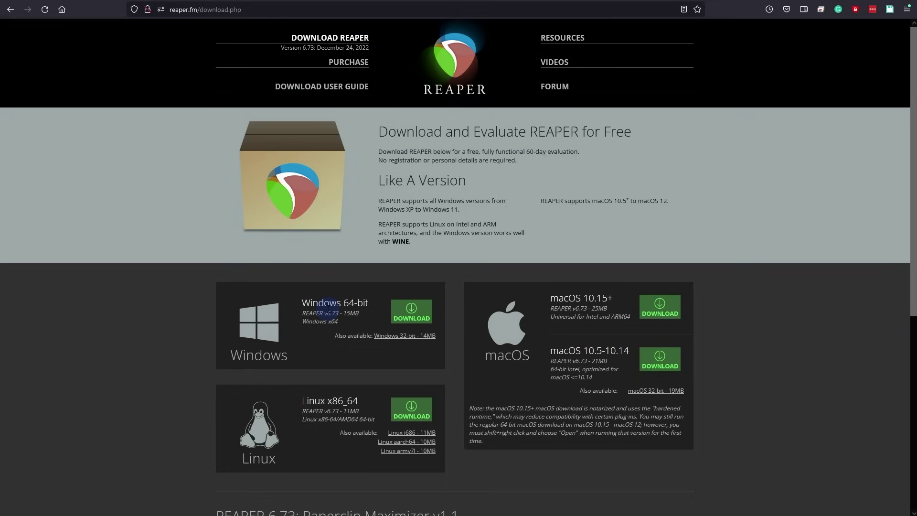
- Download the Windows 64-bit REAPER installer, run it and accept the license agreement
{"action": "left_click", "coordinate": [413, 319]}
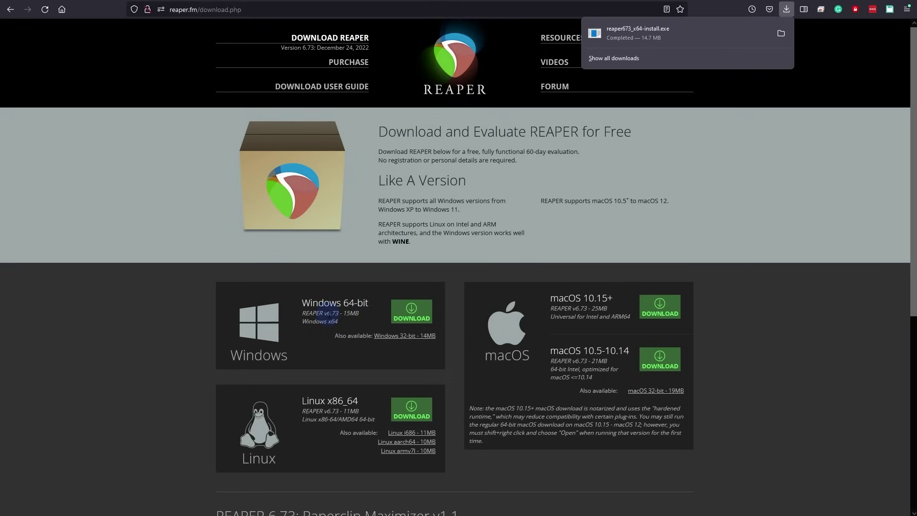
{"action": "left_click", "coordinate": [733, 35]}
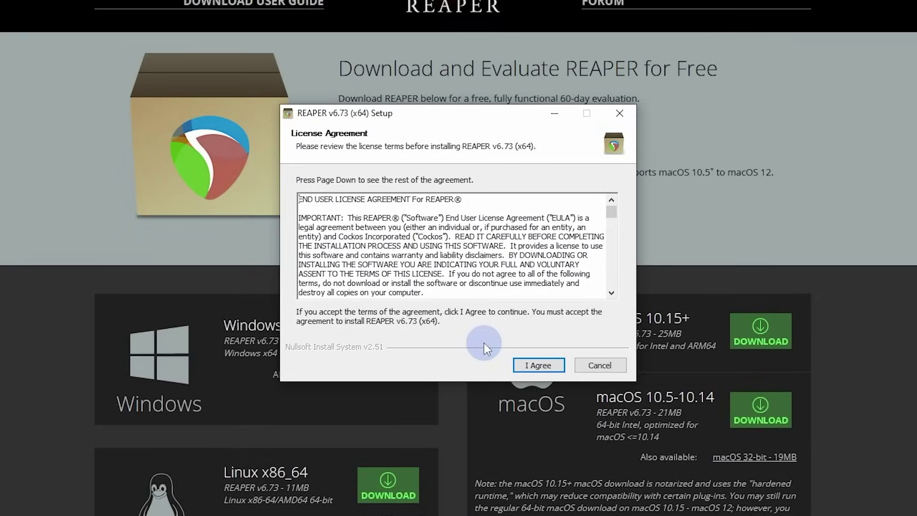
{"action": "left_click", "coordinate": [540, 364]}
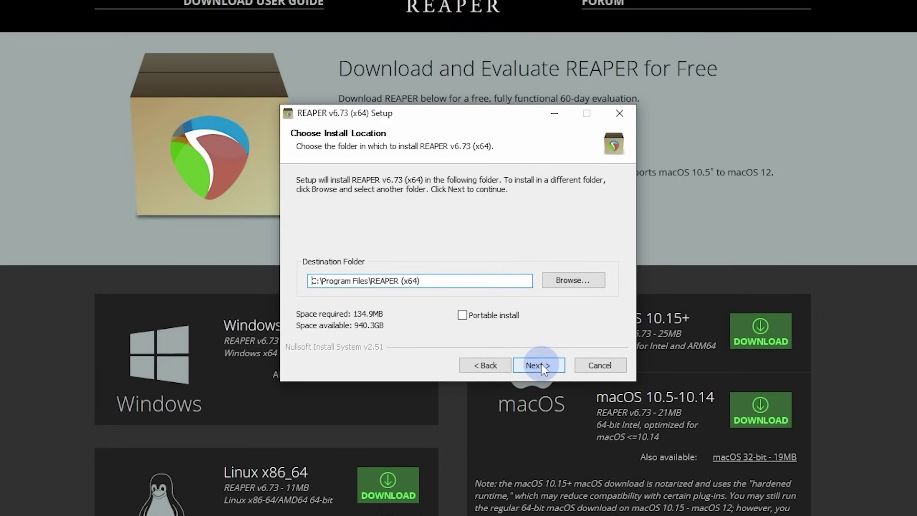
- Choose a portable install and set its destination to the Reaper folder on the Reaper_1 (J:) drive
{"action": "left_click", "coordinate": [462, 315]}
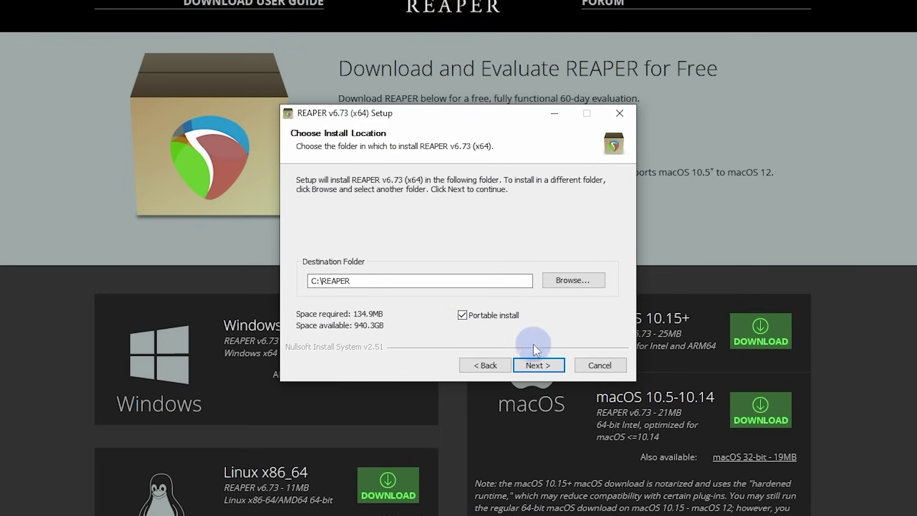
{"action": "left_click", "coordinate": [549, 368]}
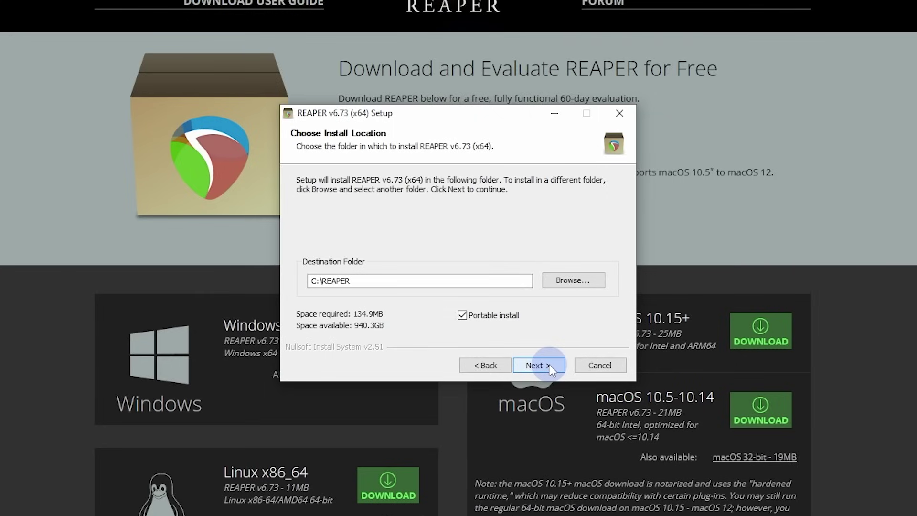
{"action": "left_click", "coordinate": [573, 280]}
{"action": "left_click", "coordinate": [67, 99]}
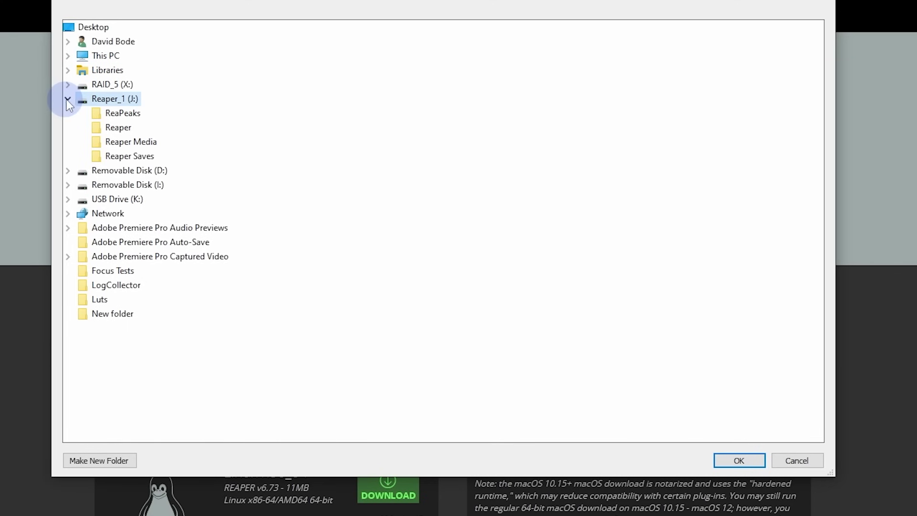
{"action": "left_click", "coordinate": [118, 127]}
{"action": "left_click", "coordinate": [739, 460]}
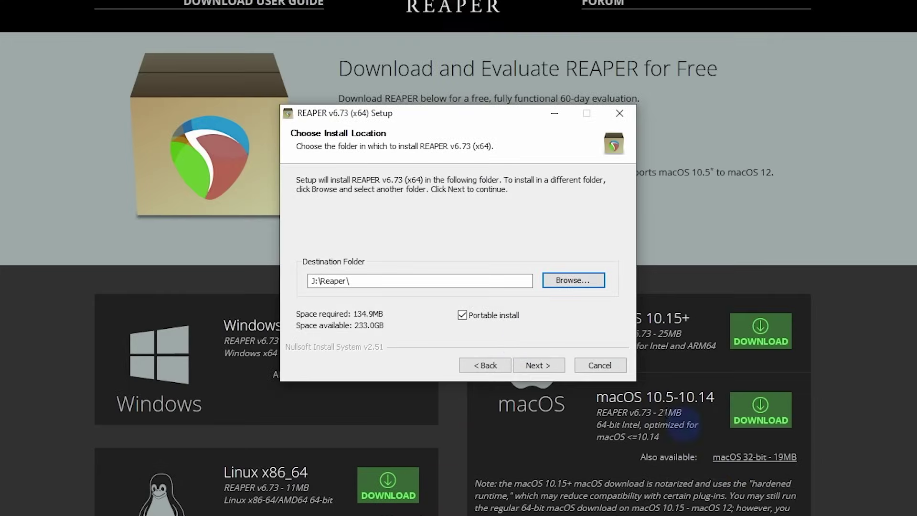
{"action": "left_click", "coordinate": [530, 367]}
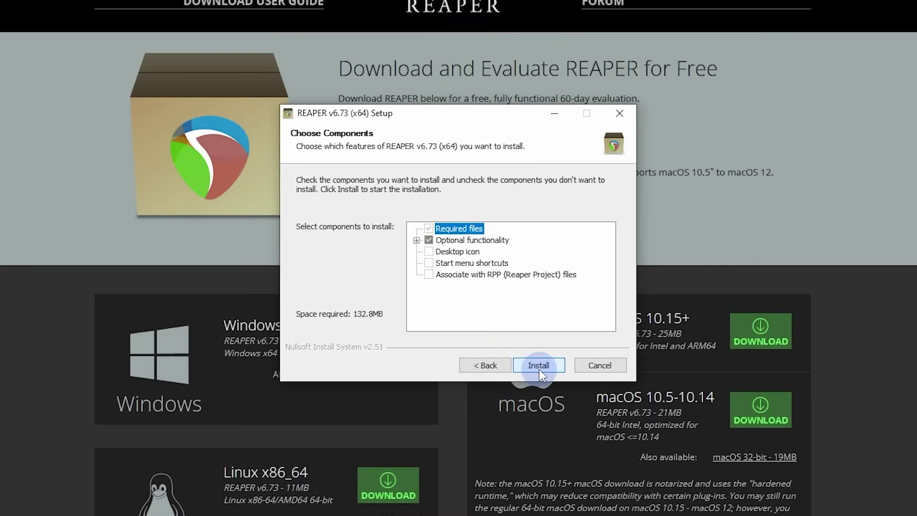
- Install REAPER with the default components, close the setup and launch the program
{"action": "left_click", "coordinate": [539, 367]}
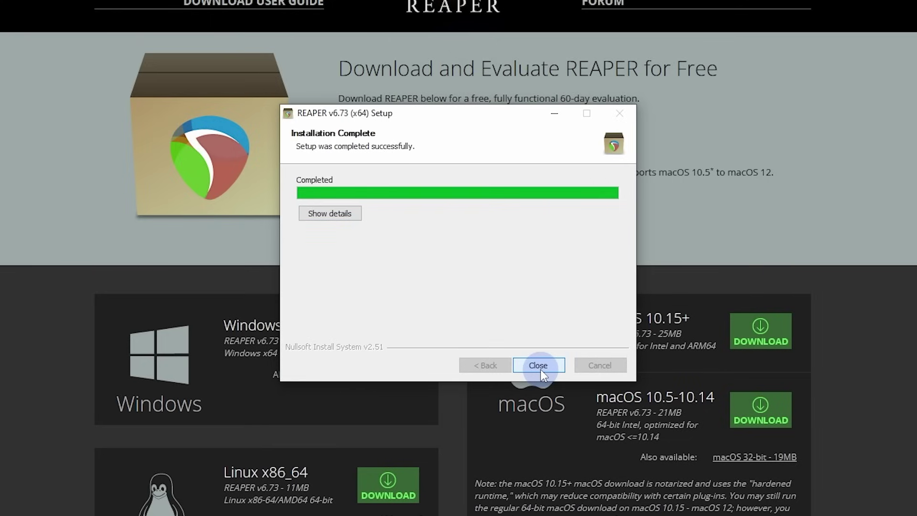
{"action": "left_click", "coordinate": [541, 367]}
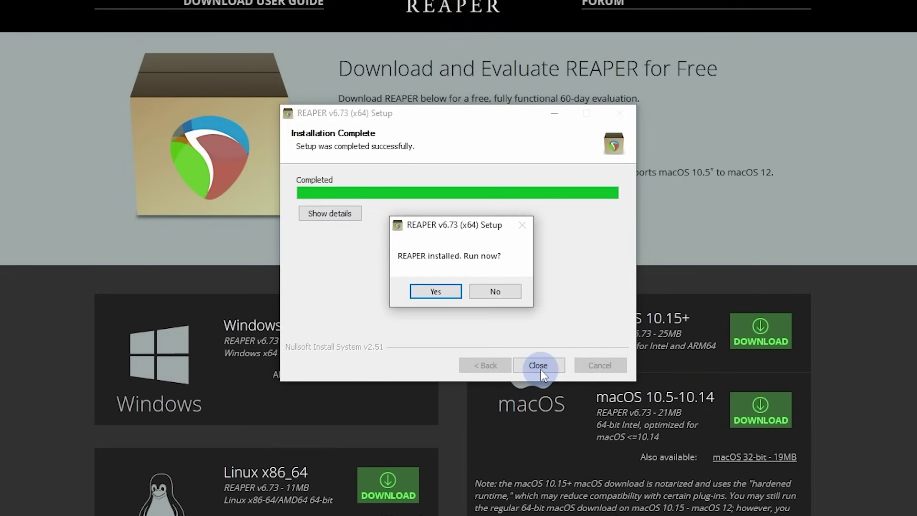
{"action": "left_click", "coordinate": [432, 295]}
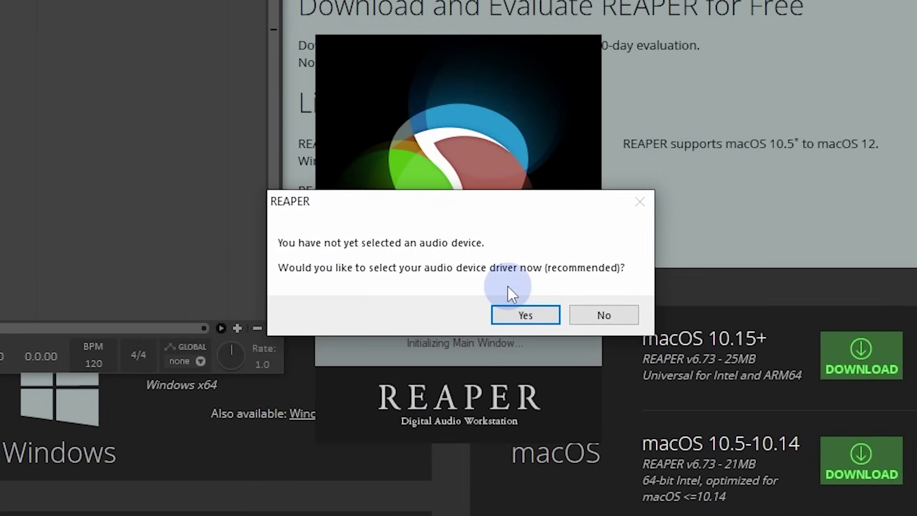
- Agree to select an audio device and set the audio system to ASIO with the MOTU M Series driver
{"action": "left_click", "coordinate": [520, 315]}
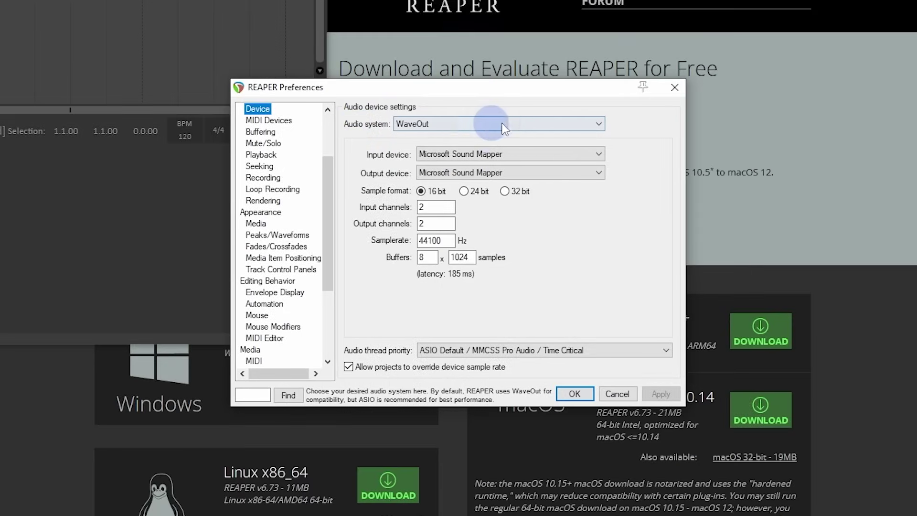
{"action": "left_click", "coordinate": [558, 124]}
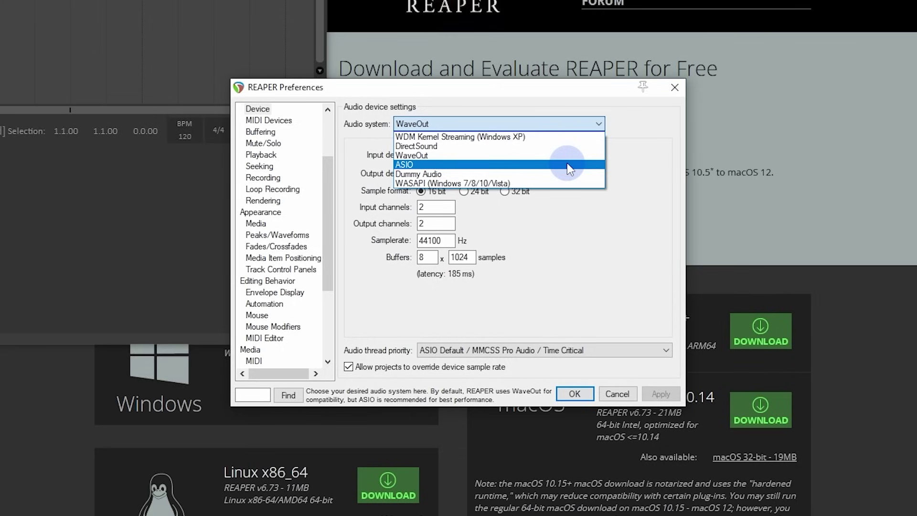
{"action": "left_click", "coordinate": [432, 167]}
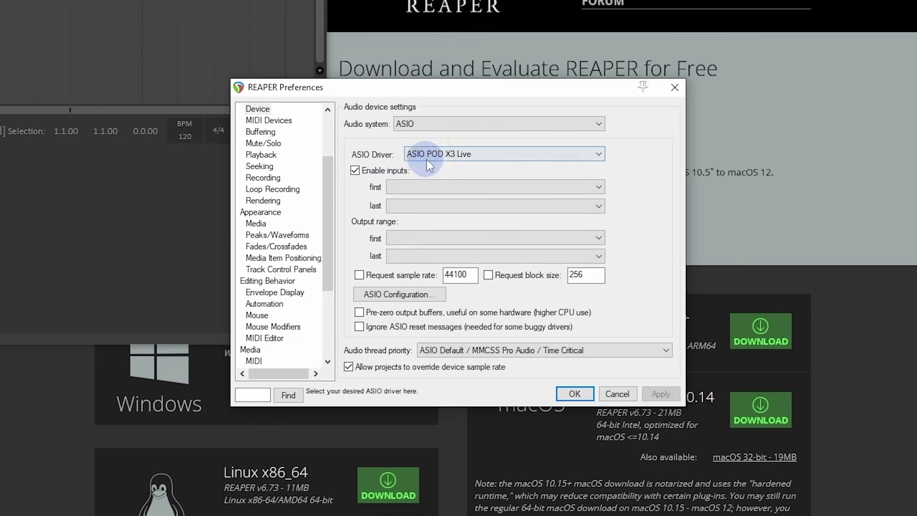
{"action": "left_click", "coordinate": [431, 159]}
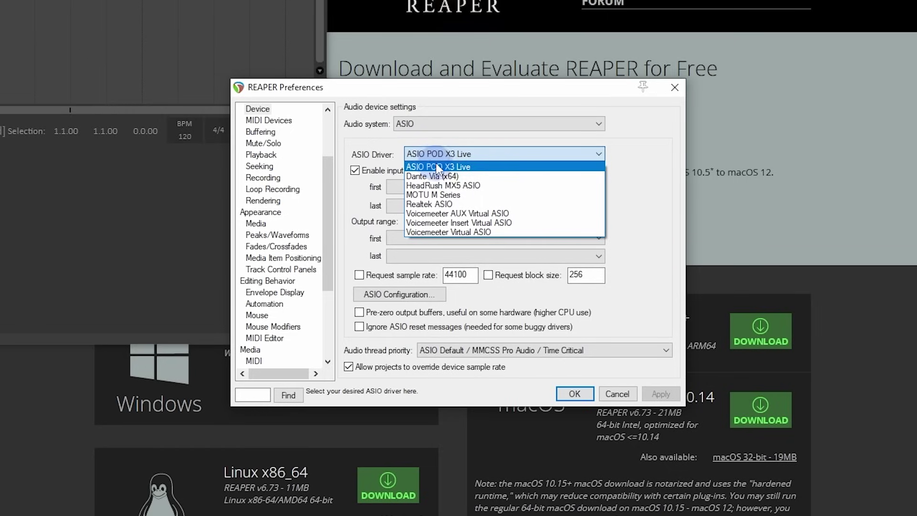
{"action": "left_click", "coordinate": [483, 196]}
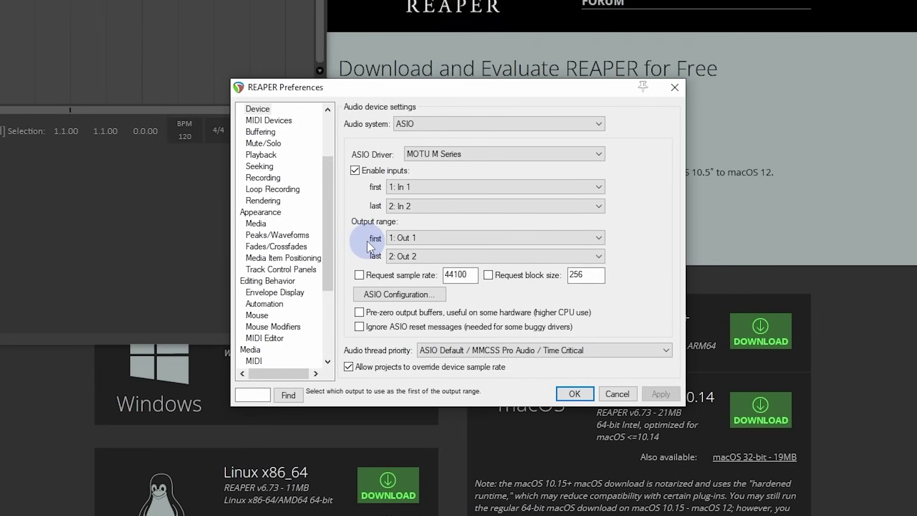
- Extend the device's input range to 4: In 4 and its output range to 4: Out 4
{"action": "left_click", "coordinate": [413, 209]}
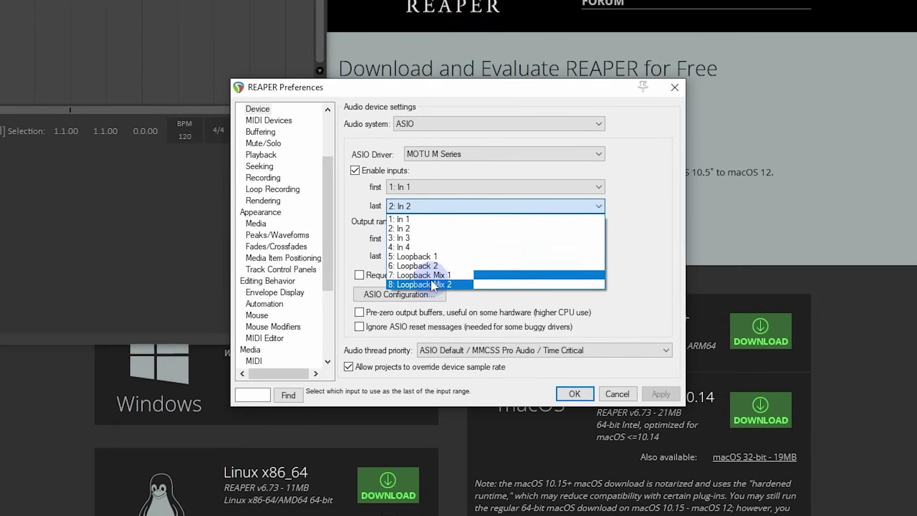
{"action": "left_click", "coordinate": [435, 249]}
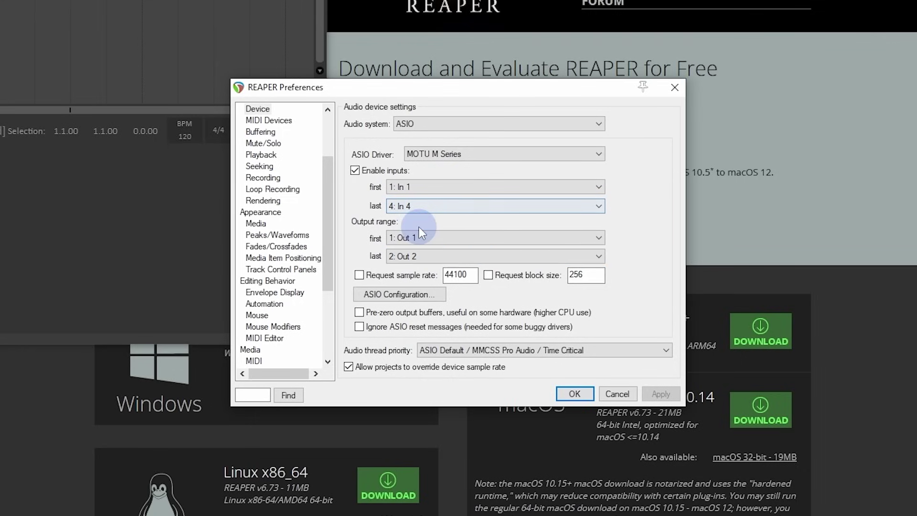
{"action": "left_click", "coordinate": [399, 257]}
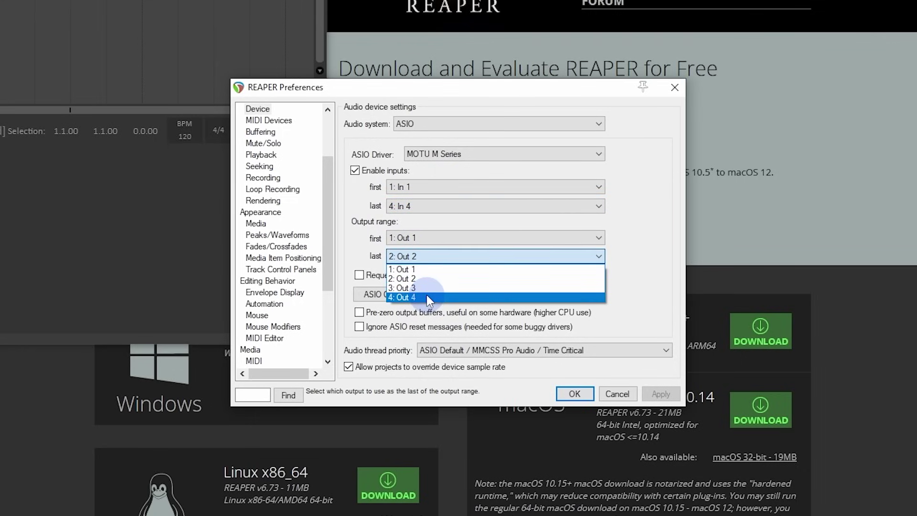
{"action": "left_click", "coordinate": [429, 298]}
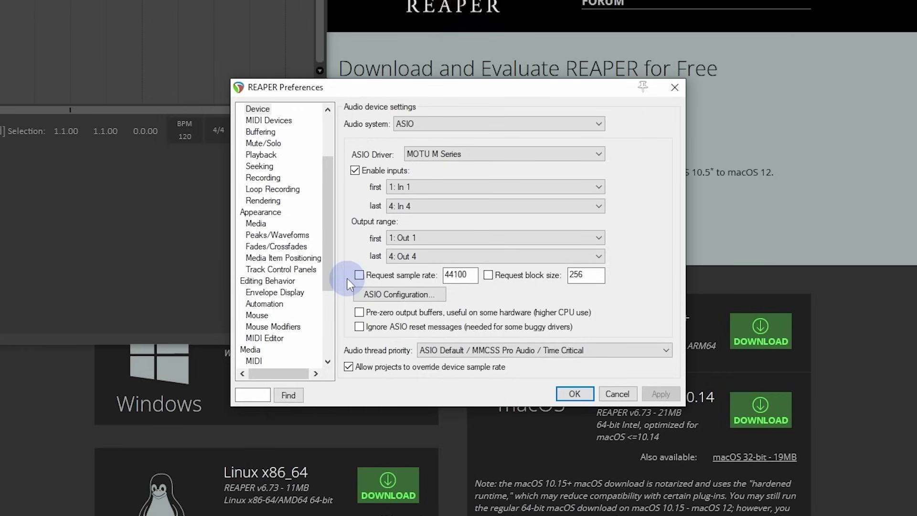
- Review the sample rate and buffer size in the MOTU driver's ASIO configuration, and close it
{"action": "left_click", "coordinate": [371, 296]}
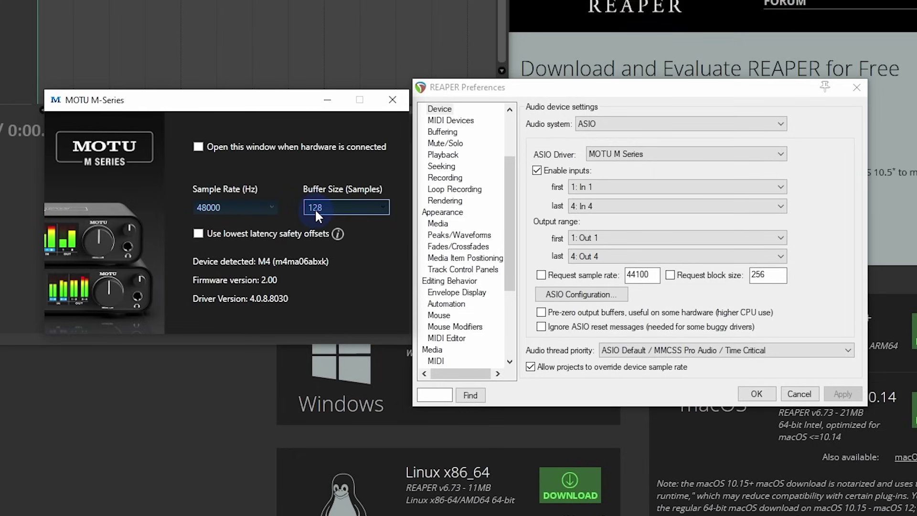
{"action": "left_click", "coordinate": [391, 102]}
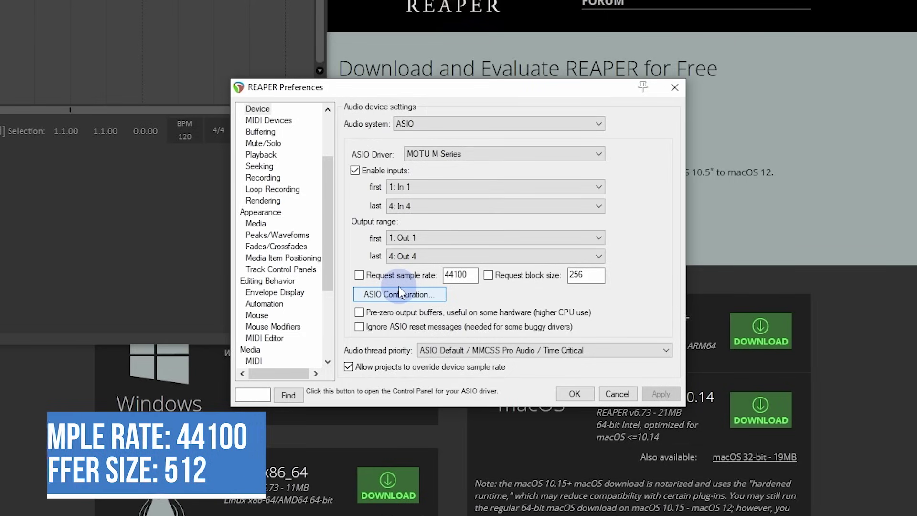
{"action": "left_click", "coordinate": [399, 293]}
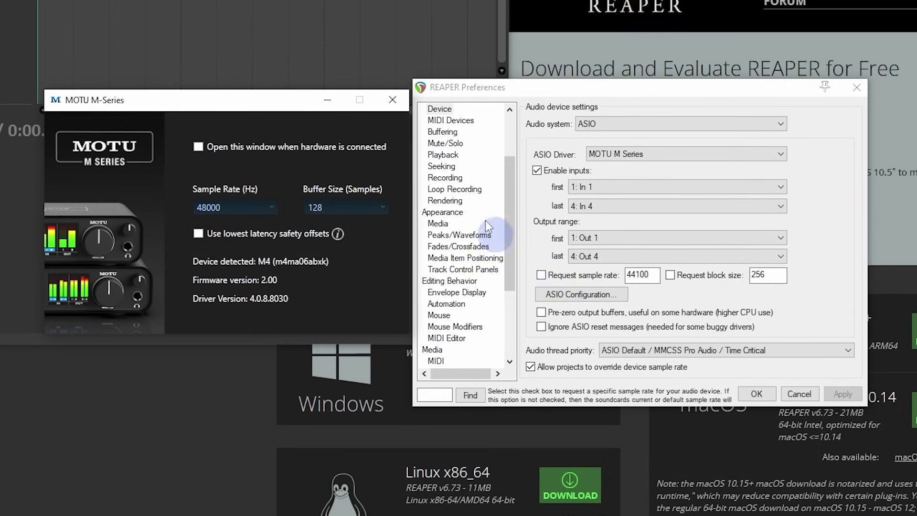
{"action": "left_click", "coordinate": [392, 100]}
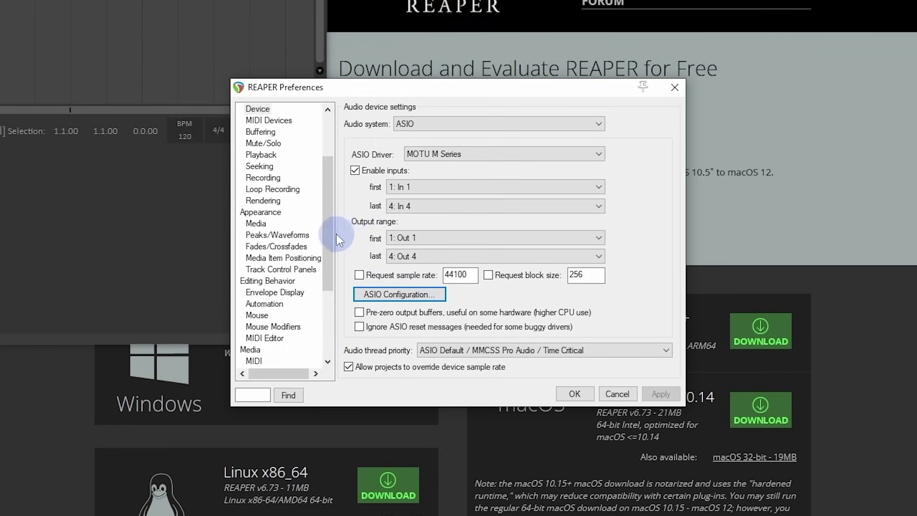
- In the path preferences, set the default path for saving new projects to J:\Reaper Saves
{"action": "left_click_drag", "start_coordinate": [326, 231], "coordinate": [325, 178]}
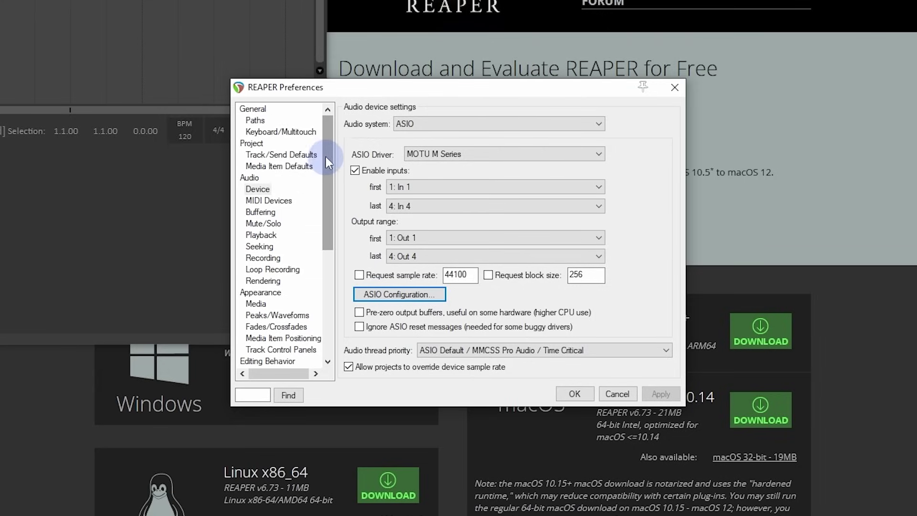
{"action": "left_click", "coordinate": [255, 121]}
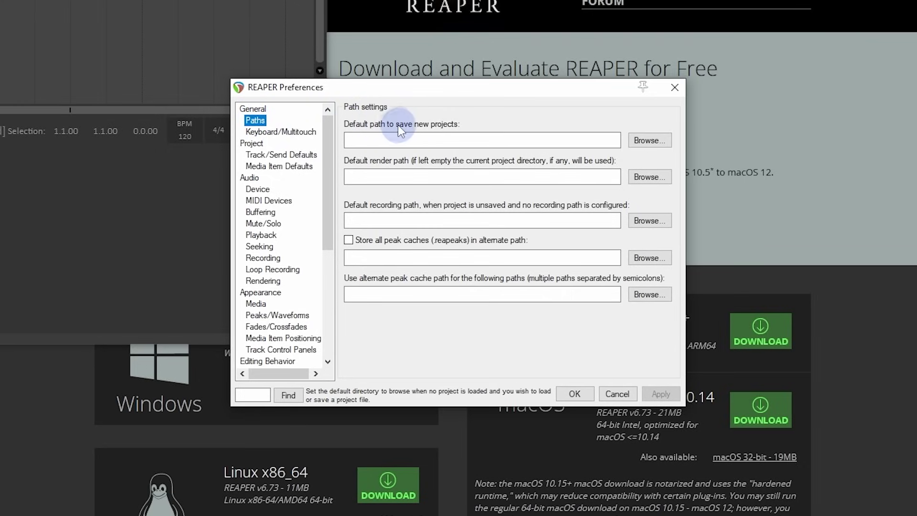
{"action": "left_click", "coordinate": [650, 140]}
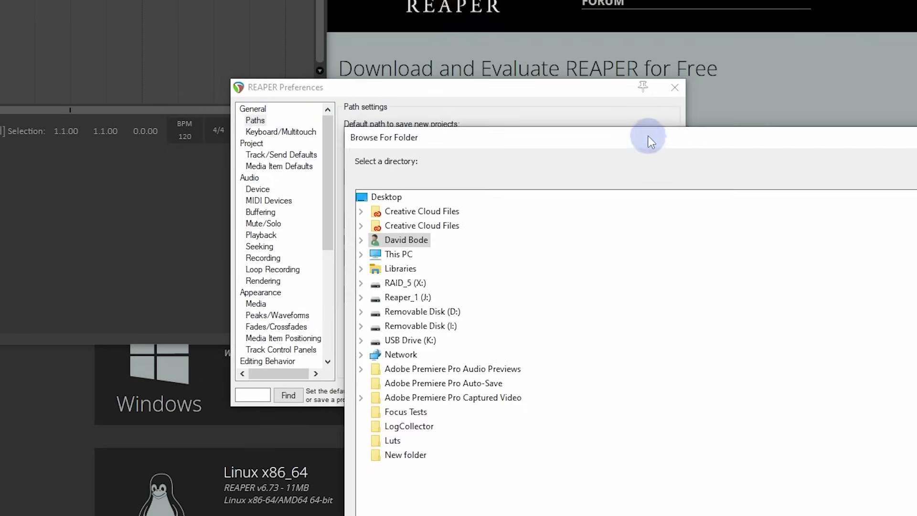
{"action": "left_click_drag", "start_coordinate": [650, 138], "coordinate": [445, 8]}
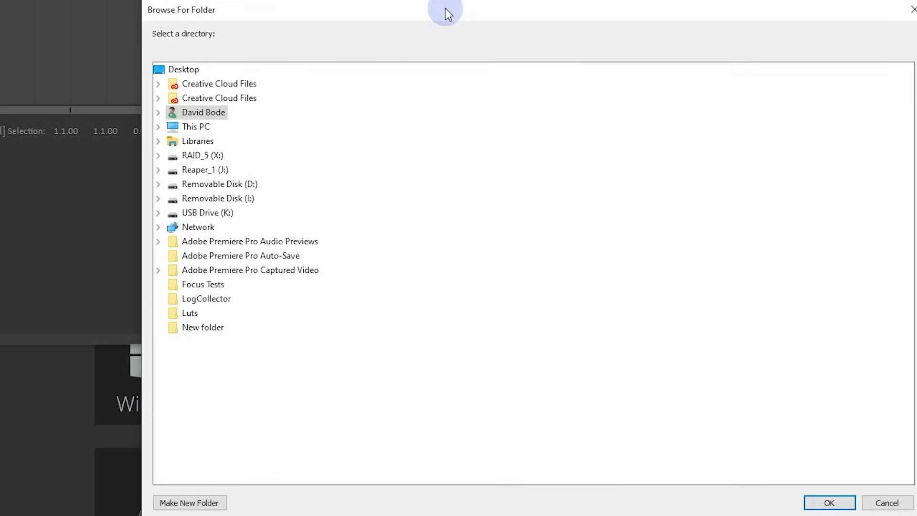
{"action": "double_click", "coordinate": [191, 170]}
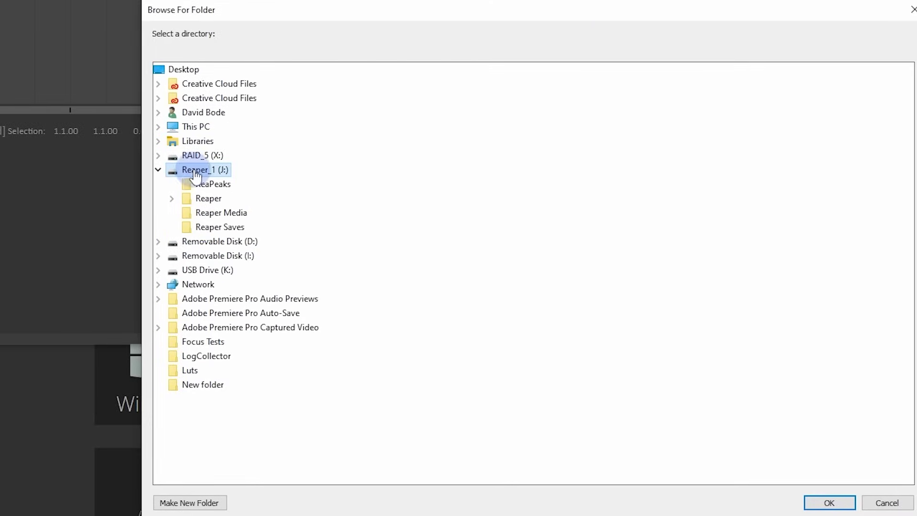
{"action": "left_click", "coordinate": [209, 228]}
{"action": "left_click", "coordinate": [829, 502]}
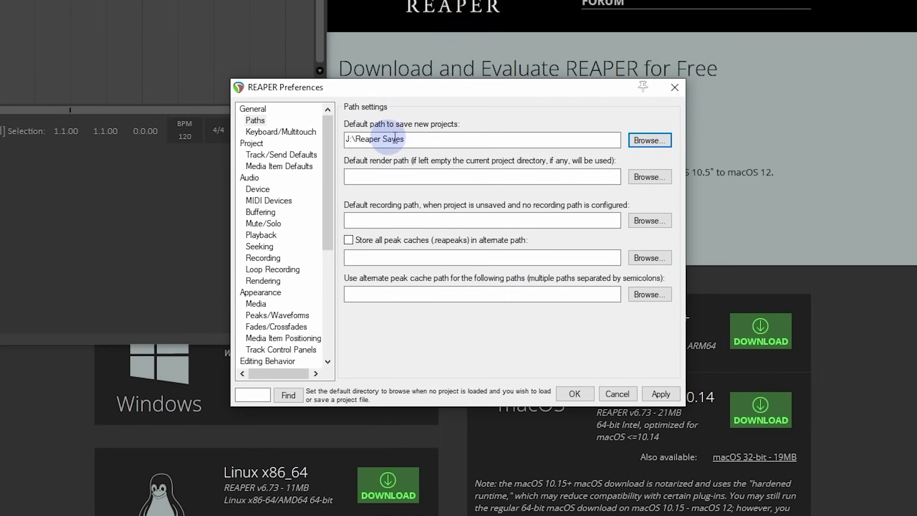
- Set the default recording path for unsaved projects to J:\Reaper Media
{"action": "left_click", "coordinate": [358, 217]}
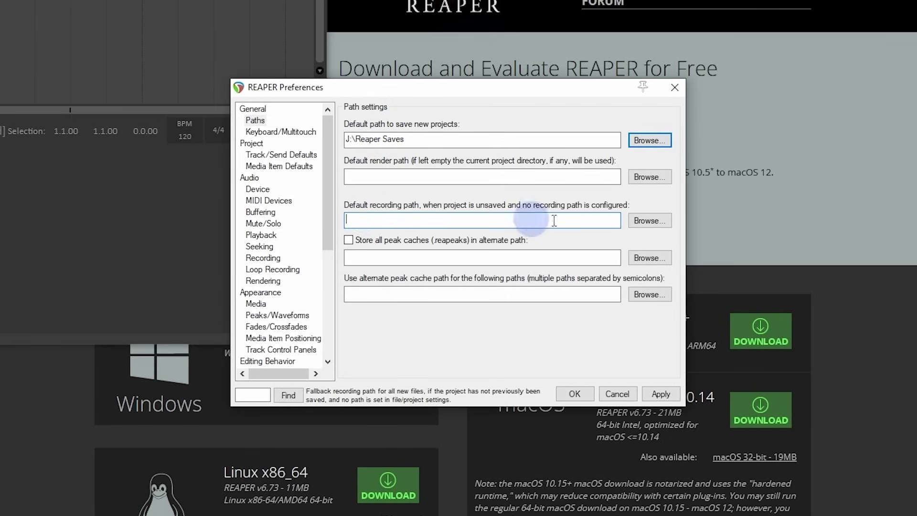
{"action": "left_click", "coordinate": [646, 220]}
{"action": "double_click", "coordinate": [219, 175]}
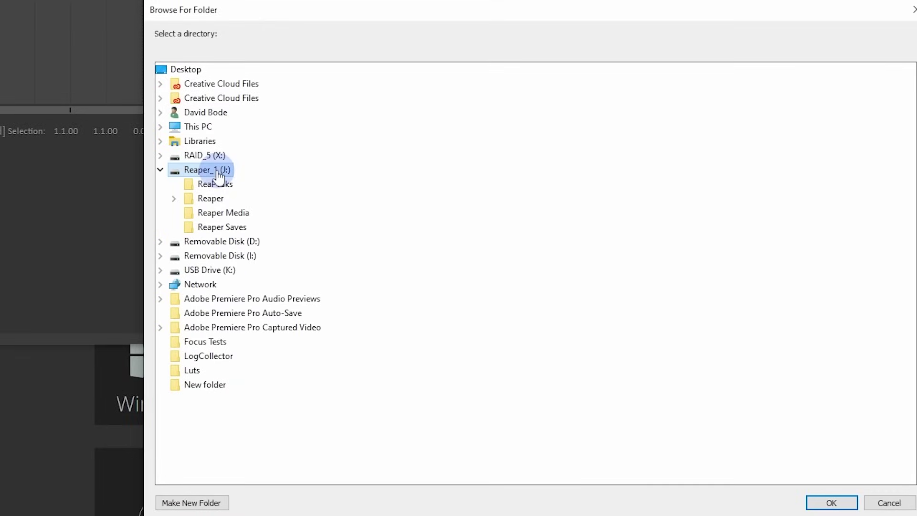
{"action": "left_click", "coordinate": [208, 215]}
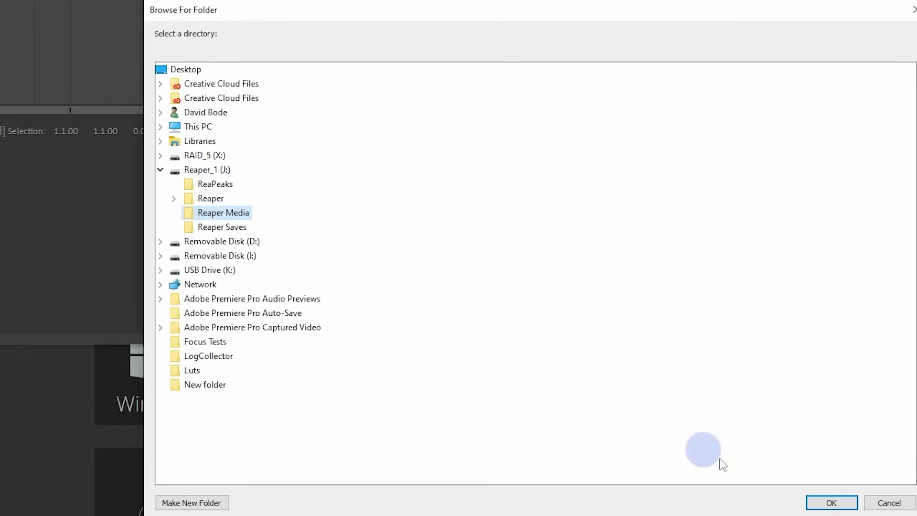
{"action": "left_click", "coordinate": [832, 502]}
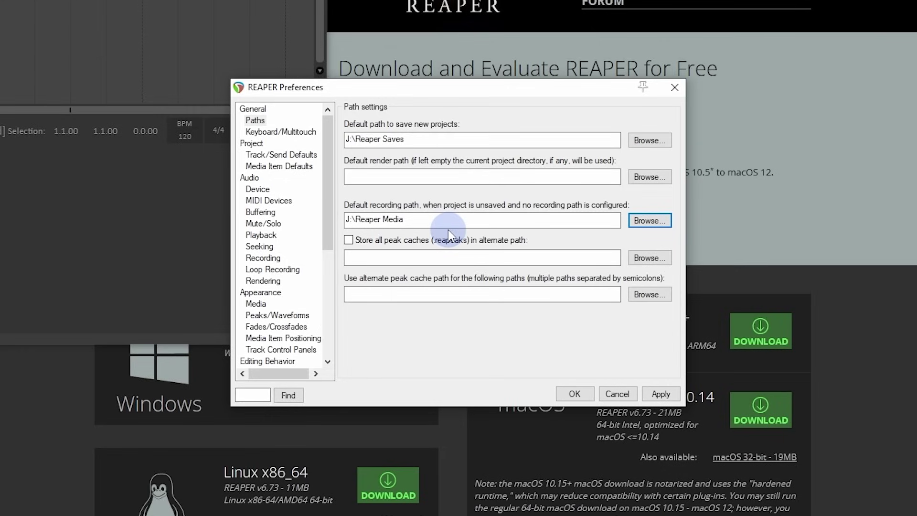
- Store all peak cache files in an alternate path, using the J:\ReaPeaks folder
{"action": "left_click", "coordinate": [348, 240]}
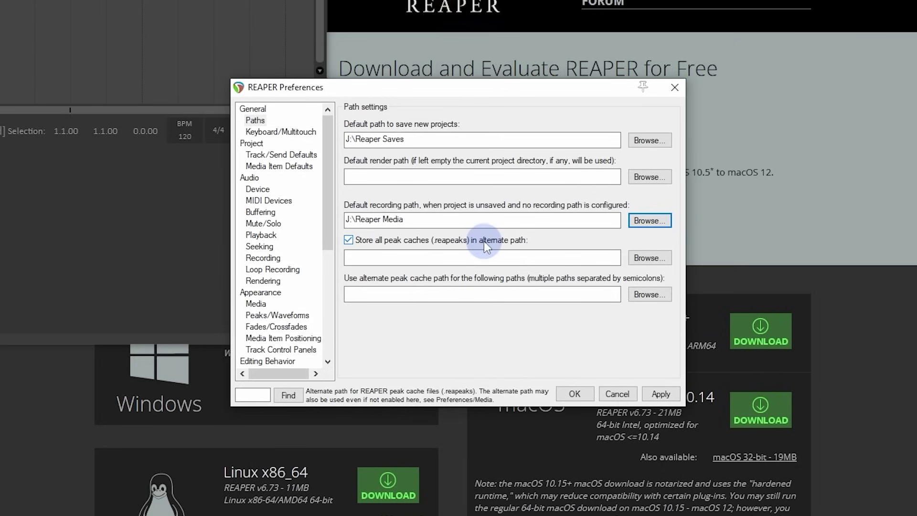
{"action": "left_click", "coordinate": [649, 257]}
{"action": "left_click_drag", "start_coordinate": [581, 137], "coordinate": [271, 0]}
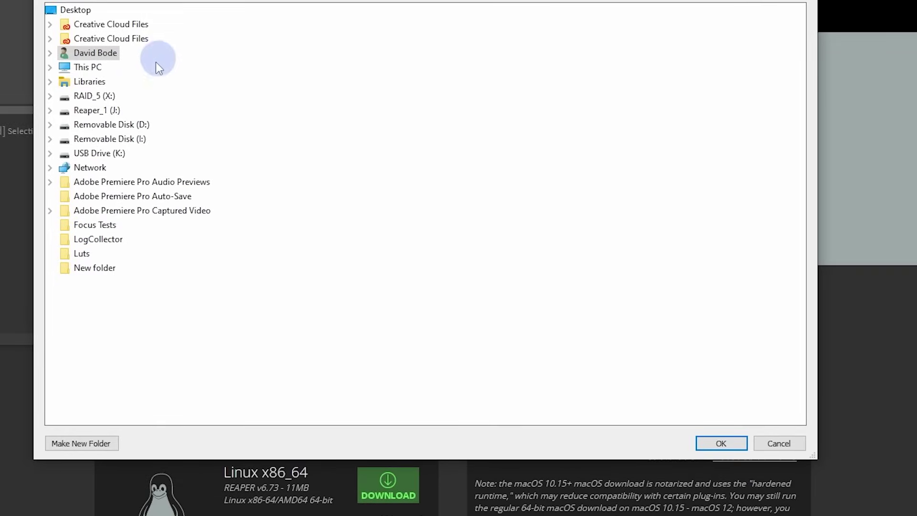
{"action": "double_click", "coordinate": [100, 111]}
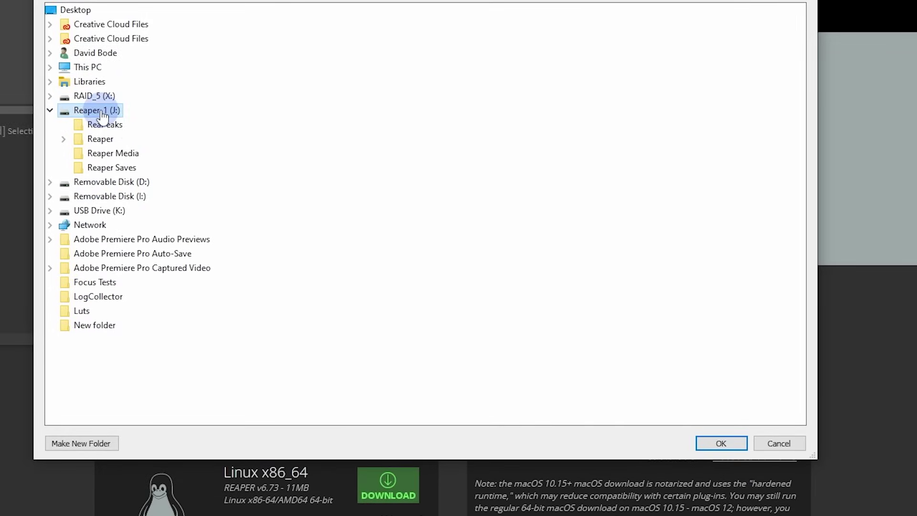
{"action": "left_click", "coordinate": [82, 127]}
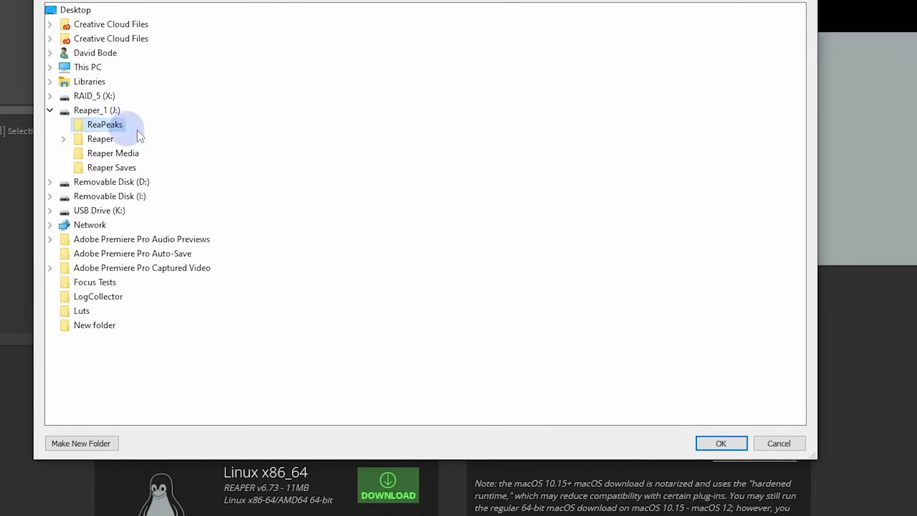
{"action": "left_click", "coordinate": [722, 443]}
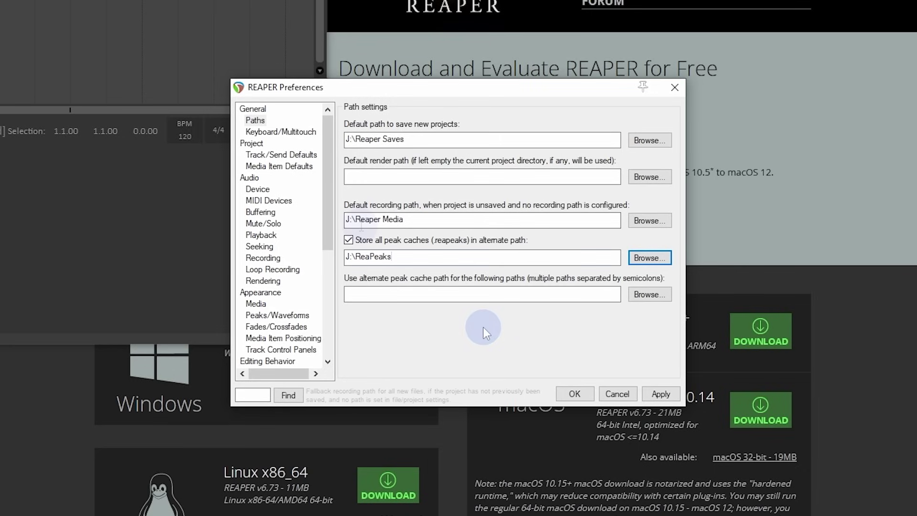
- In the project preferences, enable the save prompt for new projects and autosave every 5 minutes to a timestamped file in the project directory
{"action": "left_click", "coordinate": [250, 145]}
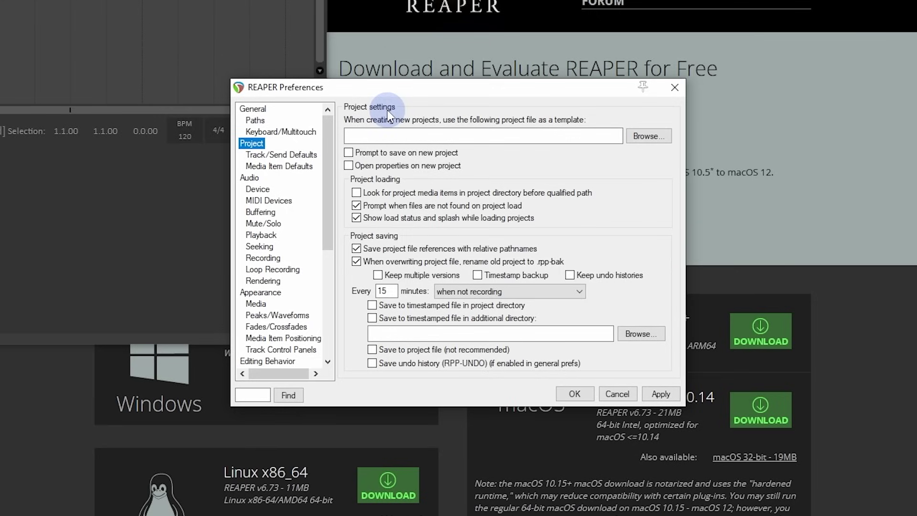
{"action": "left_click", "coordinate": [349, 153]}
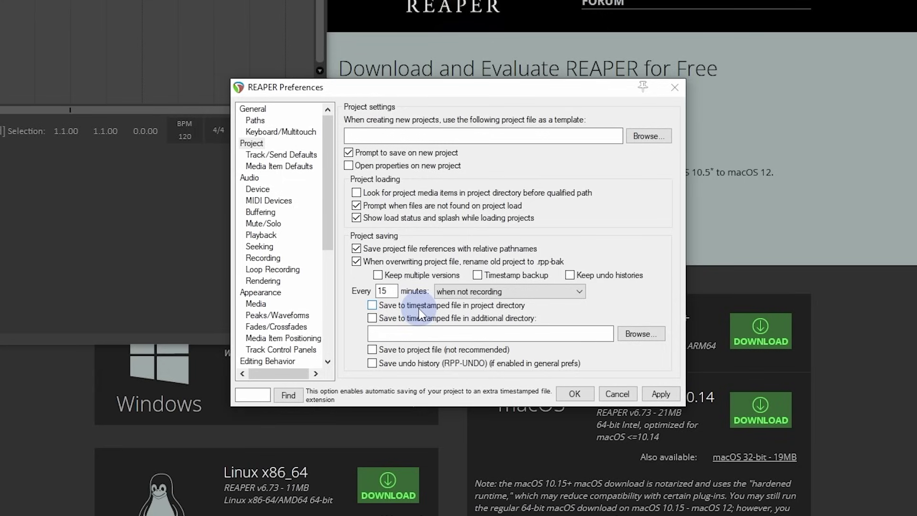
{"action": "left_click_drag", "start_coordinate": [392, 293], "coordinate": [381, 294]}
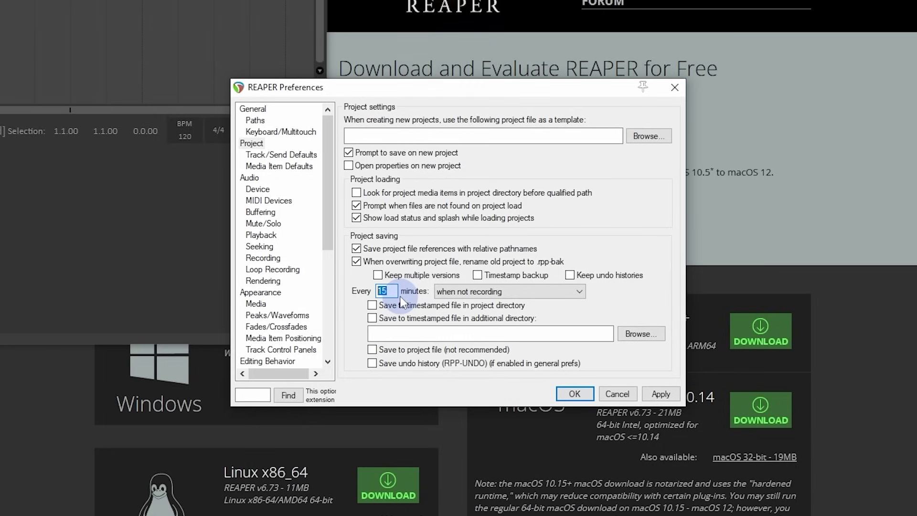
{"action": "type", "text": "5"}
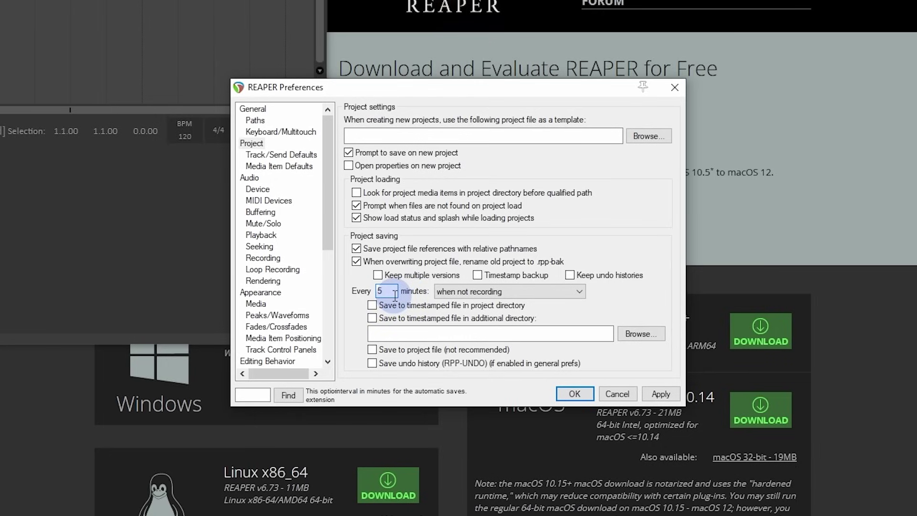
{"action": "left_click", "coordinate": [379, 305]}
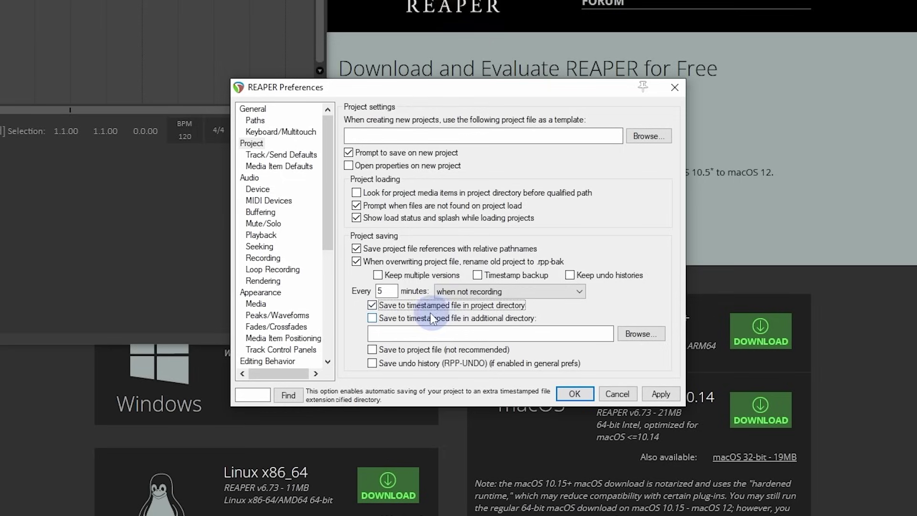
- Enable autosaving of timestamped files to an additional directory, using the Z:\Reaper Backups folder
{"action": "left_click", "coordinate": [382, 319]}
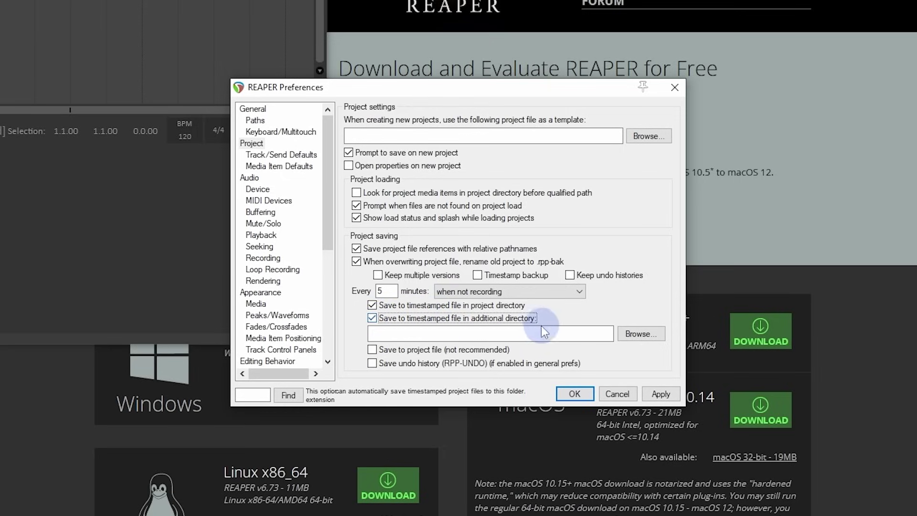
{"action": "left_click", "coordinate": [641, 333]}
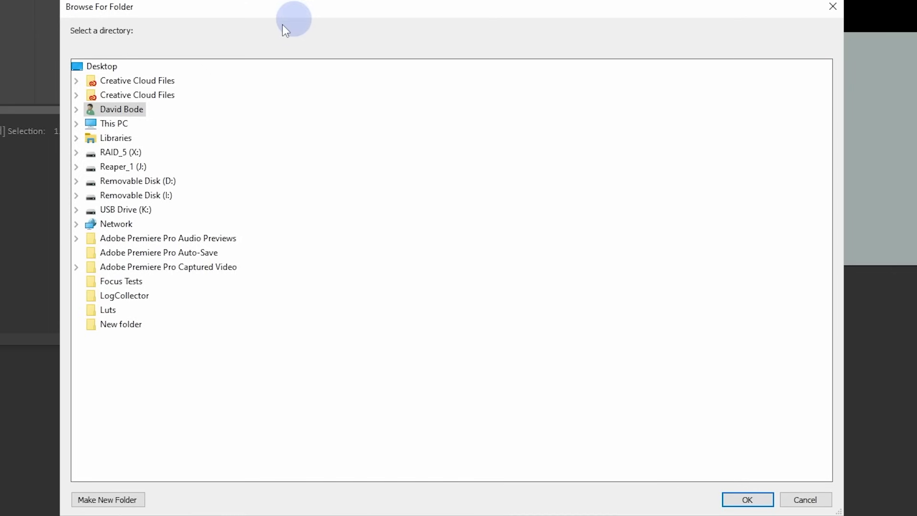
{"action": "left_click", "coordinate": [76, 123]}
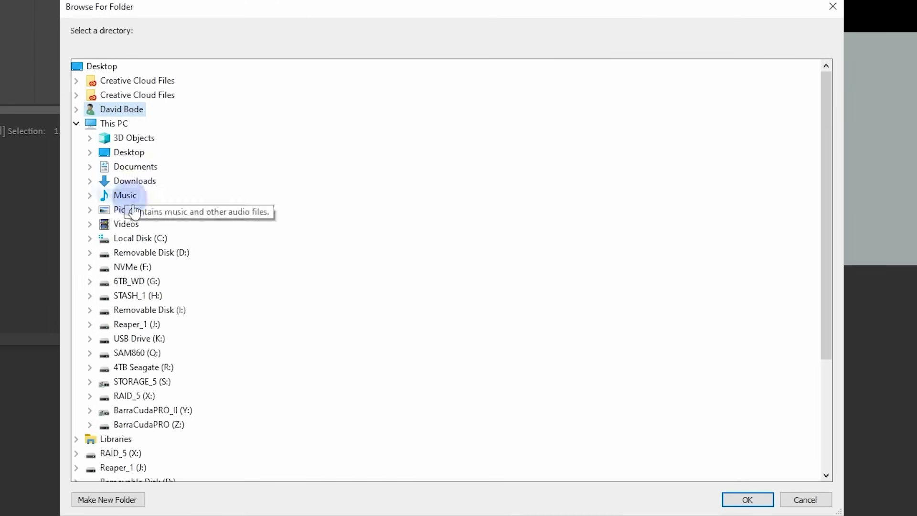
{"action": "double_click", "coordinate": [167, 424]}
{"action": "scroll", "coordinate": [192, 311], "scroll_direction": "down", "scroll_amount": 5}
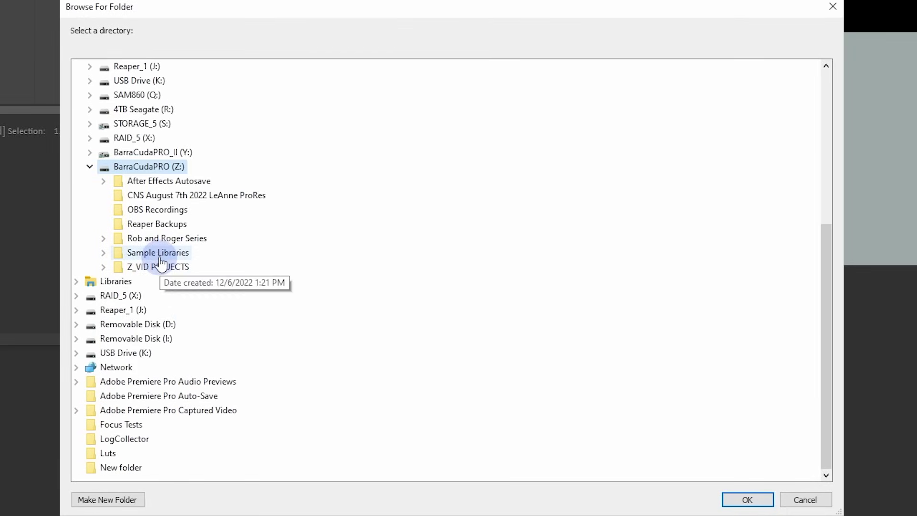
{"action": "left_click", "coordinate": [158, 229]}
{"action": "left_click", "coordinate": [747, 499]}
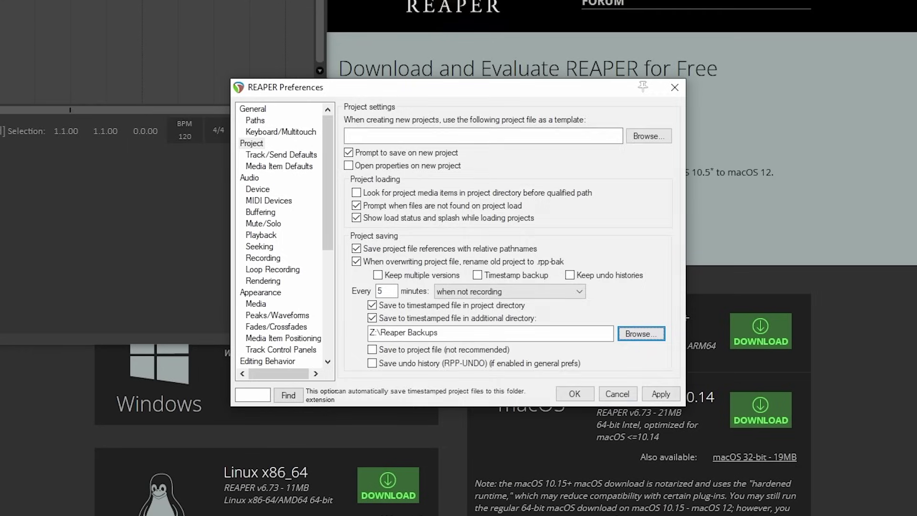
{"action": "left_click_drag", "start_coordinate": [386, 333], "coordinate": [436, 332]}
{"action": "left_click", "coordinate": [462, 334]}
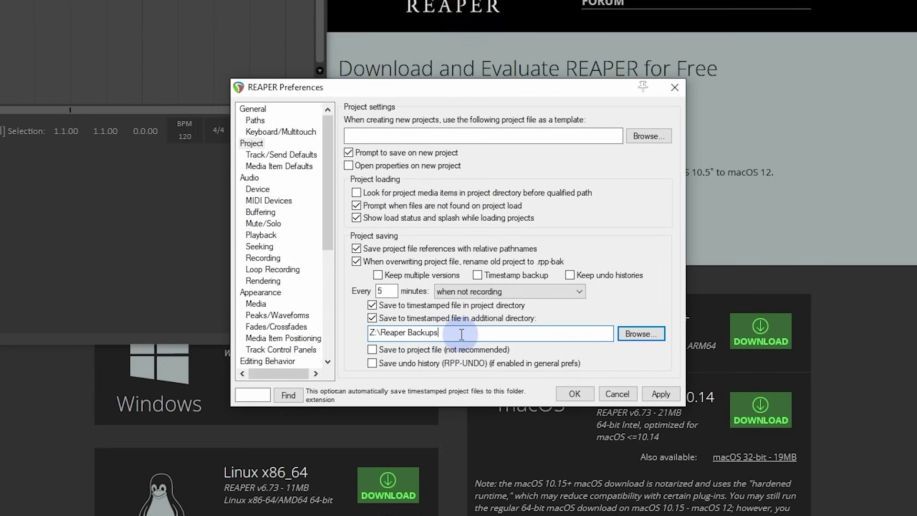
- Set the autosave to run only when stopped, then accept the preferences and continue evaluating REAPER
{"action": "left_click", "coordinate": [458, 290]}
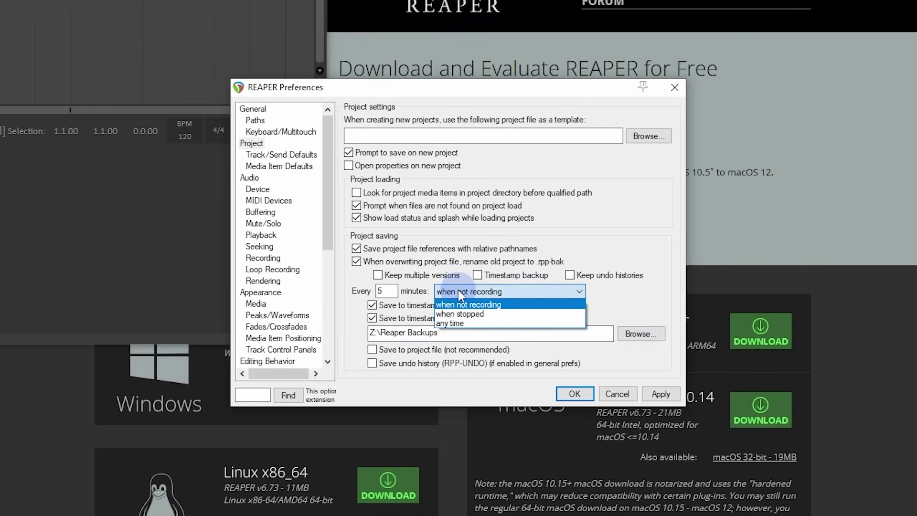
{"action": "left_click", "coordinate": [498, 314]}
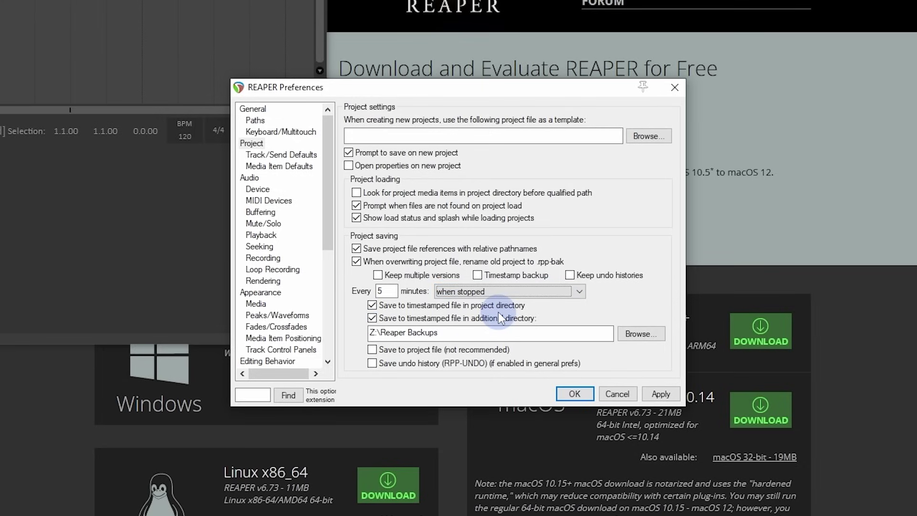
{"action": "left_click", "coordinate": [574, 393]}
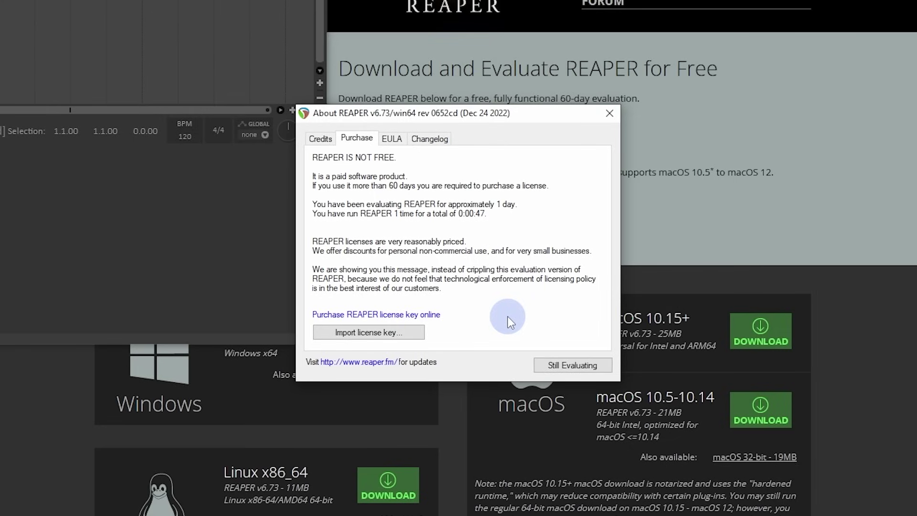
{"action": "left_click", "coordinate": [572, 365]}
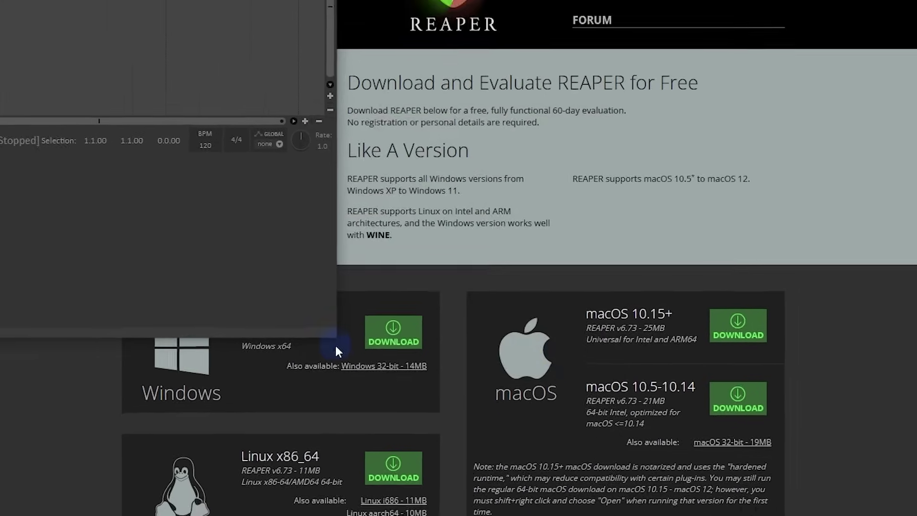
- Enlarge the REAPER window so it fills the whole screen
{"action": "left_click_drag", "start_coordinate": [347, 331], "coordinate": [916, 515]}
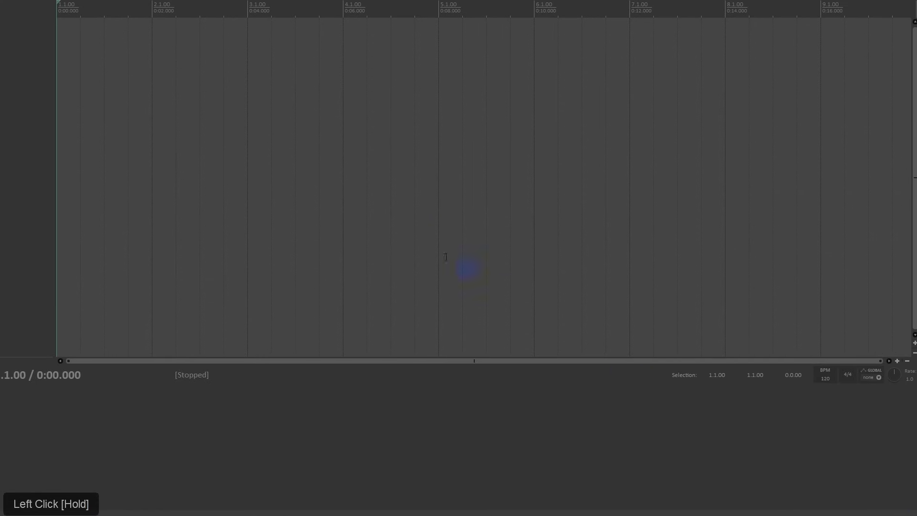
{"action": "mouse_move", "coordinate": [0, 0]}
{"action": "left_mouse_down"}
{"action": "mouse_move", "coordinate": [12, 0]}
{"action": "mouse_move", "coordinate": [0, 5]}
{"action": "left_mouse_up"}
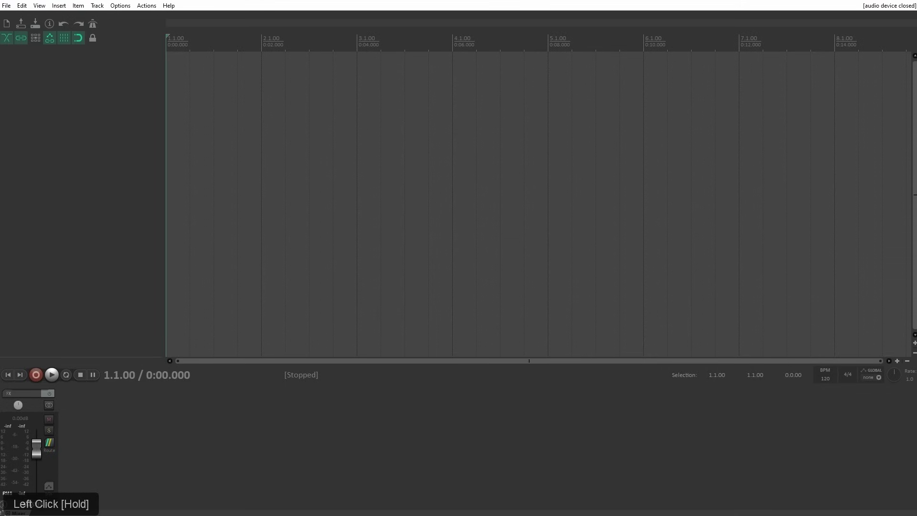
{"action": "left_click", "coordinate": [79, 153]}
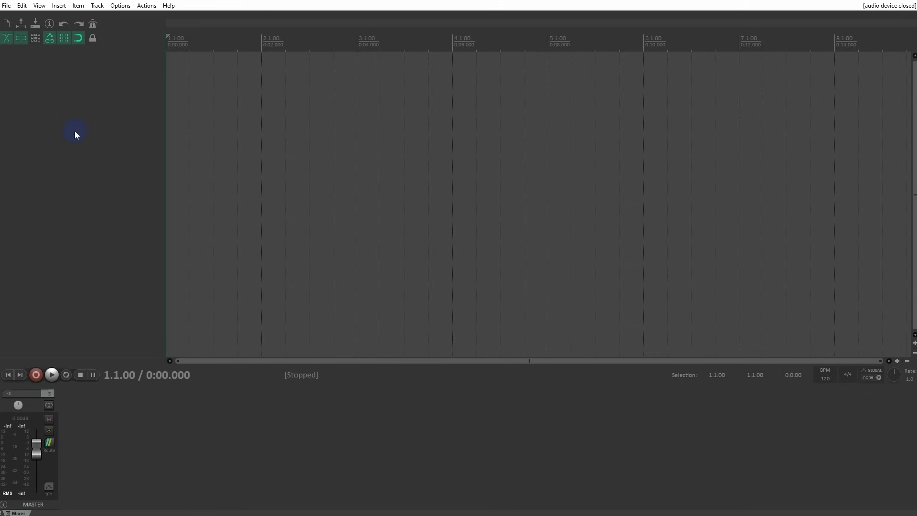
- In the project's media settings, set the media save path to Audio Files and save it as the default project settings
{"action": "left_click", "coordinate": [49, 23]}
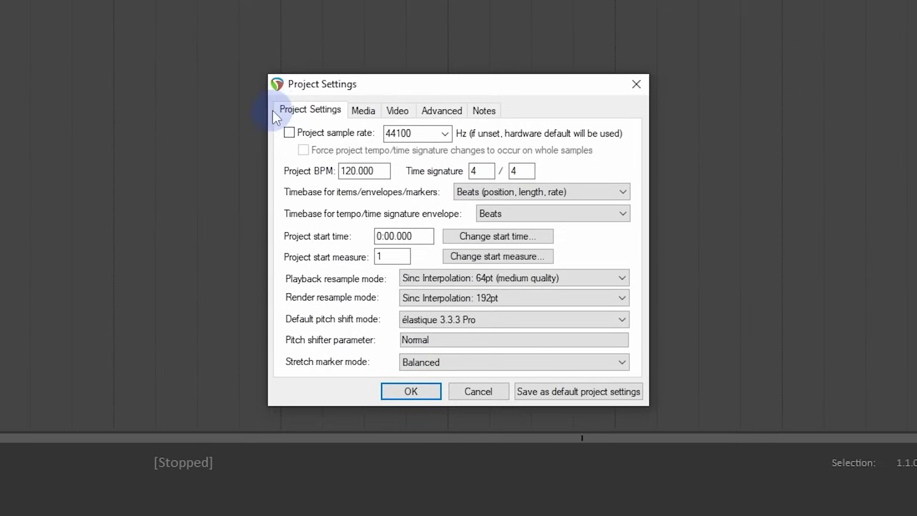
{"action": "left_click", "coordinate": [361, 113]}
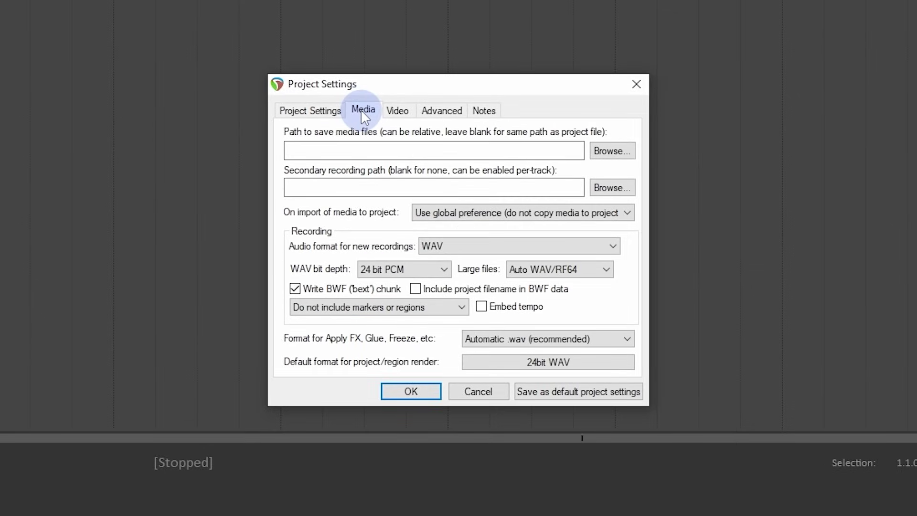
{"action": "left_click", "coordinate": [365, 149]}
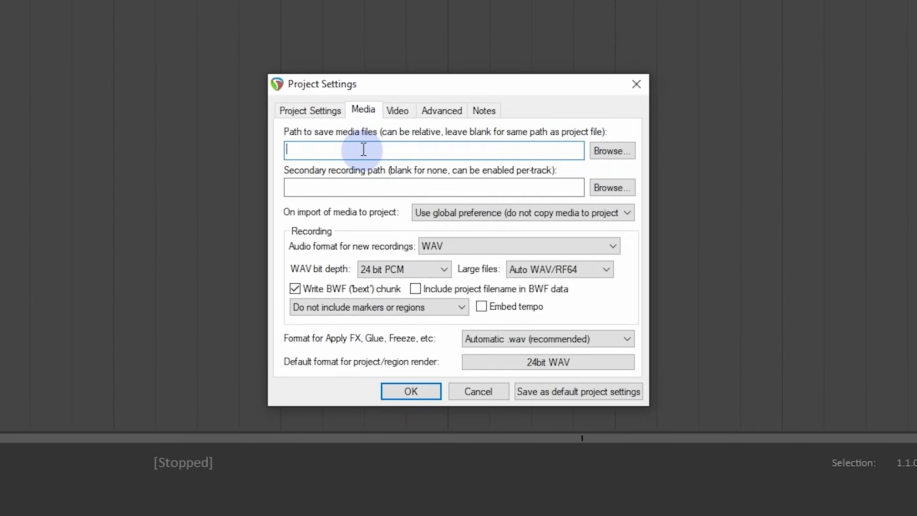
{"action": "type", "text": "Audio Files"}
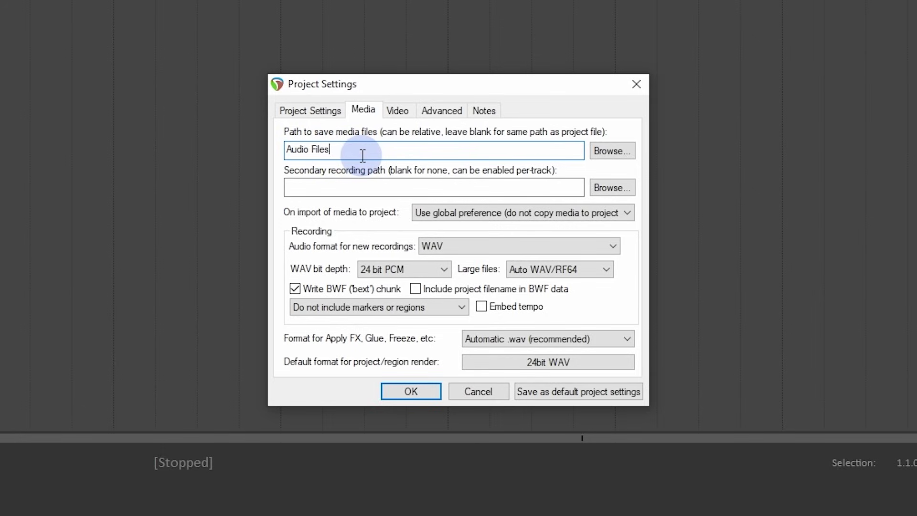
{"action": "left_click", "coordinate": [571, 393]}
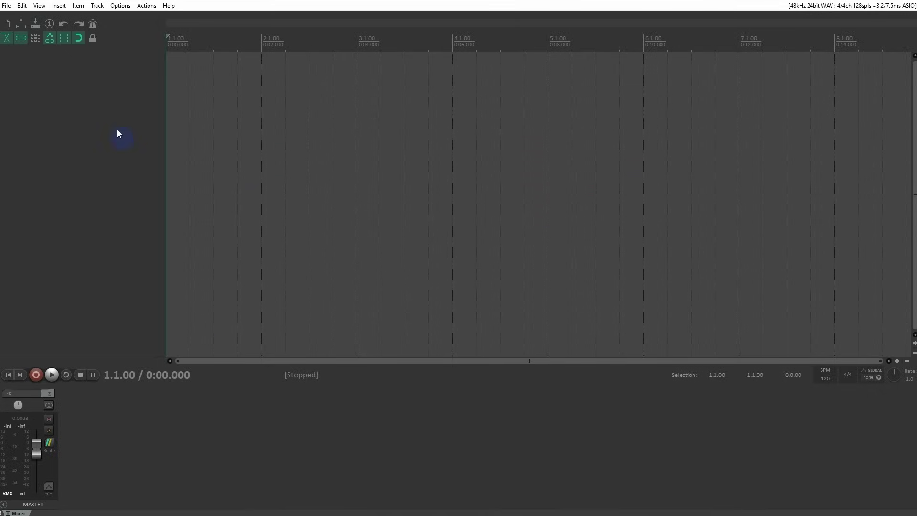
- Hide the mixer and bring up the Demo Track 95BPM folder over the arrange area
{"action": "left_click_drag", "start_coordinate": [44, 13], "coordinate": [59, 46]}
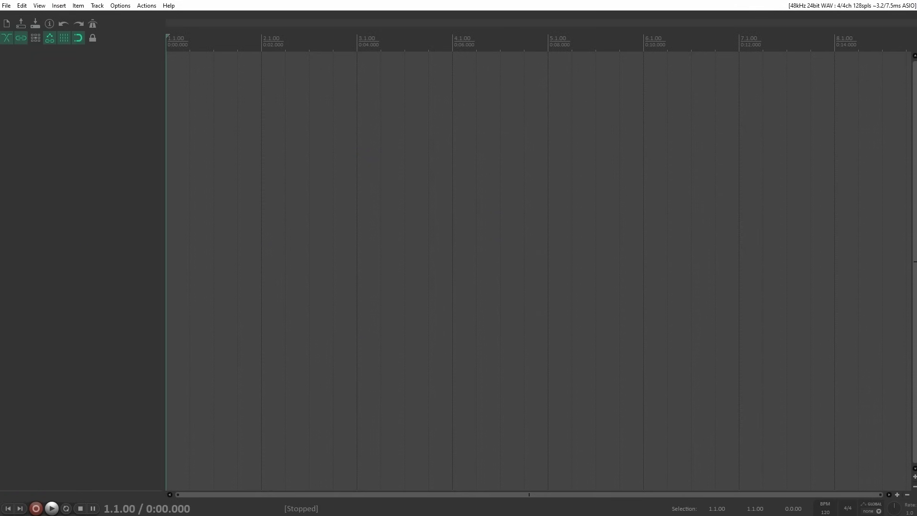
{"action": "left_click", "coordinate": [147, 507]}
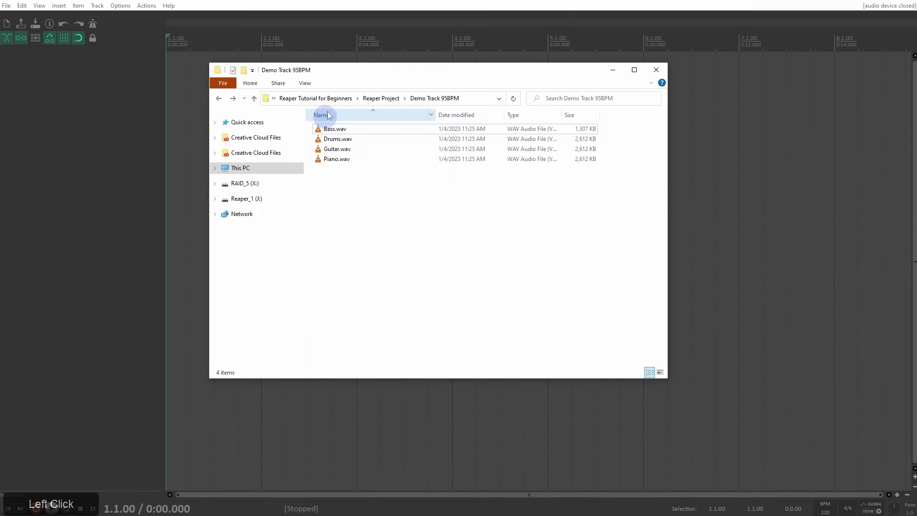
{"action": "left_click_drag", "start_coordinate": [361, 74], "coordinate": [481, 71]}
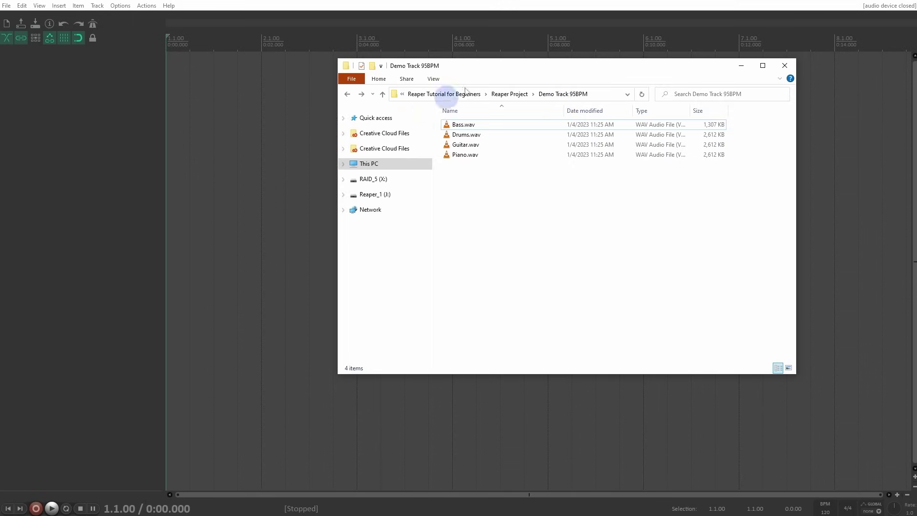
- Return to the REAPER project and set its tempo to 95 BPM
{"action": "left_click", "coordinate": [606, 37]}
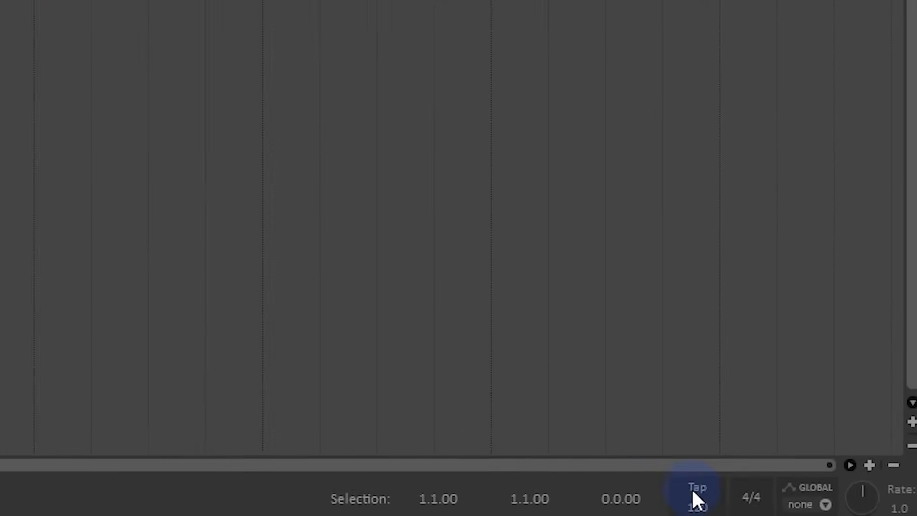
{"action": "left_click", "coordinate": [783, 509]}
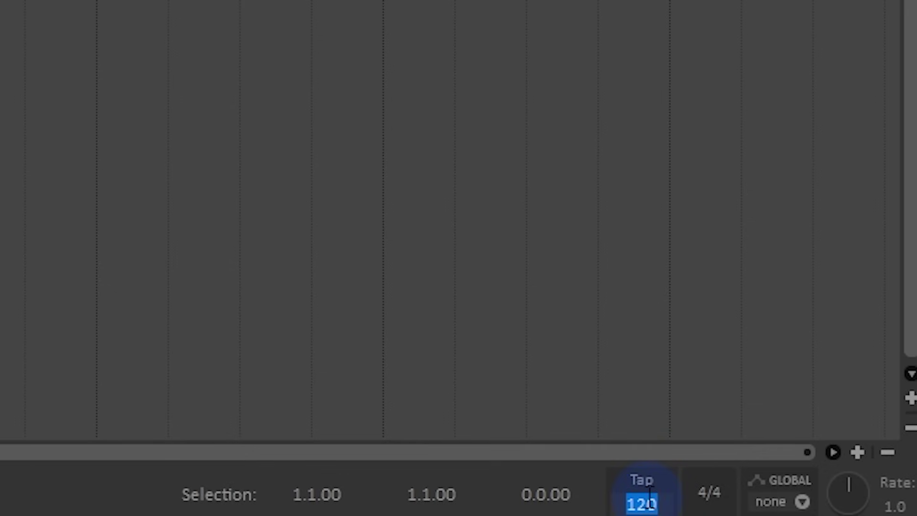
{"action": "type", "text": "95"}
{"action": "key", "text": "Return"}
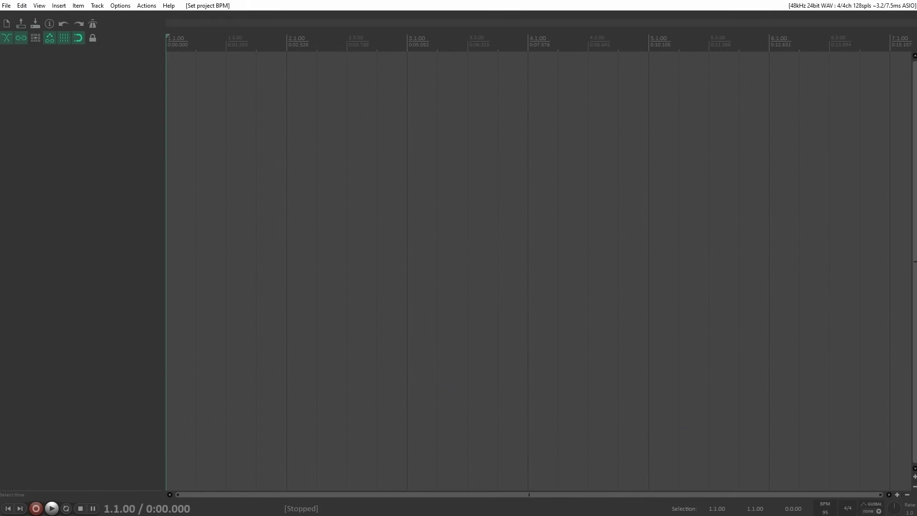
- Import Drums.wav from the Demo Track 95BPM folder onto a new track at the project start
{"action": "left_click", "coordinate": [200, 515]}
{"action": "left_click_drag", "start_coordinate": [461, 135], "coordinate": [176, 77]}
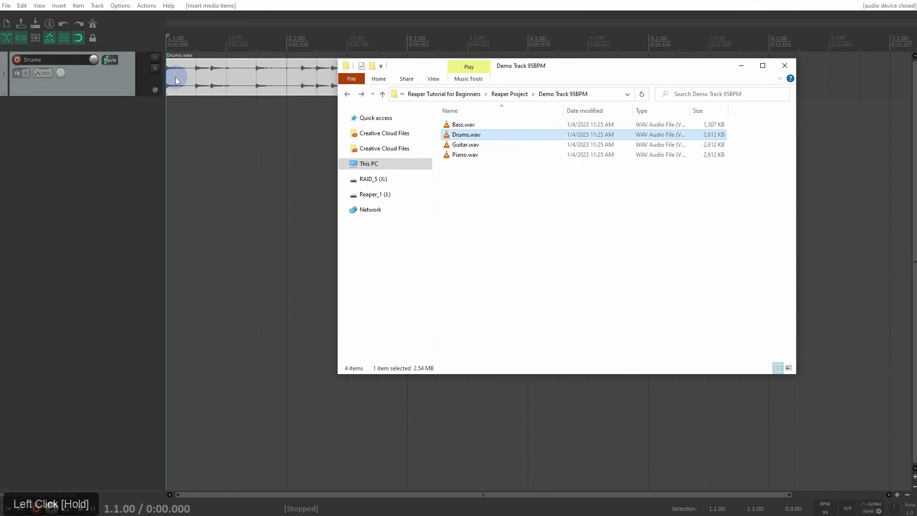
- Move the Drums item freely with snap off, and return it to the project start with snap back on
{"action": "left_click", "coordinate": [330, 15]}
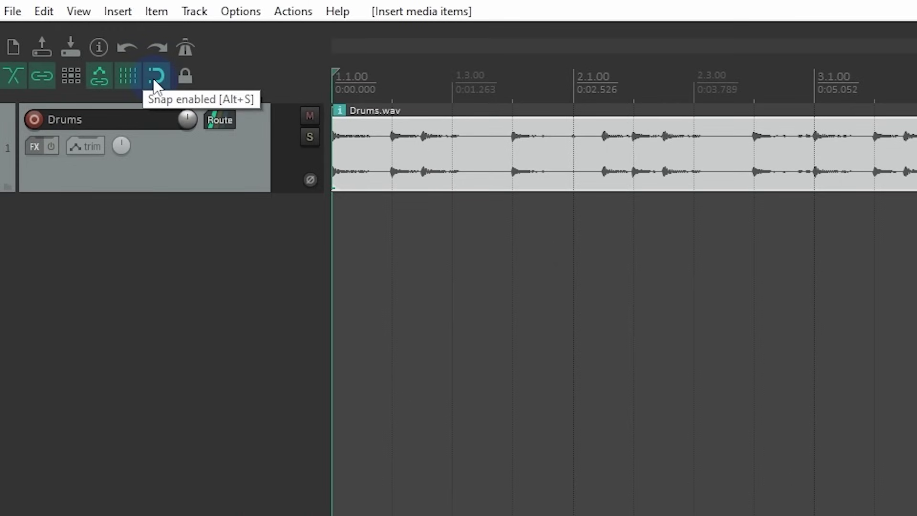
{"action": "left_click", "coordinate": [155, 76]}
{"action": "left_click_drag", "start_coordinate": [356, 143], "coordinate": [416, 164]}
{"action": "left_click", "coordinate": [156, 76]}
{"action": "left_click_drag", "start_coordinate": [537, 147], "coordinate": [462, 142]}
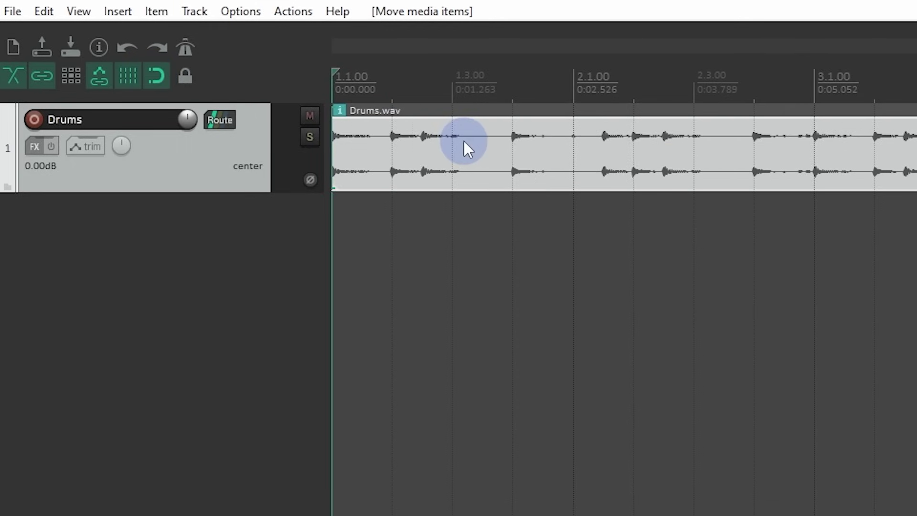
- Increase the Drums track's height and play the drum loop from the project start
{"action": "left_click_drag", "start_coordinate": [239, 191], "coordinate": [251, 401]}
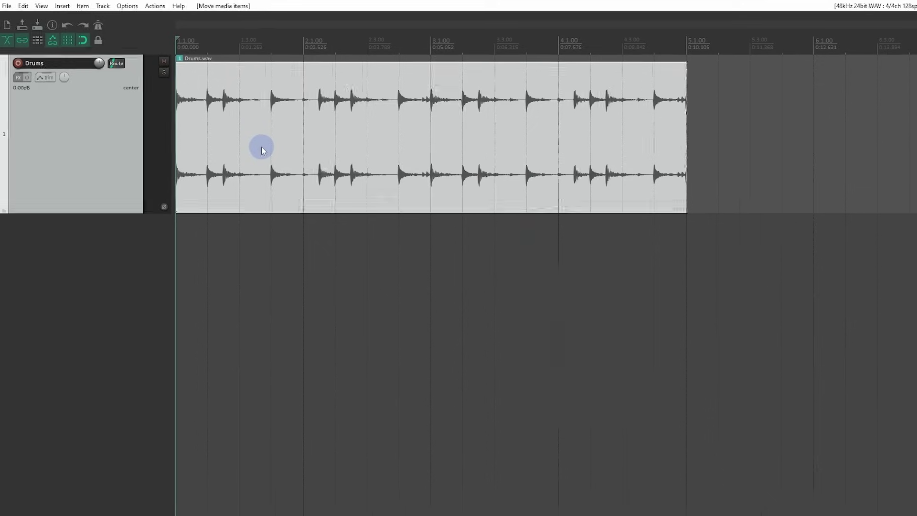
{"action": "key", "text": "space"}
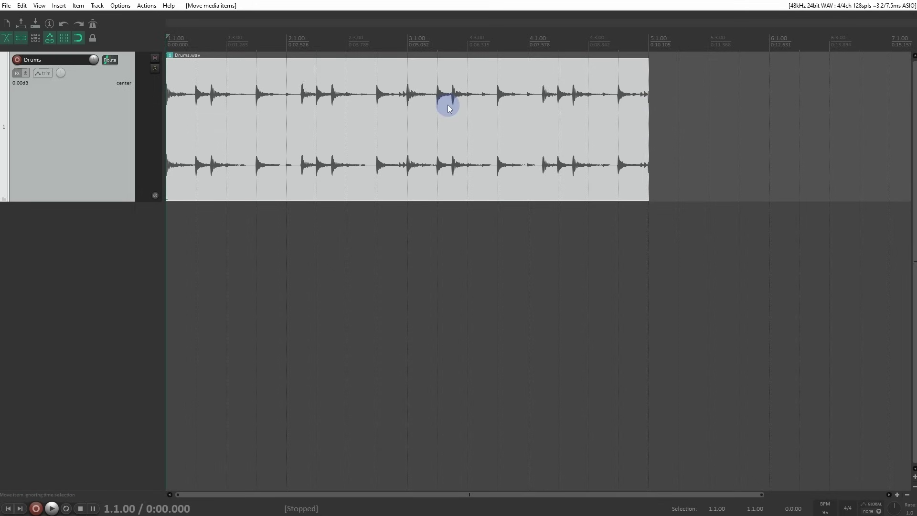
{"action": "key", "text": "space"}
{"action": "key", "text": "space"}
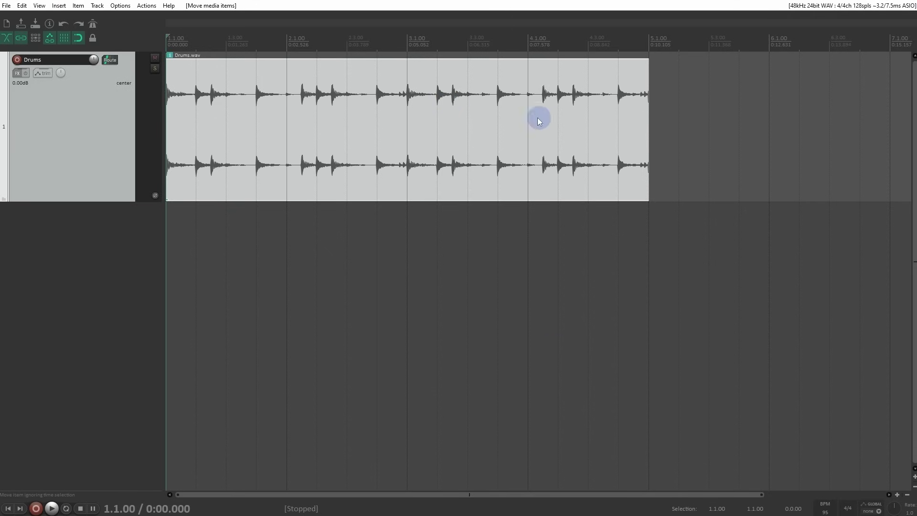
{"action": "scroll", "coordinate": [485, 207], "scroll_direction": "down", "scroll_amount": 5}
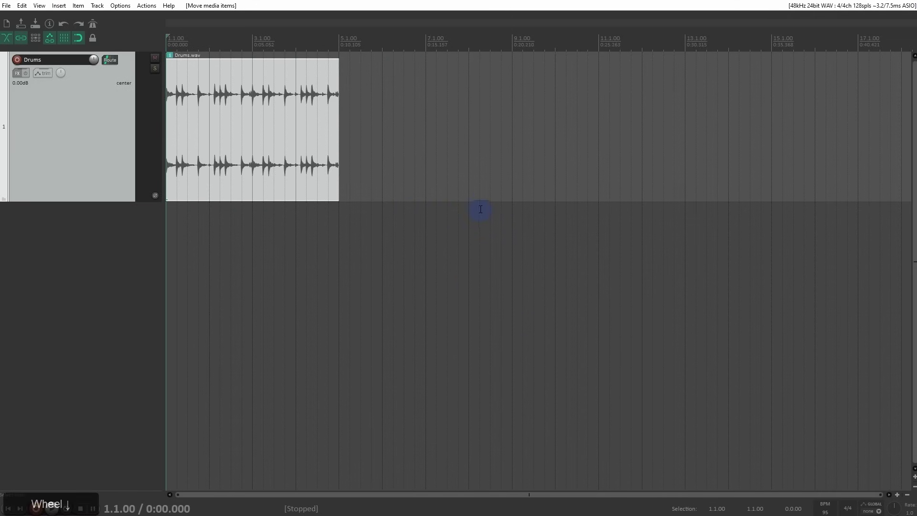
{"action": "mouse_move", "coordinate": [292, 169]}
{"action": "left_mouse_down"}
{"action": "mouse_move", "coordinate": [352, 174]}
{"action": "mouse_move", "coordinate": [290, 171]}
{"action": "left_mouse_up"}
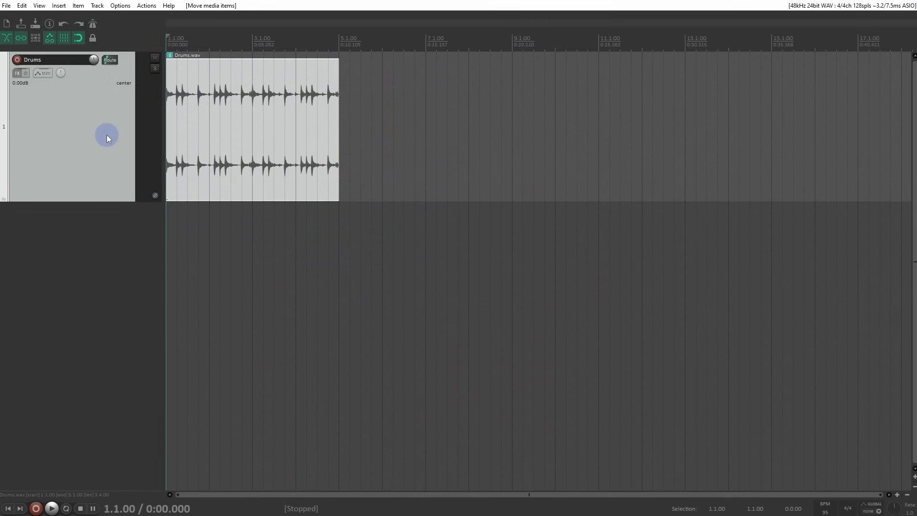
- Import Bass.wav from the Demo Track 95BPM folder onto a new track below Drums at the project start and play it with the drums
{"action": "key", "text": "alt+Tab"}
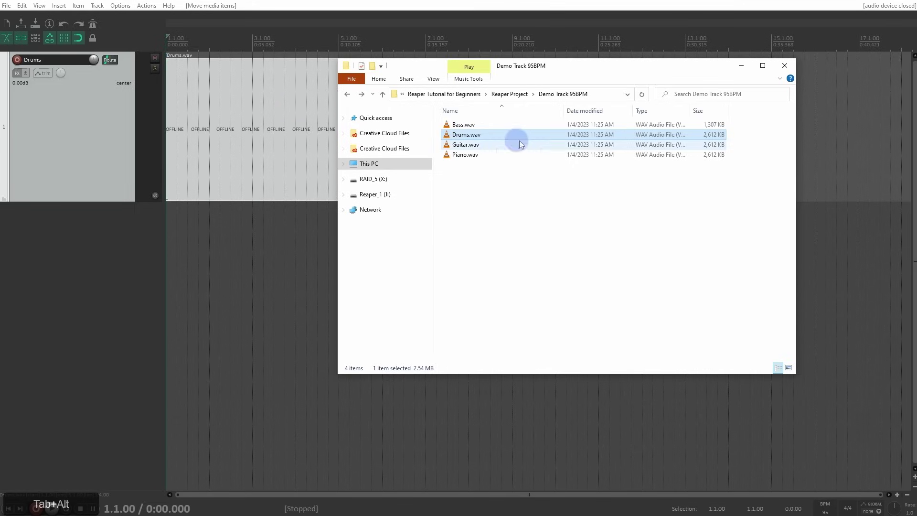
{"action": "left_click_drag", "start_coordinate": [458, 124], "coordinate": [459, 129]}
{"action": "left_click_drag", "start_coordinate": [310, 223], "coordinate": [164, 223]}
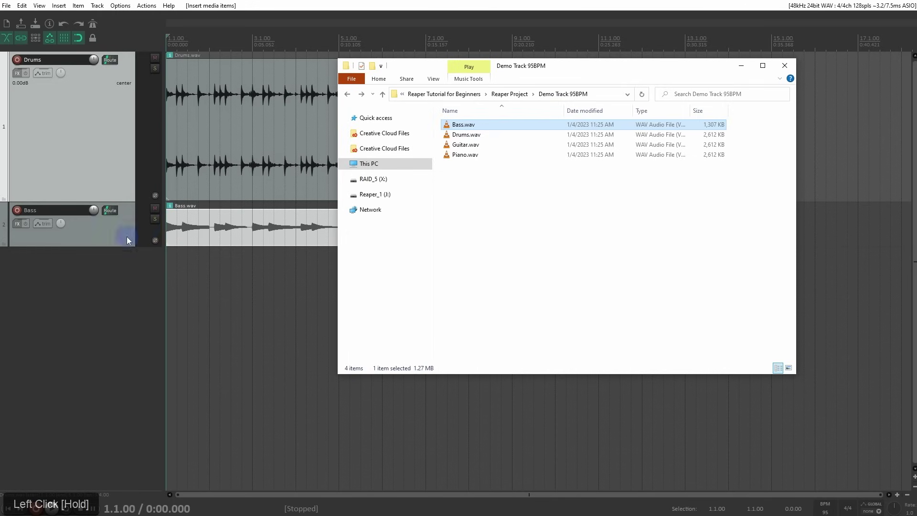
{"action": "left_click", "coordinate": [127, 236]}
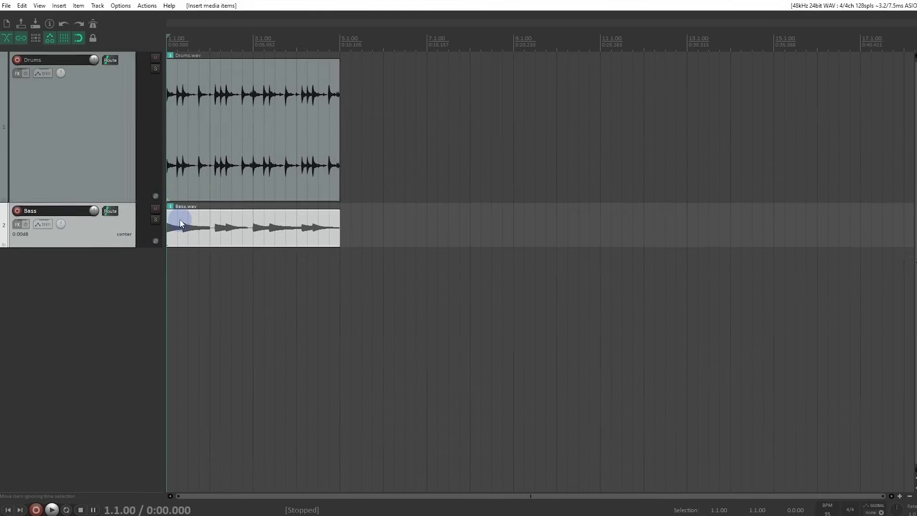
{"action": "key", "text": "space"}
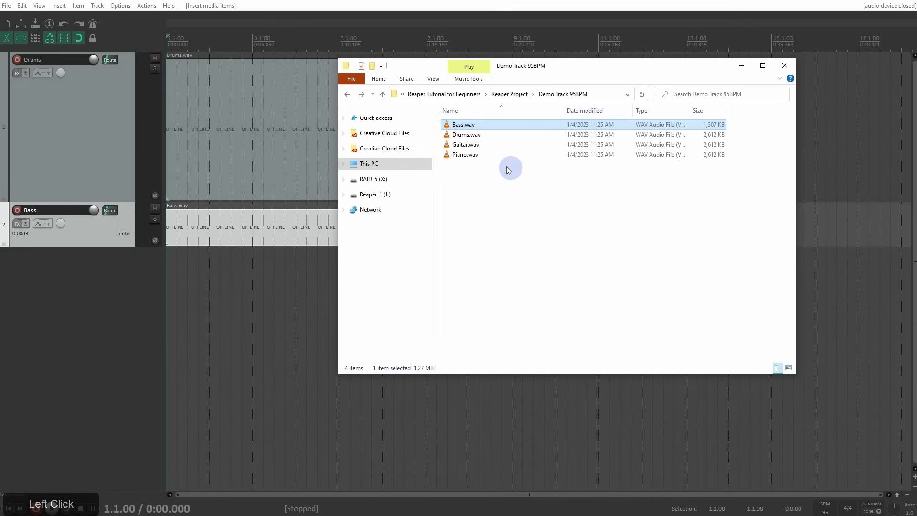
- Import Guitar.wav and Piano.wav onto separate tracks below Bass at the project start and play all four tracks
{"action": "left_click_drag", "start_coordinate": [508, 170], "coordinate": [470, 147]}
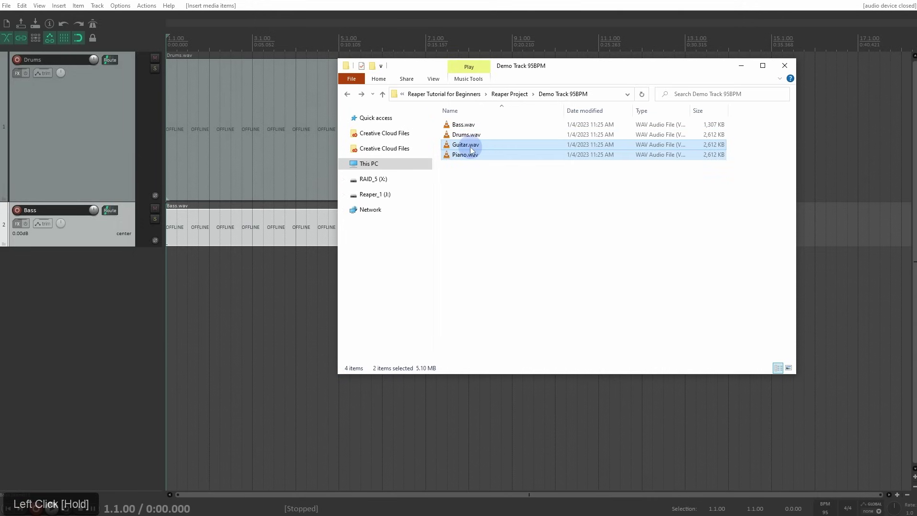
{"action": "left_click_drag", "start_coordinate": [470, 147], "coordinate": [170, 266]}
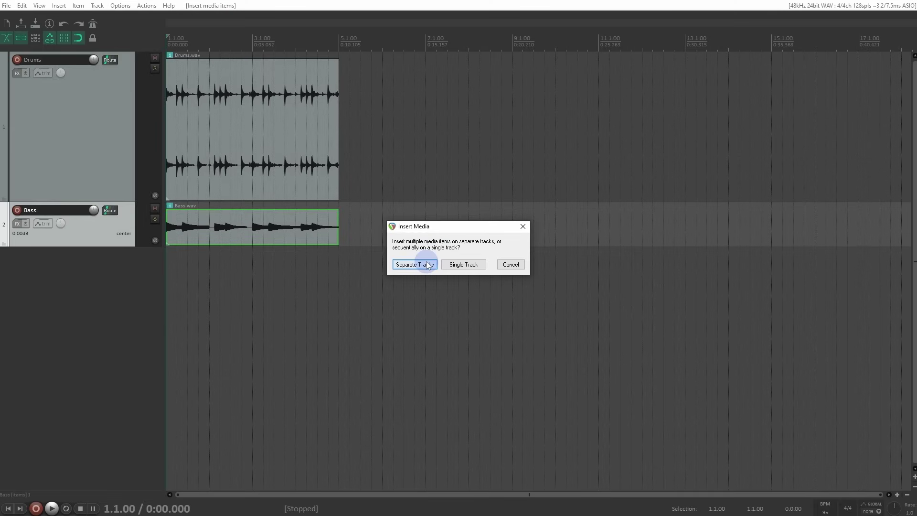
{"action": "left_click", "coordinate": [414, 265]}
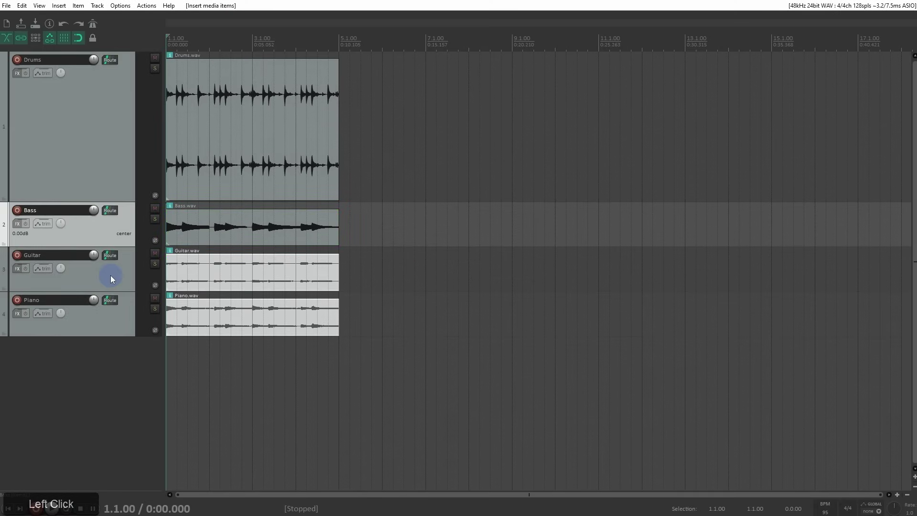
{"action": "key", "text": "space"}
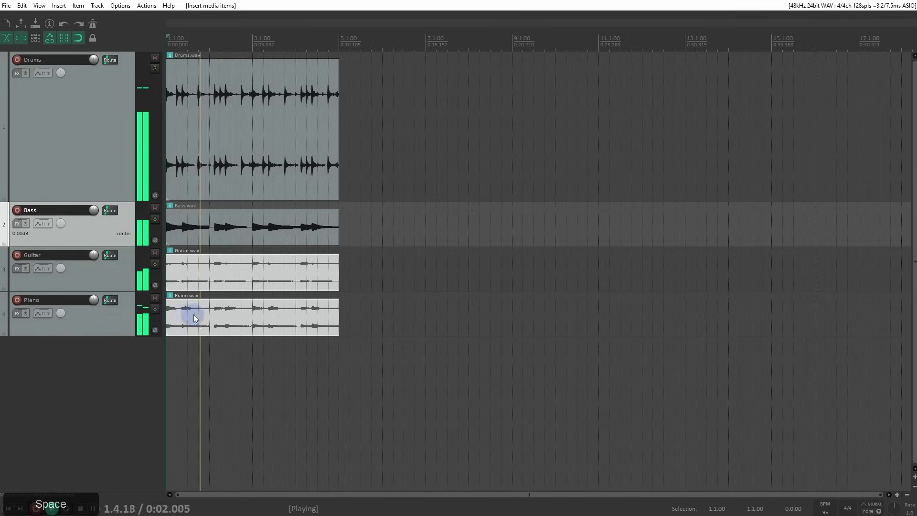
{"action": "scroll", "coordinate": [212, 312], "scroll_direction": "up", "scroll_amount": 1}
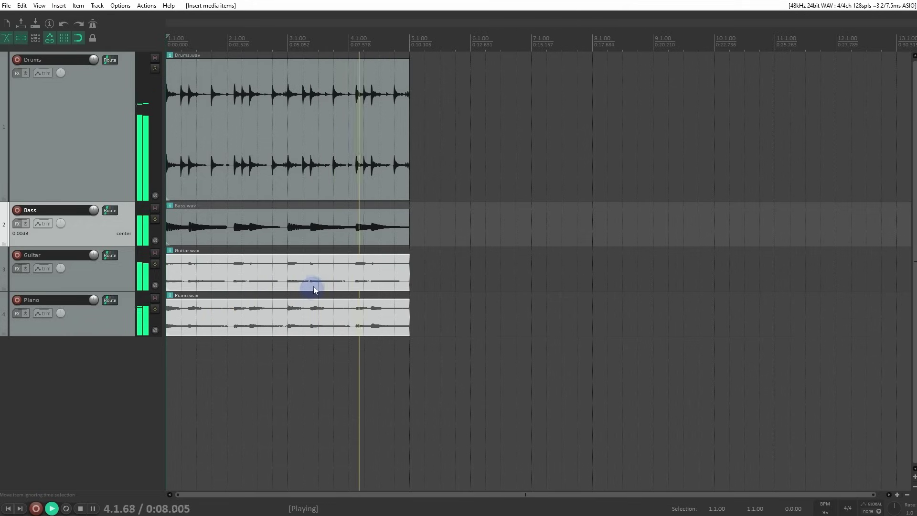
{"action": "key", "text": "space"}
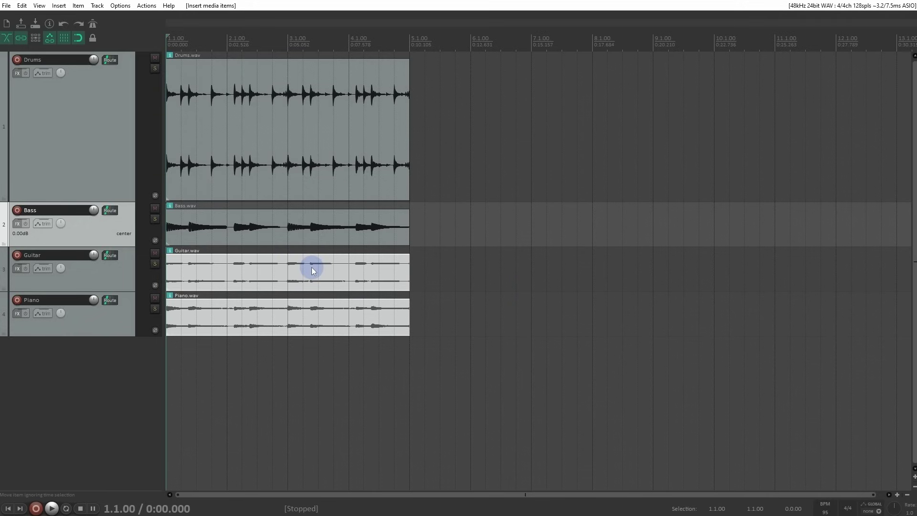
- Move the Guitar and Piano items together so they start at bar 3, and clear the item selection
{"action": "left_click", "coordinate": [230, 273]}
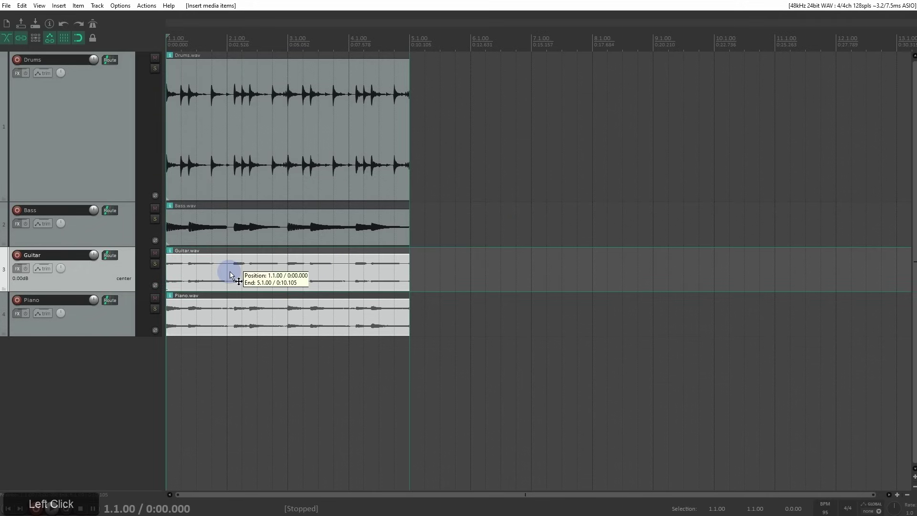
{"action": "left_click_drag", "start_coordinate": [230, 272], "coordinate": [346, 281]}
{"action": "left_click", "coordinate": [212, 260]}
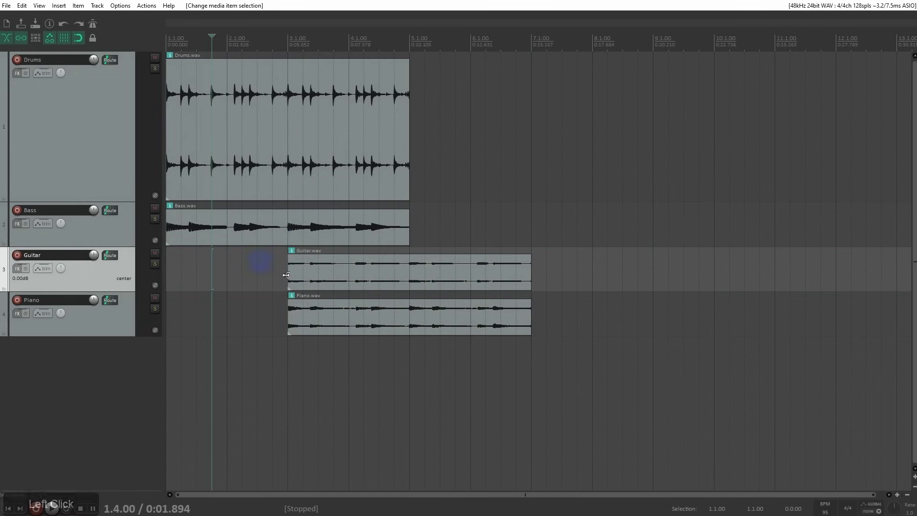
- Try moving the Guitar item on its own, return it to bar 3, and marquee-select it together with the Piano item
{"action": "left_click", "coordinate": [332, 275]}
{"action": "left_click_drag", "start_coordinate": [333, 275], "coordinate": [403, 283]}
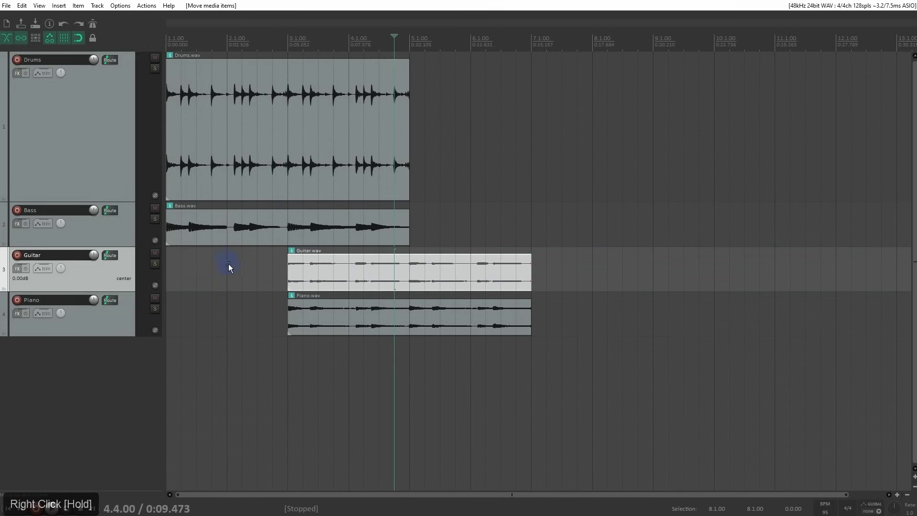
{"action": "left_click_drag", "start_coordinate": [282, 290], "coordinate": [329, 313]}
{"action": "mouse_move", "coordinate": [327, 272]}
{"action": "left_mouse_down"}
{"action": "mouse_move", "coordinate": [262, 274]}
{"action": "mouse_move", "coordinate": [325, 282]}
{"action": "left_mouse_up"}
- Loop-extend the Drums item to the start of bar 8 and check its Loop item source setting
{"action": "left_click_drag", "start_coordinate": [407, 151], "coordinate": [589, 138]}
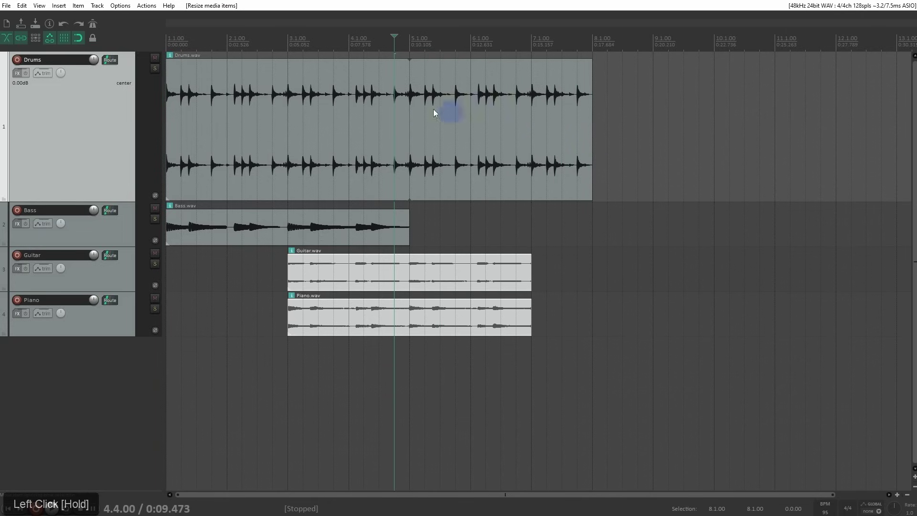
{"action": "left_click", "coordinate": [351, 99]}
{"action": "right_click", "coordinate": [328, 93]}
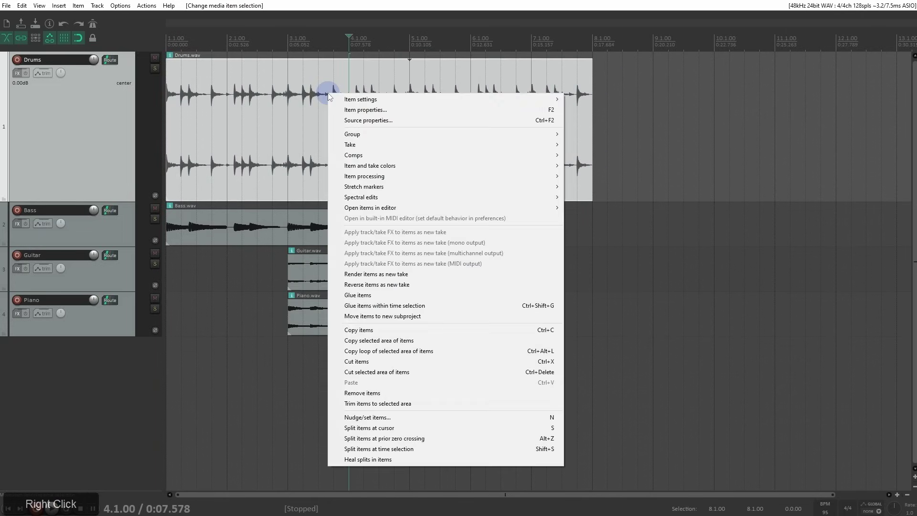
{"action": "left_click_drag", "start_coordinate": [329, 97], "coordinate": [571, 116]}
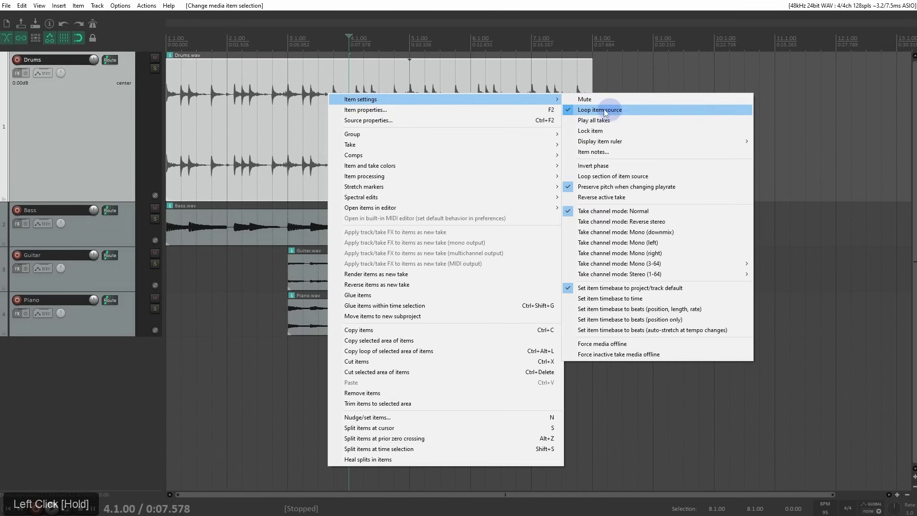
{"action": "left_click", "coordinate": [327, 82]}
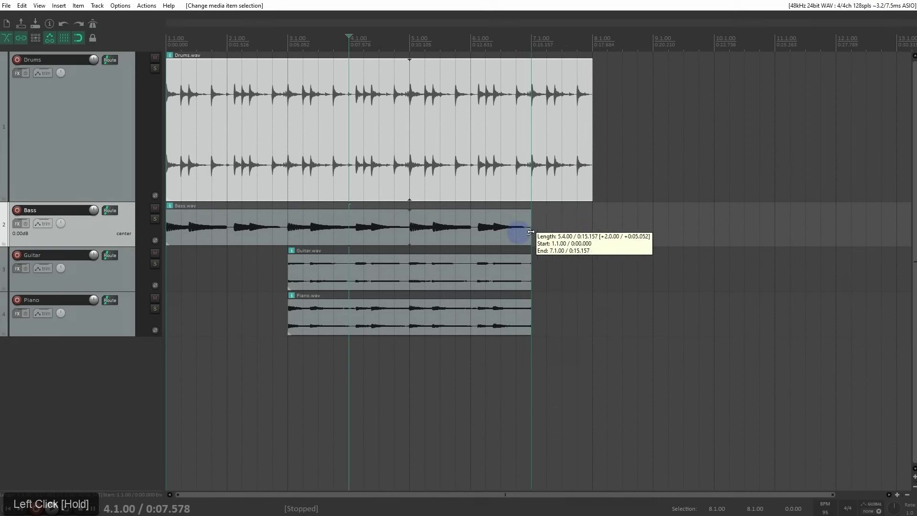
- Loop-extend the Bass item to the start of bar 8, and extend the Drums and Bass items together to the start of bar 12
{"action": "left_click_drag", "start_coordinate": [531, 229], "coordinate": [592, 229]}
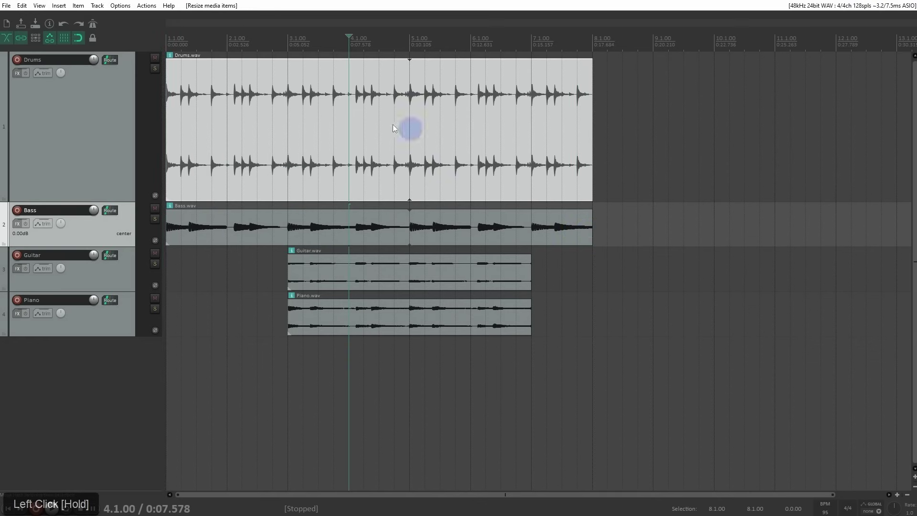
{"action": "left_click_drag", "start_coordinate": [403, 166], "coordinate": [360, 152]}
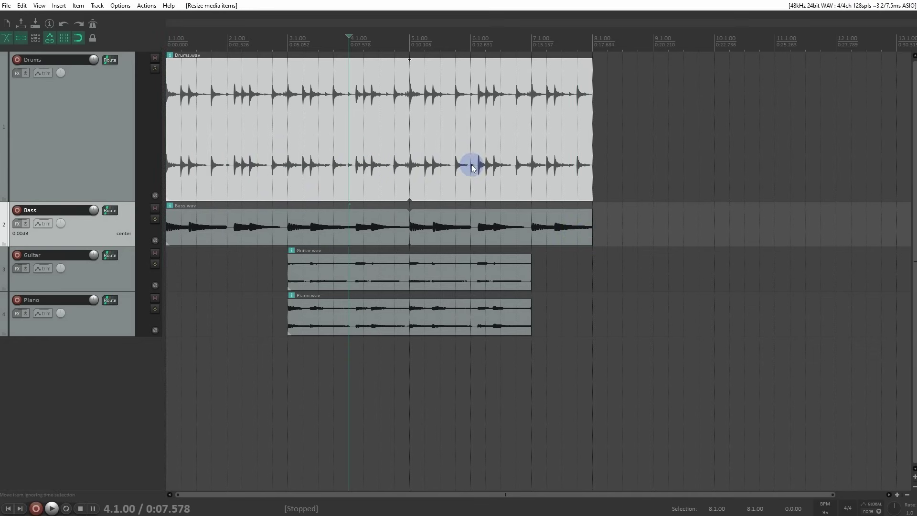
{"action": "left_click_drag", "start_coordinate": [630, 143], "coordinate": [549, 232]}
{"action": "left_click_drag", "start_coordinate": [594, 158], "coordinate": [827, 176]}
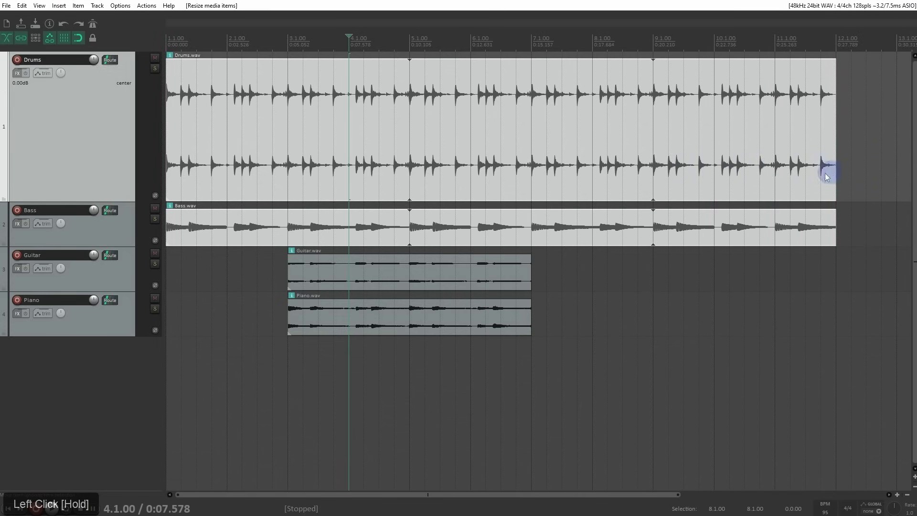
- Move the Guitar item to start at bar 5, and loop-extend the Piano and Guitar items to the start of bar 12
{"action": "left_click", "coordinate": [597, 281]}
{"action": "left_click", "coordinate": [339, 280]}
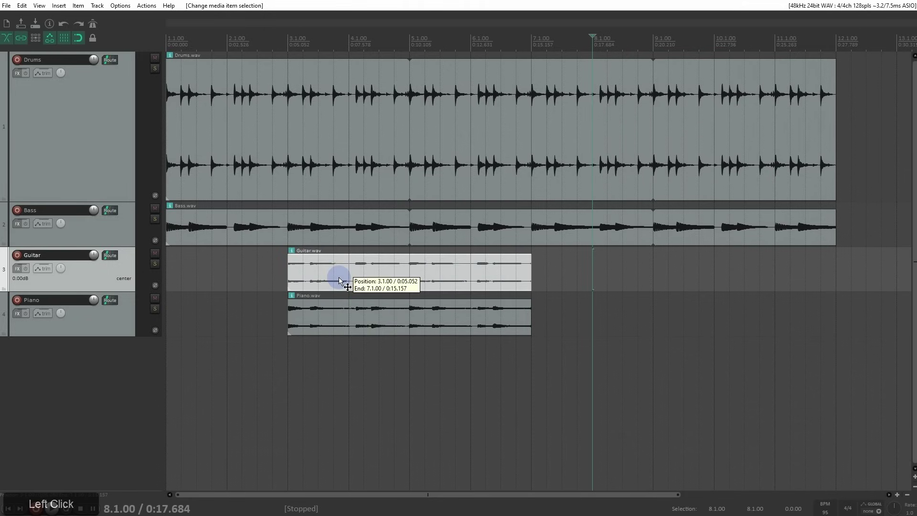
{"action": "left_click_drag", "start_coordinate": [339, 280], "coordinate": [461, 282]}
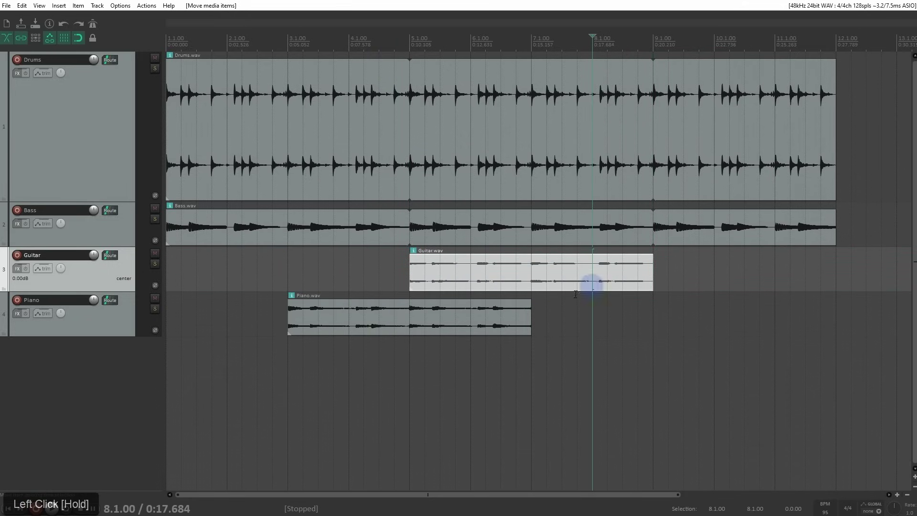
{"action": "left_click_drag", "start_coordinate": [531, 314], "coordinate": [824, 325]}
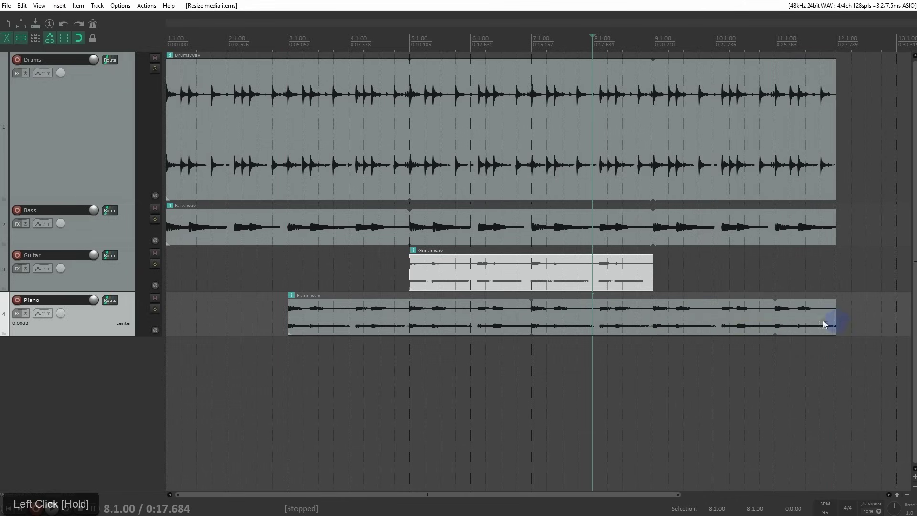
{"action": "left_click_drag", "start_coordinate": [658, 278], "coordinate": [829, 287]}
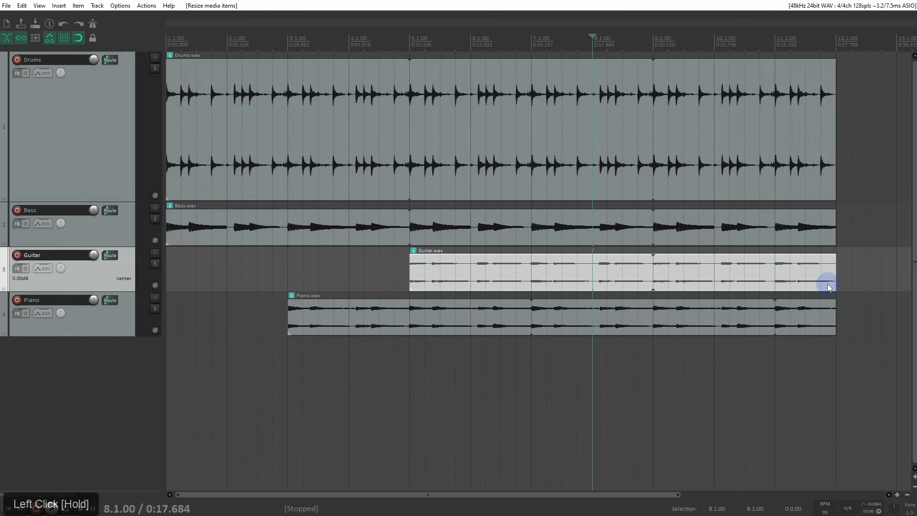
- Play the extended four-track arrangement from the project start
{"action": "key", "text": "w"}
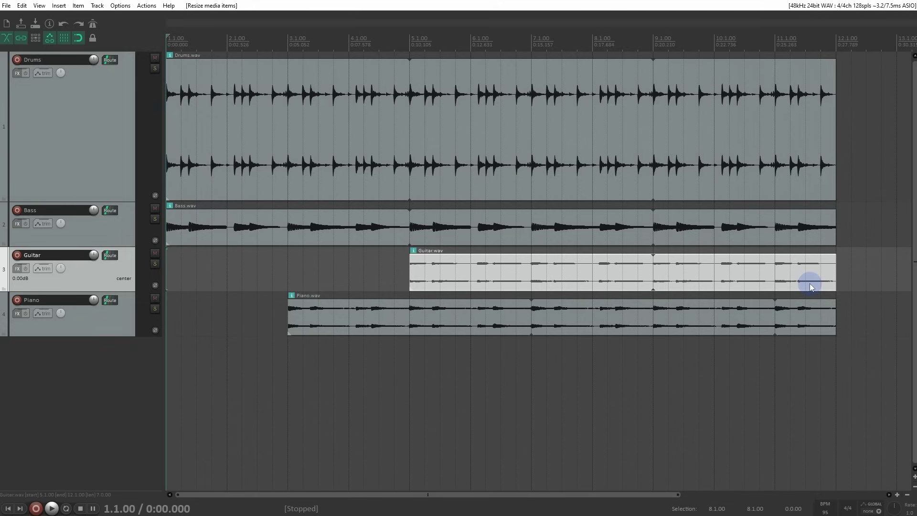
{"action": "key", "text": "space"}
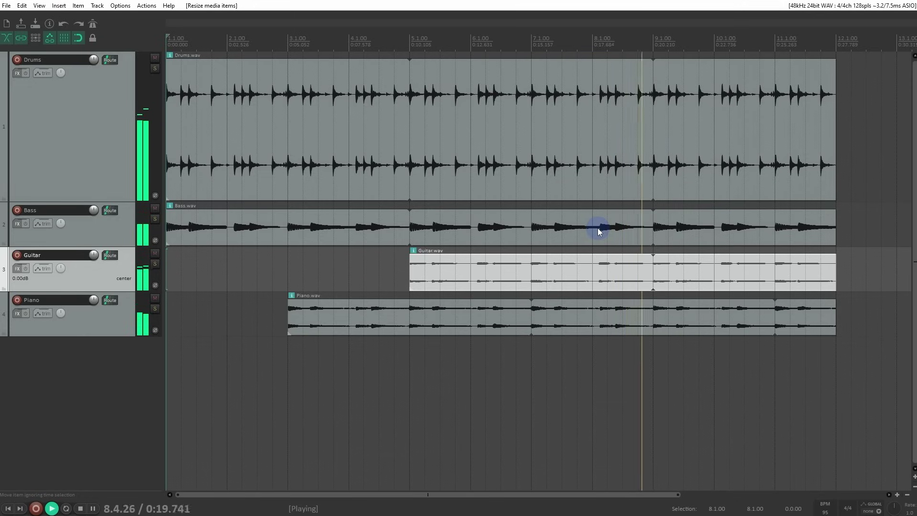
{"action": "key", "text": "space"}
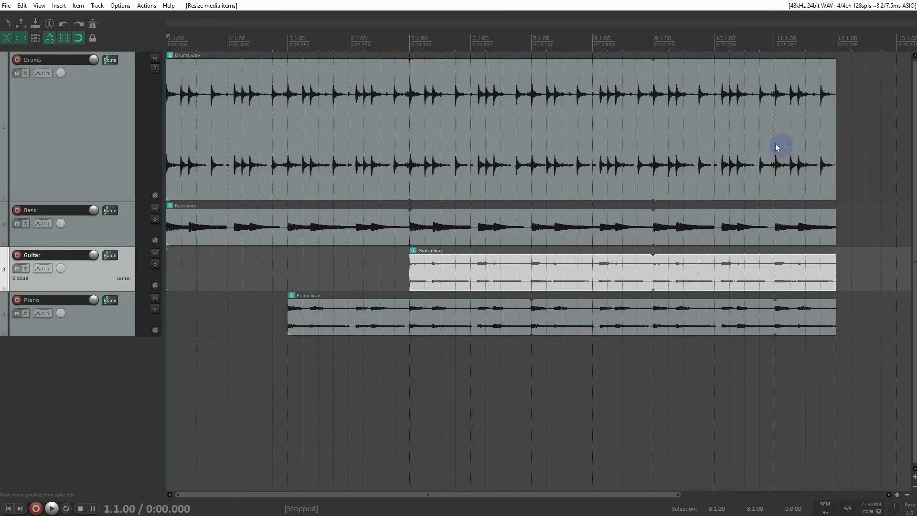
- Marquee-select the items on all four tracks and clear the selection with the edit cursor at 4.4.00
{"action": "right_click", "coordinate": [843, 148]}
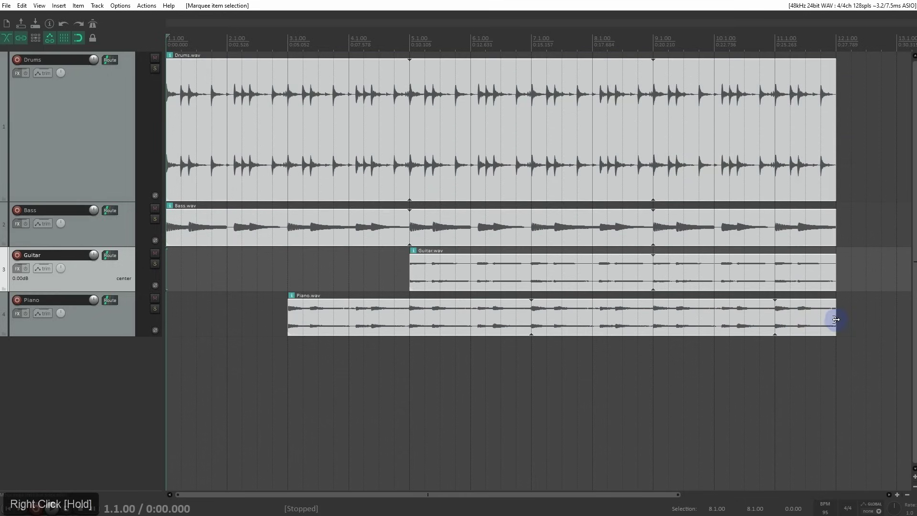
{"action": "mouse_move", "coordinate": [835, 313]}
{"action": "left_mouse_down"}
{"action": "mouse_move", "coordinate": [423, 313]}
{"action": "mouse_move", "coordinate": [837, 327]}
{"action": "left_mouse_up"}
{"action": "left_click", "coordinate": [394, 263]}
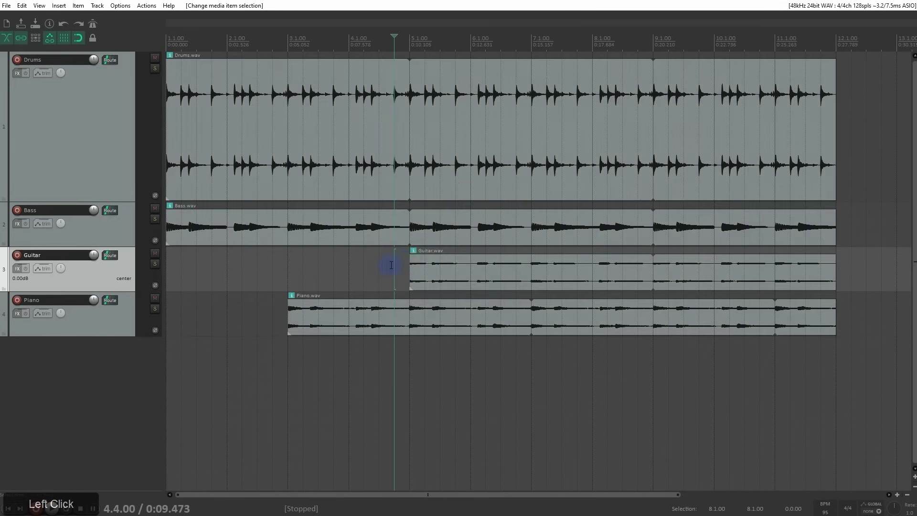
- Try adjusting the fade-in and fade-out at the edges of the Guitar item
{"action": "mouse_move", "coordinate": [410, 259]}
{"action": "left_mouse_down"}
{"action": "mouse_move", "coordinate": [507, 266]}
{"action": "mouse_move", "coordinate": [409, 267]}
{"action": "left_mouse_up"}
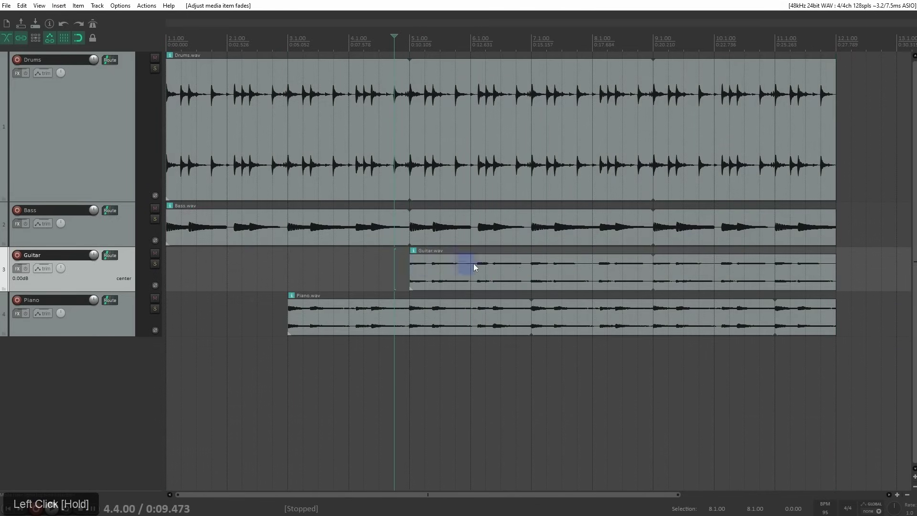
{"action": "mouse_move", "coordinate": [831, 258]}
{"action": "left_mouse_down"}
{"action": "mouse_move", "coordinate": [844, 263]}
{"action": "mouse_move", "coordinate": [833, 260]}
{"action": "left_mouse_up"}
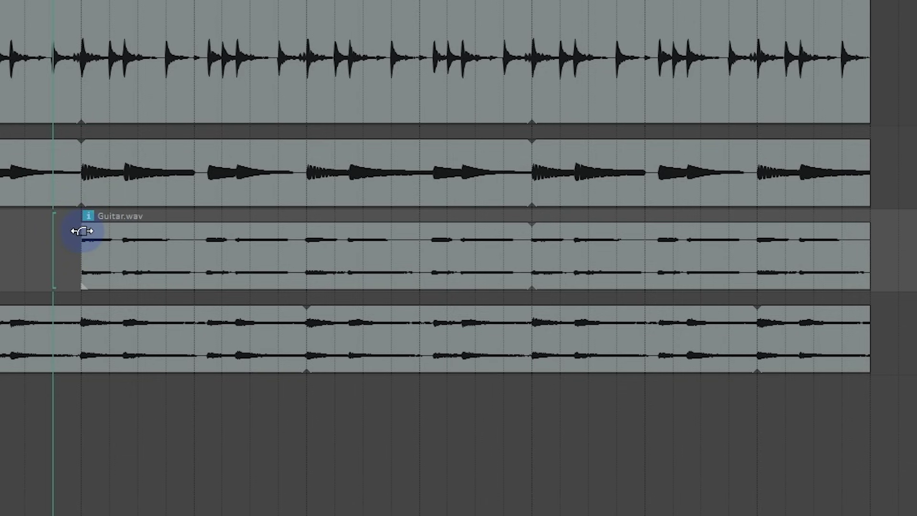
{"action": "mouse_move", "coordinate": [82, 231]}
{"action": "left_mouse_down"}
{"action": "mouse_move", "coordinate": [92, 231]}
{"action": "mouse_move", "coordinate": [72, 231]}
{"action": "left_mouse_up"}
{"action": "left_click_drag", "start_coordinate": [85, 261], "coordinate": [93, 262]}
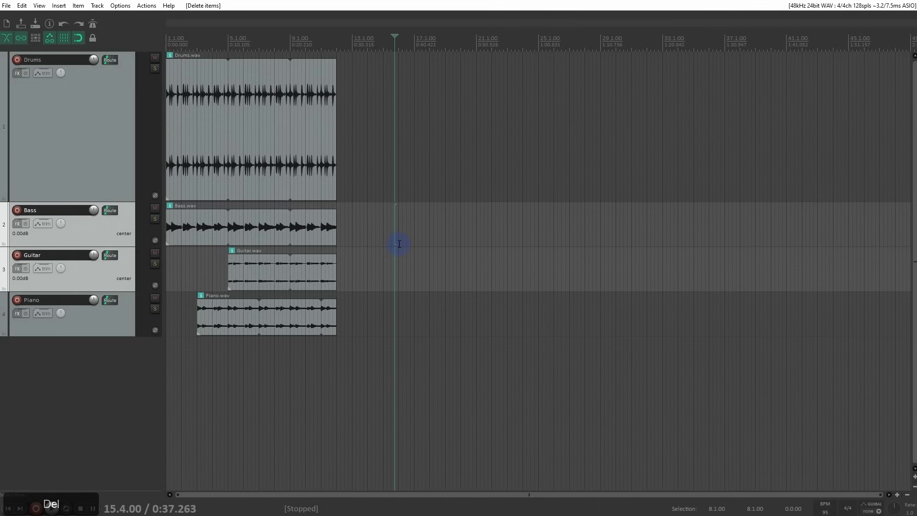
- Place the edit cursor at 4.4.00 and examine the Guitar item's start up close before returning to the full arrangement
{"action": "scroll", "coordinate": [400, 244], "scroll_direction": "up", "scroll_amount": 2}
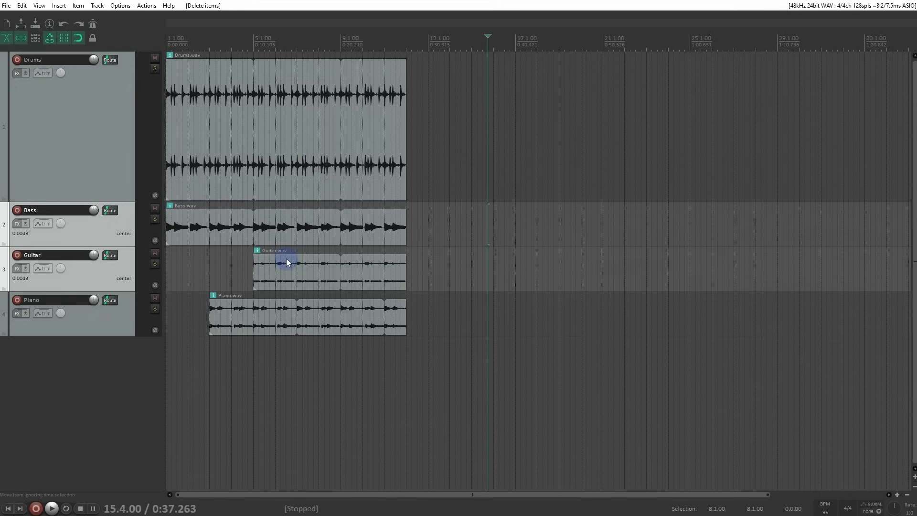
{"action": "left_click", "coordinate": [247, 41]}
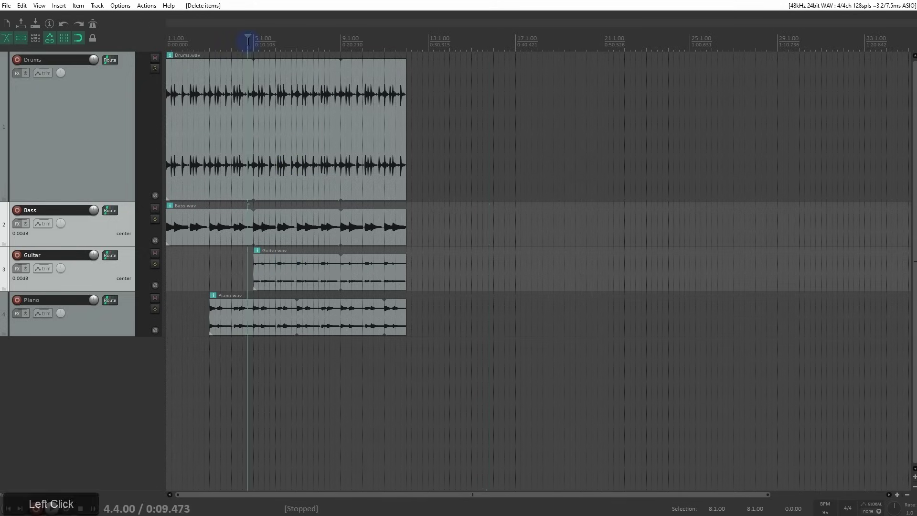
{"action": "scroll", "coordinate": [237, 196], "scroll_direction": "up", "scroll_amount": 5}
{"action": "scroll", "coordinate": [512, 205], "scroll_direction": "down", "scroll_amount": 2, "text": "ctrl"}
{"action": "scroll", "coordinate": [579, 190], "scroll_direction": "up", "scroll_amount": 5, "text": "ctrl"}
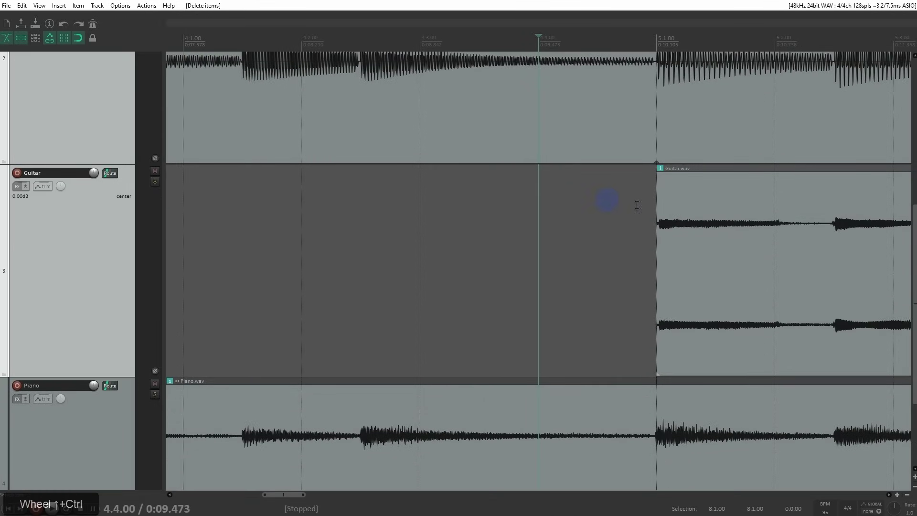
{"action": "left_click_drag", "start_coordinate": [914, 232], "coordinate": [898, 60]}
{"action": "scroll", "coordinate": [407, 245], "scroll_direction": "down", "scroll_amount": 5}
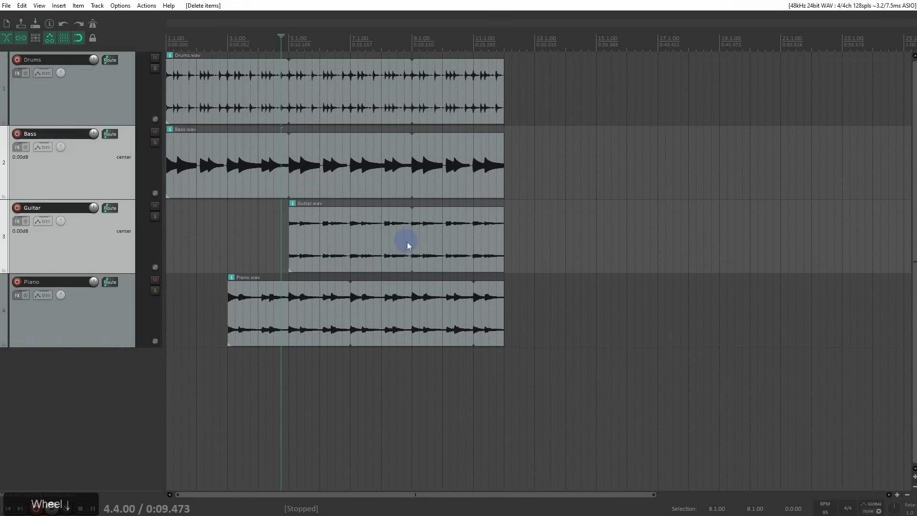
- Place the edit cursor at 7.1.00 on the Bass item and inspect the waveforms around it in close detail
{"action": "left_click", "coordinate": [353, 167]}
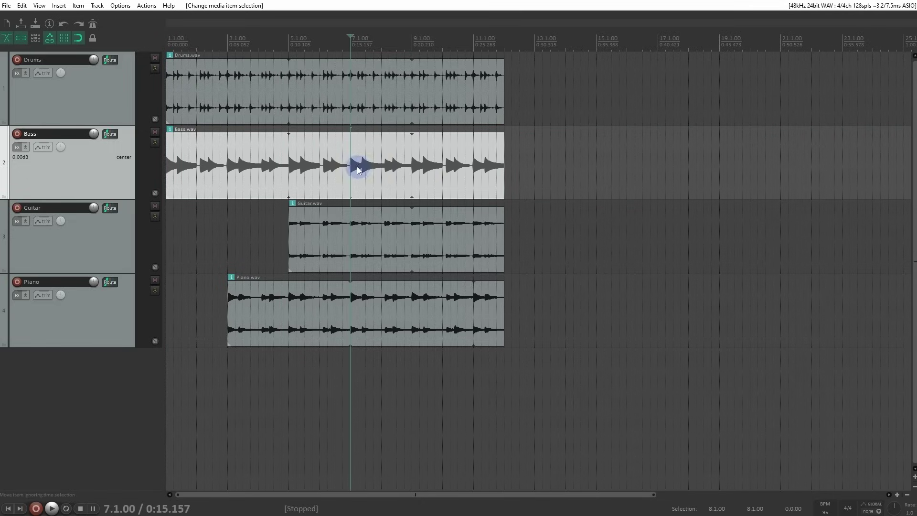
{"action": "scroll", "coordinate": [356, 167], "scroll_direction": "up", "scroll_amount": 2}
{"action": "scroll", "coordinate": [540, 174], "scroll_direction": "up", "scroll_amount": 6}
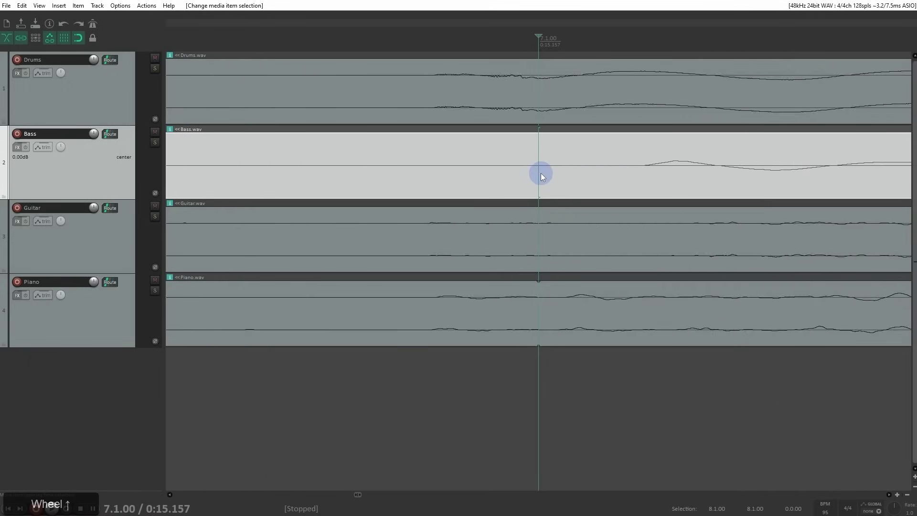
{"action": "scroll", "coordinate": [540, 173], "scroll_direction": "down", "scroll_amount": 3}
{"action": "scroll", "coordinate": [540, 175], "scroll_direction": "down", "scroll_amount": 6}
{"action": "scroll", "coordinate": [495, 165], "scroll_direction": "up", "scroll_amount": 4}
{"action": "scroll", "coordinate": [497, 165], "scroll_direction": "down", "scroll_amount": 7}
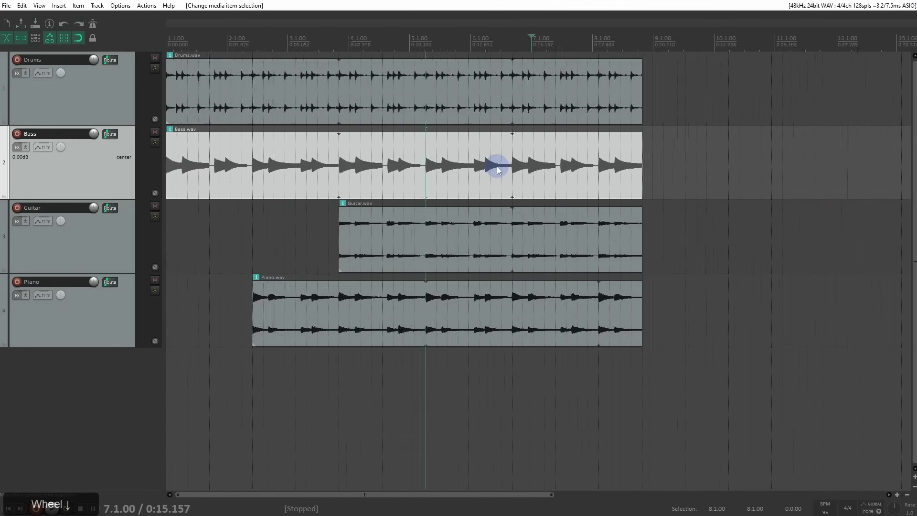
- Place the edit cursor at 11.3.00 on the Bass item and inspect the end of the arrangement up close
{"action": "left_click", "coordinate": [248, 148]}
{"action": "scroll", "coordinate": [256, 157], "scroll_direction": "up", "scroll_amount": 4}
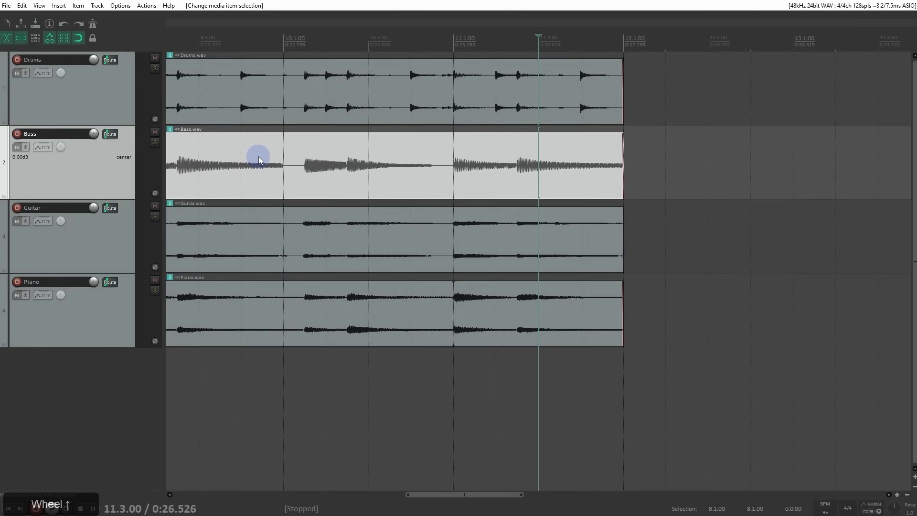
{"action": "scroll", "coordinate": [263, 161], "scroll_direction": "down", "scroll_amount": 3}
{"action": "scroll", "coordinate": [263, 161], "scroll_direction": "up", "scroll_amount": 2}
- Place the edit cursor at 2.1.00 on the Drums item and inspect the waveform there in close detail
{"action": "left_click", "coordinate": [190, 103]}
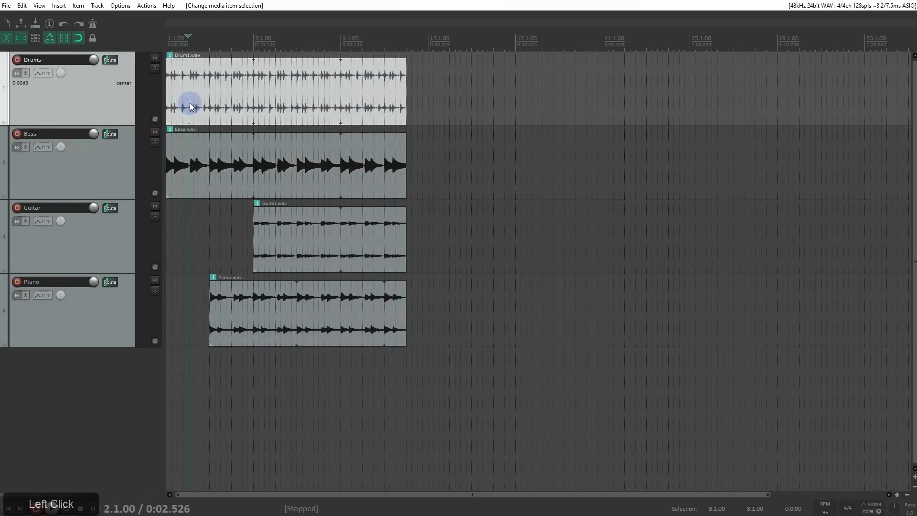
{"action": "scroll", "coordinate": [191, 103], "scroll_direction": "up", "scroll_amount": 10}
{"action": "scroll", "coordinate": [536, 108], "scroll_direction": "up", "scroll_amount": 3}
{"action": "scroll", "coordinate": [543, 135], "scroll_direction": "down", "scroll_amount": 12}
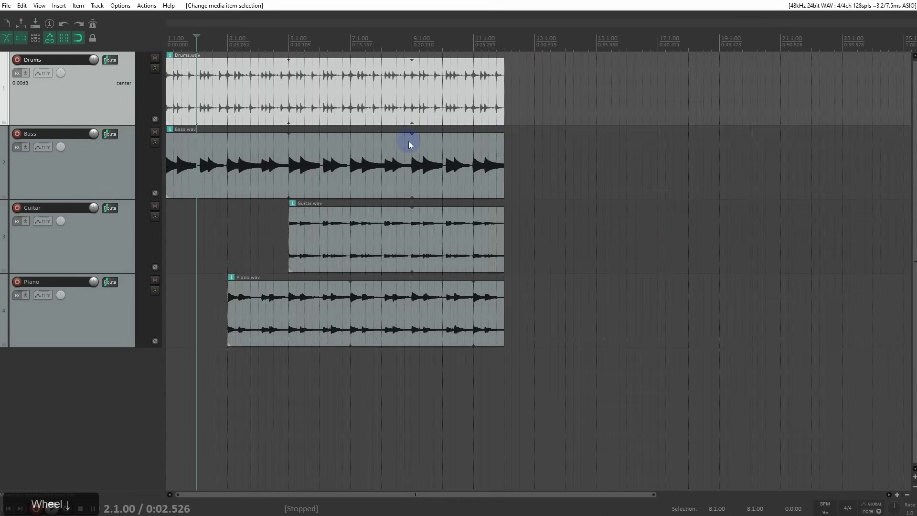
{"action": "scroll", "coordinate": [409, 144], "scroll_direction": "down", "scroll_amount": 2}
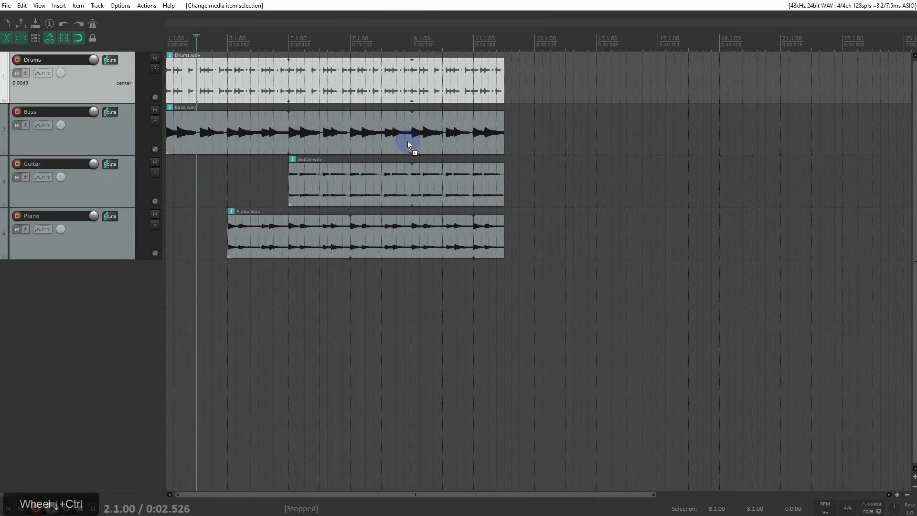
- Select the Bass item with the edit cursor at 6.1.00 and test which track stays in view during vertical zooming
{"action": "left_click", "coordinate": [311, 133]}
{"action": "left_click", "coordinate": [320, 132]}
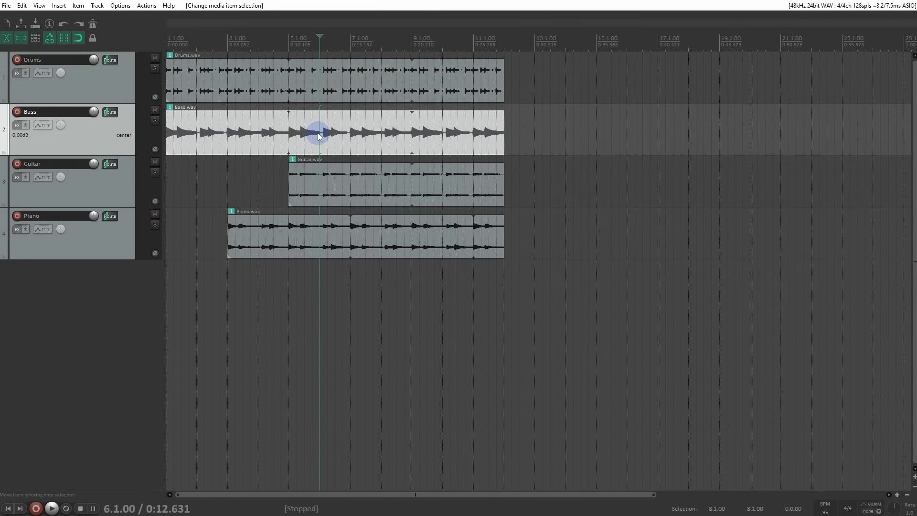
{"action": "left_click", "coordinate": [320, 134]}
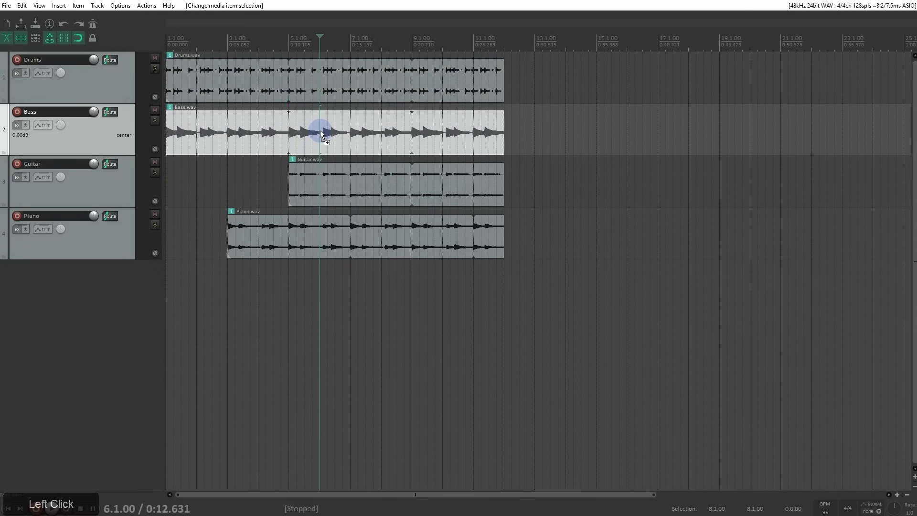
{"action": "scroll", "coordinate": [321, 133], "scroll_direction": "up", "scroll_amount": 5, "text": "ctrl"}
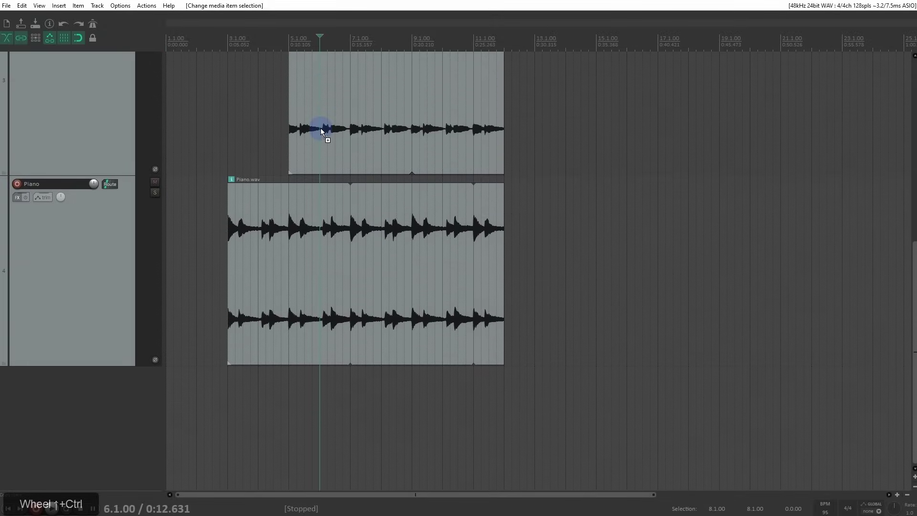
{"action": "scroll", "coordinate": [320, 129], "scroll_direction": "down", "scroll_amount": 5, "text": "ctrl"}
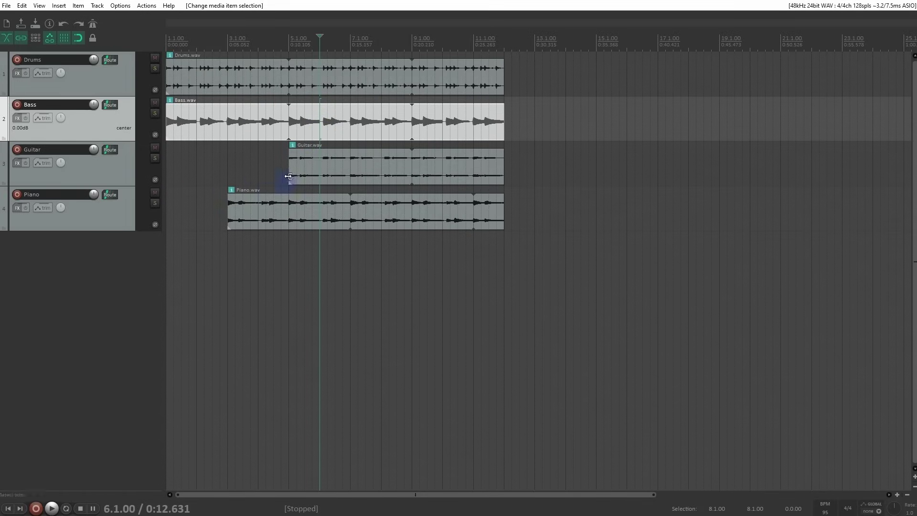
{"action": "scroll", "coordinate": [327, 166], "scroll_direction": "up", "scroll_amount": 4, "text": "ctrl"}
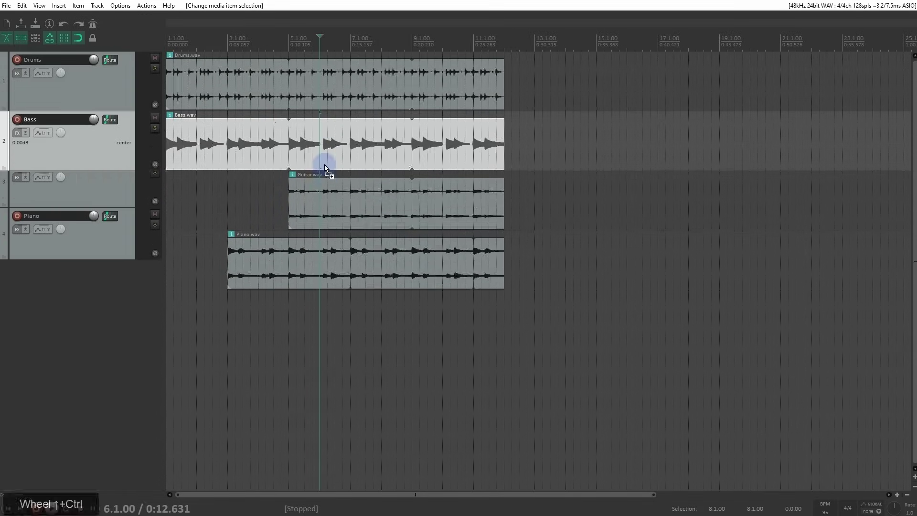
{"action": "scroll", "coordinate": [324, 167], "scroll_direction": "up", "scroll_amount": 4, "text": "ctrl"}
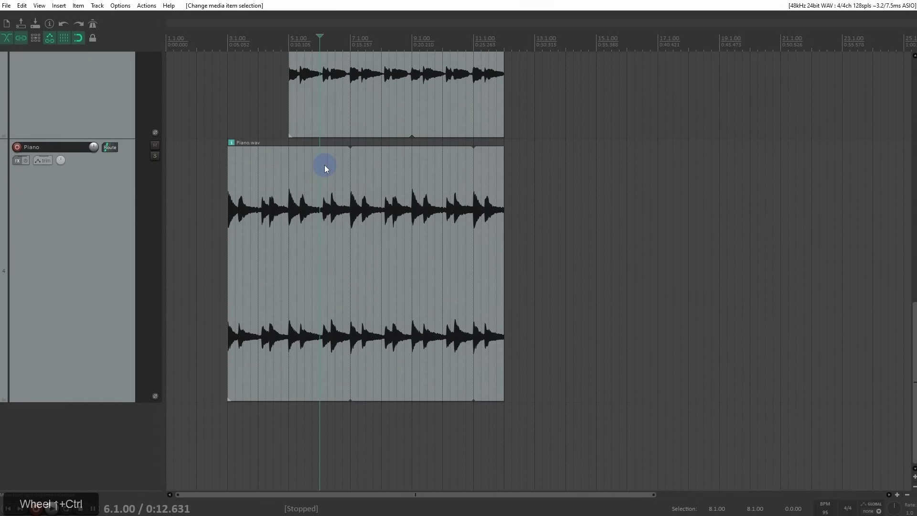
{"action": "scroll", "coordinate": [324, 167], "scroll_direction": "up", "scroll_amount": 3, "text": "ctrl"}
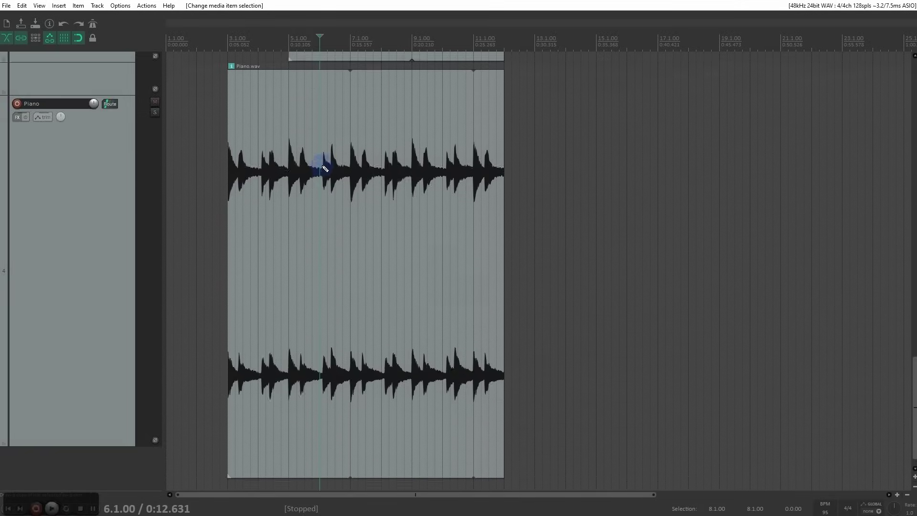
{"action": "scroll", "coordinate": [325, 168], "scroll_direction": "down", "scroll_amount": 10, "text": "ctrl"}
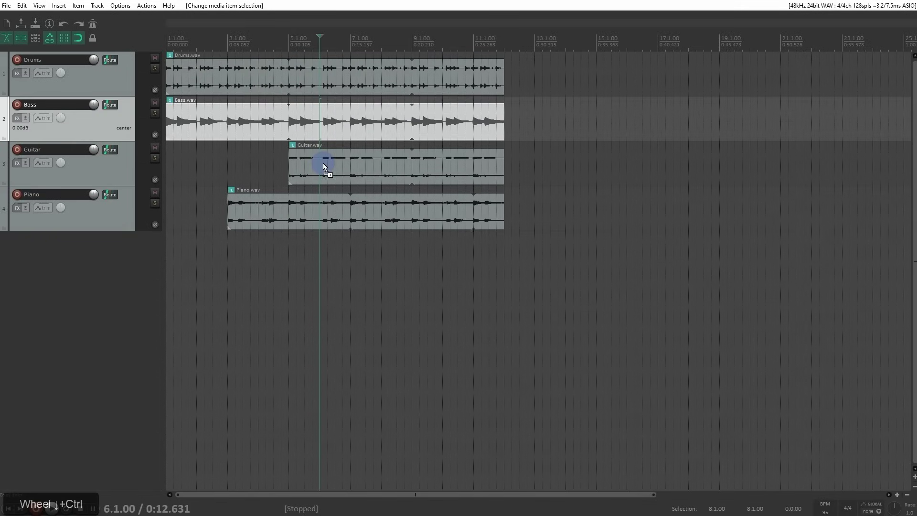
- Open the preferences and find the setting matching "vertical zoom"
{"action": "key", "text": "ctrl+p"}
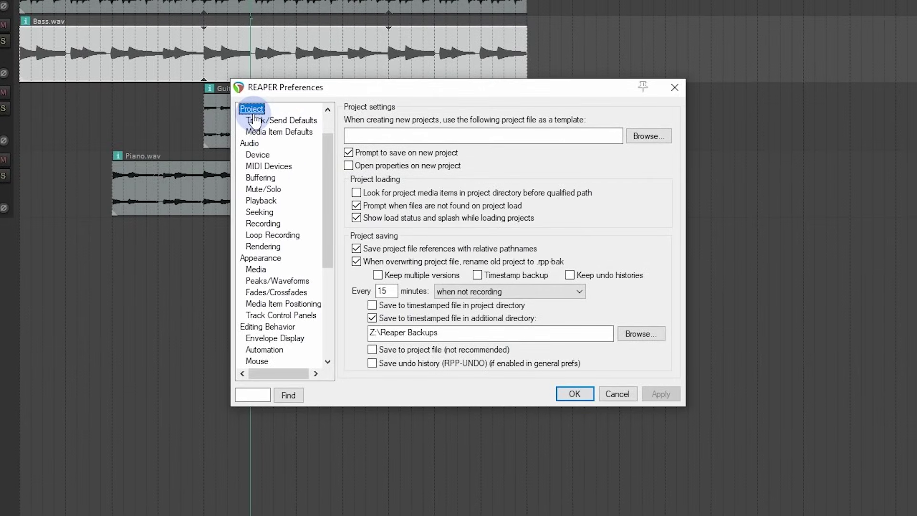
{"action": "left_click", "coordinate": [253, 396]}
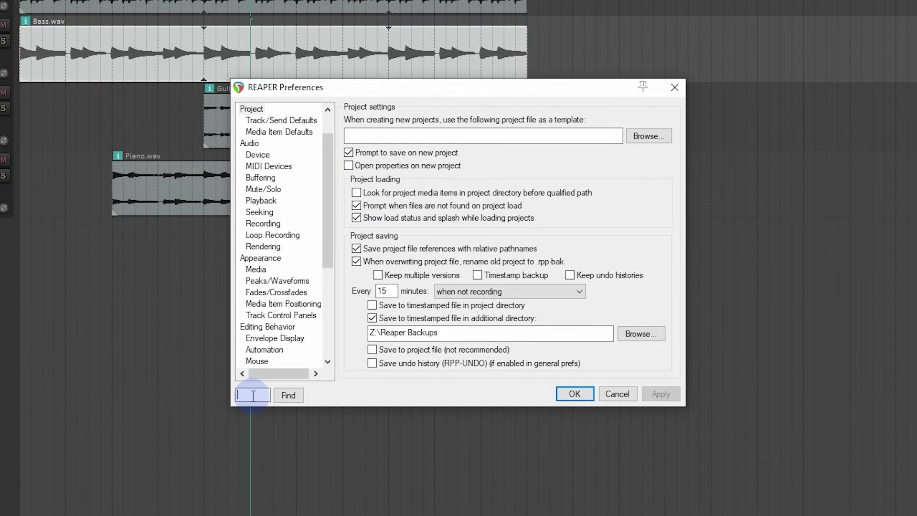
{"action": "type", "text": "vertical"}
{"action": "type", "text": " zoom"}
{"action": "key", "text": "Return"}
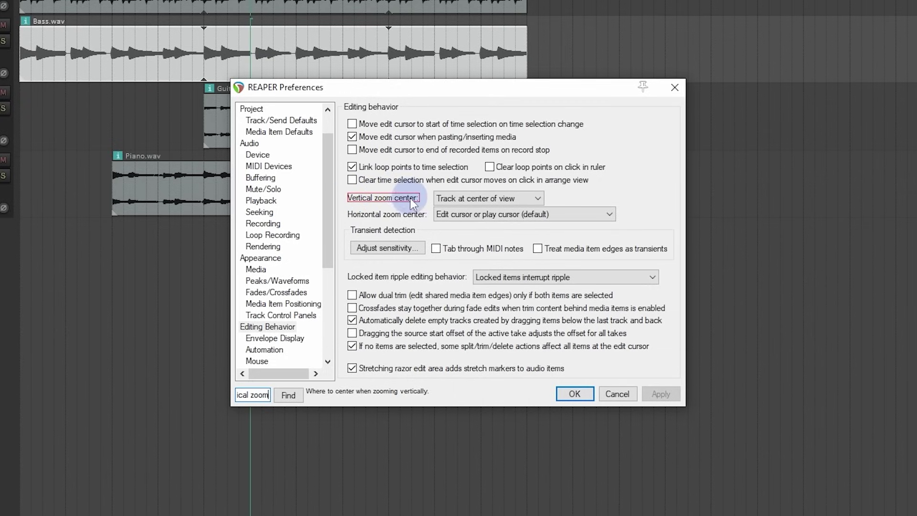
- Set the vertical zoom center to Track under mouse cursor, keep the horizontal one at Edit cursor or play cursor (default), and save the preferences
{"action": "left_click", "coordinate": [537, 201]}
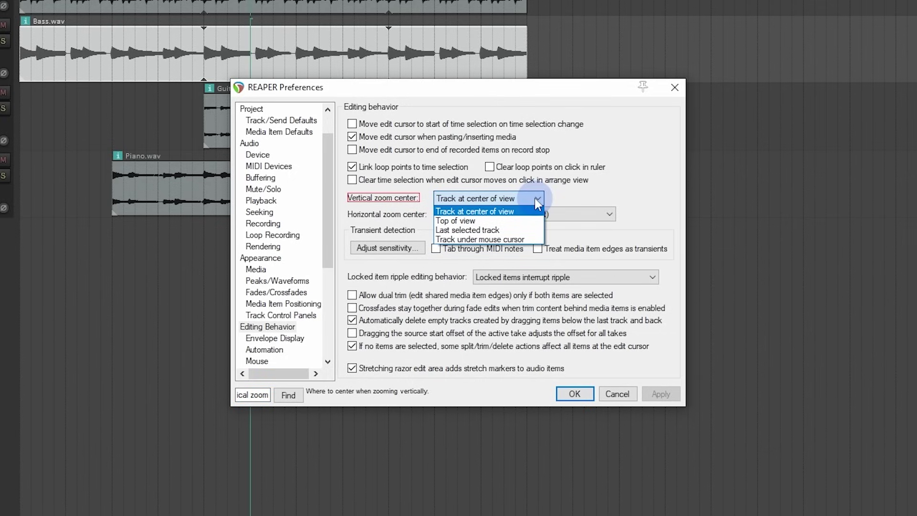
{"action": "left_click", "coordinate": [521, 240]}
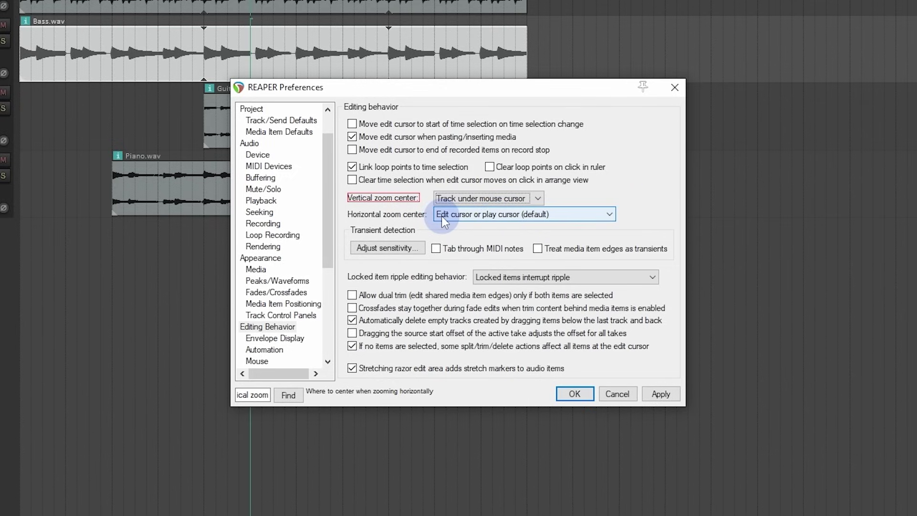
{"action": "left_click", "coordinate": [528, 221]}
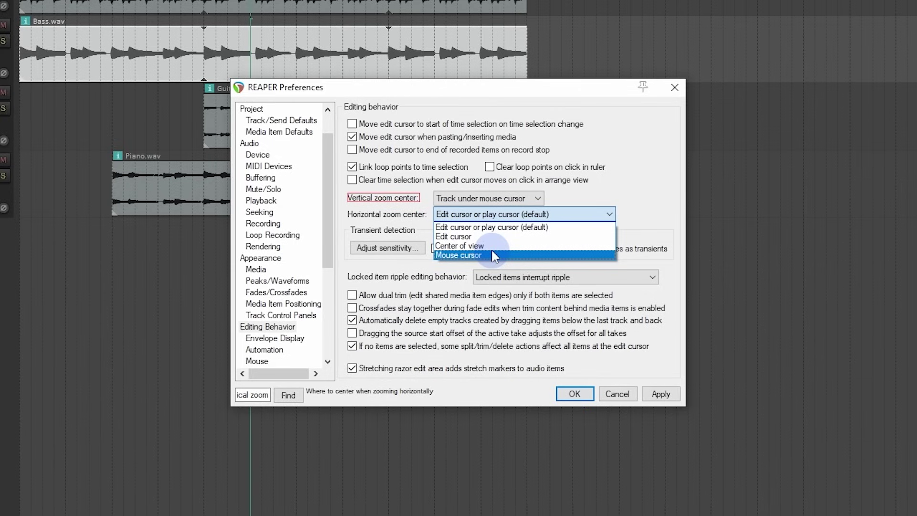
{"action": "left_click", "coordinate": [492, 228]}
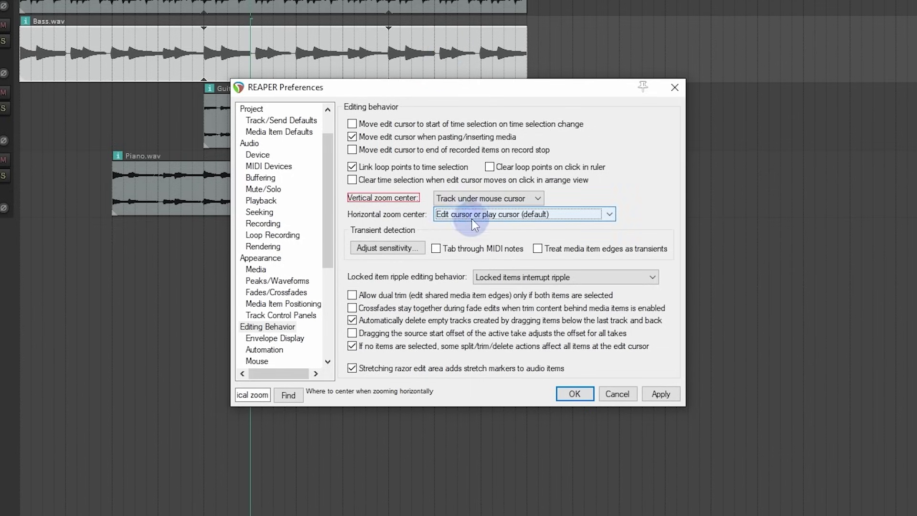
{"action": "left_click", "coordinate": [576, 397]}
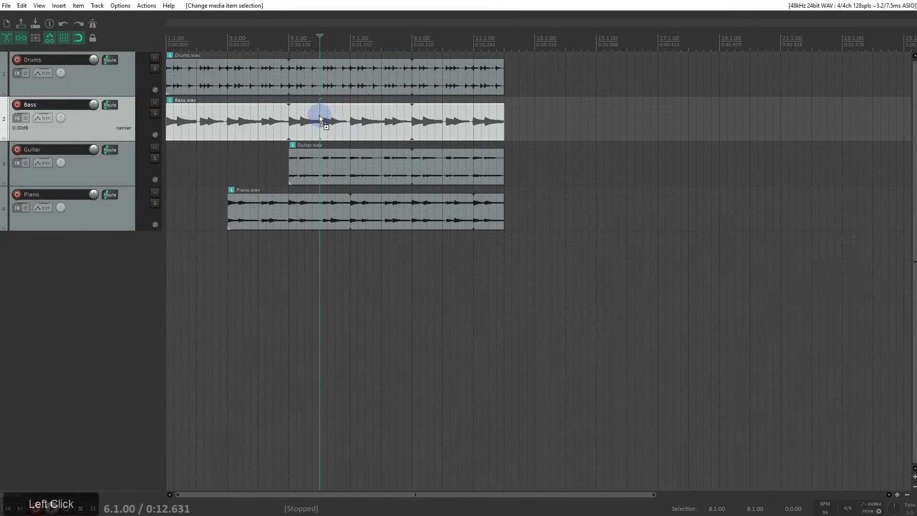
- Test the mouse-centered vertical zoom on the Bass and Guitar tracks
{"action": "scroll", "coordinate": [323, 119], "scroll_direction": "up", "scroll_amount": 5, "text": "ctrl"}
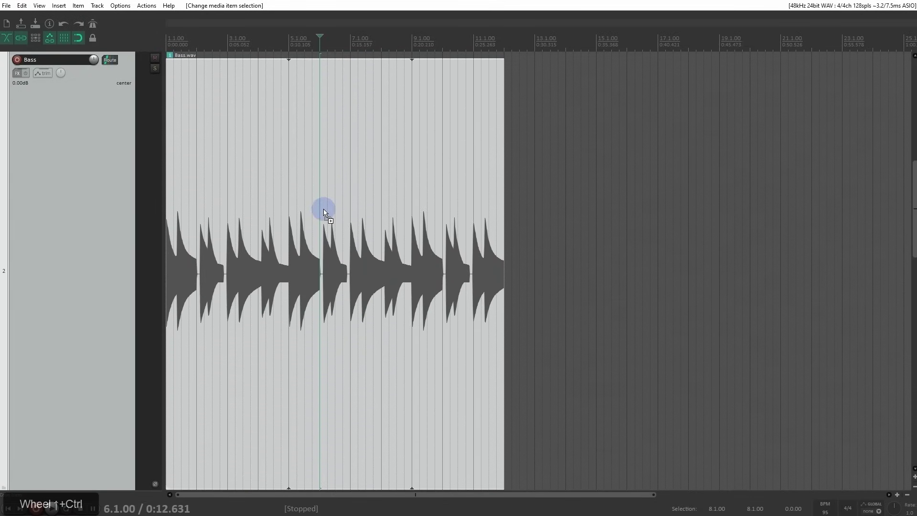
{"action": "scroll", "coordinate": [325, 248], "scroll_direction": "down", "scroll_amount": 5, "text": "ctrl"}
{"action": "scroll", "coordinate": [325, 236], "scroll_direction": "down", "scroll_amount": 3, "text": "ctrl"}
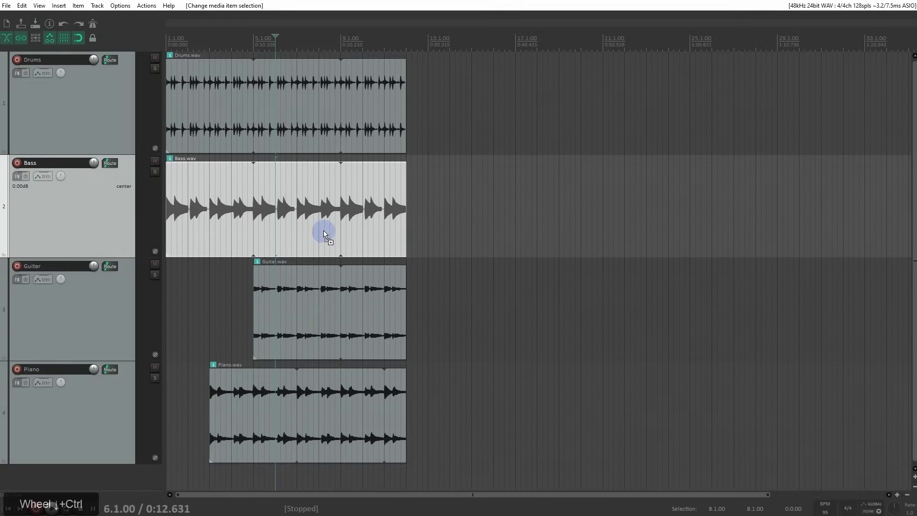
{"action": "scroll", "coordinate": [325, 309], "scroll_direction": "up", "scroll_amount": 4, "text": "ctrl"}
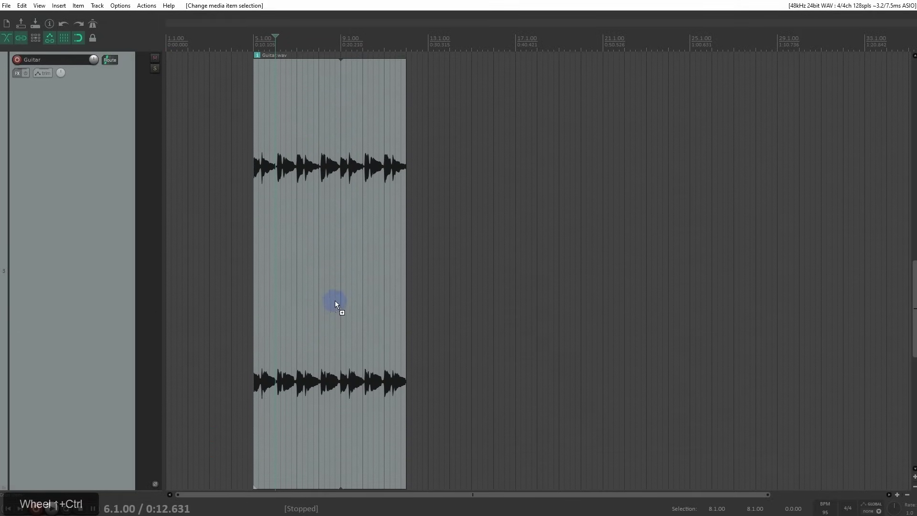
- Test vertical zooming out and in again with the mouse over the Guitar and Piano tracks
{"action": "scroll", "coordinate": [339, 274], "scroll_direction": "down", "scroll_amount": 3, "text": "ctrl"}
{"action": "scroll", "coordinate": [336, 271], "scroll_direction": "down", "scroll_amount": 5, "text": "ctrl"}
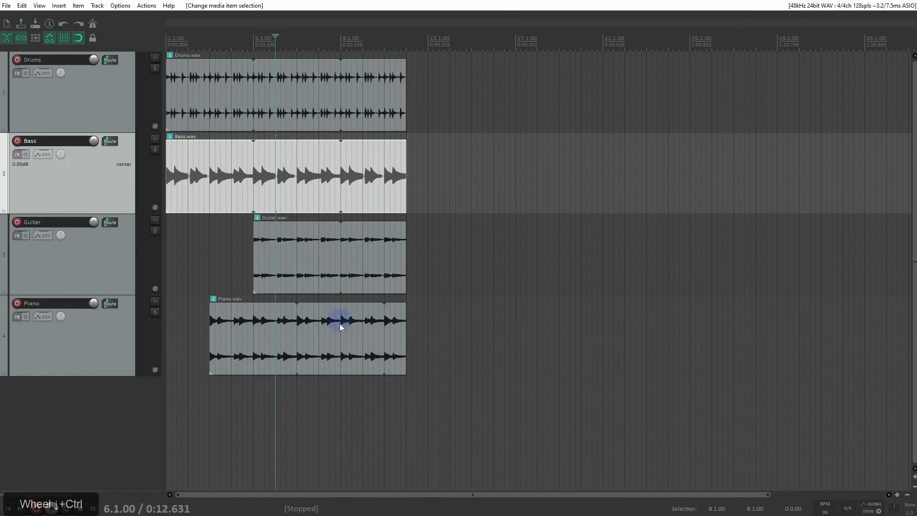
{"action": "scroll", "coordinate": [340, 321], "scroll_direction": "up", "scroll_amount": 5, "text": "ctrl"}
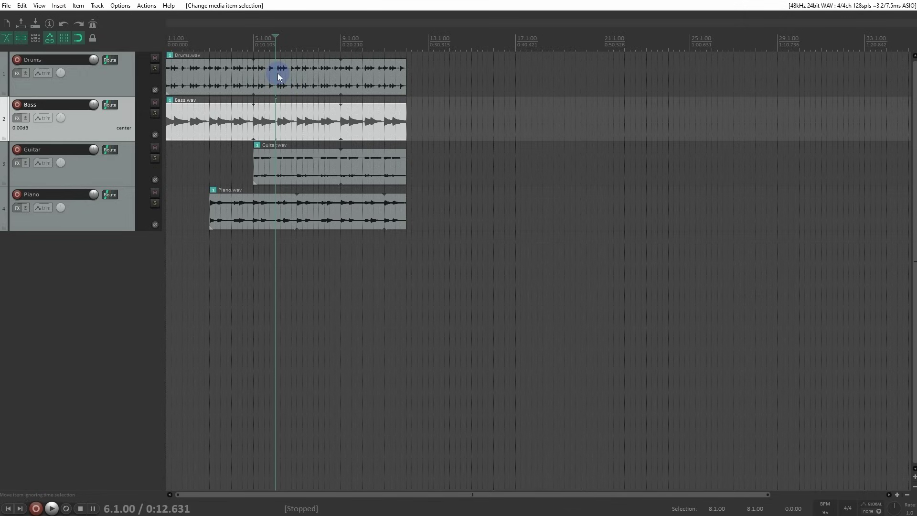
- Zoom in on the Drums waveform both horizontally and vertically by marking areas around measures 5 and 6
{"action": "scroll", "coordinate": [278, 74], "scroll_direction": "up", "scroll_amount": 1, "text": "ctrl"}
{"action": "left_click_drag", "start_coordinate": [257, 62], "coordinate": [343, 127]}
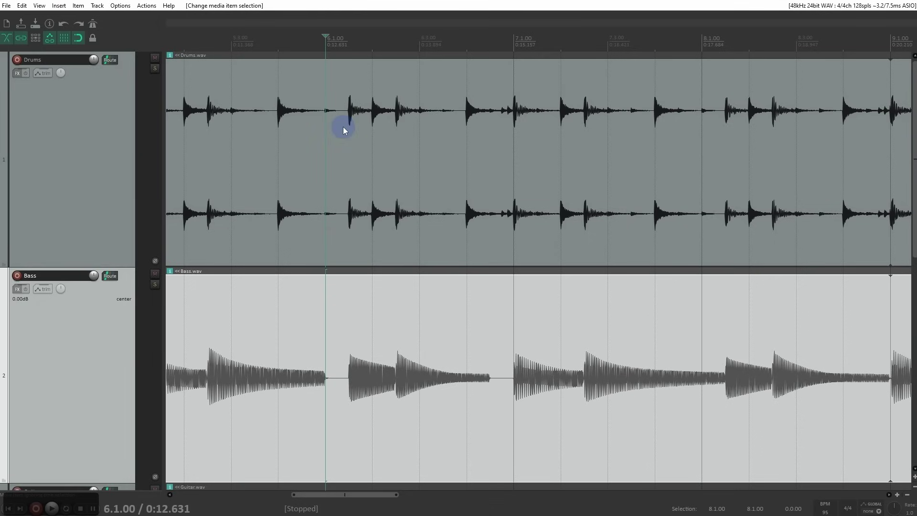
{"action": "left_click_drag", "start_coordinate": [342, 93], "coordinate": [456, 217]}
{"action": "left_click_drag", "start_coordinate": [215, 112], "coordinate": [801, 356]}
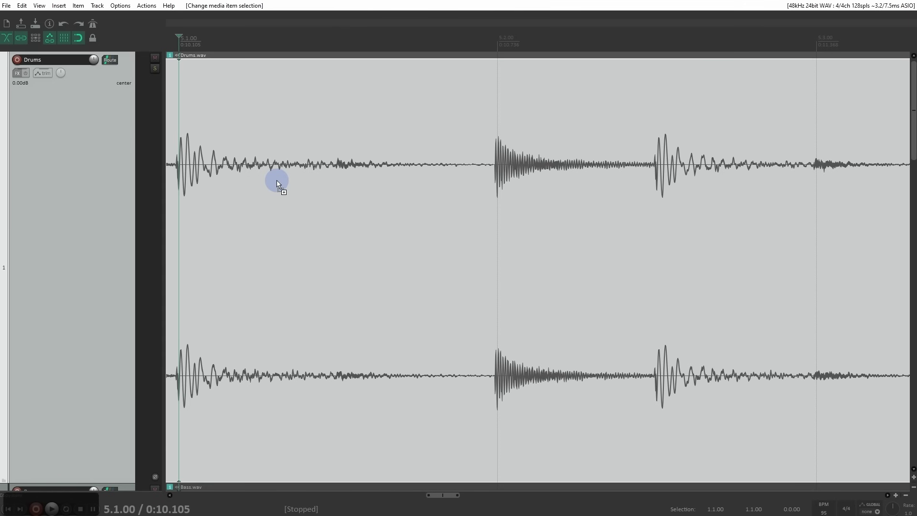
- Zoom out to the whole project in both directions, and enlarge the four tracks within the arrange view
{"action": "key", "text": "ctrl+Page_Down"}
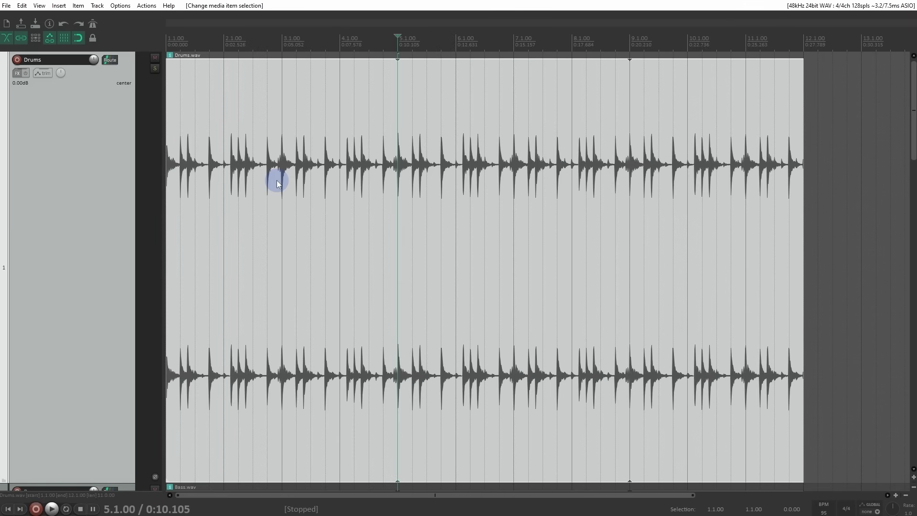
{"action": "key", "text": "Page_Down"}
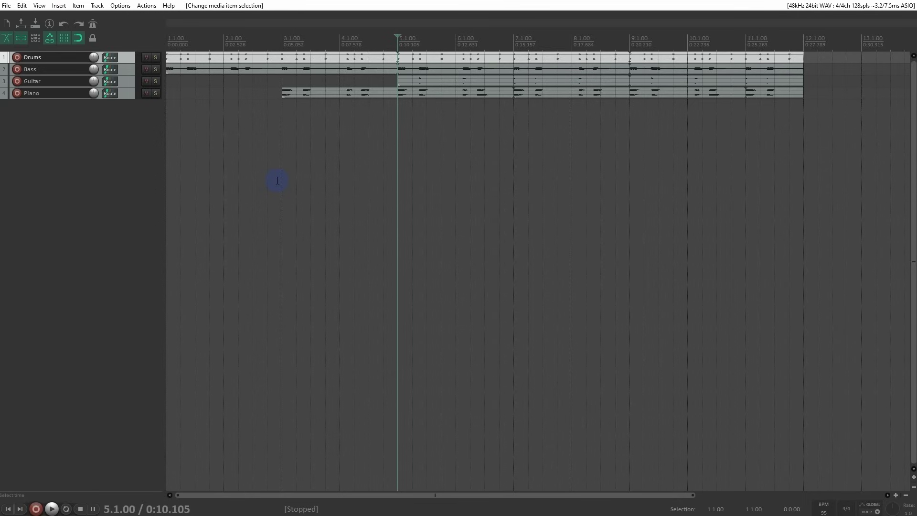
{"action": "scroll", "coordinate": [339, 173], "scroll_direction": "up", "scroll_amount": 3, "text": "ctrl"}
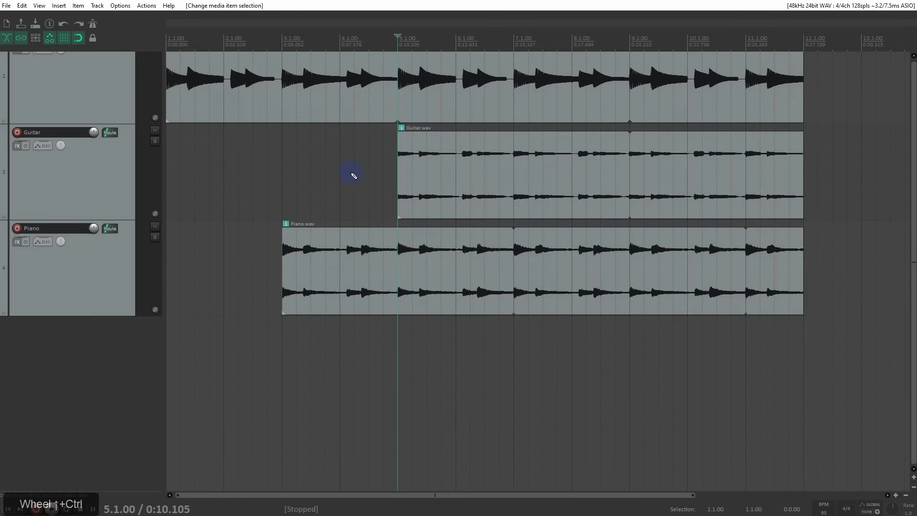
{"action": "left_click_drag", "start_coordinate": [912, 313], "coordinate": [914, 268]}
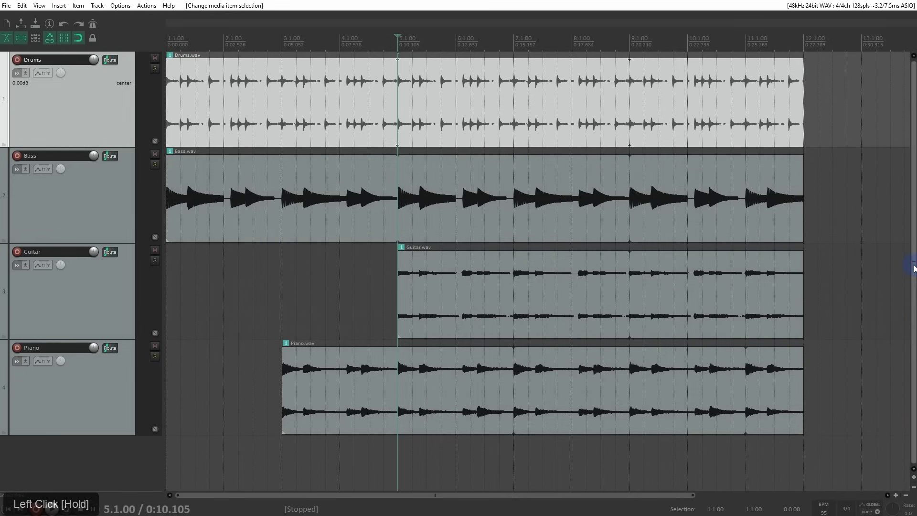
- Try the vertical zoom controls by making all the tracks taller and shorter
{"action": "mouse_move", "coordinate": [913, 482]}
{"action": "left_mouse_down"}
{"action": "mouse_move", "coordinate": [915, 456]}
{"action": "mouse_move", "coordinate": [915, 472]}
{"action": "left_mouse_up"}
{"action": "double_click", "coordinate": [914, 477]}
{"action": "left_click", "coordinate": [914, 477]}
{"action": "left_click", "coordinate": [914, 477]}
{"action": "triple_click", "coordinate": [914, 487]}
{"action": "double_click", "coordinate": [914, 486]}
{"action": "left_click", "coordinate": [914, 477]}
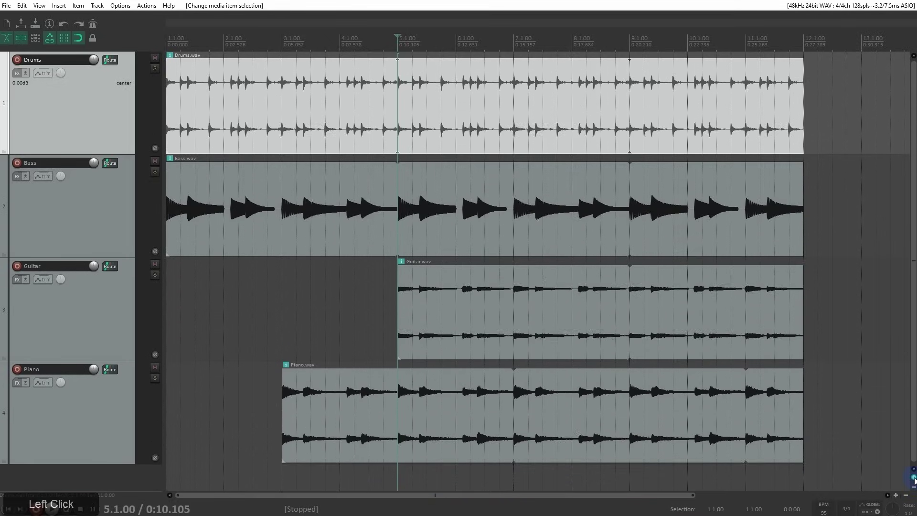
{"action": "left_click", "coordinate": [914, 478]}
{"action": "left_click", "coordinate": [914, 477]}
{"action": "left_click", "coordinate": [914, 478]}
{"action": "left_click", "coordinate": [914, 477]}
{"action": "left_click", "coordinate": [914, 477]}
{"action": "double_click", "coordinate": [914, 487]}
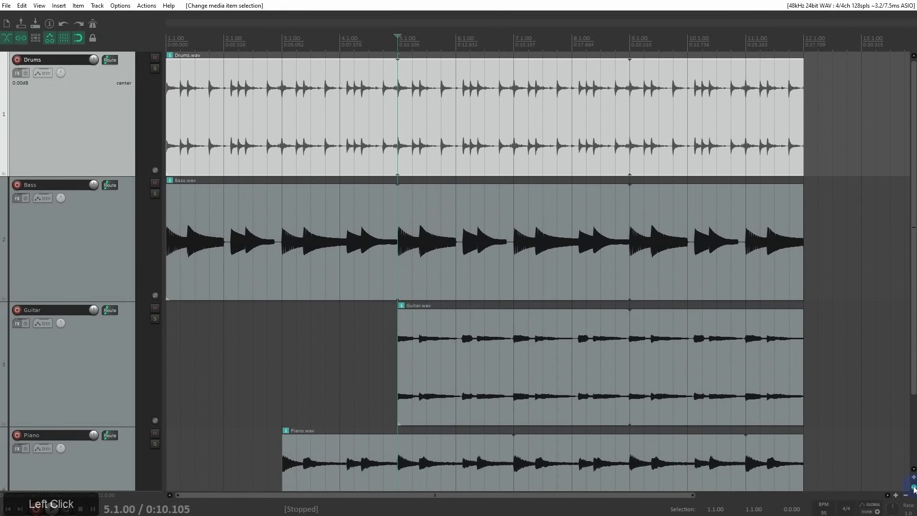
- Try the horizontal zoom controls by zooming the timeline out and in
{"action": "left_click_drag", "start_coordinate": [900, 495], "coordinate": [901, 495]}
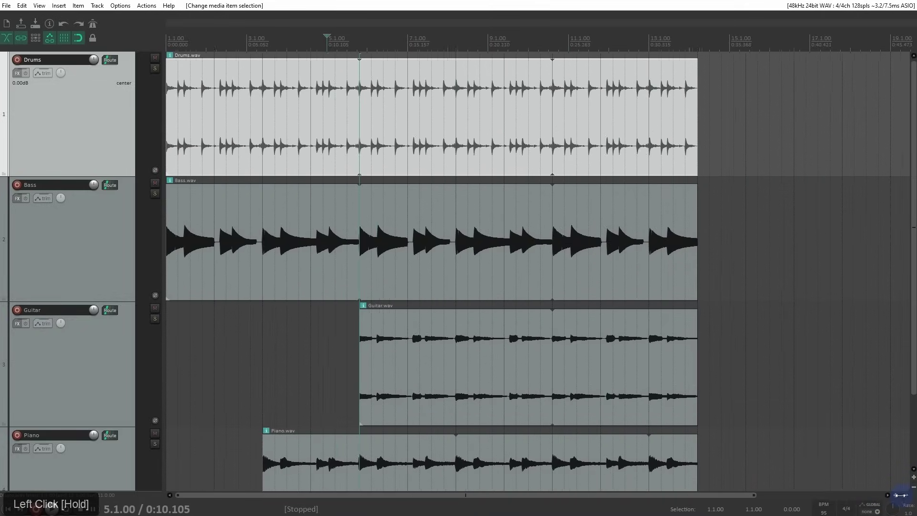
{"action": "triple_click", "coordinate": [906, 496]}
{"action": "triple_click", "coordinate": [895, 495]}
{"action": "double_click", "coordinate": [895, 495]}
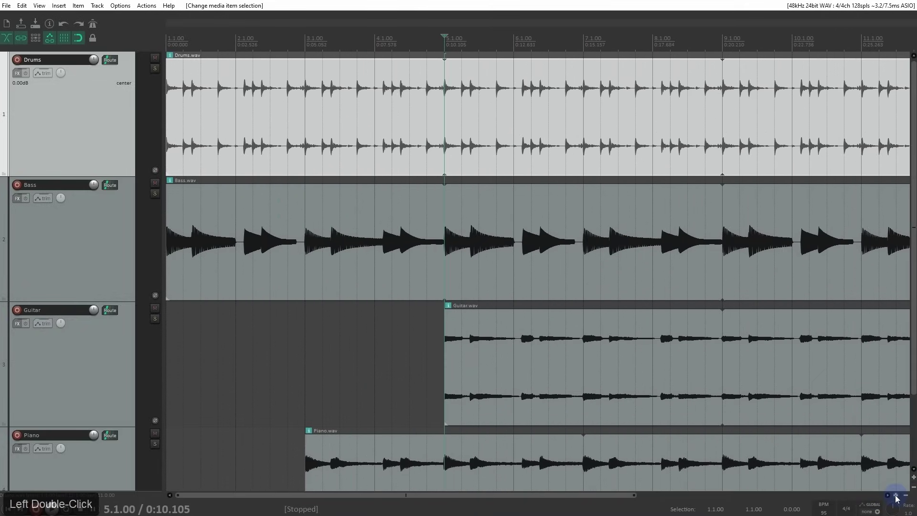
{"action": "mouse_move", "coordinate": [560, 492]}
{"action": "left_mouse_down"}
{"action": "mouse_move", "coordinate": [689, 508]}
{"action": "mouse_move", "coordinate": [553, 486]}
{"action": "left_mouse_up"}
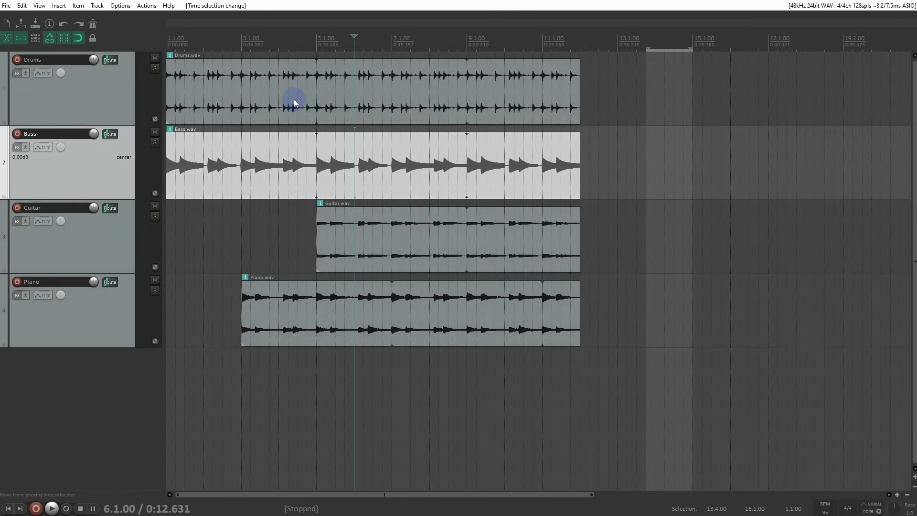
- Create a time selection from 3.1.00 to 5.1.00, including over the media items, and select the Drums item
{"action": "left_click_drag", "start_coordinate": [241, 46], "coordinate": [315, 217]}
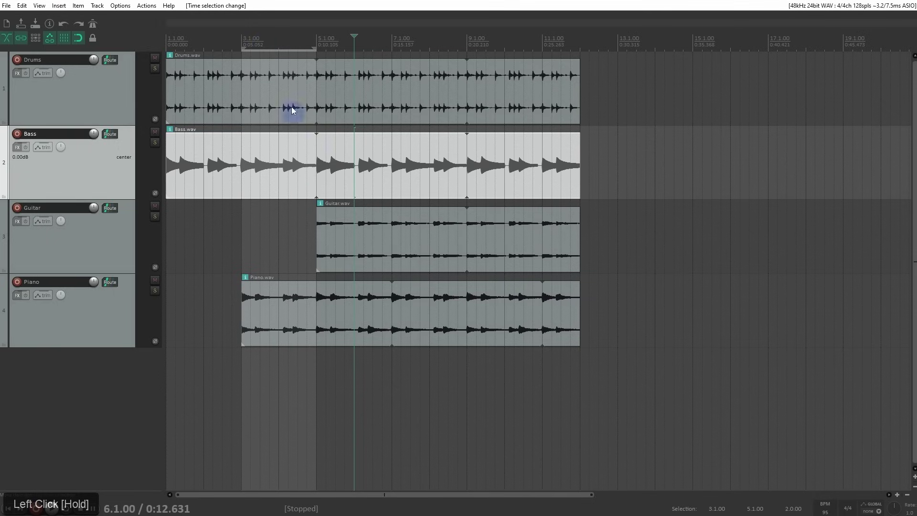
{"action": "mouse_move", "coordinate": [243, 87]}
{"action": "left_mouse_down"}
{"action": "mouse_move", "coordinate": [241, 96]}
{"action": "mouse_move", "coordinate": [293, 97]}
{"action": "mouse_move", "coordinate": [246, 93]}
{"action": "left_mouse_up"}
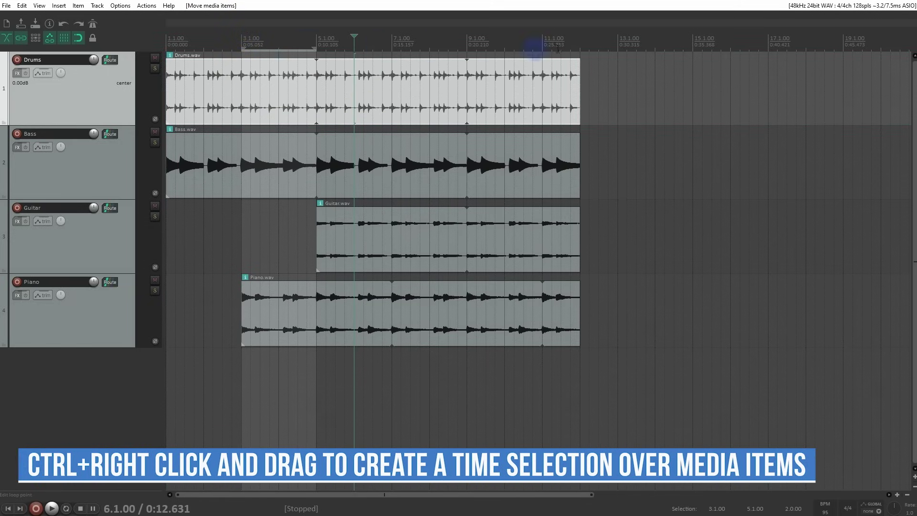
{"action": "left_click_drag", "start_coordinate": [252, 44], "coordinate": [321, 44]}
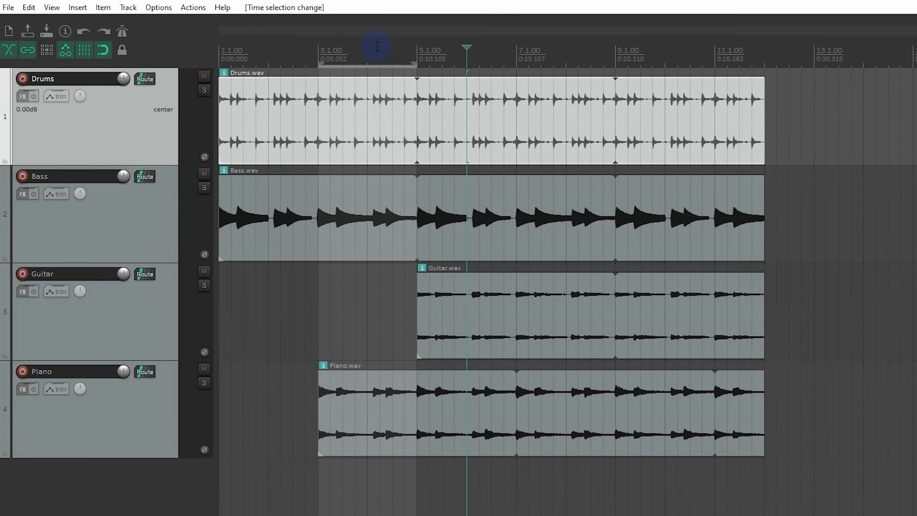
- Switch the ruler's time unit to Minutes:Seconds and return it to Measures.Beats
{"action": "right_click", "coordinate": [377, 46]}
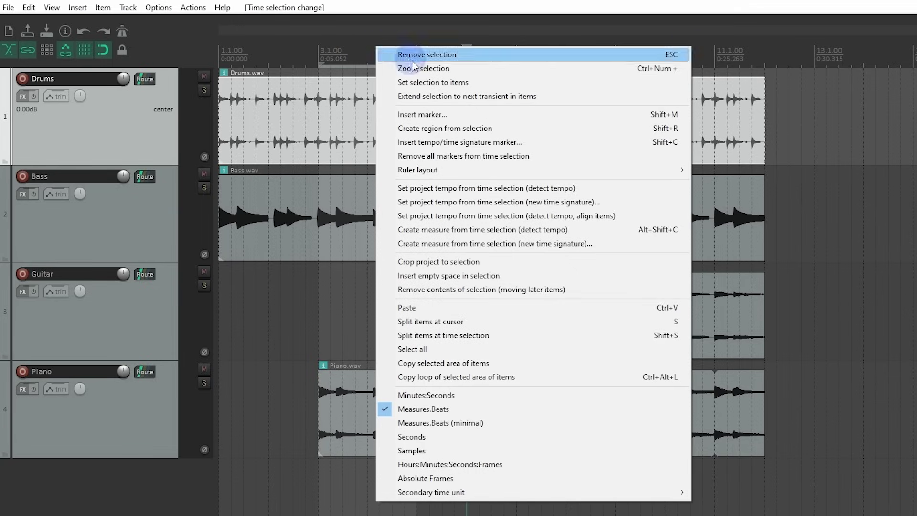
{"action": "left_click", "coordinate": [445, 396]}
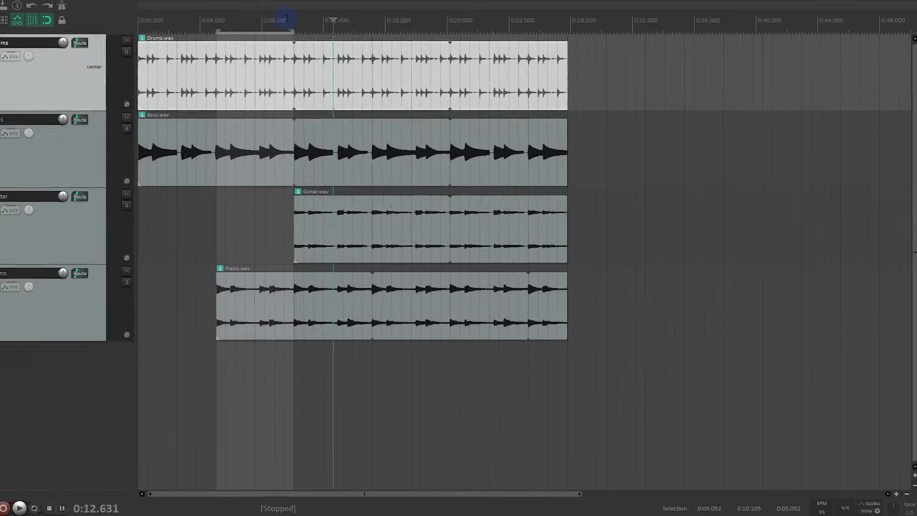
{"action": "right_click", "coordinate": [287, 19]}
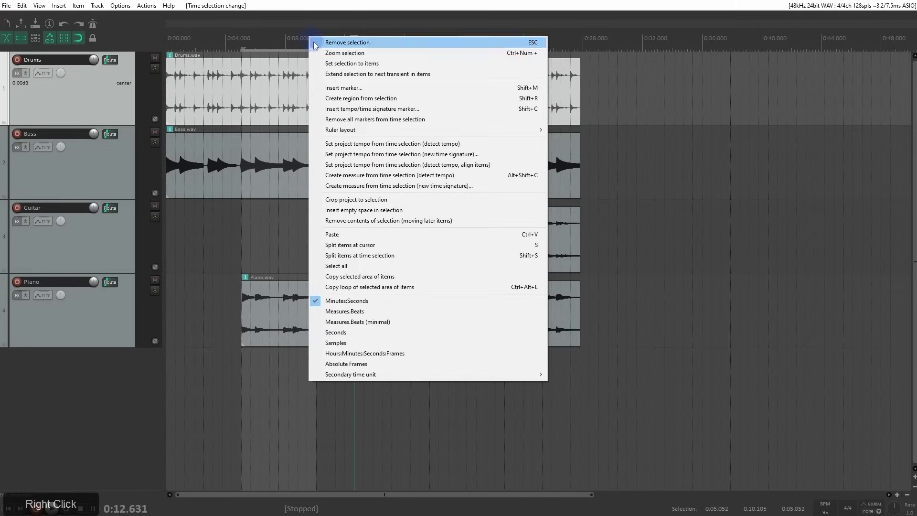
{"action": "left_click", "coordinate": [392, 312]}
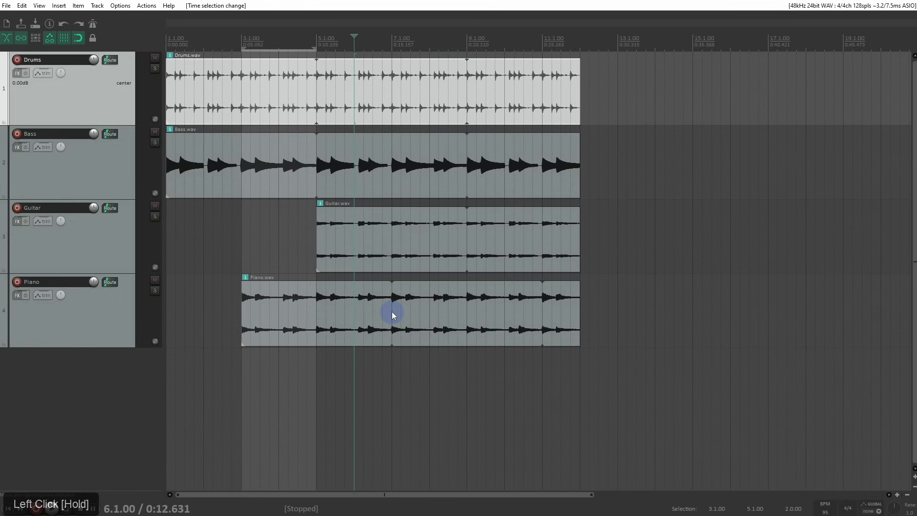
- Extend the end of the time selection to 7.1.00 and turn on repeat
{"action": "left_click_drag", "start_coordinate": [316, 49], "coordinate": [391, 50]}
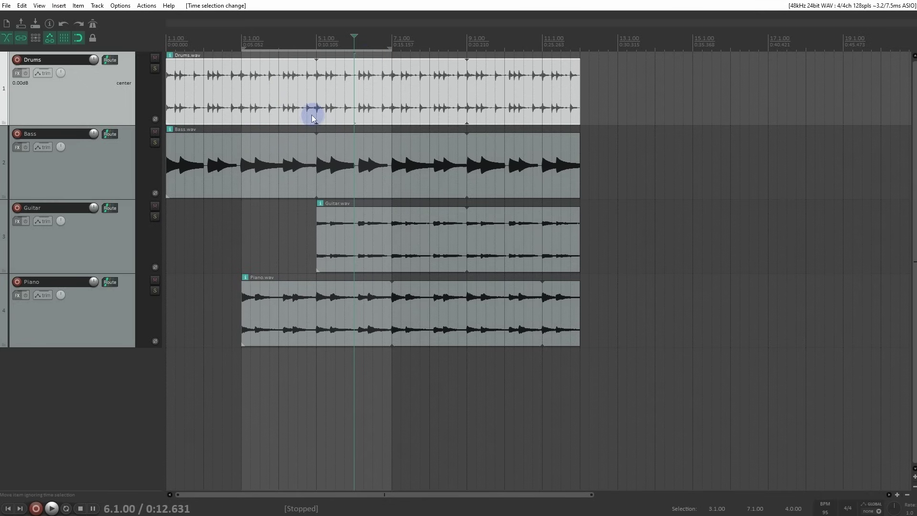
{"action": "left_click", "coordinate": [67, 508]}
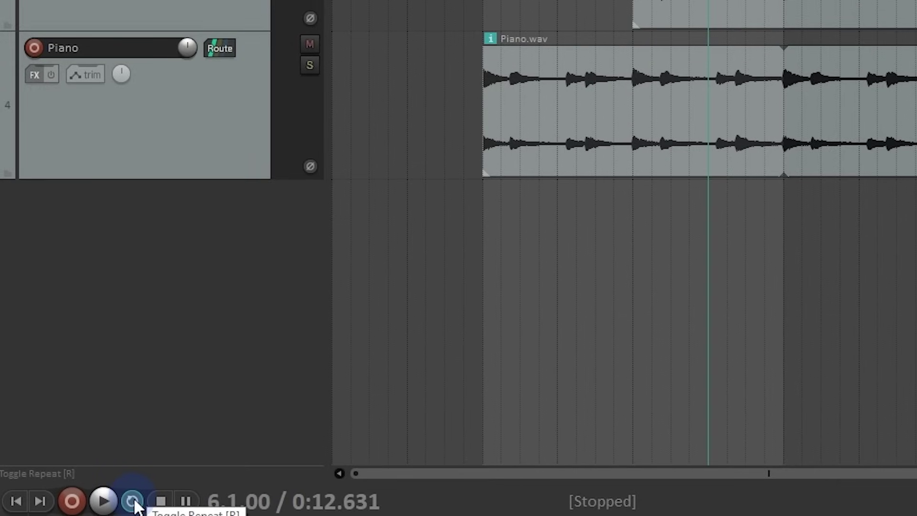
{"action": "mouse_move", "coordinate": [144, 515]}
{"action": "left_mouse_down"}
{"action": "mouse_move", "coordinate": [146, 456]}
{"action": "mouse_move", "coordinate": [133, 436]}
{"action": "mouse_move", "coordinate": [153, 446]}
{"action": "mouse_move", "coordinate": [153, 514]}
{"action": "left_mouse_up"}
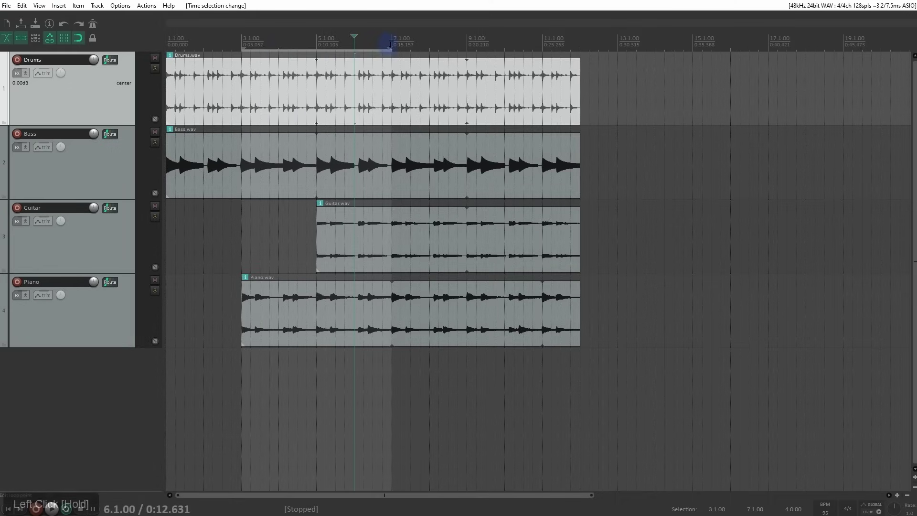
- Change the time selection to run from 5.1.00 to 9.1.00 and toggle repeat off and on
{"action": "left_click_drag", "start_coordinate": [389, 48], "coordinate": [472, 48]}
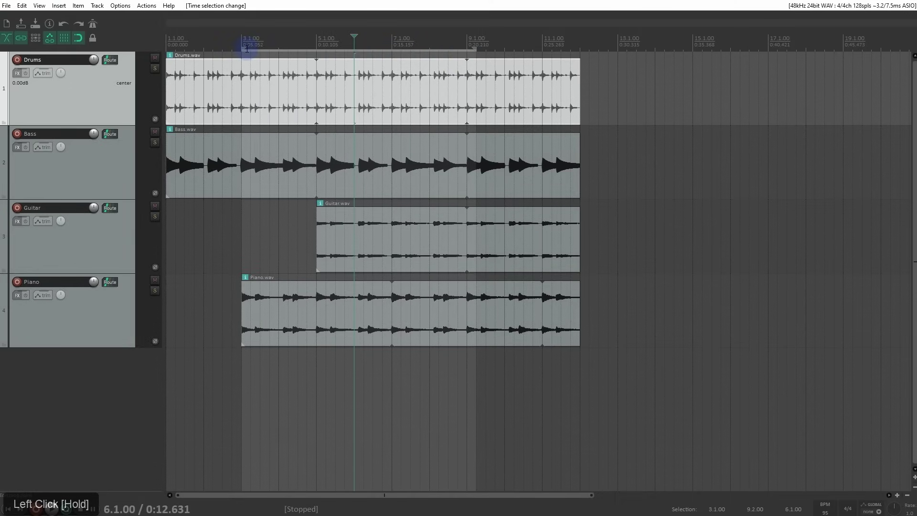
{"action": "left_click_drag", "start_coordinate": [322, 34], "coordinate": [467, 58]}
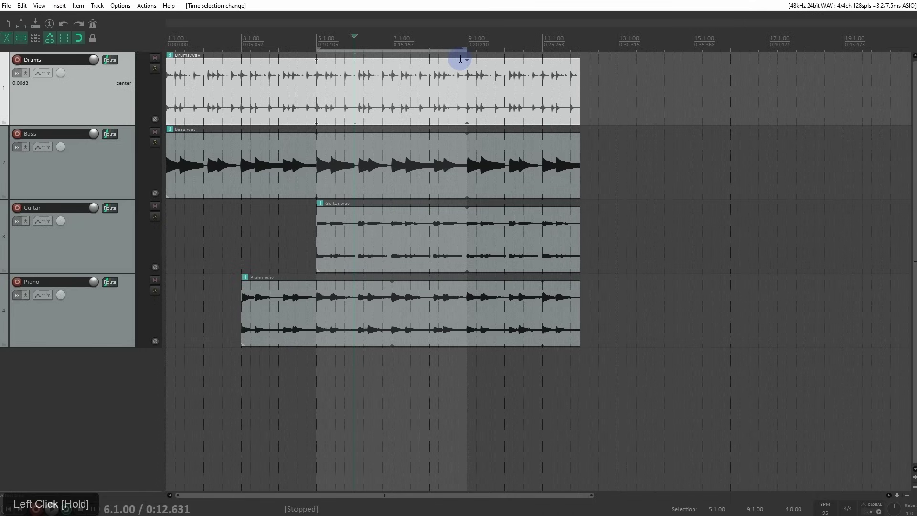
{"action": "key", "text": "r"}
{"action": "key", "text": "r"}
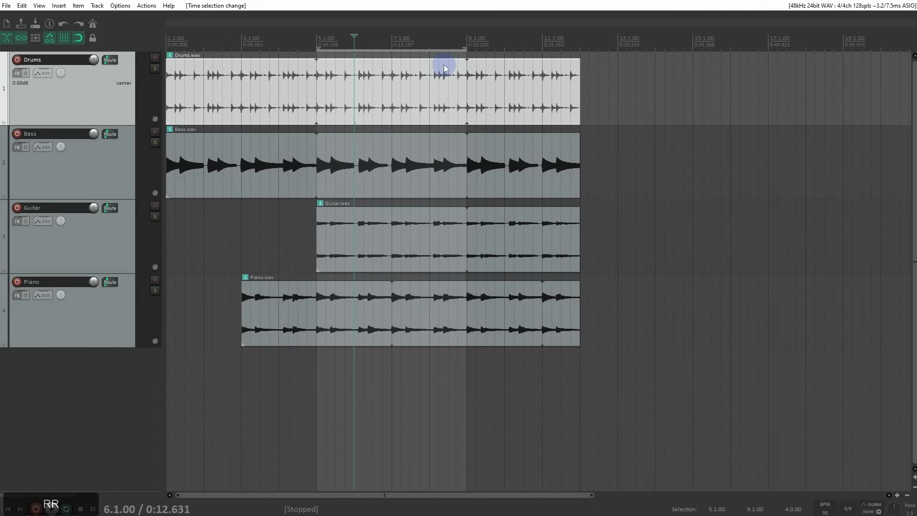
- Place the edit cursor at 8.4.00, play through the loop point of the time selection, and stop
{"action": "left_click", "coordinate": [454, 43]}
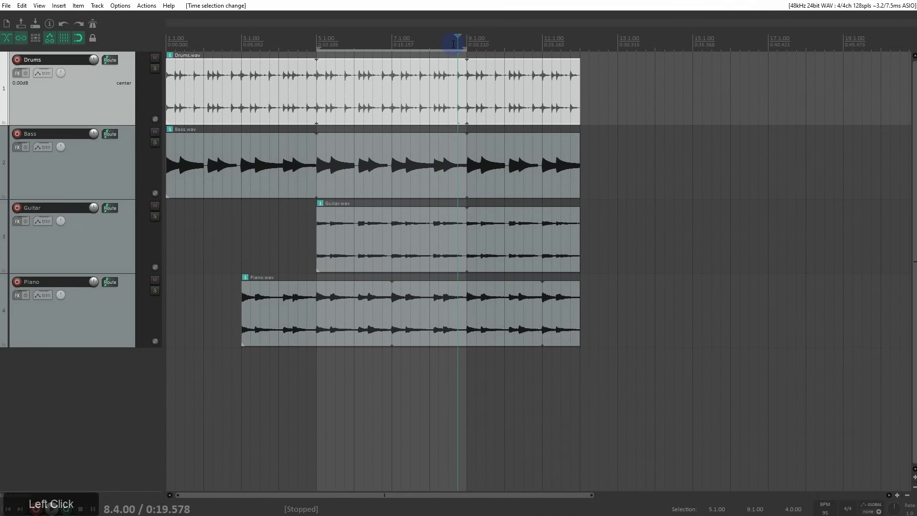
{"action": "key", "text": "space"}
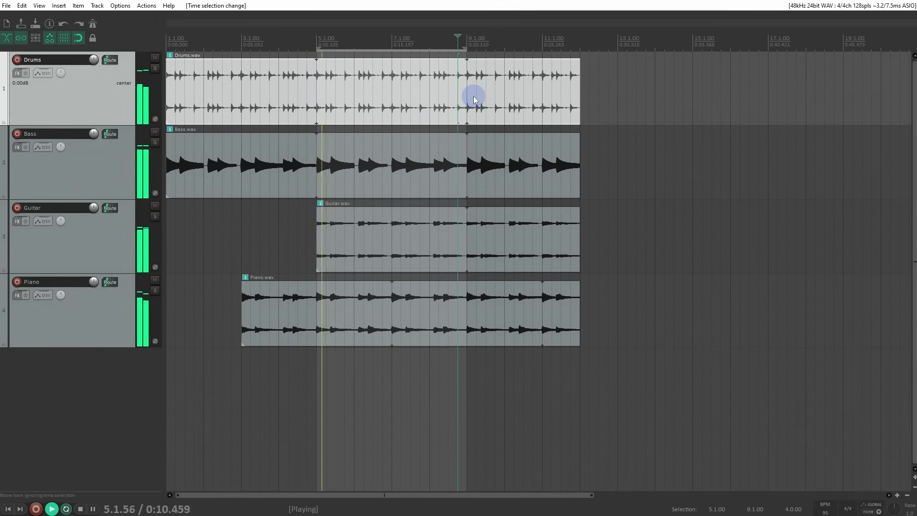
{"action": "key", "text": "space"}
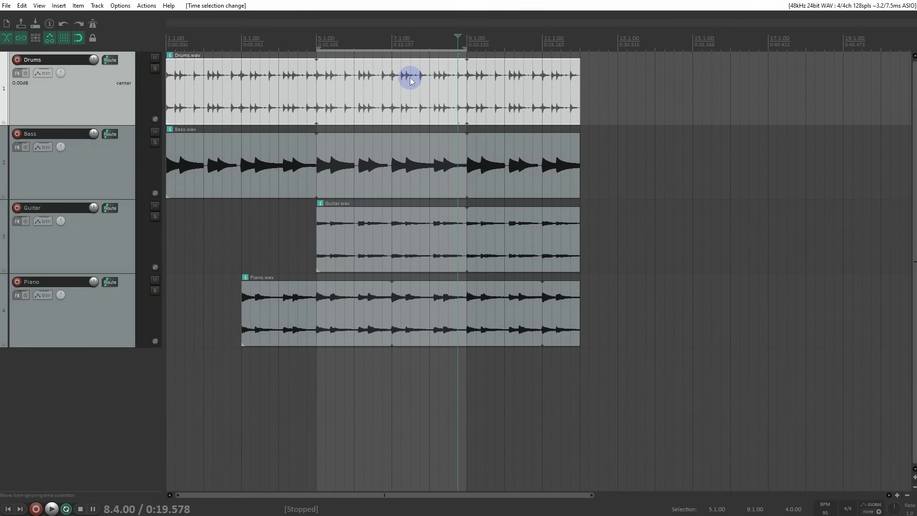
- Examine the context menus of the Drums item, the empty arrange area, and the Drums track's meter and mute control
{"action": "right_click", "coordinate": [302, 73]}
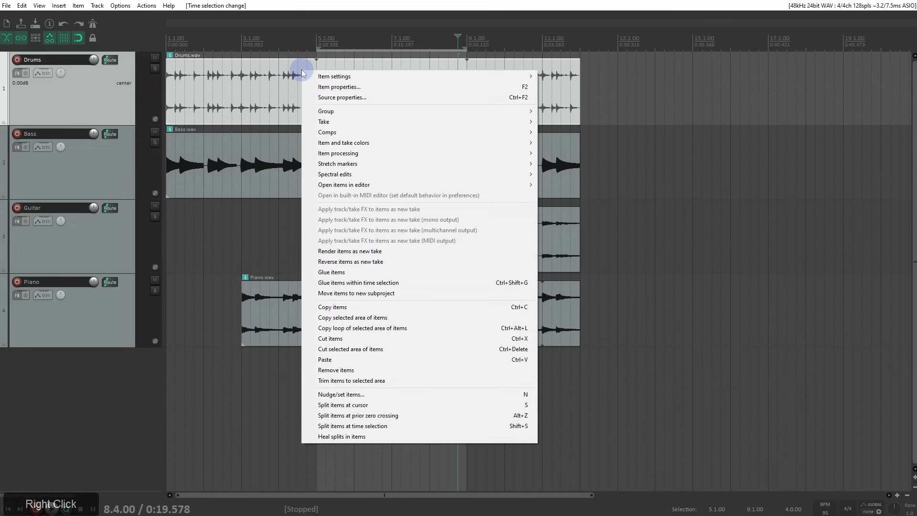
{"action": "right_click", "coordinate": [253, 213]}
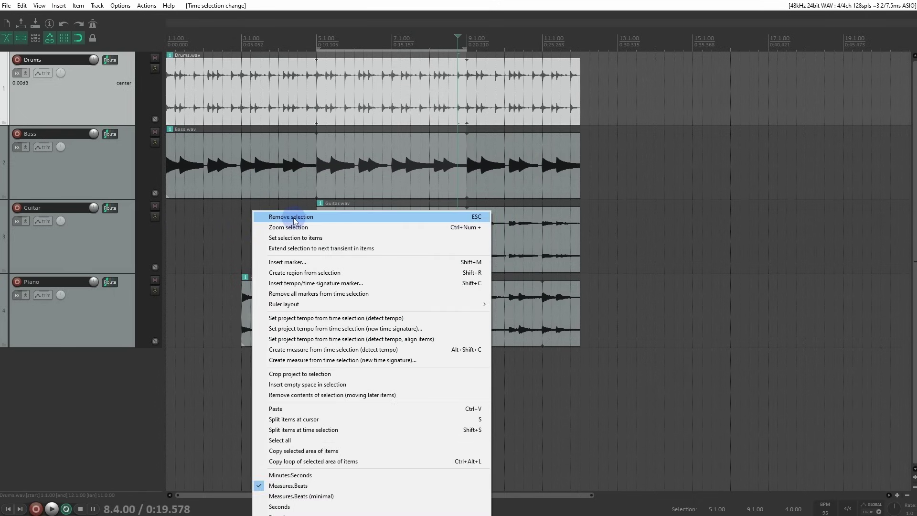
{"action": "right_click", "coordinate": [360, 76]}
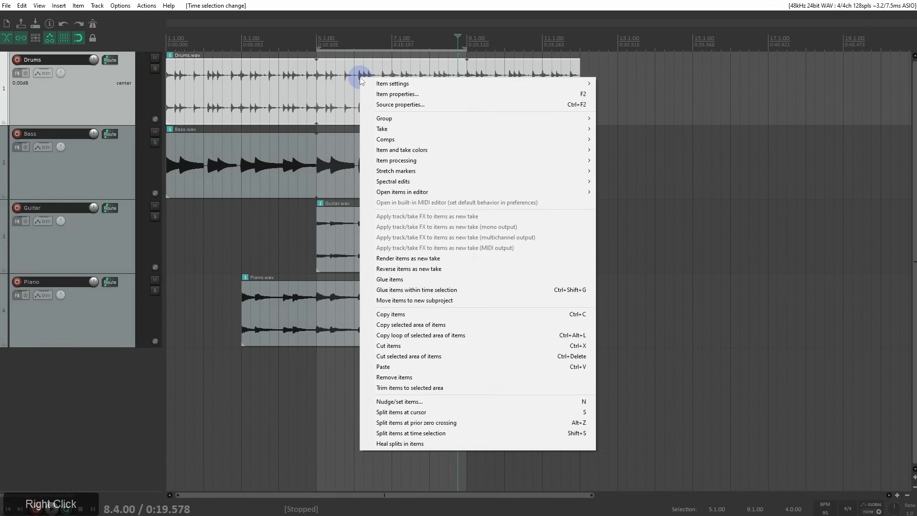
{"action": "right_click", "coordinate": [141, 94]}
{"action": "right_click", "coordinate": [145, 94]}
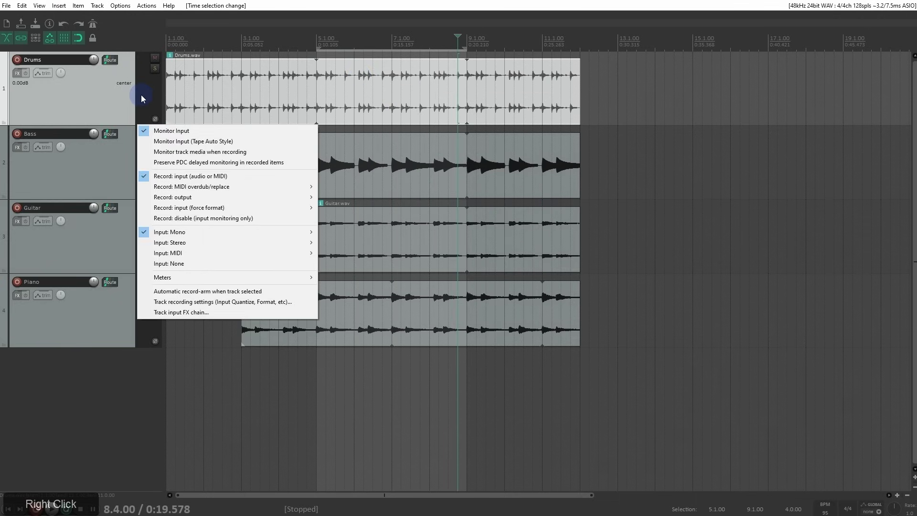
{"action": "right_click", "coordinate": [155, 58]}
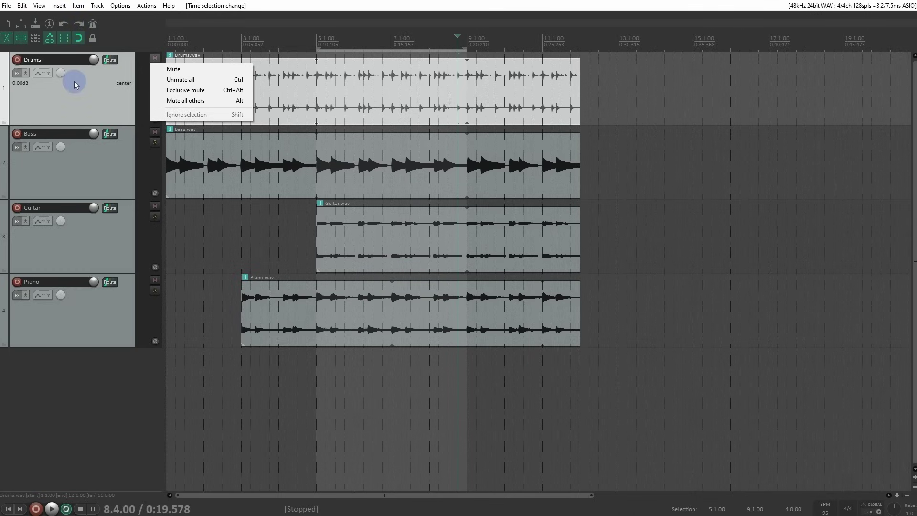
- View the snap/grid settings and the metronome and pre-roll settings, and close them
{"action": "right_click", "coordinate": [79, 36]}
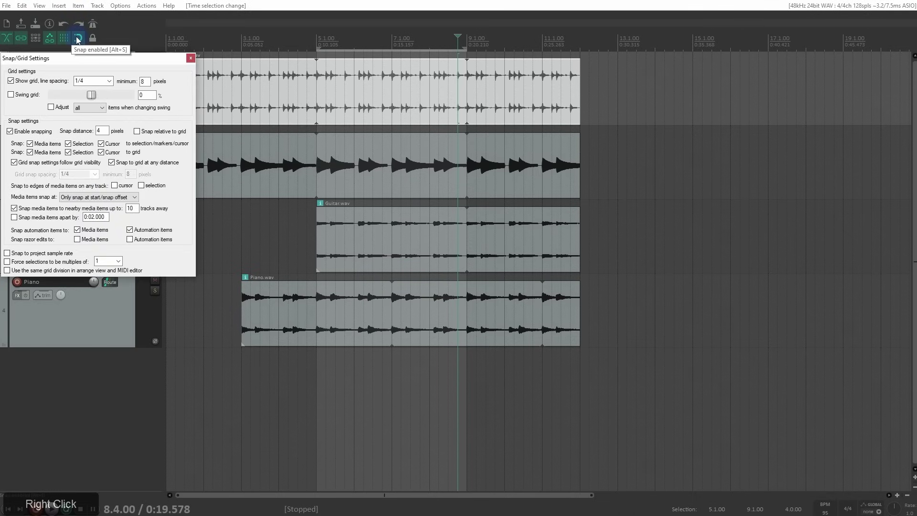
{"action": "right_click", "coordinate": [93, 23]}
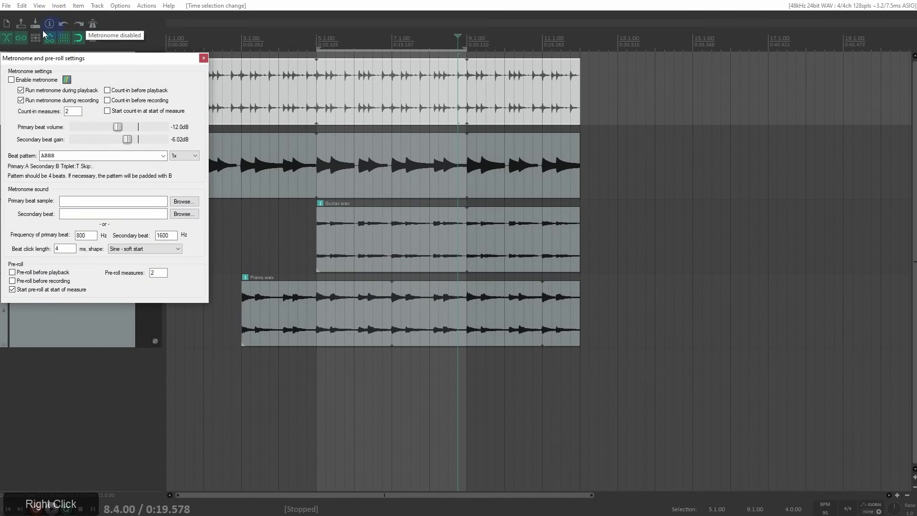
{"action": "left_click", "coordinate": [130, 27]}
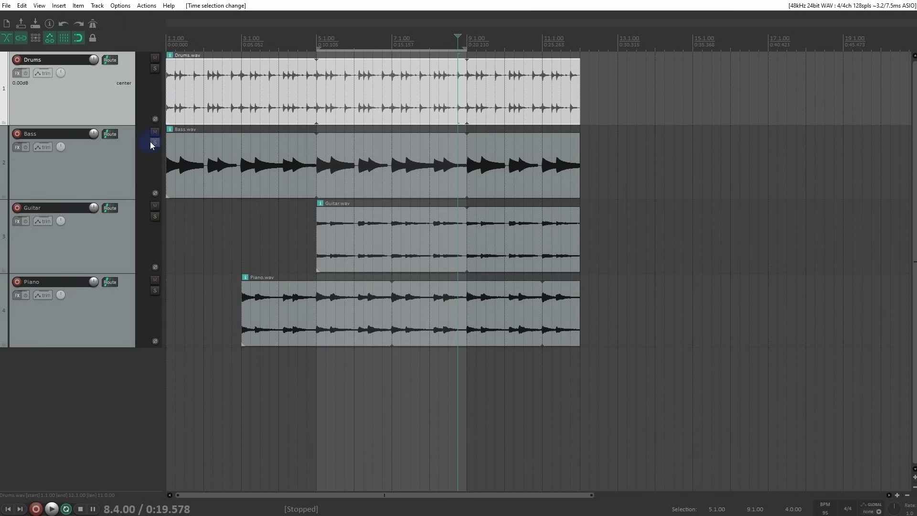
- Turn off repeat for the time selection
{"action": "left_click", "coordinate": [253, 143]}
{"action": "left_click", "coordinate": [402, 147]}
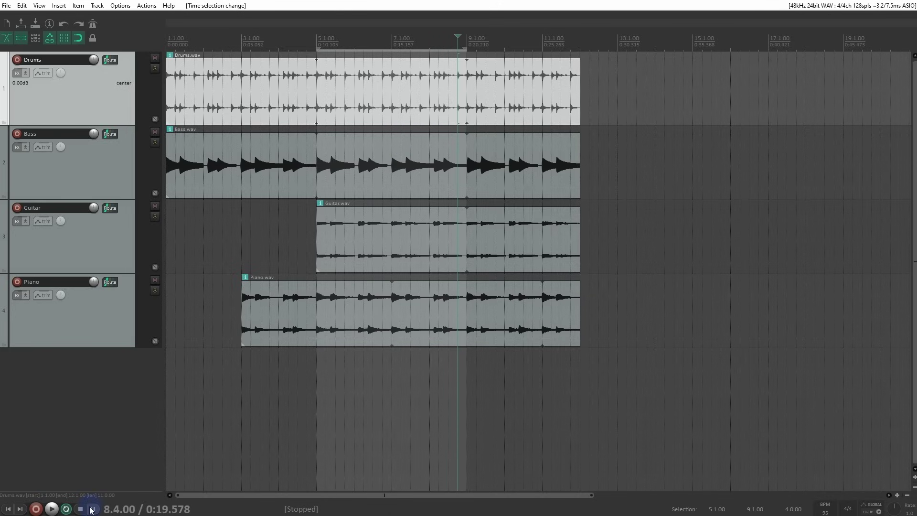
{"action": "left_click", "coordinate": [64, 510]}
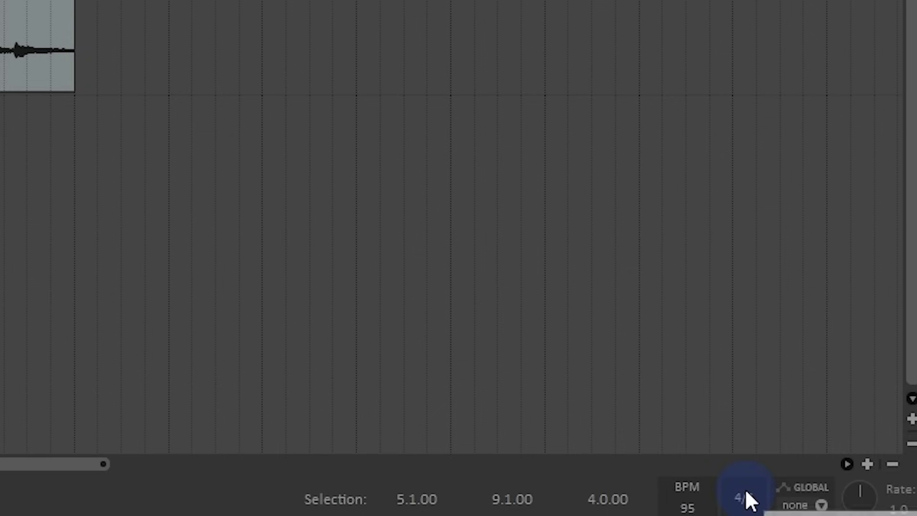
- Lower the master playback rate, play from 5.1.00, return the rate to 1.0, and stop playback
{"action": "mouse_move", "coordinate": [870, 492]}
{"action": "left_mouse_down"}
{"action": "mouse_move", "coordinate": [870, 509]}
{"action": "mouse_move", "coordinate": [871, 491]}
{"action": "left_mouse_up"}
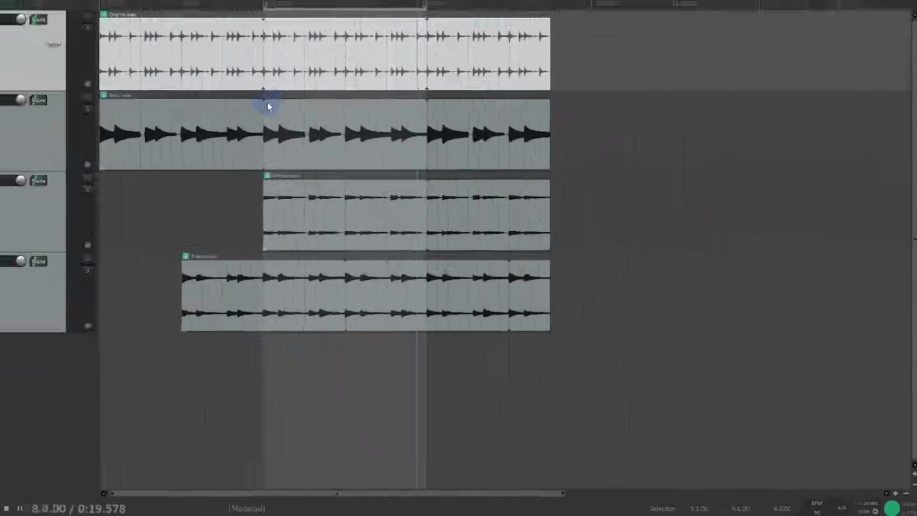
{"action": "left_click", "coordinate": [324, 143]}
{"action": "key", "text": "space"}
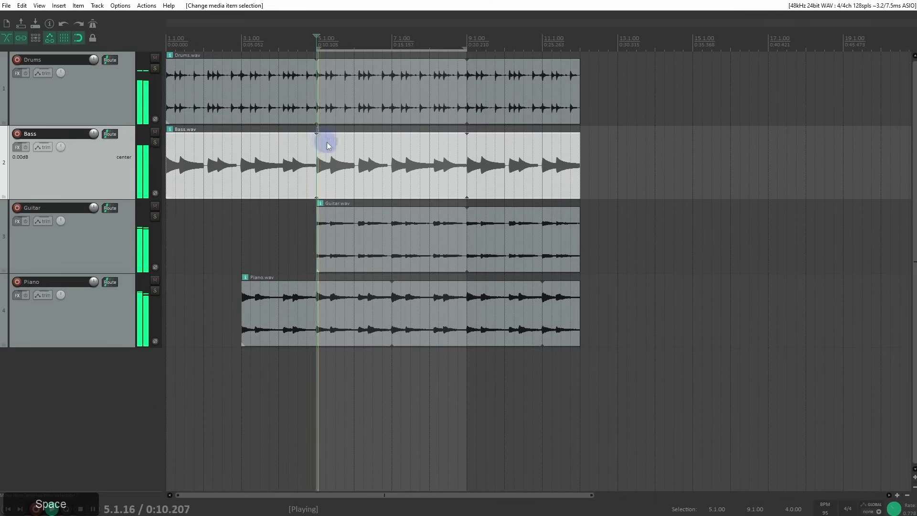
{"action": "left_click_drag", "start_coordinate": [894, 511], "coordinate": [894, 510]}
{"action": "key", "text": "space"}
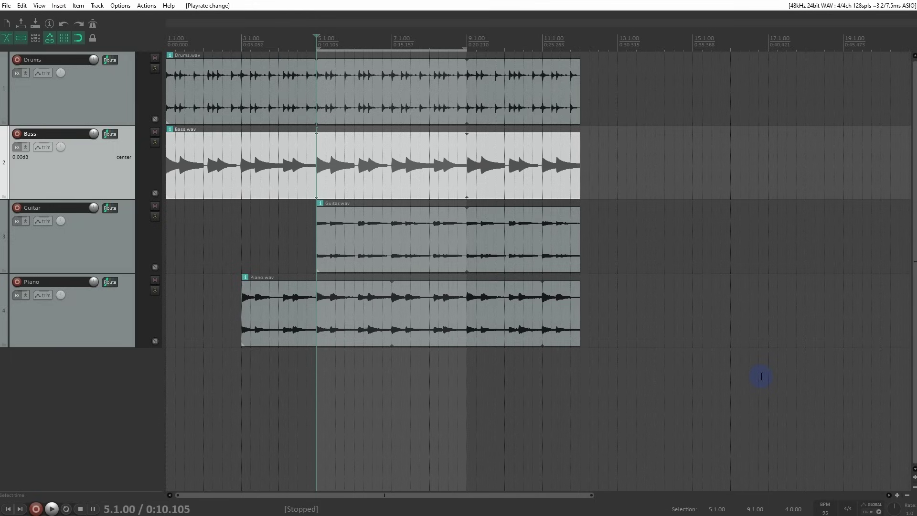
- Narrow the program window from its outer edge so that the playback rate's full list of options has room
{"action": "right_click", "coordinate": [892, 506]}
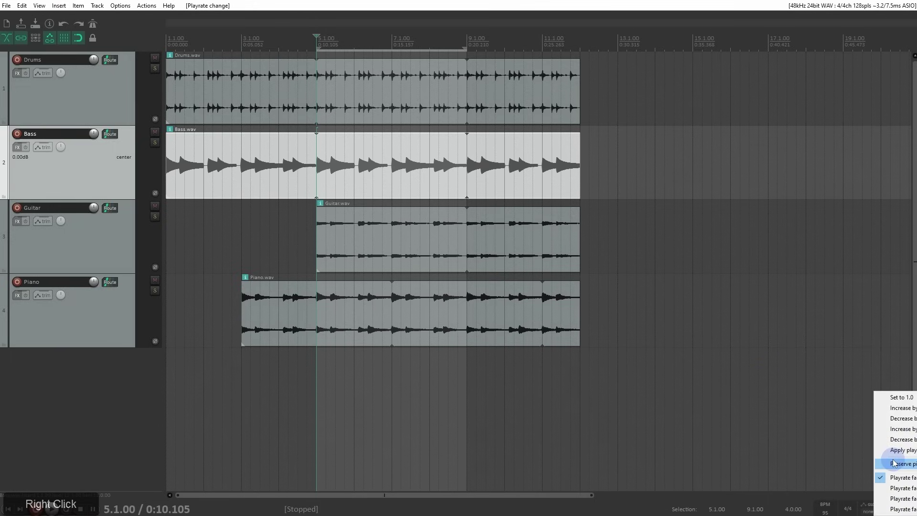
{"action": "left_click", "coordinate": [913, 309]}
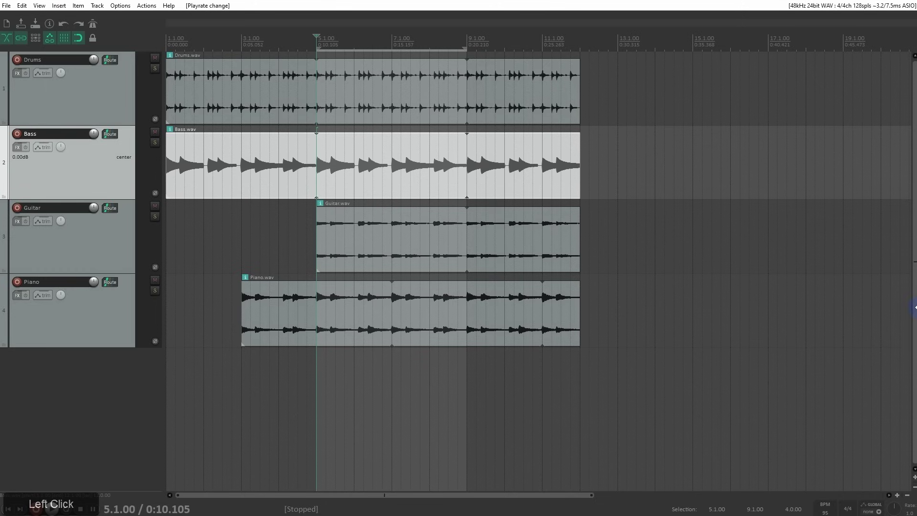
{"action": "left_click_drag", "start_coordinate": [913, 309], "coordinate": [808, 323]}
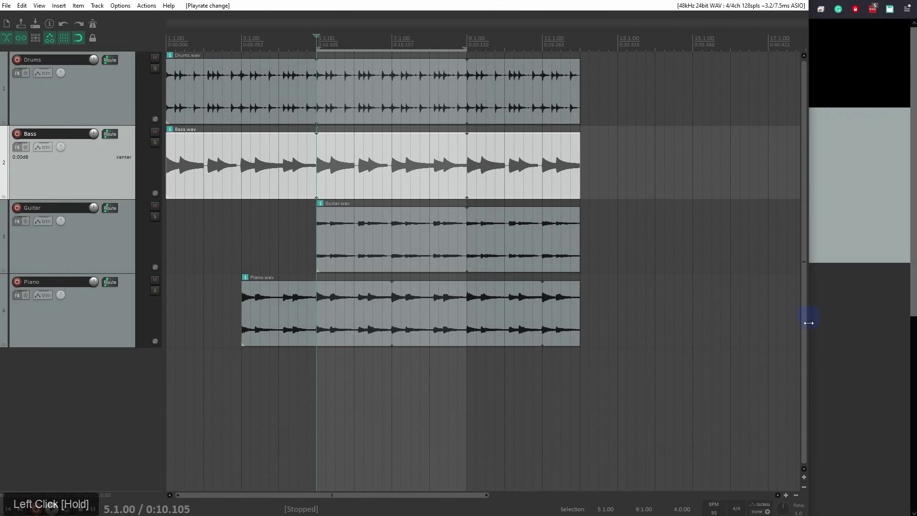
- Enable preserving pitch in audio items when changing the master playrate, and play the project at a changed rate
{"action": "right_click", "coordinate": [783, 507]}
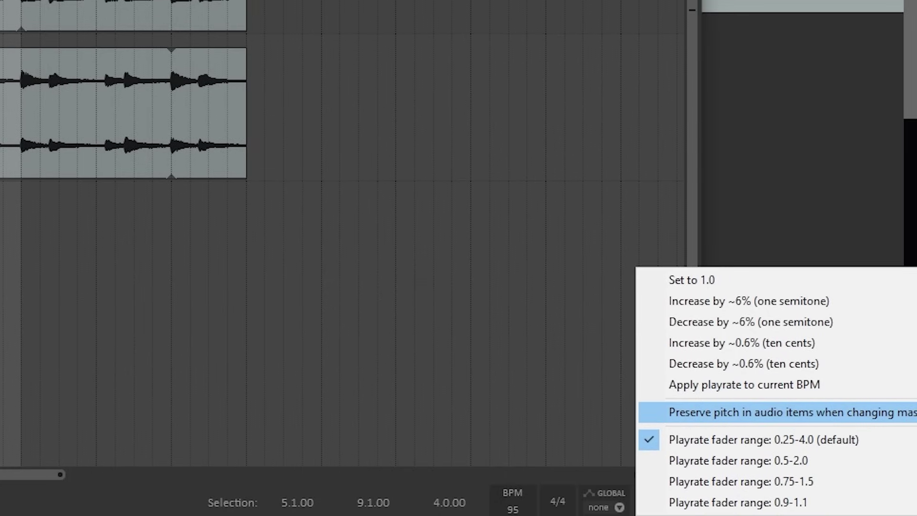
{"action": "right_click", "coordinate": [689, 412]}
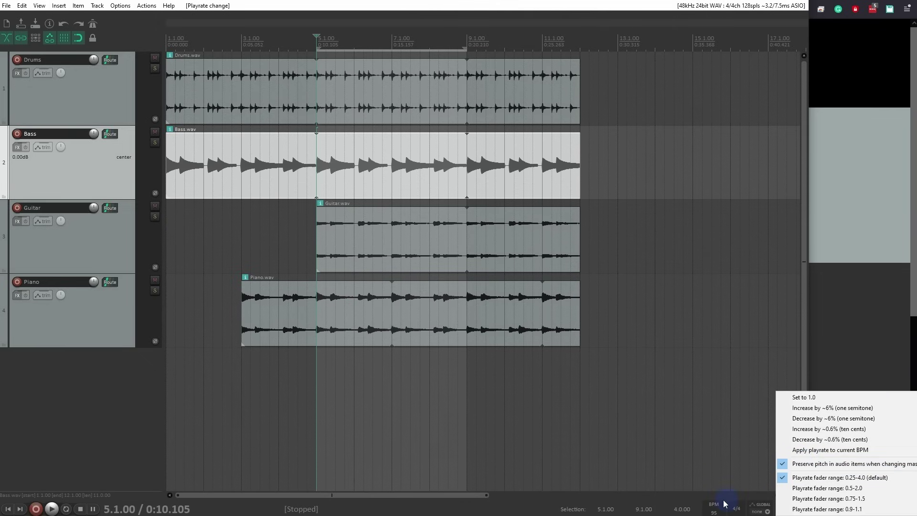
{"action": "left_click", "coordinate": [769, 511]}
{"action": "left_click_drag", "start_coordinate": [783, 508], "coordinate": [576, 302]}
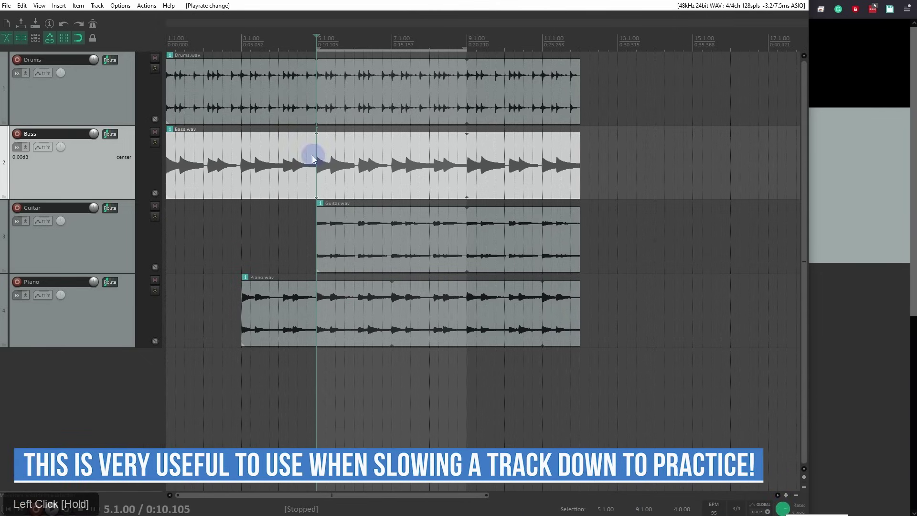
{"action": "key", "text": "space"}
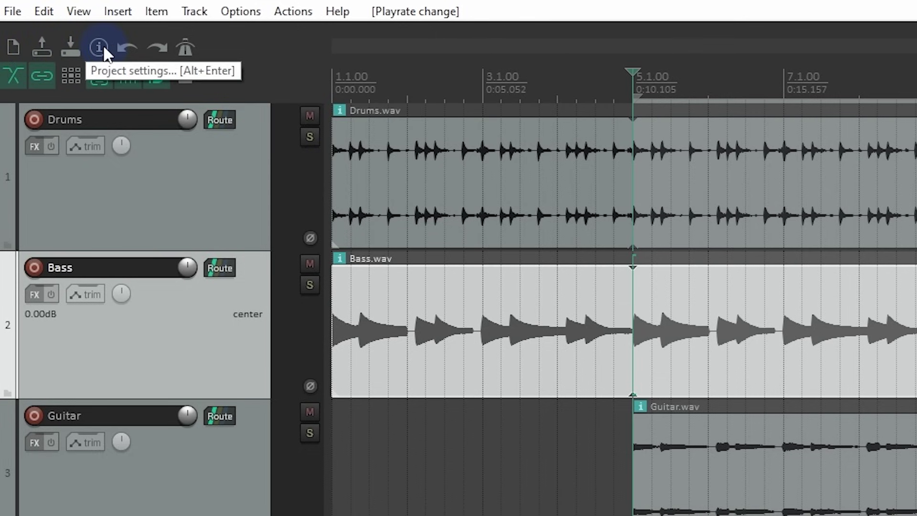
- View the toolbar options and the list of toolbars that can be switched to, keeping the main toolbar
{"action": "right_click", "coordinate": [256, 45]}
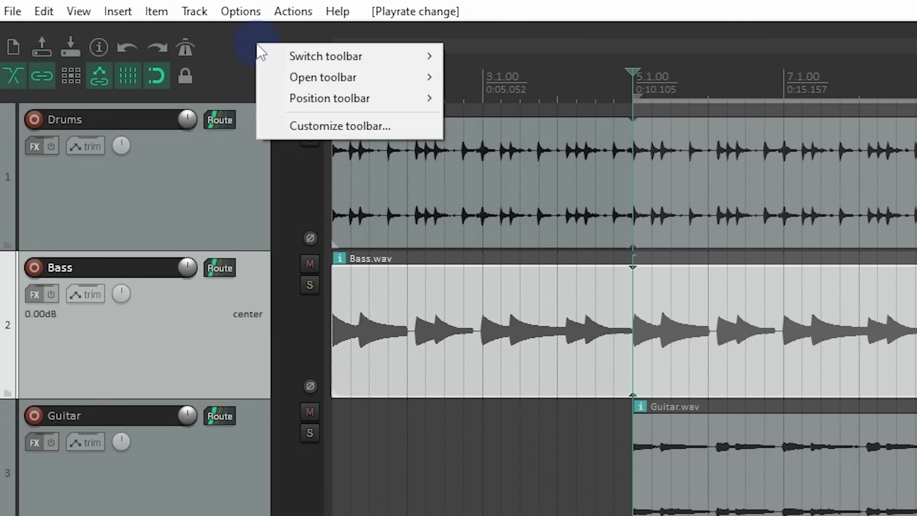
{"action": "mouse_move", "coordinate": [290, 55]}
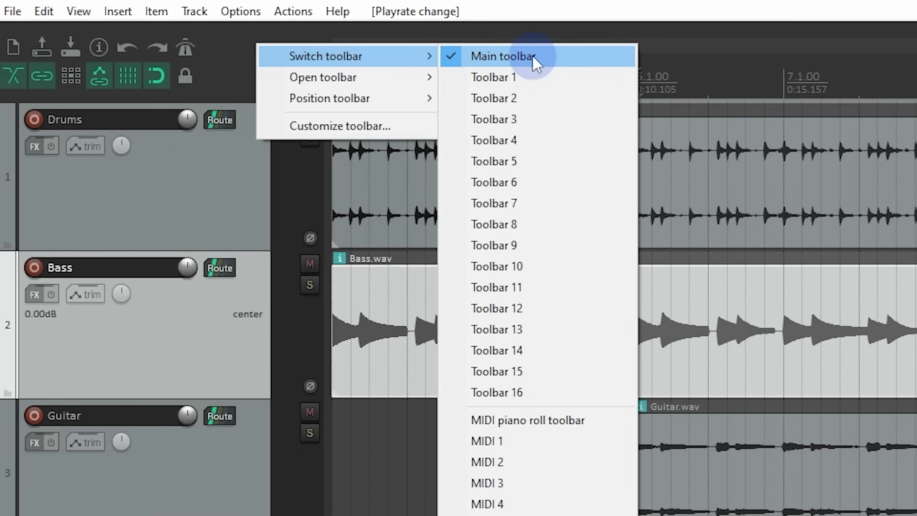
{"action": "left_click", "coordinate": [233, 52]}
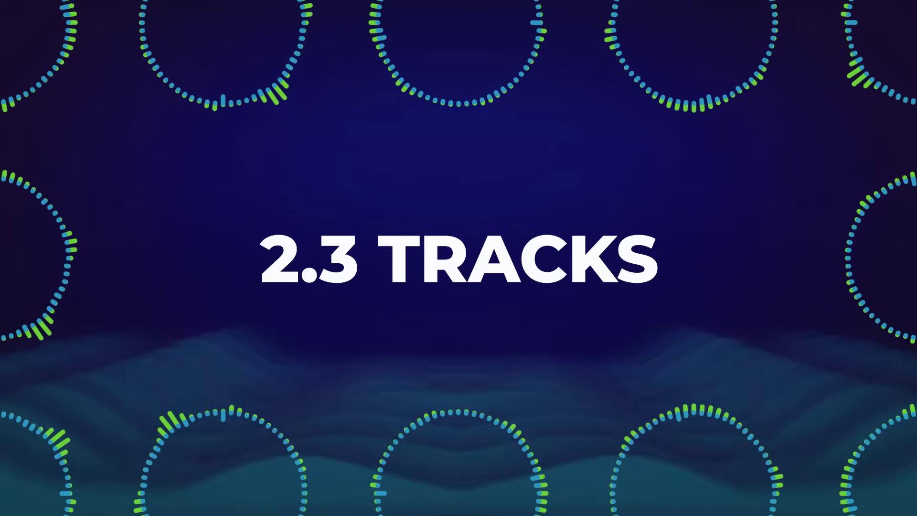
- Create a new project
{"action": "left_click", "coordinate": [101, 99]}
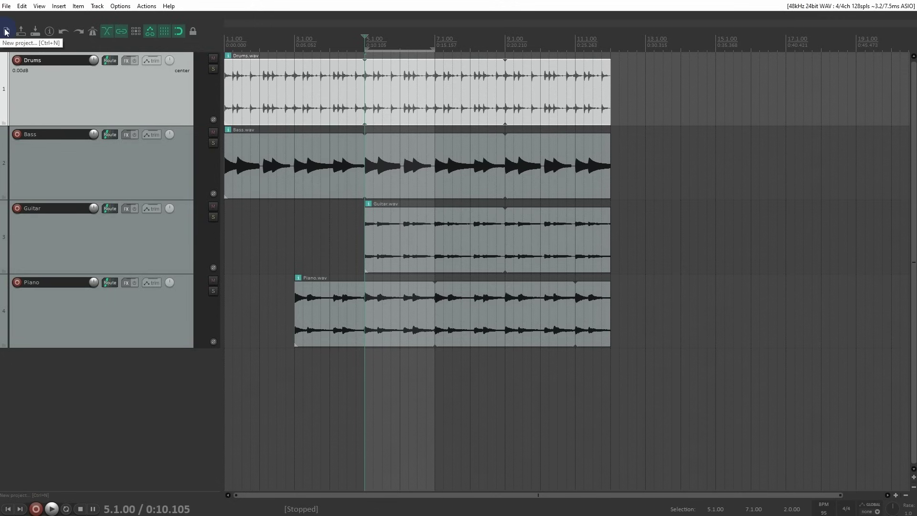
{"action": "left_click_drag", "start_coordinate": [7, 6], "coordinate": [13, 19]}
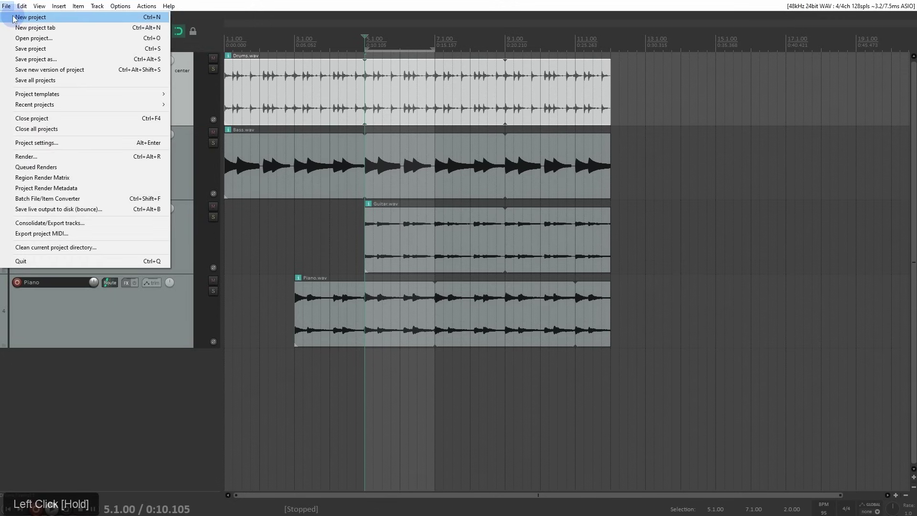
{"action": "left_click_drag", "start_coordinate": [13, 19], "coordinate": [13, 20]}
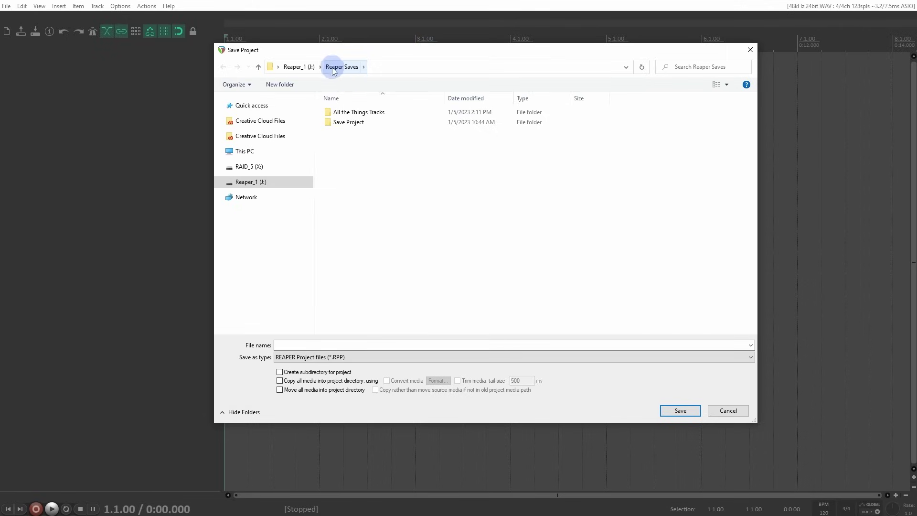
- Name the new project Tracks in the Reaper Saves folder and enable creating a subdirectory for it
{"action": "left_click", "coordinate": [309, 344]}
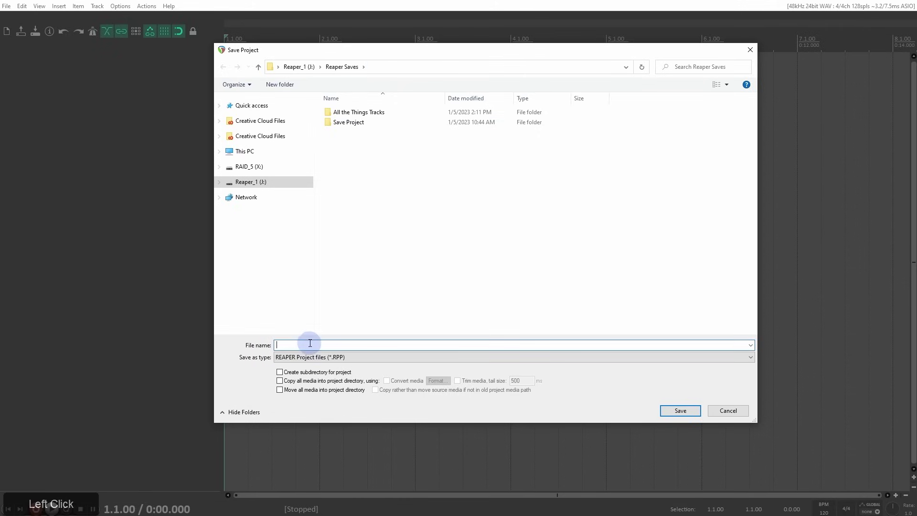
{"action": "type", "text": "Tracks"}
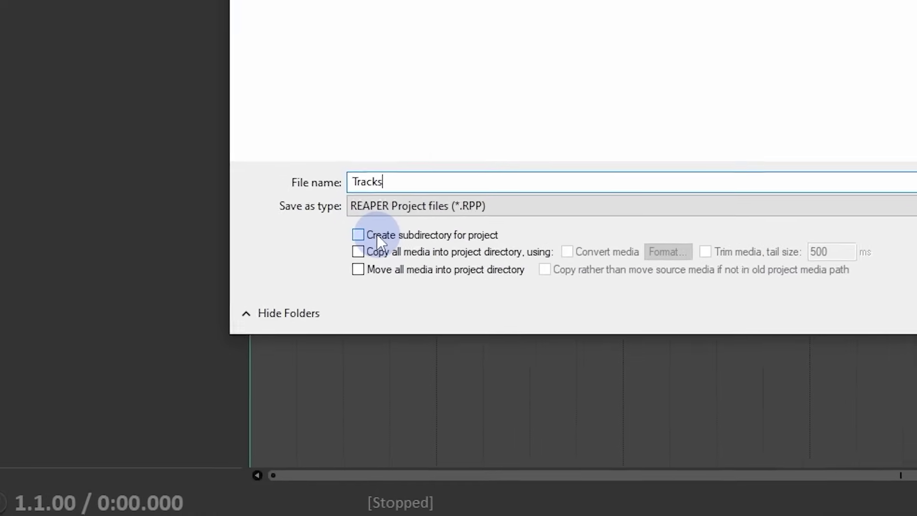
{"action": "left_click", "coordinate": [375, 236]}
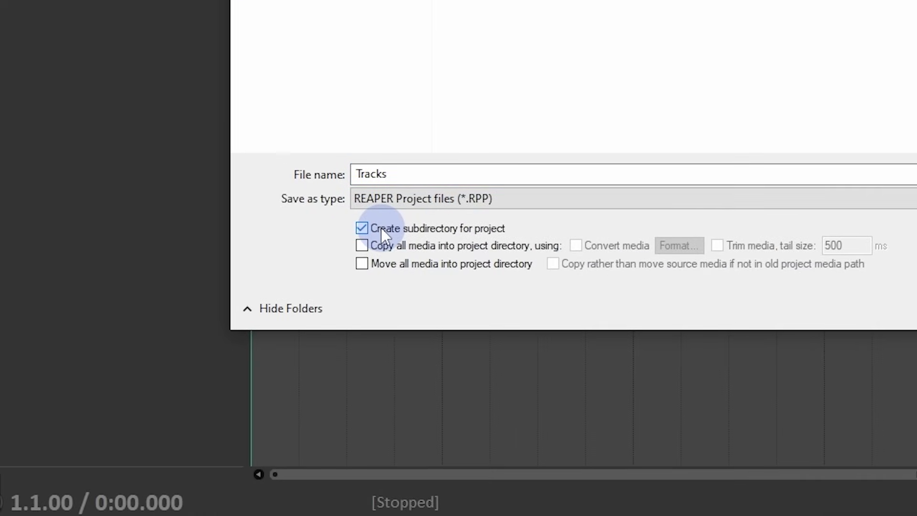
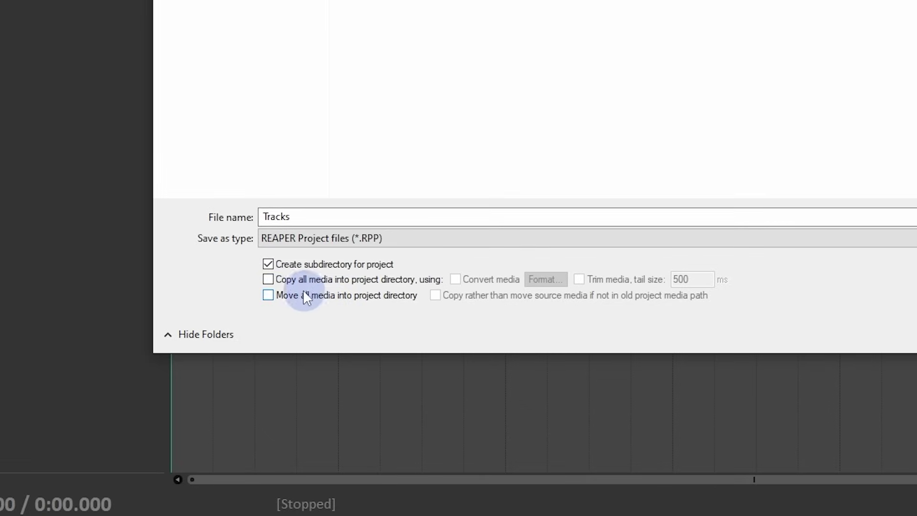
- Toggle moving all media into the project directory on and off, leave it off, and save the Tracks project
{"action": "left_click", "coordinate": [268, 295]}
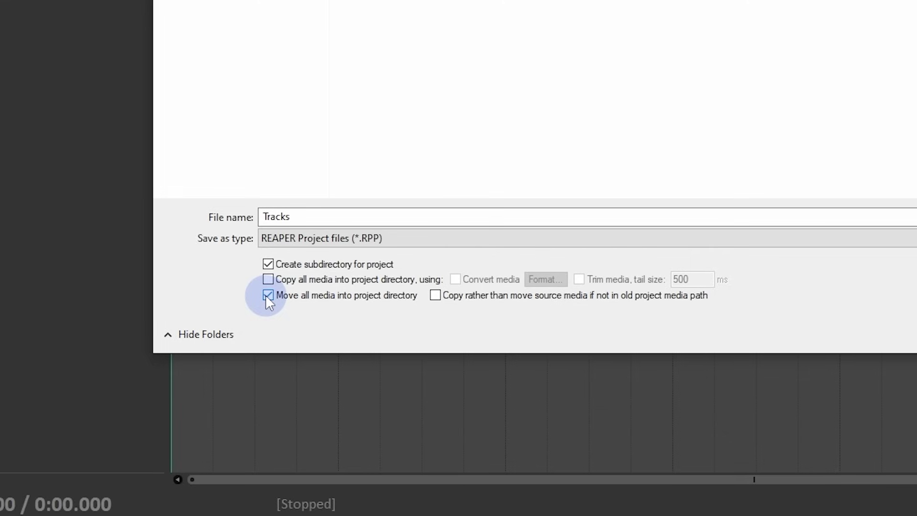
{"action": "left_click", "coordinate": [267, 296]}
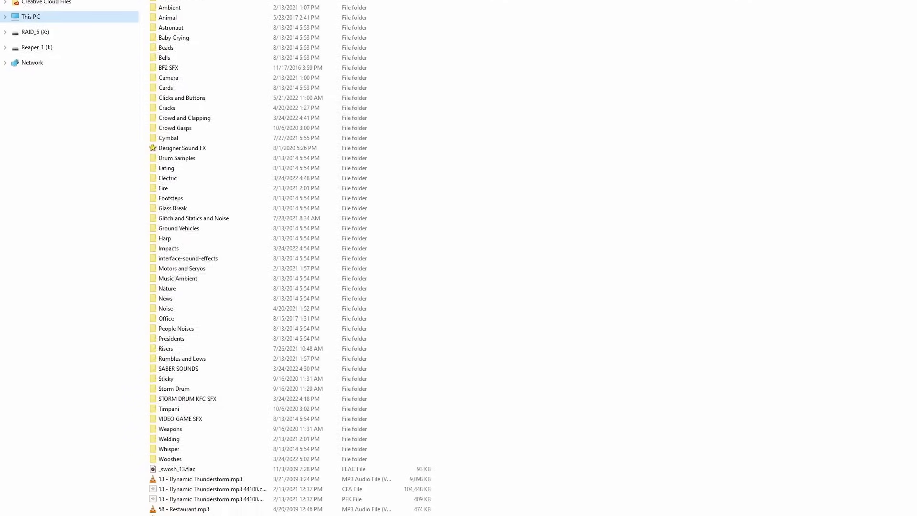
{"action": "left_click", "coordinate": [268, 295]}
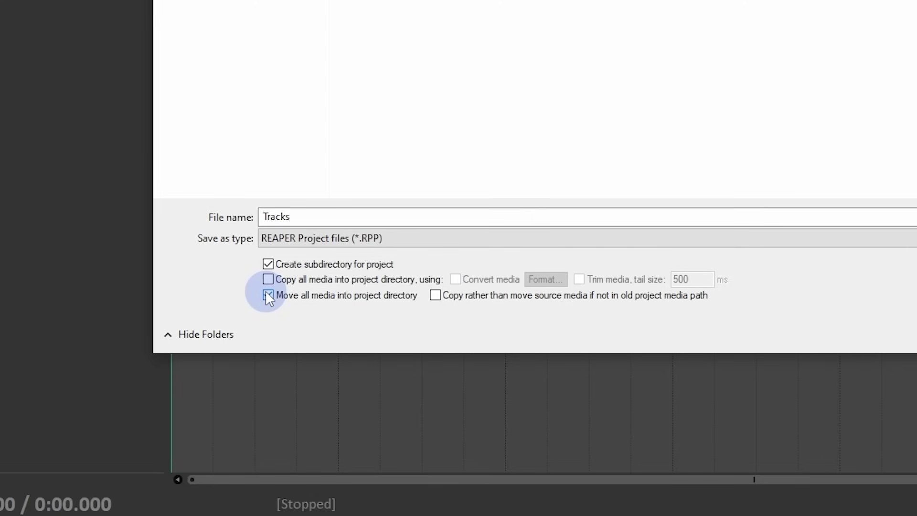
{"action": "left_click", "coordinate": [267, 295]}
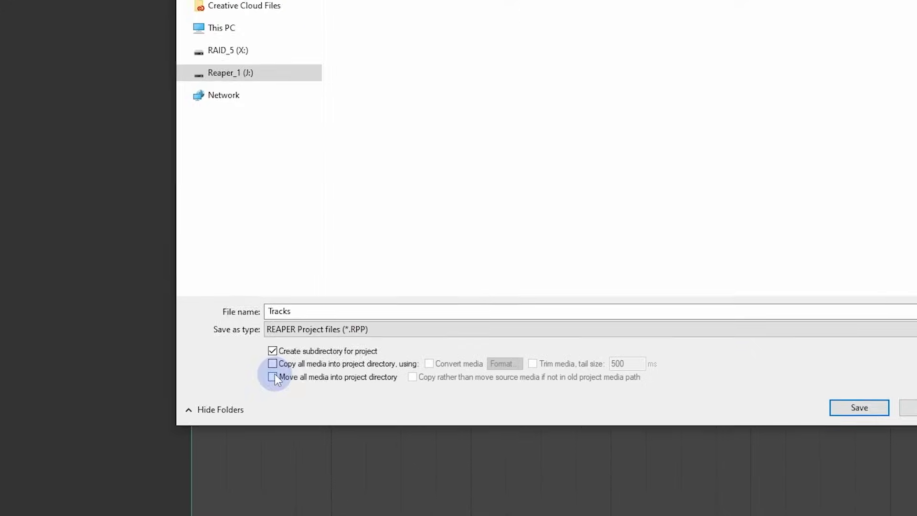
{"action": "left_click", "coordinate": [864, 405]}
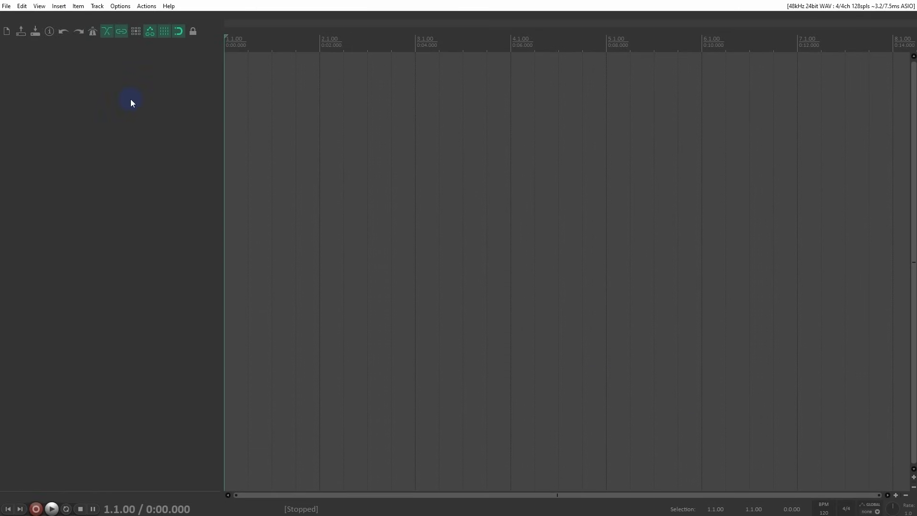
- Insert two new unnamed tracks in the empty project
{"action": "right_click", "coordinate": [63, 82]}
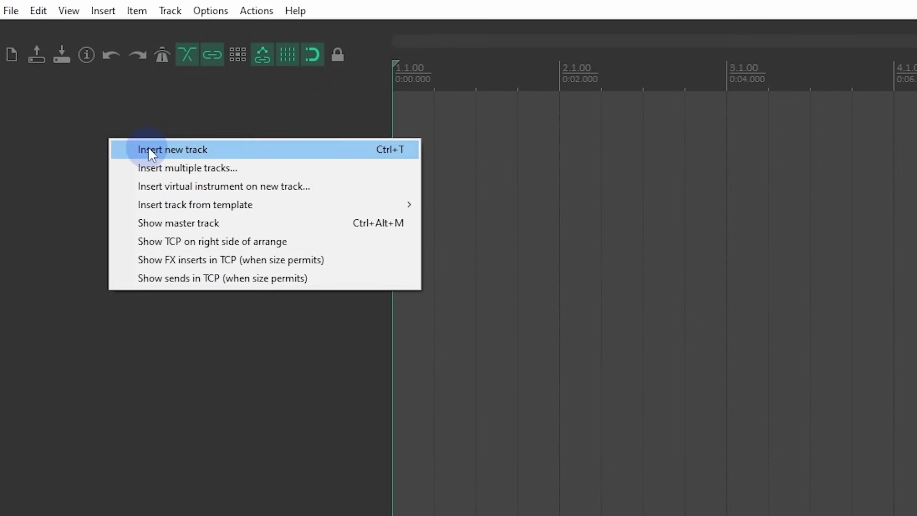
{"action": "left_click", "coordinate": [181, 157]}
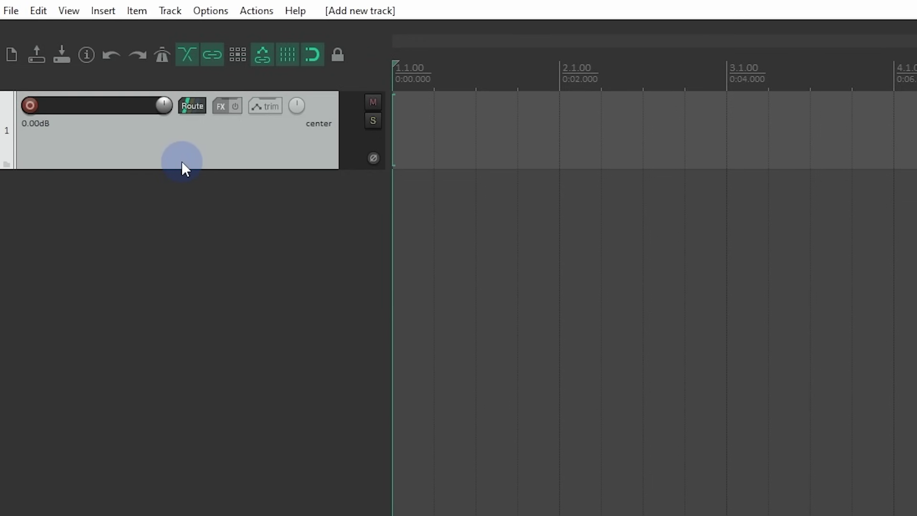
{"action": "key", "text": "ctrl+t"}
- Insert three tracks at once, named Vocal and placed at the end of the project
{"action": "right_click", "coordinate": [195, 278]}
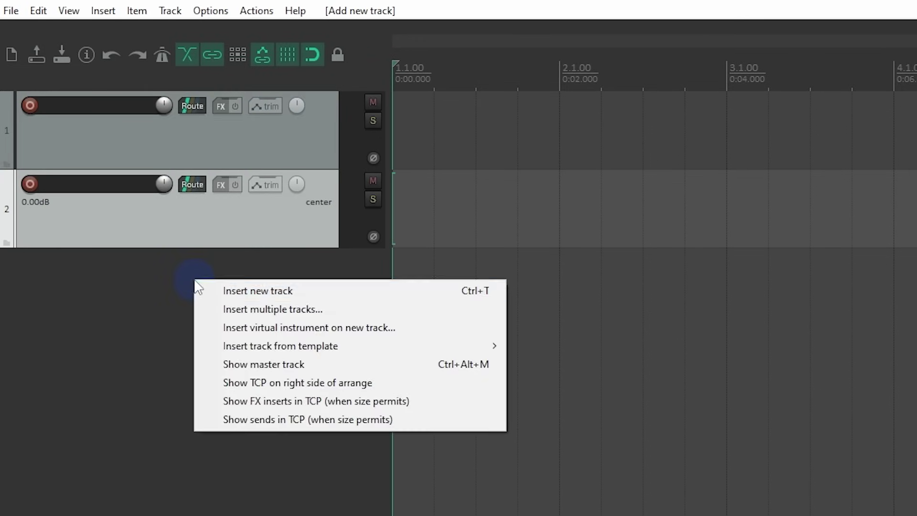
{"action": "left_click", "coordinate": [222, 304]}
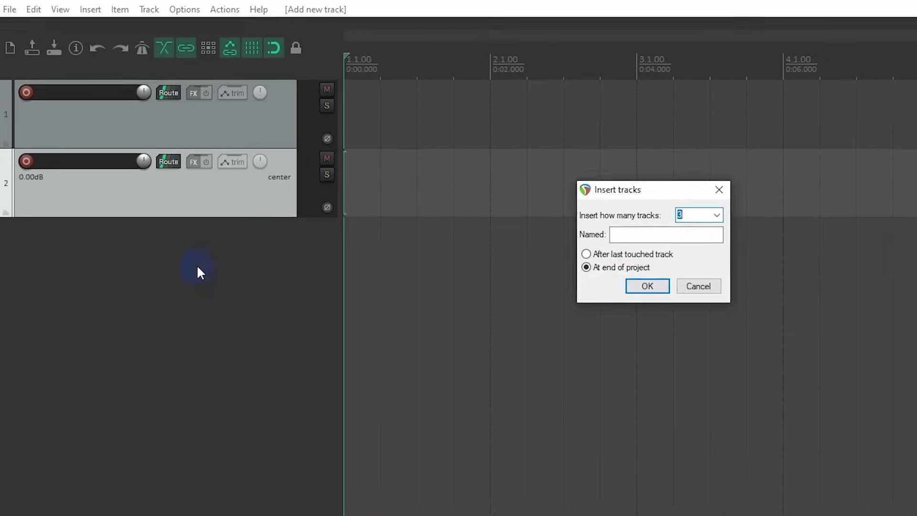
{"action": "left_click", "coordinate": [724, 268]}
{"action": "type", "text": "Vo"}
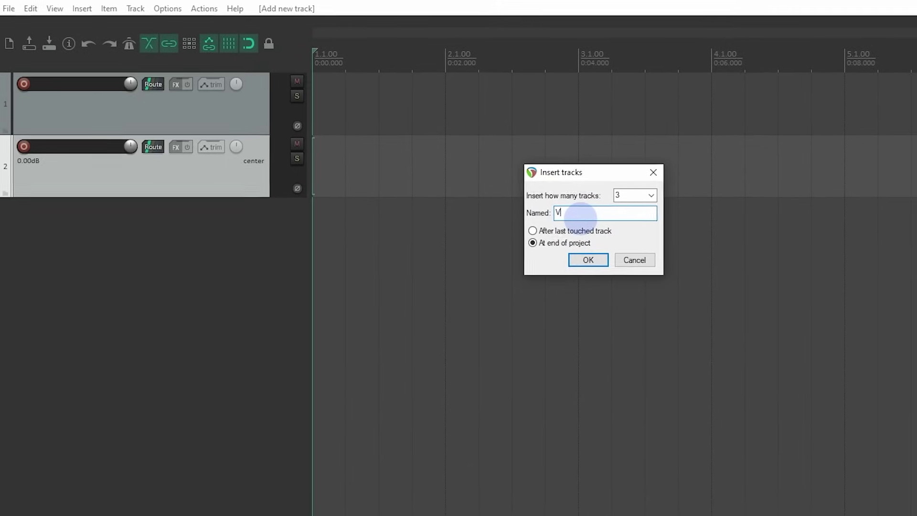
{"action": "type", "text": "cal"}
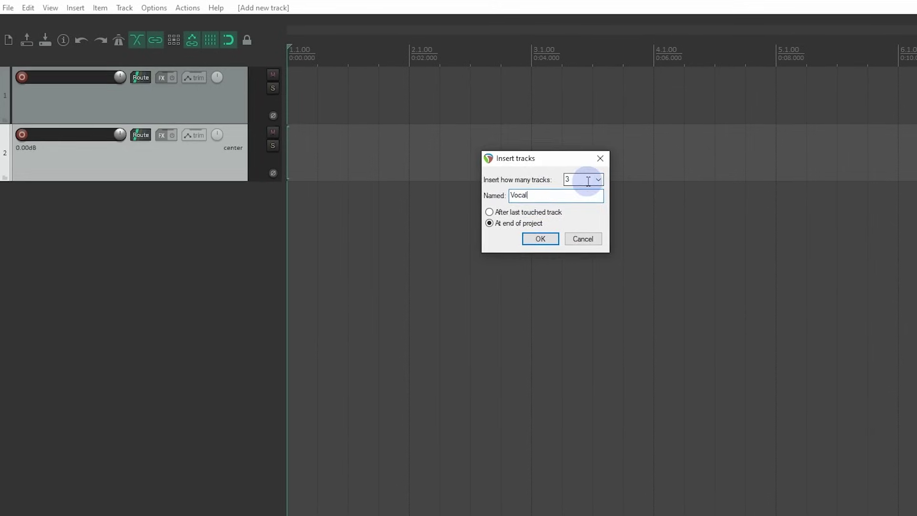
{"action": "left_click", "coordinate": [605, 182]}
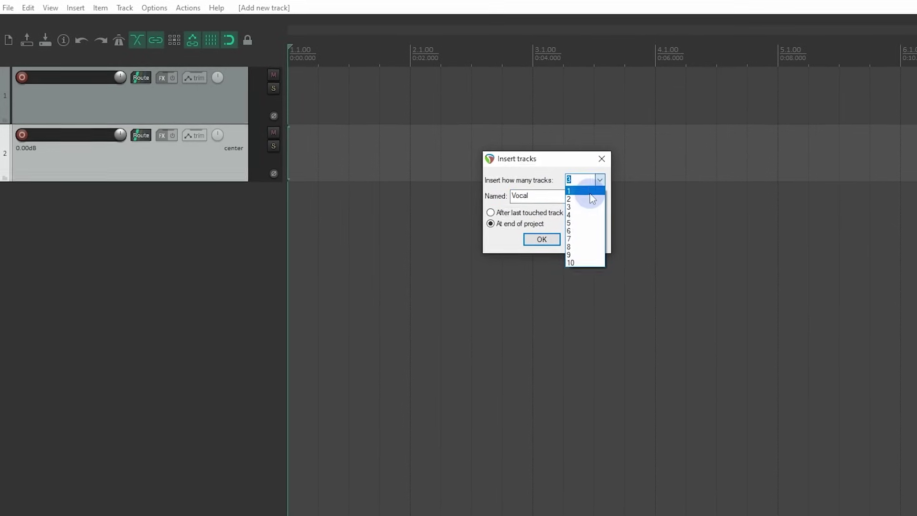
{"action": "left_click", "coordinate": [538, 184]}
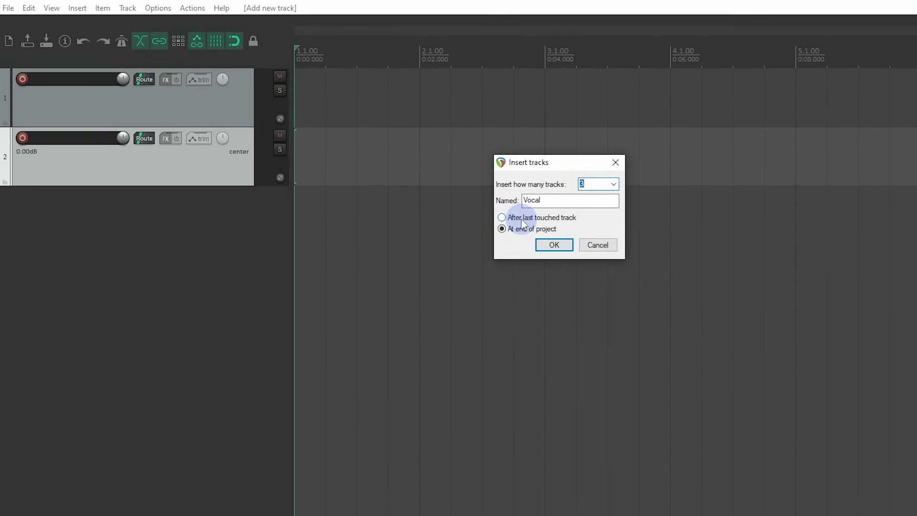
{"action": "left_click", "coordinate": [513, 216]}
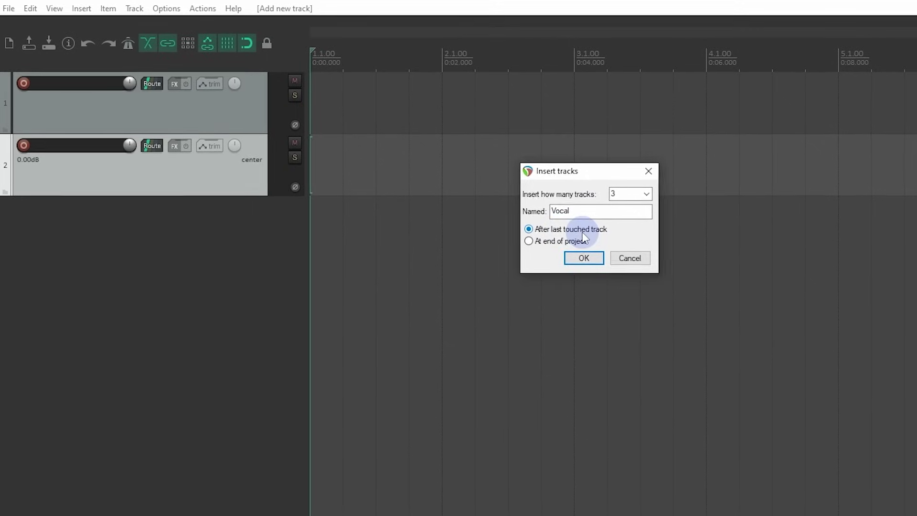
{"action": "left_click", "coordinate": [560, 242]}
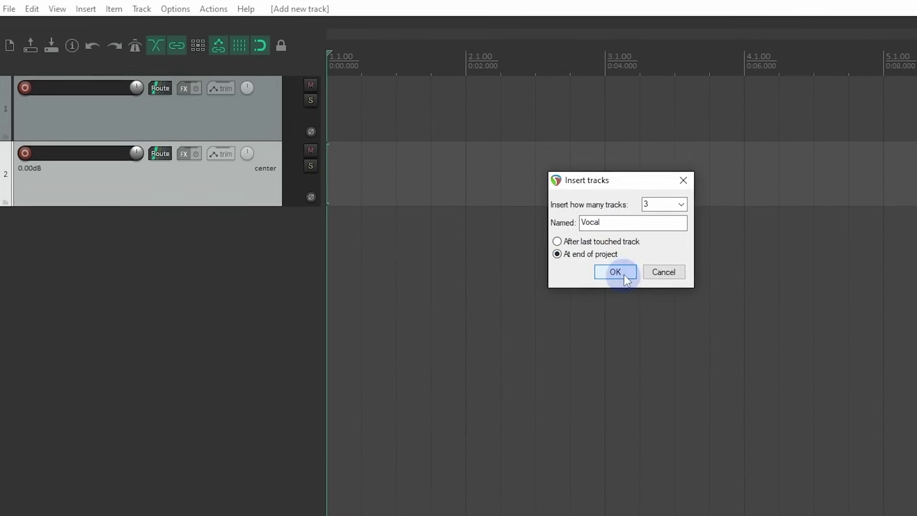
{"action": "left_click", "coordinate": [606, 268]}
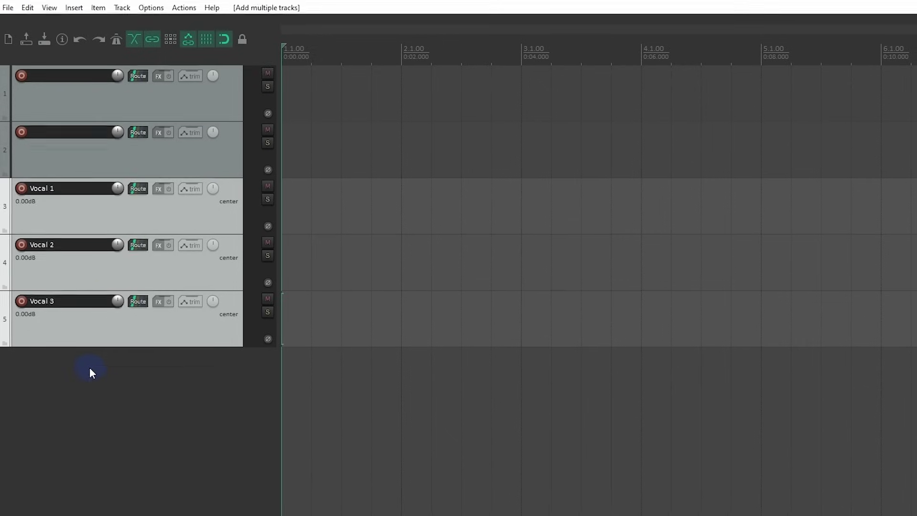
- Insert the VSTi ReaSynth (Cockos) virtual instrument on a new track
{"action": "right_click", "coordinate": [89, 368]}
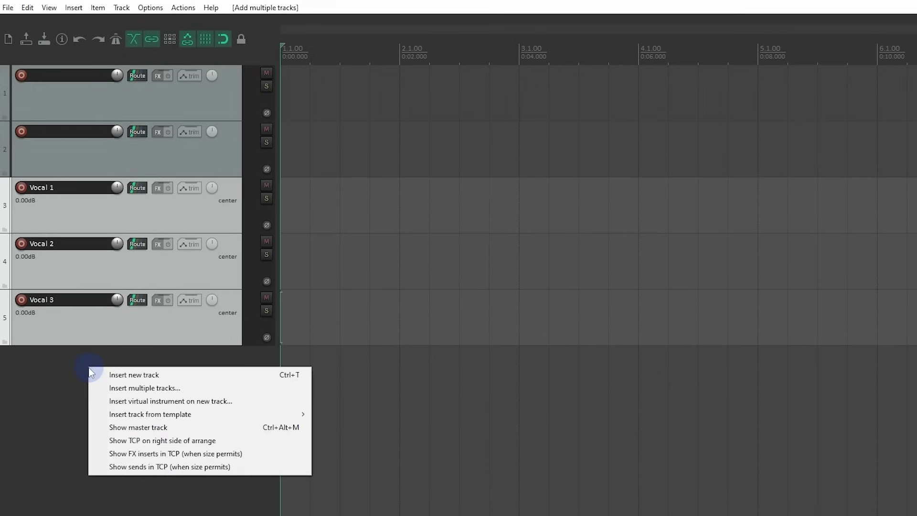
{"action": "left_click", "coordinate": [140, 401]}
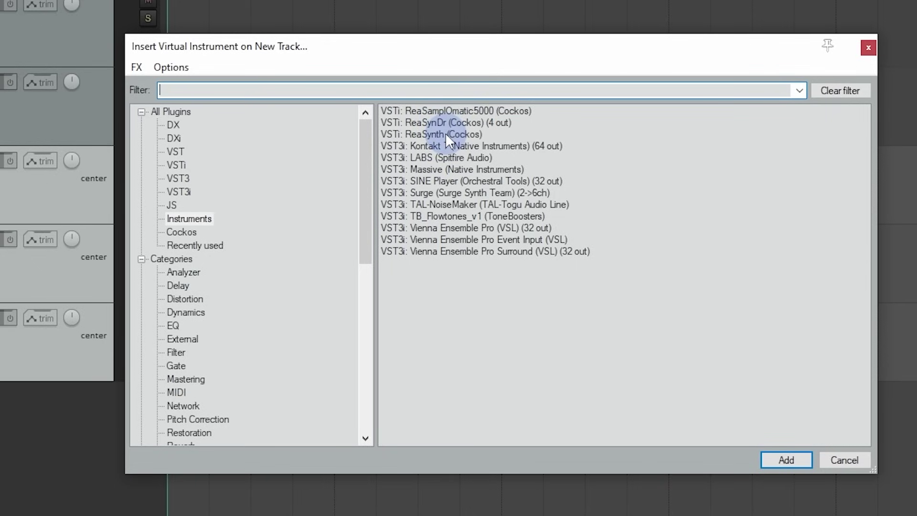
{"action": "left_click", "coordinate": [446, 134]}
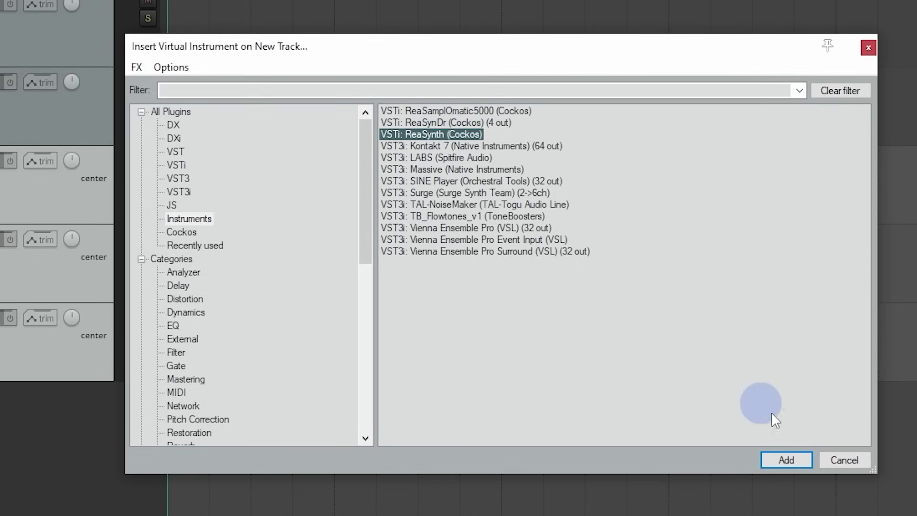
{"action": "left_click", "coordinate": [804, 459]}
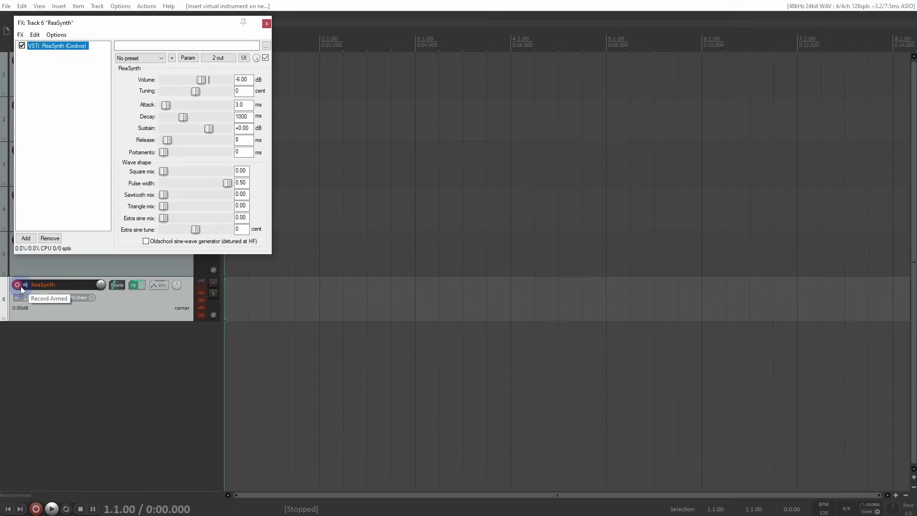
- Delete the ReaSynth track
{"action": "left_click", "coordinate": [136, 304]}
{"action": "key", "text": "Delete"}
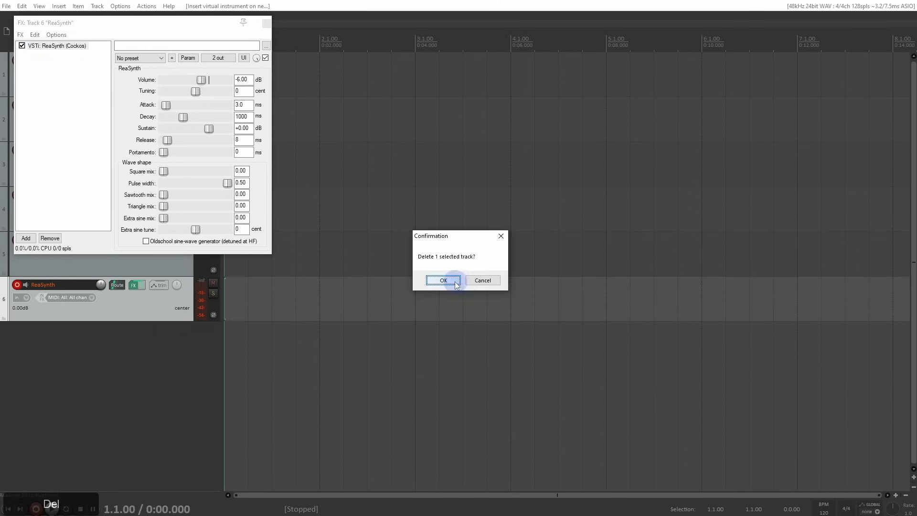
{"action": "left_click", "coordinate": [438, 280]}
- Switch to the main REAPER install and insert the Kontakt 5 MIDI and audio return tracks from a saved track template
{"action": "right_click", "coordinate": [55, 288]}
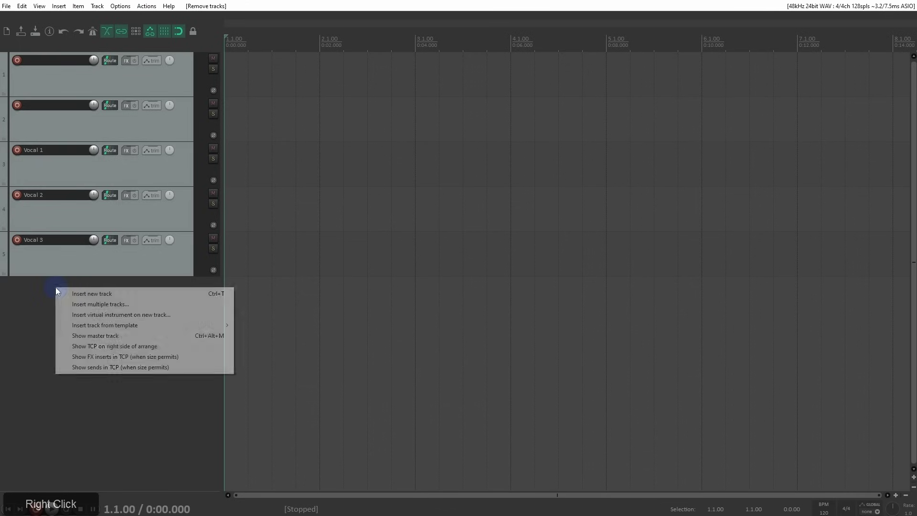
{"action": "left_click", "coordinate": [86, 327]}
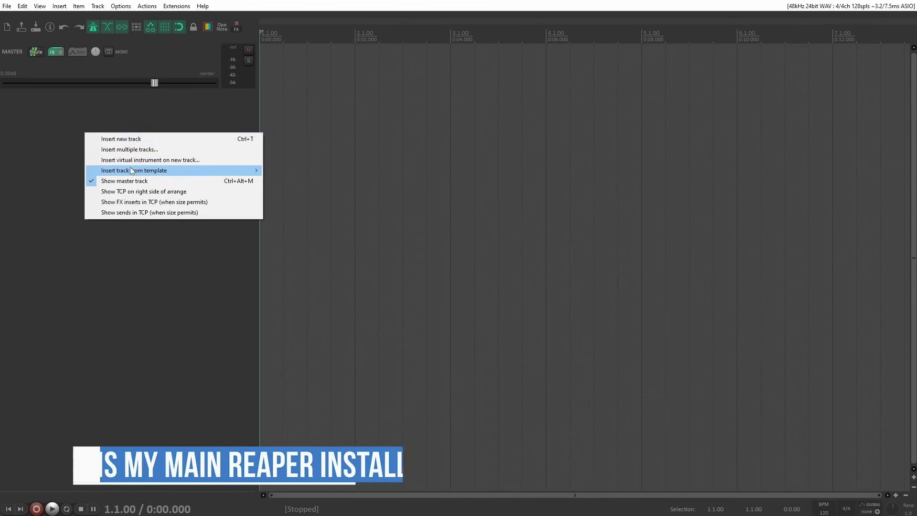
{"action": "mouse_move", "coordinate": [224, 171]}
{"action": "left_click", "coordinate": [326, 206]}
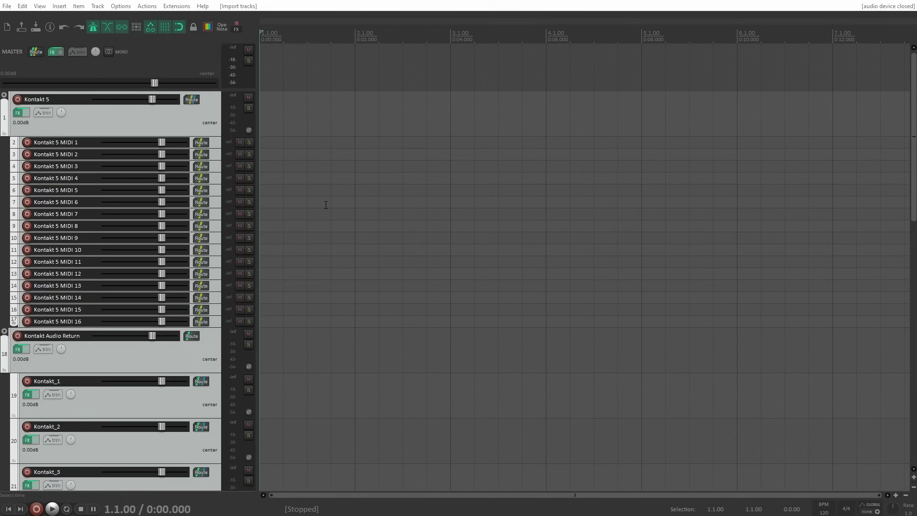
- Examine the templated Kontakt 5 track and its loaded instruments, switching the instrument headers to minimized and back to full size
{"action": "scroll", "coordinate": [139, 251], "scroll_direction": "down", "scroll_amount": 4}
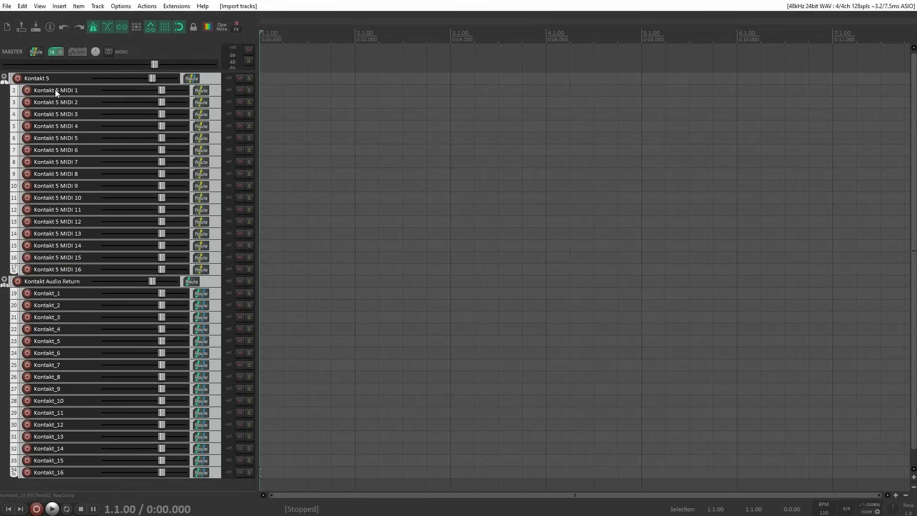
{"action": "left_click_drag", "start_coordinate": [57, 84], "coordinate": [56, 112]}
{"action": "left_click", "coordinate": [31, 97]}
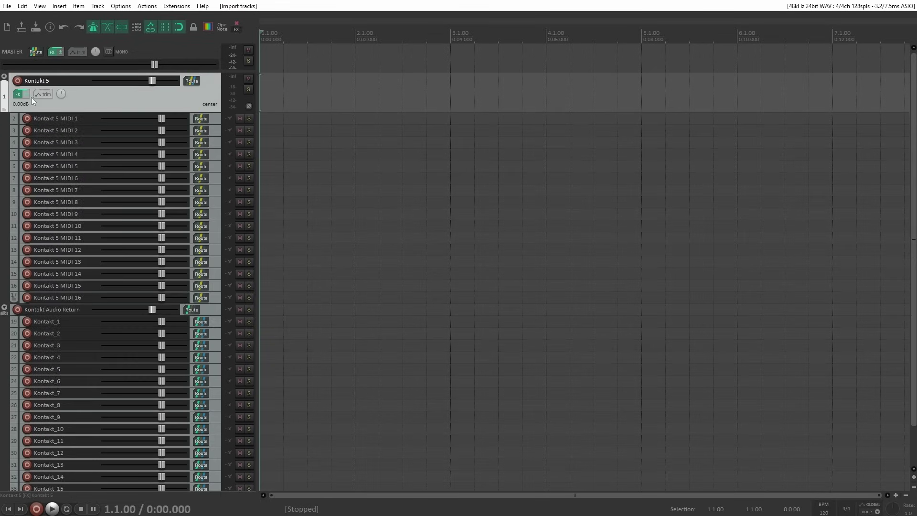
{"action": "left_click", "coordinate": [18, 95]}
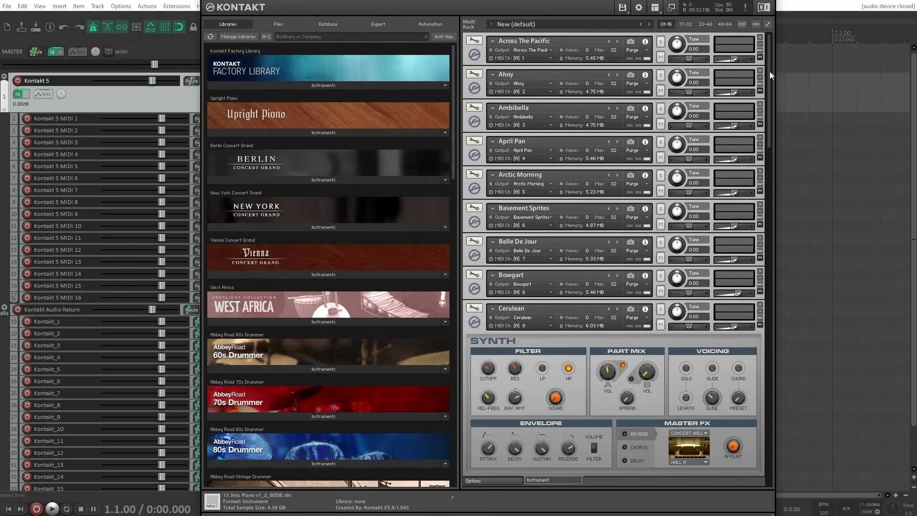
{"action": "left_click", "coordinate": [766, 24]}
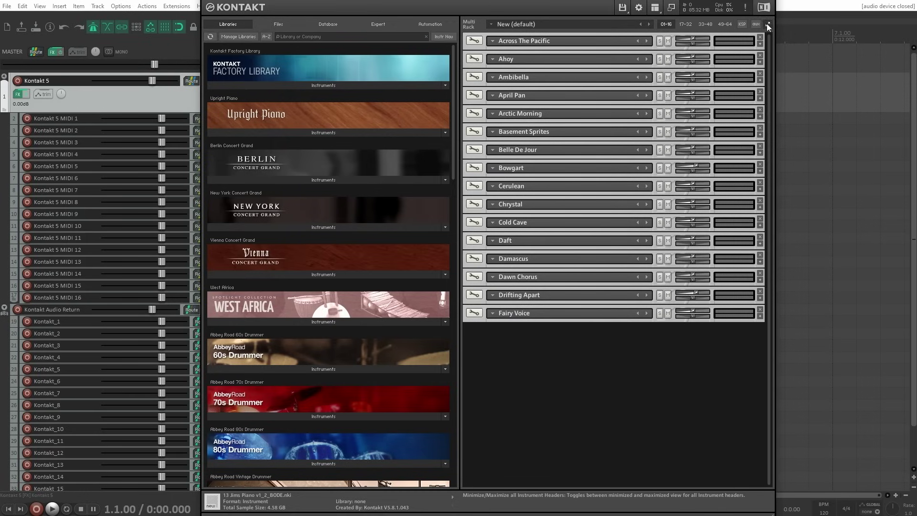
{"action": "left_click", "coordinate": [767, 24]}
{"action": "mouse_move", "coordinate": [768, 46]}
{"action": "left_mouse_down"}
{"action": "mouse_move", "coordinate": [760, 402]}
{"action": "mouse_move", "coordinate": [775, 40]}
{"action": "left_mouse_up"}
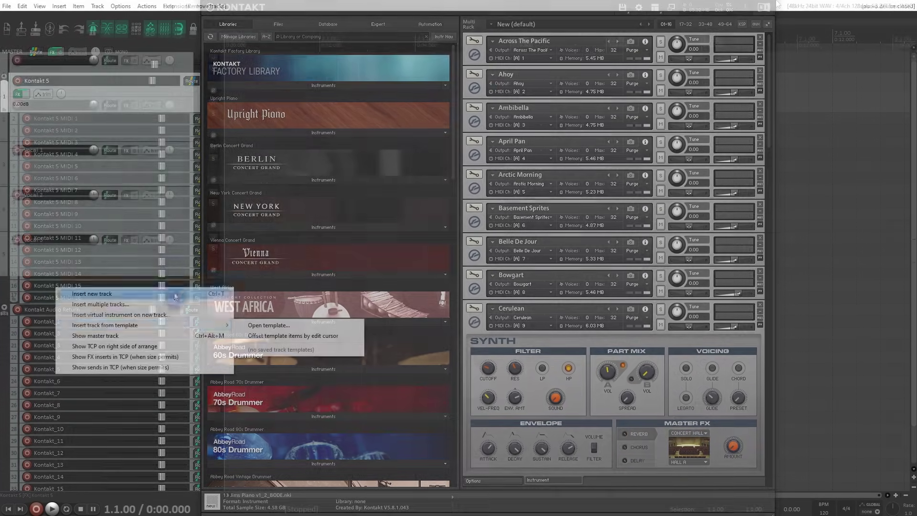
- Back in the Tracks project, select all five tracks, view the options for saving them as a track template, and cancel
{"action": "left_click", "coordinate": [172, 264]}
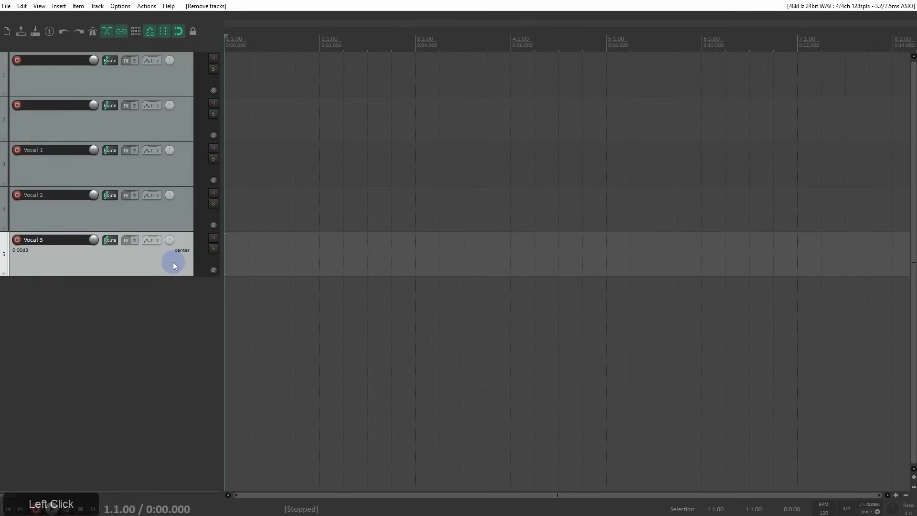
{"action": "left_click", "coordinate": [176, 79], "text": "shift"}
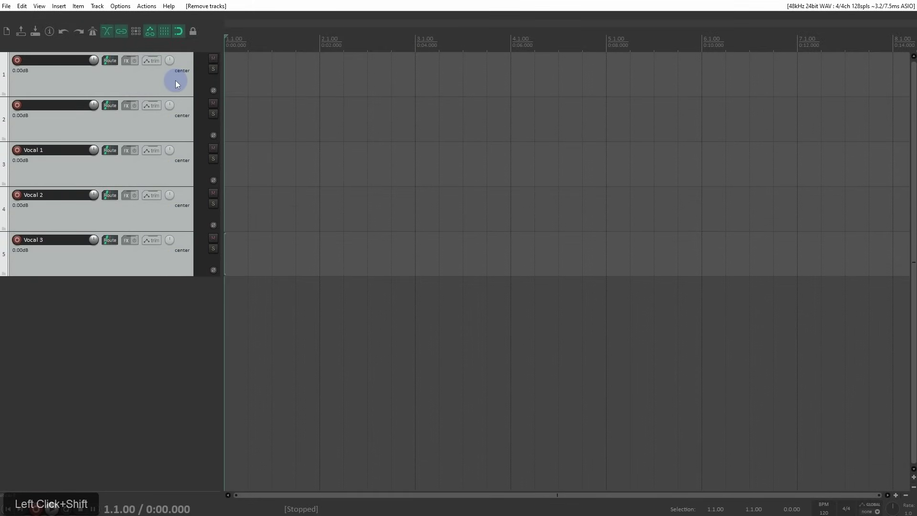
{"action": "right_click", "coordinate": [176, 84]}
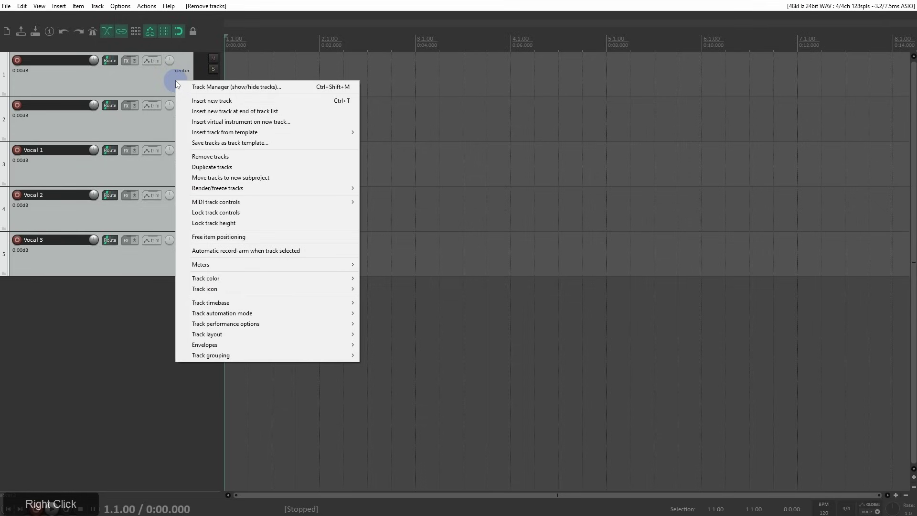
{"action": "left_click", "coordinate": [202, 142]}
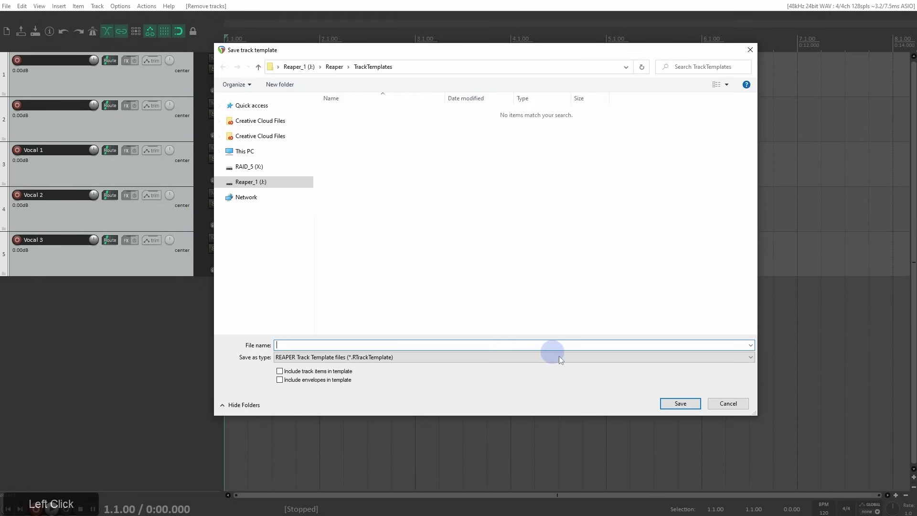
{"action": "left_click", "coordinate": [730, 404]}
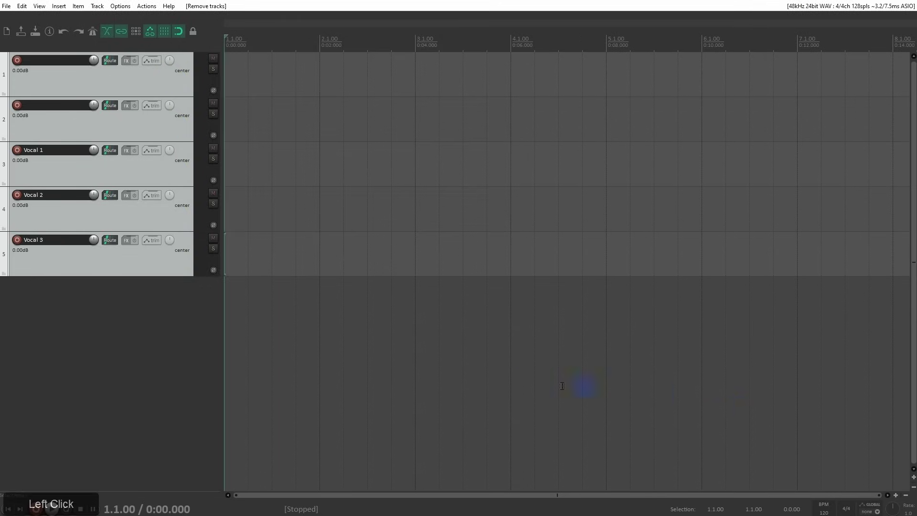
- Show the master track and delete the five selected tracks
{"action": "right_click", "coordinate": [87, 317]}
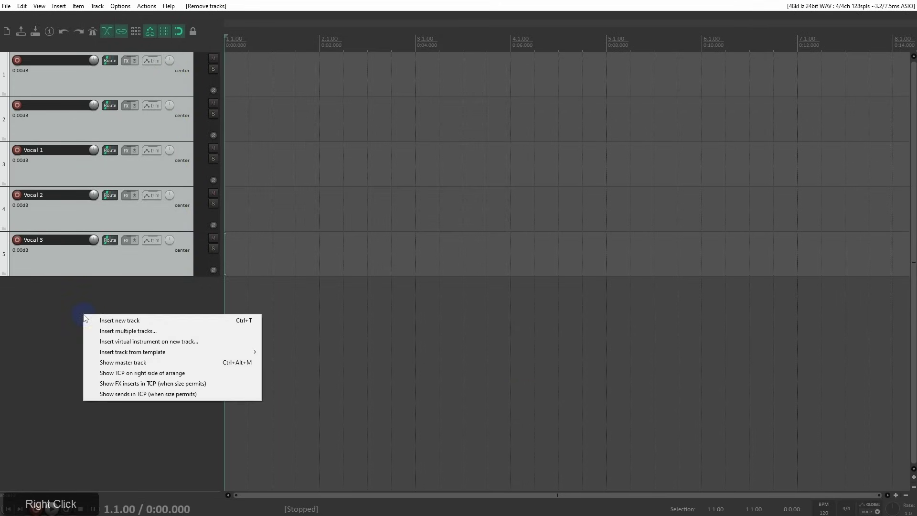
{"action": "left_click", "coordinate": [132, 363]}
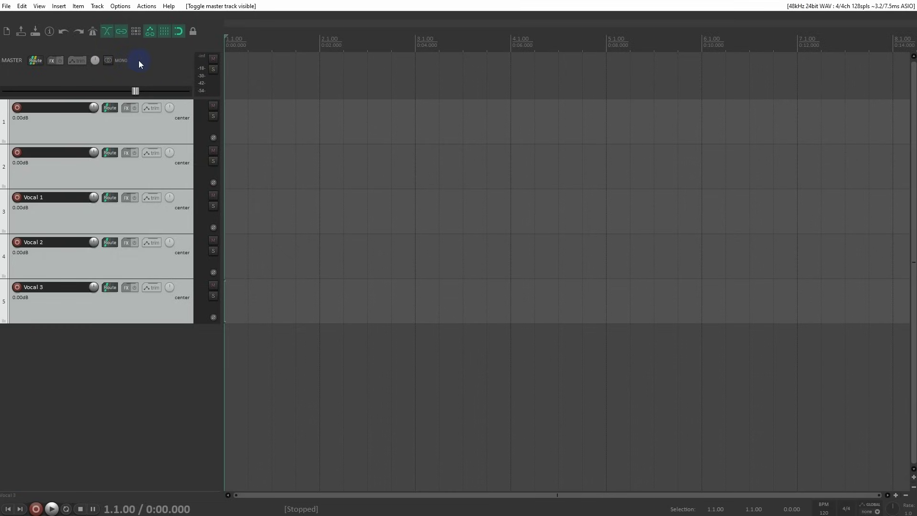
{"action": "key", "text": "Delete"}
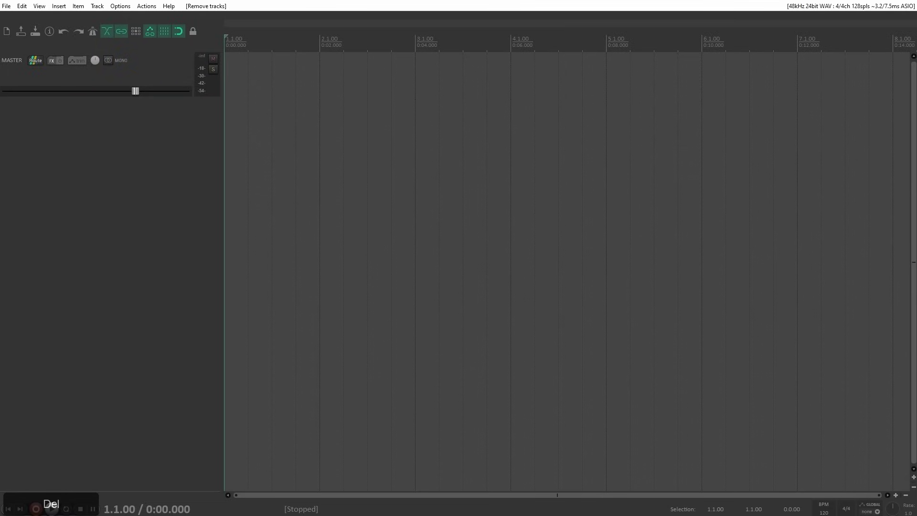
- Import Drums.wav, Guitar.wav, Piano.wav and Bass.wav onto separate tracks at the project start
{"action": "left_click_drag", "start_coordinate": [0, 145], "coordinate": [228, 145]}
{"action": "left_click", "coordinate": [407, 266]}
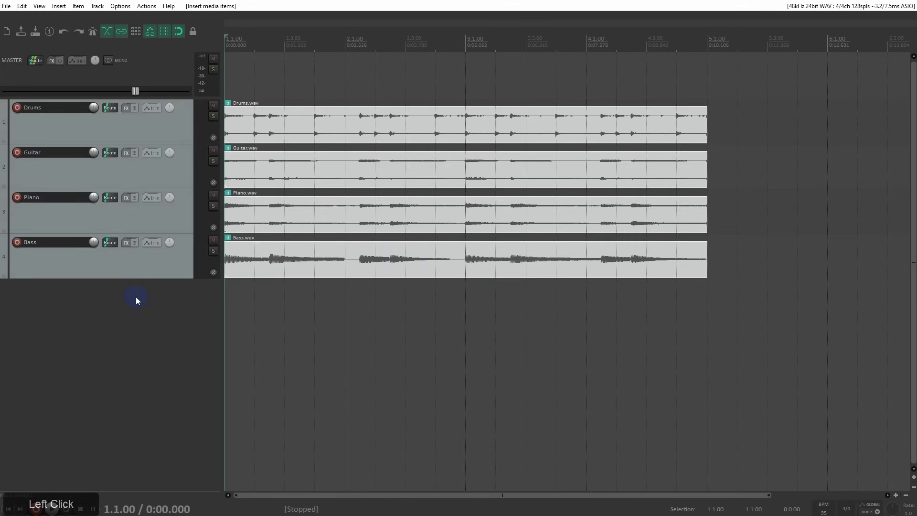
- Enlarge the height of the Drums track and open its name for editing
{"action": "left_click_drag", "start_coordinate": [143, 143], "coordinate": [139, 229]}
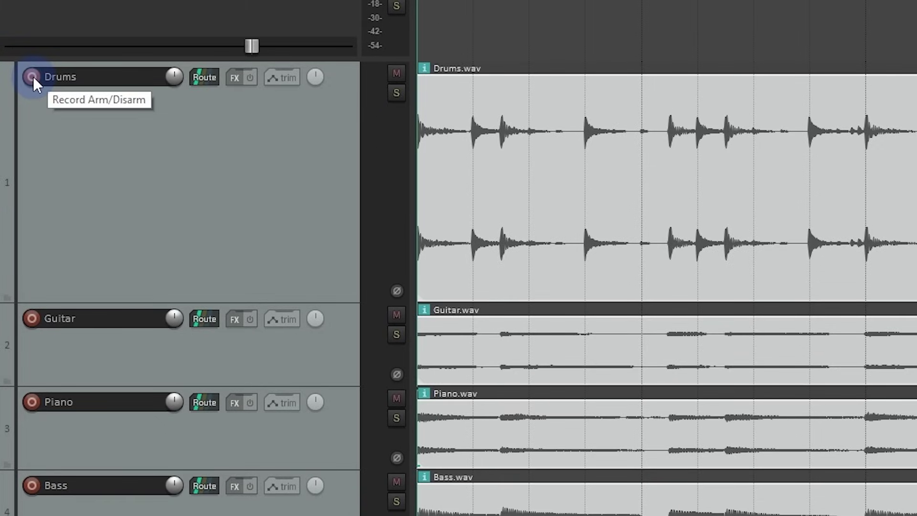
{"action": "left_click", "coordinate": [73, 78]}
{"action": "double_click", "coordinate": [100, 76]}
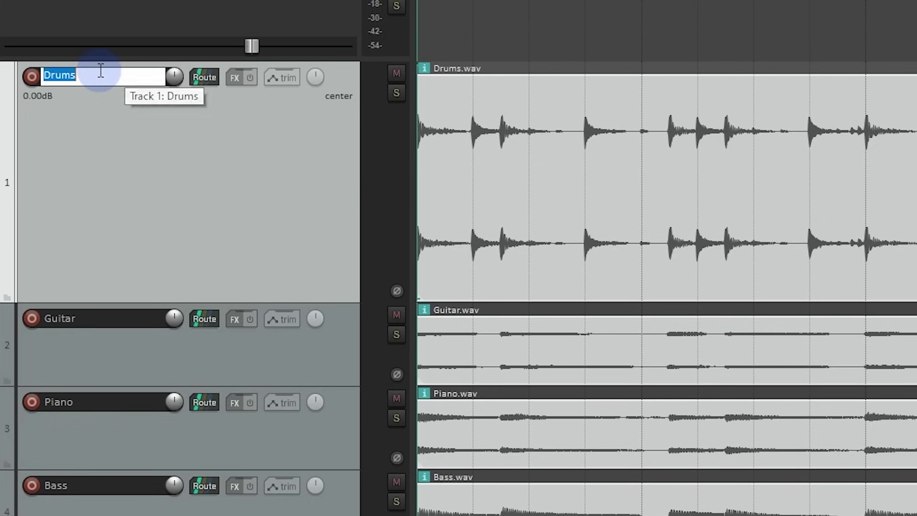
{"action": "left_click", "coordinate": [101, 72]}
- Adjust the Drums track's volume and reset it to 0.00 dB, and view the track's routing window
{"action": "left_click_drag", "start_coordinate": [172, 76], "coordinate": [172, 78]}
{"action": "double_click", "coordinate": [173, 77]}
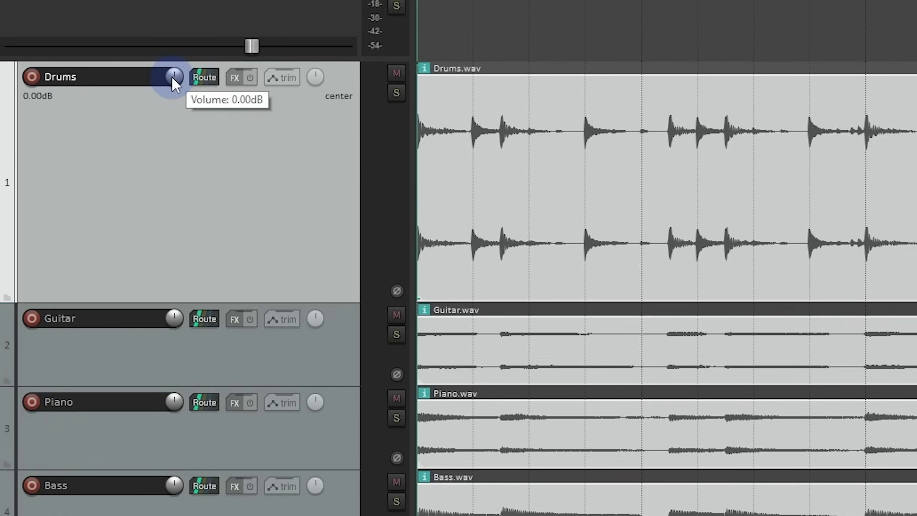
{"action": "left_click", "coordinate": [205, 78]}
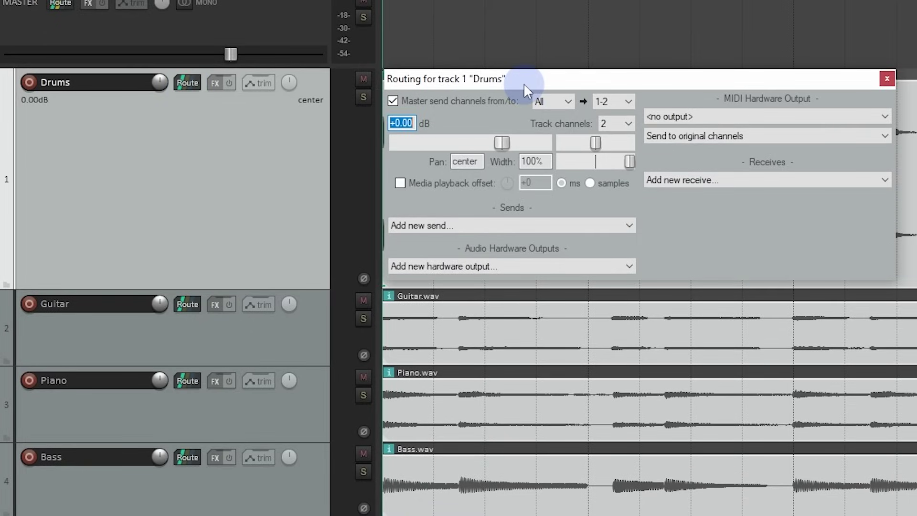
{"action": "left_click", "coordinate": [886, 77]}
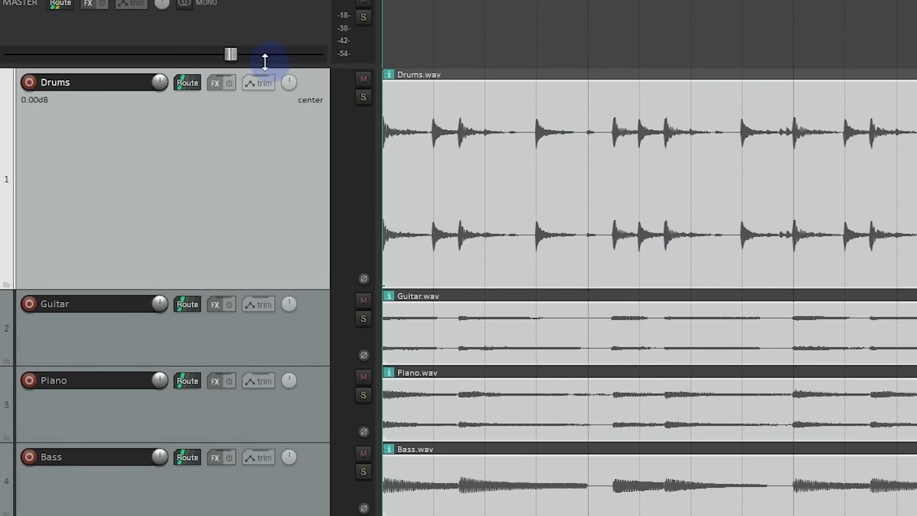
- Add the ReaEQ (Cockos) plug-in to the Drums track and view the track's envelope settings
{"action": "left_click", "coordinate": [214, 82]}
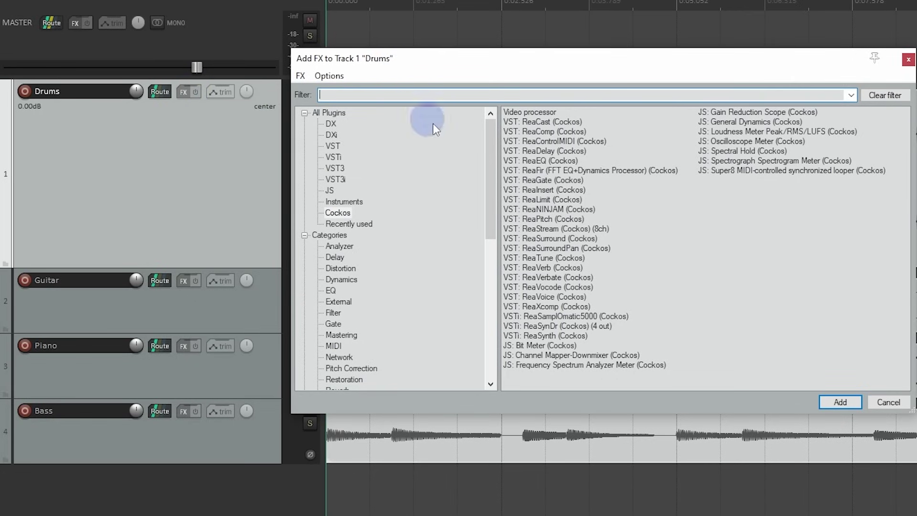
{"action": "left_click", "coordinate": [543, 161]}
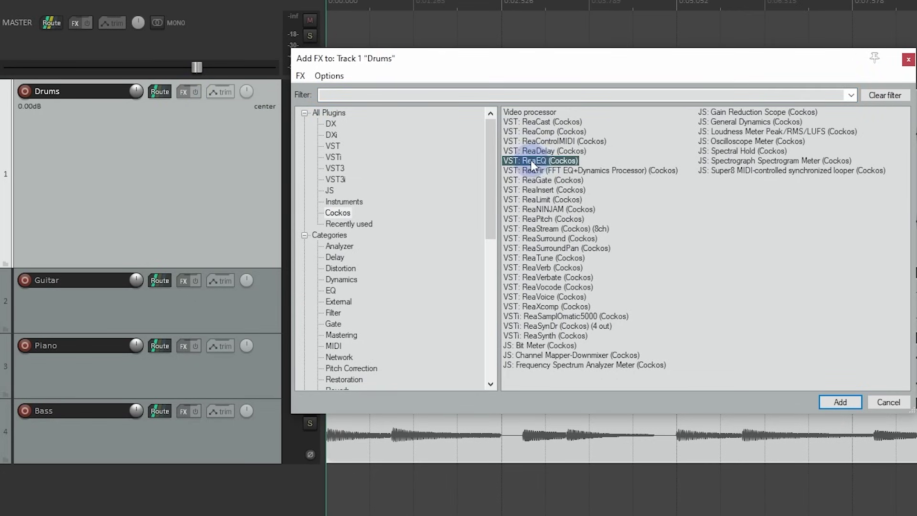
{"action": "double_click", "coordinate": [531, 160]}
{"action": "left_click_drag", "start_coordinate": [367, 0], "coordinate": [653, 40]}
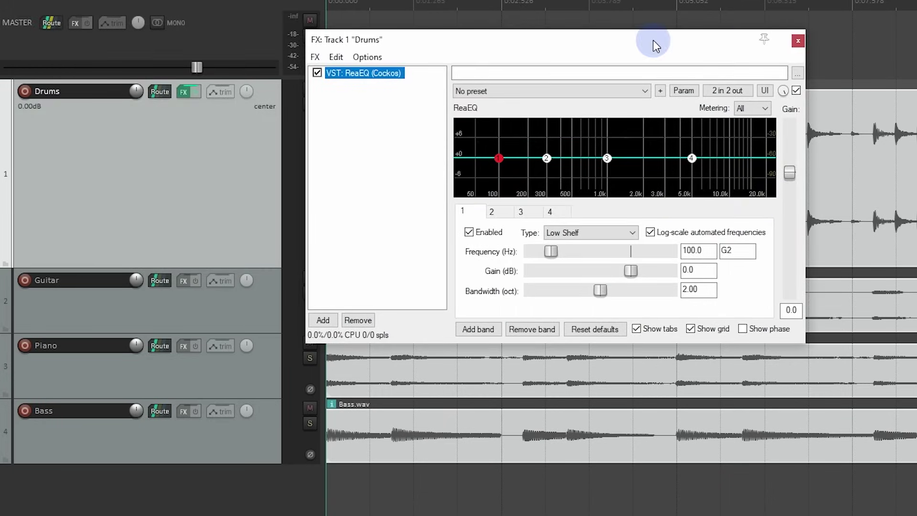
{"action": "left_click", "coordinate": [798, 40]}
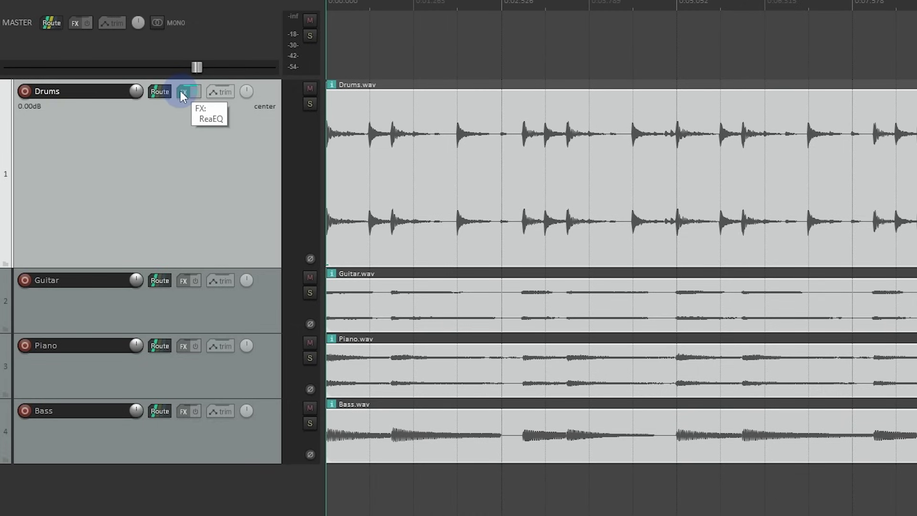
{"action": "left_click", "coordinate": [216, 92]}
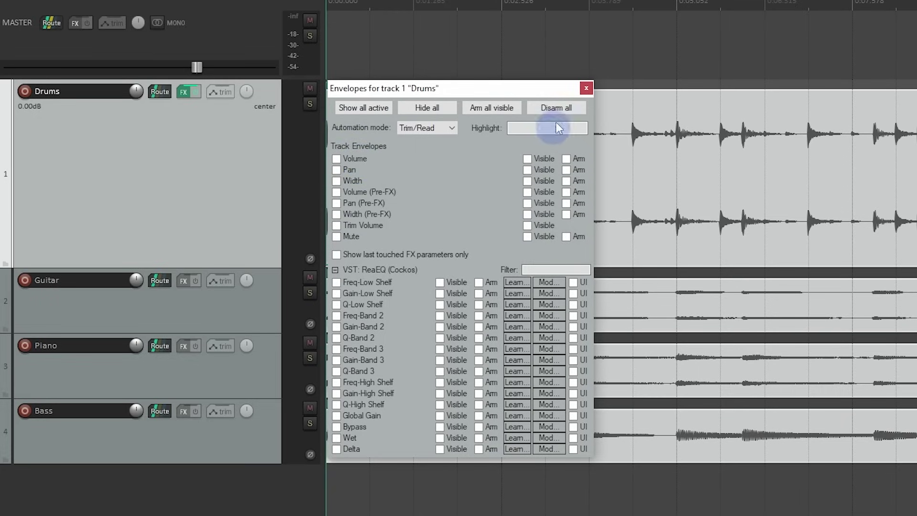
{"action": "left_click", "coordinate": [585, 88]}
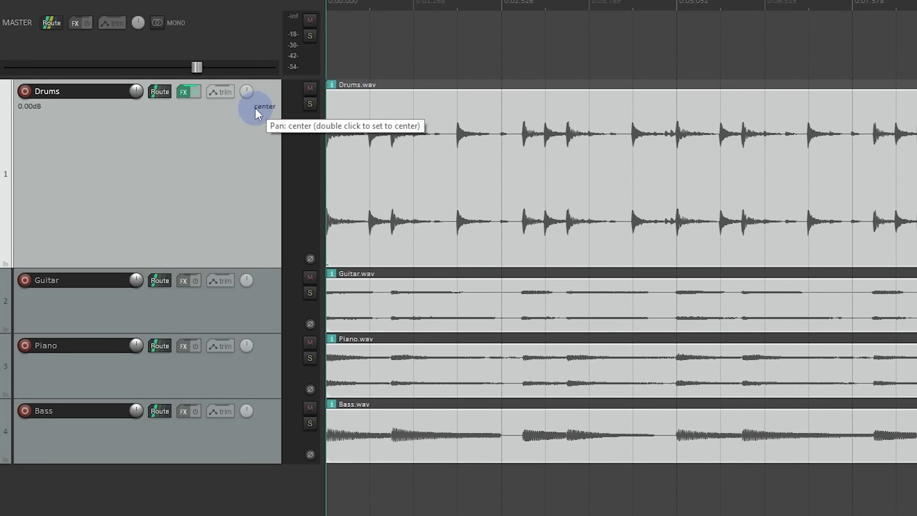
- Pan the Drums track right to about 68% and left to about 45%, resetting it to center each time
{"action": "left_click_drag", "start_coordinate": [255, 108], "coordinate": [290, 79]}
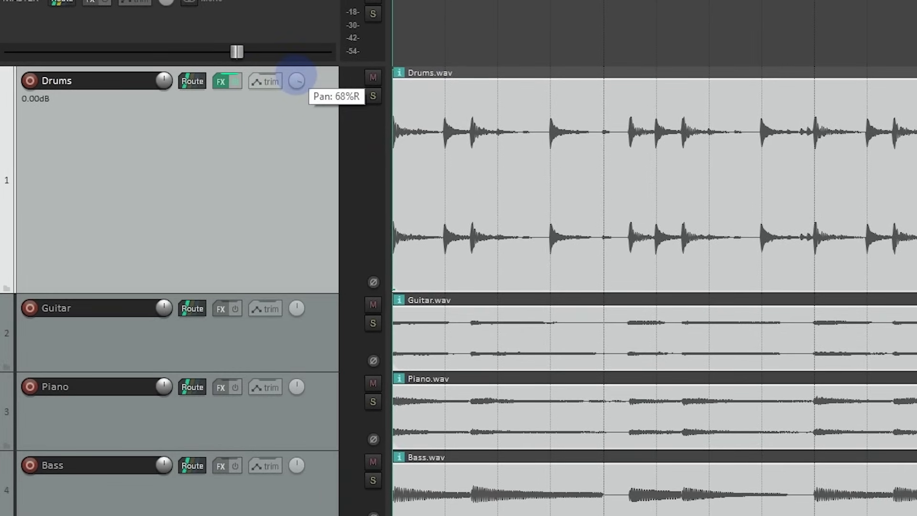
{"action": "left_click_drag", "start_coordinate": [297, 76], "coordinate": [296, 75]}
{"action": "double_click", "coordinate": [296, 79]}
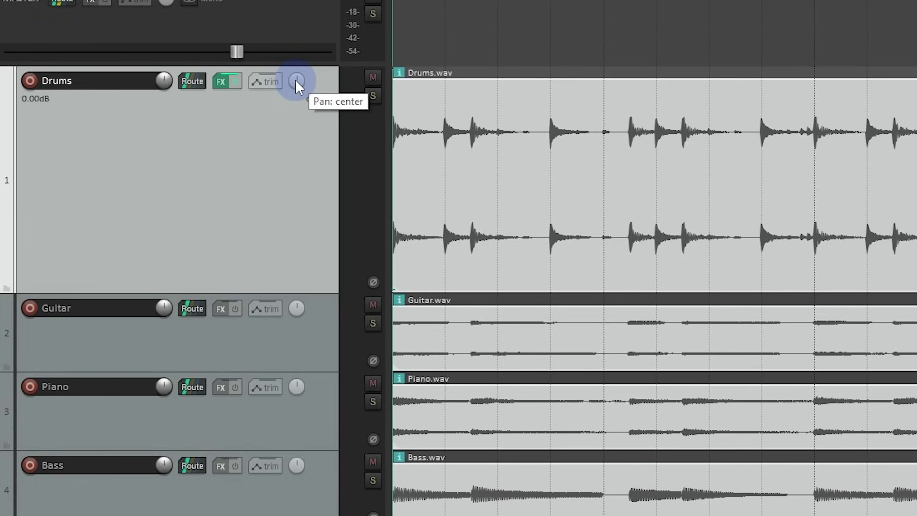
{"action": "mouse_move", "coordinate": [295, 79]}
{"action": "left_mouse_down"}
{"action": "mouse_move", "coordinate": [296, 66]}
{"action": "mouse_move", "coordinate": [294, 93]}
{"action": "left_mouse_up"}
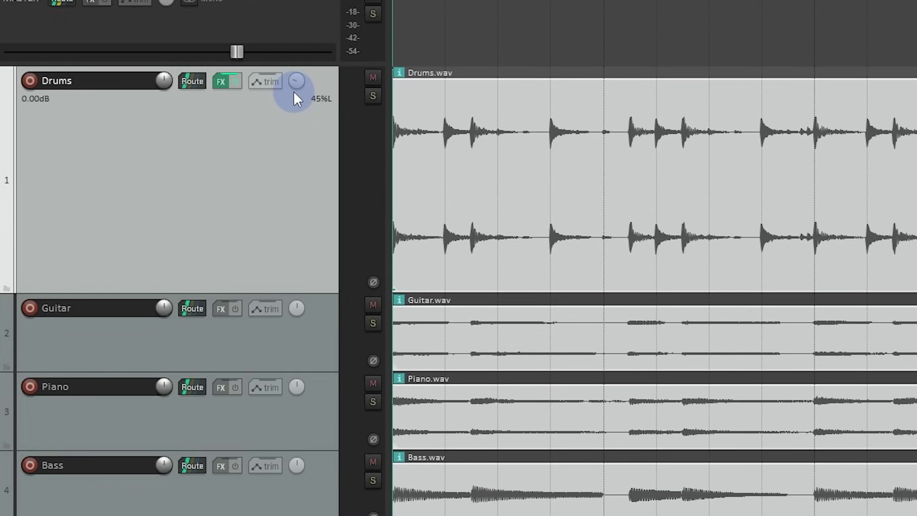
{"action": "double_click", "coordinate": [297, 80]}
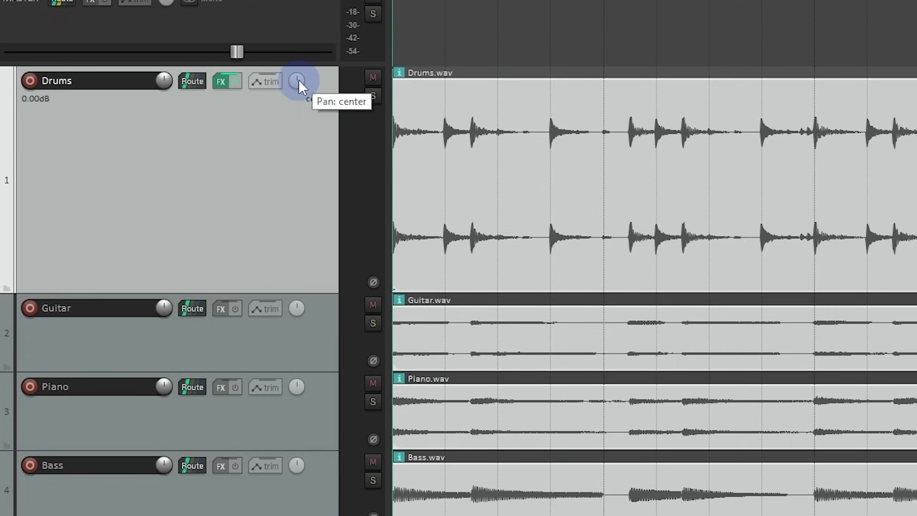
- Mute the Drums track, play the project to hear the other tracks, and unmute it
{"action": "left_click", "coordinate": [373, 76]}
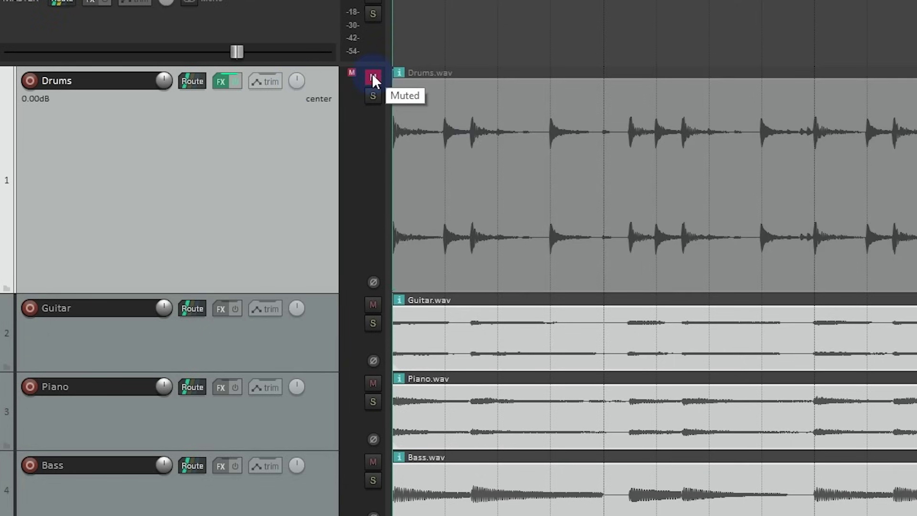
{"action": "left_click", "coordinate": [372, 76]}
{"action": "left_click", "coordinate": [372, 76]}
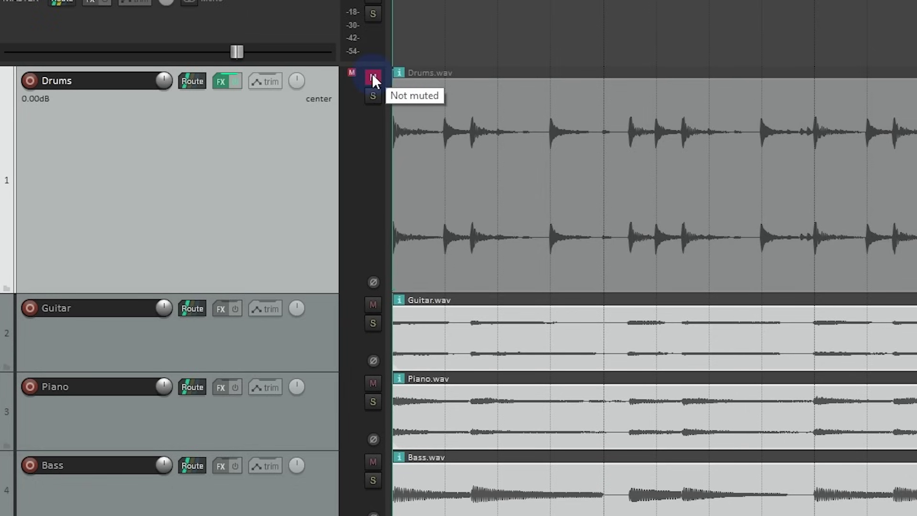
{"action": "key", "text": "space"}
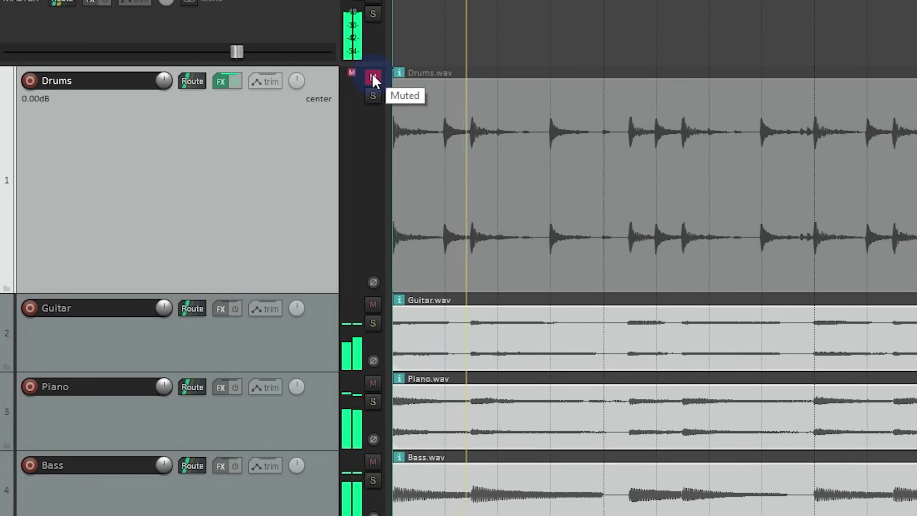
{"action": "key", "text": "space"}
{"action": "left_click", "coordinate": [373, 78]}
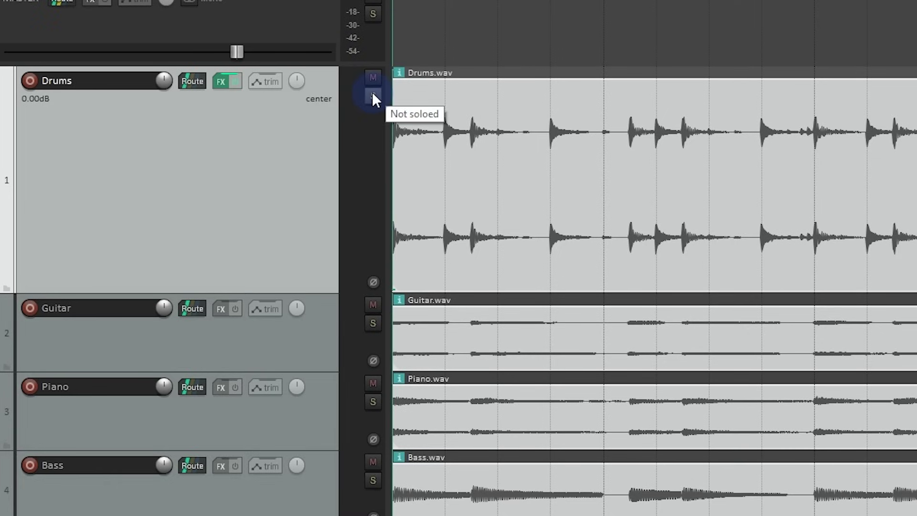
- Solo the Drums track during playback and unsolo it, also toggling its mute on and off
{"action": "left_click", "coordinate": [372, 98]}
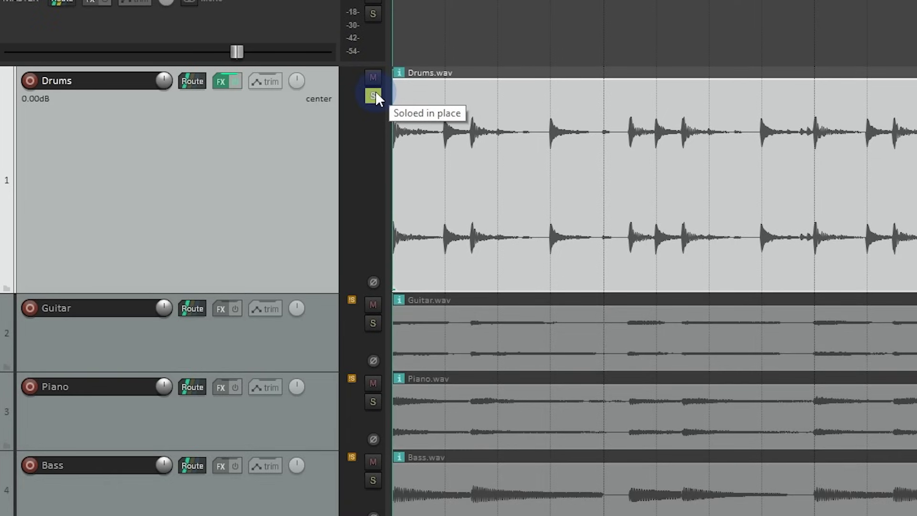
{"action": "key", "text": "space"}
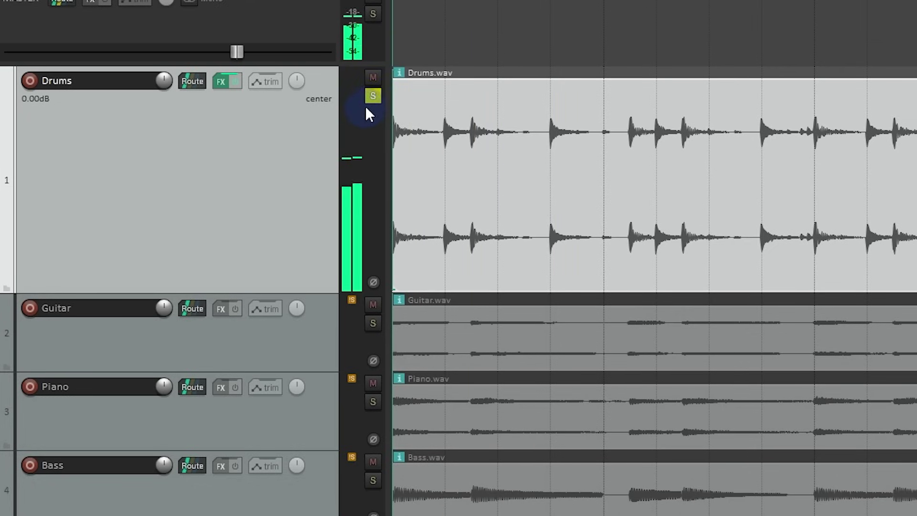
{"action": "left_click", "coordinate": [371, 98]}
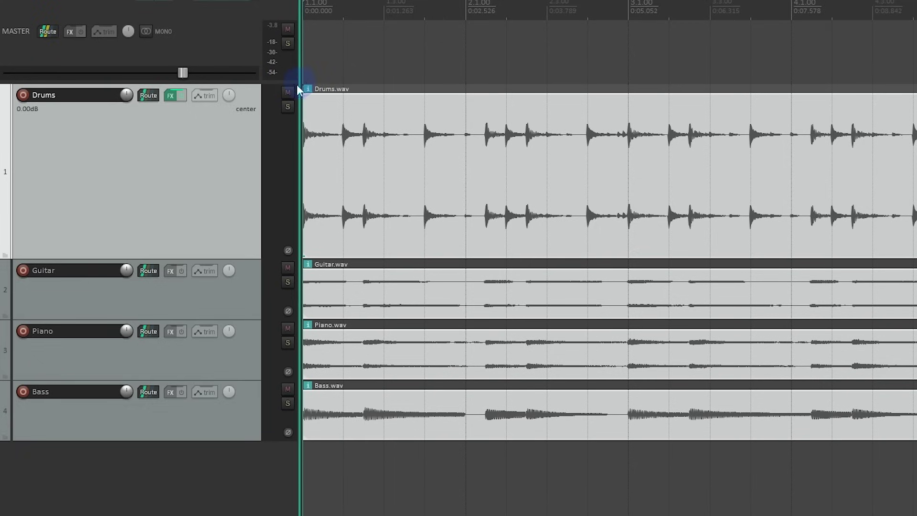
{"action": "left_click", "coordinate": [288, 94]}
{"action": "left_click", "coordinate": [288, 93]}
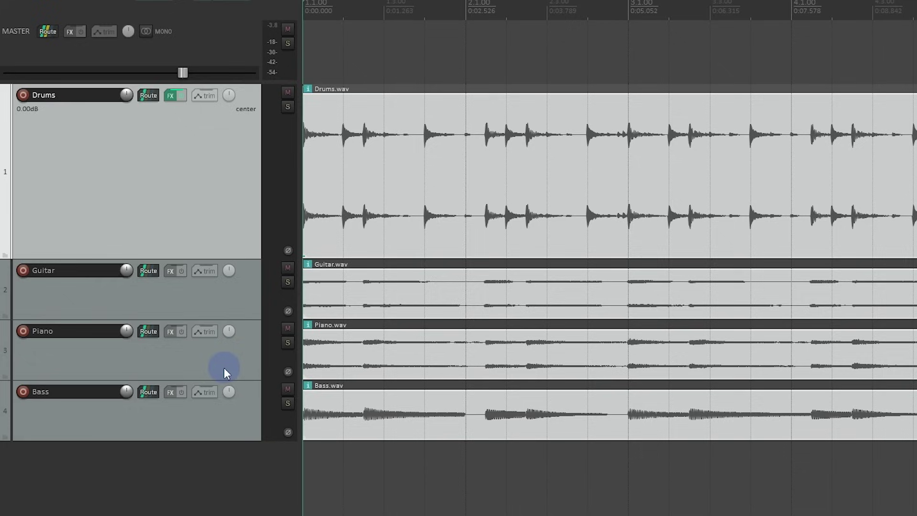
- Select all four tracks, adjust their volume together and reset it to 0.00 dB
{"action": "left_click", "coordinate": [232, 406]}
{"action": "left_click", "coordinate": [222, 209], "text": "shift"}
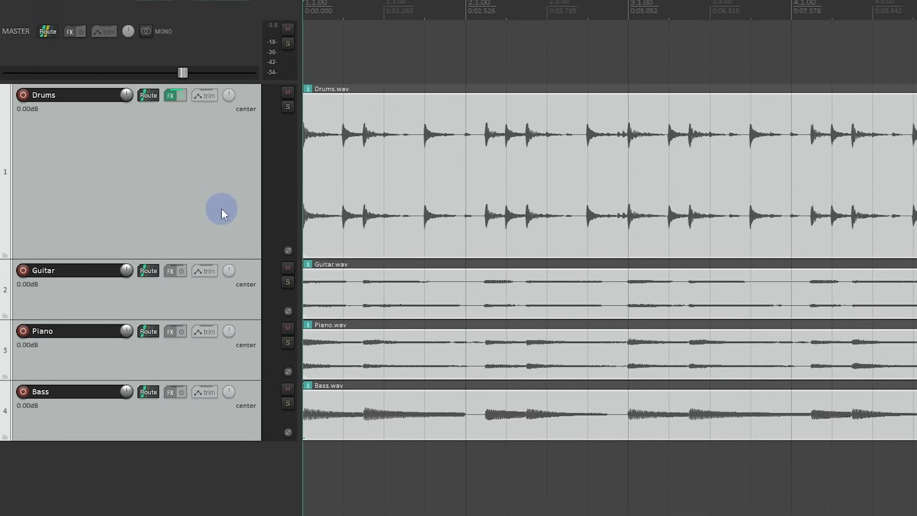
{"action": "left_click_drag", "start_coordinate": [125, 95], "coordinate": [129, 92]}
{"action": "double_click", "coordinate": [128, 93]}
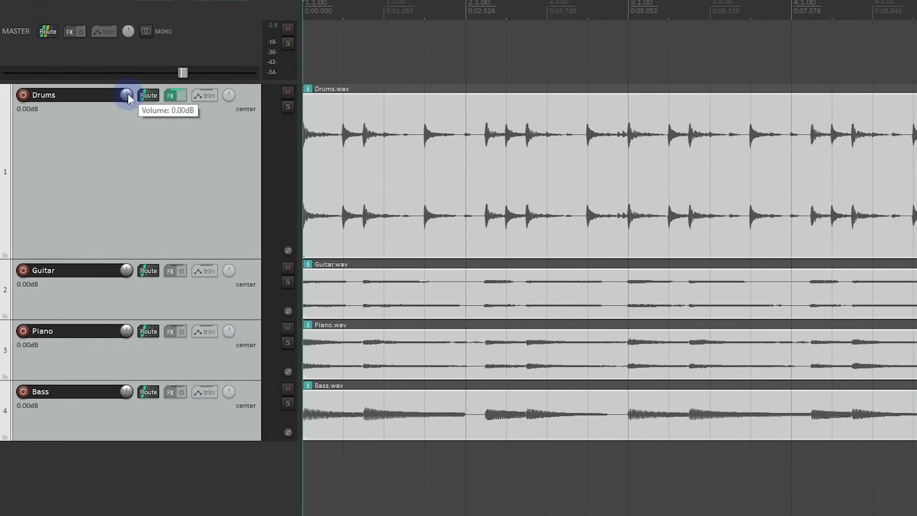
- Toggle mute and solo on and off for all selected tracks together, and reselect only the Drums track
{"action": "left_click", "coordinate": [288, 93]}
{"action": "left_click", "coordinate": [288, 107]}
{"action": "left_click", "coordinate": [288, 107]}
{"action": "left_click", "coordinate": [289, 93]}
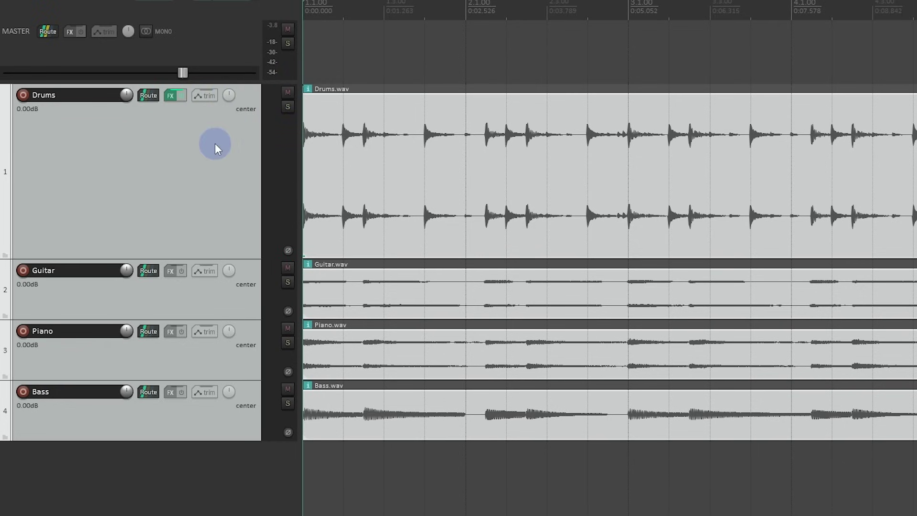
{"action": "left_click", "coordinate": [215, 143]}
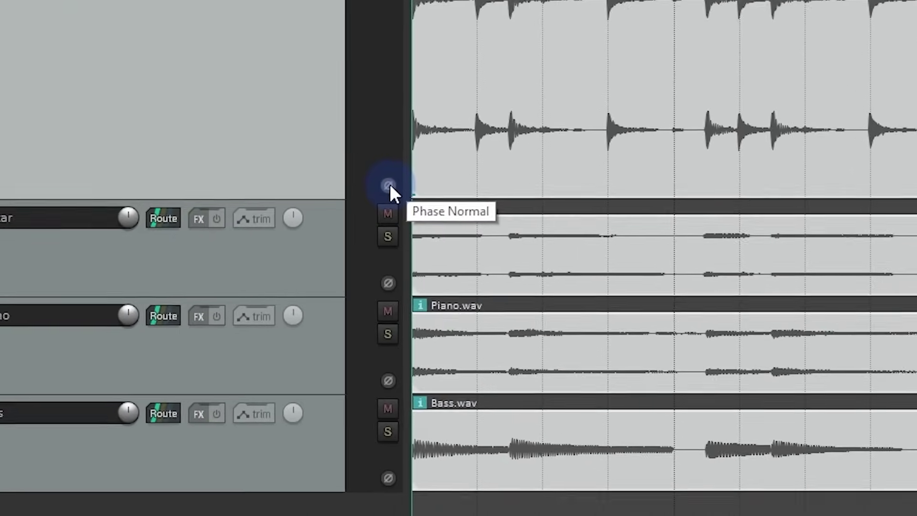
- Invert the phase of the Drums track and return it to normal, twice
{"action": "left_click", "coordinate": [389, 186]}
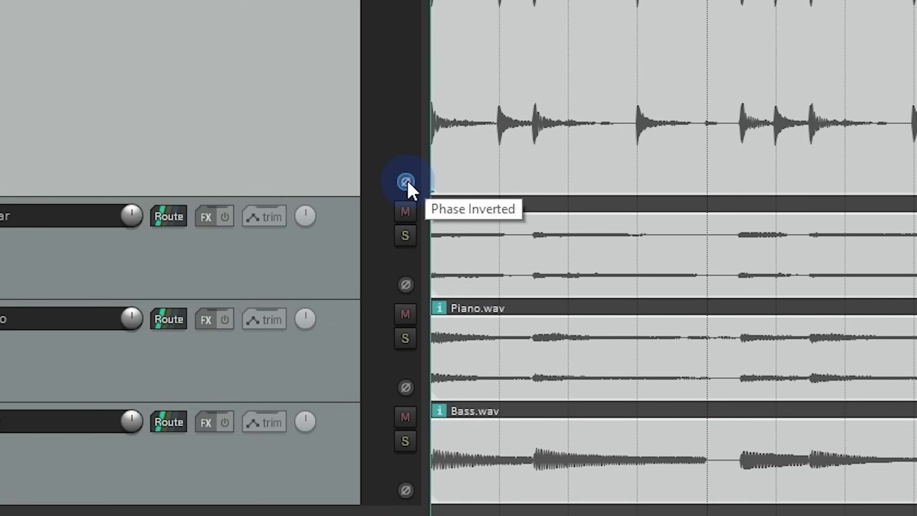
{"action": "left_click", "coordinate": [406, 181]}
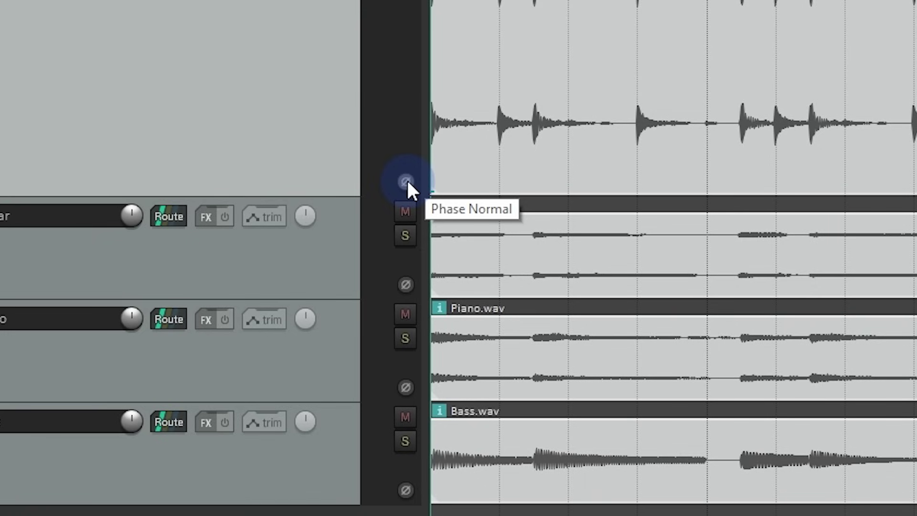
{"action": "left_click", "coordinate": [407, 182]}
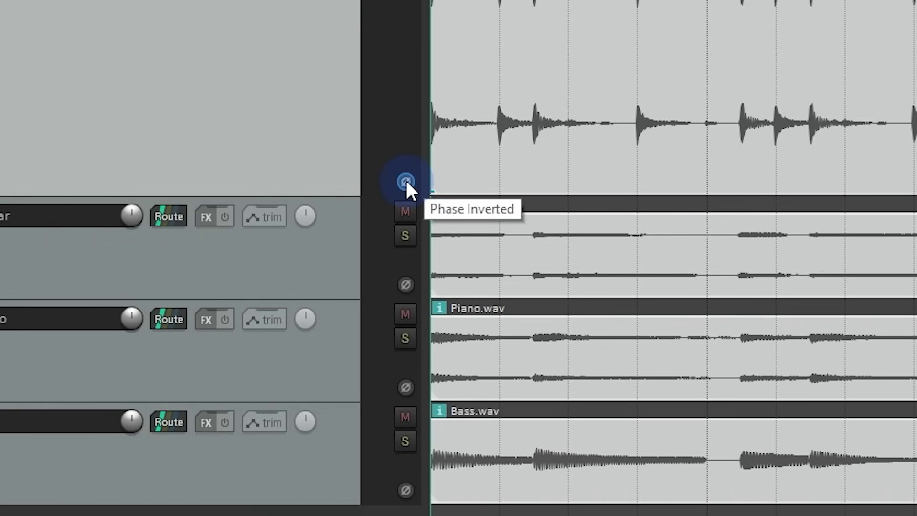
{"action": "left_click", "coordinate": [406, 182]}
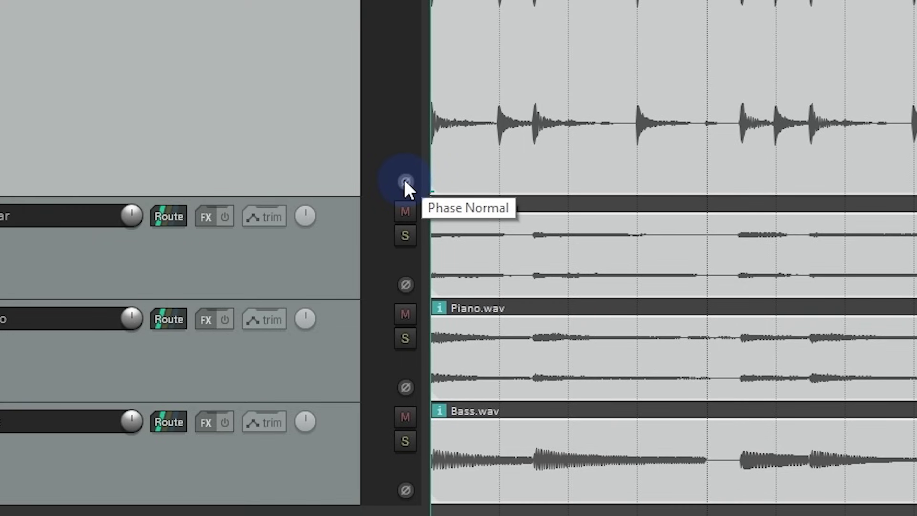
- In the snare drum project, toggle the phase of the Snare Bottom track during playback to compare the sound
{"action": "key", "text": "space"}
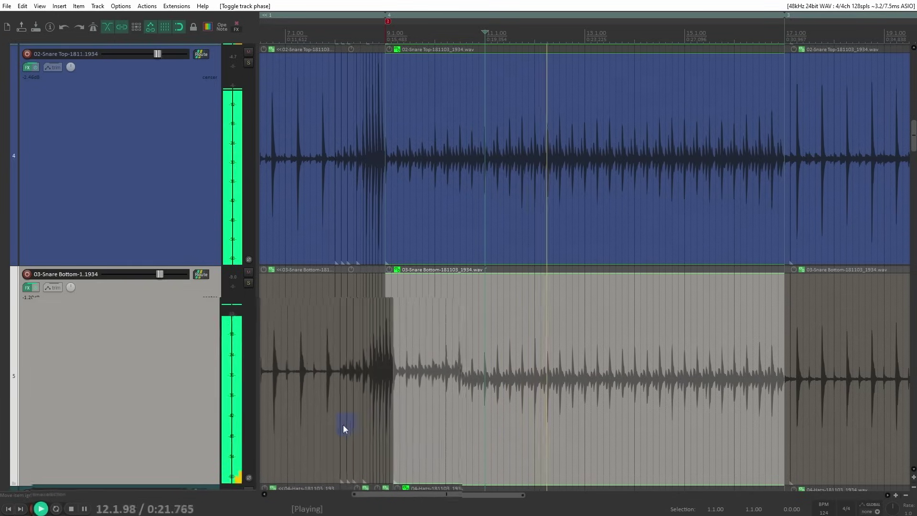
{"action": "left_click", "coordinate": [250, 446]}
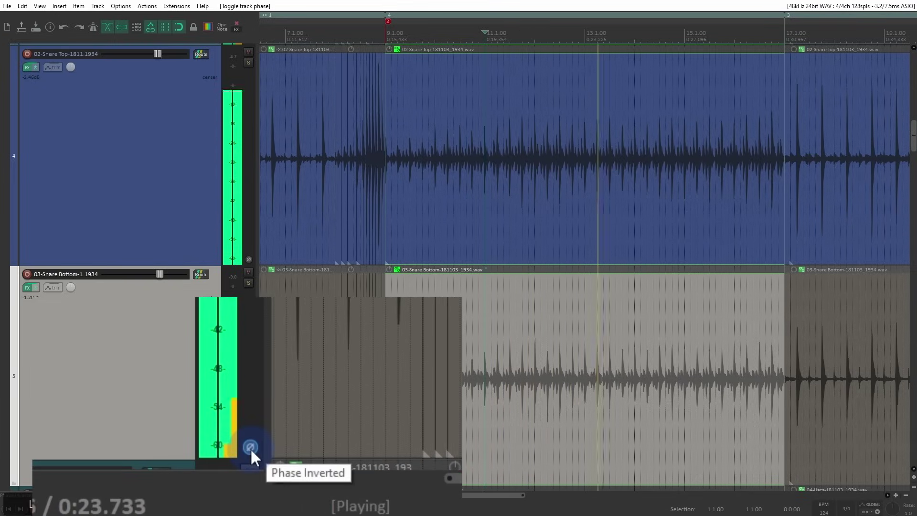
{"action": "left_click", "coordinate": [249, 447]}
{"action": "left_click", "coordinate": [250, 447]}
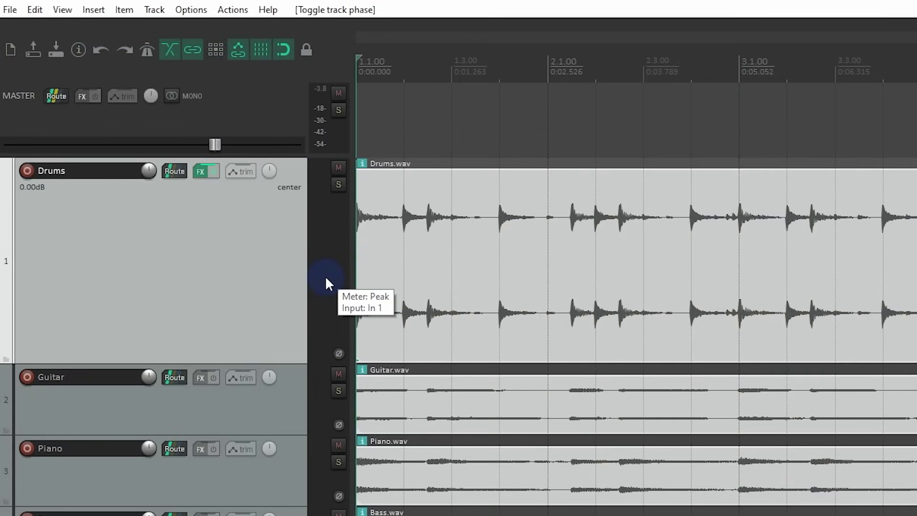
- Play and stop the project to check the track meters, and adjust the Drums volume and reset it to 0.00 dB
{"action": "key", "text": "space"}
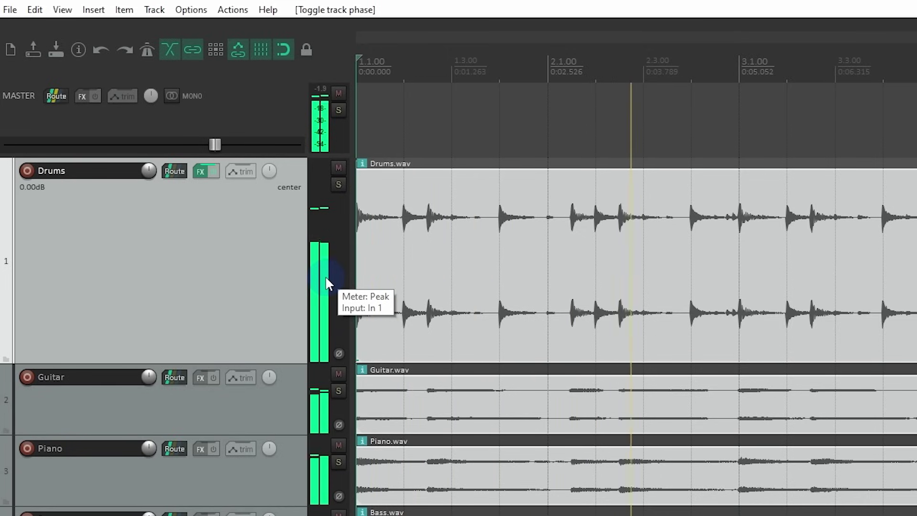
{"action": "key", "text": "space"}
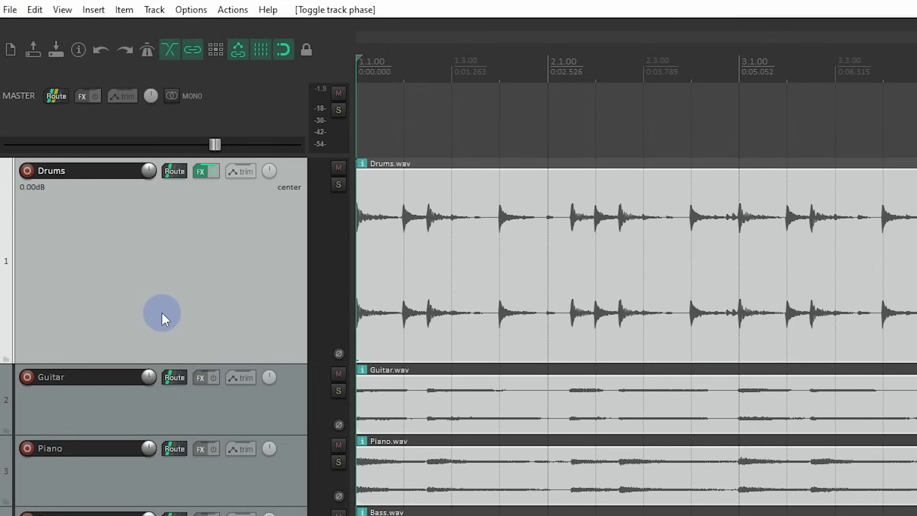
{"action": "left_click_drag", "start_coordinate": [142, 178], "coordinate": [152, 173]}
{"action": "double_click", "coordinate": [152, 172]}
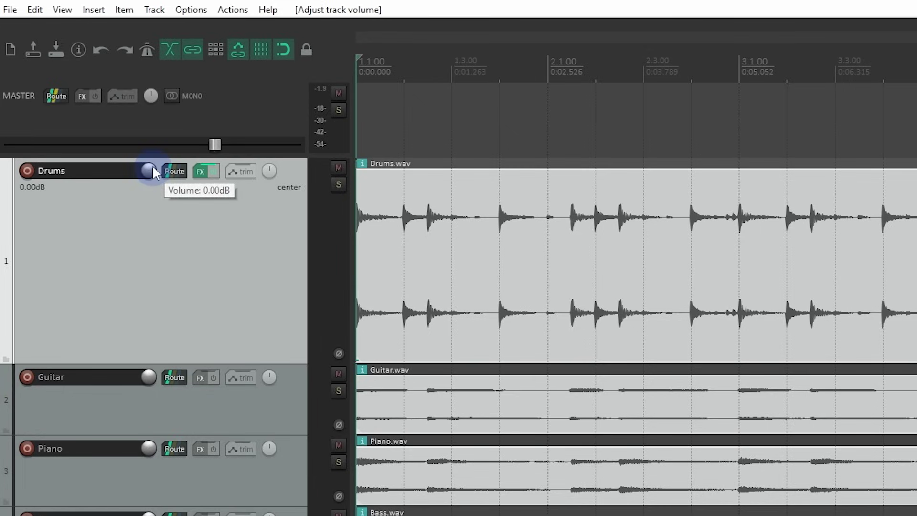
- Open the Default_6.0 theme adjuster on its Track Control Panel settings and move its window clear of the track controls
{"action": "left_click", "coordinate": [190, 10]}
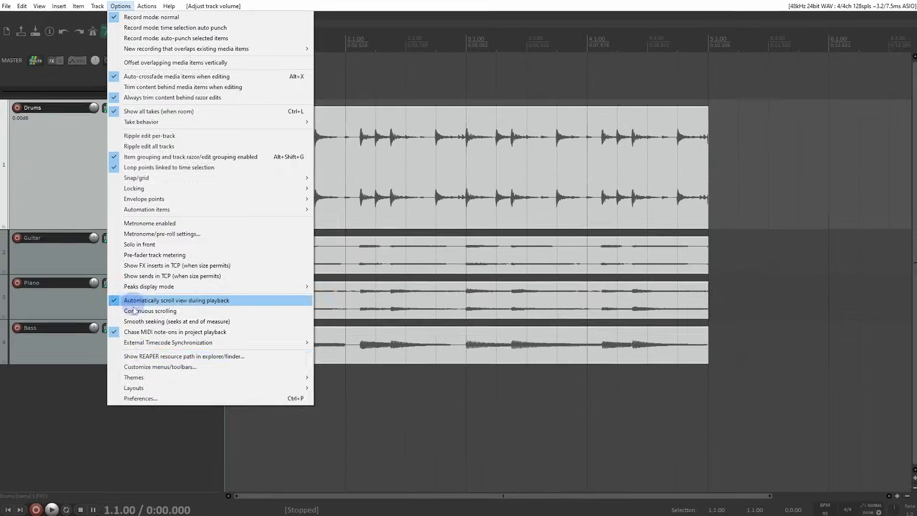
{"action": "left_click_drag", "start_coordinate": [165, 414], "coordinate": [383, 416]}
{"action": "left_click_drag", "start_coordinate": [347, 380], "coordinate": [368, 378]}
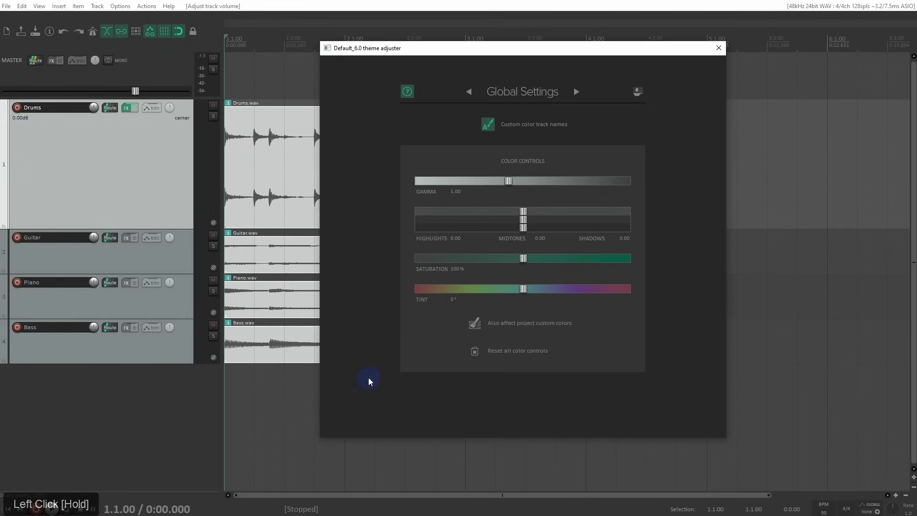
{"action": "left_click", "coordinate": [575, 92]}
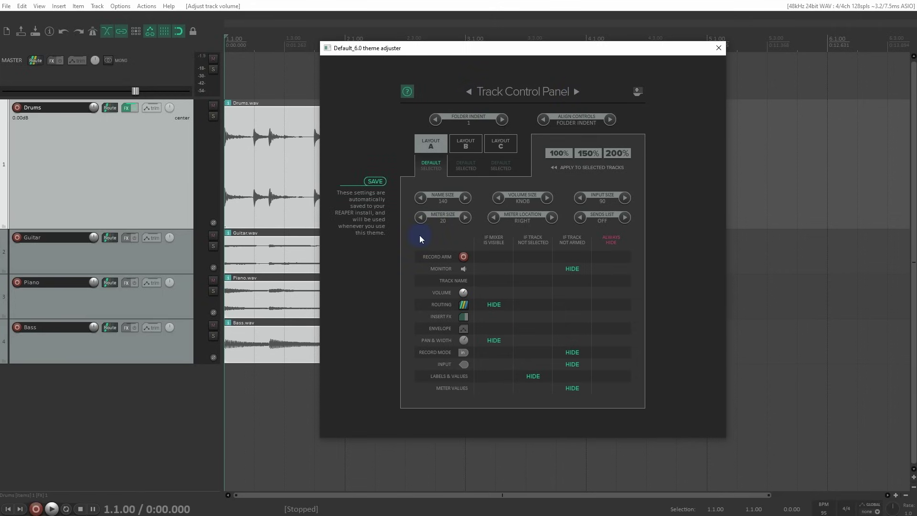
{"action": "left_click_drag", "start_coordinate": [515, 49], "coordinate": [487, 32]}
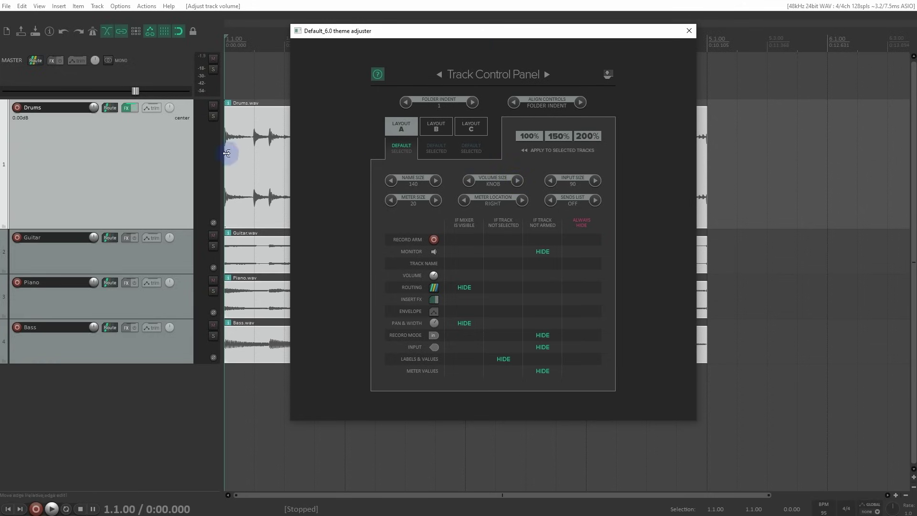
- Try layout A volume sizes of 40, 100 and 160, and return the volume size to Knob
{"action": "left_click", "coordinate": [518, 182]}
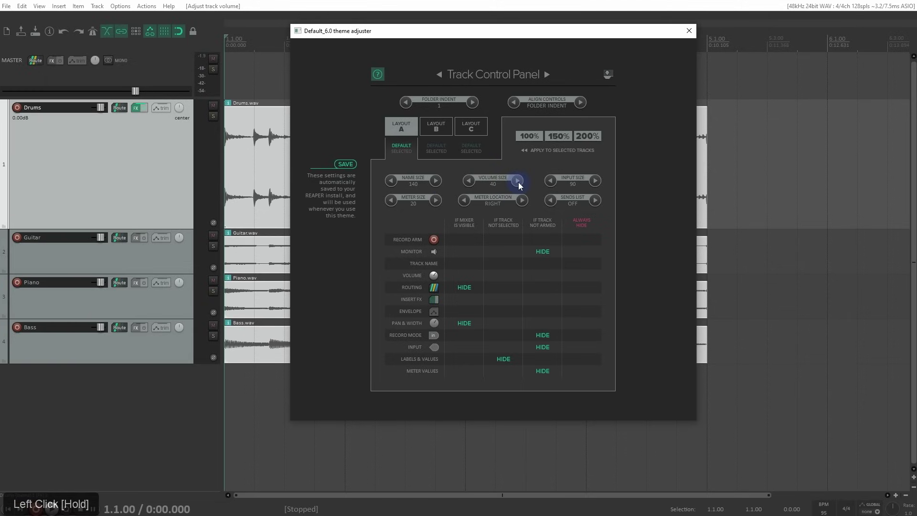
{"action": "left_click", "coordinate": [518, 182]}
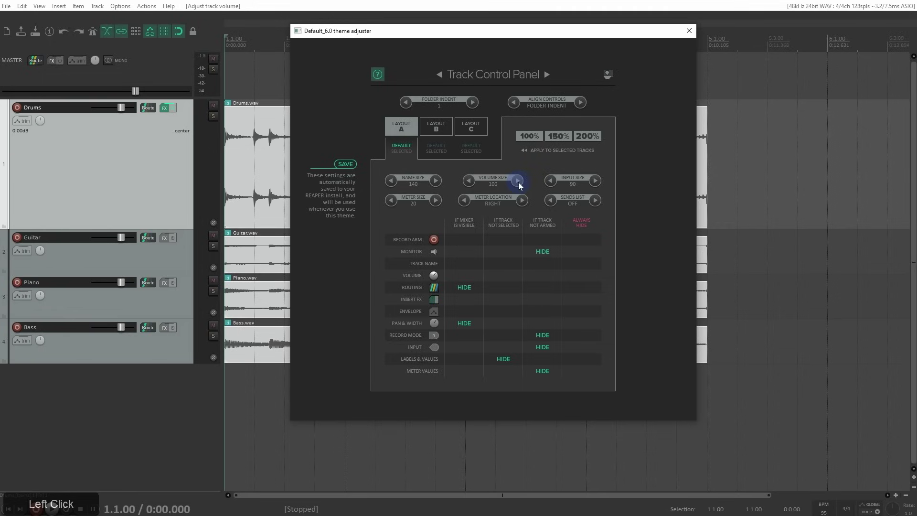
{"action": "double_click", "coordinate": [517, 182]}
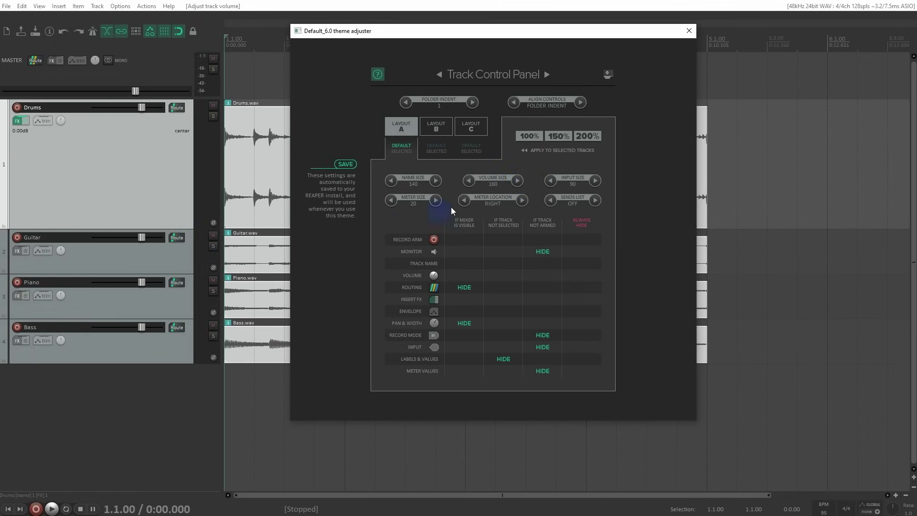
{"action": "triple_click", "coordinate": [470, 181]}
{"action": "left_click", "coordinate": [470, 181]}
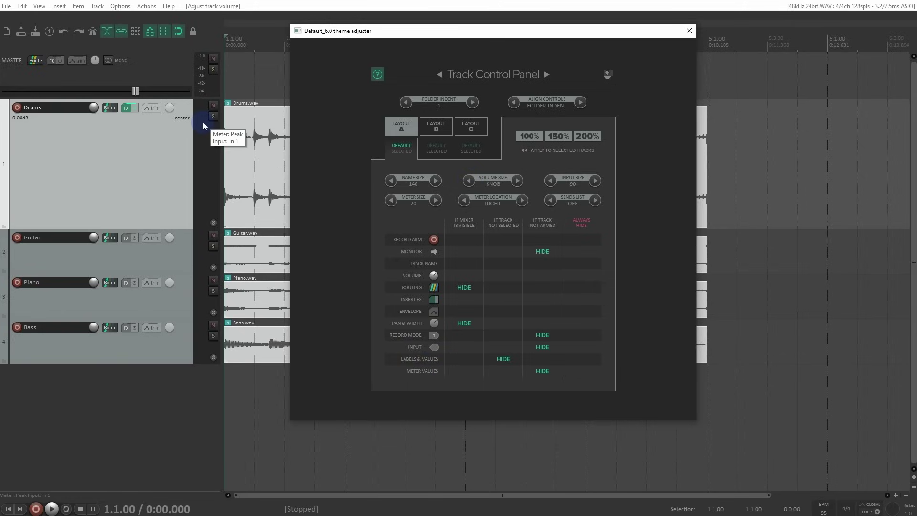
- Arm and disarm the Drums track, and set layout A's meter values to stay shown on tracks that are not armed
{"action": "left_click", "coordinate": [17, 108]}
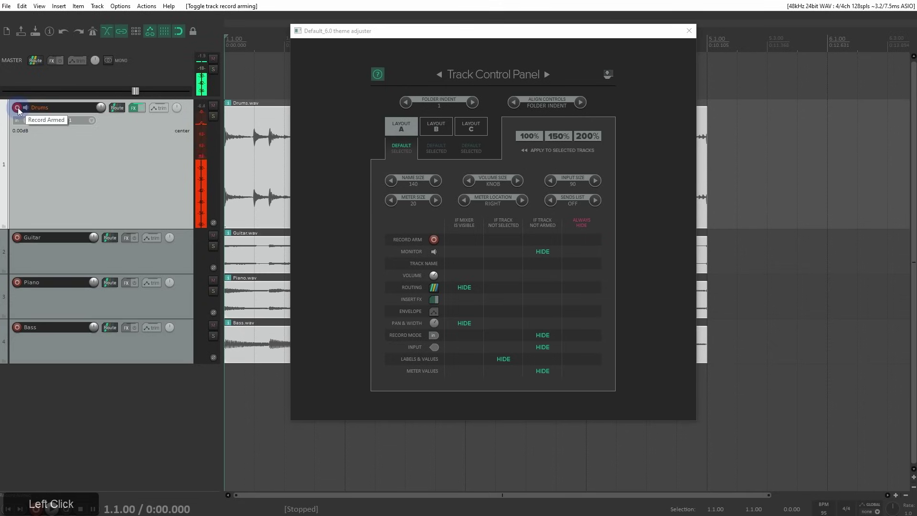
{"action": "left_click", "coordinate": [17, 109]}
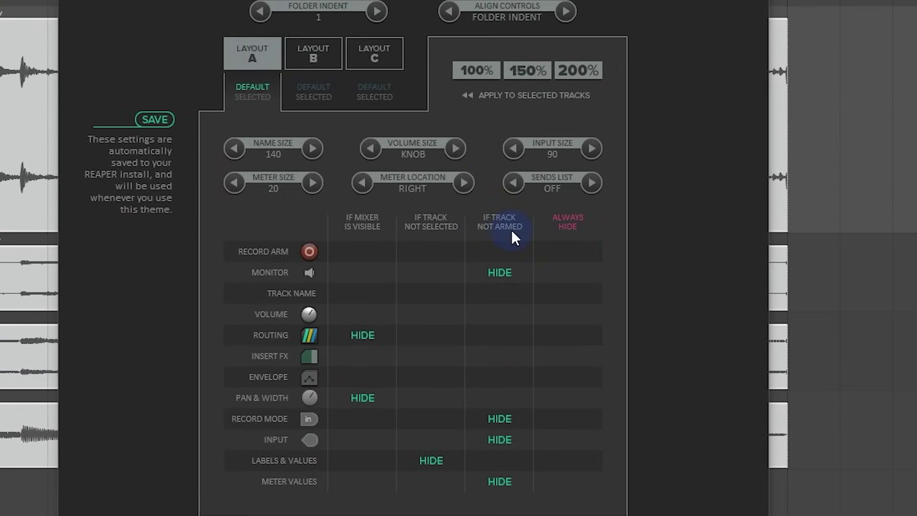
{"action": "left_click", "coordinate": [501, 482]}
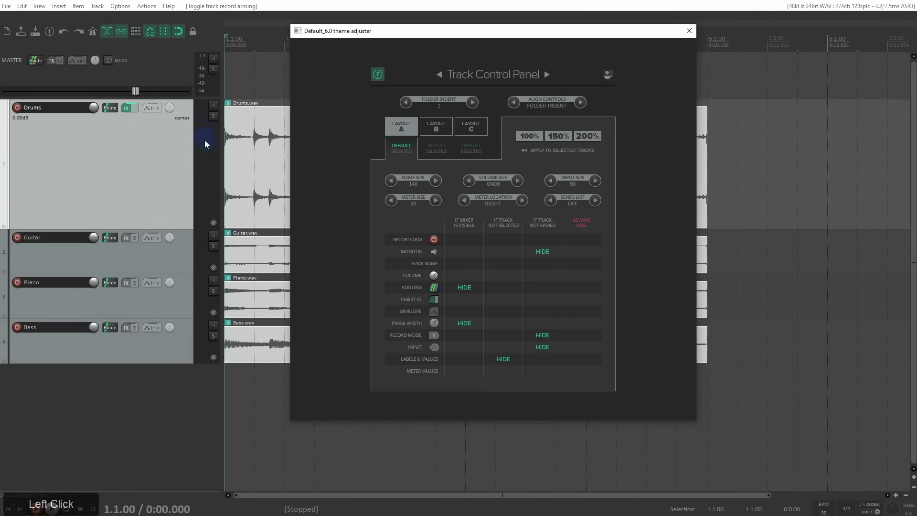
{"action": "key", "text": "space"}
{"action": "left_click", "coordinate": [224, 147]}
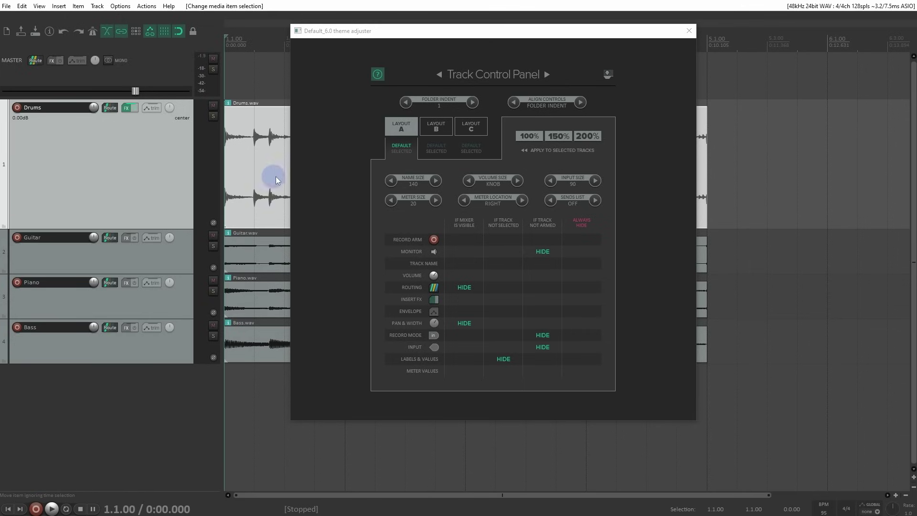
- Try a meter size of 40 and the left meter location in layout A, and return them to 20 and Right
{"action": "left_click", "coordinate": [433, 201]}
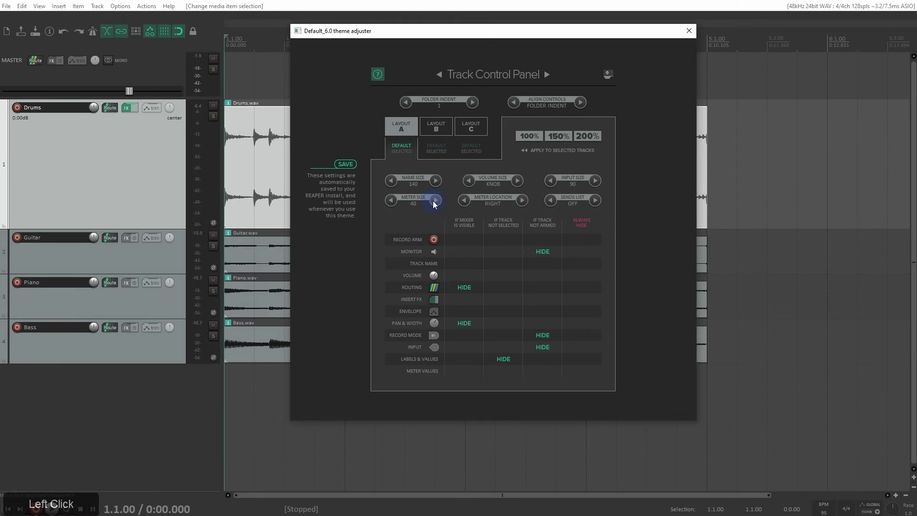
{"action": "left_click", "coordinate": [391, 201]}
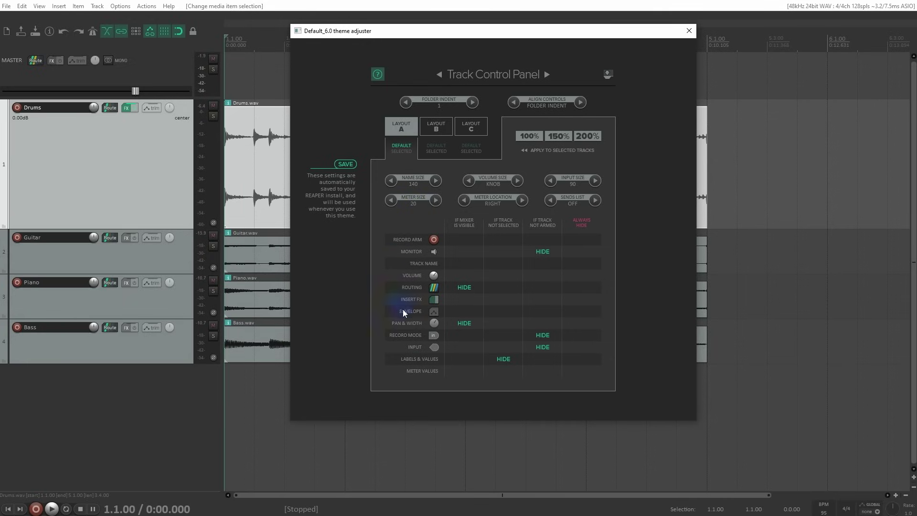
{"action": "left_click", "coordinate": [435, 200]}
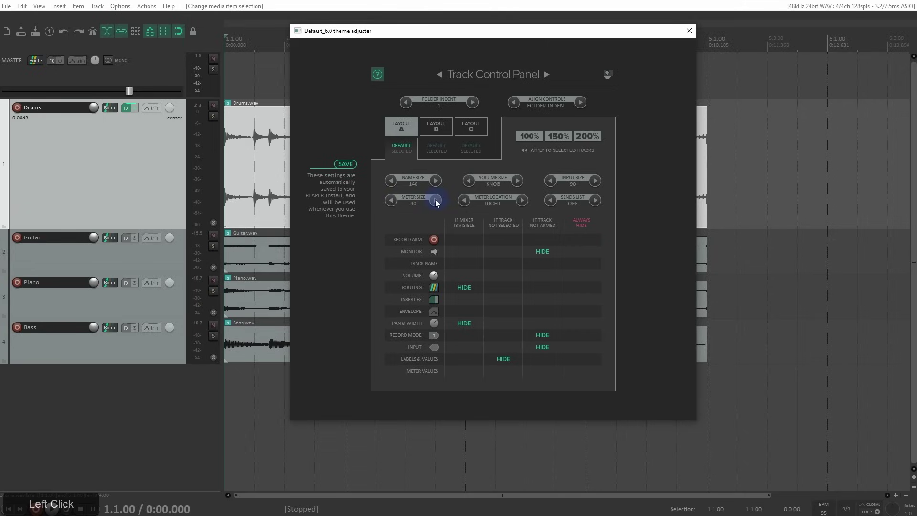
{"action": "left_click", "coordinate": [391, 200]}
{"action": "left_click", "coordinate": [463, 200]}
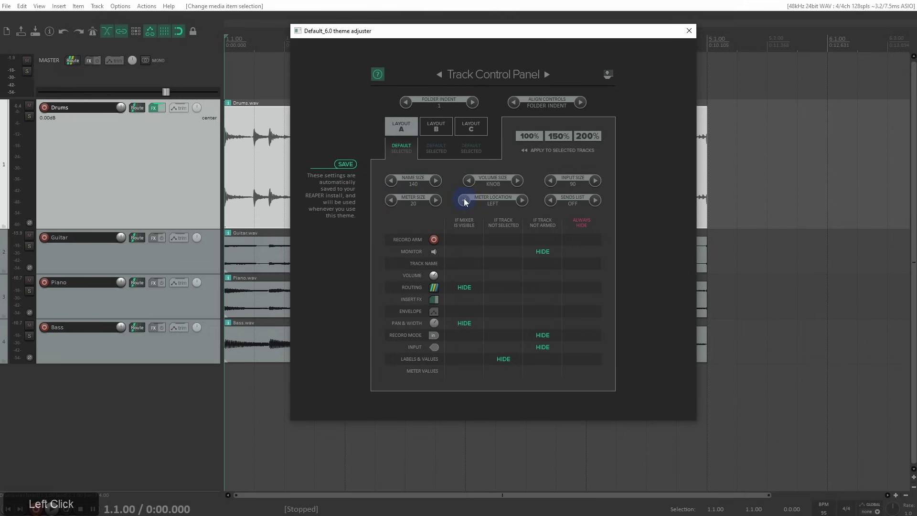
{"action": "left_click", "coordinate": [522, 201]}
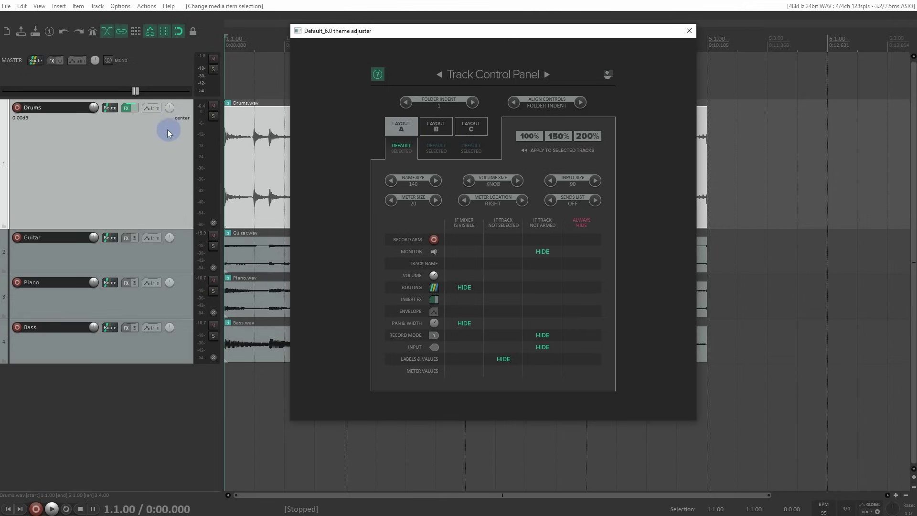
- Look through the Track Panel layout choices for the Drums track, and shrink all tracks to their minimum height
{"action": "right_click", "coordinate": [142, 139]}
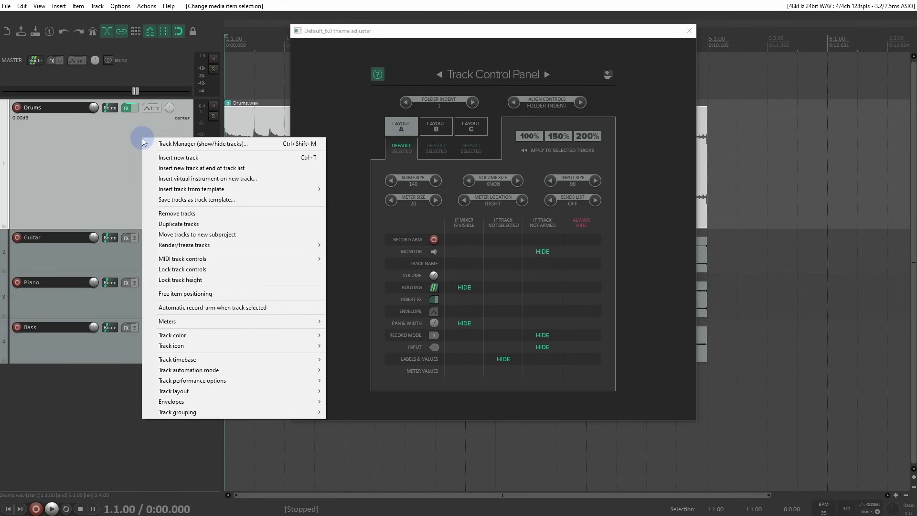
{"action": "mouse_move", "coordinate": [195, 339]}
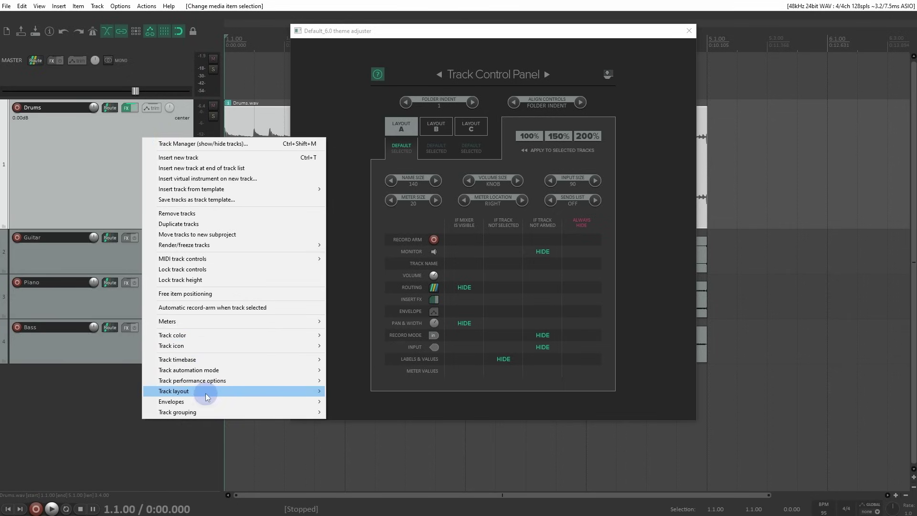
{"action": "mouse_move", "coordinate": [210, 391]}
{"action": "mouse_move", "coordinate": [374, 412]}
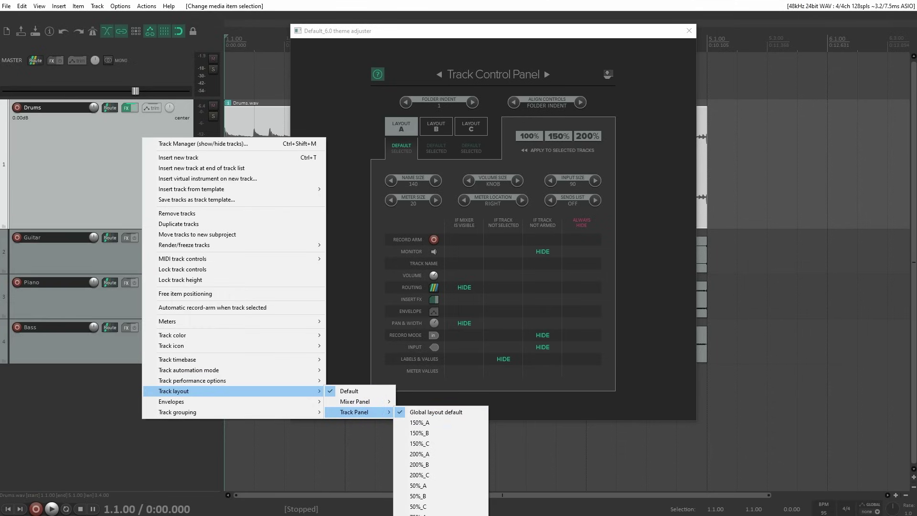
{"action": "left_click", "coordinate": [115, 172], "text": "ctrl"}
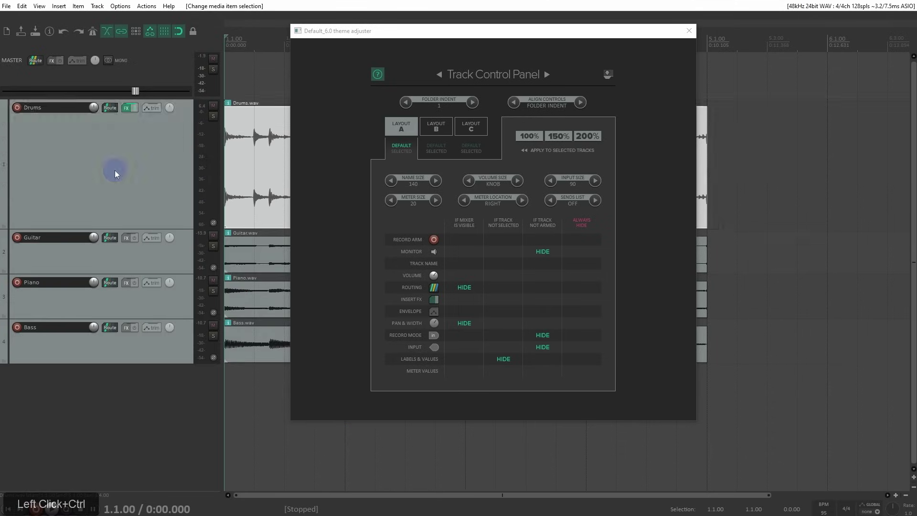
{"action": "scroll", "coordinate": [116, 170], "scroll_direction": "down", "scroll_amount": 2, "text": "ctrl"}
{"action": "scroll", "coordinate": [116, 170], "scroll_direction": "down", "scroll_amount": 3, "text": "ctrl"}
- Assign Track Panel layout B to the Drums track
{"action": "right_click", "coordinate": [188, 87]}
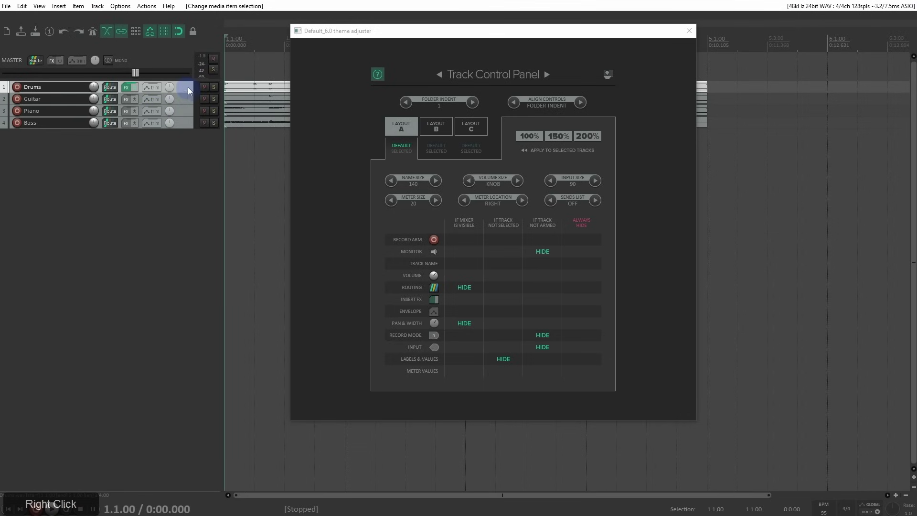
{"action": "mouse_move", "coordinate": [286, 341]}
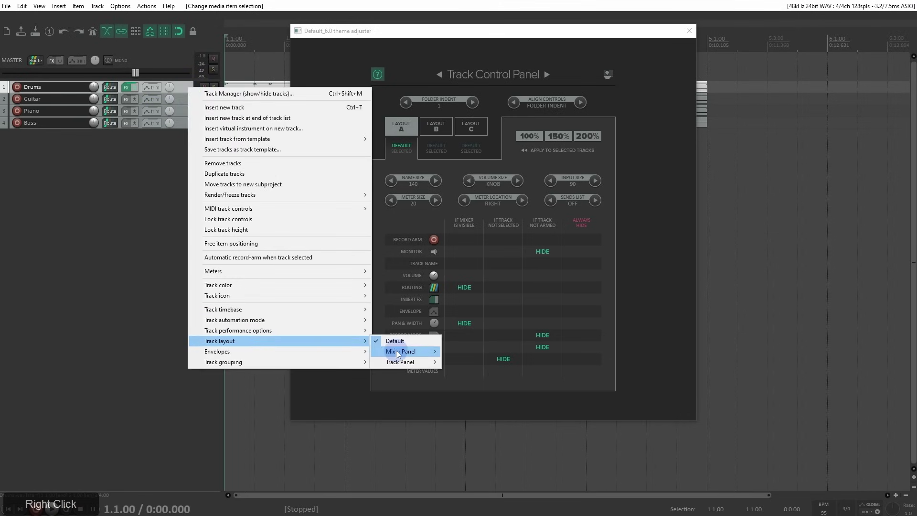
{"action": "left_click", "coordinate": [404, 362]}
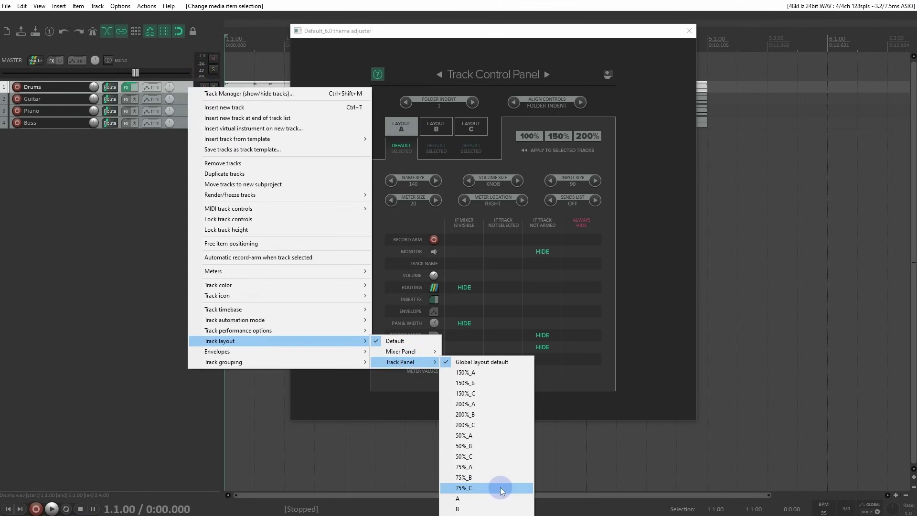
{"action": "left_click", "coordinate": [500, 510]}
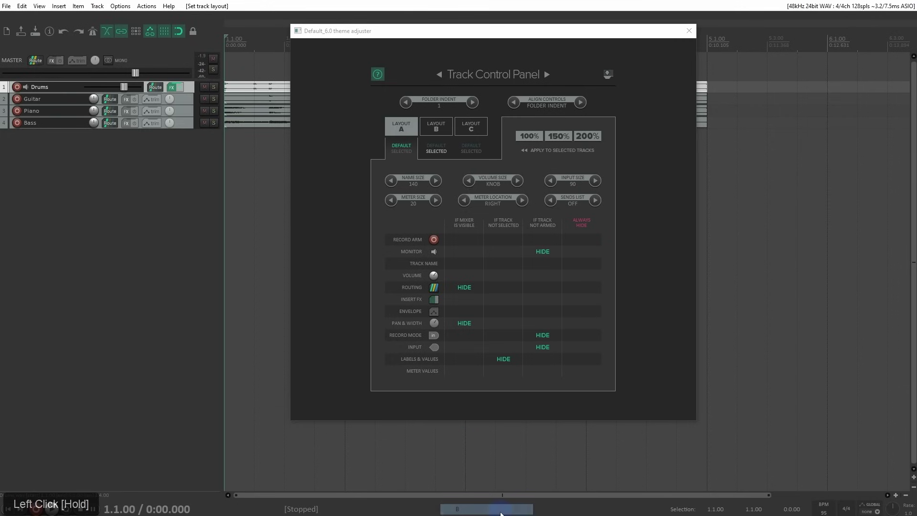
- Select all four tracks from Bass to Drums and apply Track Panel layout B to them
{"action": "left_click", "coordinate": [192, 123]}
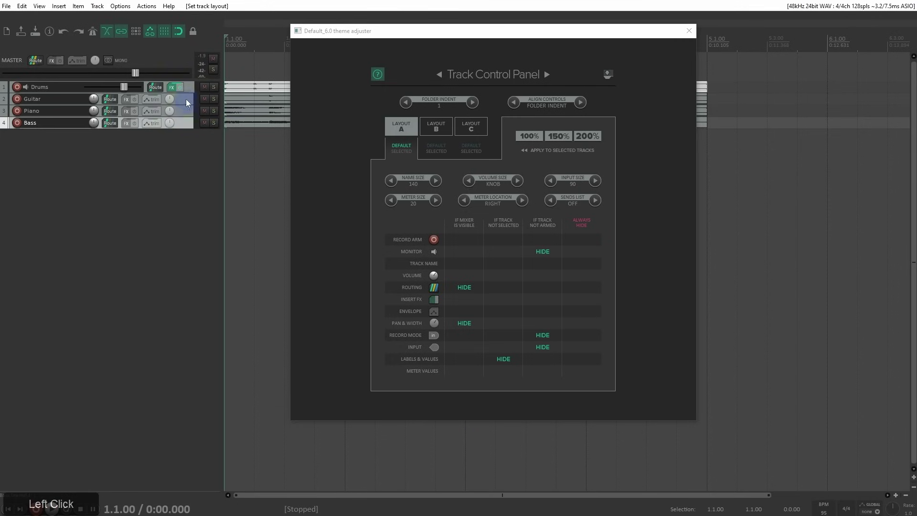
{"action": "left_click", "coordinate": [189, 87], "text": "shift"}
{"action": "right_click", "coordinate": [188, 86]}
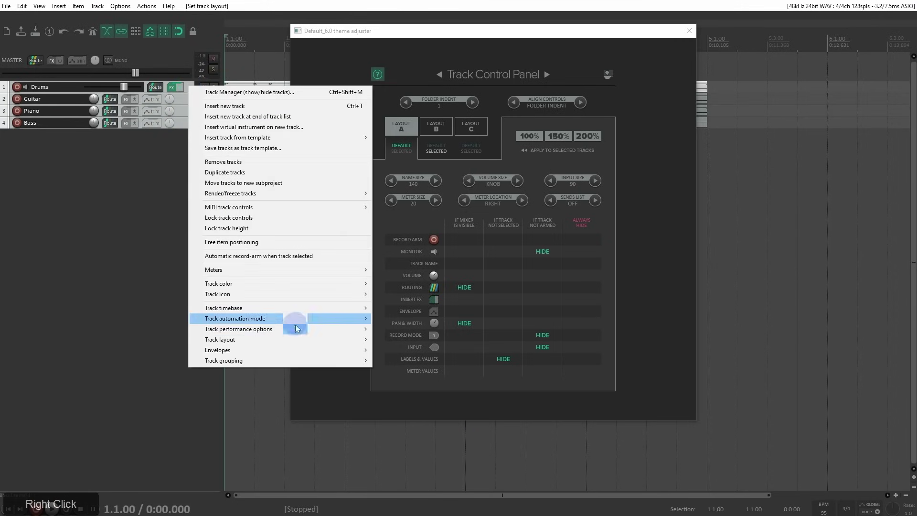
{"action": "mouse_move", "coordinate": [296, 338]}
{"action": "left_click", "coordinate": [422, 342]}
{"action": "mouse_move", "coordinate": [411, 360]}
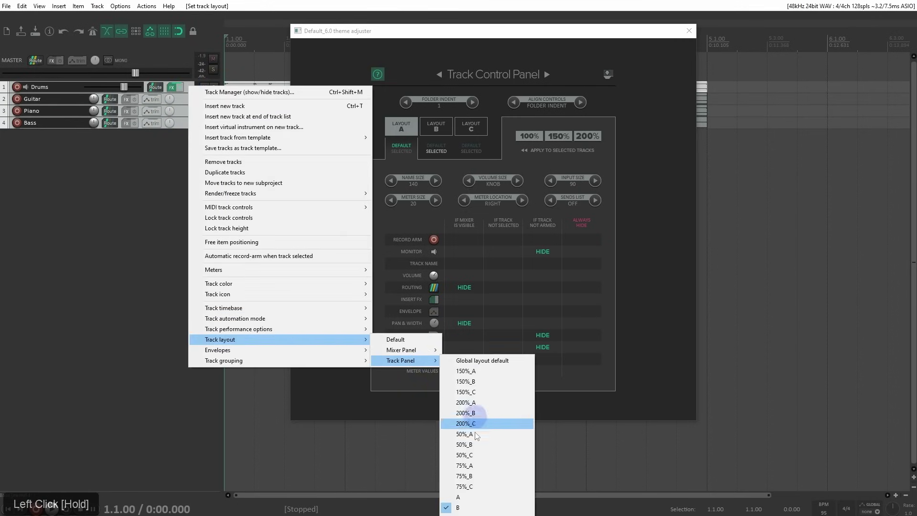
{"action": "left_click", "coordinate": [476, 509]}
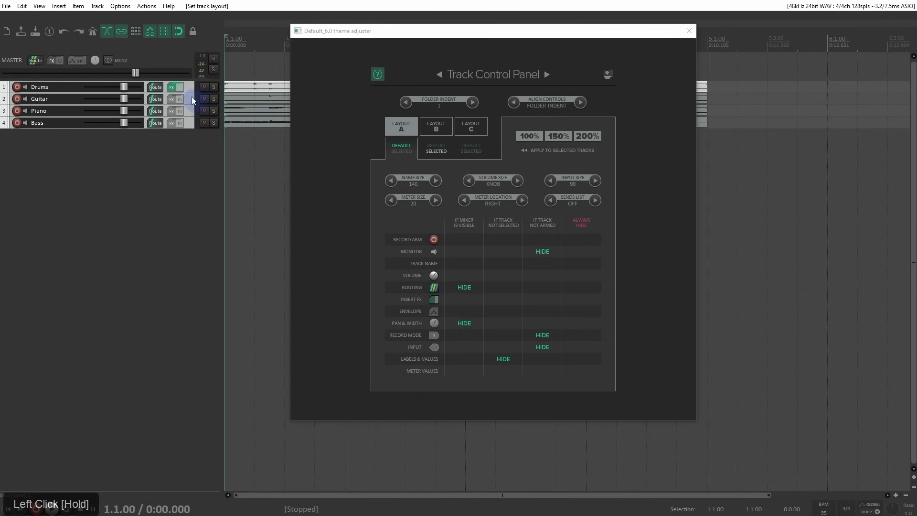
- Make the Drums track taller and apply Track Panel layout C to the four selected tracks
{"action": "left_click_drag", "start_coordinate": [191, 92], "coordinate": [190, 122]}
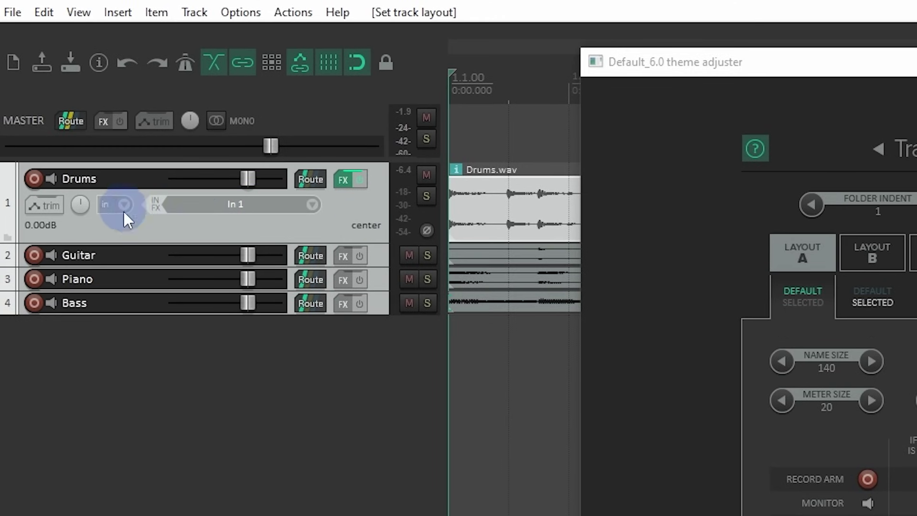
{"action": "right_click", "coordinate": [373, 199]}
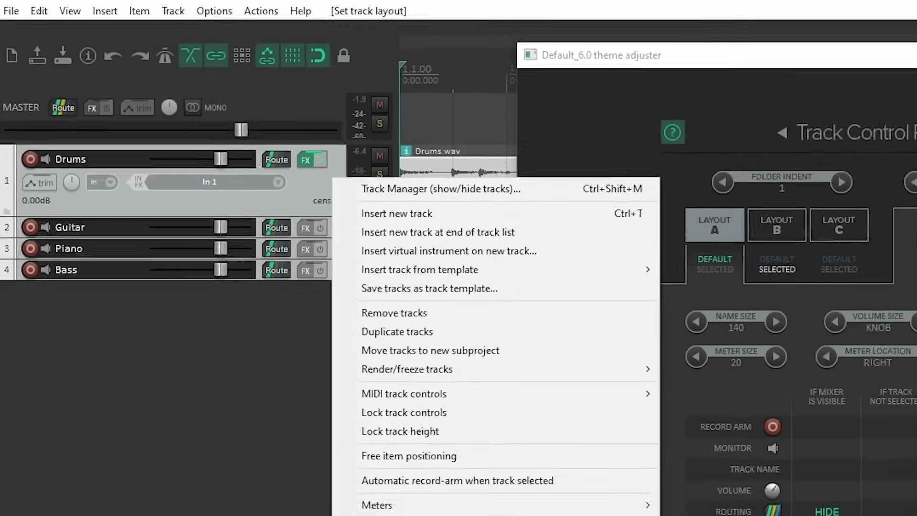
{"action": "mouse_move", "coordinate": [436, 515]}
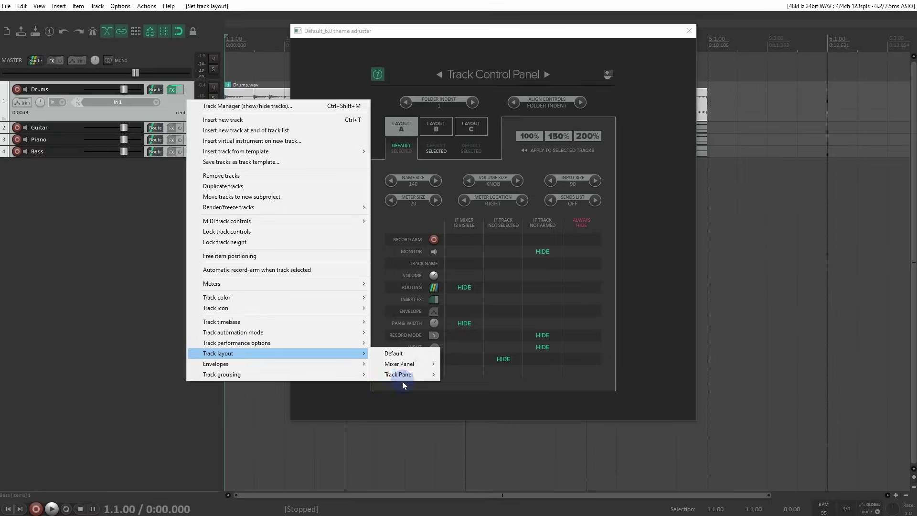
{"action": "left_click", "coordinate": [811, 515]}
{"action": "left_click", "coordinate": [457, 515]}
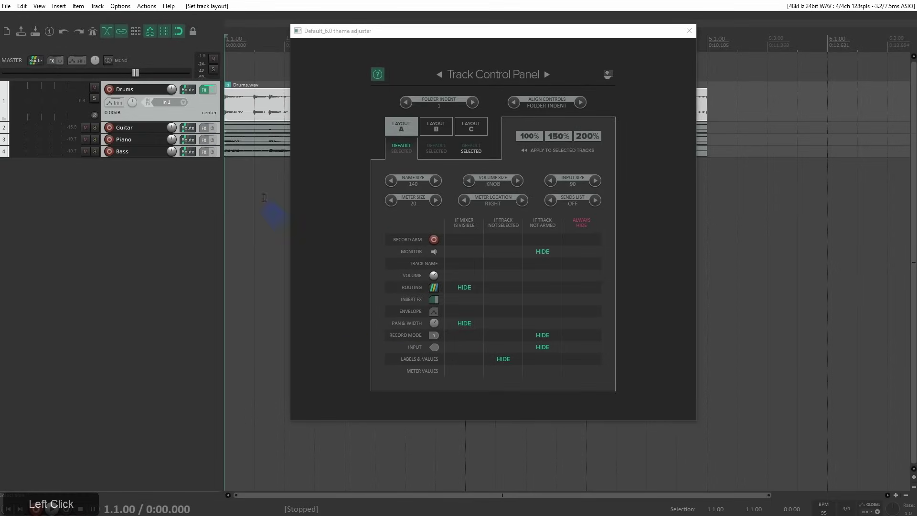
- Return the four selected tracks to Track Panel layout A and close the theme adjuster
{"action": "right_click", "coordinate": [214, 102]}
{"action": "left_click_drag", "start_coordinate": [306, 355], "coordinate": [510, 513]}
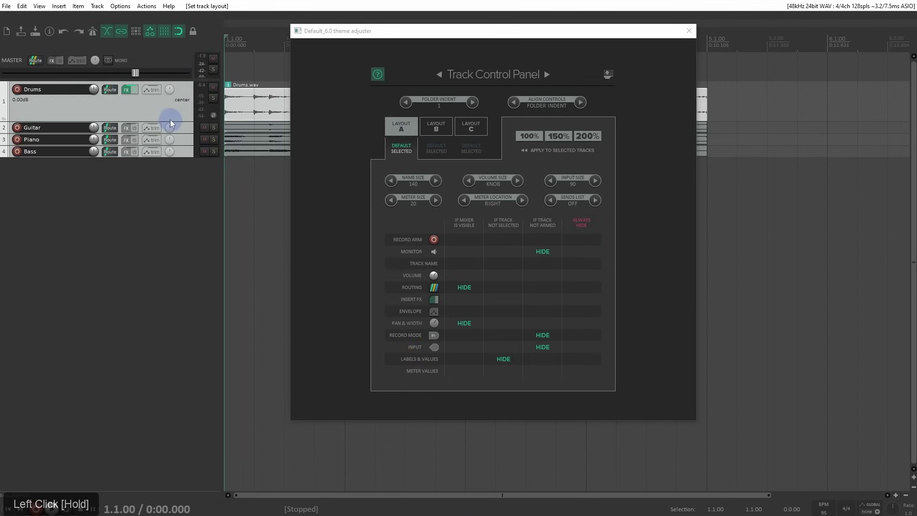
{"action": "left_click", "coordinate": [688, 32]}
- Assign random track colors to the four selected tracks from Drums to Bass and deselect them
{"action": "scroll", "coordinate": [158, 225], "scroll_direction": "up", "scroll_amount": 5}
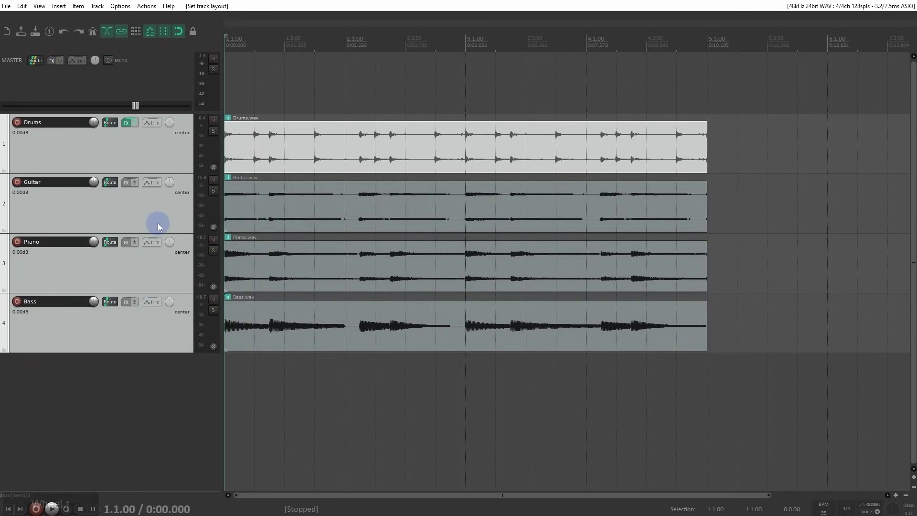
{"action": "right_click", "coordinate": [157, 151]}
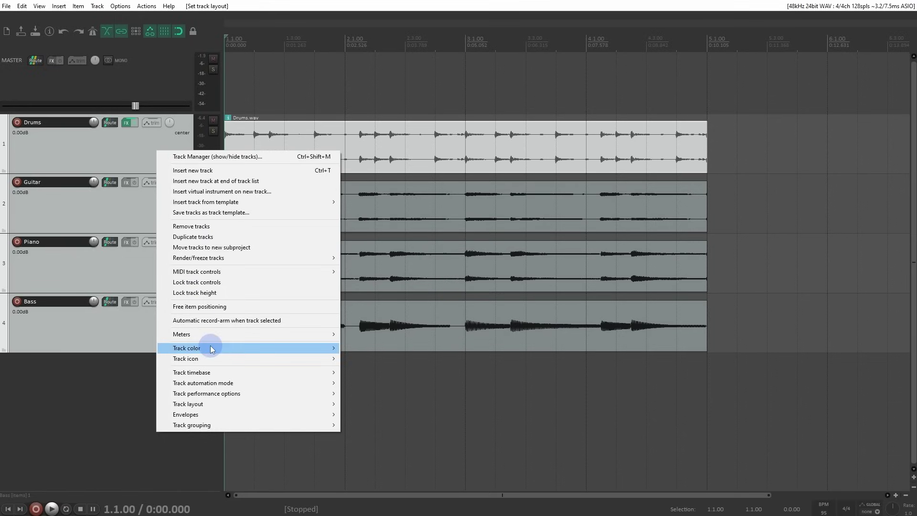
{"action": "mouse_move", "coordinate": [212, 349]}
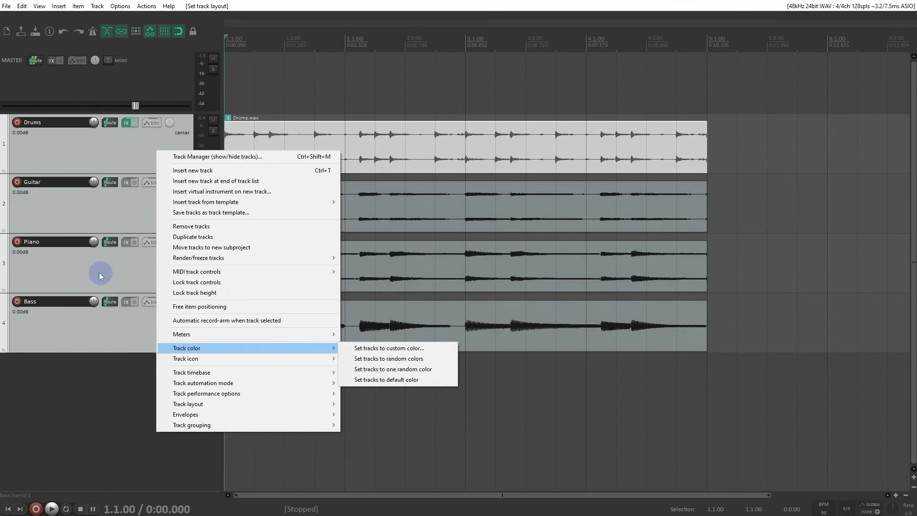
{"action": "left_click", "coordinate": [392, 358]}
{"action": "left_click", "coordinate": [135, 390]}
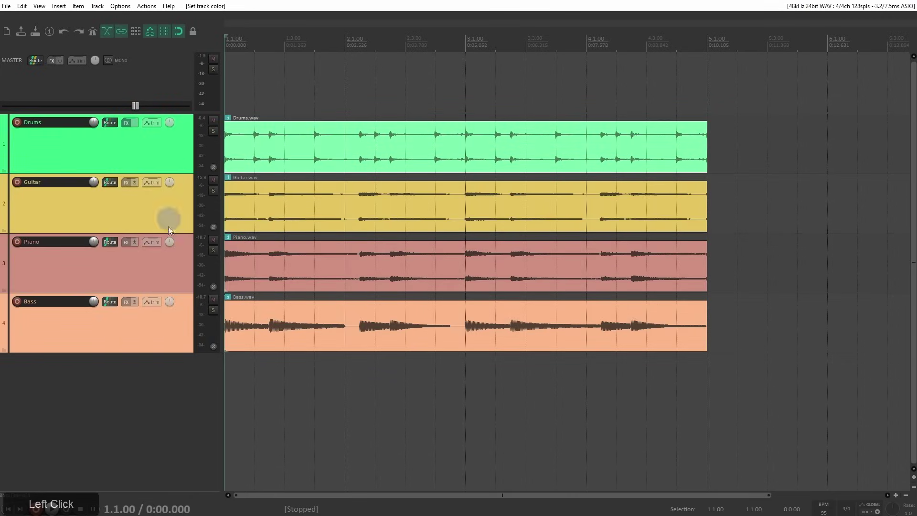
{"action": "left_click", "coordinate": [171, 328]}
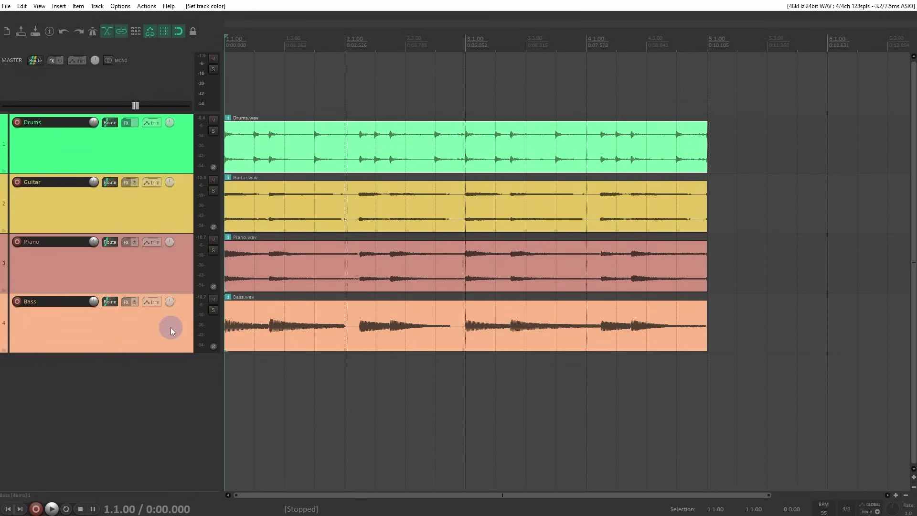
{"action": "right_click", "coordinate": [157, 133]}
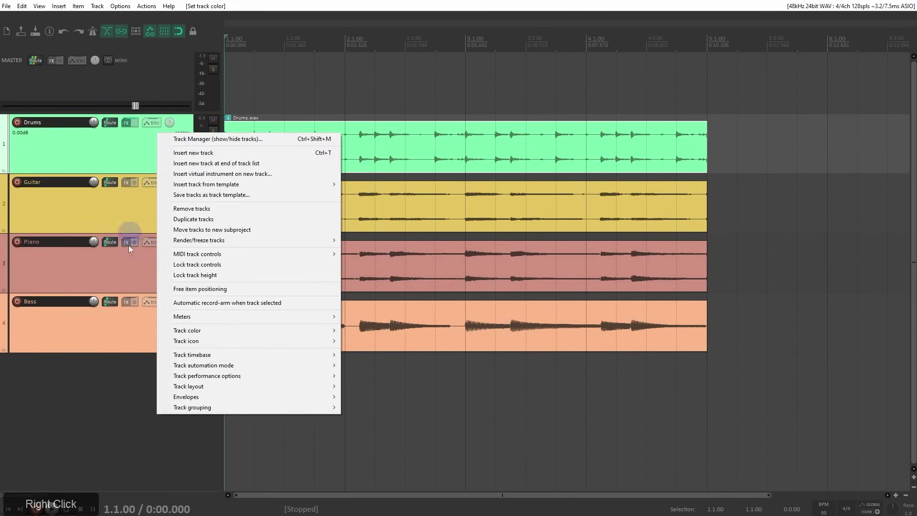
{"action": "left_click", "coordinate": [124, 321]}
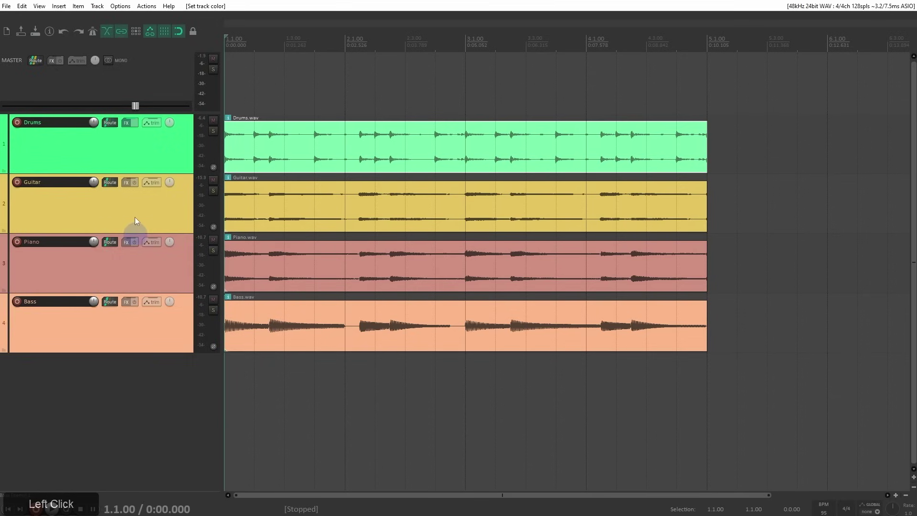
- Open the theme adjuster and go to its Custom Colors page
{"action": "left_click", "coordinate": [120, 14]}
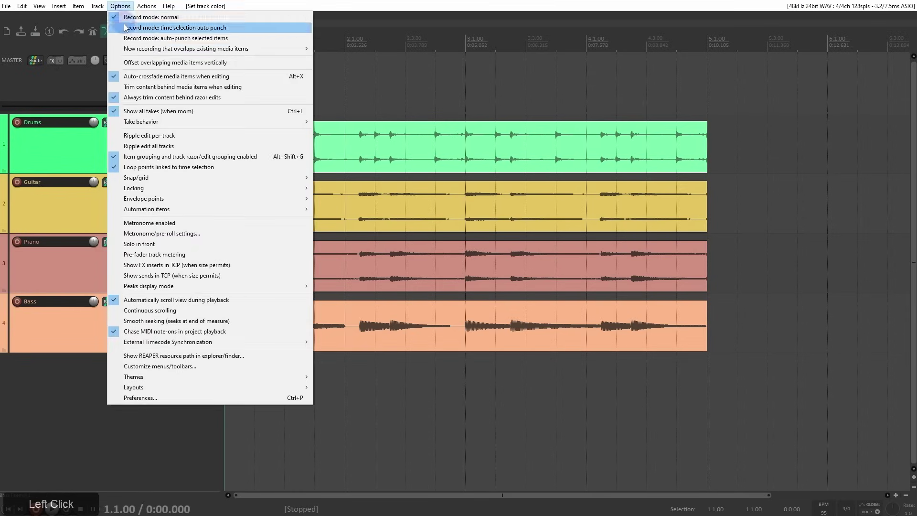
{"action": "mouse_move", "coordinate": [171, 377]}
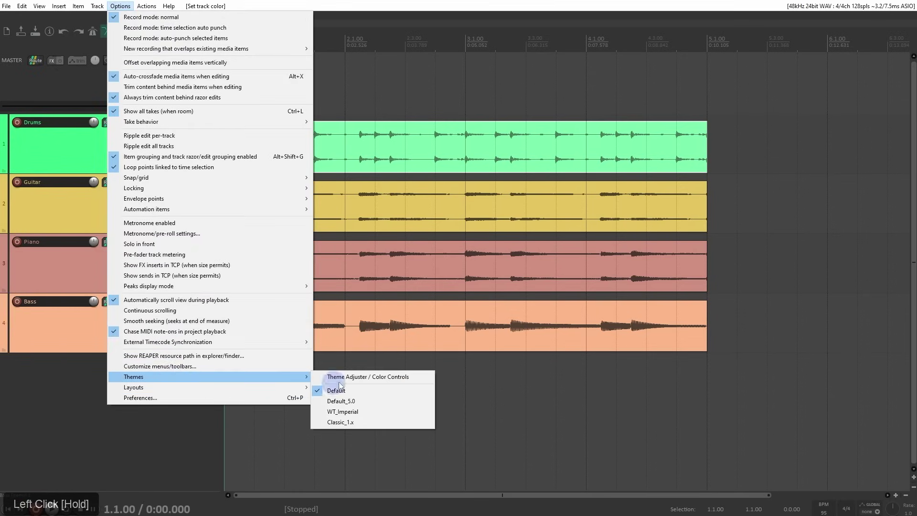
{"action": "left_click", "coordinate": [363, 377]}
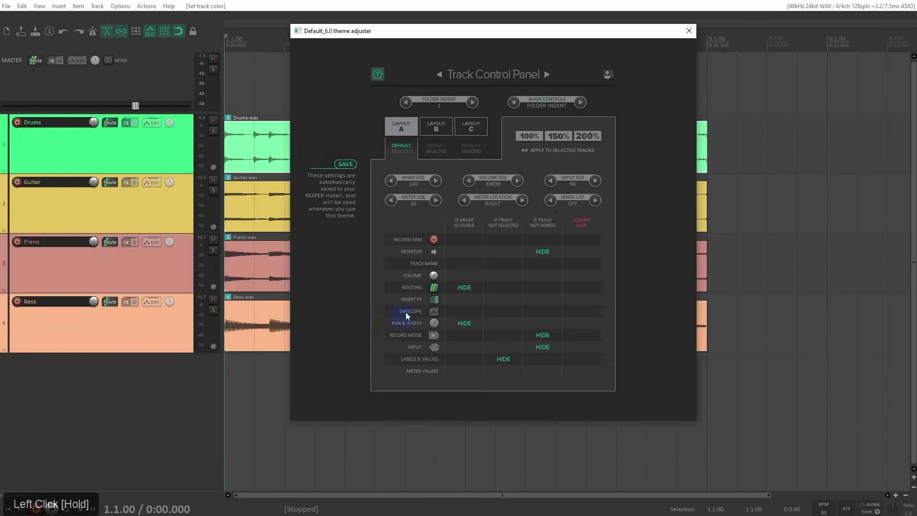
{"action": "left_click", "coordinate": [546, 75]}
{"action": "left_click", "coordinate": [547, 75]}
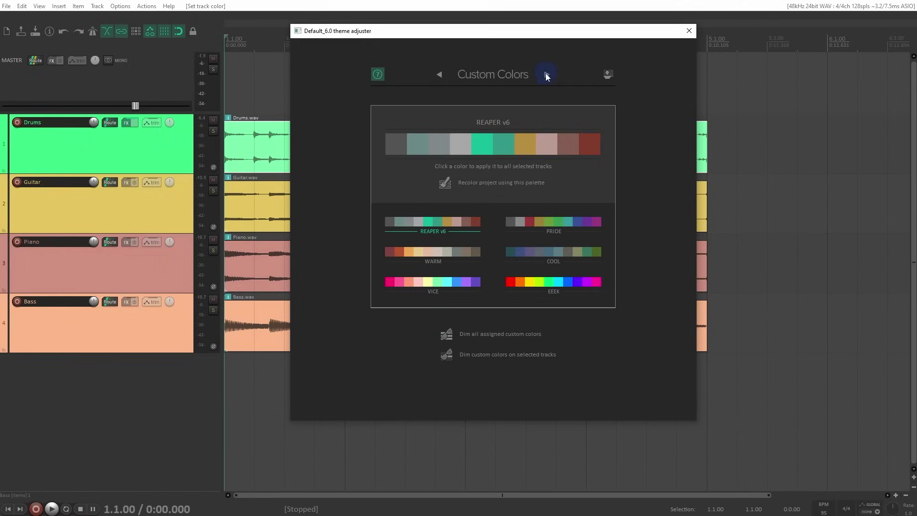
- Recolor the project several times with the REAPER v6 palette to try different random color assignments
{"action": "mouse_move", "coordinate": [445, 184]}
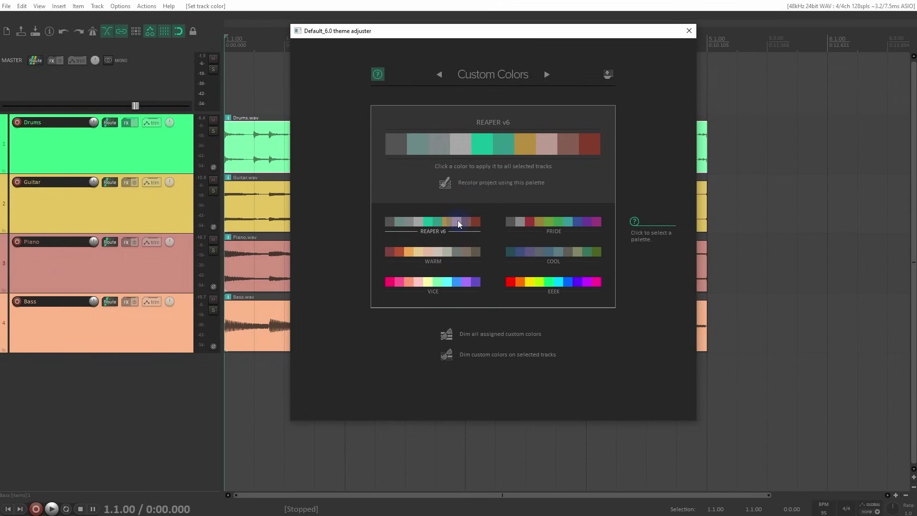
{"action": "left_click", "coordinate": [445, 183]}
{"action": "left_click", "coordinate": [446, 184]}
{"action": "left_click", "coordinate": [445, 183]}
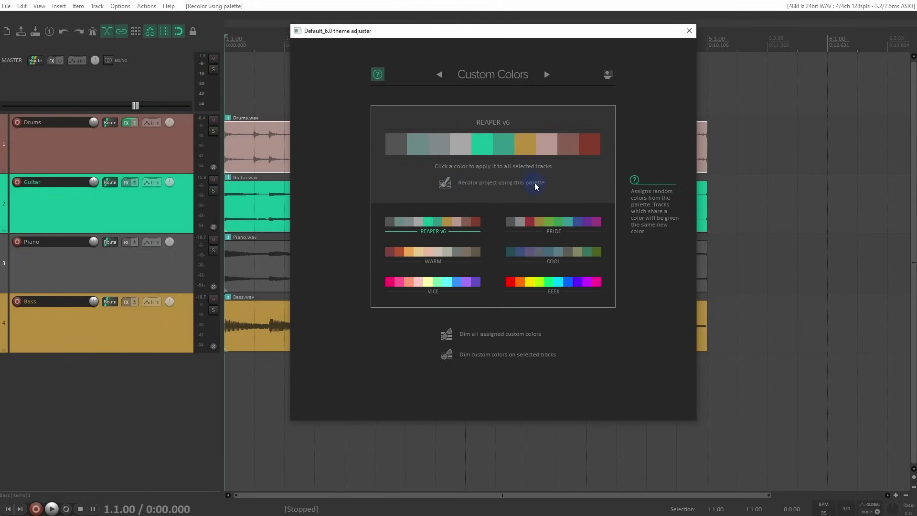
{"action": "triple_click", "coordinate": [445, 183]}
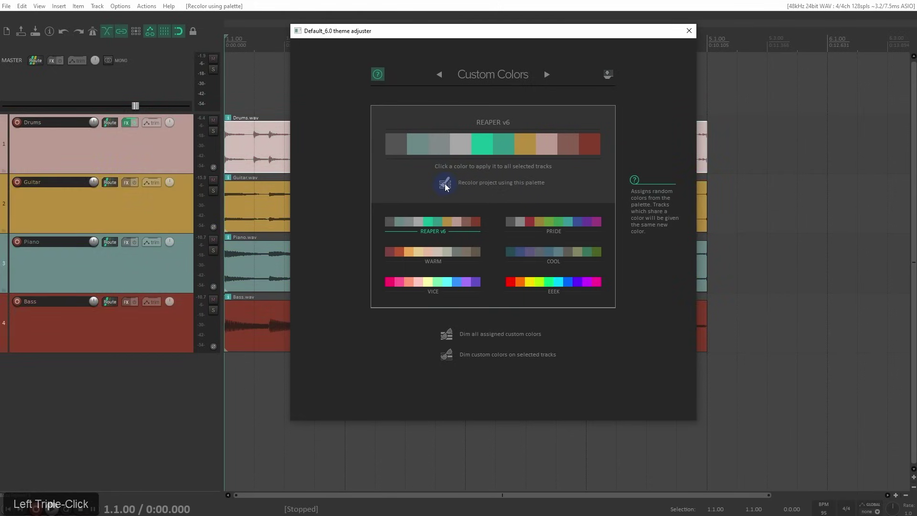
{"action": "left_click", "coordinate": [445, 185]}
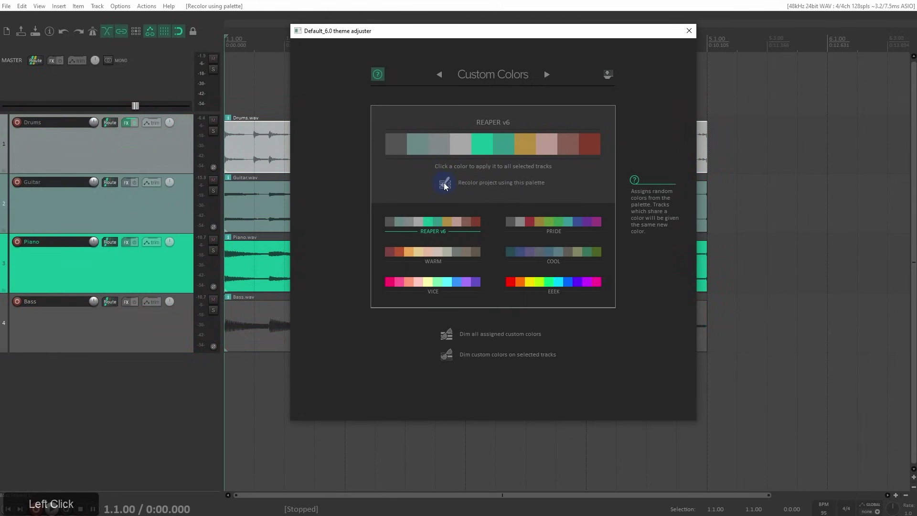
{"action": "left_click", "coordinate": [444, 184]}
{"action": "left_click", "coordinate": [444, 184]}
- Apply the REAPER v6 palette's gold color to all four tracks from Drums to Bass, and undo it
{"action": "left_click", "coordinate": [177, 152]}
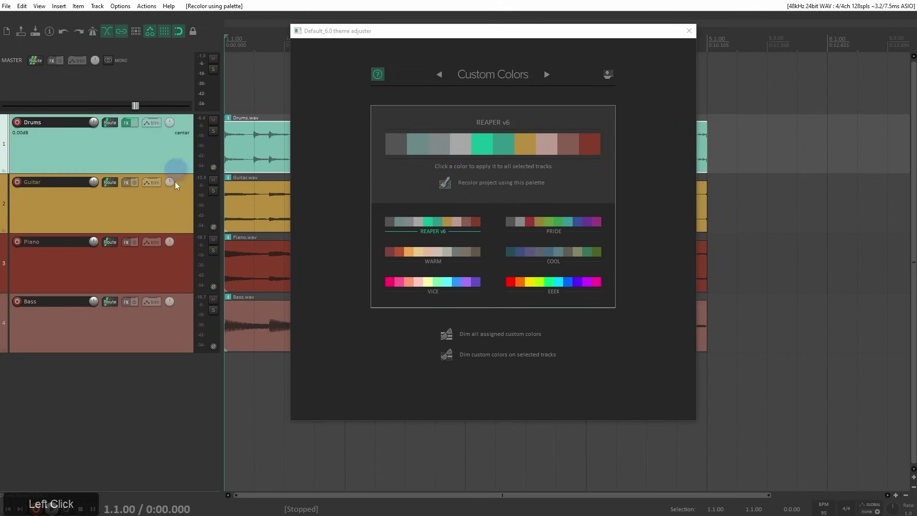
{"action": "left_click", "coordinate": [173, 321], "text": "shift"}
{"action": "left_click", "coordinate": [525, 145]}
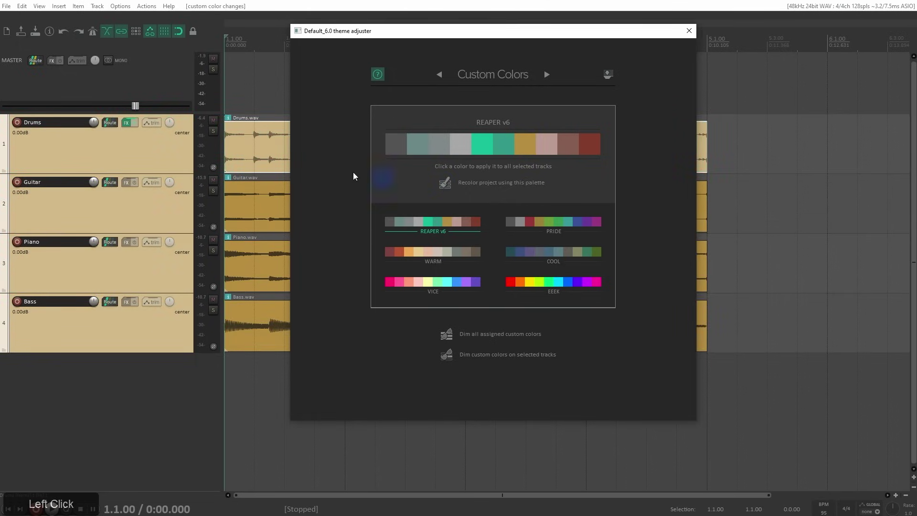
{"action": "key", "text": "ctrl+z"}
- Recolor the project with the WARM palette, and replace it with several random assignments from the VICE palette
{"action": "left_click", "coordinate": [433, 252]}
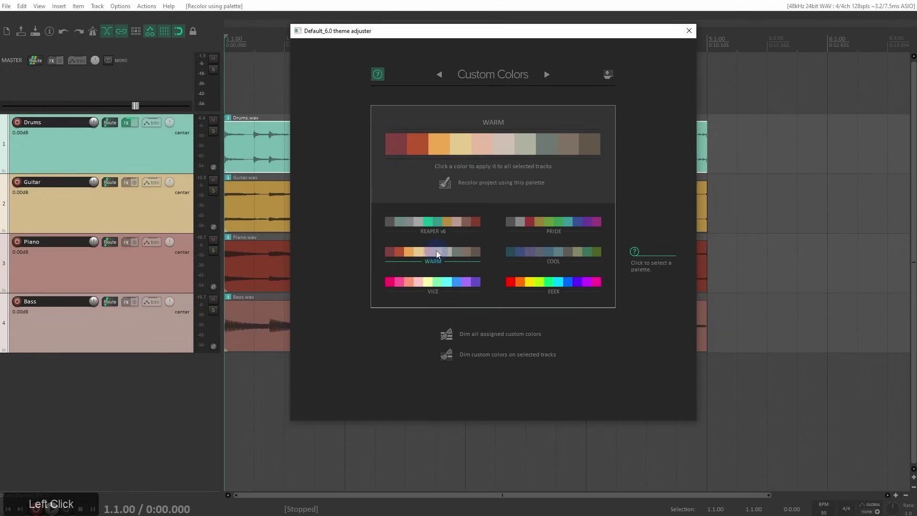
{"action": "left_click", "coordinate": [444, 183]}
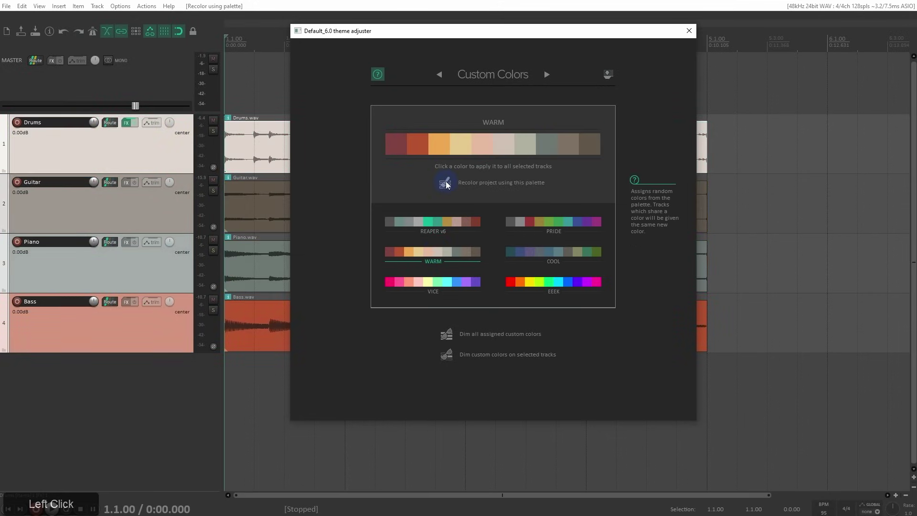
{"action": "left_click", "coordinate": [448, 281]}
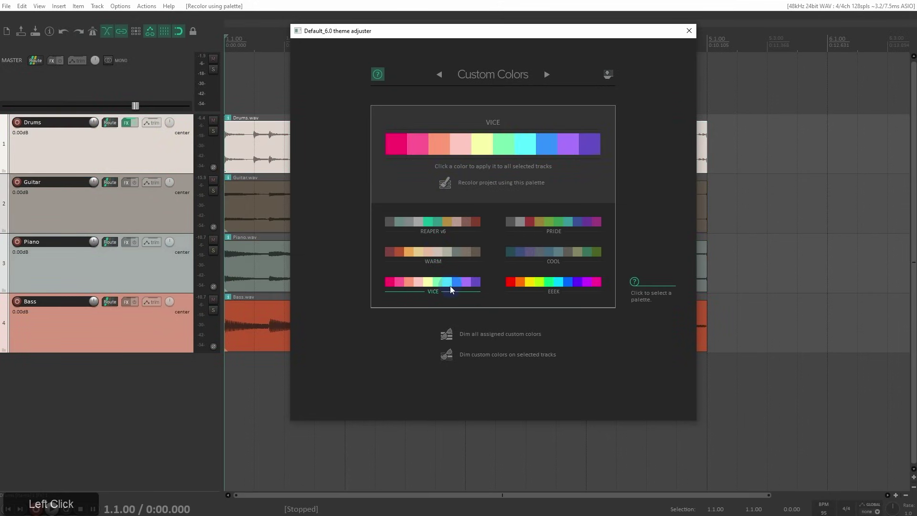
{"action": "left_click", "coordinate": [445, 183]}
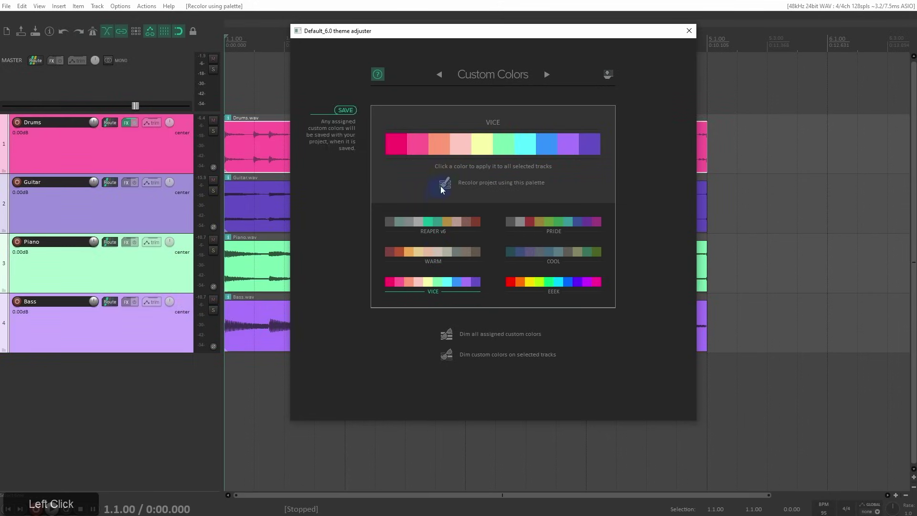
{"action": "double_click", "coordinate": [445, 184]}
{"action": "left_click", "coordinate": [443, 185]}
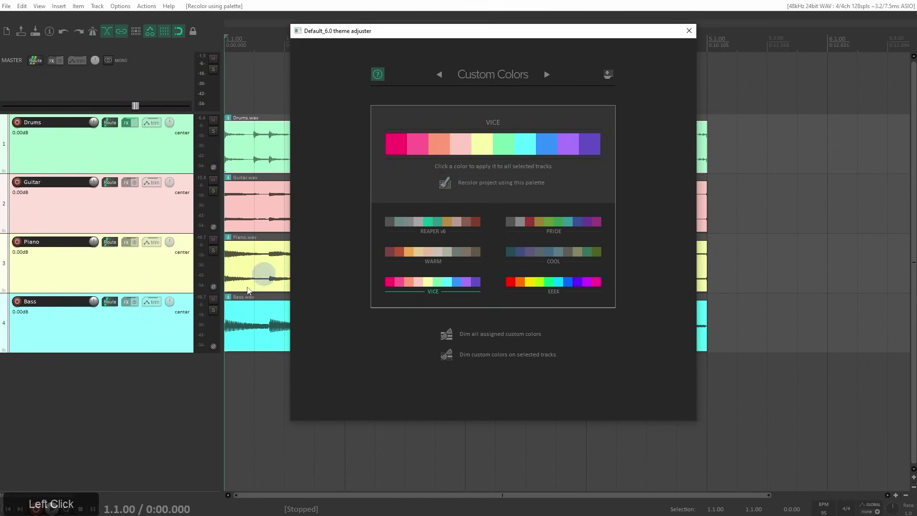
- Close the theme adjuster and select only the Drums track
{"action": "left_click", "coordinate": [147, 393]}
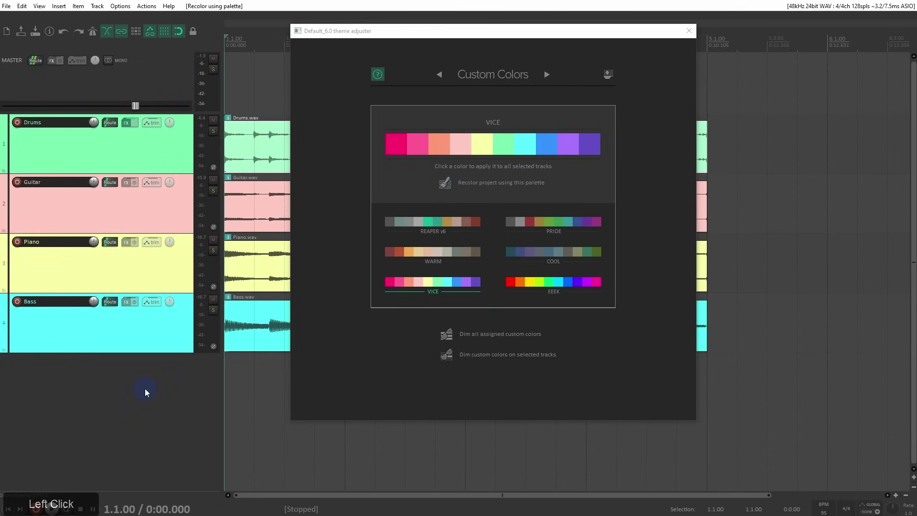
{"action": "left_click", "coordinate": [688, 31]}
{"action": "left_click", "coordinate": [170, 139]}
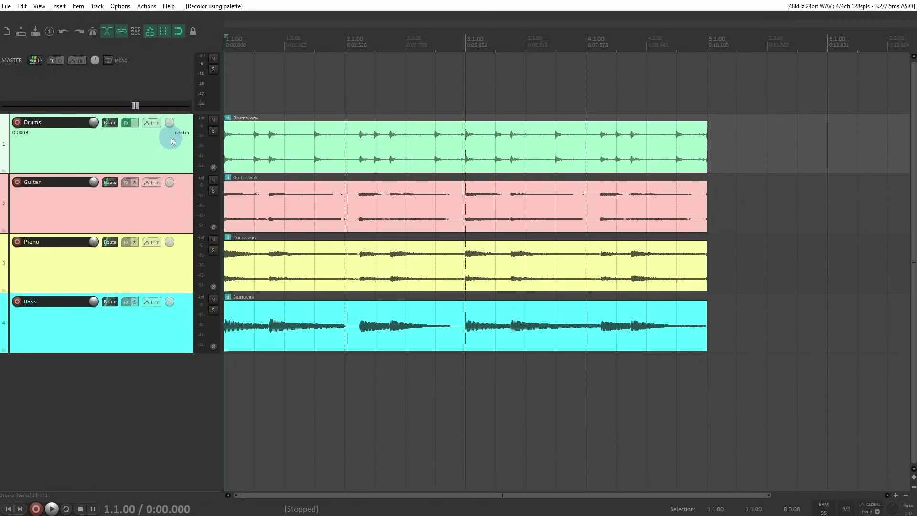
- Load the theme file WT_Imperial.ReaperThemeZip into REAPER from the BarraCudaPRO (Z:) folder in File Explorer
{"action": "left_click_drag", "start_coordinate": [305, 0], "coordinate": [238, 0]}
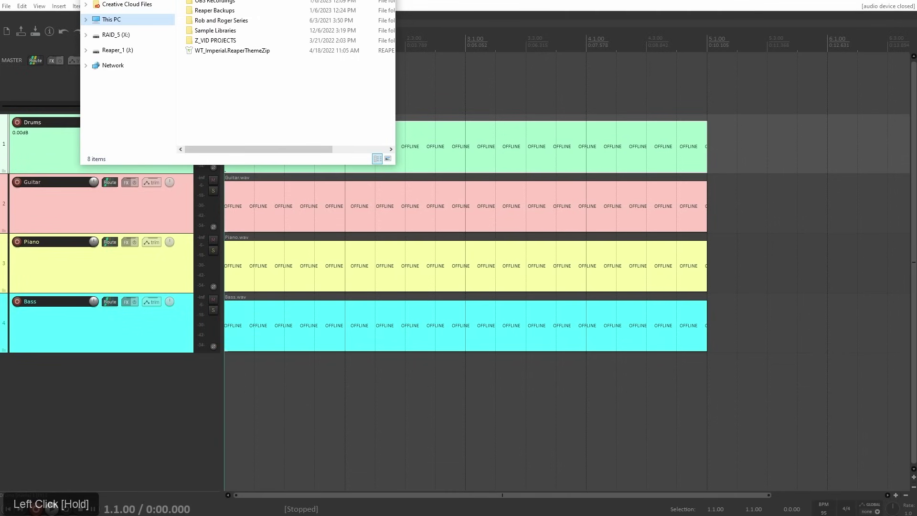
{"action": "left_click_drag", "start_coordinate": [325, 0], "coordinate": [592, 63]}
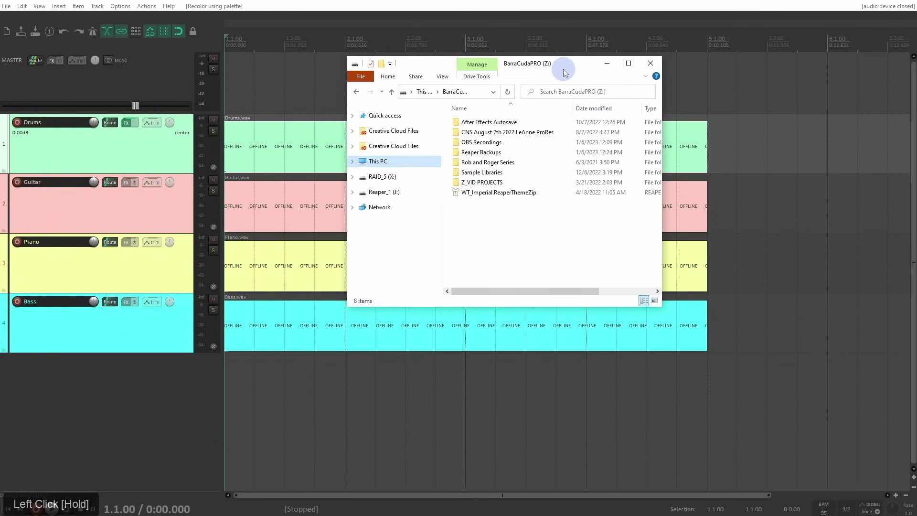
{"action": "left_click", "coordinate": [499, 198]}
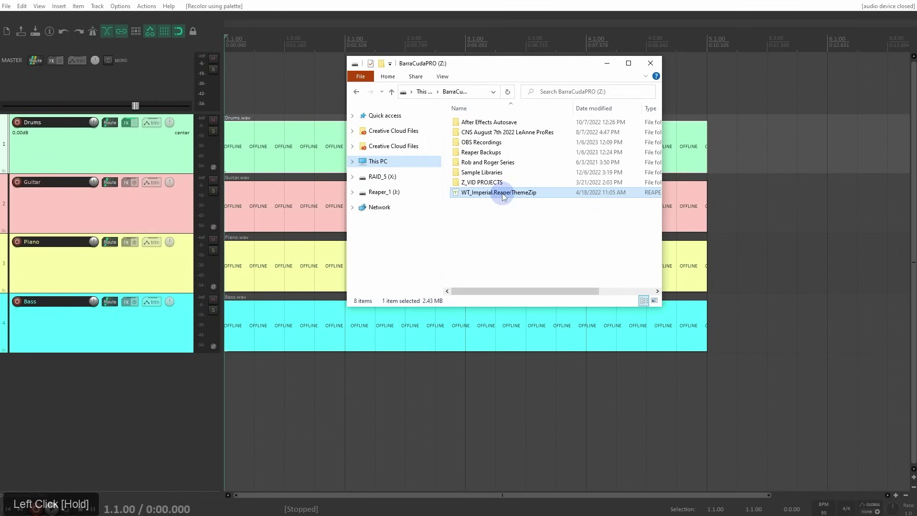
{"action": "left_click_drag", "start_coordinate": [503, 197], "coordinate": [301, 266]}
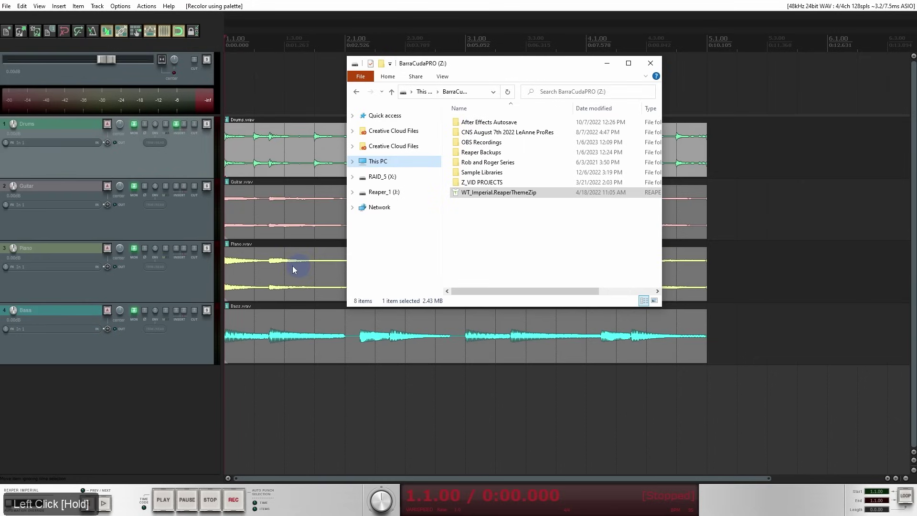
{"action": "left_click", "coordinate": [185, 290]}
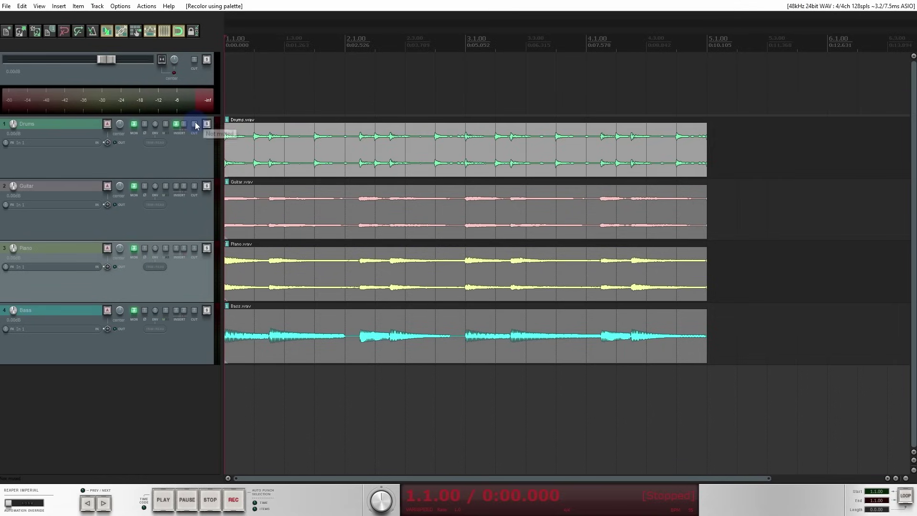
{"action": "left_click", "coordinate": [186, 164]}
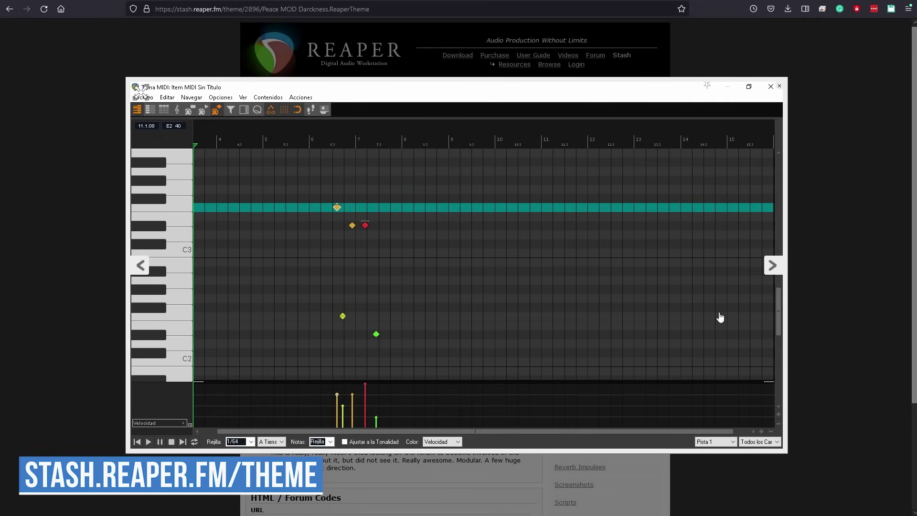
- Browse the preview images of the themes on the REAPER Stash website
{"action": "left_click", "coordinate": [773, 270]}
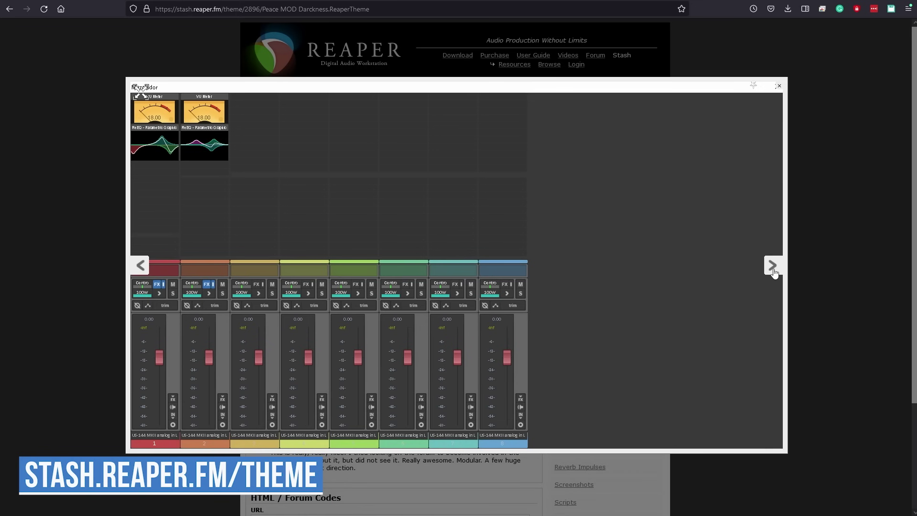
{"action": "left_click", "coordinate": [774, 271]}
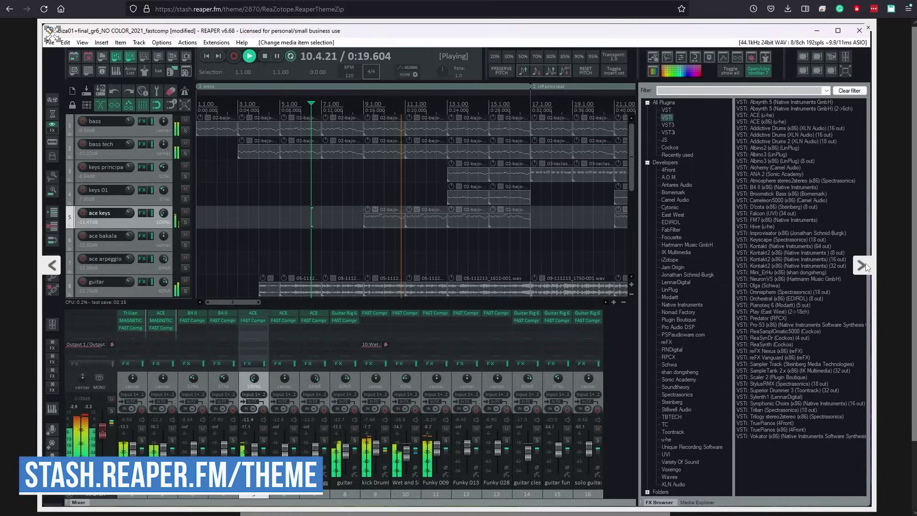
{"action": "left_click", "coordinate": [862, 265]}
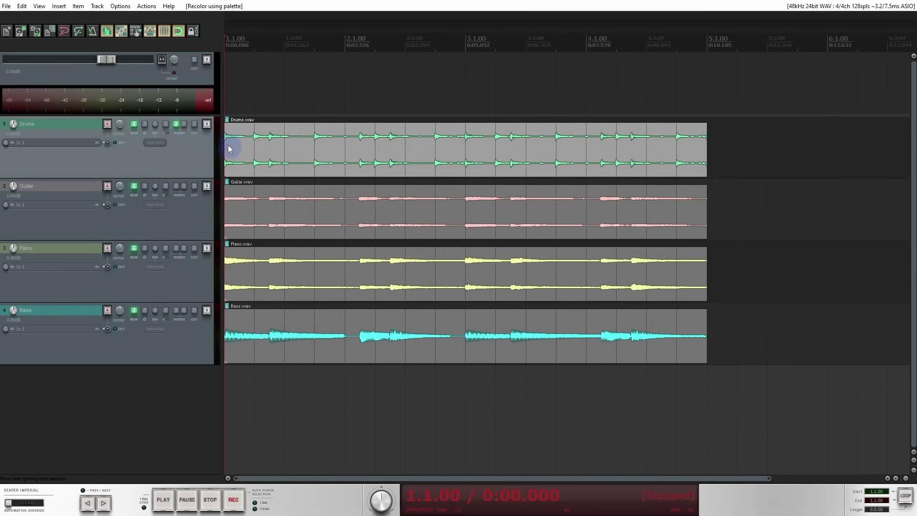
- Switch REAPER's theme from WT_Imperial back to Default
{"action": "left_click", "coordinate": [121, 6]}
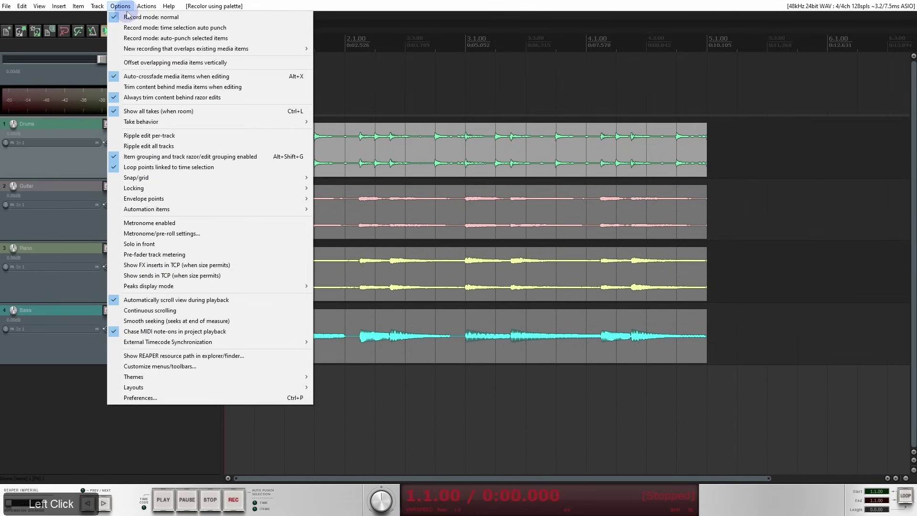
{"action": "left_click", "coordinate": [182, 377]}
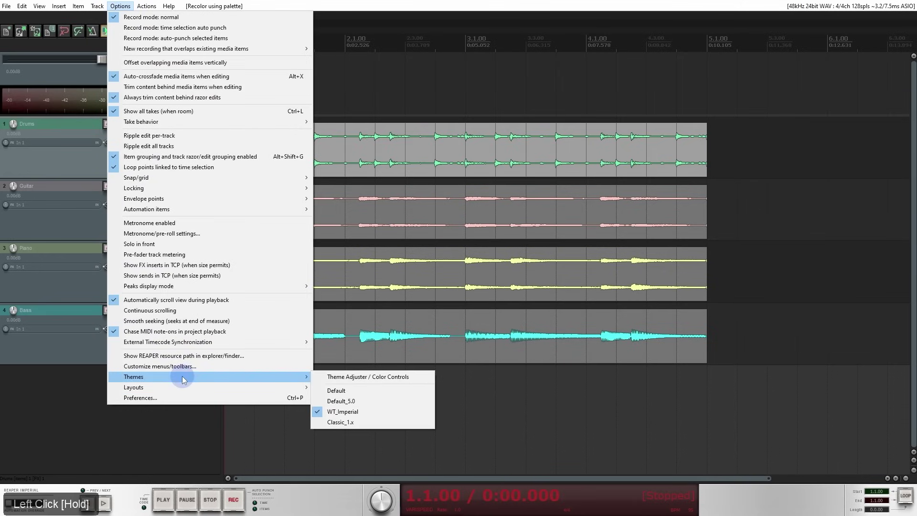
{"action": "left_click", "coordinate": [357, 391]}
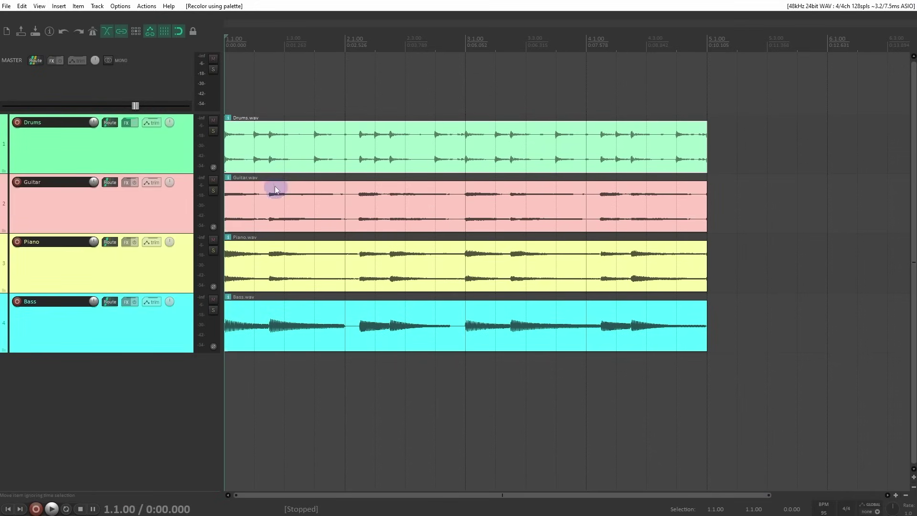
- Select the Drums, Guitar, Piano and Bass tracks one after another
{"action": "left_click", "coordinate": [175, 152]}
{"action": "left_click", "coordinate": [179, 217]}
{"action": "left_click", "coordinate": [178, 274]}
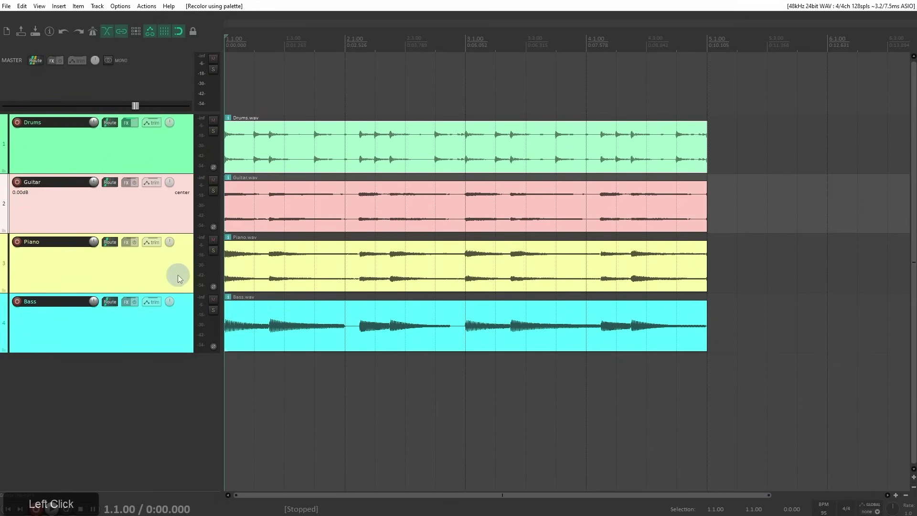
{"action": "left_click", "coordinate": [181, 332]}
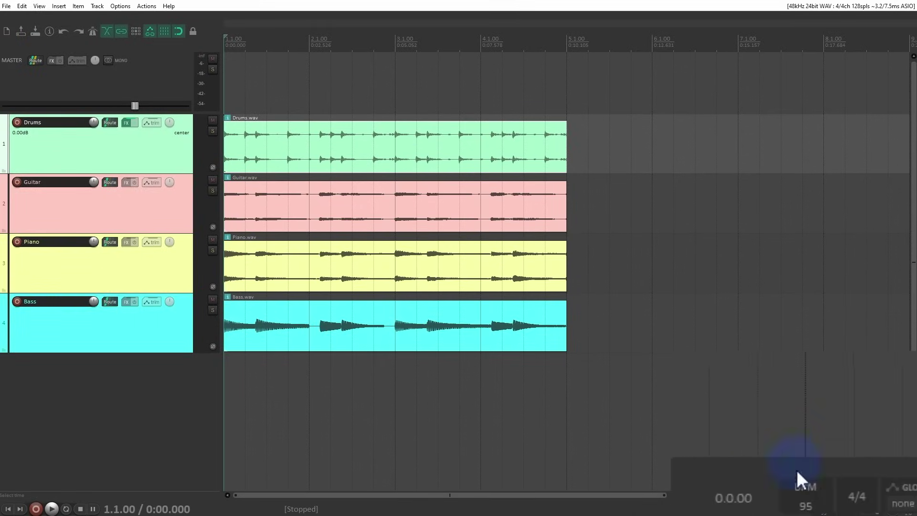
- Set the project tempo to 110 BPM and play the tracks at that speed
{"action": "left_click", "coordinate": [806, 497]}
{"action": "type", "text": "110"}
{"action": "key", "text": "KP_Enter"}
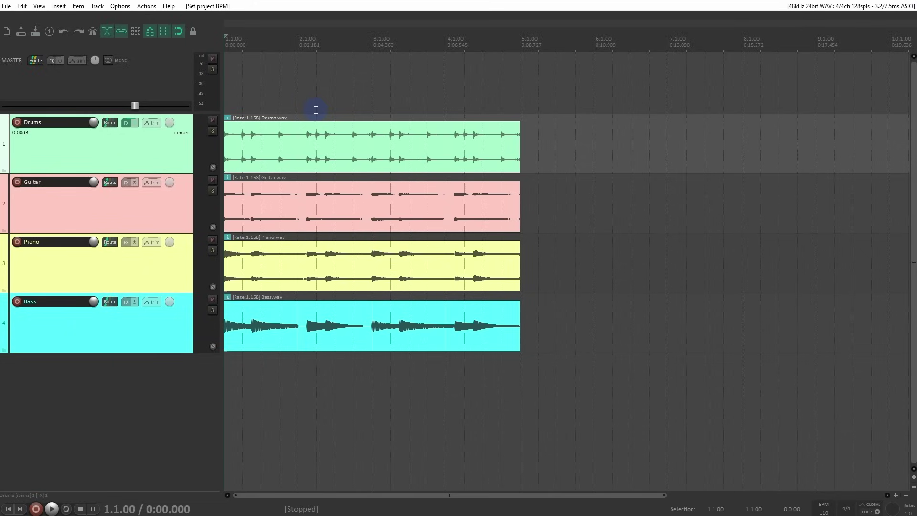
{"action": "key", "text": "space"}
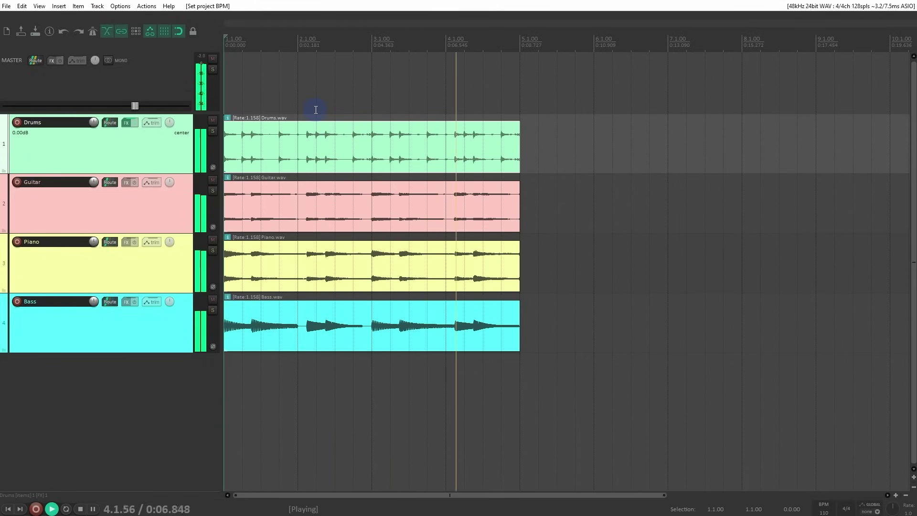
{"action": "key", "text": "space"}
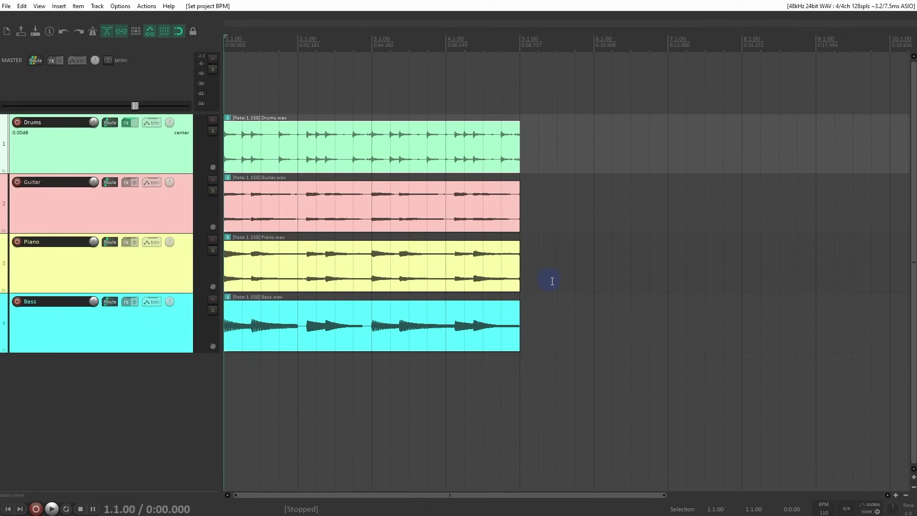
- Set the project tempo to 80 BPM and play the slowed tracks
{"action": "left_click", "coordinate": [823, 506]}
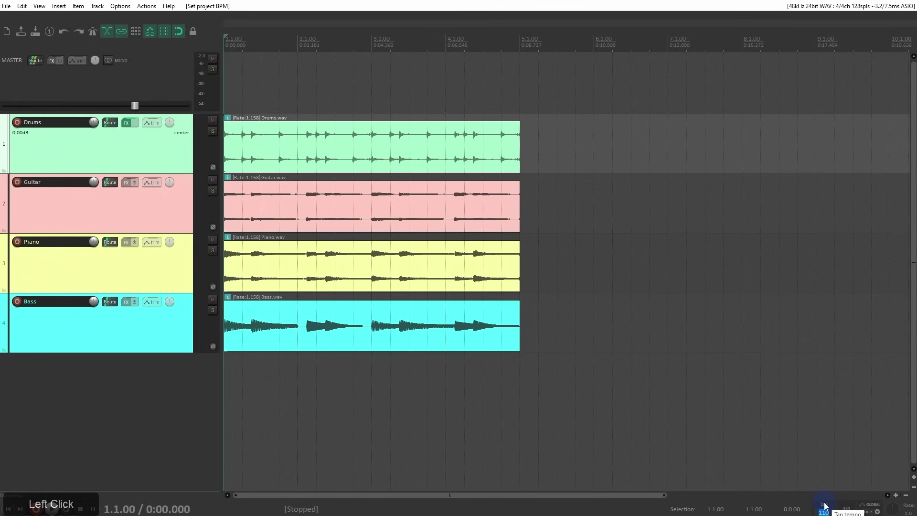
{"action": "type", "text": "80"}
{"action": "key", "text": "Return"}
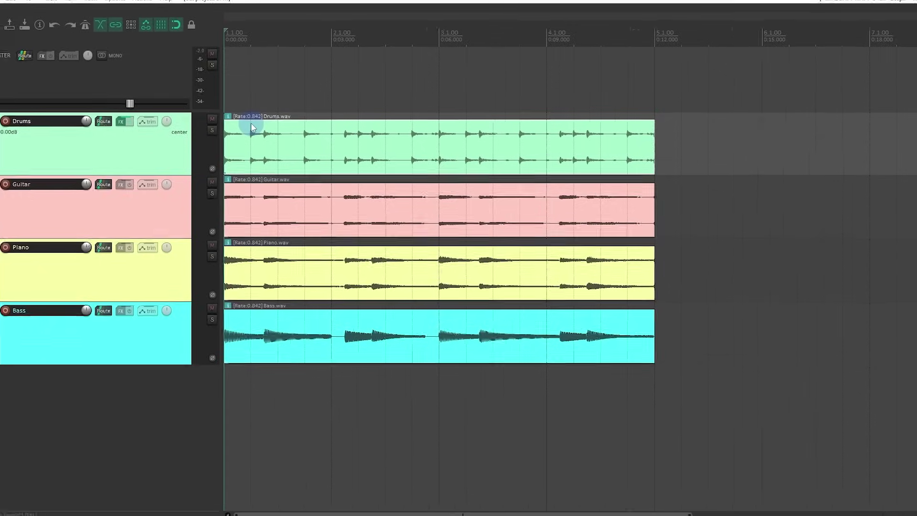
{"action": "key", "text": "space"}
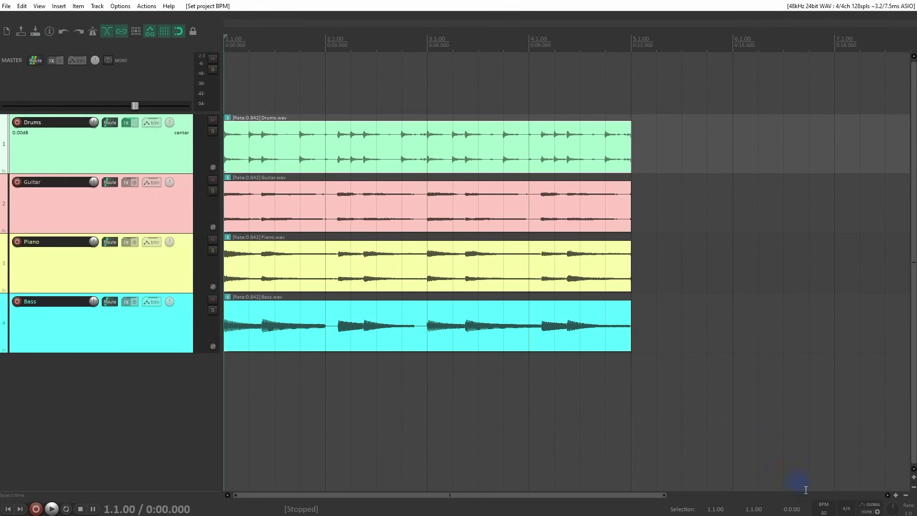
- Set the project tempo back to 95 BPM
{"action": "left_click", "coordinate": [825, 510]}
{"action": "type", "text": "95"}
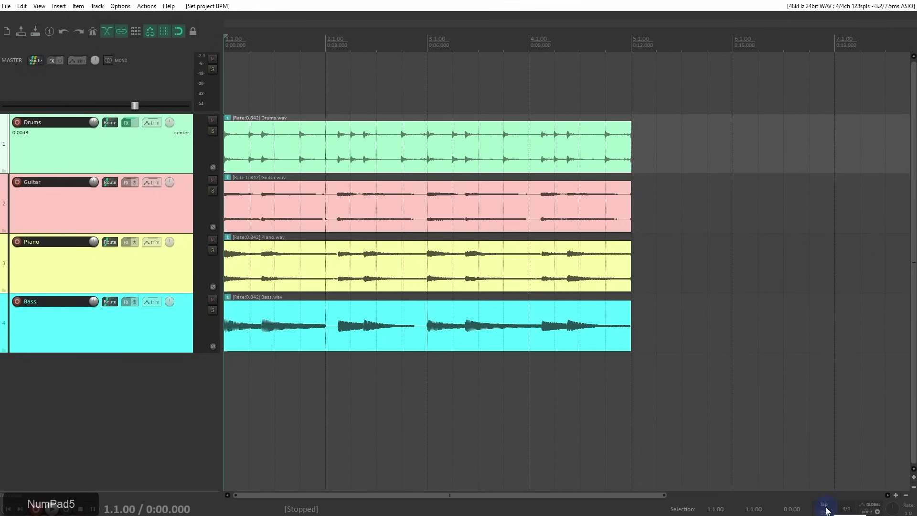
{"action": "key", "text": "KP_Enter"}
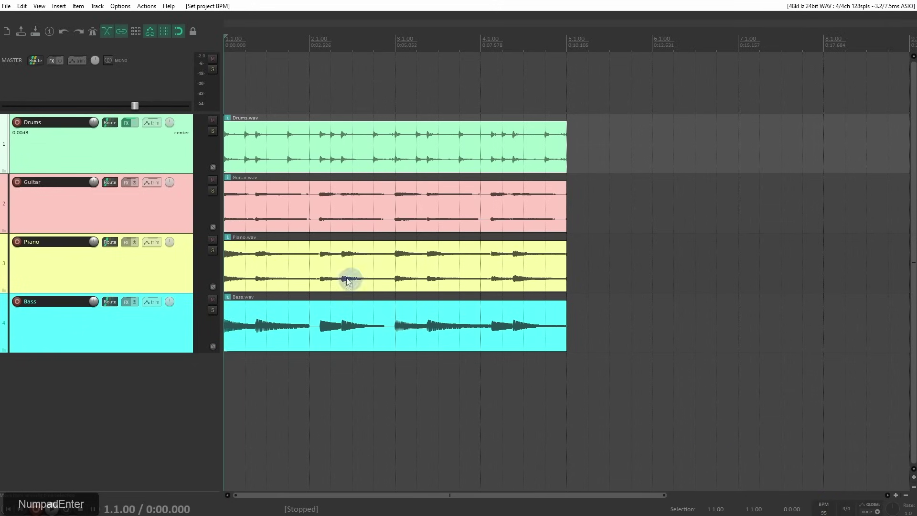
- In the project settings, set the timebase for items, envelopes and markers to Time
{"action": "left_click", "coordinate": [49, 32]}
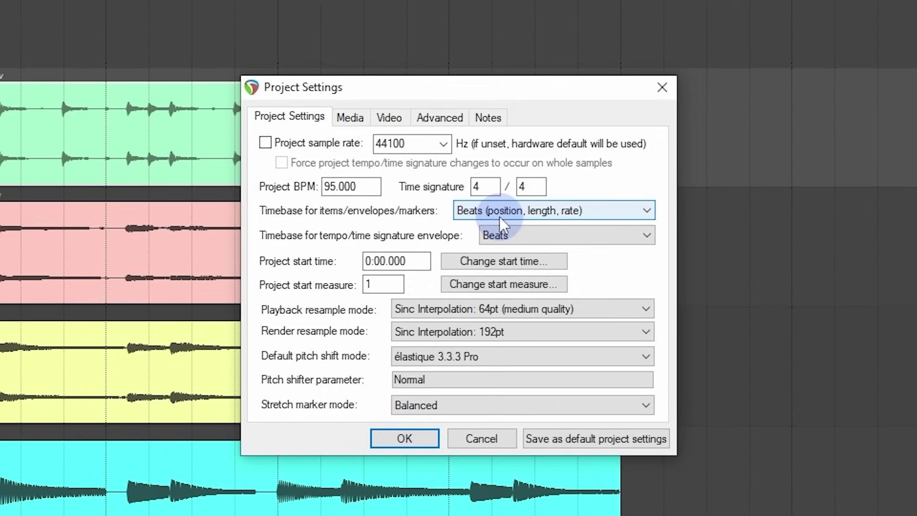
{"action": "left_click", "coordinate": [566, 211]}
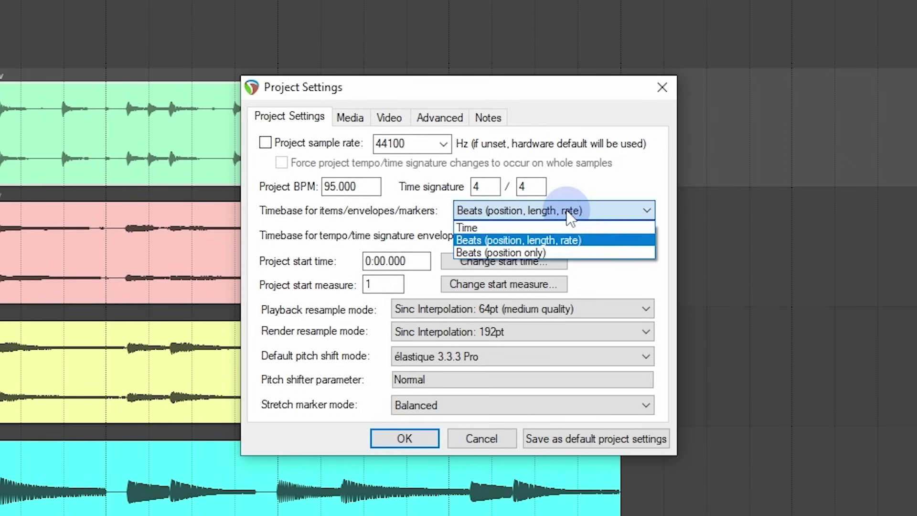
{"action": "left_click", "coordinate": [544, 220]}
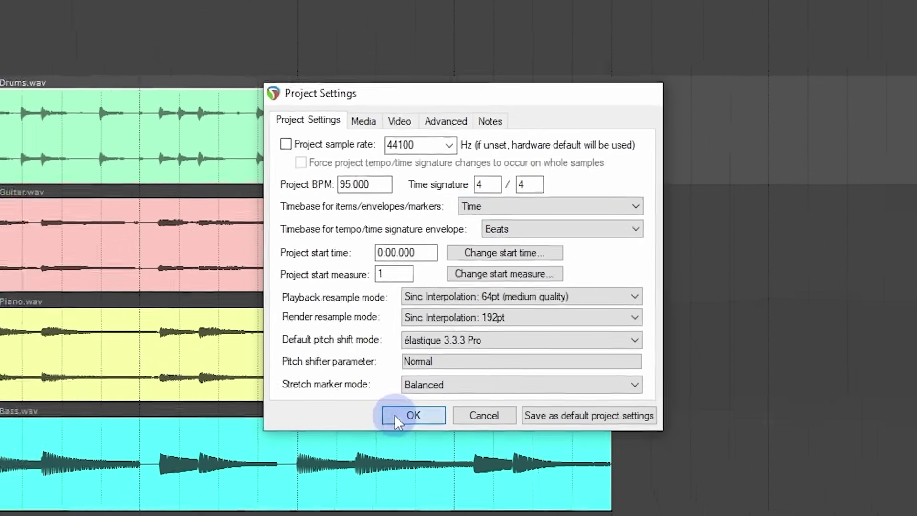
{"action": "left_click", "coordinate": [390, 438]}
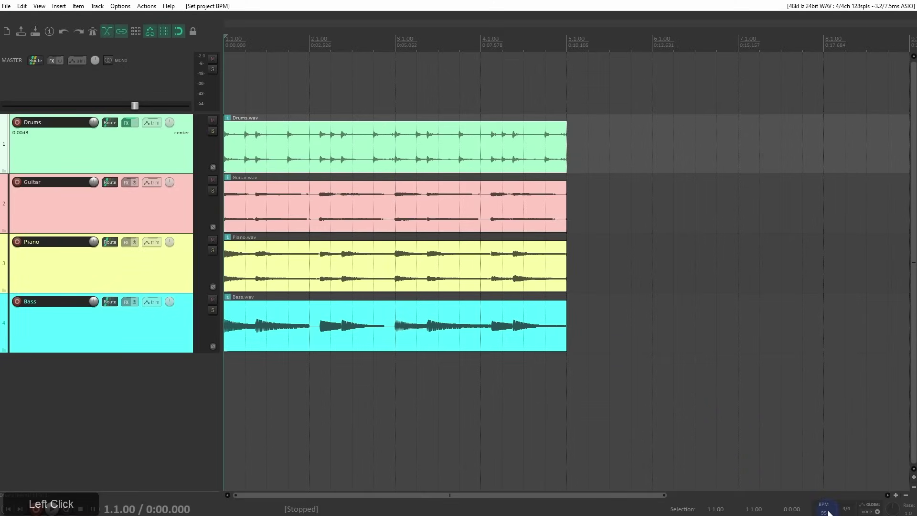
- Set the tempo of the four-track project to 110 BPM with the Time timebase in effect
{"action": "type", "text": "1"}
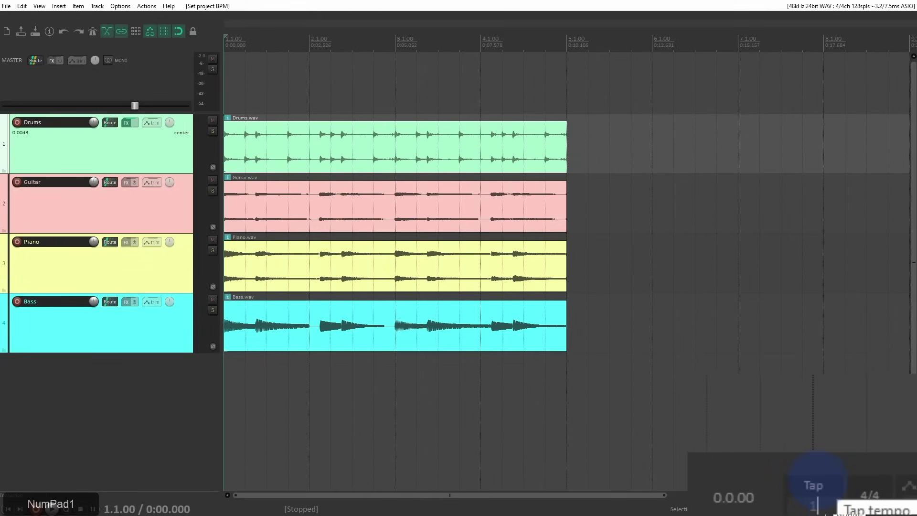
{"action": "type", "text": "10"}
{"action": "key", "text": "KP_Enter"}
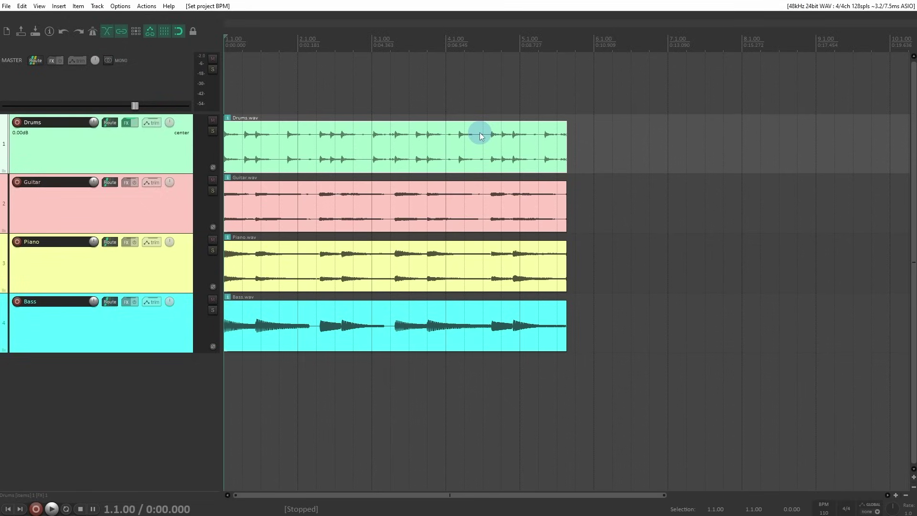
- In the Just Wont Drums project, set the tempo to 124 BPM and move the drum item to start at measure 2
{"action": "left_click", "coordinate": [824, 511]}
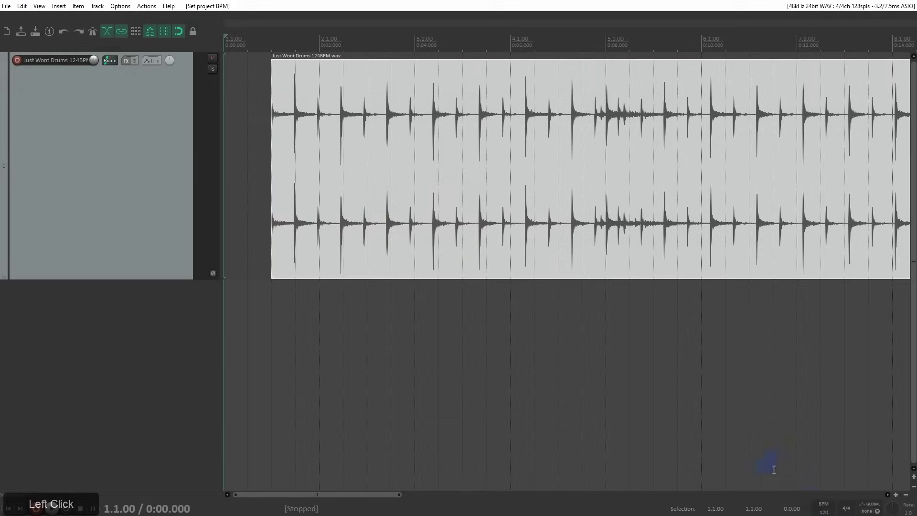
{"action": "type", "text": "124"}
{"action": "key", "text": "Return"}
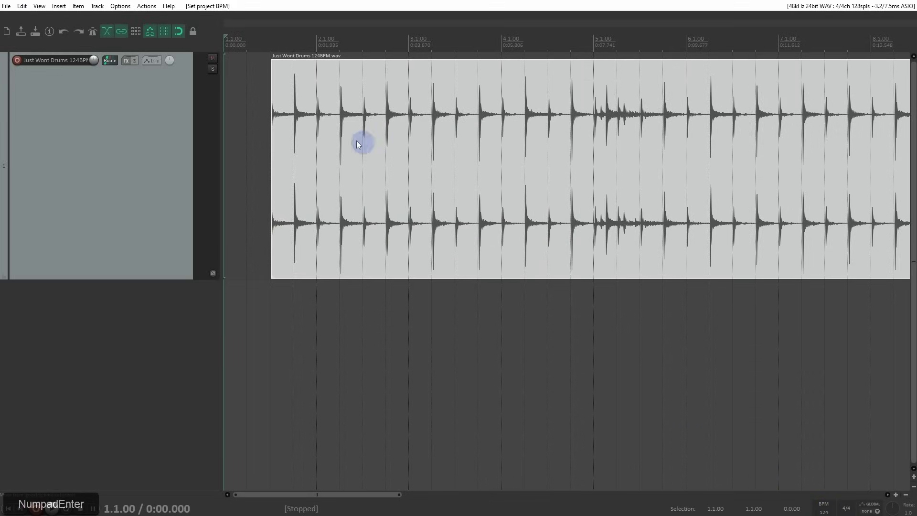
{"action": "left_click_drag", "start_coordinate": [306, 129], "coordinate": [352, 128]}
{"action": "left_click", "coordinate": [323, 84]}
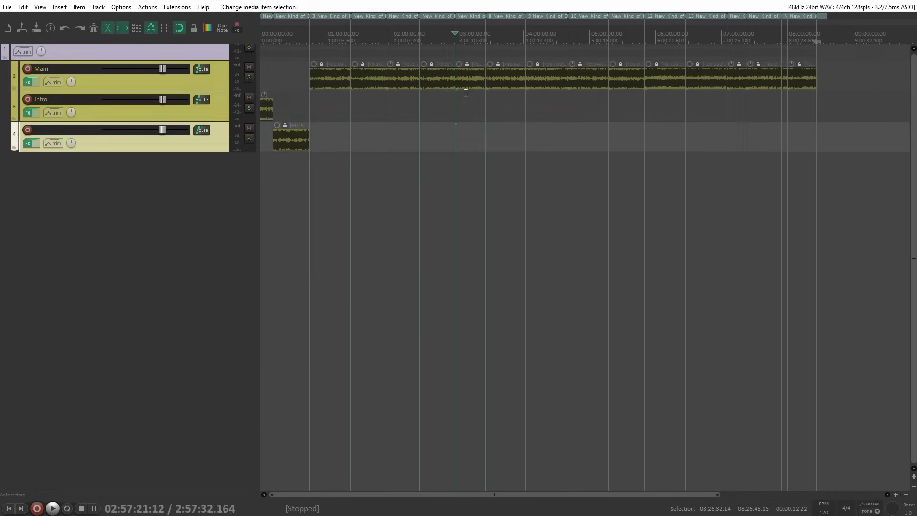
- Play the long recording on the Main track from about 3:09:09 and examine its waveform up close
{"action": "left_click", "coordinate": [467, 79]}
{"action": "key", "text": "space"}
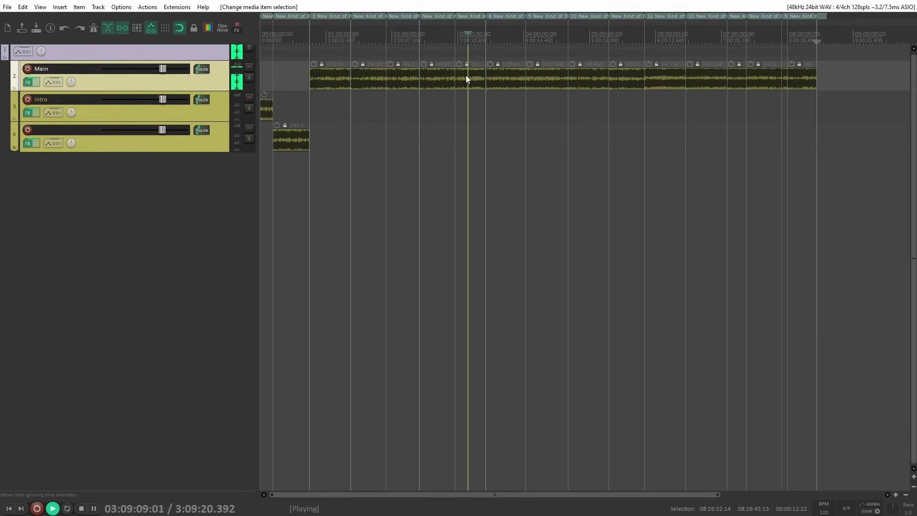
{"action": "left_click_drag", "start_coordinate": [467, 72], "coordinate": [478, 92]}
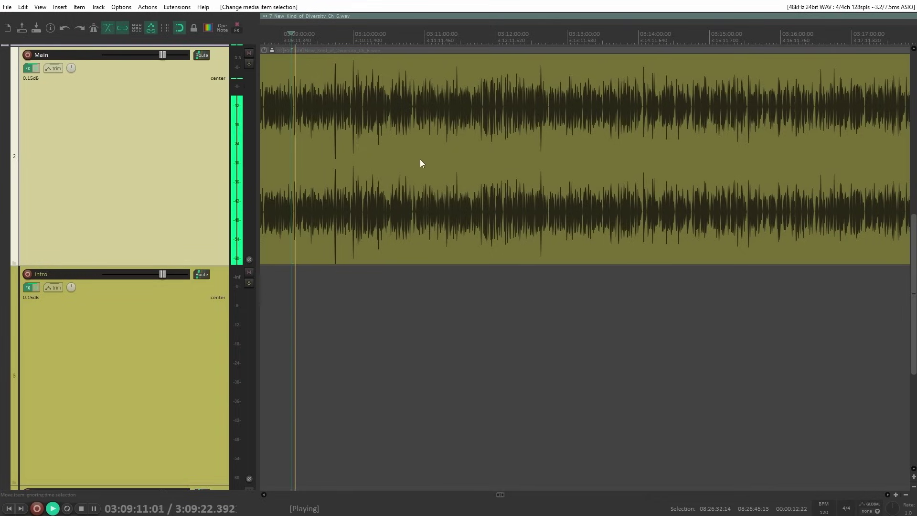
{"action": "left_click_drag", "start_coordinate": [293, 100], "coordinate": [395, 186]}
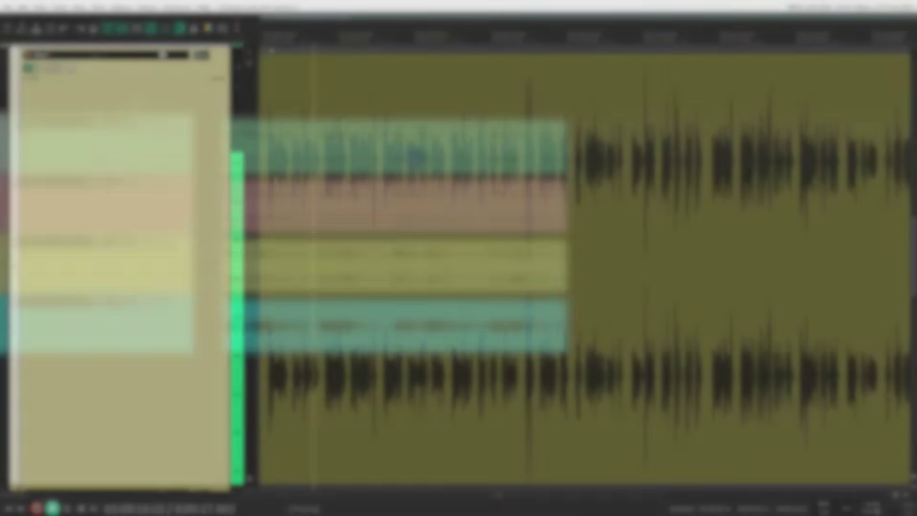
{"action": "left_click", "coordinate": [412, 156]}
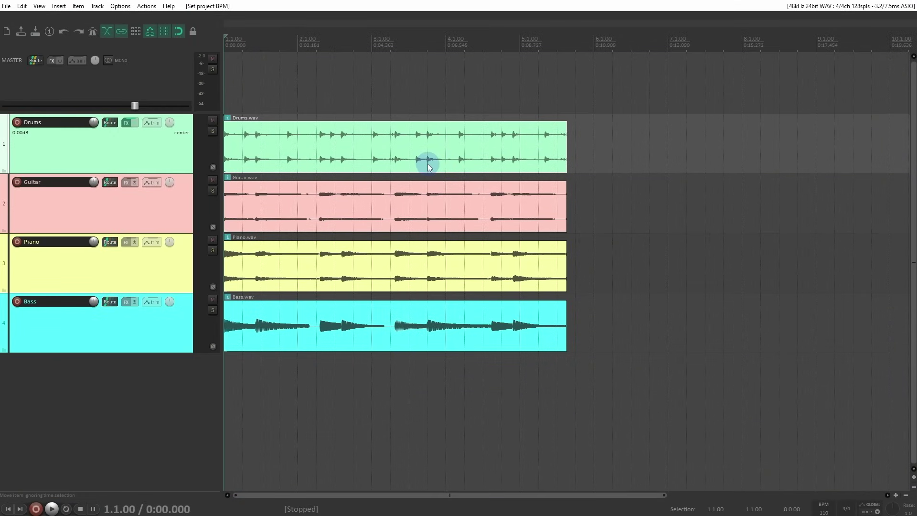
- Inspect the LABS instrument in the Labs track's FX chain, and play the MIDI item from the project start
{"action": "left_click", "coordinate": [135, 278]}
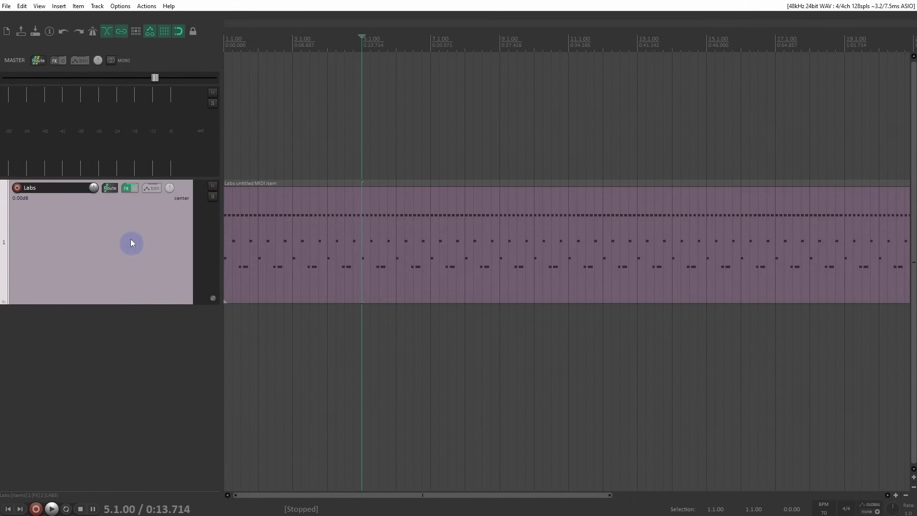
{"action": "left_click", "coordinate": [129, 188]}
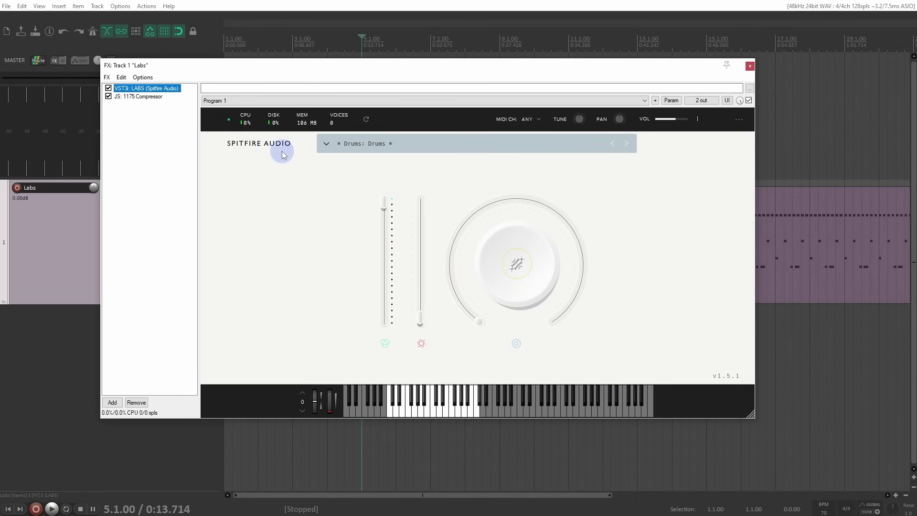
{"action": "left_click", "coordinate": [751, 66]}
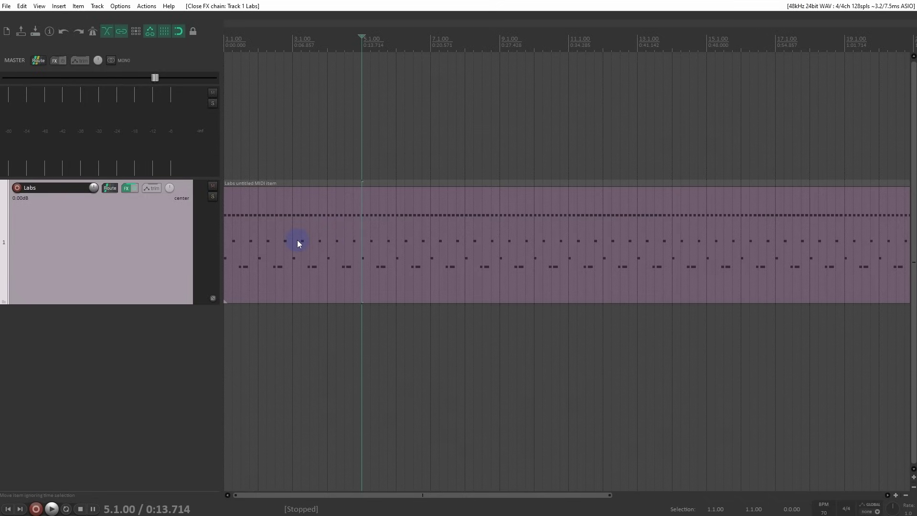
{"action": "key", "text": "space"}
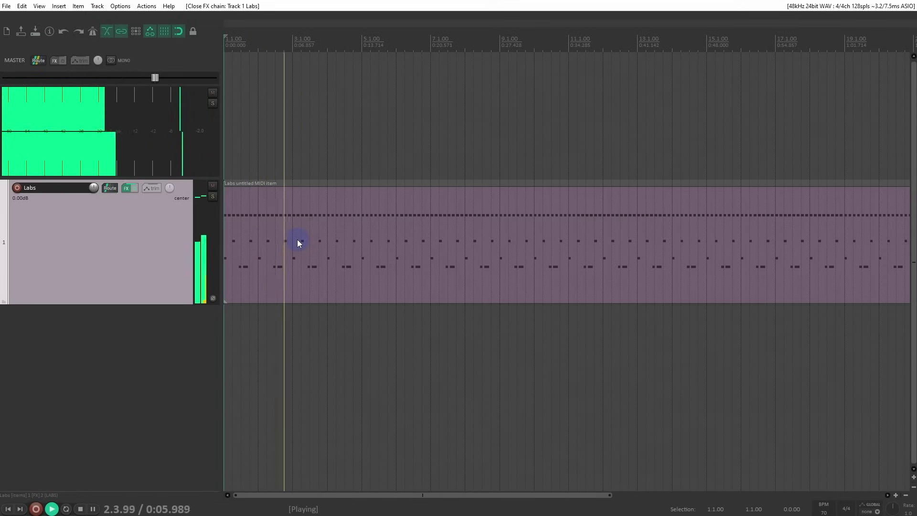
{"action": "key", "text": "space"}
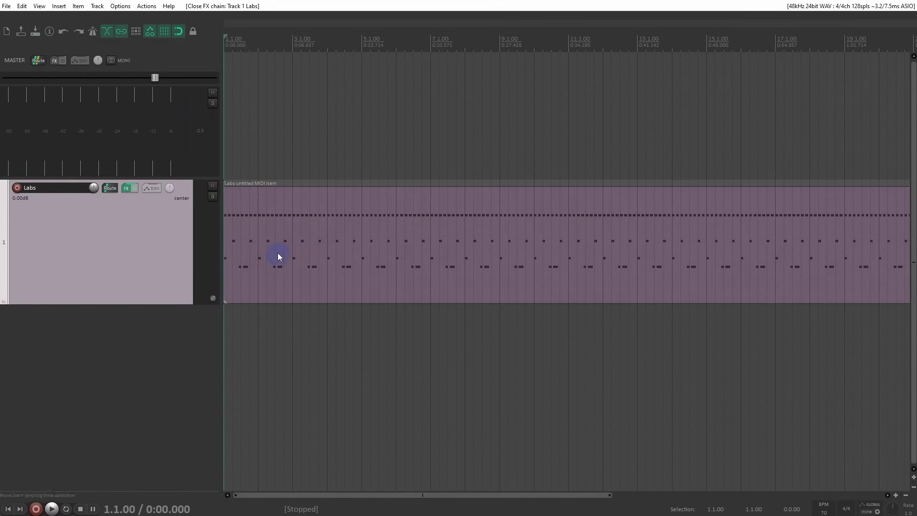
- Check the timebase options in the project settings and set the project tempo to 80 BPM
{"action": "left_click", "coordinate": [49, 32]}
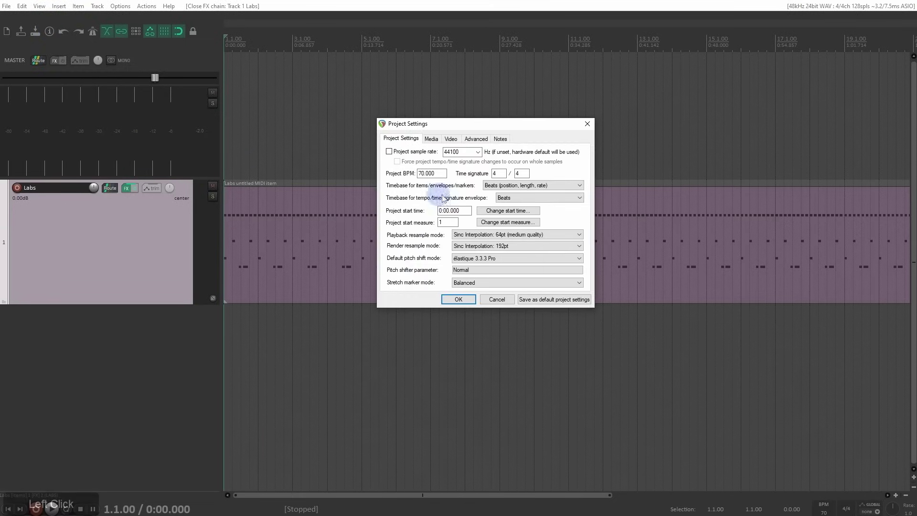
{"action": "left_click", "coordinate": [454, 299]}
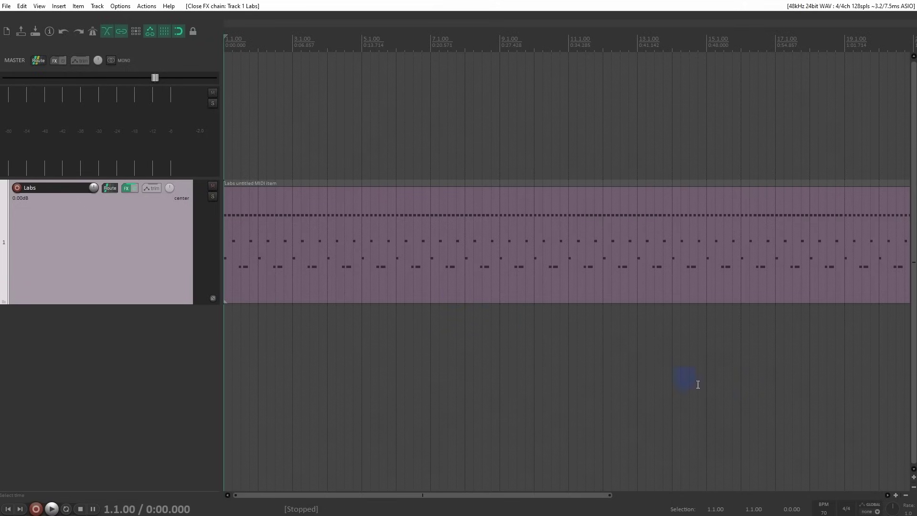
{"action": "left_click", "coordinate": [824, 511]}
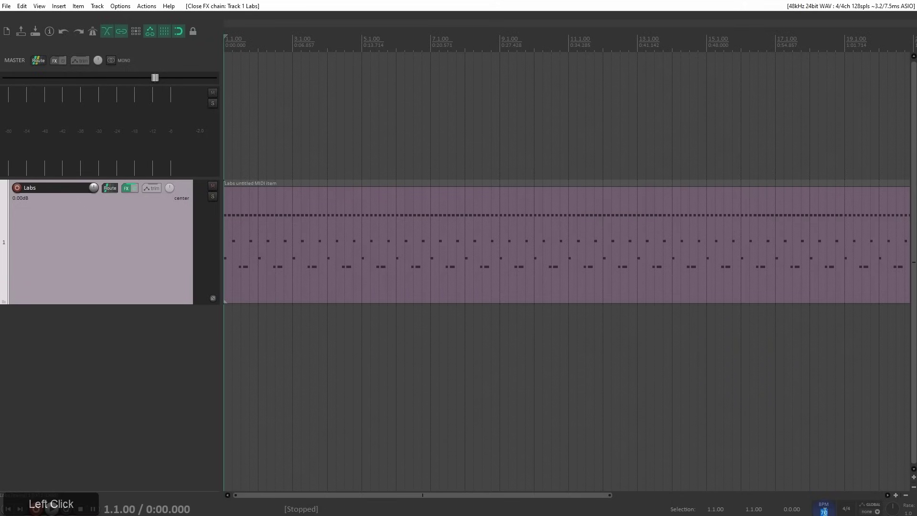
{"action": "type", "text": "80"}
{"action": "key", "text": "KP_Enter"}
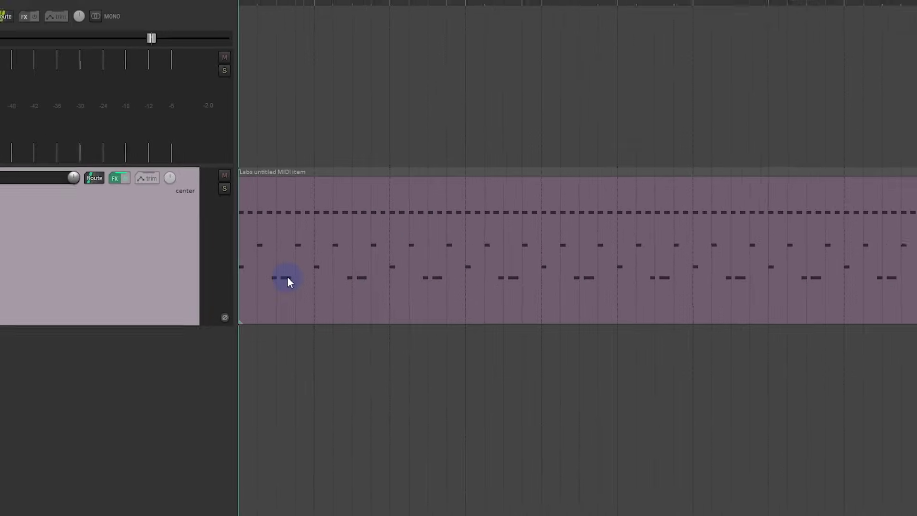
- Play the Labs MIDI item from the project start to hear it at the new tempo
{"action": "key", "text": "space"}
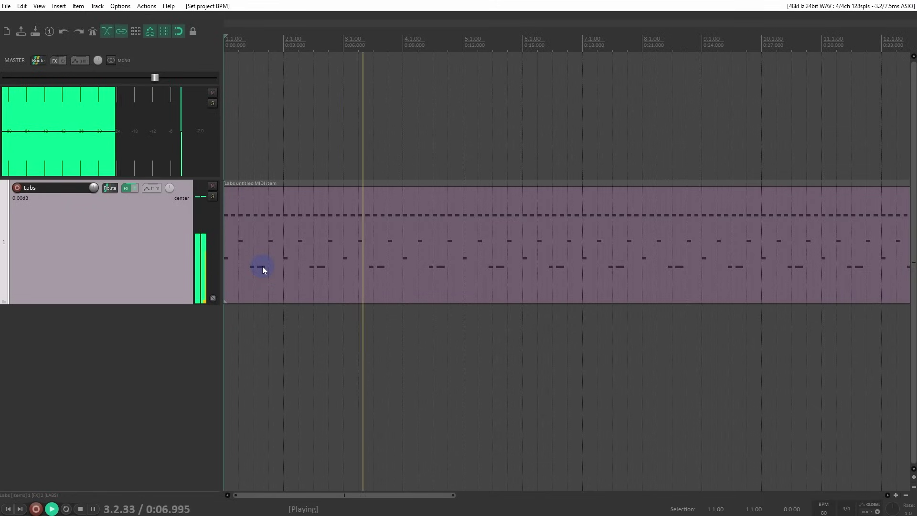
{"action": "key", "text": "space"}
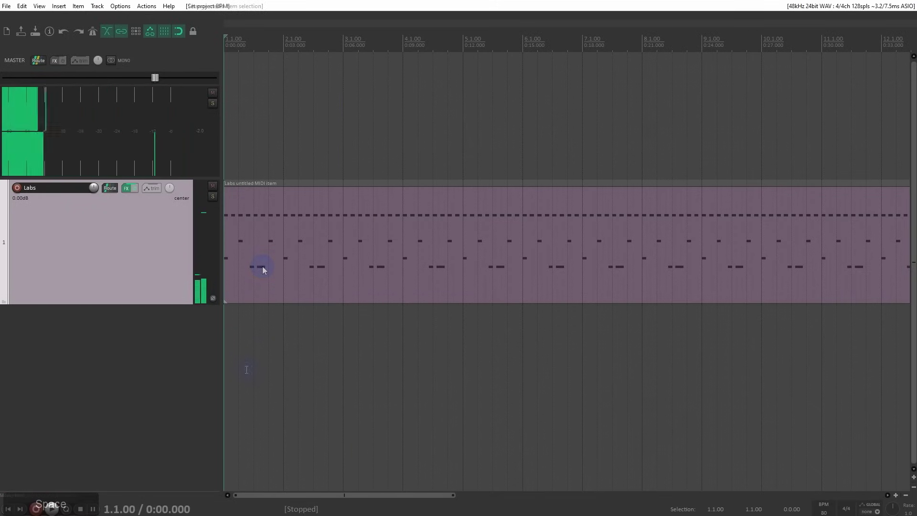
{"action": "left_click", "coordinate": [247, 366]}
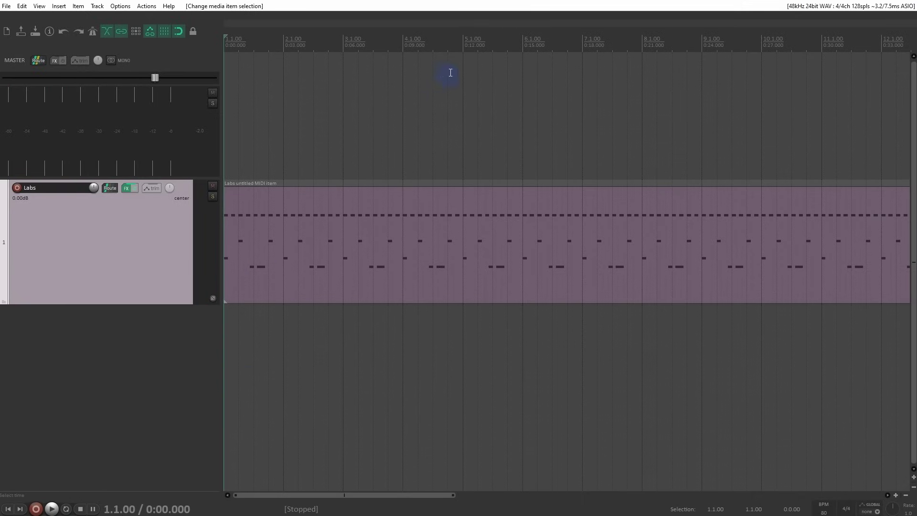
- Begin a tempo/time signature change marker at measure 5.1.00 with the tempo set to 120 BPM
{"action": "left_click", "coordinate": [465, 45]}
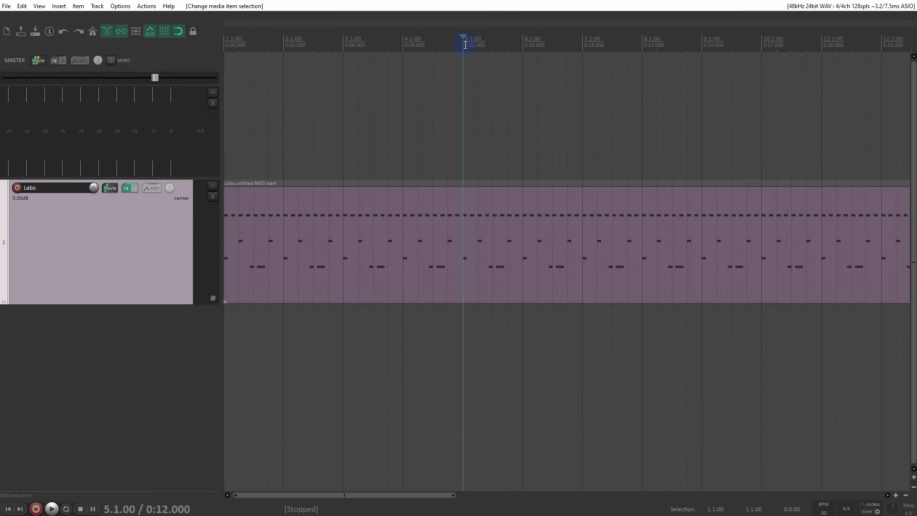
{"action": "right_click", "coordinate": [465, 38]}
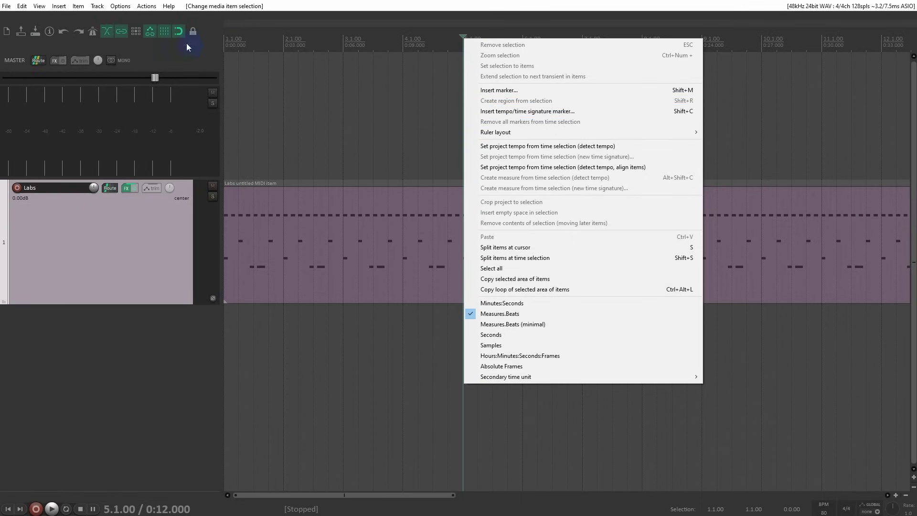
{"action": "left_click", "coordinate": [56, 7]}
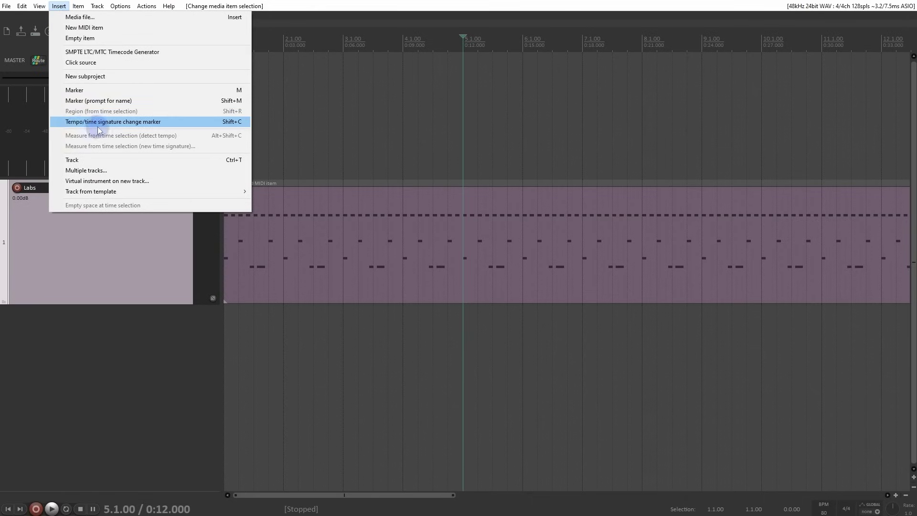
{"action": "left_click", "coordinate": [229, 123]}
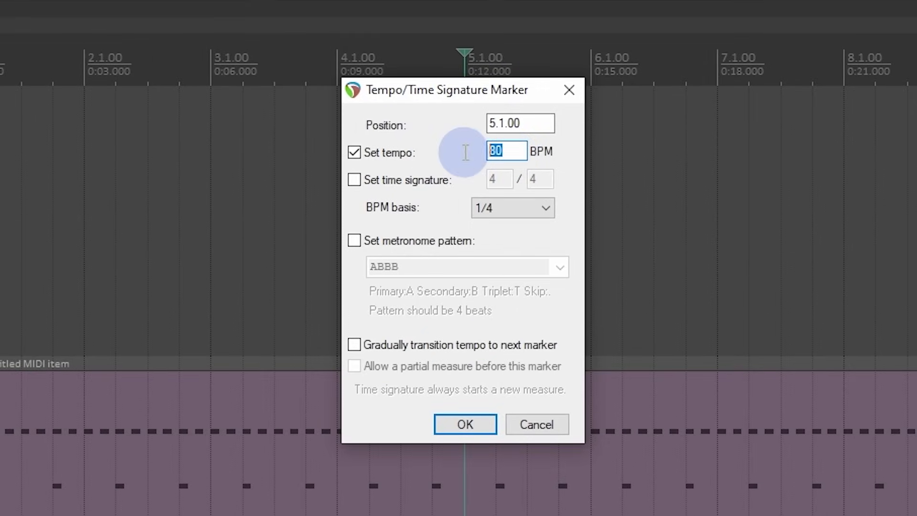
{"action": "type", "text": "120"}
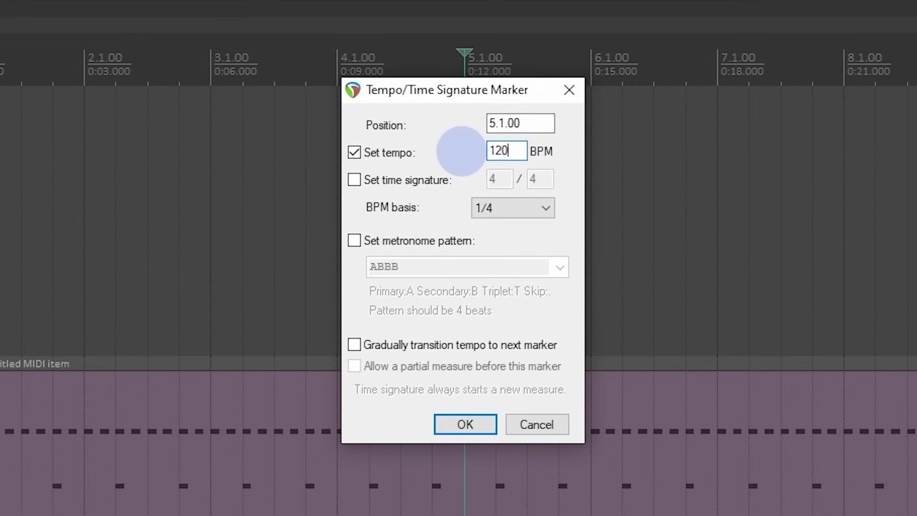
- Examine the marker's time signature, BPM basis and metronome pattern options, leaving the time signature and metronome pattern disabled
{"action": "left_click", "coordinate": [416, 179]}
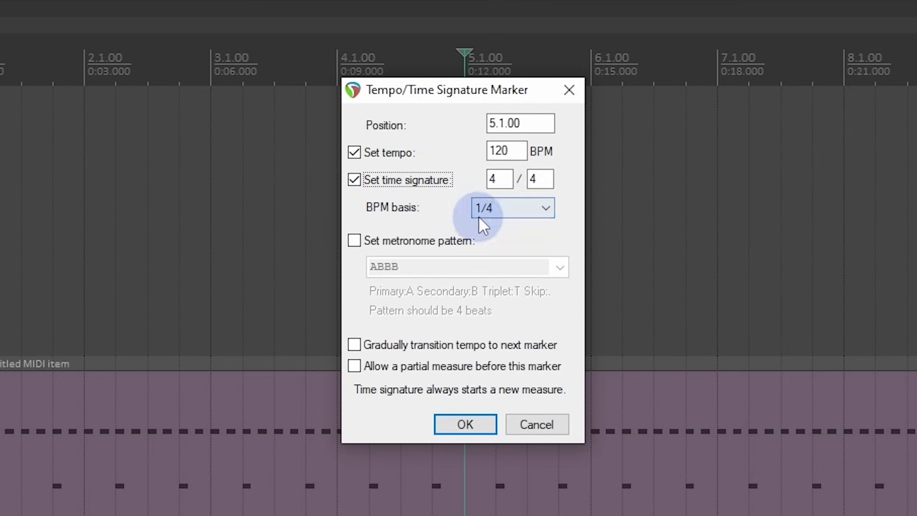
{"action": "left_click", "coordinate": [530, 217]}
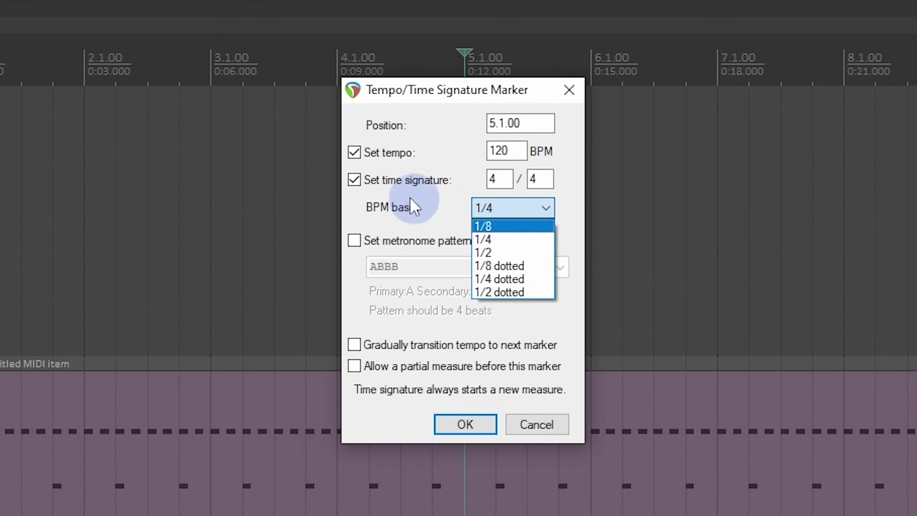
{"action": "left_click", "coordinate": [371, 173]}
{"action": "left_click", "coordinate": [371, 176]}
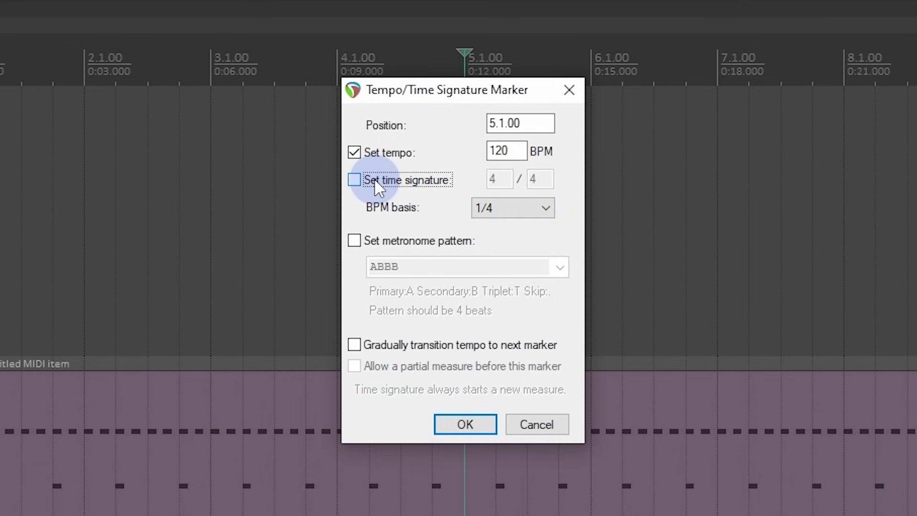
{"action": "left_click", "coordinate": [391, 242]}
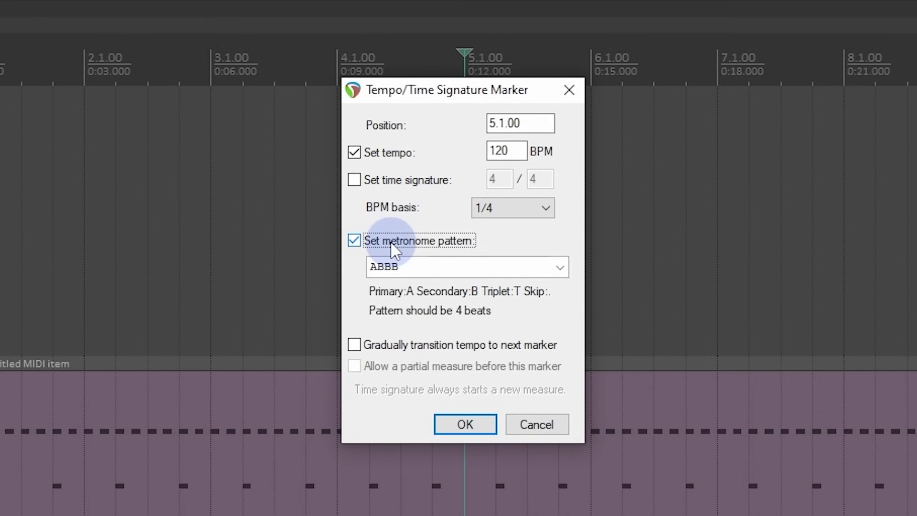
{"action": "left_click", "coordinate": [394, 244]}
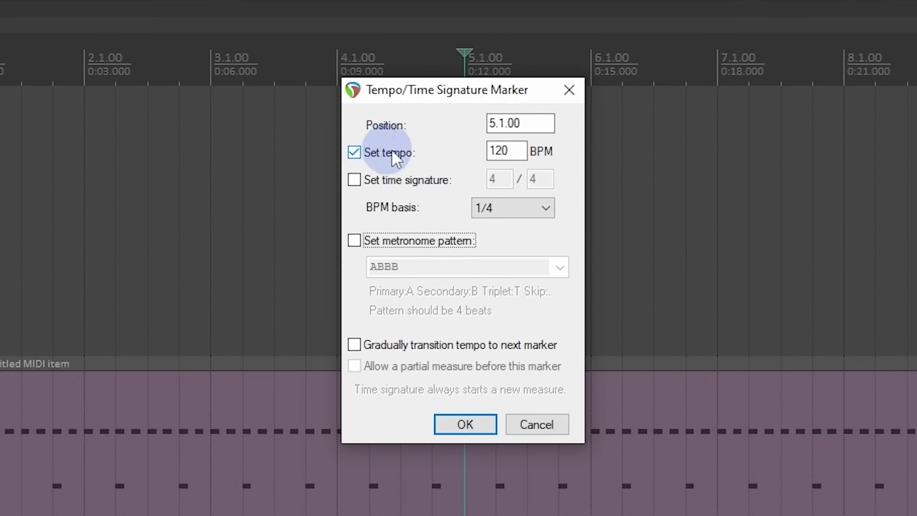
- Insert the 120 BPM tempo marker at measure 5 and play across the tempo change from measure 4
{"action": "left_click", "coordinate": [515, 152]}
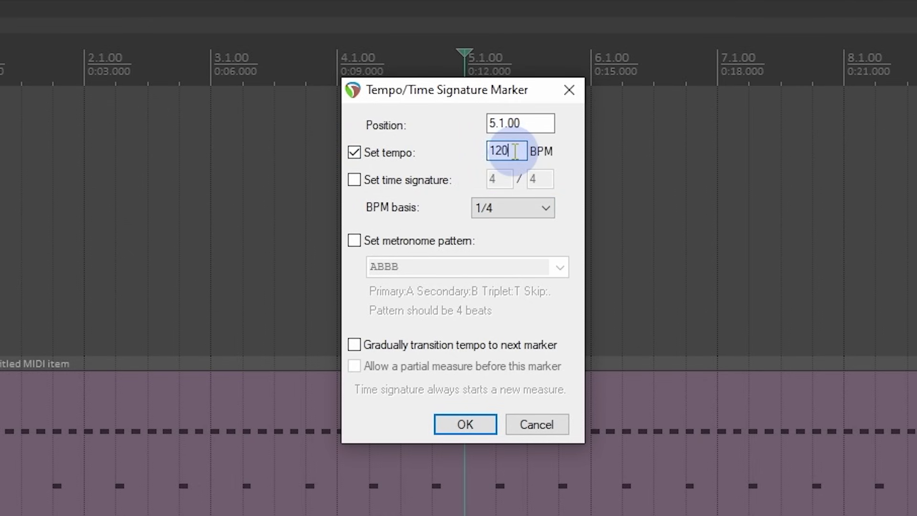
{"action": "left_click", "coordinate": [458, 423]}
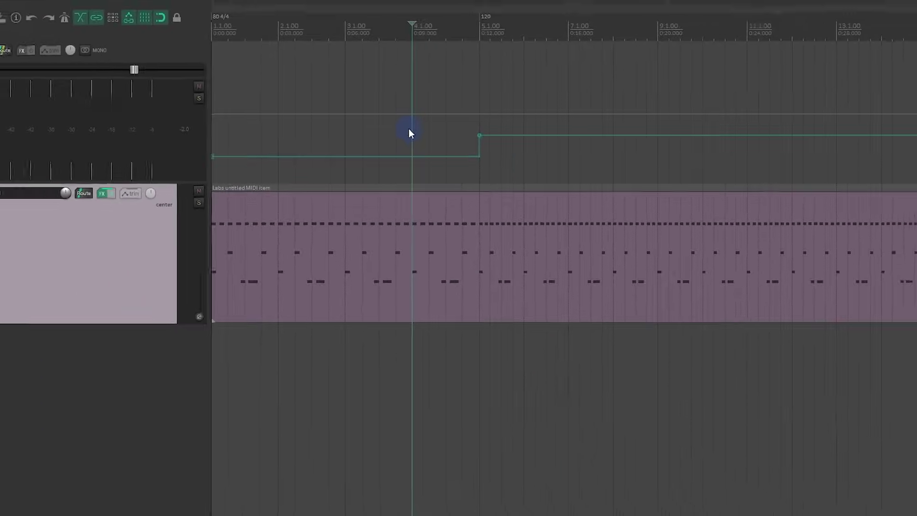
{"action": "key", "text": "space"}
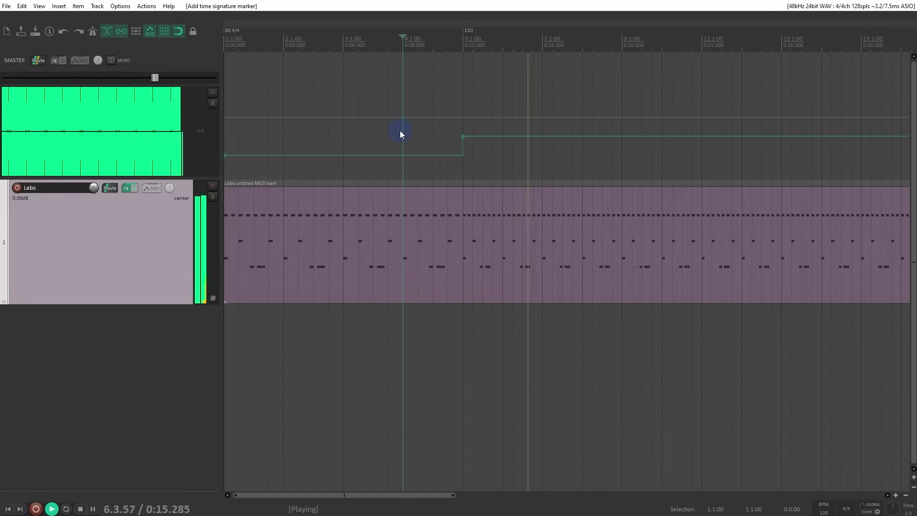
{"action": "key", "text": "space"}
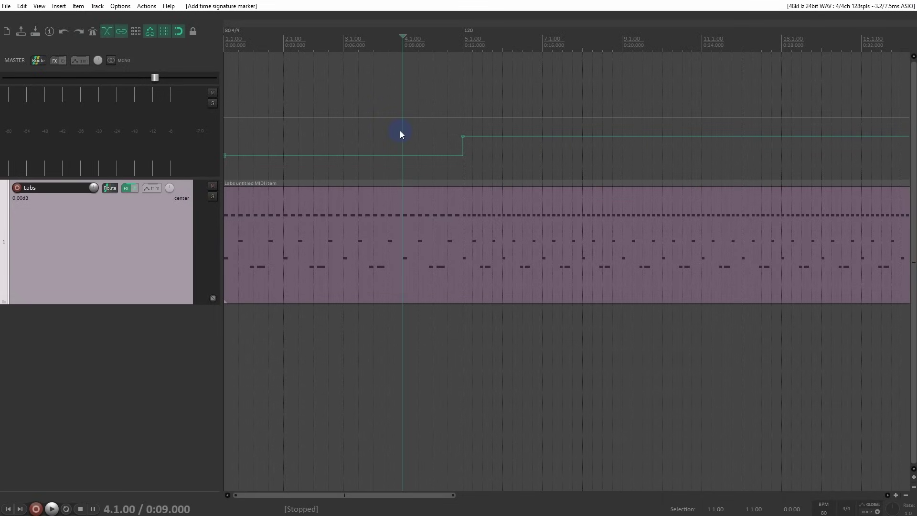
- Set the tempo marker at 1.1.00 to transition gradually to the next marker, and play the project from the start
{"action": "double_click", "coordinate": [228, 31]}
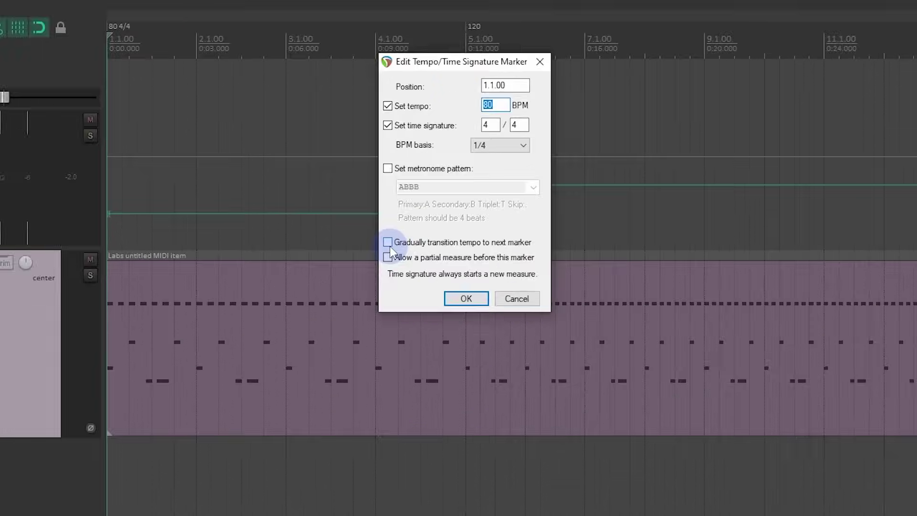
{"action": "left_click", "coordinate": [411, 174]}
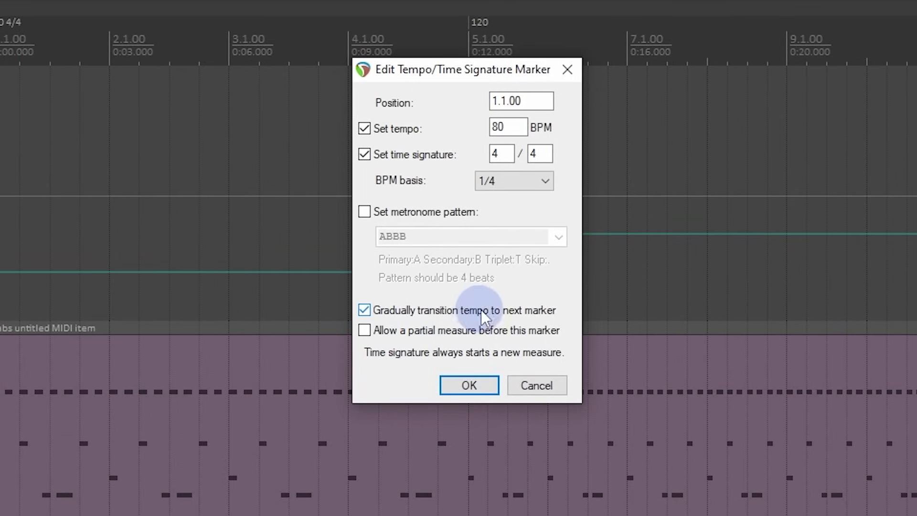
{"action": "left_click_drag", "start_coordinate": [470, 72], "coordinate": [733, 108]}
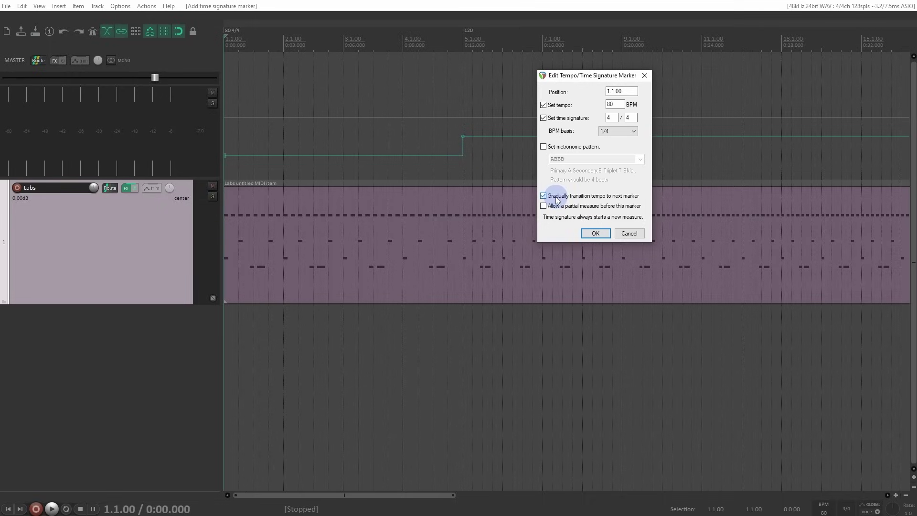
{"action": "left_click", "coordinate": [595, 233]}
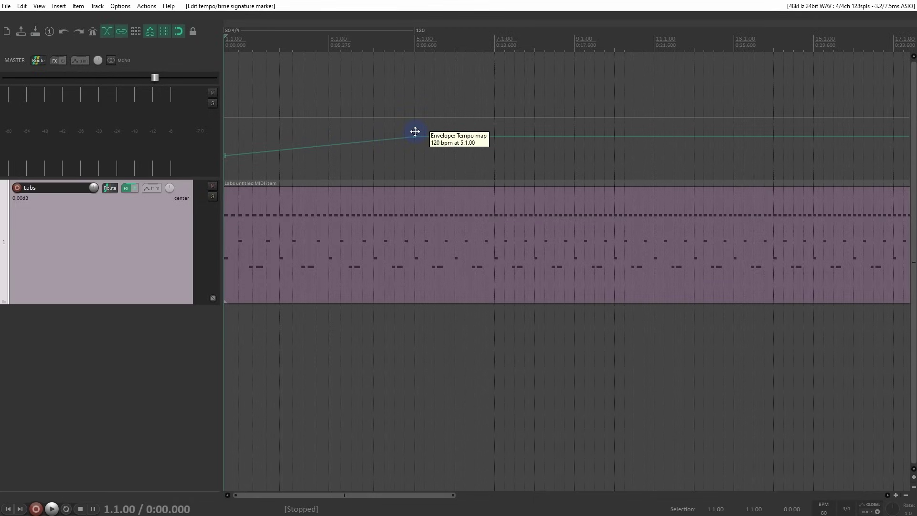
{"action": "key", "text": "space"}
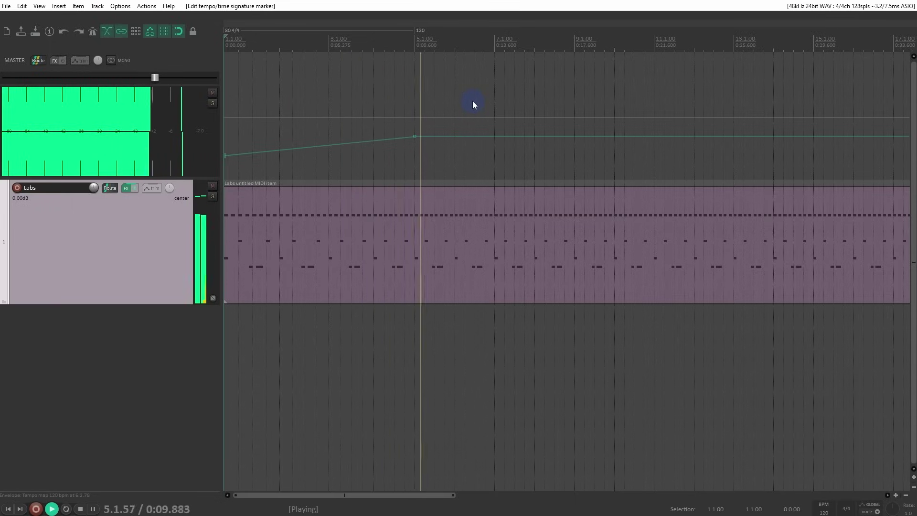
{"action": "key", "text": "space"}
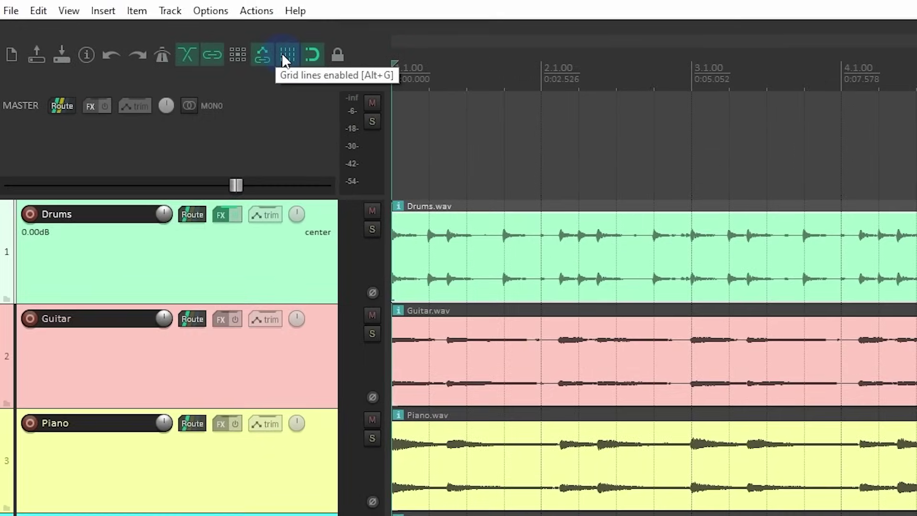
- Hide the grid lines in the arrange view and show them again
{"action": "left_click", "coordinate": [283, 55]}
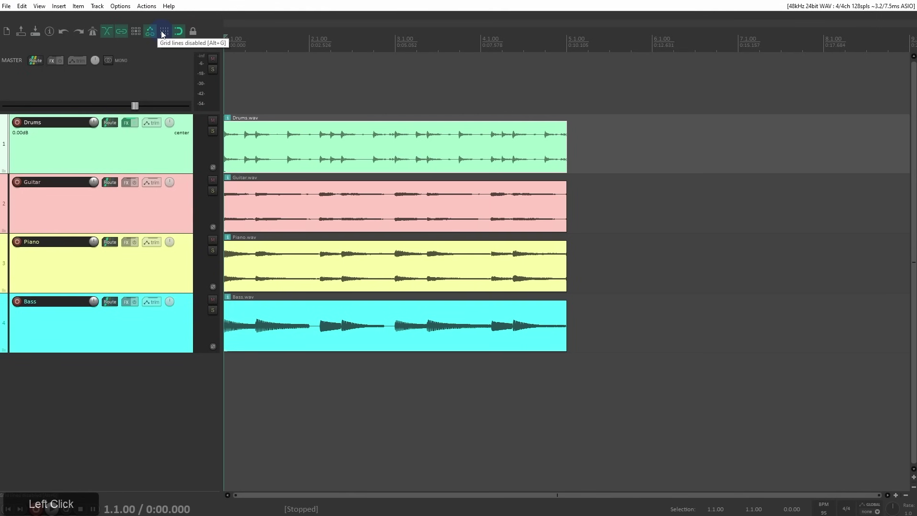
{"action": "left_click", "coordinate": [164, 32]}
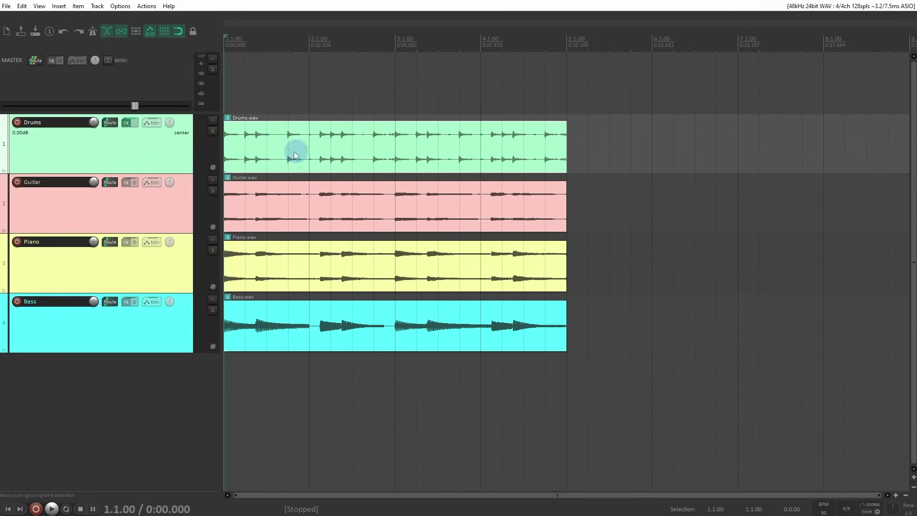
- Try a grid line spacing of 1/8 and of 1/16 in the Snap/Grid Settings, checking it against the tracks
{"action": "right_click", "coordinate": [166, 33]}
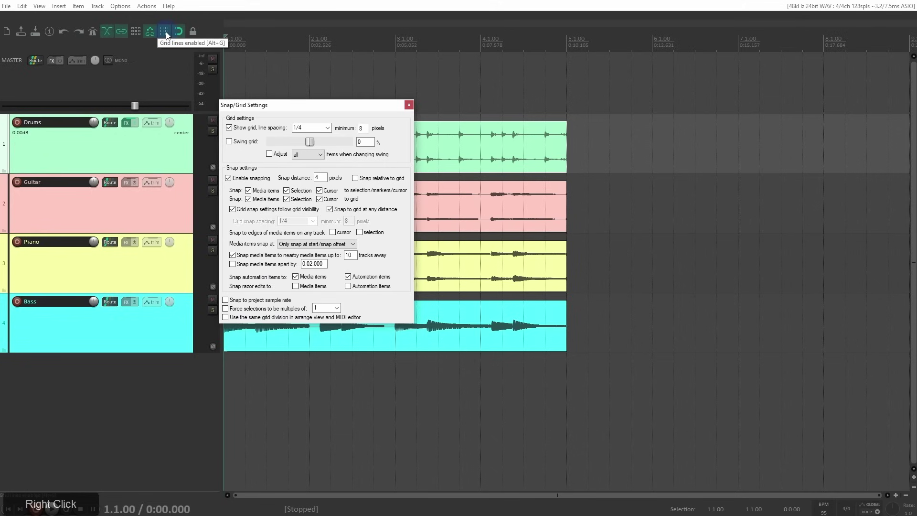
{"action": "left_click_drag", "start_coordinate": [249, 106], "coordinate": [341, 111]}
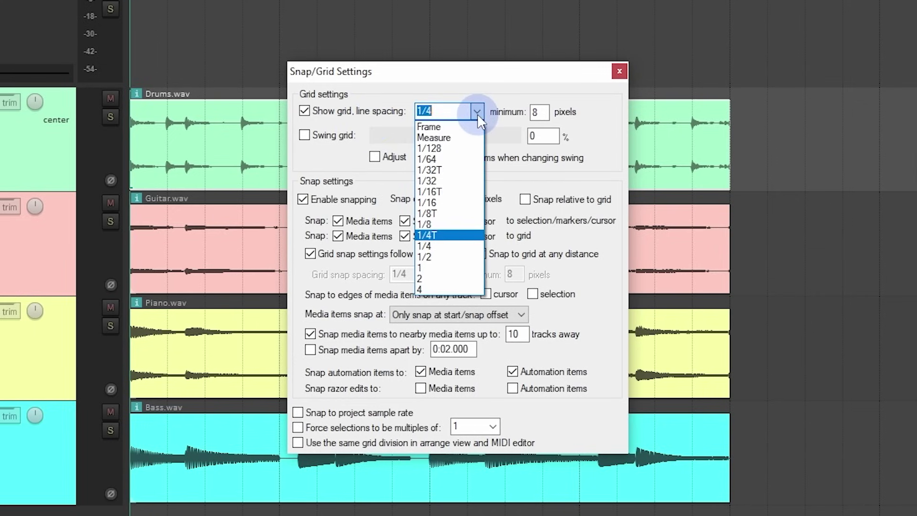
{"action": "left_click", "coordinate": [442, 233]}
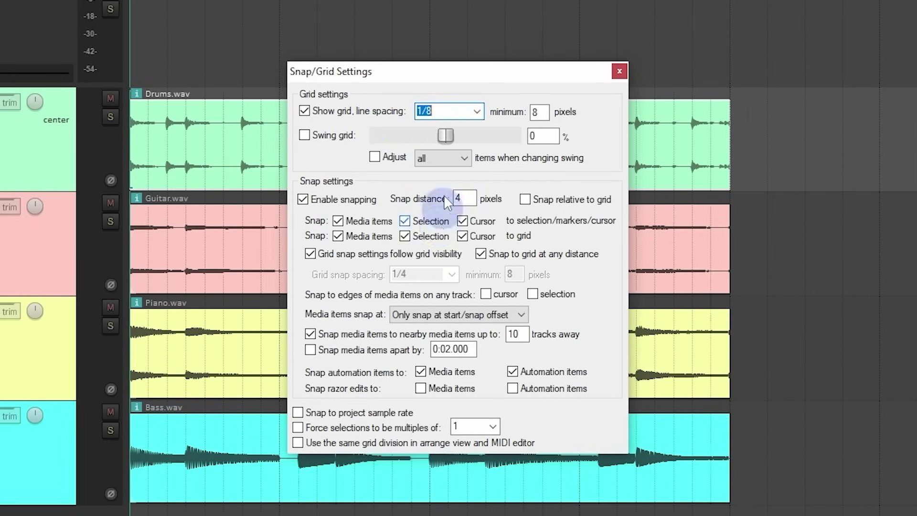
{"action": "left_click", "coordinate": [474, 109]}
{"action": "left_click", "coordinate": [462, 201]}
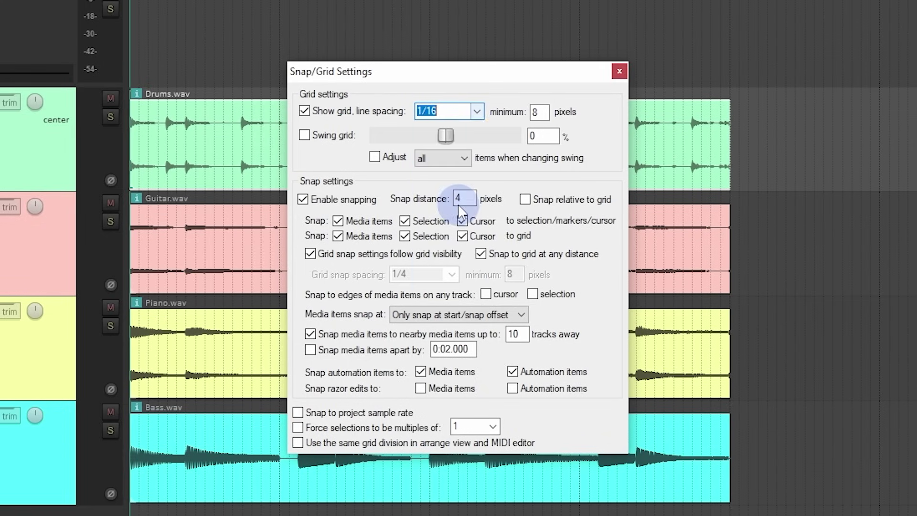
{"action": "scroll", "coordinate": [216, 116], "scroll_direction": "up", "scroll_amount": 3}
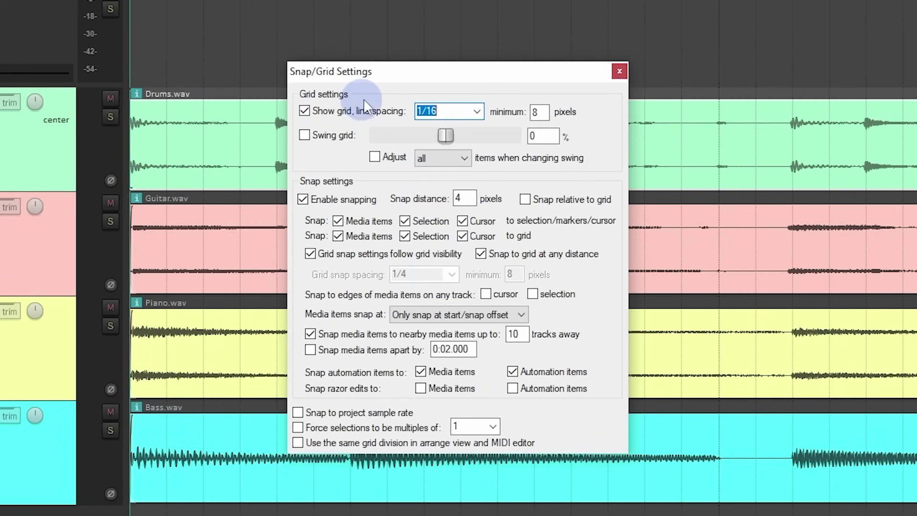
{"action": "left_click_drag", "start_coordinate": [425, 73], "coordinate": [653, 174]}
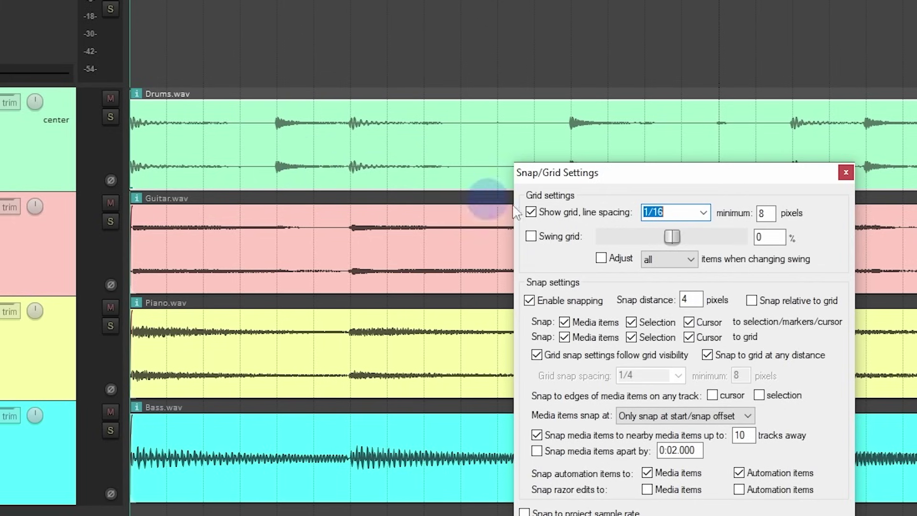
- Try the swing grid option with an increased swing amount, and reset it to off at 0 %
{"action": "left_click", "coordinate": [703, 212]}
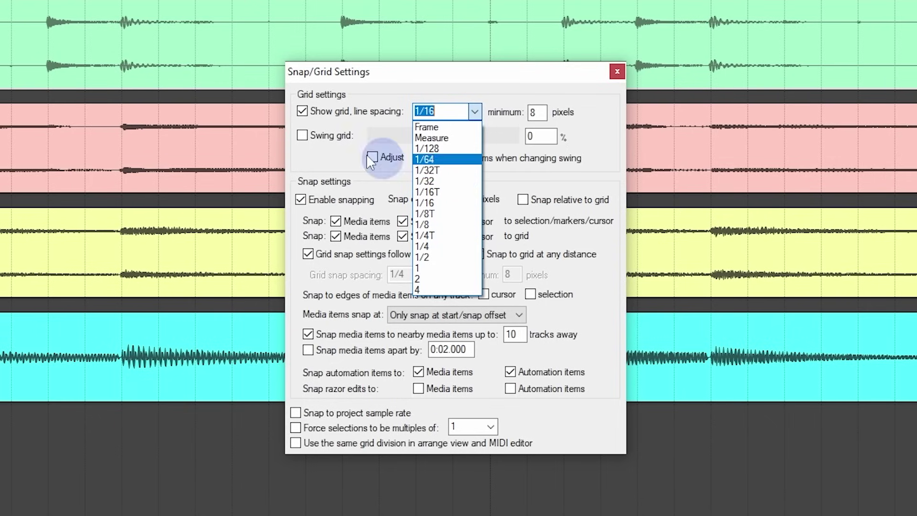
{"action": "left_click", "coordinate": [304, 151]}
{"action": "left_click", "coordinate": [312, 135]}
{"action": "left_click_drag", "start_coordinate": [444, 136], "coordinate": [463, 135]}
{"action": "double_click", "coordinate": [464, 135]}
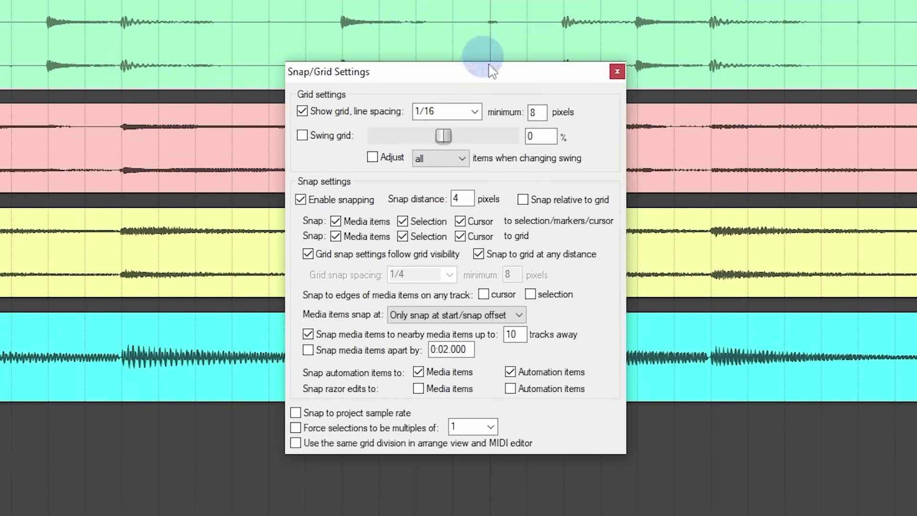
- Try a triplet grid line spacing of 1/8T, set the spacing back to 1/4 and close the Snap/Grid Settings
{"action": "left_click", "coordinate": [475, 111]}
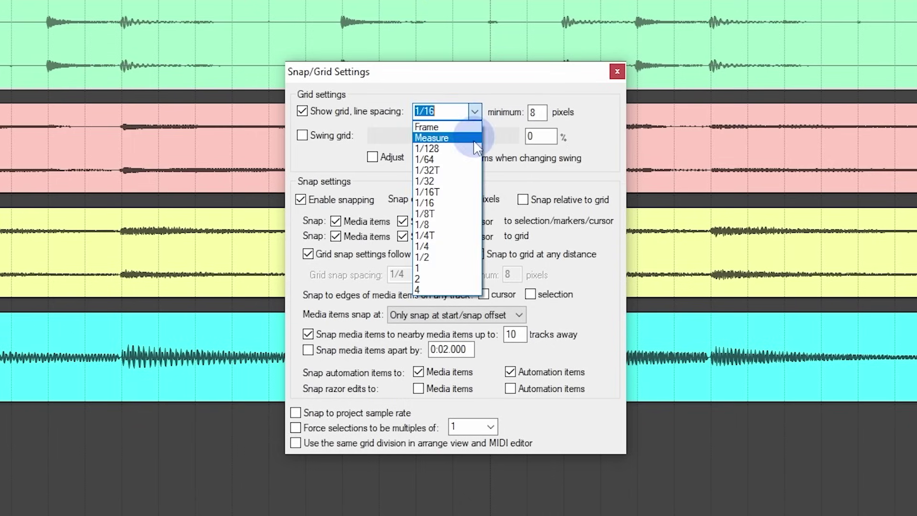
{"action": "left_click", "coordinate": [455, 213]}
{"action": "left_click", "coordinate": [459, 218]}
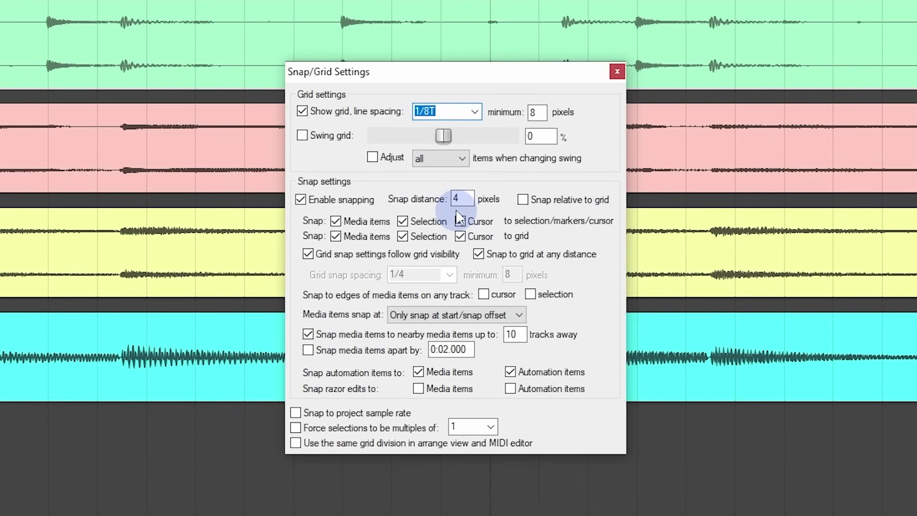
{"action": "left_click", "coordinate": [476, 111]}
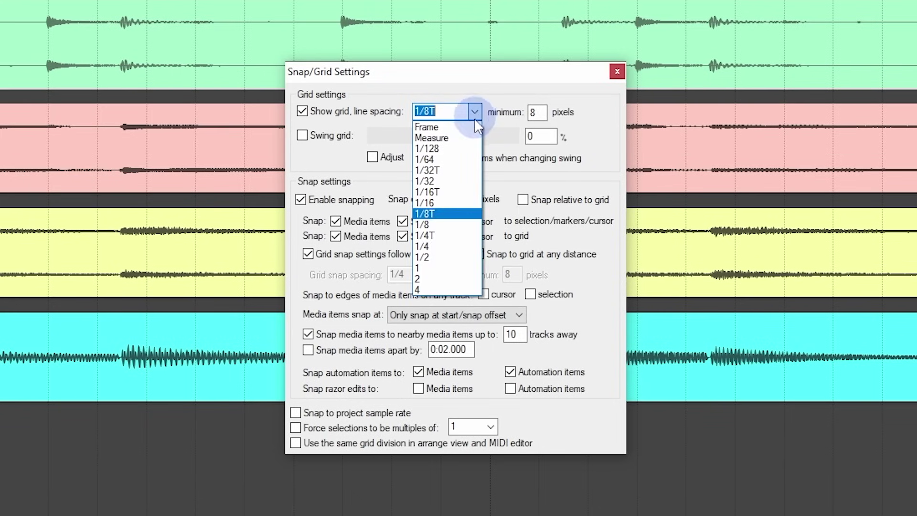
{"action": "left_click", "coordinate": [464, 247]}
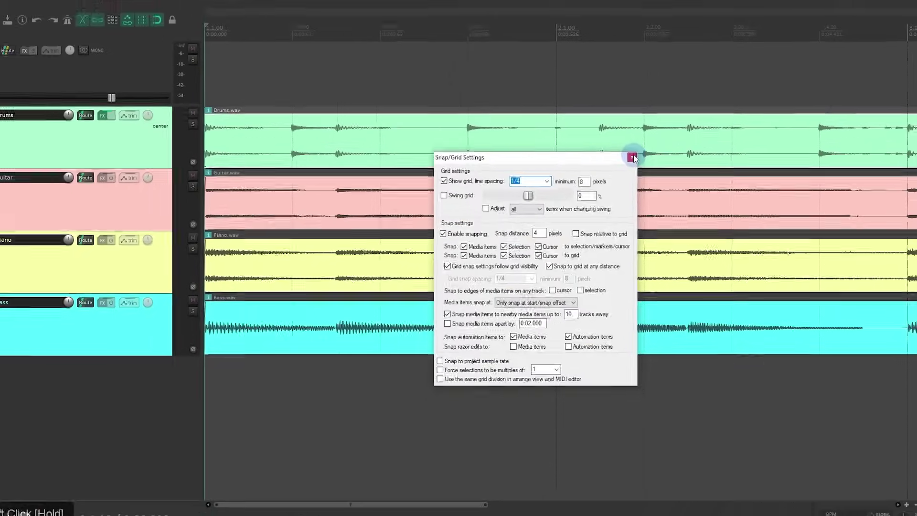
{"action": "left_click", "coordinate": [617, 74]}
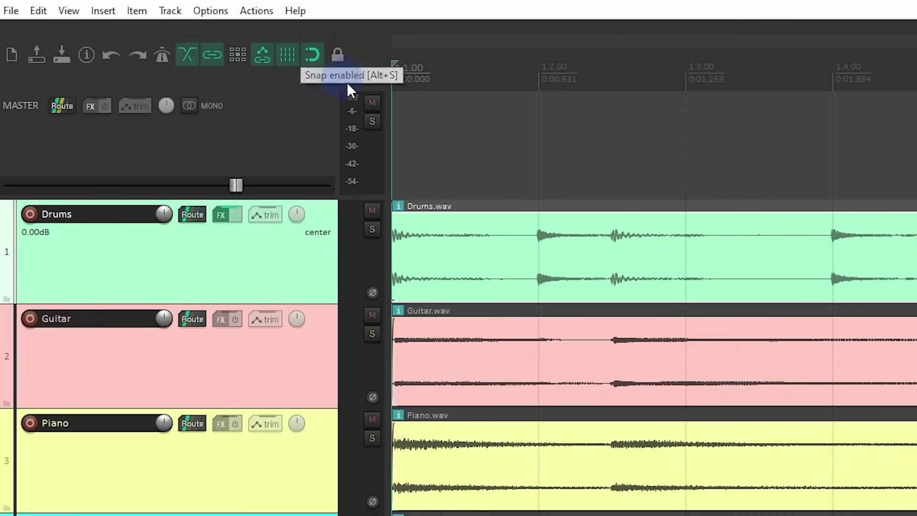
- Move the Drums item along its track so that it snaps to the grid line at 1.2.00
{"action": "scroll", "coordinate": [597, 282], "scroll_direction": "down", "scroll_amount": 5}
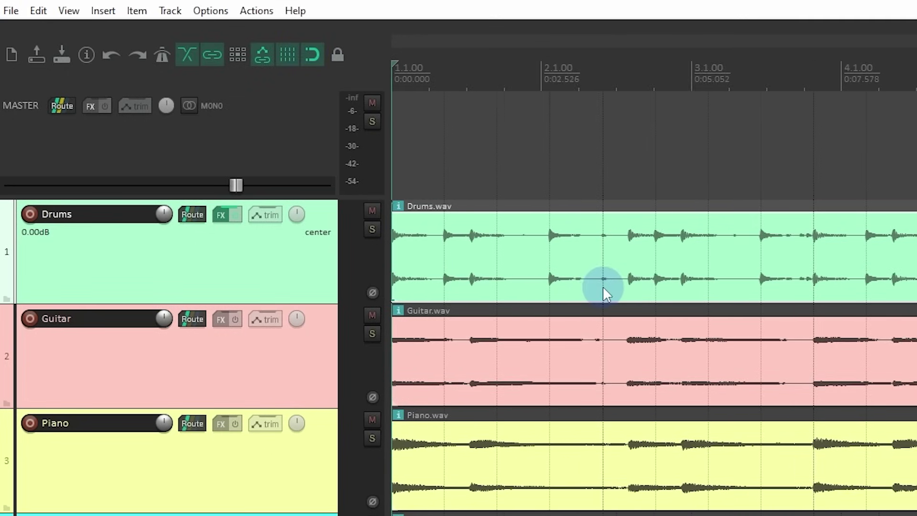
{"action": "scroll", "coordinate": [603, 285], "scroll_direction": "up", "scroll_amount": 3}
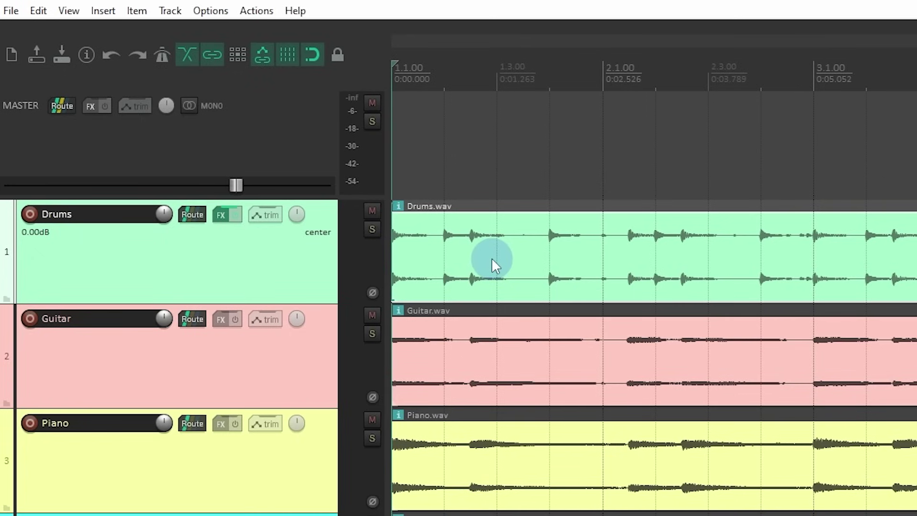
{"action": "left_click_drag", "start_coordinate": [488, 256], "coordinate": [519, 262]}
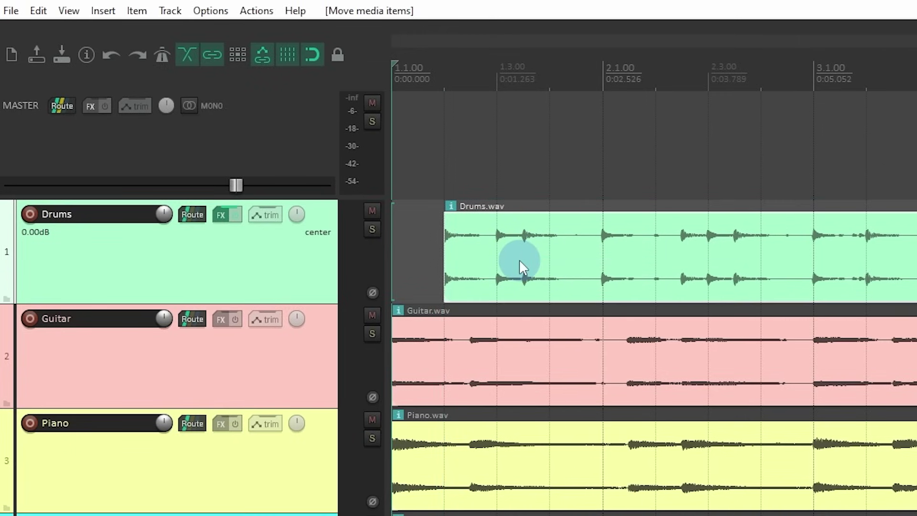
- Disable snapping and move the Drums item freely to an off-grid position slightly after 1.2.00
{"action": "left_click", "coordinate": [319, 57]}
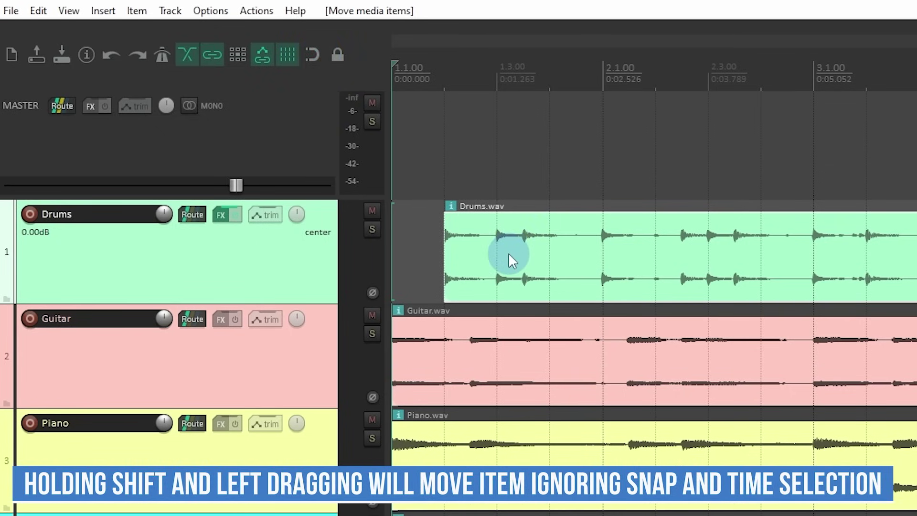
{"action": "mouse_move", "coordinate": [506, 254]}
{"action": "left_mouse_down"}
{"action": "mouse_move", "coordinate": [528, 254]}
{"action": "mouse_move", "coordinate": [520, 255]}
{"action": "left_mouse_up"}
{"action": "scroll", "coordinate": [511, 265], "scroll_direction": "up", "scroll_amount": 2}
{"action": "left_click_drag", "start_coordinate": [633, 260], "coordinate": [642, 281]}
{"action": "scroll", "coordinate": [643, 287], "scroll_direction": "down", "scroll_amount": 2}
{"action": "scroll", "coordinate": [642, 292], "scroll_direction": "down", "scroll_amount": 1}
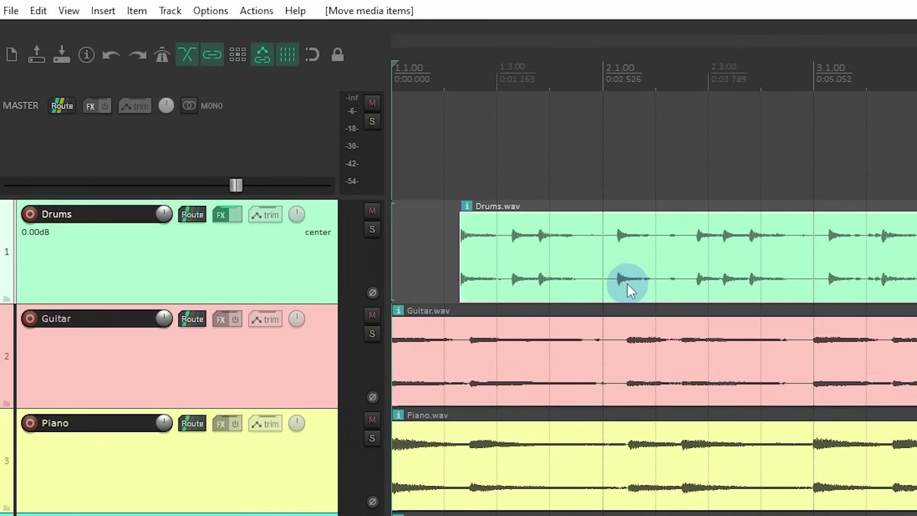
- Re-enable snapping and move the Drums item back to the project start at 1.1.00
{"action": "key", "text": "r"}
{"action": "left_click_drag", "start_coordinate": [627, 282], "coordinate": [503, 285]}
- Place the edit cursor on each successive quarter-note grid line from 1.2.00 to 2.4.00
{"action": "left_click", "coordinate": [444, 76]}
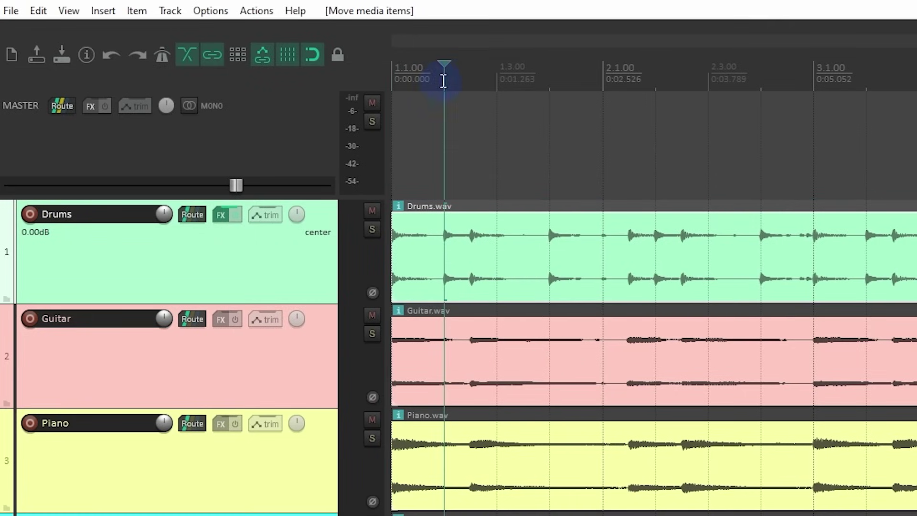
{"action": "left_click", "coordinate": [497, 78]}
{"action": "left_click", "coordinate": [549, 79]}
{"action": "left_click", "coordinate": [605, 80]}
{"action": "left_click", "coordinate": [656, 82]}
{"action": "left_click", "coordinate": [714, 86]}
{"action": "left_click", "coordinate": [761, 81]}
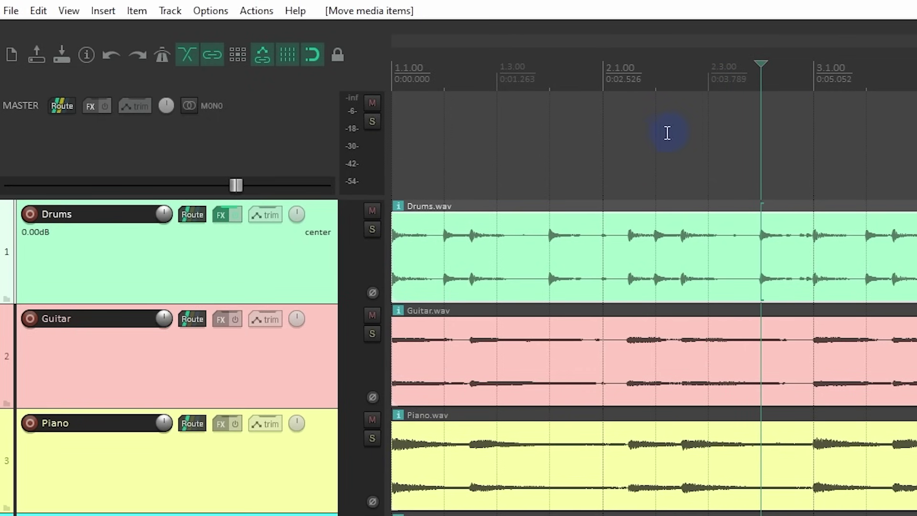
- Turn off snapping of media items to the grid and move the Drums item to the edit cursor at 2.4.00
{"action": "right_click", "coordinate": [313, 55]}
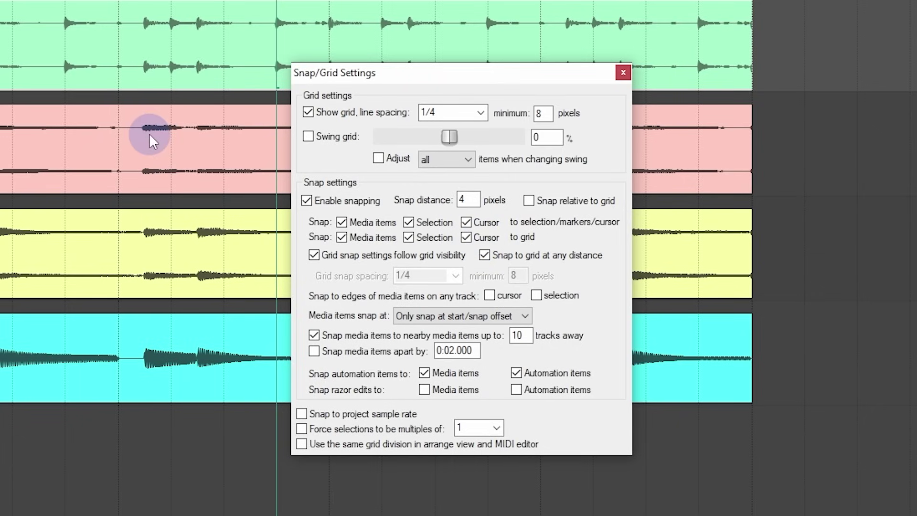
{"action": "left_click", "coordinate": [355, 239]}
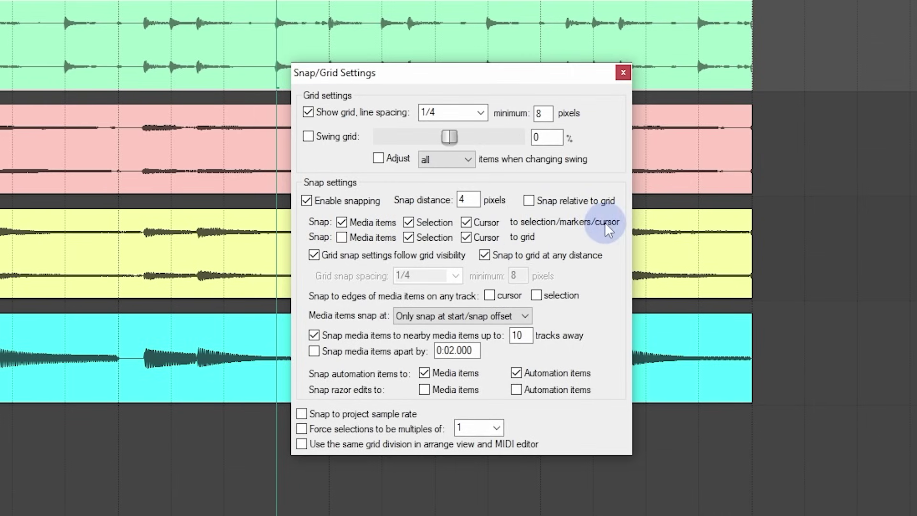
{"action": "left_click_drag", "start_coordinate": [277, 143], "coordinate": [375, 159]}
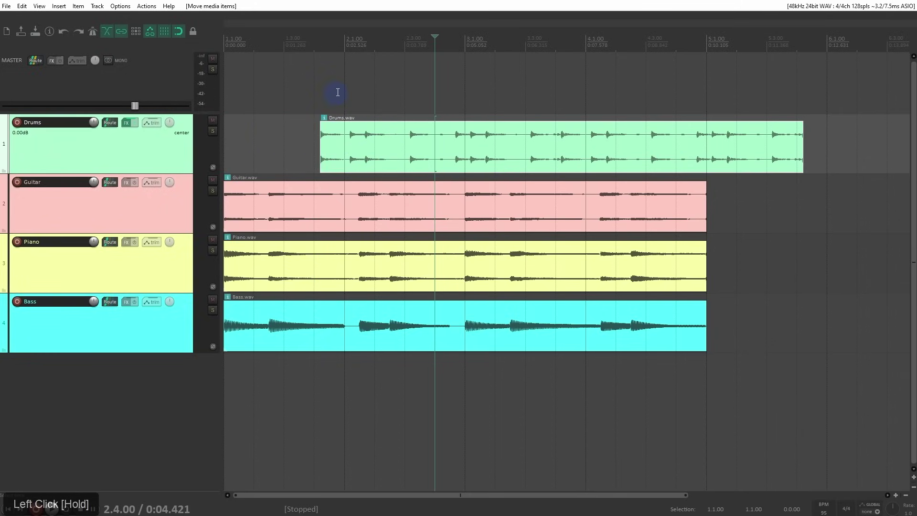
{"action": "left_click_drag", "start_coordinate": [395, 150], "coordinate": [510, 155]}
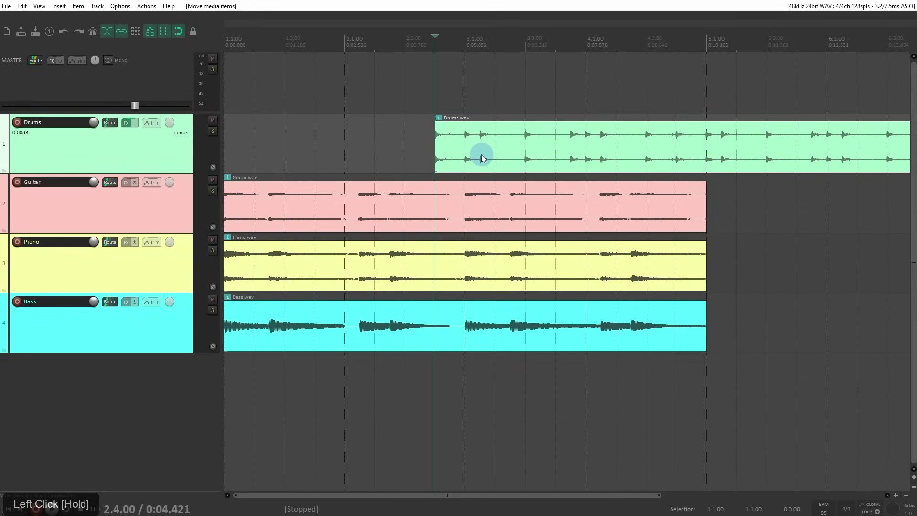
- Make a time selection from 1.3.00 to 2.1.00 and move the Drums item to about its start
{"action": "left_click_drag", "start_coordinate": [287, 45], "coordinate": [358, 45]}
{"action": "left_click_drag", "start_coordinate": [489, 149], "coordinate": [339, 146]}
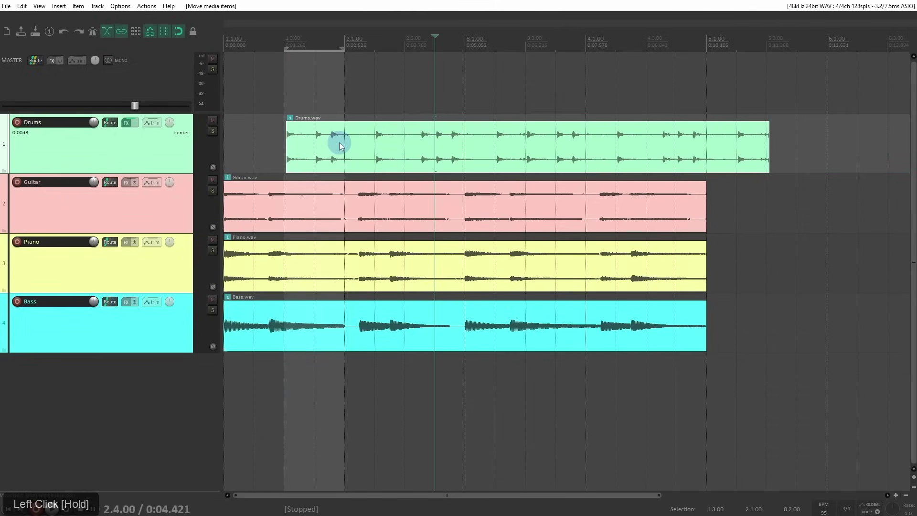
- Turn off snapping of selections to the grid in the Snap/Grid Settings
{"action": "right_click", "coordinate": [177, 32]}
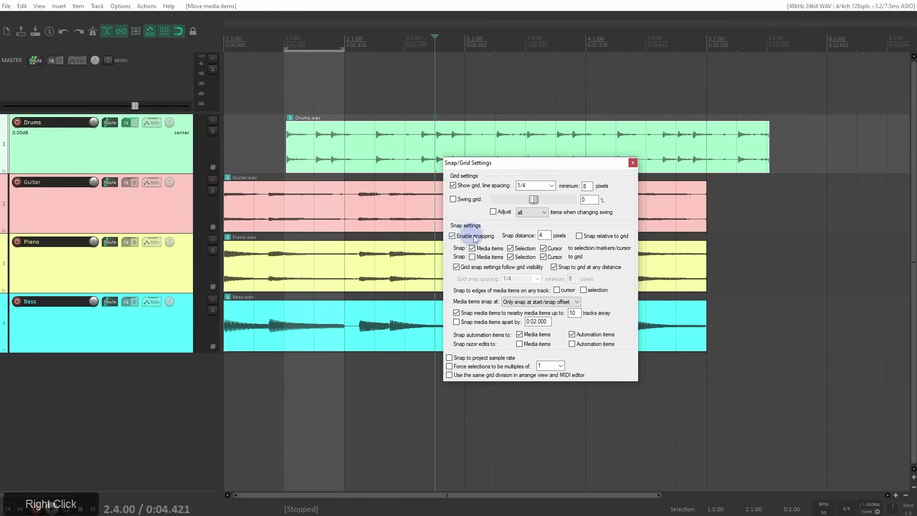
{"action": "left_click", "coordinate": [510, 257]}
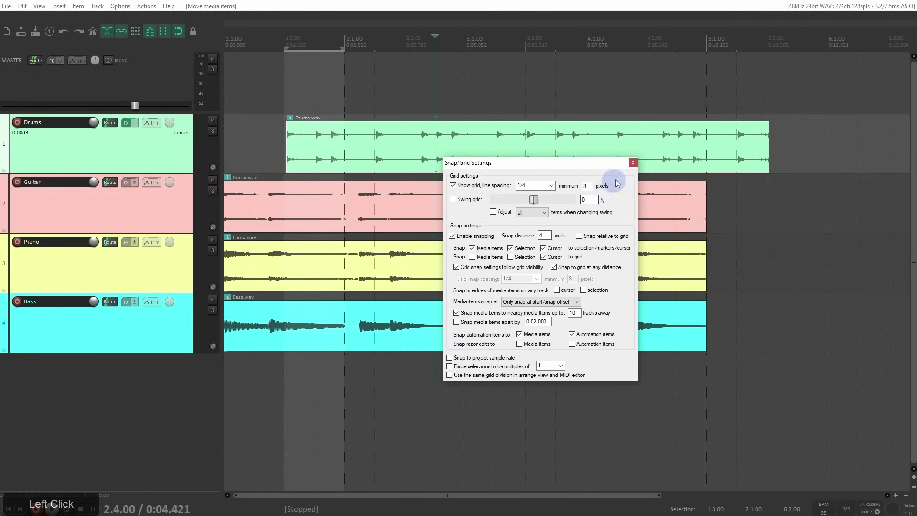
- Make a time selection off the grid lines from 1.2.69 to 2.1.89 and move the Drums item close to its end
{"action": "left_click", "coordinate": [633, 163]}
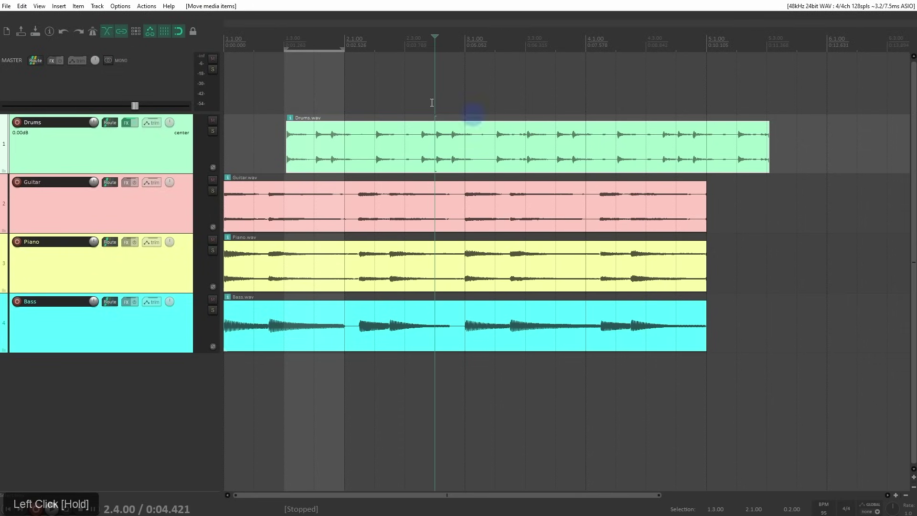
{"action": "left_click_drag", "start_coordinate": [275, 81], "coordinate": [372, 93]}
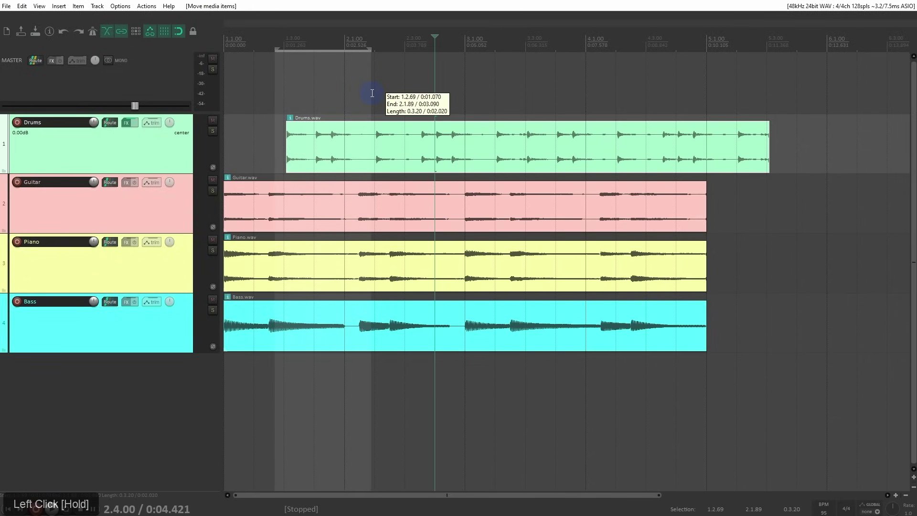
{"action": "left_click_drag", "start_coordinate": [348, 149], "coordinate": [436, 161]}
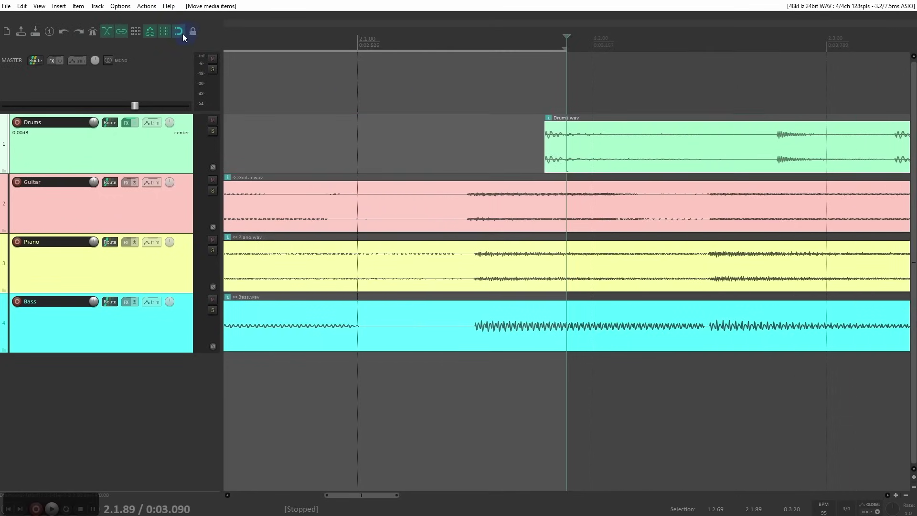
- Set the snap distance to 30 pixels in the Snap/Grid Settings
{"action": "right_click", "coordinate": [181, 34]}
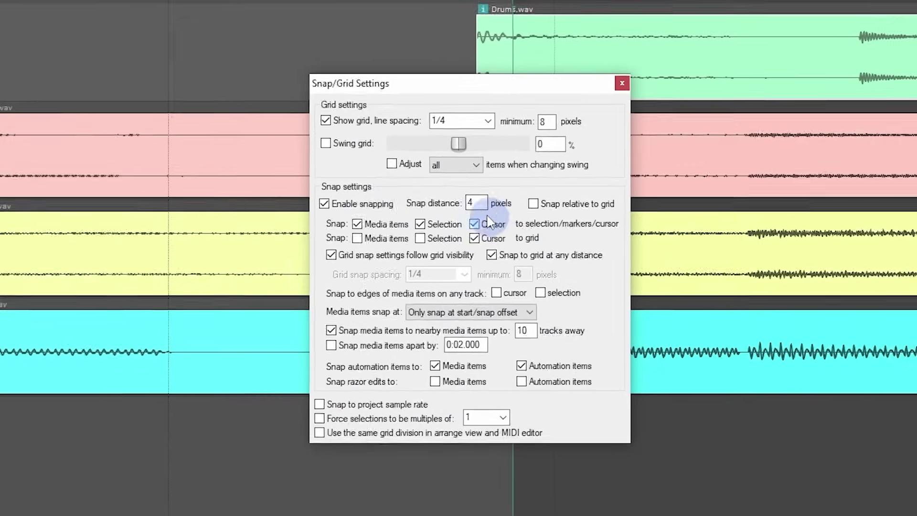
{"action": "left_click_drag", "start_coordinate": [546, 235], "coordinate": [512, 233]}
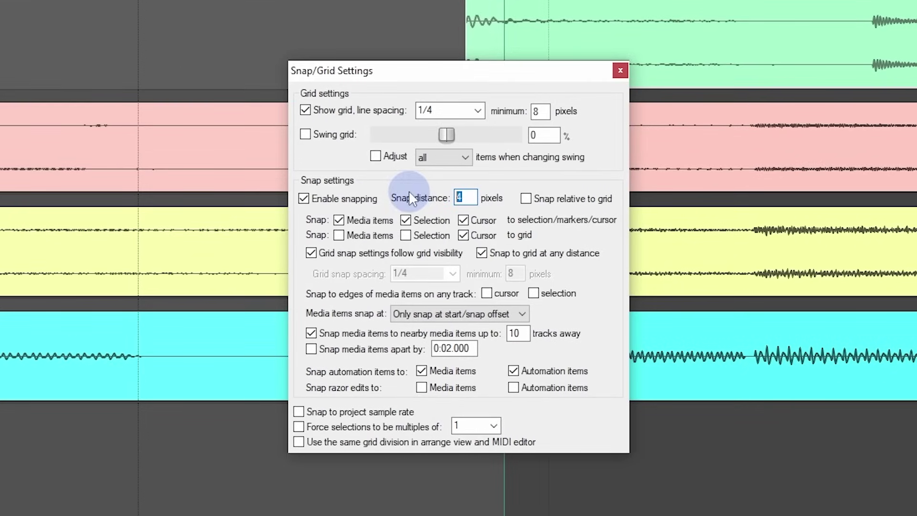
{"action": "type", "text": "30"}
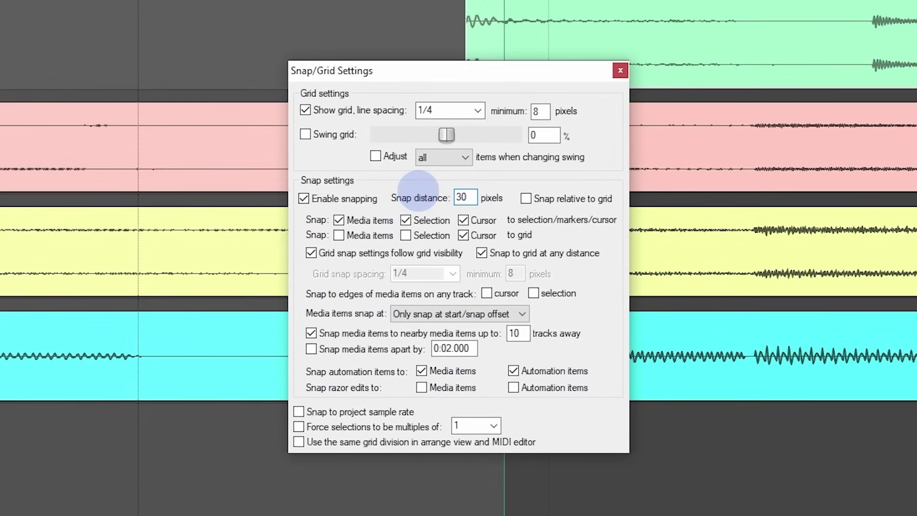
{"action": "left_click", "coordinate": [620, 70]}
- Move the Drums item onto the edit cursor at 2.1.89, and pull it back to a position between 2.1.00 and the cursor
{"action": "left_click_drag", "start_coordinate": [647, 59], "coordinate": [432, 54]}
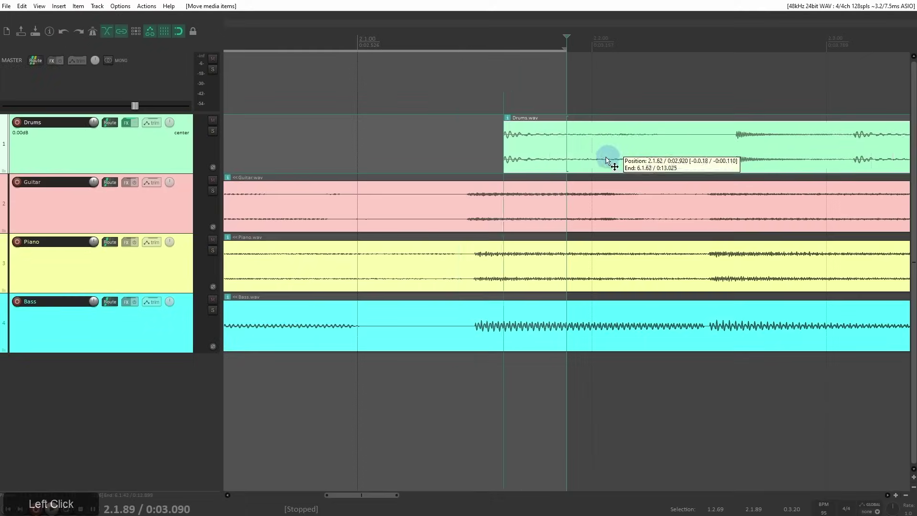
{"action": "left_click_drag", "start_coordinate": [525, 152], "coordinate": [665, 162]}
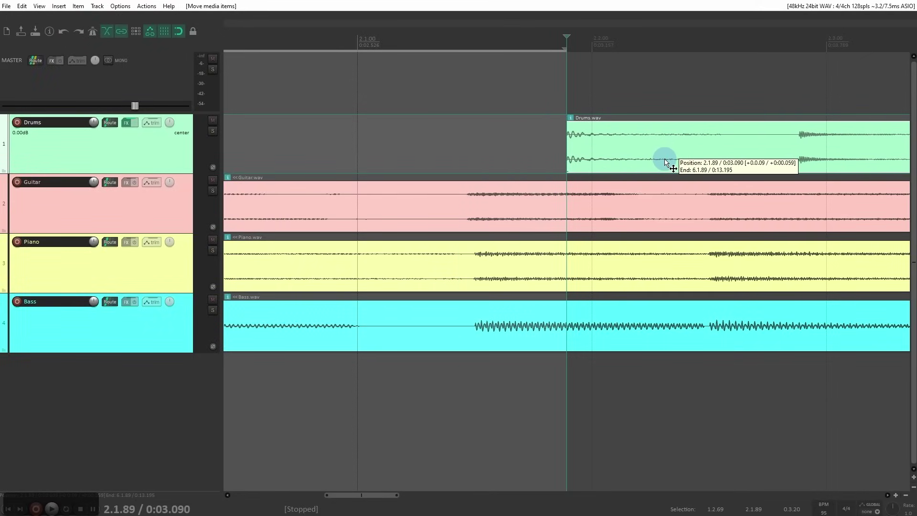
{"action": "left_click_drag", "start_coordinate": [666, 162], "coordinate": [499, 149]}
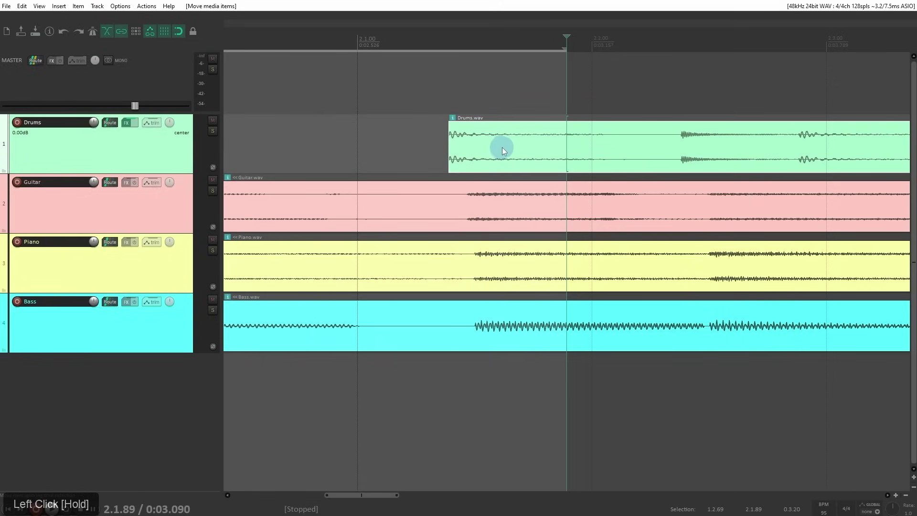
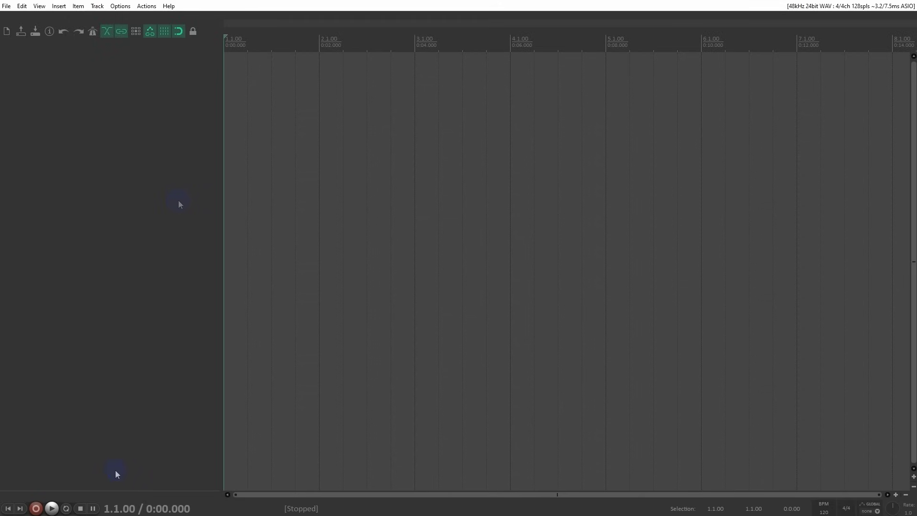
- Bring Just Wont Drums 124BPM.wav from the Just Wont 124BPM folder into the empty project near its start
{"action": "left_click", "coordinate": [173, 515]}
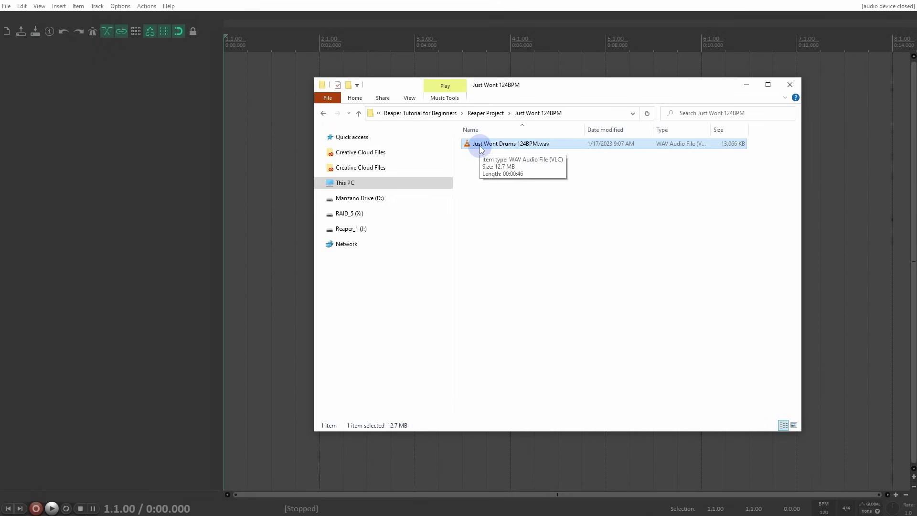
{"action": "left_click_drag", "start_coordinate": [477, 143], "coordinate": [264, 107]}
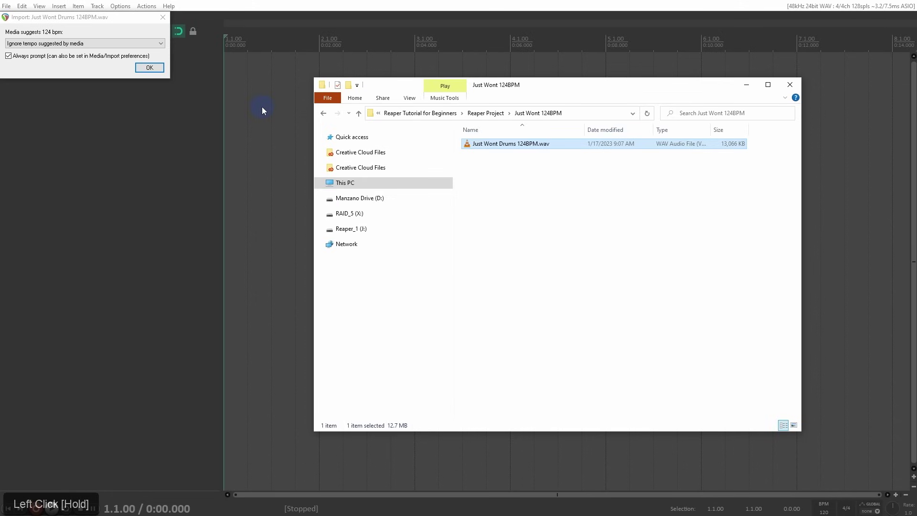
{"action": "left_click", "coordinate": [91, 24]}
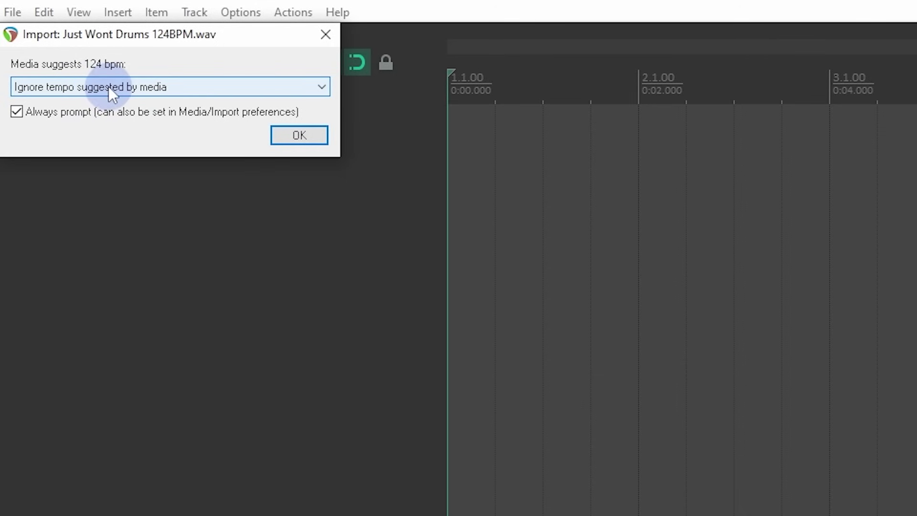
- Try the import option that adjusts media based on the suggested tempo
{"action": "left_click", "coordinate": [108, 87]}
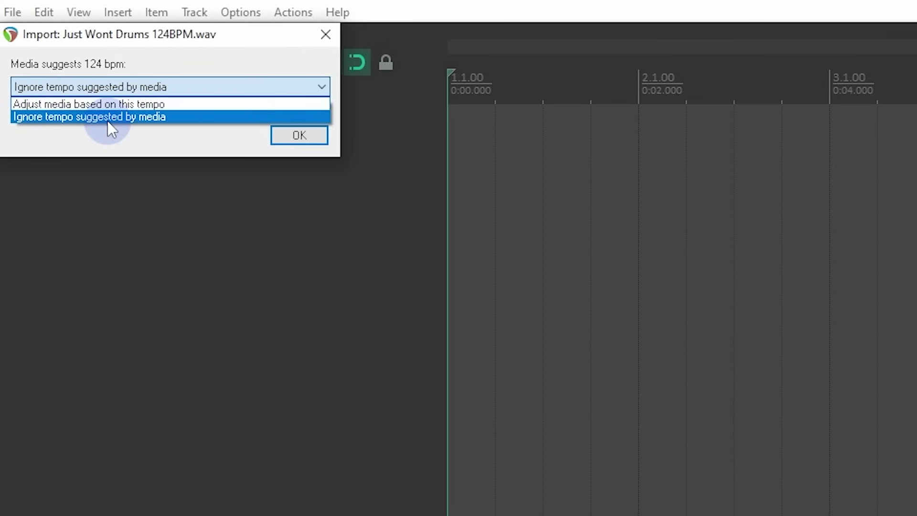
{"action": "left_click", "coordinate": [196, 135]}
{"action": "left_click", "coordinate": [201, 84]}
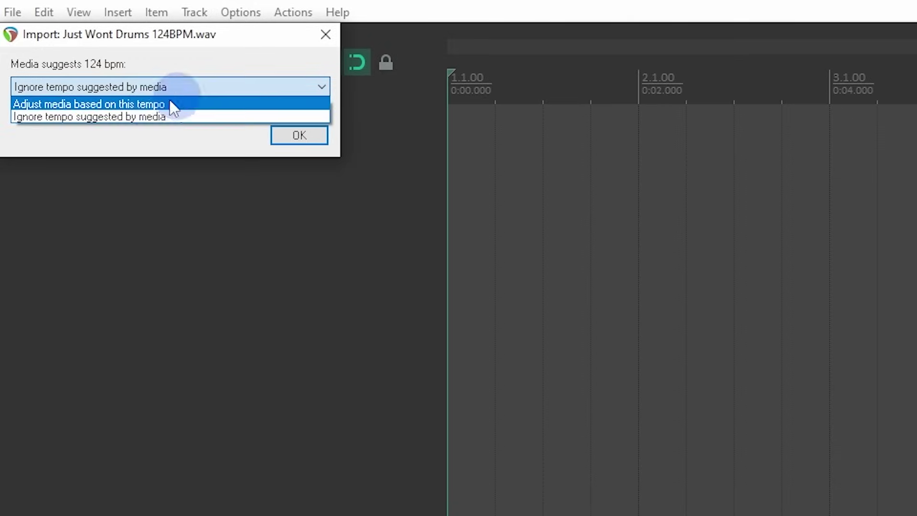
{"action": "left_click", "coordinate": [150, 104]}
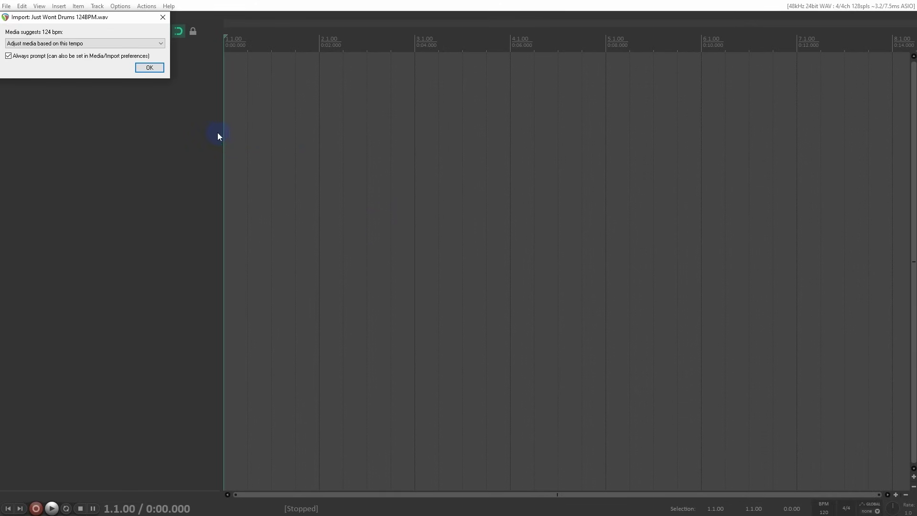
- Import the drum file with the tempo suggested by the media ignored, and make its new track taller
{"action": "left_click", "coordinate": [93, 44]}
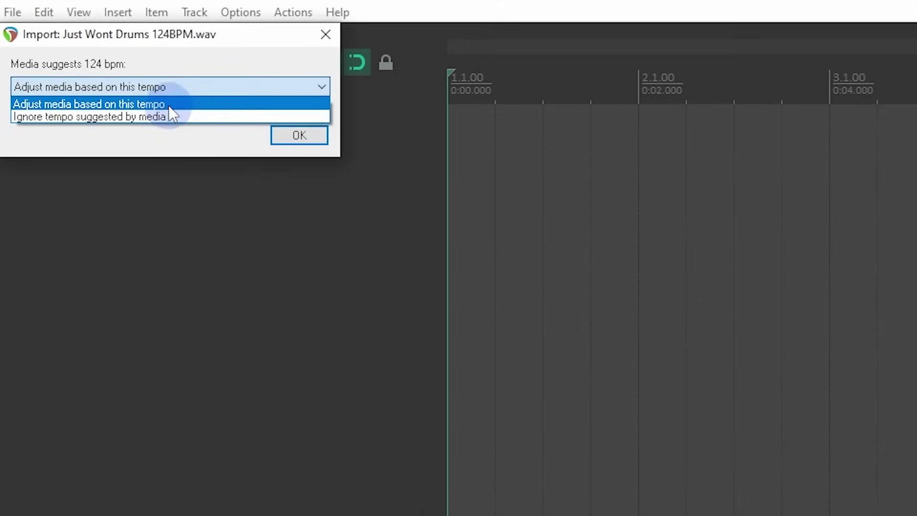
{"action": "left_click", "coordinate": [87, 60]}
{"action": "left_click", "coordinate": [302, 135]}
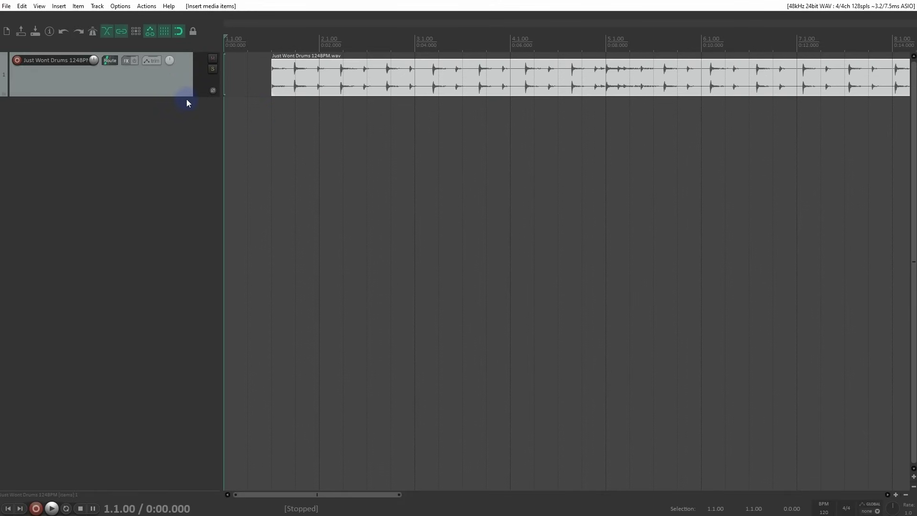
{"action": "left_click_drag", "start_coordinate": [185, 95], "coordinate": [181, 279]}
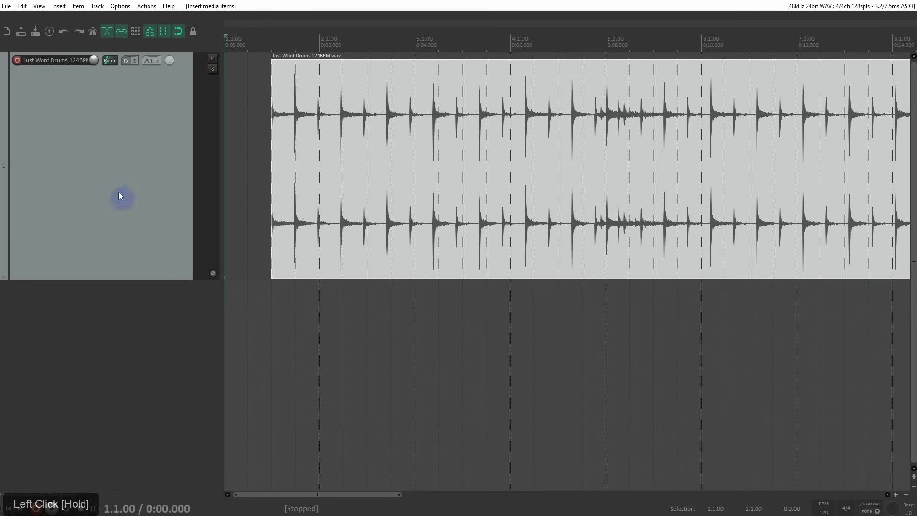
- Set the project timebase for items, envelopes and markers to Time
{"action": "left_click", "coordinate": [49, 31]}
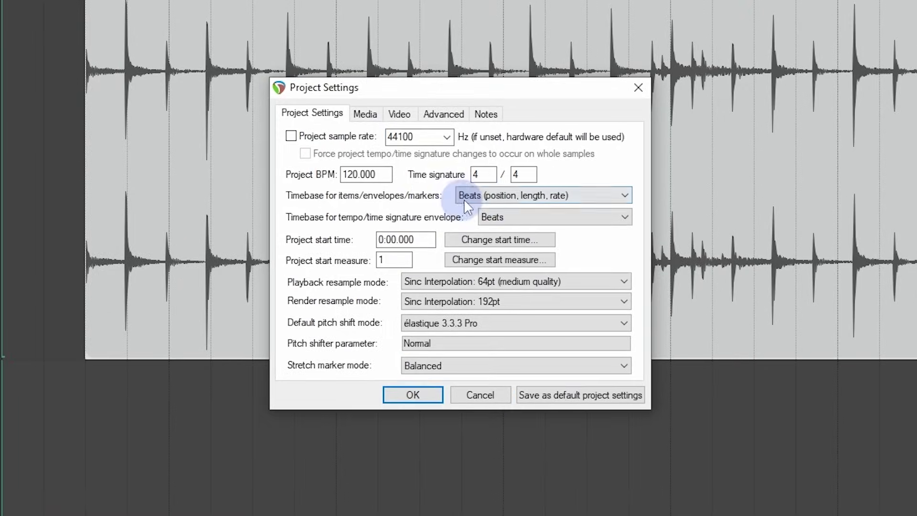
{"action": "left_click", "coordinate": [502, 187]}
{"action": "left_click", "coordinate": [489, 210]}
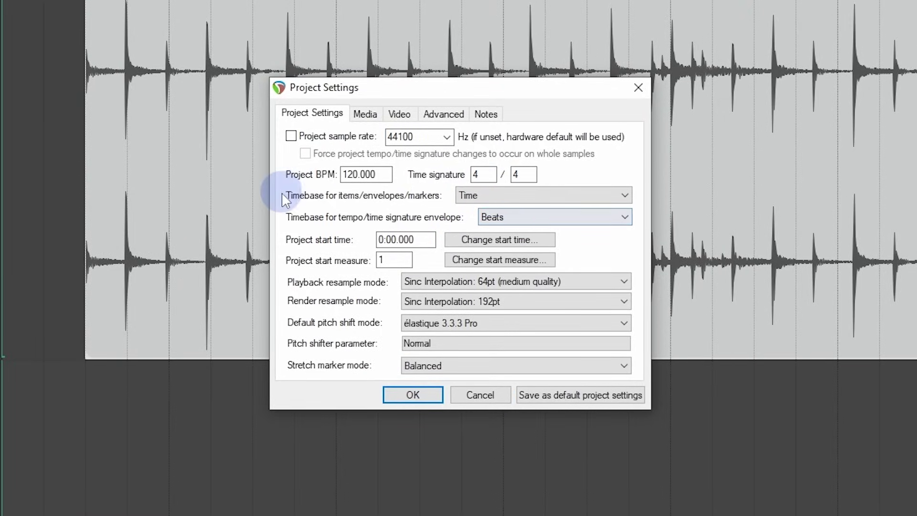
{"action": "left_click", "coordinate": [429, 394]}
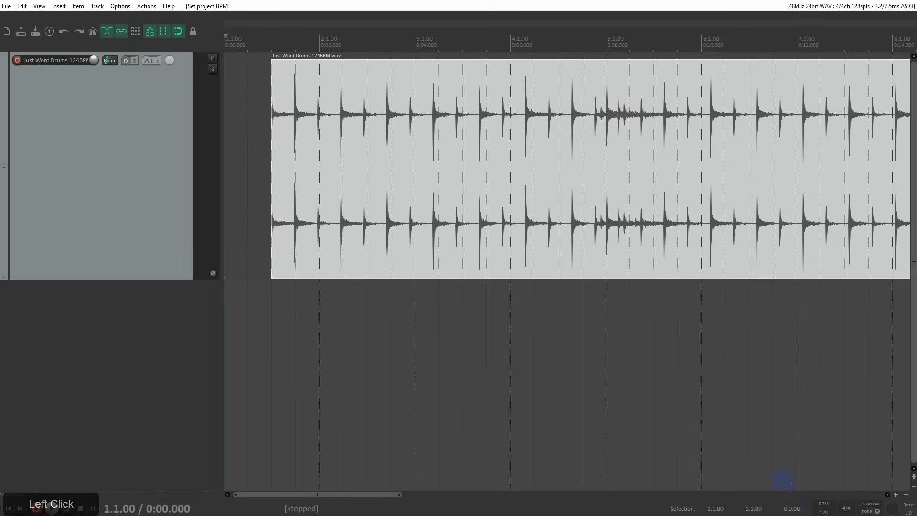
- Set the project tempo to 124 BPM
{"action": "left_click", "coordinate": [826, 513]}
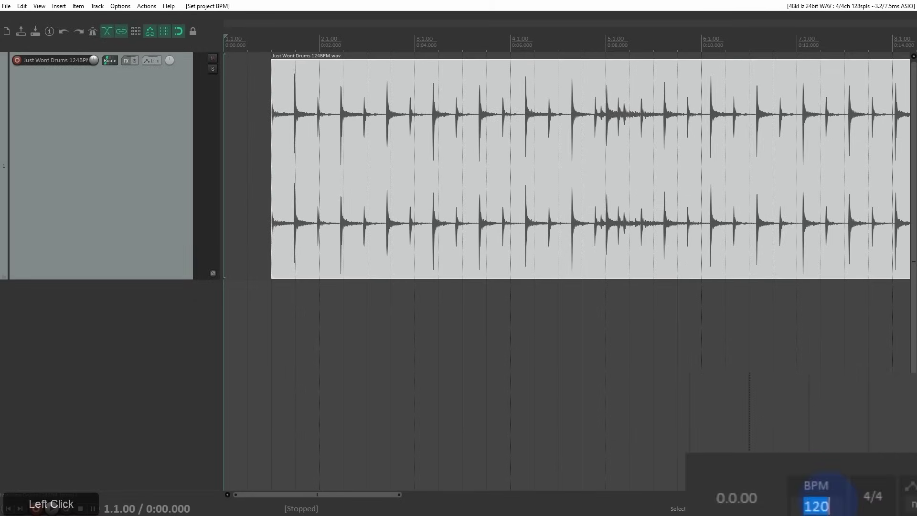
{"action": "type", "text": "124"}
{"action": "key", "text": "KP_Enter"}
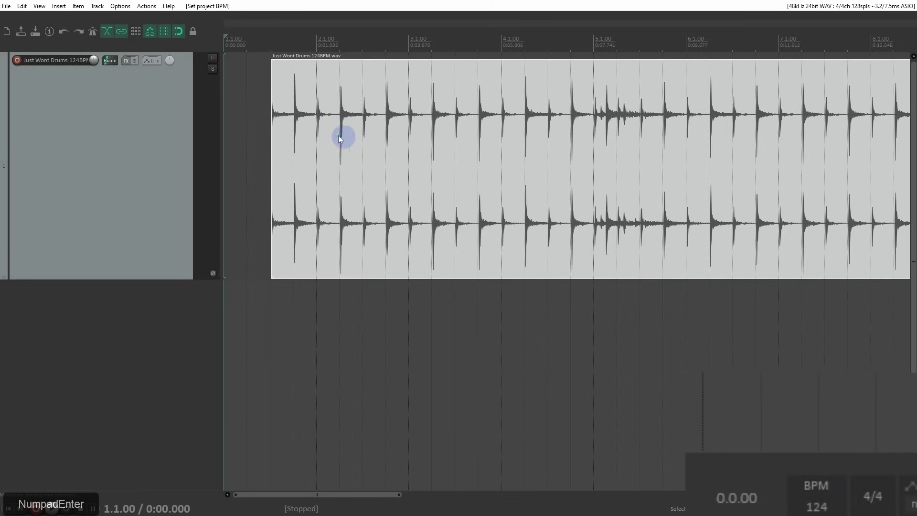
- Move the drum item so it starts at 2.1.00 and remove the short fade-in at its start
{"action": "left_click_drag", "start_coordinate": [302, 129], "coordinate": [323, 79]}
{"action": "scroll", "coordinate": [617, 87], "scroll_direction": "up", "scroll_amount": 5}
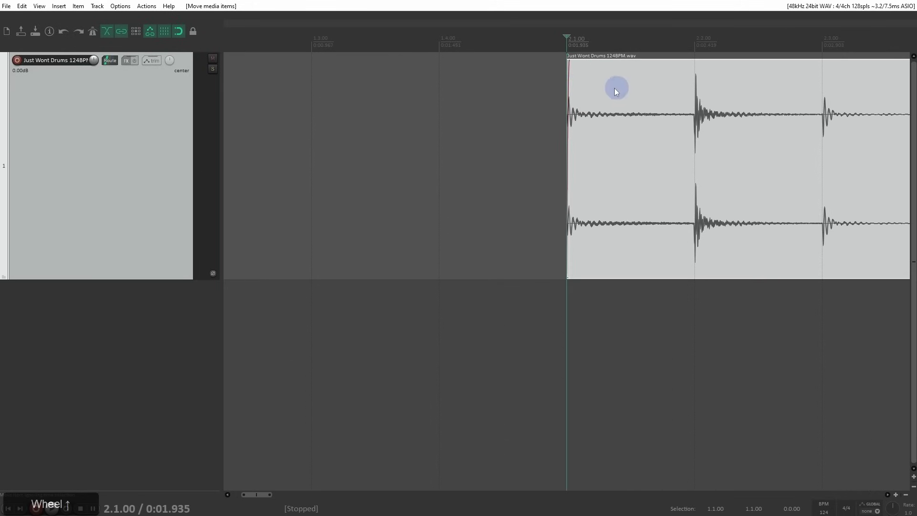
{"action": "mouse_move", "coordinate": [571, 77]}
{"action": "left_mouse_down"}
{"action": "mouse_move", "coordinate": [542, 79]}
{"action": "mouse_move", "coordinate": [581, 73]}
{"action": "left_mouse_up"}
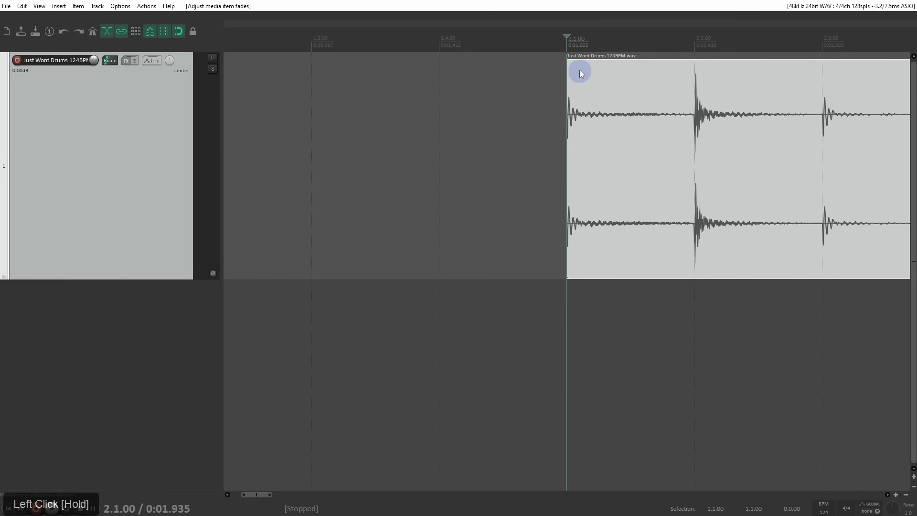
- Play the drum item from 2.1.00 for a few measures against the grid and stop playback
{"action": "scroll", "coordinate": [518, 74], "scroll_direction": "down", "scroll_amount": 5}
{"action": "scroll", "coordinate": [416, 106], "scroll_direction": "down", "scroll_amount": 2}
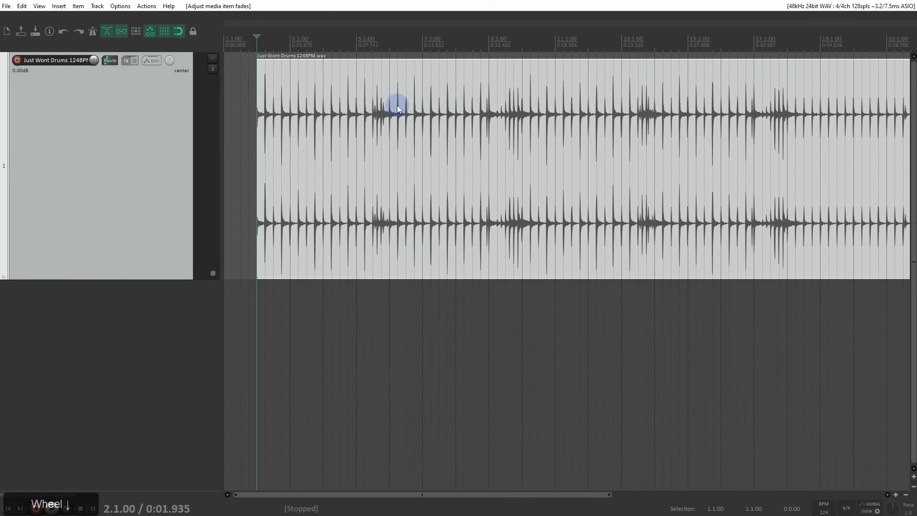
{"action": "key", "text": "space"}
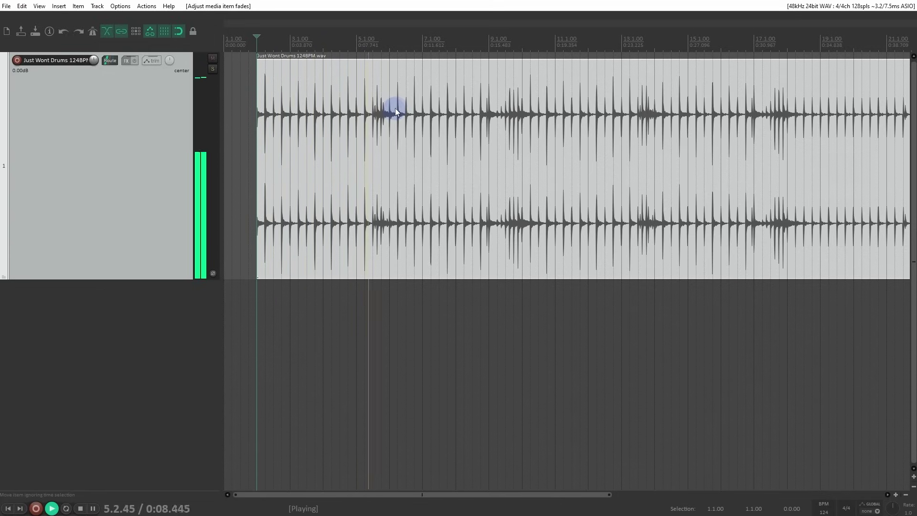
{"action": "key", "text": "space"}
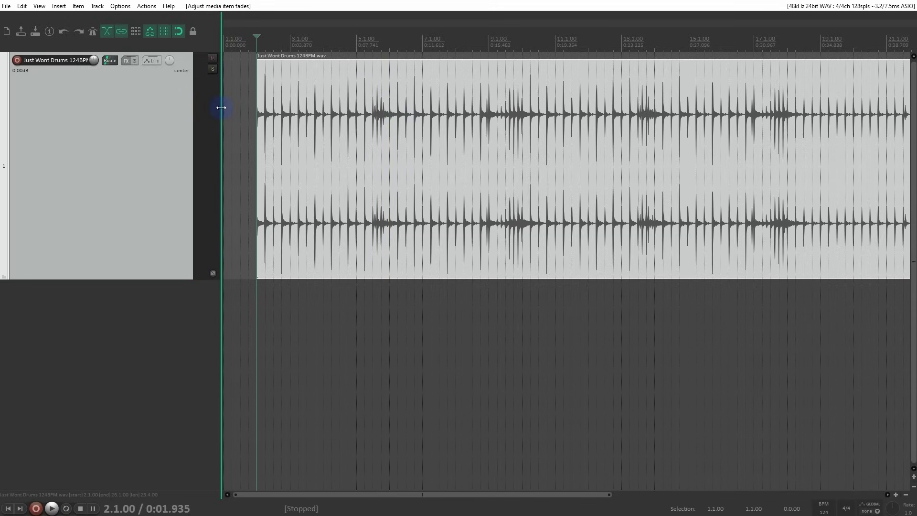
- Give the drum track a custom blue colour and deselect the track
{"action": "right_click", "coordinate": [116, 128]}
{"action": "mouse_move", "coordinate": [212, 338]}
{"action": "left_click_drag", "start_coordinate": [212, 330], "coordinate": [364, 337]}
{"action": "left_click", "coordinate": [137, 289]}
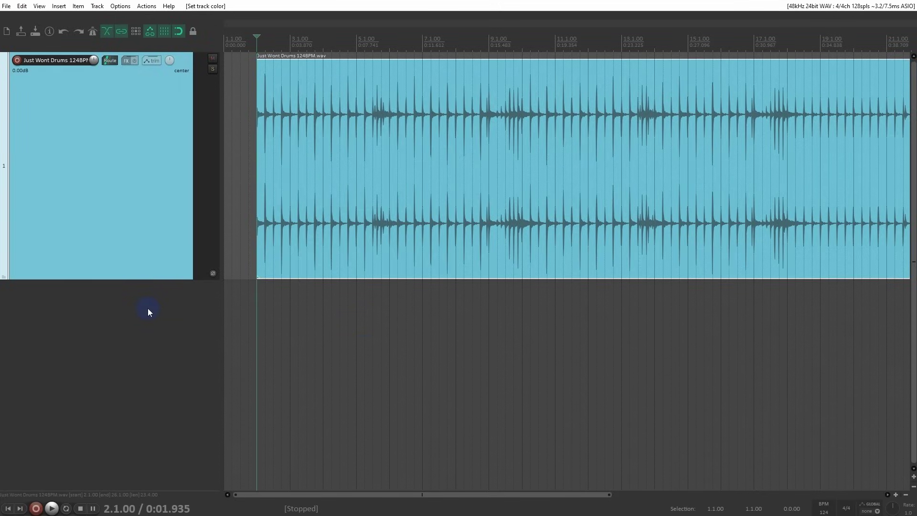
{"action": "left_click", "coordinate": [148, 309]}
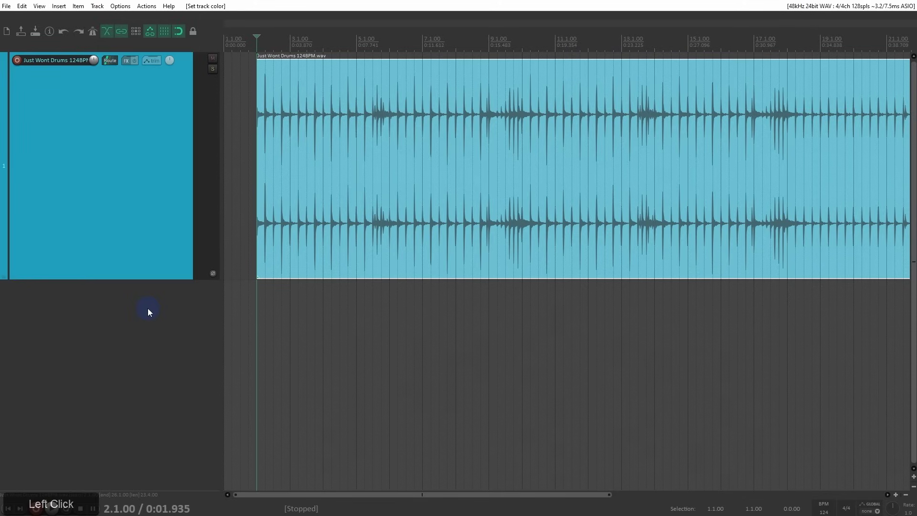
- Insert a new track below the drum track and adjust the heights so the new track is the taller one
{"action": "right_click", "coordinate": [147, 309]}
{"action": "left_click", "coordinate": [152, 314]}
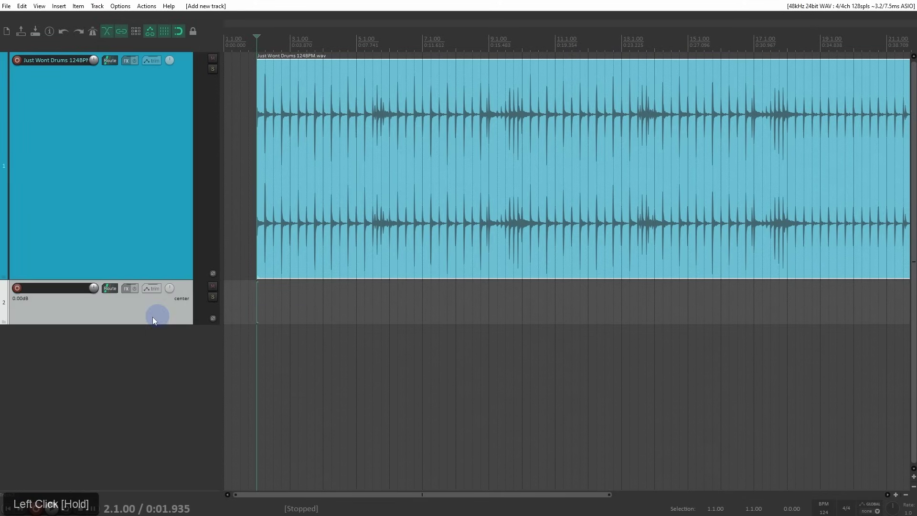
{"action": "left_click_drag", "start_coordinate": [141, 282], "coordinate": [149, 334]}
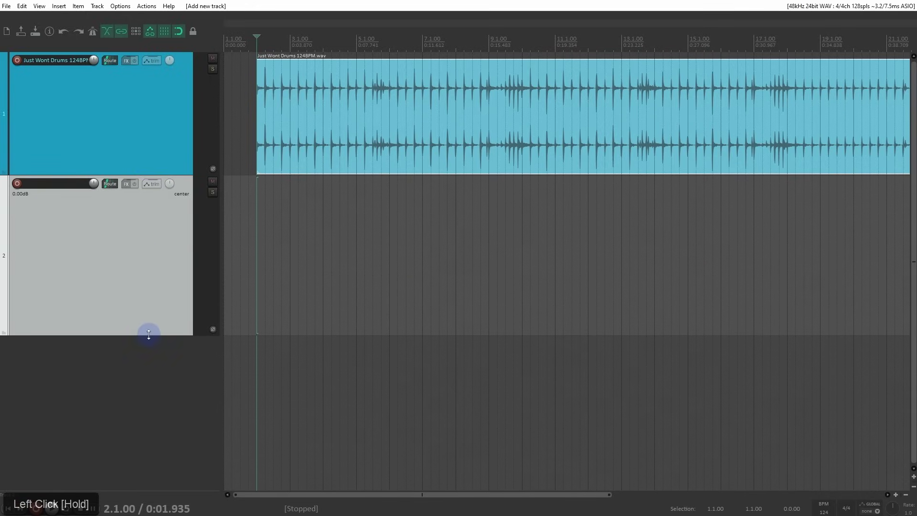
- Name the new track Bass
{"action": "double_click", "coordinate": [54, 186]}
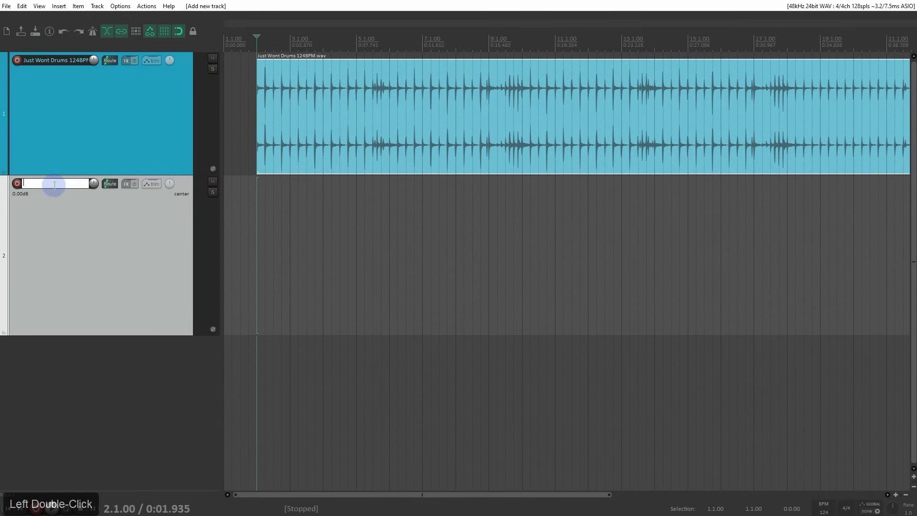
{"action": "type", "text": "Bass"}
{"action": "key", "text": "Return"}
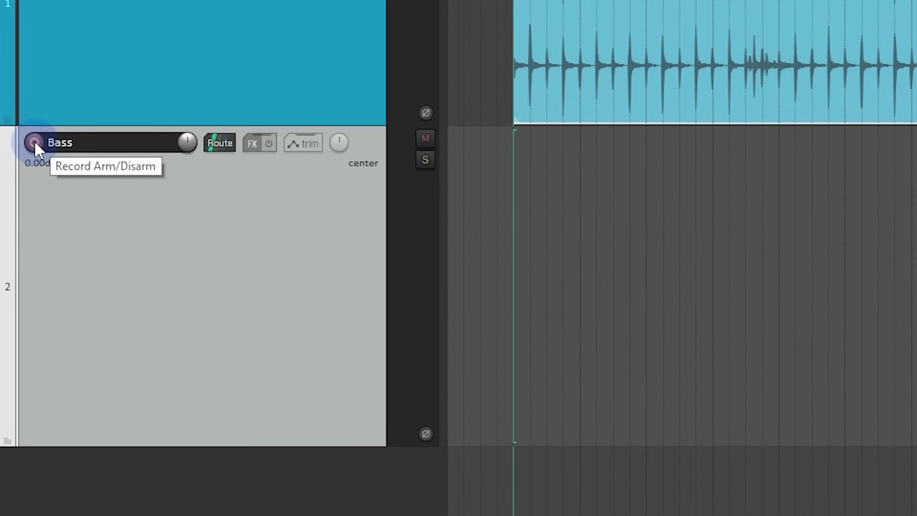
- Arm the Bass track for recording and cycle through its record monitoring modes
{"action": "left_click", "coordinate": [34, 143]}
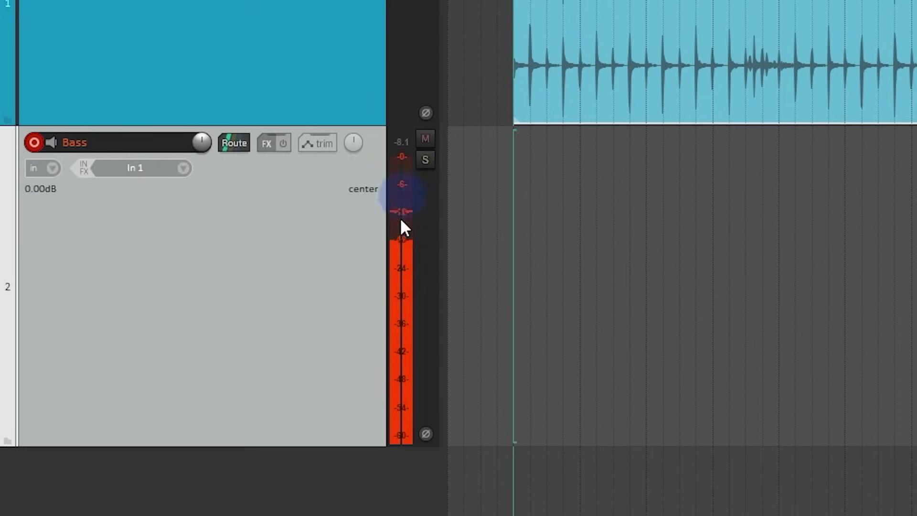
{"action": "left_click", "coordinate": [392, 231]}
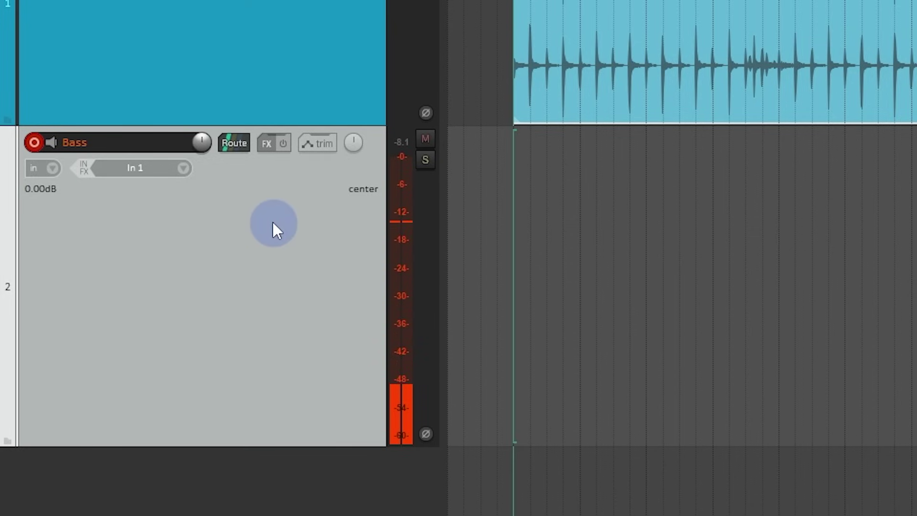
{"action": "left_click", "coordinate": [50, 142]}
{"action": "left_click", "coordinate": [50, 142]}
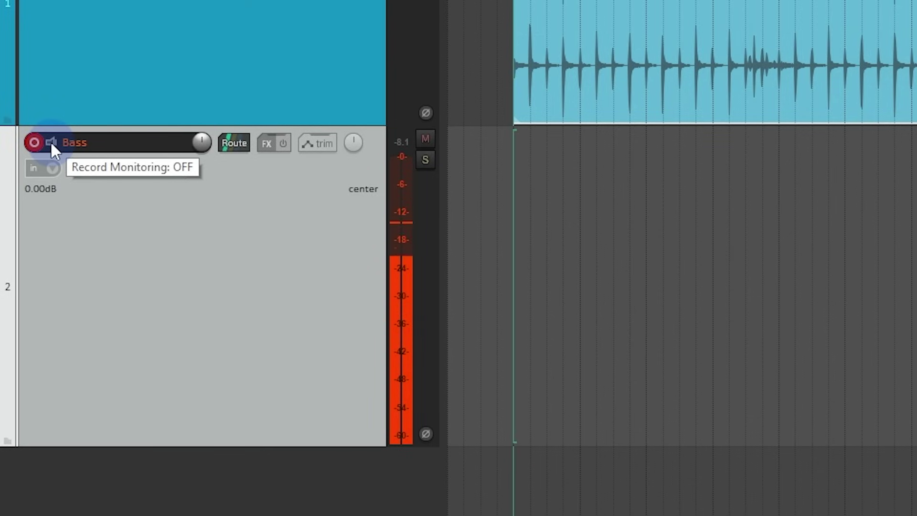
{"action": "left_click", "coordinate": [50, 142]}
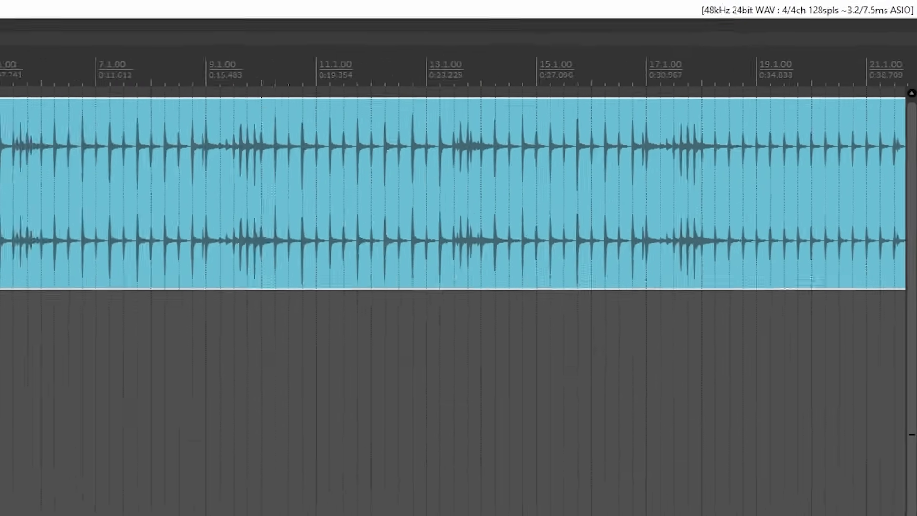
{"action": "left_click", "coordinate": [122, 256]}
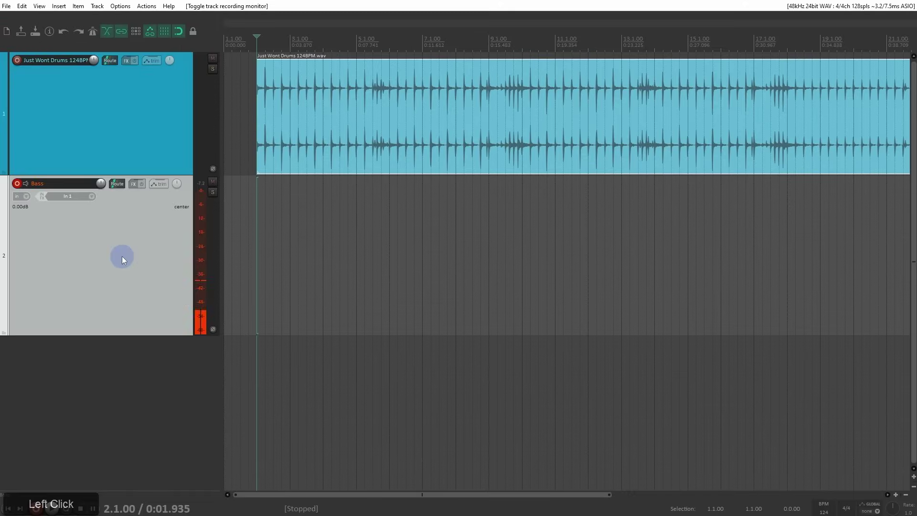
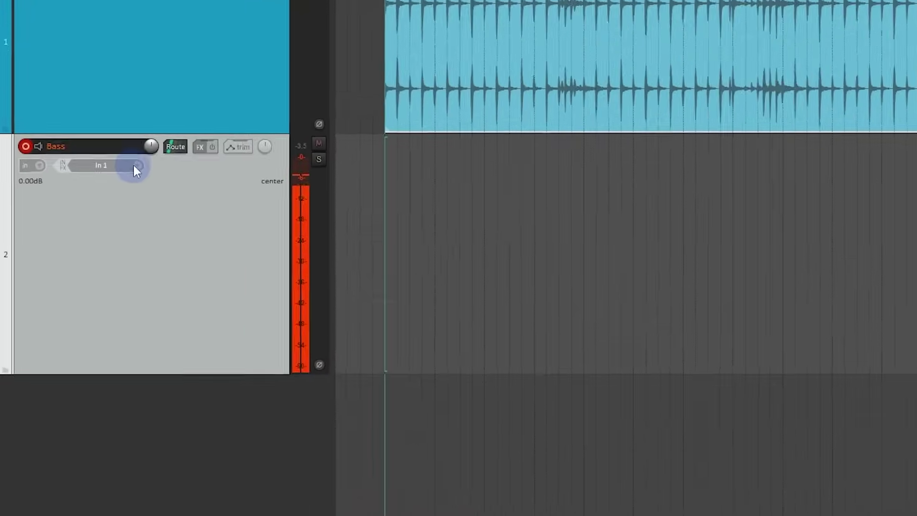
- Set the Bass track's recording input to mono input 2
{"action": "left_click", "coordinate": [133, 165]}
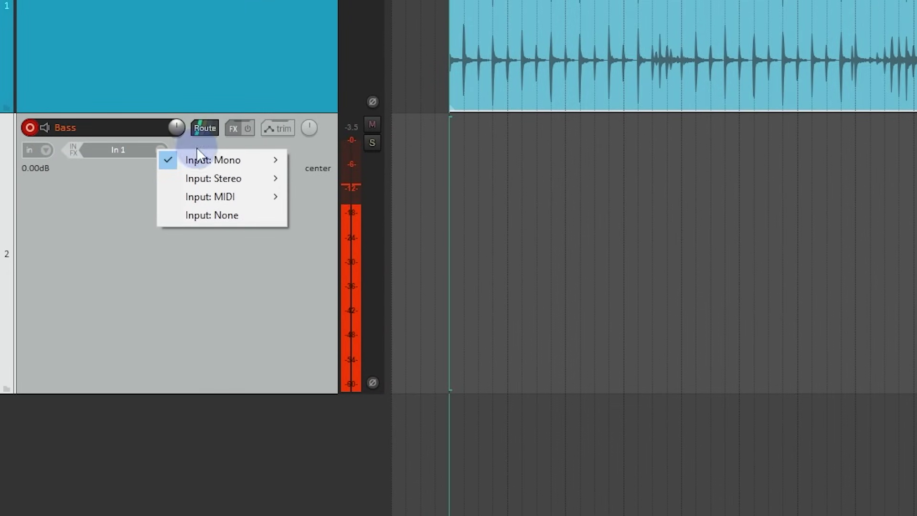
{"action": "mouse_move", "coordinate": [207, 159]}
{"action": "left_click", "coordinate": [329, 177]}
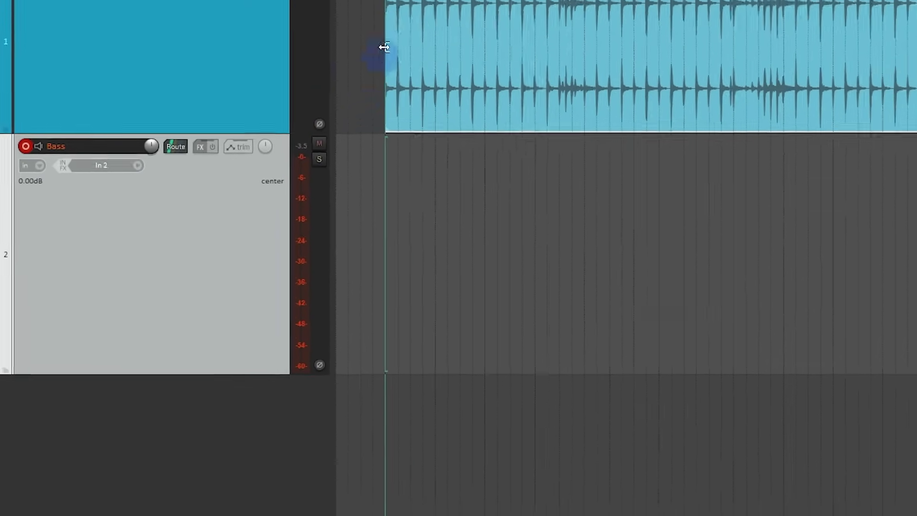
- Move the drum item to the project start at 1.1.00 and back to 2.1.00
{"action": "scroll", "coordinate": [359, 76], "scroll_direction": "up", "scroll_amount": 3}
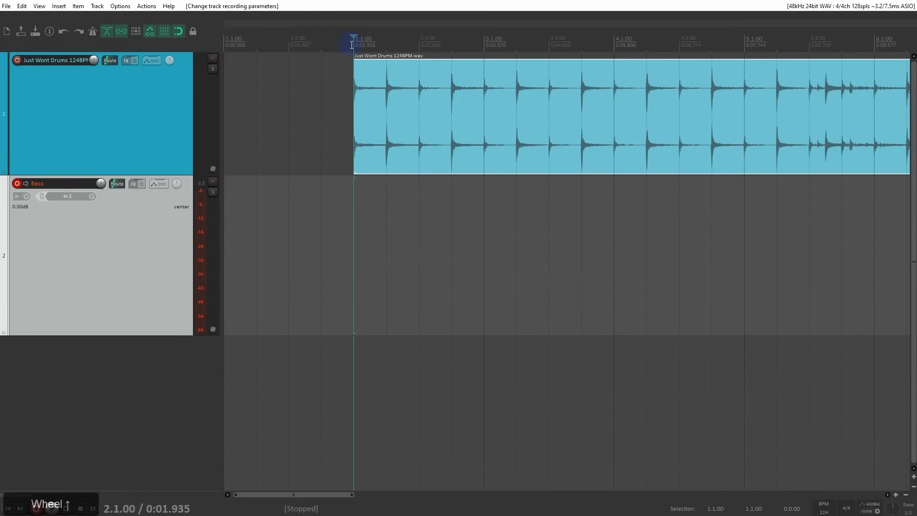
{"action": "left_click_drag", "start_coordinate": [353, 110], "coordinate": [270, 114]}
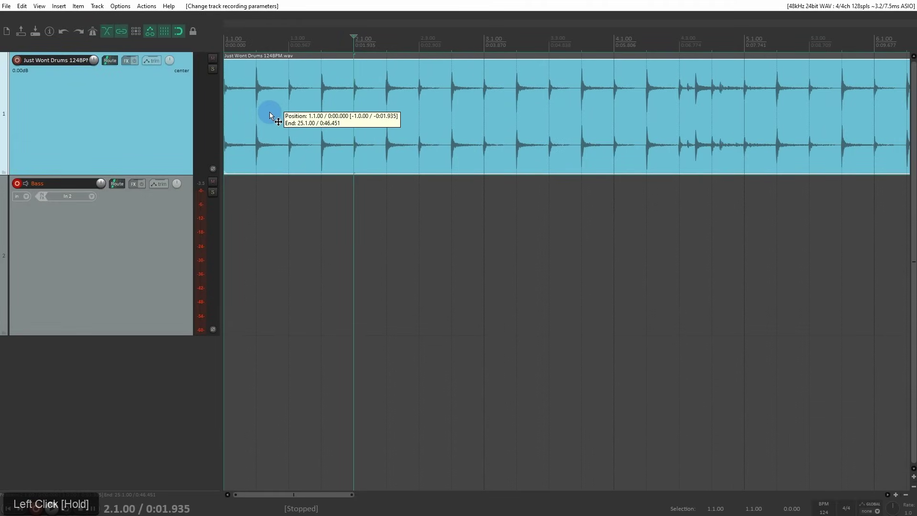
{"action": "left_click_drag", "start_coordinate": [269, 114], "coordinate": [270, 115]}
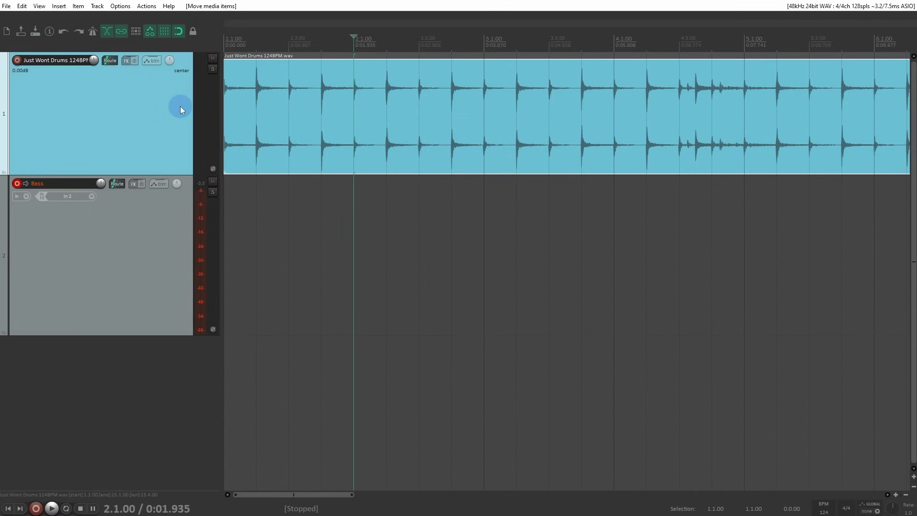
{"action": "left_click_drag", "start_coordinate": [278, 116], "coordinate": [402, 119]}
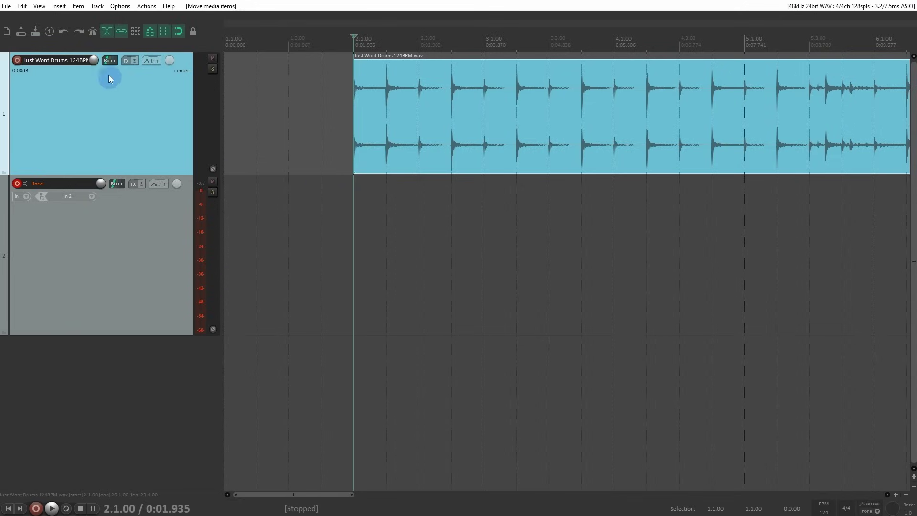
- Enable the metronome and play briefly from the project start to hear the click against the drums
{"action": "left_click", "coordinate": [92, 33]}
{"action": "key", "text": "w"}
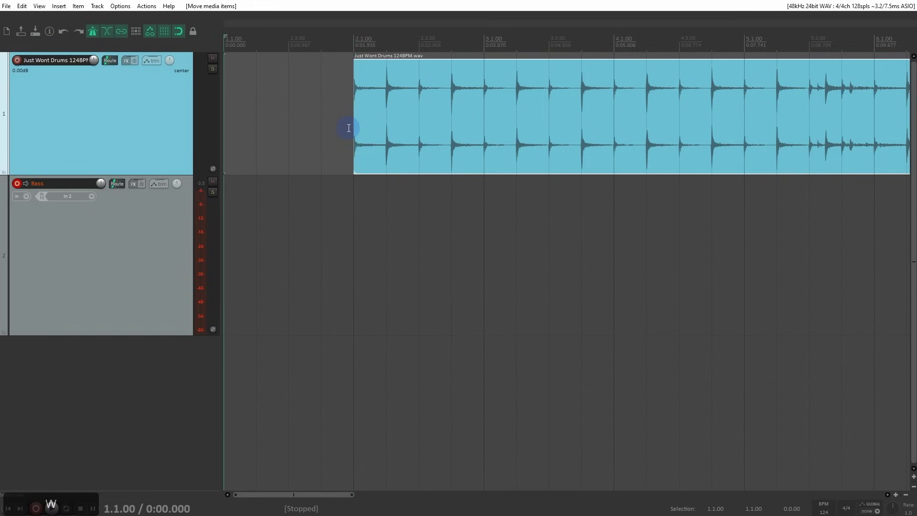
{"action": "key", "text": "space"}
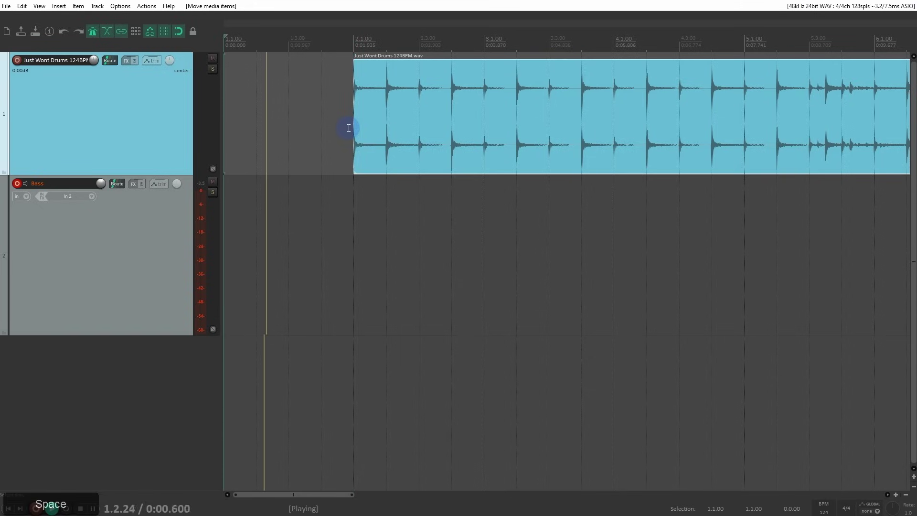
{"action": "key", "text": "space"}
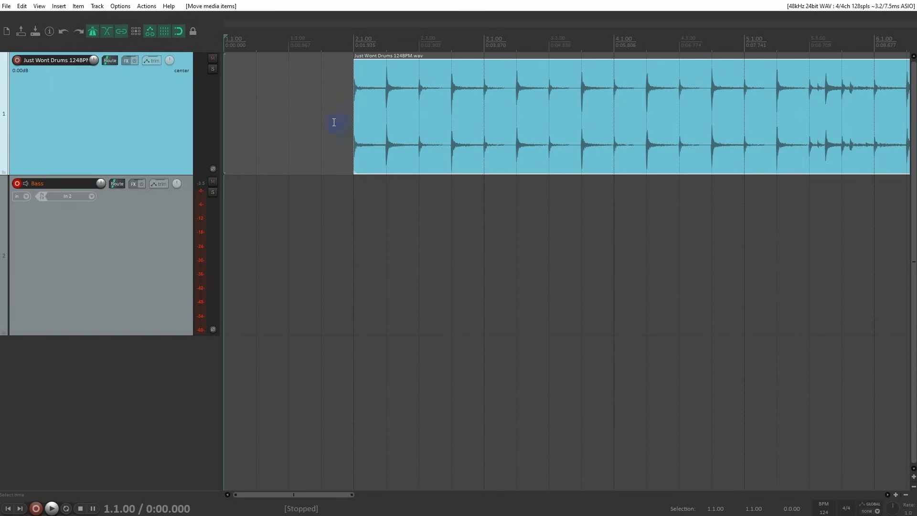
- Set the metronome's primary beat volume to -3.73 dB and its secondary beat gain to -4.42 dB
{"action": "right_click", "coordinate": [92, 31]}
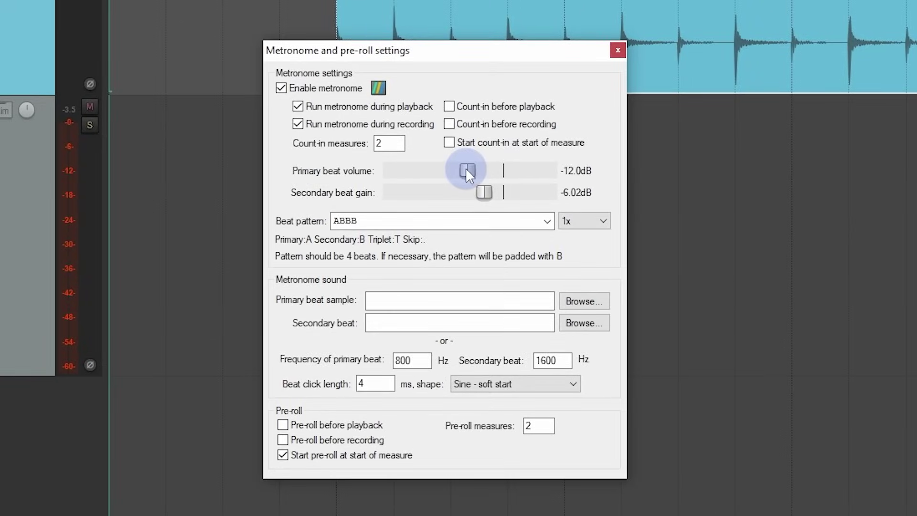
{"action": "left_click_drag", "start_coordinate": [446, 193], "coordinate": [491, 196]}
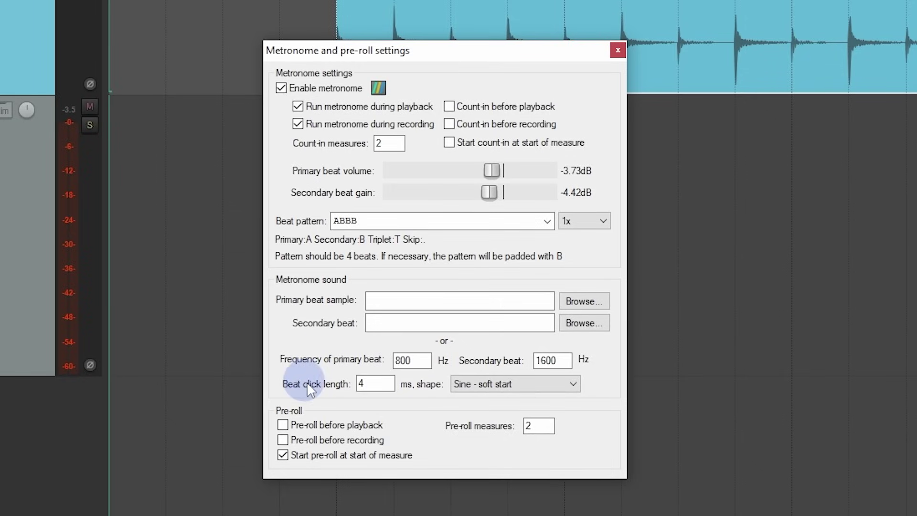
- Set the metronome's primary beat frequency to 1600 Hz and the secondary to 800 Hz, and audition the click from the project start
{"action": "double_click", "coordinate": [408, 361]}
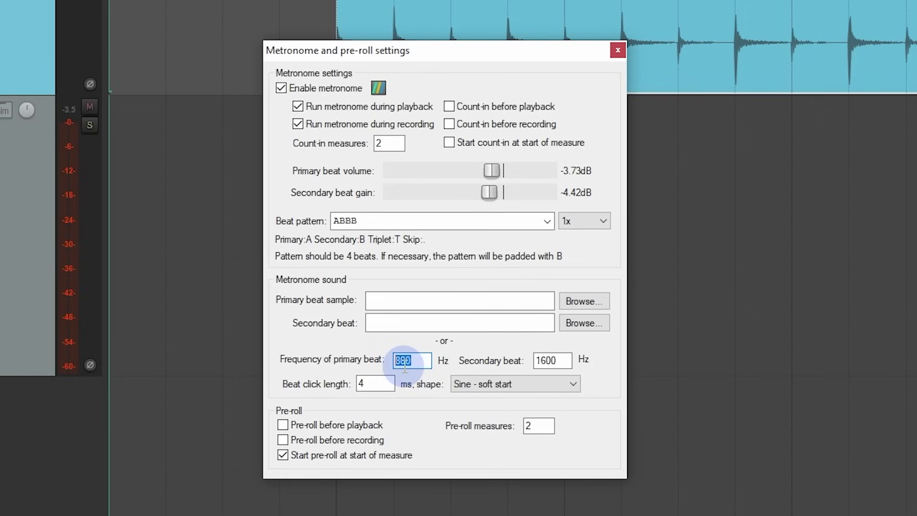
{"action": "type", "text": "1600"}
{"action": "key", "text": "Tab"}
{"action": "type", "text": "8"}
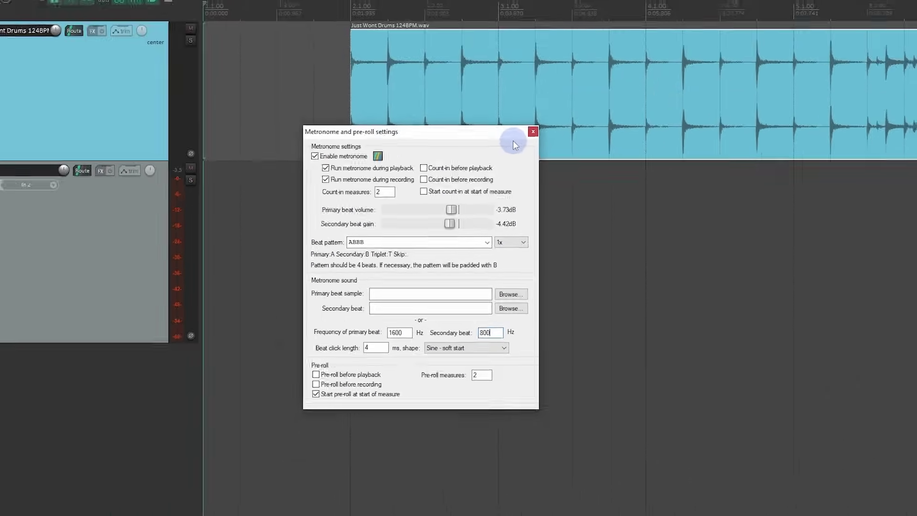
{"action": "left_click", "coordinate": [533, 131]}
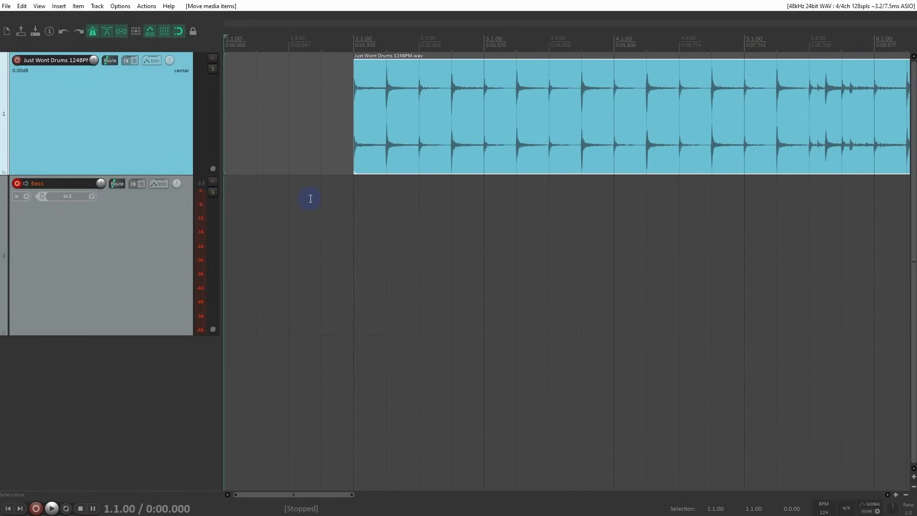
{"action": "key", "text": "space"}
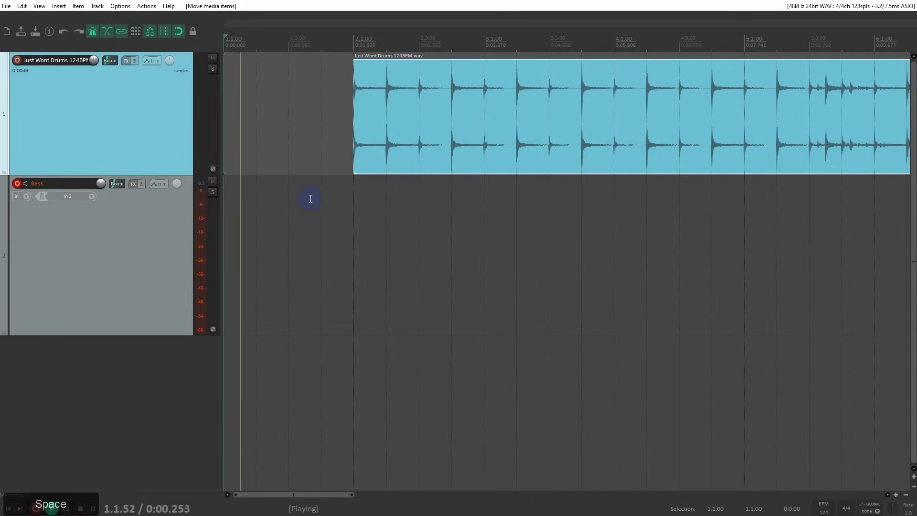
{"action": "key", "text": "space"}
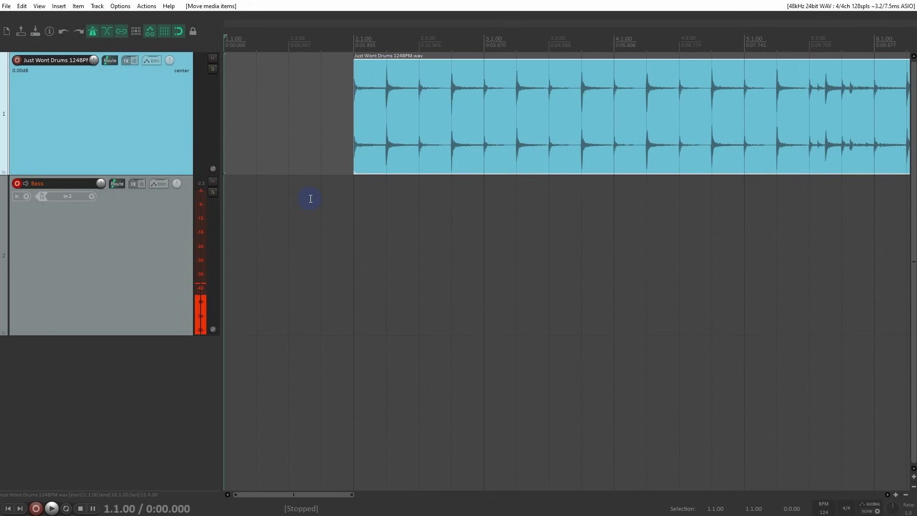
- Record a bass take over the drums from 1.1.00 and save it with the on-stop file prompt turned off
{"action": "key", "text": "ctrl+r"}
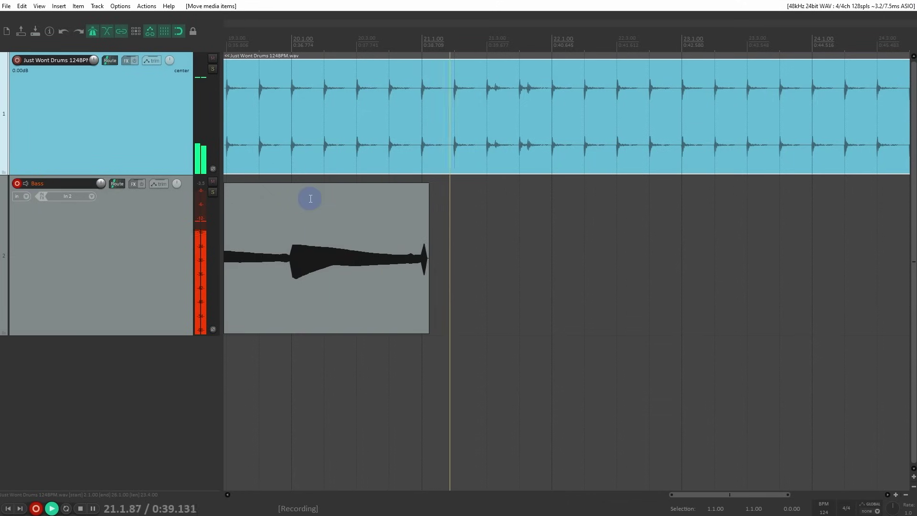
{"action": "key", "text": "space"}
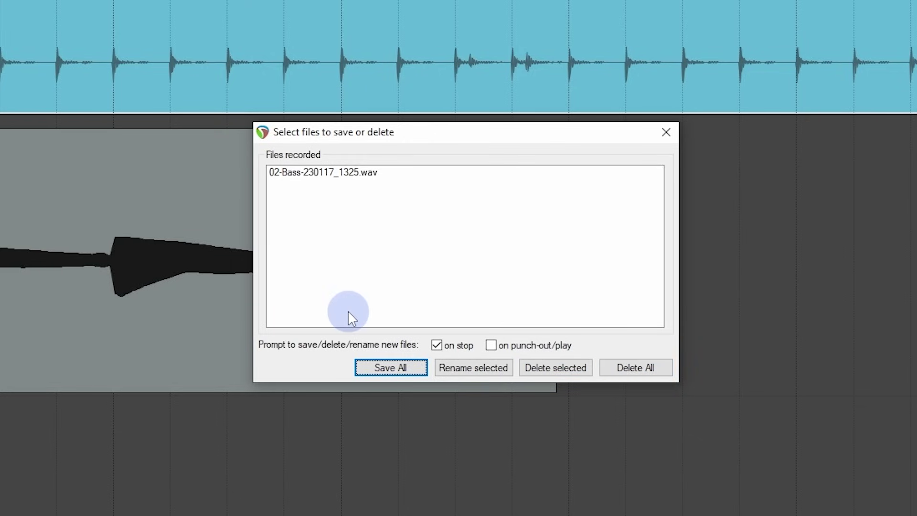
{"action": "left_click", "coordinate": [437, 346]}
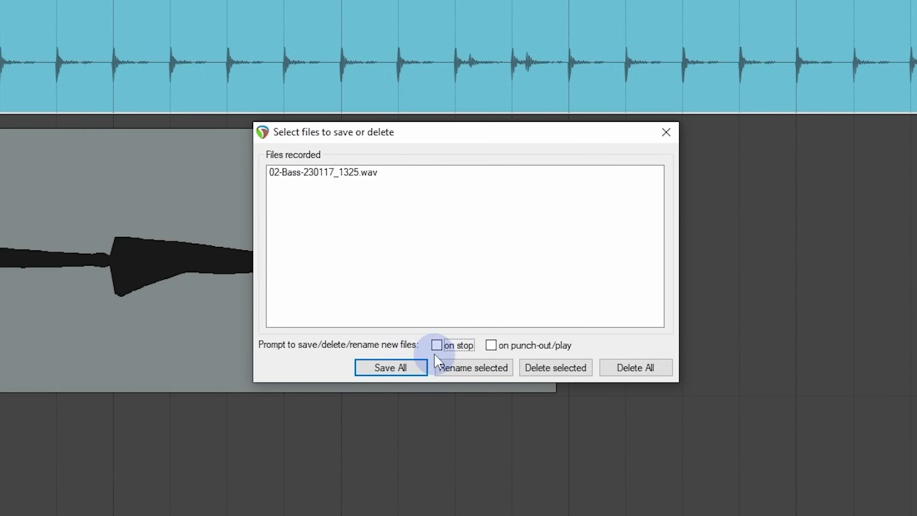
{"action": "left_click", "coordinate": [405, 371]}
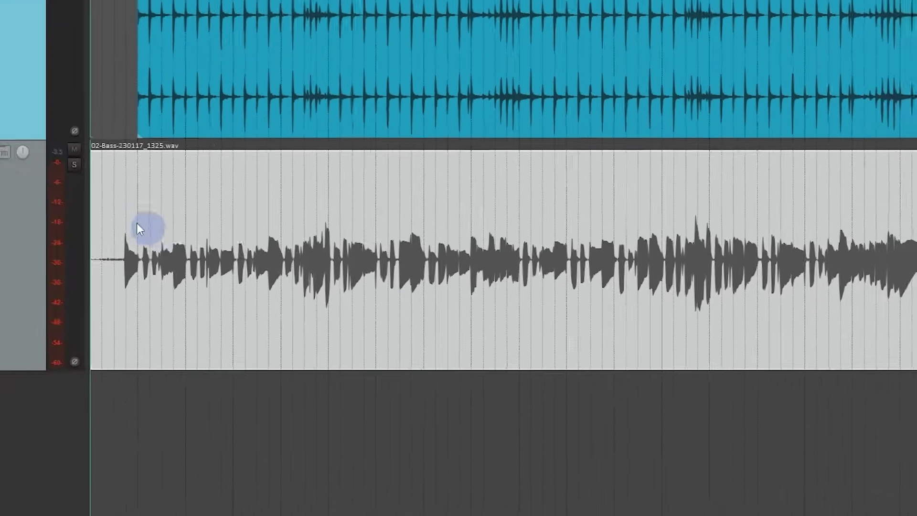
- Play the recorded bass together with the drums from 1.3.00 for several measures and stop playback
{"action": "left_click", "coordinate": [119, 216]}
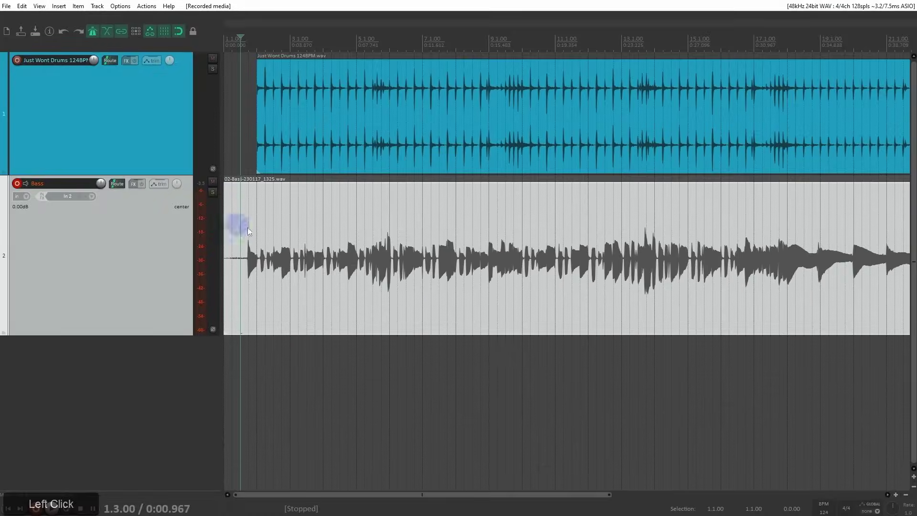
{"action": "key", "text": "space"}
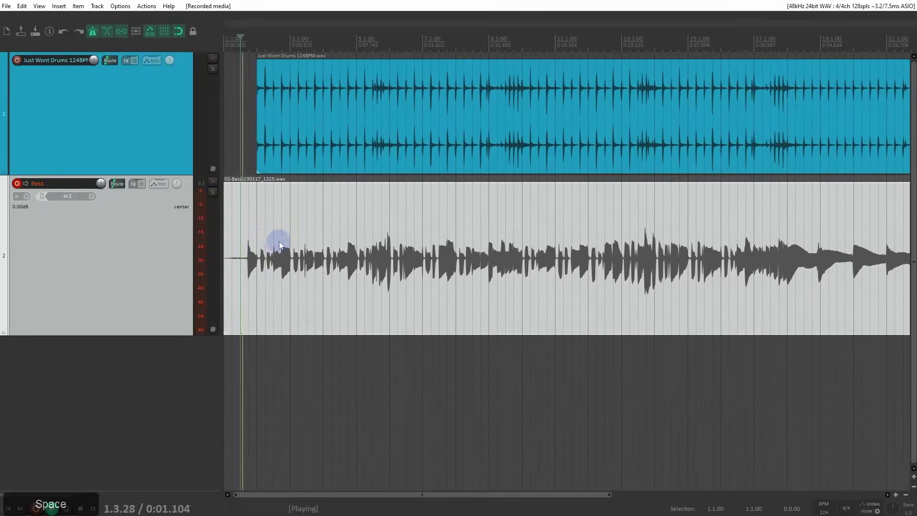
{"action": "scroll", "coordinate": [287, 246], "scroll_direction": "up", "scroll_amount": 4}
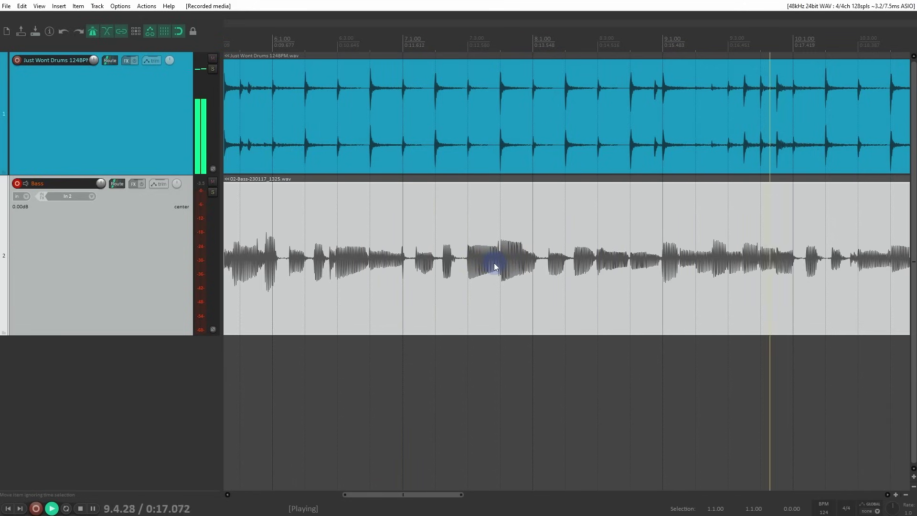
{"action": "key", "text": "space"}
- Increase the Bass track's height to show the start of the recorded waveform in more detail
{"action": "scroll", "coordinate": [226, 124], "scroll_direction": "down", "scroll_amount": 3}
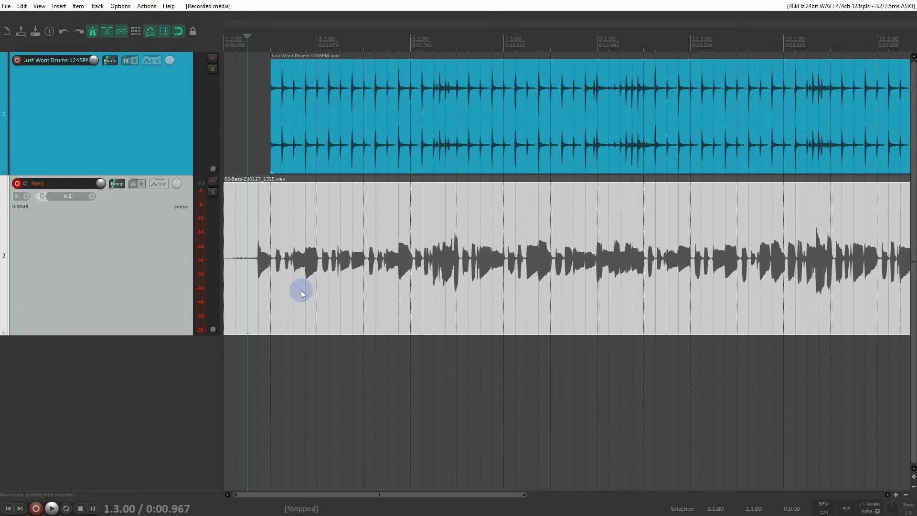
{"action": "scroll", "coordinate": [302, 290], "scroll_direction": "up", "scroll_amount": 4}
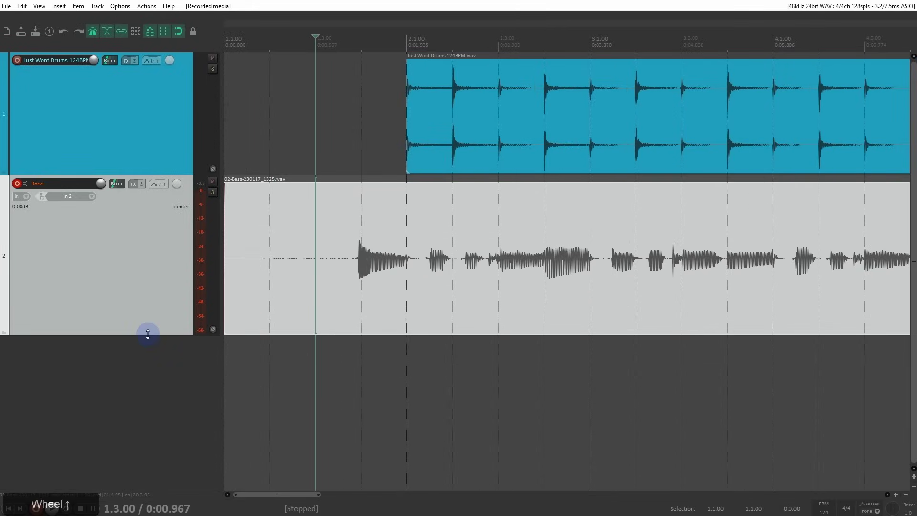
{"action": "left_click_drag", "start_coordinate": [148, 333], "coordinate": [90, 451]}
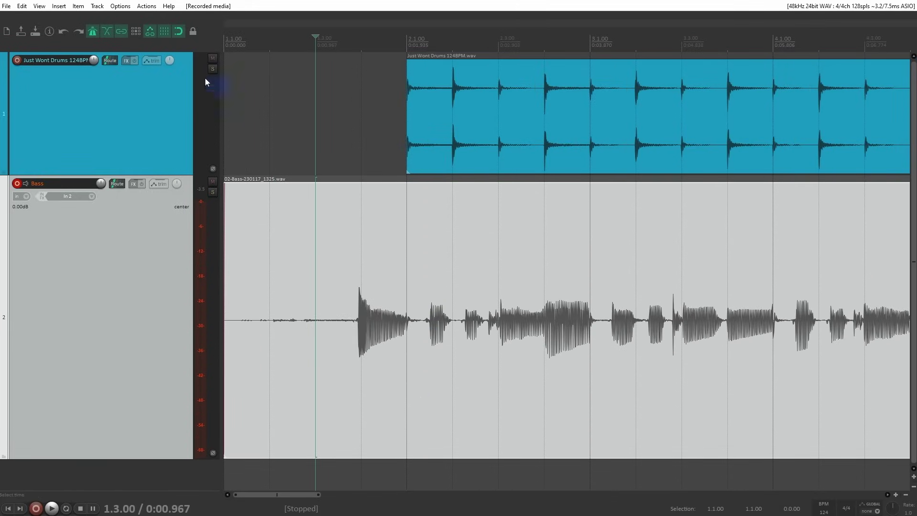
- Set the project grid line spacing to 1/16
{"action": "right_click", "coordinate": [168, 31]}
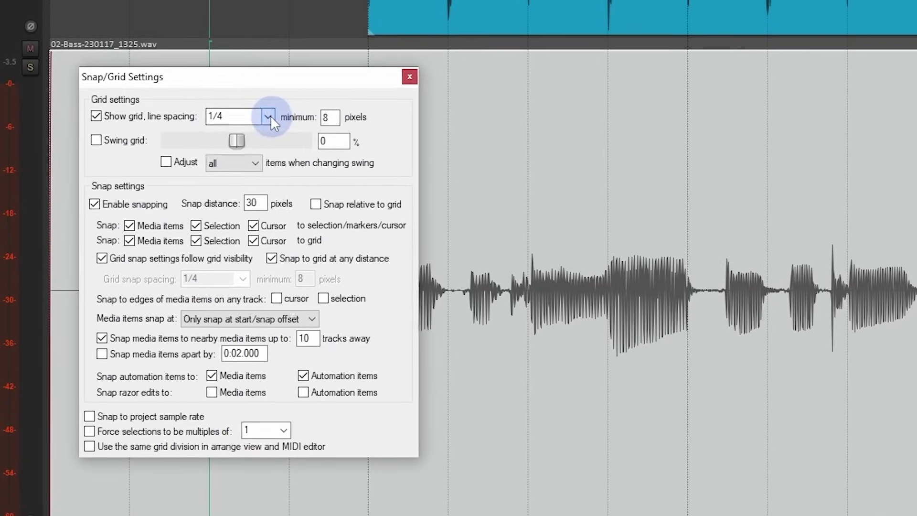
{"action": "left_click", "coordinate": [268, 117]}
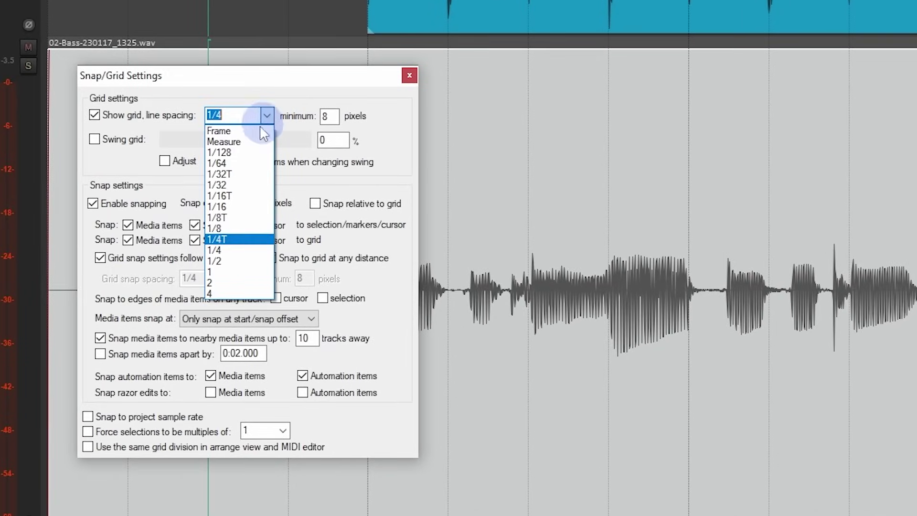
{"action": "left_click", "coordinate": [238, 204]}
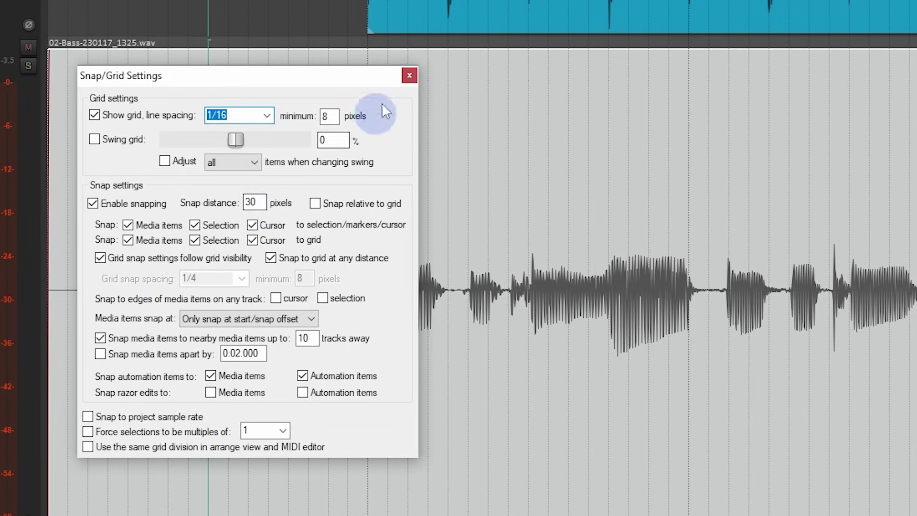
- Close the grid settings and play the recorded bass with the drums from 1.3.50 for a few measures
{"action": "left_click", "coordinate": [409, 75]}
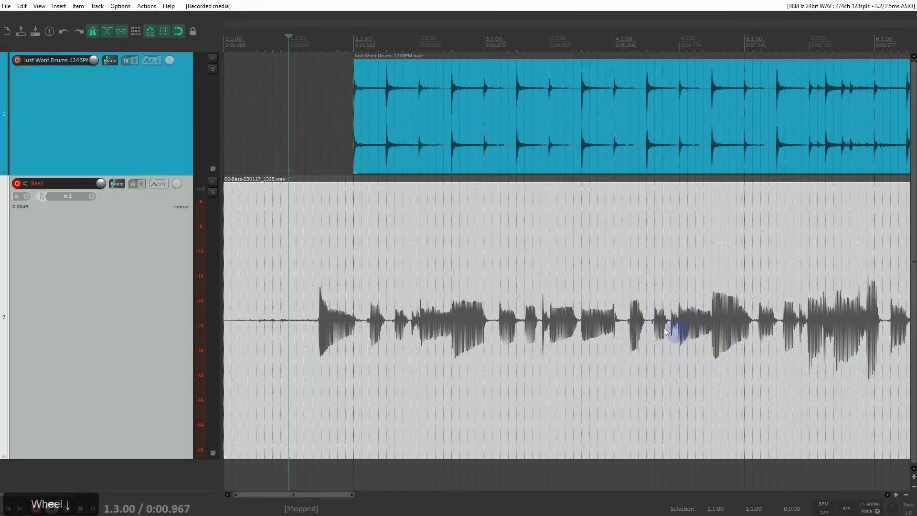
{"action": "left_click", "coordinate": [307, 302]}
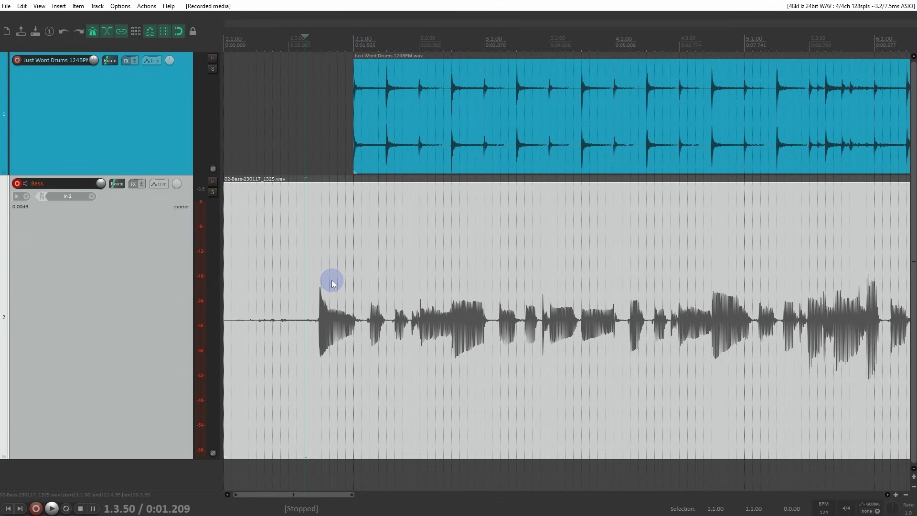
{"action": "key", "text": "space"}
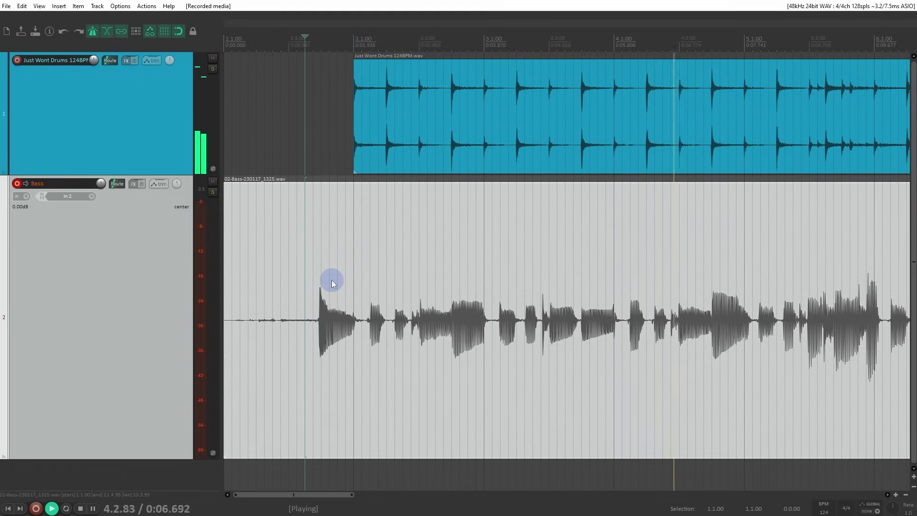
{"action": "key", "text": "space"}
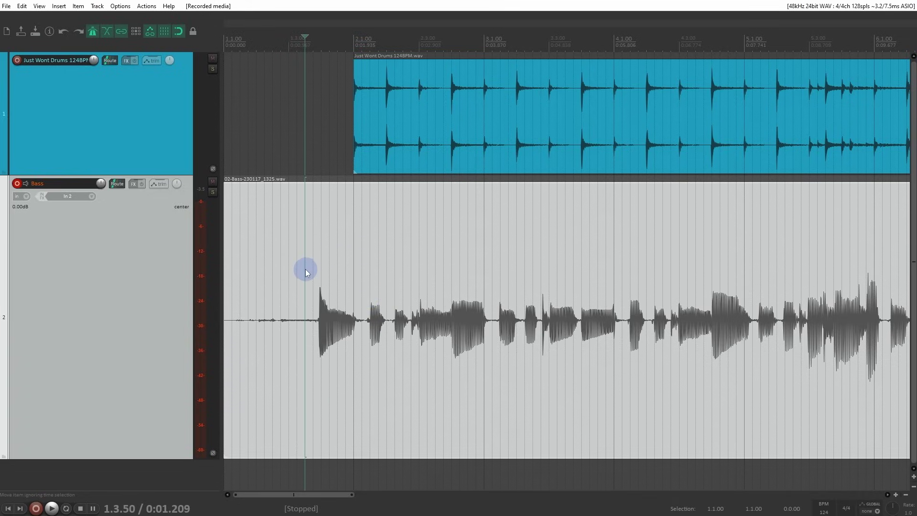
- Record a second bass take over the existing one from 1.1.00 and stop shortly after measure 6 begins
{"action": "left_click", "coordinate": [633, 290]}
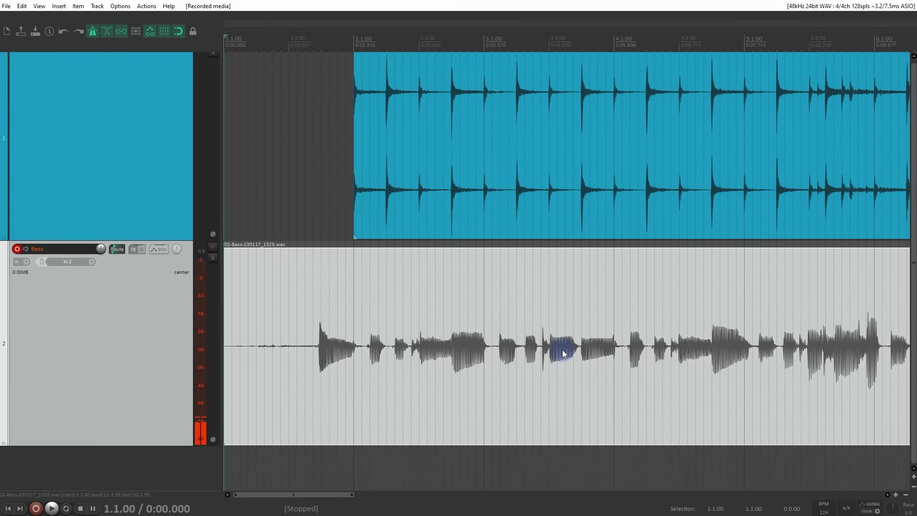
{"action": "key", "text": "ctrl"}
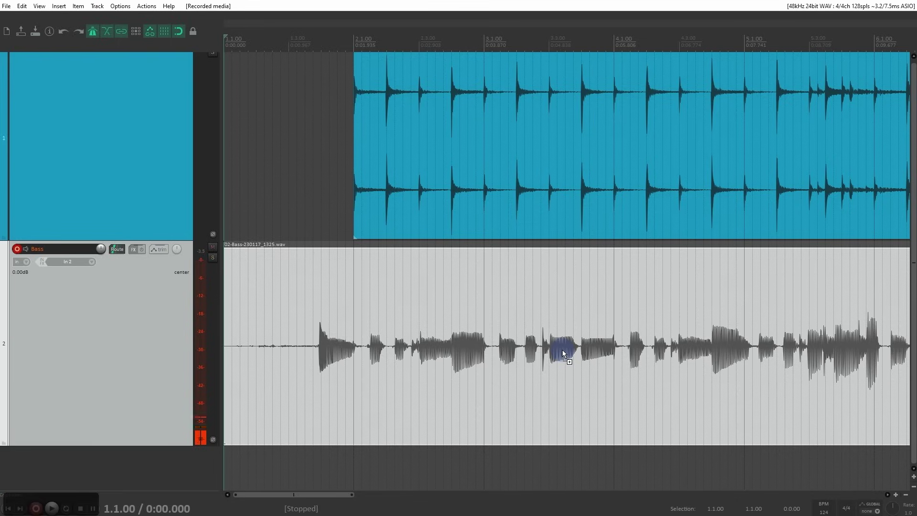
{"action": "key", "text": "ctrl+r"}
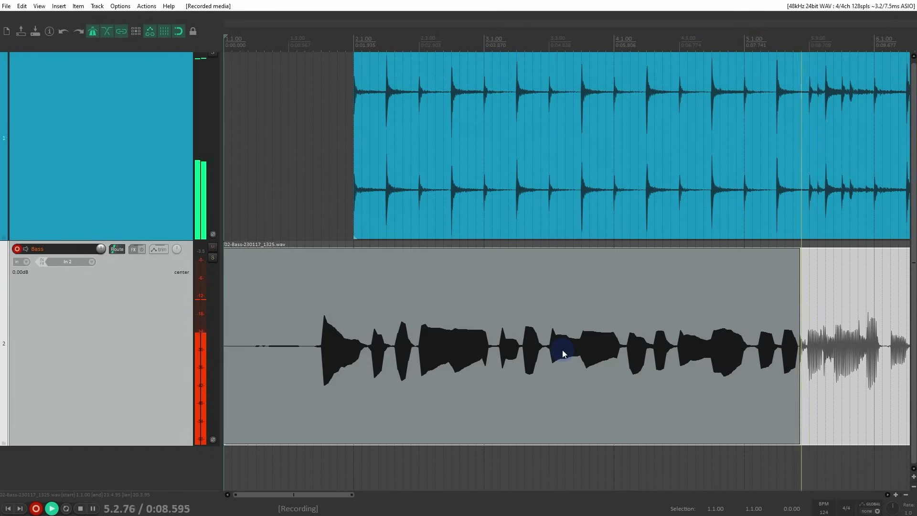
{"action": "key", "text": "space"}
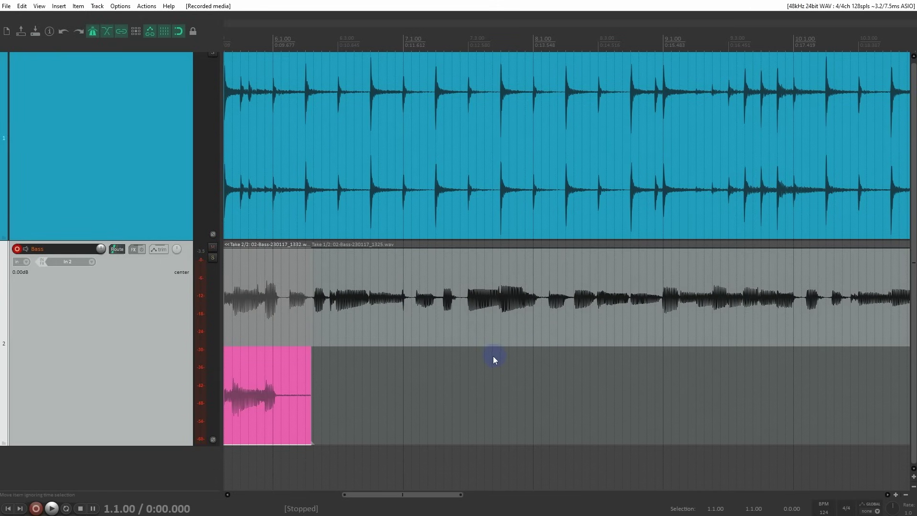
{"action": "scroll", "coordinate": [494, 356], "scroll_direction": "down", "scroll_amount": 3}
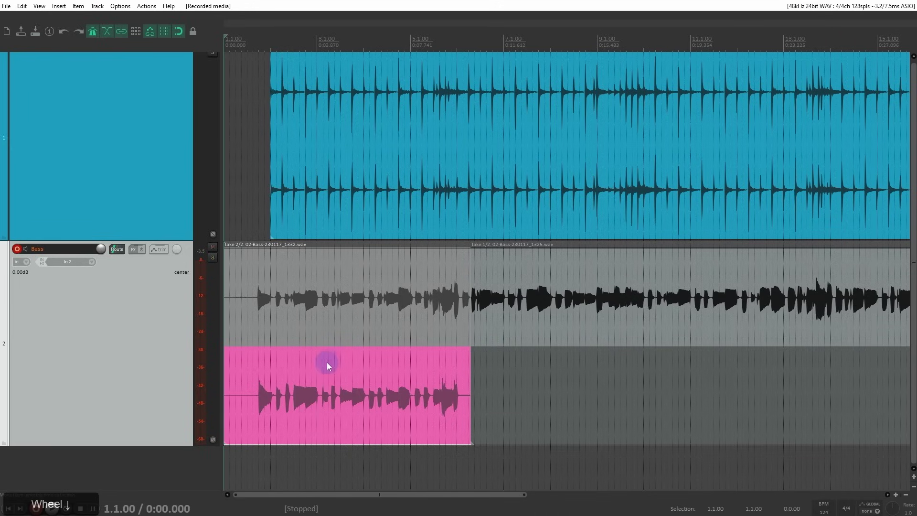
- Move the edit cursor to 1.4.00, switch the active bass take to the first one, and return to the second
{"action": "left_click", "coordinate": [328, 367]}
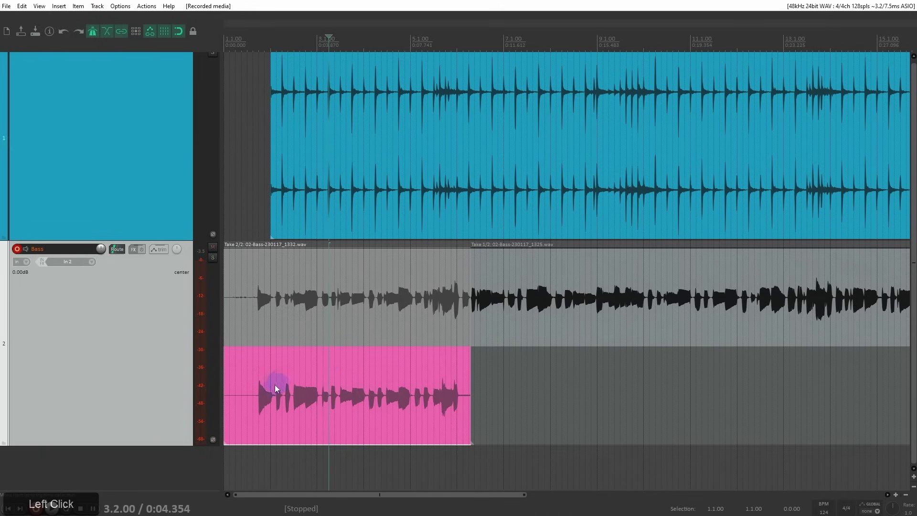
{"action": "left_click", "coordinate": [258, 378]}
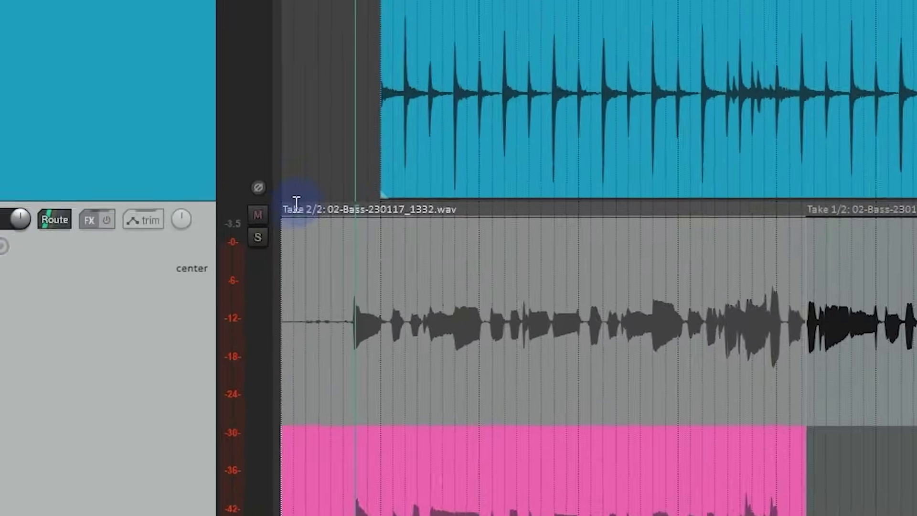
{"action": "left_click", "coordinate": [352, 295]}
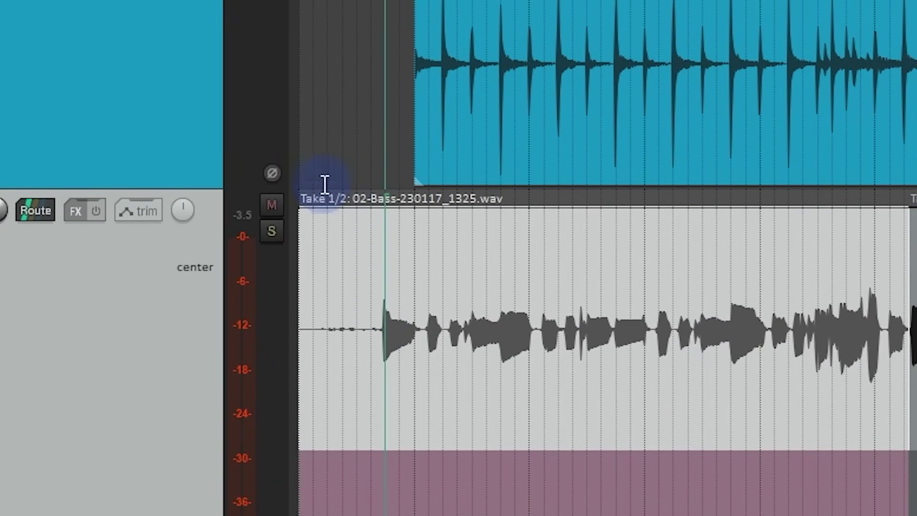
{"action": "left_click", "coordinate": [387, 512]}
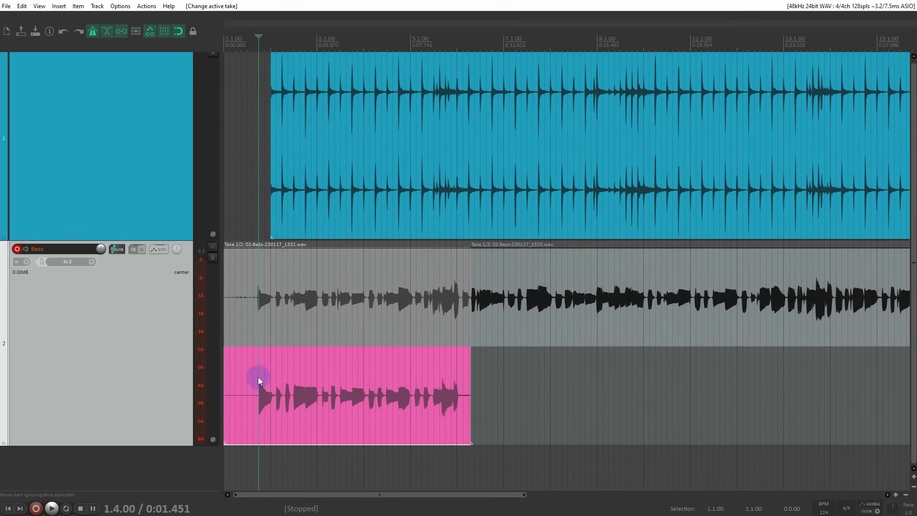
- Play the second bass take with the drums from 1.4.00 and stop playback
{"action": "key", "text": "space"}
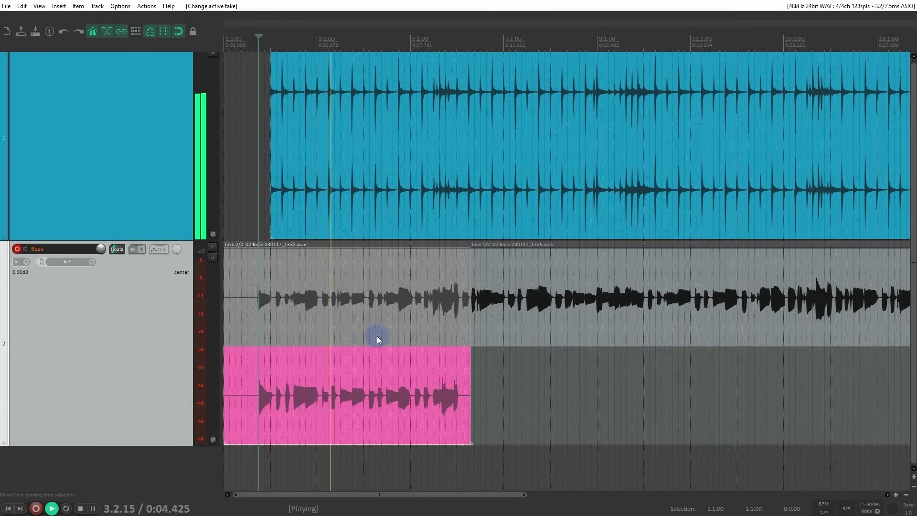
{"action": "scroll", "coordinate": [463, 352], "scroll_direction": "up", "scroll_amount": 3}
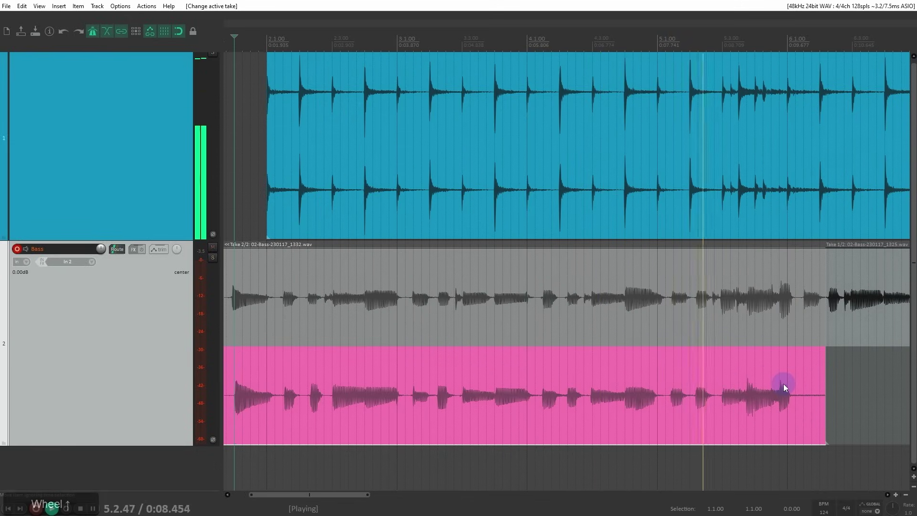
{"action": "key", "text": "space"}
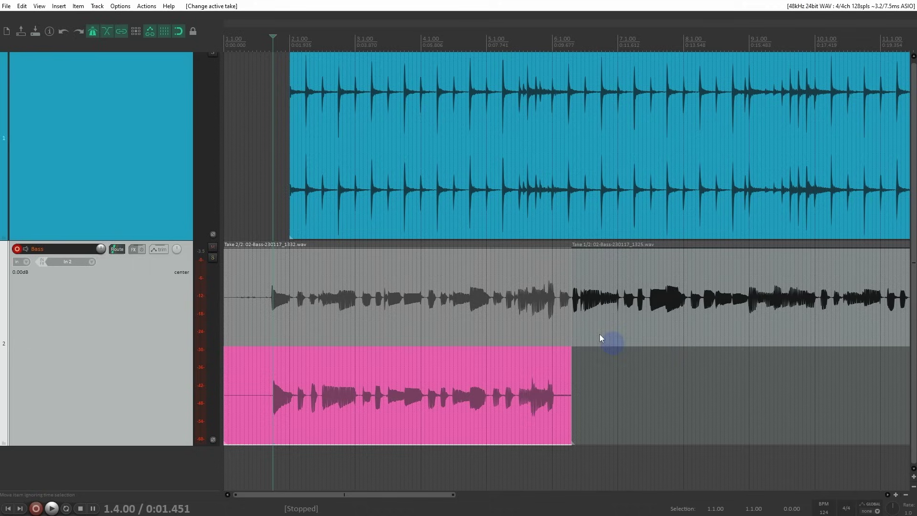
- Play from 8.3.75, punch in on the Bass track at about measure 10, punch out just after measure 12 starts, and stop
{"action": "left_click", "coordinate": [18, 249]}
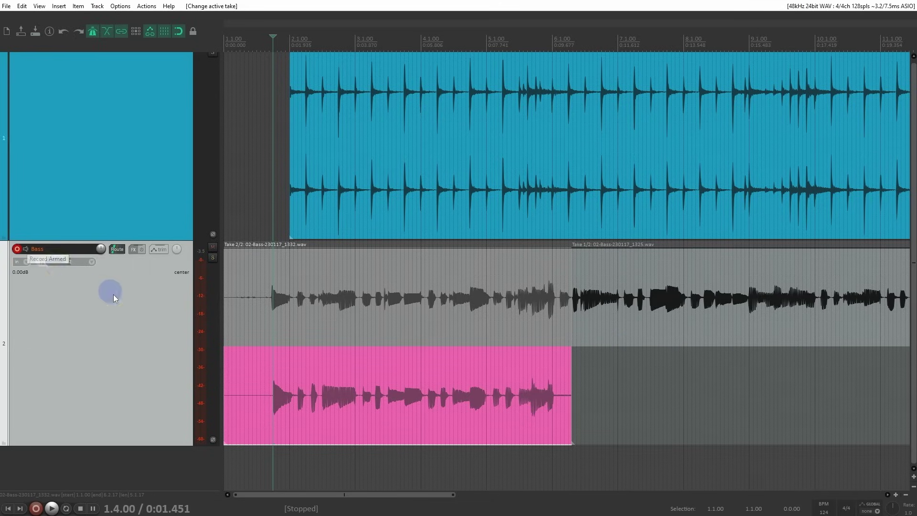
{"action": "left_click", "coordinate": [728, 323]}
{"action": "scroll", "coordinate": [717, 340], "scroll_direction": "down", "scroll_amount": 2}
{"action": "key", "text": "space"}
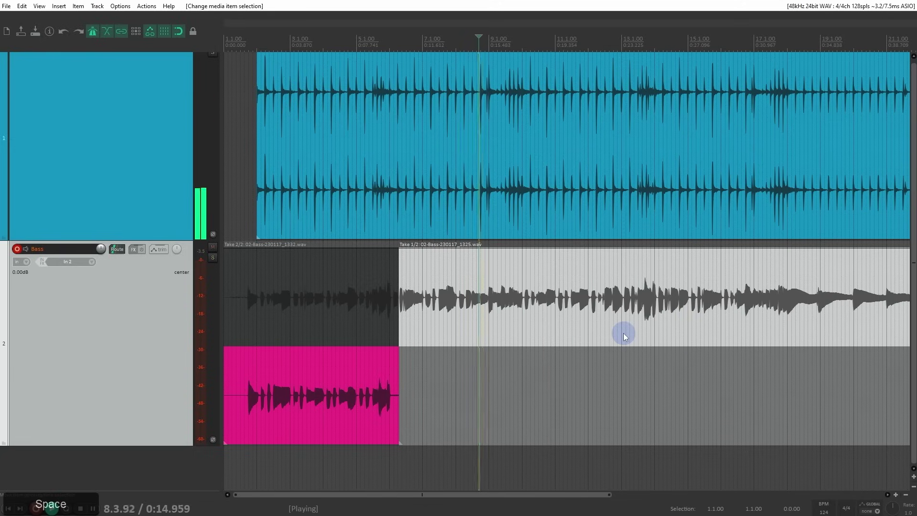
{"action": "key", "text": "ctrl+r"}
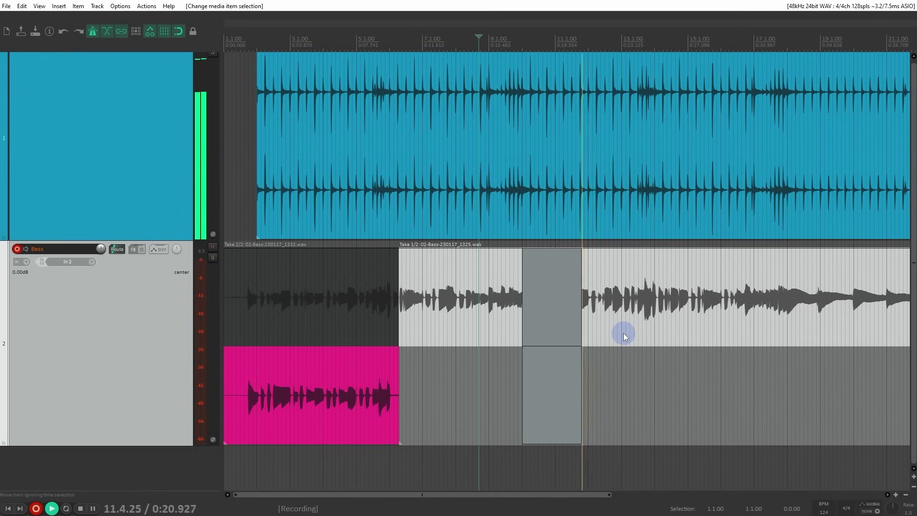
{"action": "key", "text": "ctrl+r"}
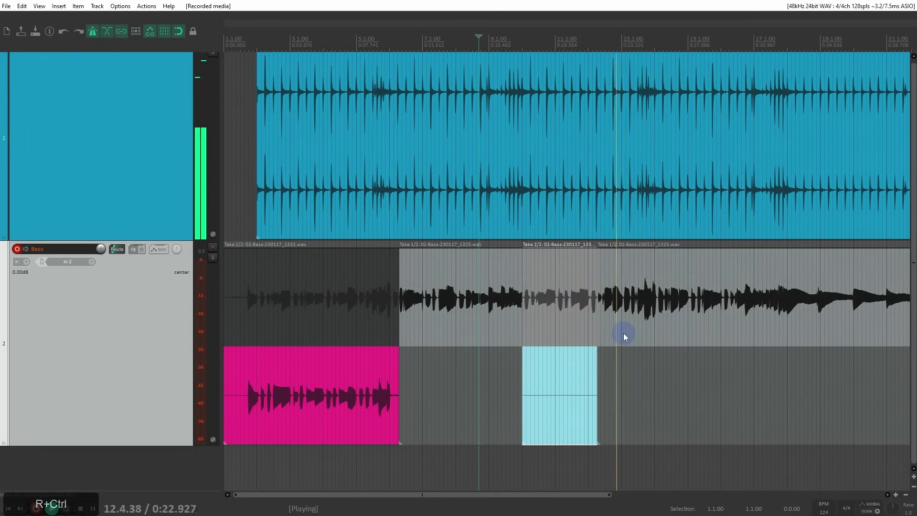
{"action": "key", "text": "space"}
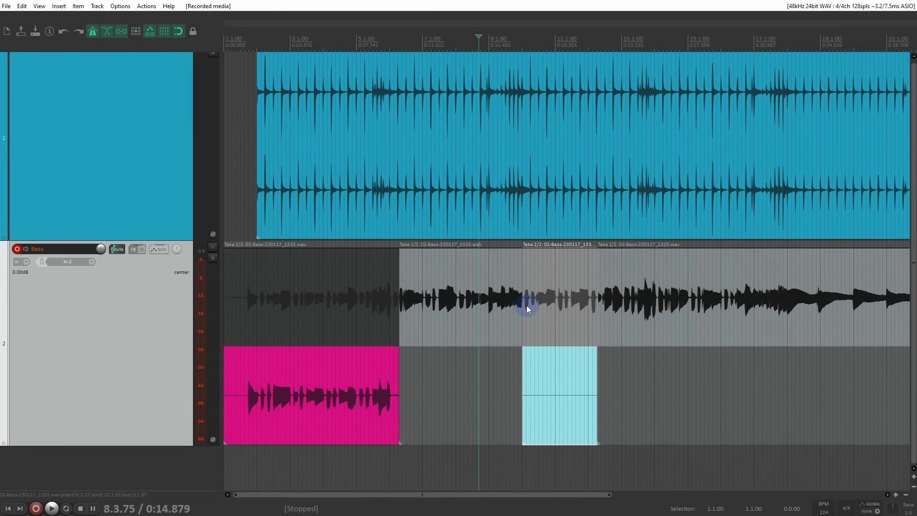
- Undo the manual punch-in and the second bass take, and return the edit cursor to the project start
{"action": "scroll", "coordinate": [549, 308], "scroll_direction": "up", "scroll_amount": 1}
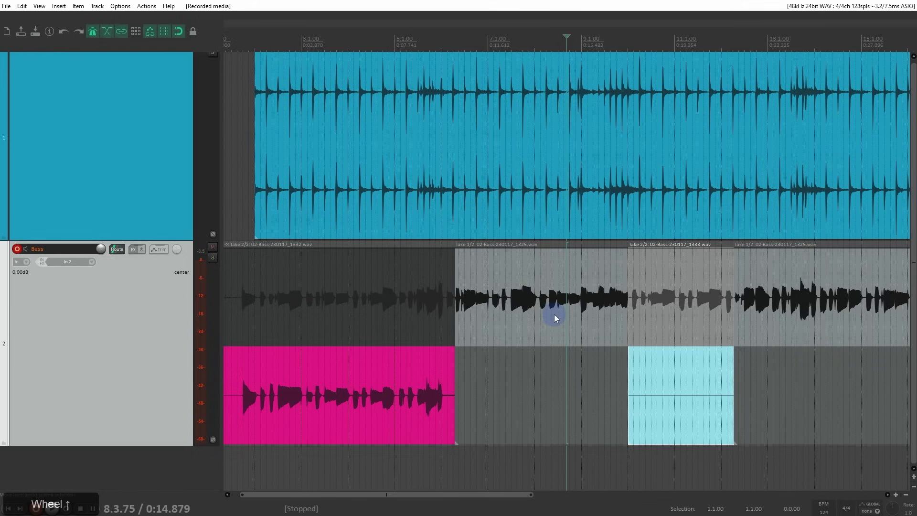
{"action": "left_click", "coordinate": [687, 301]}
{"action": "scroll", "coordinate": [604, 299], "scroll_direction": "down", "scroll_amount": 1}
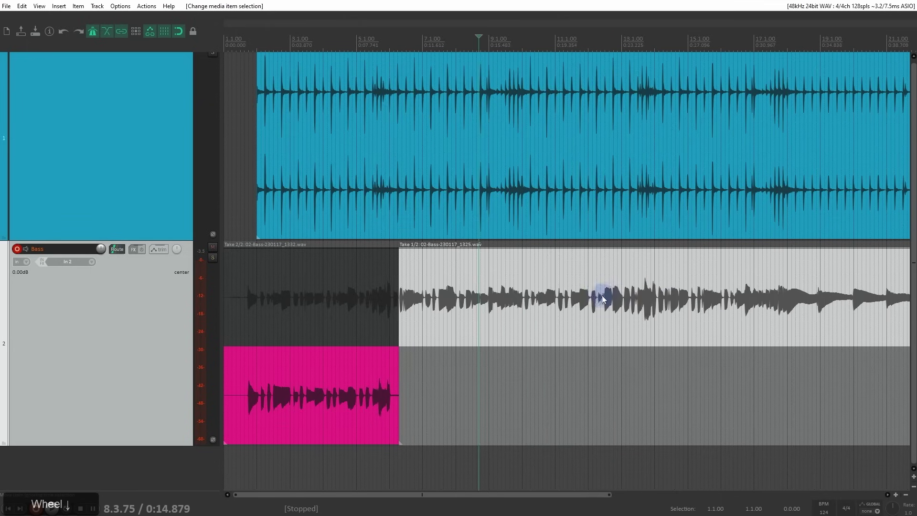
{"action": "key", "text": "ctrl+z"}
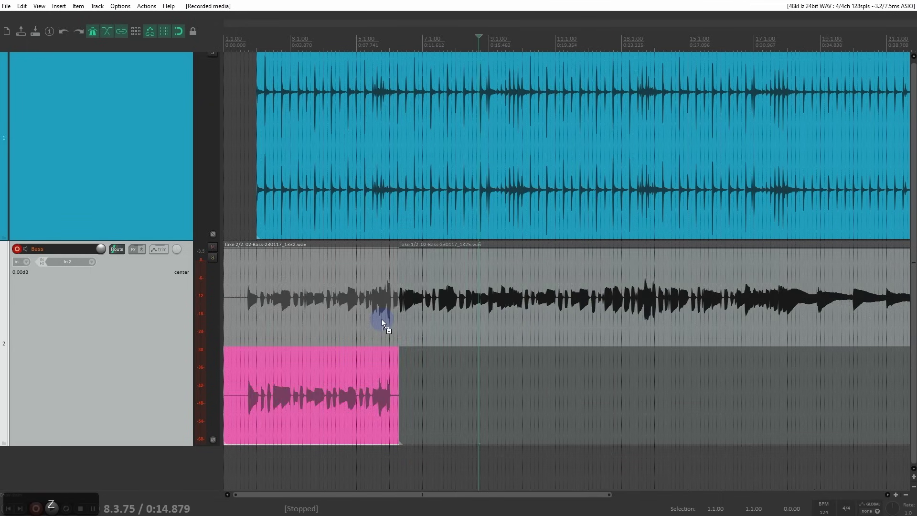
{"action": "key", "text": "ctrl+z"}
{"action": "key", "text": "Home"}
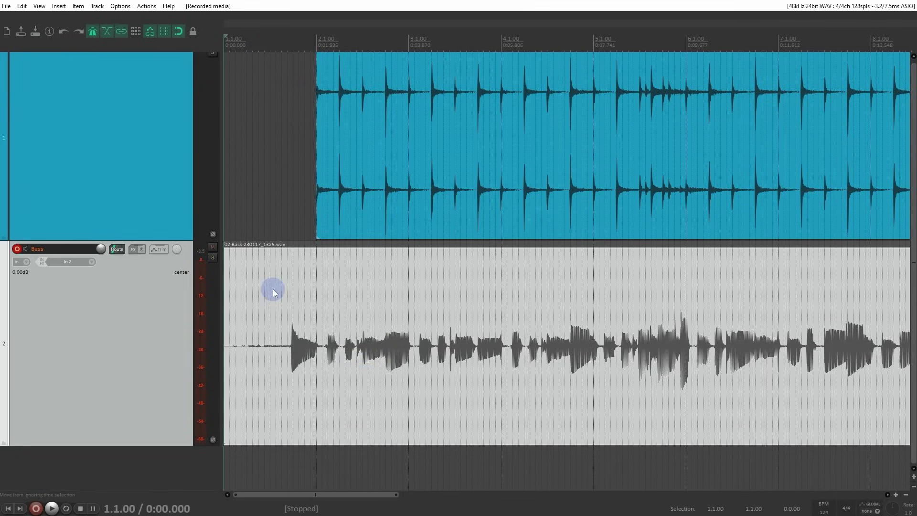
- Set the record mode to time selection auto punch and make a time selection from 1.3.75 to 6.1.25
{"action": "left_click", "coordinate": [123, 13]}
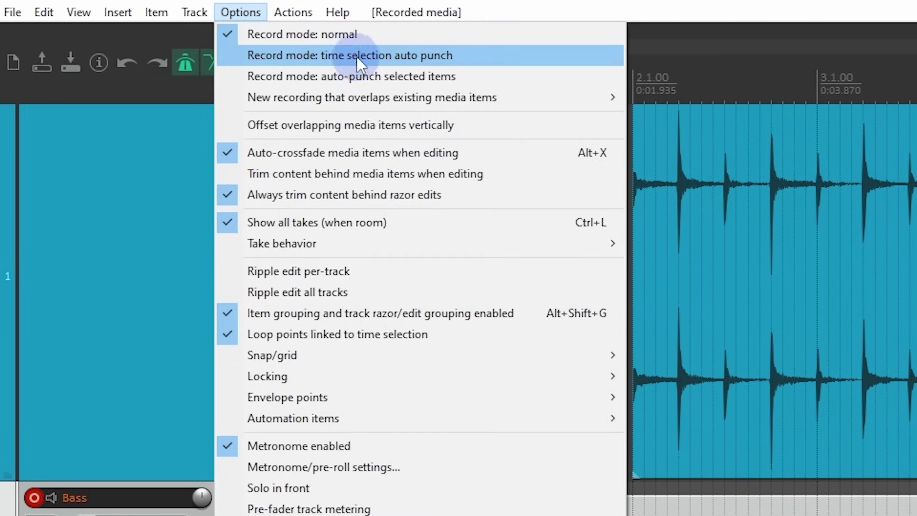
{"action": "left_click", "coordinate": [388, 56]}
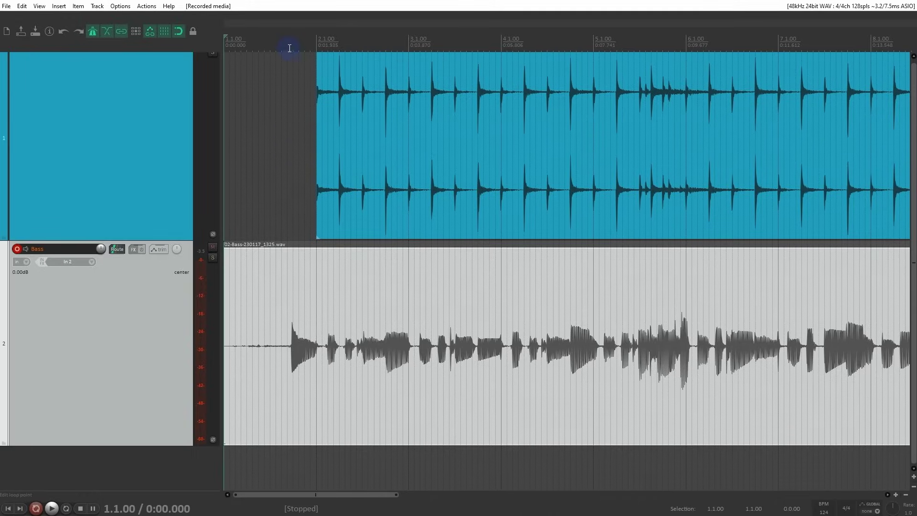
{"action": "left_click_drag", "start_coordinate": [289, 48], "coordinate": [692, 134]}
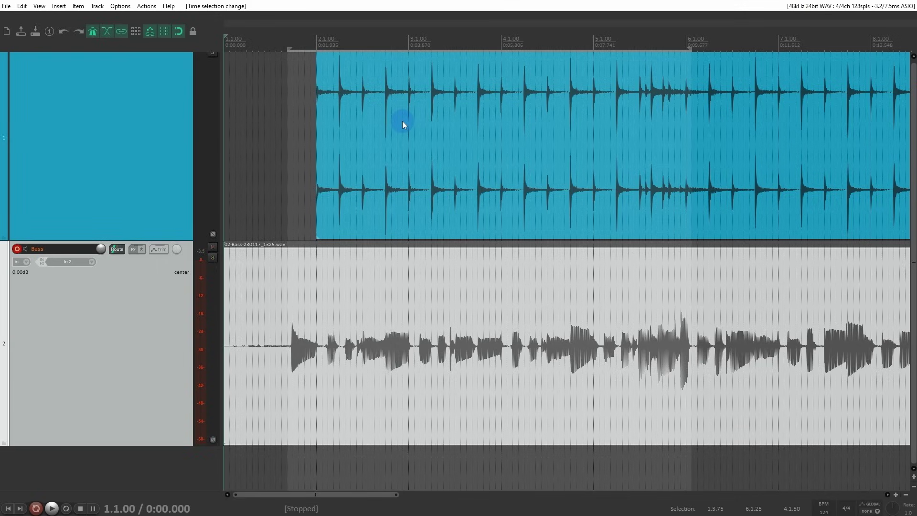
- Record an auto-punched bass take over the time selection, starting from 1.1.00, and stop after the selection ends
{"action": "key", "text": "ctrl+r"}
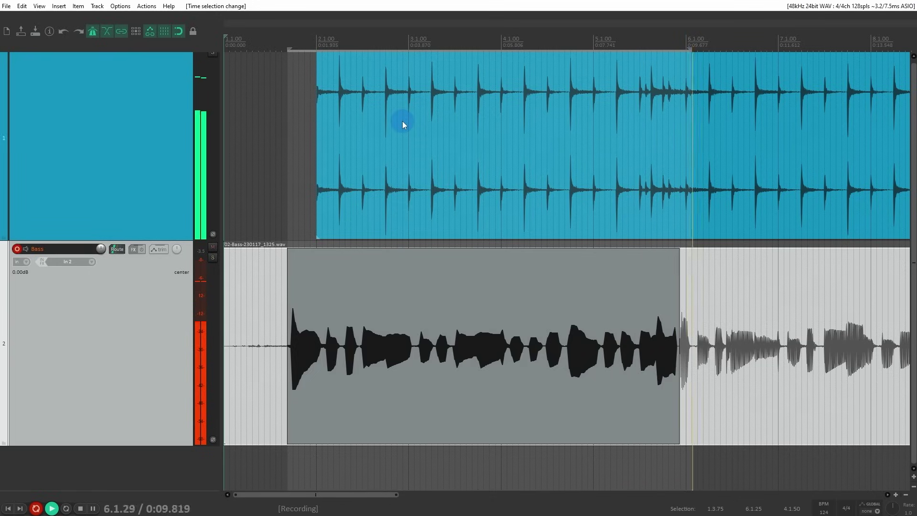
{"action": "key", "text": "space"}
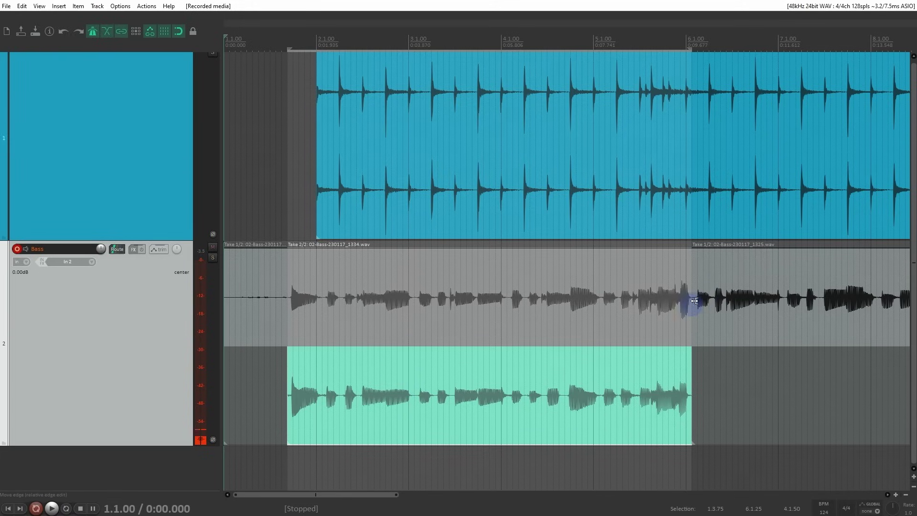
{"action": "scroll", "coordinate": [696, 328], "scroll_direction": "down", "scroll_amount": 3}
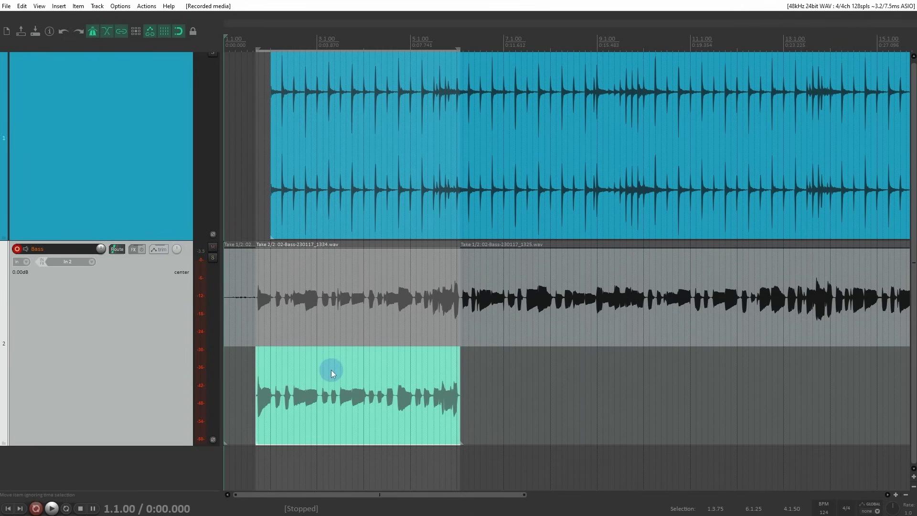
{"action": "scroll", "coordinate": [708, 428], "scroll_direction": "down", "scroll_amount": 3}
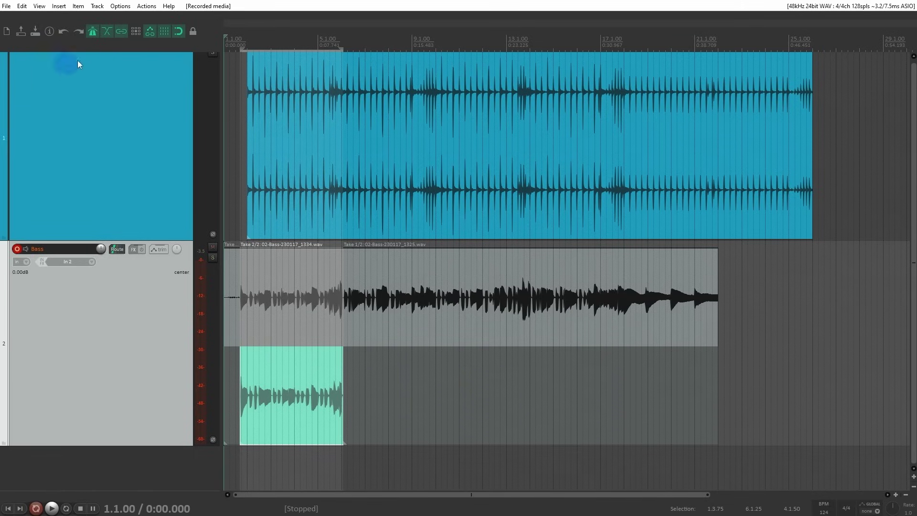
- Hide the empty take lanes on the bass items before and after the punched-in take
{"action": "left_click_drag", "start_coordinate": [126, 11], "coordinate": [352, 124]}
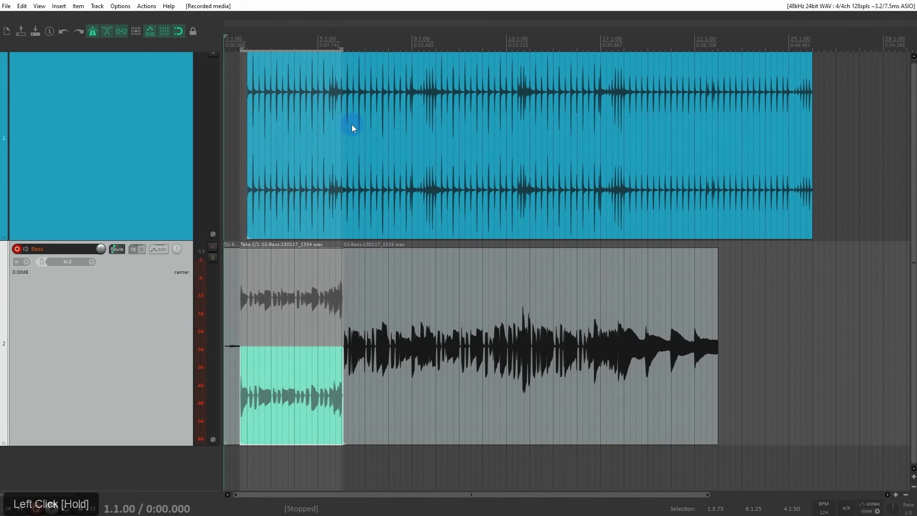
{"action": "scroll", "coordinate": [312, 313], "scroll_direction": "up", "scroll_amount": 3}
{"action": "scroll", "coordinate": [313, 316], "scroll_direction": "up", "scroll_amount": 2}
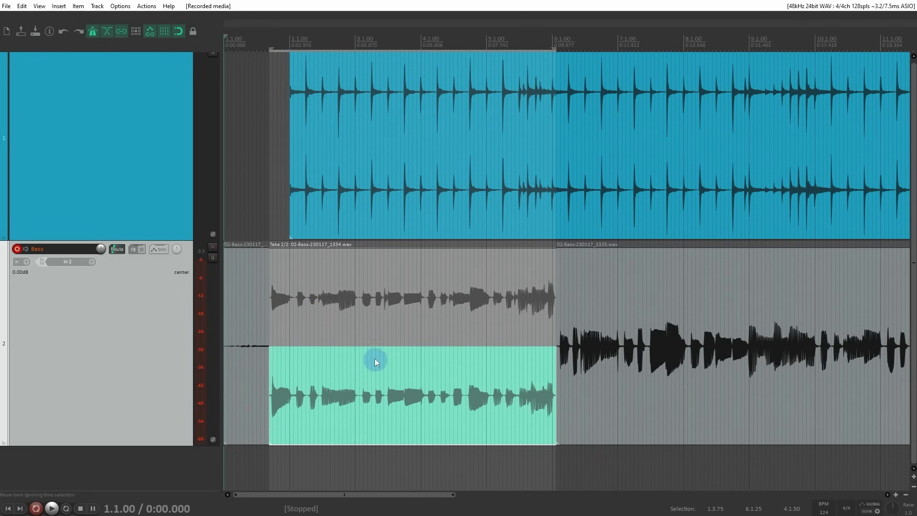
{"action": "scroll", "coordinate": [576, 364], "scroll_direction": "down", "scroll_amount": 2}
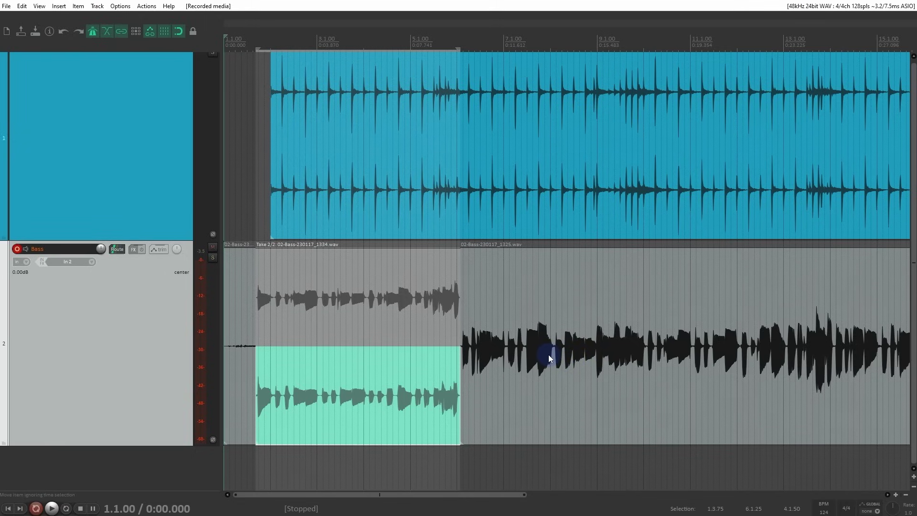
- Set the record mode to auto-punch selected items
{"action": "scroll", "coordinate": [541, 350], "scroll_direction": "down", "scroll_amount": 2}
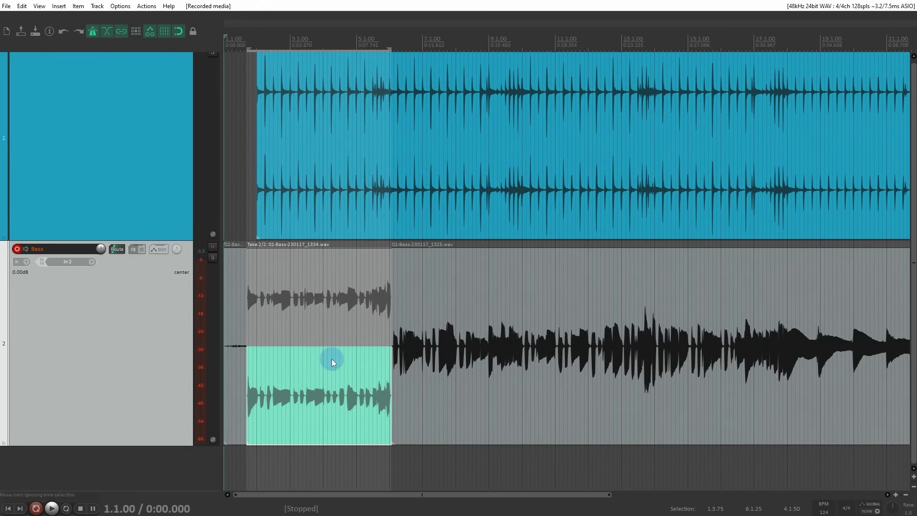
{"action": "left_click", "coordinate": [120, 6]}
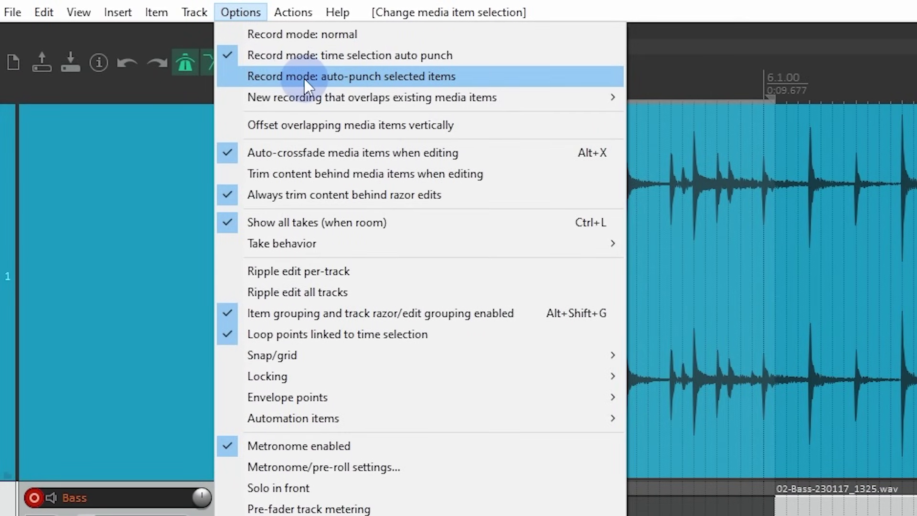
{"action": "left_click", "coordinate": [359, 77]}
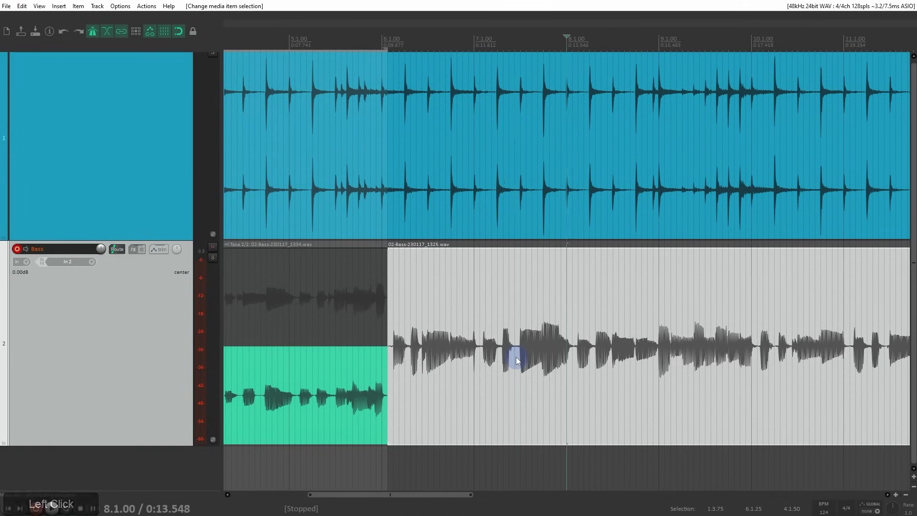
- Play the long bass item after the punched-in take from 7.2.75 to find a section to replace, and stop playback
{"action": "left_click", "coordinate": [516, 357]}
{"action": "scroll", "coordinate": [517, 358], "scroll_direction": "down", "scroll_amount": 3}
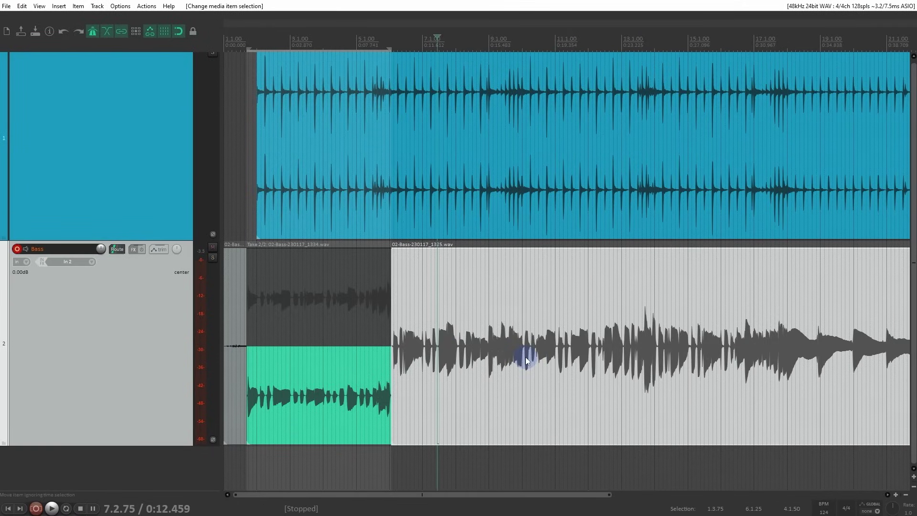
{"action": "scroll", "coordinate": [556, 342], "scroll_direction": "up", "scroll_amount": 3}
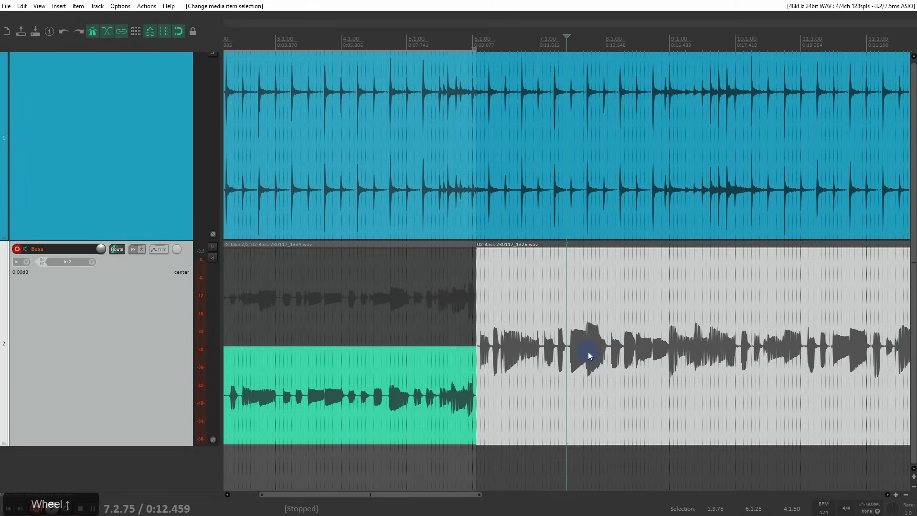
{"action": "key", "text": "space"}
{"action": "scroll", "coordinate": [661, 373], "scroll_direction": "up", "scroll_amount": 3}
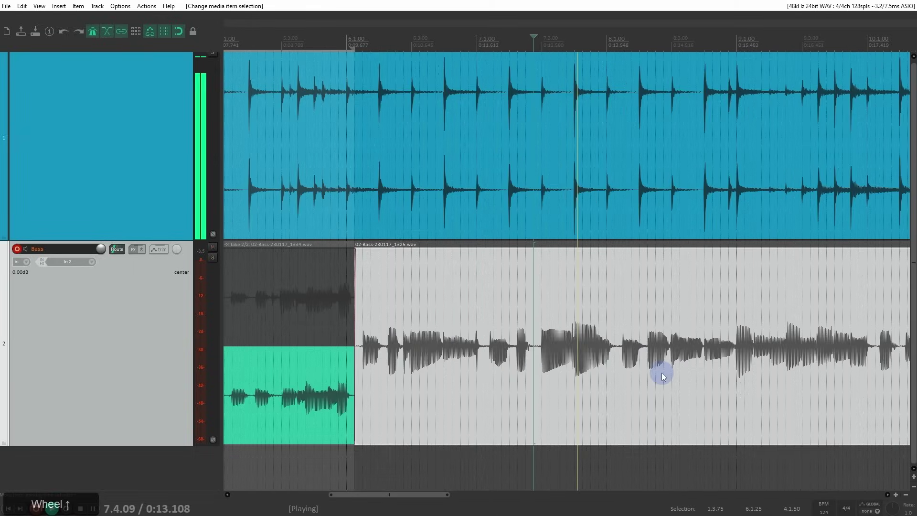
{"action": "scroll", "coordinate": [667, 371], "scroll_direction": "down", "scroll_amount": 2}
{"action": "scroll", "coordinate": [666, 370], "scroll_direction": "up", "scroll_amount": 1}
{"action": "scroll", "coordinate": [666, 370], "scroll_direction": "down", "scroll_amount": 2}
{"action": "scroll", "coordinate": [666, 370], "scroll_direction": "up", "scroll_amount": 4}
{"action": "scroll", "coordinate": [667, 368], "scroll_direction": "down", "scroll_amount": 2}
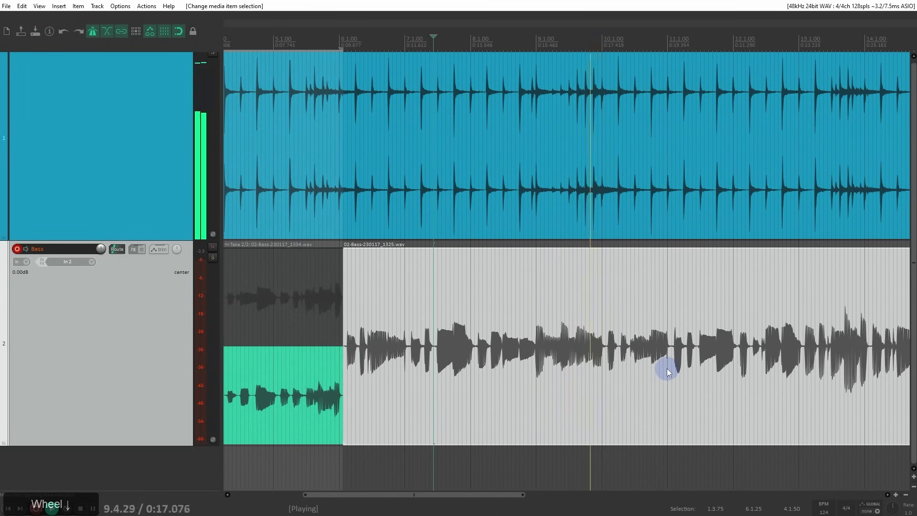
{"action": "scroll", "coordinate": [666, 368], "scroll_direction": "up", "scroll_amount": 3}
{"action": "scroll", "coordinate": [659, 368], "scroll_direction": "up", "scroll_amount": 1}
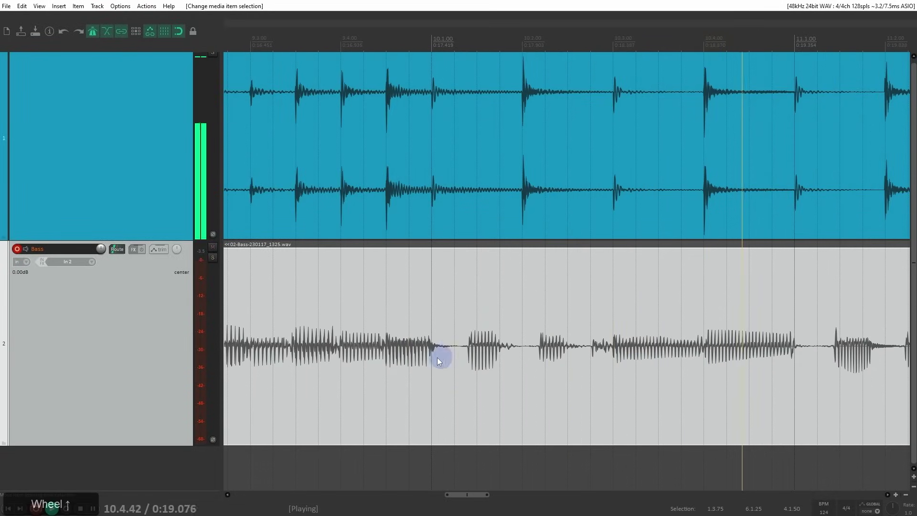
{"action": "key", "text": "space"}
- Split the long bass item at 10.1.25 and 11.1.25 to isolate a one-bar section
{"action": "left_click", "coordinate": [454, 340]}
{"action": "key", "text": "s"}
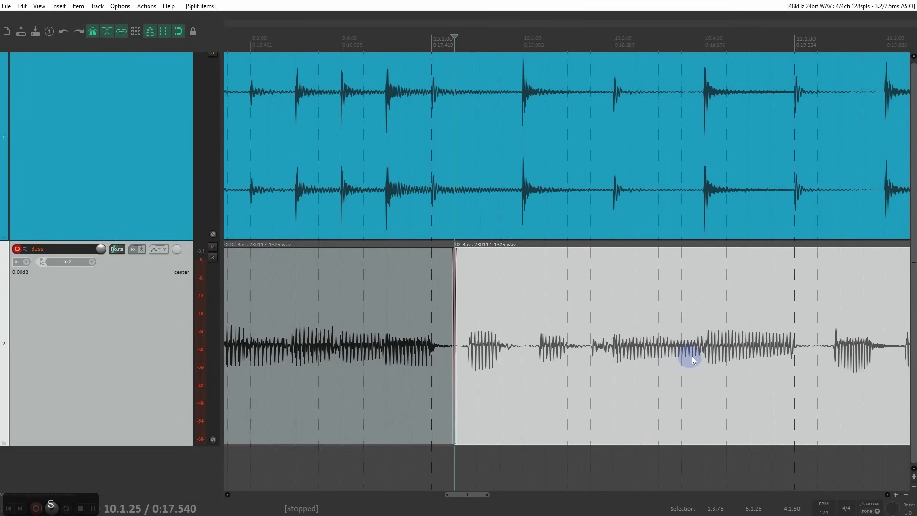
{"action": "left_click", "coordinate": [816, 348]}
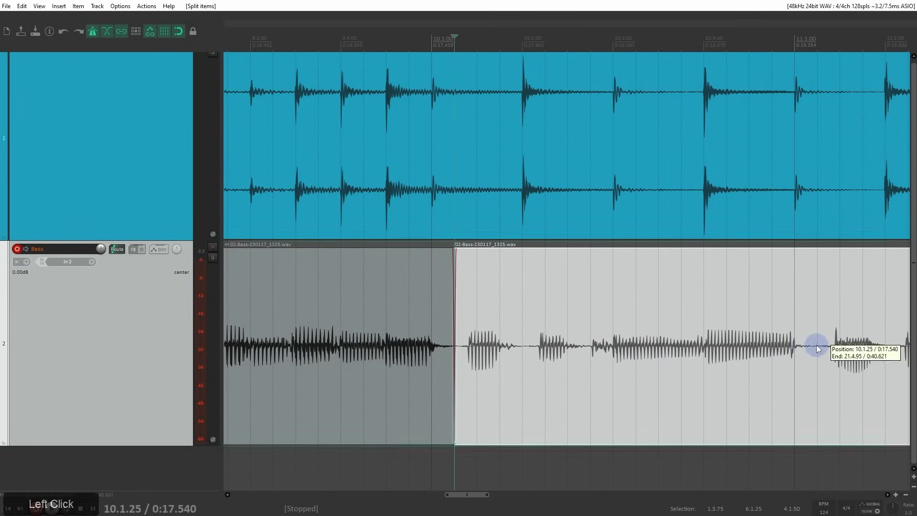
{"action": "key", "text": "s"}
{"action": "scroll", "coordinate": [808, 353], "scroll_direction": "down", "scroll_amount": 3}
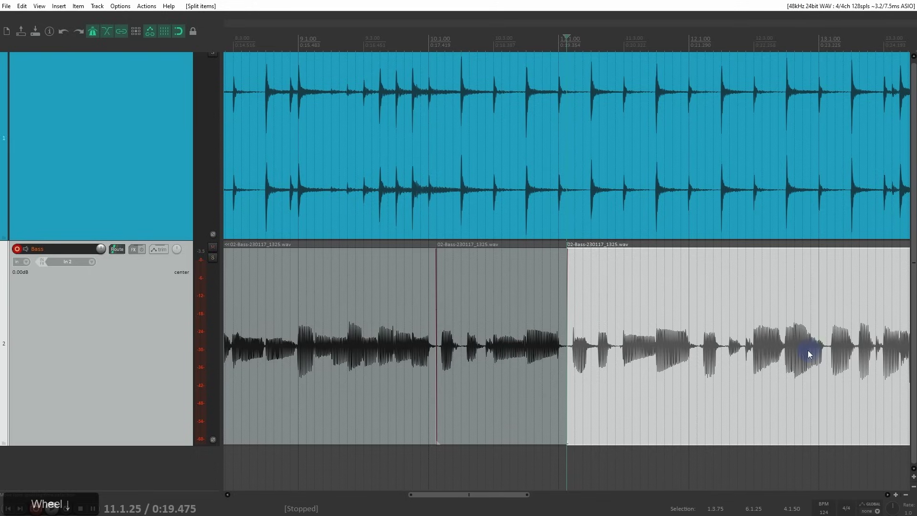
- Play the remaining bass item from 12.1.25 to find a second section to replace, and stop playback
{"action": "left_click", "coordinate": [534, 319]}
{"action": "left_click", "coordinate": [696, 352]}
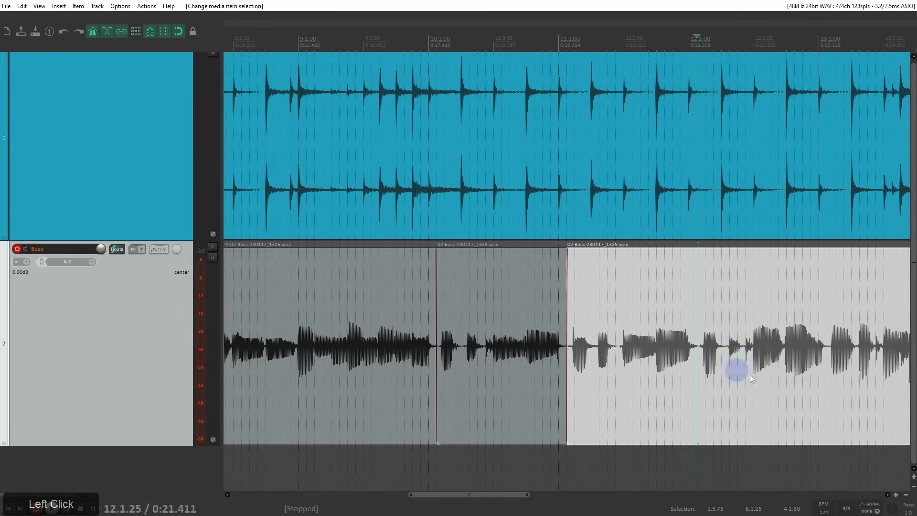
{"action": "key", "text": "space"}
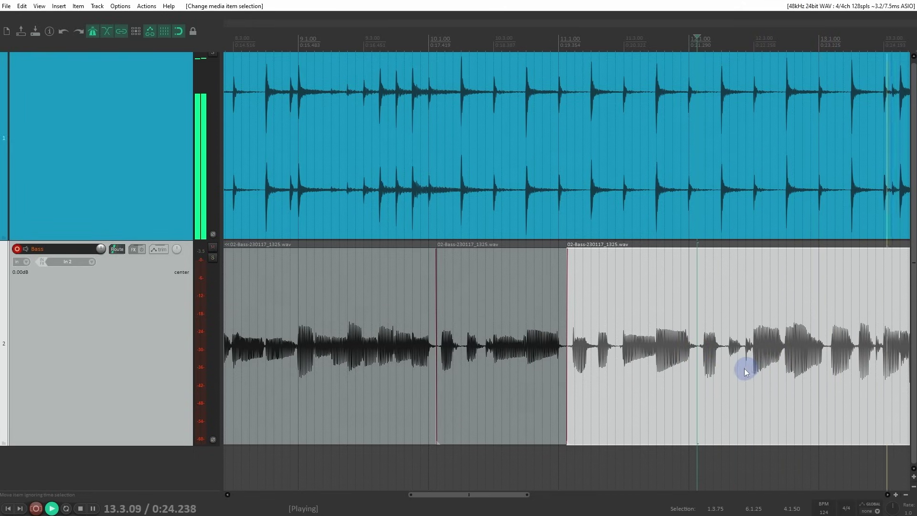
{"action": "scroll", "coordinate": [743, 368], "scroll_direction": "down", "scroll_amount": 1}
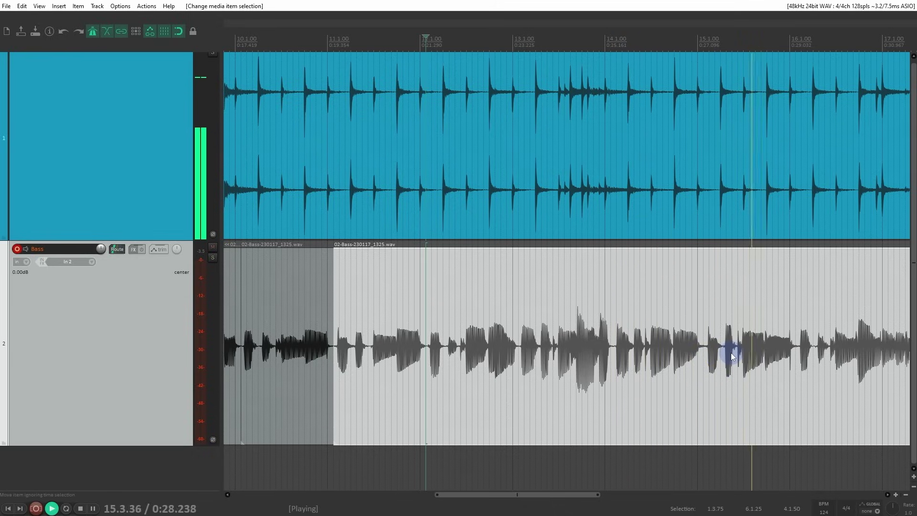
{"action": "key", "text": "space"}
- Split the remaining bass item at 13.1.25 and 14.1.25 to isolate a second one-bar section
{"action": "left_click", "coordinate": [519, 340]}
{"action": "scroll", "coordinate": [550, 350], "scroll_direction": "up", "scroll_amount": 3}
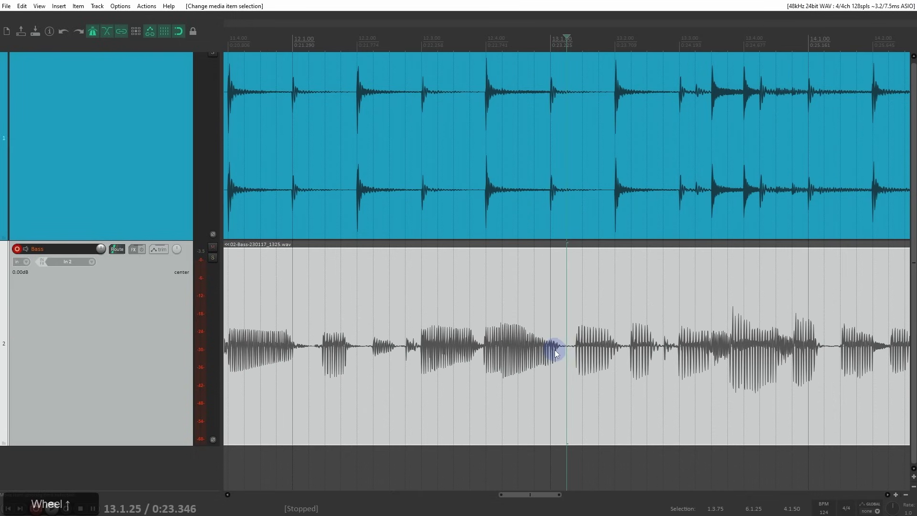
{"action": "key", "text": "s"}
{"action": "left_click", "coordinate": [826, 353]}
{"action": "key", "text": "s"}
{"action": "scroll", "coordinate": [774, 352], "scroll_direction": "down", "scroll_amount": 6}
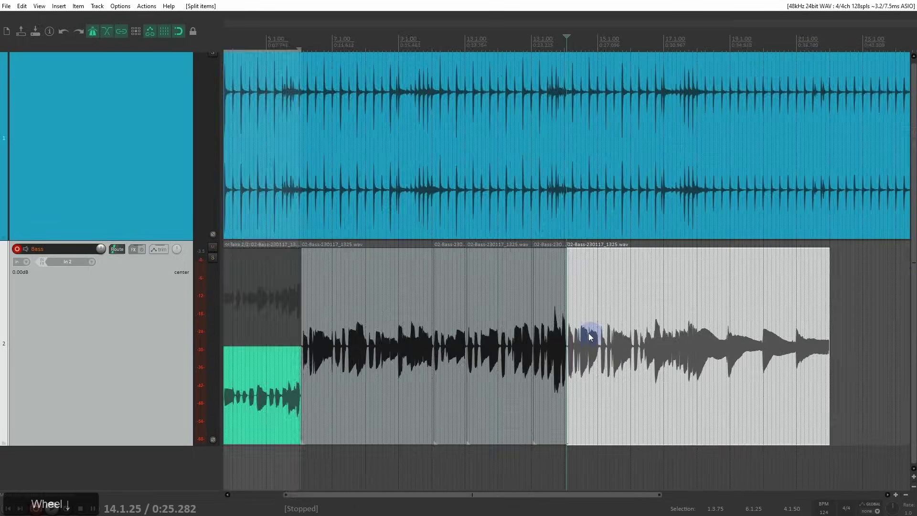
- Select both one-bar bass items and record auto-punched takes over them, starting from 8.1.00 and stopping after the second item ends
{"action": "scroll", "coordinate": [595, 338], "scroll_direction": "up", "scroll_amount": 2}
{"action": "left_click", "coordinate": [544, 328]}
{"action": "left_click", "coordinate": [405, 318], "text": "ctrl"}
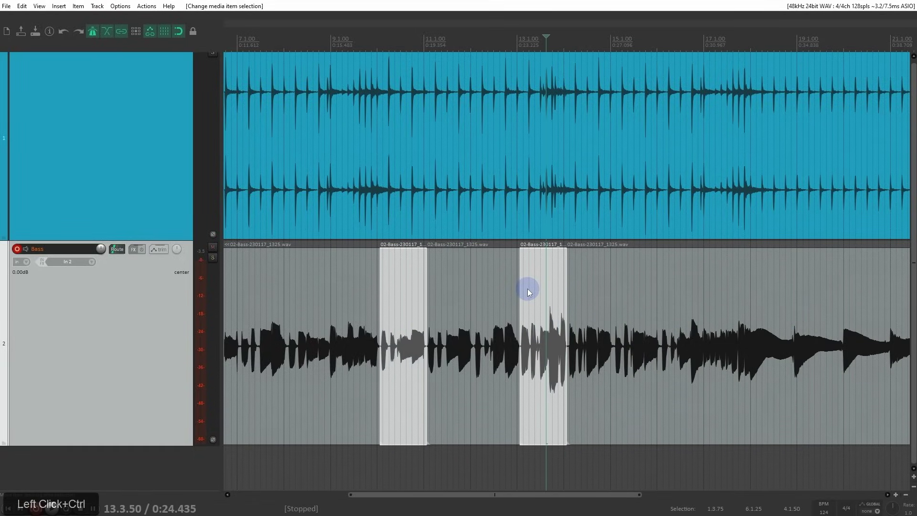
{"action": "left_click", "coordinate": [329, 38]}
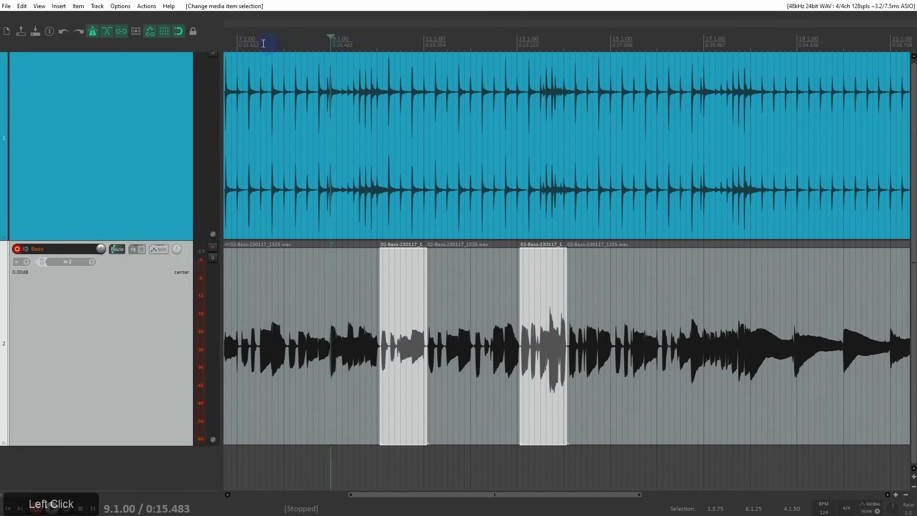
{"action": "left_click", "coordinate": [285, 41]}
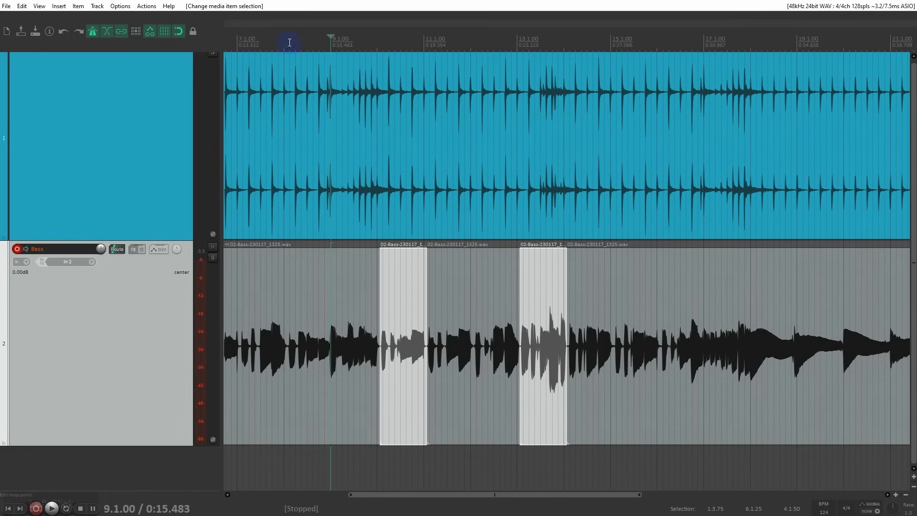
{"action": "left_click", "coordinate": [284, 39]}
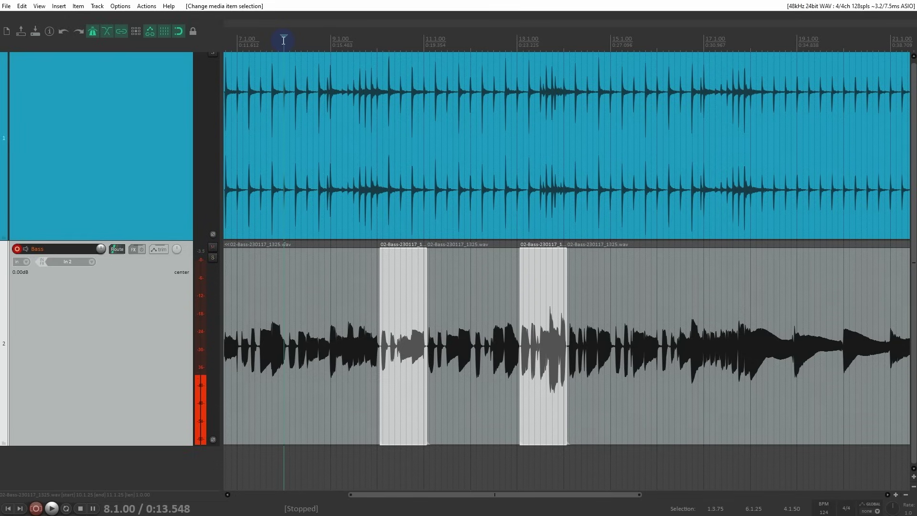
{"action": "key", "text": "ctrl+r"}
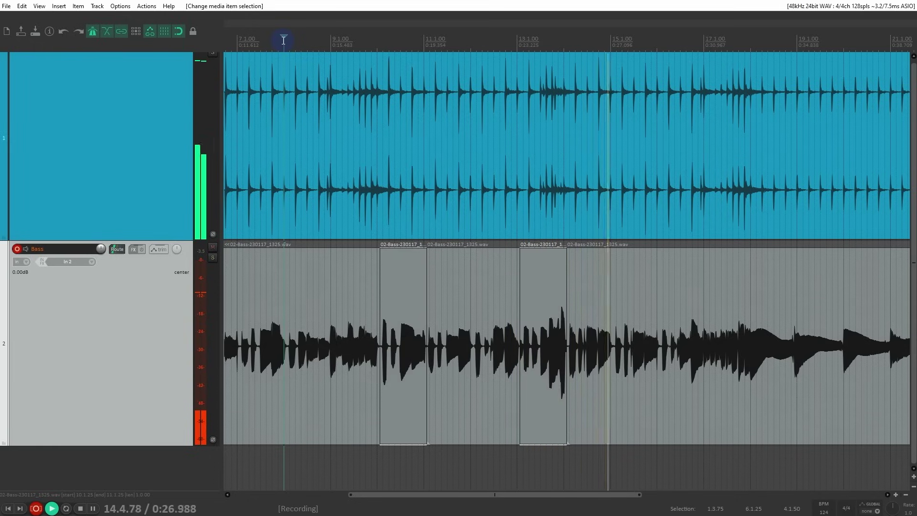
{"action": "key", "text": "space"}
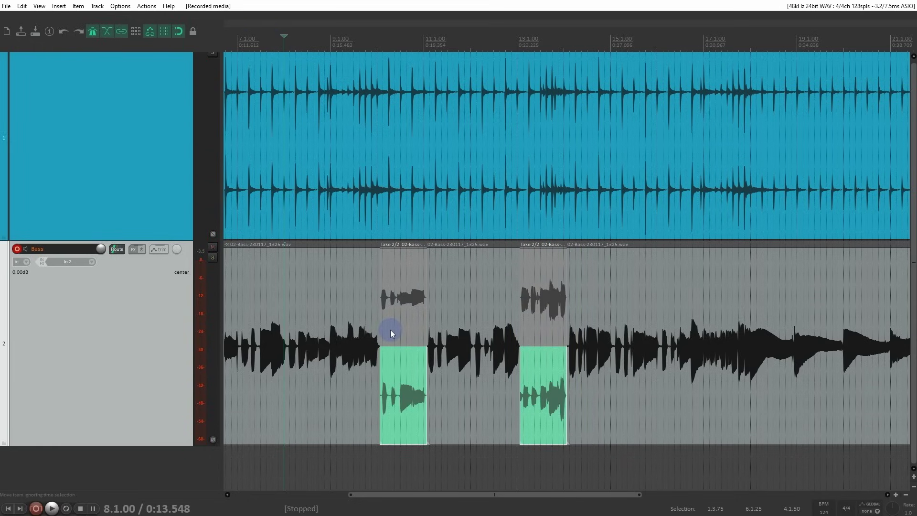
- Examine the available record modes and which one is active, both in the program options and on the transport's record control
{"action": "scroll", "coordinate": [432, 357], "scroll_direction": "down", "scroll_amount": 2}
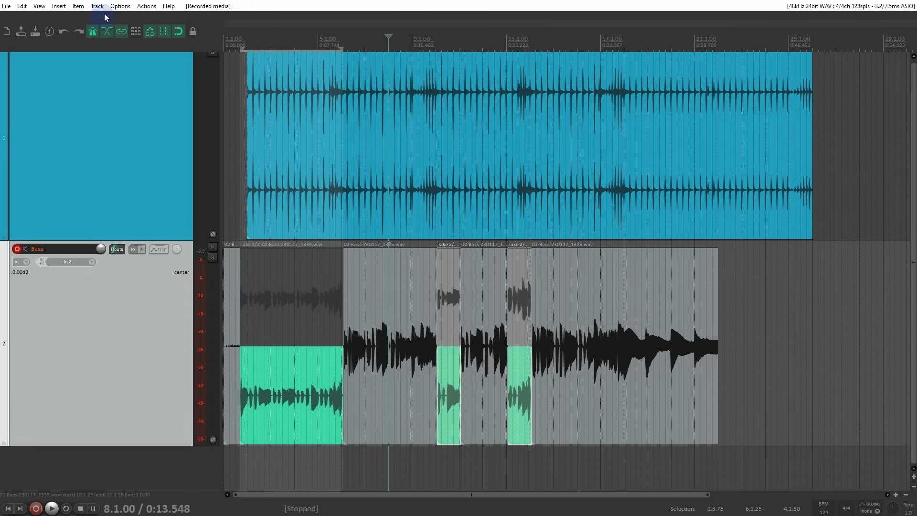
{"action": "left_click", "coordinate": [120, 6]}
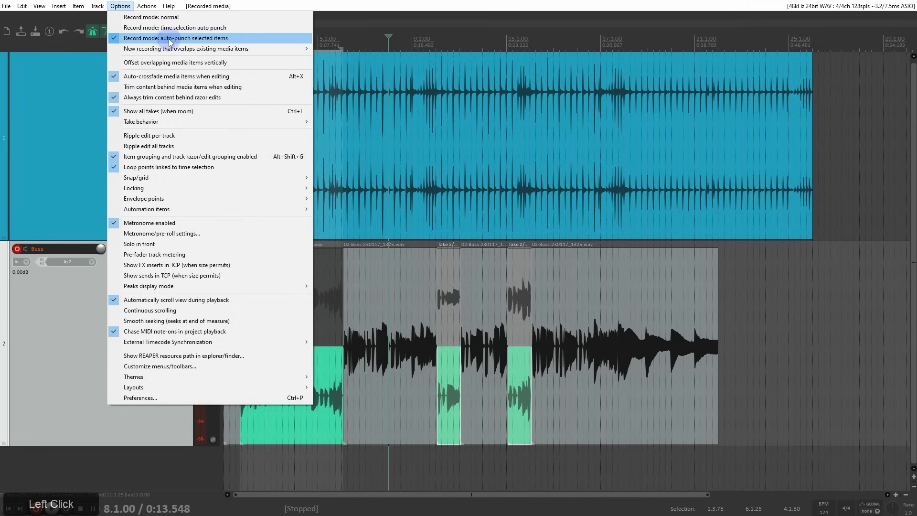
{"action": "left_click", "coordinate": [213, 27]}
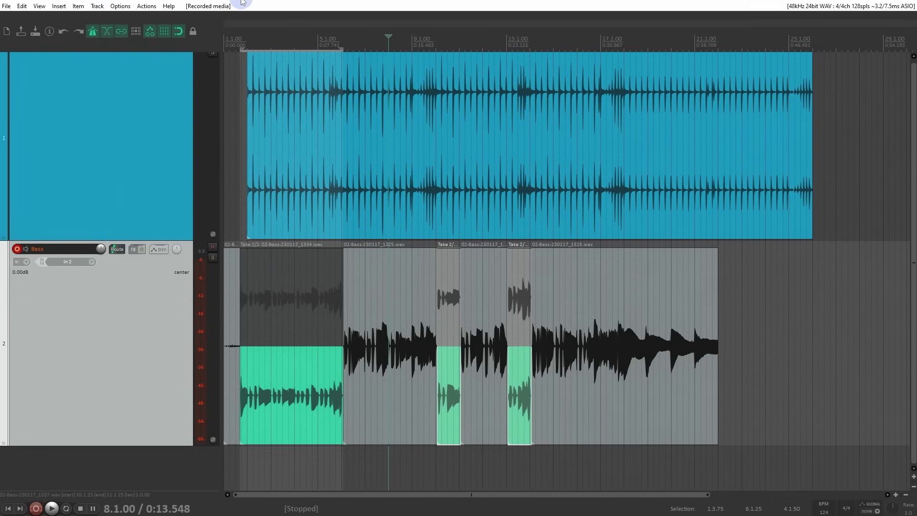
{"action": "left_click_drag", "start_coordinate": [254, 514], "coordinate": [270, 415]}
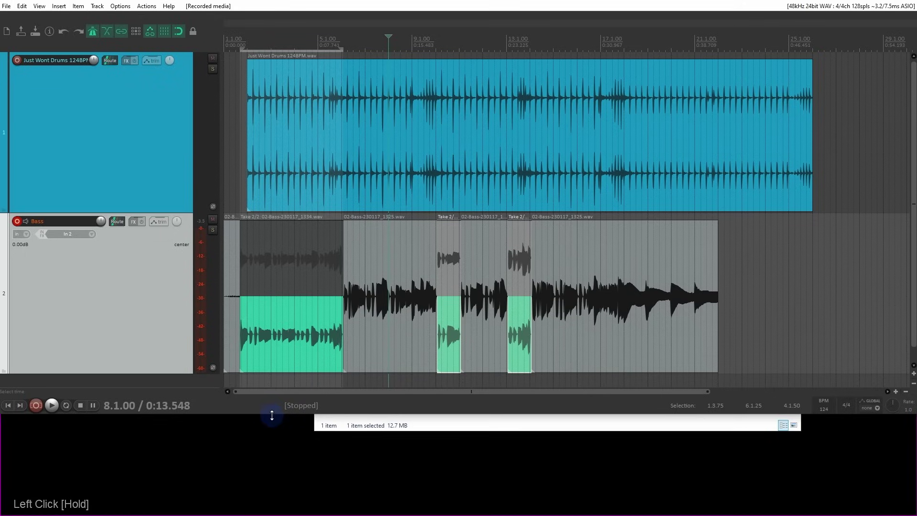
{"action": "right_click", "coordinate": [36, 405]}
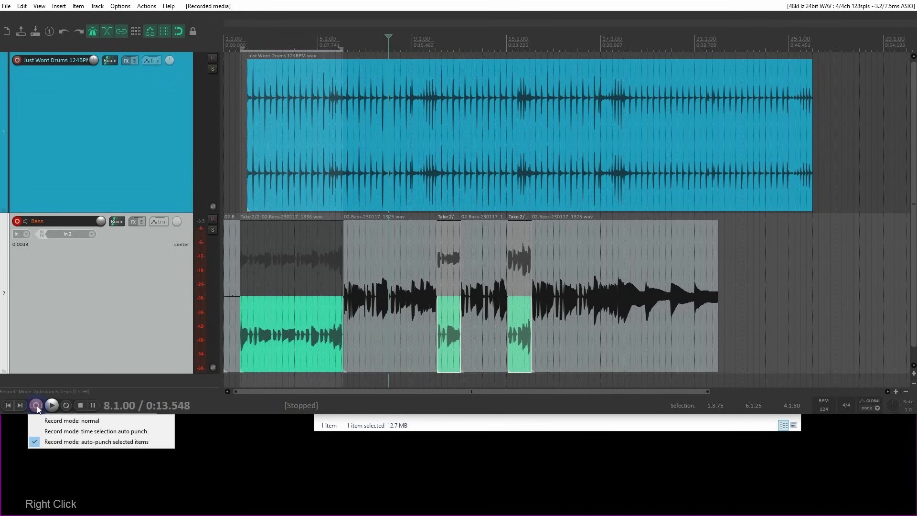
{"action": "left_click", "coordinate": [206, 411]}
{"action": "left_click_drag", "start_coordinate": [205, 414], "coordinate": [195, 514]}
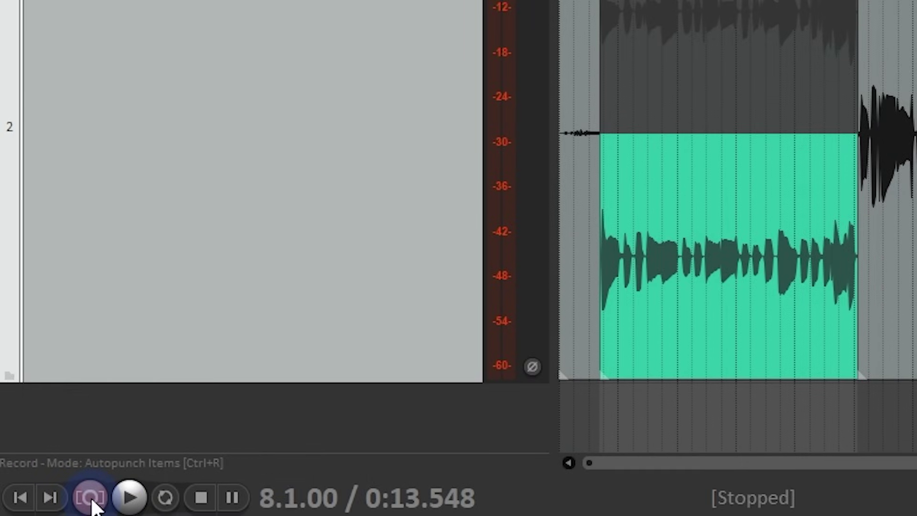
- Switch the record mode to time selection auto punch and view the transport's record mode choices again
{"action": "right_click", "coordinate": [92, 498]}
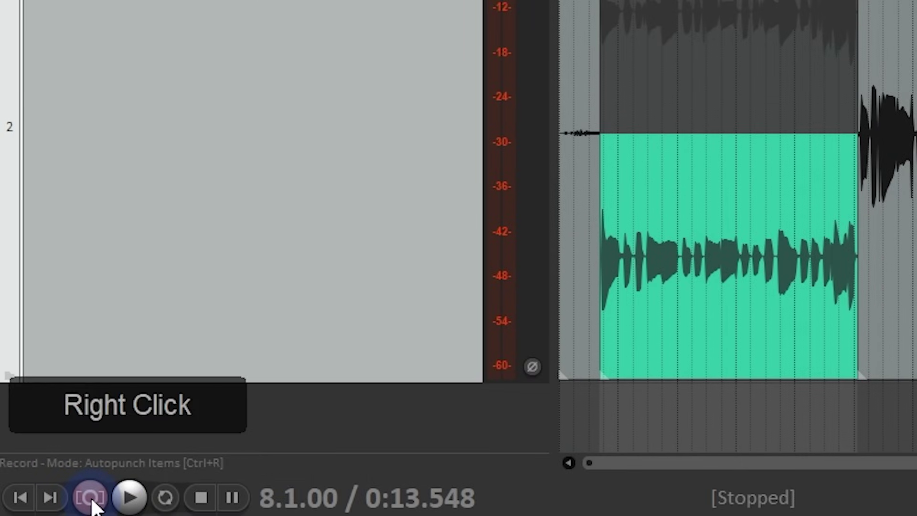
{"action": "left_click", "coordinate": [81, 422]}
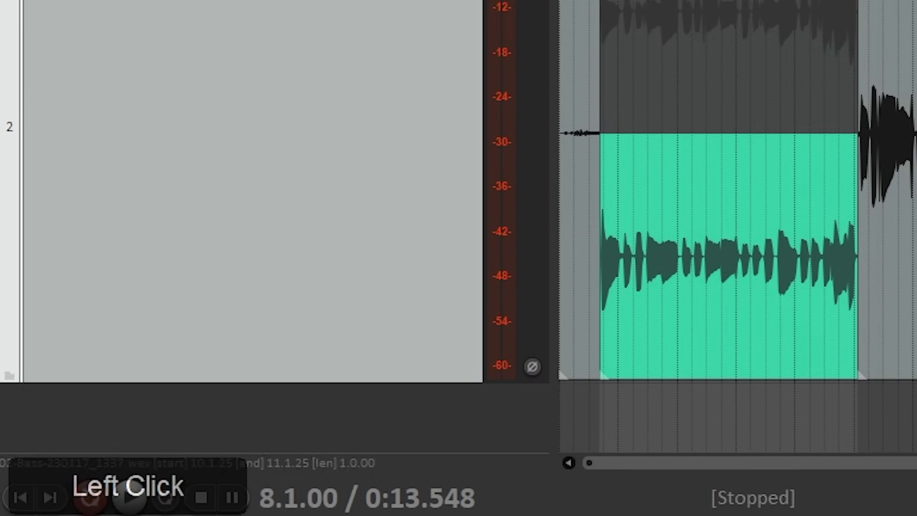
{"action": "right_click", "coordinate": [95, 511]}
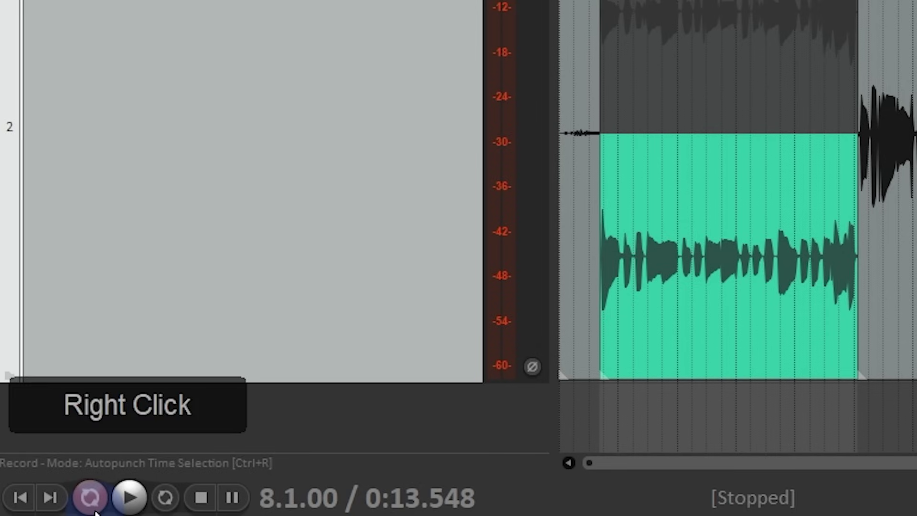
{"action": "left_click", "coordinate": [97, 510]}
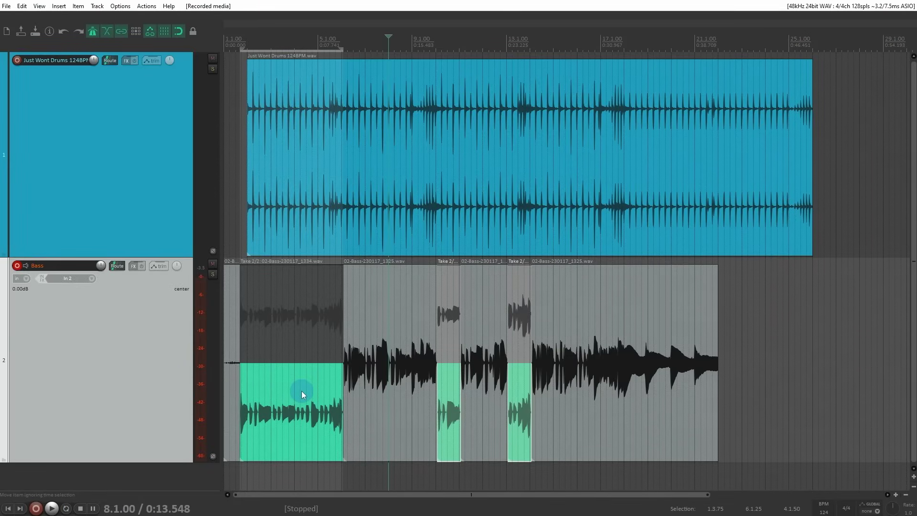
- Switch the one-bar bass item at 10.1.25 back and forth between its two takes, ending on take 2
{"action": "left_click", "coordinate": [453, 313]}
{"action": "left_click", "coordinate": [454, 389]}
{"action": "left_click", "coordinate": [451, 323]}
{"action": "scroll", "coordinate": [552, 343], "scroll_direction": "up", "scroll_amount": 4}
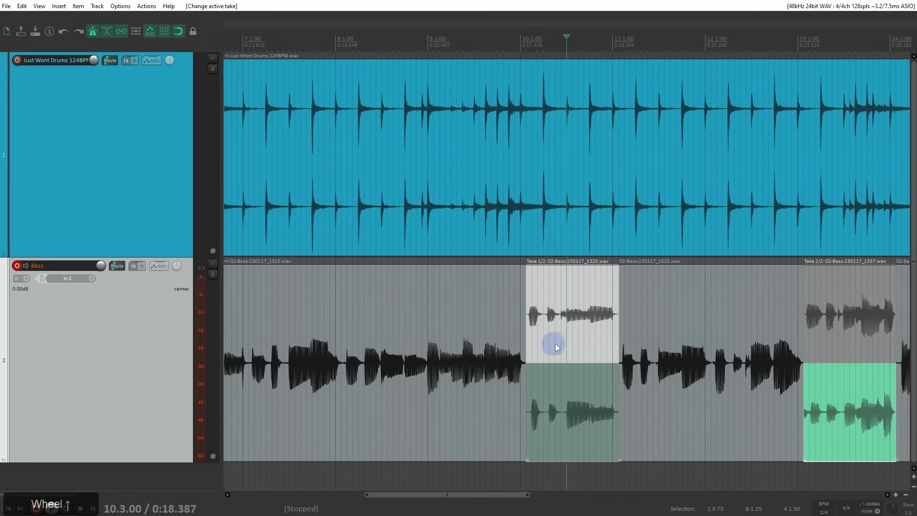
{"action": "left_click", "coordinate": [537, 325]}
{"action": "left_click", "coordinate": [564, 412]}
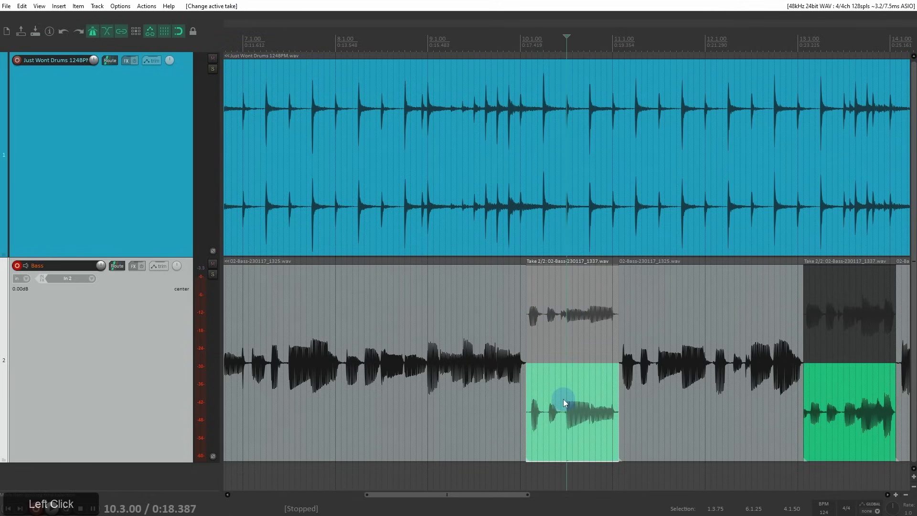
{"action": "scroll", "coordinate": [563, 400], "scroll_direction": "down", "scroll_amount": 1}
{"action": "left_click", "coordinate": [578, 332]}
{"action": "left_click", "coordinate": [579, 406]}
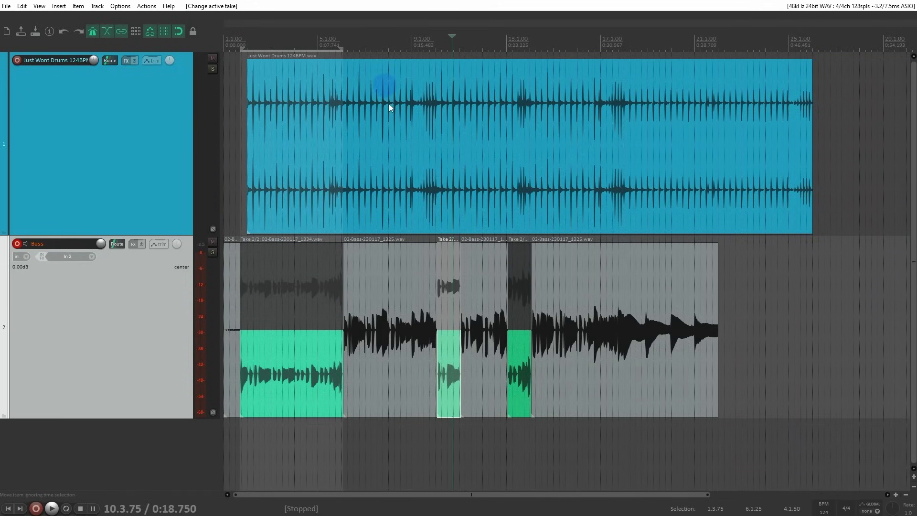
- Switch the long bass item between its takes, ending on take 2, and lock all three two-take bass items to their active takes
{"action": "left_click", "coordinate": [317, 287]}
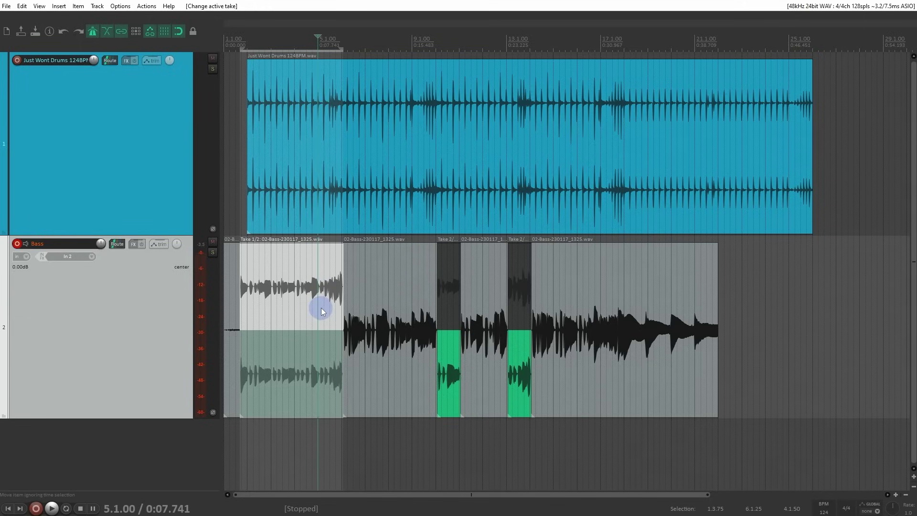
{"action": "key", "text": "t"}
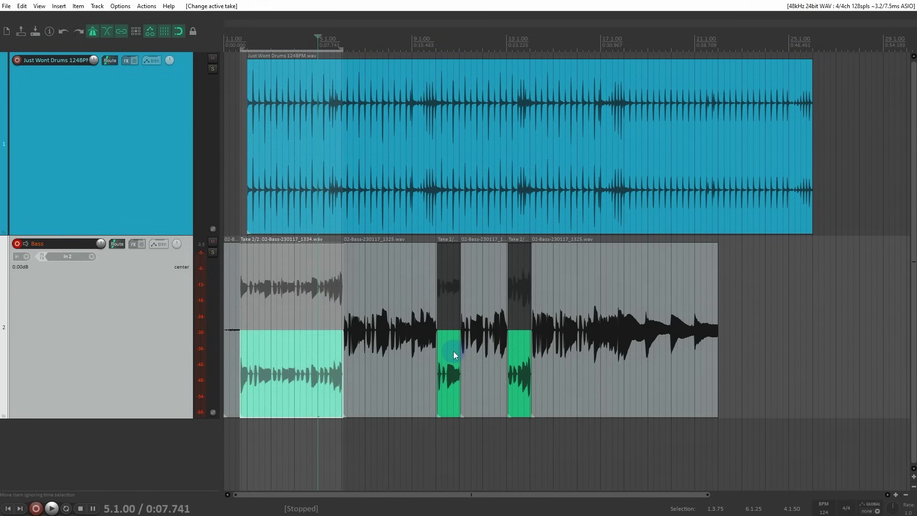
{"action": "left_click", "coordinate": [453, 351], "text": "ctrl"}
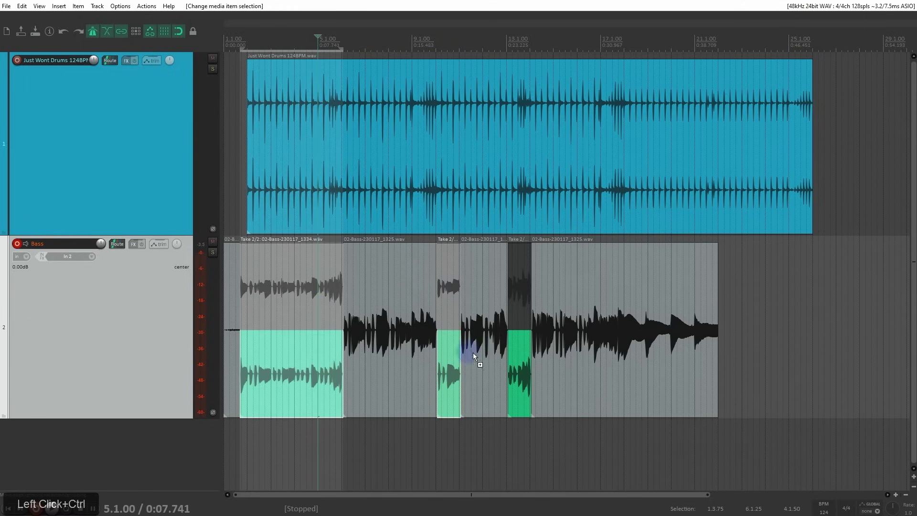
{"action": "left_click", "coordinate": [520, 356], "text": "ctrl"}
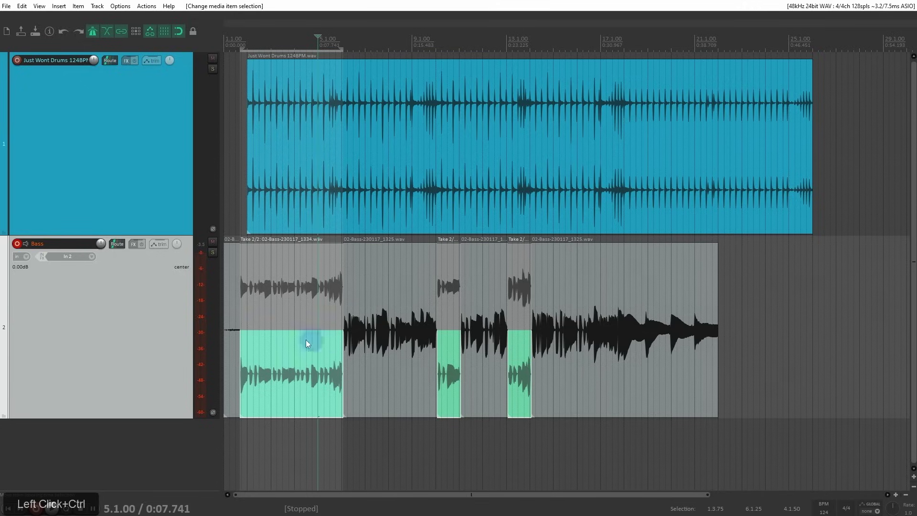
{"action": "right_click", "coordinate": [284, 356]}
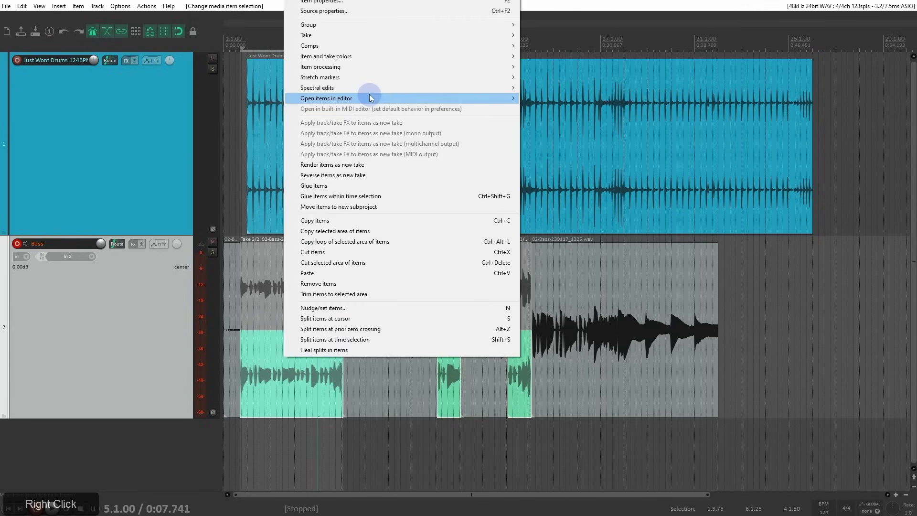
{"action": "left_click_drag", "start_coordinate": [385, 36], "coordinate": [581, 175]}
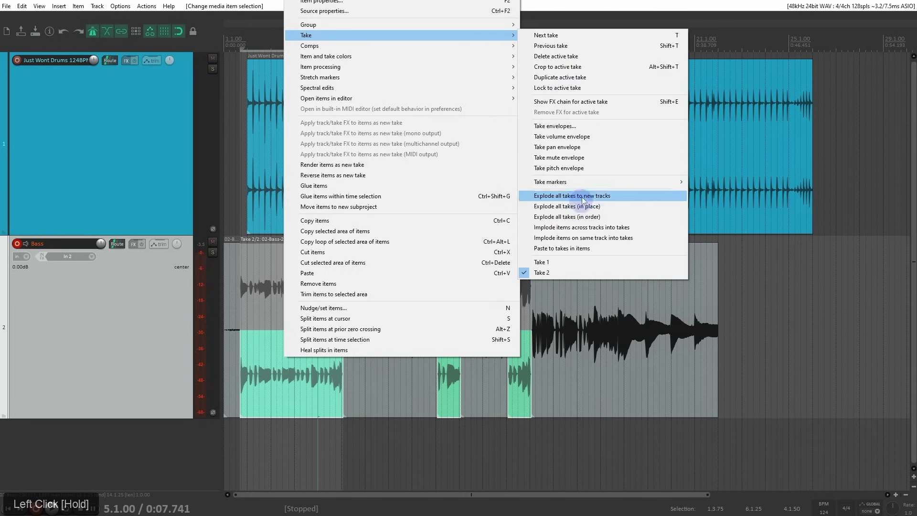
{"action": "left_click", "coordinate": [612, 89]}
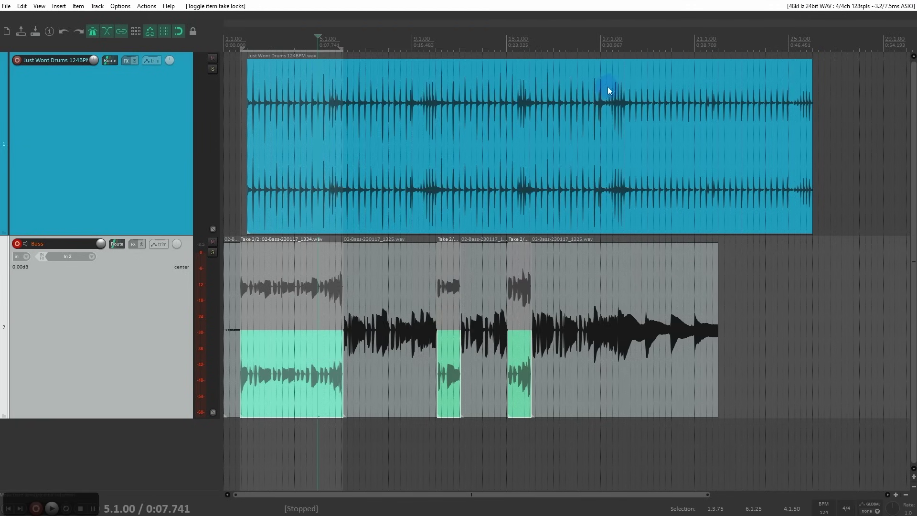
- Try to switch the active take of the locked long bass item by selecting its individual take lanes
{"action": "left_click", "coordinate": [294, 280]}
{"action": "left_click", "coordinate": [295, 367]}
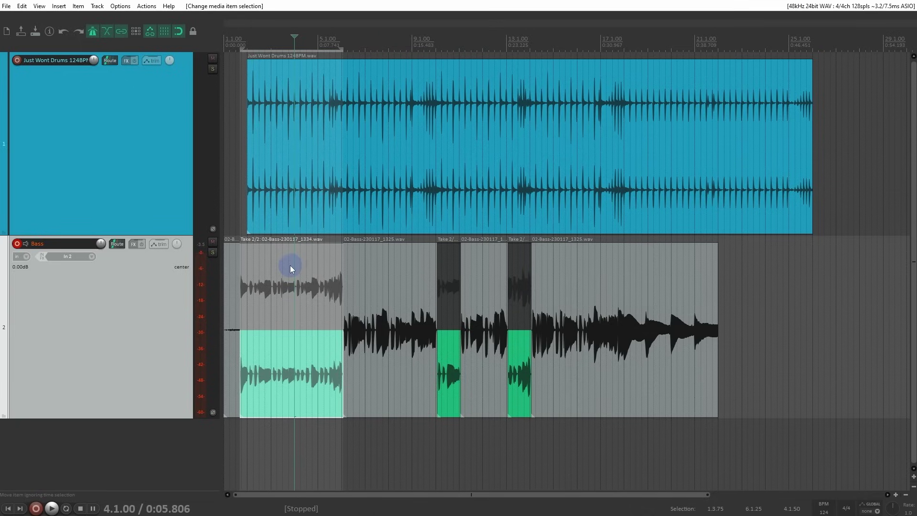
{"action": "left_click", "coordinate": [276, 334]}
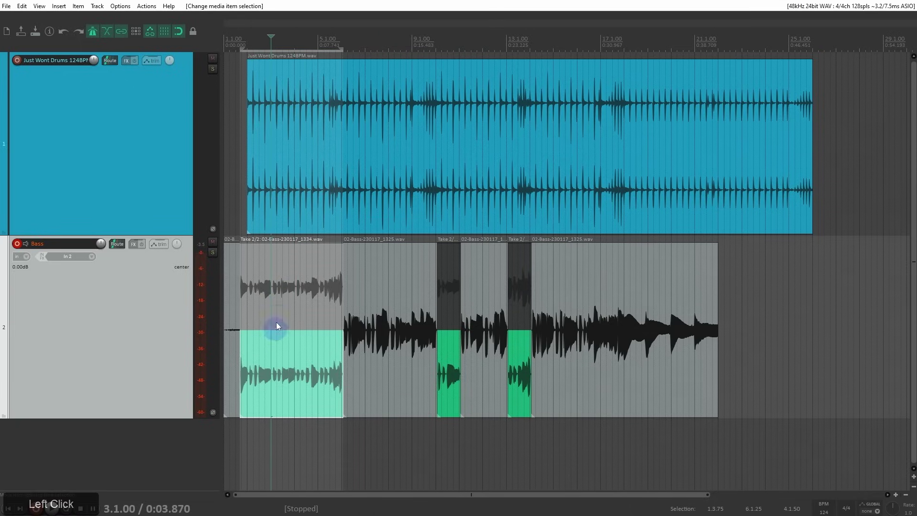
- Select all three two-take bass items, unlock their active takes, and crop the items to the active take
{"action": "left_click", "coordinate": [447, 391], "text": "ctrl"}
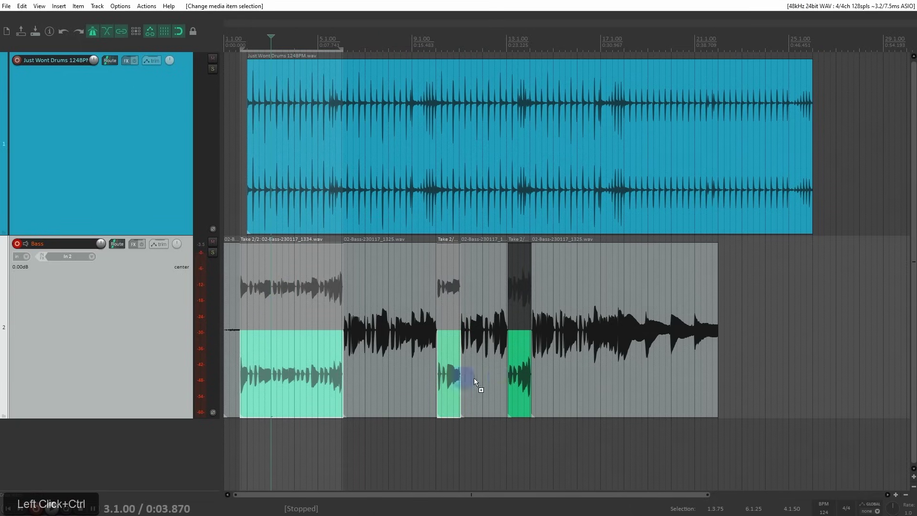
{"action": "left_click", "coordinate": [519, 373], "text": "ctrl"}
{"action": "right_click", "coordinate": [519, 371]}
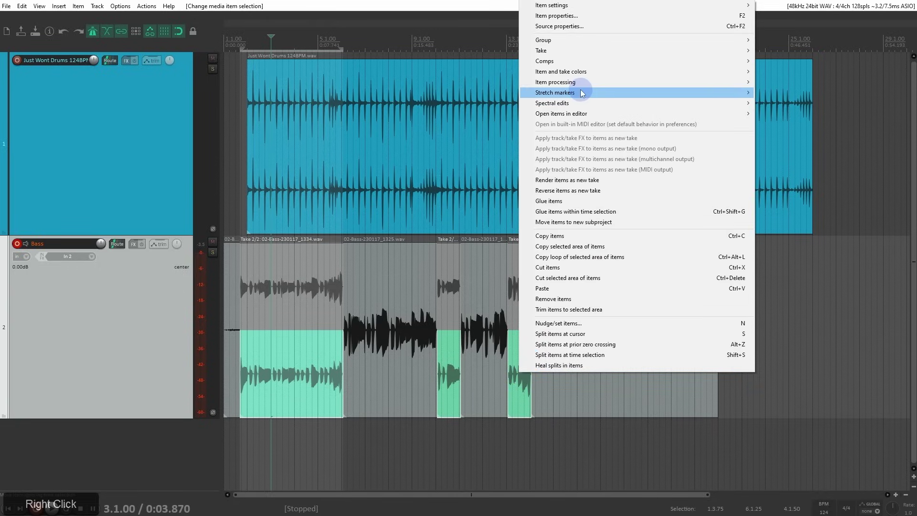
{"action": "mouse_move", "coordinate": [598, 49]}
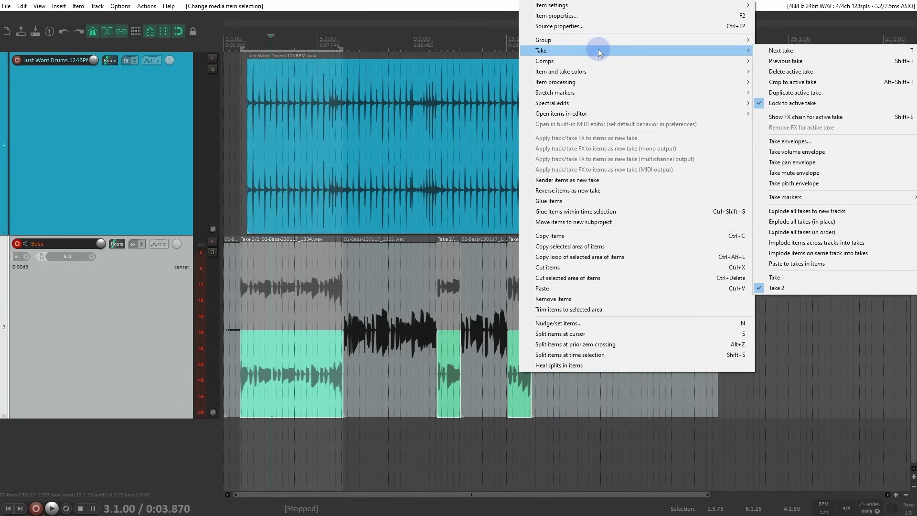
{"action": "left_click", "coordinate": [815, 101]}
{"action": "right_click", "coordinate": [289, 352]}
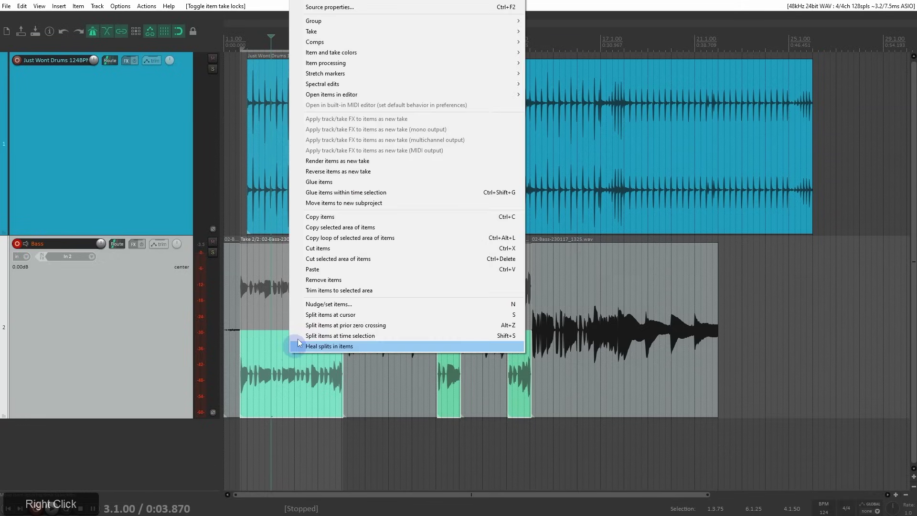
{"action": "mouse_move", "coordinate": [330, 34]}
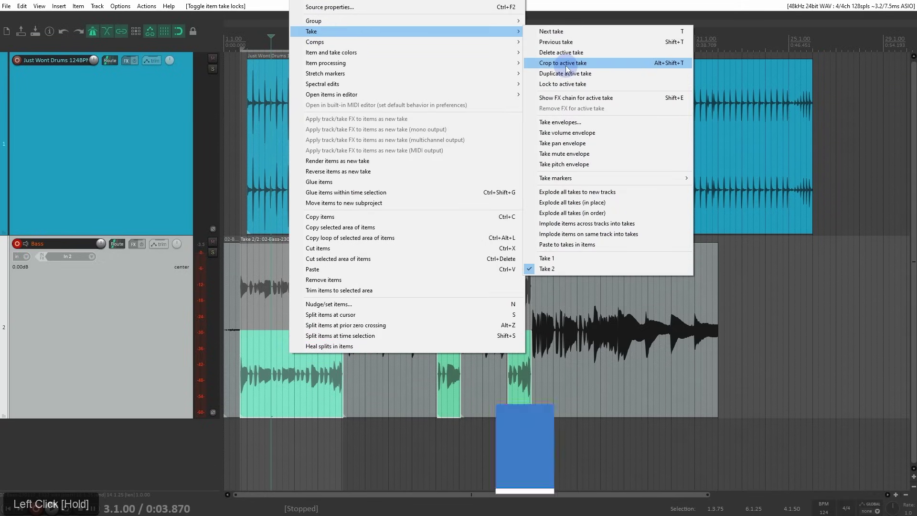
{"action": "left_click", "coordinate": [566, 65]}
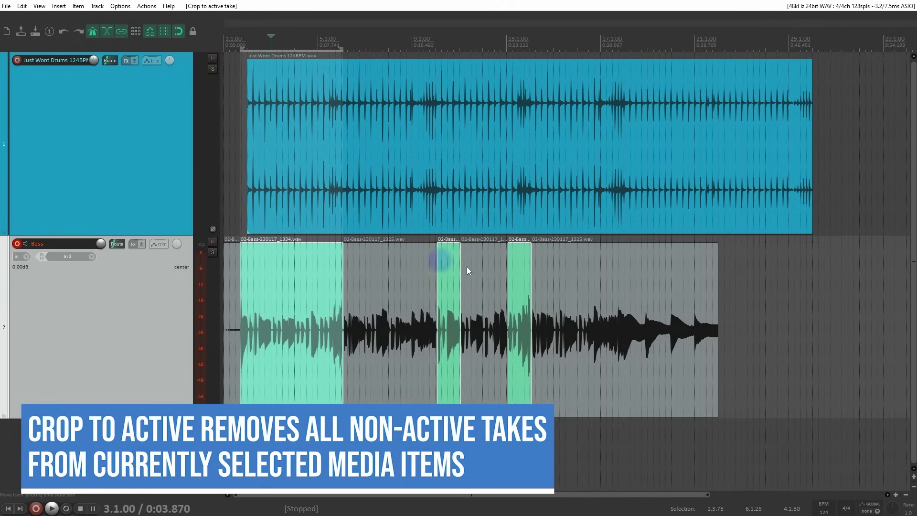
- Set new recordings that overlap existing media items to trim the items behind them (tape mode)
{"action": "scroll", "coordinate": [518, 288], "scroll_direction": "up", "scroll_amount": 2}
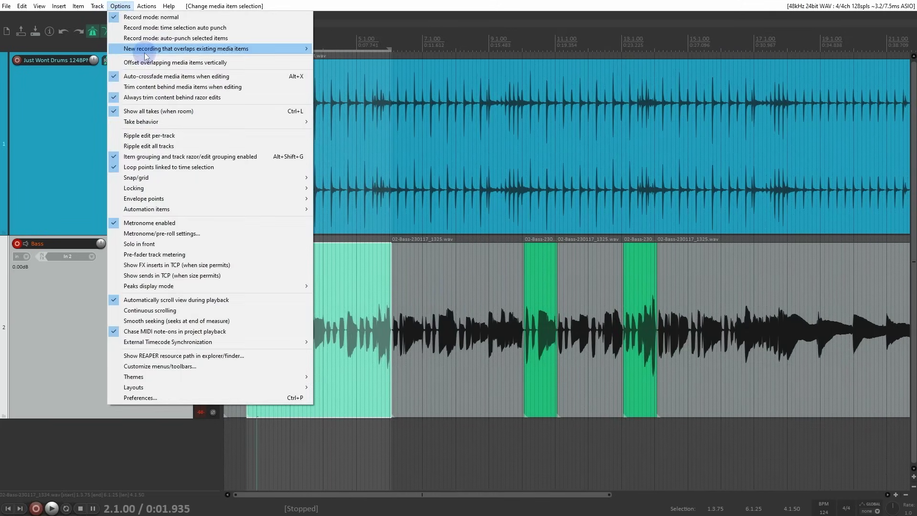
{"action": "mouse_move", "coordinate": [144, 50]}
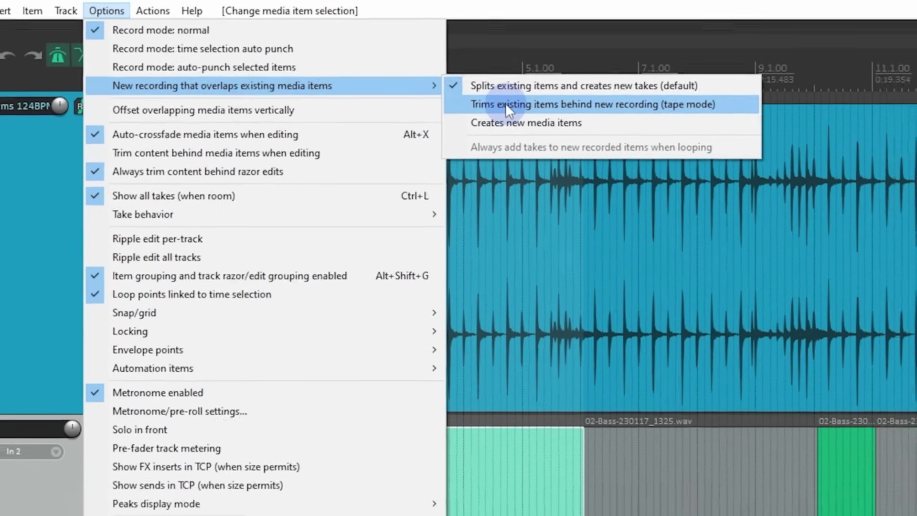
{"action": "left_click", "coordinate": [532, 111]}
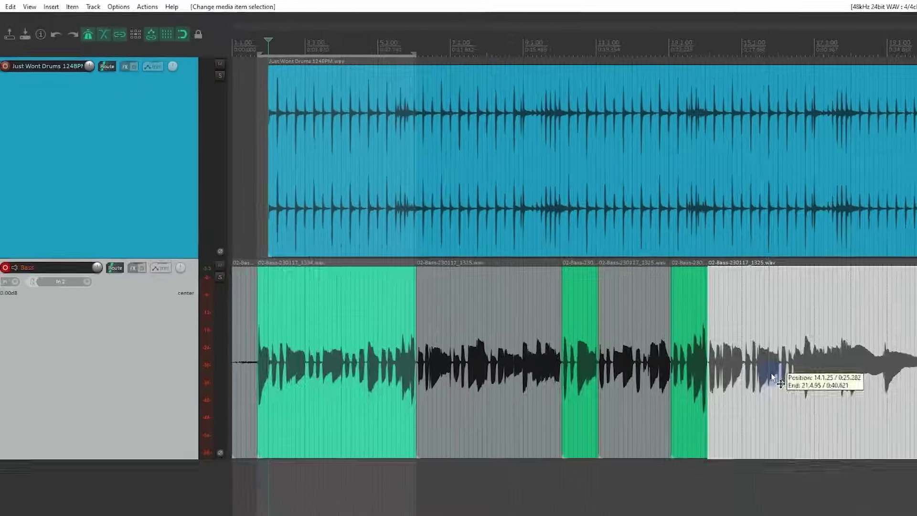
- Set the time selection from 14.4.50 to 16.3.50 over the last bass item and enable time selection auto punch recording
{"action": "left_click", "coordinate": [772, 376]}
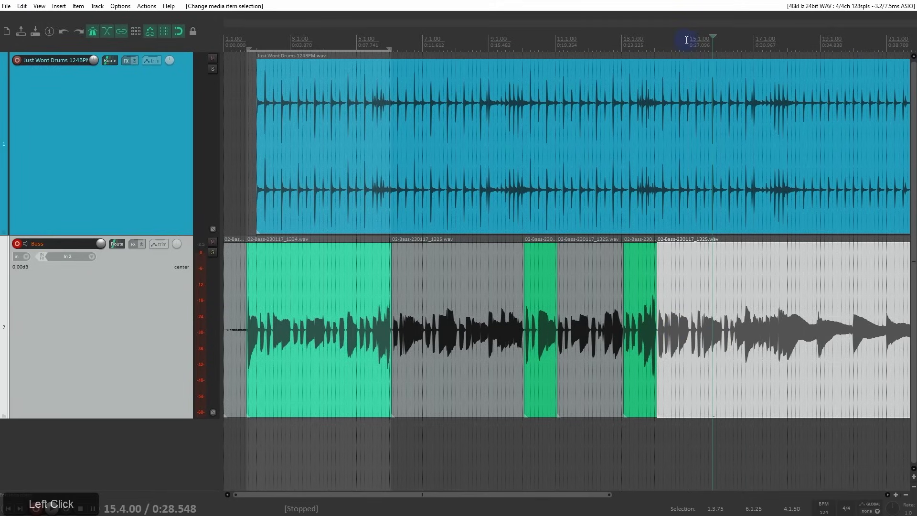
{"action": "left_click_drag", "start_coordinate": [686, 41], "coordinate": [740, 46]}
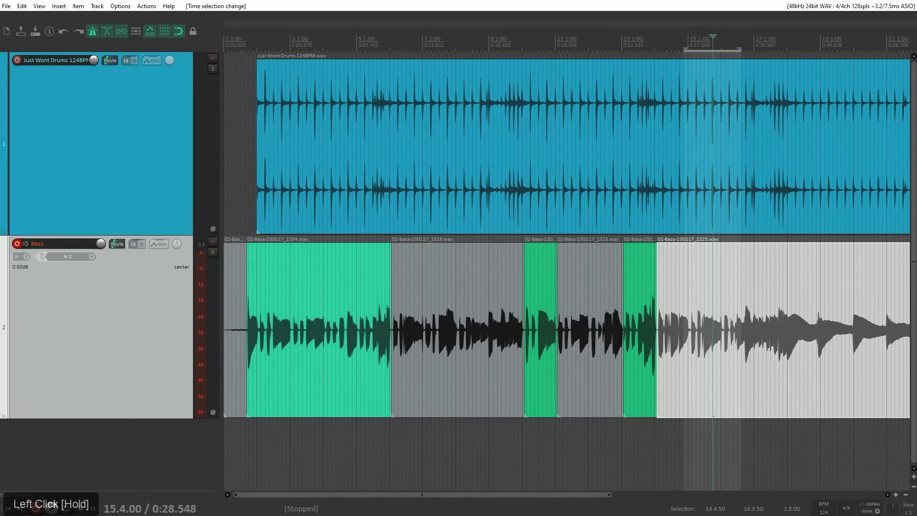
{"action": "left_click", "coordinate": [120, 6]}
{"action": "left_click", "coordinate": [127, 27]}
- Record an auto-punched bass pass over the time selection, starting from about bar 14 and stopping after the selection ends
{"action": "left_click", "coordinate": [659, 41]}
{"action": "key", "text": "ctrl+r"}
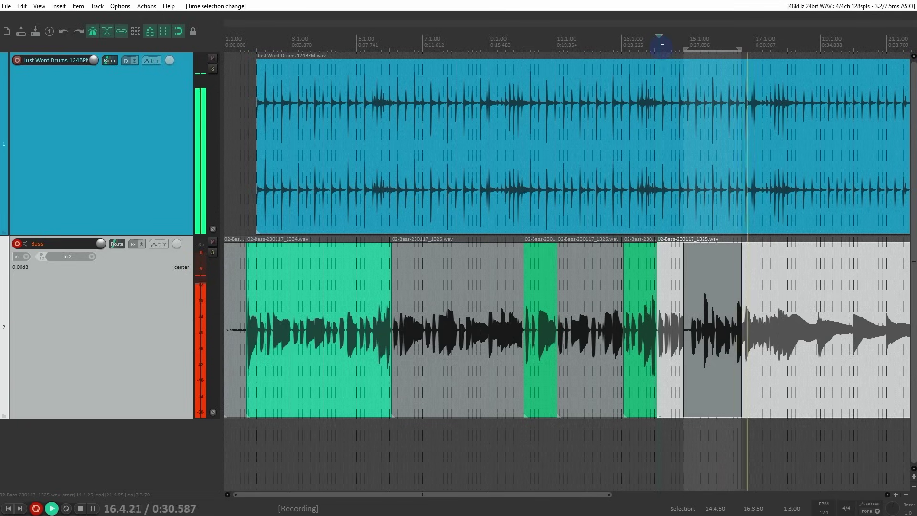
{"action": "key", "text": "space"}
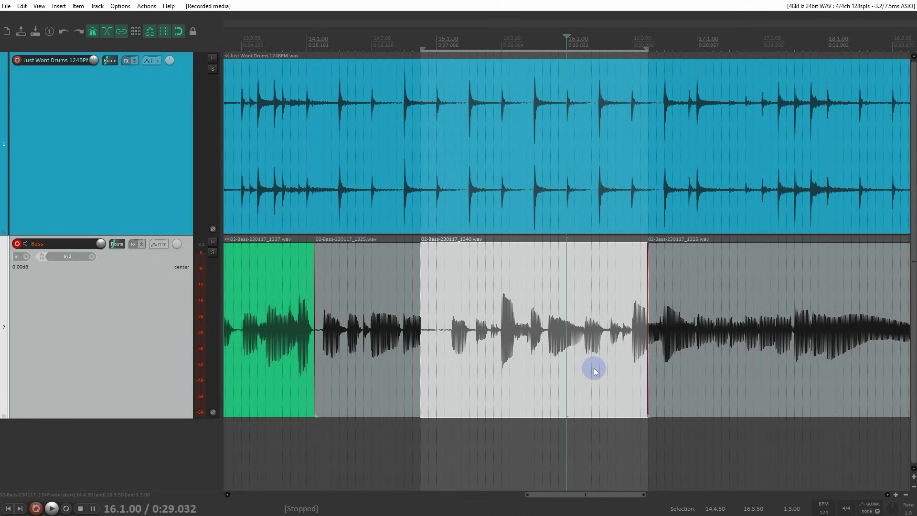
- Move the newly recorded bass item onto a new track below, and undo both the move and the recording
{"action": "left_click_drag", "start_coordinate": [508, 377], "coordinate": [502, 434]}
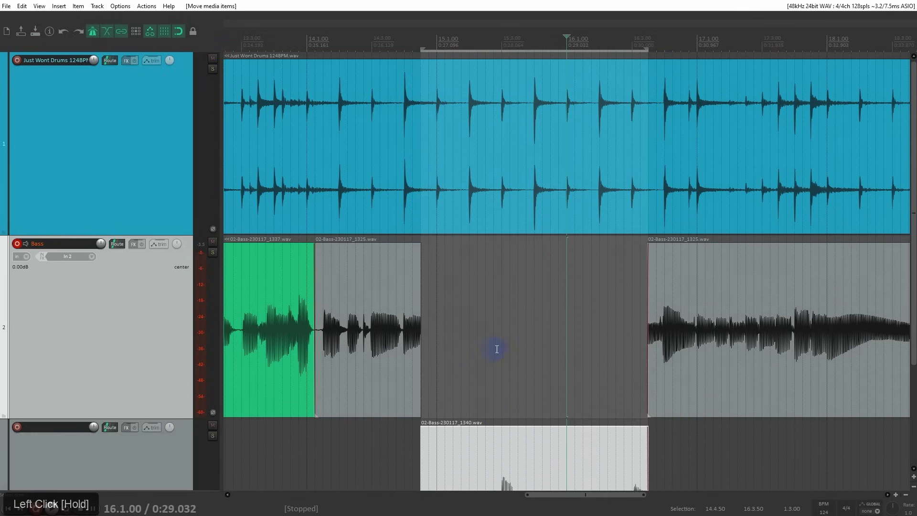
{"action": "key", "text": "ctrl+z"}
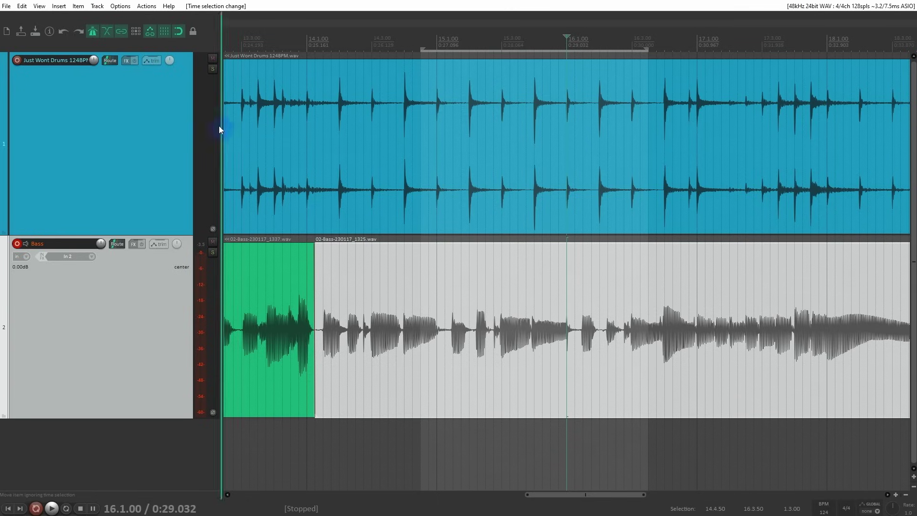
- Set overlapping recordings to create new media items and record an auto-punched bass pass over the time selection, starting from 14.3.50
{"action": "left_click_drag", "start_coordinate": [120, 6], "coordinate": [328, 77]}
{"action": "left_click", "coordinate": [388, 47]}
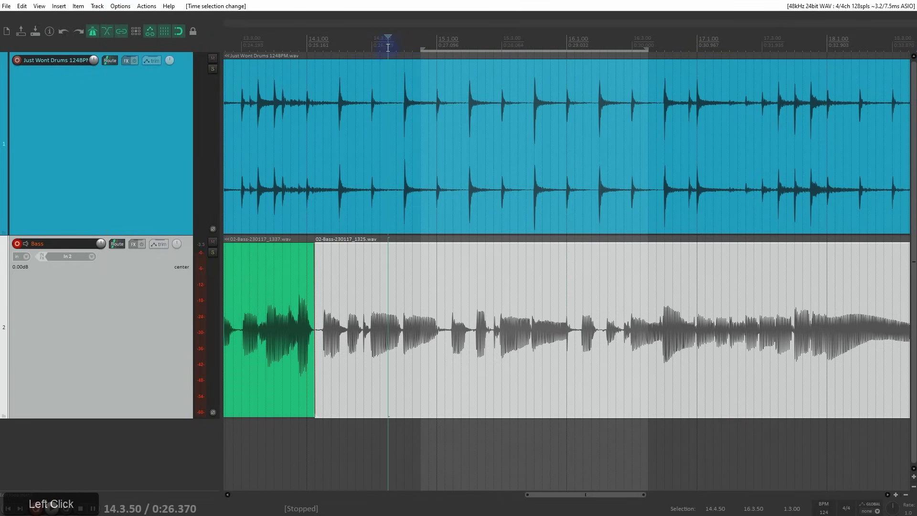
{"action": "key", "text": "ctrl+r"}
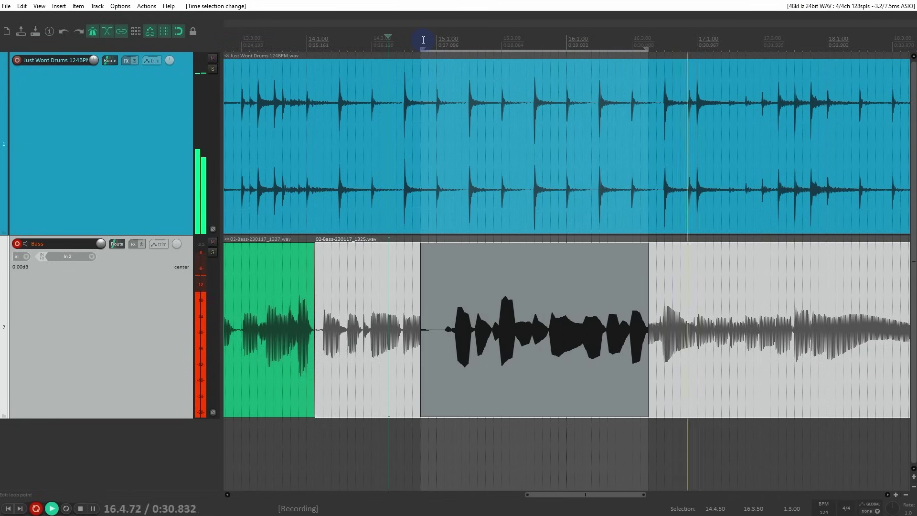
{"action": "key", "text": "space"}
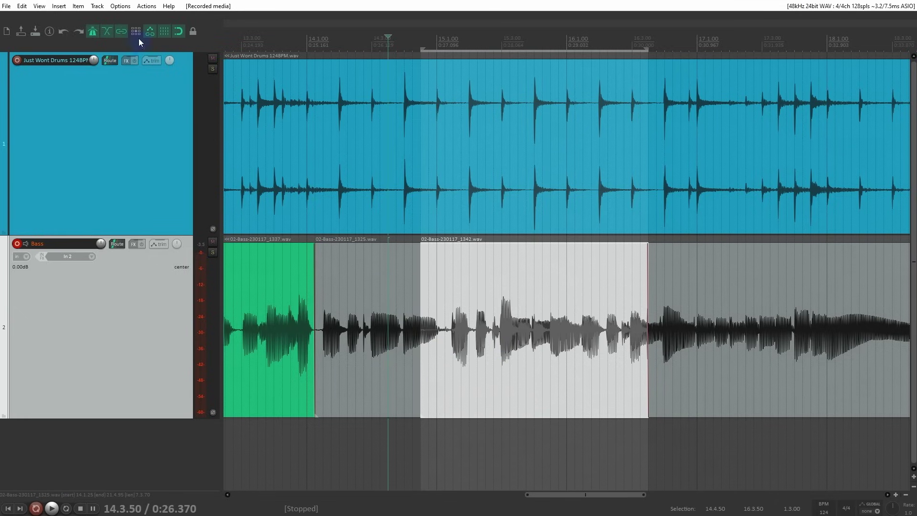
- Inspect the newly punched bass item over the original one and play back the overlap from 15.2.75
{"action": "scroll", "coordinate": [540, 374], "scroll_direction": "up", "scroll_amount": 3}
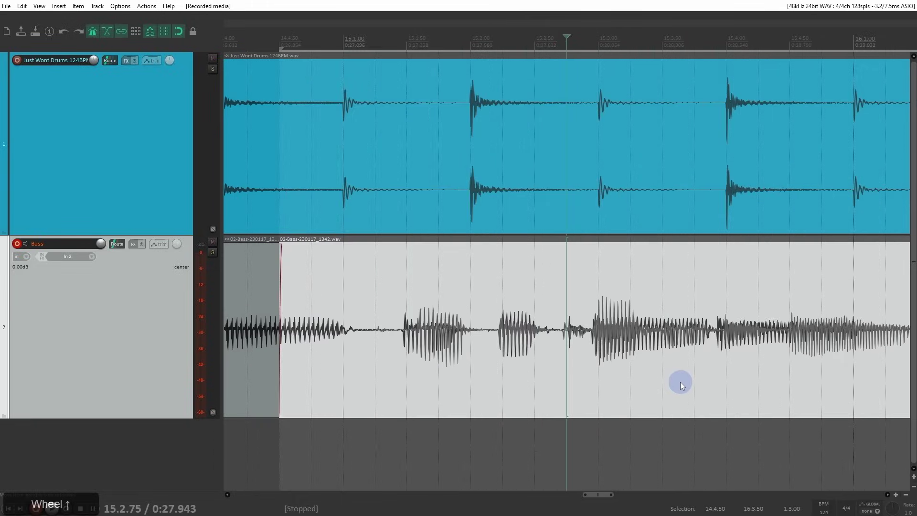
{"action": "scroll", "coordinate": [532, 280], "scroll_direction": "down", "scroll_amount": 3}
{"action": "key", "text": "space"}
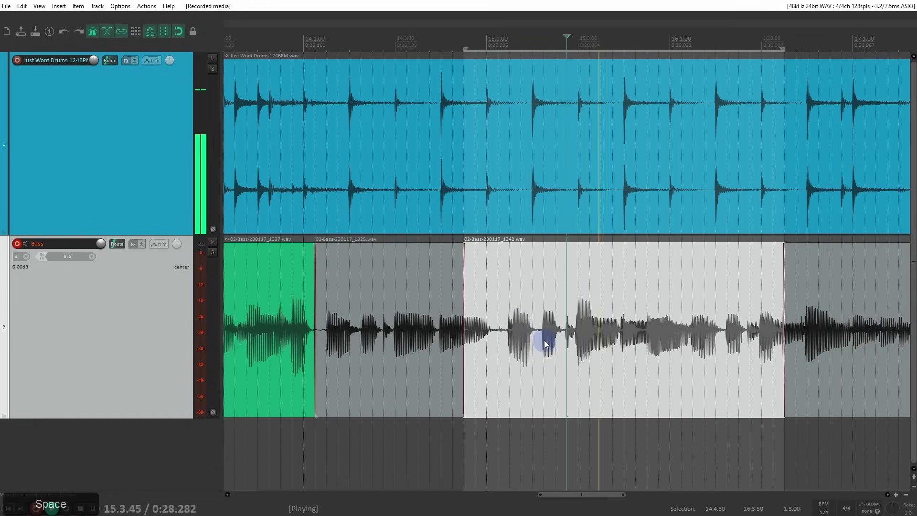
{"action": "key", "text": "space"}
- Enable vertical offset of overlapping media items and select the newly recorded bass item beneath the original
{"action": "left_click", "coordinate": [120, 7]}
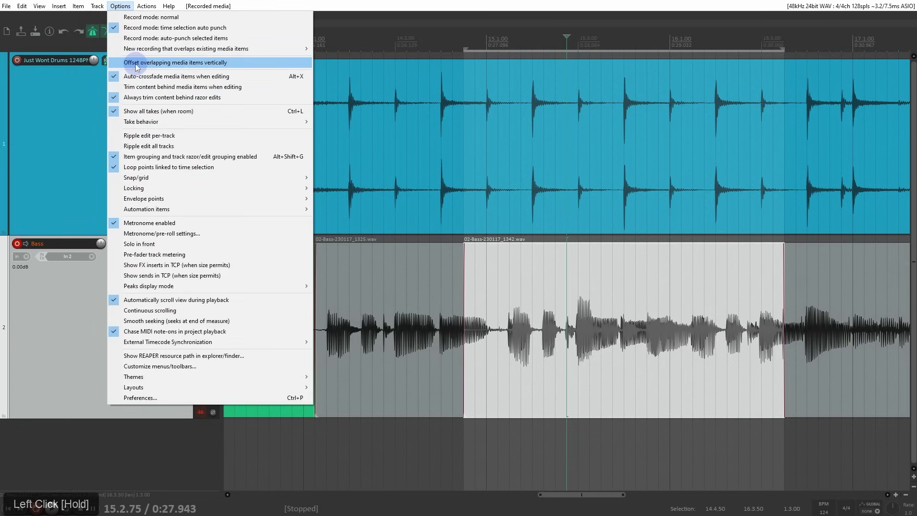
{"action": "left_click", "coordinate": [136, 63]}
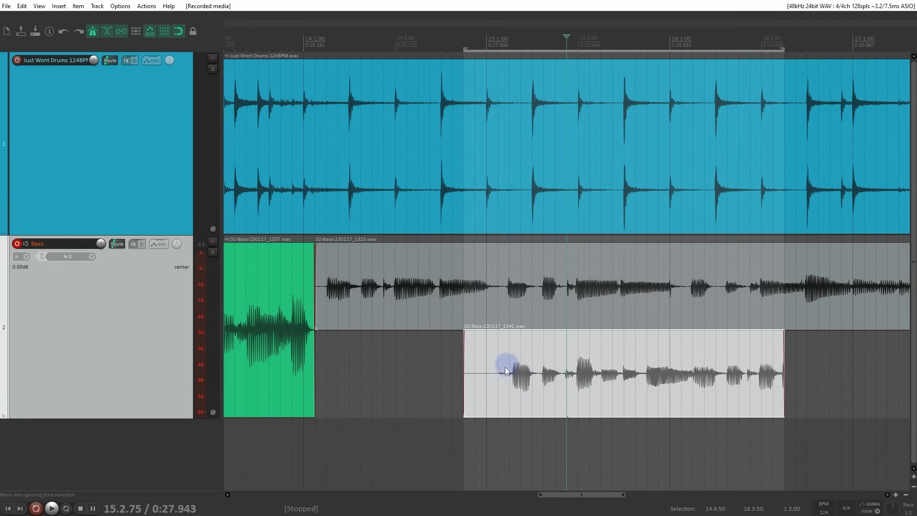
{"action": "left_click", "coordinate": [540, 372]}
- Set new recordings that overlap existing media items back to splitting existing items and creating new takes (default)
{"action": "left_click", "coordinate": [117, 6]}
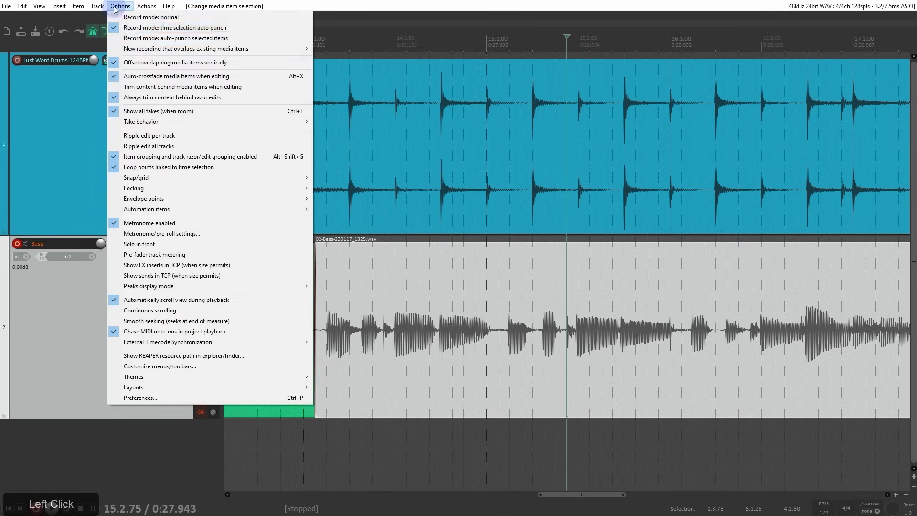
{"action": "mouse_move", "coordinate": [135, 50]}
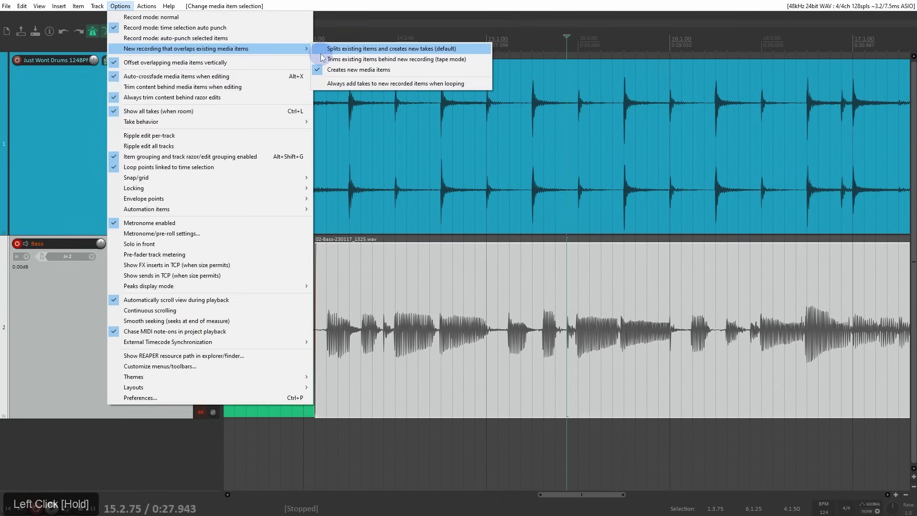
{"action": "left_click", "coordinate": [335, 49]}
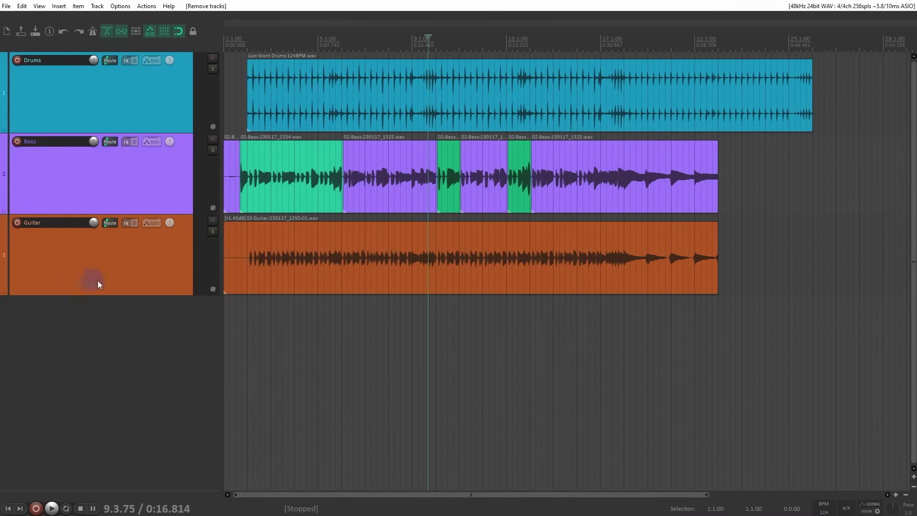
- Select the Guitar track and play back the project with the recorded guitar from 1.3.00
{"action": "left_click", "coordinate": [122, 268]}
{"action": "left_click", "coordinate": [238, 46]}
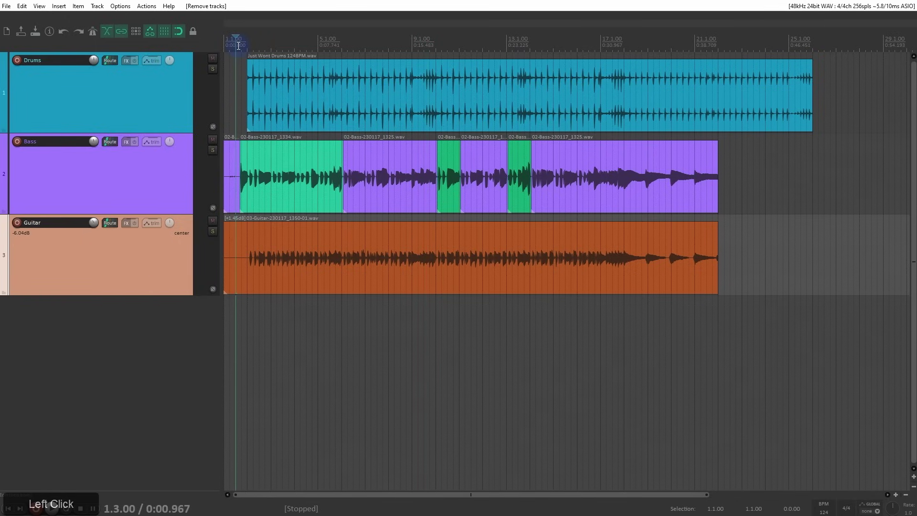
{"action": "key", "text": "space"}
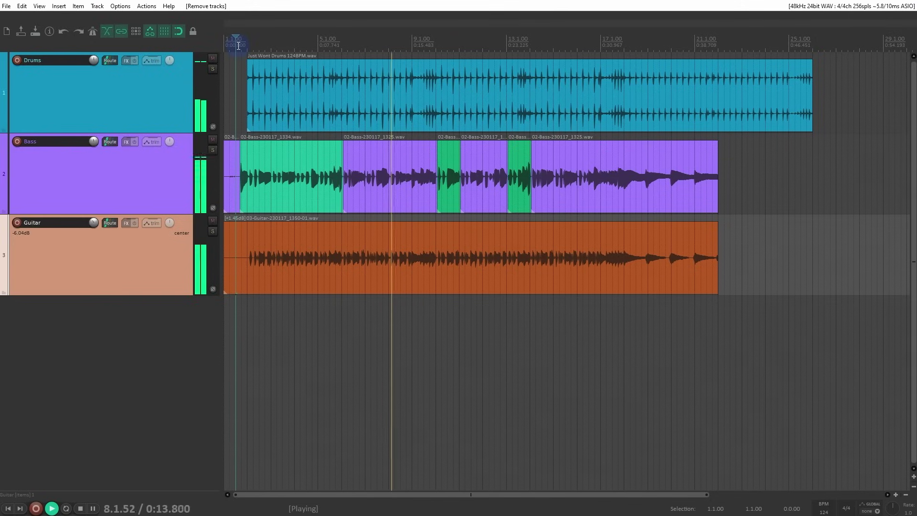
{"action": "key", "text": "space"}
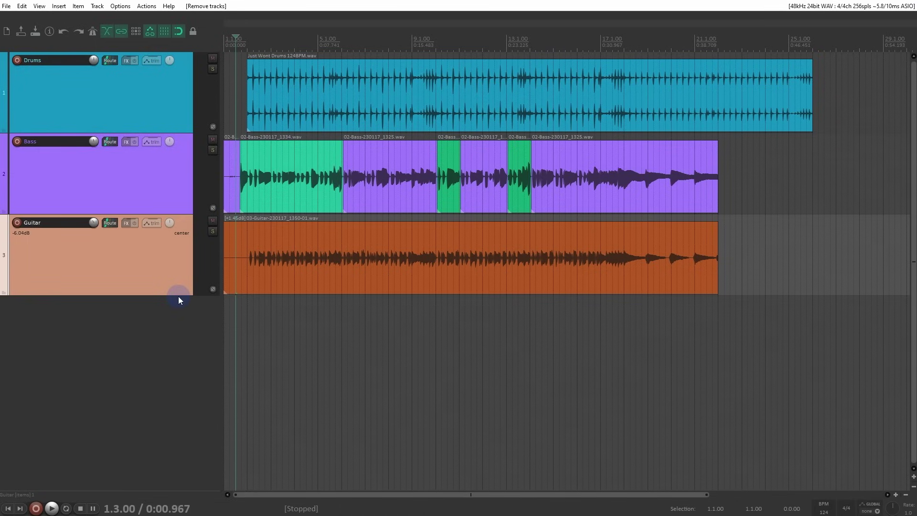
- Enable the Impact GX61 keyboard as a MIDI input device in the preferences
{"action": "key", "text": "ctrl+p"}
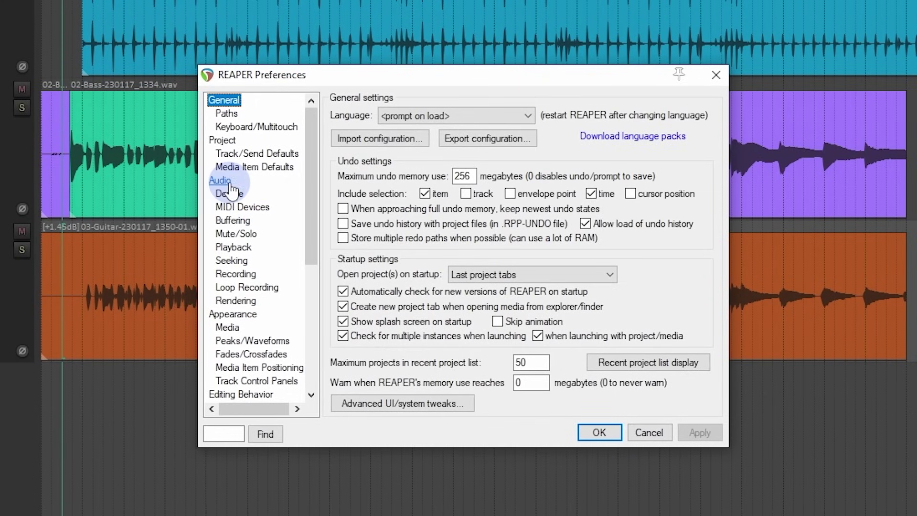
{"action": "left_click", "coordinate": [235, 208]}
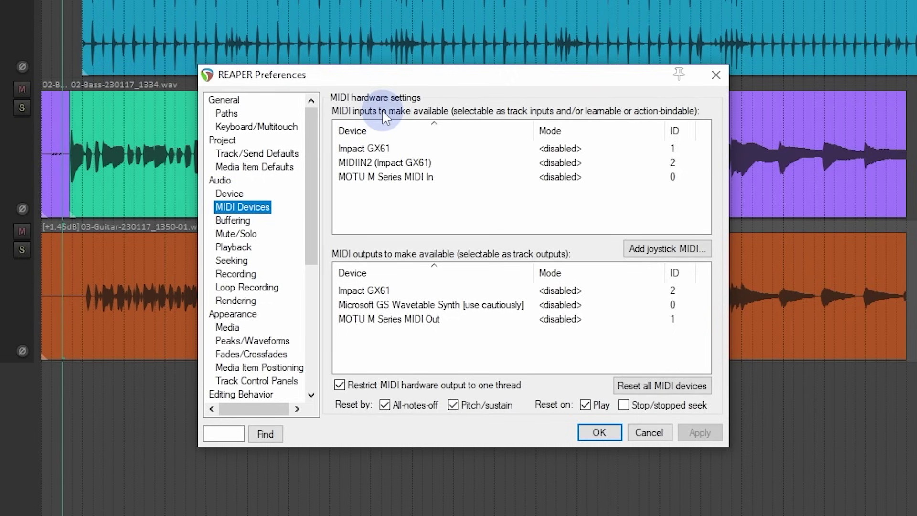
{"action": "left_click", "coordinate": [354, 148]}
{"action": "right_click", "coordinate": [422, 148]}
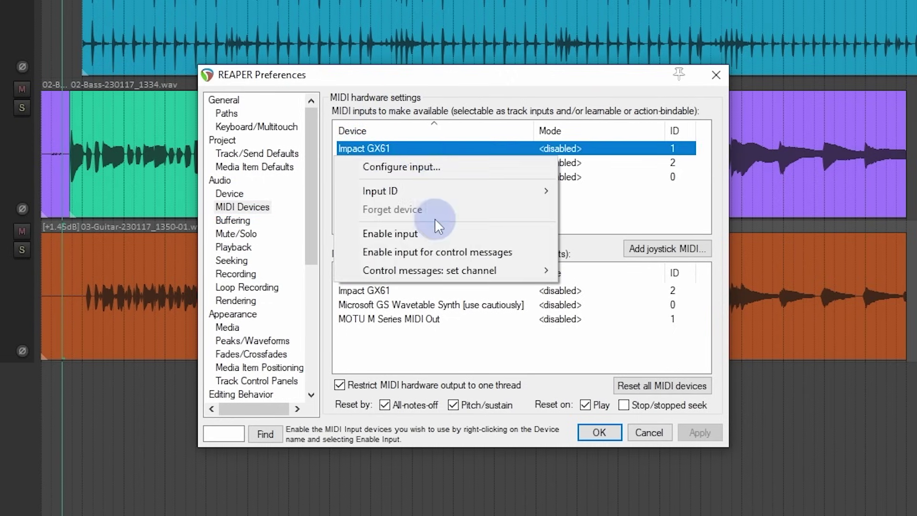
{"action": "left_click", "coordinate": [439, 232]}
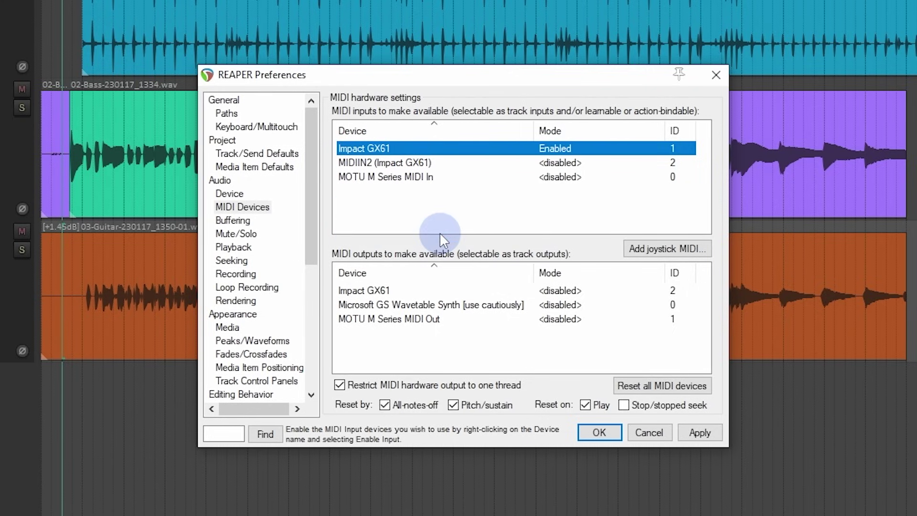
- Check the VST plug-in path list, re-scan the paths for new/modified plug-ins, and accept the preferences
{"action": "left_click_drag", "start_coordinate": [314, 188], "coordinate": [314, 311]}
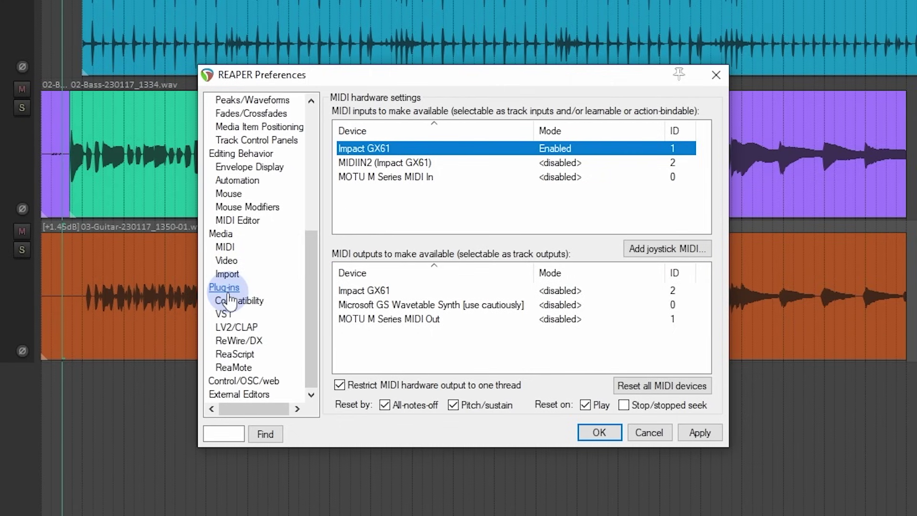
{"action": "left_click", "coordinate": [224, 315]}
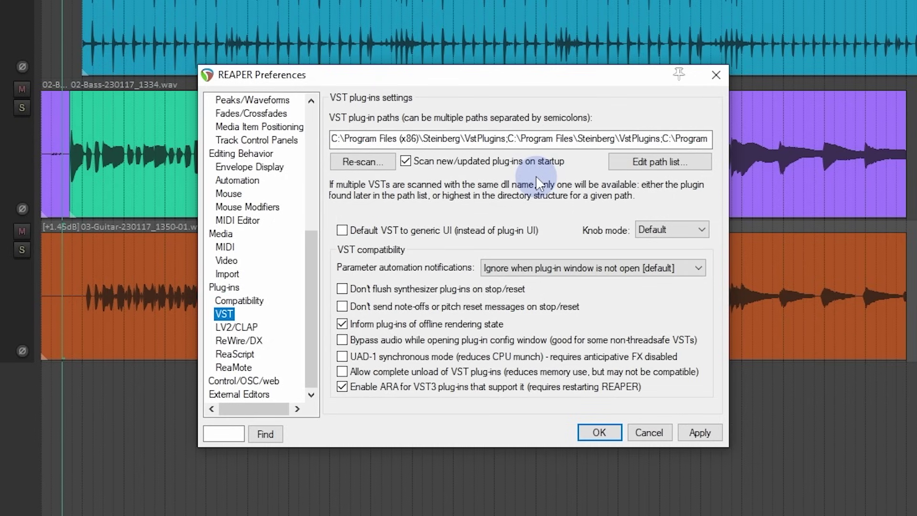
{"action": "left_click", "coordinate": [679, 162]}
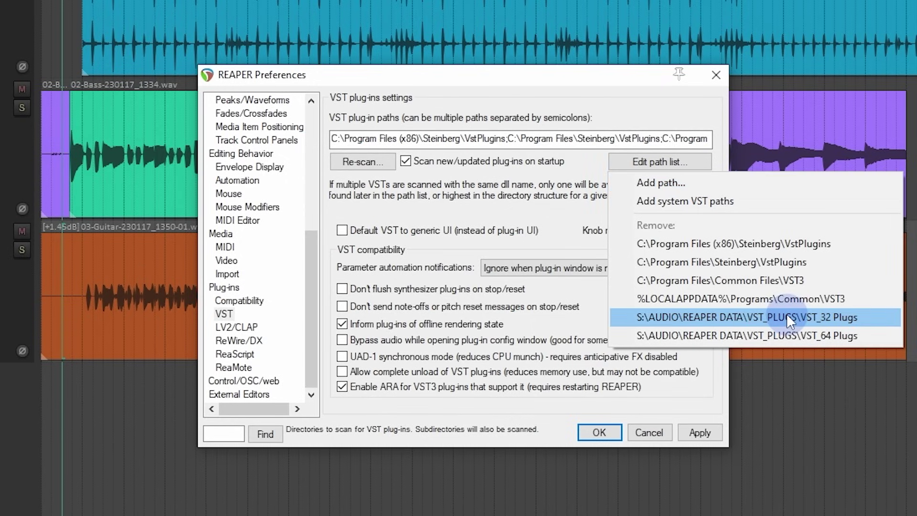
{"action": "left_click", "coordinate": [847, 335]}
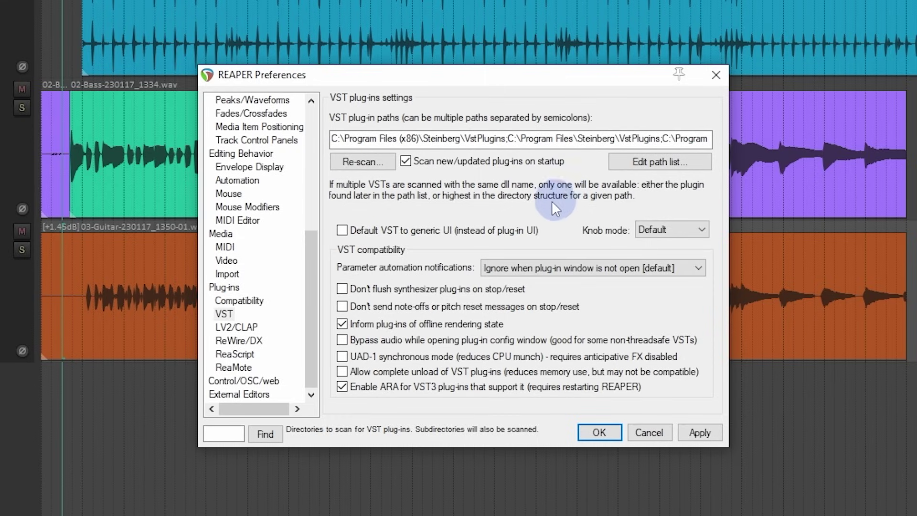
{"action": "left_click", "coordinate": [369, 165]}
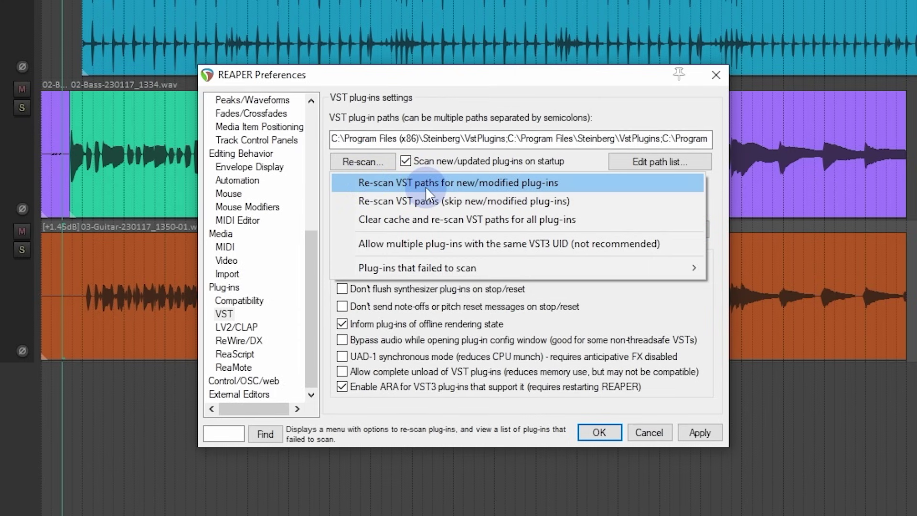
{"action": "left_click", "coordinate": [529, 184]}
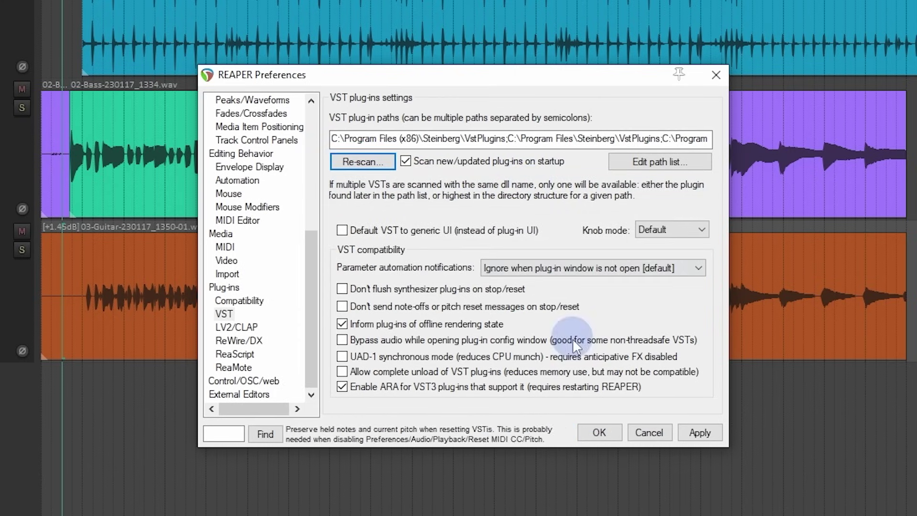
{"action": "left_click", "coordinate": [603, 432]}
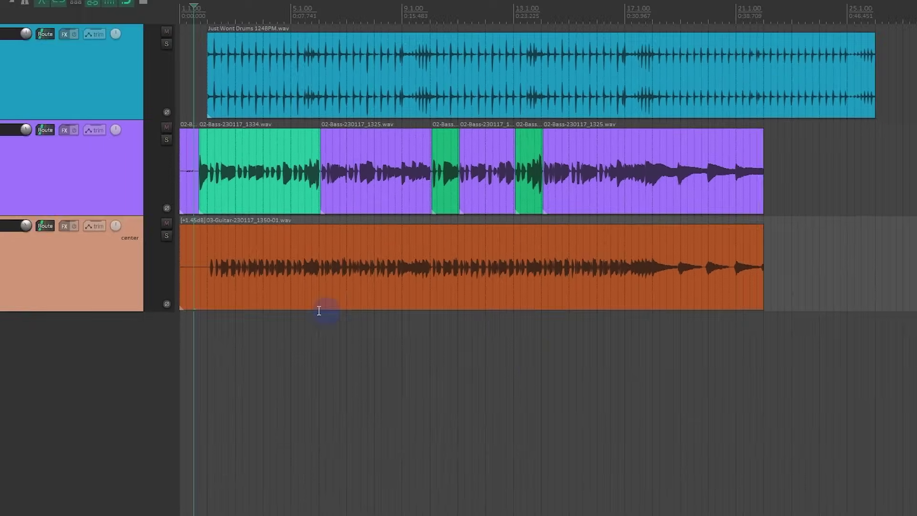
- Insert the MrTramp2 (x86) virtual instrument on a new track below Guitar, move its interface into view and close the FX chain window
{"action": "right_click", "coordinate": [68, 325]}
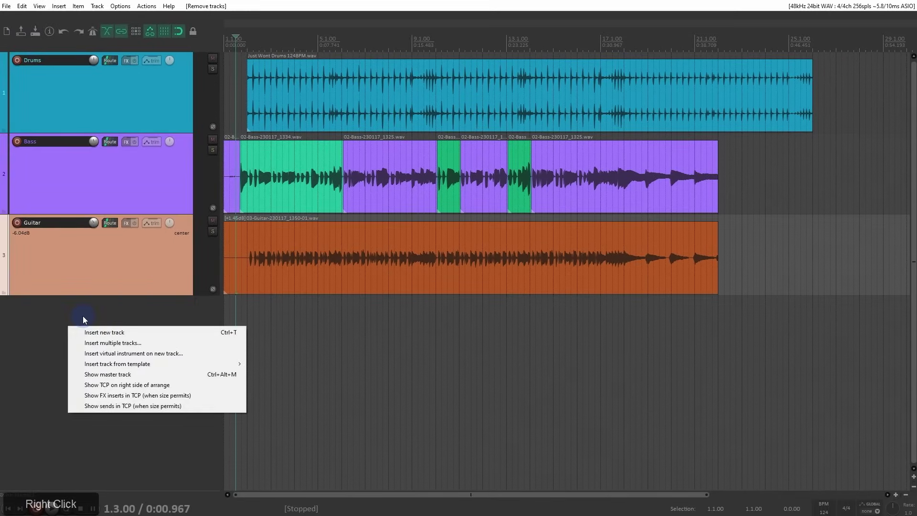
{"action": "left_click", "coordinate": [105, 354]}
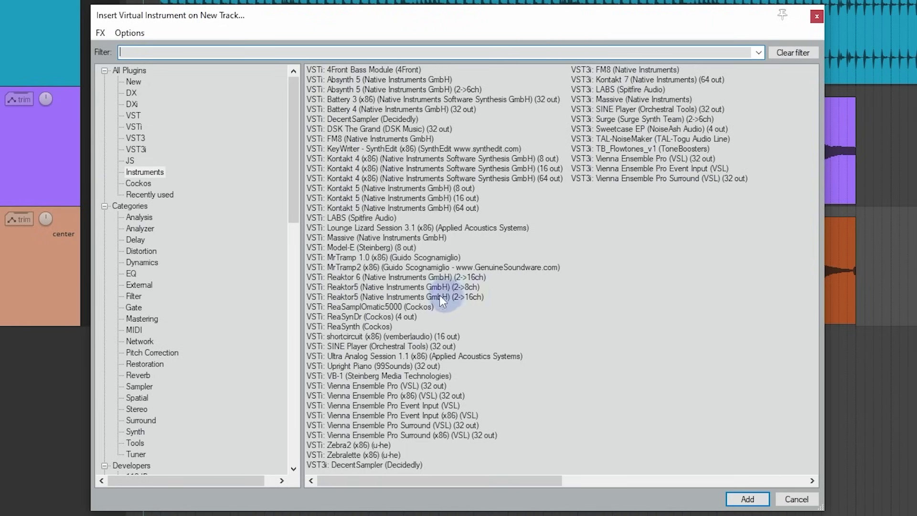
{"action": "left_click", "coordinate": [357, 308]}
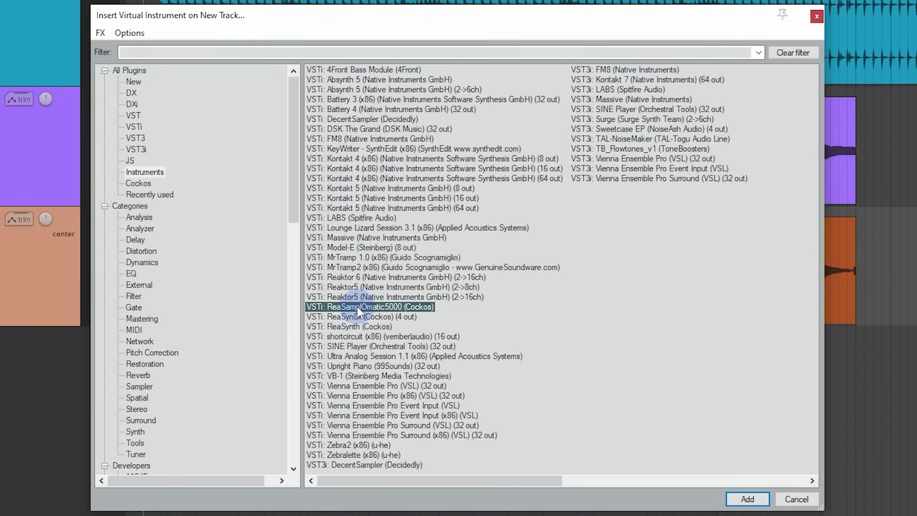
{"action": "left_click", "coordinate": [409, 316]}
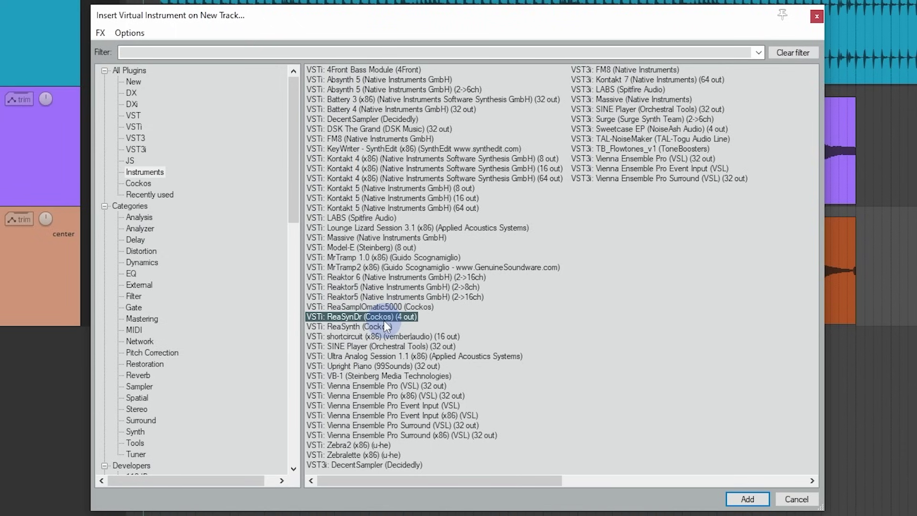
{"action": "left_click", "coordinate": [382, 328]}
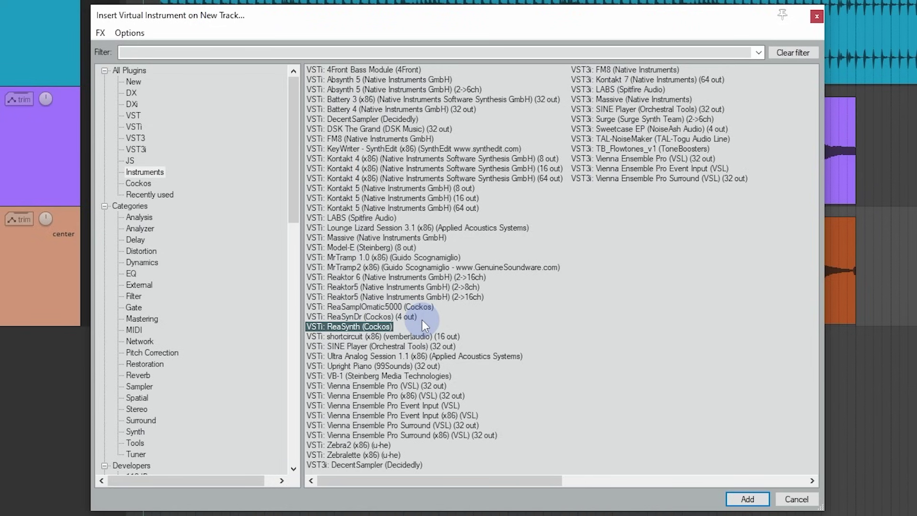
{"action": "left_click", "coordinate": [406, 306]}
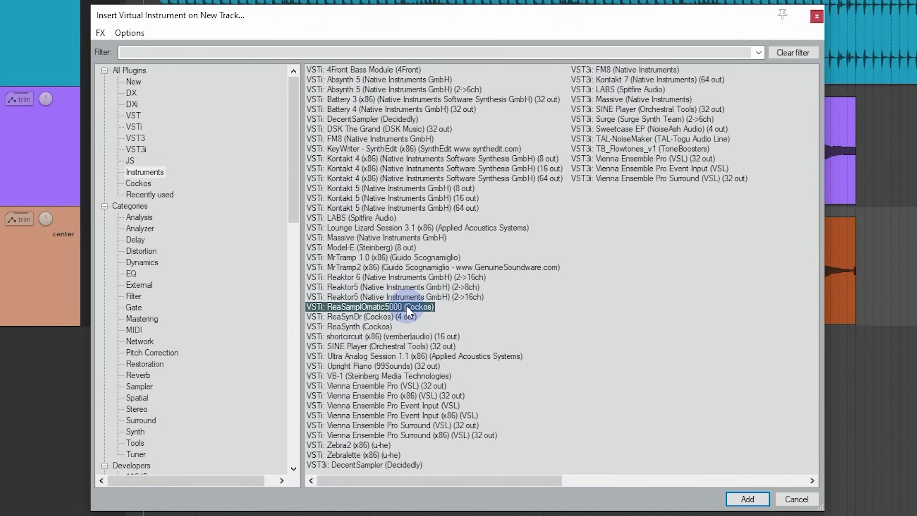
{"action": "left_click", "coordinate": [399, 267]}
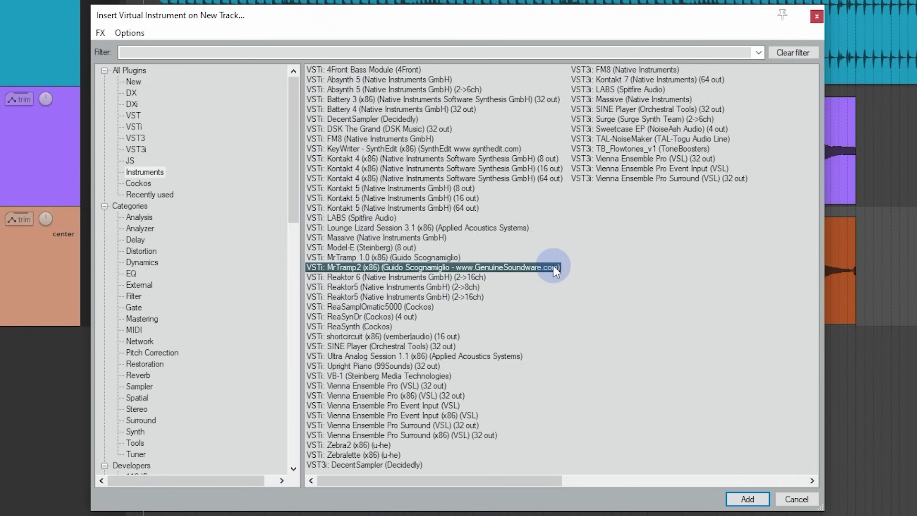
{"action": "left_click", "coordinate": [748, 498]}
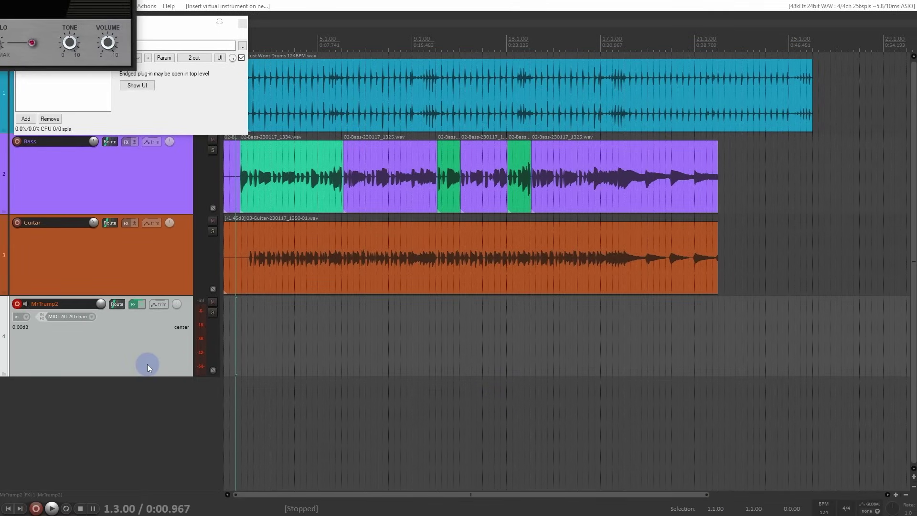
{"action": "left_click_drag", "start_coordinate": [77, 0], "coordinate": [591, 215]}
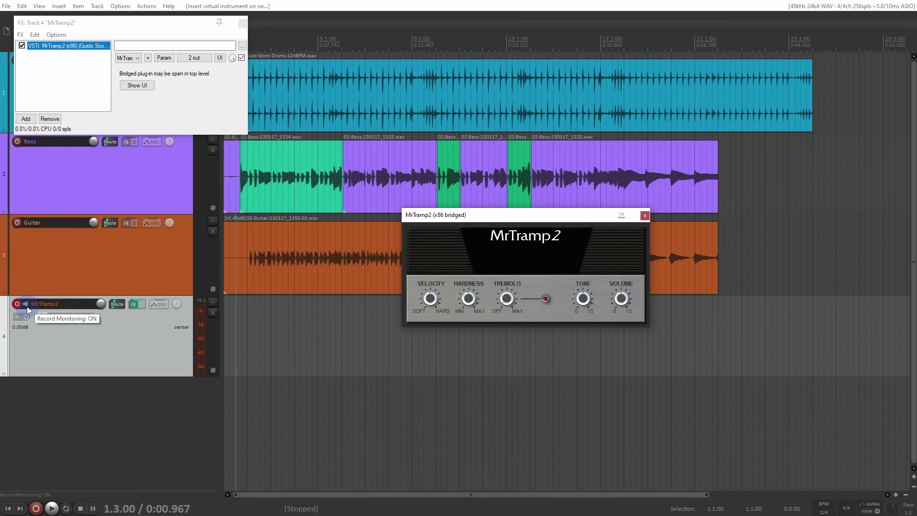
{"action": "left_click", "coordinate": [242, 24]}
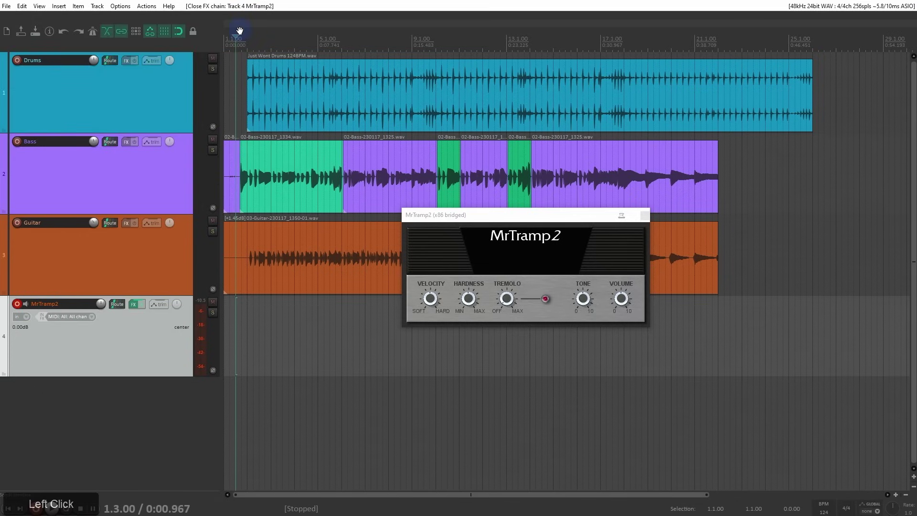
- Enable the metronome, record a MIDI chord part on the MrTramp2 track from the project start, and close the instrument's interface
{"action": "key", "text": "w"}
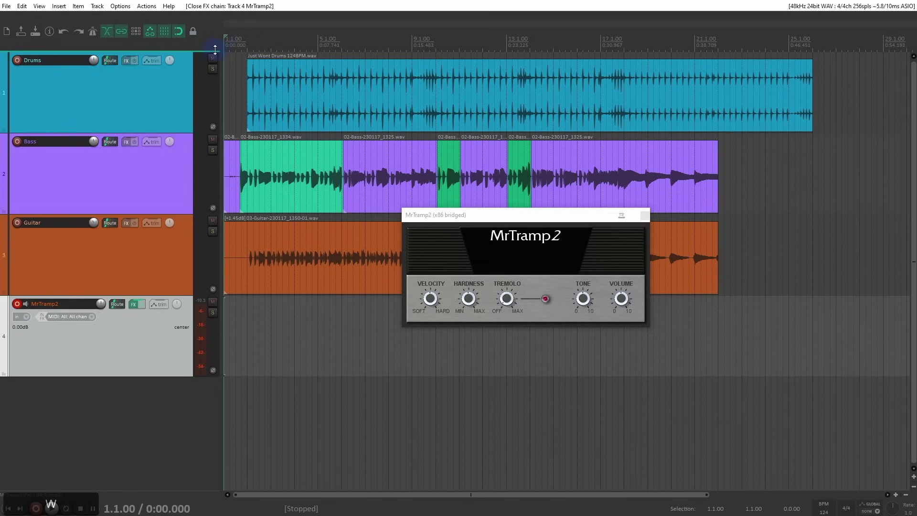
{"action": "left_click", "coordinate": [92, 33]}
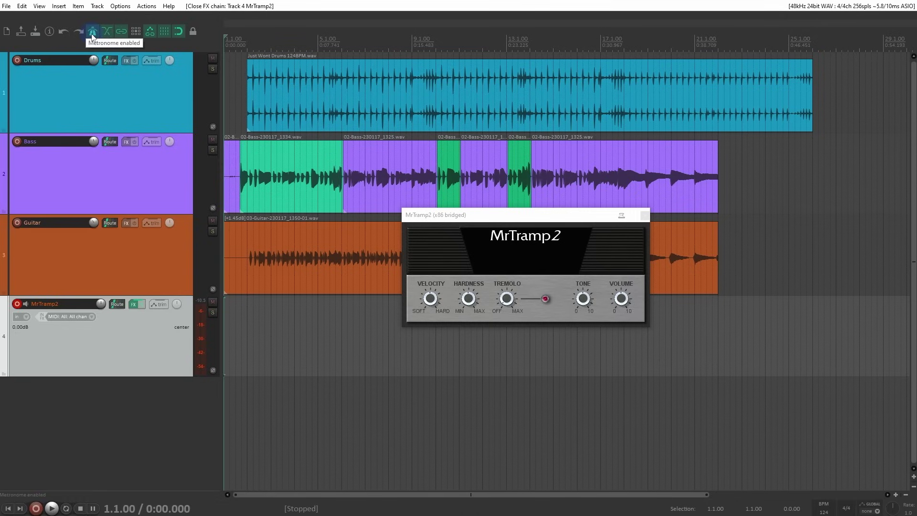
{"action": "key", "text": "ctrl+r"}
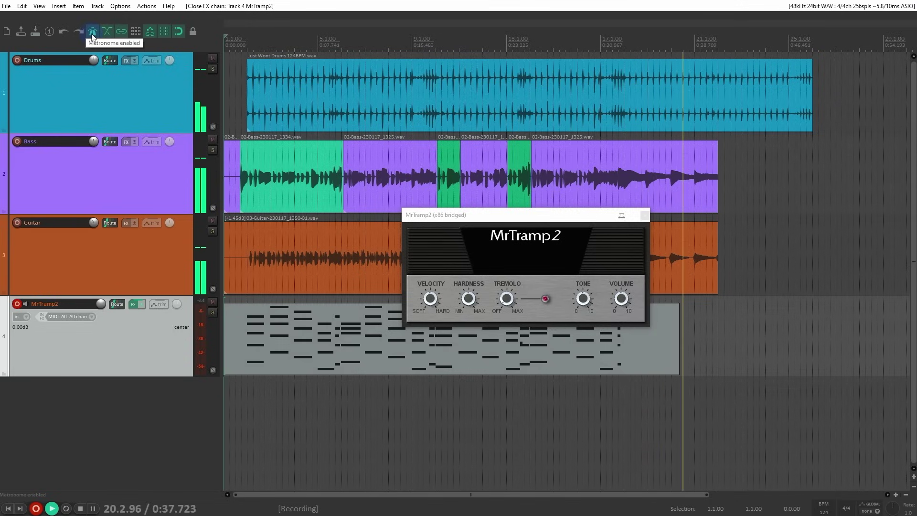
{"action": "key", "text": "space"}
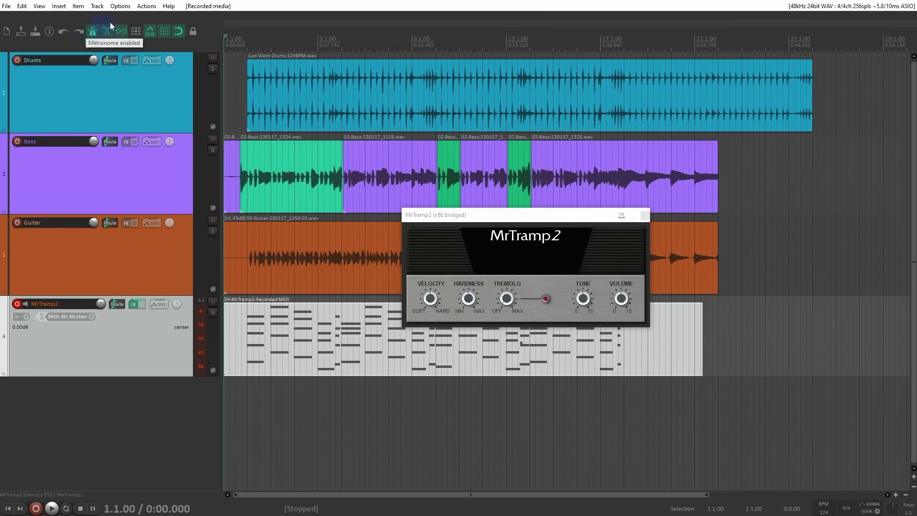
{"action": "left_click", "coordinate": [644, 216]}
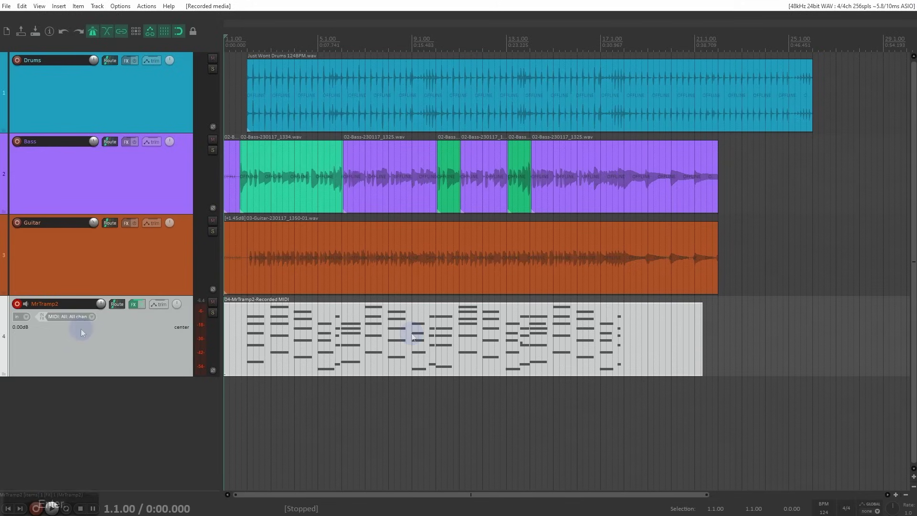
- Set the MrTramp2 track's record mode to MIDI overdub and record additional low notes into the existing MIDI item from 1.1.00
{"action": "left_click", "coordinate": [79, 328]}
{"action": "right_click", "coordinate": [19, 304]}
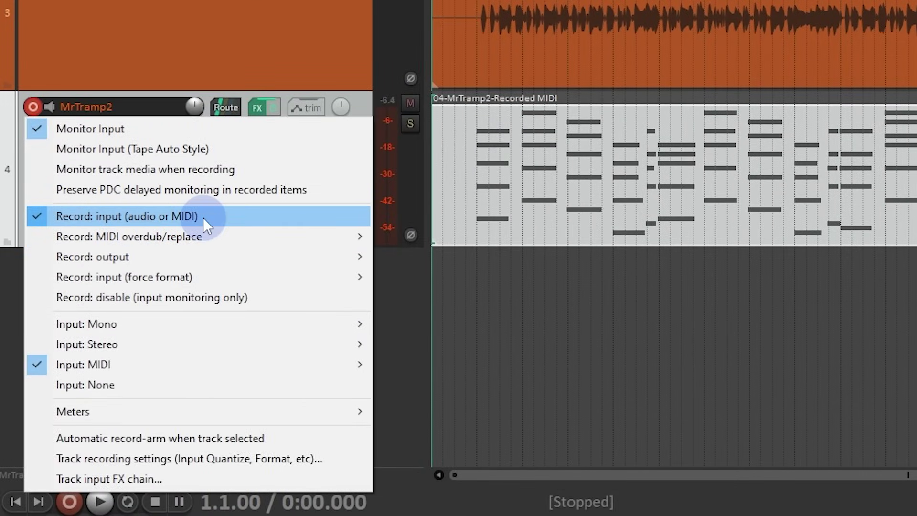
{"action": "mouse_move", "coordinate": [214, 233]}
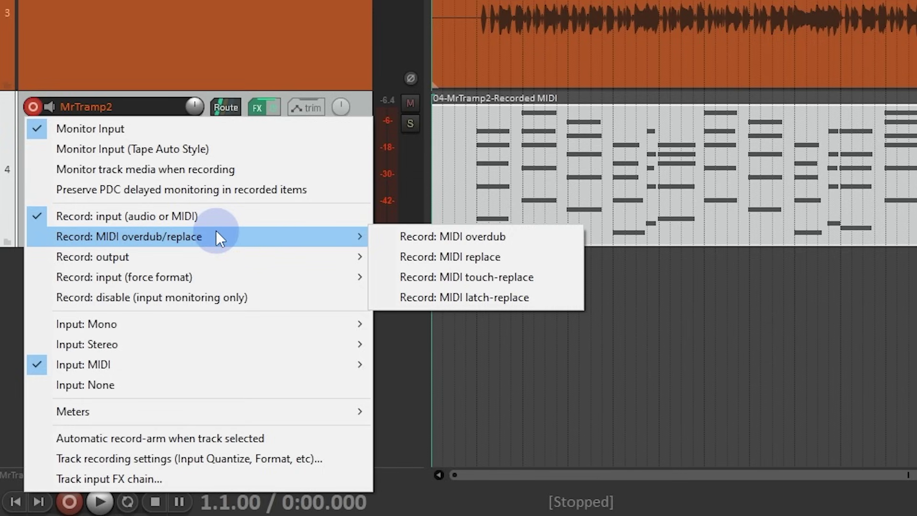
{"action": "left_click", "coordinate": [542, 233]}
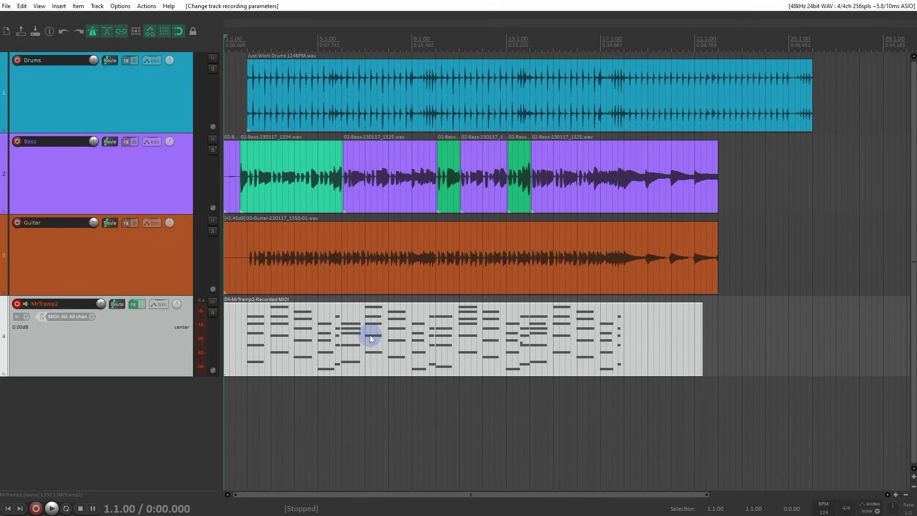
{"action": "key", "text": "ctrl+r"}
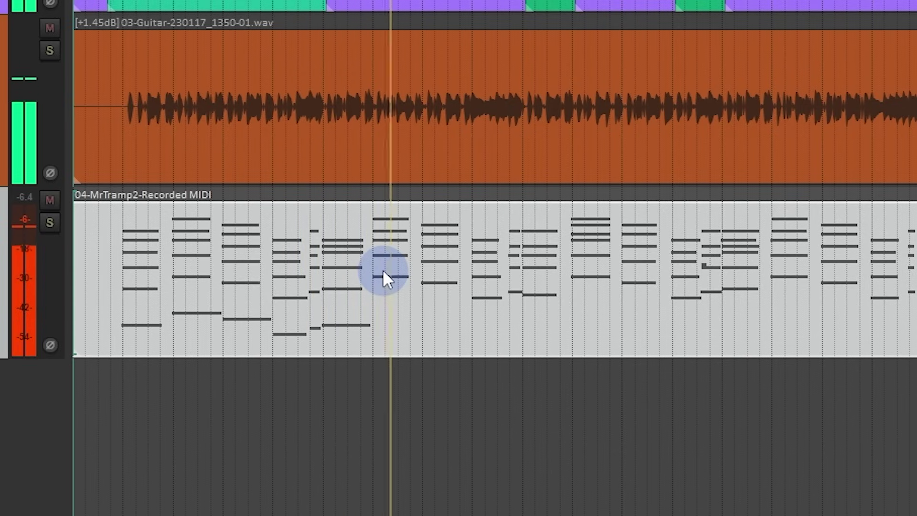
{"action": "key", "text": "space"}
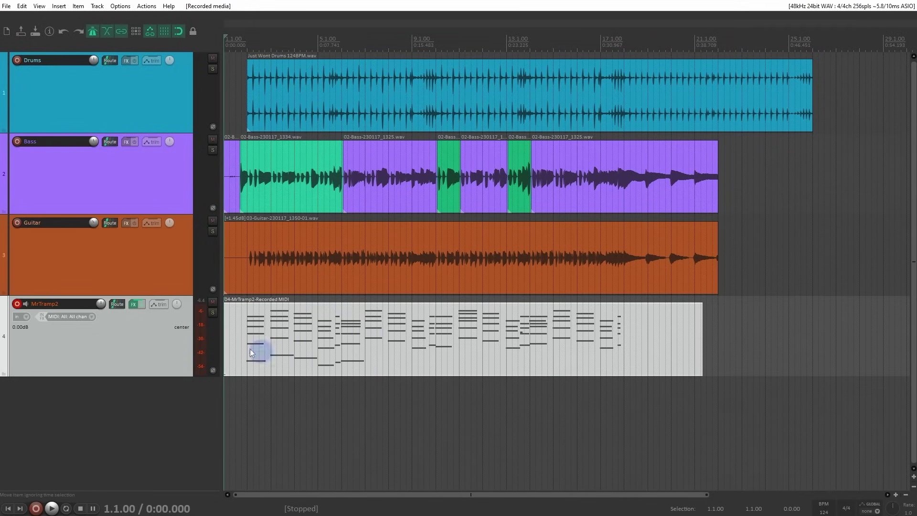
- Set the MrTramp2 track's record mode to MIDI replace, record over the existing part from the project start, and undo the recording
{"action": "right_click", "coordinate": [17, 304]}
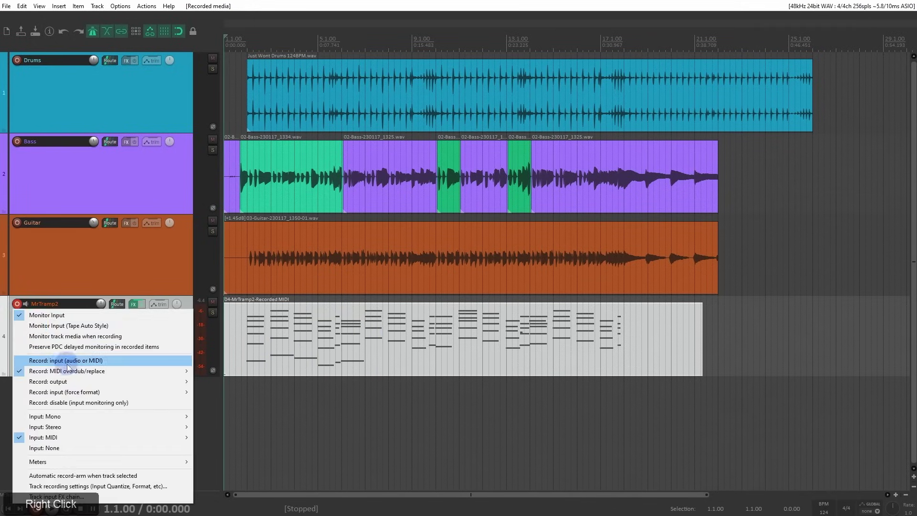
{"action": "mouse_move", "coordinate": [71, 369]}
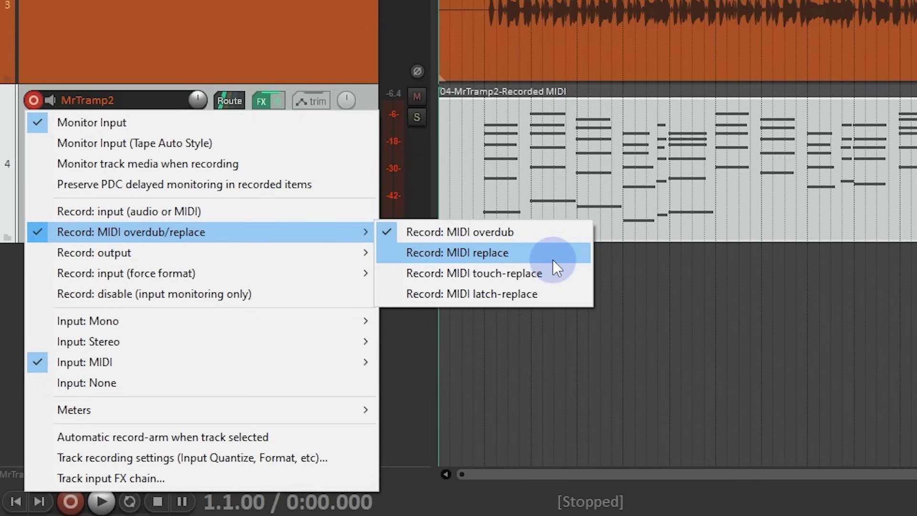
{"action": "left_click", "coordinate": [552, 253]}
{"action": "key", "text": "ctrl+r"}
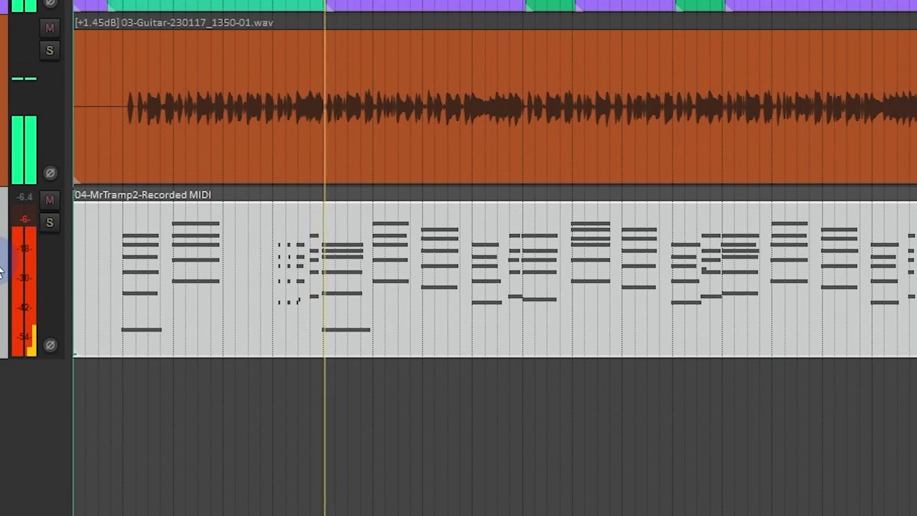
{"action": "key", "text": "space"}
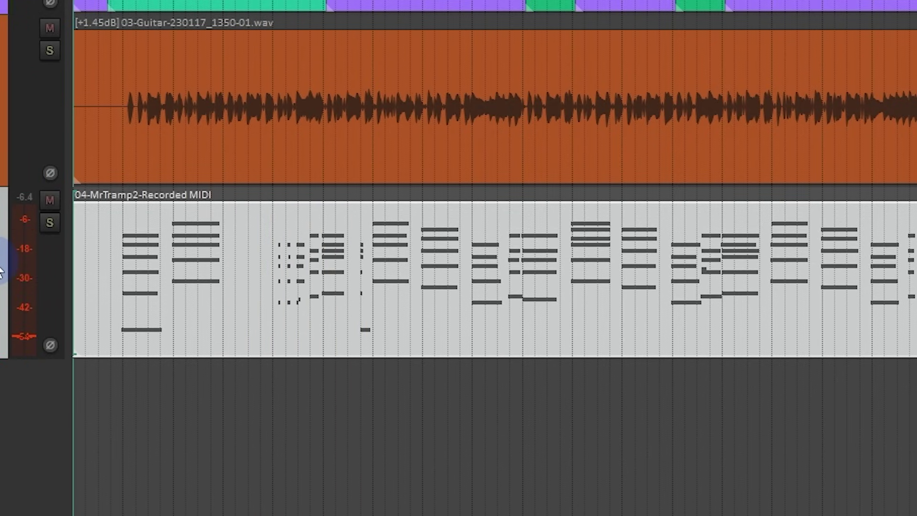
{"action": "key", "text": "ctrl+z"}
- Switch the MrTramp2 track to MIDI touch-replace, record over the existing part from the project start, and undo the recording
{"action": "right_click", "coordinate": [17, 304]}
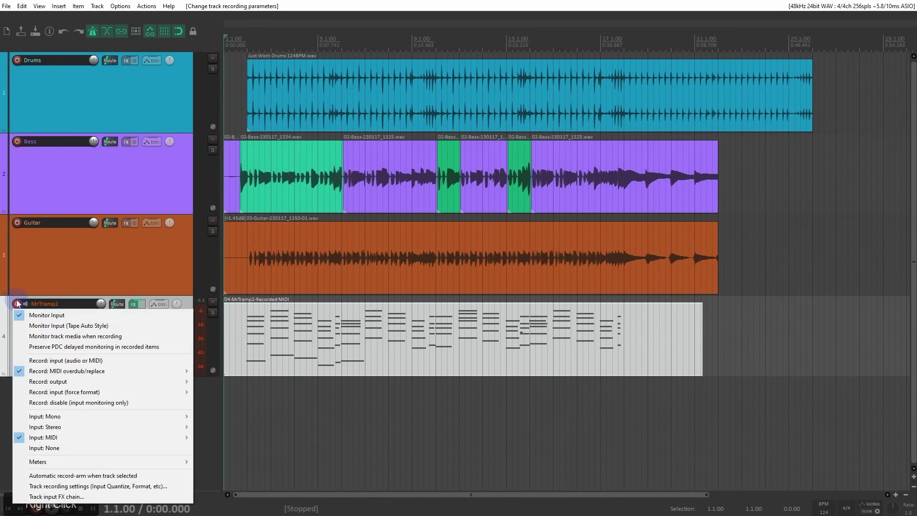
{"action": "mouse_move", "coordinate": [93, 372]}
{"action": "left_click", "coordinate": [249, 394]}
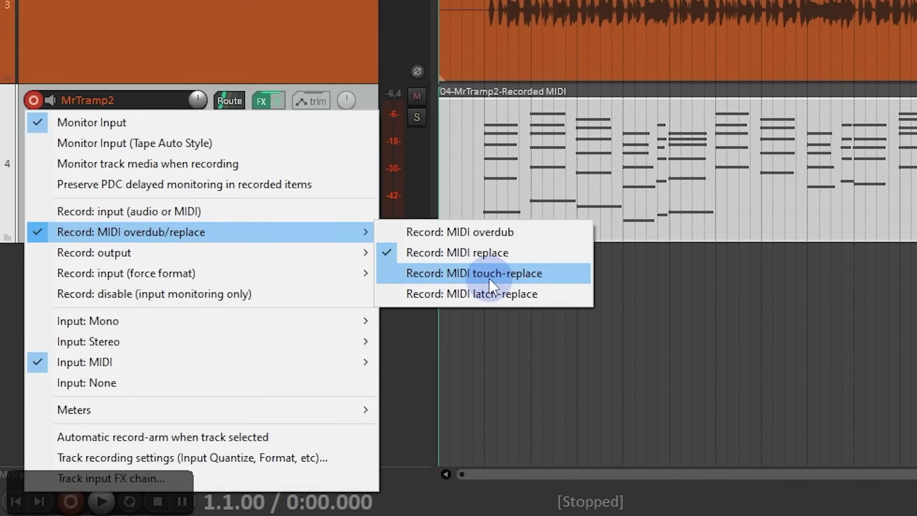
{"action": "left_click", "coordinate": [489, 279]}
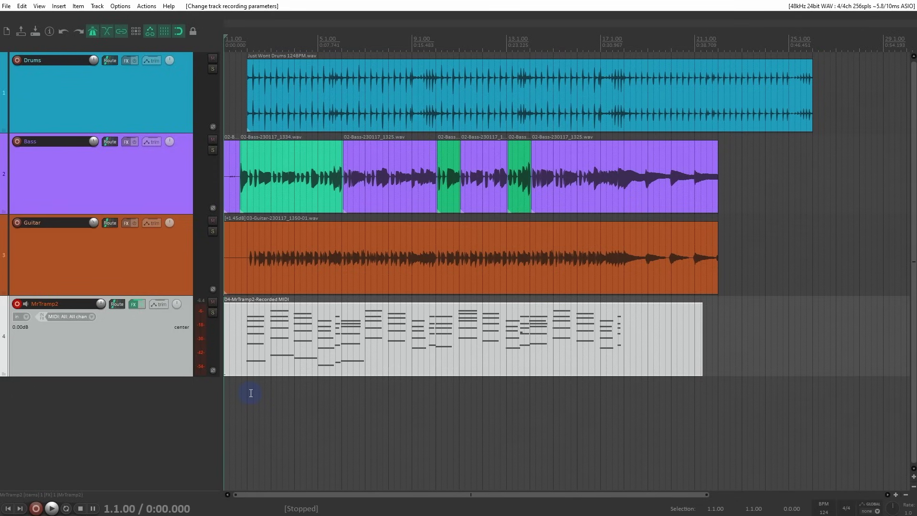
{"action": "key", "text": "space"}
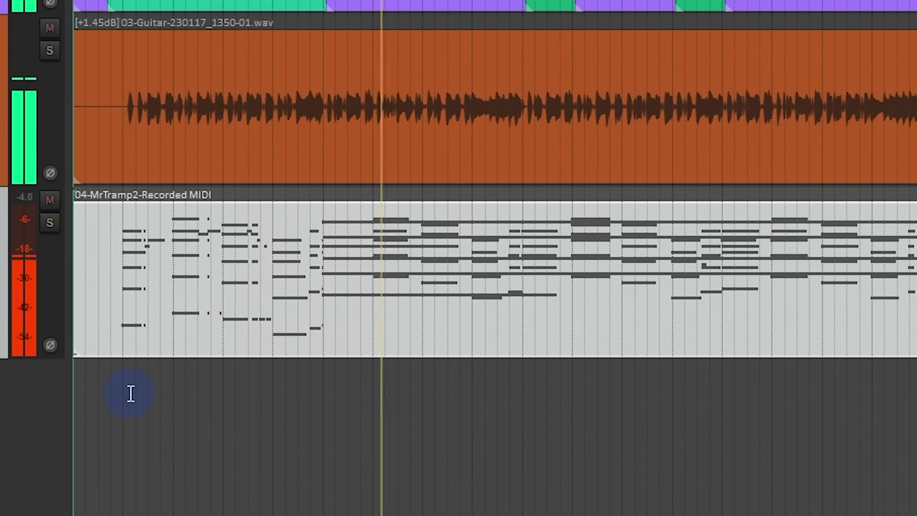
{"action": "key", "text": "space"}
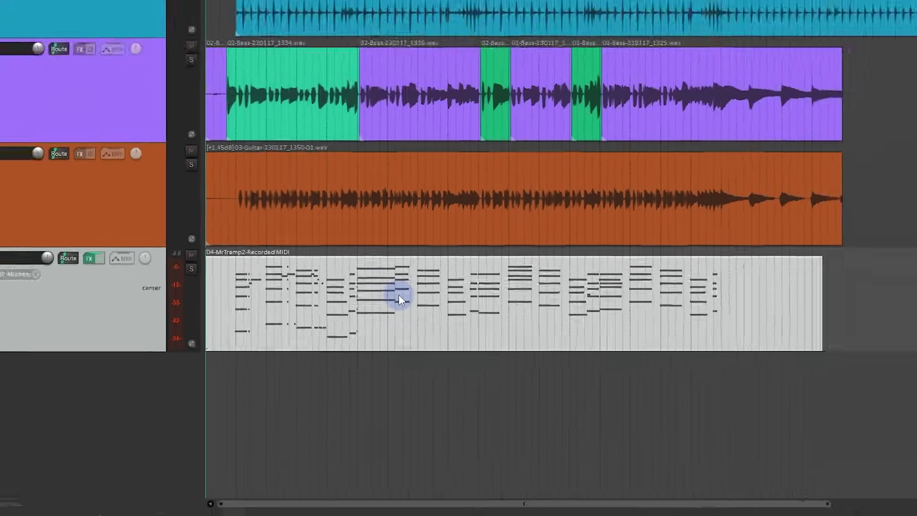
{"action": "key", "text": "ctrl+z"}
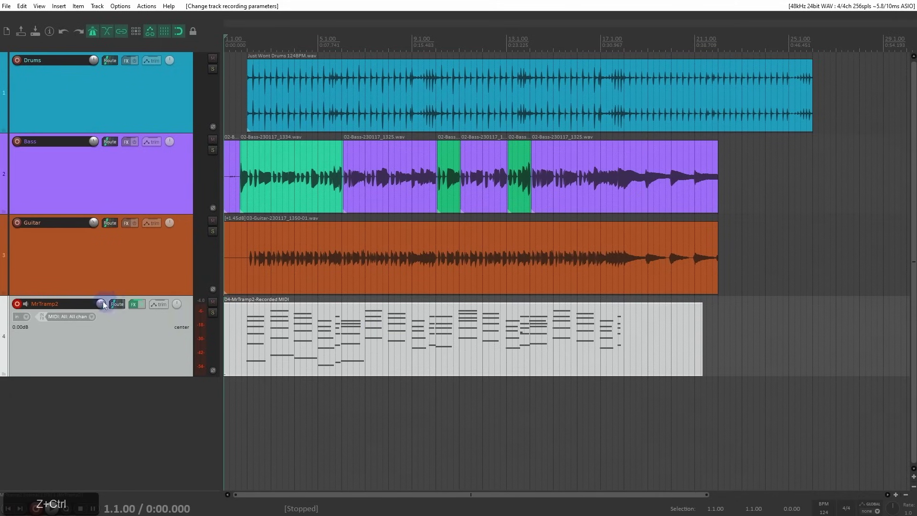
- Switch the MrTramp2 track to MIDI latch-replace, record over the existing part from the project start, and undo the recording
{"action": "right_click", "coordinate": [18, 306]}
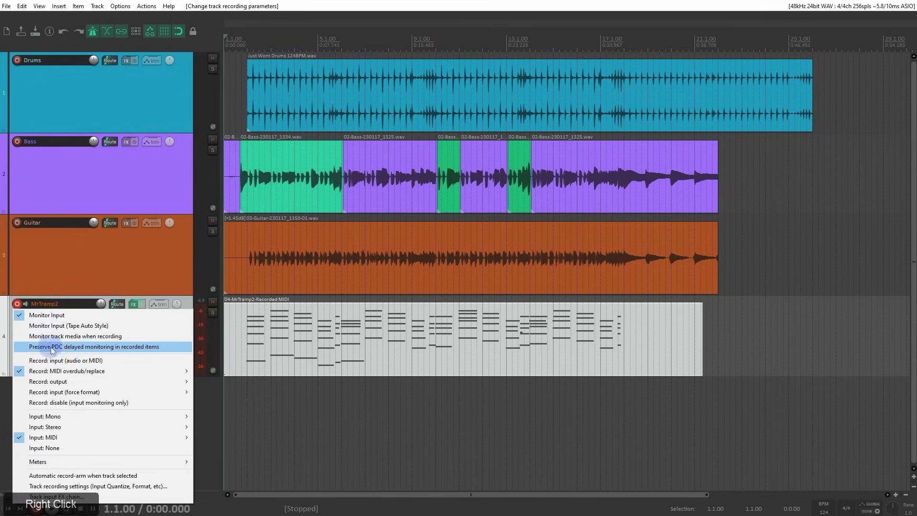
{"action": "left_click", "coordinate": [67, 371]}
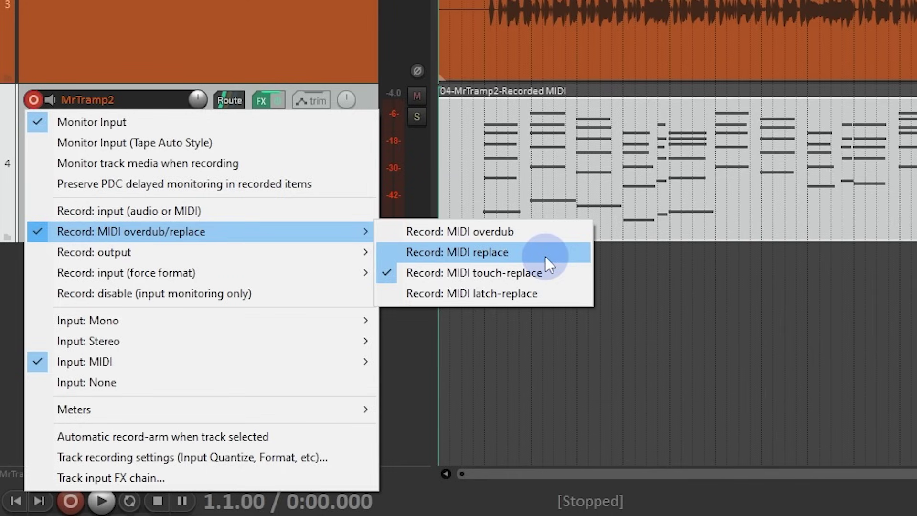
{"action": "left_click", "coordinate": [547, 293]}
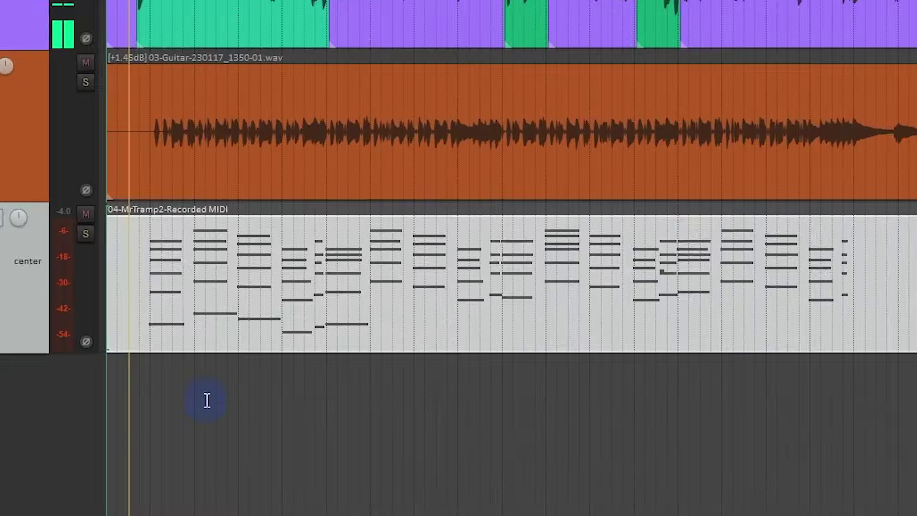
{"action": "key", "text": "space"}
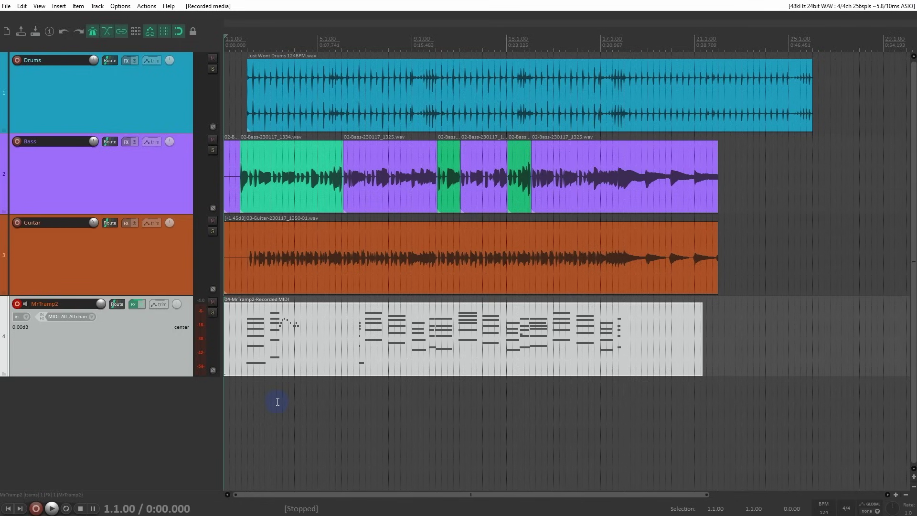
{"action": "key", "text": "ctrl+z"}
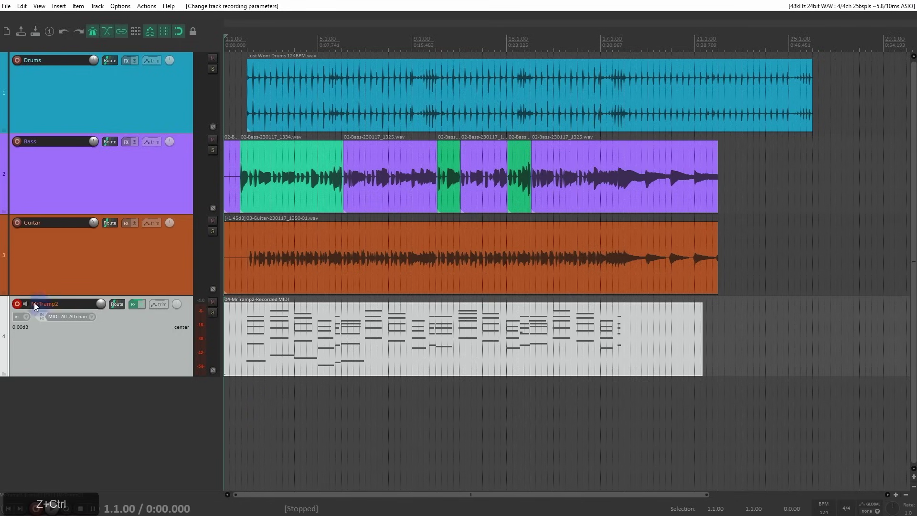
- Set the MrTramp2 track's record mode to MIDI overdub
{"action": "right_click", "coordinate": [18, 303]}
{"action": "mouse_move", "coordinate": [72, 371]}
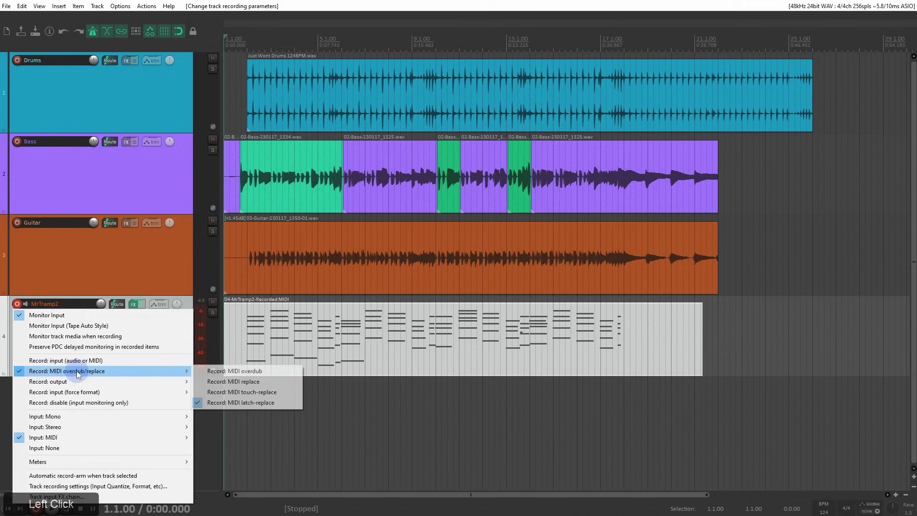
{"action": "left_click", "coordinate": [251, 373]}
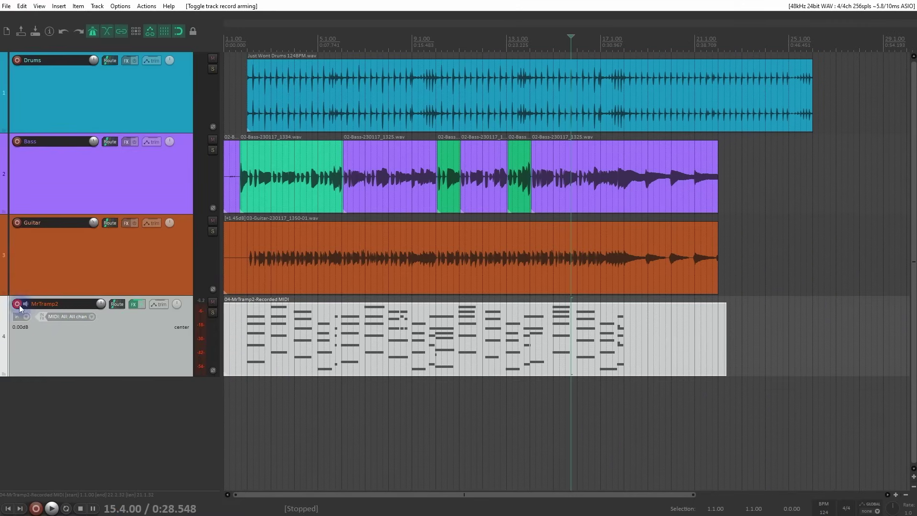
- Disarm and solo the MrTramp2 track, and open its recorded MIDI item in the MIDI editor
{"action": "left_click", "coordinate": [18, 304]}
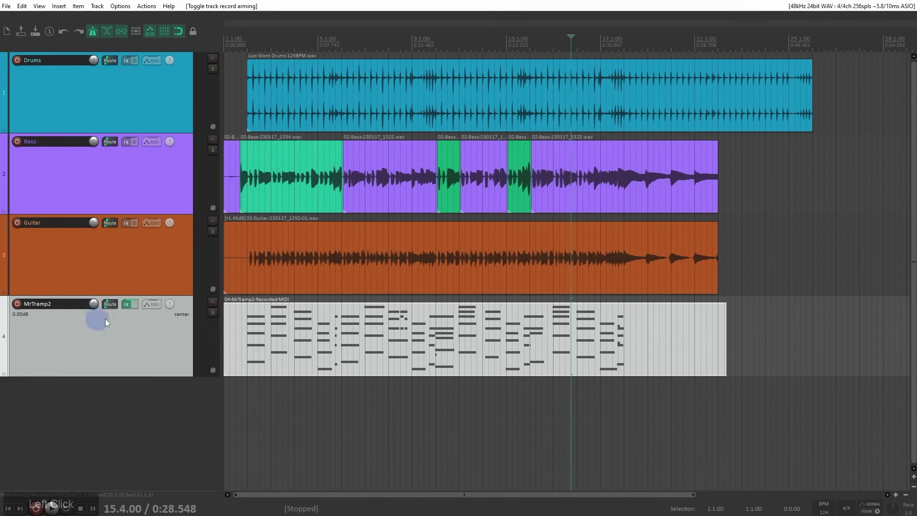
{"action": "left_click", "coordinate": [216, 311]}
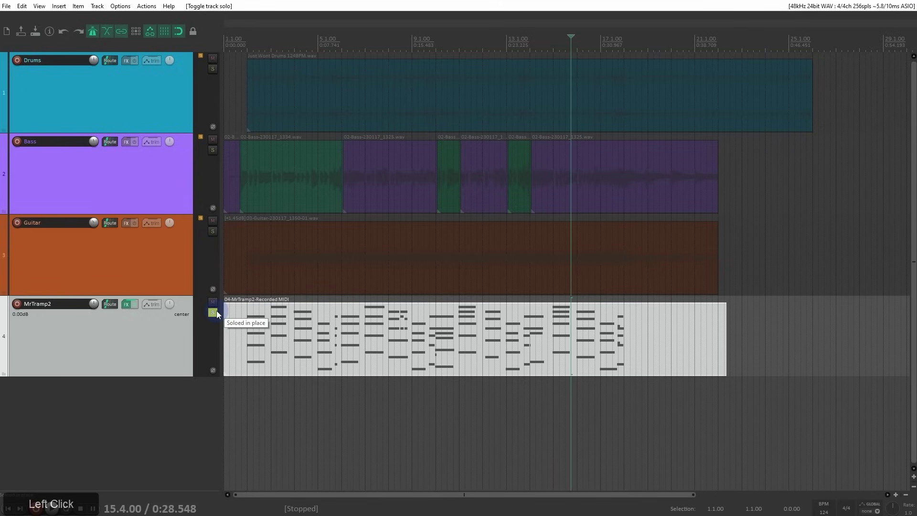
{"action": "double_click", "coordinate": [337, 340]}
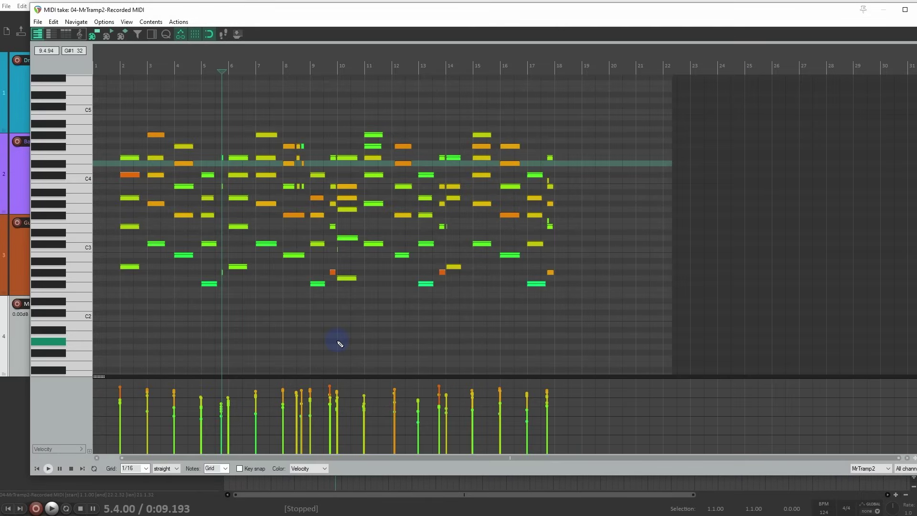
- Draw an ascending run of six notes above the first chords, starting at 2.2 and ending after measure 3 begins
{"action": "scroll", "coordinate": [337, 342], "scroll_direction": "up", "scroll_amount": 3}
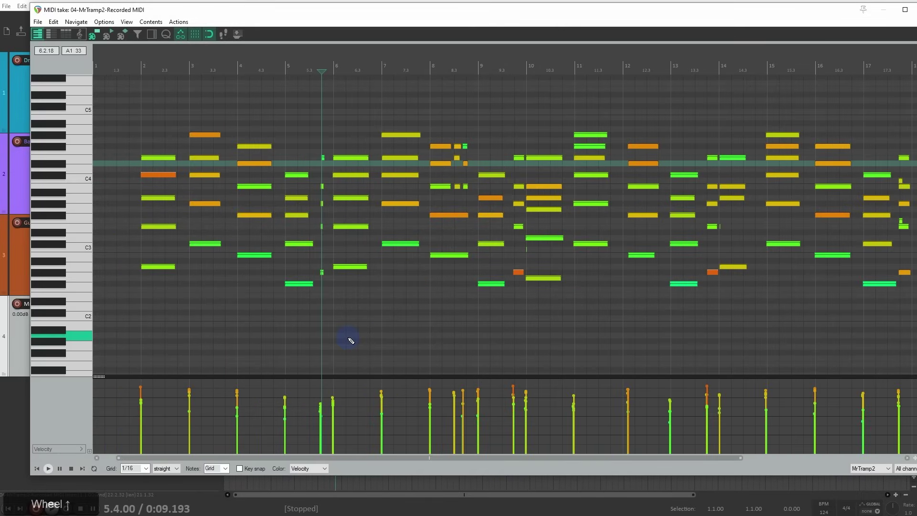
{"action": "left_click", "coordinate": [153, 76]}
{"action": "scroll", "coordinate": [167, 105], "scroll_direction": "up", "scroll_amount": 3}
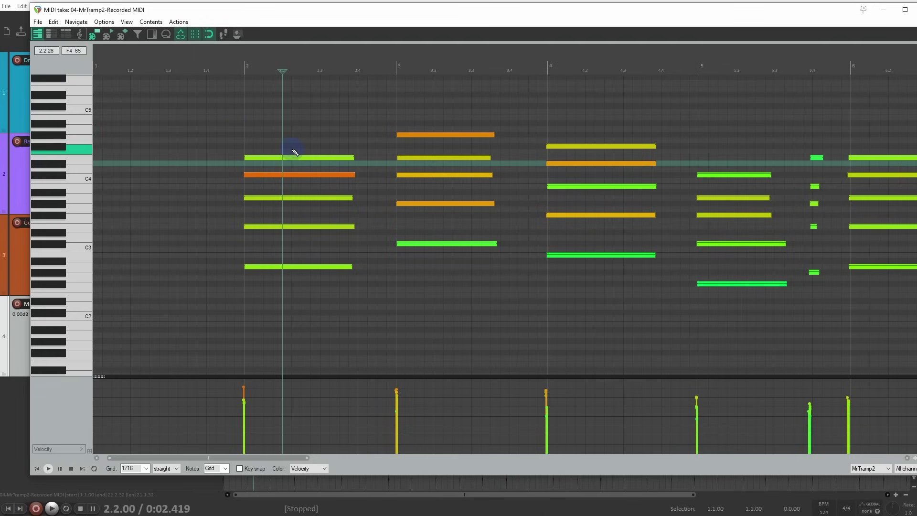
{"action": "left_click", "coordinate": [292, 140]}
{"action": "left_click", "coordinate": [315, 123]}
{"action": "left_click", "coordinate": [336, 112]}
{"action": "left_click", "coordinate": [340, 100]}
{"action": "left_click_drag", "start_coordinate": [363, 89], "coordinate": [403, 89]}
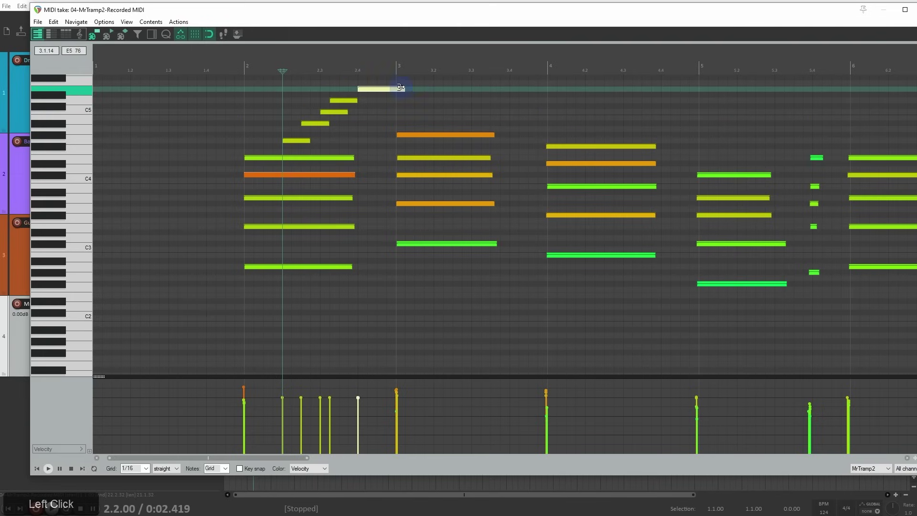
{"action": "left_click", "coordinate": [429, 78]}
- Select the five chord notes at measure 2, try lowering their velocities directly on the notes, and undo the change
{"action": "left_click_drag", "start_coordinate": [241, 139], "coordinate": [286, 286]}
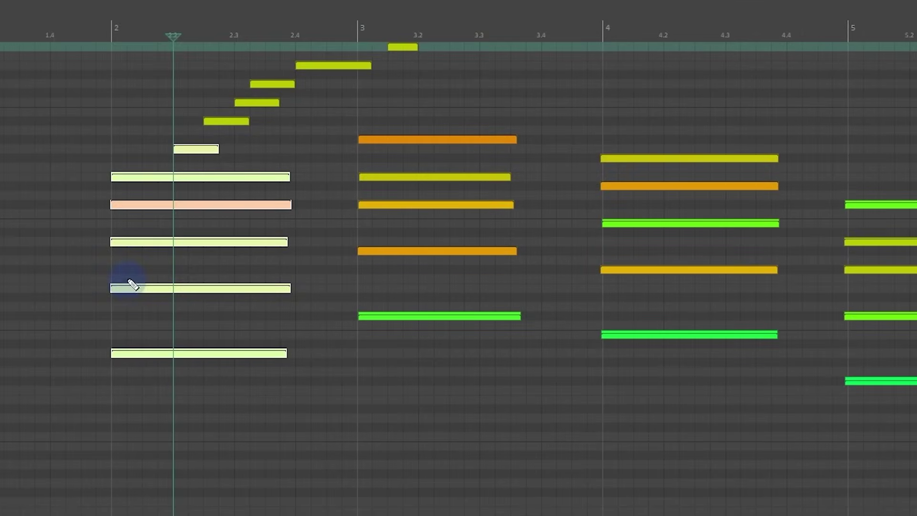
{"action": "scroll", "coordinate": [145, 272], "scroll_direction": "up", "scroll_amount": 3}
{"action": "mouse_move", "coordinate": [300, 175]}
{"action": "left_mouse_down"}
{"action": "mouse_move", "coordinate": [281, 180]}
{"action": "mouse_move", "coordinate": [310, 182]}
{"action": "mouse_move", "coordinate": [258, 182]}
{"action": "mouse_move", "coordinate": [317, 180]}
{"action": "mouse_move", "coordinate": [306, 181]}
{"action": "left_mouse_up"}
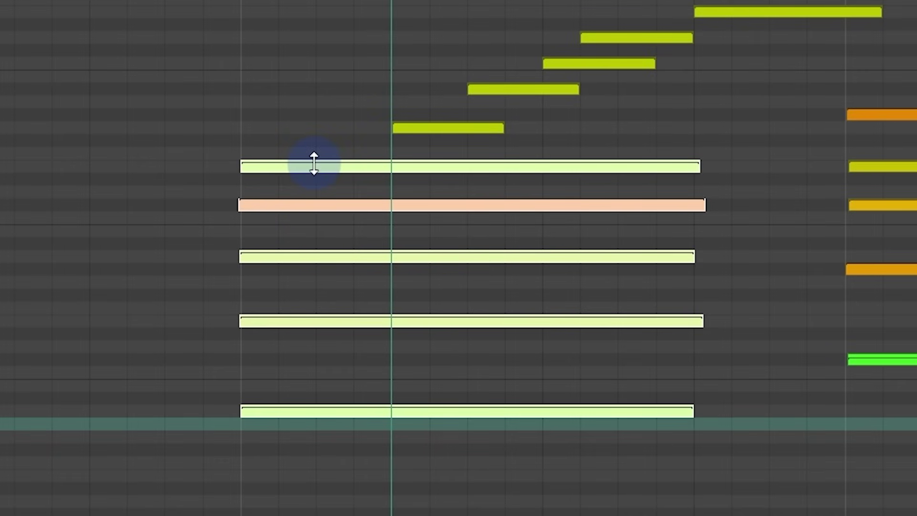
{"action": "left_click_drag", "start_coordinate": [314, 164], "coordinate": [313, 253]}
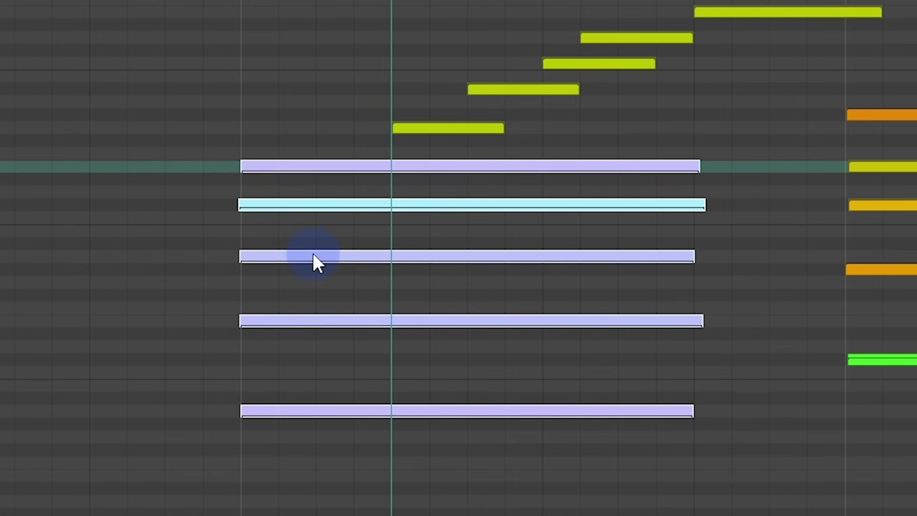
{"action": "key", "text": "ctrl+z"}
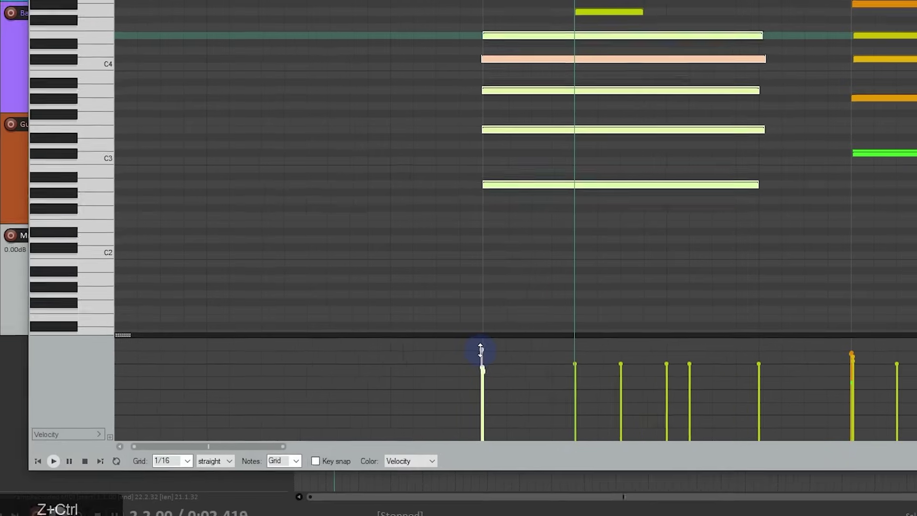
- Adjust the five measure 2 chord notes in the velocity lane down to 1, up to the maximum, and finally to a low velocity
{"action": "left_click_drag", "start_coordinate": [486, 345], "coordinate": [150, 391]}
{"action": "left_click_drag", "start_coordinate": [105, 413], "coordinate": [109, 412]}
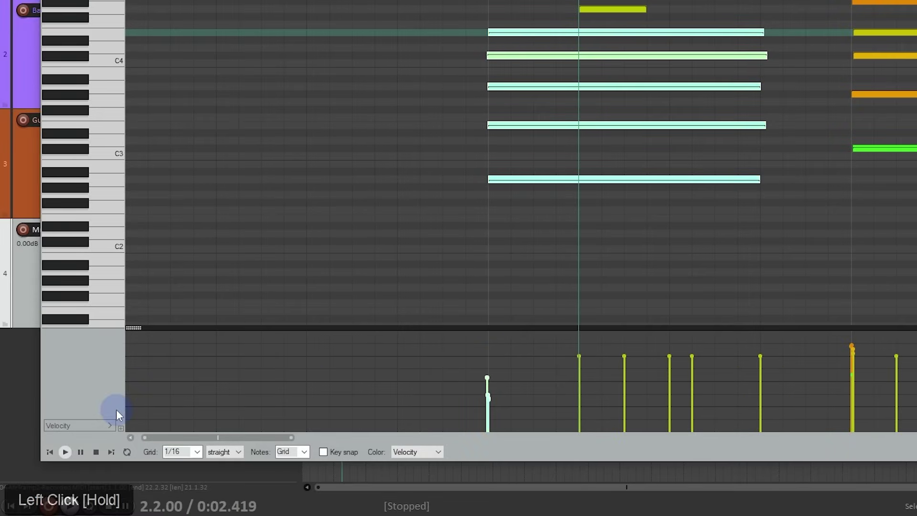
{"action": "left_click_drag", "start_coordinate": [486, 377], "coordinate": [478, 435]}
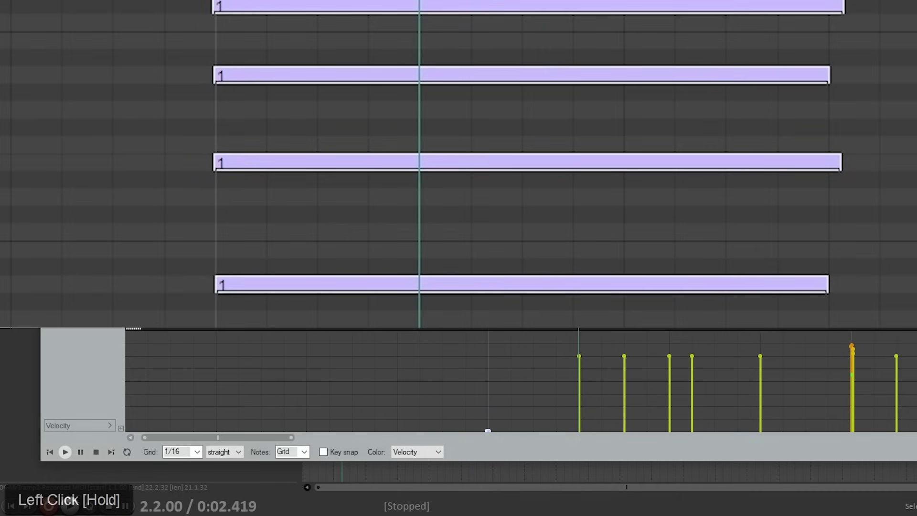
{"action": "left_click_drag", "start_coordinate": [487, 425], "coordinate": [496, 385]}
{"action": "left_click_drag", "start_coordinate": [504, 365], "coordinate": [506, 327]}
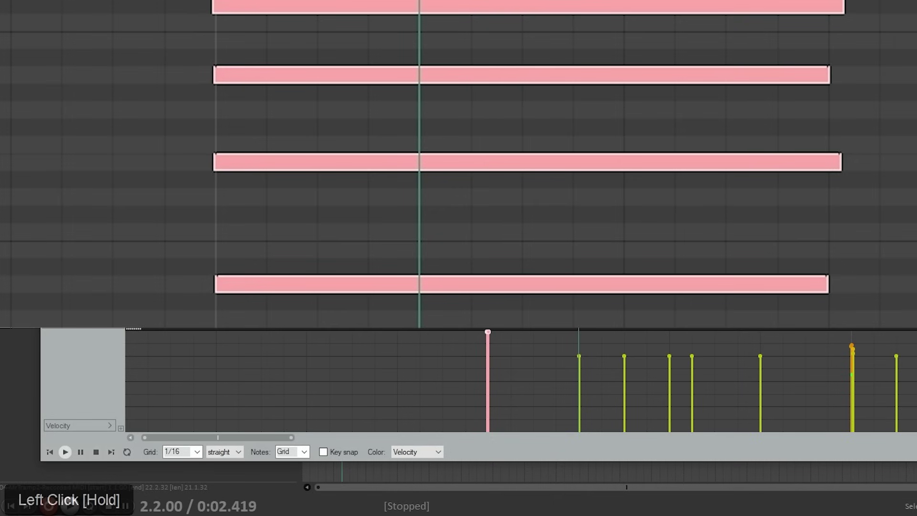
{"action": "left_click_drag", "start_coordinate": [487, 331], "coordinate": [549, 395]}
- Play the edited passage from just before measure 2 and stop playback
{"action": "scroll", "coordinate": [594, 144], "scroll_direction": "down", "scroll_amount": 5}
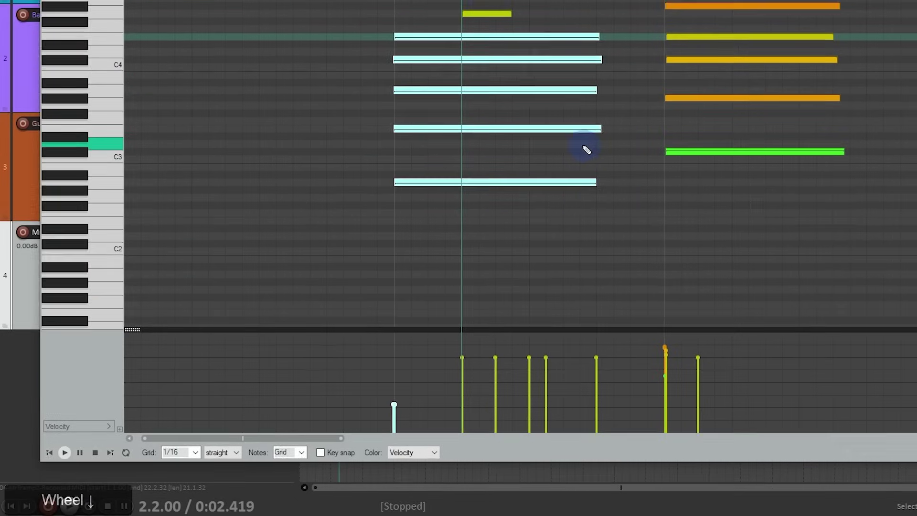
{"action": "left_click", "coordinate": [285, 70]}
{"action": "key", "text": "space"}
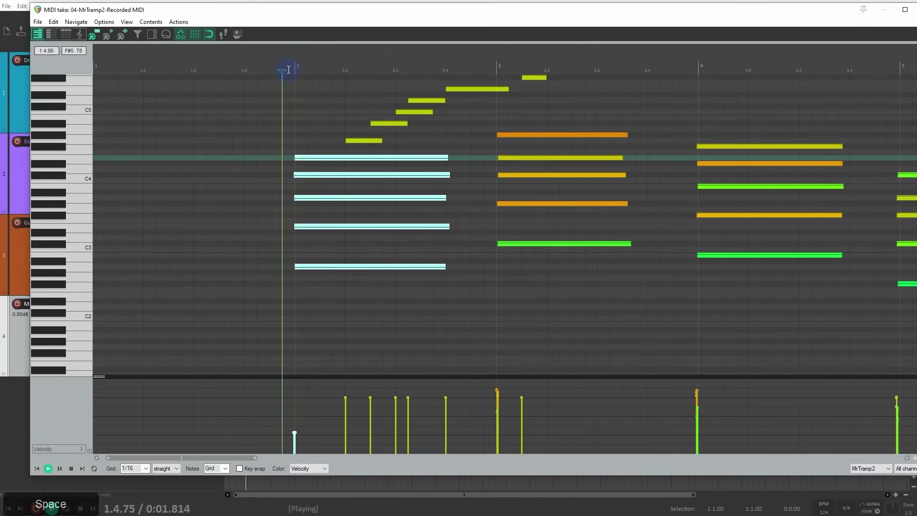
{"action": "left_click", "coordinate": [289, 69]}
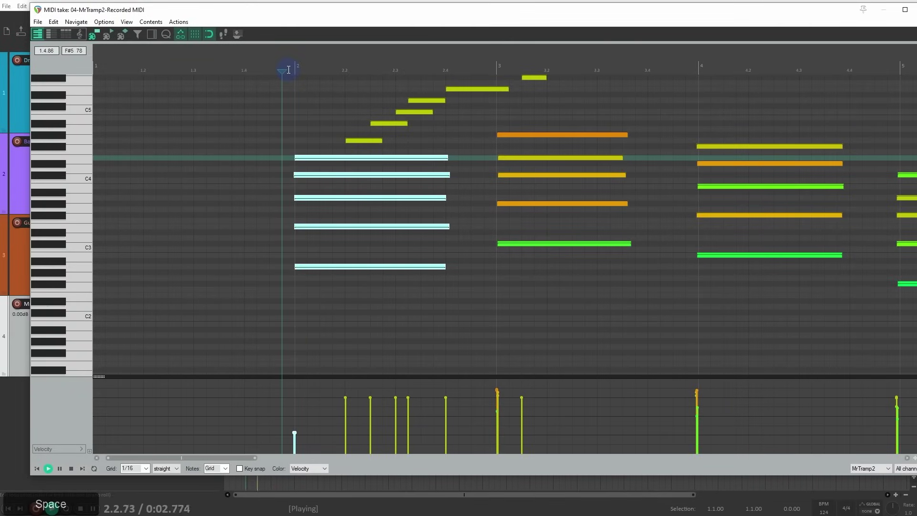
{"action": "key", "text": "space"}
- Delete the ascending run of drawn notes above the chords at measures 2 and 3
{"action": "left_click_drag", "start_coordinate": [324, 144], "coordinate": [587, 65]}
{"action": "key", "text": "Delete"}
{"action": "key", "text": "Delete"}
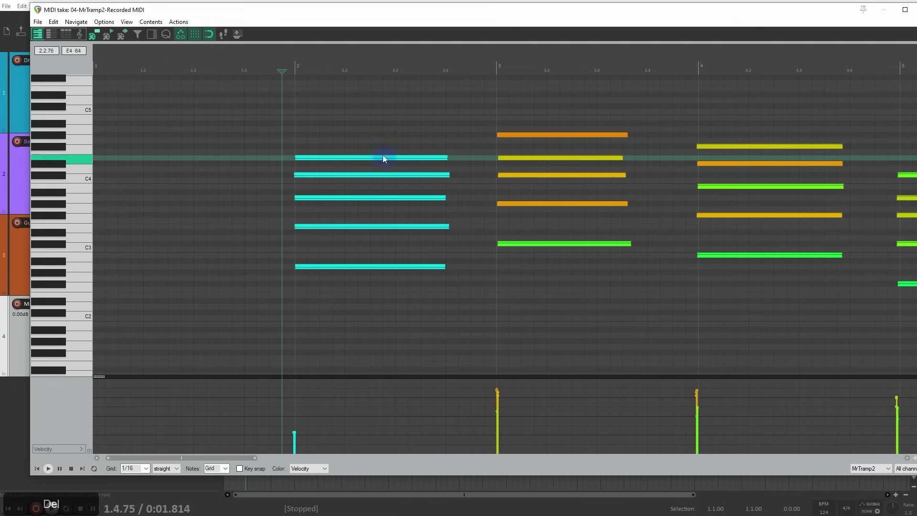
- Select the five chord notes at measure 2 and raise their velocities together to a medium level in the velocity lane
{"action": "left_click_drag", "start_coordinate": [383, 157], "coordinate": [335, 293]}
{"action": "left_click_drag", "start_coordinate": [294, 433], "coordinate": [299, 399]}
{"action": "scroll", "coordinate": [525, 162], "scroll_direction": "down", "scroll_amount": 4}
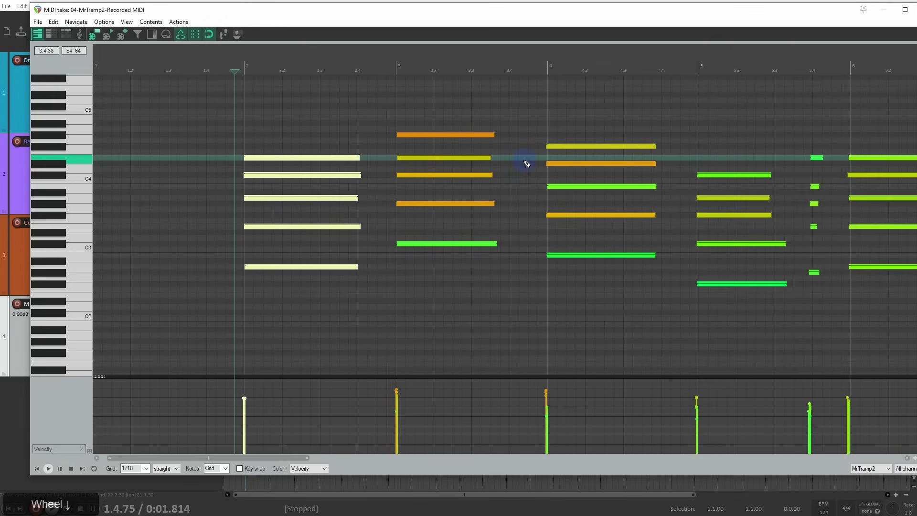
- Deselect the measure 2 chord notes and place the edit cursor just after the start of measure 2
{"action": "scroll", "coordinate": [433, 222], "scroll_direction": "down", "scroll_amount": 5}
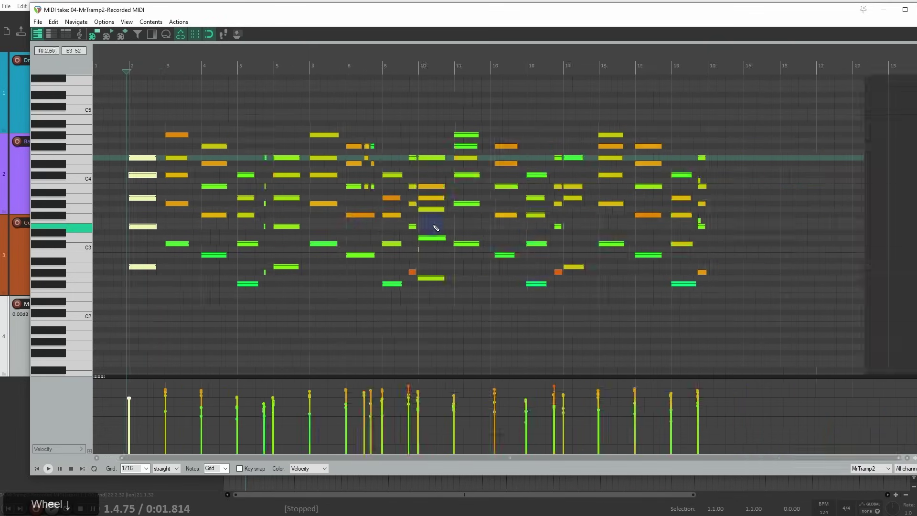
{"action": "right_click", "coordinate": [136, 384]}
{"action": "left_click_drag", "start_coordinate": [133, 135], "coordinate": [150, 293]}
{"action": "left_click_drag", "start_coordinate": [150, 293], "coordinate": [150, 293]}
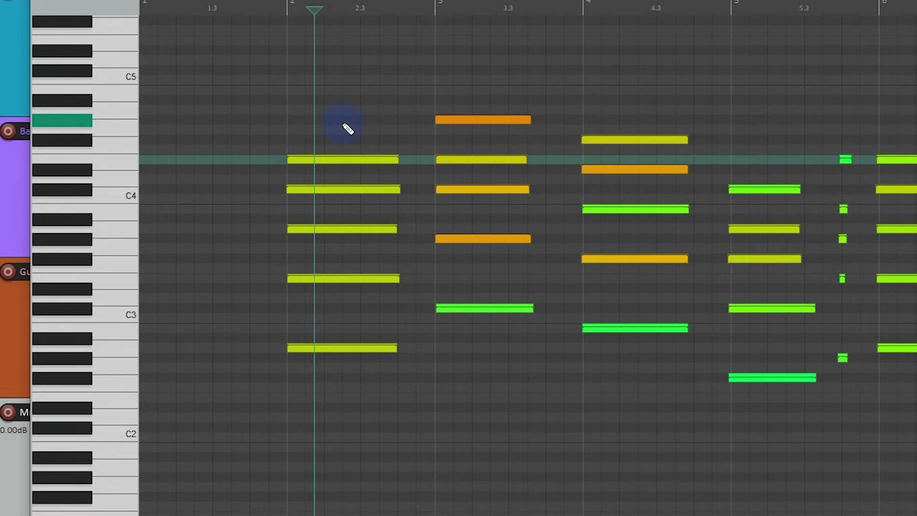
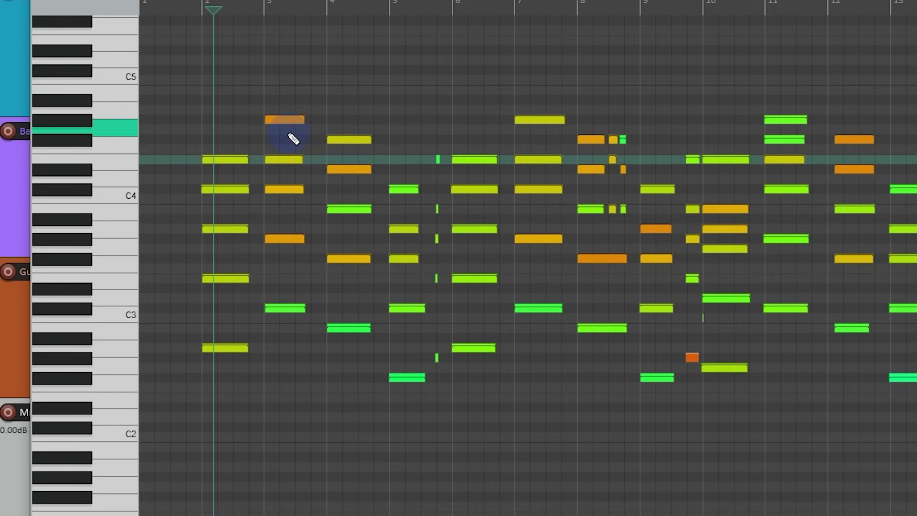
- Review the available grid divisions and grid types, keeping the grid at 1/16 straight
{"action": "scroll", "coordinate": [292, 139], "scroll_direction": "up", "scroll_amount": 4}
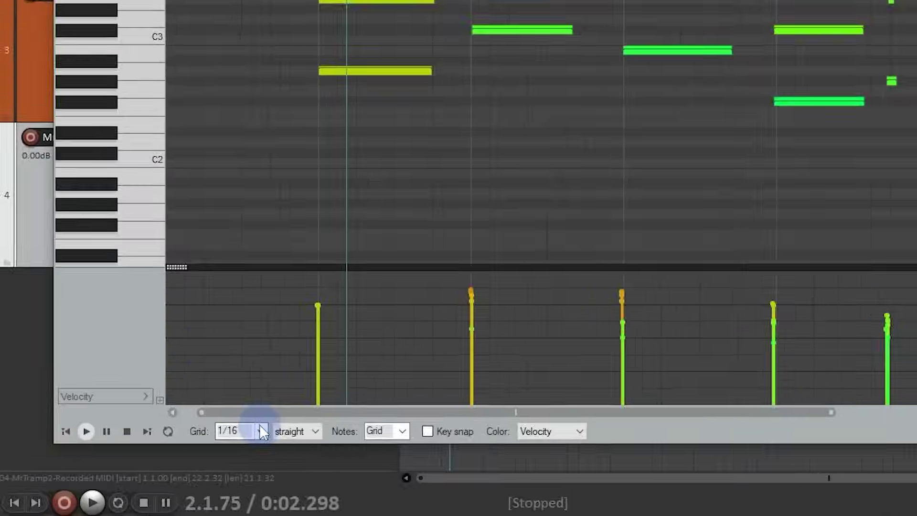
{"action": "left_click", "coordinate": [146, 468]}
{"action": "left_click", "coordinate": [351, 482]}
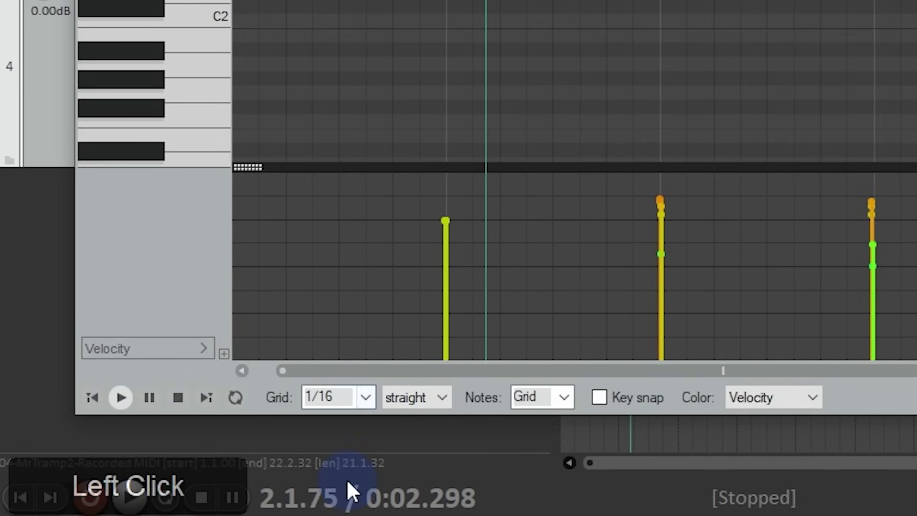
{"action": "left_click", "coordinate": [437, 400]}
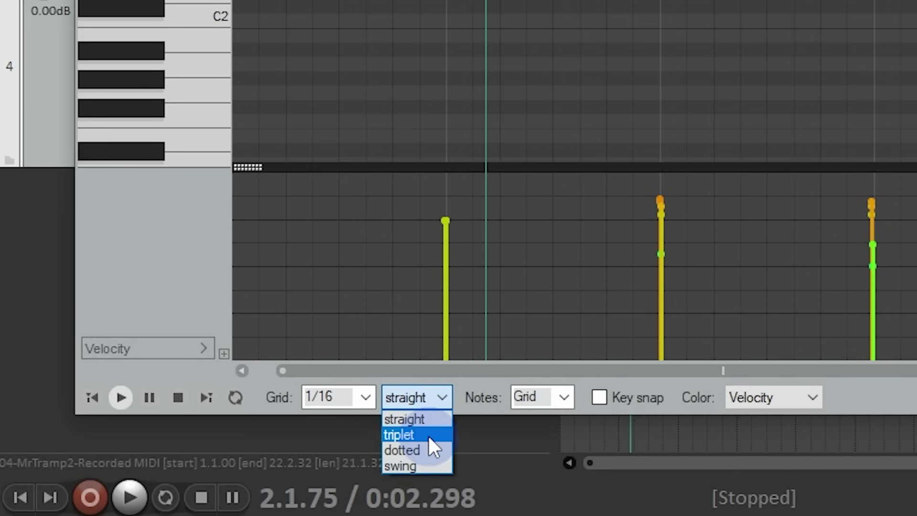
{"action": "left_click", "coordinate": [444, 402]}
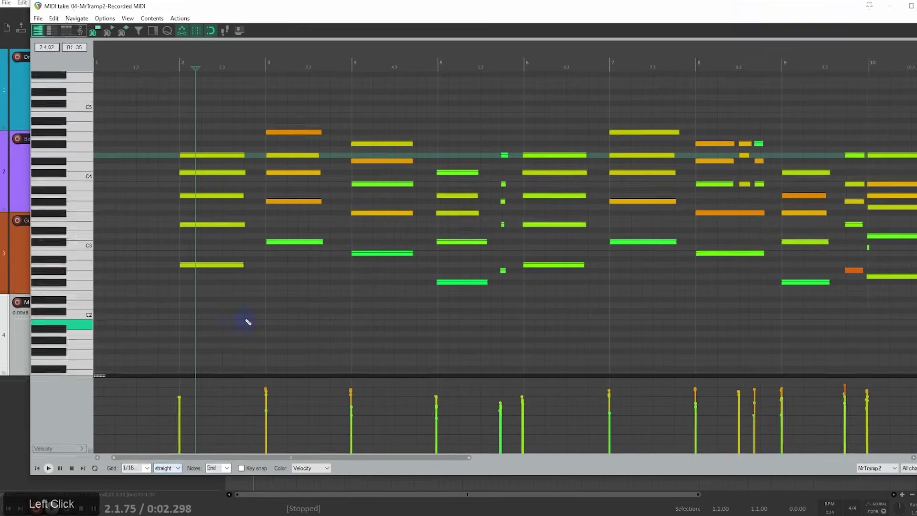
- Examine how closely the recorded chord notes line up with the grid, from measure 2 through measure 10
{"action": "scroll", "coordinate": [221, 150], "scroll_direction": "up", "scroll_amount": 2}
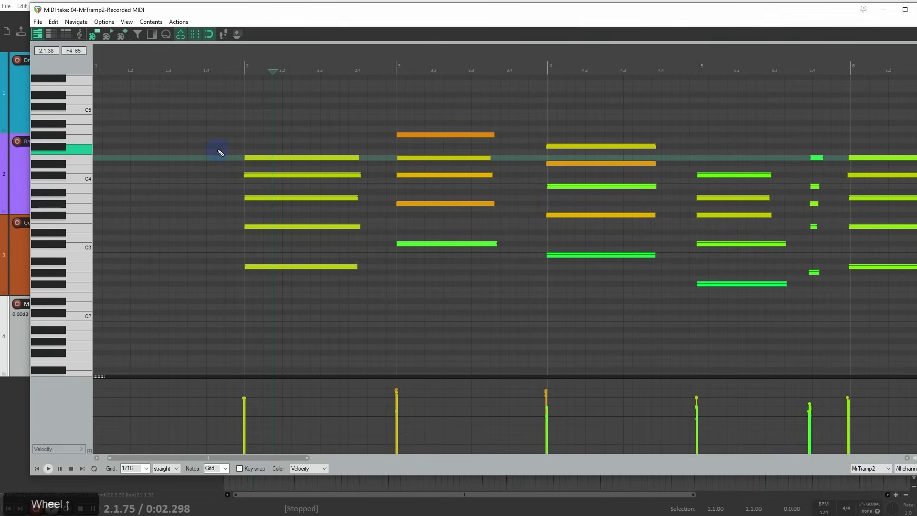
{"action": "scroll", "coordinate": [272, 153], "scroll_direction": "up", "scroll_amount": 2}
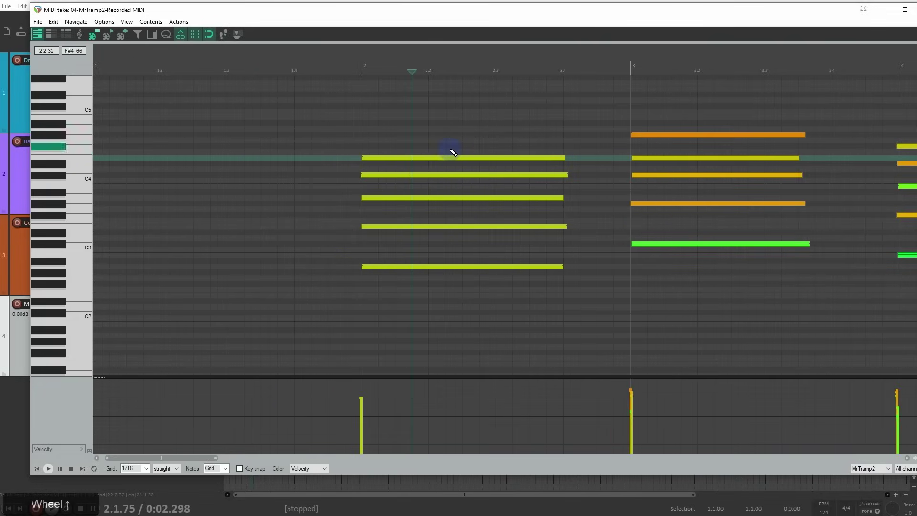
{"action": "scroll", "coordinate": [393, 272], "scroll_direction": "up", "scroll_amount": 2}
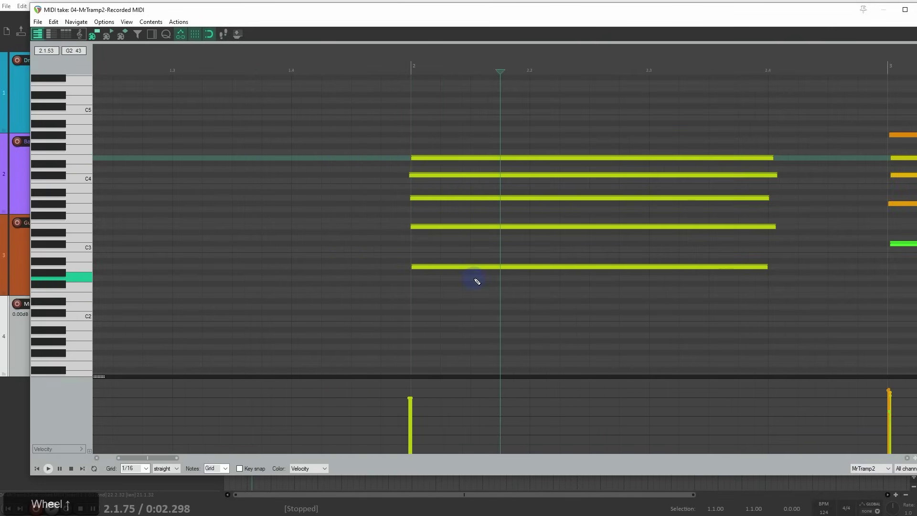
{"action": "scroll", "coordinate": [482, 279], "scroll_direction": "down", "scroll_amount": 1}
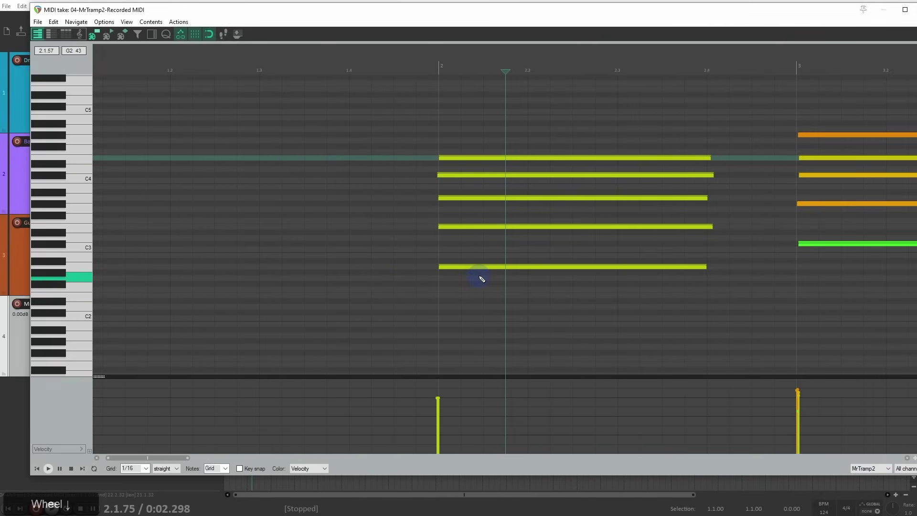
{"action": "middle_click", "coordinate": [579, 291]}
{"action": "scroll", "coordinate": [343, 285], "scroll_direction": "down", "scroll_amount": 3}
{"action": "middle_click", "coordinate": [587, 274]}
{"action": "middle_click", "coordinate": [612, 299]}
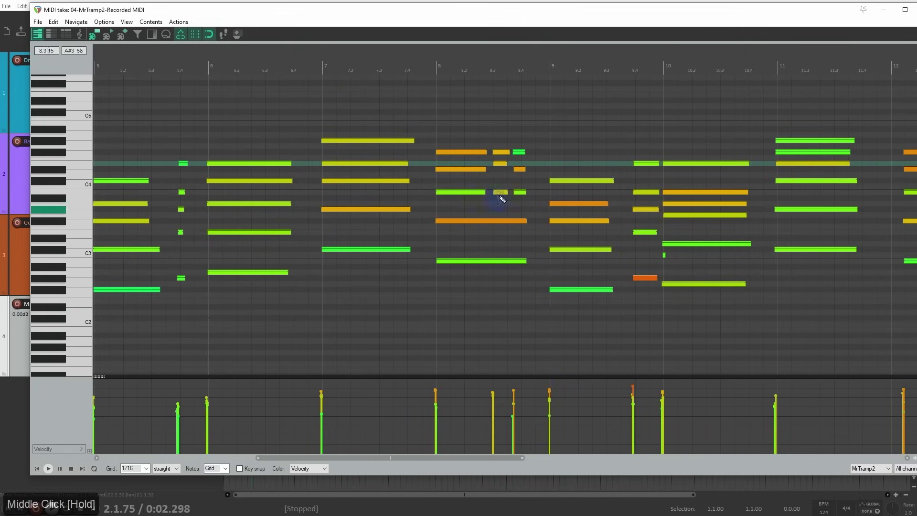
{"action": "scroll", "coordinate": [518, 149], "scroll_direction": "up", "scroll_amount": 3}
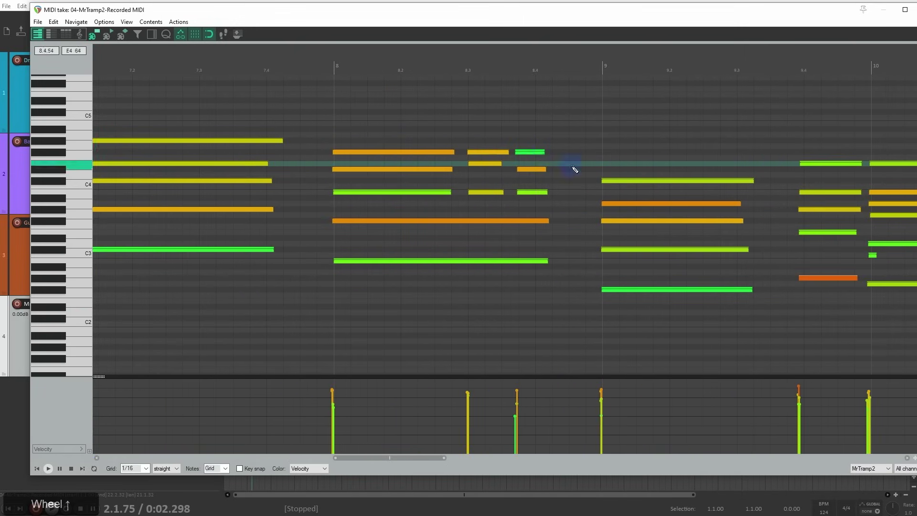
{"action": "scroll", "coordinate": [548, 184], "scroll_direction": "down", "scroll_amount": 3}
{"action": "middle_click", "coordinate": [483, 180]}
{"action": "middle_click", "coordinate": [407, 173]}
{"action": "scroll", "coordinate": [264, 148], "scroll_direction": "up", "scroll_amount": 3}
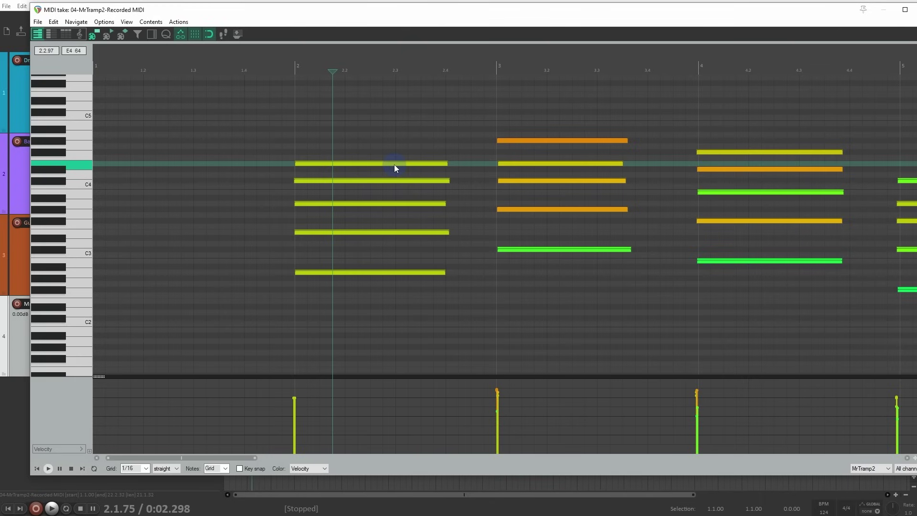
- Open the quantize settings for all notes and choose to quantize position and note length
{"action": "key", "text": "q"}
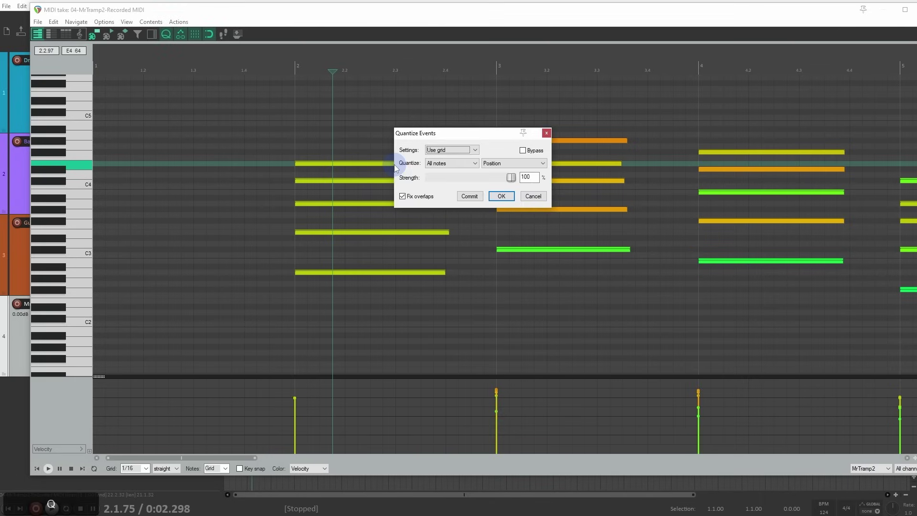
{"action": "left_click_drag", "start_coordinate": [426, 137], "coordinate": [512, 141]}
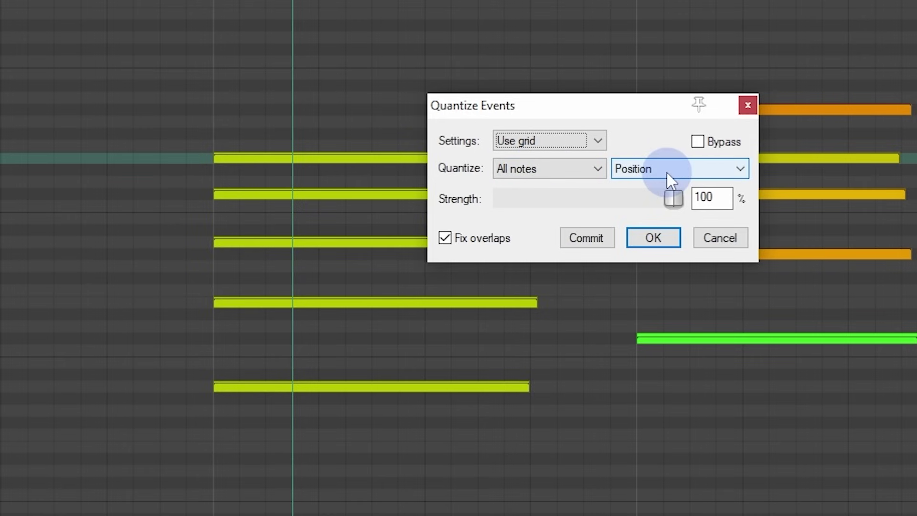
{"action": "left_click", "coordinate": [740, 170]}
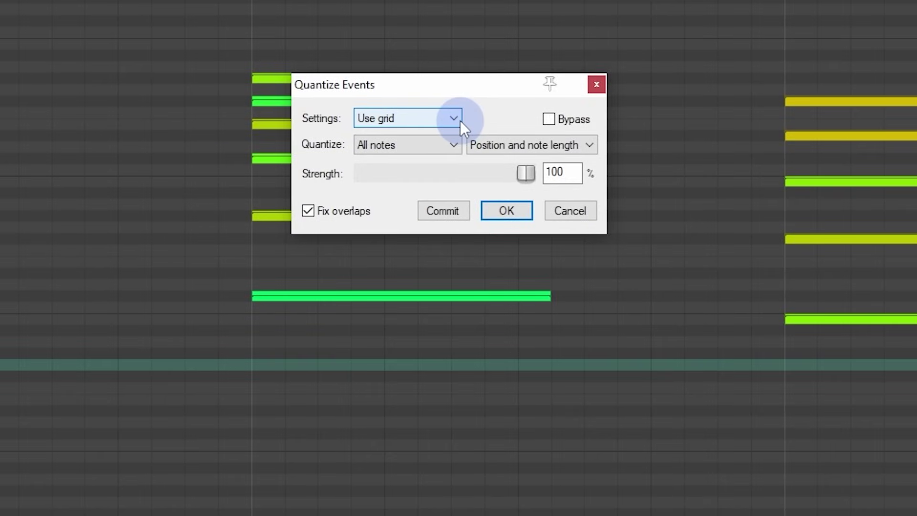
- Switch the quantize settings to Manual to view the extra options, and return them to Use grid
{"action": "left_click", "coordinate": [459, 120]}
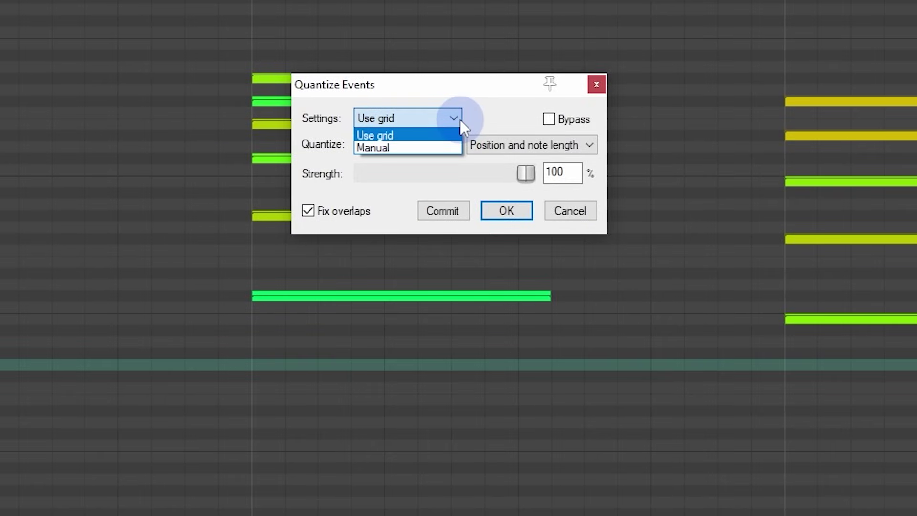
{"action": "left_click", "coordinate": [414, 147]}
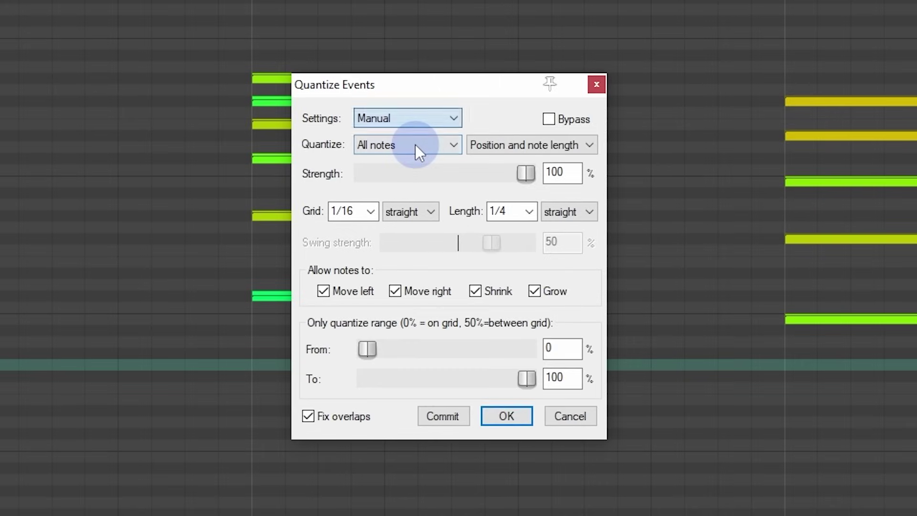
{"action": "left_click", "coordinate": [428, 120]}
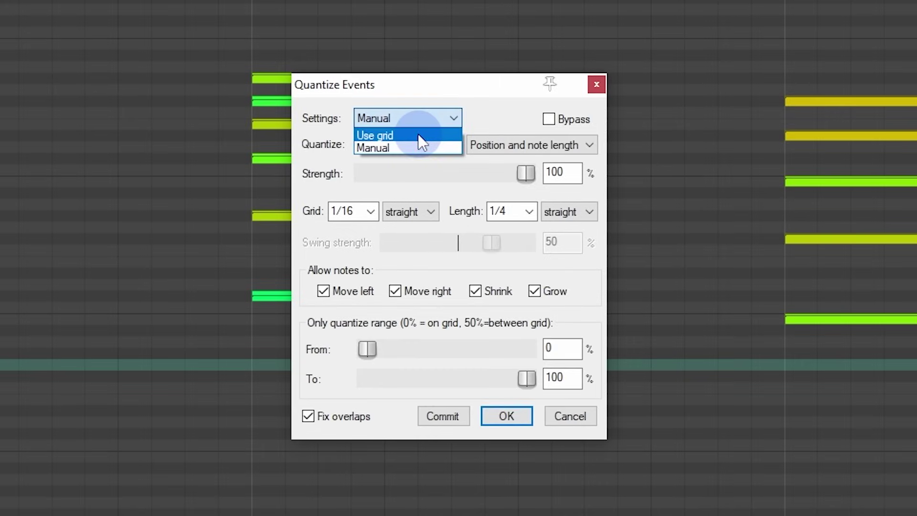
{"action": "left_click", "coordinate": [418, 135]}
- Try quantizing by position and note end, and set it back to position and note length
{"action": "left_click", "coordinate": [500, 149]}
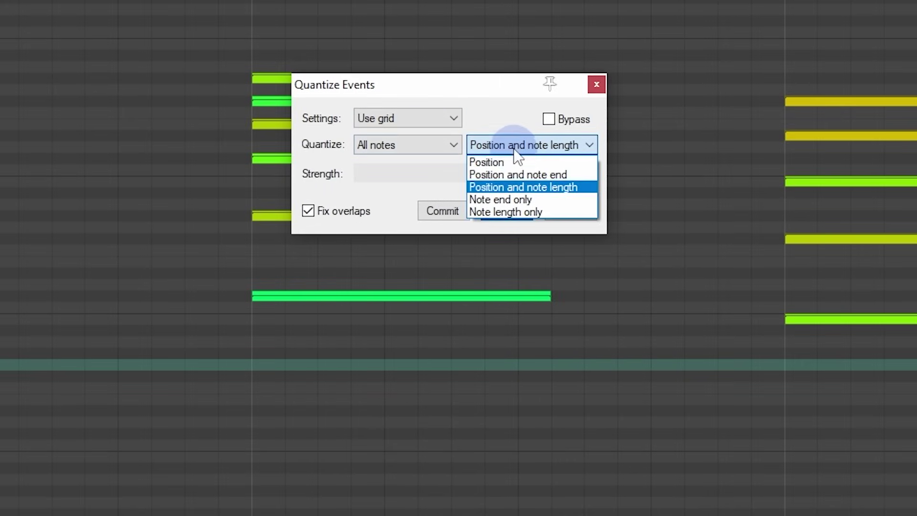
{"action": "left_click", "coordinate": [522, 177]}
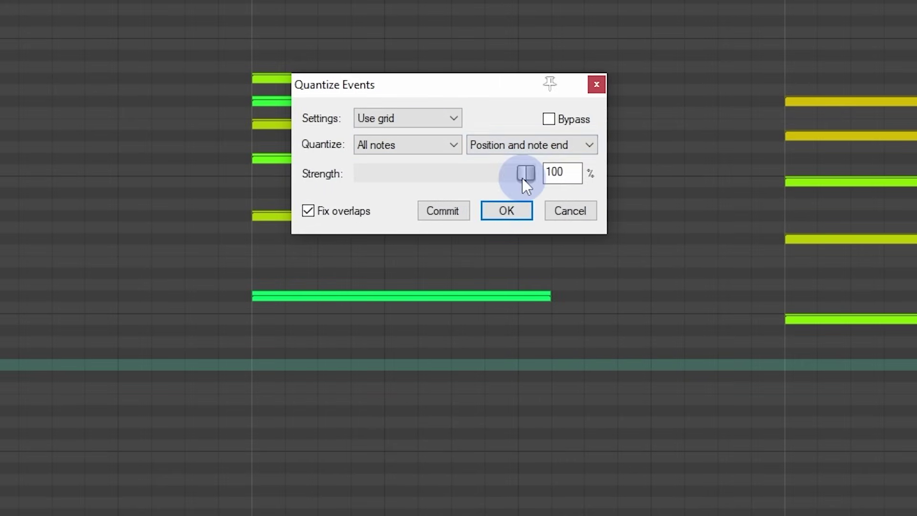
{"action": "left_click", "coordinate": [571, 149]}
{"action": "left_click", "coordinate": [565, 183]}
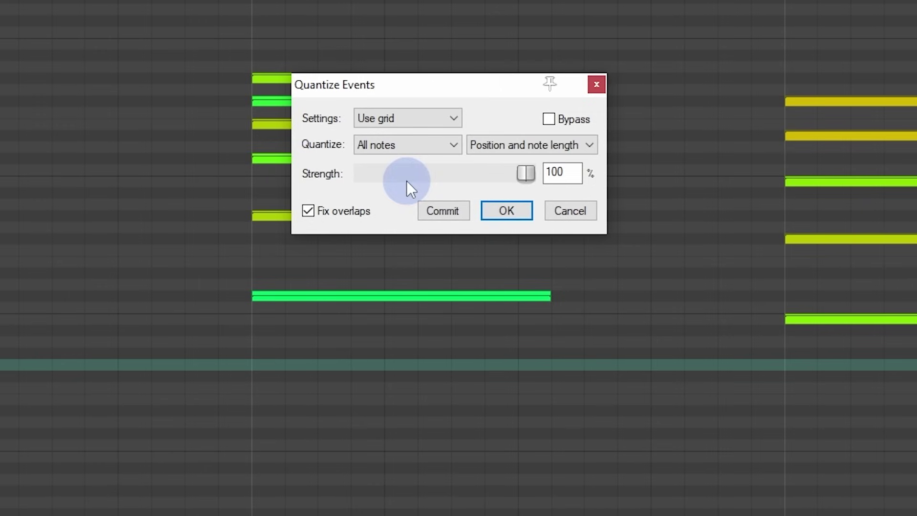
- Switch quantizing to Manual and try note lengths of 1/2 and 1, ending with 1/4
{"action": "left_click", "coordinate": [442, 119]}
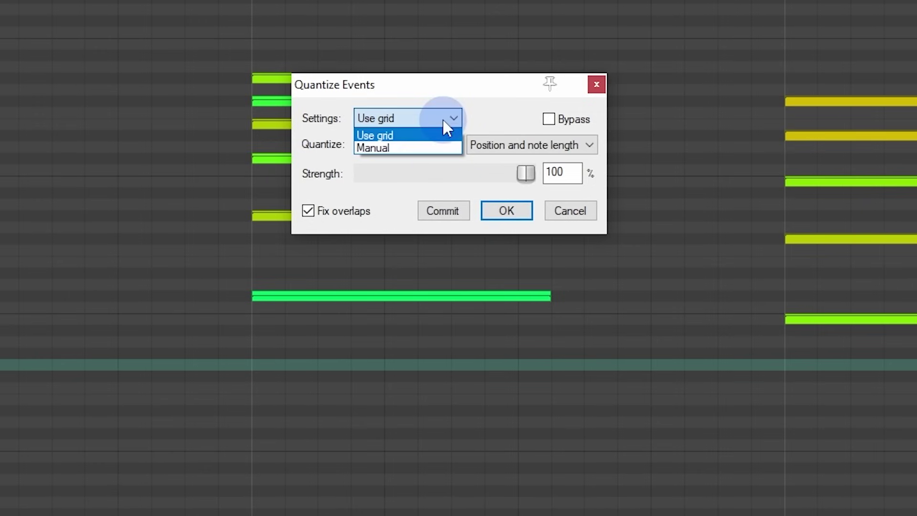
{"action": "left_click", "coordinate": [434, 144]}
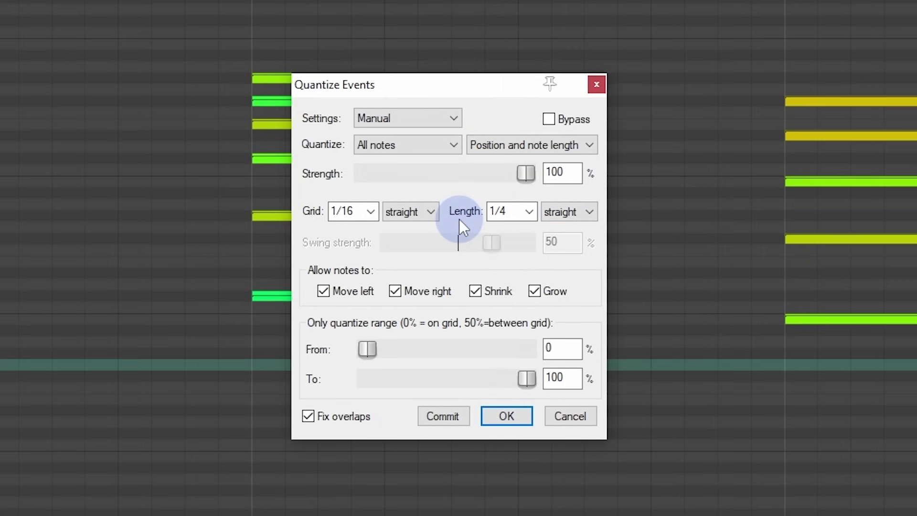
{"action": "left_click", "coordinate": [528, 211]}
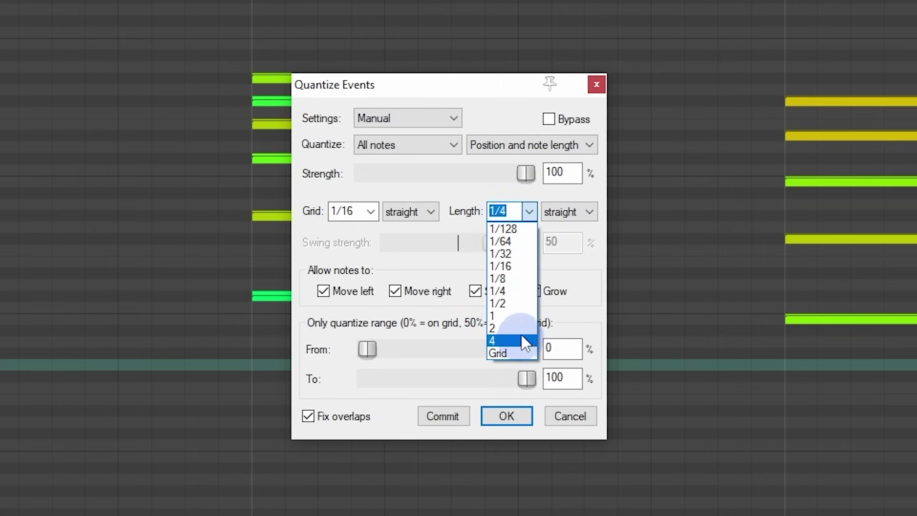
{"action": "left_click", "coordinate": [526, 303]}
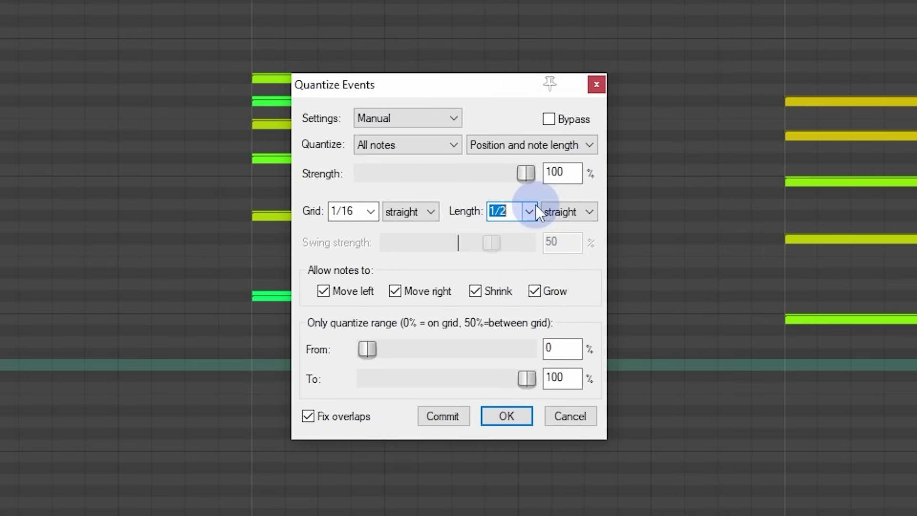
{"action": "left_click", "coordinate": [535, 207]}
{"action": "left_click", "coordinate": [515, 315]}
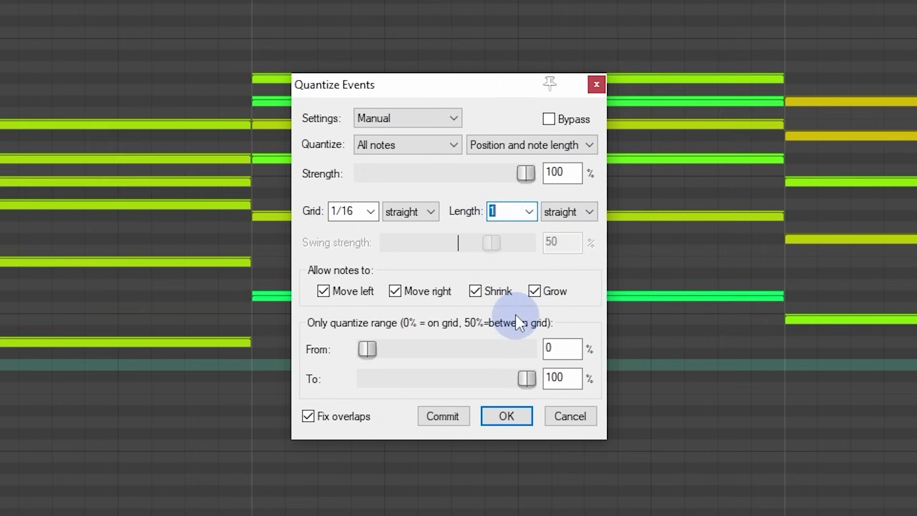
{"action": "left_click", "coordinate": [531, 217]}
{"action": "left_click", "coordinate": [516, 290]}
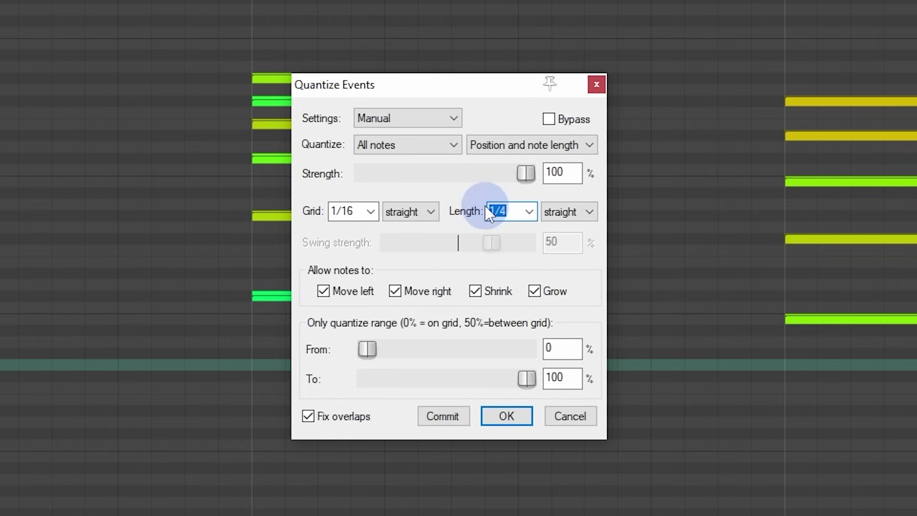
- Return to Use grid and quantize the positions and lengths of all notes at 100% strength
{"action": "left_click", "coordinate": [453, 119]}
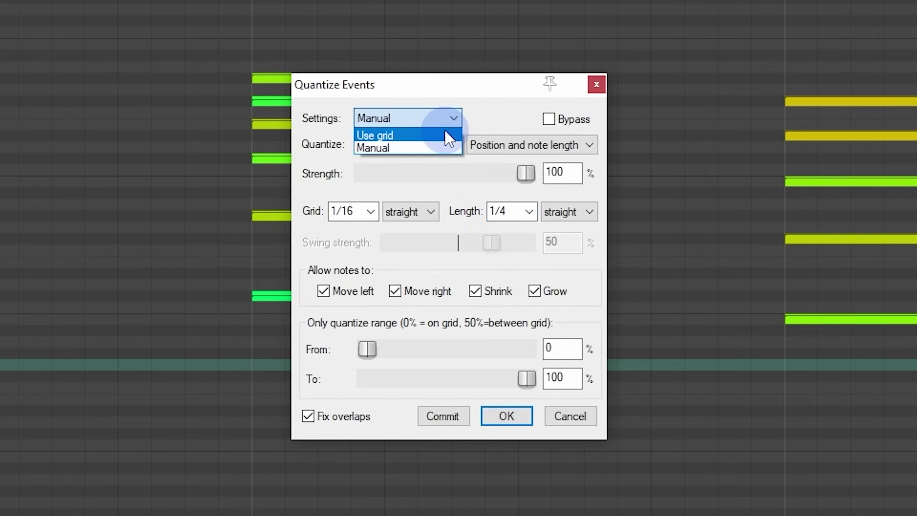
{"action": "left_click", "coordinate": [445, 132]}
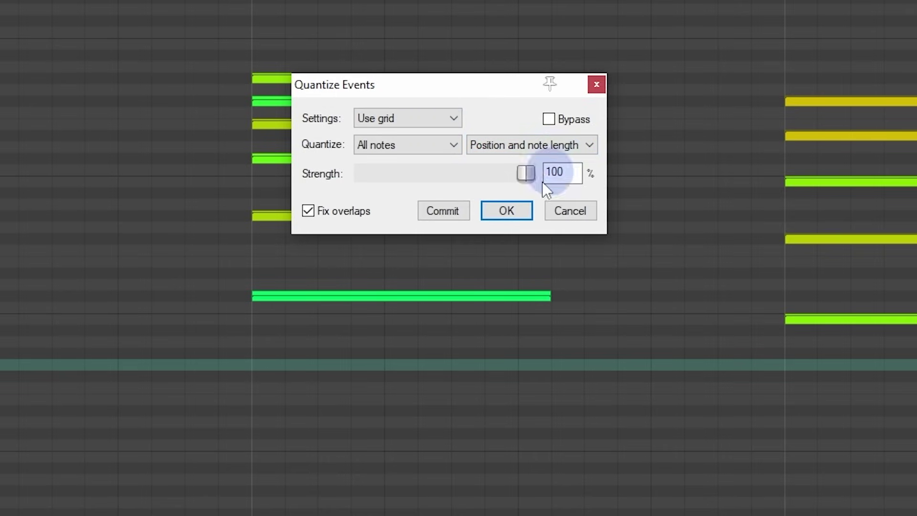
{"action": "left_click", "coordinate": [507, 211]}
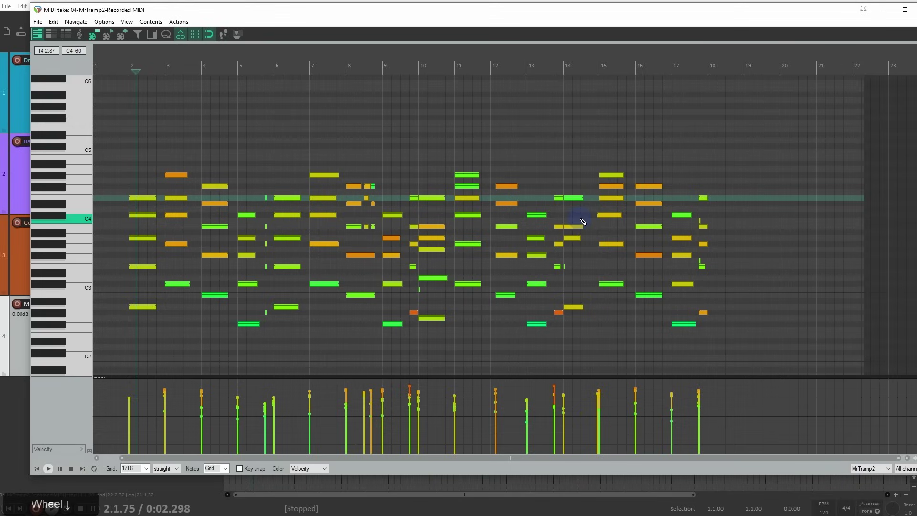
- Inspect the quantized notes across the take and undo the quantization
{"action": "scroll", "coordinate": [272, 191], "scroll_direction": "up", "scroll_amount": 3}
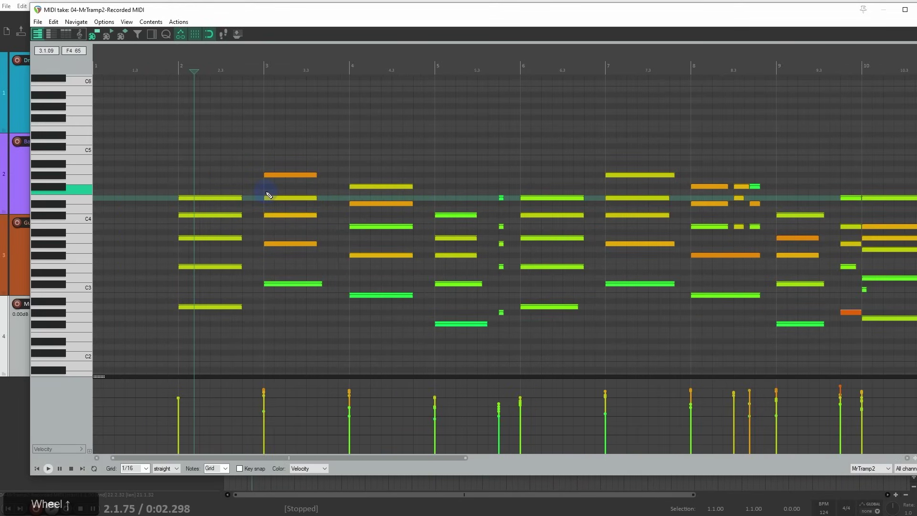
{"action": "scroll", "coordinate": [271, 196], "scroll_direction": "down", "scroll_amount": 3}
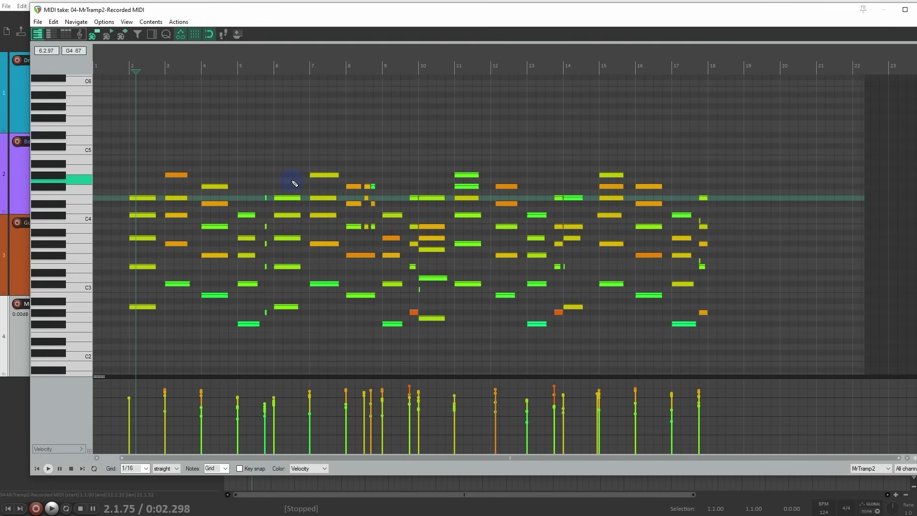
{"action": "key", "text": "ctrl+z"}
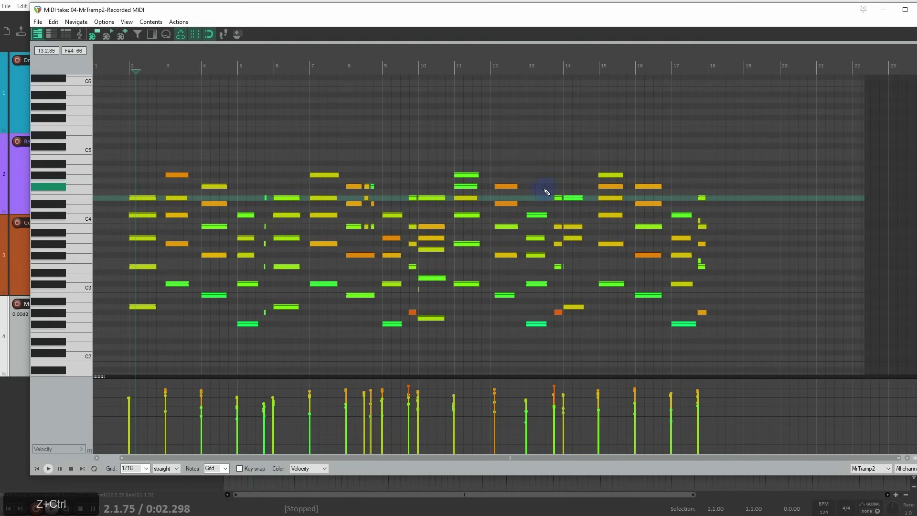
- Select all notes from bar 11 onward and, with snapping off, shift them slightly earlier than the bar line
{"action": "left_click_drag", "start_coordinate": [467, 143], "coordinate": [740, 343]}
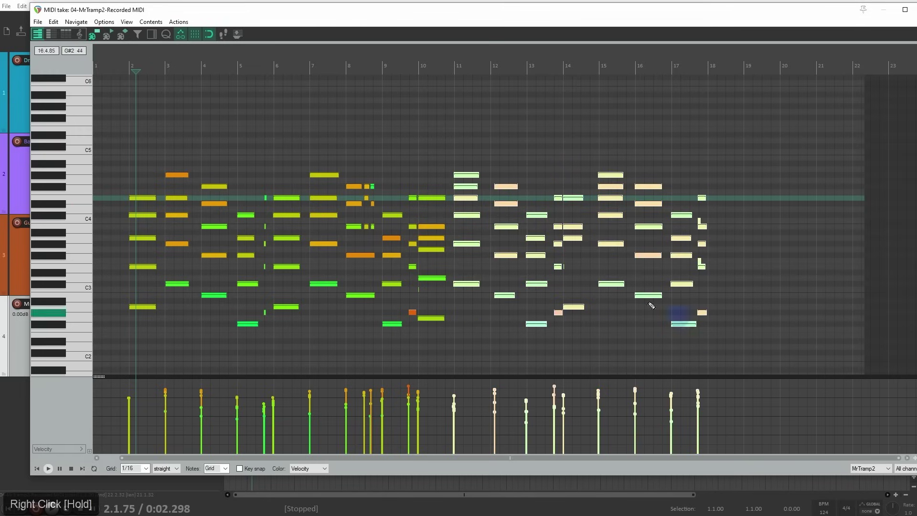
{"action": "scroll", "coordinate": [475, 175], "scroll_direction": "up", "scroll_amount": 5}
{"action": "left_click", "coordinate": [487, 176]}
{"action": "left_click_drag", "start_coordinate": [488, 179], "coordinate": [548, 204]}
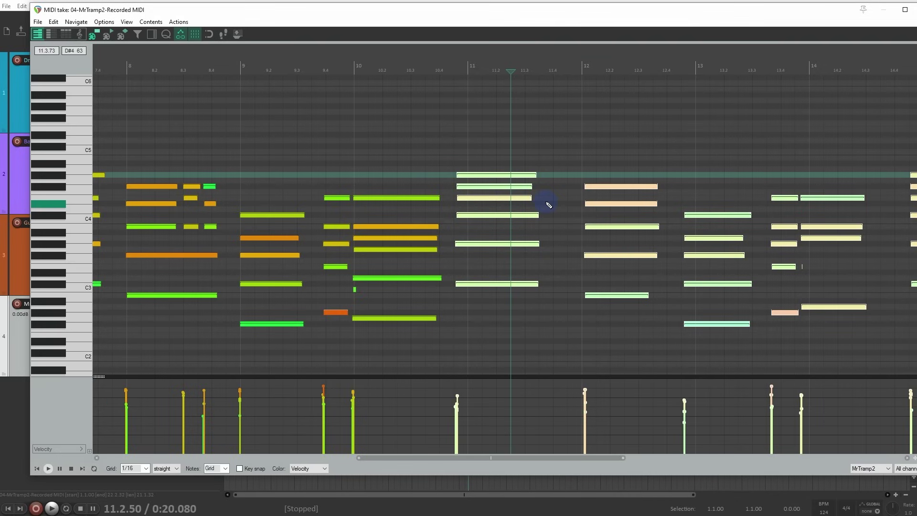
- Try quantizing the positions and lengths of all notes to the grid at 100% strength and inspect the shifted chords, without keeping it
{"action": "key", "text": "q"}
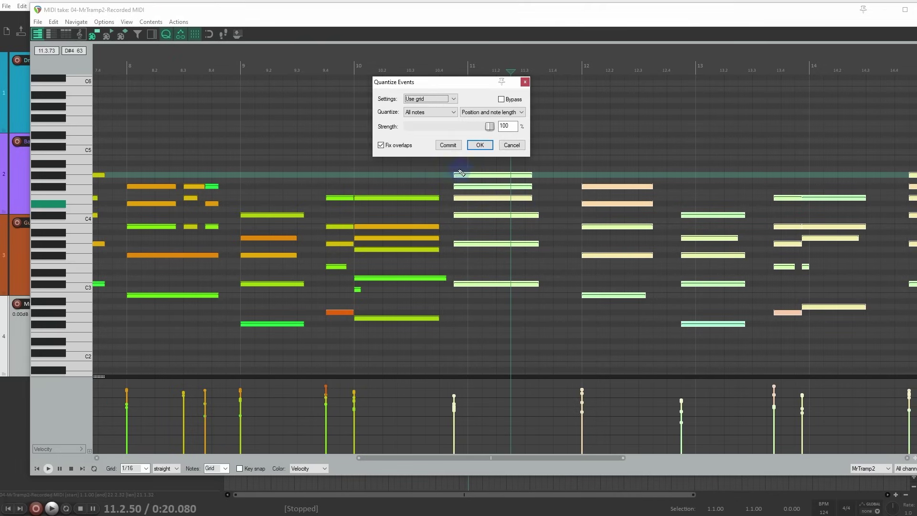
{"action": "scroll", "coordinate": [545, 212], "scroll_direction": "down", "scroll_amount": 5}
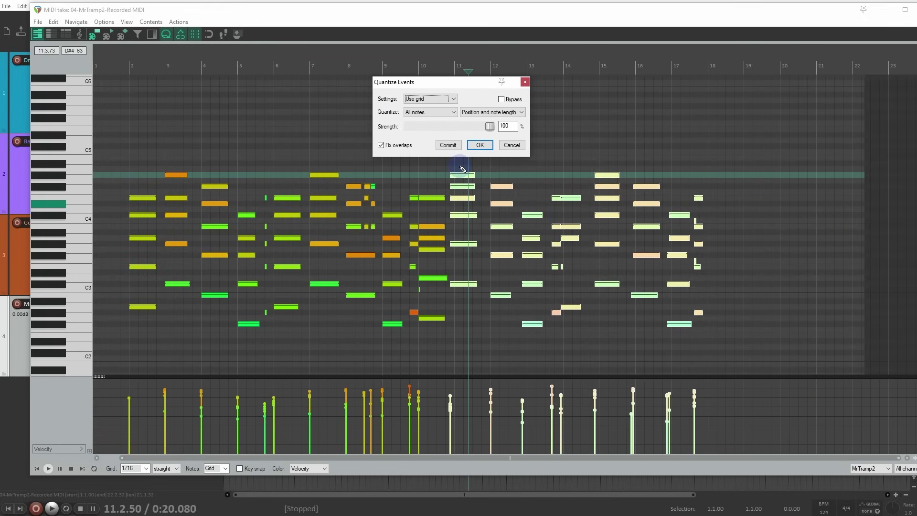
{"action": "left_click_drag", "start_coordinate": [740, 140], "coordinate": [460, 330]}
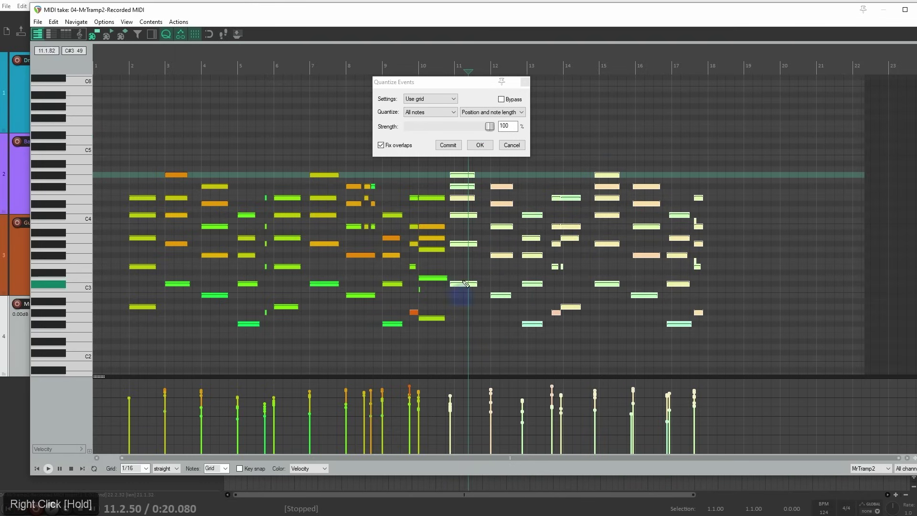
{"action": "scroll", "coordinate": [496, 215], "scroll_direction": "up", "scroll_amount": 4}
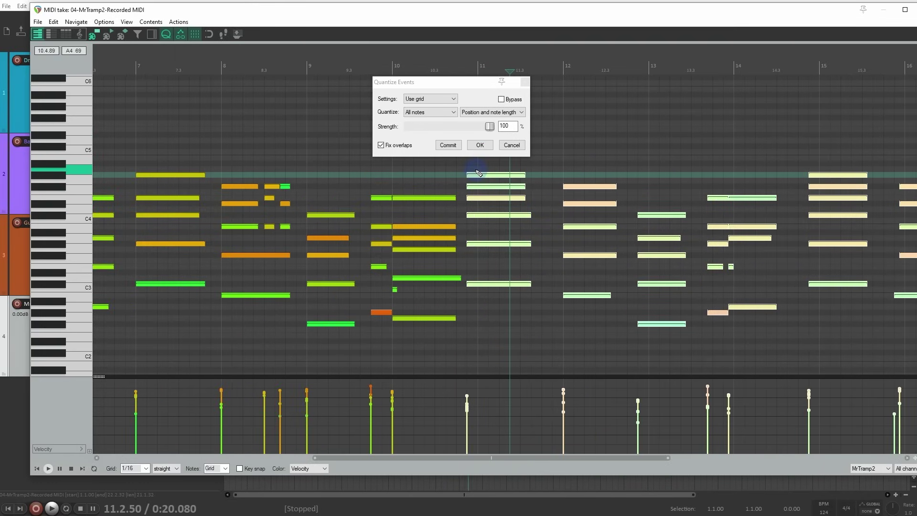
{"action": "left_click", "coordinate": [512, 145]}
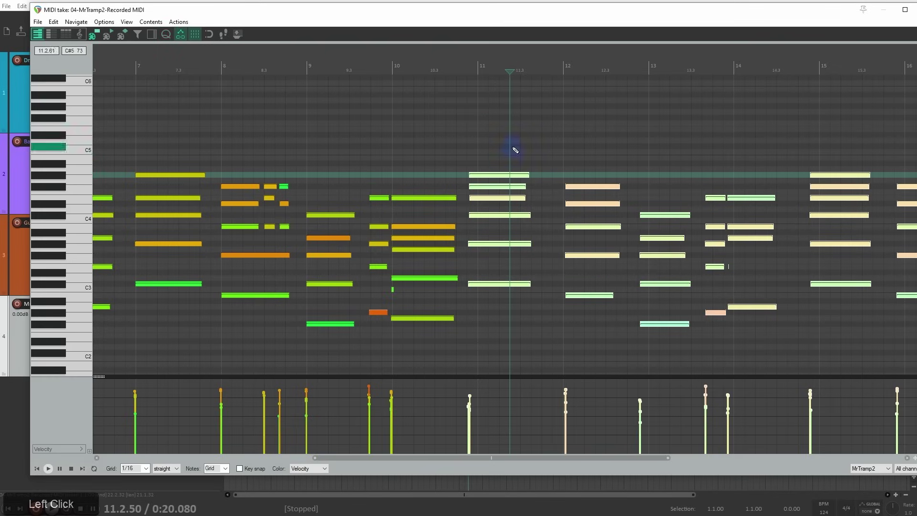
- Shift the selected notes so they start at bar 11, and quantize all notes' positions and lengths to the grid at 100% strength
{"action": "scroll", "coordinate": [496, 179], "scroll_direction": "up", "scroll_amount": 3}
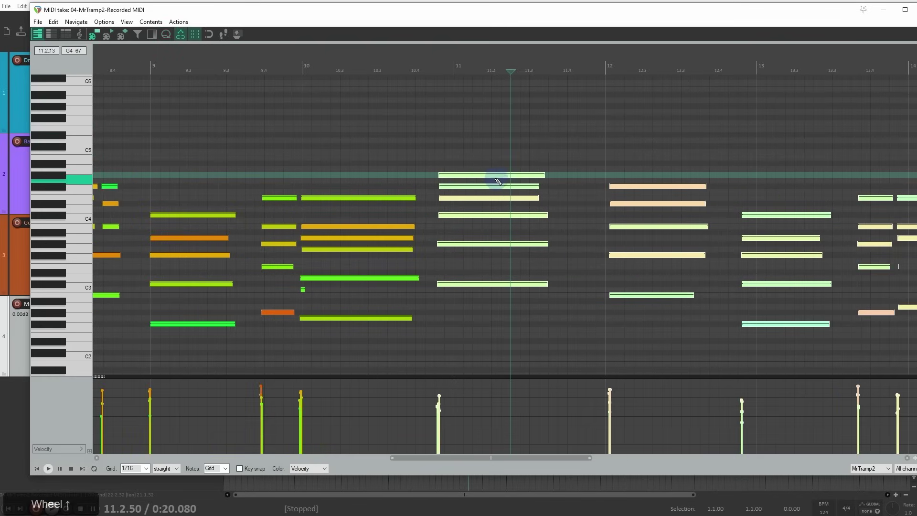
{"action": "left_click_drag", "start_coordinate": [454, 179], "coordinate": [471, 179]}
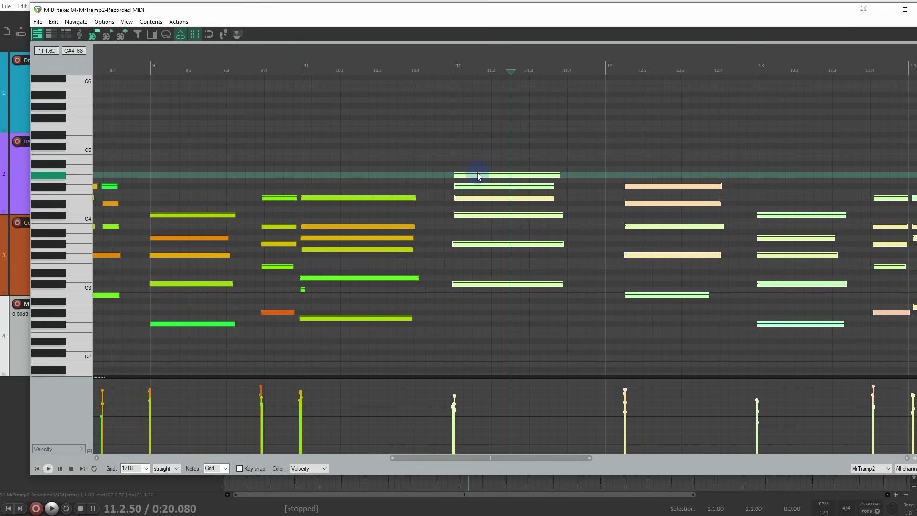
{"action": "key", "text": "q"}
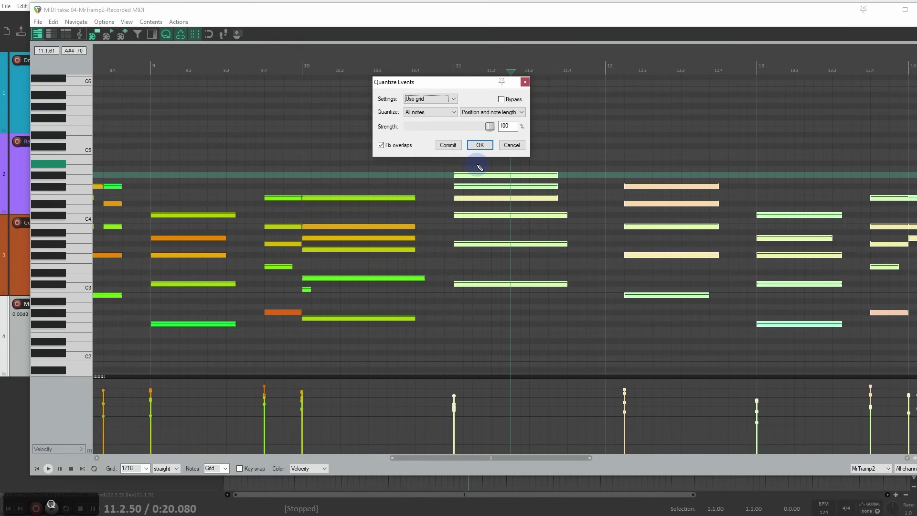
{"action": "left_click", "coordinate": [478, 144]}
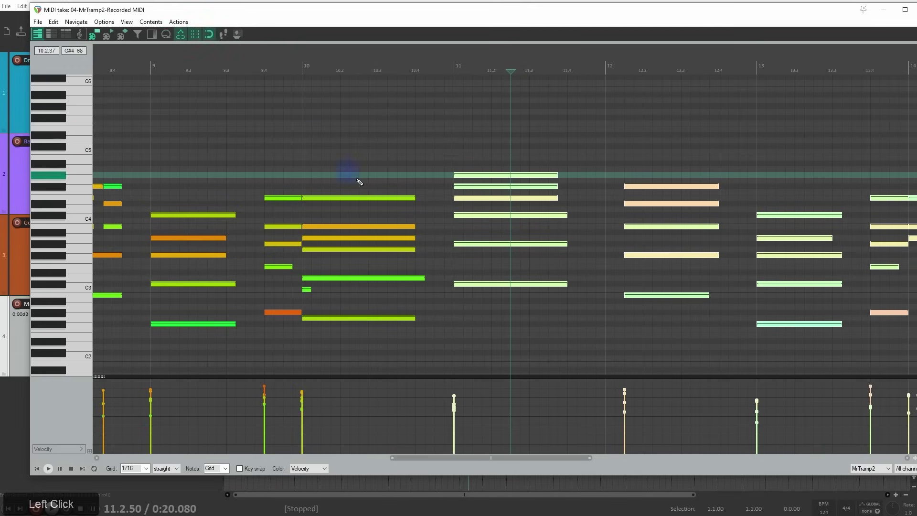
- Place the edit cursor just before bar 2 and briefly play the quantized take
{"action": "scroll", "coordinate": [360, 193], "scroll_direction": "down", "scroll_amount": 5}
{"action": "left_click", "coordinate": [133, 63]}
{"action": "scroll", "coordinate": [164, 129], "scroll_direction": "up", "scroll_amount": 3}
{"action": "left_click", "coordinate": [152, 64]}
{"action": "key", "text": "space"}
{"action": "key", "text": "space"}
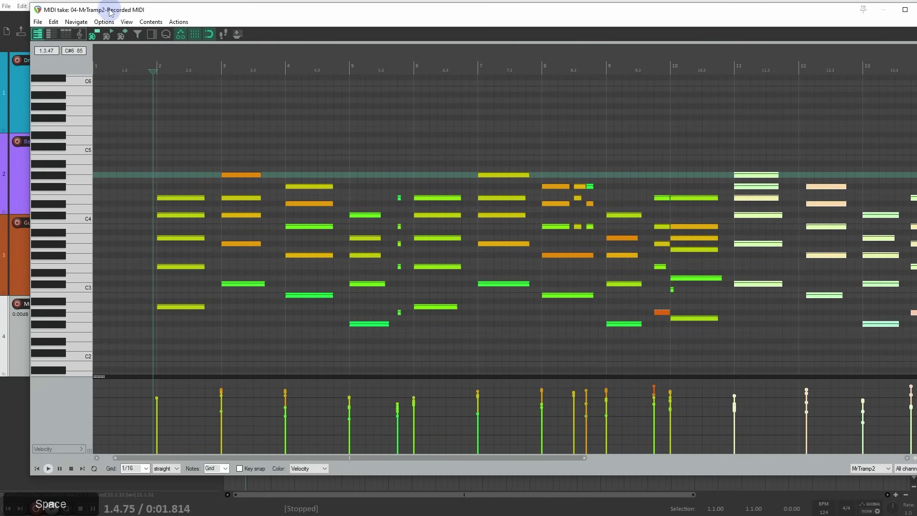
- Reposition and narrow the MIDI editor window so its whole width is visible, and play the take through the first bars
{"action": "left_click_drag", "start_coordinate": [110, 11], "coordinate": [171, 18]}
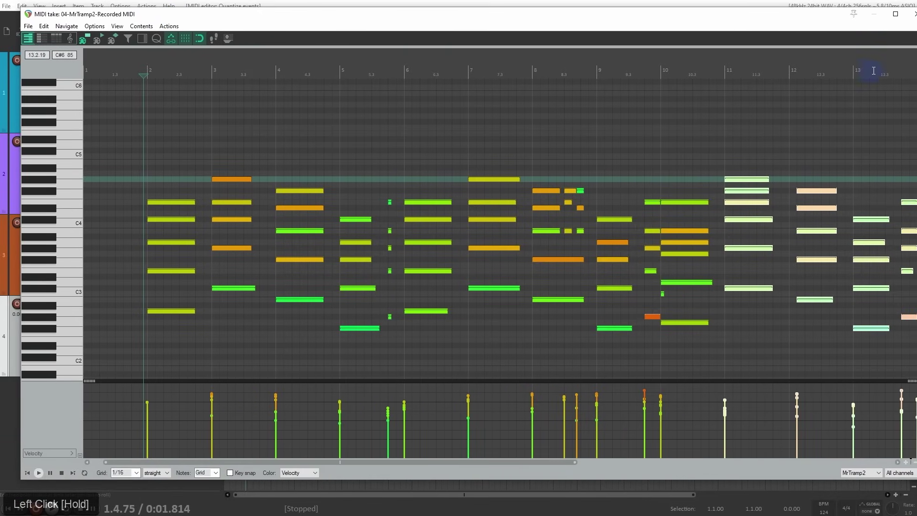
{"action": "left_click_drag", "start_coordinate": [914, 95], "coordinate": [893, 95]}
{"action": "key", "text": "space"}
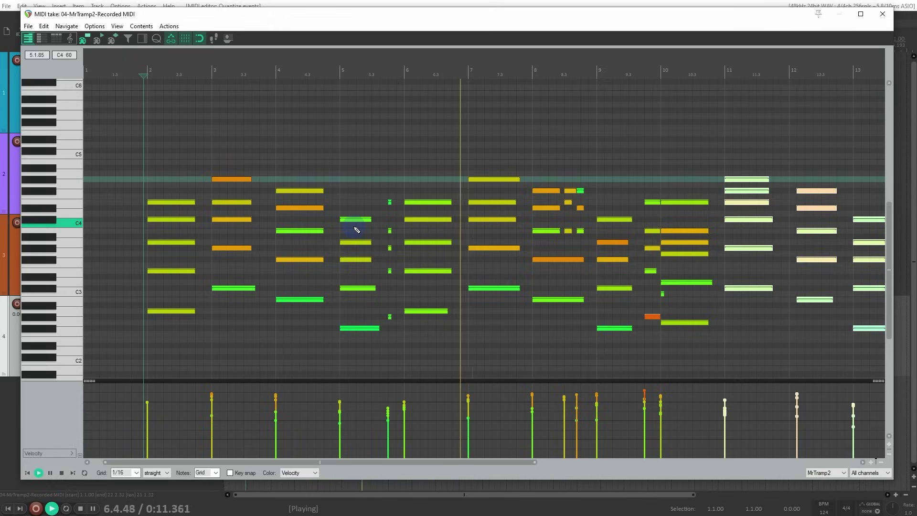
{"action": "key", "text": "space"}
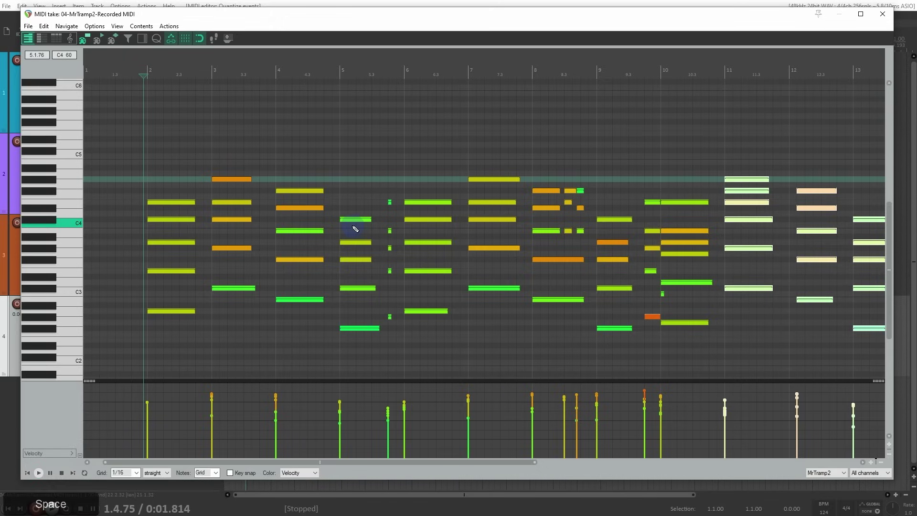
- Select the chords in bars 2 to 4 and lengthen them together so the bar 2 chord ends at 2.4.75
{"action": "scroll", "coordinate": [356, 228], "scroll_direction": "up", "scroll_amount": 3}
{"action": "left_click_drag", "start_coordinate": [501, 173], "coordinate": [432, 160]}
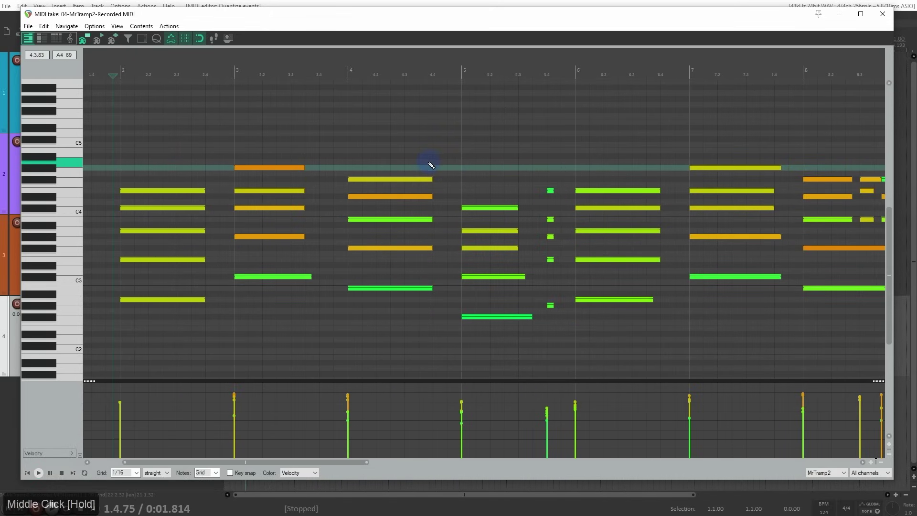
{"action": "scroll", "coordinate": [430, 167], "scroll_direction": "down", "scroll_amount": 2}
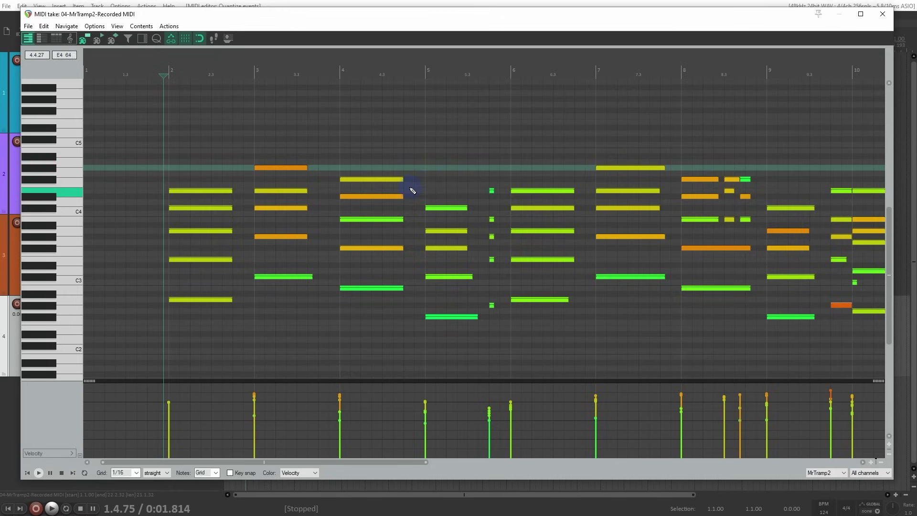
{"action": "left_click_drag", "start_coordinate": [213, 139], "coordinate": [407, 323]}
{"action": "scroll", "coordinate": [407, 312], "scroll_direction": "up", "scroll_amount": 2}
{"action": "scroll", "coordinate": [407, 313], "scroll_direction": "up", "scroll_amount": 1}
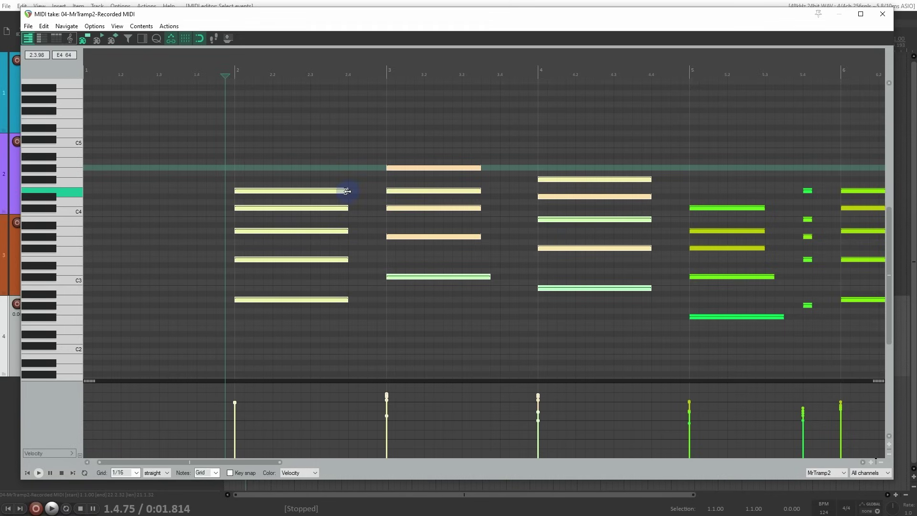
{"action": "left_click_drag", "start_coordinate": [348, 191], "coordinate": [376, 191]}
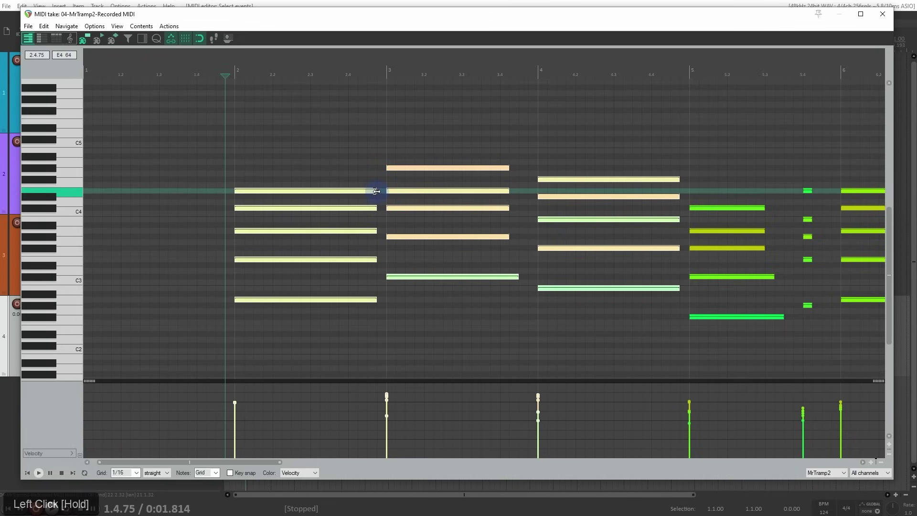
- Even out the note ends of the bar 3 chord and extend the whole chord nearly to bar 4
{"action": "left_click_drag", "start_coordinate": [425, 127], "coordinate": [520, 239]}
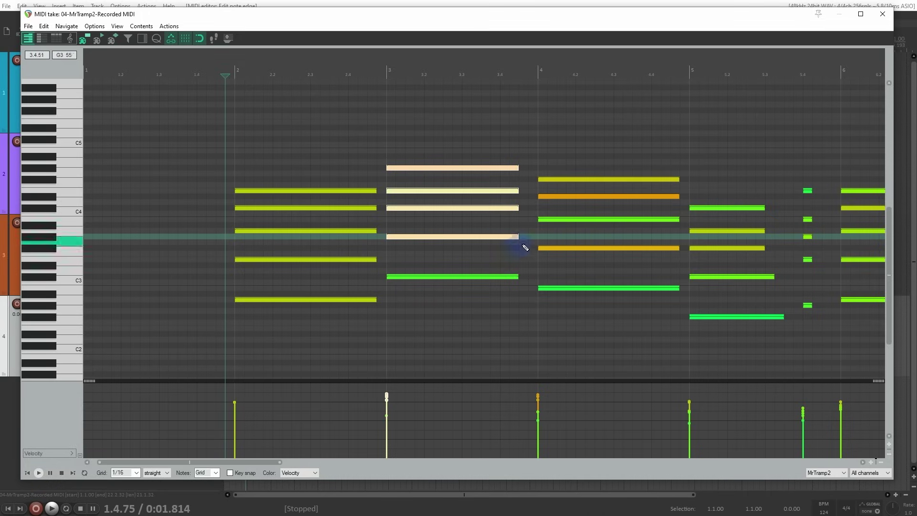
{"action": "middle_click", "coordinate": [517, 248]}
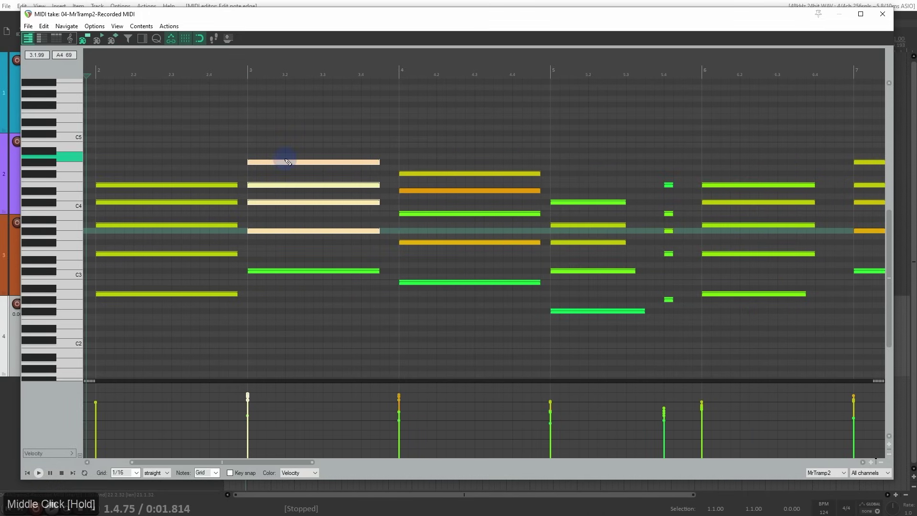
{"action": "left_click_drag", "start_coordinate": [310, 146], "coordinate": [389, 271]}
- Select the lengthened chords in bars 2 to 4, play them back, and undo the length changes
{"action": "left_click_drag", "start_coordinate": [198, 130], "coordinate": [493, 338]}
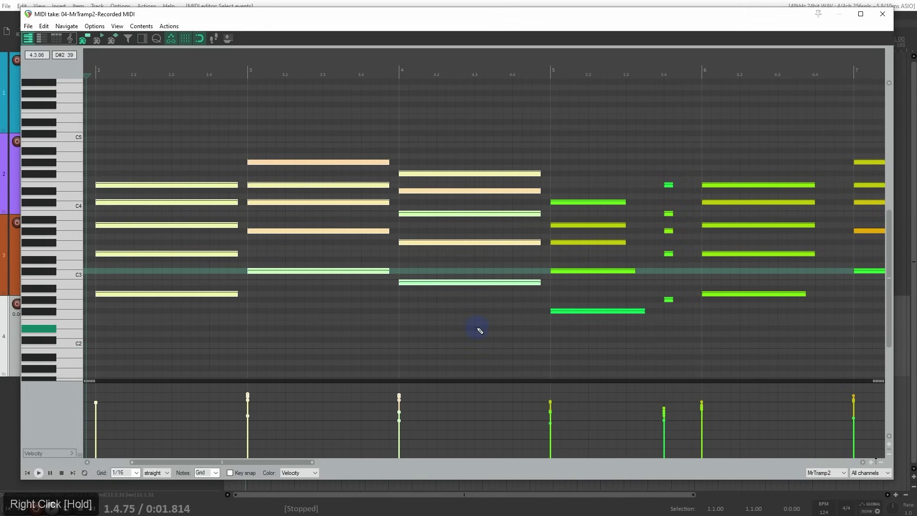
{"action": "key", "text": "space"}
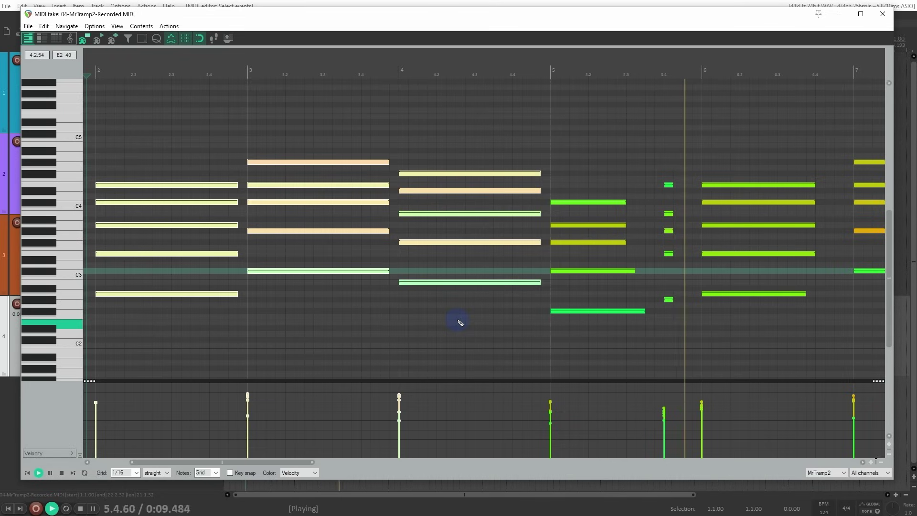
{"action": "key", "text": "space"}
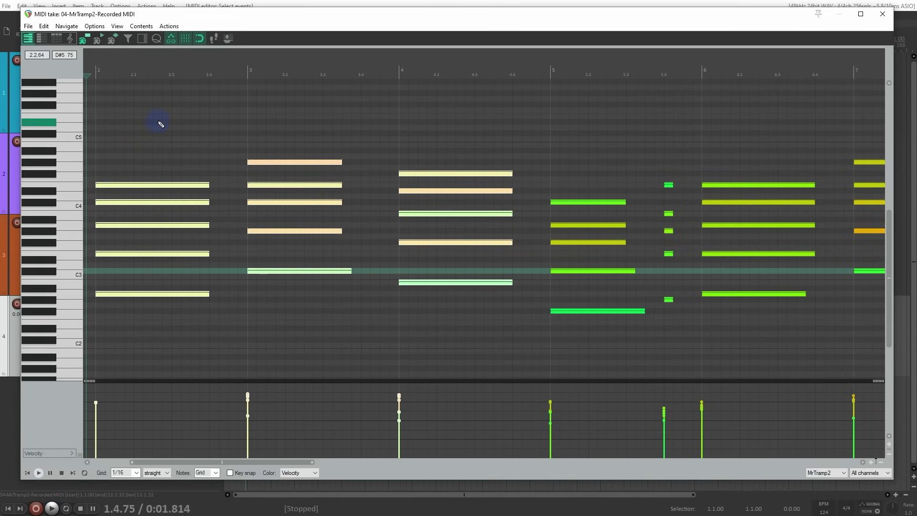
- Open the event properties of the selected chords in bars 2 to 4 and apply a note length of 0.3.75
{"action": "key", "text": "ctrl+F2"}
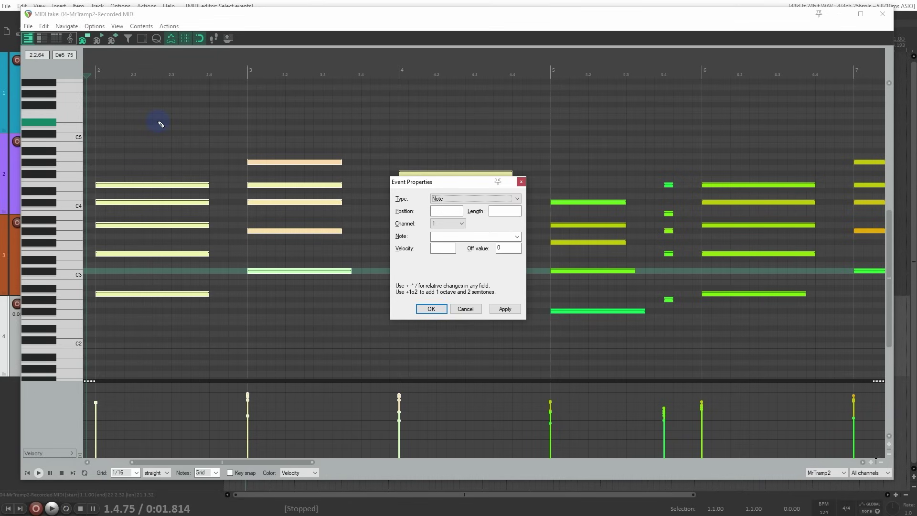
{"action": "left_click", "coordinate": [118, 28]}
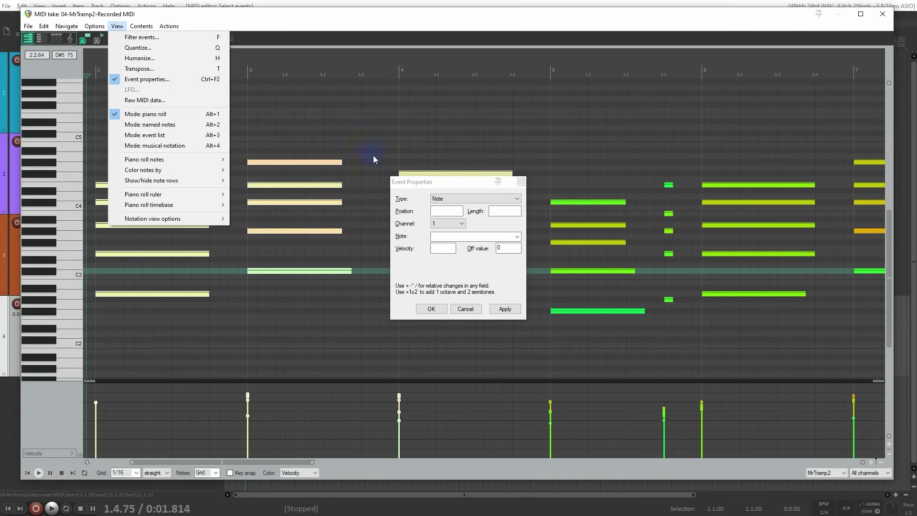
{"action": "left_click", "coordinate": [448, 187]}
{"action": "left_click_drag", "start_coordinate": [448, 191], "coordinate": [598, 159]}
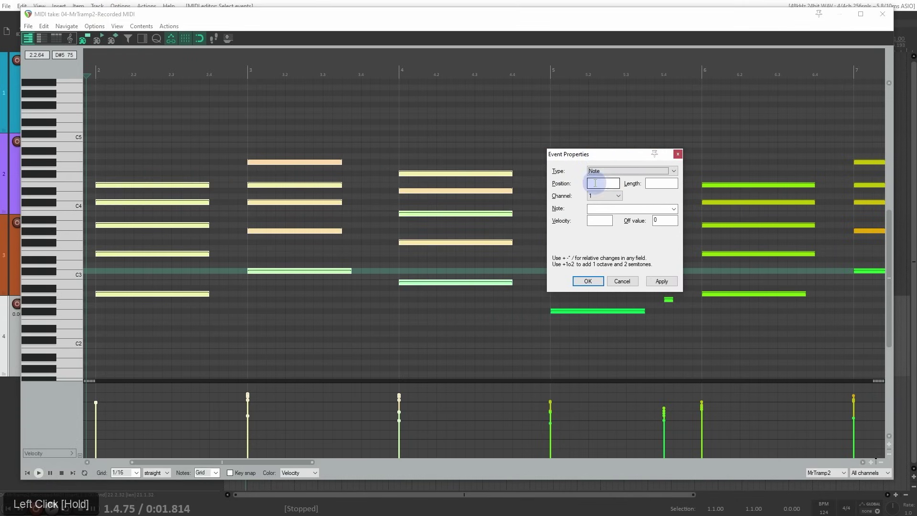
{"action": "left_click", "coordinate": [661, 186]}
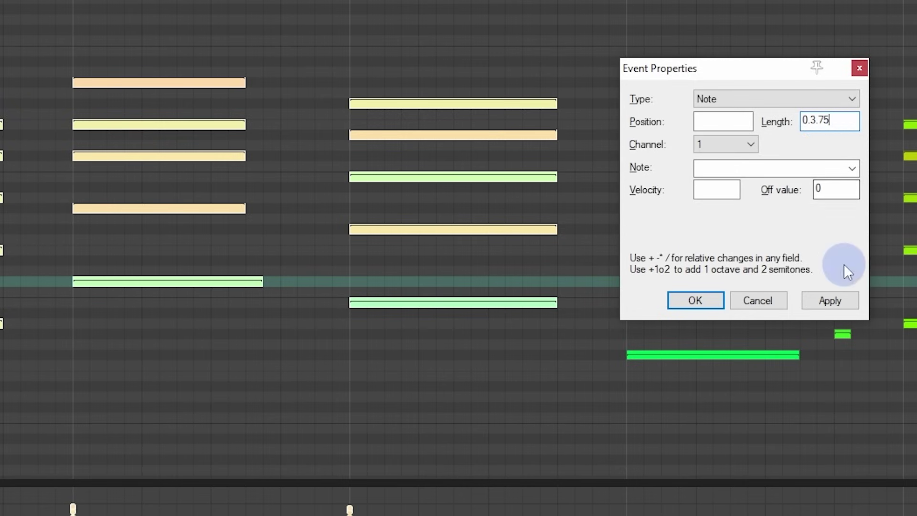
{"action": "left_click", "coordinate": [834, 300]}
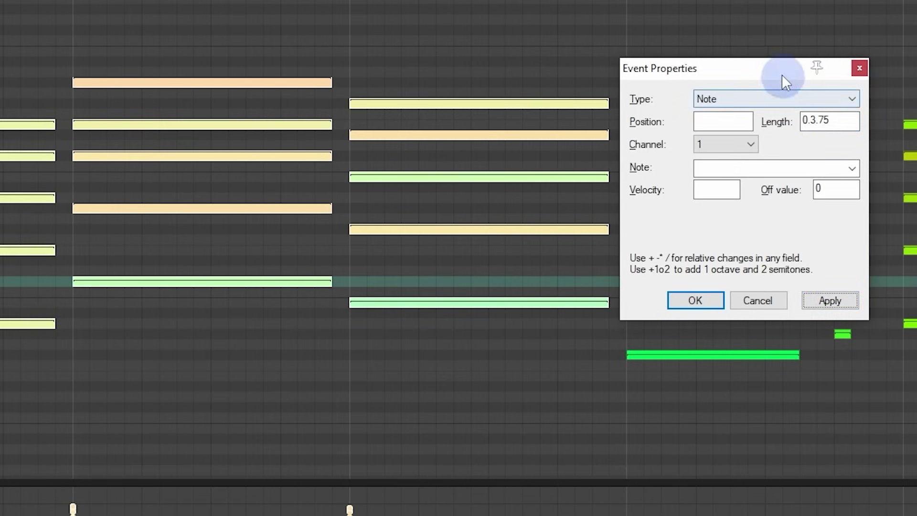
- Select the chords in bars 6 and 7 and set their note length to 0.3.75 in the event properties
{"action": "left_click_drag", "start_coordinate": [794, 86], "coordinate": [624, 67]}
{"action": "scroll", "coordinate": [696, 131], "scroll_direction": "down", "scroll_amount": 5}
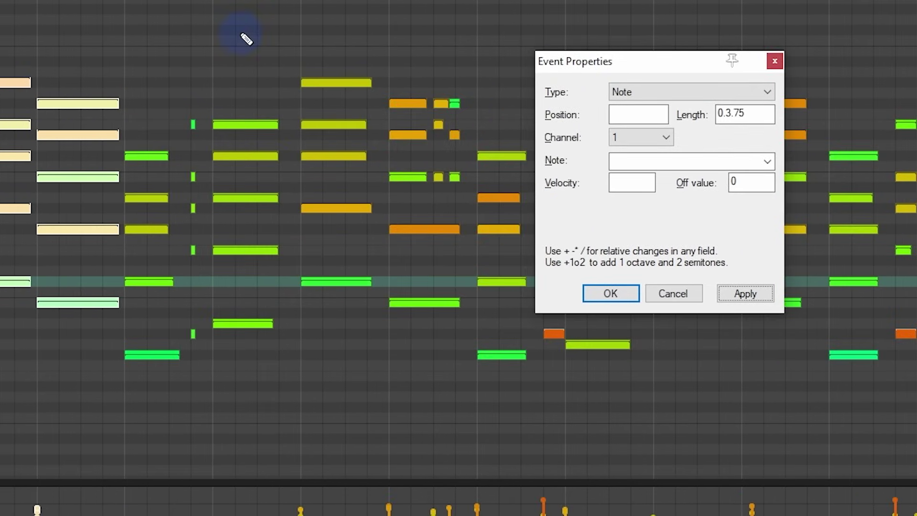
{"action": "left_click_drag", "start_coordinate": [232, 31], "coordinate": [338, 373]}
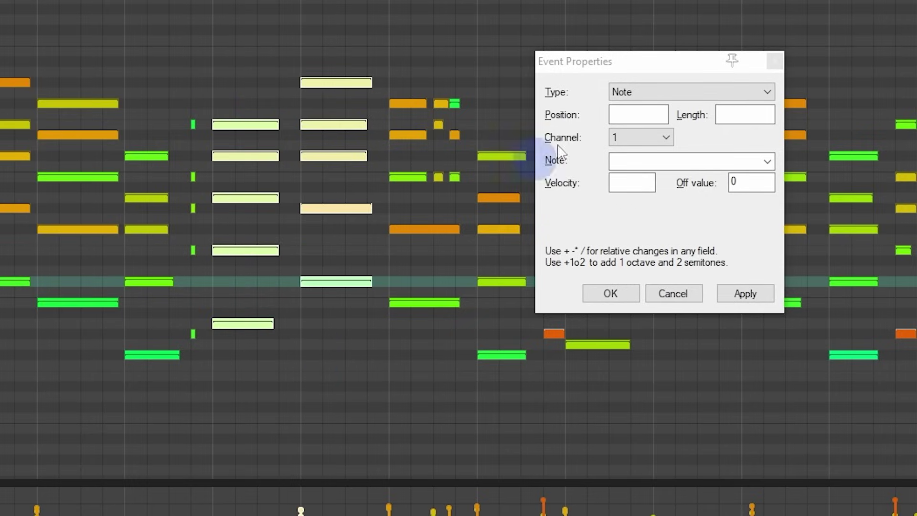
{"action": "left_click", "coordinate": [743, 114]}
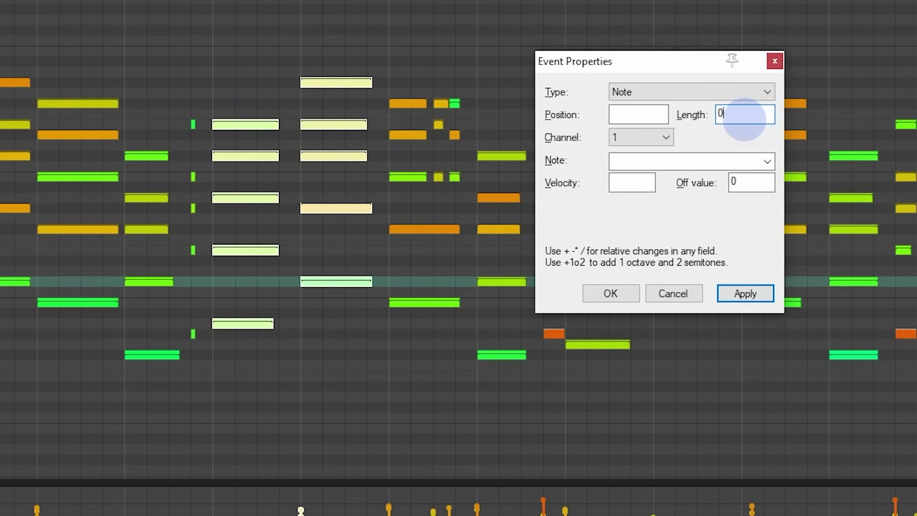
{"action": "key", "text": "Return"}
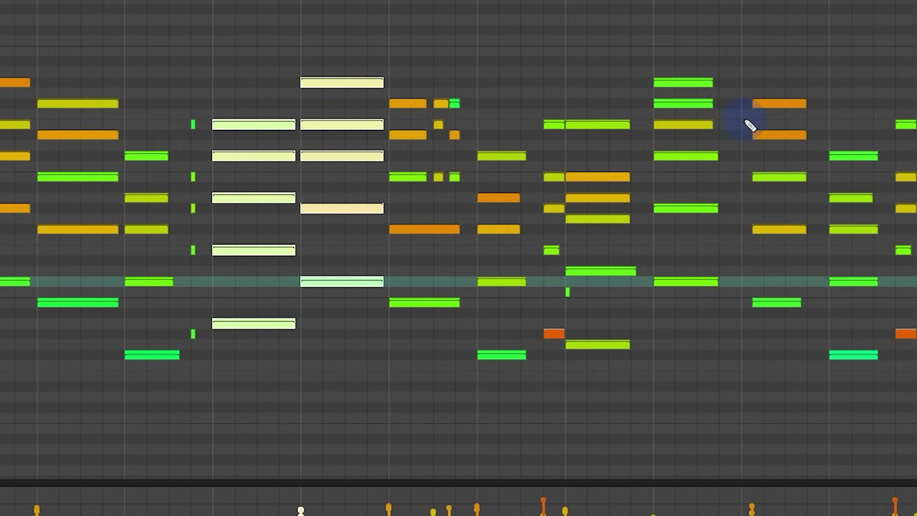
- Select the long chords in bars 10, 11, 12, 15 and 16 and match their note length to the earlier full-bar chords in the event properties
{"action": "left_click_drag", "start_coordinate": [910, 143], "coordinate": [693, 138]}
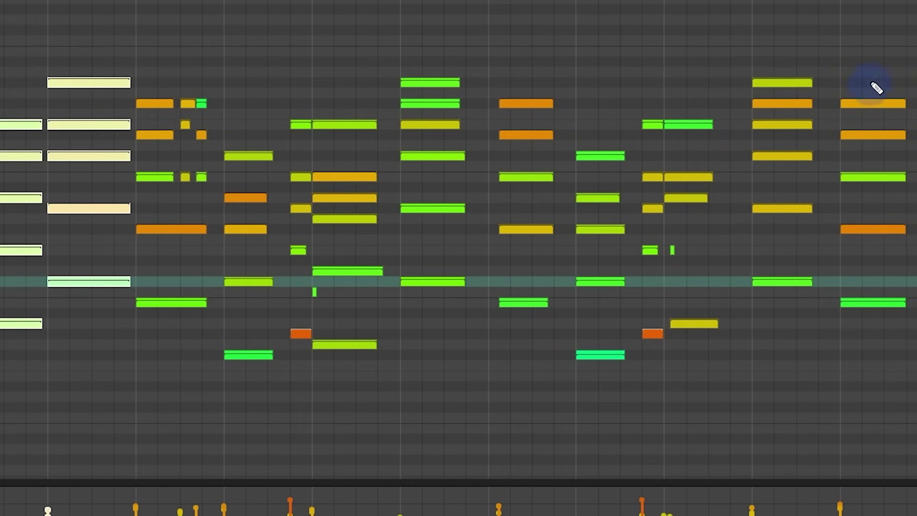
{"action": "left_click_drag", "start_coordinate": [780, 26], "coordinate": [886, 420]}
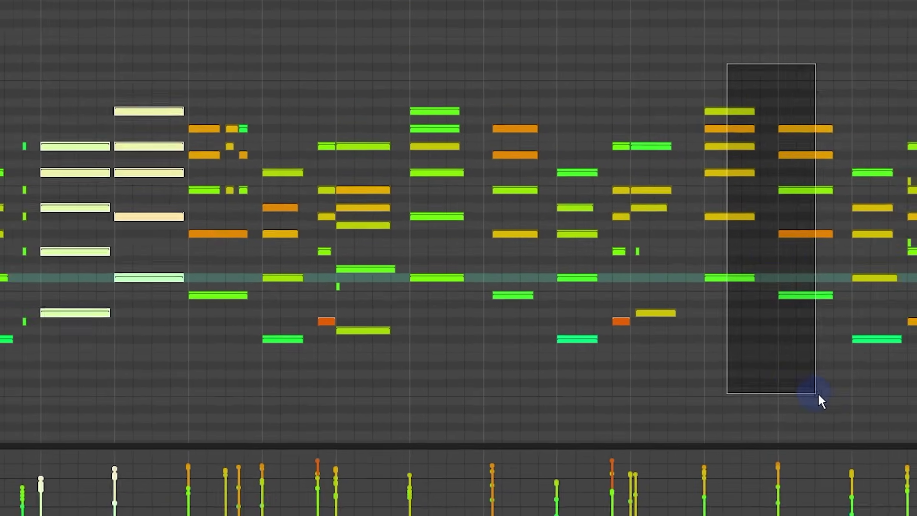
{"action": "left_click_drag", "start_coordinate": [817, 395], "coordinate": [817, 395]}
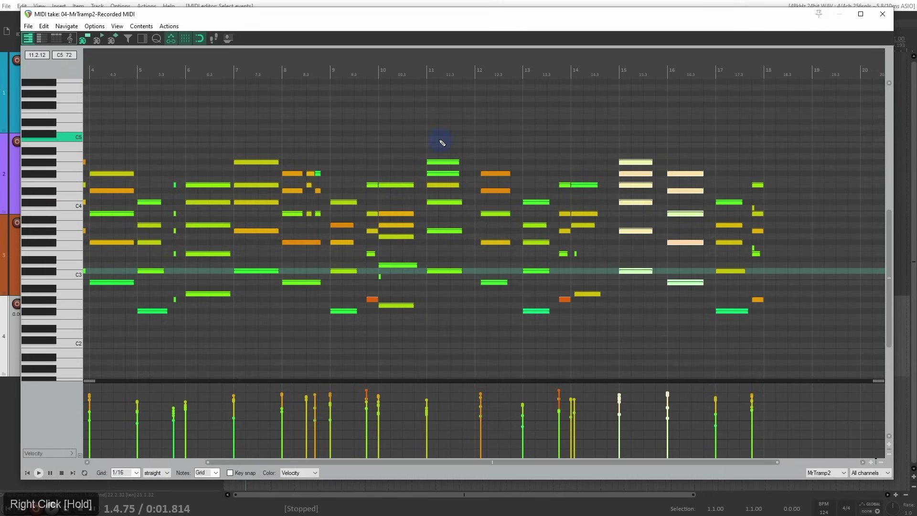
{"action": "left_click_drag", "start_coordinate": [443, 143], "coordinate": [494, 351]}
{"action": "left_click_drag", "start_coordinate": [404, 156], "coordinate": [397, 347]}
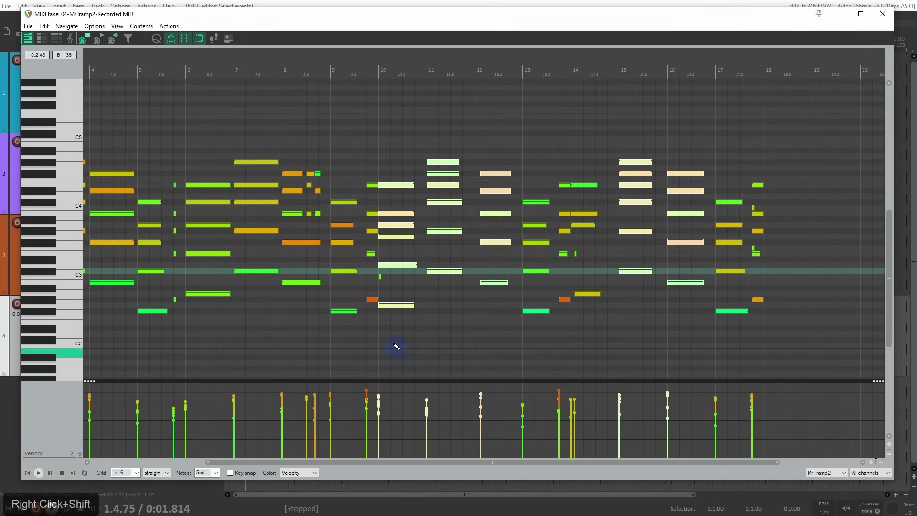
{"action": "double_click", "coordinate": [348, 233]}
{"action": "left_click", "coordinate": [511, 212]}
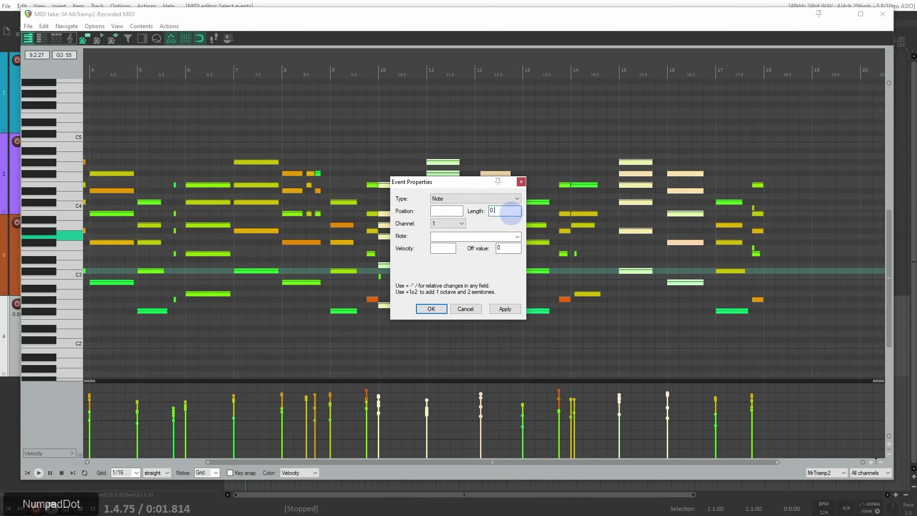
{"action": "key", "text": "Return"}
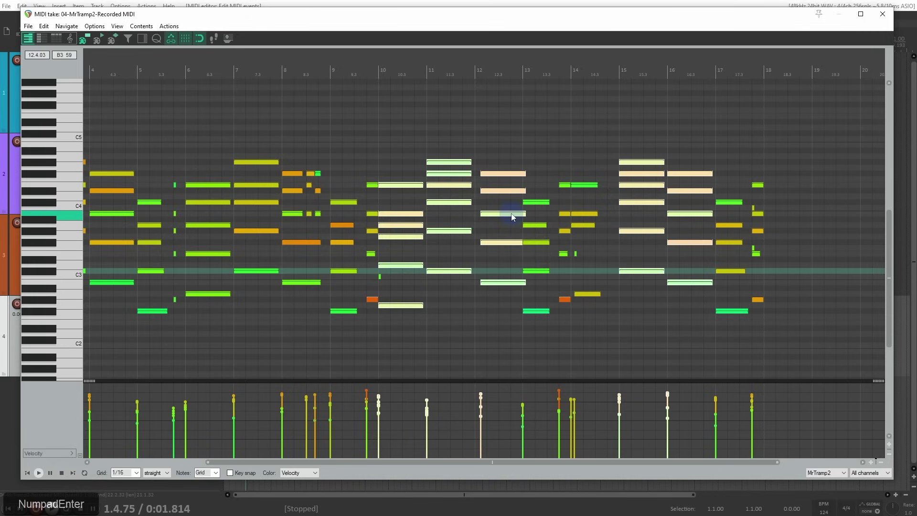
- Select the late chord in bar 12 and move it so it starts exactly at bar 12
{"action": "left_click_drag", "start_coordinate": [496, 142], "coordinate": [515, 325]}
{"action": "scroll", "coordinate": [523, 221], "scroll_direction": "up", "scroll_amount": 8}
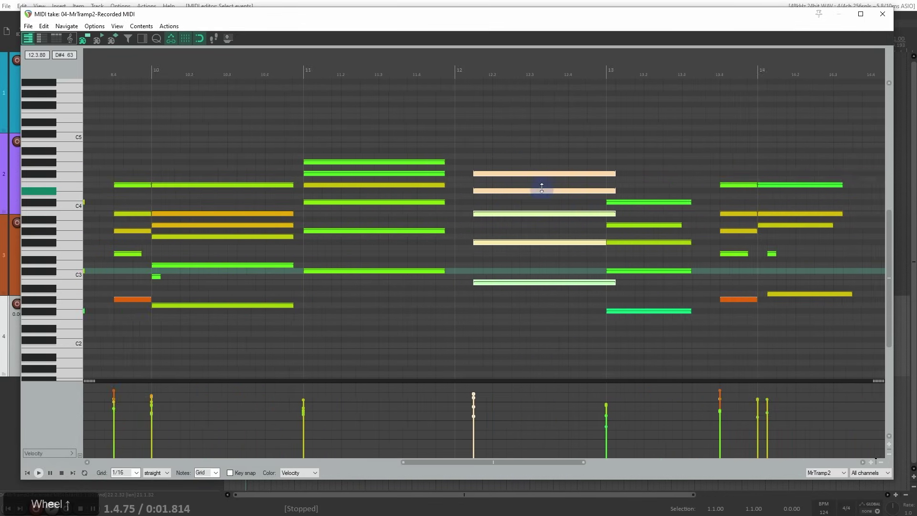
{"action": "left_click", "coordinate": [500, 174]}
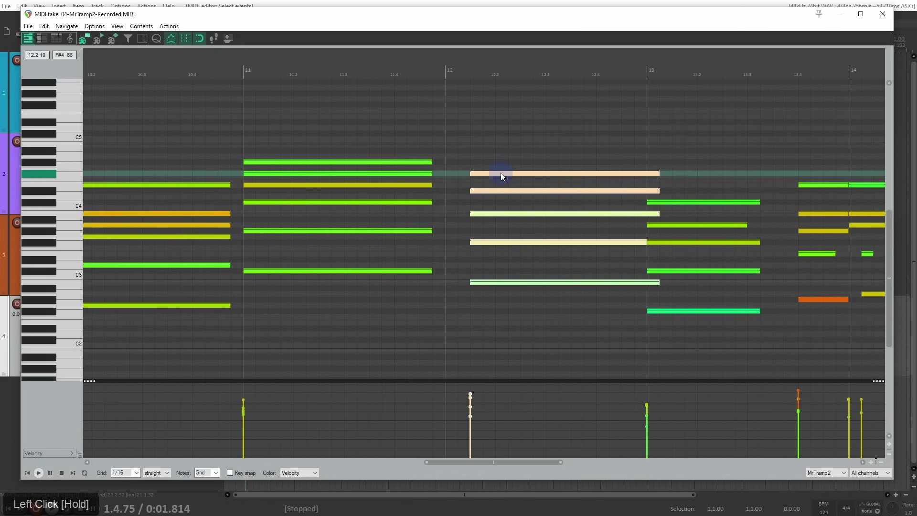
{"action": "left_click_drag", "start_coordinate": [500, 173], "coordinate": [477, 180]}
- Even out the note ends of the long chord at bar 5 and extend the whole chord to just before beat 4
{"action": "scroll", "coordinate": [479, 184], "scroll_direction": "down", "scroll_amount": 5}
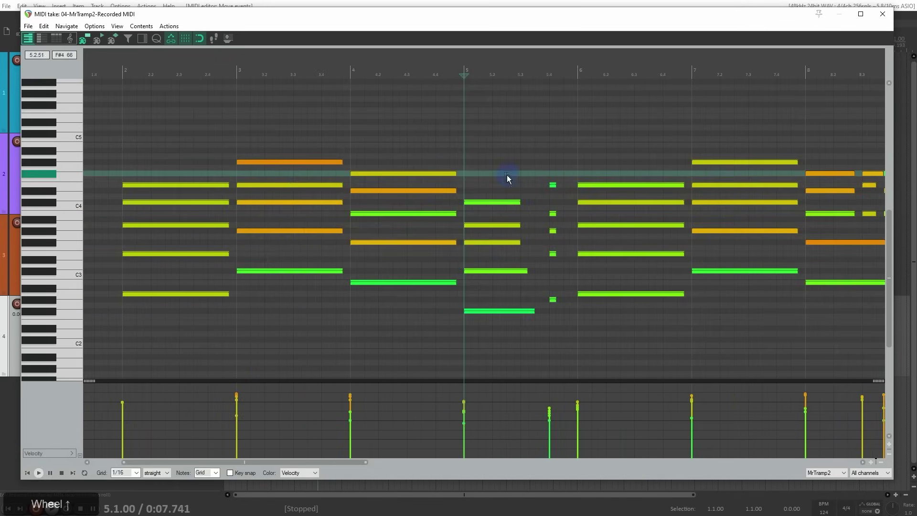
{"action": "left_click_drag", "start_coordinate": [507, 175], "coordinate": [526, 243]}
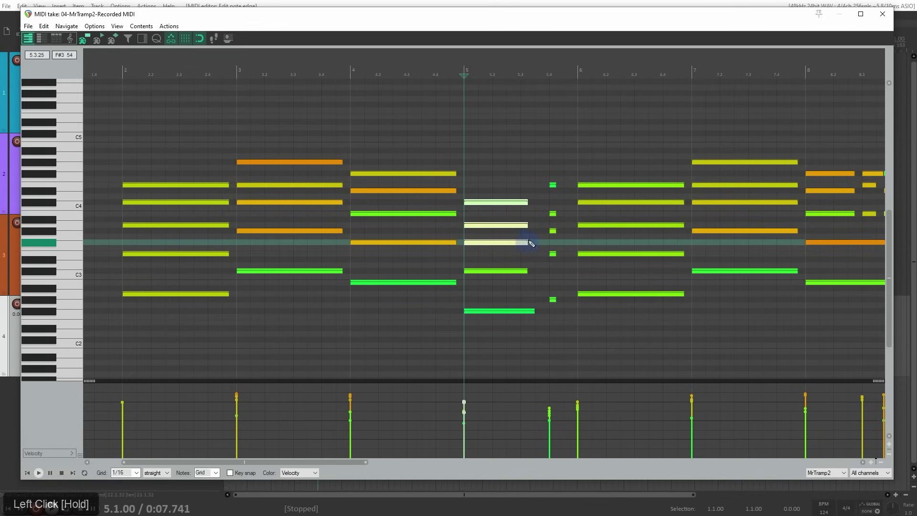
{"action": "scroll", "coordinate": [526, 240], "scroll_direction": "up", "scroll_amount": 3}
{"action": "left_click_drag", "start_coordinate": [547, 172], "coordinate": [591, 301]}
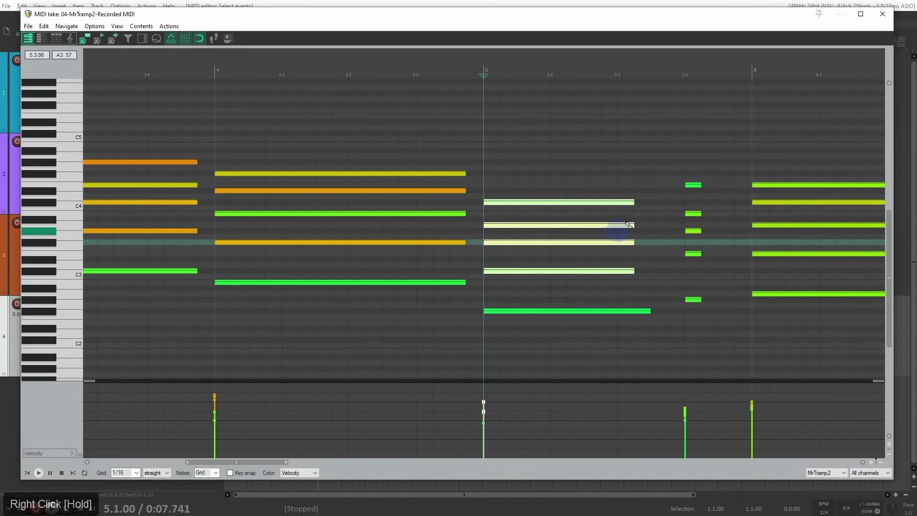
{"action": "left_click_drag", "start_coordinate": [629, 201], "coordinate": [659, 203]}
{"action": "left_click_drag", "start_coordinate": [645, 320], "coordinate": [668, 310]}
- Extend the short chord on beat 4 of bar 5 nearly to bar 6 and play it back
{"action": "left_click_drag", "start_coordinate": [687, 168], "coordinate": [736, 301]}
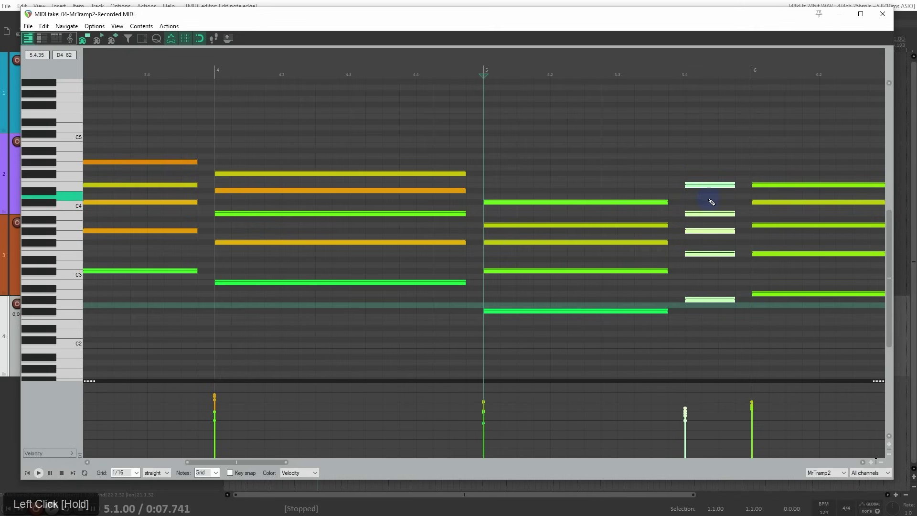
{"action": "key", "text": "space"}
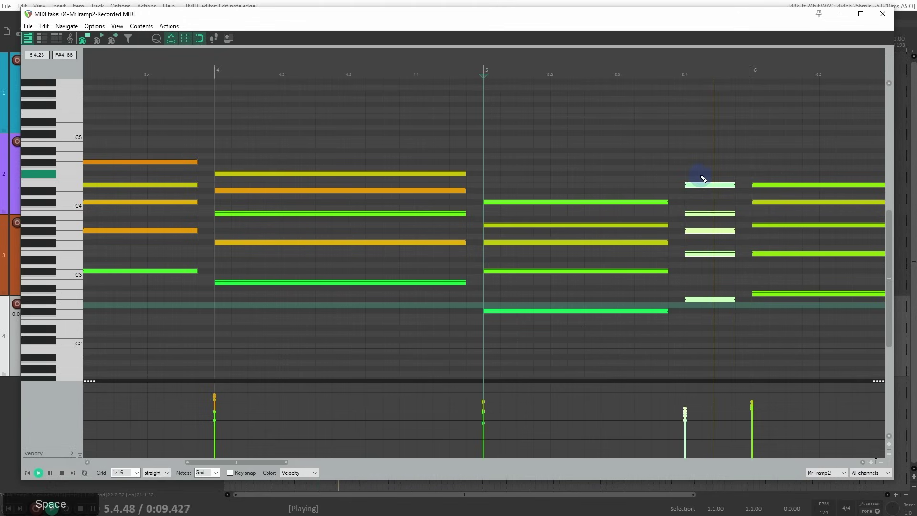
{"action": "key", "text": "space"}
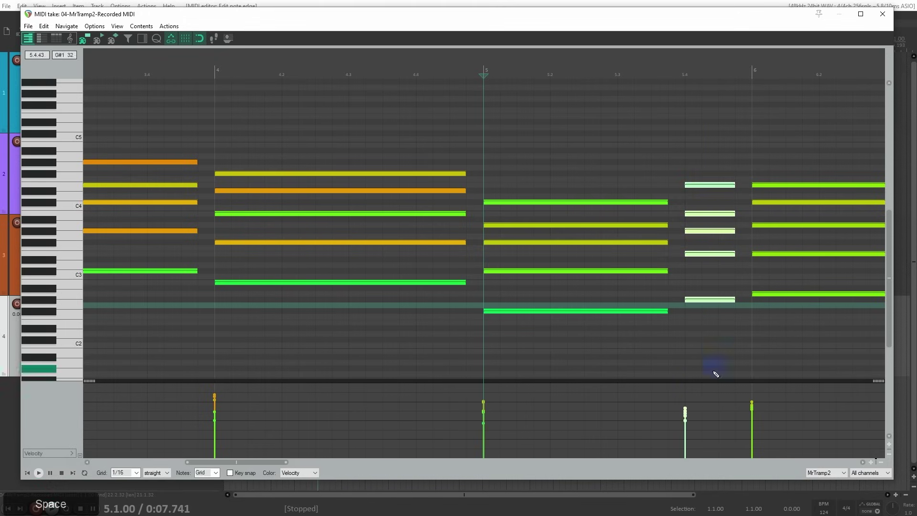
- Raise the velocities of the short chord on beat 4 of bar 5, checking the level by playback and fine-tuning it
{"action": "left_click_drag", "start_coordinate": [686, 407], "coordinate": [692, 393]}
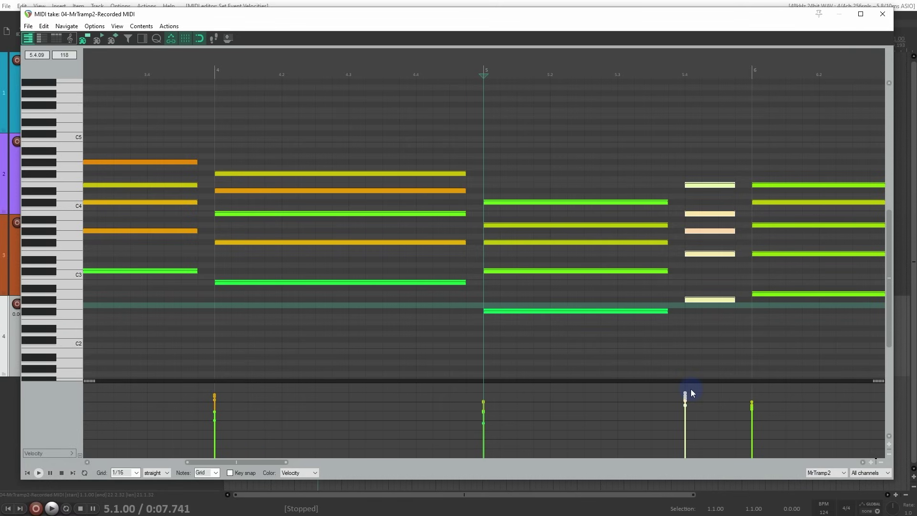
{"action": "key", "text": "space"}
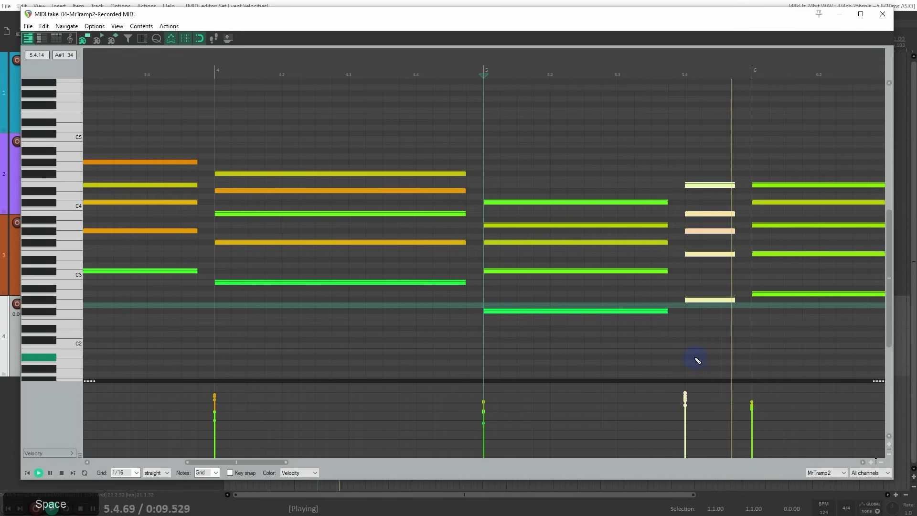
{"action": "key", "text": "space"}
{"action": "left_click", "coordinate": [685, 403]}
{"action": "left_click_drag", "start_coordinate": [685, 404], "coordinate": [685, 402]}
{"action": "scroll", "coordinate": [683, 403], "scroll_direction": "down", "scroll_amount": 1}
{"action": "key", "text": "space"}
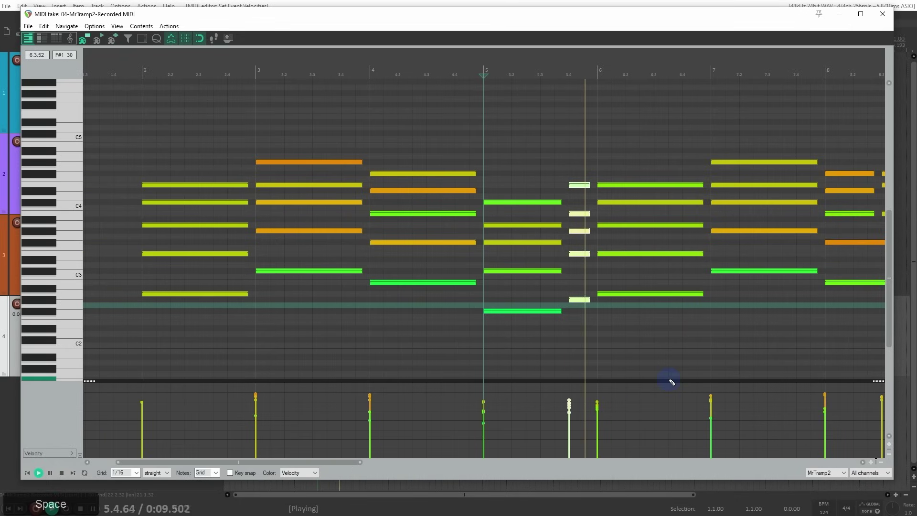
{"action": "key", "text": "space"}
- Play the chord on beat 4 of bar 9 and lower the velocity of its lowest note to 67
{"action": "left_click_drag", "start_coordinate": [770, 287], "coordinate": [453, 281]}
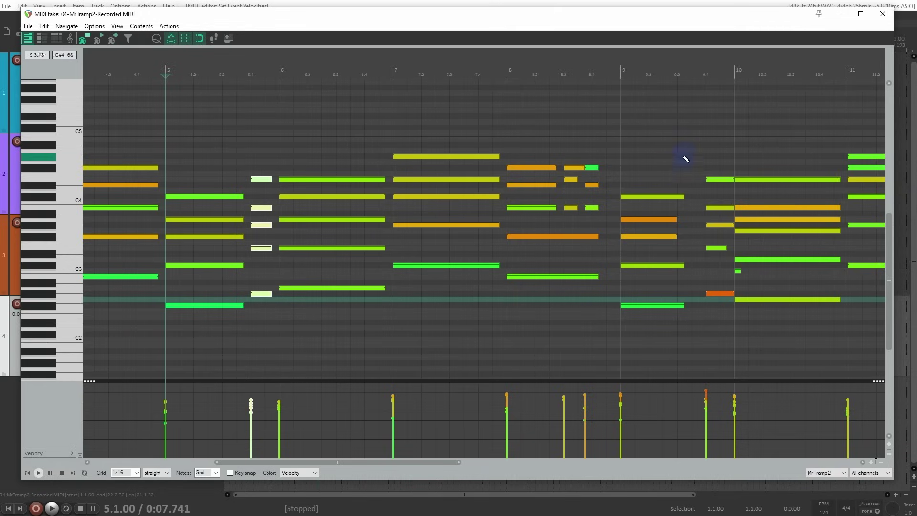
{"action": "left_click", "coordinate": [698, 76]}
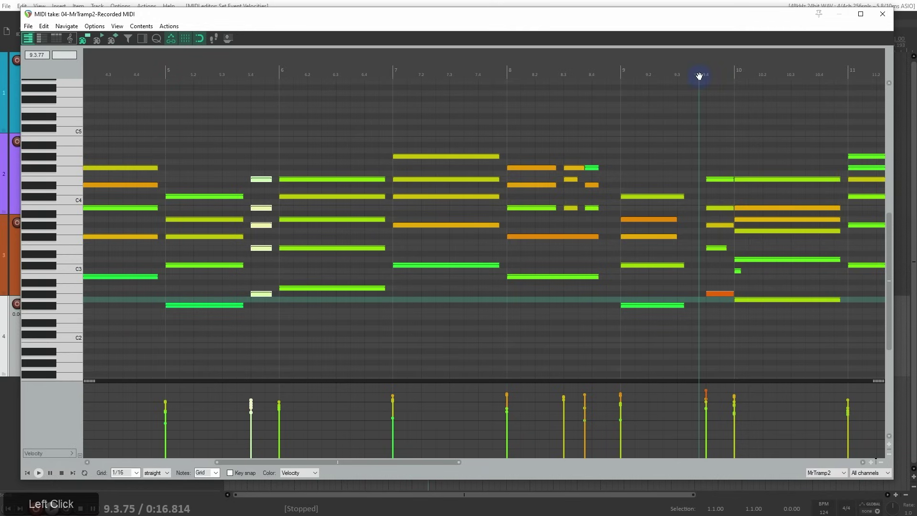
{"action": "key", "text": "space"}
{"action": "key", "text": "space"}
{"action": "middle_click", "coordinate": [773, 149]}
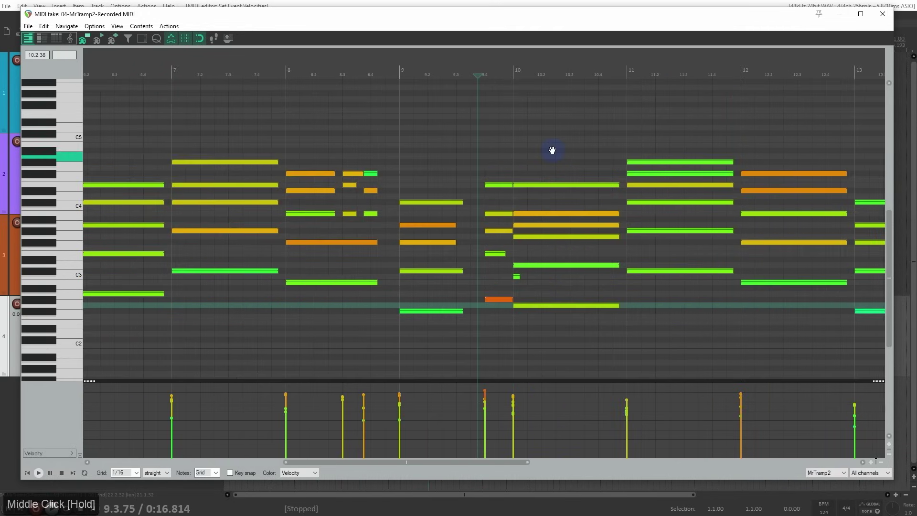
{"action": "scroll", "coordinate": [526, 266], "scroll_direction": "up", "scroll_amount": 3}
{"action": "right_click", "coordinate": [507, 413]}
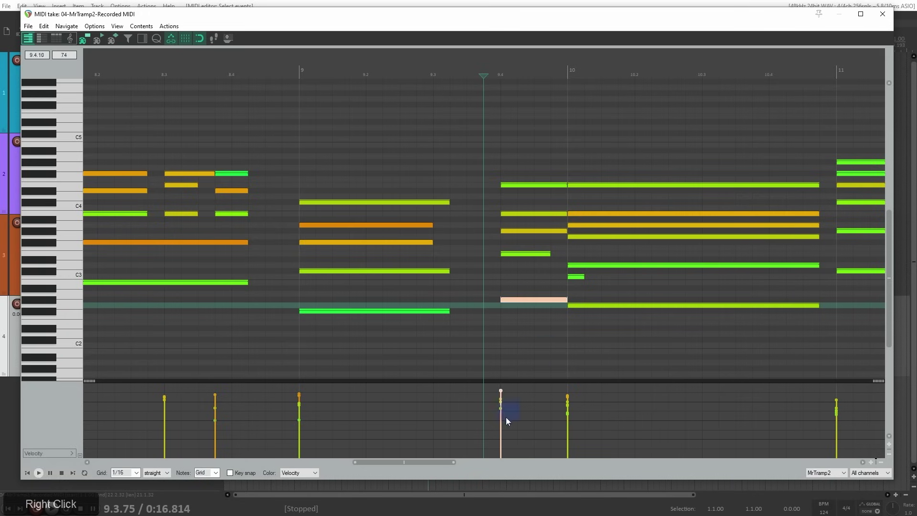
{"action": "left_click", "coordinate": [500, 391]}
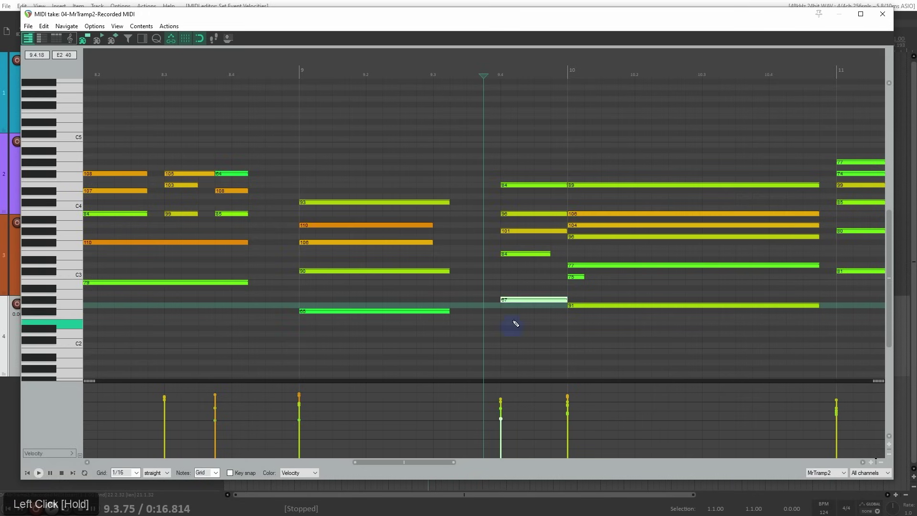
- Even out the note ends of the bar 9 beat 4 chord just before bar 10 and play it back
{"action": "left_click_drag", "start_coordinate": [542, 163], "coordinate": [555, 301]}
{"action": "key", "text": "space"}
{"action": "key", "text": "space"}
- Select the chords from bar 10 to the end of the recording and delete them
{"action": "scroll", "coordinate": [573, 236], "scroll_direction": "up", "scroll_amount": 3}
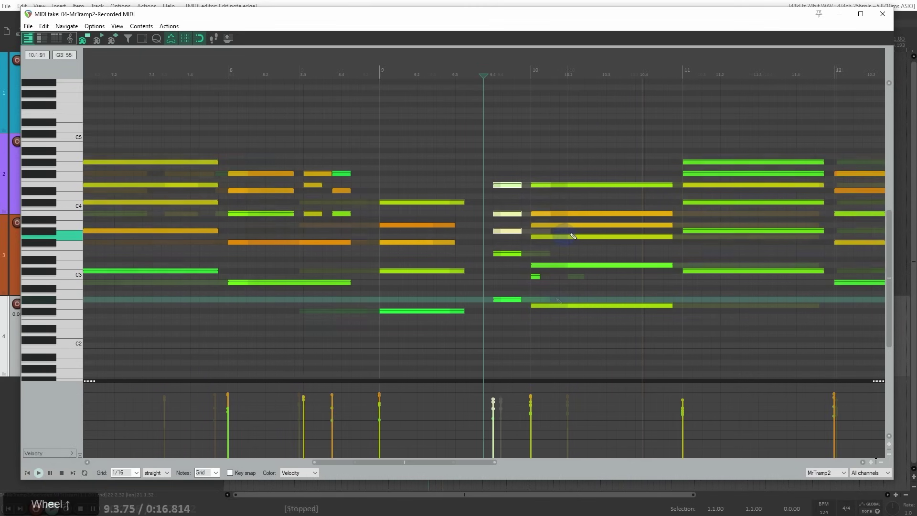
{"action": "scroll", "coordinate": [571, 247], "scroll_direction": "down", "scroll_amount": 5}
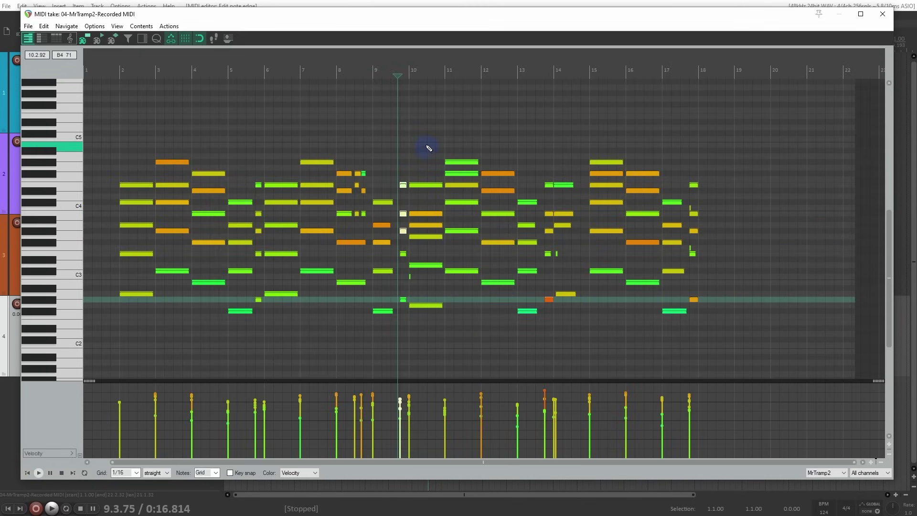
{"action": "left_click_drag", "start_coordinate": [417, 127], "coordinate": [702, 344]}
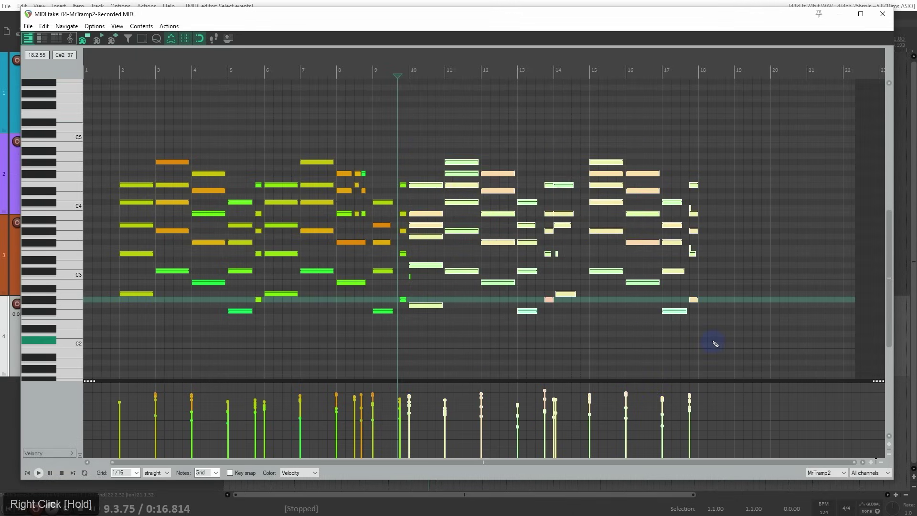
{"action": "key", "text": "Delete"}
- Copy all the remaining notes and paste them at bar 10, deleting the stray short note there
{"action": "left_click_drag", "start_coordinate": [137, 134], "coordinate": [476, 367]}
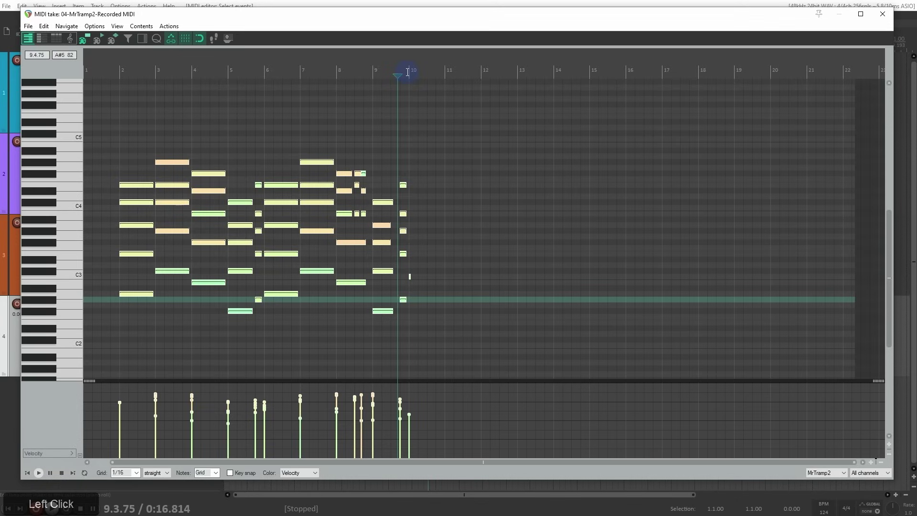
{"action": "left_click", "coordinate": [408, 73]}
{"action": "scroll", "coordinate": [425, 113], "scroll_direction": "up", "scroll_amount": 5}
{"action": "left_click", "coordinate": [496, 71]}
{"action": "left_click_drag", "start_coordinate": [527, 250], "coordinate": [501, 295]}
{"action": "key", "text": "Delete"}
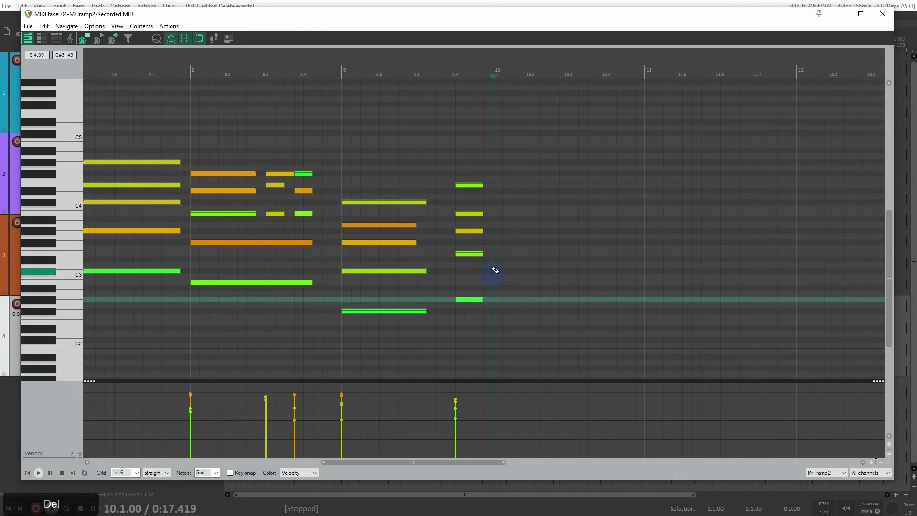
{"action": "key", "text": "ctrl+v"}
- Play the pasted chords from just before bar 10
{"action": "scroll", "coordinate": [491, 127], "scroll_direction": "down", "scroll_amount": 6}
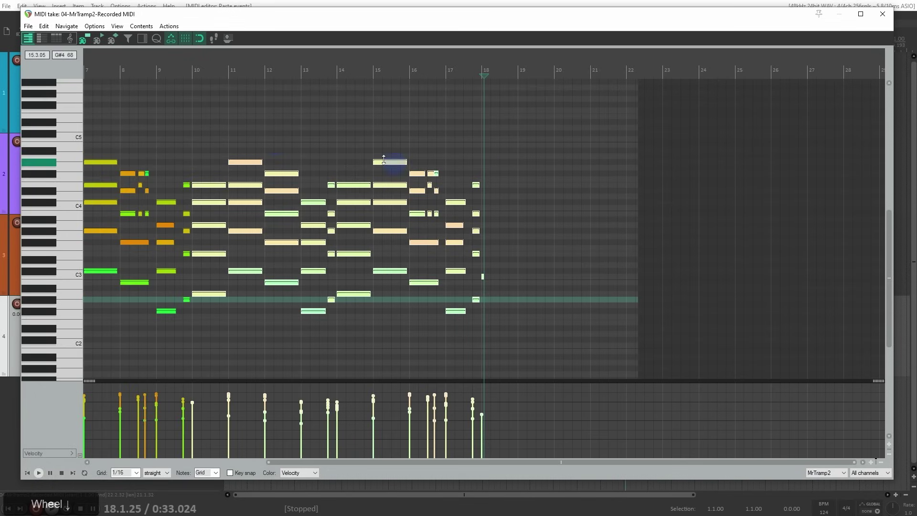
{"action": "left_click", "coordinate": [186, 66]}
{"action": "key", "text": "space"}
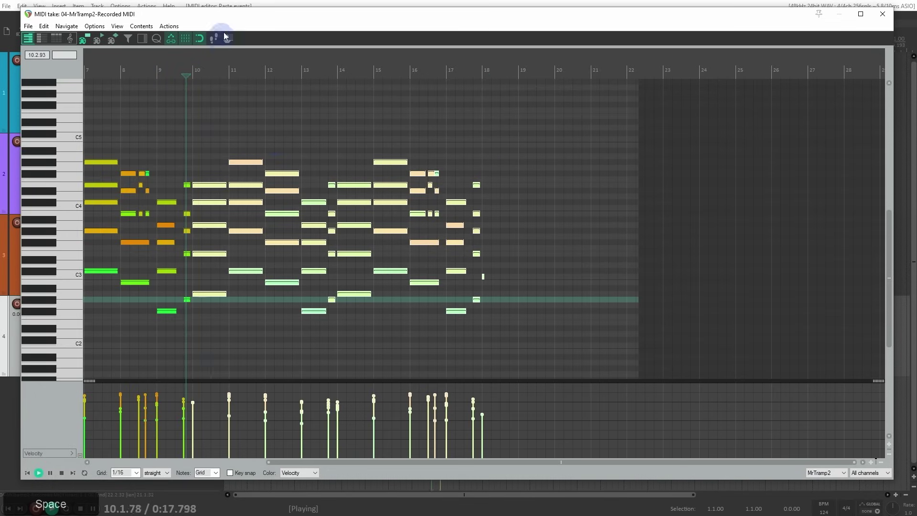
{"action": "scroll", "coordinate": [230, 178], "scroll_direction": "up", "scroll_amount": 5}
{"action": "scroll", "coordinate": [477, 207], "scroll_direction": "down", "scroll_amount": 3}
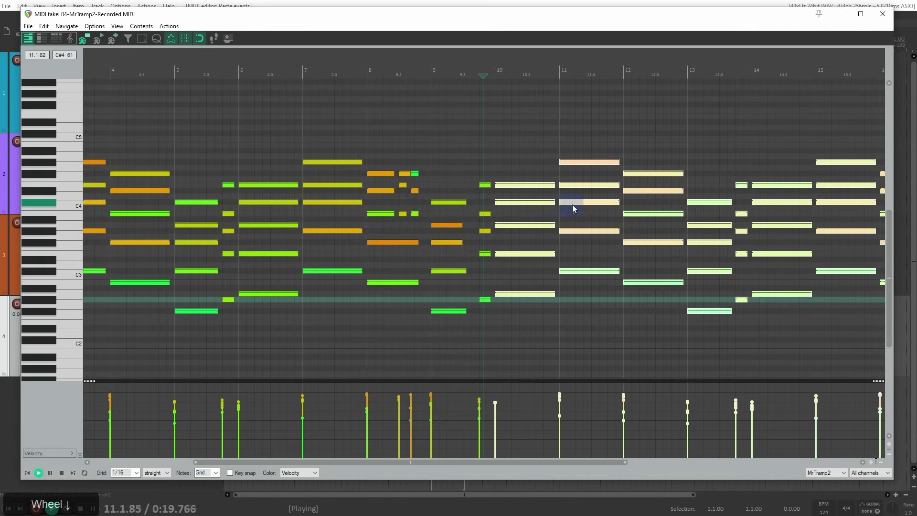
{"action": "scroll", "coordinate": [575, 207], "scroll_direction": "down", "scroll_amount": 3}
- Stop playback, move the MIDI editor aside to uncover the track list, and replay the transition into bar 10
{"action": "left_click_drag", "start_coordinate": [215, 20], "coordinate": [245, 78]}
{"action": "key", "text": "space"}
{"action": "left_click_drag", "start_coordinate": [177, 73], "coordinate": [302, 25]}
{"action": "left_click_drag", "start_coordinate": [171, 287], "coordinate": [208, 313]}
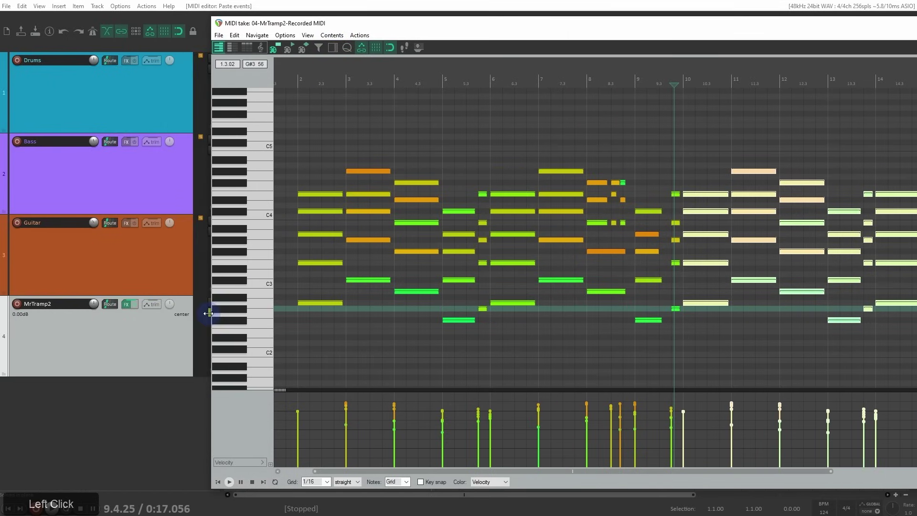
{"action": "key", "text": "space"}
{"action": "left_click_drag", "start_coordinate": [563, 20], "coordinate": [331, 18]}
- Delete the stray short note at bar 18 and reposition the MIDI editor to show the whole take
{"action": "scroll", "coordinate": [471, 124], "scroll_direction": "up", "scroll_amount": 4}
{"action": "left_click_drag", "start_coordinate": [657, 126], "coordinate": [362, 139]}
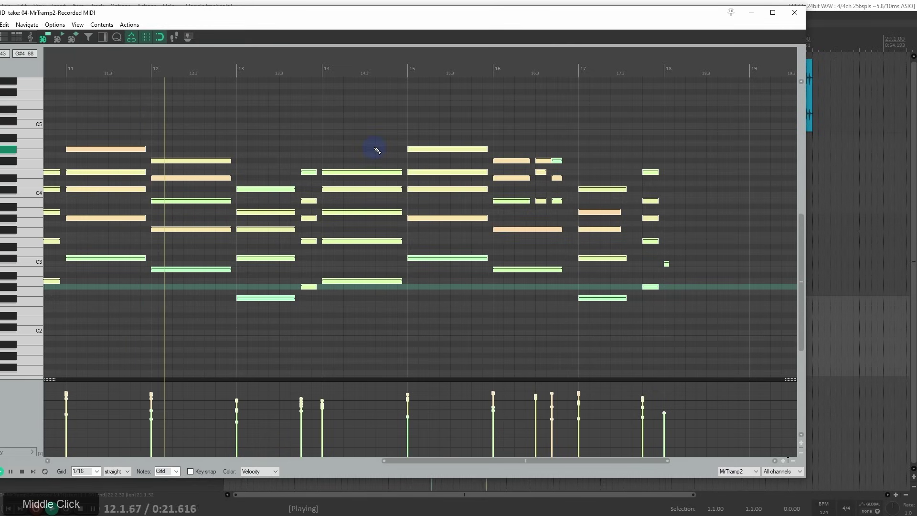
{"action": "left_click_drag", "start_coordinate": [697, 253], "coordinate": [650, 270]}
{"action": "key", "text": "Delete"}
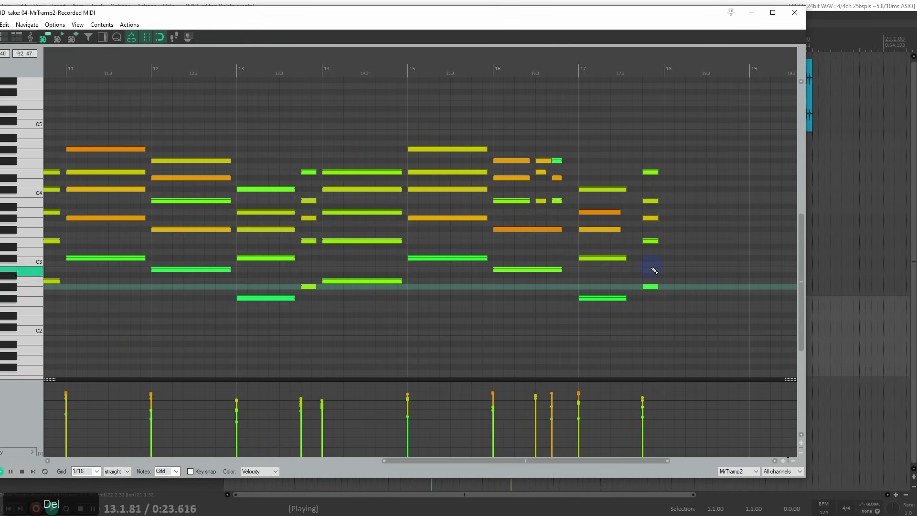
{"action": "left_click_drag", "start_coordinate": [353, 19], "coordinate": [404, 32]}
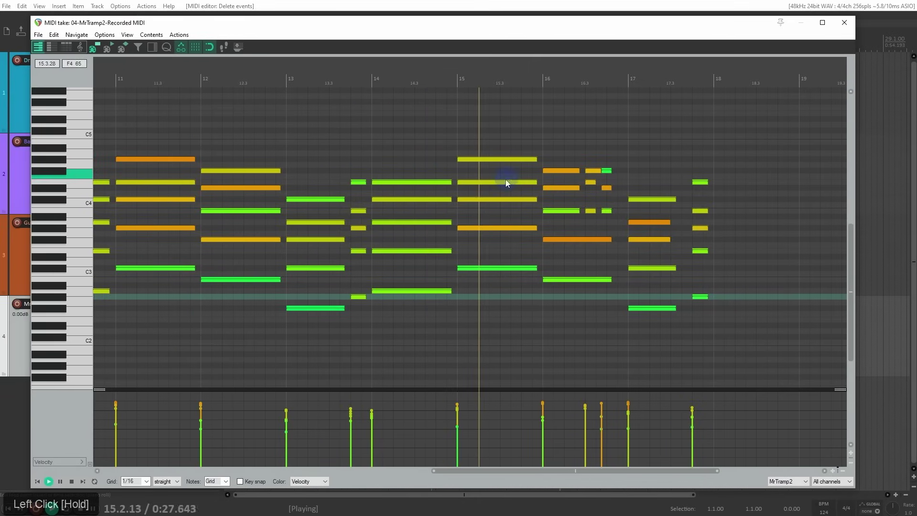
{"action": "scroll", "coordinate": [564, 206], "scroll_direction": "down", "scroll_amount": 5}
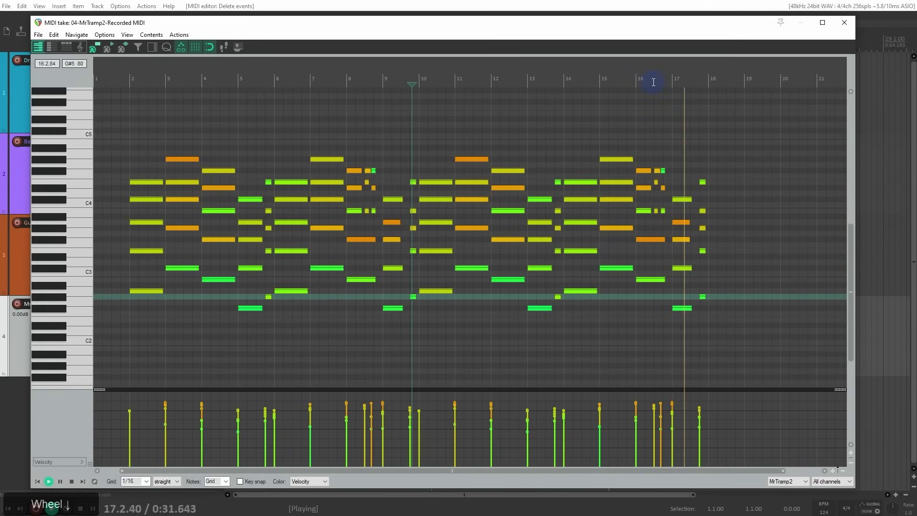
- Stop playback at bar 17 and lengthen the last three-note chord of bar 16 to end just before bar 17
{"action": "left_click", "coordinate": [672, 86]}
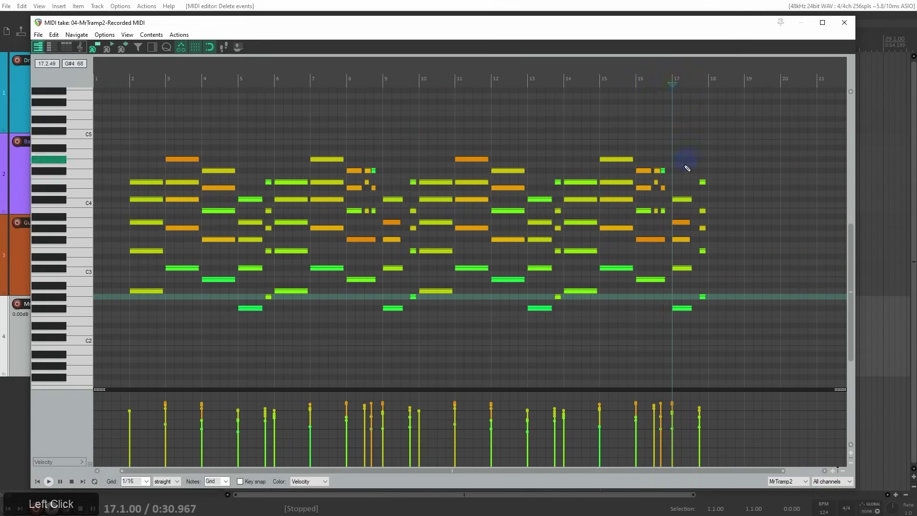
{"action": "scroll", "coordinate": [471, 201], "scroll_direction": "up", "scroll_amount": 8}
{"action": "scroll", "coordinate": [471, 199], "scroll_direction": "up", "scroll_amount": 3}
{"action": "left_click_drag", "start_coordinate": [371, 147], "coordinate": [409, 220]}
{"action": "left_click_drag", "start_coordinate": [343, 175], "coordinate": [436, 212]}
{"action": "scroll", "coordinate": [387, 117], "scroll_direction": "down", "scroll_amount": 3}
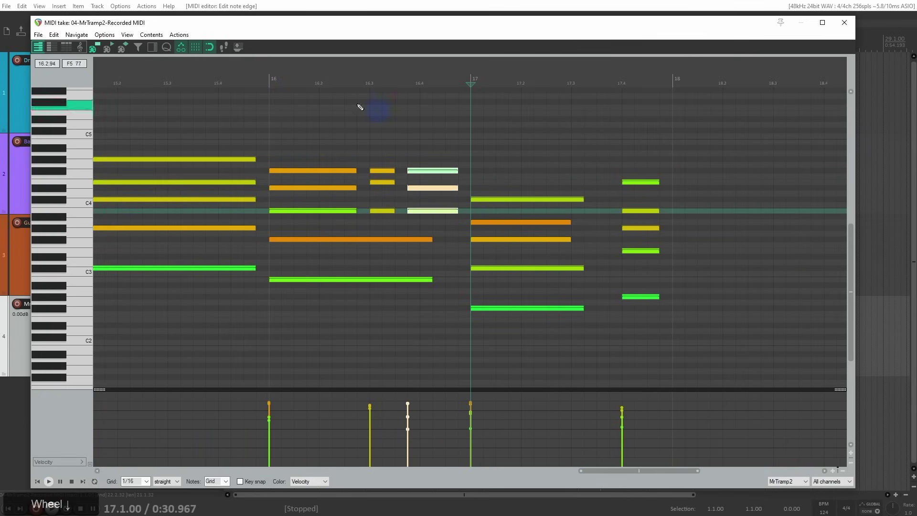
- Play the passage from bar 16, stop, and extend all five notes of the bar 17 chord by about an eighth note
{"action": "left_click", "coordinate": [271, 74]}
{"action": "key", "text": "space"}
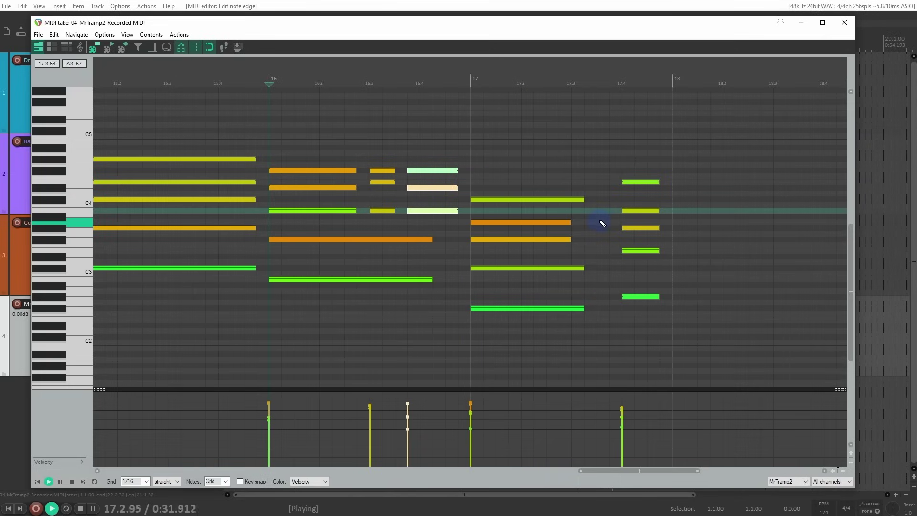
{"action": "key", "text": "space"}
{"action": "left_click_drag", "start_coordinate": [535, 174], "coordinate": [594, 338]}
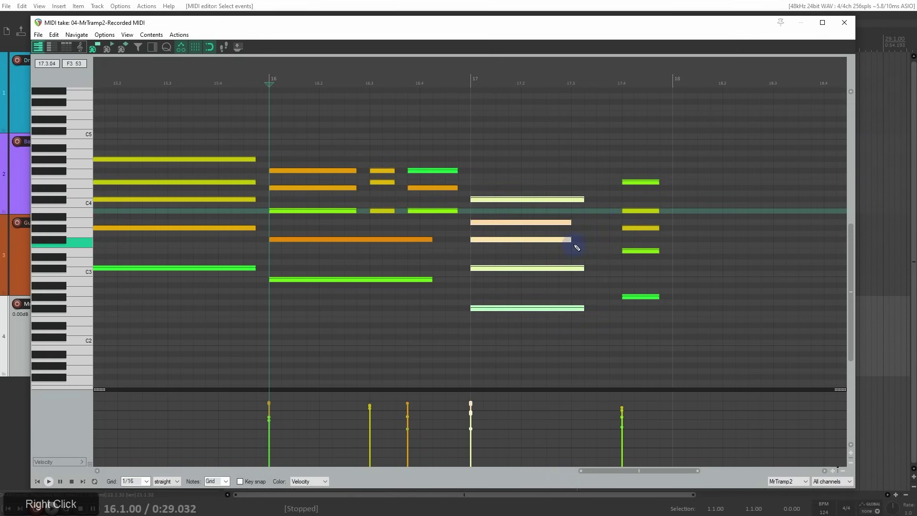
{"action": "left_click_drag", "start_coordinate": [567, 240], "coordinate": [587, 242]}
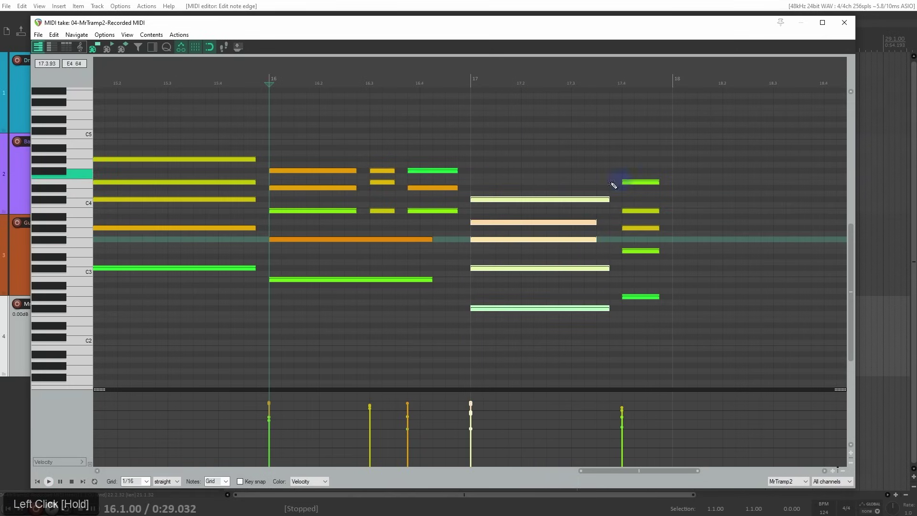
- Play briefly from the start of bar 18, just after the last chord, and stop
{"action": "scroll", "coordinate": [531, 173], "scroll_direction": "down", "scroll_amount": 5}
{"action": "left_click", "coordinate": [560, 83]}
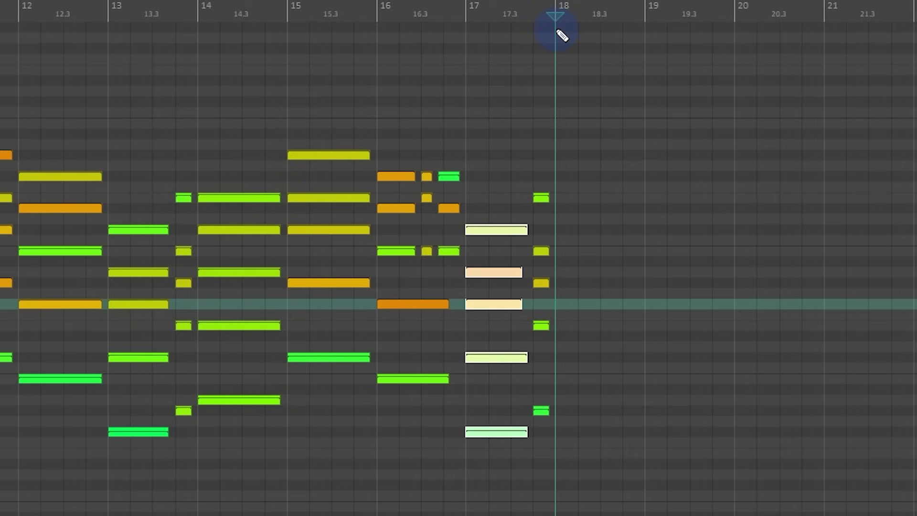
{"action": "key", "text": "space"}
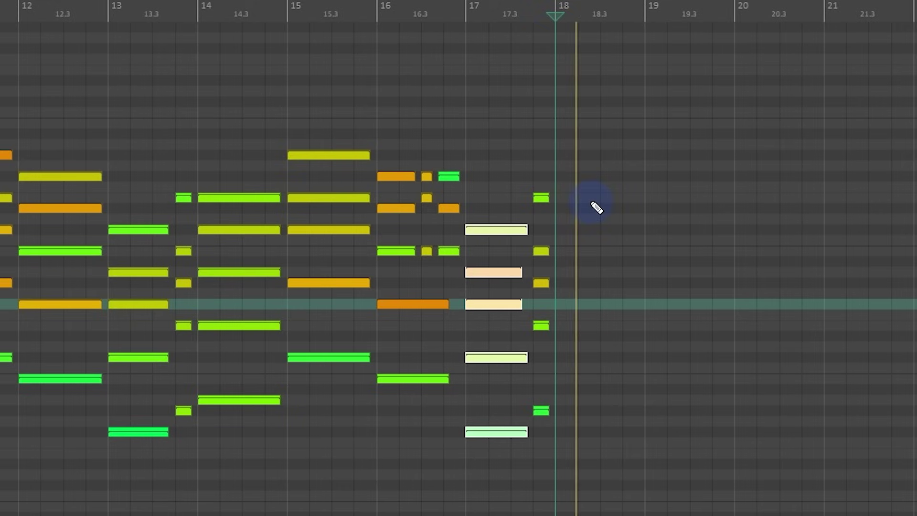
{"action": "key", "text": "space"}
- Draw a chord of notes about one bar long in bar 18, using A2, E3, A3 and D#4
{"action": "scroll", "coordinate": [606, 452], "scroll_direction": "up", "scroll_amount": 3}
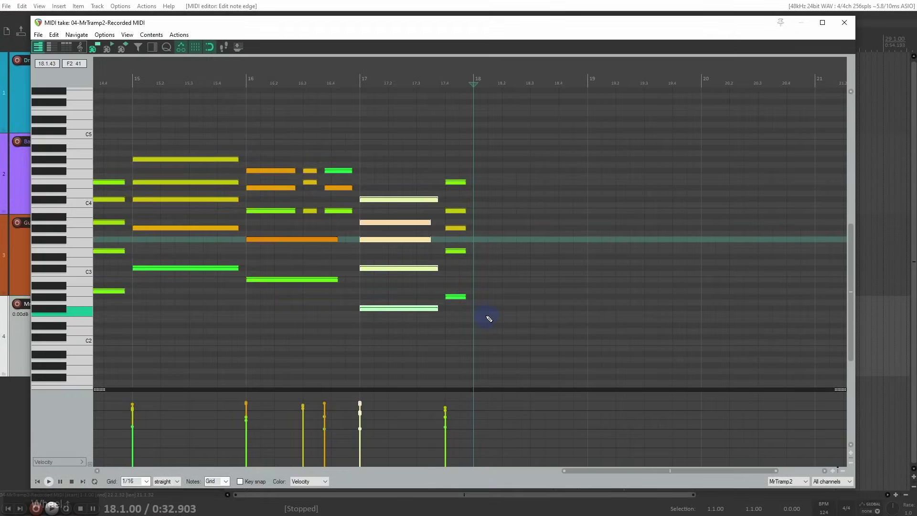
{"action": "left_click_drag", "start_coordinate": [479, 292], "coordinate": [593, 295]}
{"action": "mouse_move", "coordinate": [478, 229]}
{"action": "left_mouse_down"}
{"action": "mouse_move", "coordinate": [538, 228]}
{"action": "mouse_move", "coordinate": [564, 258]}
{"action": "mouse_move", "coordinate": [587, 256]}
{"action": "left_mouse_up"}
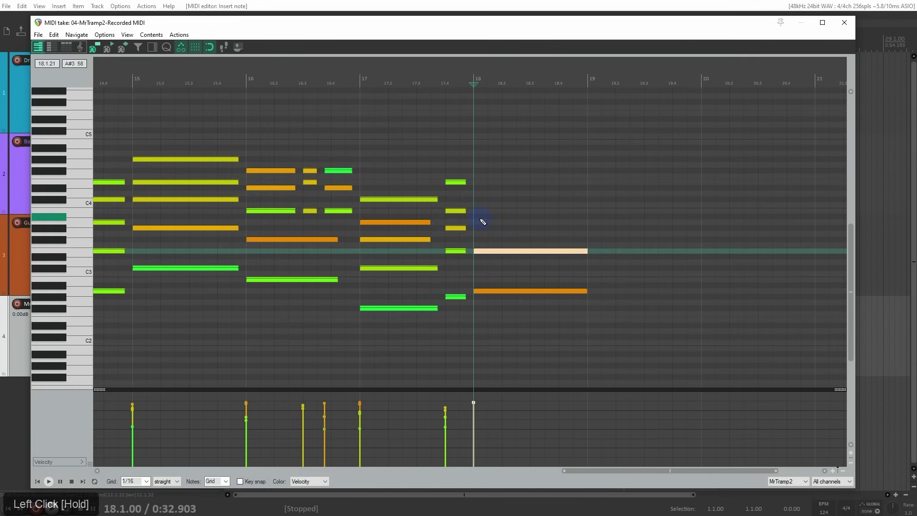
{"action": "left_click_drag", "start_coordinate": [483, 228], "coordinate": [588, 224]}
{"action": "left_click_drag", "start_coordinate": [481, 188], "coordinate": [576, 192]}
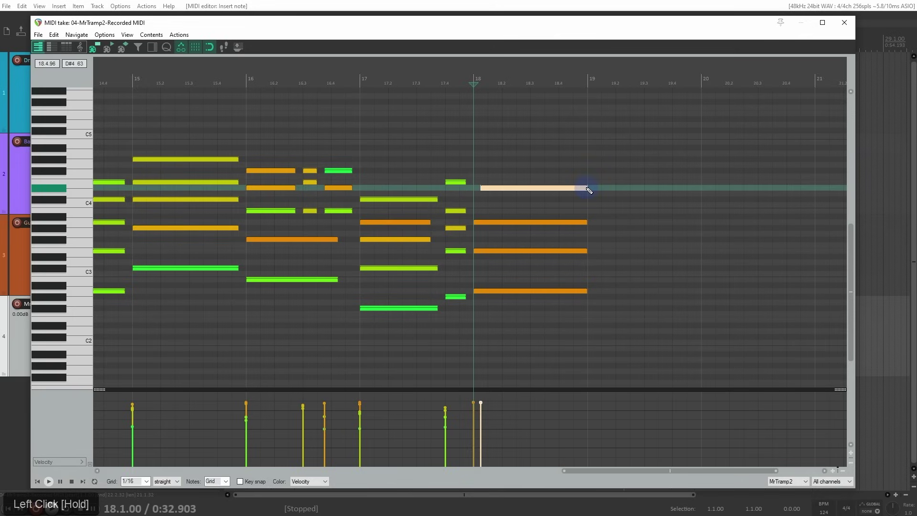
- Complete the hand-drawn bar 18 chord with whole-bar notes on E4 and C#5, then audition it
{"action": "left_click_drag", "start_coordinate": [585, 192], "coordinate": [562, 184]}
{"action": "mouse_move", "coordinate": [481, 149]}
{"action": "left_mouse_down"}
{"action": "mouse_move", "coordinate": [573, 151]}
{"action": "mouse_move", "coordinate": [580, 131]}
{"action": "left_mouse_up"}
{"action": "left_click", "coordinate": [468, 84]}
{"action": "key", "text": "space"}
{"action": "key", "text": "space"}
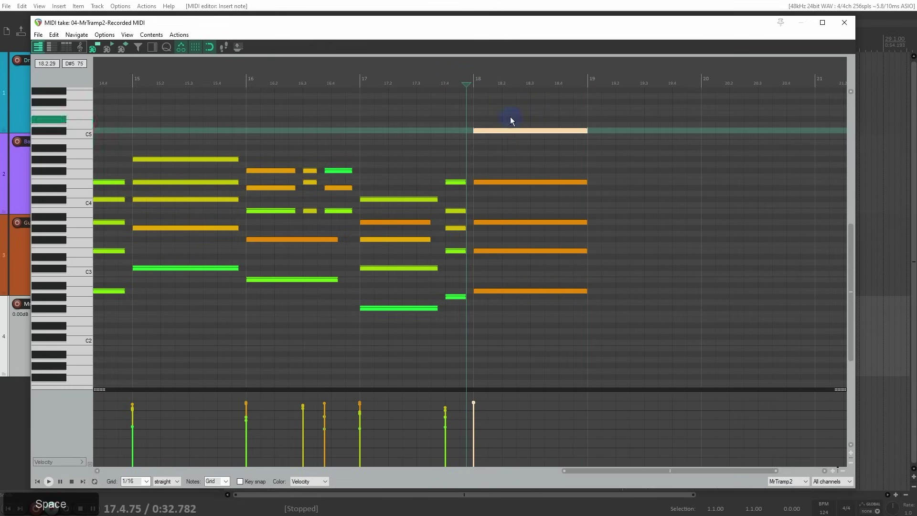
- Lower the velocity of all five notes in the hand-drawn bar 18 chord and play it back
{"action": "left_click_drag", "start_coordinate": [510, 119], "coordinate": [557, 307]}
{"action": "left_click_drag", "start_coordinate": [476, 405], "coordinate": [475, 417]}
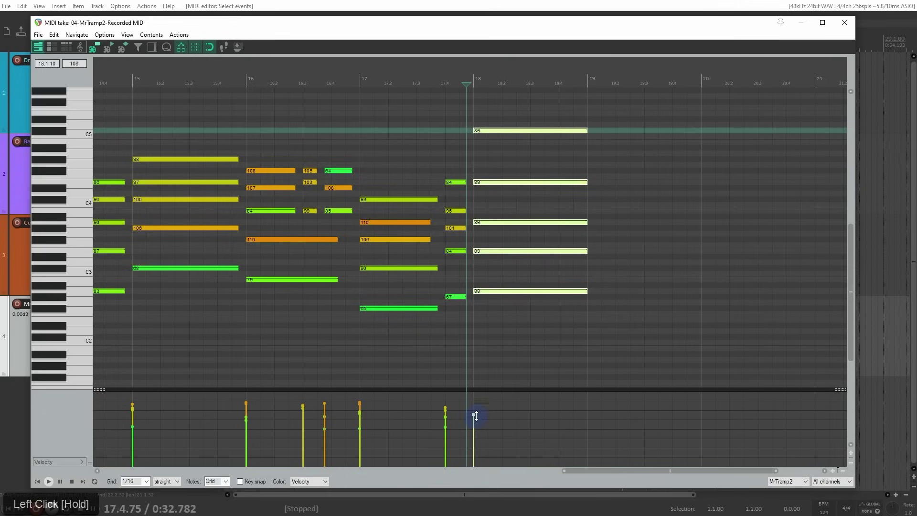
{"action": "key", "text": "space"}
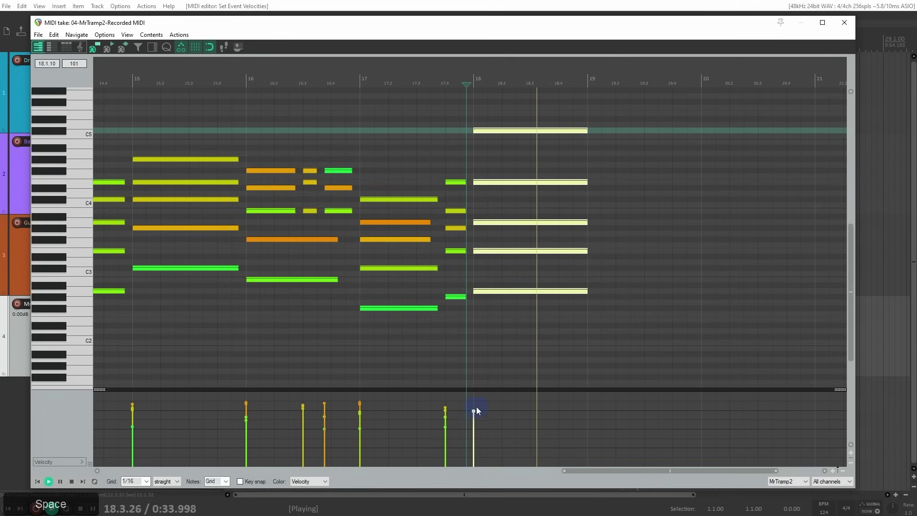
{"action": "key", "text": "space"}
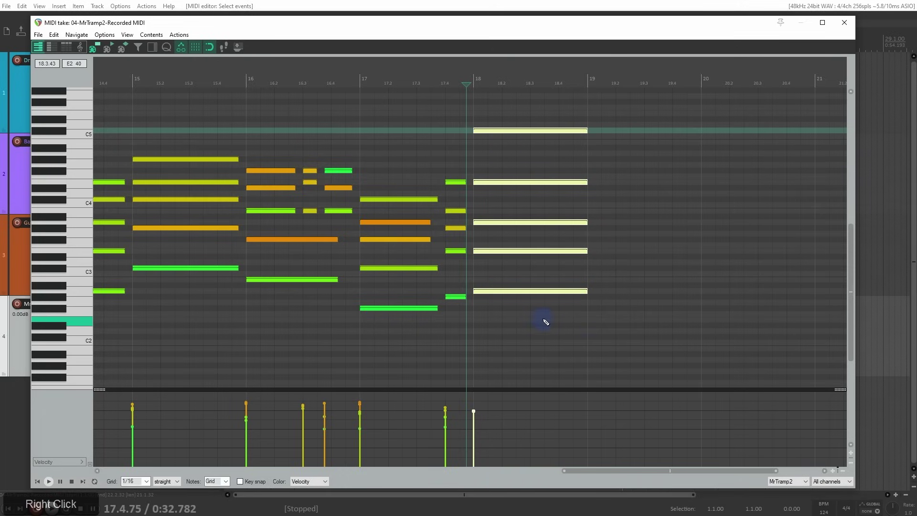
- Replace the bar 18 chord with a copy of the bar 2 chord aligned to the start of bar 18, and audition it
{"action": "key", "text": "Delete"}
{"action": "scroll", "coordinate": [539, 317], "scroll_direction": "down", "scroll_amount": 5}
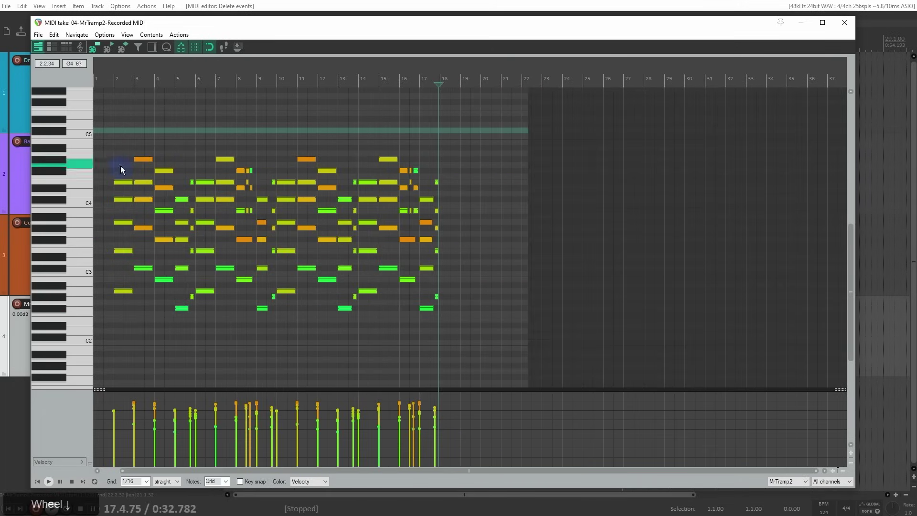
{"action": "key", "text": "ctrl+c"}
{"action": "key", "text": "ctrl+v"}
{"action": "scroll", "coordinate": [369, 198], "scroll_direction": "up", "scroll_amount": 5}
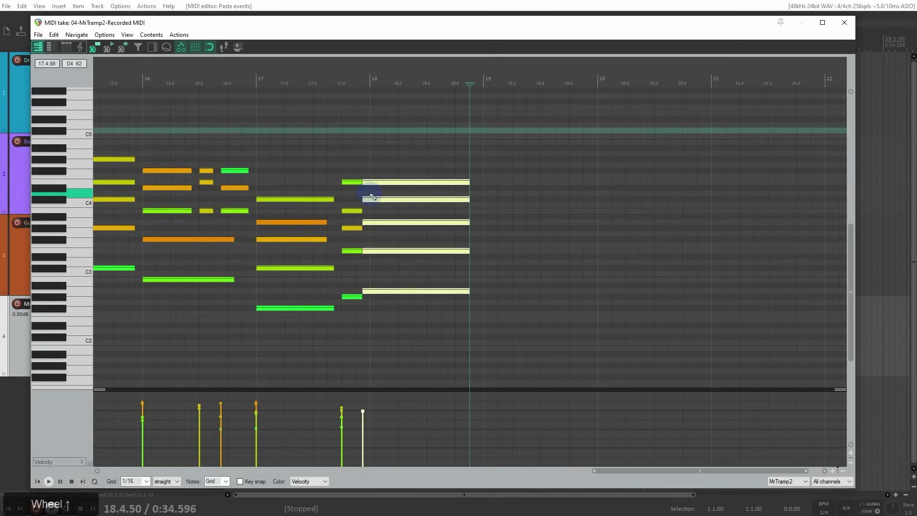
{"action": "left_click", "coordinate": [380, 184]}
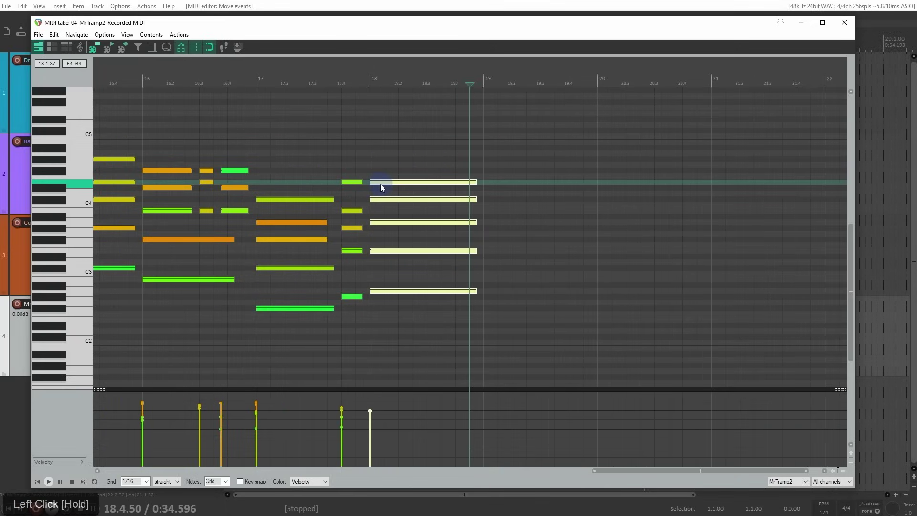
{"action": "left_click", "coordinate": [370, 79]}
{"action": "key", "text": "space"}
{"action": "key", "text": "space"}
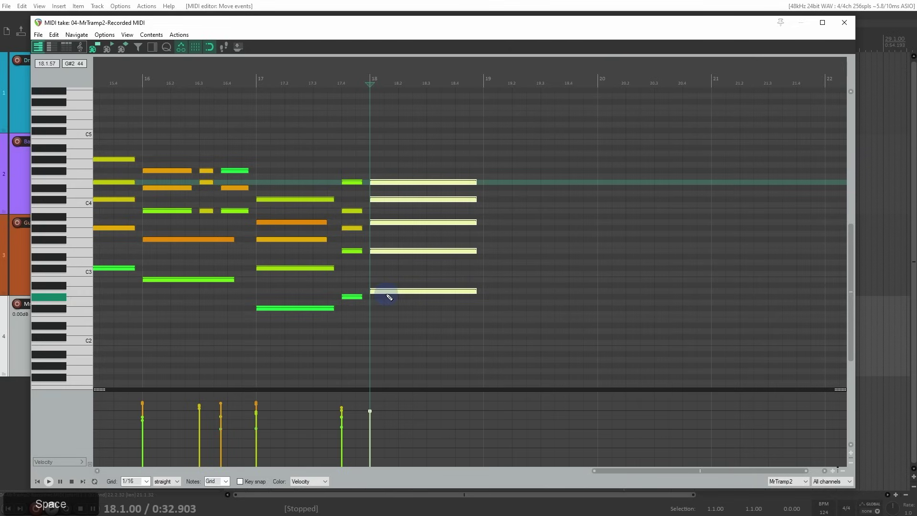
- Duplicate the bar 18 chord into bar 19 and transpose the copy up four semitones to a C#3 root
{"action": "left_click", "coordinate": [386, 293], "text": "ctrl"}
{"action": "left_click_drag", "start_coordinate": [386, 292], "coordinate": [508, 292]}
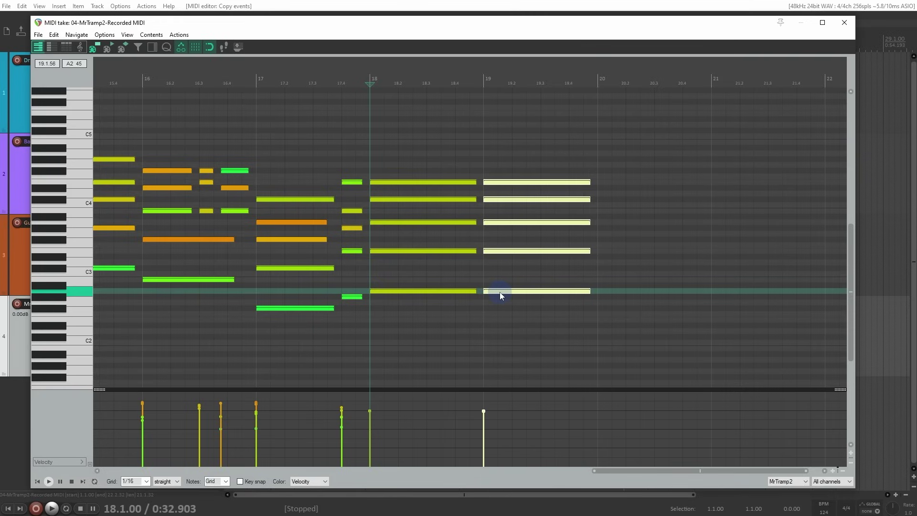
{"action": "left_click_drag", "start_coordinate": [499, 291], "coordinate": [503, 269]}
{"action": "right_click", "coordinate": [434, 156]}
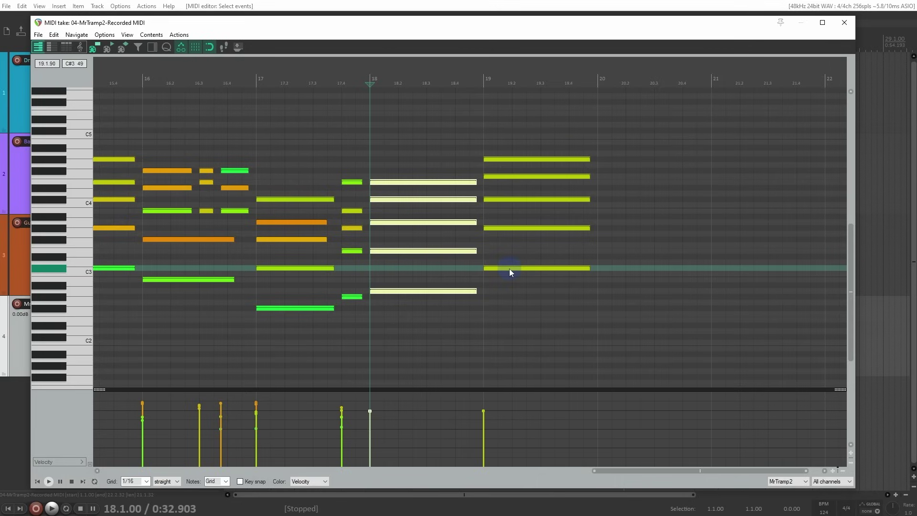
- Lower the F4 note of the bar 19 chord to E4 and play back the two chords
{"action": "left_click", "coordinate": [501, 176]}
{"action": "left_click_drag", "start_coordinate": [500, 176], "coordinate": [500, 183]}
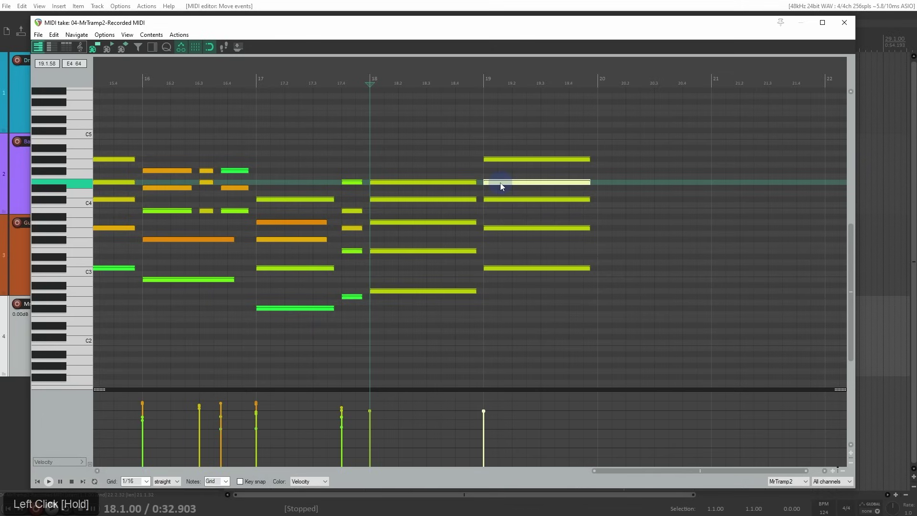
{"action": "key", "text": "space"}
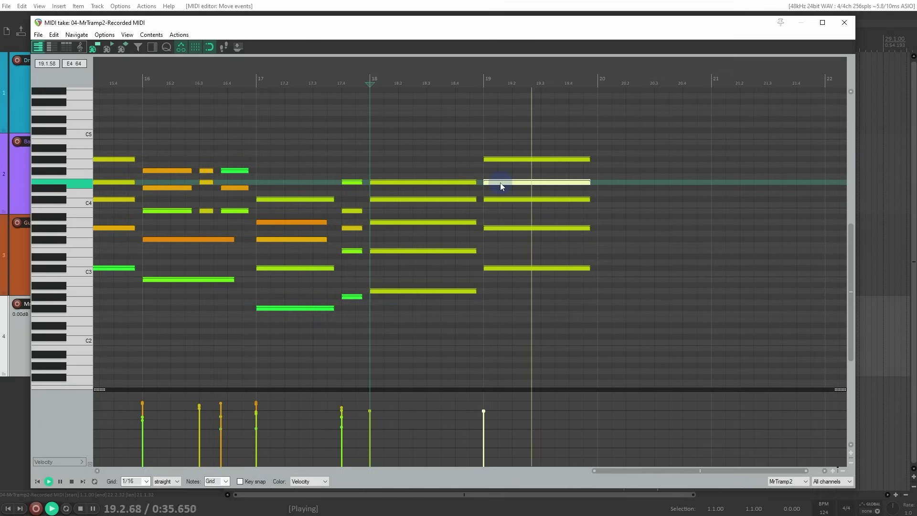
{"action": "key", "text": "space"}
- Copy the bar 18 chord to bar 20, transposed up two semitones to a B2 root, and audition the transition
{"action": "left_click_drag", "start_coordinate": [430, 160], "coordinate": [646, 279]}
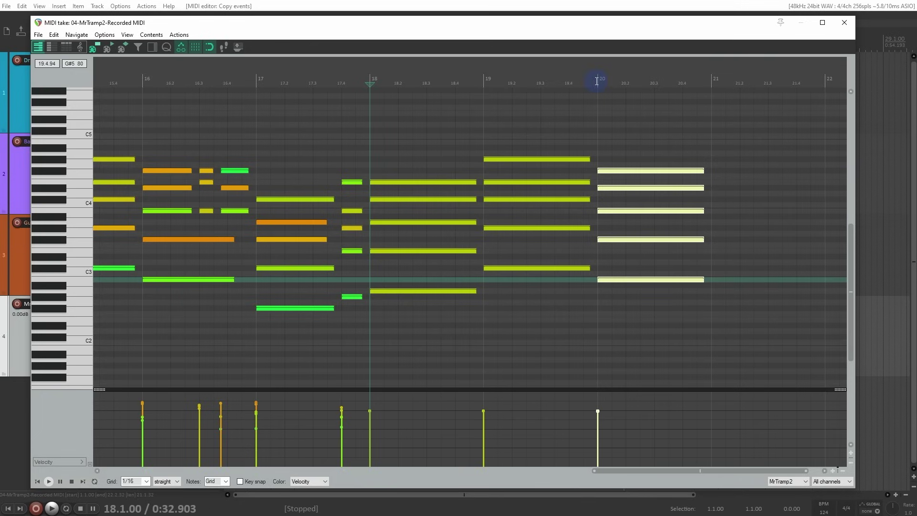
{"action": "left_click", "coordinate": [547, 84]}
{"action": "key", "text": "space"}
{"action": "scroll", "coordinate": [634, 146], "scroll_direction": "down", "scroll_amount": 1}
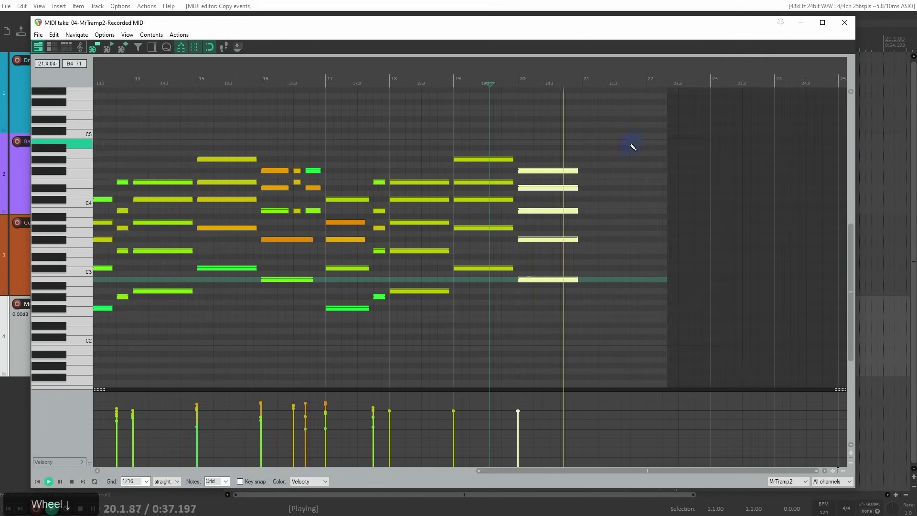
{"action": "scroll", "coordinate": [638, 157], "scroll_direction": "up", "scroll_amount": 1}
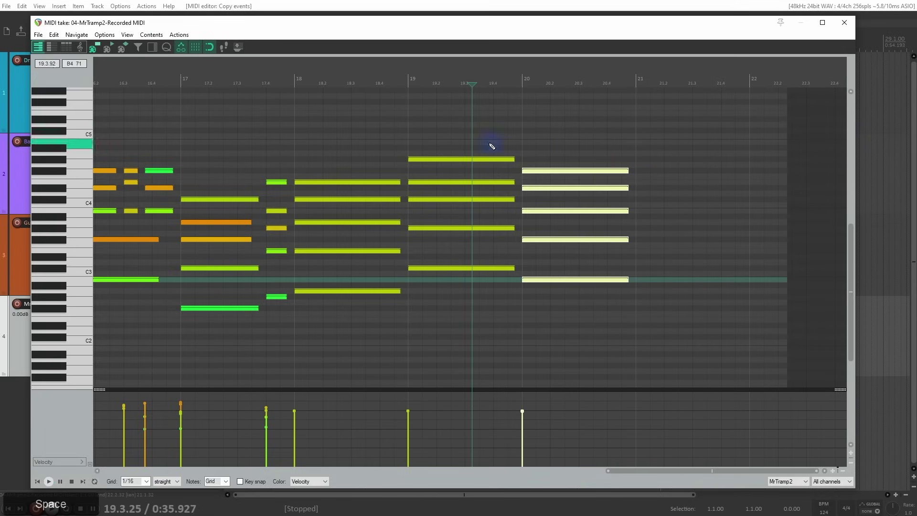
{"action": "key", "text": "space"}
- Copy the bar 19 chord to bar 21, transpose it down to an F#2 root, and audition it
{"action": "left_click_drag", "start_coordinate": [498, 145], "coordinate": [465, 310]}
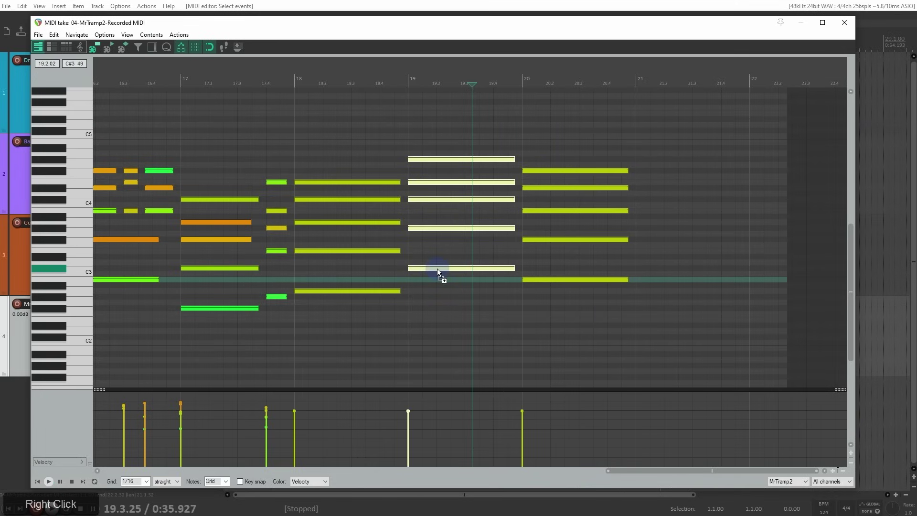
{"action": "left_click_drag", "start_coordinate": [437, 268], "coordinate": [664, 268]}
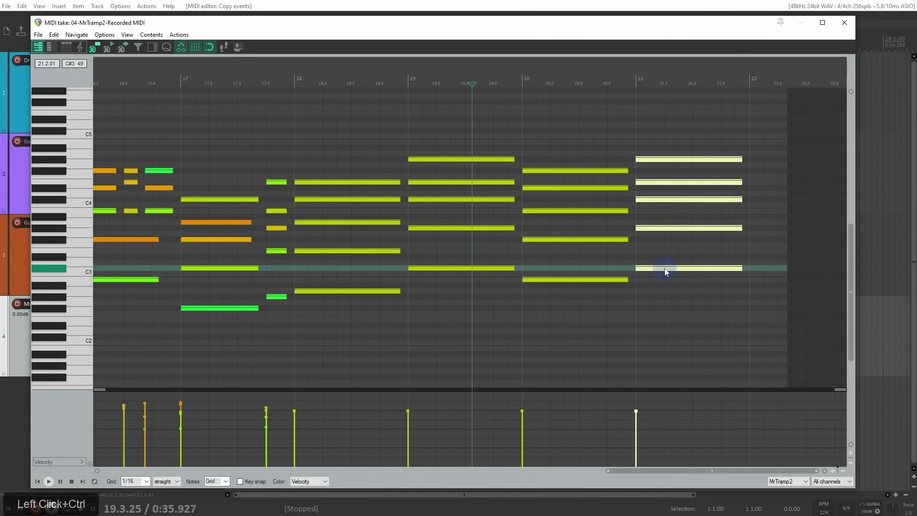
{"action": "left_click_drag", "start_coordinate": [664, 269], "coordinate": [665, 307]}
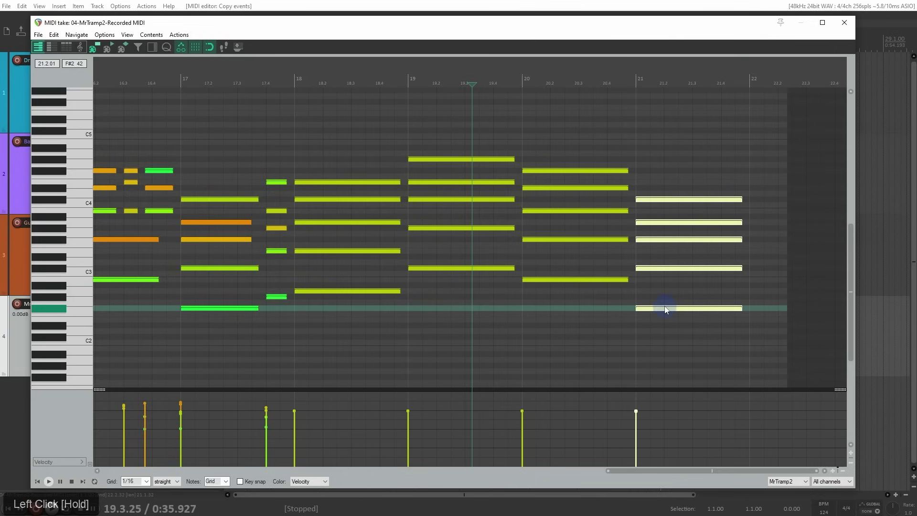
{"action": "key", "text": "space"}
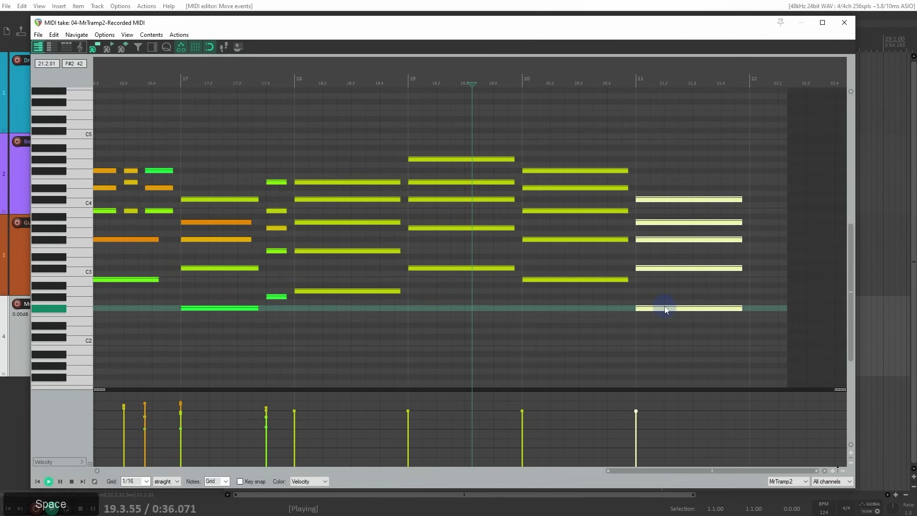
{"action": "key", "text": "space"}
{"action": "left_click", "coordinate": [636, 82]}
{"action": "key", "text": "space"}
{"action": "key", "text": "space"}
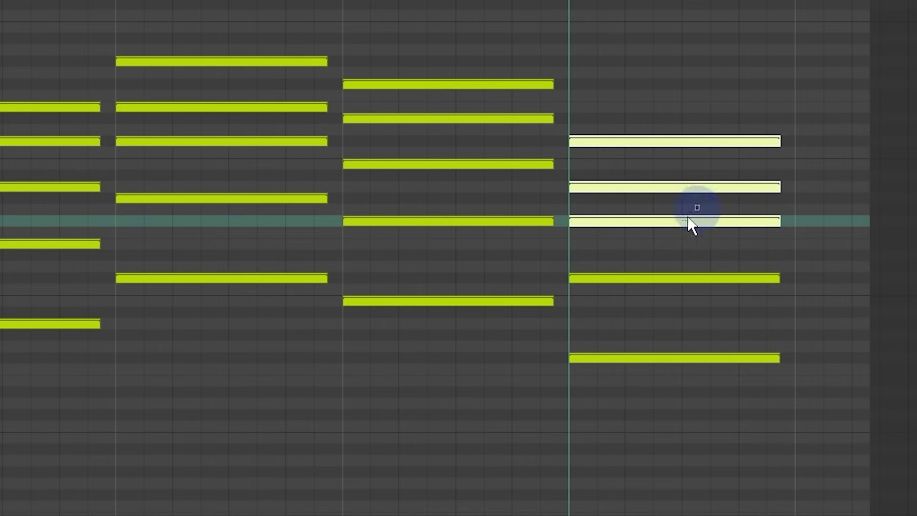
- Move the F#3 note of the bar 21 chord up an octave to F#4, keeping its start at bar 21
{"action": "left_click", "coordinate": [650, 222]}
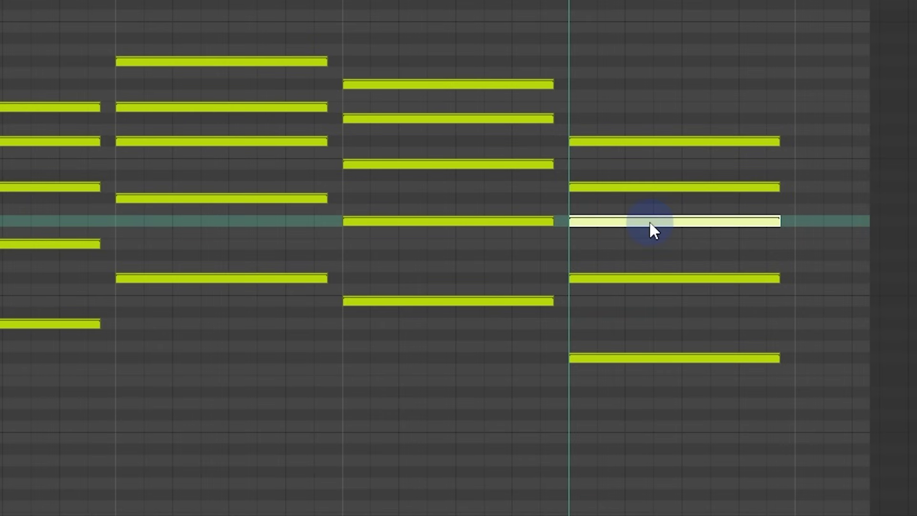
{"action": "left_click_drag", "start_coordinate": [649, 221], "coordinate": [672, 87]}
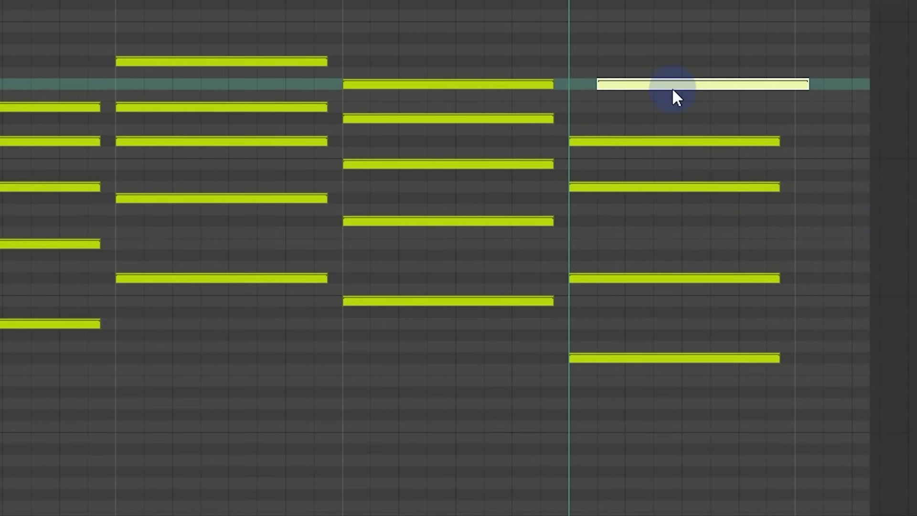
{"action": "key", "text": "space"}
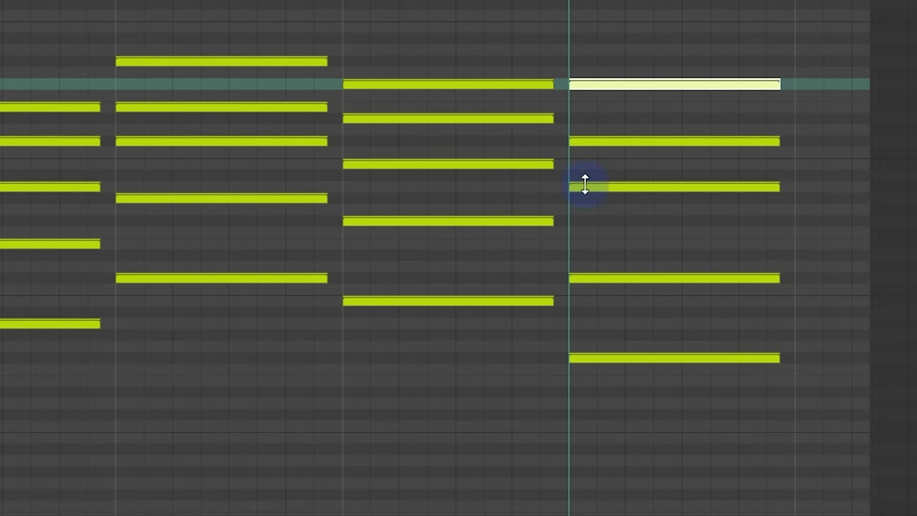
- Raise the C#3 note of the bar 21 chord to F#3 and lower its top note to E4
{"action": "left_click", "coordinate": [594, 279]}
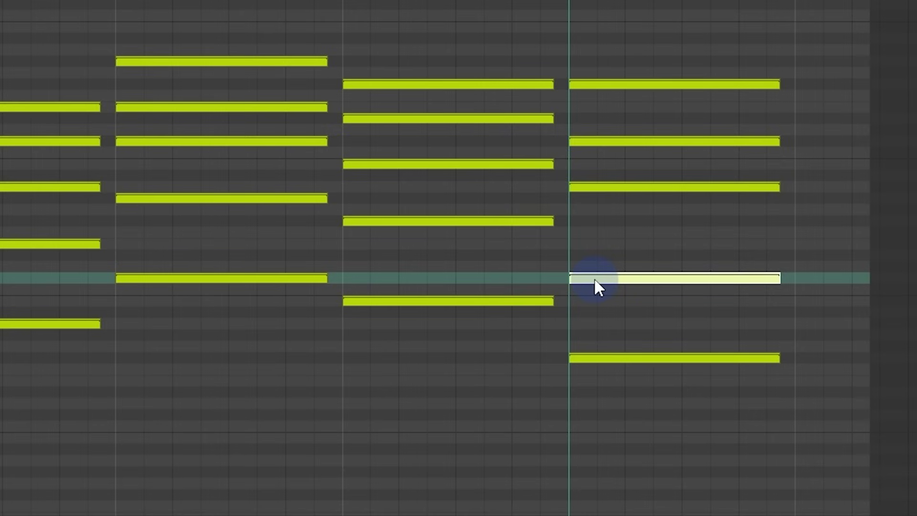
{"action": "left_click_drag", "start_coordinate": [594, 277], "coordinate": [596, 244]}
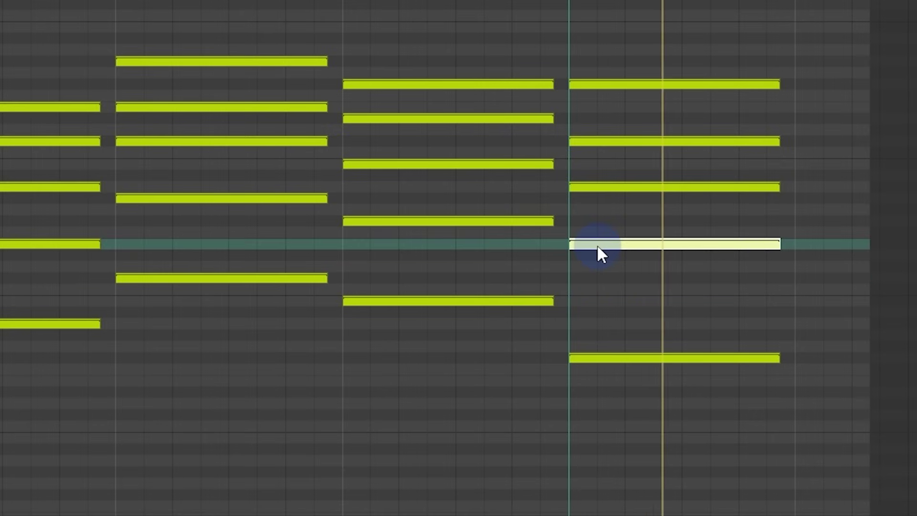
{"action": "left_click_drag", "start_coordinate": [597, 245], "coordinate": [598, 224]}
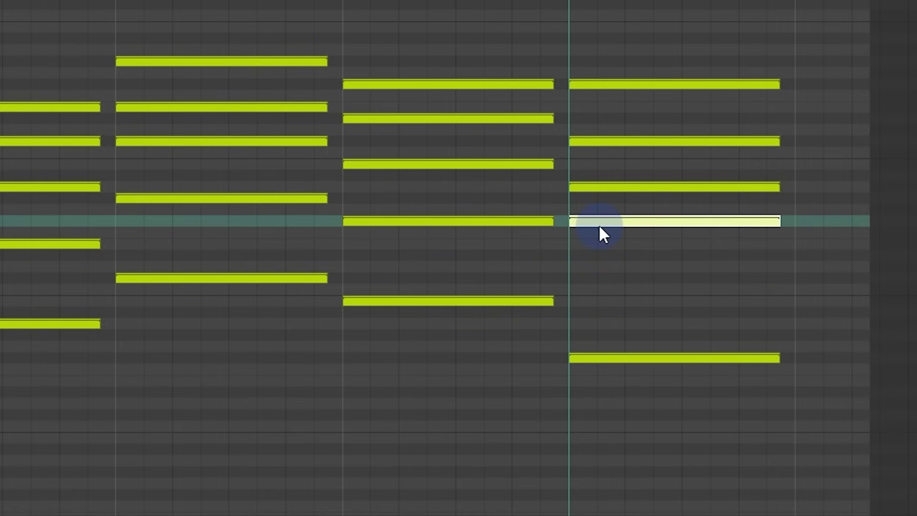
{"action": "left_click_drag", "start_coordinate": [607, 85], "coordinate": [604, 106]}
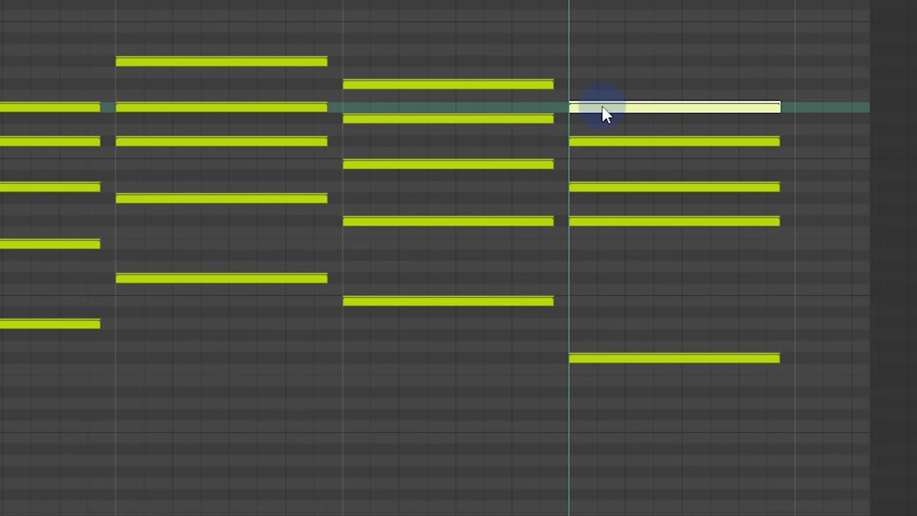
- Place the edit cursor just before bar 2 and open Humanize Notes with its scope set to all notes
{"action": "scroll", "coordinate": [600, 118], "scroll_direction": "down", "scroll_amount": 6}
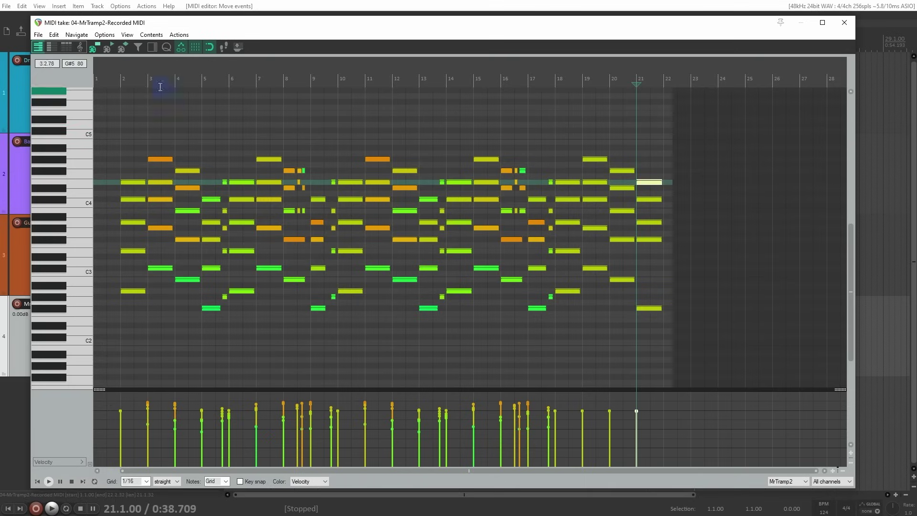
{"action": "left_click", "coordinate": [119, 81]}
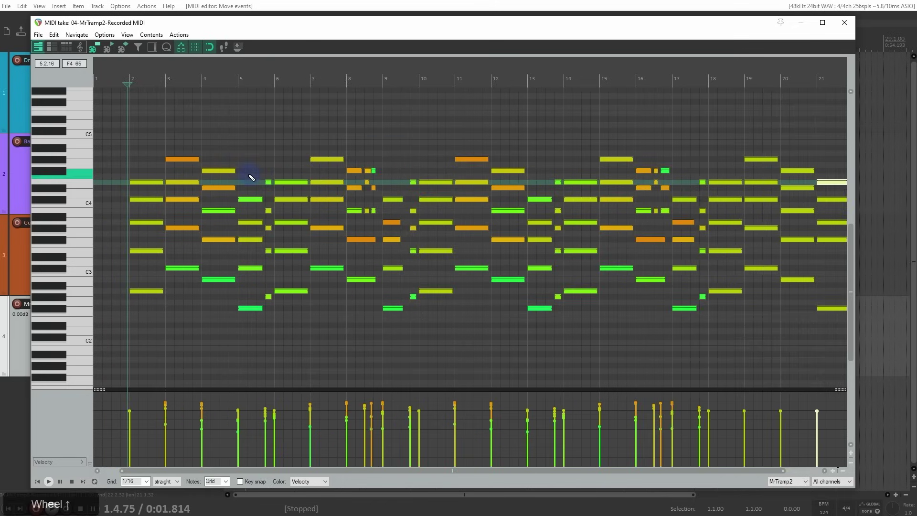
{"action": "key", "text": "h"}
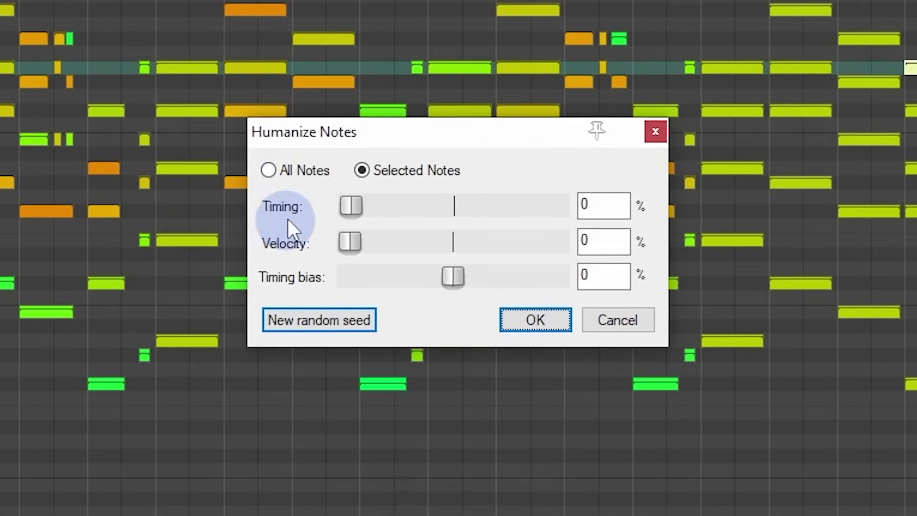
{"action": "left_click", "coordinate": [305, 172]}
{"action": "scroll", "coordinate": [178, 216], "scroll_direction": "up", "scroll_amount": 1}
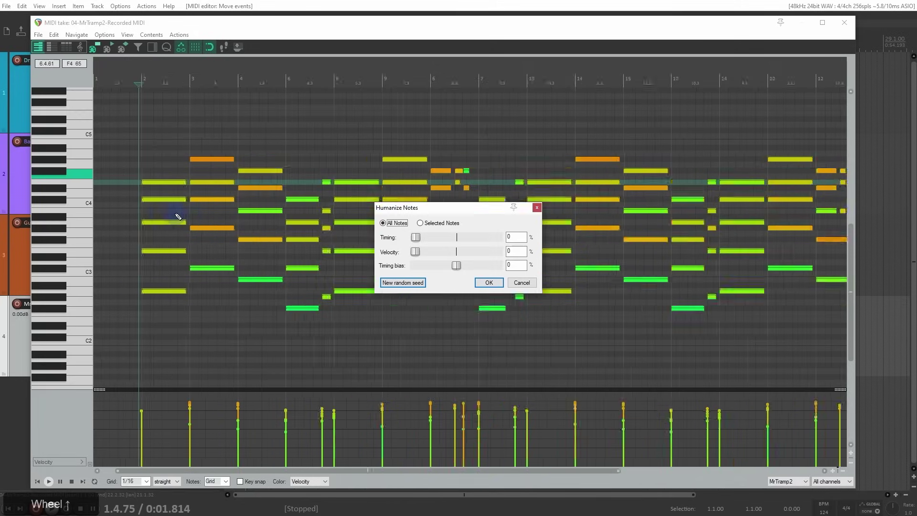
{"action": "scroll", "coordinate": [177, 217], "scroll_direction": "up", "scroll_amount": 4}
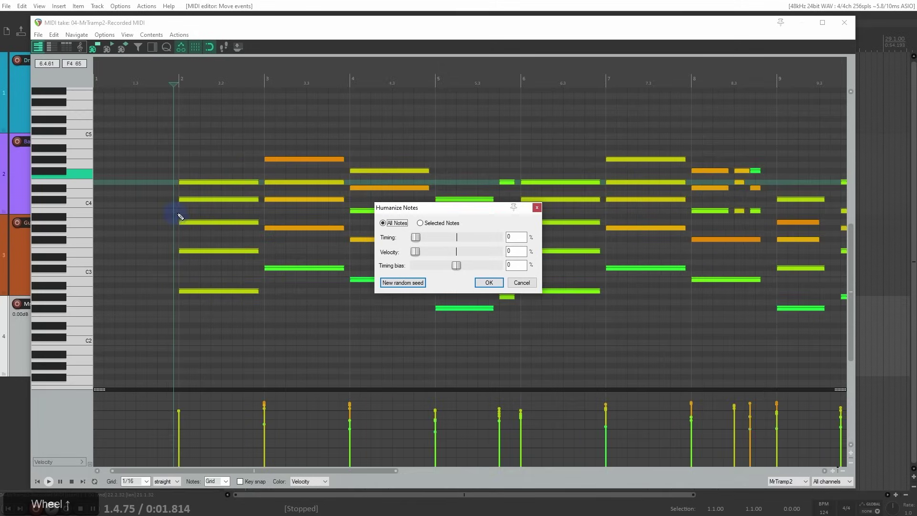
{"action": "left_click_drag", "start_coordinate": [414, 208], "coordinate": [482, 196]}
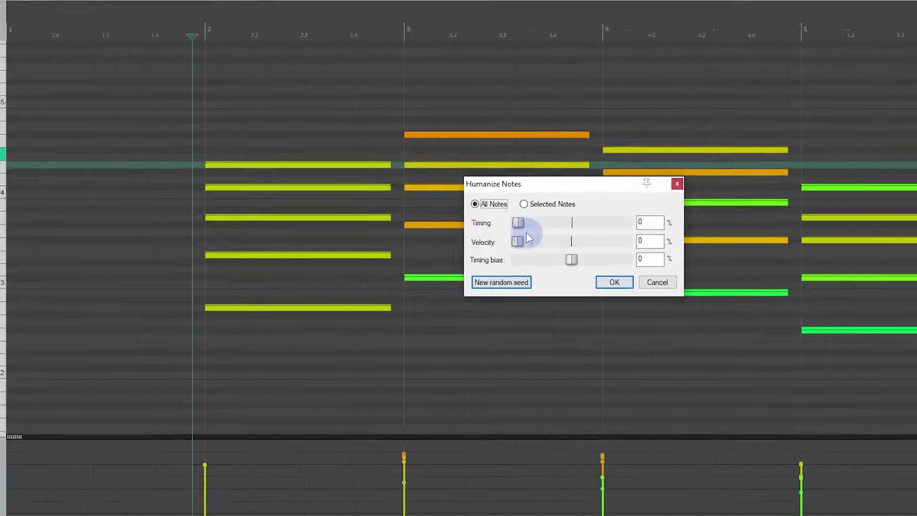
- Set the humanize timing amount to 22%
{"action": "left_click_drag", "start_coordinate": [483, 227], "coordinate": [487, 228]}
{"action": "left_click_drag", "start_coordinate": [642, 215], "coordinate": [681, 218]}
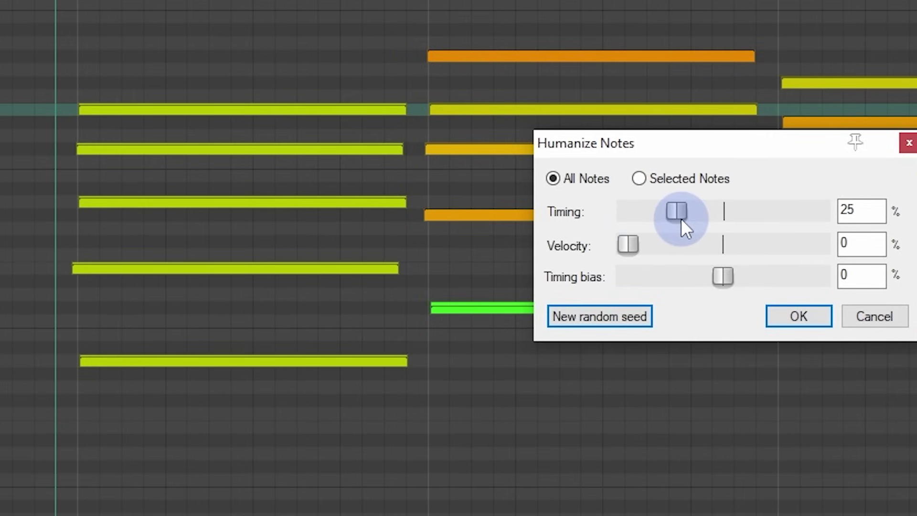
{"action": "left_click_drag", "start_coordinate": [678, 209], "coordinate": [674, 209]}
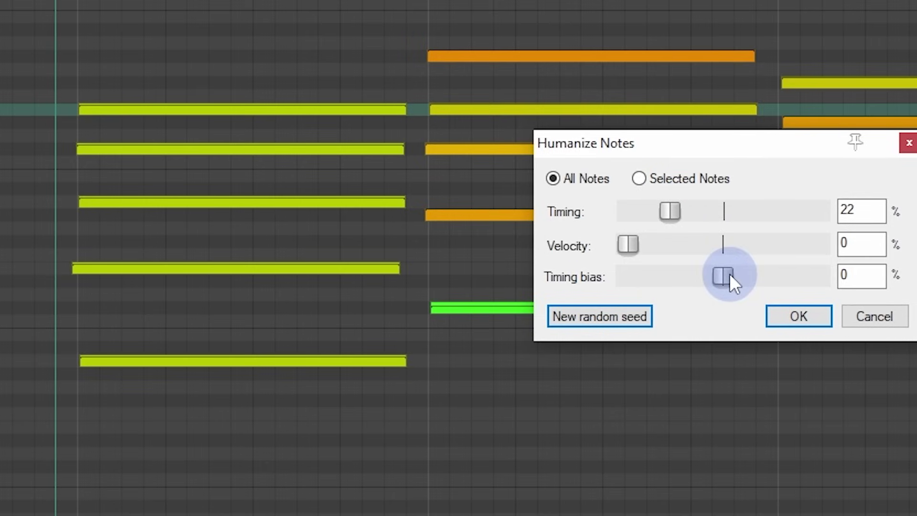
- Try the timing bias and velocity amounts, return both to 0% and apply the humanize to all notes
{"action": "mouse_move", "coordinate": [729, 274]}
{"action": "left_mouse_down"}
{"action": "mouse_move", "coordinate": [637, 270]}
{"action": "mouse_move", "coordinate": [783, 273]}
{"action": "mouse_move", "coordinate": [678, 276]}
{"action": "mouse_move", "coordinate": [783, 273]}
{"action": "mouse_move", "coordinate": [714, 282]}
{"action": "mouse_move", "coordinate": [721, 277]}
{"action": "left_mouse_up"}
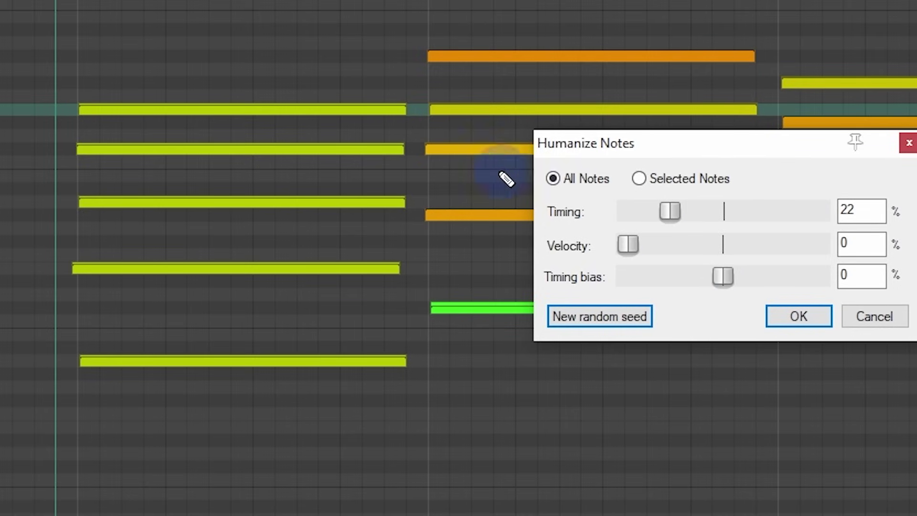
{"action": "scroll", "coordinate": [505, 179], "scroll_direction": "up", "scroll_amount": 3}
{"action": "left_click_drag", "start_coordinate": [599, 145], "coordinate": [790, 193]}
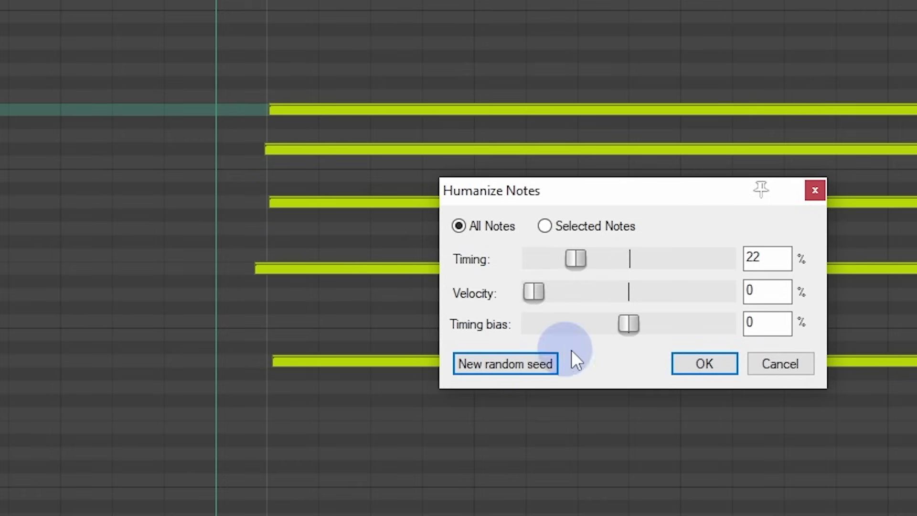
{"action": "mouse_move", "coordinate": [620, 325]}
{"action": "left_mouse_down"}
{"action": "mouse_move", "coordinate": [518, 332]}
{"action": "mouse_move", "coordinate": [589, 327]}
{"action": "mouse_move", "coordinate": [519, 317]}
{"action": "mouse_move", "coordinate": [612, 326]}
{"action": "left_mouse_up"}
{"action": "double_click", "coordinate": [611, 326]}
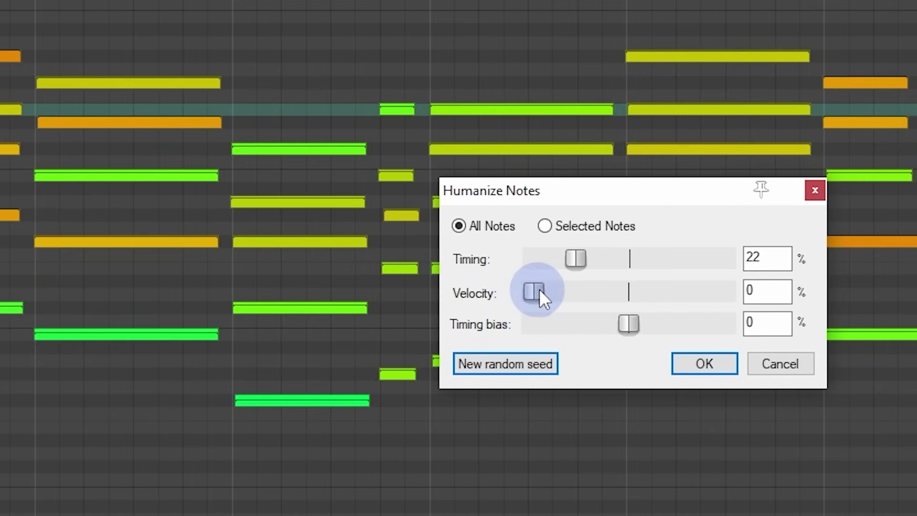
{"action": "mouse_move", "coordinate": [537, 292]}
{"action": "left_mouse_down"}
{"action": "mouse_move", "coordinate": [587, 293]}
{"action": "mouse_move", "coordinate": [531, 286]}
{"action": "left_mouse_up"}
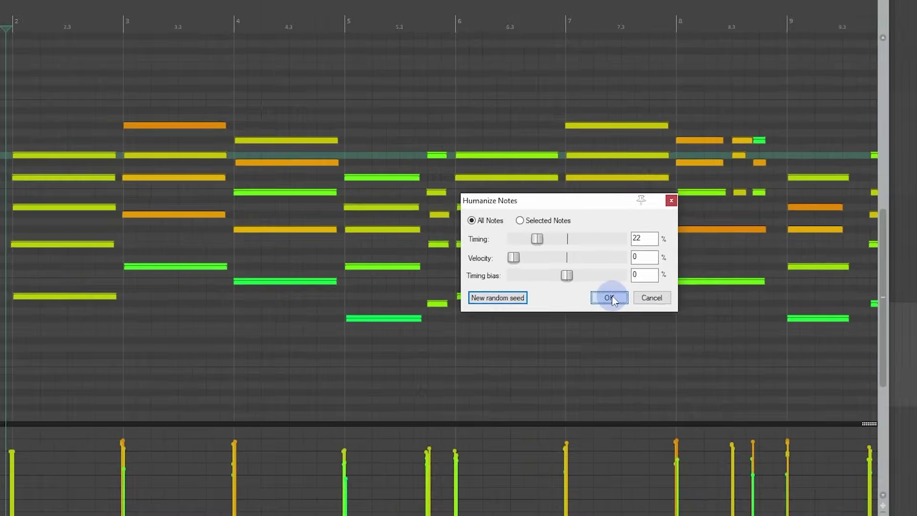
{"action": "left_click", "coordinate": [557, 306]}
- Select the bar 2 chord notes and reopen Humanize Notes, limiting it to selected notes with timing at 0%
{"action": "left_click_drag", "start_coordinate": [211, 140], "coordinate": [228, 296]}
{"action": "scroll", "coordinate": [193, 283], "scroll_direction": "up", "scroll_amount": 4}
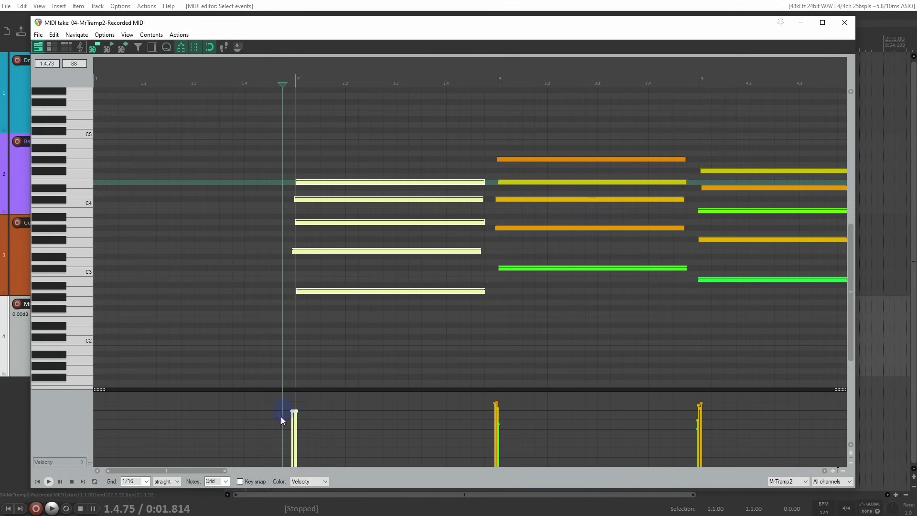
{"action": "key", "text": "h"}
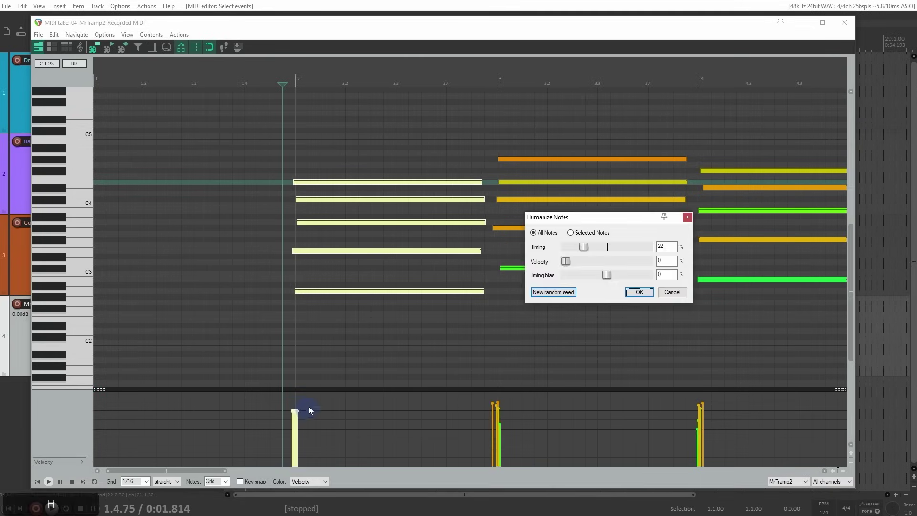
{"action": "left_click", "coordinate": [573, 233]}
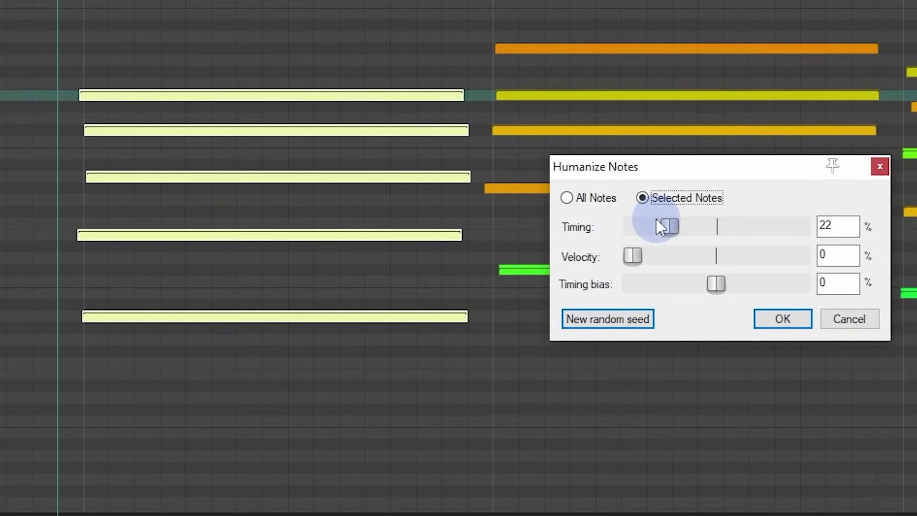
{"action": "left_click_drag", "start_coordinate": [658, 226], "coordinate": [497, 234]}
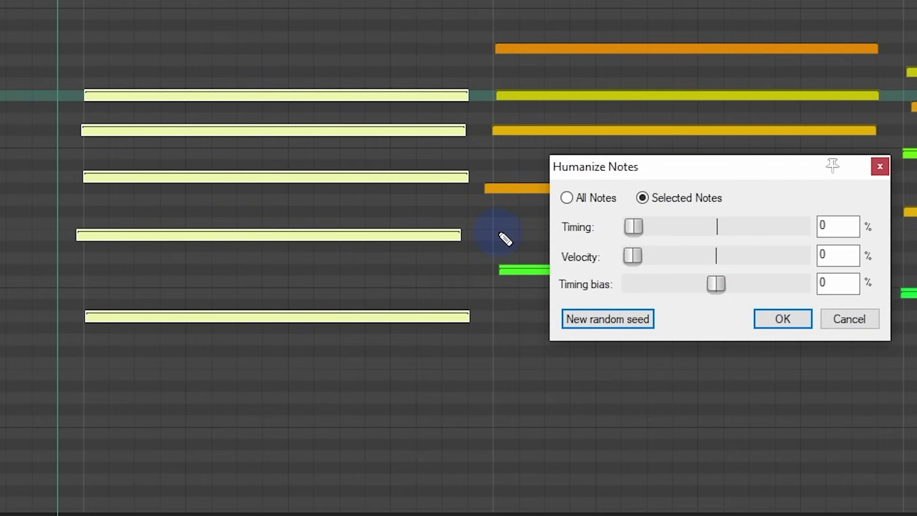
- Humanize the selected chord's velocity by 40%, auditioning it from just before bar 2 before applying
{"action": "left_click_drag", "start_coordinate": [632, 256], "coordinate": [724, 256]}
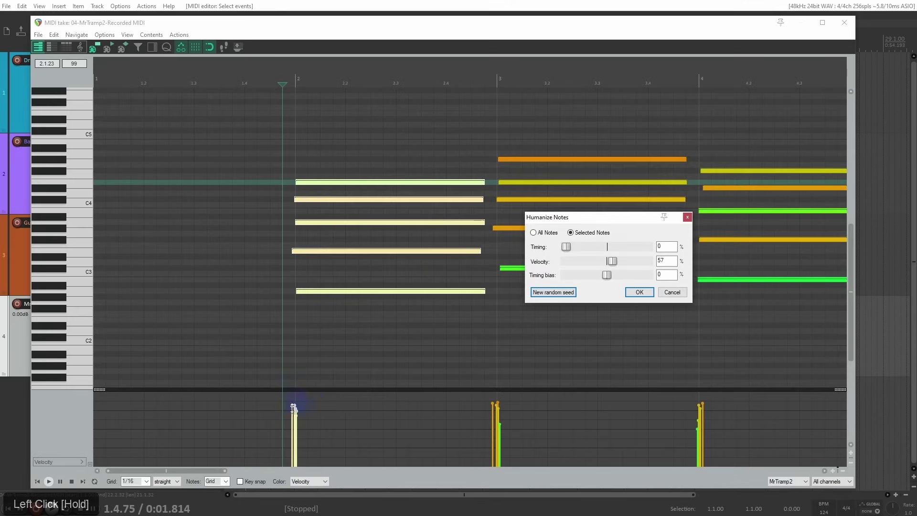
{"action": "left_click_drag", "start_coordinate": [573, 273], "coordinate": [597, 261]}
{"action": "key", "text": "space"}
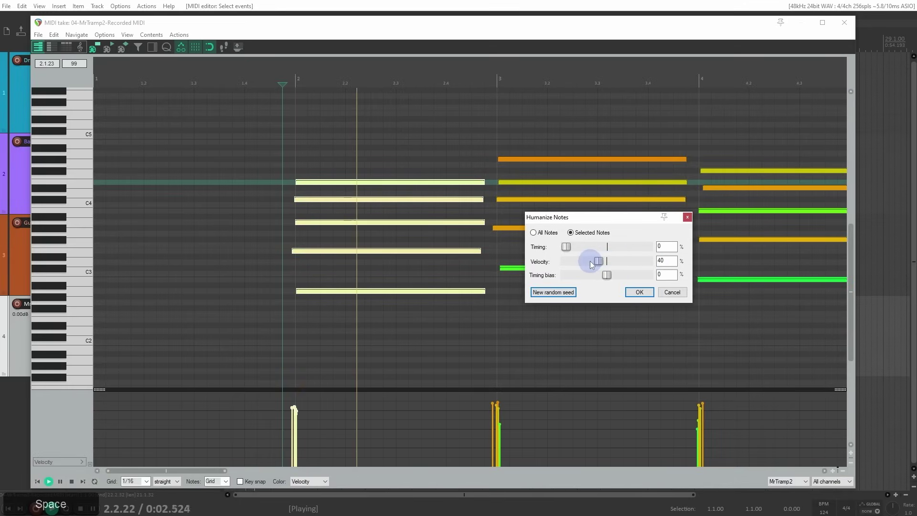
{"action": "scroll", "coordinate": [529, 190], "scroll_direction": "down", "scroll_amount": 2}
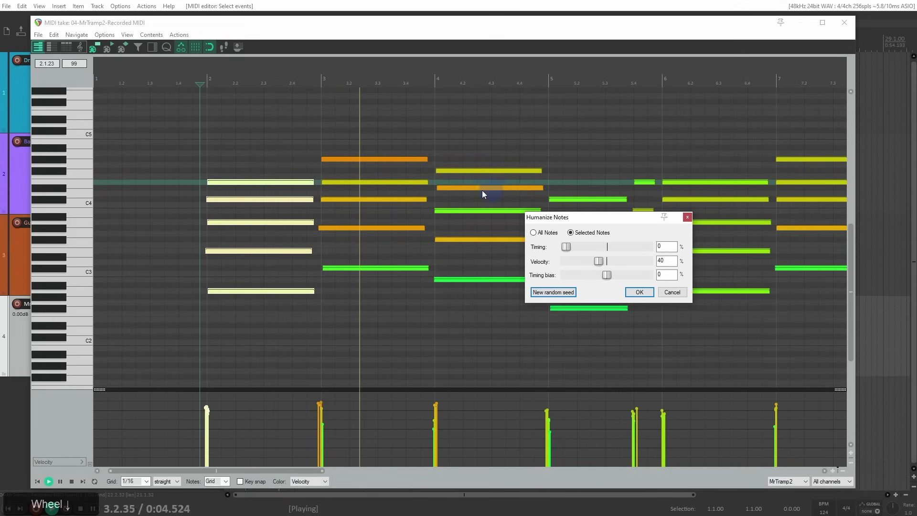
{"action": "scroll", "coordinate": [397, 183], "scroll_direction": "down", "scroll_amount": 2}
{"action": "scroll", "coordinate": [396, 190], "scroll_direction": "up", "scroll_amount": 2}
{"action": "key", "text": "space"}
{"action": "left_click", "coordinate": [639, 292]}
- Quantize the position only of all notes to the grid at 52% strength
{"action": "scroll", "coordinate": [529, 247], "scroll_direction": "down", "scroll_amount": 3}
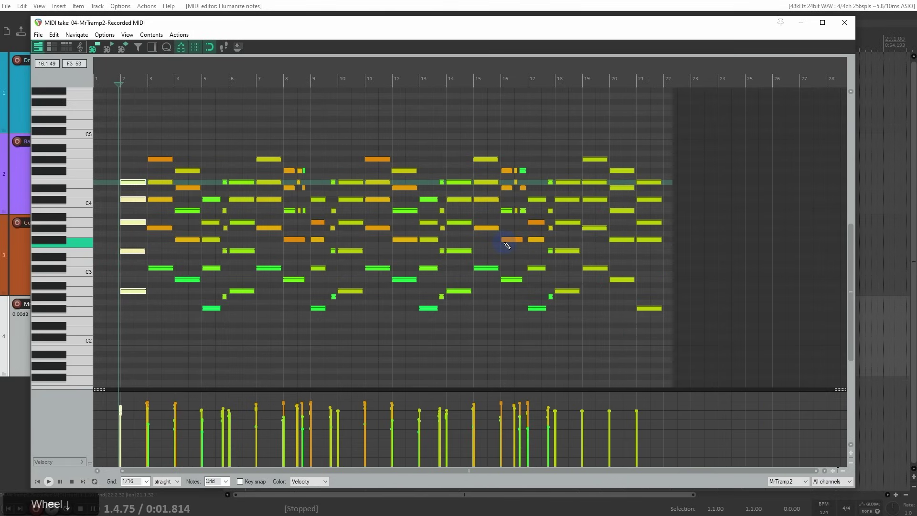
{"action": "key", "text": "q"}
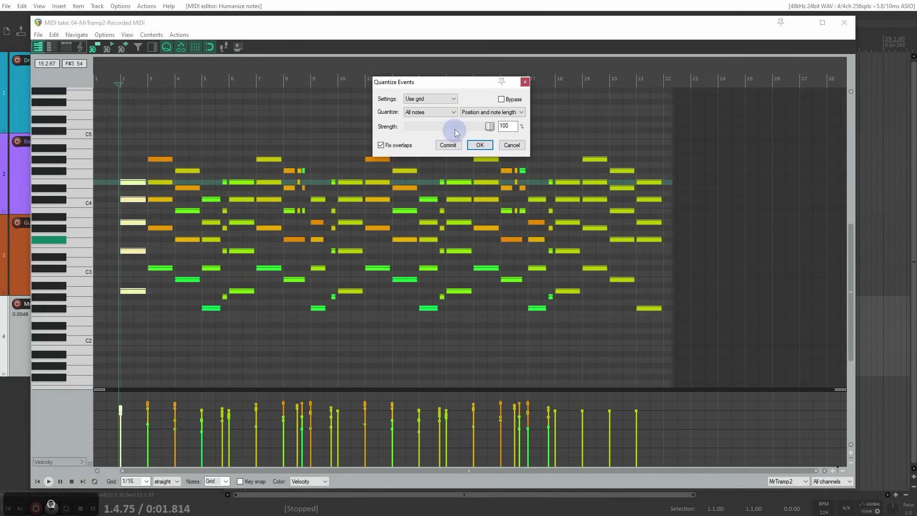
{"action": "left_click", "coordinate": [492, 112]}
{"action": "left_click", "coordinate": [489, 122]}
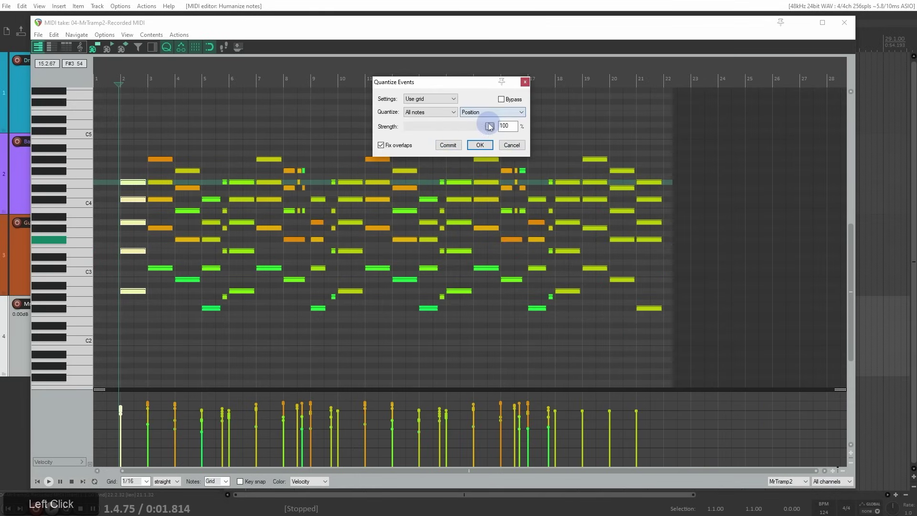
{"action": "left_click_drag", "start_coordinate": [491, 128], "coordinate": [453, 134]}
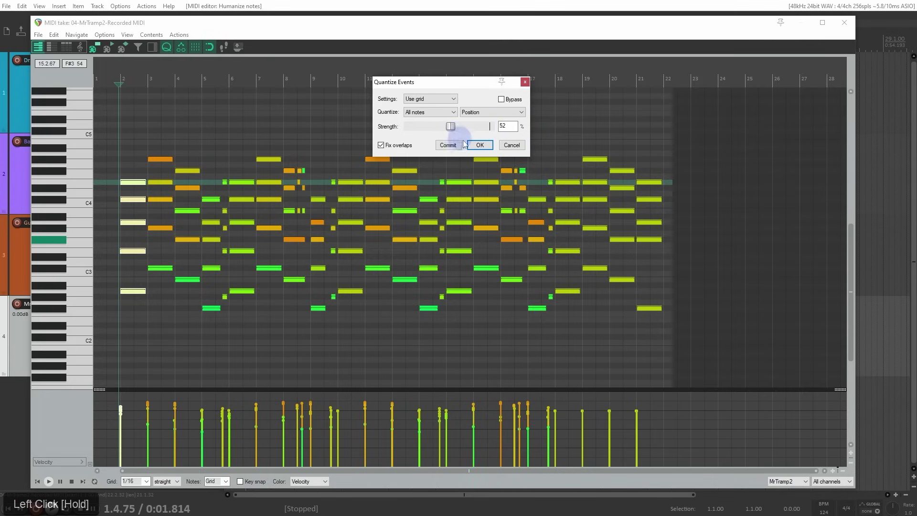
{"action": "left_click", "coordinate": [479, 145]}
- Play back the quantized keyboard part from just before bar 2 and check the note alignment
{"action": "scroll", "coordinate": [261, 220], "scroll_direction": "up", "scroll_amount": 5}
{"action": "key", "text": "space"}
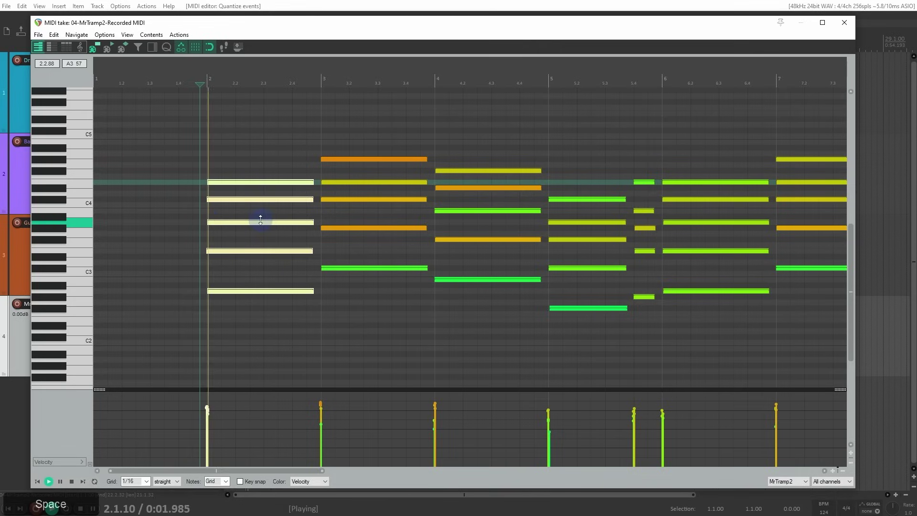
{"action": "scroll", "coordinate": [260, 220], "scroll_direction": "up", "scroll_amount": 3}
{"action": "scroll", "coordinate": [282, 224], "scroll_direction": "down", "scroll_amount": 4}
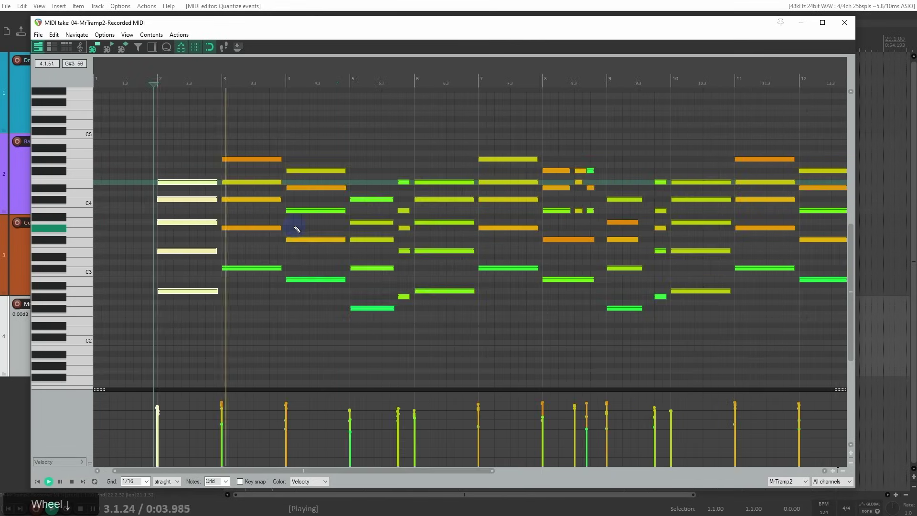
{"action": "scroll", "coordinate": [297, 225], "scroll_direction": "up", "scroll_amount": 2}
{"action": "scroll", "coordinate": [432, 248], "scroll_direction": "down", "scroll_amount": 6}
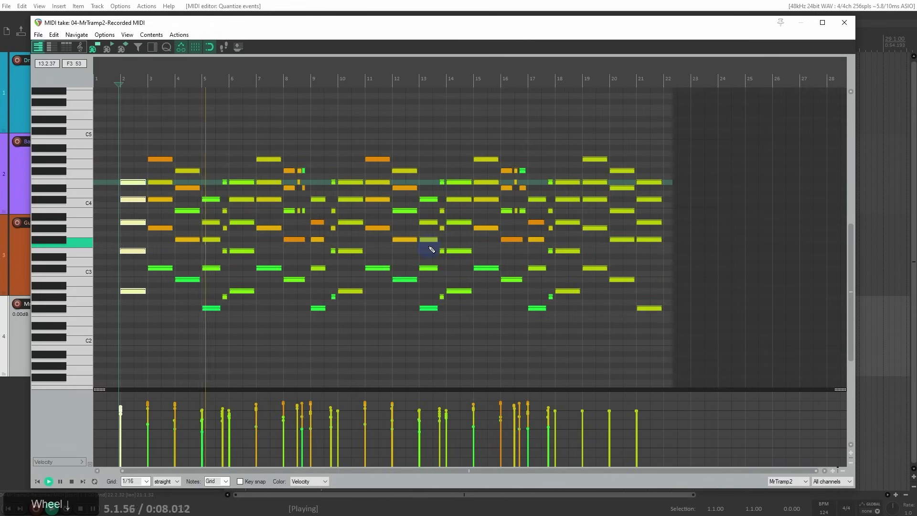
{"action": "scroll", "coordinate": [428, 248], "scroll_direction": "up", "scroll_amount": 1}
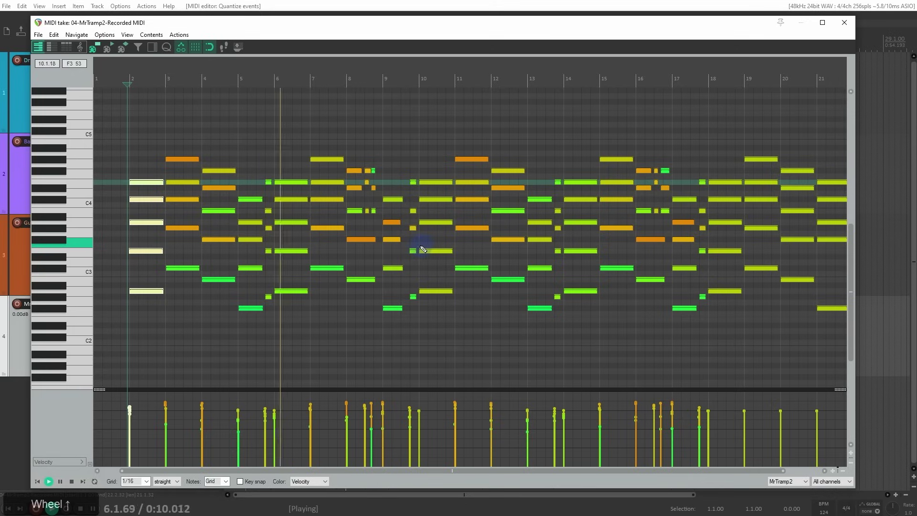
{"action": "key", "text": "space"}
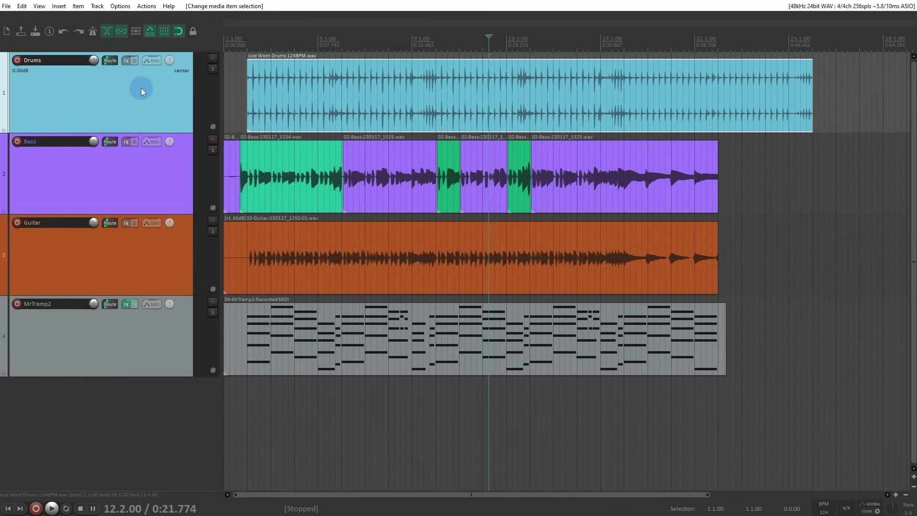
- Open the project Just Wont_EDITING.rpp from the Just Wont_EDITING folder, saving the current project first
{"action": "left_click", "coordinate": [6, 6]}
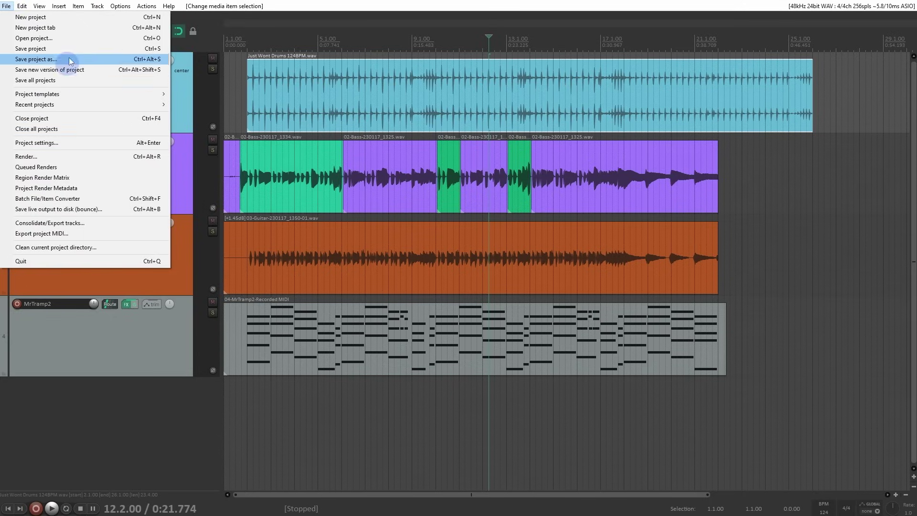
{"action": "left_click", "coordinate": [76, 38]}
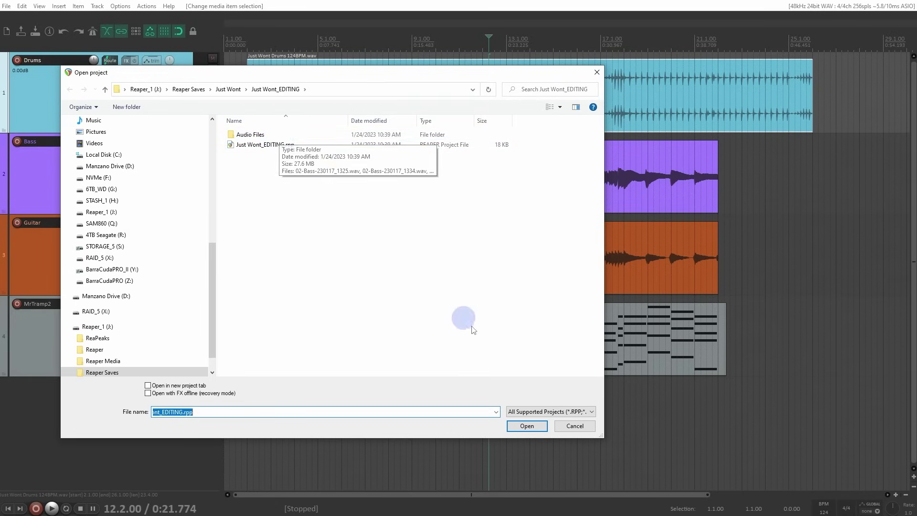
{"action": "left_click", "coordinate": [541, 428]}
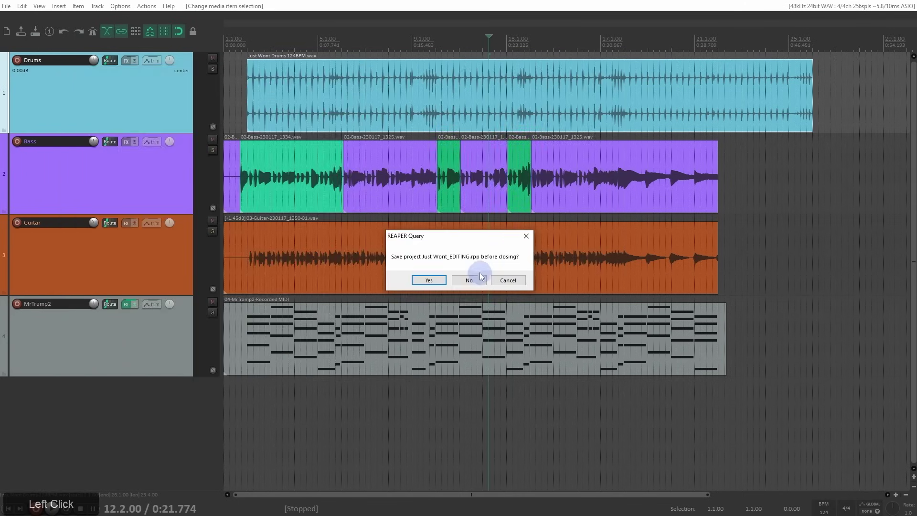
{"action": "left_click", "coordinate": [429, 280]}
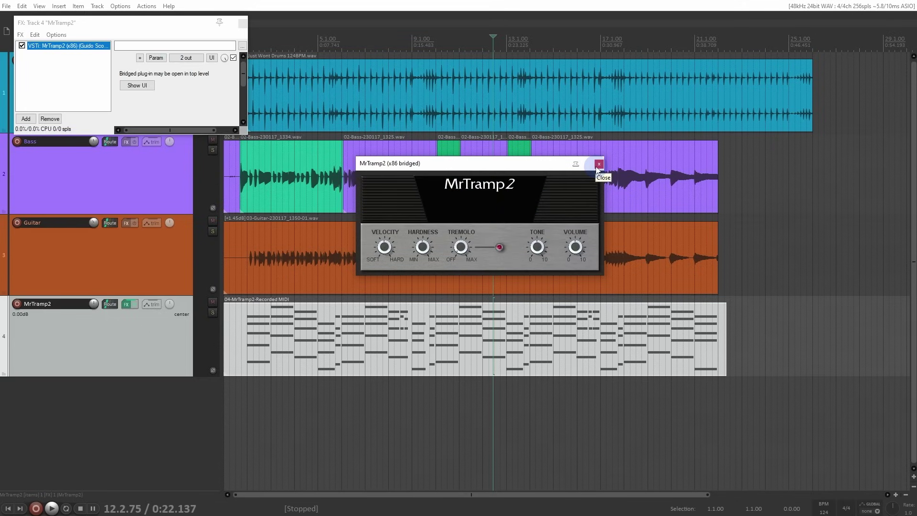
- Close the MrTramp2 plug-in interface and the FX chain window of the MrTramp2 track
{"action": "left_click", "coordinate": [600, 164]}
{"action": "left_click", "coordinate": [599, 164]}
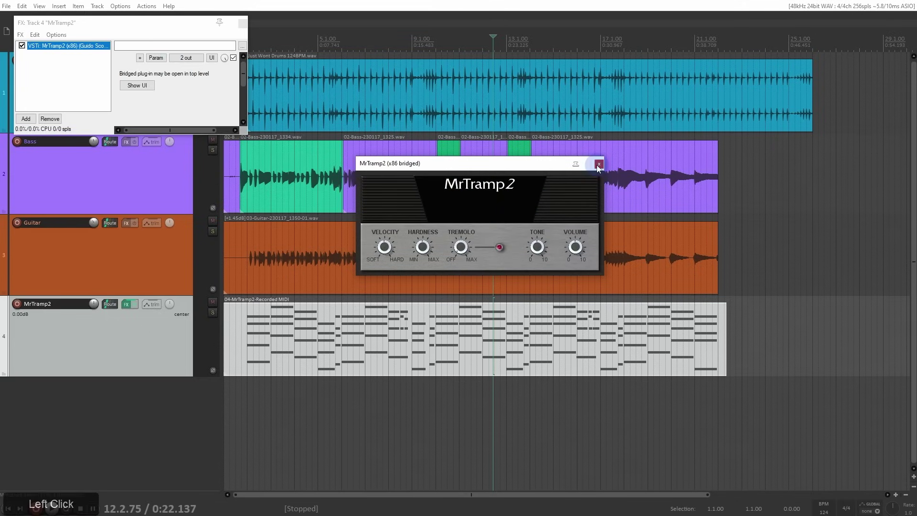
{"action": "left_click", "coordinate": [242, 23]}
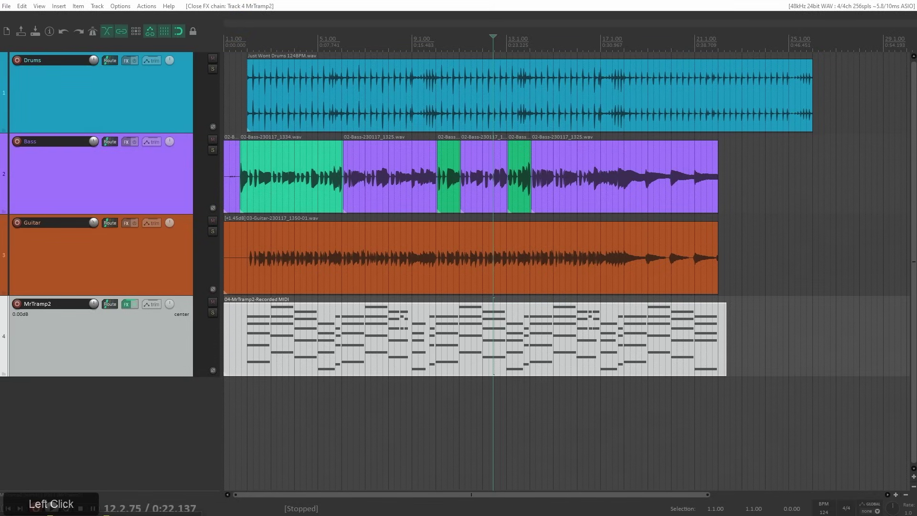
{"action": "left_click", "coordinate": [102, 354]}
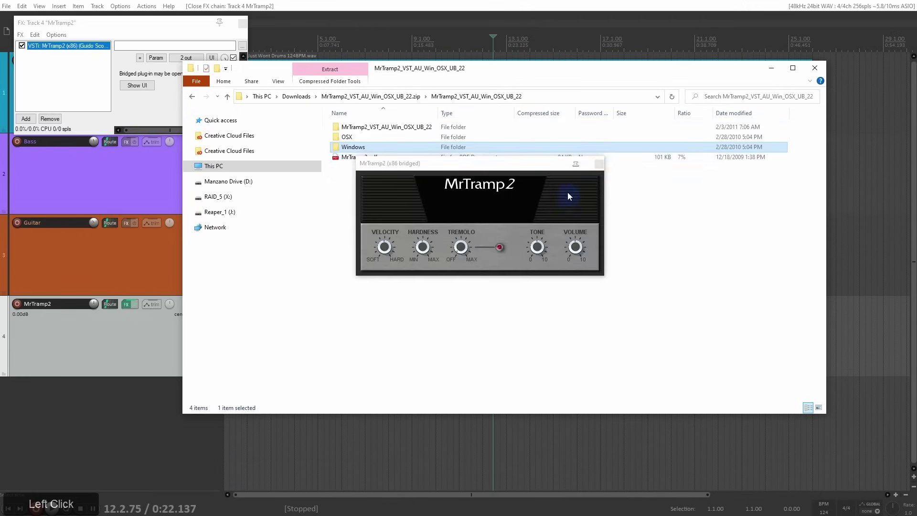
- Dismiss the plug-in interface and select MrTramp2.dll inside the Windows folder of the MrTramp2 download in File Explorer
{"action": "left_click", "coordinate": [598, 165]}
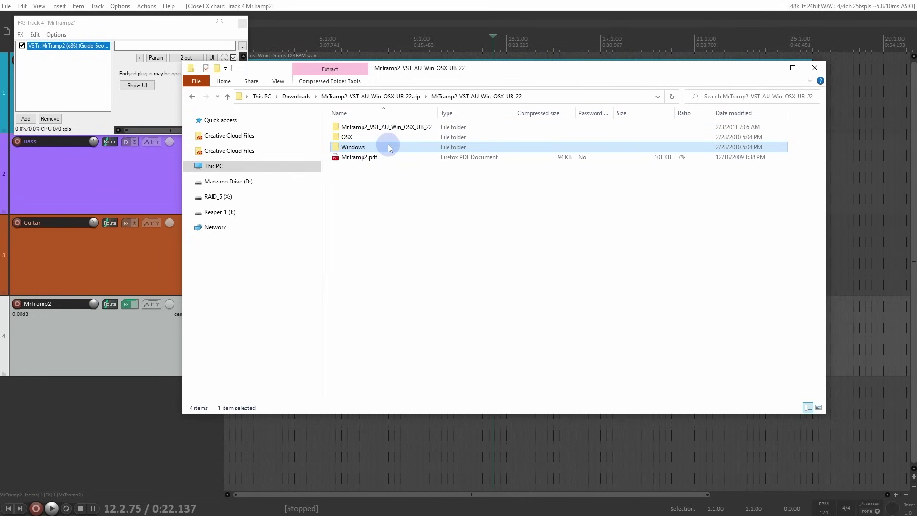
{"action": "double_click", "coordinate": [388, 147]}
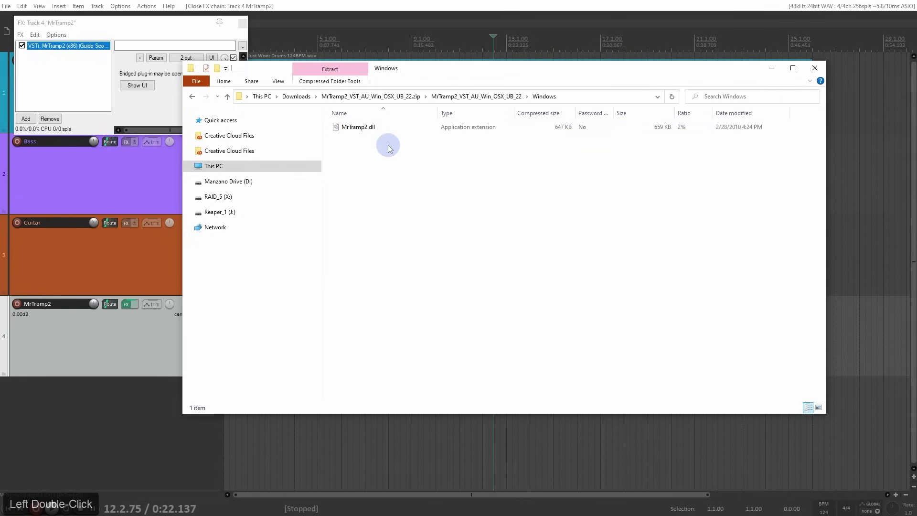
{"action": "left_click", "coordinate": [375, 127]}
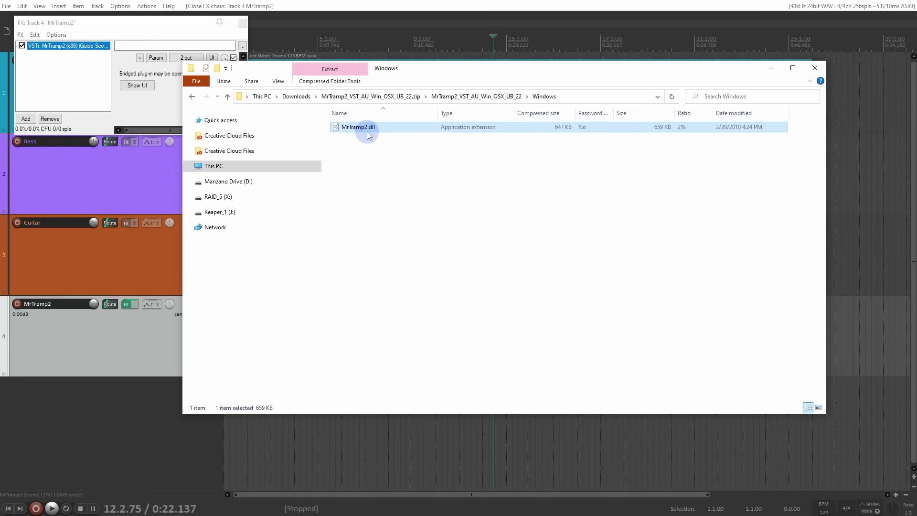
- Switch back to REAPER, close the MrTramp2 track's FX chain window and select the Drums track
{"action": "left_click", "coordinate": [378, 32]}
{"action": "left_click", "coordinate": [243, 24]}
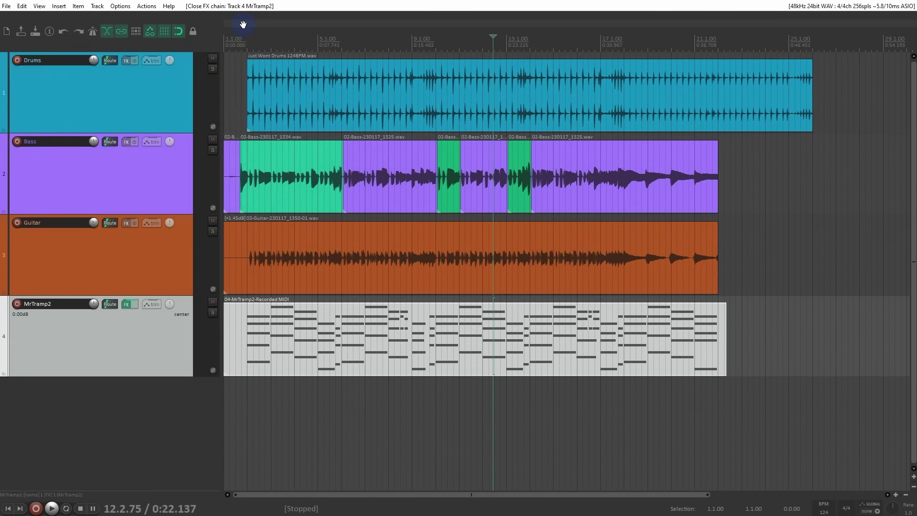
{"action": "left_click", "coordinate": [164, 107]}
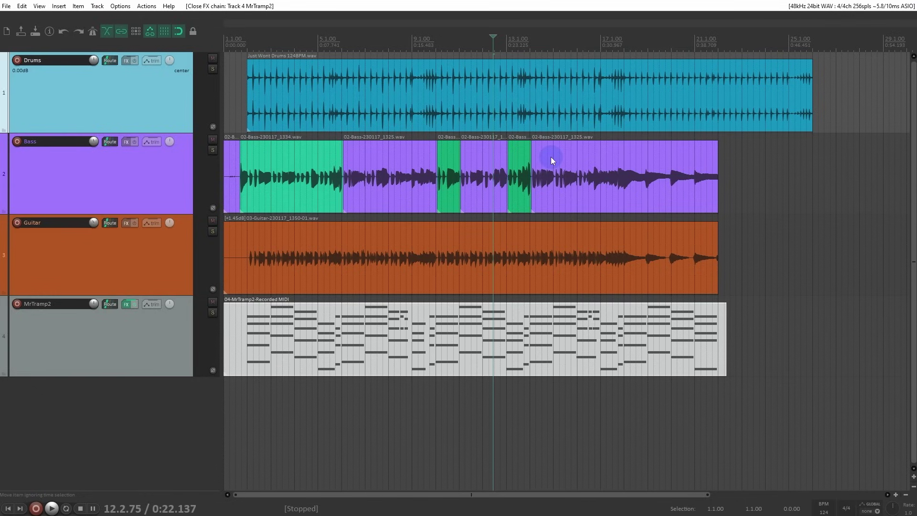
- Select all media items across the Drums, Bass, Guitar and MrTramp2 tracks with a marquee, undoing the first attempt
{"action": "left_click_drag", "start_coordinate": [339, 109], "coordinate": [622, 411]}
{"action": "key", "text": "ctrl+z"}
{"action": "left_click_drag", "start_coordinate": [865, 86], "coordinate": [196, 339]}
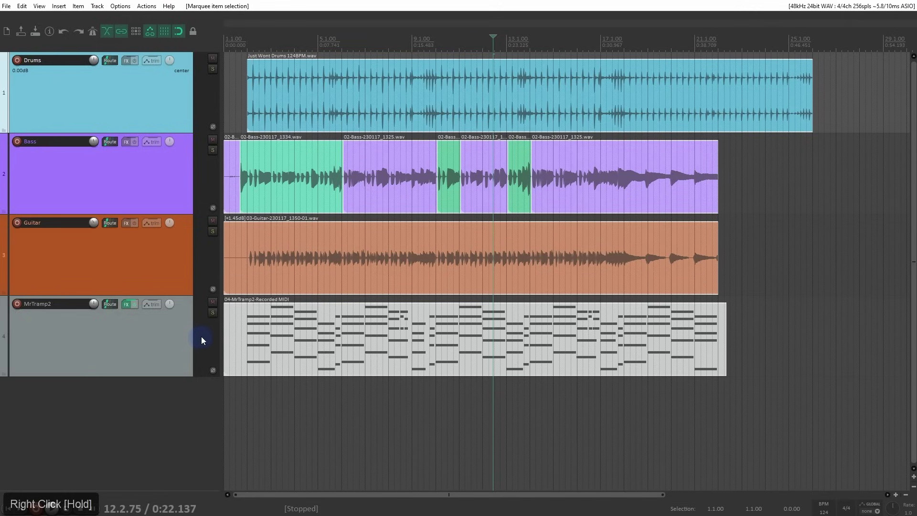
{"action": "left_click_drag", "start_coordinate": [852, 86], "coordinate": [238, 331]}
{"action": "left_click_drag", "start_coordinate": [876, 70], "coordinate": [226, 340]}
- Try to move all selected items together, and select only the drums item with the edit cursor at 3.3.00
{"action": "left_click_drag", "start_coordinate": [297, 76], "coordinate": [276, 81]}
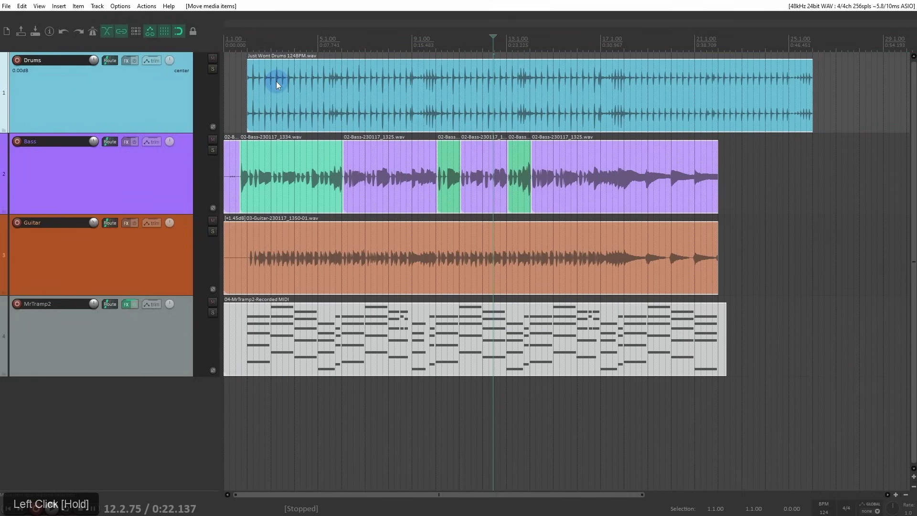
{"action": "left_click", "coordinate": [236, 83]}
{"action": "left_click", "coordinate": [284, 165]}
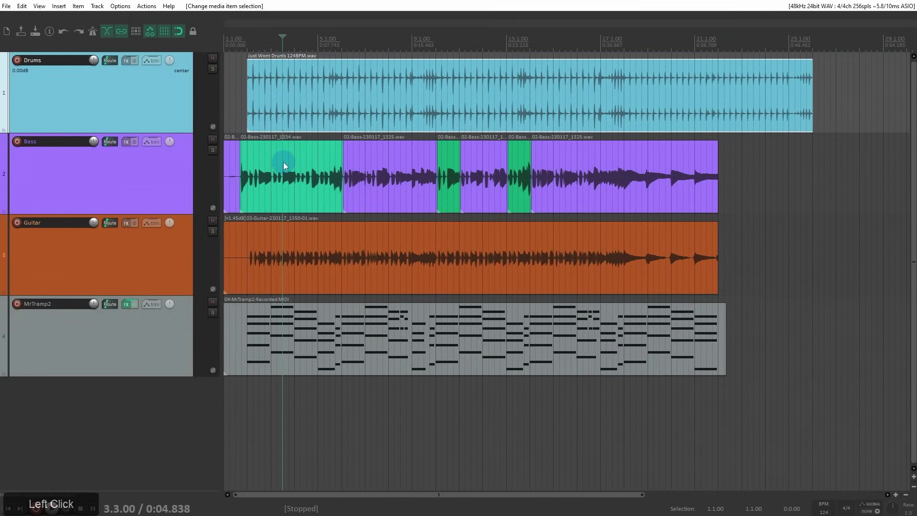
- Extend the item selection from the drums through the early bass items to the guitar item, and clear the selection
{"action": "left_click", "coordinate": [283, 162], "text": "shift"}
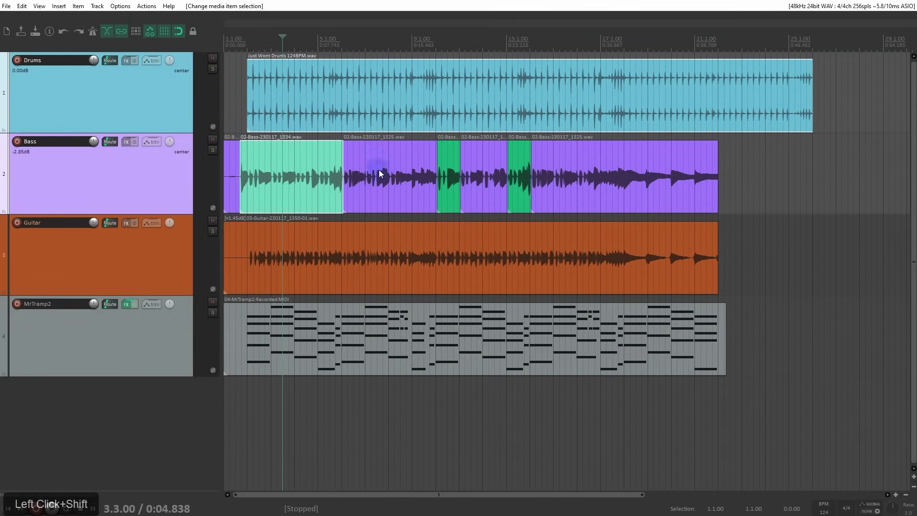
{"action": "left_click", "coordinate": [383, 231], "text": "shift"}
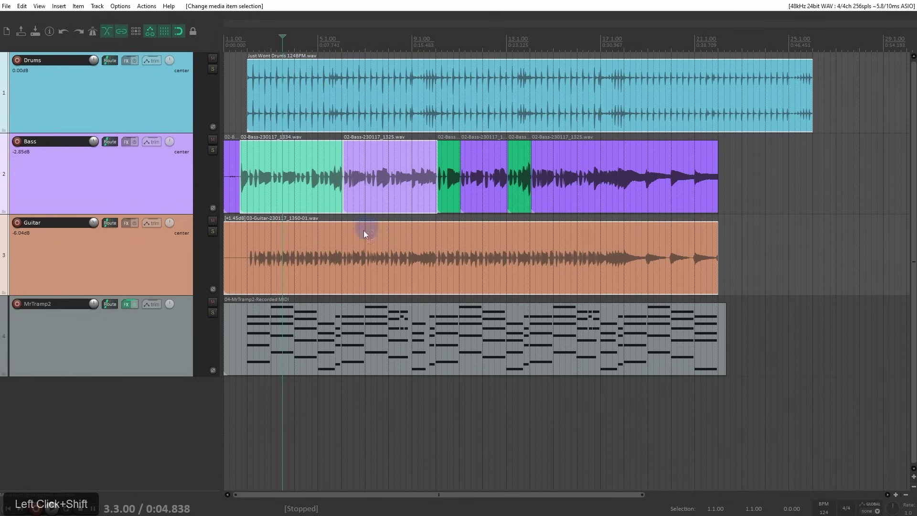
{"action": "left_click", "coordinate": [800, 220]}
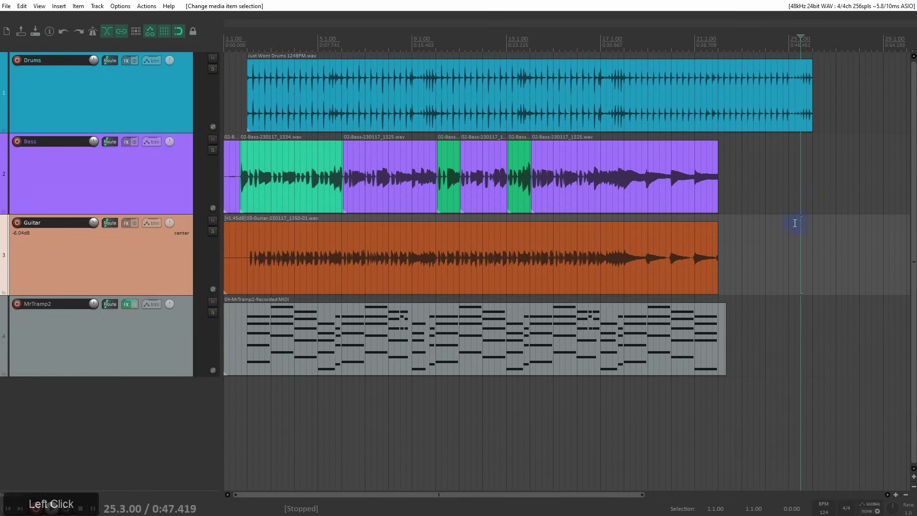
- Range-select all Bass items from first to last, and range-select the items spanning Drums to Guitar in both directions
{"action": "left_click", "coordinate": [233, 172]}
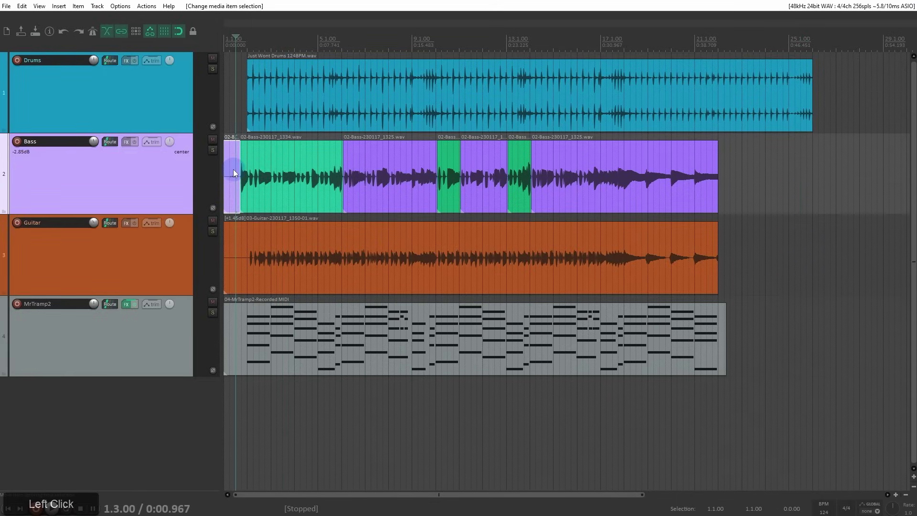
{"action": "left_click", "coordinate": [601, 170], "text": "shift"}
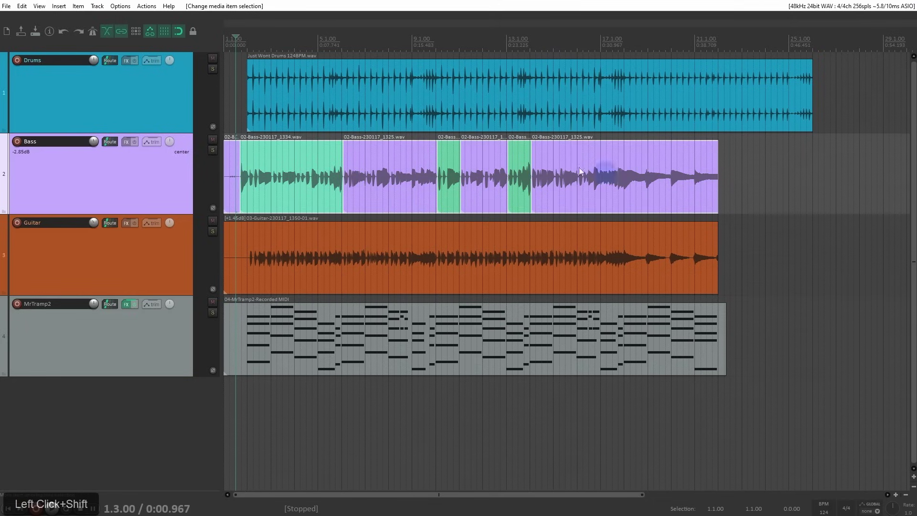
{"action": "left_click", "coordinate": [375, 96]}
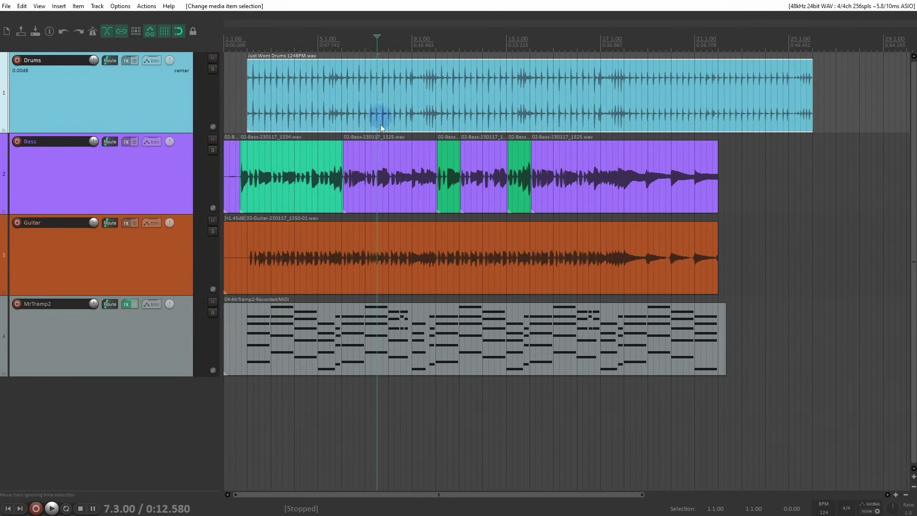
{"action": "left_click", "coordinate": [379, 242], "text": "shift"}
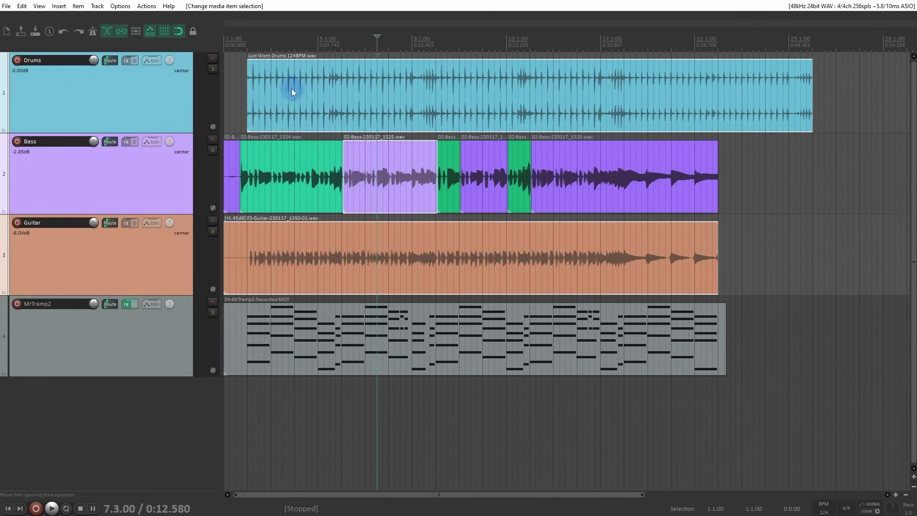
{"action": "left_click", "coordinate": [400, 251]}
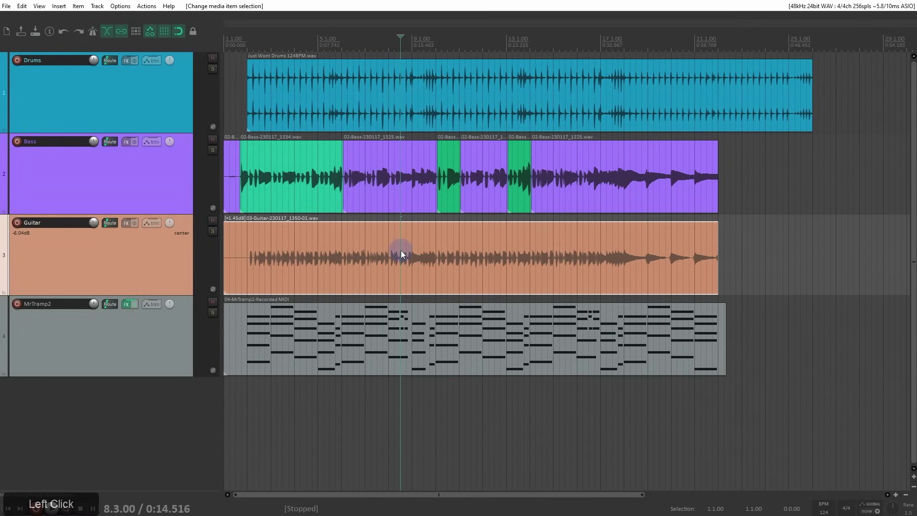
{"action": "left_click", "coordinate": [299, 99], "text": "shift"}
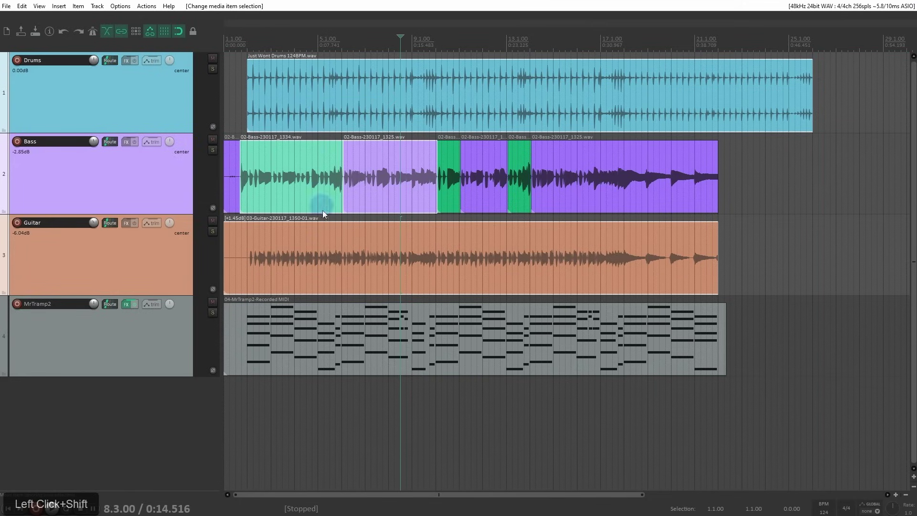
- Add three non-adjacent bass items individually to the selected drums item, try moving them together, and undo the move
{"action": "left_click", "coordinate": [329, 107]}
{"action": "left_click", "coordinate": [323, 165], "text": "ctrl"}
{"action": "left_click", "coordinate": [486, 168], "text": "ctrl"}
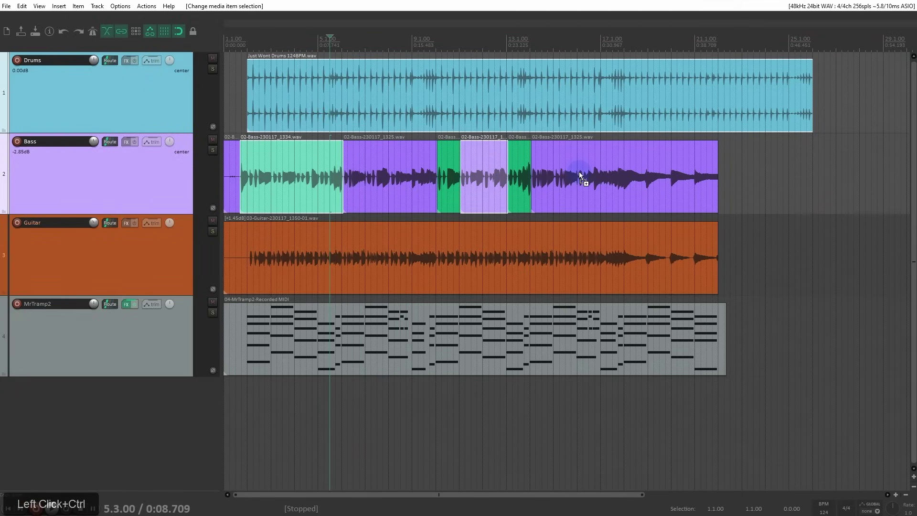
{"action": "left_click", "coordinate": [579, 175], "text": "ctrl"}
{"action": "scroll", "coordinate": [402, 107], "scroll_direction": "down", "scroll_amount": 1}
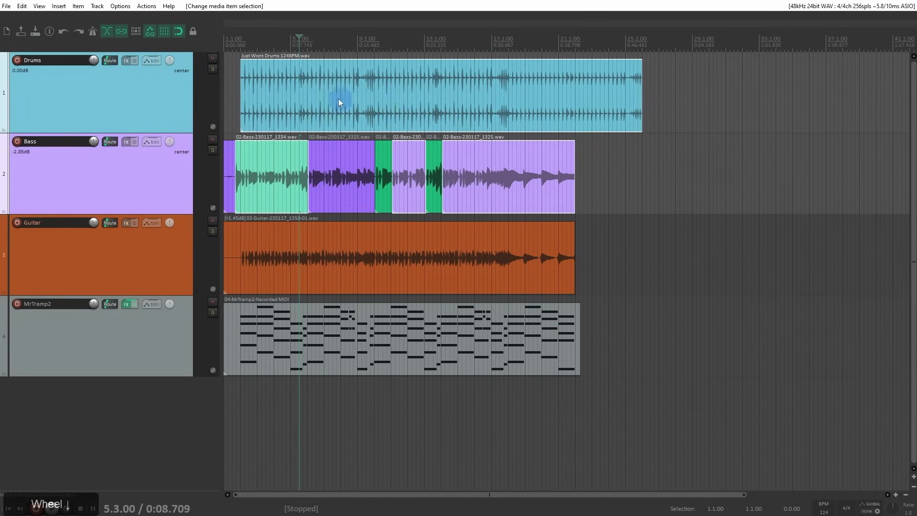
{"action": "mouse_move", "coordinate": [296, 93]}
{"action": "left_mouse_down"}
{"action": "mouse_move", "coordinate": [510, 101]}
{"action": "mouse_move", "coordinate": [292, 93]}
{"action": "mouse_move", "coordinate": [310, 93]}
{"action": "mouse_move", "coordinate": [300, 91]}
{"action": "left_mouse_up"}
{"action": "key", "text": "ctrl+z"}
- Try out the edge resizing at the end and the start of the drums item with the Drums track enlarged
{"action": "left_click", "coordinate": [635, 93]}
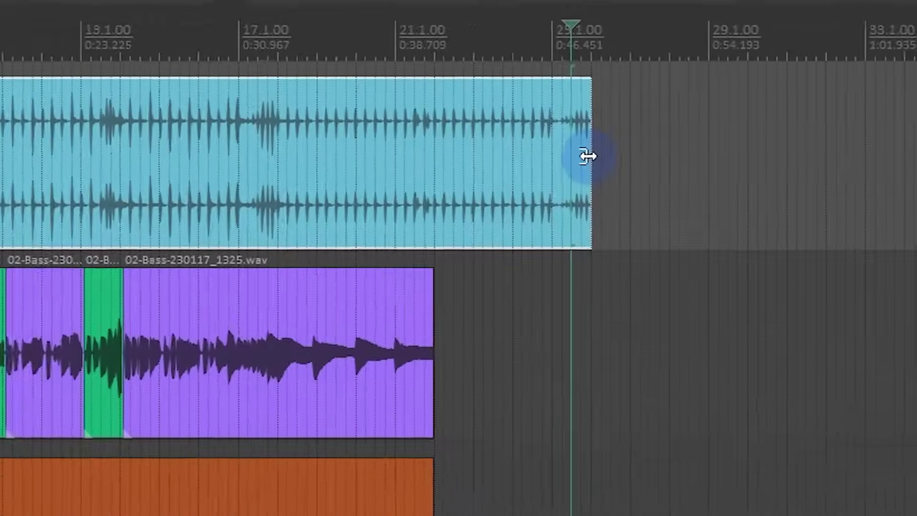
{"action": "left_click_drag", "start_coordinate": [617, 122], "coordinate": [604, 121]}
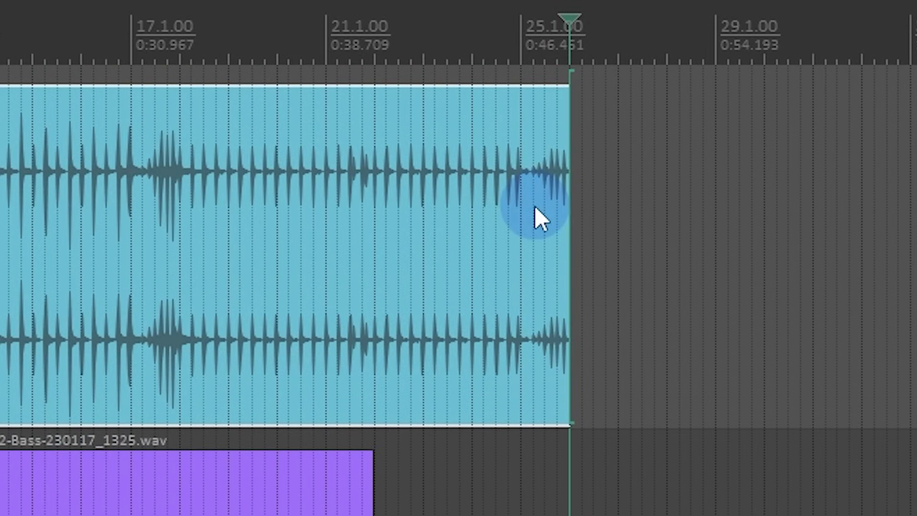
{"action": "left_click_drag", "start_coordinate": [468, 143], "coordinate": [659, 328]}
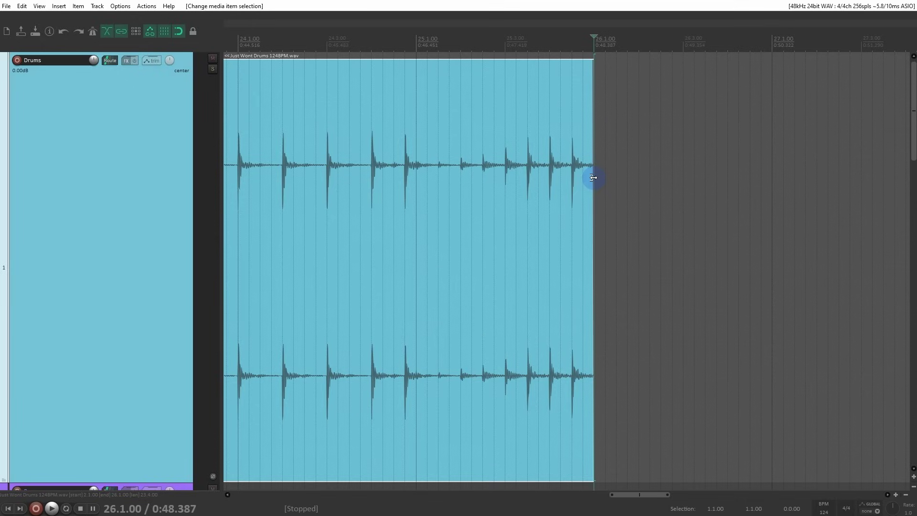
{"action": "left_click_drag", "start_coordinate": [593, 178], "coordinate": [595, 205]}
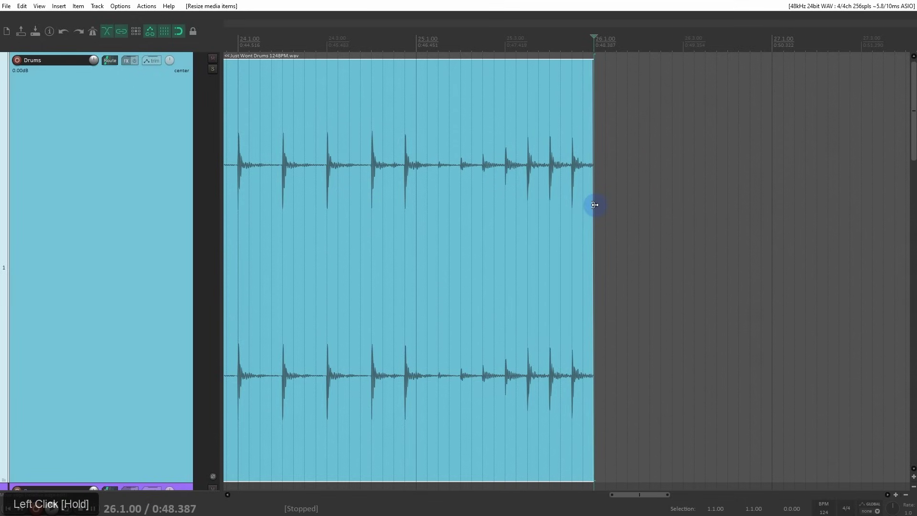
{"action": "key", "text": "Home"}
{"action": "left_click_drag", "start_coordinate": [402, 185], "coordinate": [402, 213]}
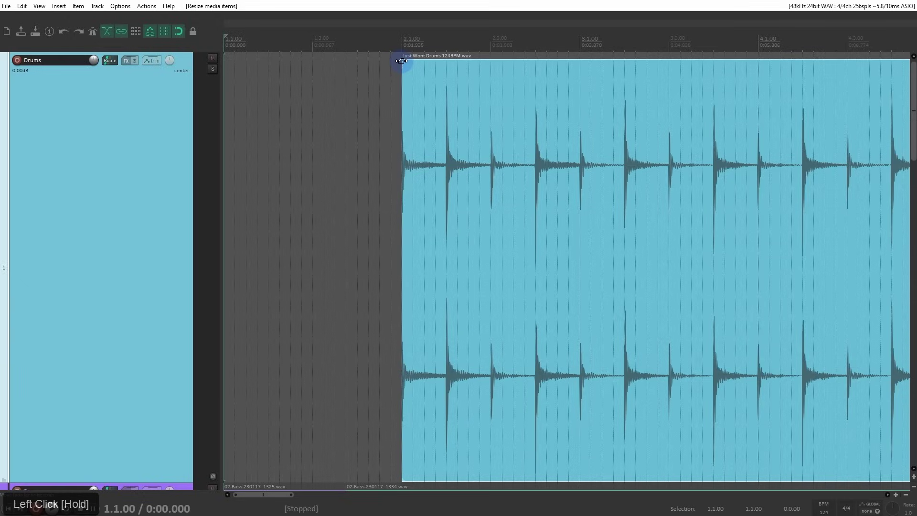
- Add a fade-in of about 2.66 s to the drums item and give it a slow-start, steep-end curve
{"action": "left_click_drag", "start_coordinate": [402, 61], "coordinate": [646, 125]}
{"action": "right_click", "coordinate": [577, 94]}
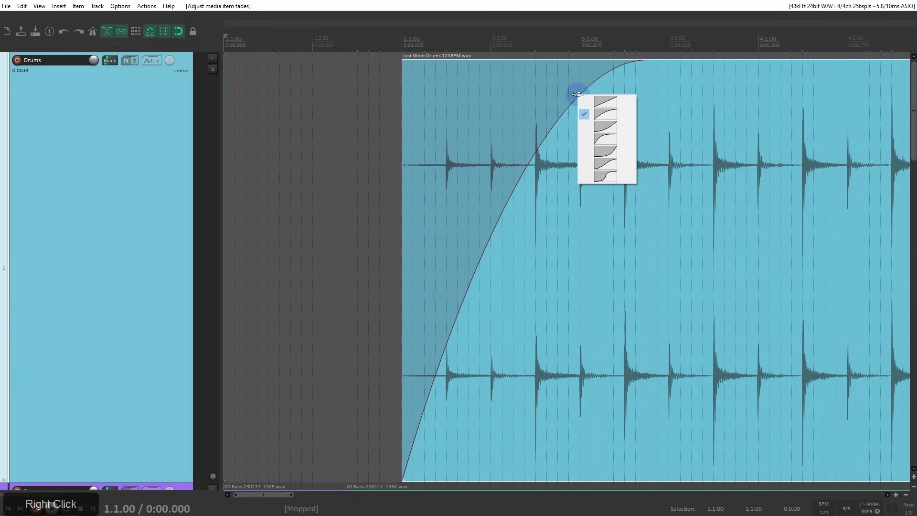
{"action": "left_click", "coordinate": [614, 138]}
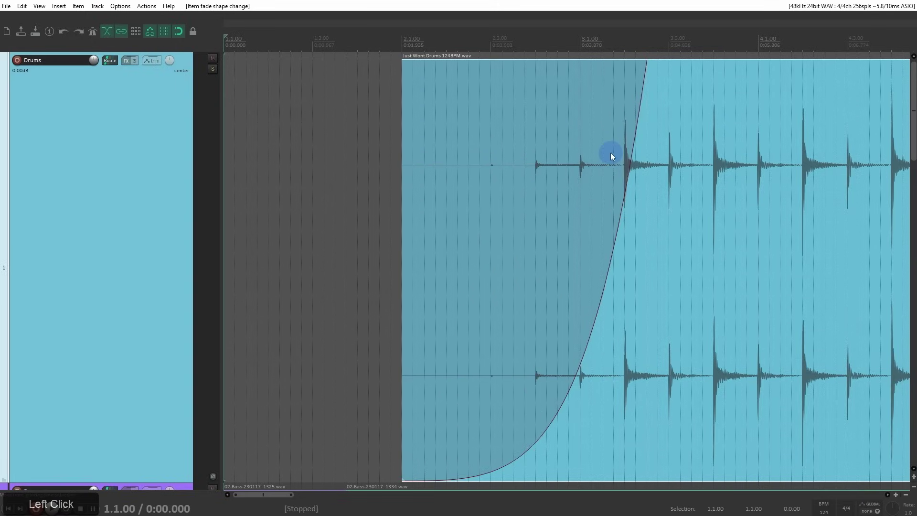
- Solo the Drums track and play the faded-in section from just before the drums item starts
{"action": "scroll", "coordinate": [456, 148], "scroll_direction": "down", "scroll_amount": 2}
{"action": "left_click", "coordinate": [212, 69]}
{"action": "left_click", "coordinate": [394, 78]}
{"action": "key", "text": "space"}
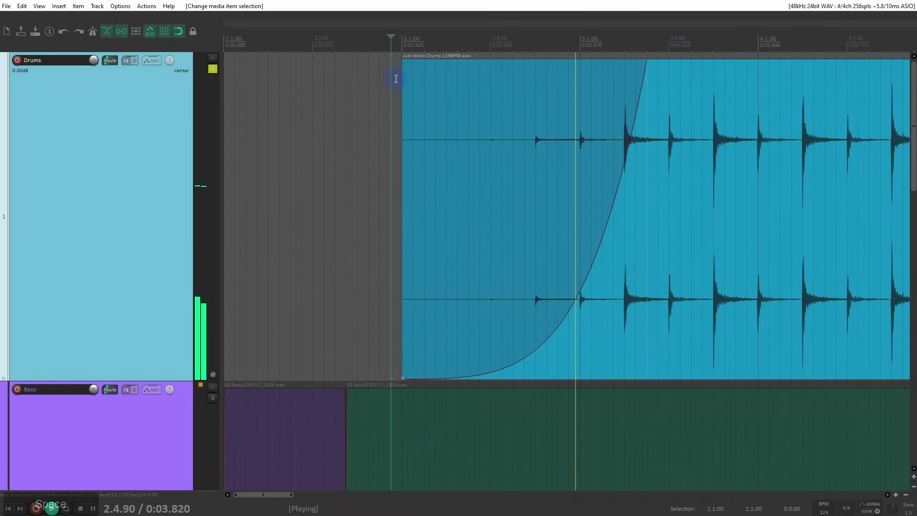
{"action": "key", "text": "space"}
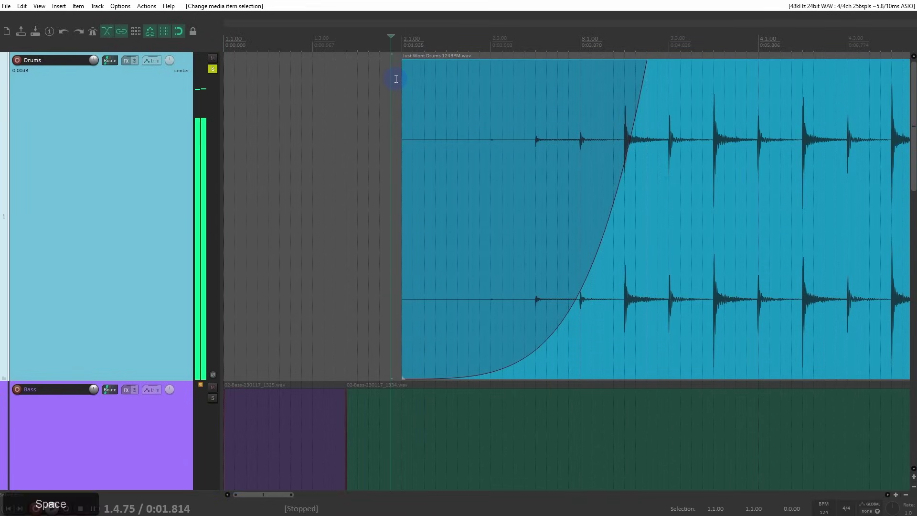
- Remove the fade-in from the drums item and unsolo the Drums track
{"action": "left_click_drag", "start_coordinate": [646, 110], "coordinate": [646, 110]}
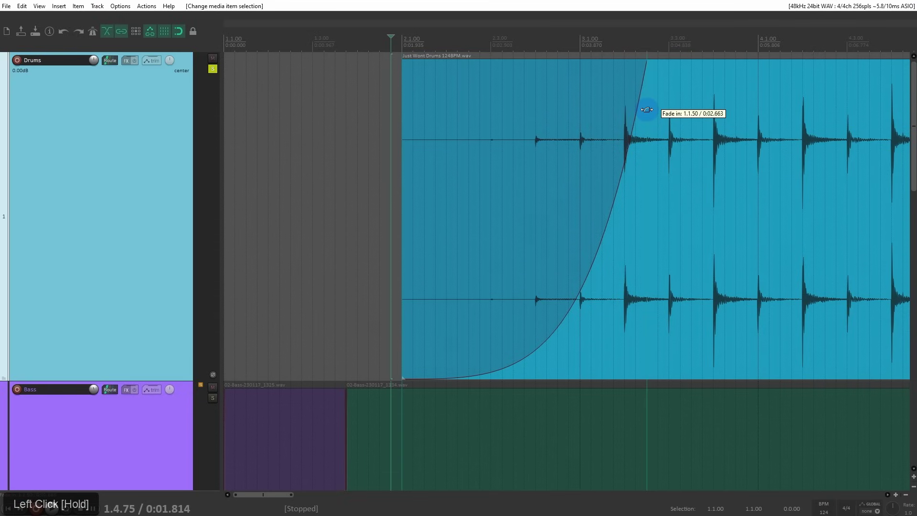
{"action": "left_click_drag", "start_coordinate": [646, 110], "coordinate": [326, 170]}
{"action": "left_click", "coordinate": [213, 69]}
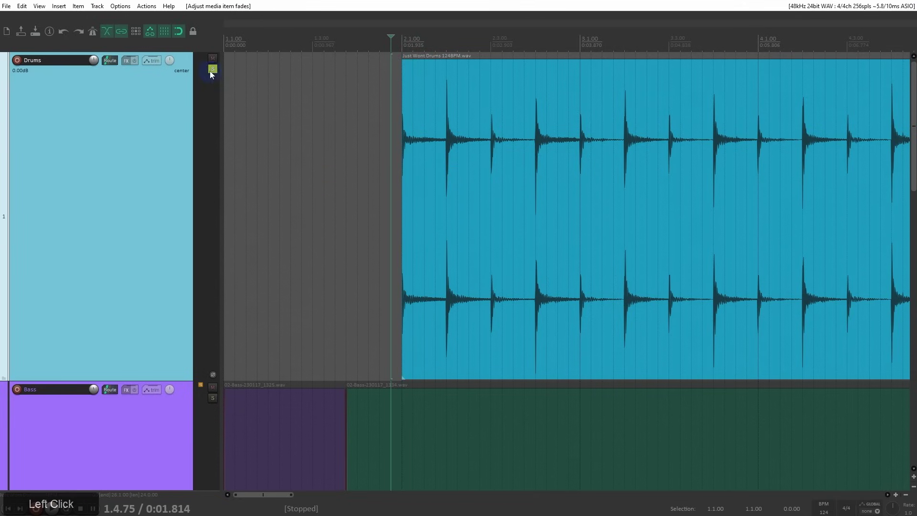
- Try a fade-out from about bar 22 on the drums item, open its curve shape choices, and remove the fade
{"action": "scroll", "coordinate": [408, 139], "scroll_direction": "down", "scroll_amount": 4}
{"action": "left_click_drag", "start_coordinate": [793, 60], "coordinate": [708, 98]}
{"action": "right_click", "coordinate": [725, 79]}
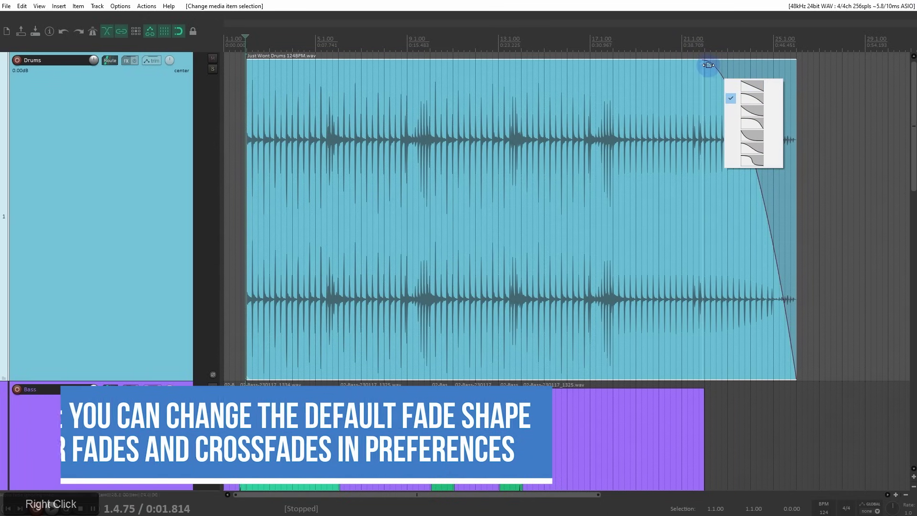
{"action": "left_click", "coordinate": [704, 67]}
{"action": "left_click_drag", "start_coordinate": [704, 66], "coordinate": [798, 86]}
- Select the last bass item and the guitar item, fade out both ends together, and undo the fade
{"action": "scroll", "coordinate": [580, 236], "scroll_direction": "down", "scroll_amount": 5, "text": "ctrl"}
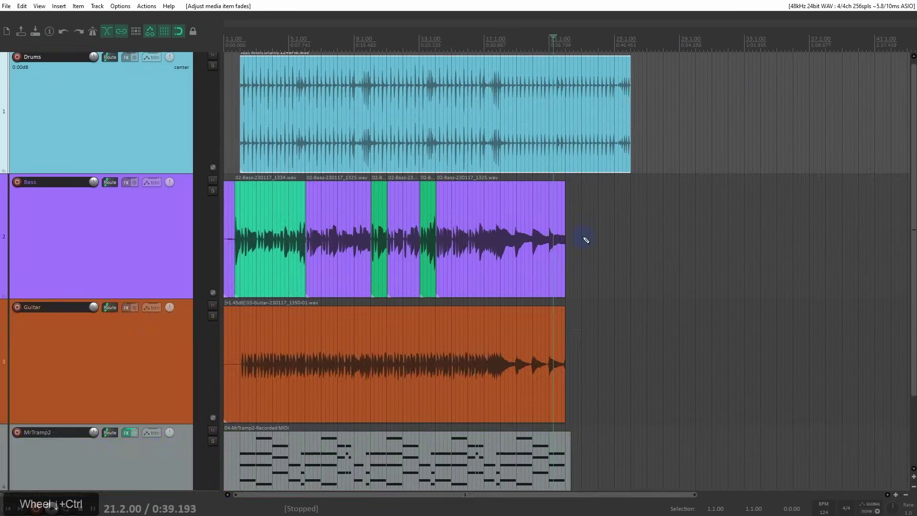
{"action": "left_click", "coordinate": [562, 206]}
{"action": "scroll", "coordinate": [575, 218], "scroll_direction": "up", "scroll_amount": 6}
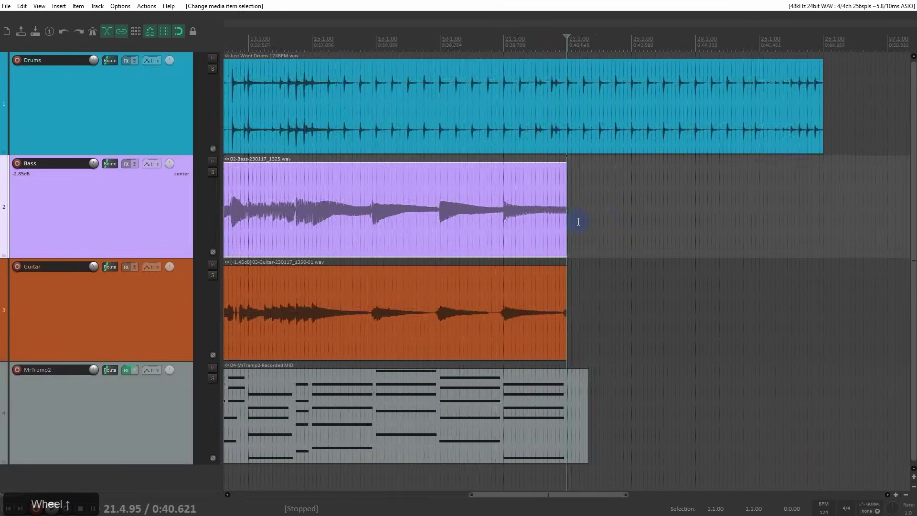
{"action": "left_click_drag", "start_coordinate": [628, 210], "coordinate": [438, 282]}
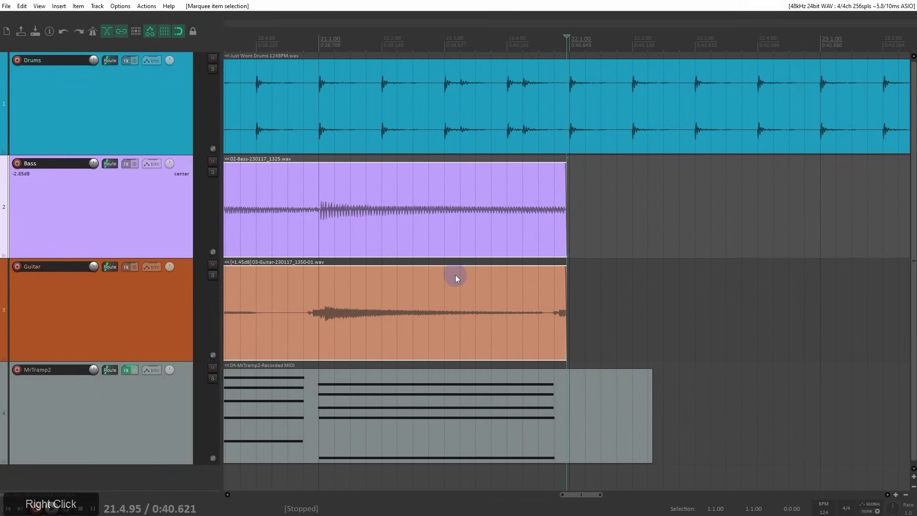
{"action": "left_click_drag", "start_coordinate": [564, 217], "coordinate": [562, 241]}
{"action": "left_click_drag", "start_coordinate": [566, 165], "coordinate": [468, 195]}
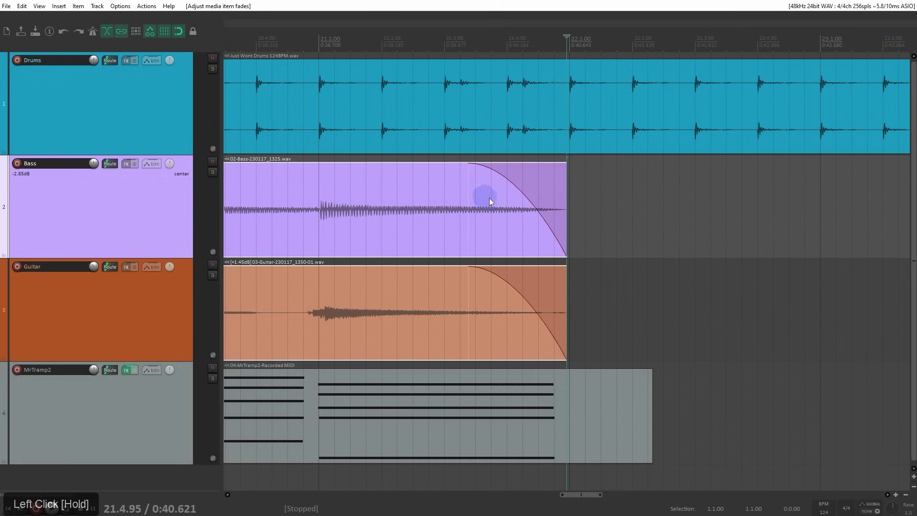
{"action": "key", "text": "ctrl+z"}
- Try adding the drums item to the bass and guitar selection, and reduce the selection to the last bass and guitar items
{"action": "scroll", "coordinate": [522, 210], "scroll_direction": "down", "scroll_amount": 5}
{"action": "scroll", "coordinate": [523, 218], "scroll_direction": "down", "scroll_amount": 3}
{"action": "left_click_drag", "start_coordinate": [826, 120], "coordinate": [624, 127]}
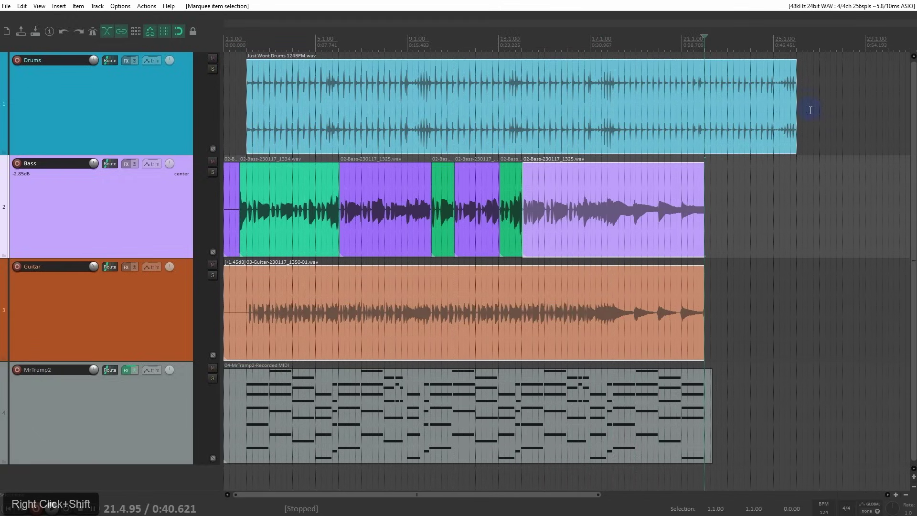
{"action": "left_click_drag", "start_coordinate": [768, 116], "coordinate": [750, 127]}
{"action": "key", "text": "ctrl+z"}
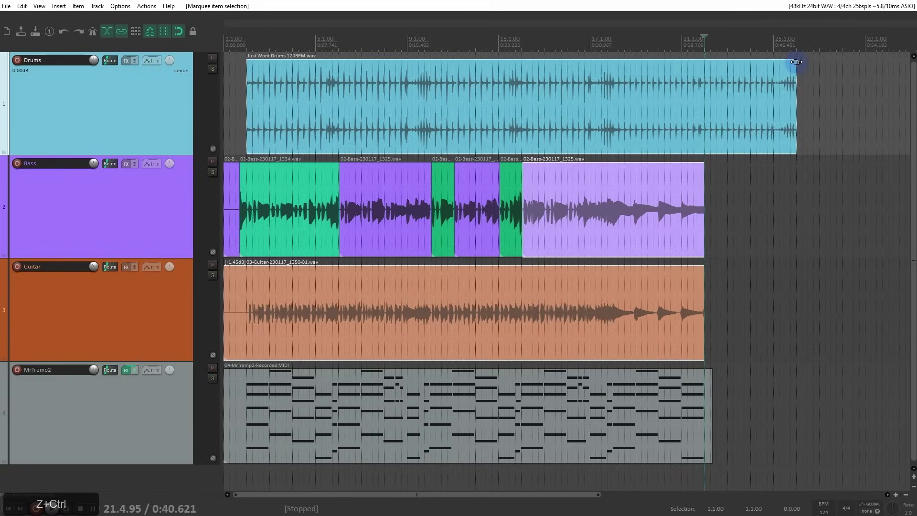
{"action": "left_click_drag", "start_coordinate": [794, 61], "coordinate": [814, 91]}
{"action": "right_click", "coordinate": [626, 317]}
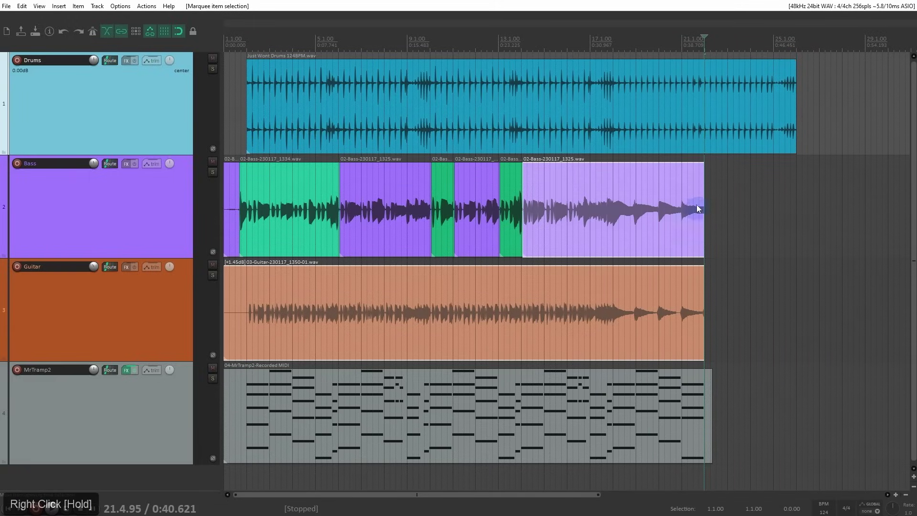
- Apply a shared fade-out to the ends of the selected bass and guitar items, and remove it from both
{"action": "mouse_move", "coordinate": [702, 171]}
{"action": "left_mouse_down"}
{"action": "mouse_move", "coordinate": [640, 177]}
{"action": "mouse_move", "coordinate": [695, 184]}
{"action": "left_mouse_up"}
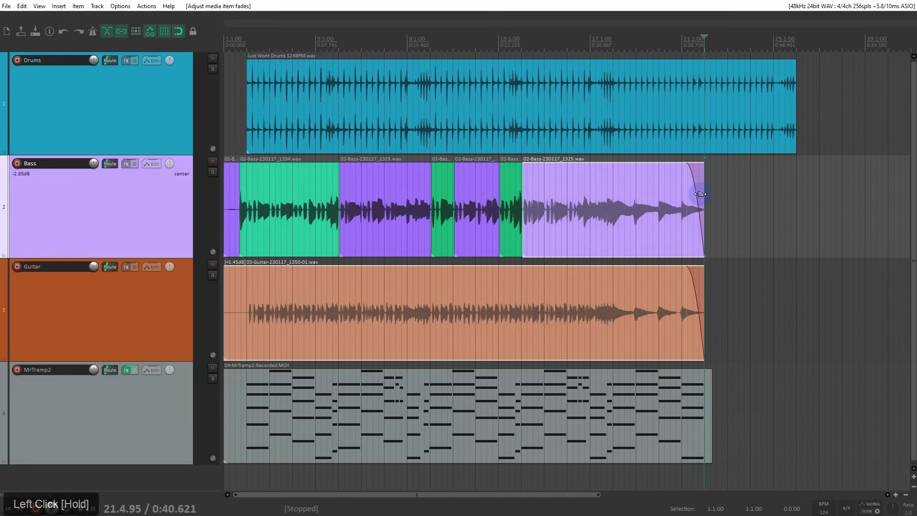
{"action": "scroll", "coordinate": [624, 219], "scroll_direction": "up", "scroll_amount": 6}
{"action": "scroll", "coordinate": [571, 247], "scroll_direction": "down", "scroll_amount": 6}
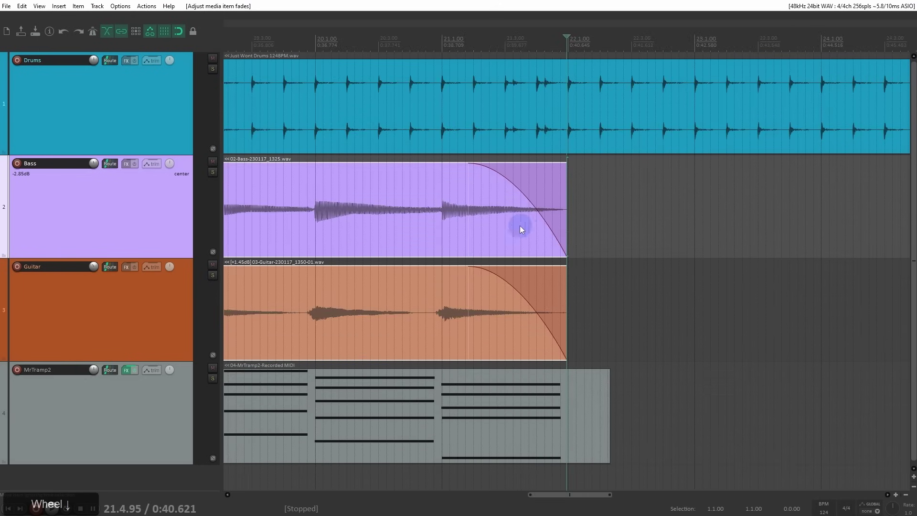
{"action": "left_click_drag", "start_coordinate": [469, 221], "coordinate": [577, 229]}
- Select the drums item and split it at bar 25
{"action": "scroll", "coordinate": [609, 233], "scroll_direction": "down", "scroll_amount": 6}
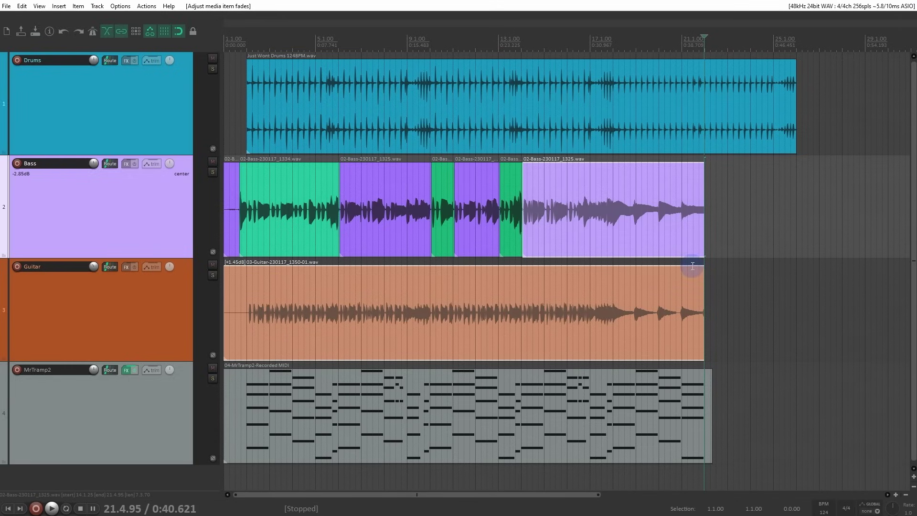
{"action": "left_click", "coordinate": [772, 88]}
{"action": "scroll", "coordinate": [769, 109], "scroll_direction": "up", "scroll_amount": 5}
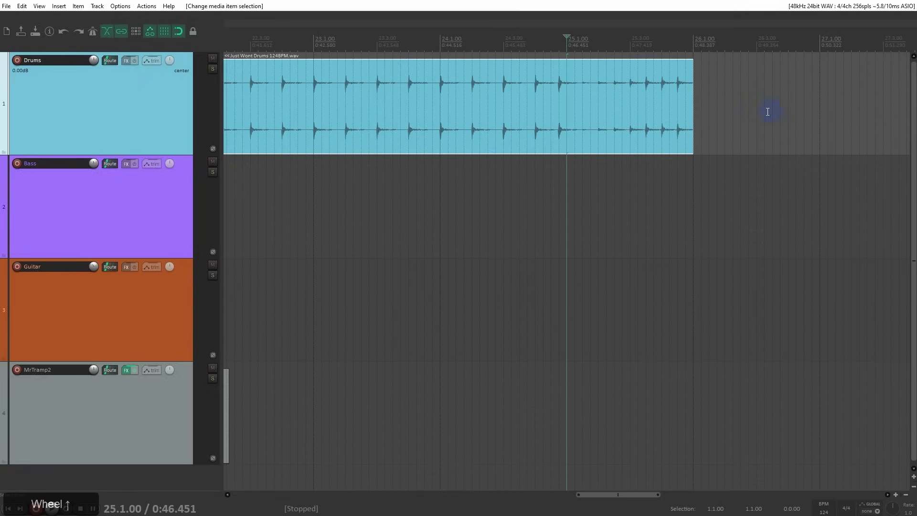
{"action": "left_click_drag", "start_coordinate": [184, 155], "coordinate": [373, 304]}
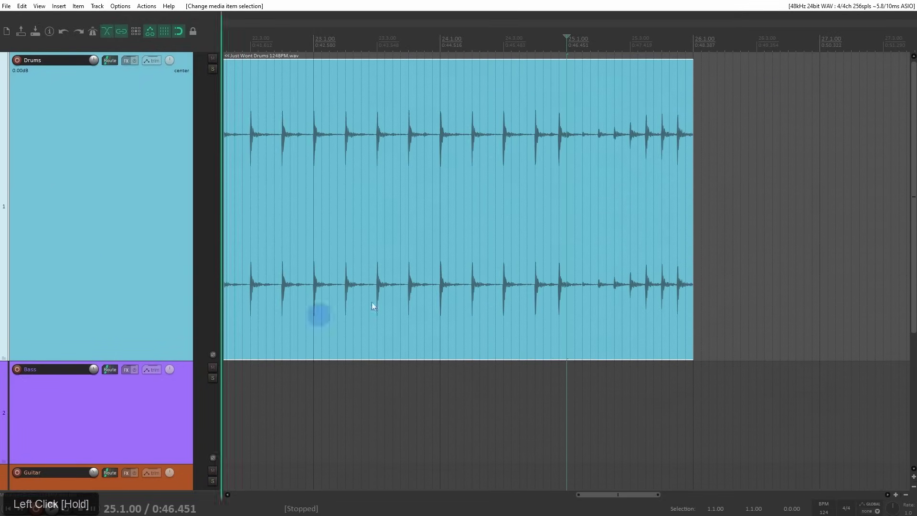
{"action": "scroll", "coordinate": [589, 215], "scroll_direction": "up", "scroll_amount": 2}
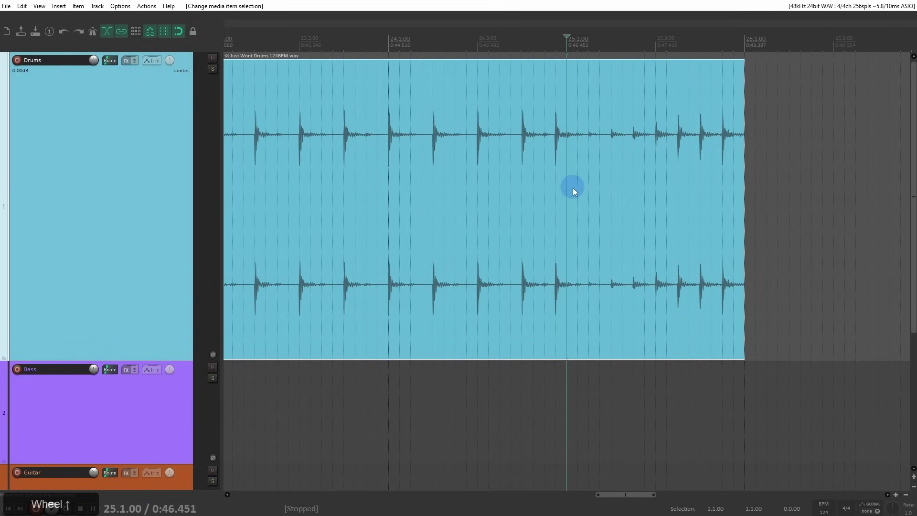
{"action": "left_click", "coordinate": [566, 82]}
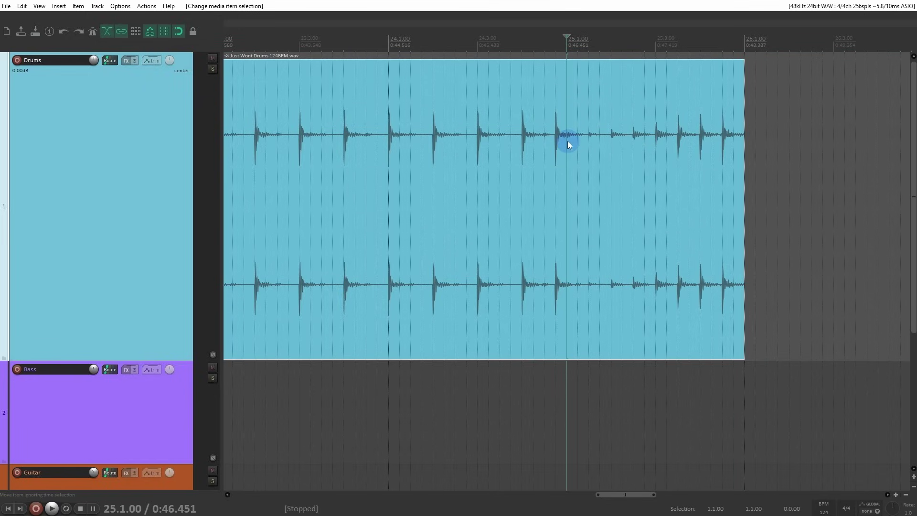
{"action": "key", "text": "s"}
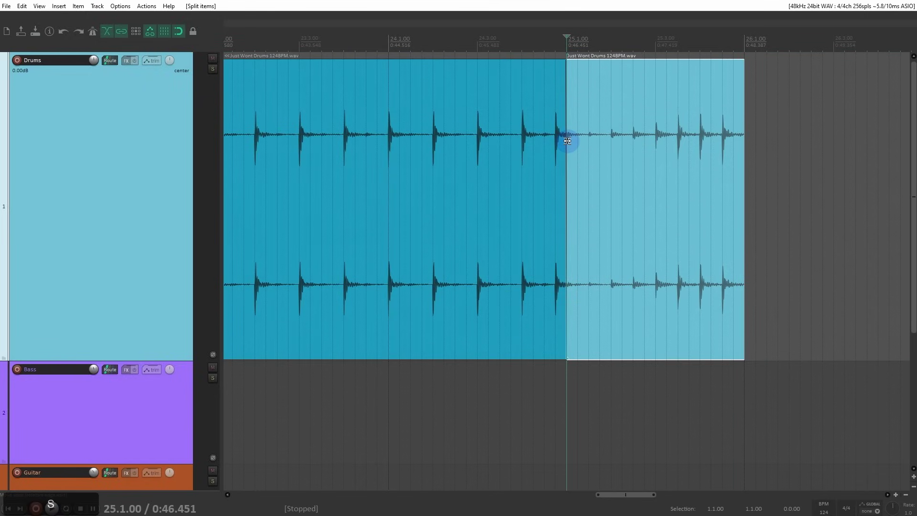
- With no items selected, try splitting the items on all tracks at bar 9, and undo the split each time
{"action": "scroll", "coordinate": [566, 143], "scroll_direction": "down", "scroll_amount": 6}
{"action": "left_click", "coordinate": [790, 268]}
{"action": "left_click", "coordinate": [756, 377]}
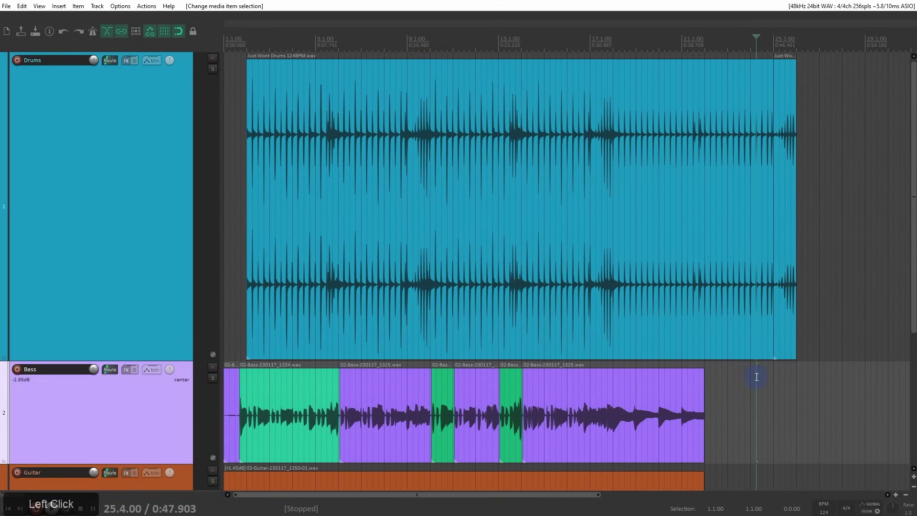
{"action": "left_click", "coordinate": [440, 46]}
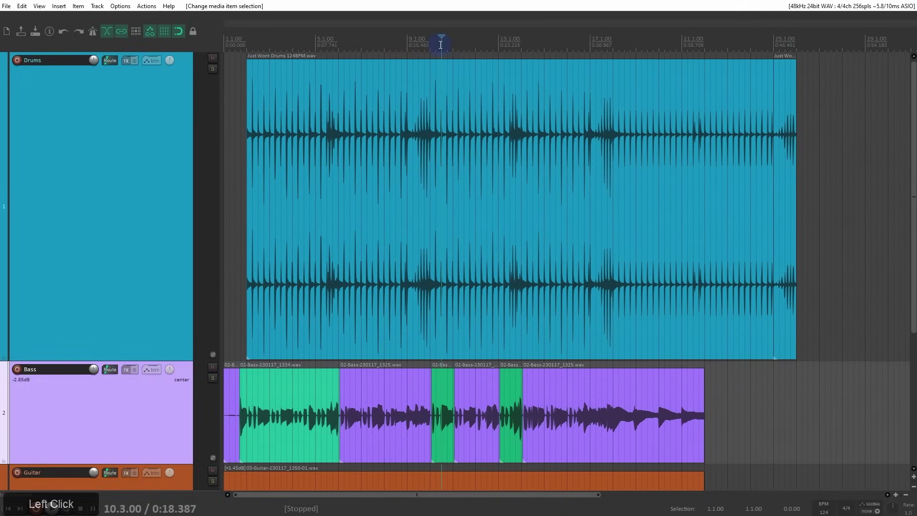
{"action": "left_click", "coordinate": [408, 42]}
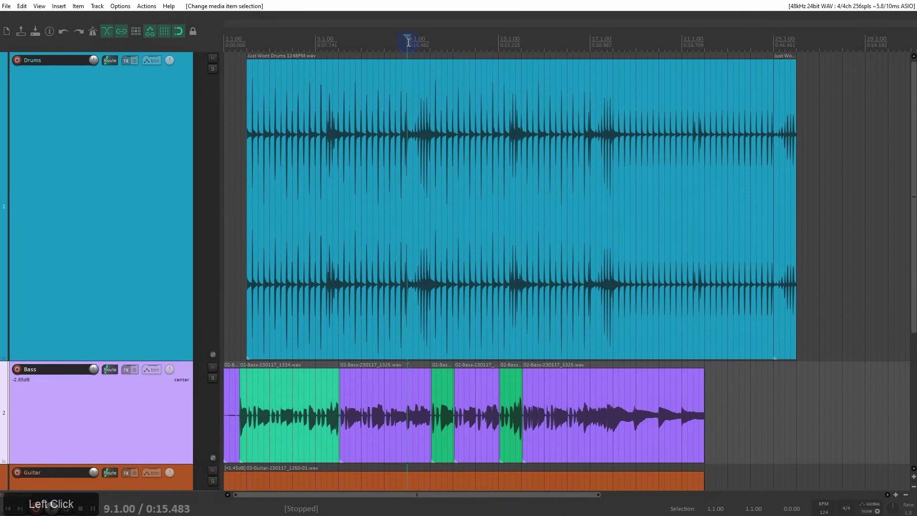
{"action": "key", "text": "s"}
{"action": "scroll", "coordinate": [447, 94], "scroll_direction": "down", "scroll_amount": 2}
{"action": "scroll", "coordinate": [440, 111], "scroll_direction": "down", "scroll_amount": 3}
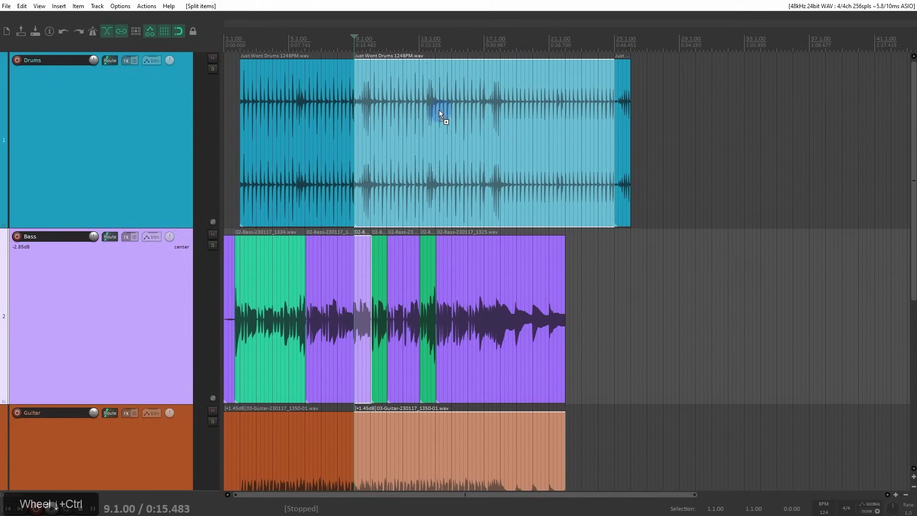
{"action": "scroll", "coordinate": [430, 112], "scroll_direction": "down", "scroll_amount": 2}
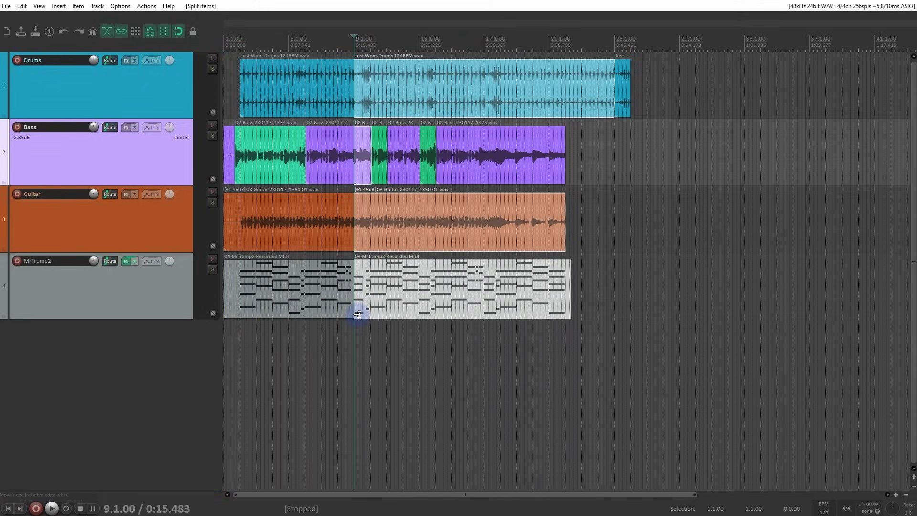
{"action": "key", "text": "ctrl+z"}
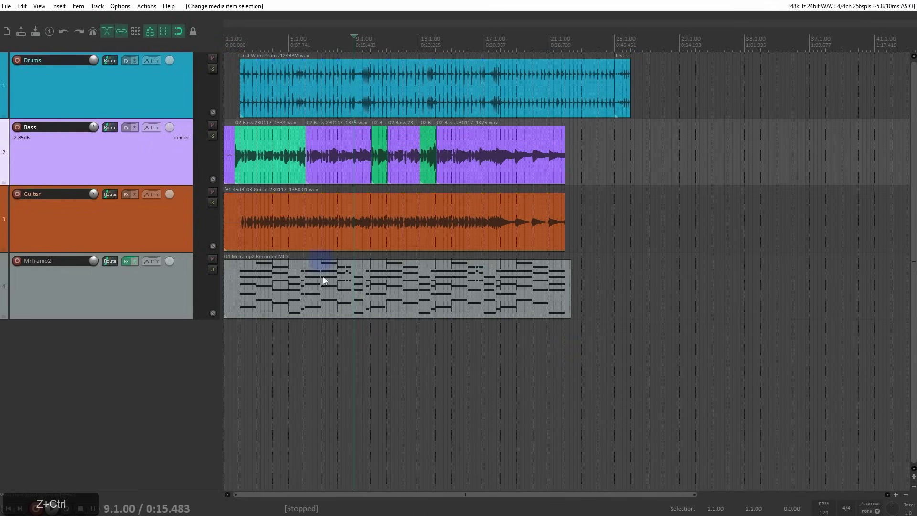
{"action": "key", "text": "s"}
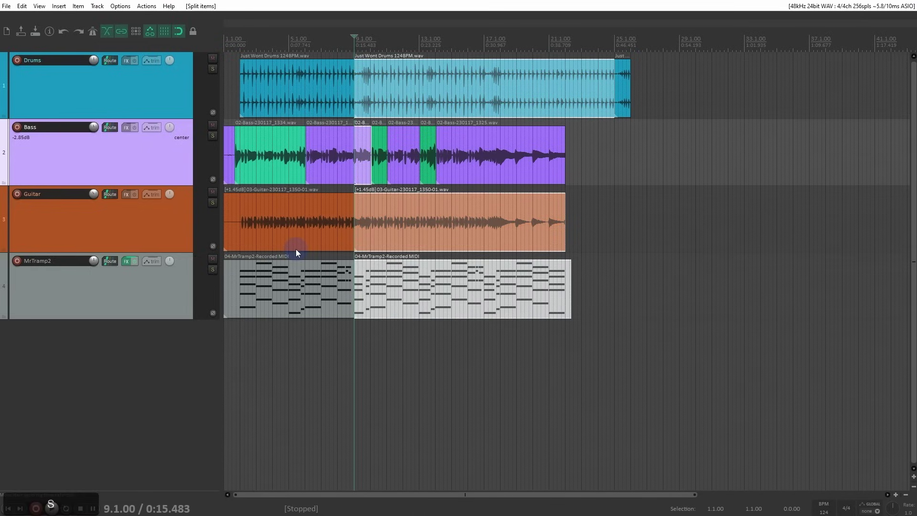
{"action": "key", "text": "ctrl+z"}
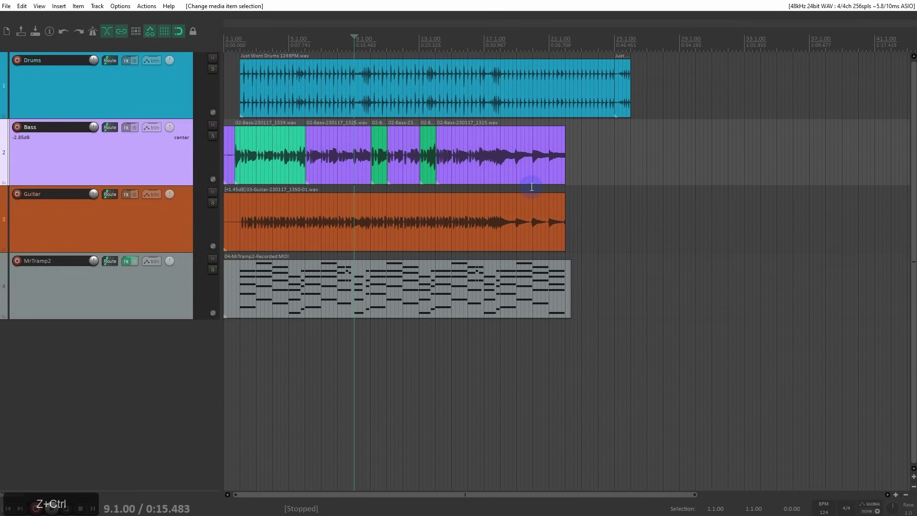
- Select the short last drums item, try splitting only that item at 25.2.00, and undo the split
{"action": "left_click", "coordinate": [619, 77]}
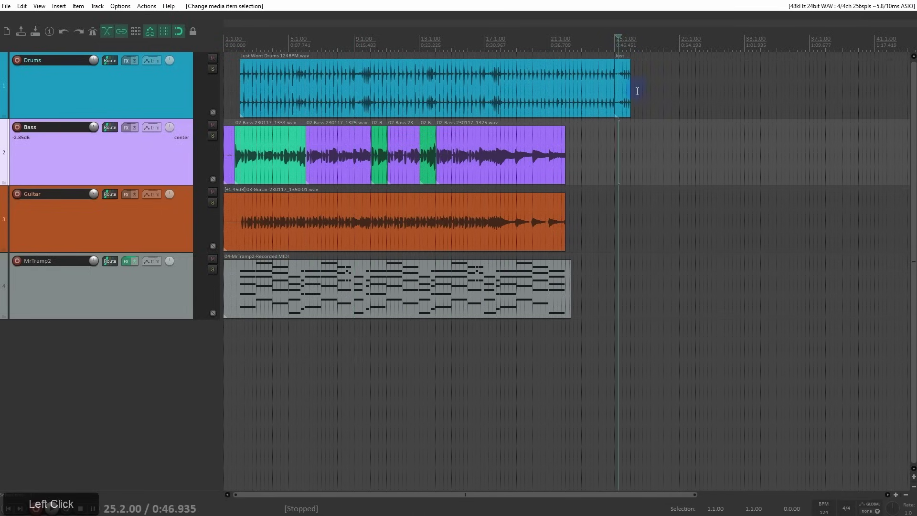
{"action": "scroll", "coordinate": [637, 90], "scroll_direction": "up", "scroll_amount": 5}
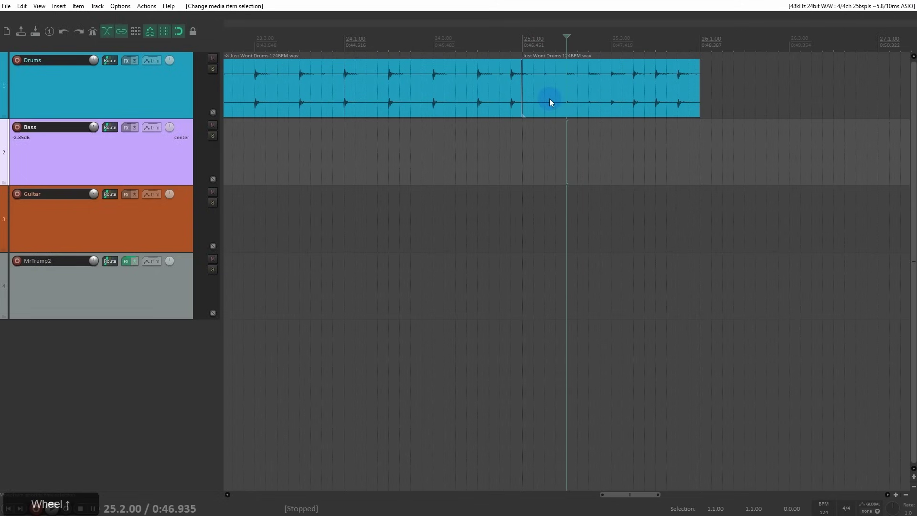
{"action": "left_click", "coordinate": [572, 89]}
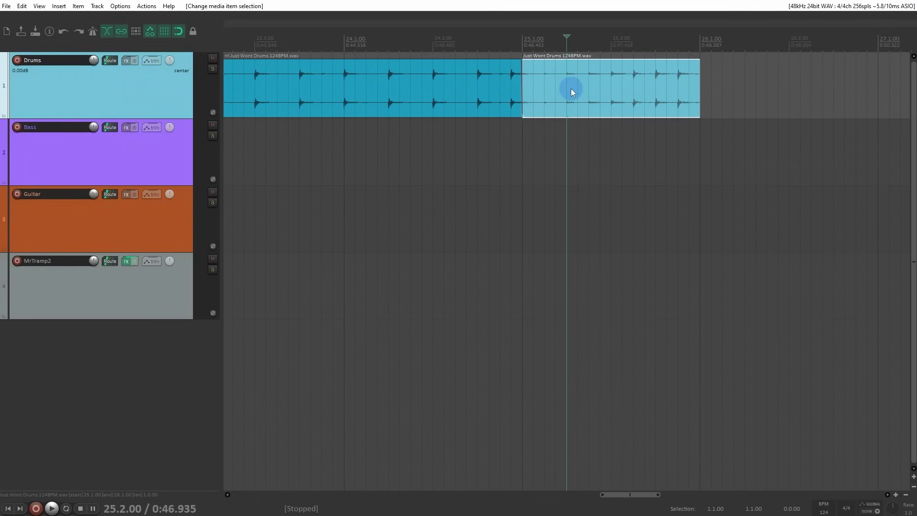
{"action": "key", "text": "s"}
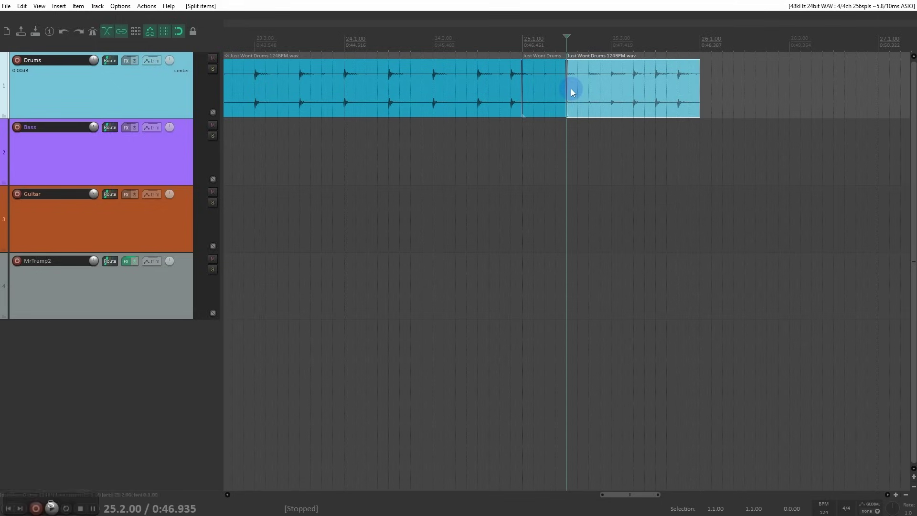
{"action": "key", "text": "ctrl+z"}
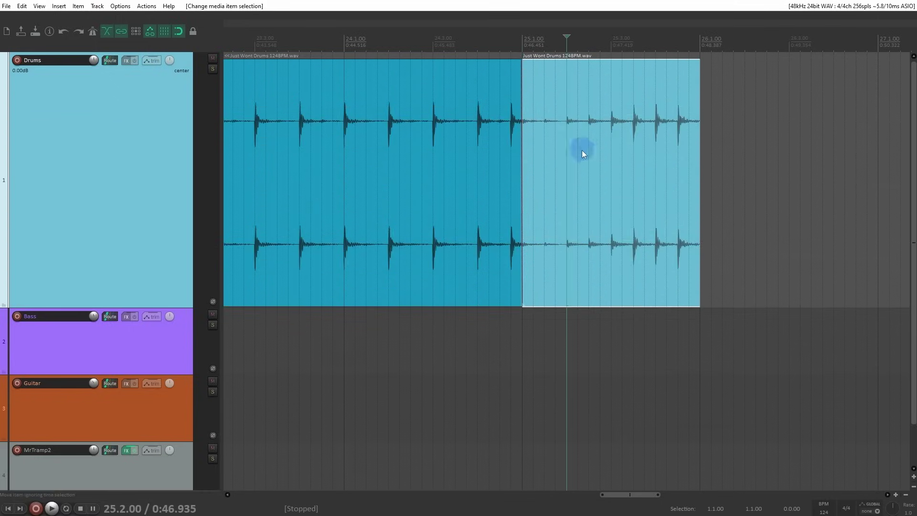
- Copy the short drums item at bar 25 and paste it on the Drums track at 26.3.25
{"action": "left_click_drag", "start_coordinate": [618, 152], "coordinate": [491, 161]}
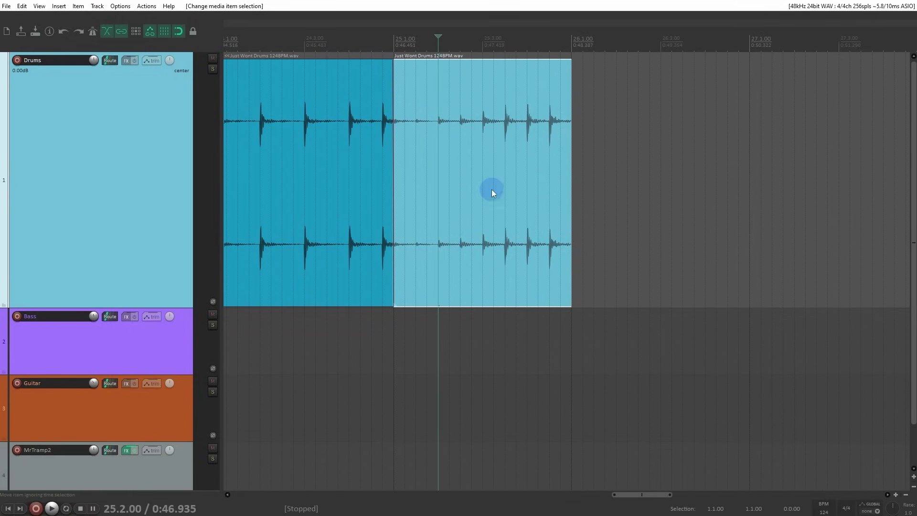
{"action": "key", "text": "ctrl+c"}
{"action": "left_click", "coordinate": [669, 156]}
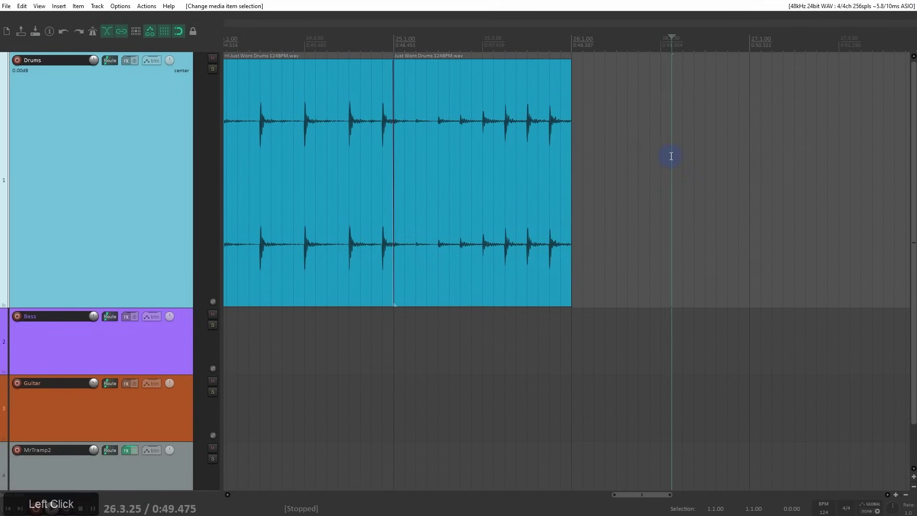
{"action": "key", "text": "ctrl+v"}
- Try cutting the original drums item at bar 25, and undo the cut
{"action": "left_click", "coordinate": [461, 141]}
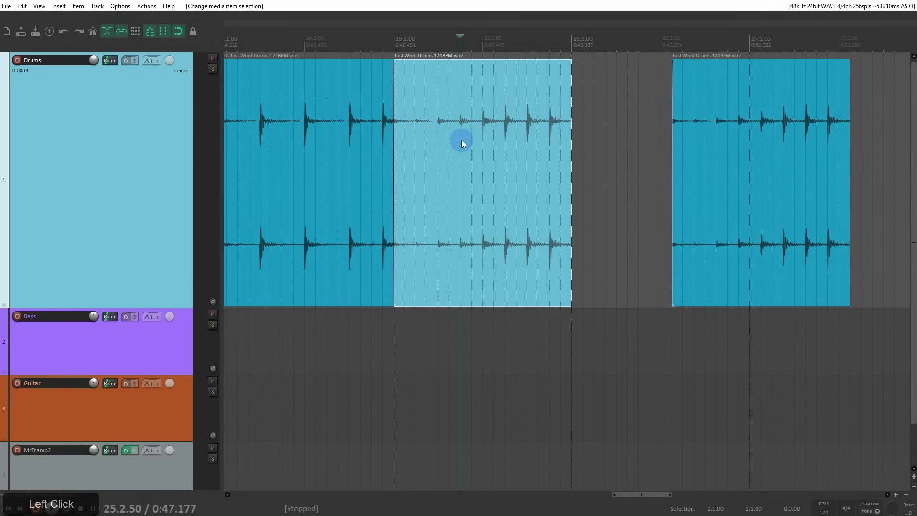
{"action": "key", "text": "ctrl+x"}
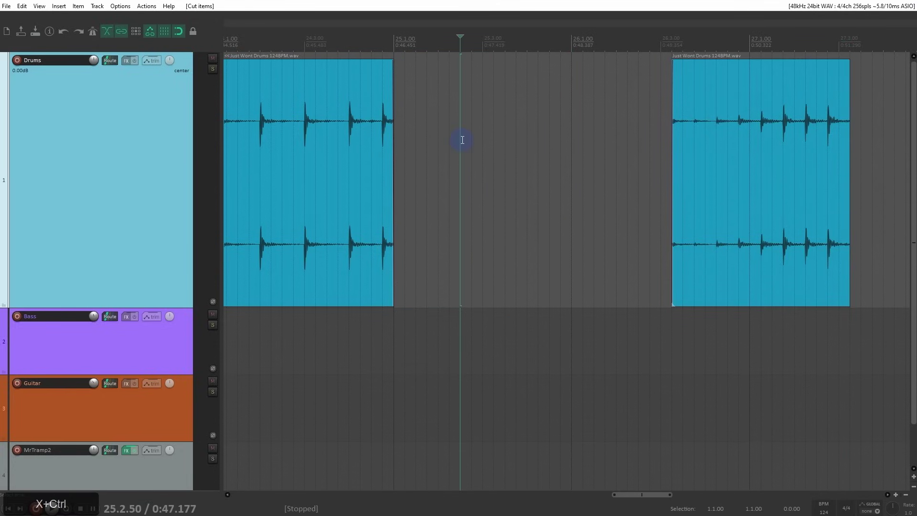
{"action": "key", "text": "ctrl+z"}
- Delete the pasted drums copy after bar 26
{"action": "left_click", "coordinate": [697, 143]}
{"action": "key", "text": "Delete"}
{"action": "left_click_drag", "start_coordinate": [420, 118], "coordinate": [776, 182]}
{"action": "key", "text": "Delete"}
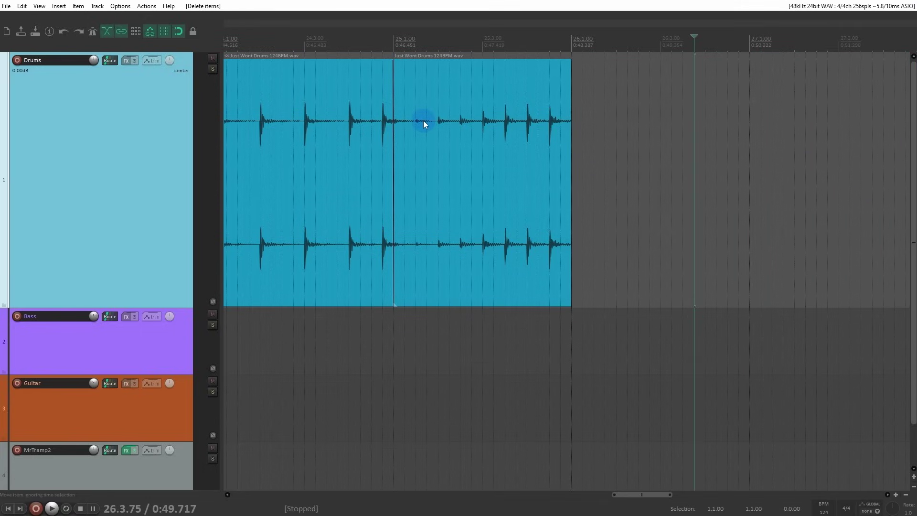
- Try moving the bar 25 drums item slightly later, undo the move, and duplicate the item directly after itself
{"action": "left_click_drag", "start_coordinate": [423, 122], "coordinate": [429, 162]}
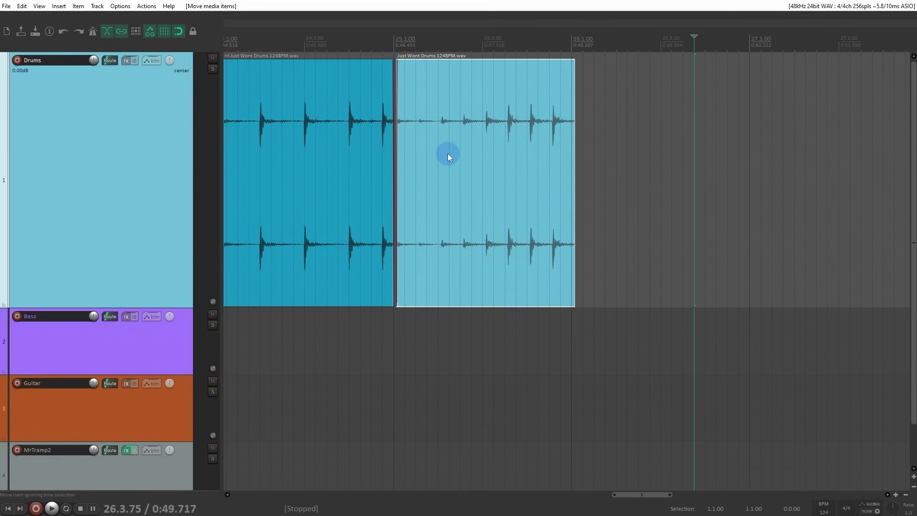
{"action": "key", "text": "ctrl+z"}
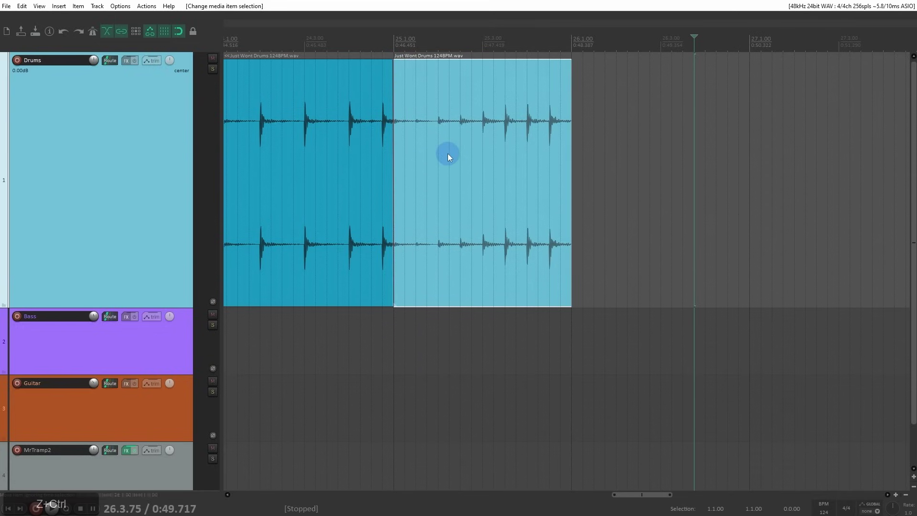
{"action": "key", "text": "ctrl+d"}
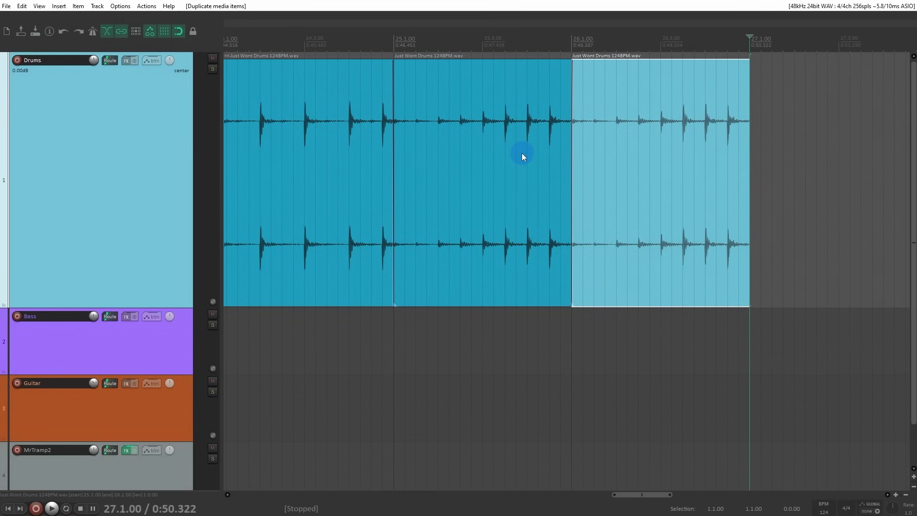
{"action": "scroll", "coordinate": [564, 143], "scroll_direction": "down", "scroll_amount": 2}
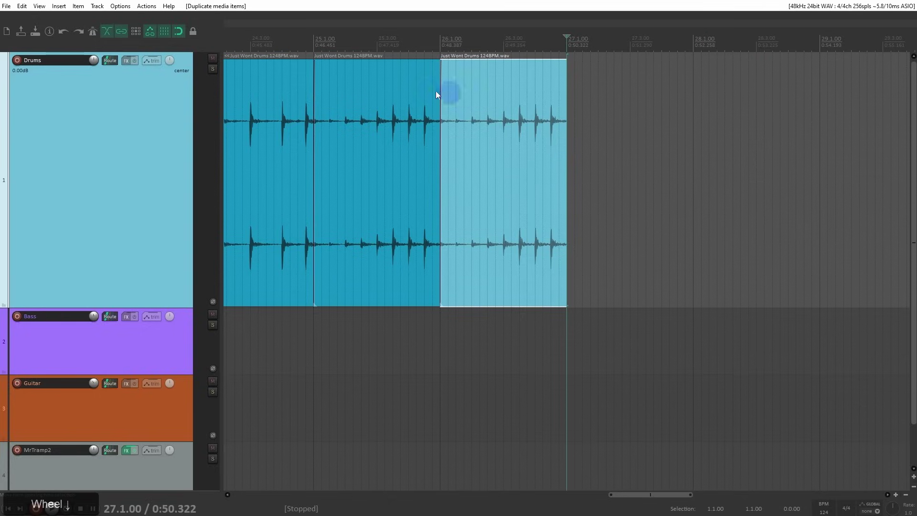
{"action": "left_click", "coordinate": [442, 55]}
{"action": "scroll", "coordinate": [459, 125], "scroll_direction": "up", "scroll_amount": 10}
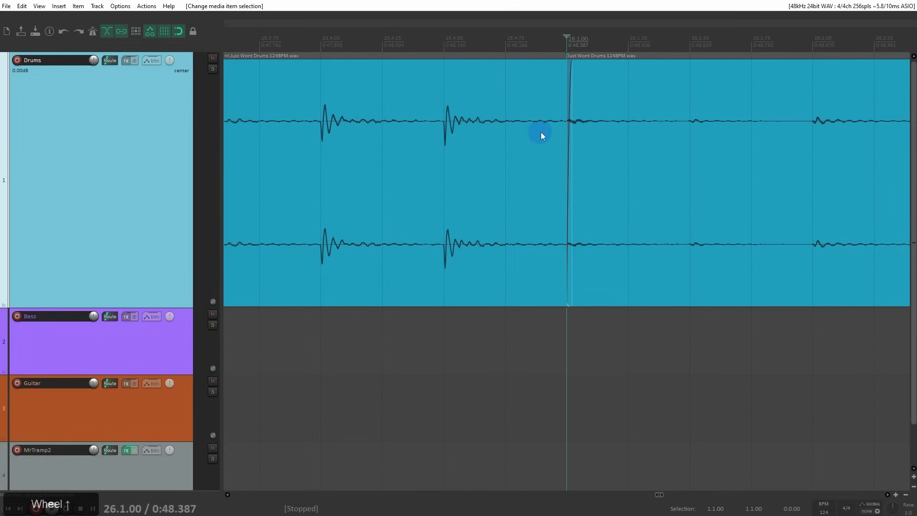
{"action": "scroll", "coordinate": [544, 135], "scroll_direction": "down", "scroll_amount": 11}
- Select the drums duplicate at bar 26 and duplicate it three more times in a row
{"action": "left_click", "coordinate": [593, 146]}
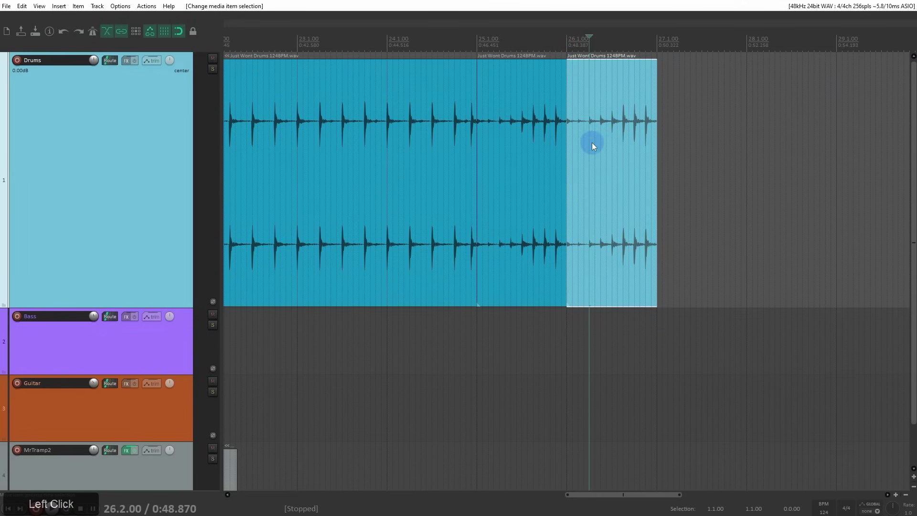
{"action": "key", "text": "ctrl+d"}
{"action": "key", "text": "ctrl+d"}
{"action": "key", "text": "ctrl+d"}
- Select all the drums duplicates from bar 26 onward and delete them
{"action": "scroll", "coordinate": [505, 144], "scroll_direction": "down", "scroll_amount": 2}
{"action": "scroll", "coordinate": [586, 142], "scroll_direction": "down", "scroll_amount": 8}
{"action": "scroll", "coordinate": [659, 147], "scroll_direction": "up", "scroll_amount": 6}
{"action": "left_click_drag", "start_coordinate": [630, 125], "coordinate": [417, 194]}
{"action": "key", "text": "Delete"}
- Copy the bar 25 drums item, try pasting it at 25.4.00 over the original, and undo the paste
{"action": "left_click", "coordinate": [372, 158]}
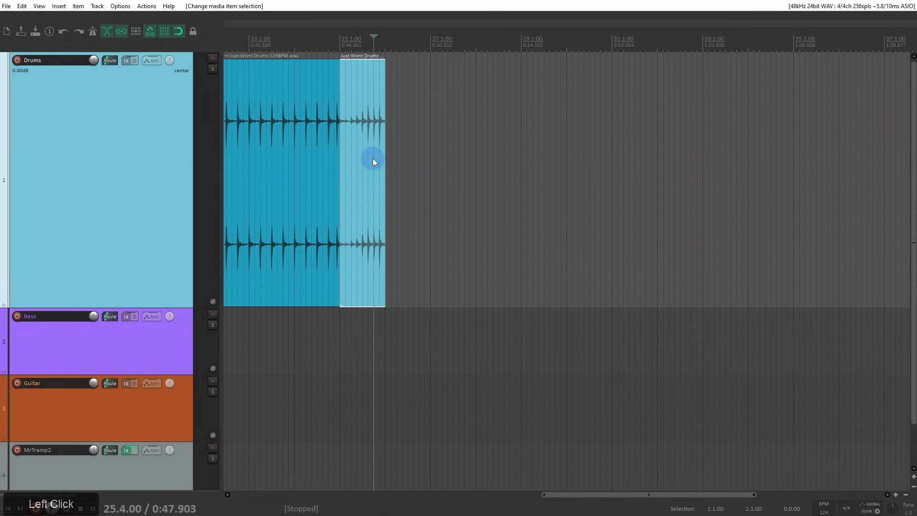
{"action": "key", "text": "ctrl+c"}
{"action": "key", "text": "ctrl+v"}
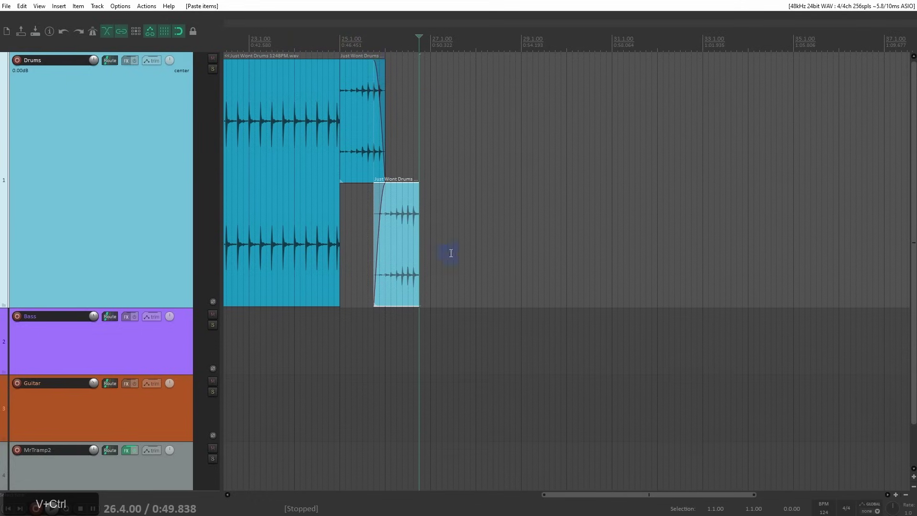
{"action": "key", "text": "ctrl+z"}
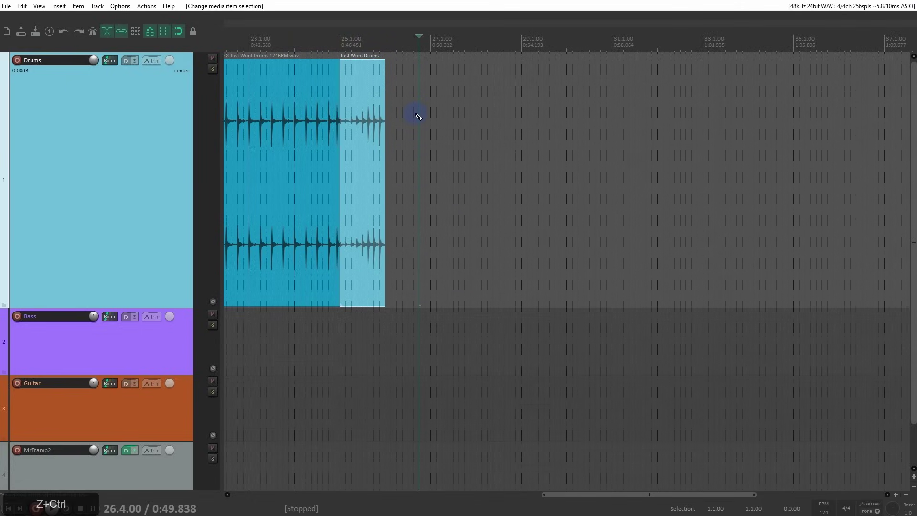
- Place a copy of the bar 25 drums item at about 25.3.25 so that it overlaps the original
{"action": "left_click", "coordinate": [360, 52]}
{"action": "scroll", "coordinate": [379, 94], "scroll_direction": "up", "scroll_amount": 4}
{"action": "left_click_drag", "start_coordinate": [547, 210], "coordinate": [644, 225]}
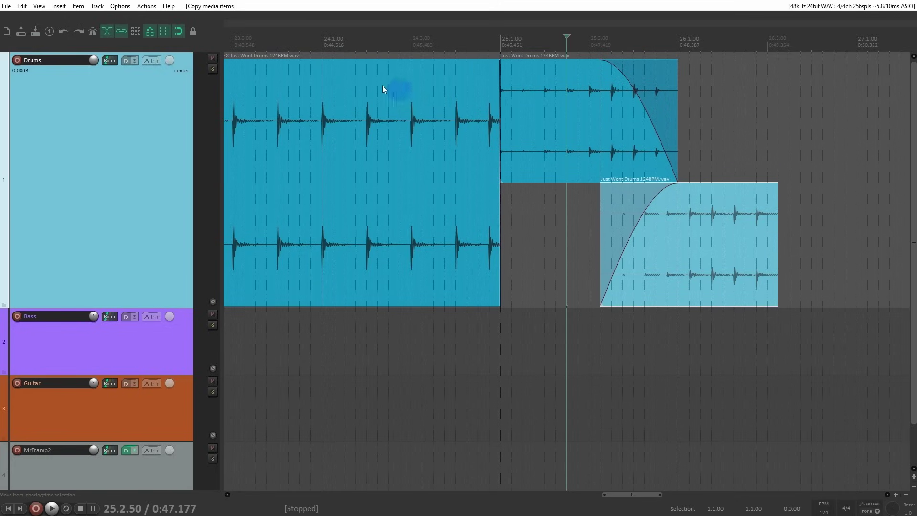
- Turn off the vertical offset of overlapping media items and disable auto-crossfade
{"action": "left_click", "coordinate": [120, 5]}
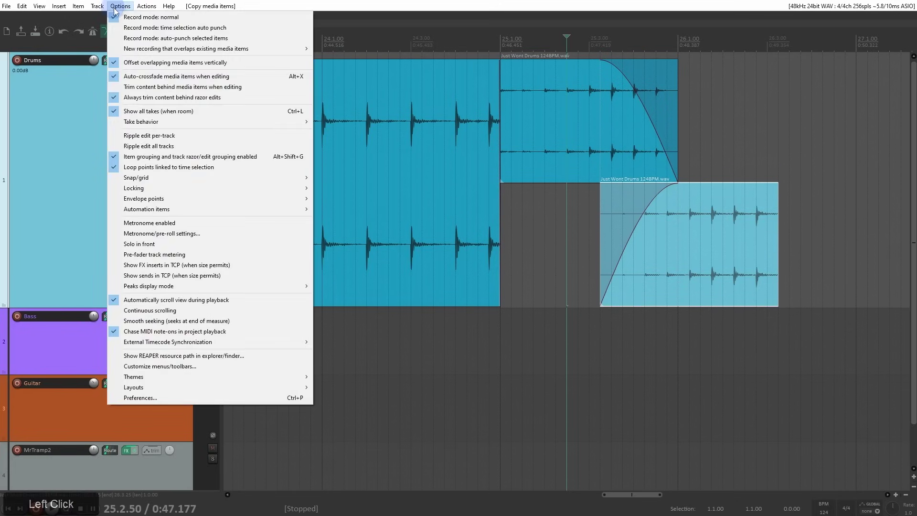
{"action": "left_click", "coordinate": [134, 65]}
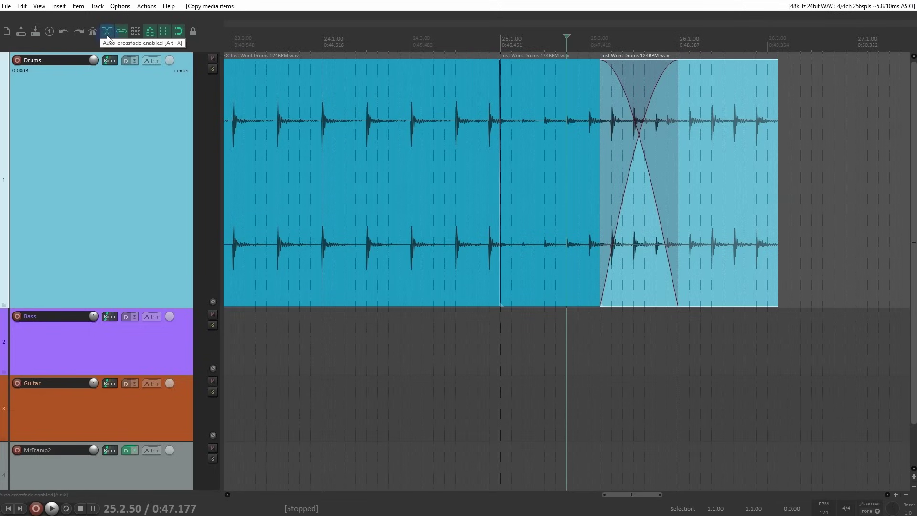
{"action": "left_click", "coordinate": [107, 38]}
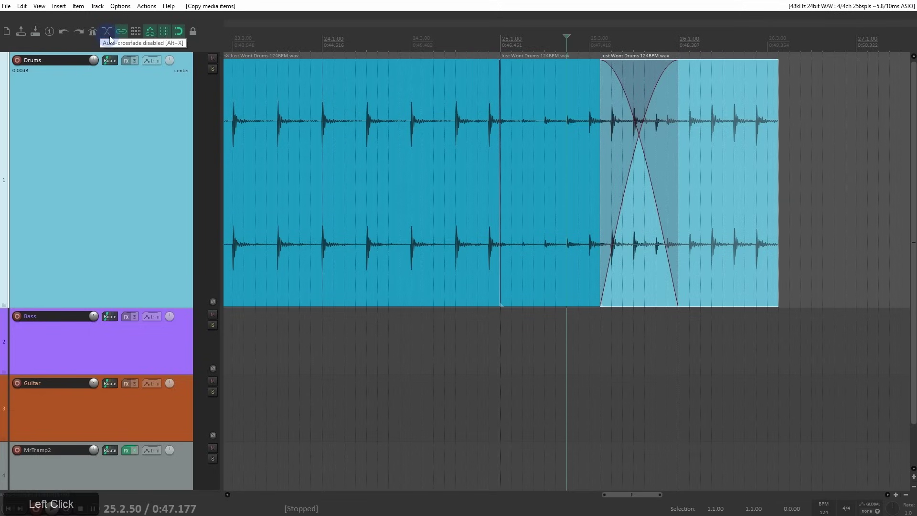
- Place a copy of the overlapping drums item at 26.2.25, over the end of the item before it
{"action": "left_click_drag", "start_coordinate": [712, 175], "coordinate": [848, 209]}
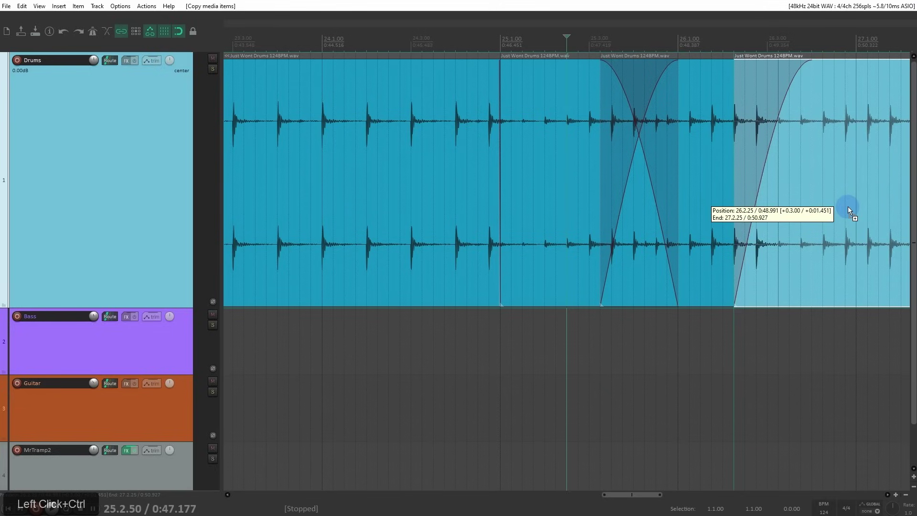
{"action": "mouse_move", "coordinate": [847, 207]}
{"action": "left_mouse_down"}
{"action": "mouse_move", "coordinate": [829, 207]}
{"action": "mouse_move", "coordinate": [842, 207]}
{"action": "left_mouse_up"}
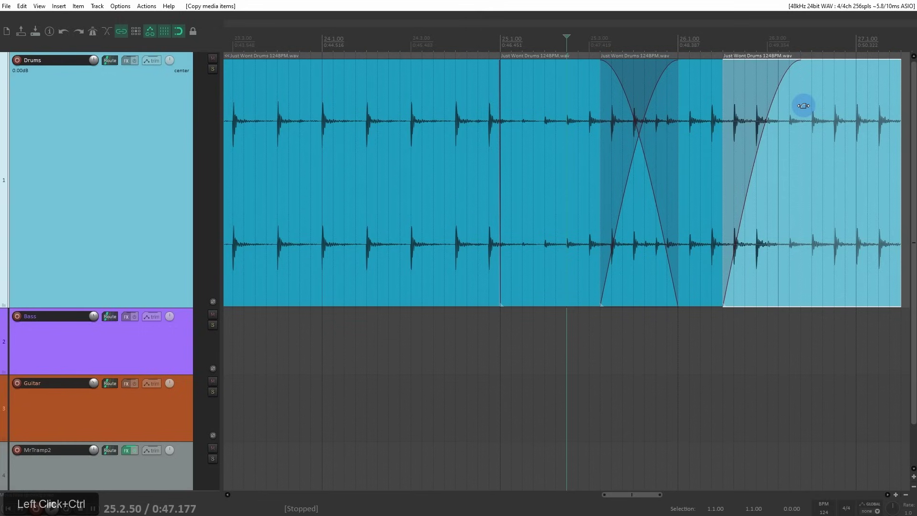
{"action": "left_click_drag", "start_coordinate": [803, 105], "coordinate": [804, 142]}
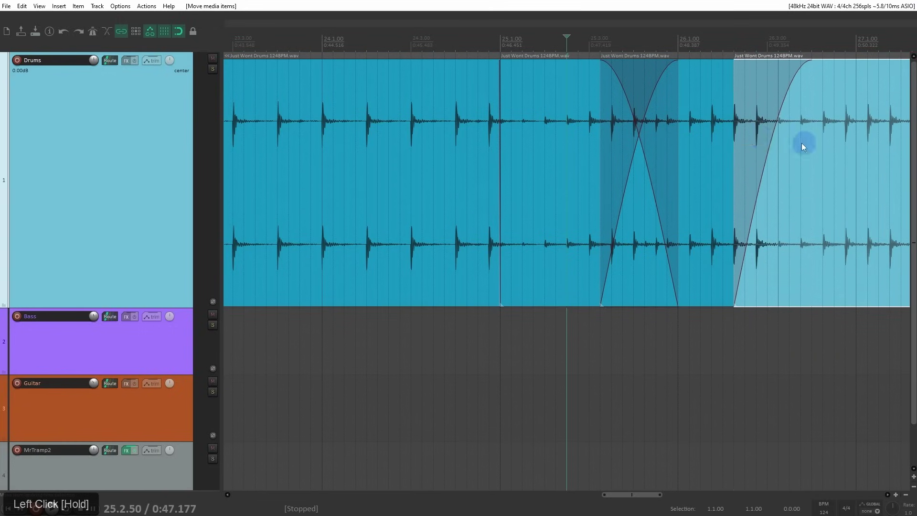
- Enable auto-crossfade and re-place the last drums copy at about 26.2.25 so that it crossfades with the preceding item
{"action": "left_click", "coordinate": [107, 31]}
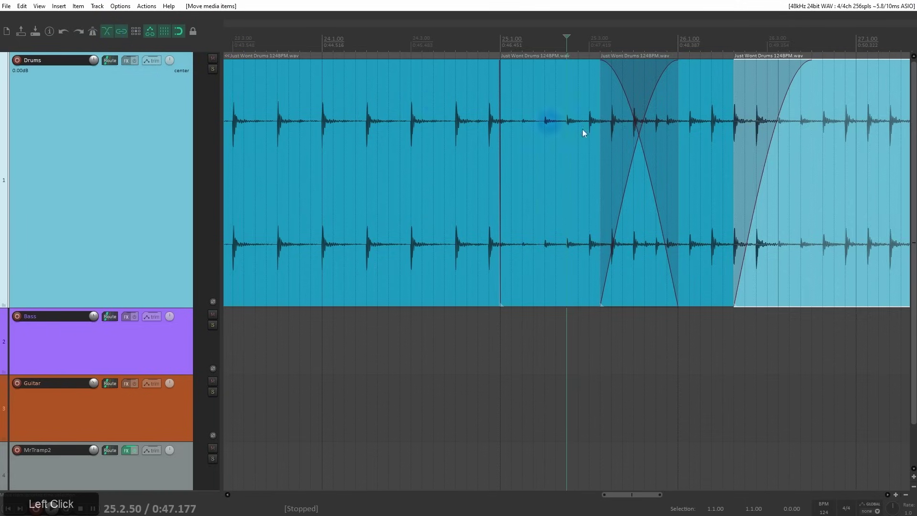
{"action": "scroll", "coordinate": [655, 152], "scroll_direction": "down", "scroll_amount": 2}
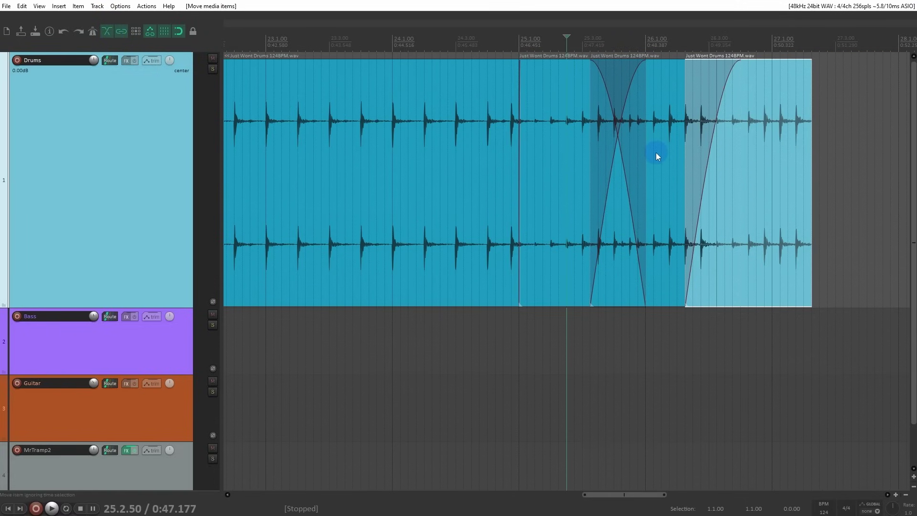
{"action": "left_click", "coordinate": [727, 151]}
{"action": "mouse_move", "coordinate": [726, 151]}
{"action": "left_mouse_down"}
{"action": "mouse_move", "coordinate": [749, 154]}
{"action": "mouse_move", "coordinate": [725, 153]}
{"action": "left_mouse_up"}
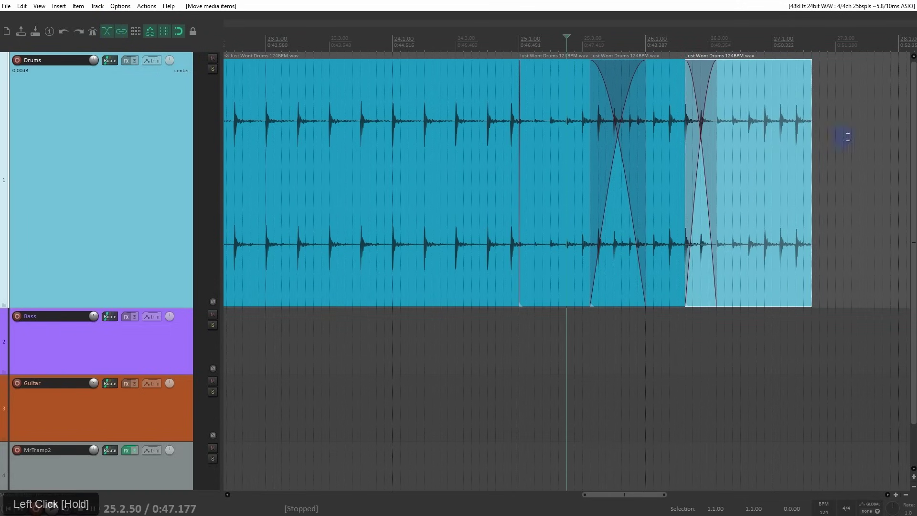
- Delete both overlapping drums copies that follow the original bar 25 item
{"action": "left_click_drag", "start_coordinate": [847, 137], "coordinate": [669, 181]}
{"action": "key", "text": "Delete"}
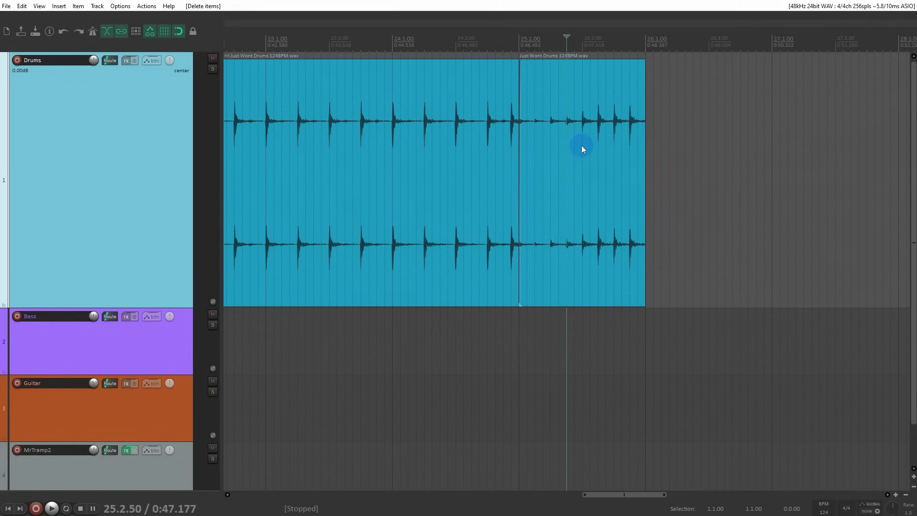
- Examine the fade-out and fade-in where the two drums items meet at 25.1.00
{"action": "left_click", "coordinate": [581, 148]}
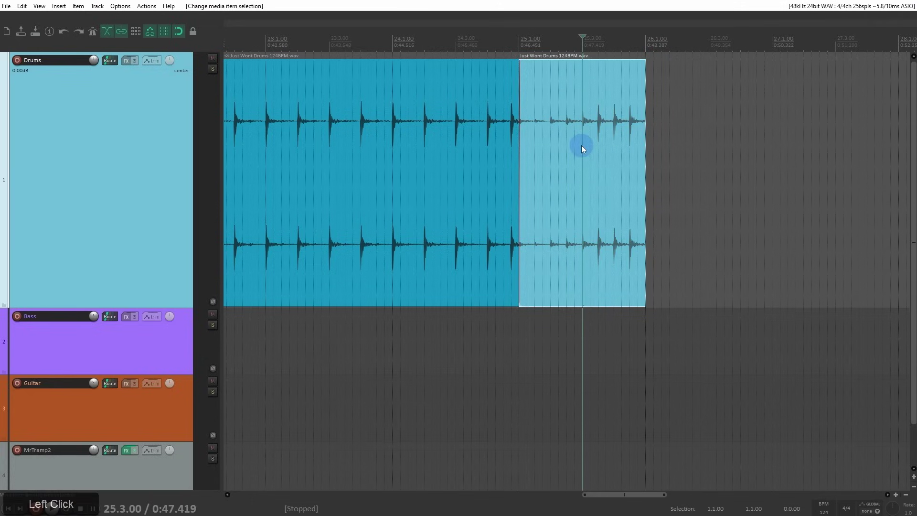
{"action": "left_click", "coordinate": [518, 136]}
{"action": "scroll", "coordinate": [525, 135], "scroll_direction": "up", "scroll_amount": 10}
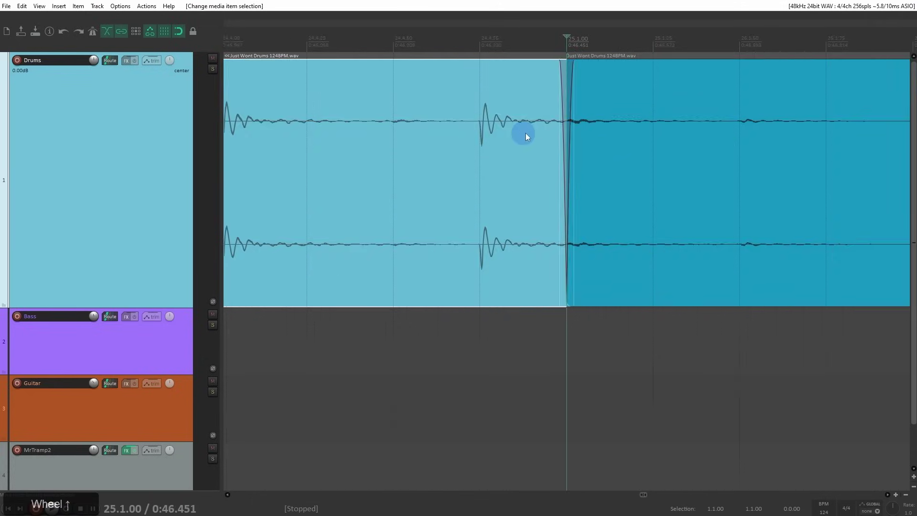
{"action": "left_click_drag", "start_coordinate": [602, 149], "coordinate": [481, 119]}
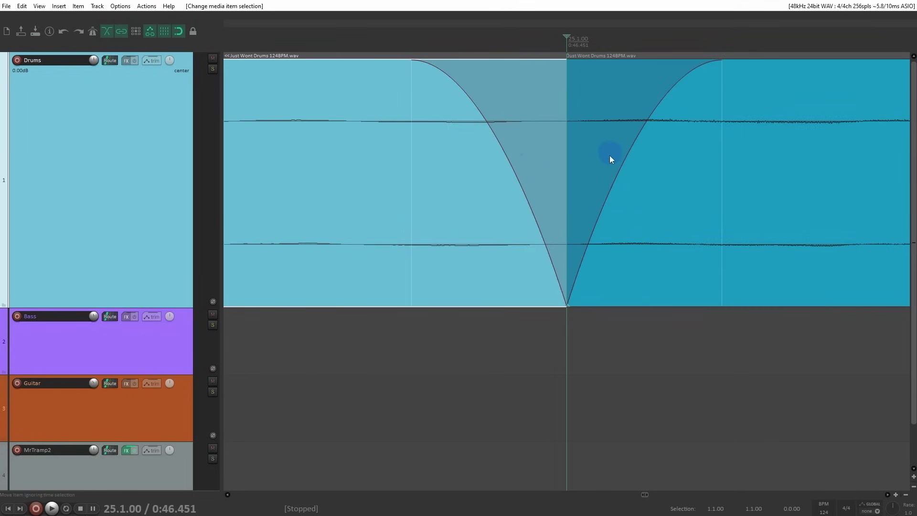
{"action": "scroll", "coordinate": [696, 145], "scroll_direction": "down", "scroll_amount": 8}
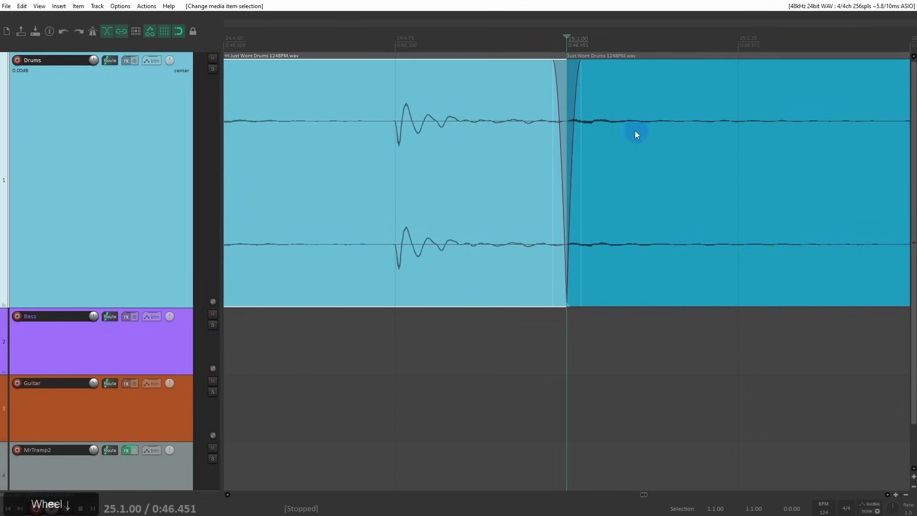
{"action": "scroll", "coordinate": [635, 134], "scroll_direction": "down", "scroll_amount": 10}
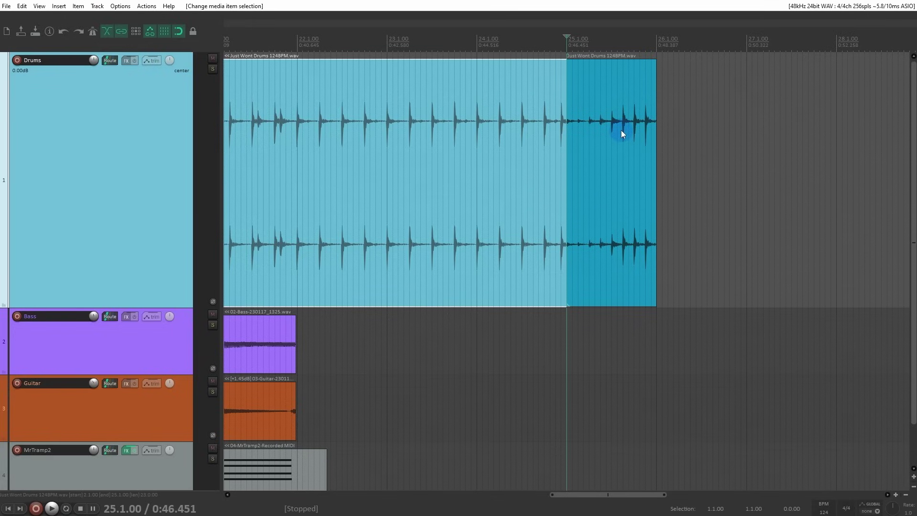
- Open the Media Item Defaults preferences and place the dialog clear of the selected bar 25 drums item
{"action": "key", "text": "ctrl+p"}
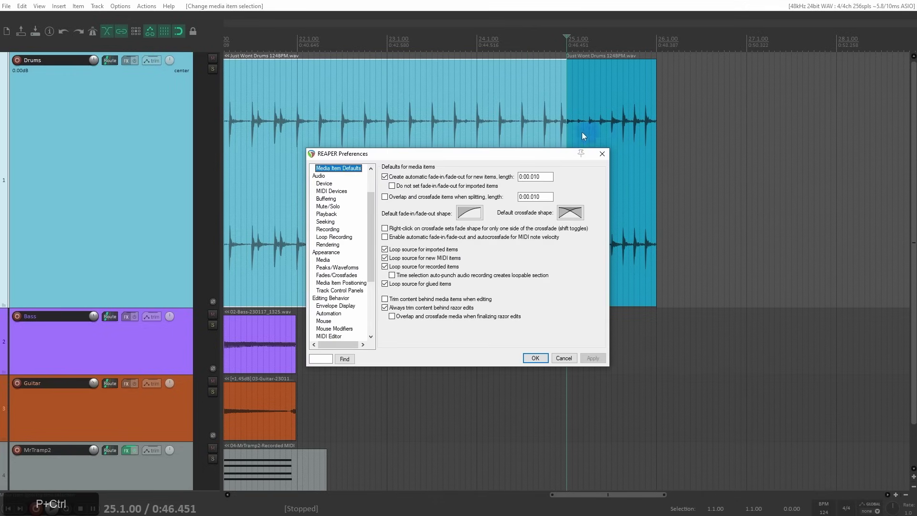
{"action": "left_click_drag", "start_coordinate": [537, 156], "coordinate": [552, 91]}
{"action": "left_click_drag", "start_coordinate": [385, 146], "coordinate": [385, 103]}
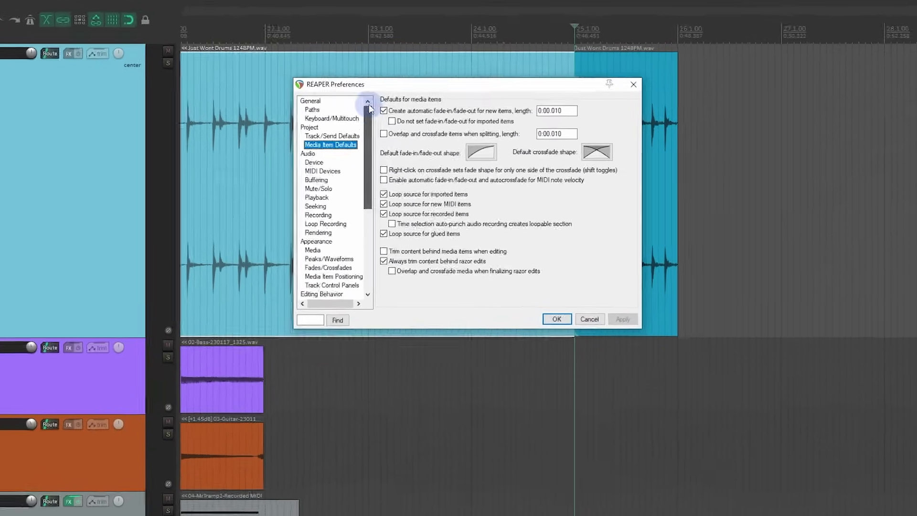
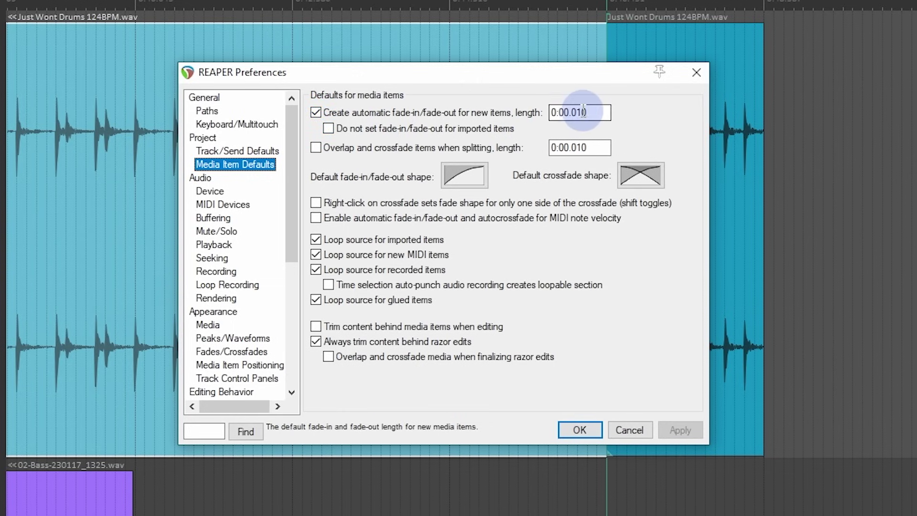
{"action": "left_click_drag", "start_coordinate": [554, 72], "coordinate": [409, 60]}
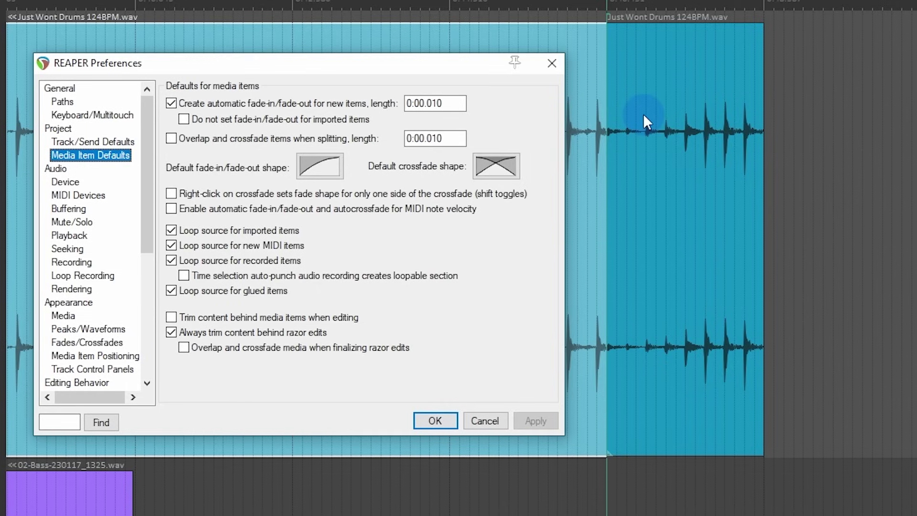
{"action": "left_click", "coordinate": [616, 111]}
{"action": "scroll", "coordinate": [615, 127], "scroll_direction": "up", "scroll_amount": 3}
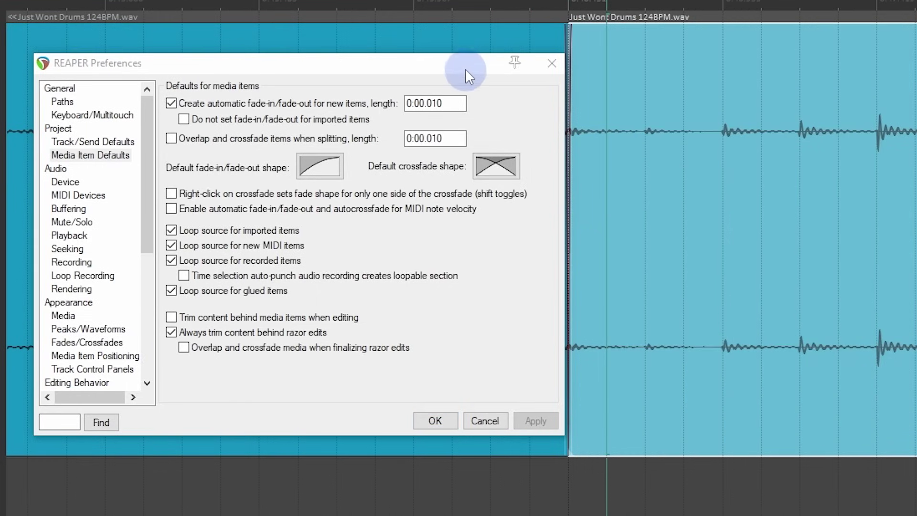
{"action": "left_click_drag", "start_coordinate": [461, 66], "coordinate": [389, 76]}
{"action": "scroll", "coordinate": [716, 134], "scroll_direction": "down", "scroll_amount": 2}
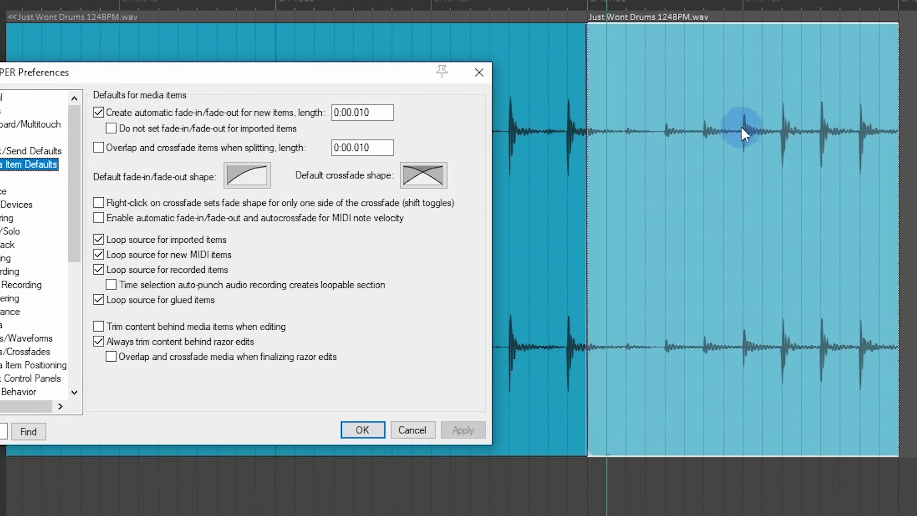
- Disable automatic fade-in/fade-out for new items, apply it, and split the bar 25 drums item at 25.3.00
{"action": "left_click", "coordinate": [743, 128]}
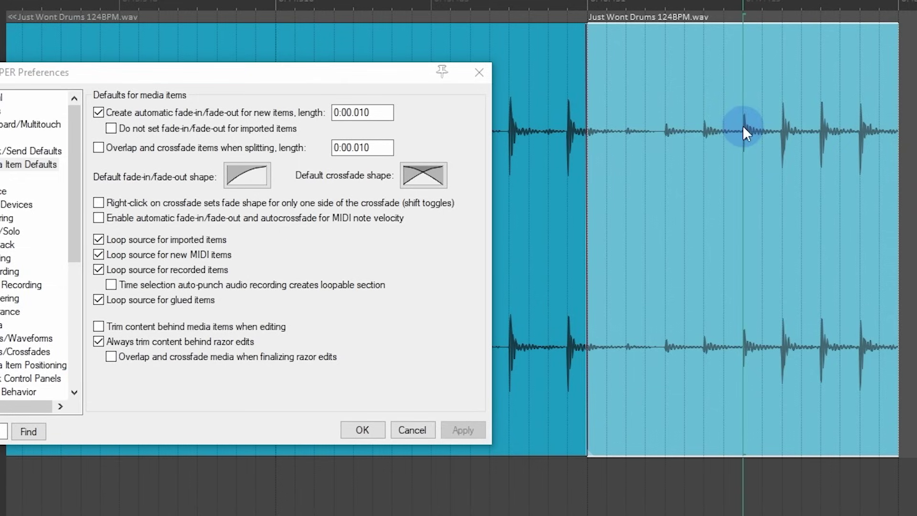
{"action": "left_click", "coordinate": [98, 112]}
{"action": "left_click", "coordinate": [472, 426]}
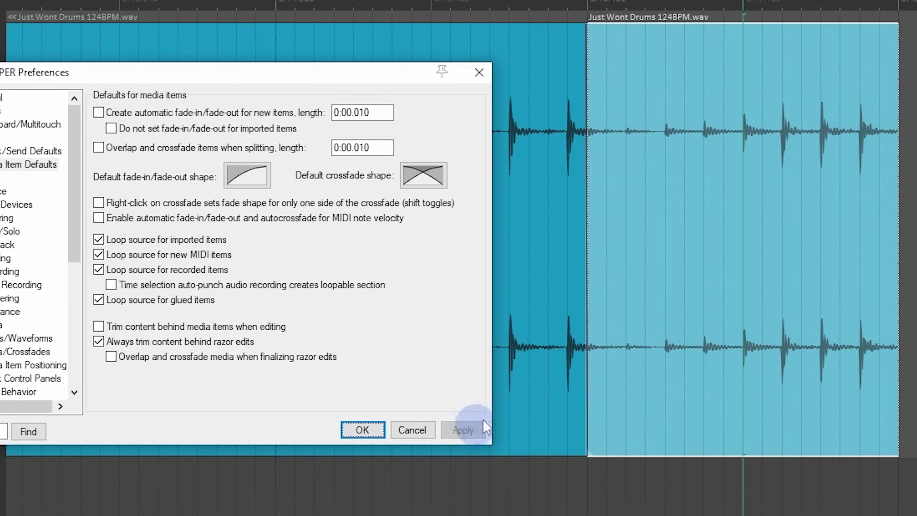
{"action": "left_click", "coordinate": [745, 241]}
{"action": "scroll", "coordinate": [746, 240], "scroll_direction": "up", "scroll_amount": 5}
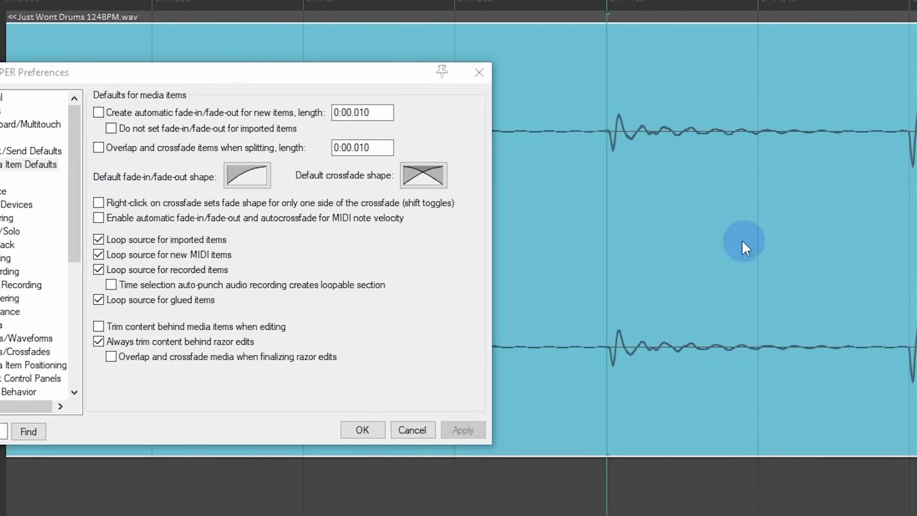
{"action": "key", "text": "s"}
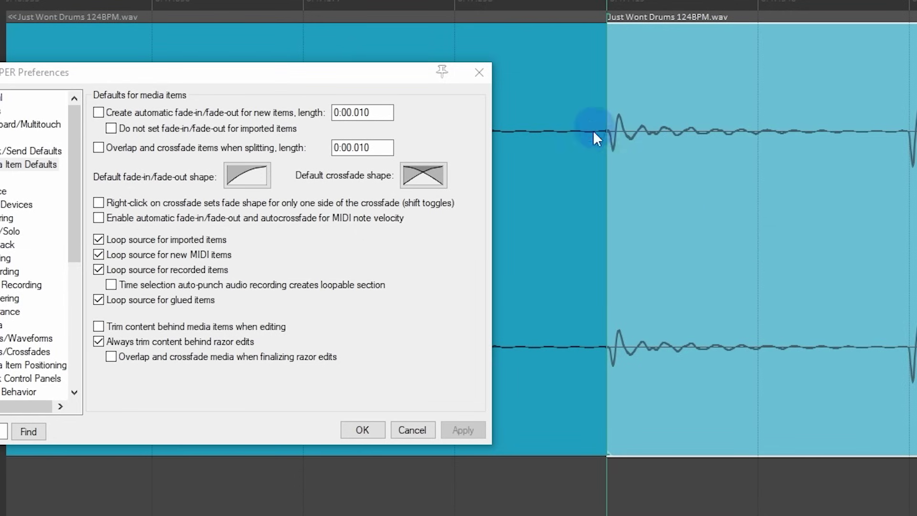
{"action": "scroll", "coordinate": [607, 158], "scroll_direction": "up", "scroll_amount": 3}
{"action": "scroll", "coordinate": [608, 158], "scroll_direction": "down", "scroll_amount": 5}
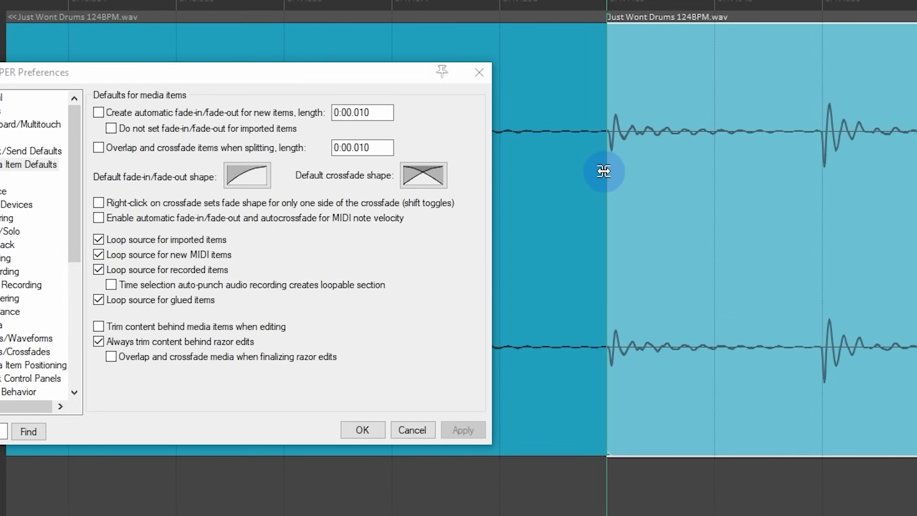
- Enable automatic fade-in/fade-out for new items and overlap and crossfade when splitting, and apply the preferences
{"action": "left_click", "coordinate": [118, 110]}
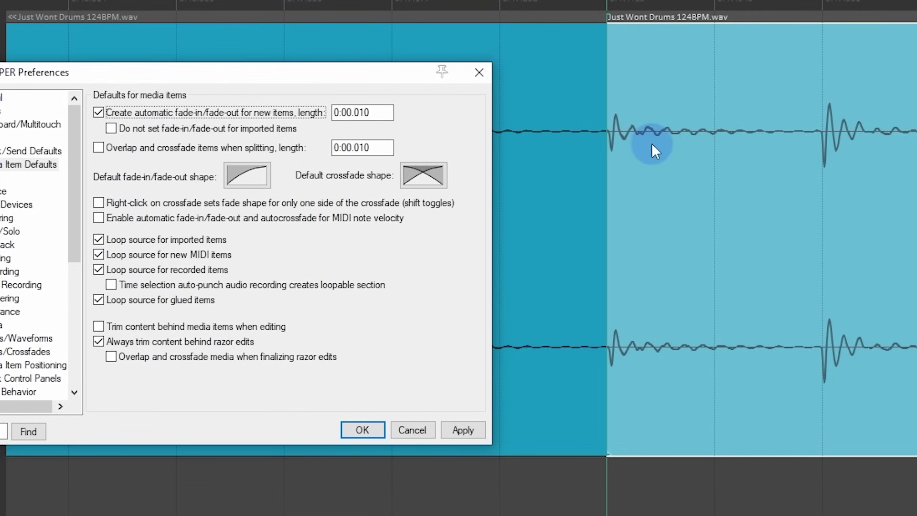
{"action": "scroll", "coordinate": [603, 171], "scroll_direction": "down", "scroll_amount": 3}
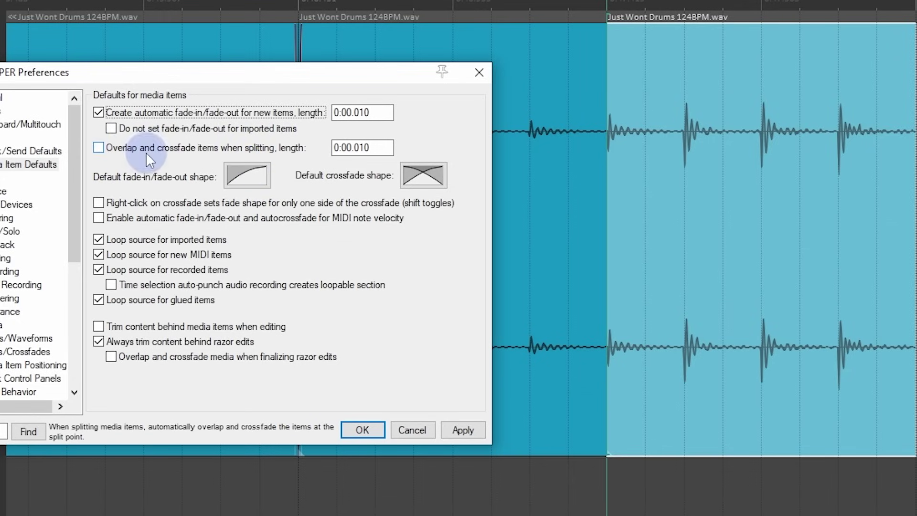
{"action": "left_click", "coordinate": [291, 148]}
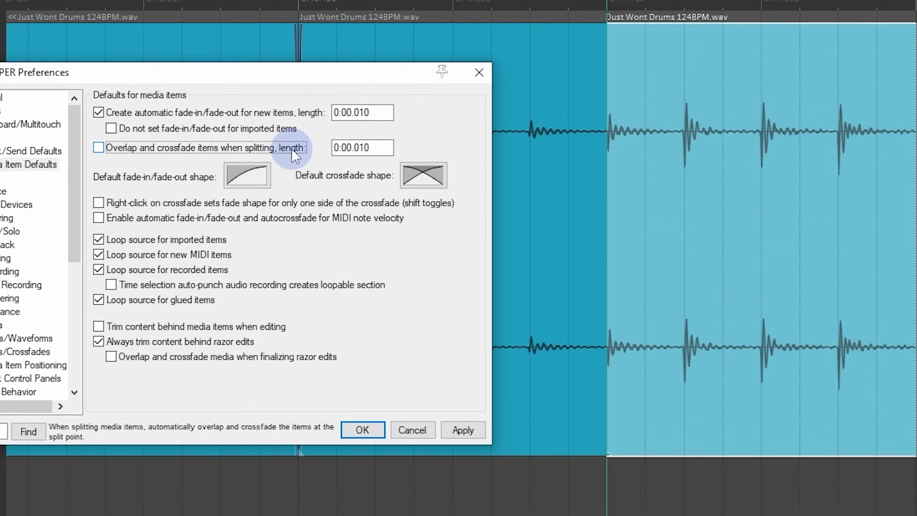
{"action": "left_click", "coordinate": [459, 427]}
- Select both pieces of the split bar 25 drums item and heal the split between them
{"action": "left_click", "coordinate": [605, 270]}
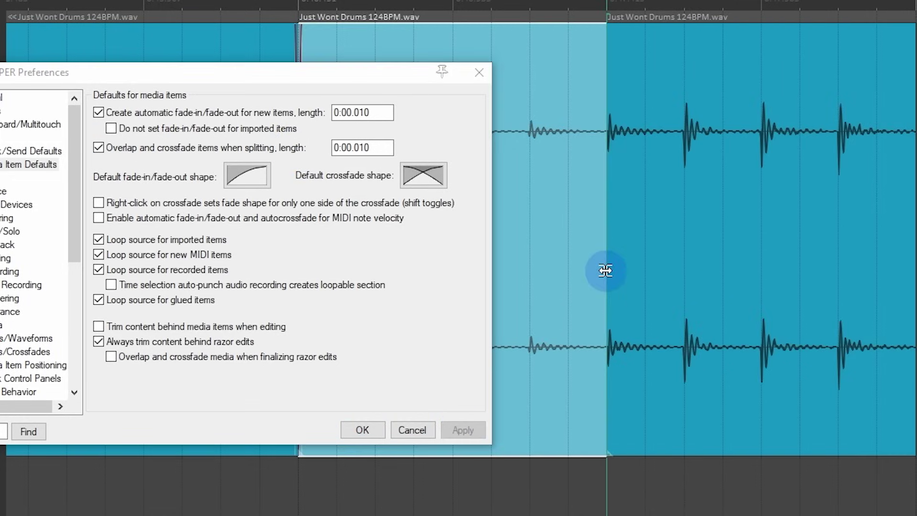
{"action": "left_click", "coordinate": [621, 267]}
{"action": "left_click", "coordinate": [565, 261], "text": "ctrl"}
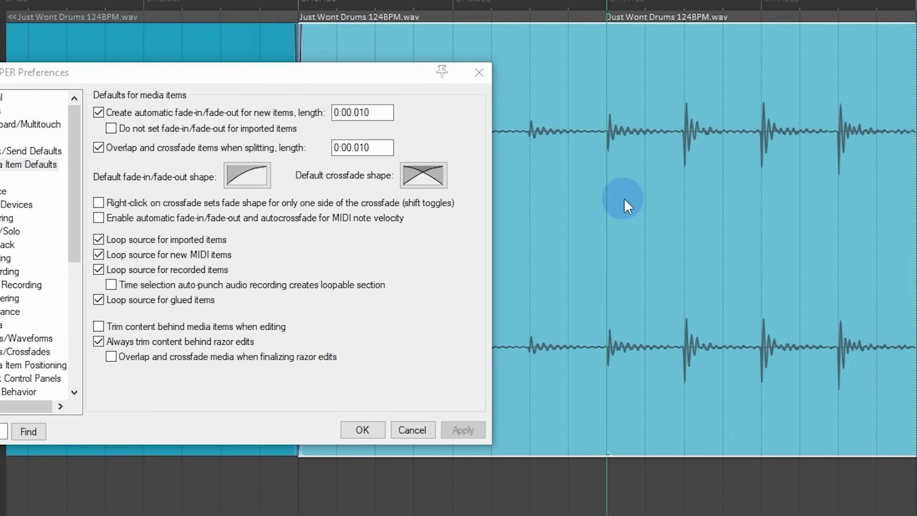
{"action": "right_click", "coordinate": [636, 207]}
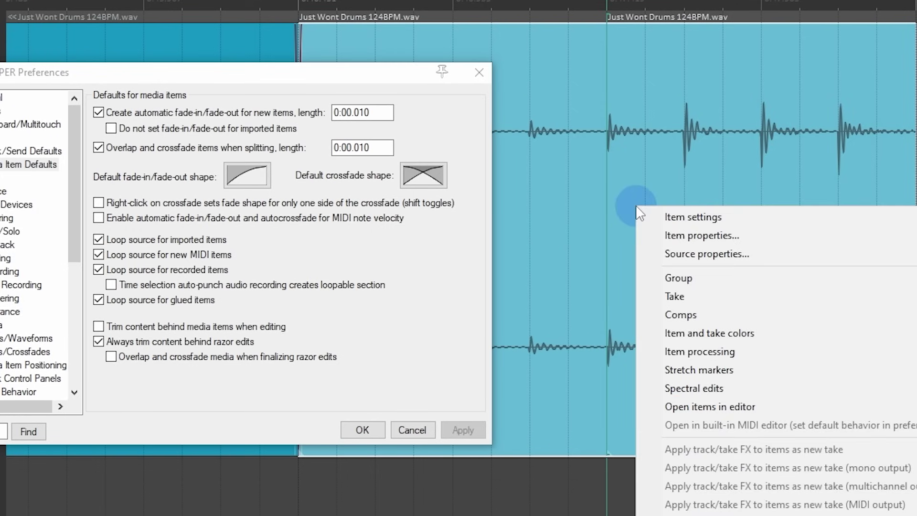
{"action": "right_click", "coordinate": [688, 46]}
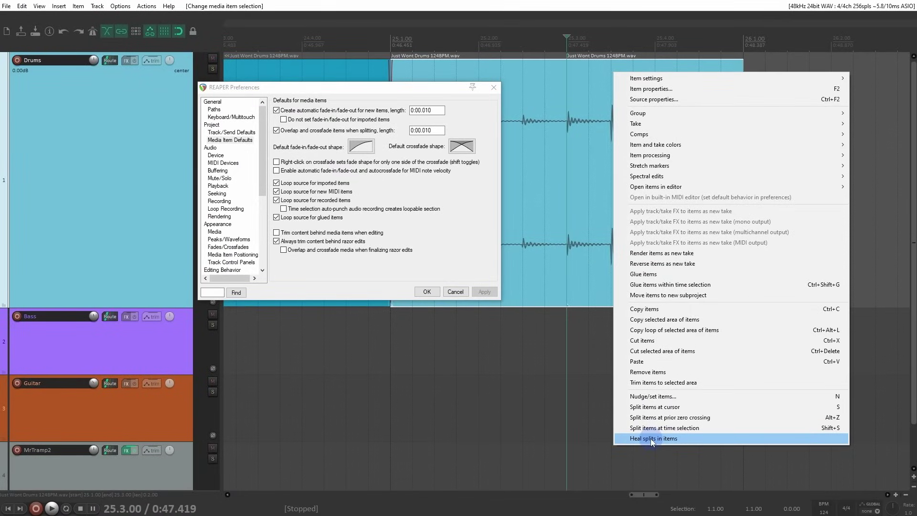
{"action": "left_click", "coordinate": [703, 438]}
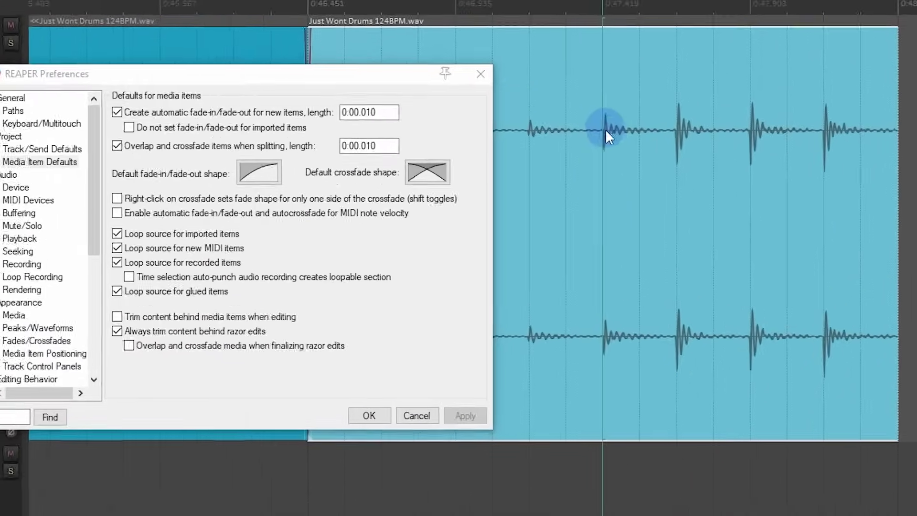
{"action": "scroll", "coordinate": [605, 129], "scroll_direction": "up", "scroll_amount": 5}
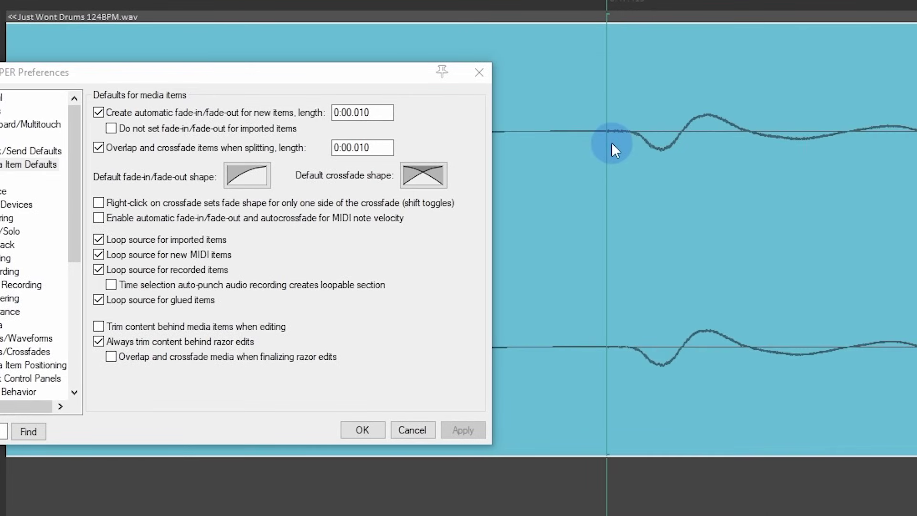
- Split the bar 25 drums item at 25.3.00 and examine the automatic crossfade across the drum hit
{"action": "key", "text": "s"}
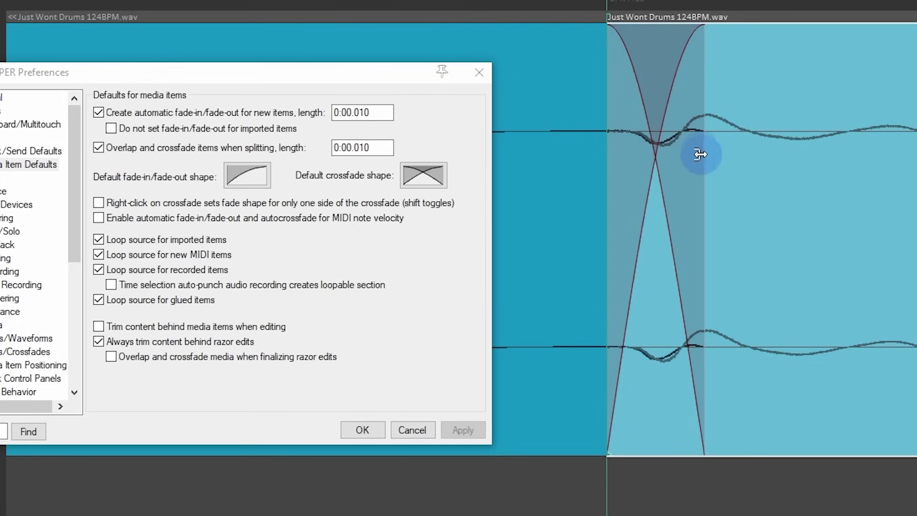
{"action": "scroll", "coordinate": [687, 157], "scroll_direction": "down", "scroll_amount": 4}
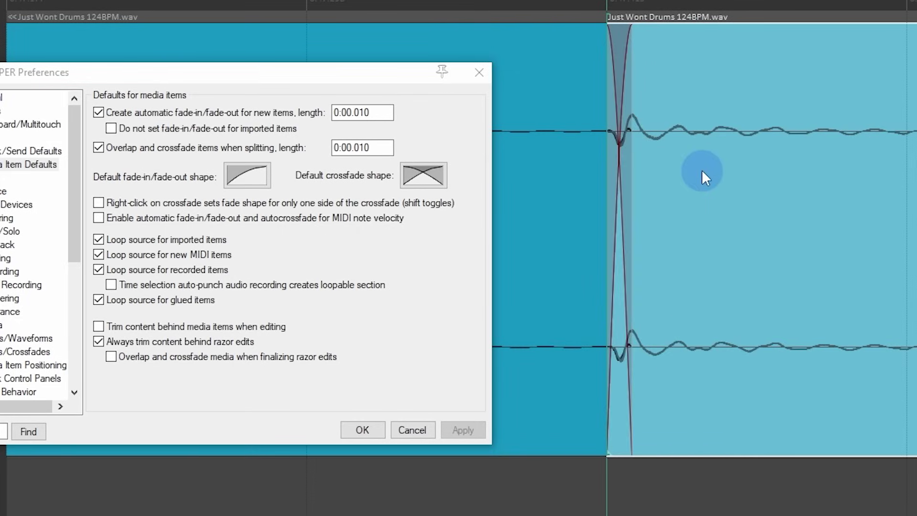
{"action": "scroll", "coordinate": [701, 170], "scroll_direction": "down", "scroll_amount": 4}
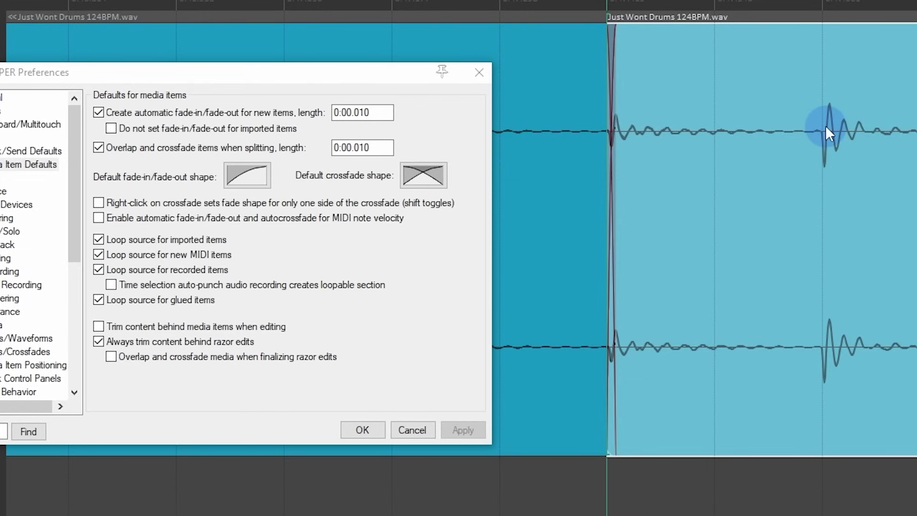
{"action": "scroll", "coordinate": [608, 134], "scroll_direction": "up", "scroll_amount": 8}
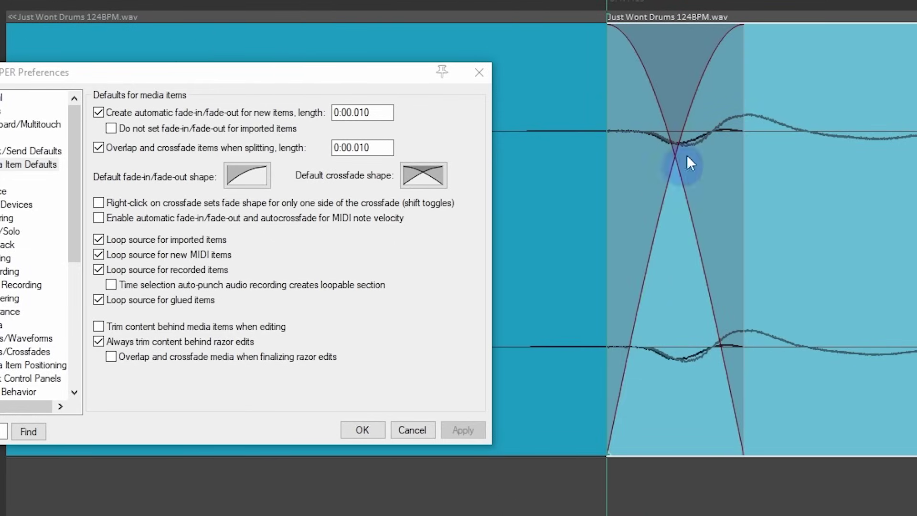
{"action": "key", "text": "ctrl+z"}
{"action": "key", "text": "s"}
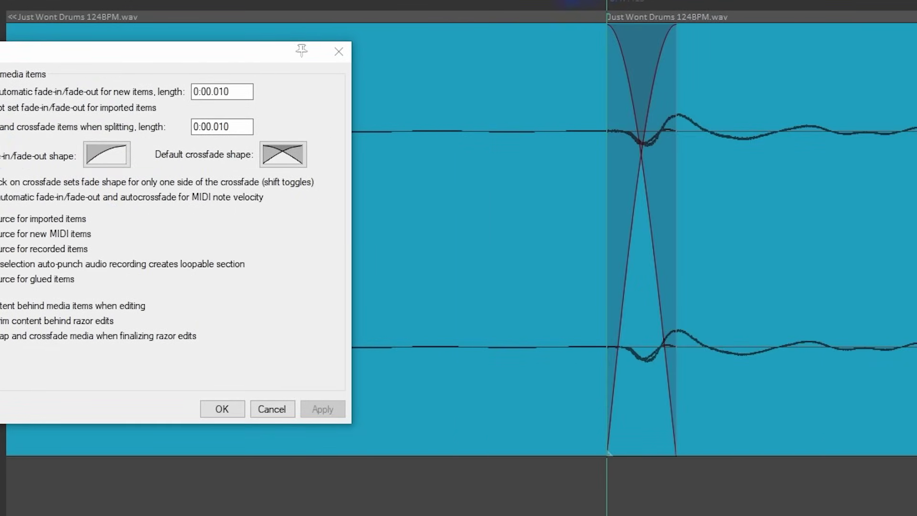
- Undo the split at 25.3.00 and split the drums item again slightly ahead of the drum hit
{"action": "left_click", "coordinate": [482, 2]}
{"action": "key", "text": "ctrl+z"}
{"action": "key", "text": "ctrl+z"}
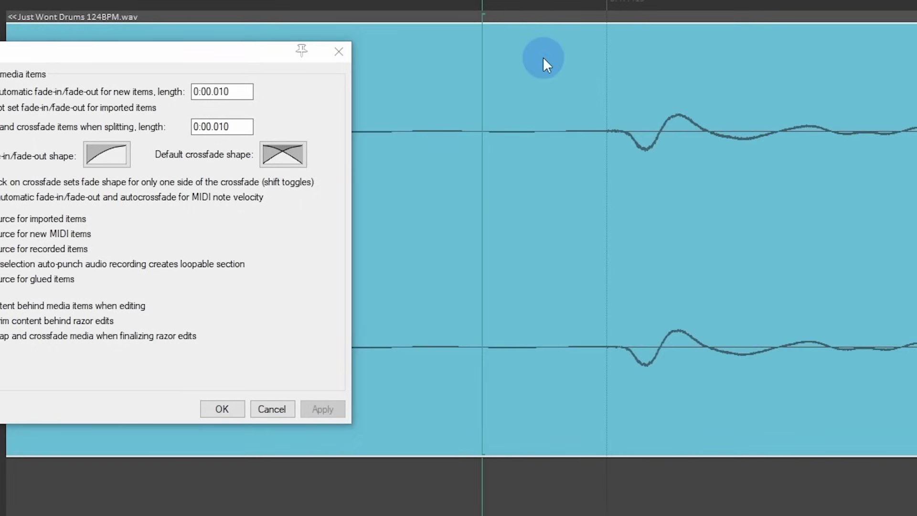
{"action": "key", "text": "s"}
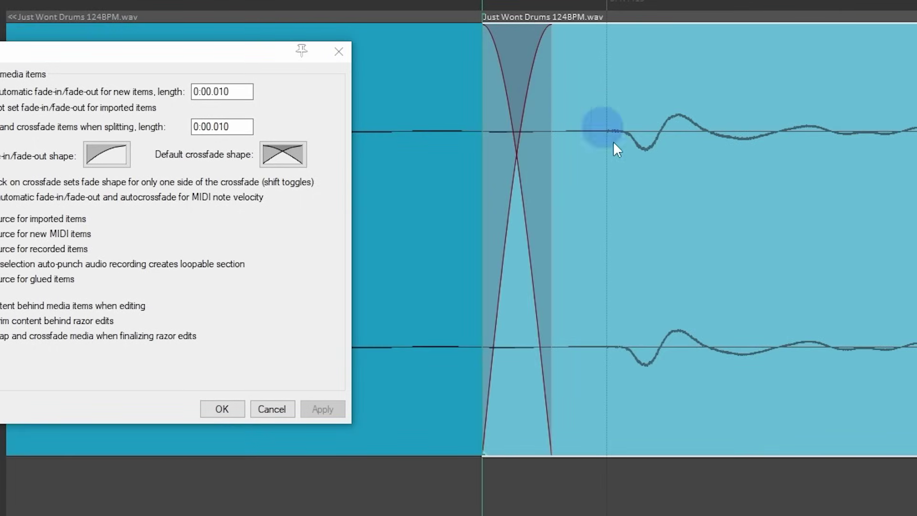
{"action": "left_click_drag", "start_coordinate": [615, 143], "coordinate": [666, 178]}
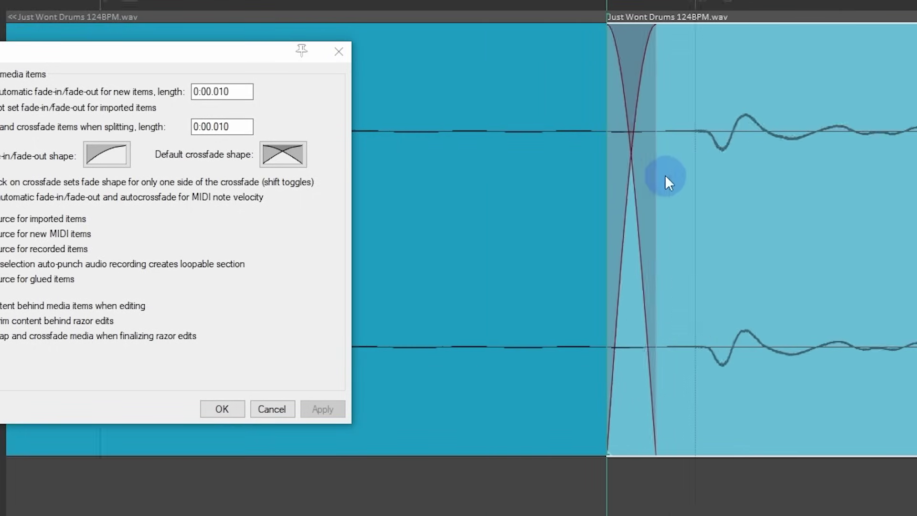
{"action": "scroll", "coordinate": [665, 175], "scroll_direction": "up", "scroll_amount": 2}
{"action": "scroll", "coordinate": [665, 175], "scroll_direction": "down", "scroll_amount": 4}
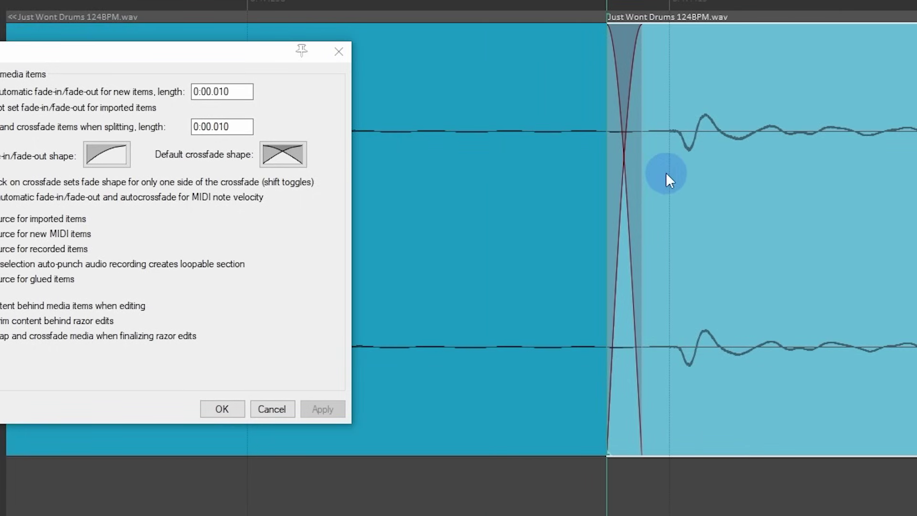
- Set the overlap and crossfade length for splitting items to 0:00.05 and apply the preferences
{"action": "left_click_drag", "start_coordinate": [332, 60], "coordinate": [483, 84]}
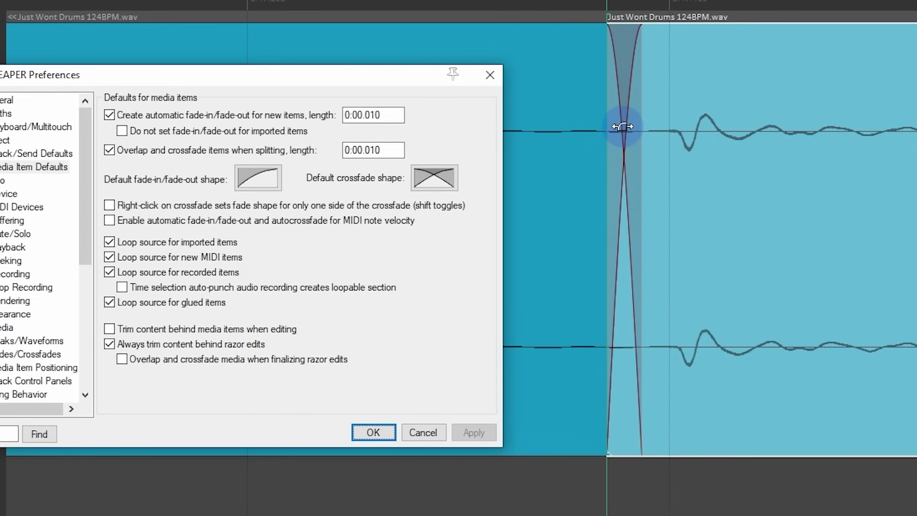
{"action": "left_click_drag", "start_coordinate": [371, 150], "coordinate": [399, 153]}
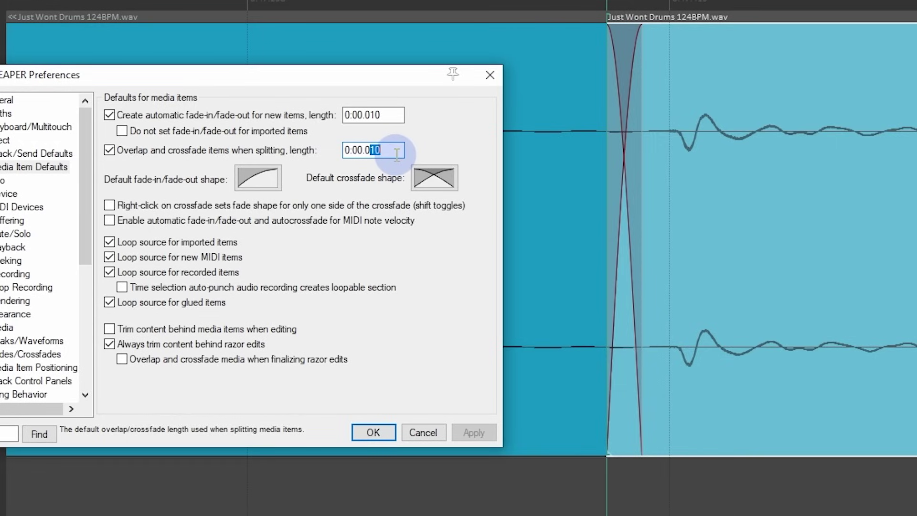
{"action": "left_click", "coordinate": [389, 115]}
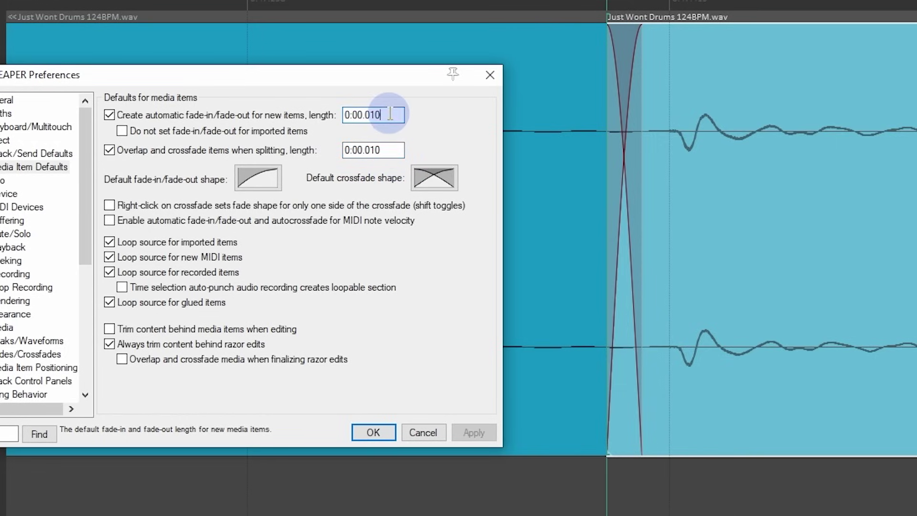
{"action": "left_click_drag", "start_coordinate": [379, 150], "coordinate": [397, 150]}
{"action": "key", "text": "BackSpace"}
{"action": "key", "text": "BackSpace"}
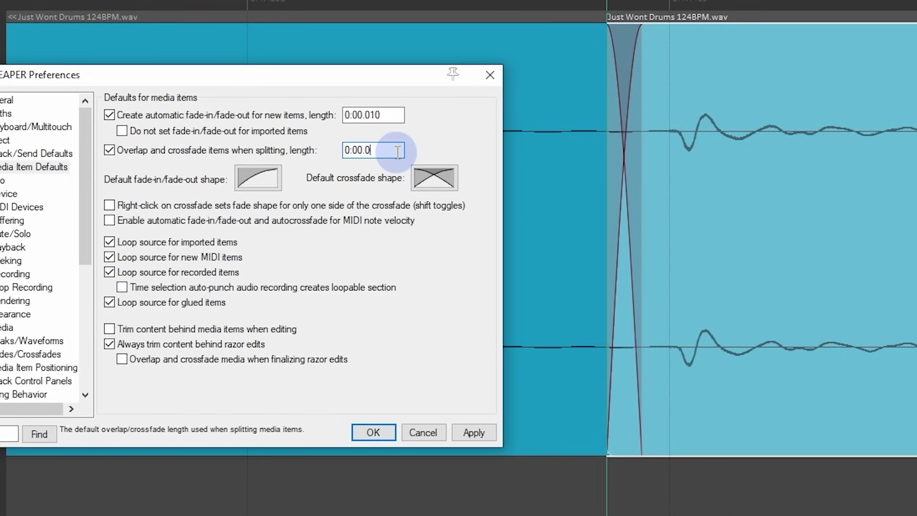
{"action": "type", "text": "5"}
{"action": "left_click", "coordinate": [474, 432]}
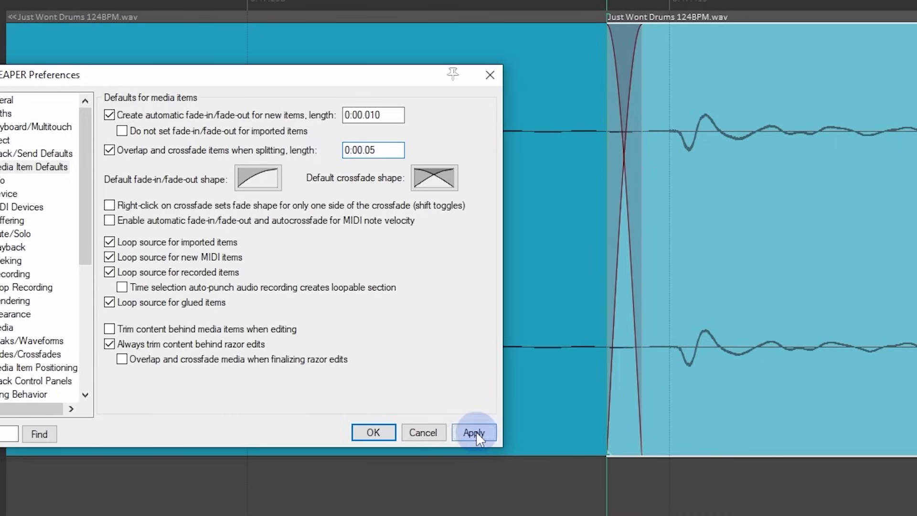
- Undo the existing split, try a new one just before 25.3.00 with the 0:00.05 crossfade, and undo it
{"action": "left_click", "coordinate": [648, 223]}
{"action": "key", "text": "ctrl+z"}
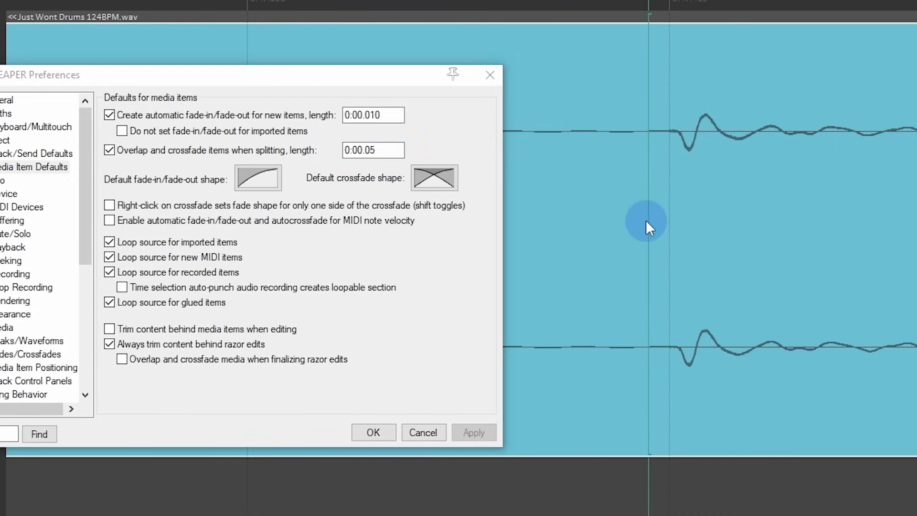
{"action": "key", "text": "s"}
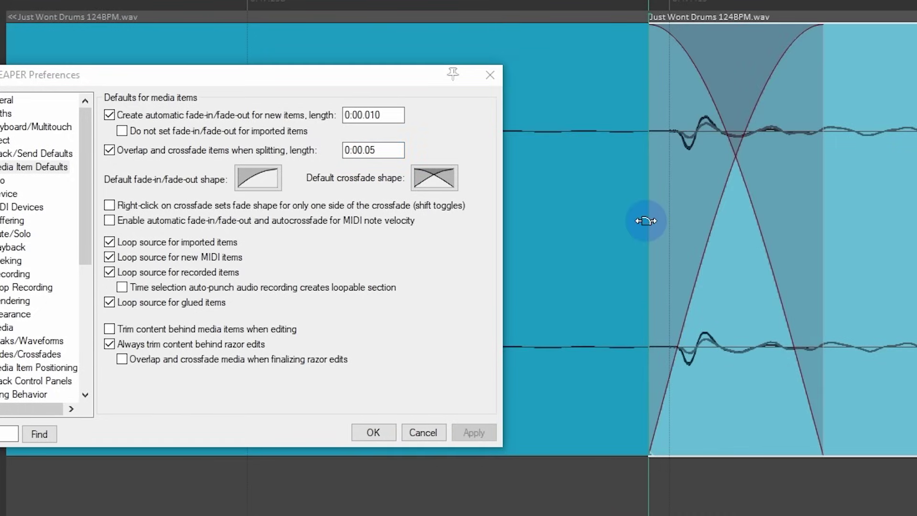
{"action": "key", "text": "ctrl+z"}
- Set the splitting crossfade length to 0:00.005, apply it, and split the drums item slightly before 25.3.00
{"action": "double_click", "coordinate": [391, 149]}
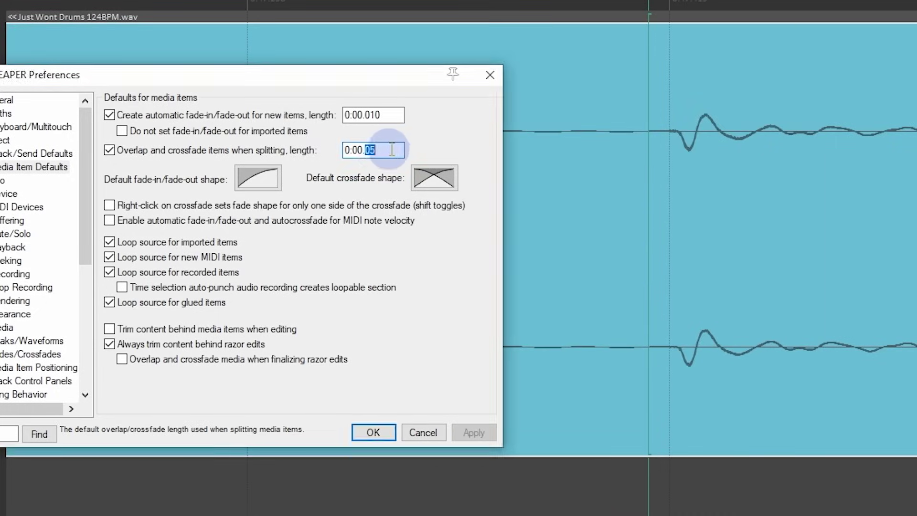
{"action": "type", "text": "005"}
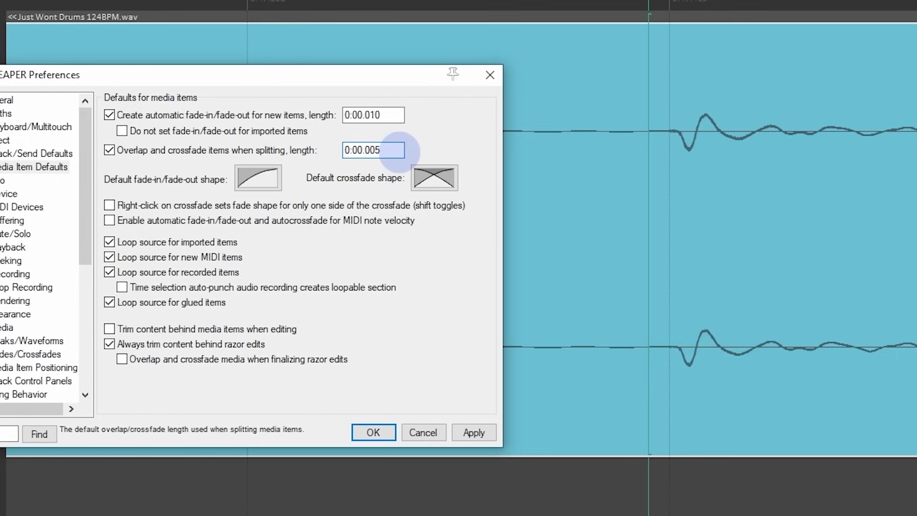
{"action": "left_click", "coordinate": [481, 430]}
{"action": "left_click", "coordinate": [599, 218]}
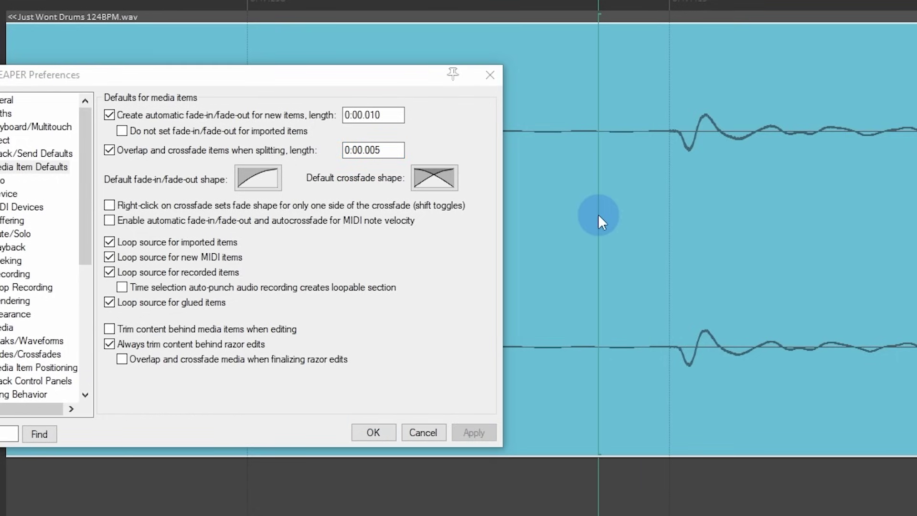
{"action": "key", "text": "s"}
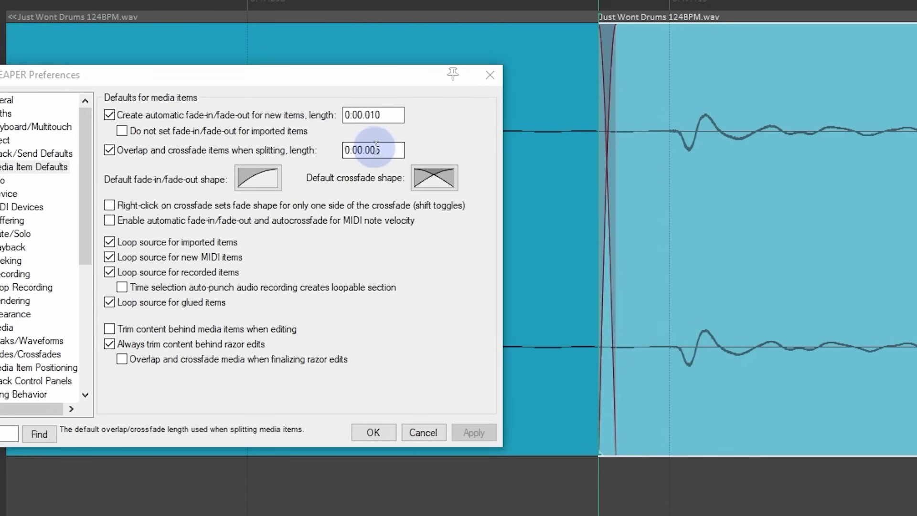
- Set the overlap and crossfade length for splitting items to 0:00.002 and apply the preferences
{"action": "left_click", "coordinate": [376, 149]}
{"action": "key", "text": "BackSpace"}
{"action": "type", "text": "2"}
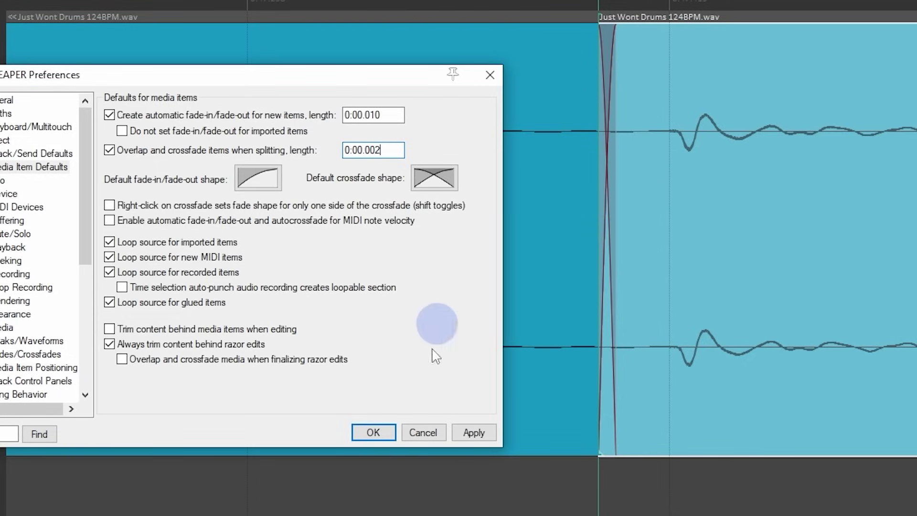
{"action": "left_click", "coordinate": [472, 432]}
- Undo the previous split, split the drums item again just before the drum hit, and inspect the short crossfade
{"action": "left_click", "coordinate": [632, 305]}
{"action": "key", "text": "ctrl+z"}
{"action": "key", "text": "s"}
{"action": "scroll", "coordinate": [650, 264], "scroll_direction": "up", "scroll_amount": 5}
{"action": "scroll", "coordinate": [645, 276], "scroll_direction": "down", "scroll_amount": 6}
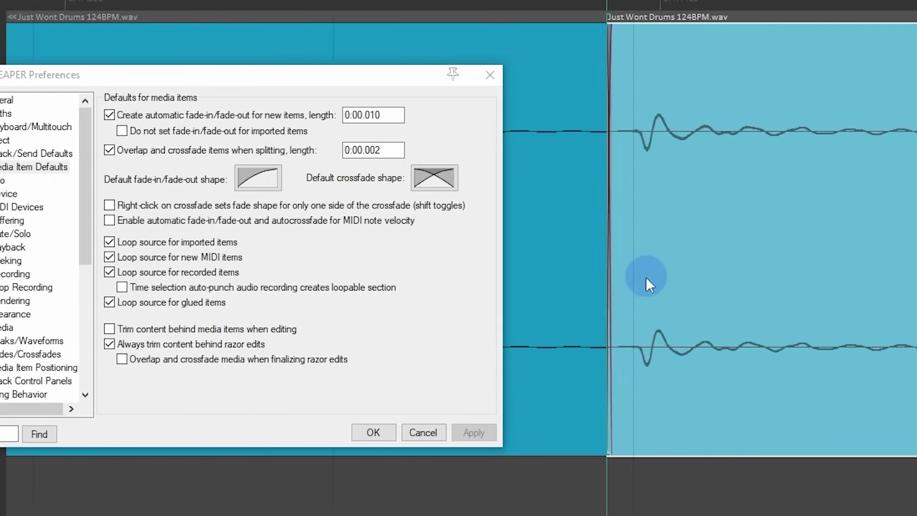
{"action": "scroll", "coordinate": [645, 278], "scroll_direction": "down", "scroll_amount": 2}
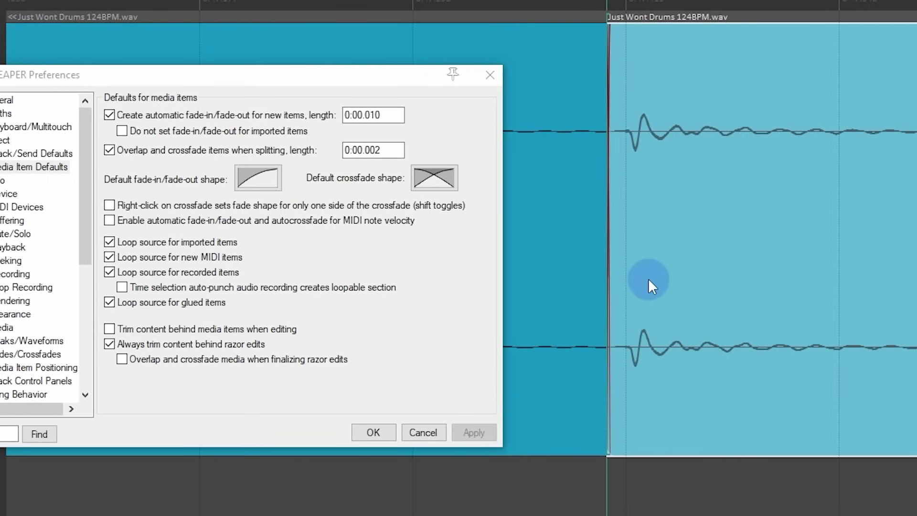
{"action": "scroll", "coordinate": [648, 275], "scroll_direction": "up", "scroll_amount": 6}
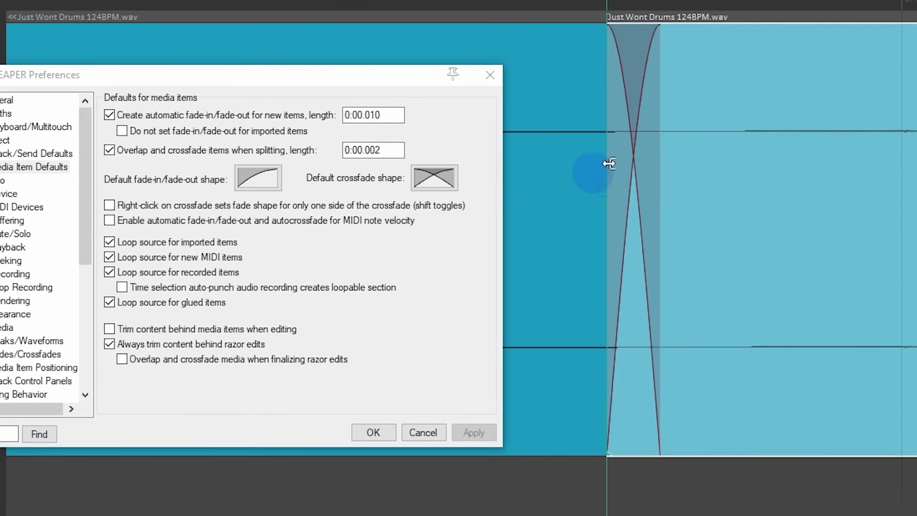
{"action": "scroll", "coordinate": [645, 215], "scroll_direction": "down", "scroll_amount": 4}
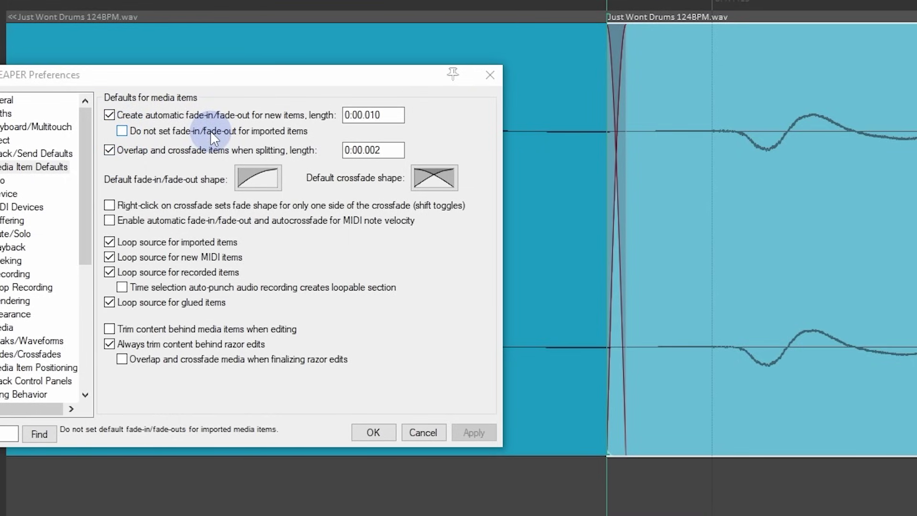
- Exclude imported items from default fades, disable automatic fade-in/fade-out for new items, and apply the preferences
{"action": "left_click", "coordinate": [279, 135]}
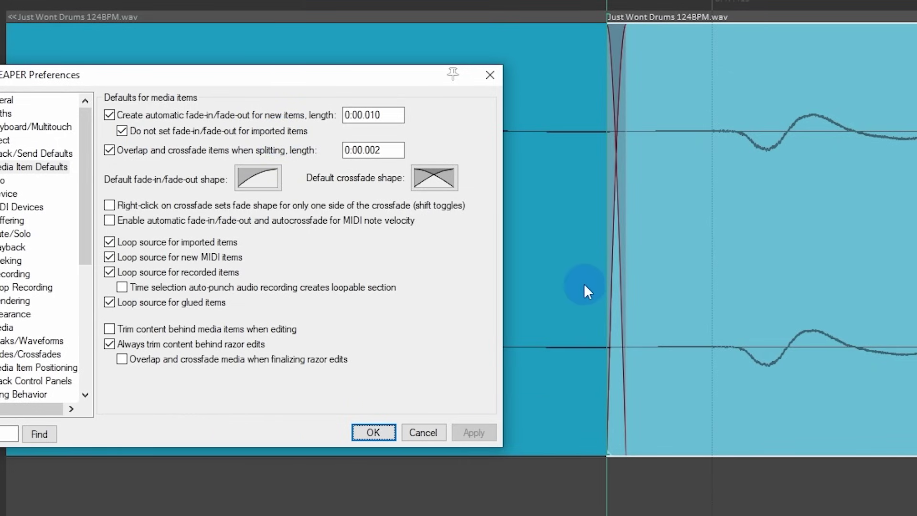
{"action": "scroll", "coordinate": [583, 283], "scroll_direction": "down", "scroll_amount": 6}
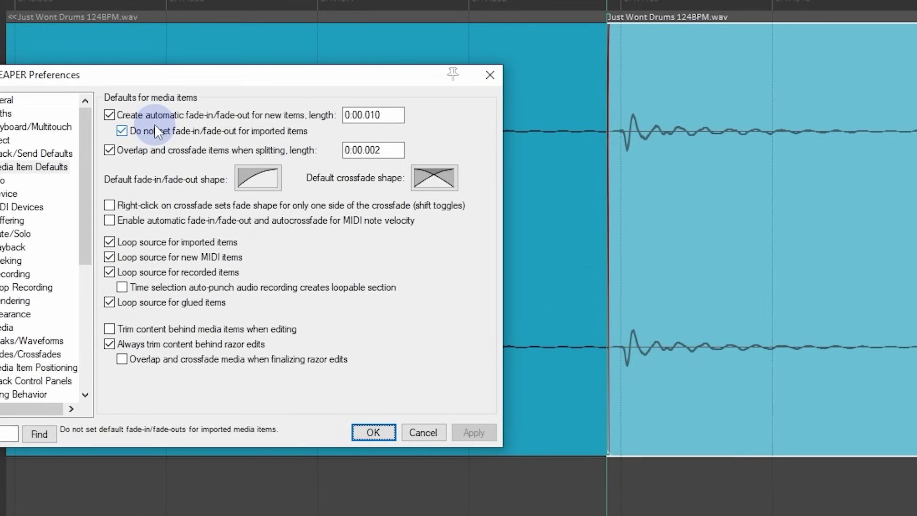
{"action": "left_click", "coordinate": [138, 113]}
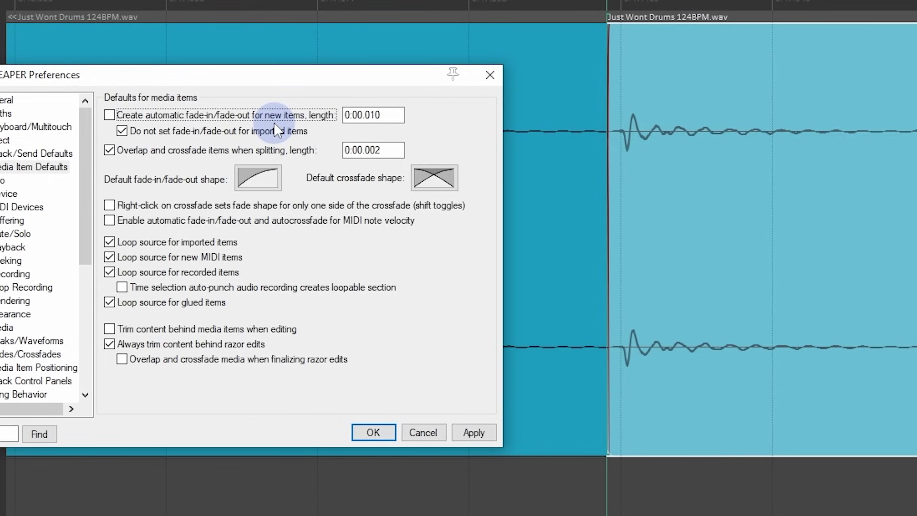
{"action": "left_click", "coordinate": [473, 433]}
{"action": "scroll", "coordinate": [587, 288], "scroll_direction": "down", "scroll_amount": 3}
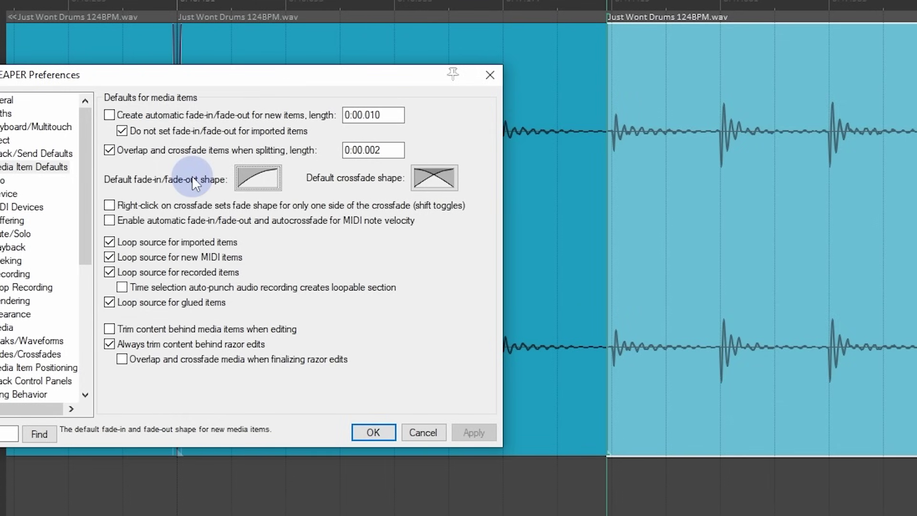
- Review the default fade and crossfade shape choices, keep the current shapes, and confirm the preferences
{"action": "left_click", "coordinate": [273, 178]}
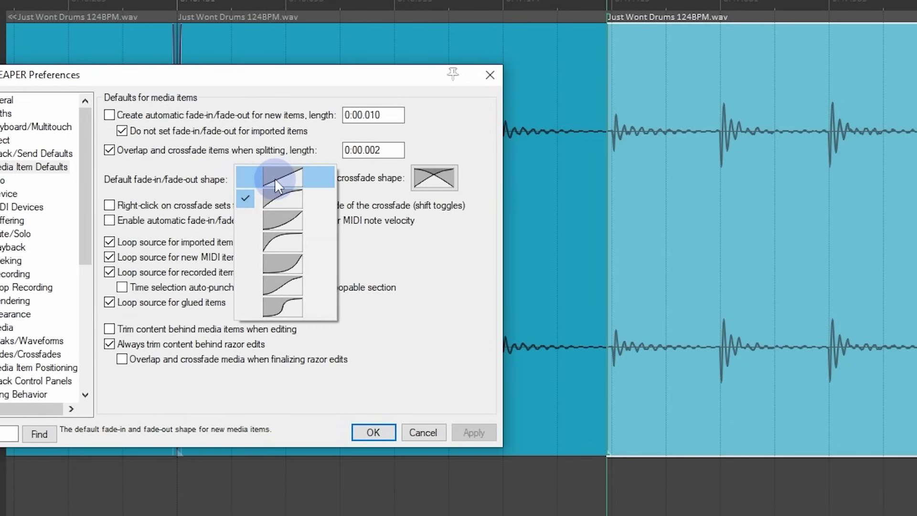
{"action": "left_click", "coordinate": [365, 181]}
{"action": "left_click", "coordinate": [431, 176]}
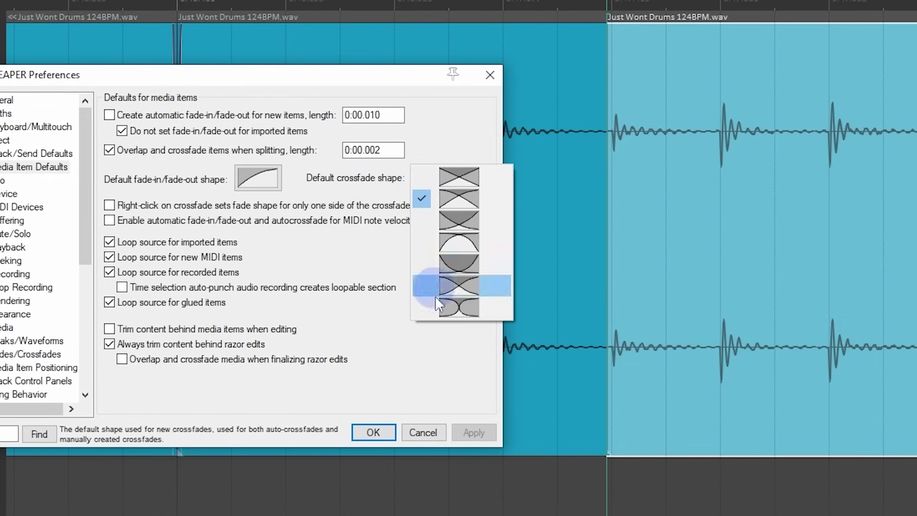
{"action": "left_click", "coordinate": [440, 198]}
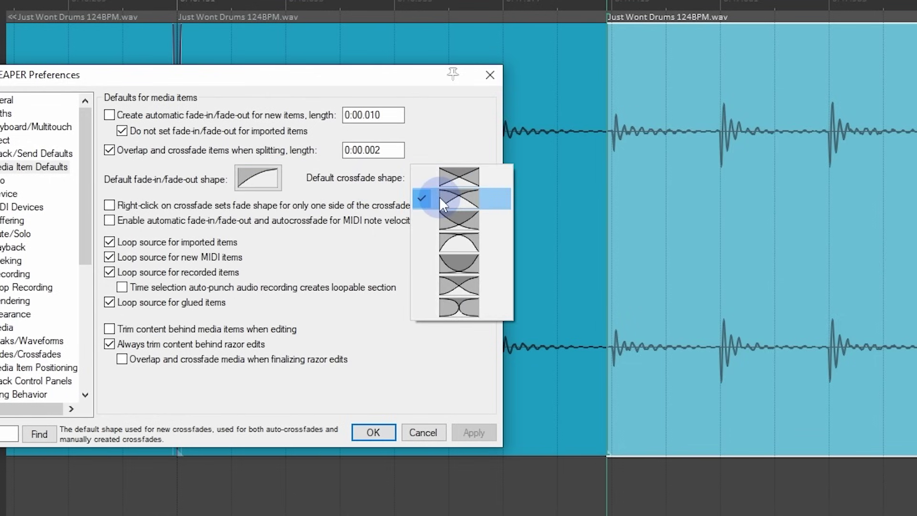
{"action": "left_click", "coordinate": [382, 181]}
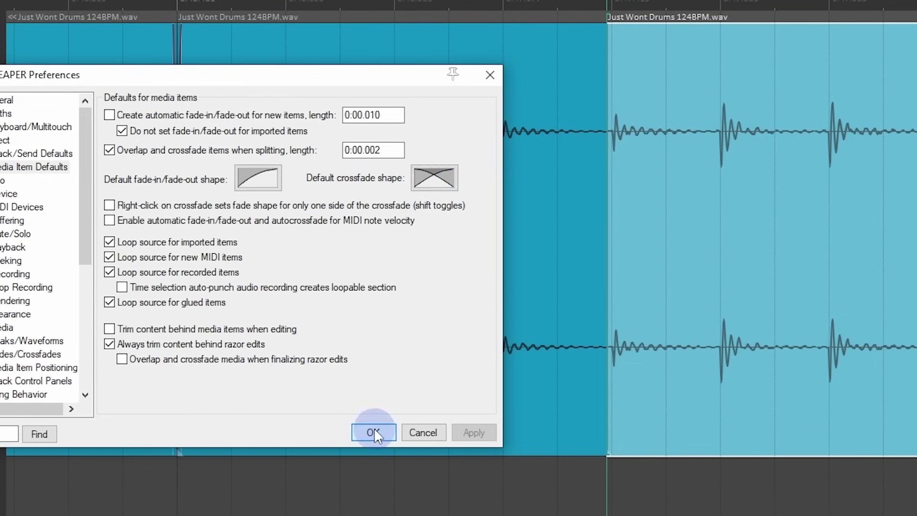
{"action": "left_click", "coordinate": [373, 432]}
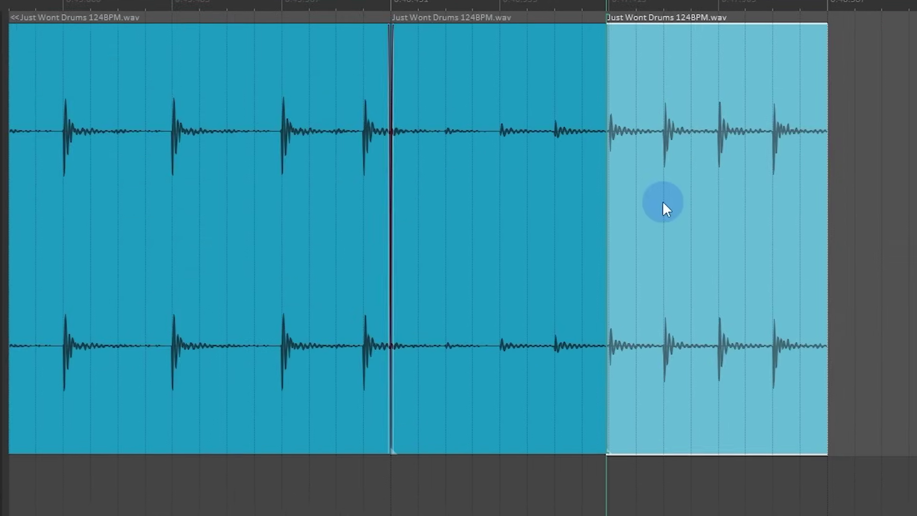
- Heal the split between the last two drums items so they form one item again
{"action": "left_click", "coordinate": [478, 204], "text": "shift"}
{"action": "right_click", "coordinate": [478, 204]}
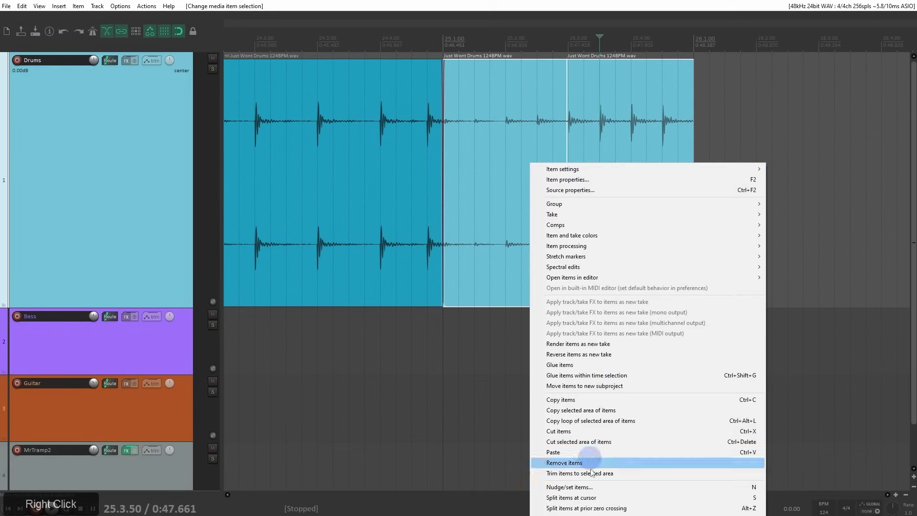
{"action": "left_click", "coordinate": [589, 515]}
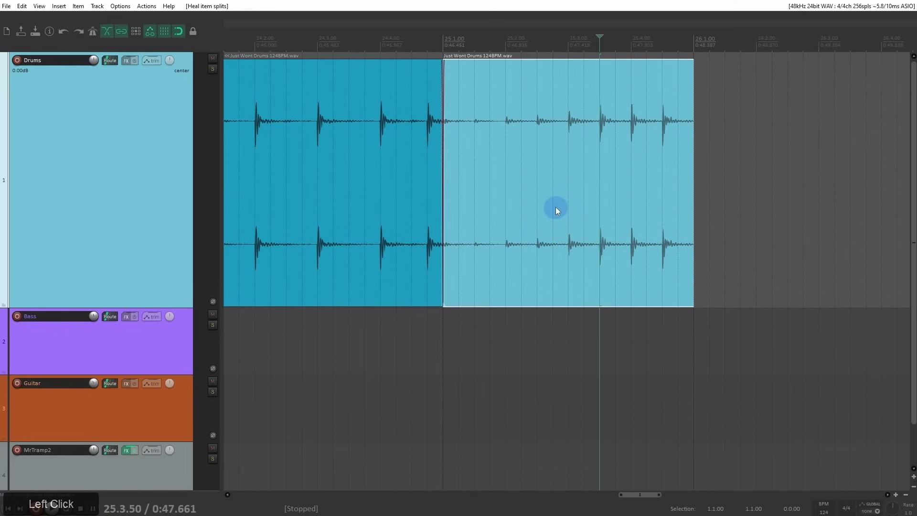
- Split the last drums item at 25.3.00 and shift the piece after the split slightly to the right, off the grid
{"action": "left_click", "coordinate": [569, 121]}
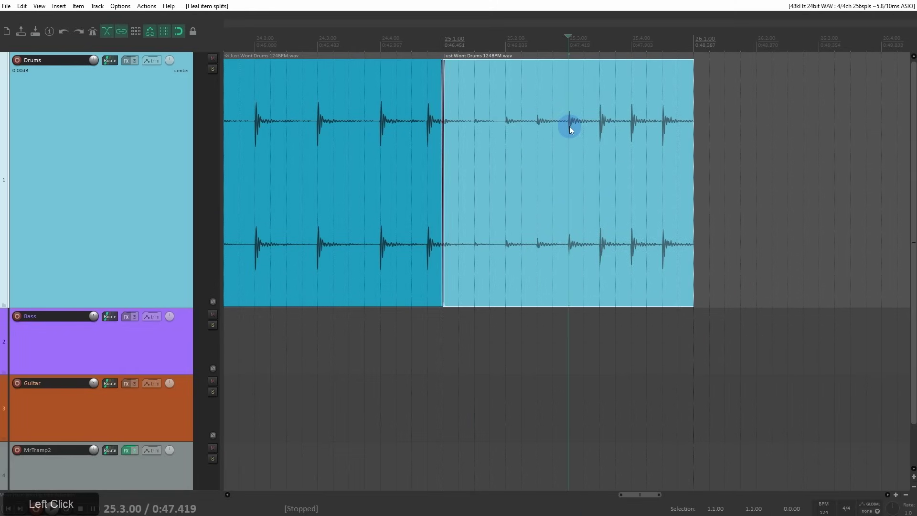
{"action": "scroll", "coordinate": [570, 126], "scroll_direction": "up", "scroll_amount": 8}
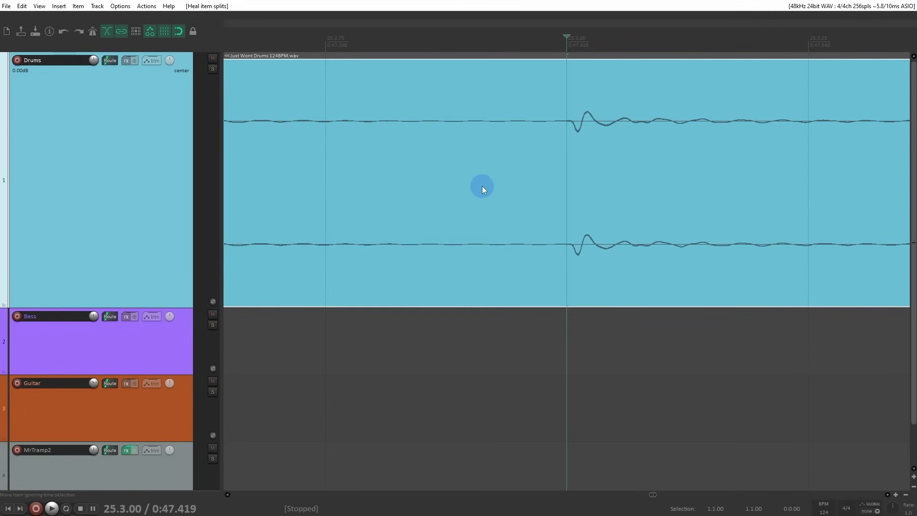
{"action": "scroll", "coordinate": [488, 184], "scroll_direction": "down", "scroll_amount": 2}
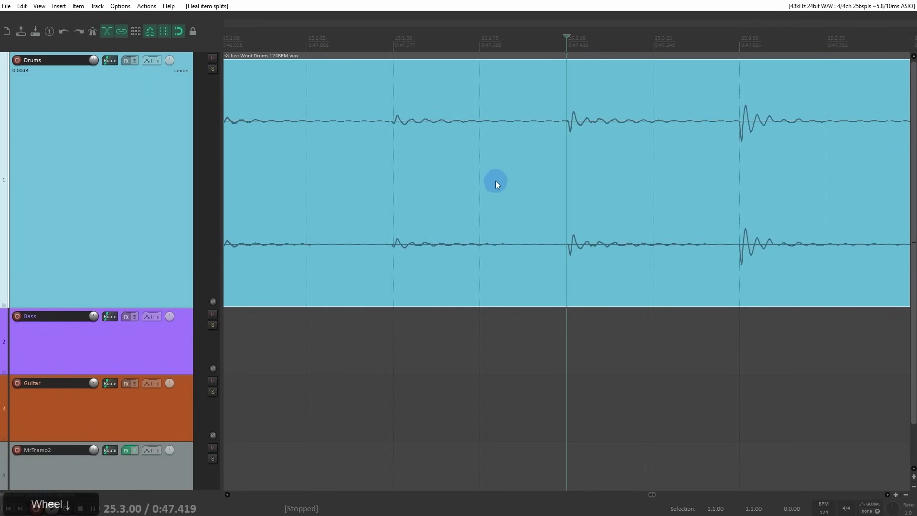
{"action": "key", "text": "s"}
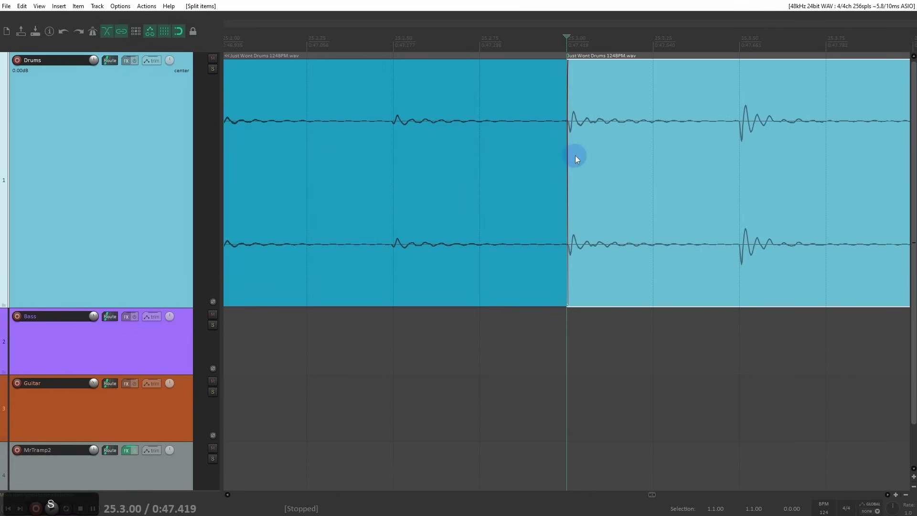
{"action": "left_click_drag", "start_coordinate": [606, 156], "coordinate": [611, 156]}
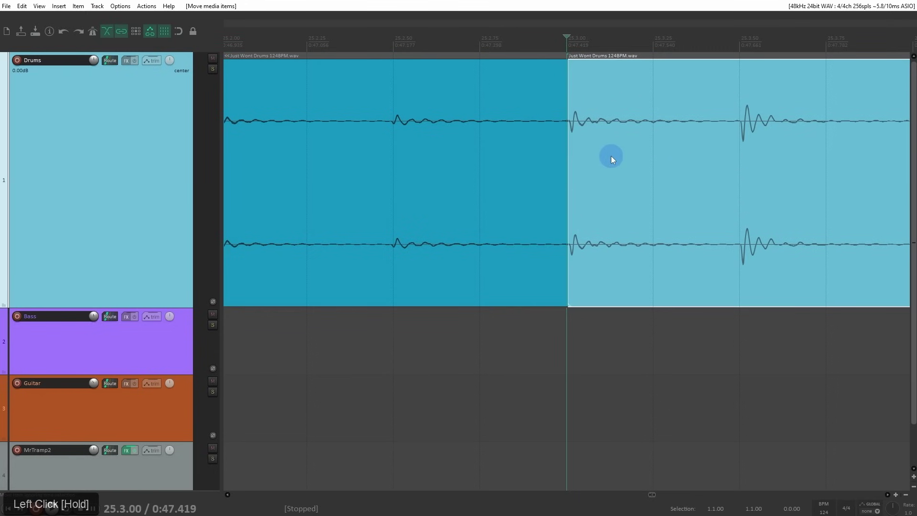
- Try to heal the split between the shifted drums piece and the item before it
{"action": "left_click", "coordinate": [518, 171], "text": "shift"}
{"action": "right_click", "coordinate": [518, 171]}
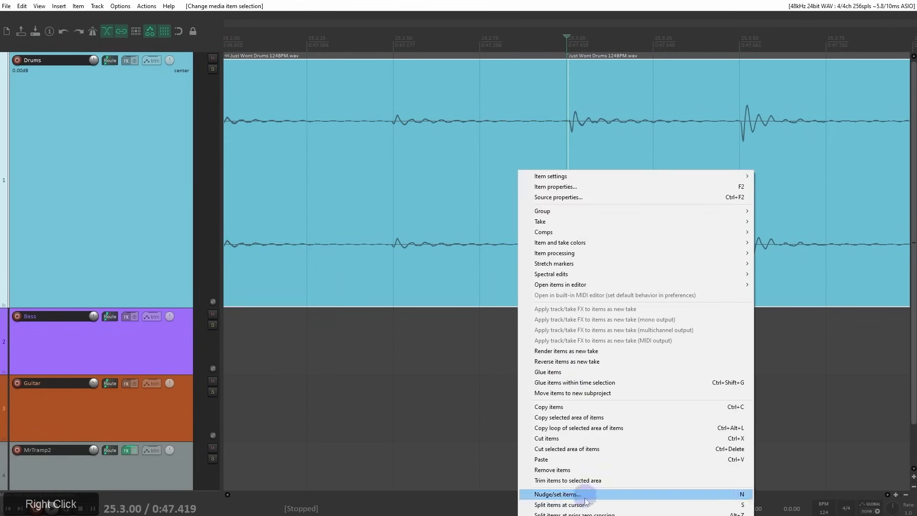
{"action": "key", "text": "Escape"}
{"action": "scroll", "coordinate": [553, 195], "scroll_direction": "down", "scroll_amount": 4}
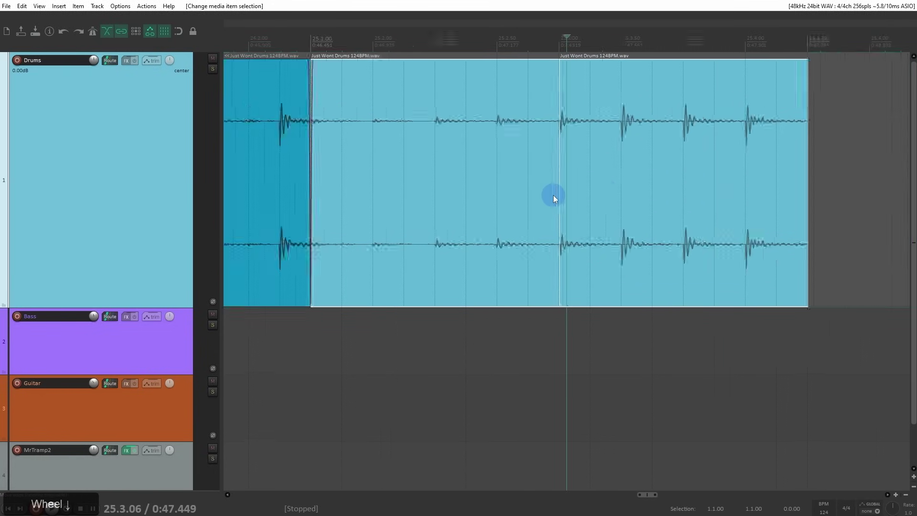
- Delete the shifted drums piece and extend the end of the remaining last drums item to 26.1.00
{"action": "left_click", "coordinate": [611, 187]}
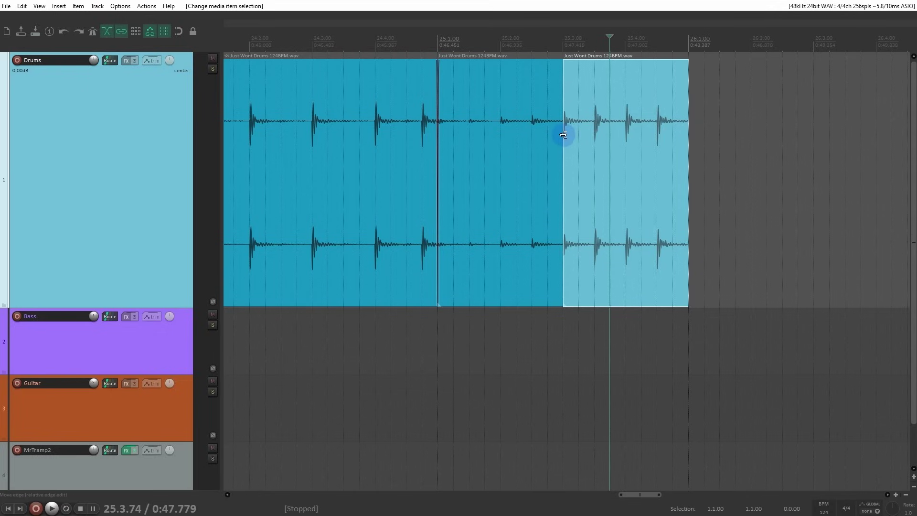
{"action": "key", "text": "Delete"}
{"action": "left_click_drag", "start_coordinate": [562, 134], "coordinate": [687, 141]}
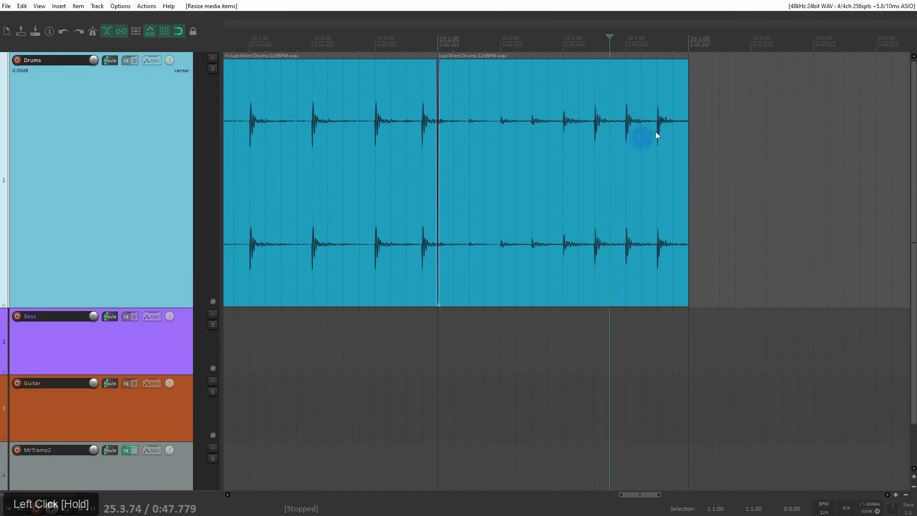
- Extend the last drums item beyond its source end to just past measure 27 so its content loops
{"action": "scroll", "coordinate": [655, 139], "scroll_direction": "down", "scroll_amount": 2}
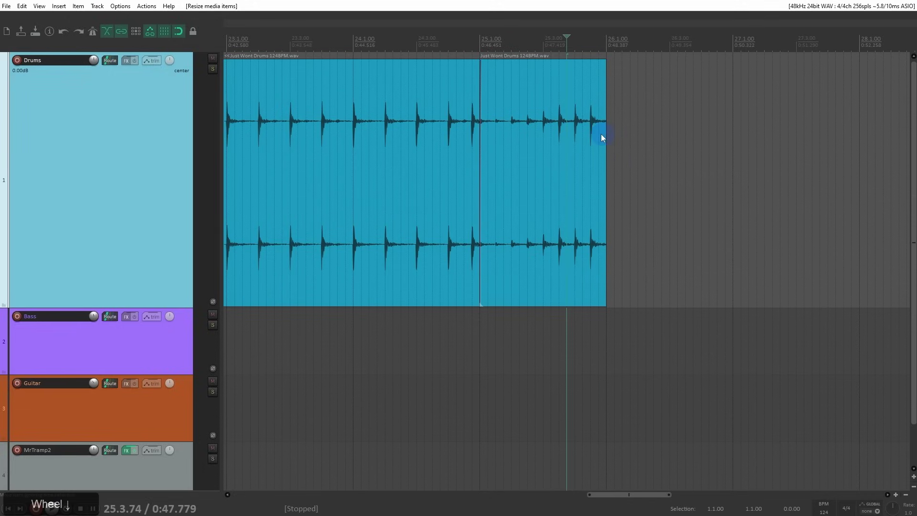
{"action": "left_click_drag", "start_coordinate": [606, 134], "coordinate": [748, 147]}
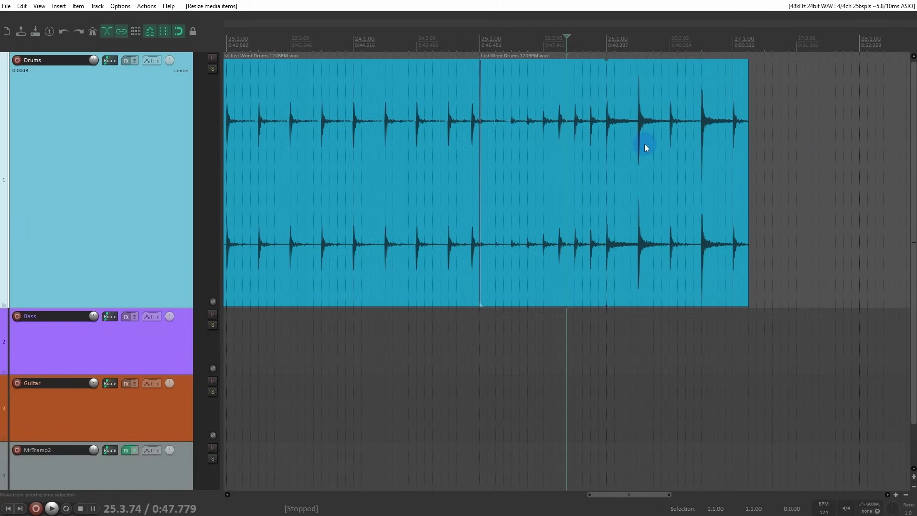
{"action": "scroll", "coordinate": [644, 144], "scroll_direction": "down", "scroll_amount": 3}
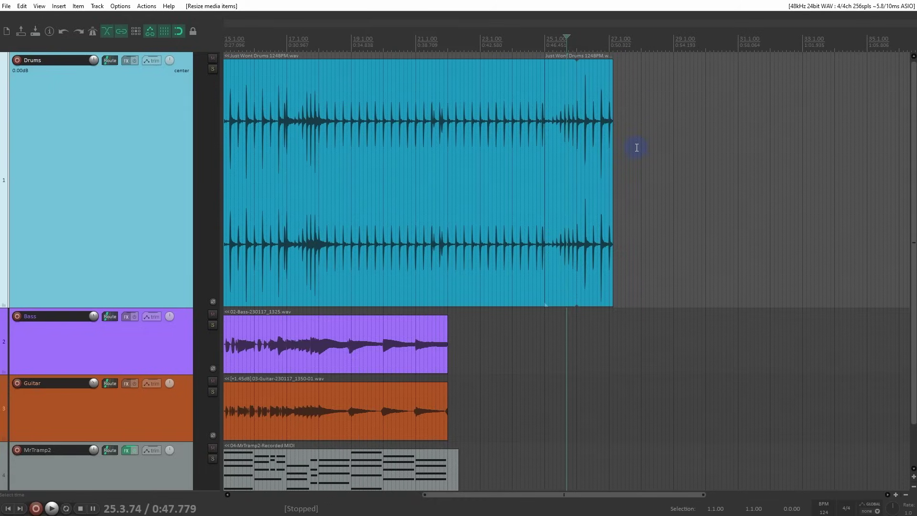
- Extend the MrTramp2 MIDI item to about measure 31 to loop its notes, and undo the extension
{"action": "scroll", "coordinate": [604, 151], "scroll_direction": "up", "scroll_amount": 5, "text": "ctrl"}
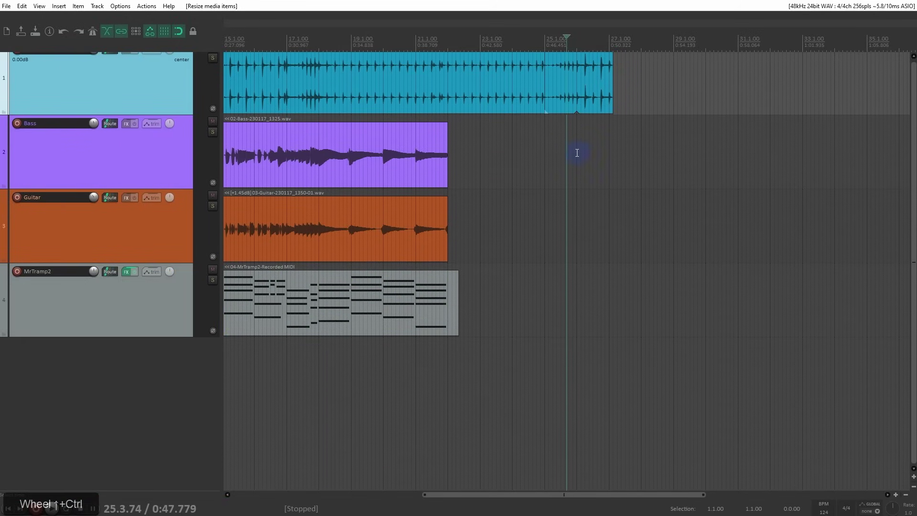
{"action": "middle_click", "coordinate": [577, 153], "text": "shift"}
{"action": "left_click_drag", "start_coordinate": [451, 314], "coordinate": [740, 338]}
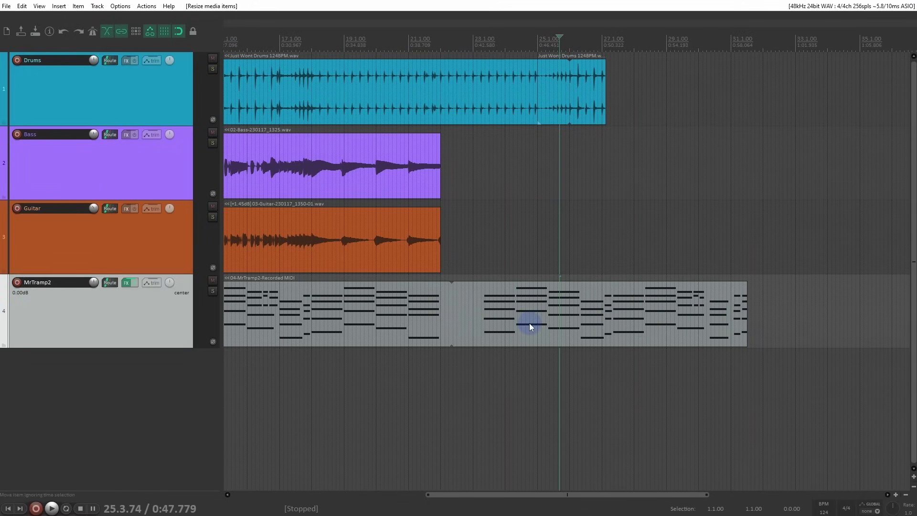
{"action": "key", "text": "ctrl+z"}
- Shorten the last drums item so that it ends at 26.1.00
{"action": "left_click", "coordinate": [570, 97]}
{"action": "scroll", "coordinate": [578, 99], "scroll_direction": "up", "scroll_amount": 5}
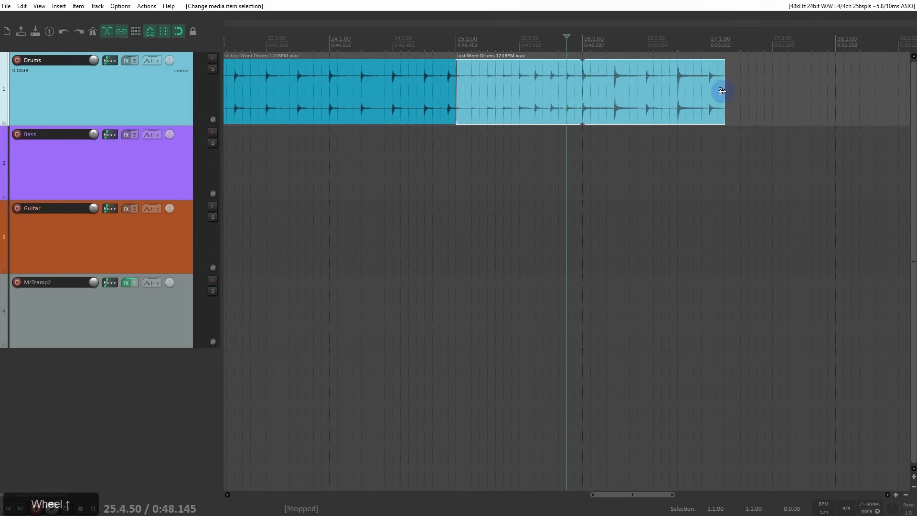
{"action": "left_click_drag", "start_coordinate": [721, 92], "coordinate": [554, 112]}
{"action": "scroll", "coordinate": [554, 112], "scroll_direction": "down", "scroll_amount": 5}
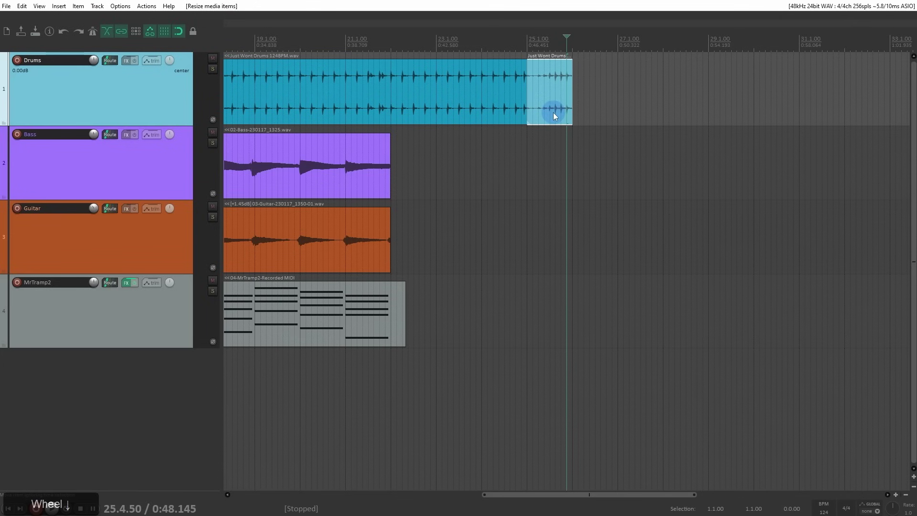
- Disable loop source for imported, new MIDI, recorded and glued items in the media item defaults, and apply the preferences
{"action": "key", "text": "ctrl+p"}
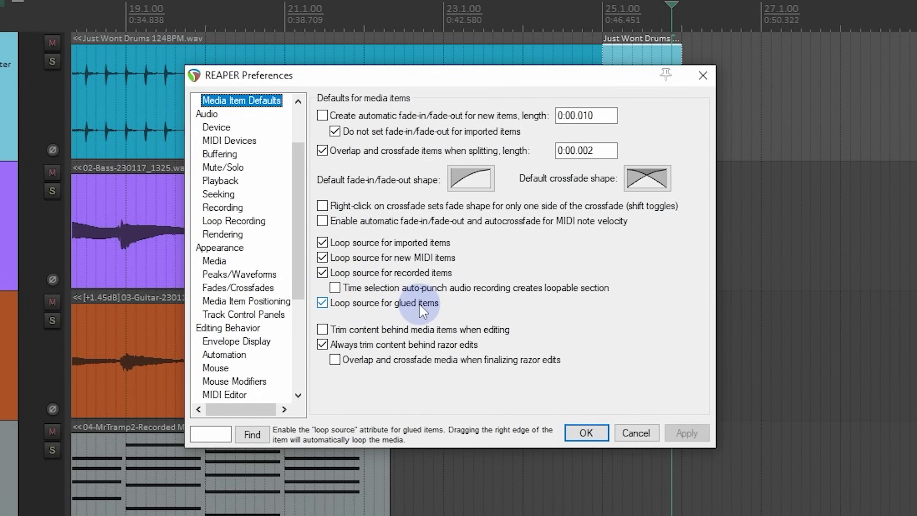
{"action": "left_click", "coordinate": [322, 302]}
{"action": "left_click", "coordinate": [322, 273]}
{"action": "left_click", "coordinate": [322, 257]}
{"action": "left_click", "coordinate": [322, 243]}
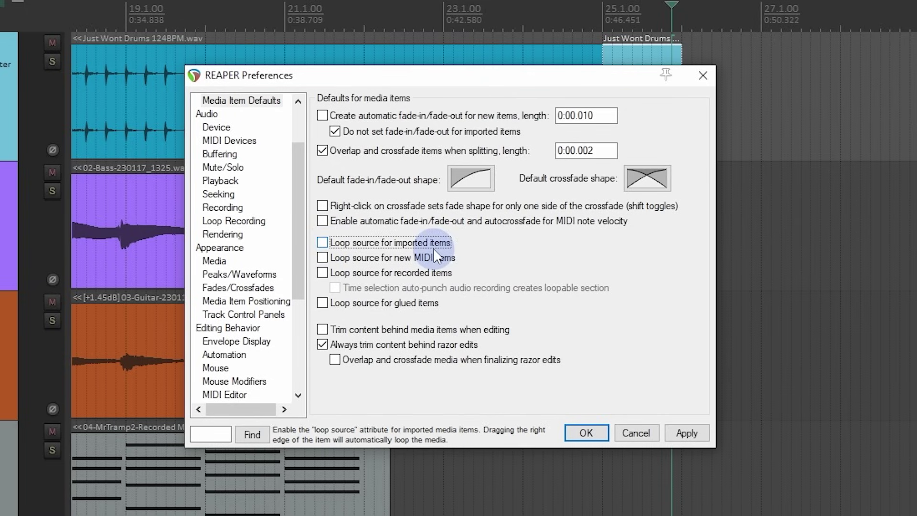
{"action": "left_click", "coordinate": [686, 433]}
{"action": "left_click", "coordinate": [594, 434]}
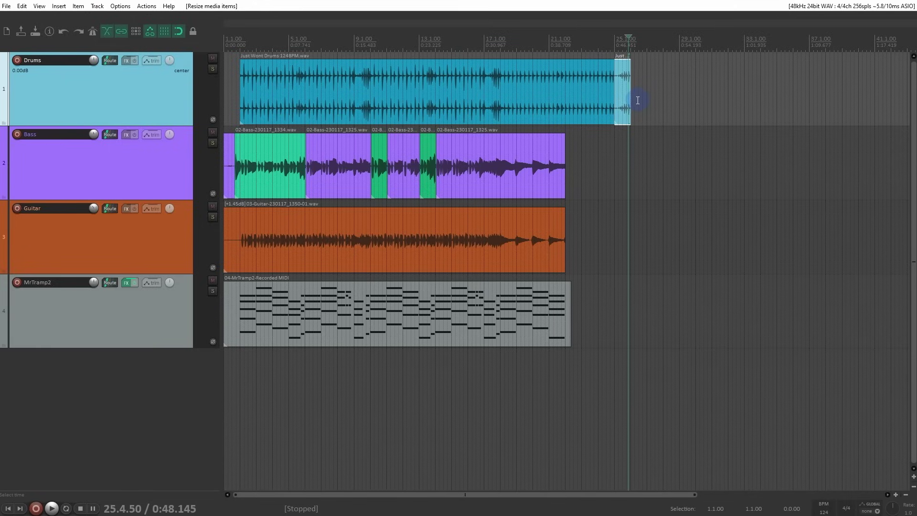
- Try extending the existing last drums item past its source end, and undo the extension
{"action": "left_click_drag", "start_coordinate": [628, 100], "coordinate": [720, 101]}
{"action": "key", "text": "ctrl+z"}
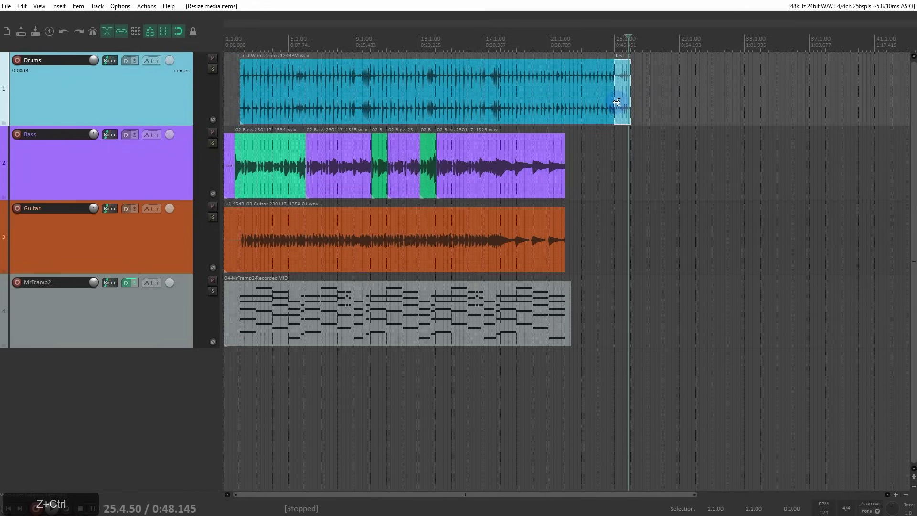
{"action": "left_click", "coordinate": [610, 295]}
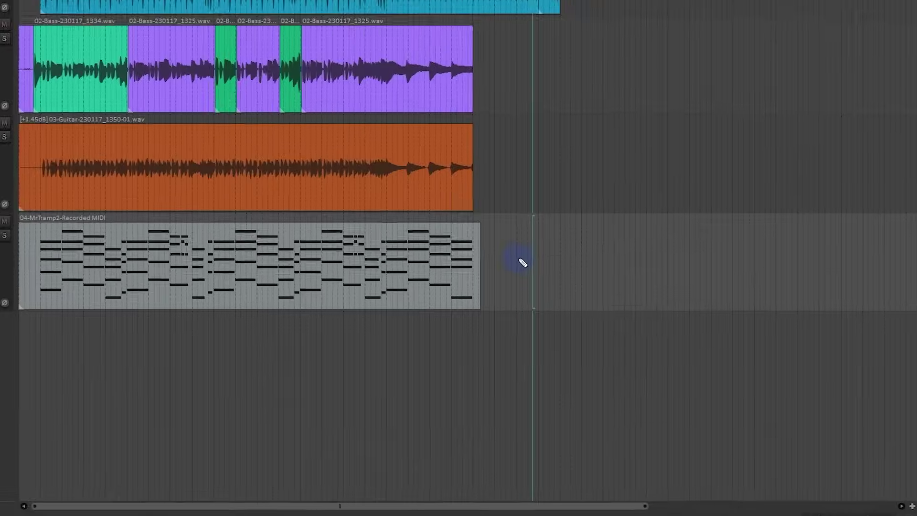
- Draw an empty MIDI item on the MrTramp2 track, extend its end past the original length, and delete it
{"action": "left_click_drag", "start_coordinate": [600, 312], "coordinate": [627, 317]}
{"action": "left_click_drag", "start_coordinate": [520, 247], "coordinate": [581, 267]}
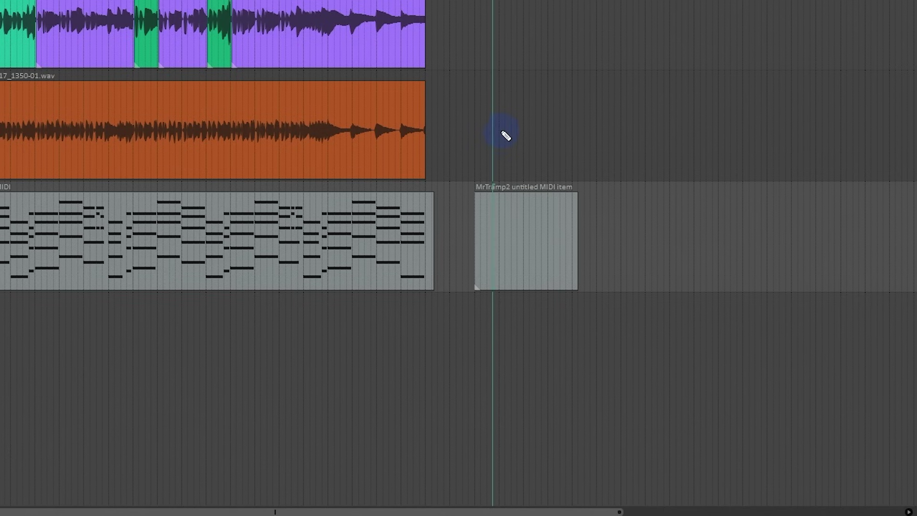
{"action": "left_click", "coordinate": [499, 215]}
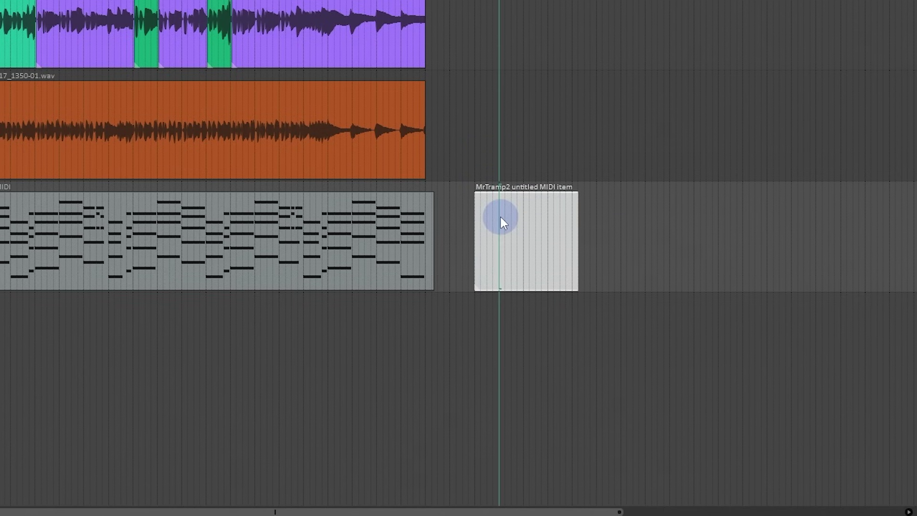
{"action": "left_click_drag", "start_coordinate": [573, 220], "coordinate": [852, 241]}
{"action": "left_click", "coordinate": [795, 240]}
{"action": "key", "text": "Delete"}
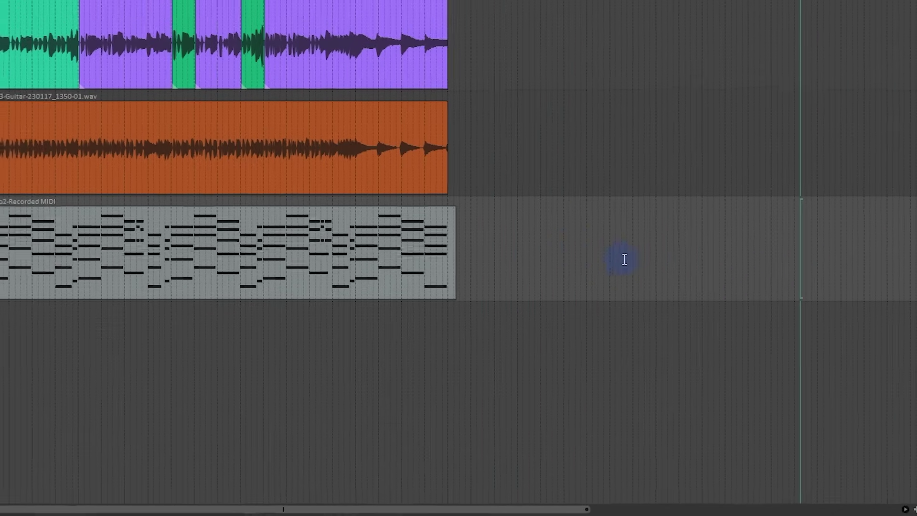
- Select all media items on the four tracks and disable Loop item source for them
{"action": "left_click_drag", "start_coordinate": [623, 259], "coordinate": [201, 63]}
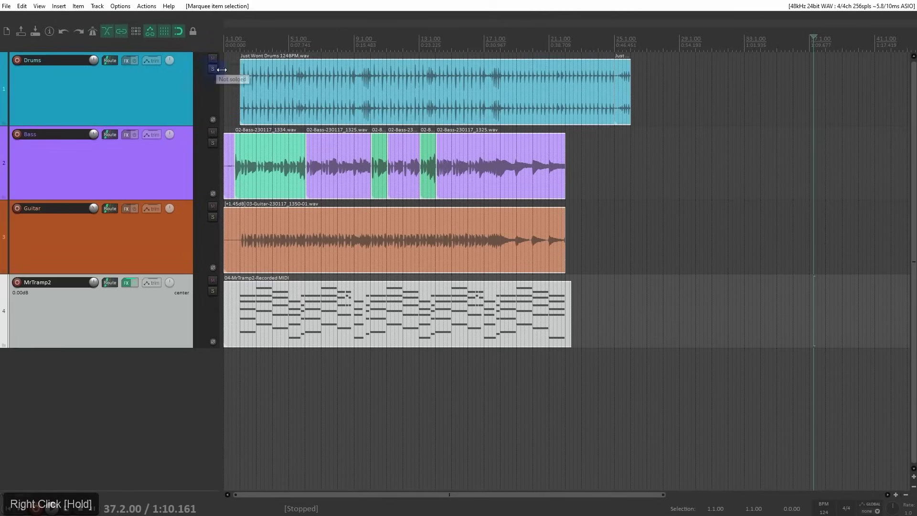
{"action": "right_click", "coordinate": [310, 80]}
{"action": "mouse_move", "coordinate": [338, 86]}
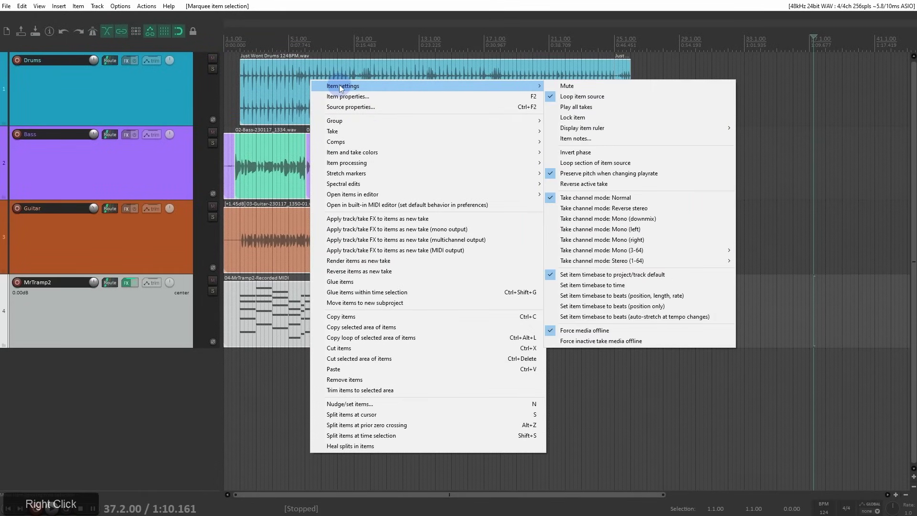
{"action": "left_click", "coordinate": [618, 96]}
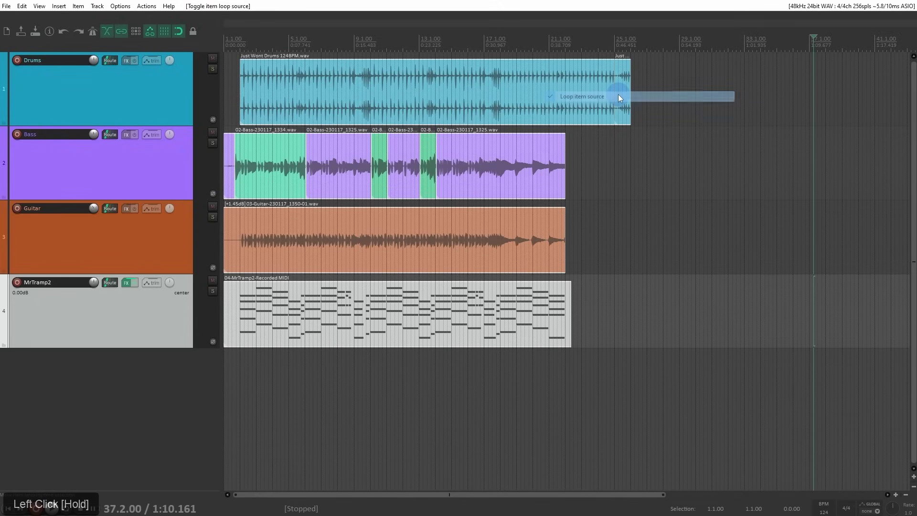
- Extend the last drums item to measure 37 and inspect the waveform around its source end at 26.1.00
{"action": "left_click_drag", "start_coordinate": [618, 98], "coordinate": [807, 102]}
{"action": "scroll", "coordinate": [666, 106], "scroll_direction": "up", "scroll_amount": 5}
{"action": "scroll", "coordinate": [638, 89], "scroll_direction": "up", "scroll_amount": 3}
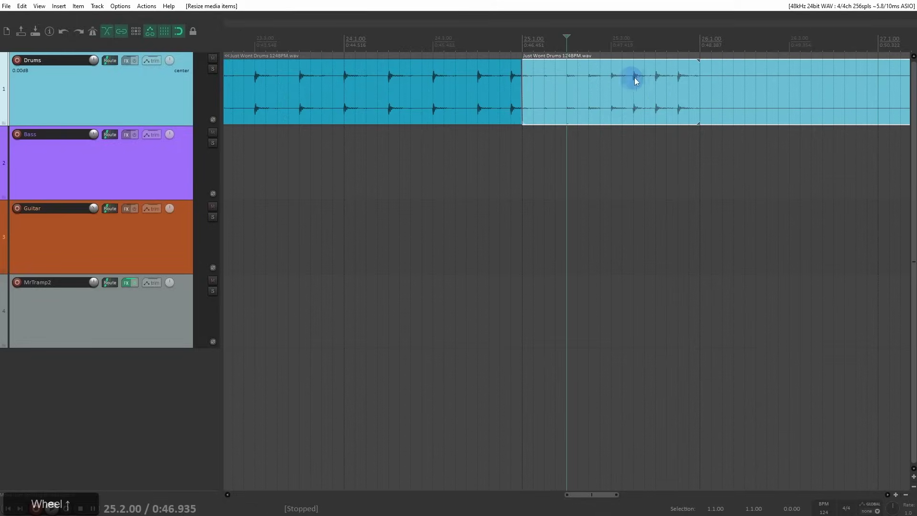
{"action": "left_click", "coordinate": [699, 58]}
{"action": "scroll", "coordinate": [697, 67], "scroll_direction": "up", "scroll_amount": 8}
{"action": "scroll", "coordinate": [570, 72], "scroll_direction": "down", "scroll_amount": 8}
{"action": "scroll", "coordinate": [577, 86], "scroll_direction": "down", "scroll_amount": 5}
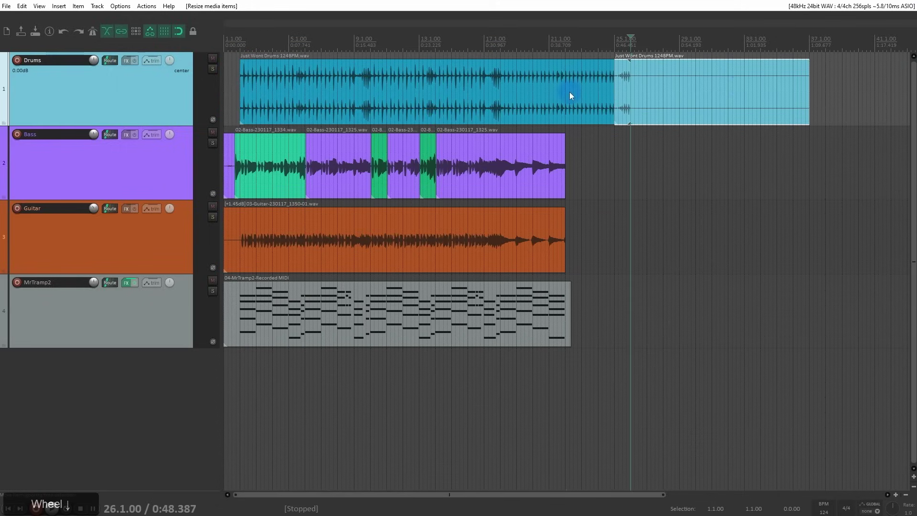
- Trim the last drums item back to 26.1.00 and heal its split with the preceding drums item
{"action": "left_click_drag", "start_coordinate": [805, 83], "coordinate": [628, 95]}
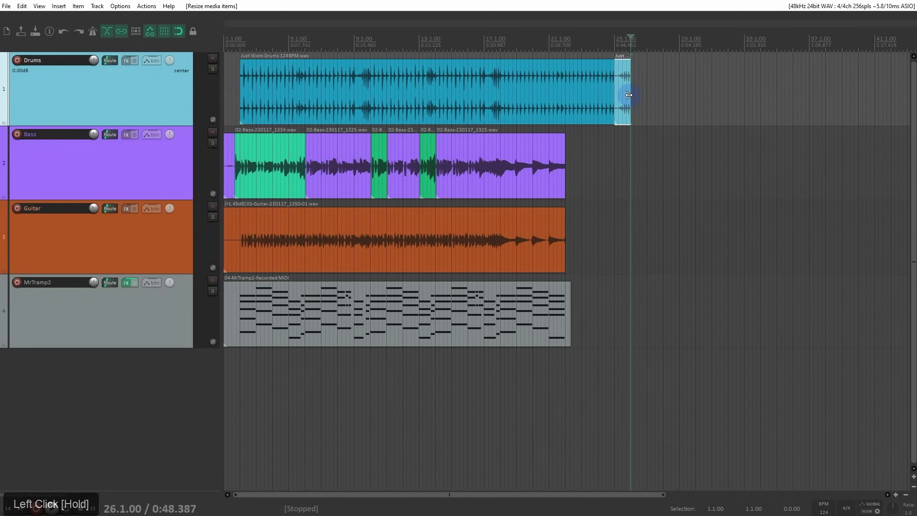
{"action": "right_click", "coordinate": [573, 92]}
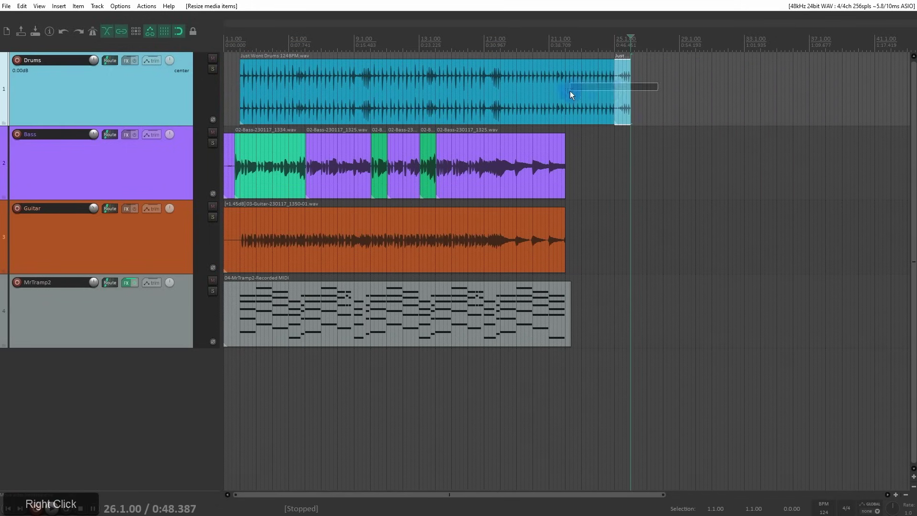
{"action": "left_click", "coordinate": [655, 458]}
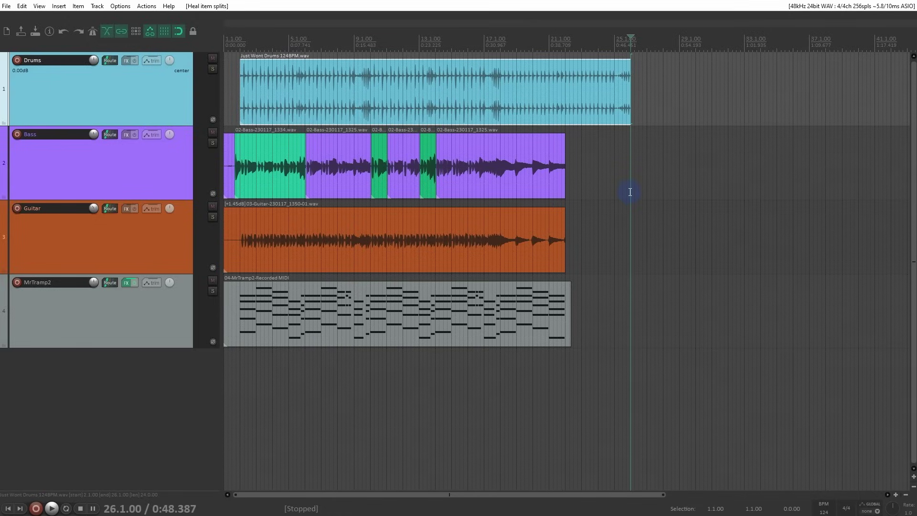
{"action": "left_click_drag", "start_coordinate": [616, 139], "coordinate": [358, 138]}
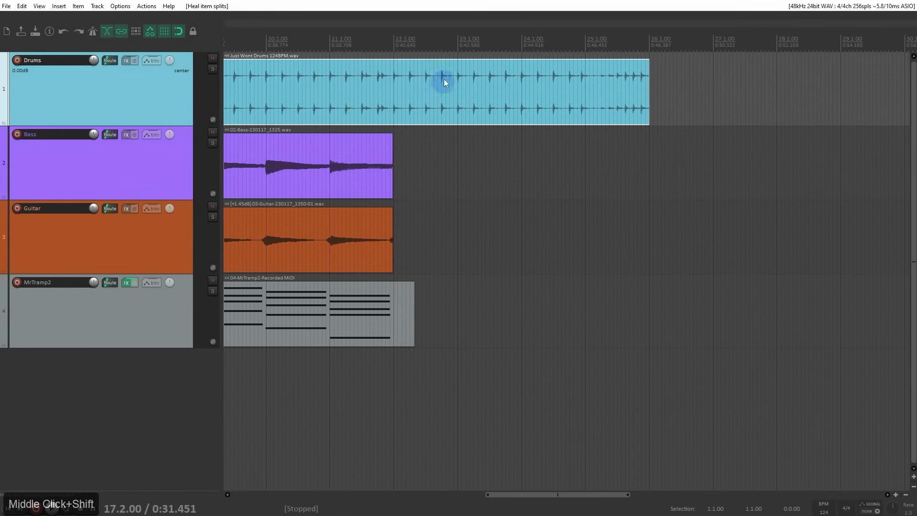
- Split the drums item at 21.1.00 and 23.1.00
{"action": "left_click", "coordinate": [396, 44]}
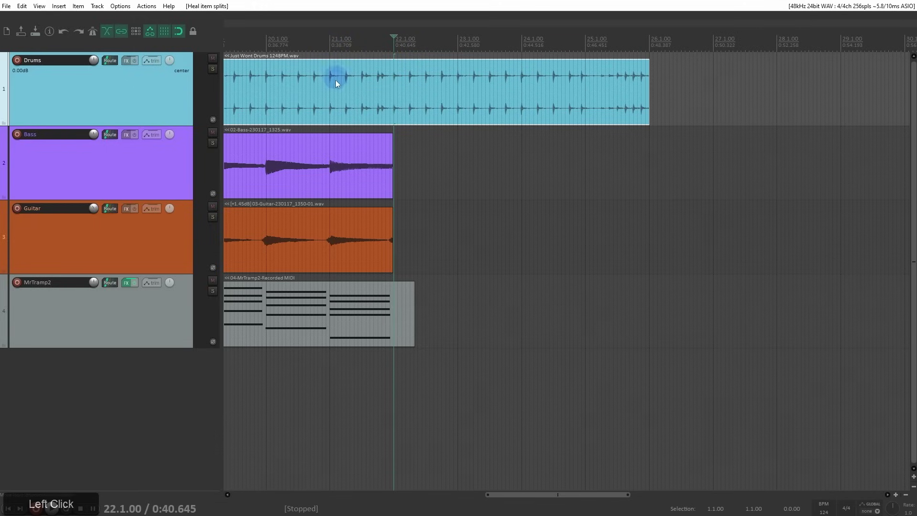
{"action": "left_click", "coordinate": [458, 70]}
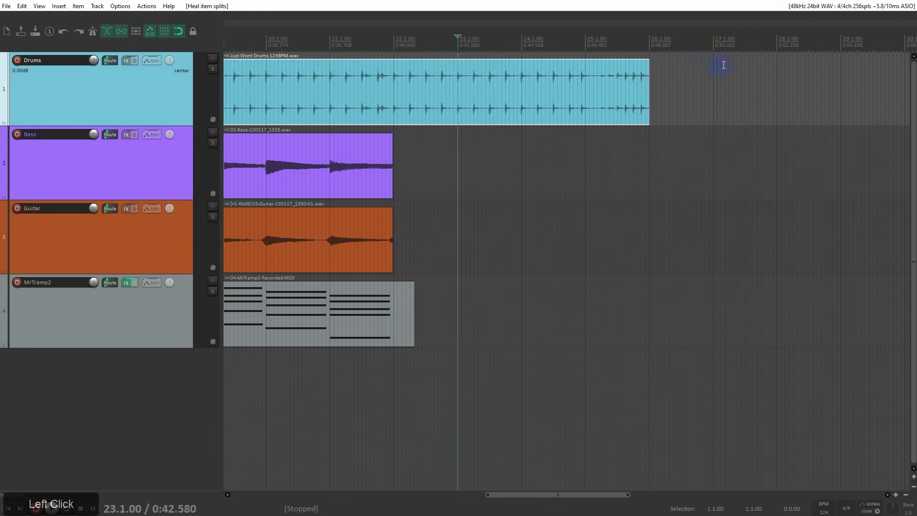
{"action": "left_click", "coordinate": [333, 84]}
{"action": "left_click", "coordinate": [327, 81]}
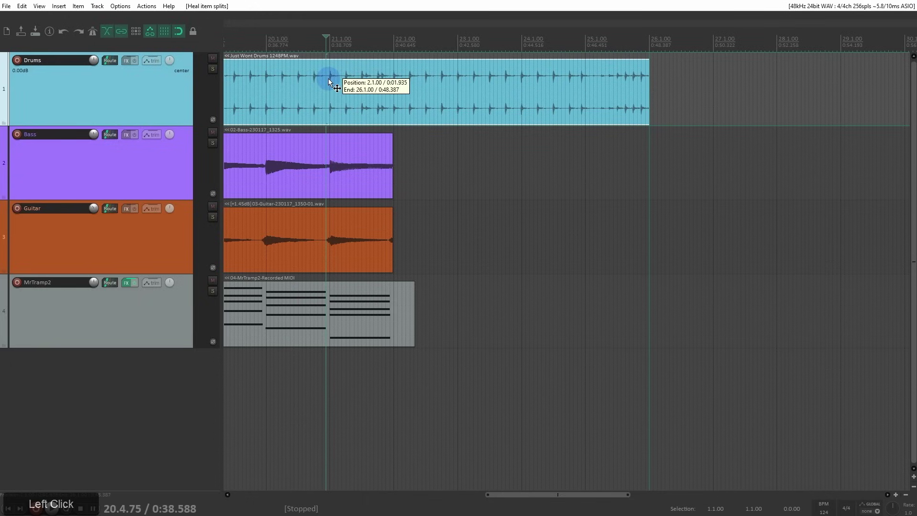
{"action": "key", "text": "s"}
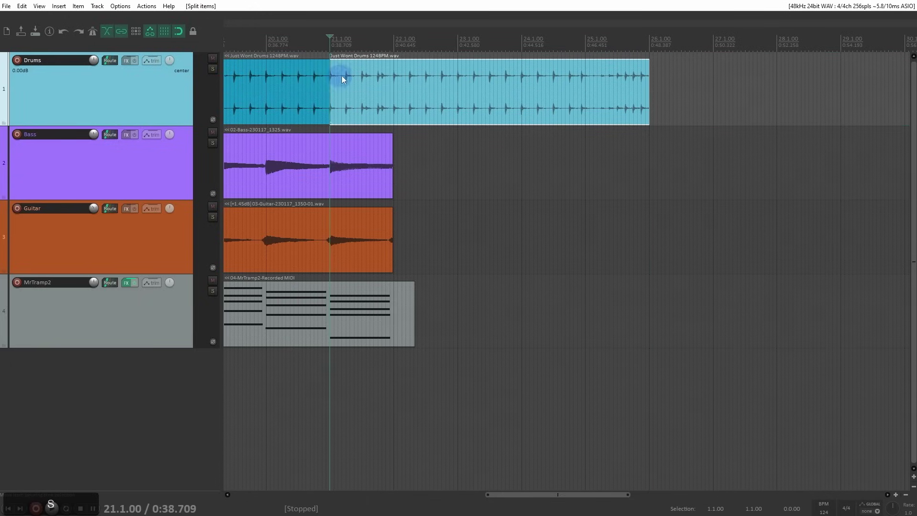
{"action": "left_click", "coordinate": [457, 76]}
{"action": "key", "text": "s"}
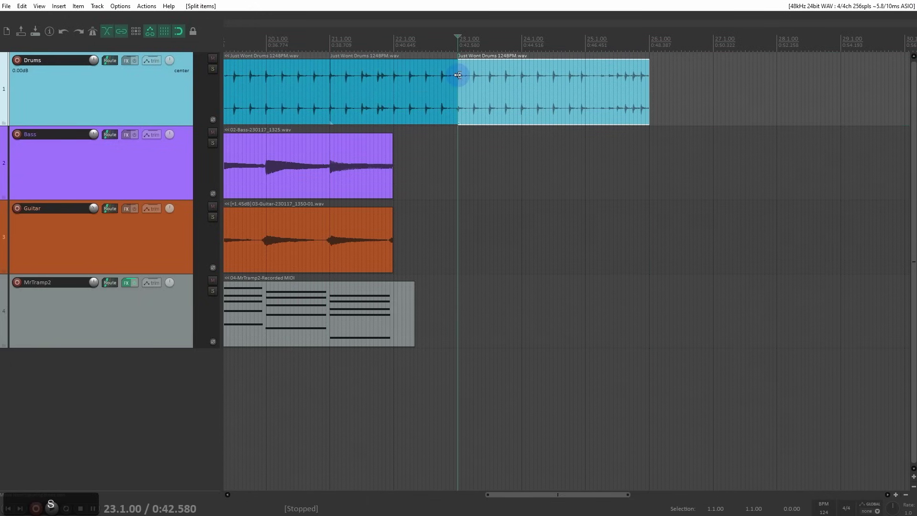
- Copy the drums piece between 21.1.00 and 23.1.00 and paste it at 27.1.00
{"action": "left_click", "coordinate": [396, 76]}
{"action": "key", "text": "ctrl+c"}
{"action": "left_click", "coordinate": [714, 52]}
{"action": "key", "text": "ctrl+v"}
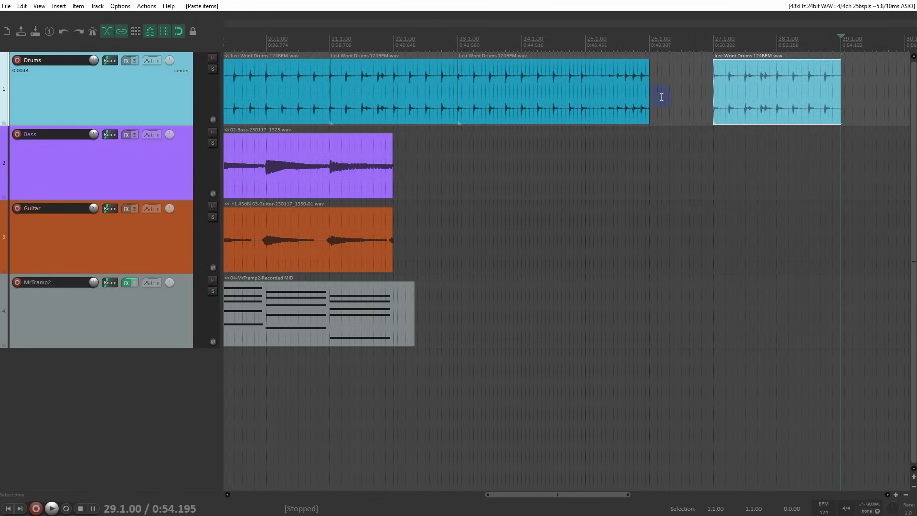
- Undo the pasted drums piece and both drums splits
{"action": "key", "text": "ctrl+z"}
{"action": "key", "text": "ctrl+z"}
{"action": "key", "text": "ctrl+z"}
{"action": "key", "text": "ctrl+z"}
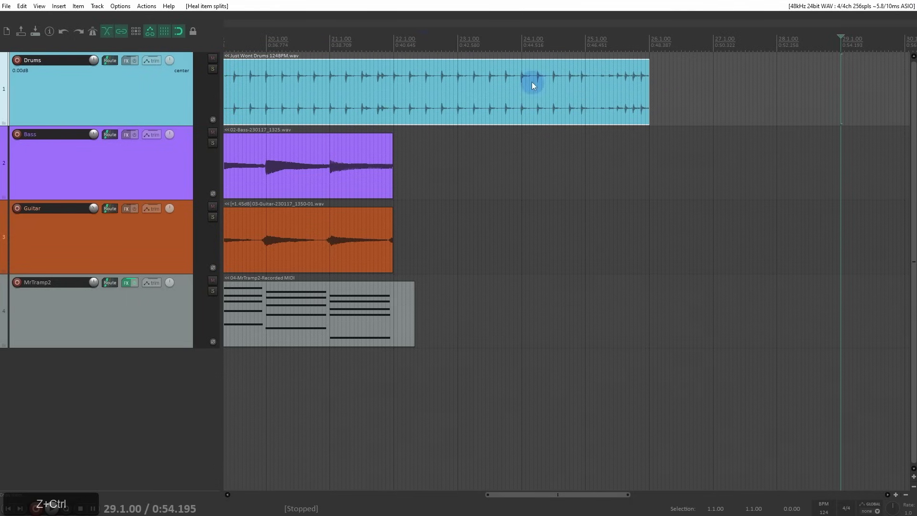
- Create a time selection from 21.1.00 to 23.1.00
{"action": "key", "text": "Escape"}
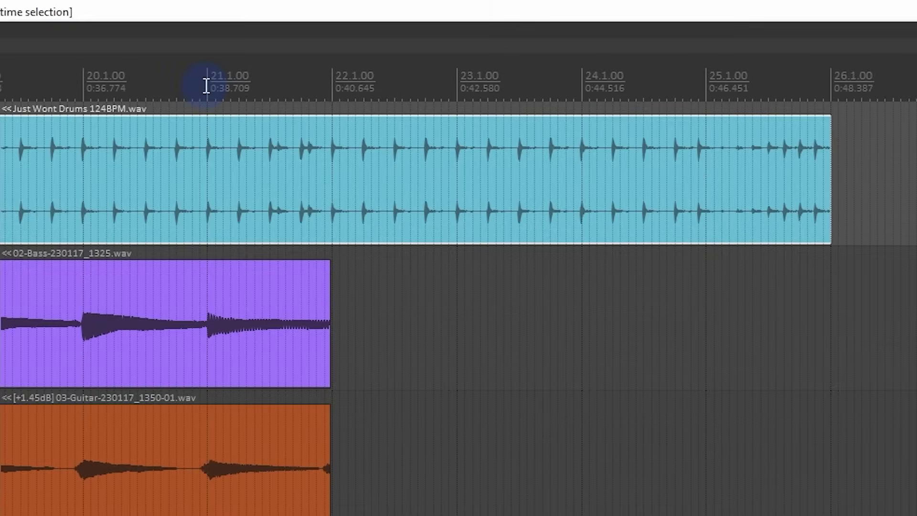
{"action": "left_click_drag", "start_coordinate": [331, 44], "coordinate": [341, 46]}
{"action": "left_click_drag", "start_coordinate": [227, 92], "coordinate": [460, 121]}
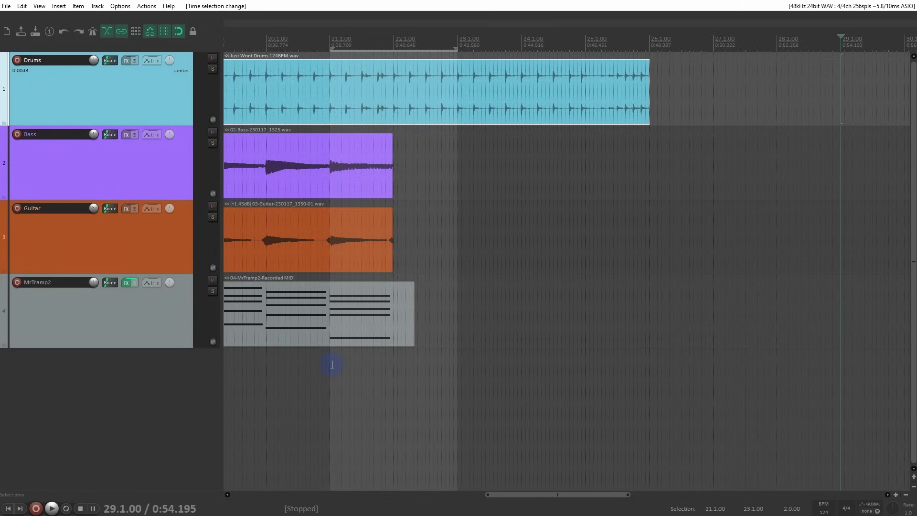
{"action": "left_click_drag", "start_coordinate": [331, 364], "coordinate": [458, 382]}
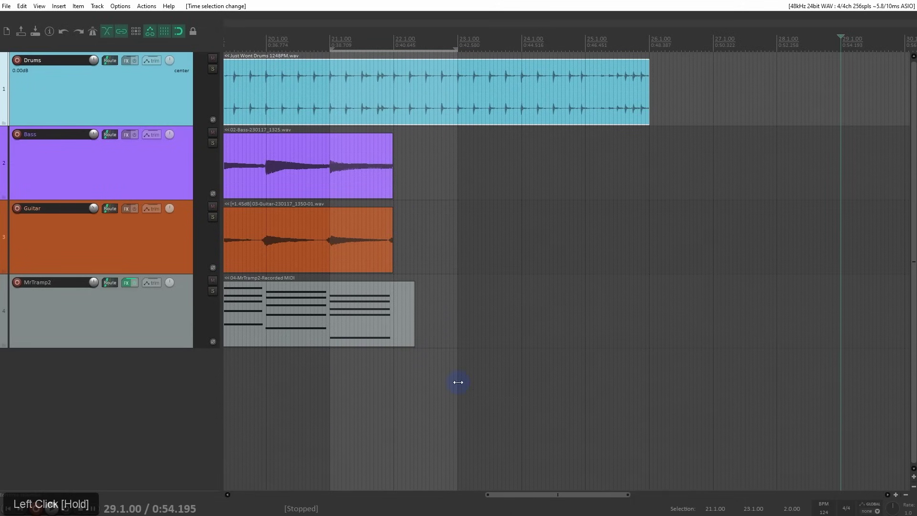
{"action": "left_click", "coordinate": [363, 329]}
{"action": "left_click_drag", "start_coordinate": [362, 329], "coordinate": [532, 340]}
{"action": "key", "text": "ctrl+z"}
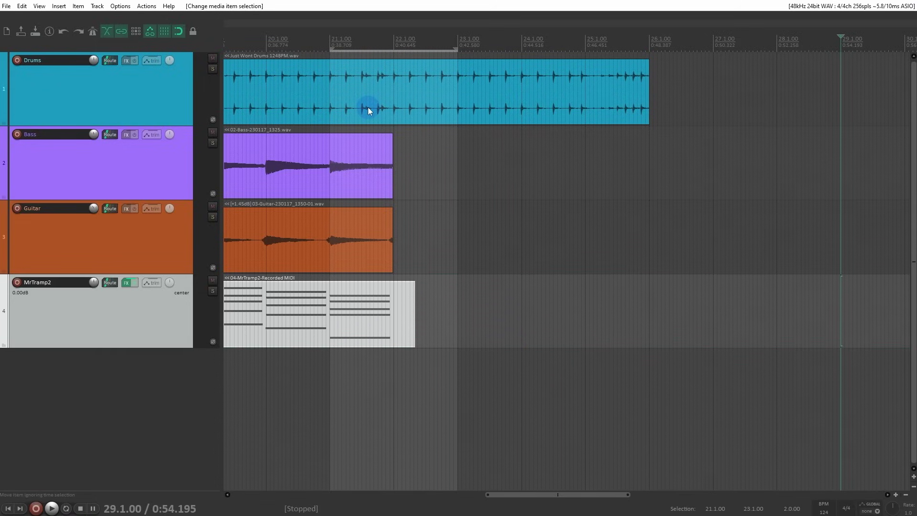
- Select the drums item, copy only its portion within the time selection, and paste it at 27.1.00
{"action": "left_click_drag", "start_coordinate": [334, 82], "coordinate": [458, 118]}
{"action": "left_click_drag", "start_coordinate": [330, 74], "coordinate": [457, 115]}
{"action": "left_click", "coordinate": [394, 99]}
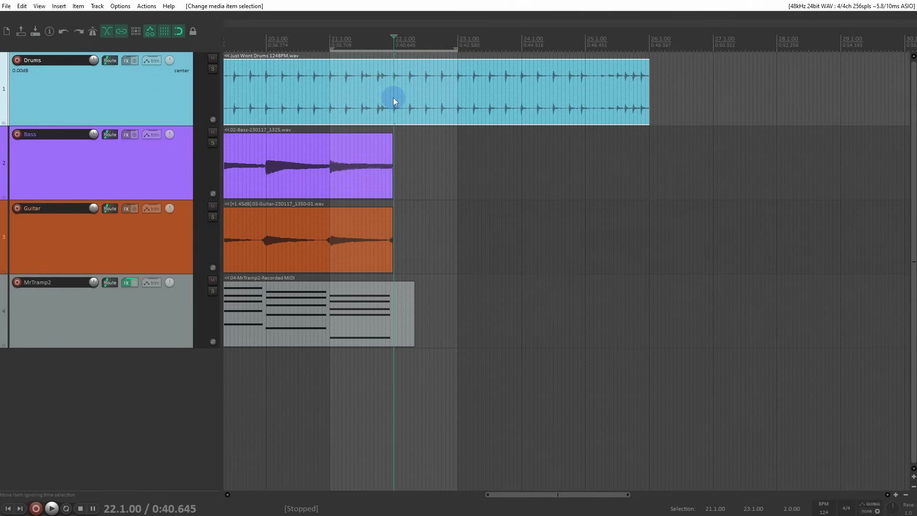
{"action": "left_click", "coordinate": [393, 98]}
{"action": "key", "text": "ctrl+shift"}
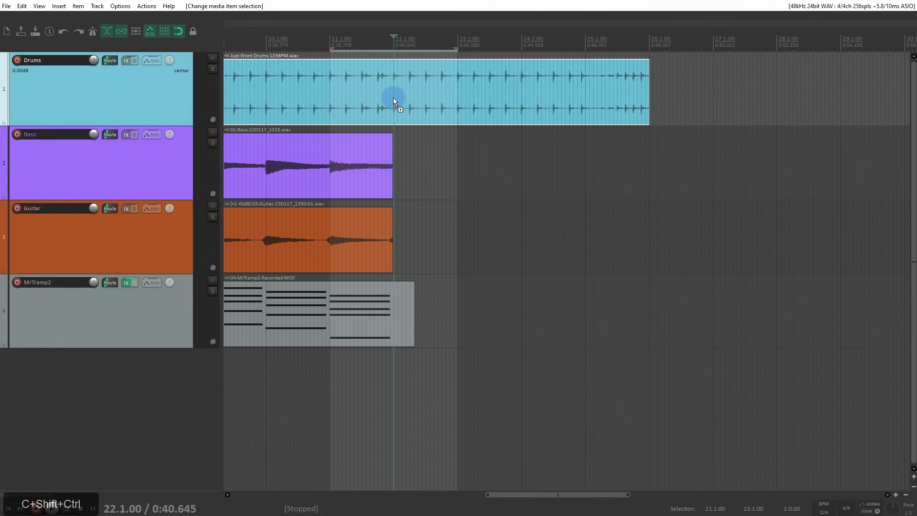
{"action": "left_click", "coordinate": [713, 45]}
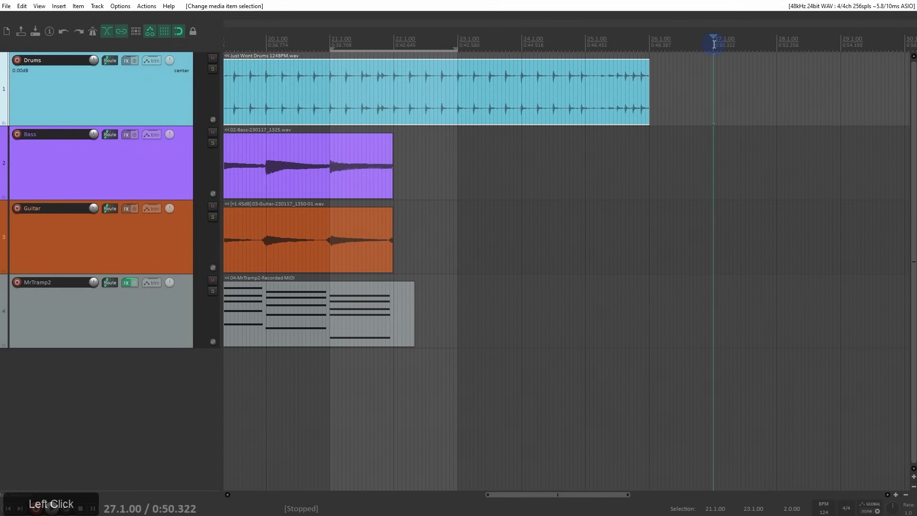
{"action": "key", "text": "ctrl+v"}
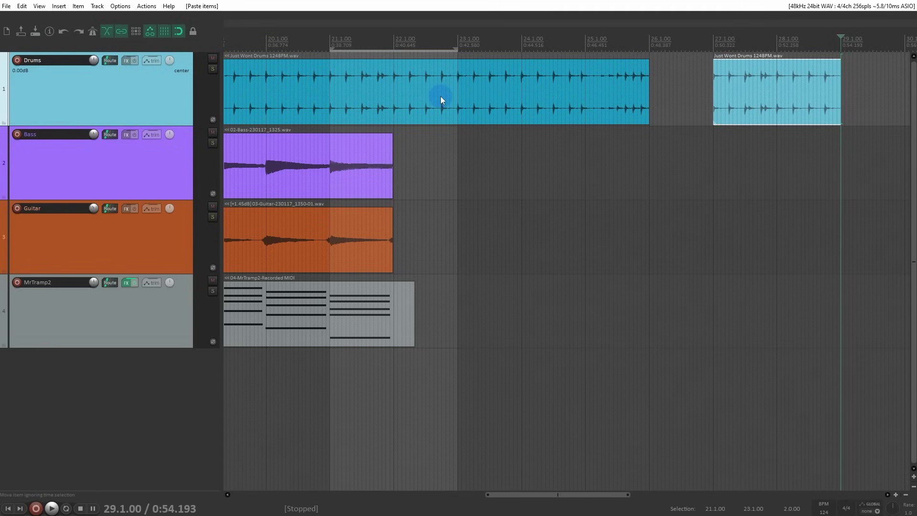
- Remove the time selection and delete the drums copy at 27.1.00
{"action": "key", "text": "Escape"}
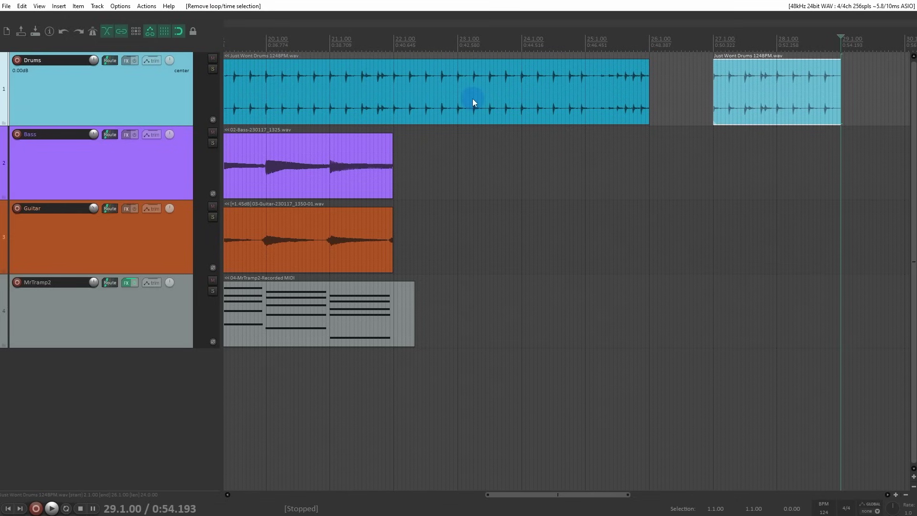
{"action": "left_click", "coordinate": [395, 45]}
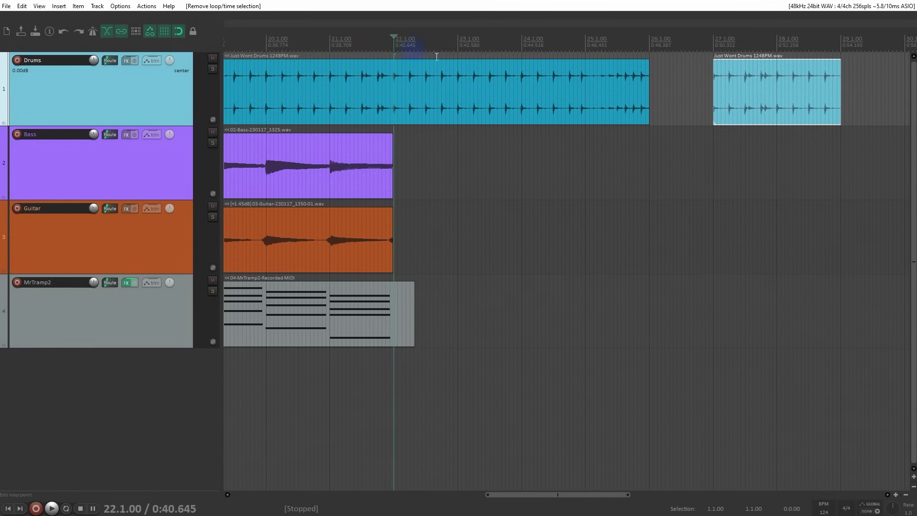
{"action": "left_click", "coordinate": [779, 121]}
{"action": "key", "text": "Delete"}
- Split the bass item at 21.1.00, where its last note begins
{"action": "scroll", "coordinate": [436, 219], "scroll_direction": "down", "scroll_amount": 2}
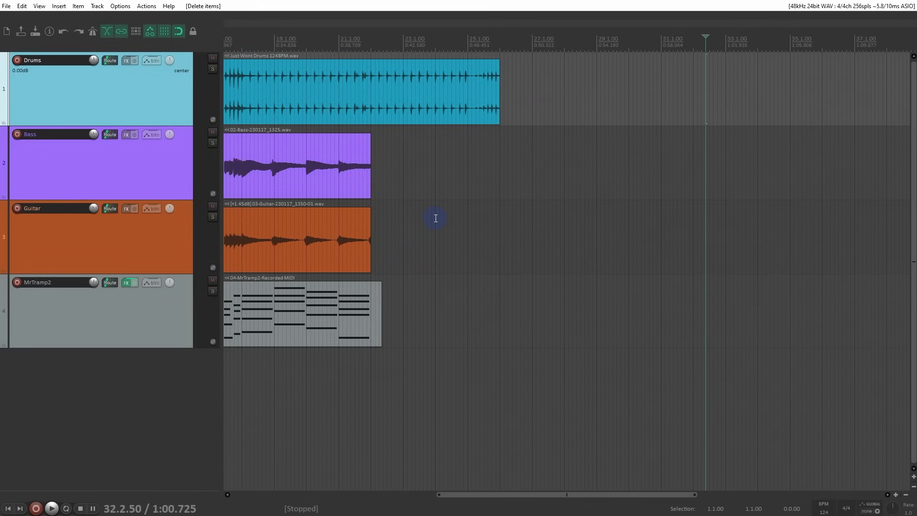
{"action": "left_click", "coordinate": [339, 169]}
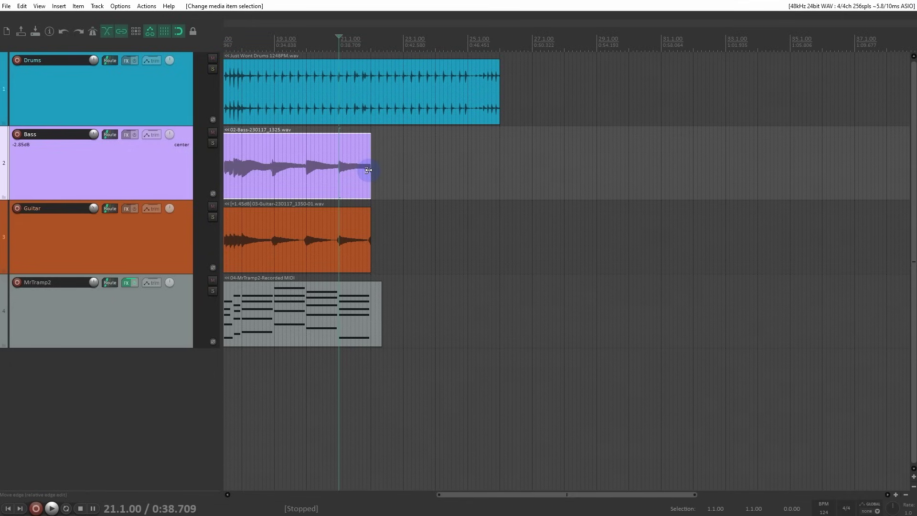
{"action": "left_click_drag", "start_coordinate": [333, 129], "coordinate": [373, 185]}
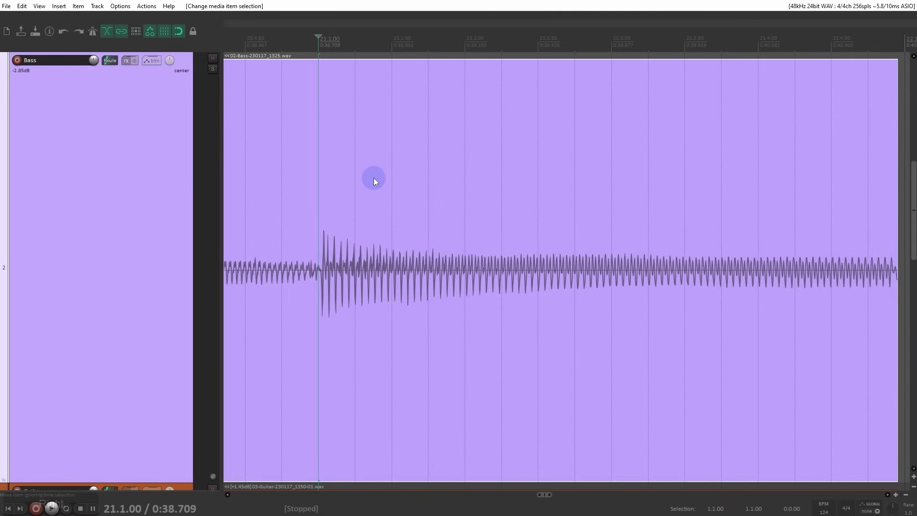
{"action": "scroll", "coordinate": [377, 180], "scroll_direction": "down", "scroll_amount": 1}
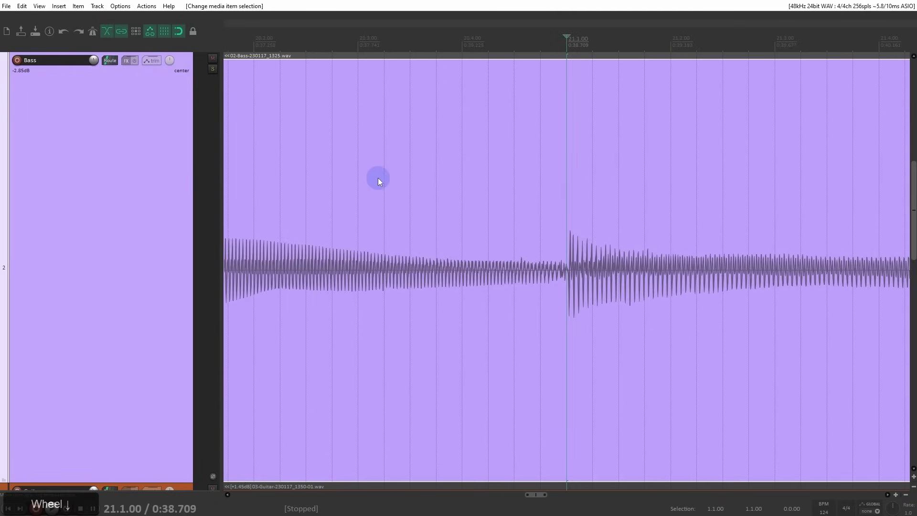
{"action": "left_click_drag", "start_coordinate": [649, 192], "coordinate": [444, 195]}
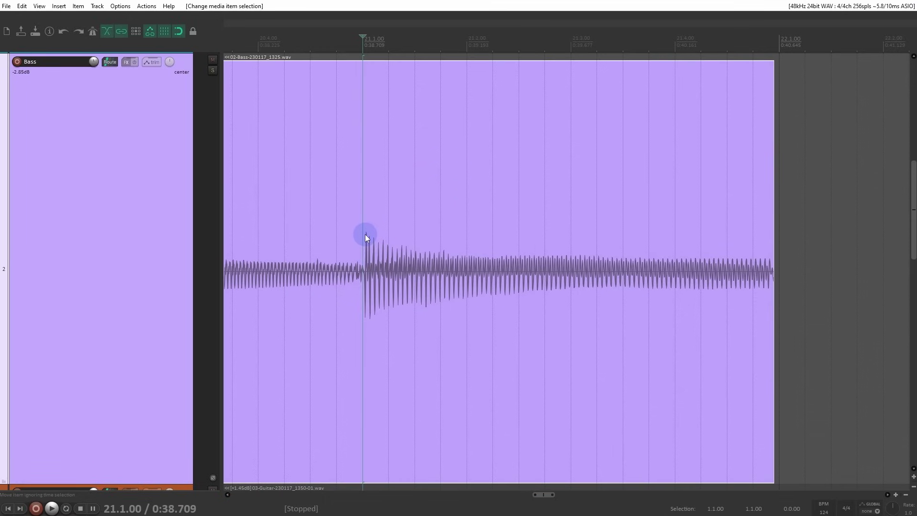
{"action": "key", "text": "s"}
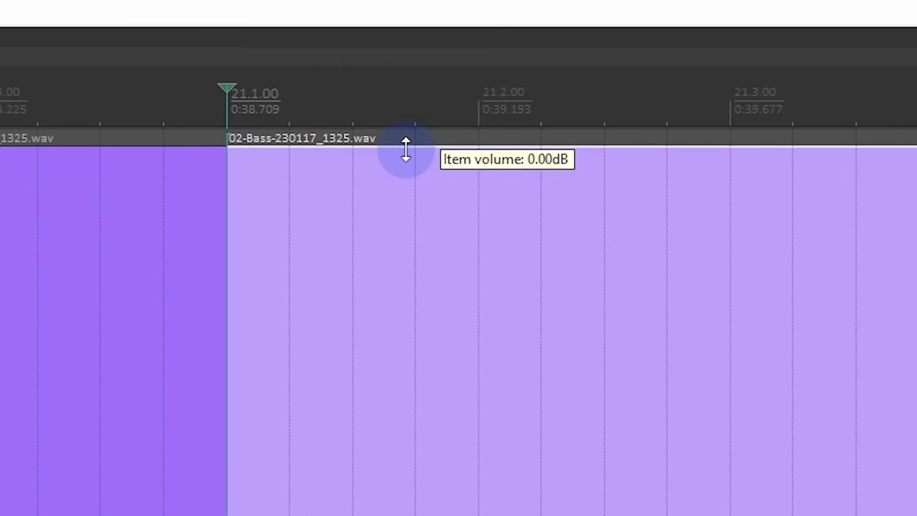
- Raise the volume of the bass item after the 21.1.00 split to +3.83 dB
{"action": "left_click_drag", "start_coordinate": [409, 148], "coordinate": [516, 61]}
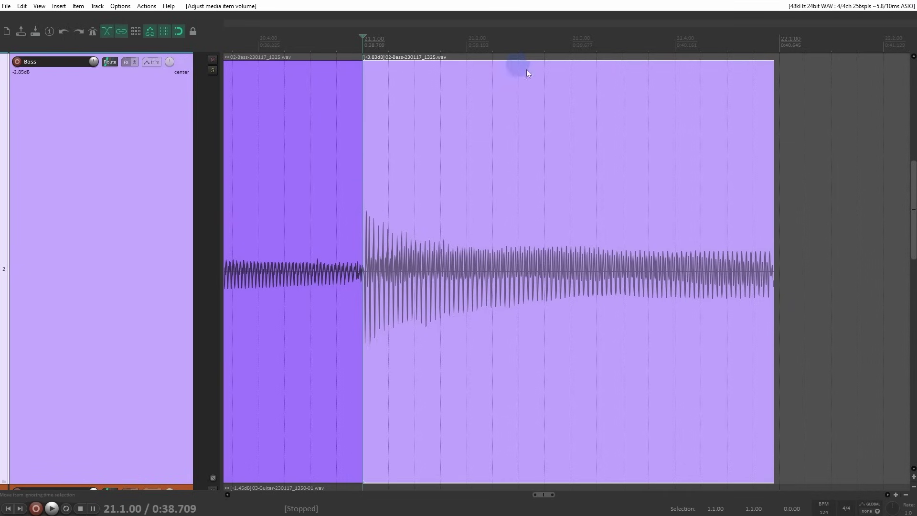
{"action": "scroll", "coordinate": [603, 170], "scroll_direction": "down", "scroll_amount": 2, "text": "ctrl"}
{"action": "left_click_drag", "start_coordinate": [914, 209], "coordinate": [912, 179]}
{"action": "left_click_drag", "start_coordinate": [684, 161], "coordinate": [515, 159]}
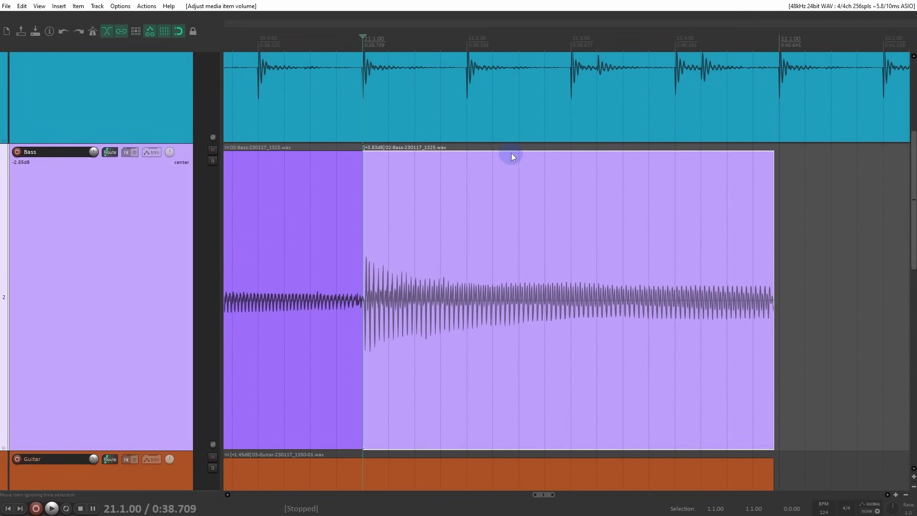
{"action": "scroll", "coordinate": [517, 147], "scroll_direction": "down", "scroll_amount": 3, "text": "ctrl"}
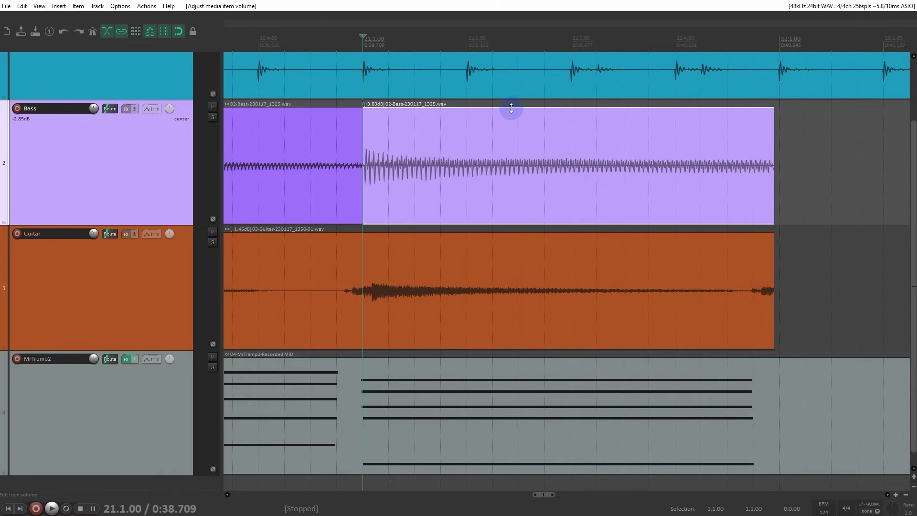
{"action": "left_click", "coordinate": [512, 113]}
{"action": "left_click", "coordinate": [507, 105]}
{"action": "left_click", "coordinate": [504, 111]}
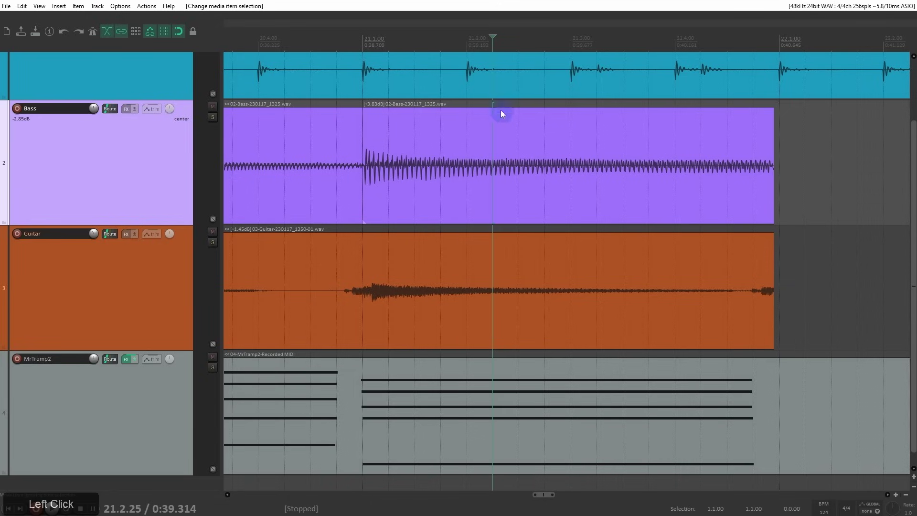
{"action": "mouse_move", "coordinate": [502, 115]}
{"action": "left_mouse_down"}
{"action": "mouse_move", "coordinate": [518, 120]}
{"action": "mouse_move", "coordinate": [482, 121]}
{"action": "mouse_move", "coordinate": [502, 109]}
{"action": "left_mouse_up"}
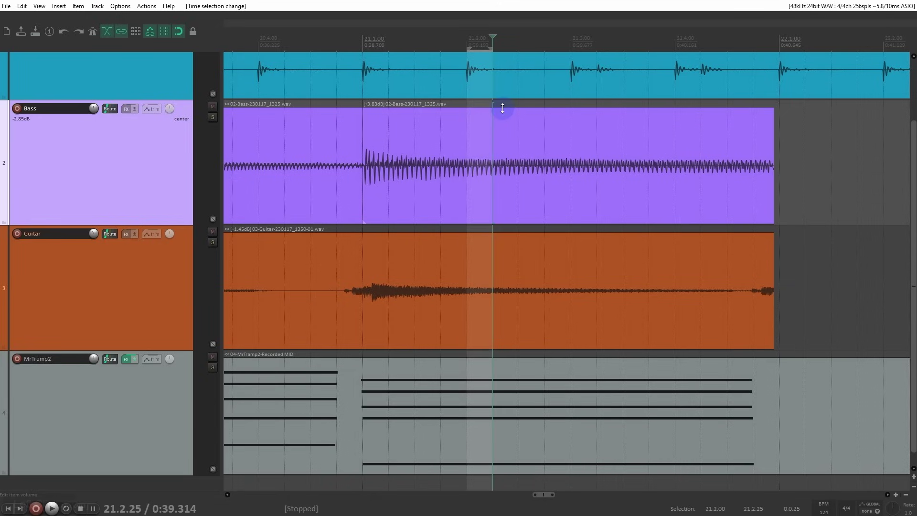
{"action": "key", "text": "ctrl+z"}
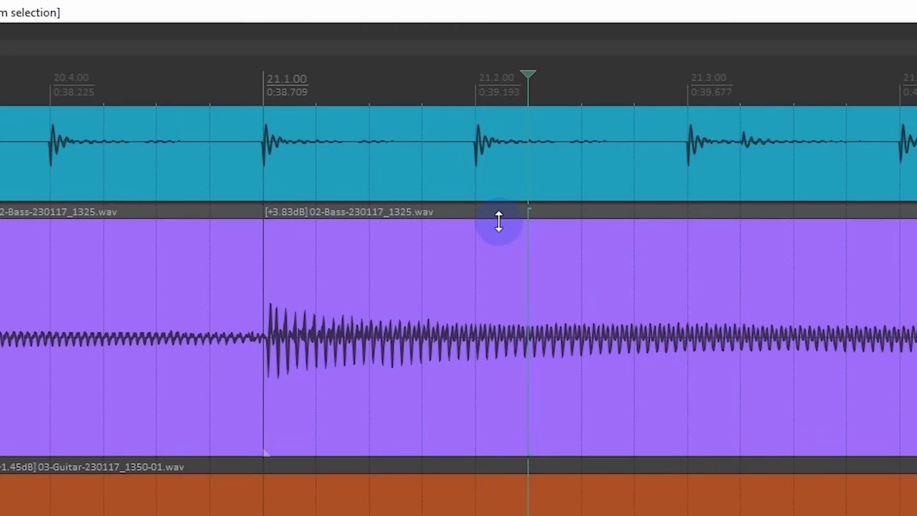
- Try the last bass item's volume at 0.00 dB, undo it, and set the volume to +4.54 dB
{"action": "mouse_move", "coordinate": [498, 221]}
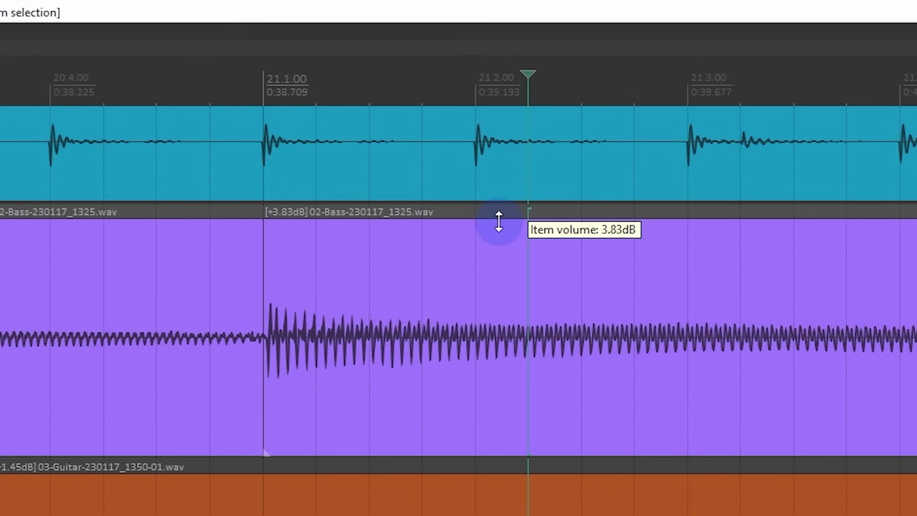
{"action": "left_click_drag", "start_coordinate": [498, 221], "coordinate": [495, 232]}
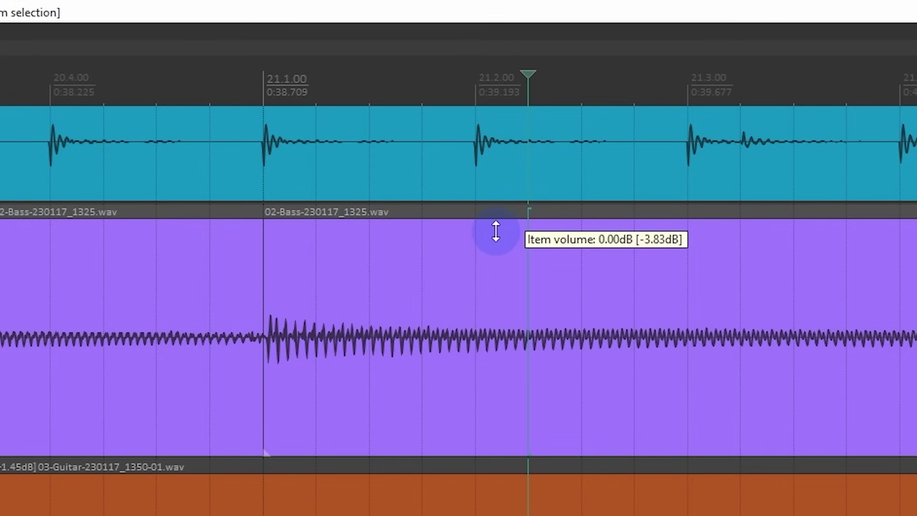
{"action": "left_click_drag", "start_coordinate": [495, 232], "coordinate": [535, 77]}
{"action": "key", "text": "ctrl+z"}
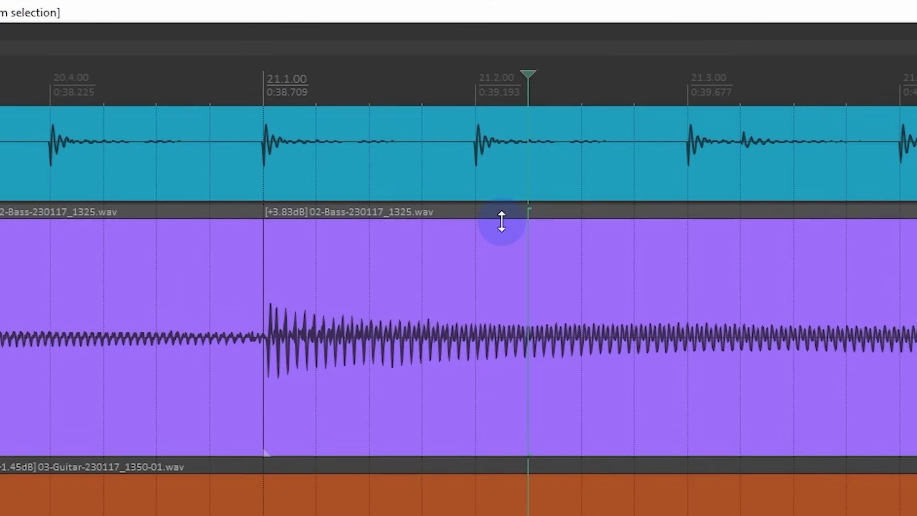
{"action": "left_click_drag", "start_coordinate": [501, 221], "coordinate": [504, 195]}
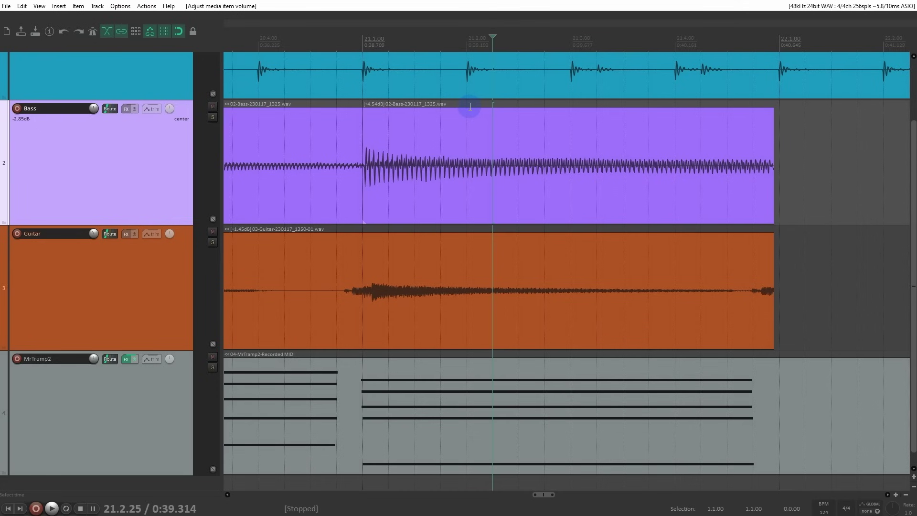
- Find the media item button preferences by searching for "knob", enable the volume knob on media items, and apply the change
{"action": "key", "text": "ctrl+p"}
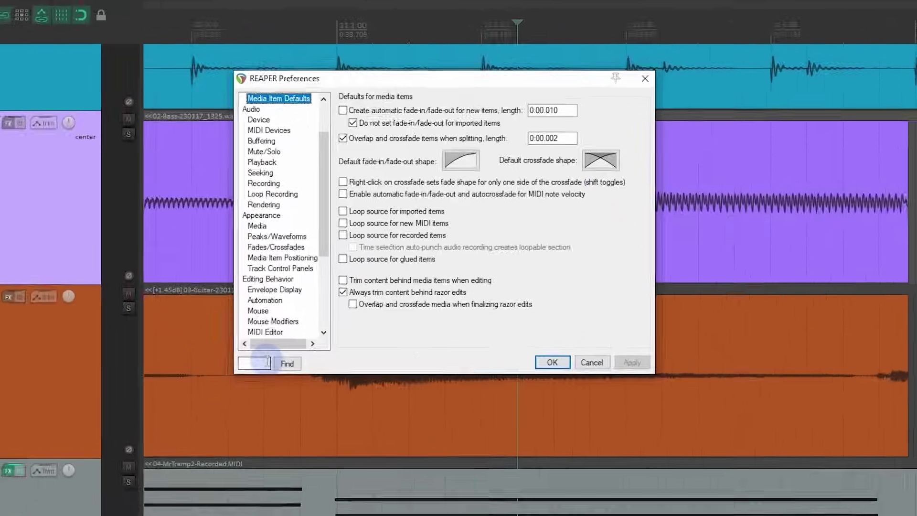
{"action": "left_click", "coordinate": [268, 361]}
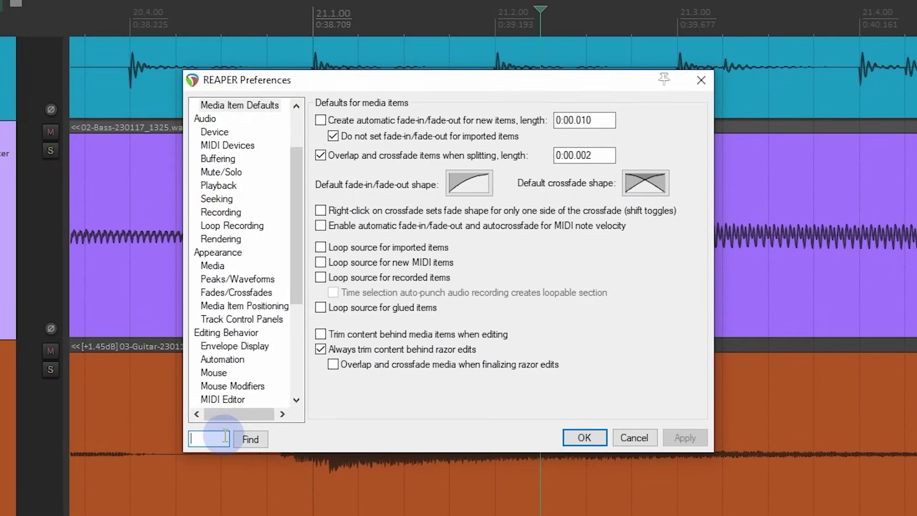
{"action": "type", "text": "knog"}
{"action": "key", "text": "Return"}
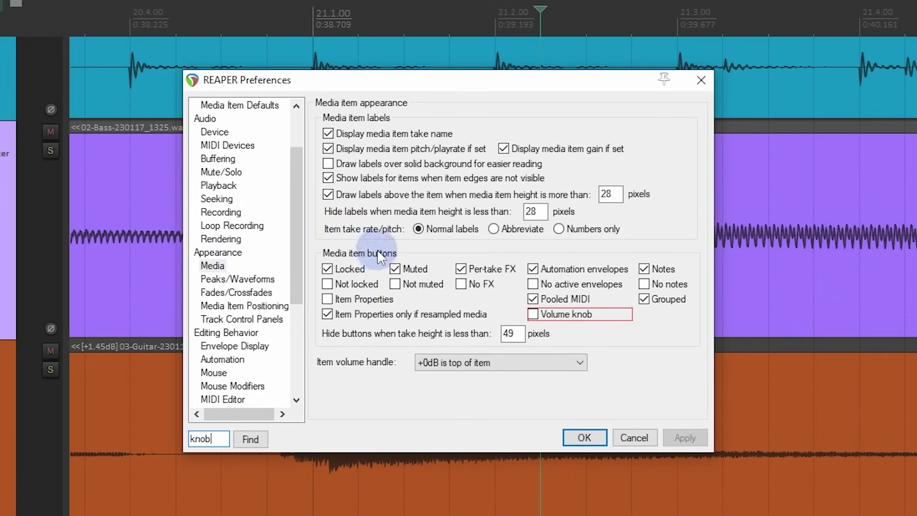
{"action": "left_click", "coordinate": [534, 314]}
{"action": "left_click", "coordinate": [694, 441]}
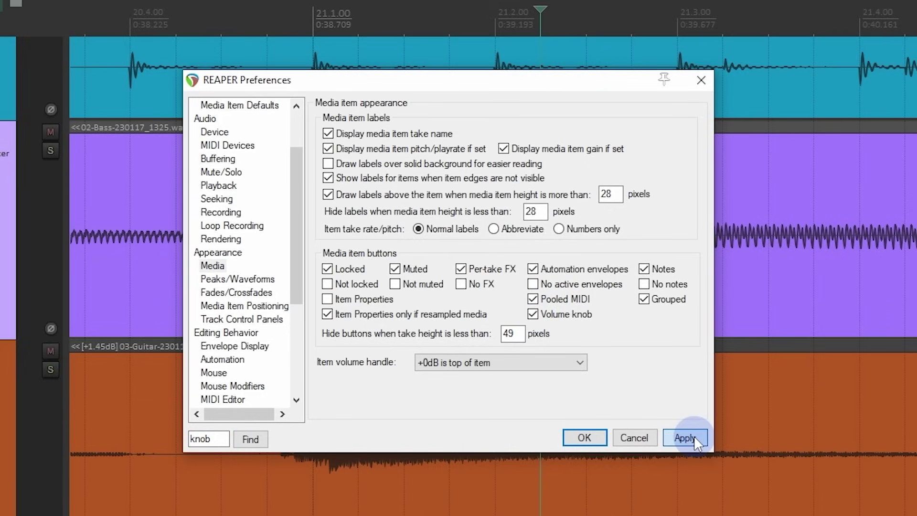
{"action": "left_click", "coordinate": [584, 437]}
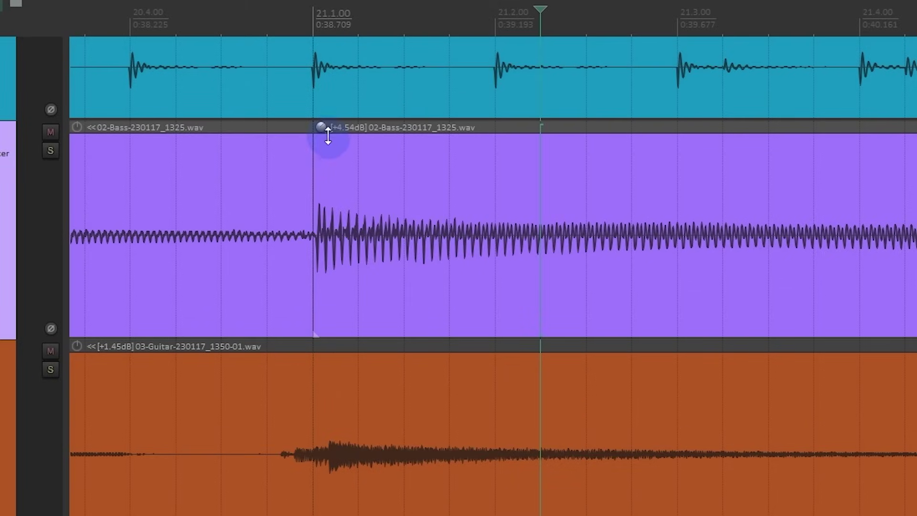
- Try the last bass item's volume knob at +5.20, +3.30 and +3.10 dB, and reset it to 0.00 dB
{"action": "mouse_move", "coordinate": [321, 127]}
{"action": "left_mouse_down"}
{"action": "mouse_move", "coordinate": [313, 178]}
{"action": "mouse_move", "coordinate": [333, 121]}
{"action": "left_mouse_up"}
{"action": "mouse_move", "coordinate": [74, 131]}
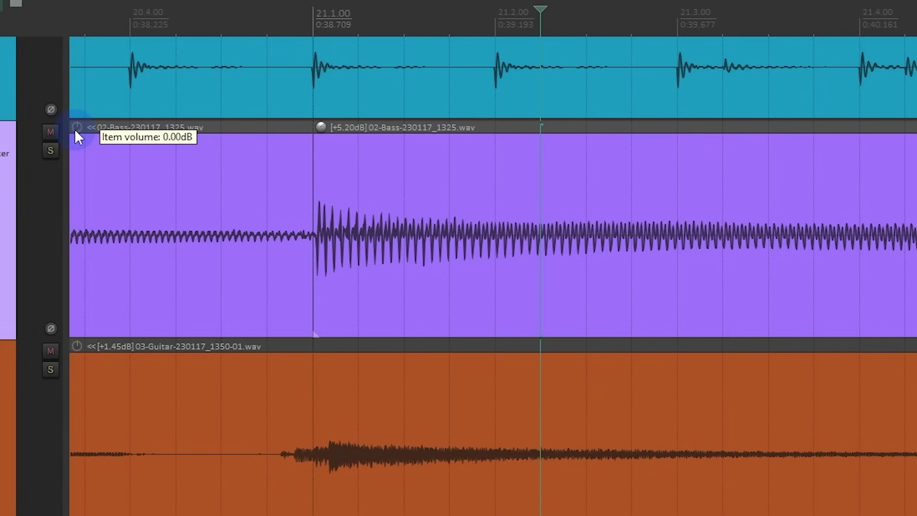
{"action": "mouse_move", "coordinate": [321, 129]}
{"action": "left_mouse_down"}
{"action": "mouse_move", "coordinate": [294, 204]}
{"action": "mouse_move", "coordinate": [307, 131]}
{"action": "left_mouse_up"}
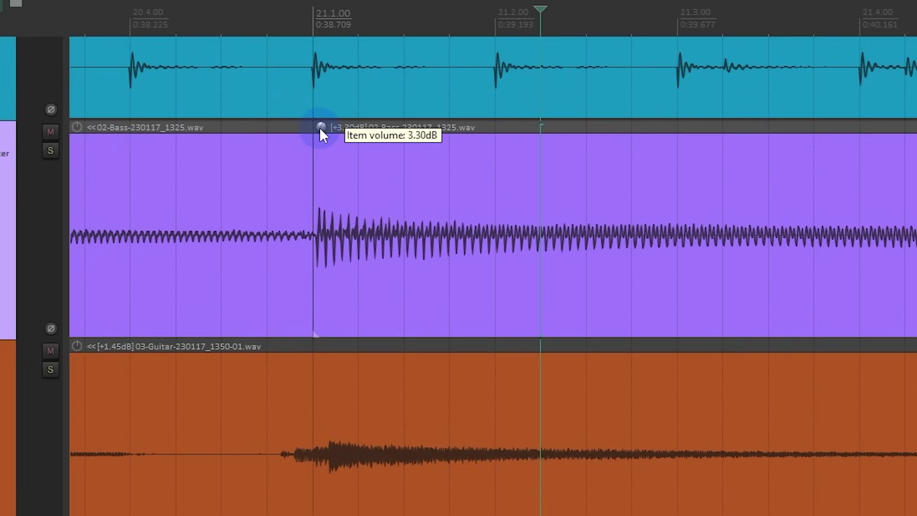
{"action": "mouse_move", "coordinate": [320, 128]}
{"action": "left_mouse_down"}
{"action": "mouse_move", "coordinate": [298, 210]}
{"action": "mouse_move", "coordinate": [329, 134]}
{"action": "mouse_move", "coordinate": [328, 106]}
{"action": "mouse_move", "coordinate": [311, 207]}
{"action": "mouse_move", "coordinate": [333, 108]}
{"action": "mouse_move", "coordinate": [327, 131]}
{"action": "left_mouse_up"}
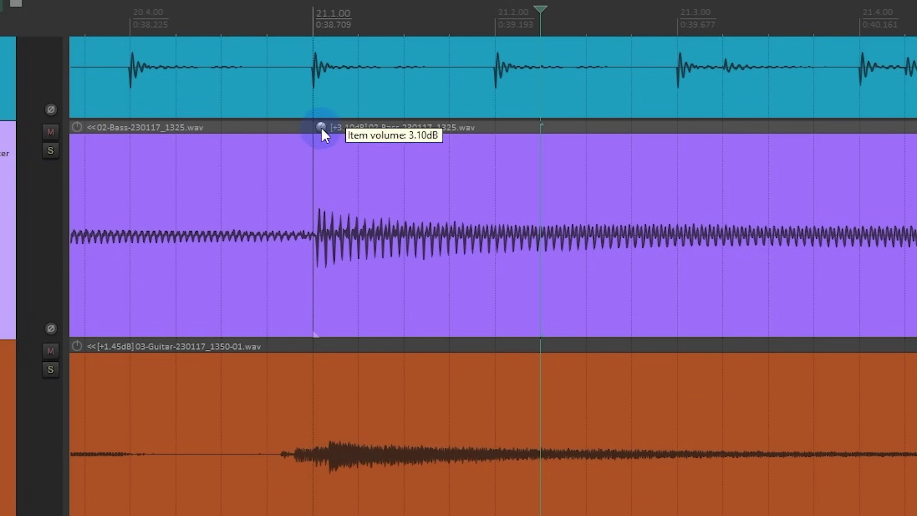
{"action": "double_click", "coordinate": [320, 127]}
{"action": "mouse_move", "coordinate": [322, 128]}
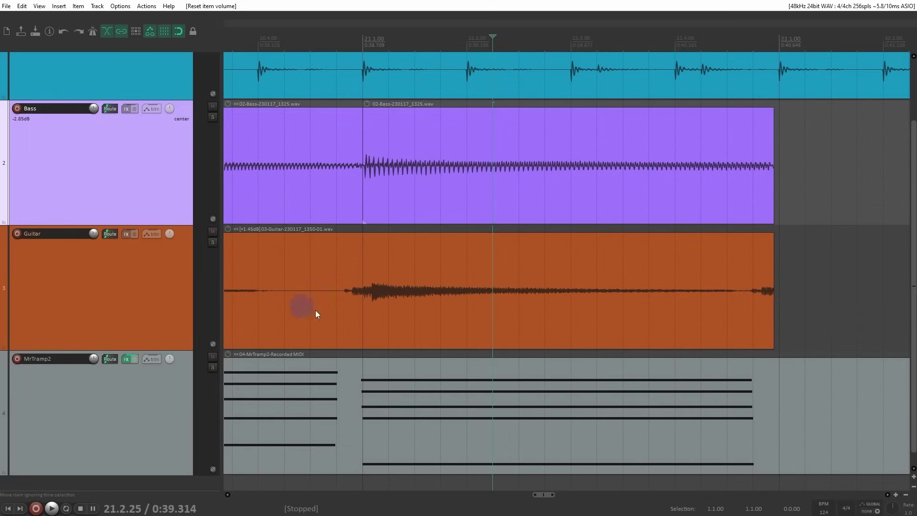
- Set the guitar item's take volume to +2.83 dB in its item properties, trying +4.28 dB and viewing the normalize options first
{"action": "left_click", "coordinate": [337, 280]}
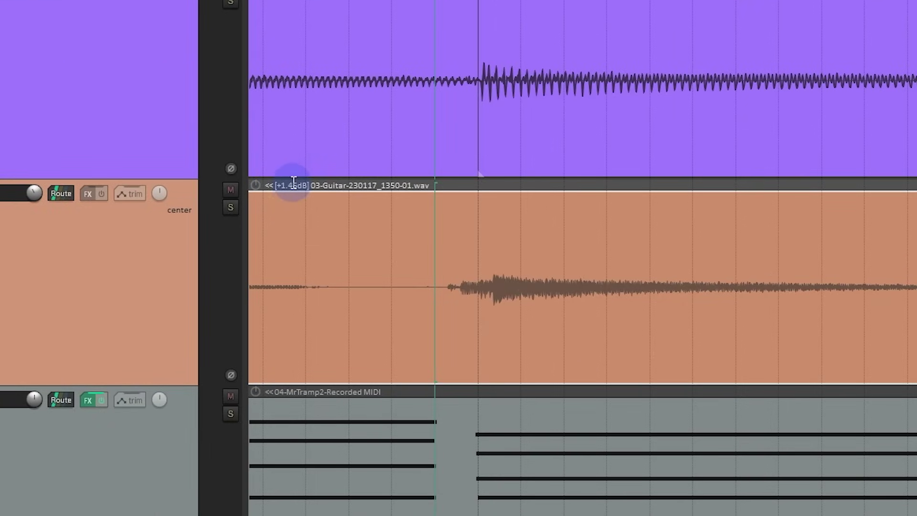
{"action": "mouse_move", "coordinate": [256, 184]}
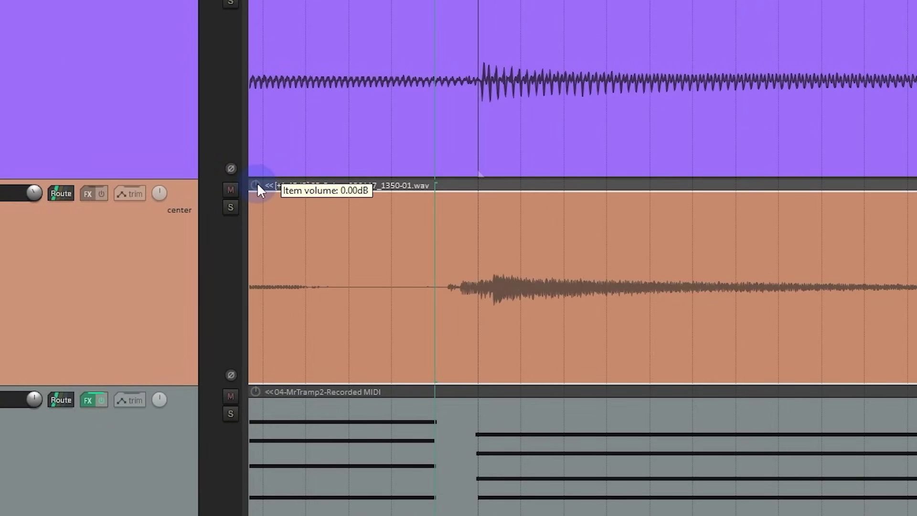
{"action": "right_click", "coordinate": [432, 222]}
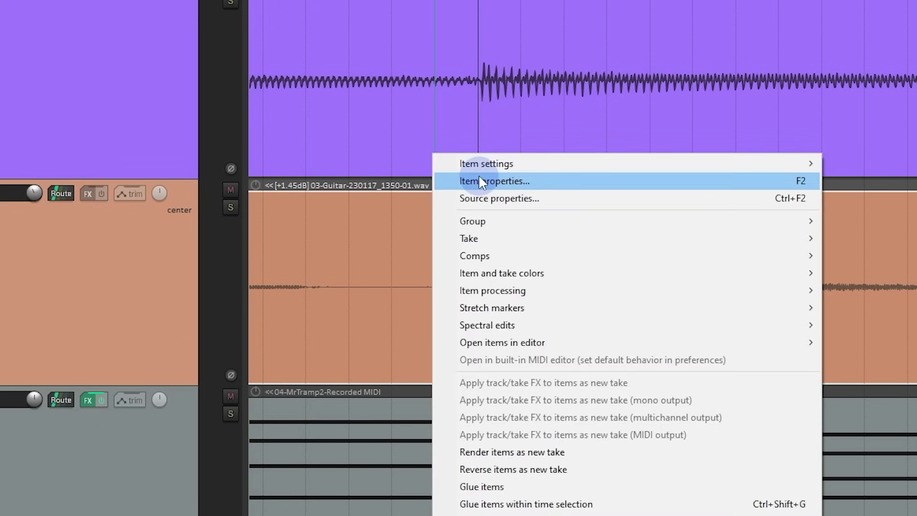
{"action": "left_click", "coordinate": [543, 181]}
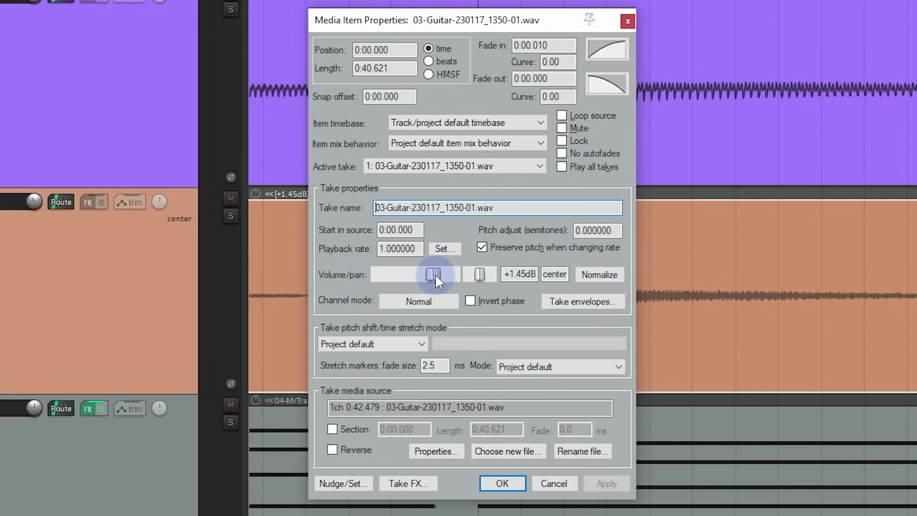
{"action": "left_click_drag", "start_coordinate": [435, 274], "coordinate": [440, 282]}
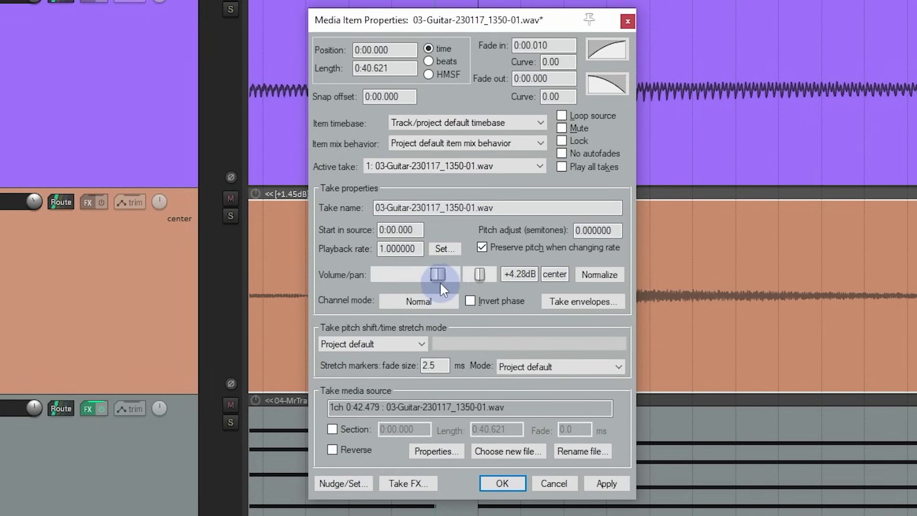
{"action": "left_click", "coordinate": [592, 277]}
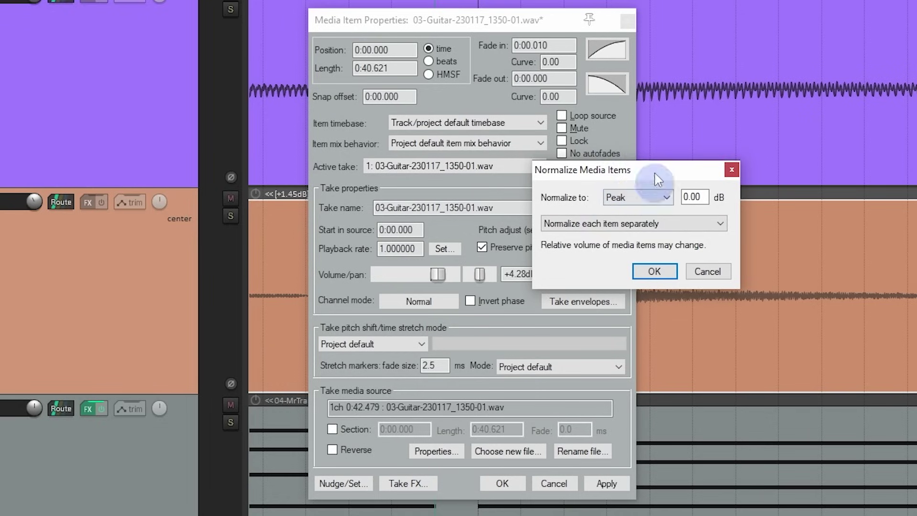
{"action": "left_click", "coordinate": [706, 271]}
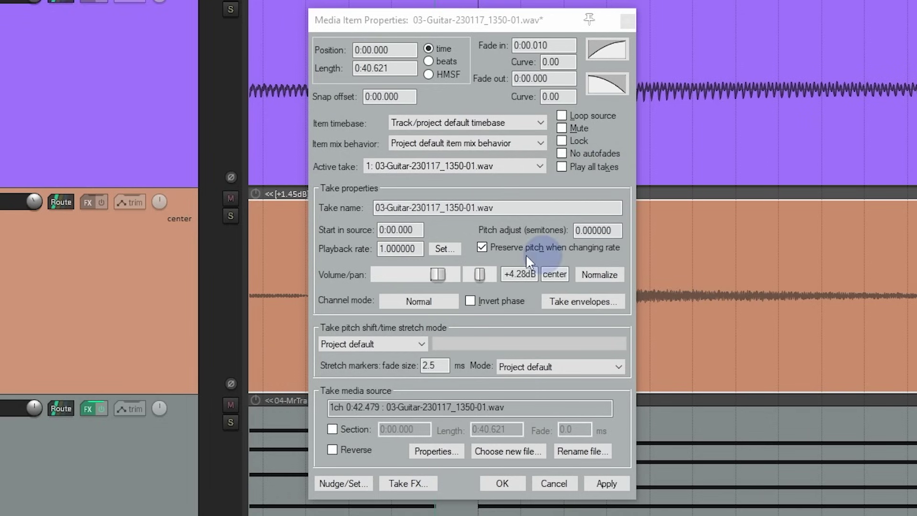
{"action": "left_click_drag", "start_coordinate": [437, 276], "coordinate": [434, 276]}
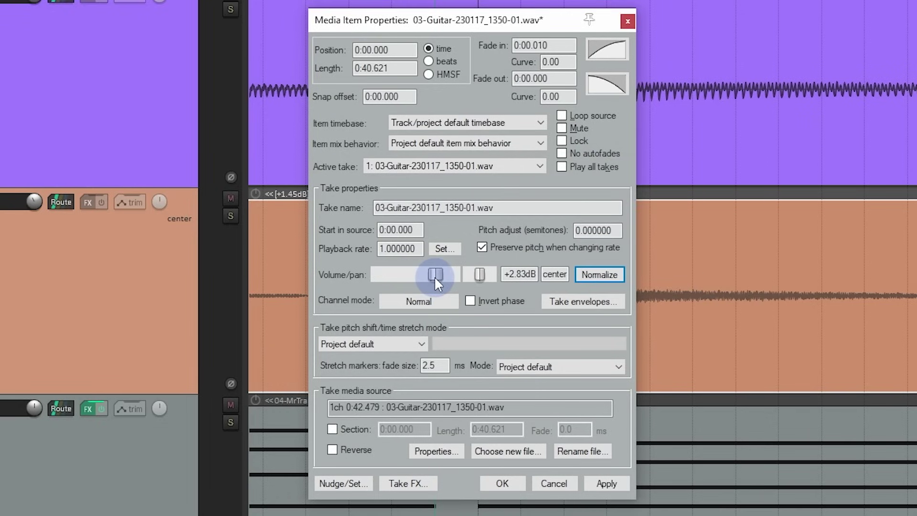
{"action": "left_click", "coordinate": [519, 483]}
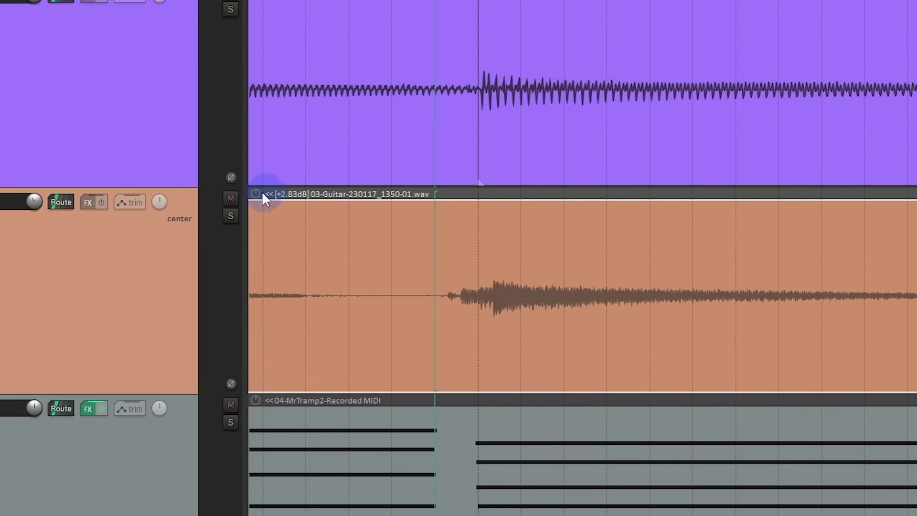
{"action": "mouse_move", "coordinate": [257, 200]}
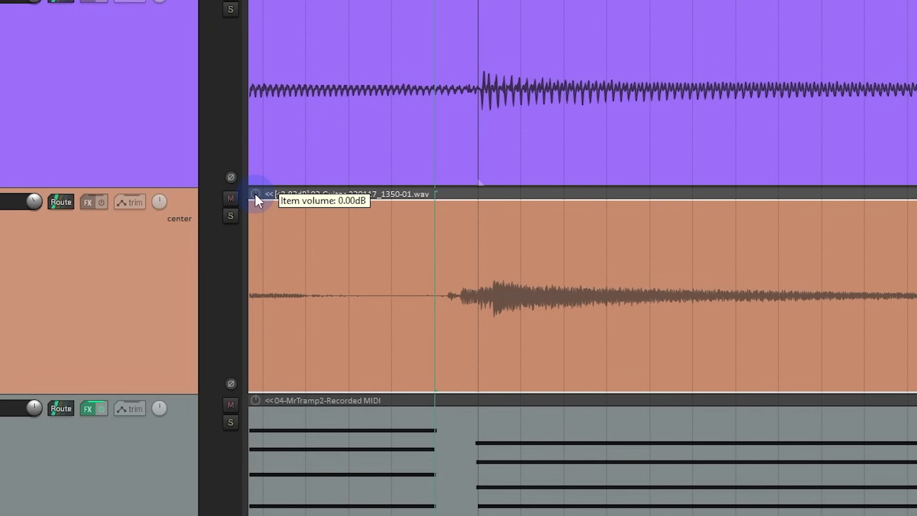
- Solo the Bass track and reset its track volume to 0.00 dB
{"action": "scroll", "coordinate": [515, 286], "scroll_direction": "down", "scroll_amount": 6}
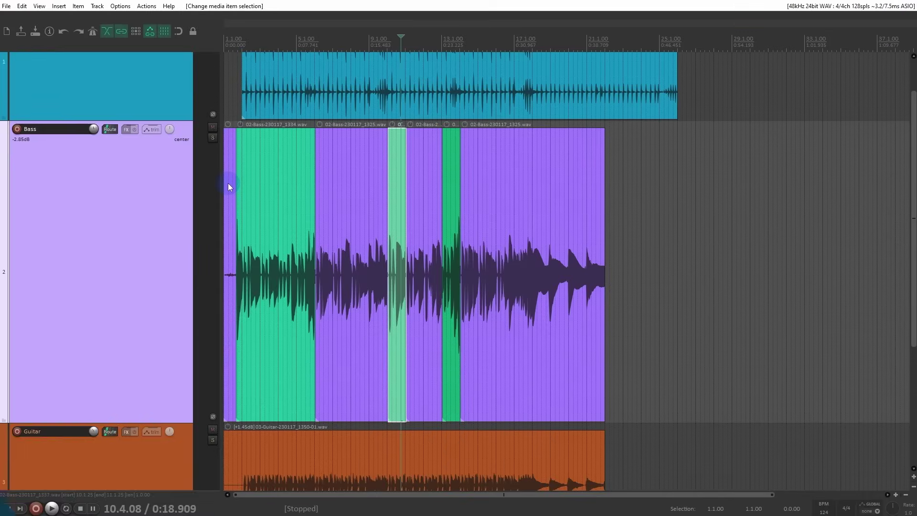
{"action": "left_click", "coordinate": [213, 138]}
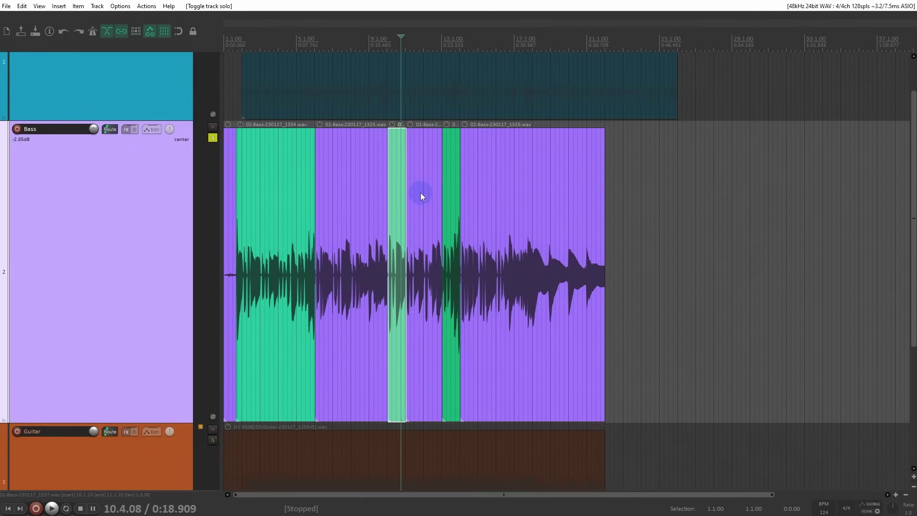
{"action": "left_click", "coordinate": [213, 138]}
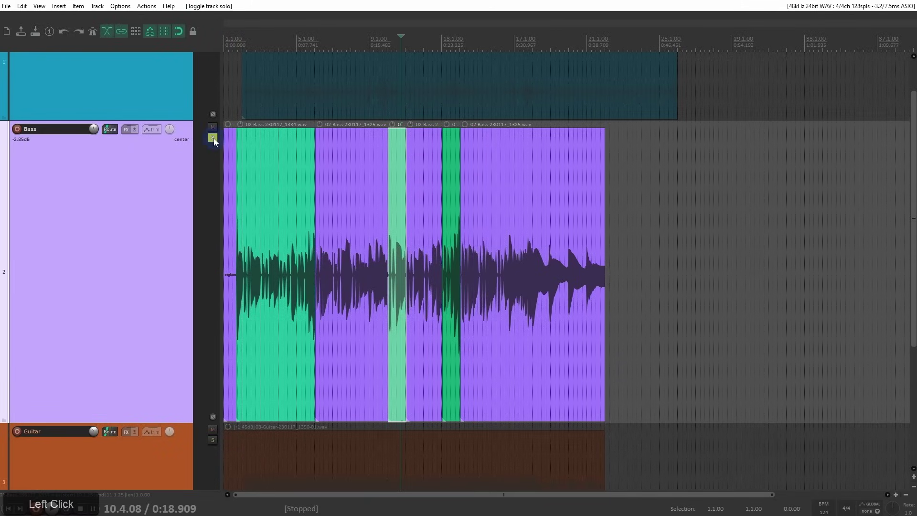
{"action": "double_click", "coordinate": [94, 129]}
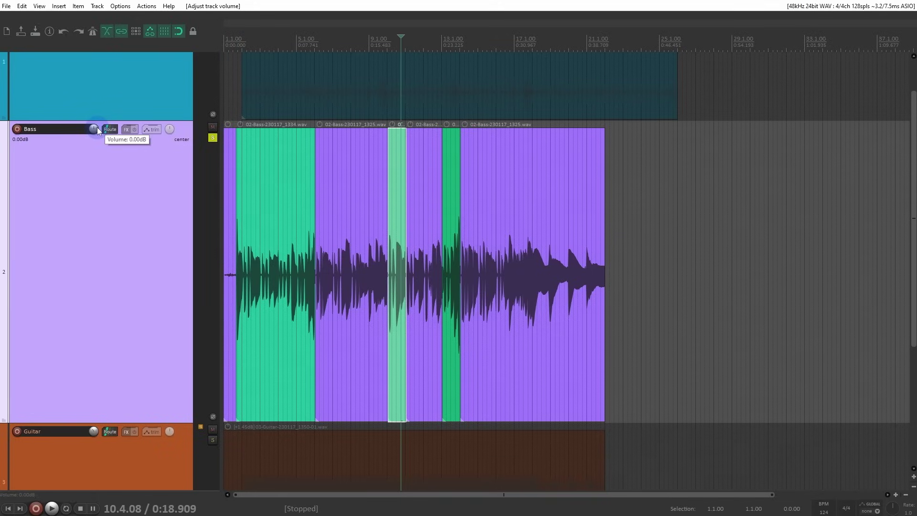
- Split the last bass item at 21.1.00, where its final note begins, and play back the note
{"action": "left_click", "coordinate": [583, 236]}
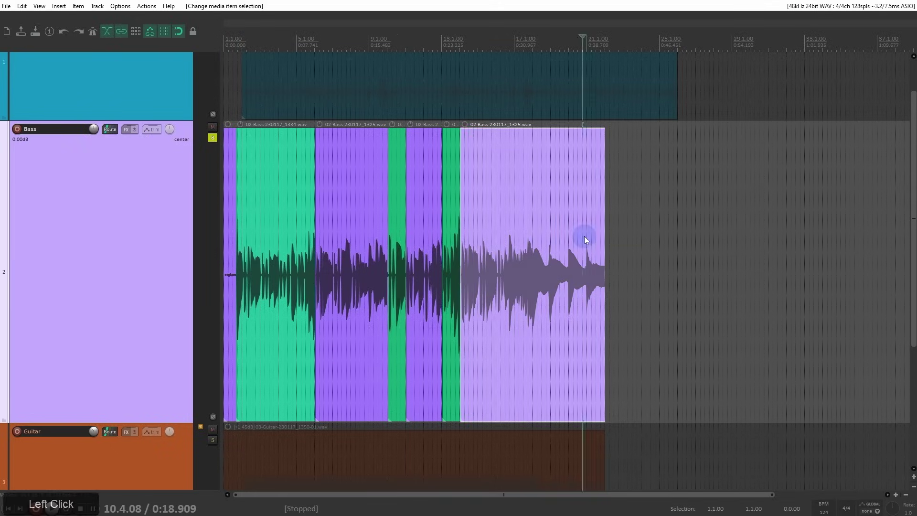
{"action": "scroll", "coordinate": [585, 238], "scroll_direction": "up", "scroll_amount": 6}
{"action": "left_click_drag", "start_coordinate": [606, 263], "coordinate": [366, 268]}
{"action": "left_click", "coordinate": [366, 268]}
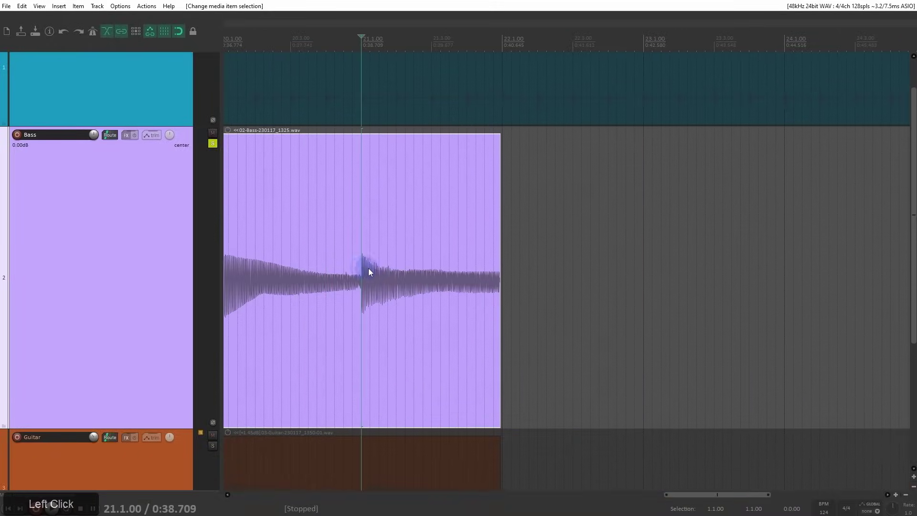
{"action": "scroll", "coordinate": [597, 304], "scroll_direction": "up", "scroll_amount": 4}
{"action": "left_click_drag", "start_coordinate": [597, 304], "coordinate": [318, 289]}
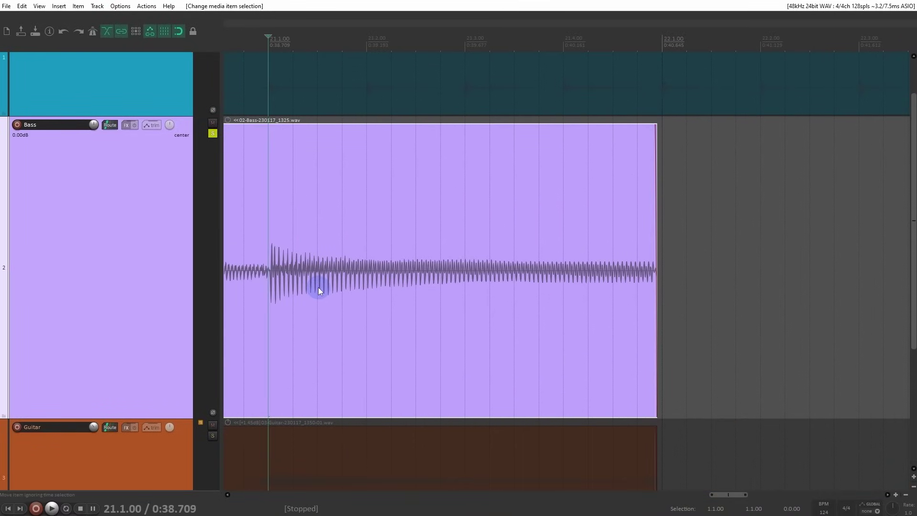
{"action": "key", "text": "s"}
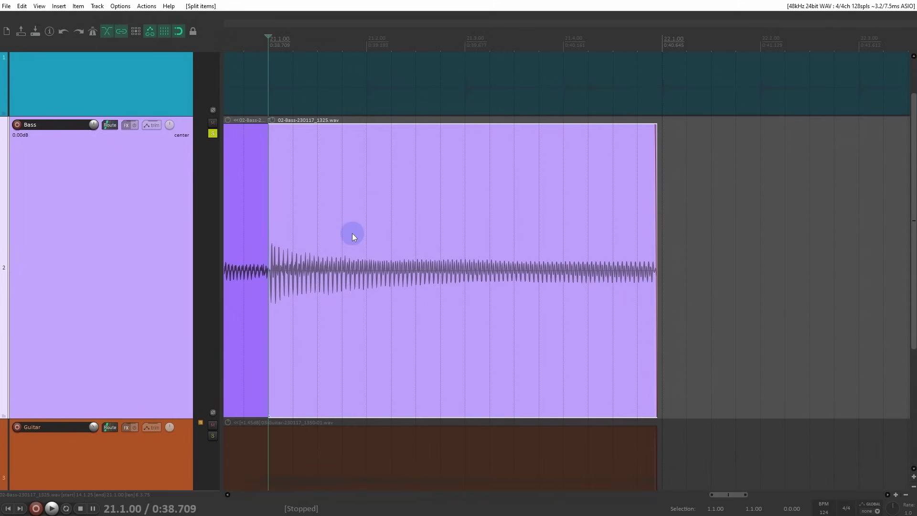
{"action": "key", "text": "space"}
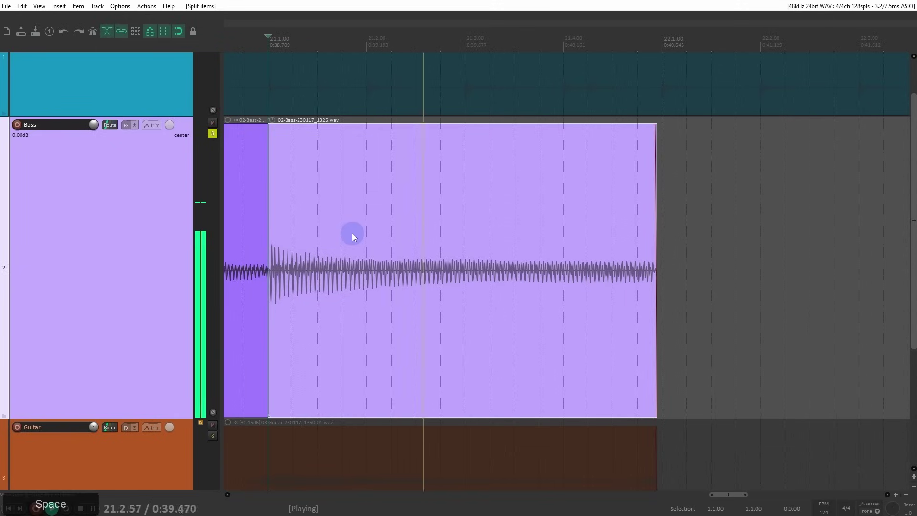
{"action": "key", "text": "space"}
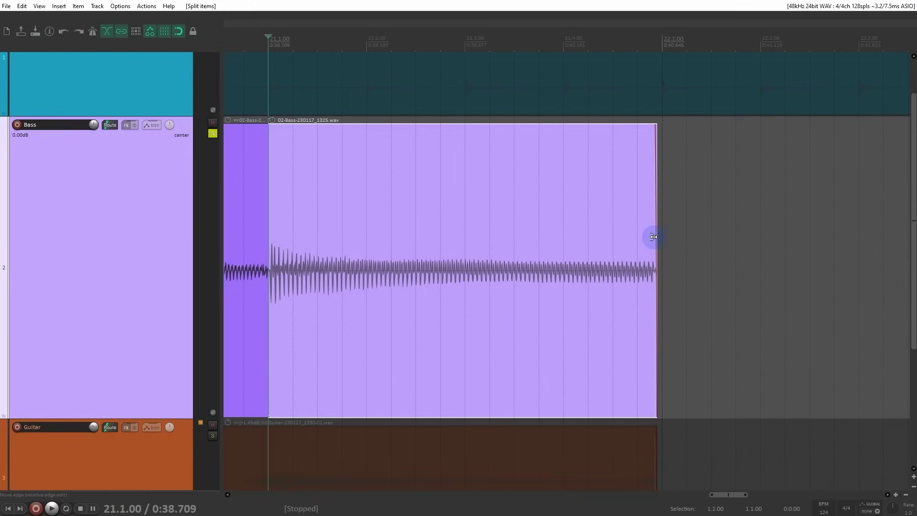
{"action": "key", "text": "space"}
- Time-stretch the final bass note's item at its end to a playback rate of 0.658
{"action": "left_click_drag", "start_coordinate": [654, 236], "coordinate": [623, 311]}
{"action": "scroll", "coordinate": [591, 303], "scroll_direction": "down", "scroll_amount": 2}
{"action": "scroll", "coordinate": [591, 303], "scroll_direction": "down", "scroll_amount": 2}
{"action": "middle_click", "coordinate": [615, 286], "text": "shift"}
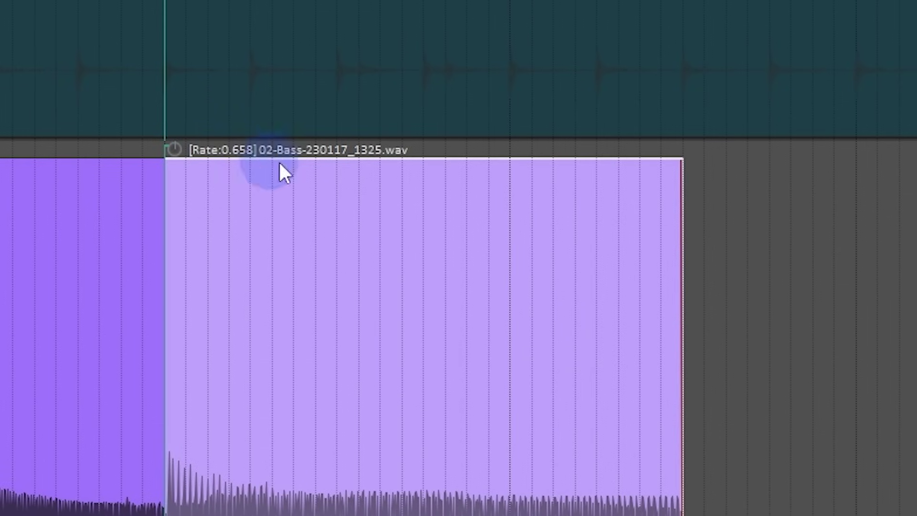
- Try stretching the final bass note to rates of 0.632 and 1.756, set it to 0.510, and play it back
{"action": "left_click_drag", "start_coordinate": [684, 306], "coordinate": [702, 348]}
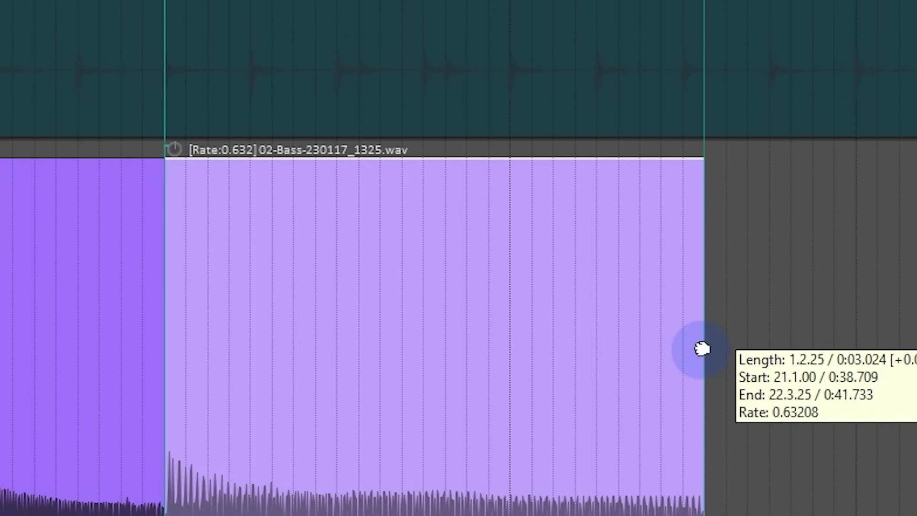
{"action": "left_click_drag", "start_coordinate": [702, 349], "coordinate": [360, 360]}
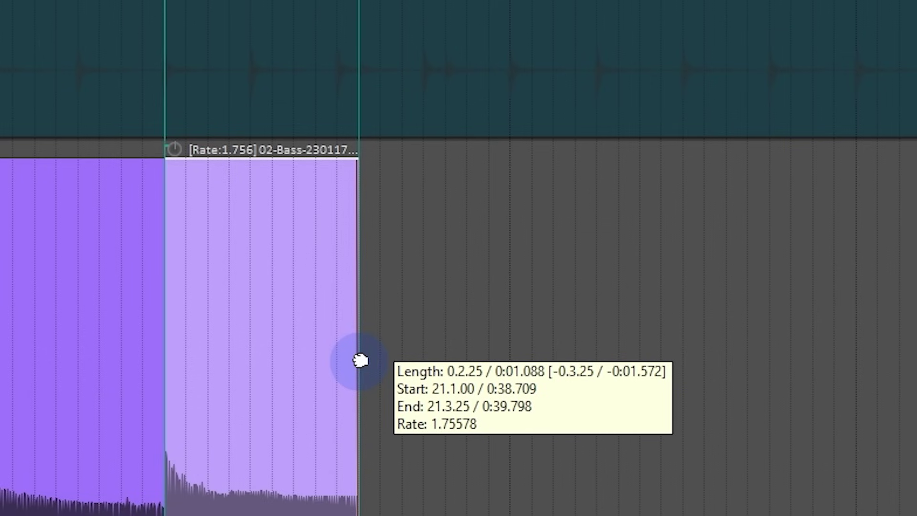
{"action": "left_click_drag", "start_coordinate": [690, 382], "coordinate": [831, 418]}
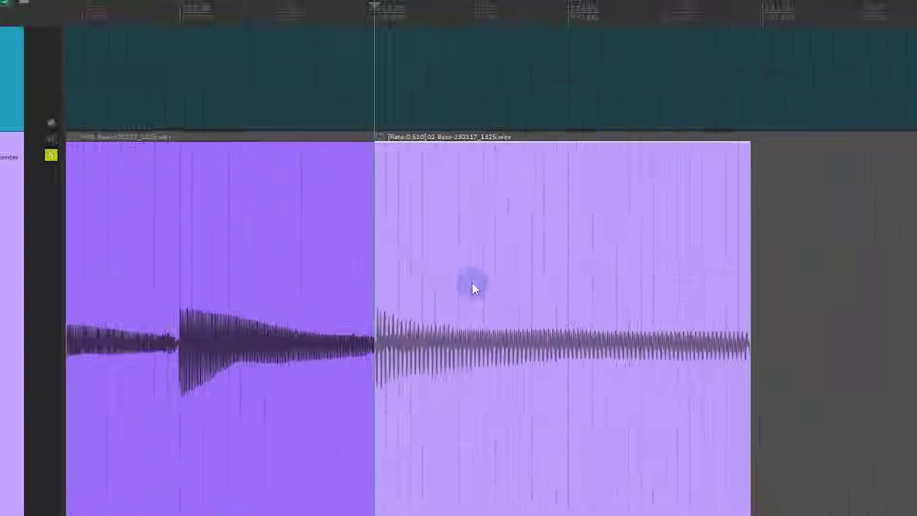
{"action": "key", "text": "space"}
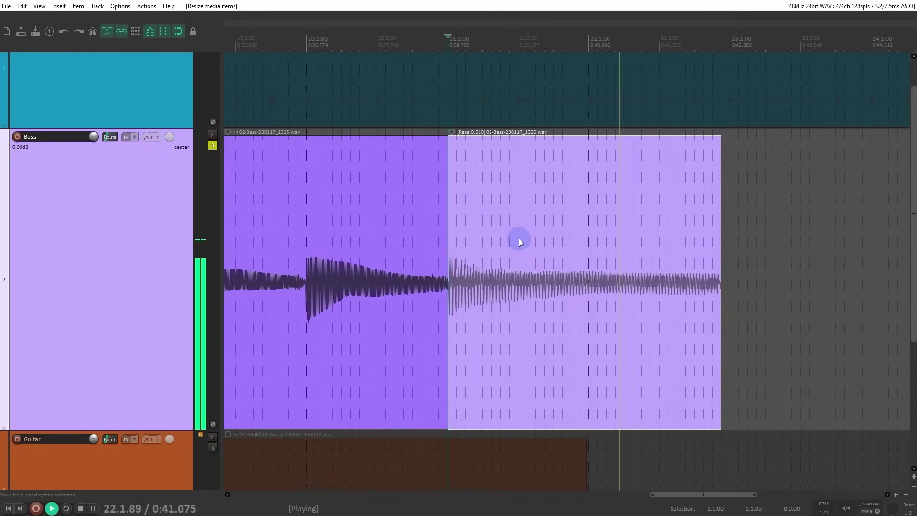
{"action": "key", "text": "space"}
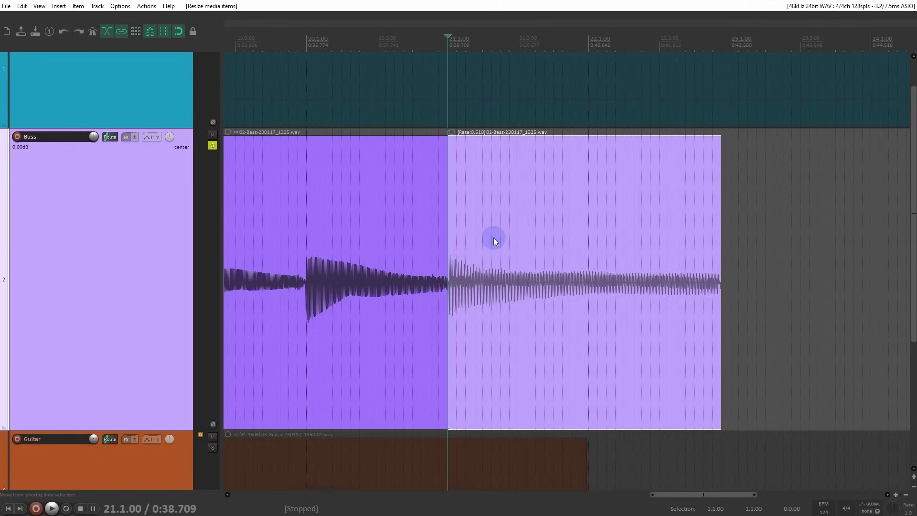
- Examine the default pitch shift modes offered in the project settings and close the dialog
{"action": "left_click", "coordinate": [46, 32]}
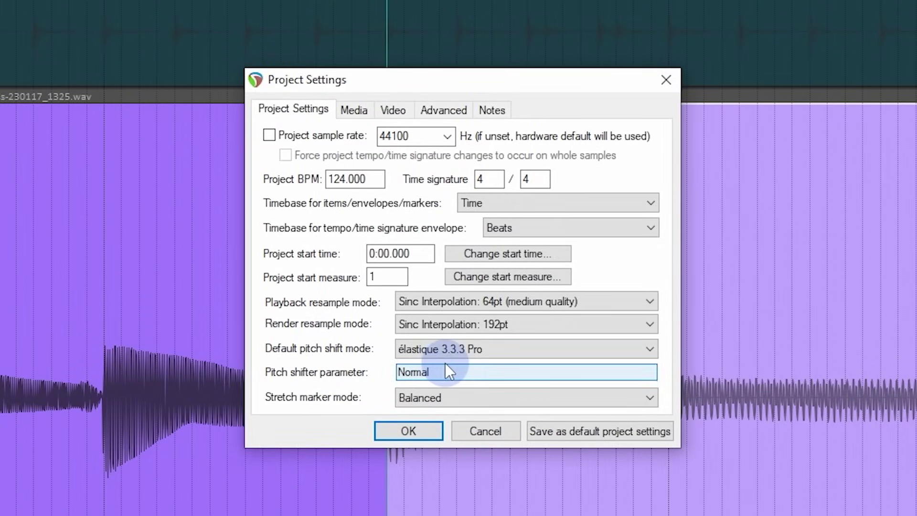
{"action": "left_click", "coordinate": [402, 348]}
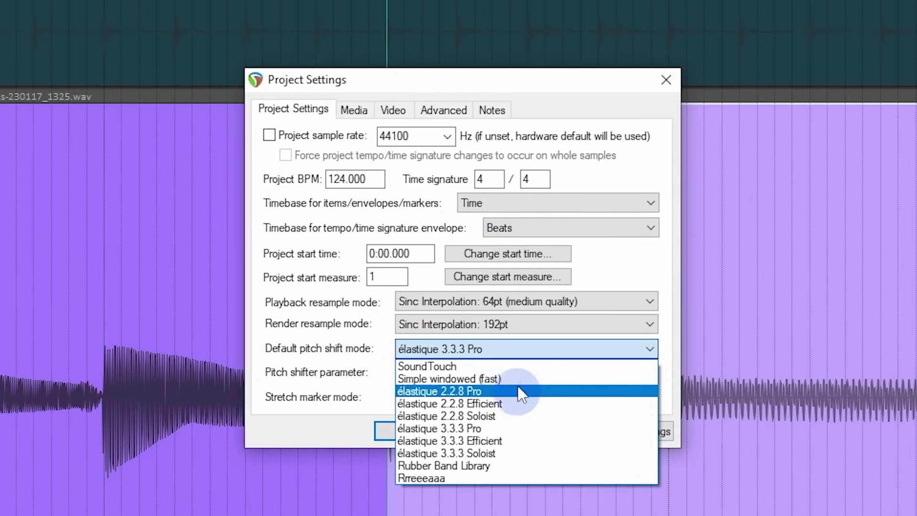
{"action": "left_click", "coordinate": [401, 352]}
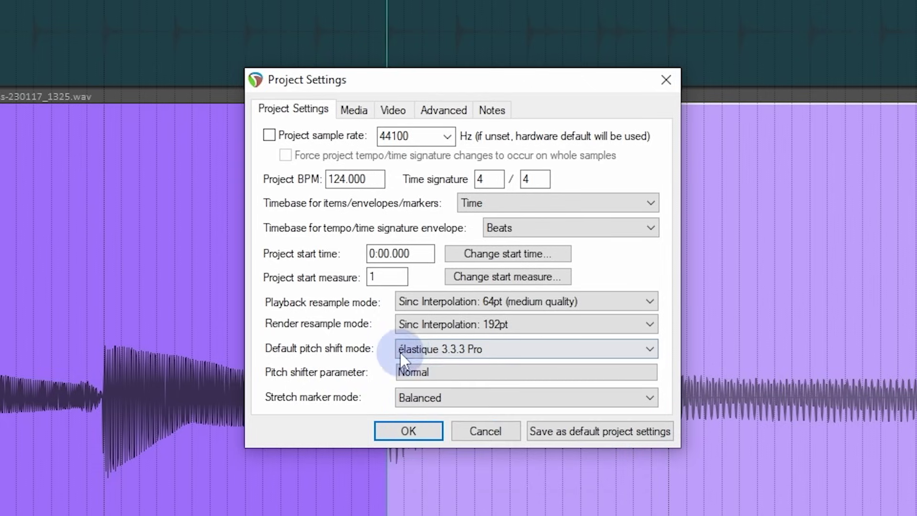
{"action": "left_click", "coordinate": [428, 425]}
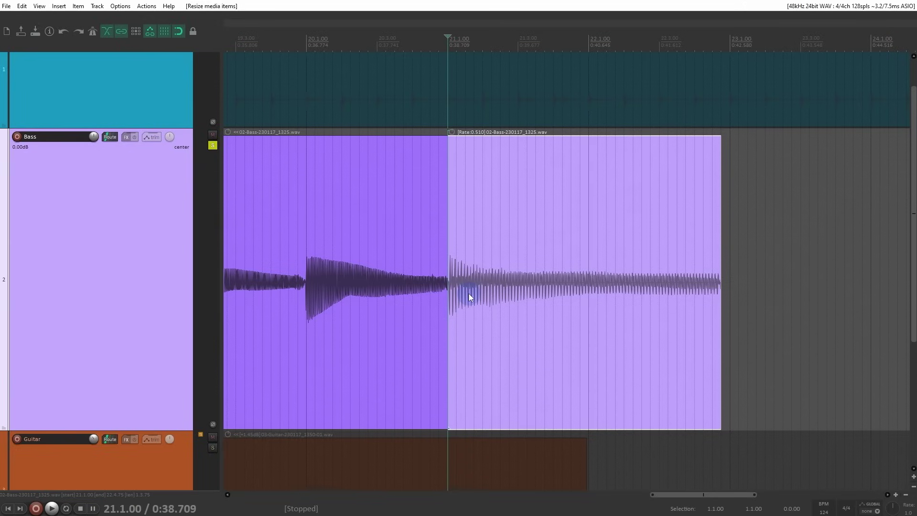
- Open the final bass note's media item properties and examine the available take pitch shift/time stretch modes
{"action": "key", "text": "F2"}
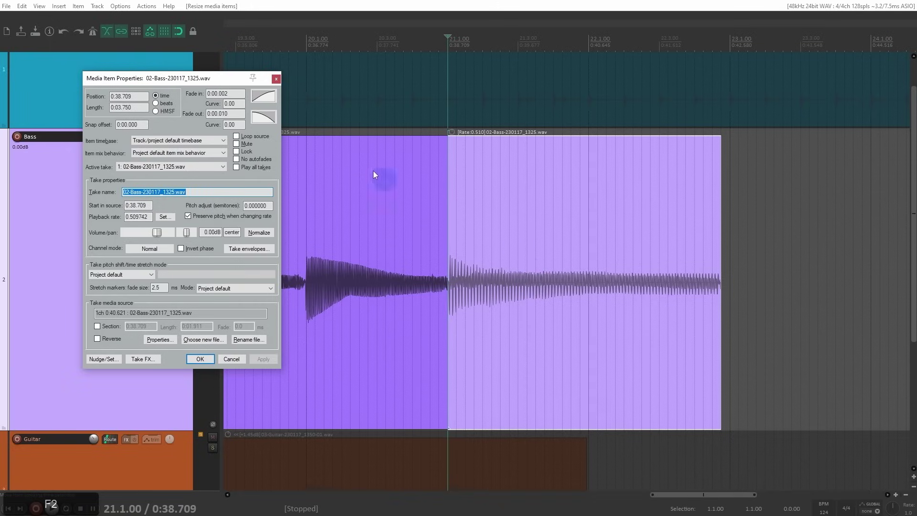
{"action": "left_click_drag", "start_coordinate": [205, 83], "coordinate": [335, 144]}
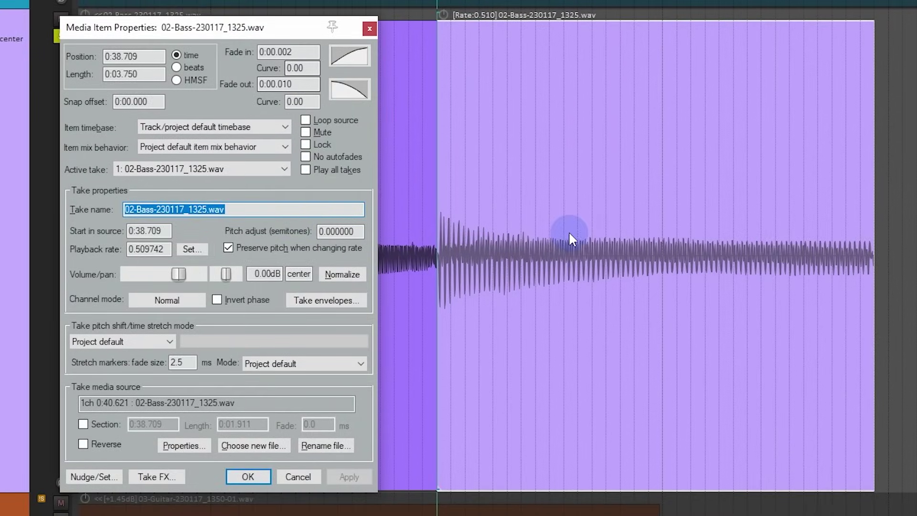
{"action": "left_click", "coordinate": [530, 269]}
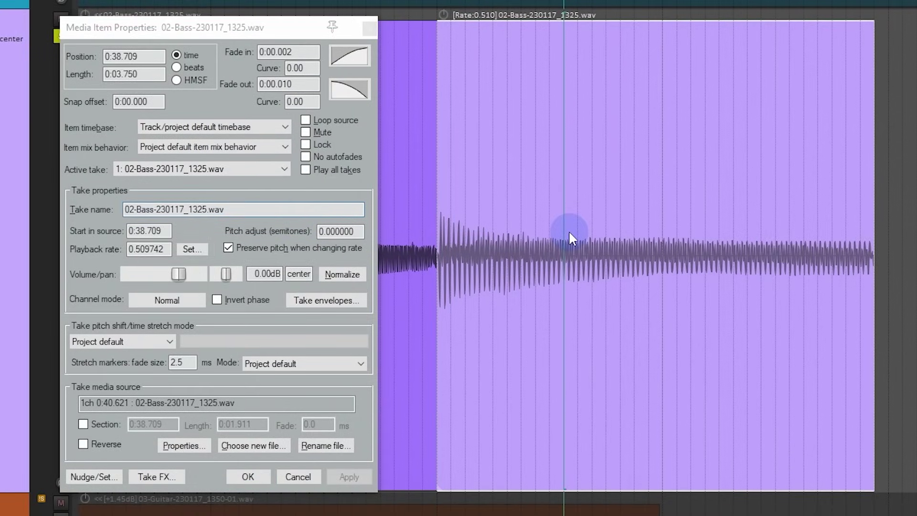
{"action": "left_click", "coordinate": [98, 39]}
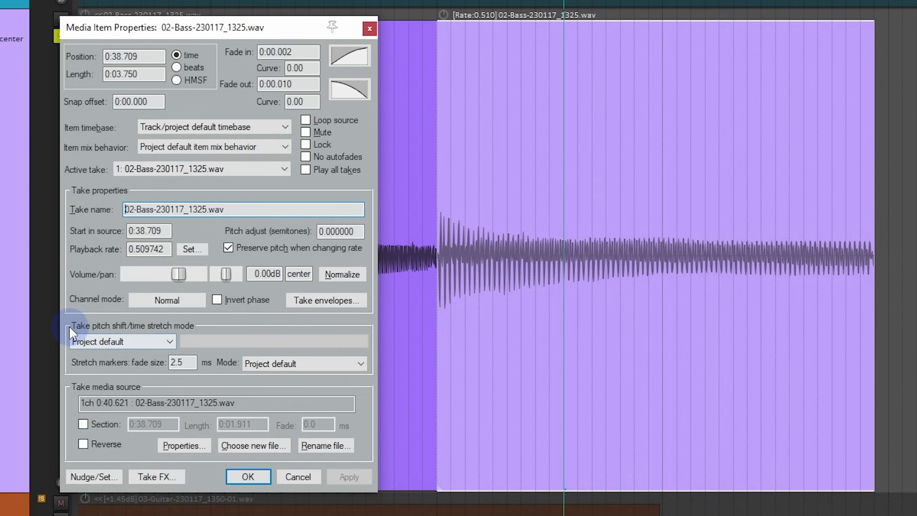
{"action": "left_click", "coordinate": [77, 342]}
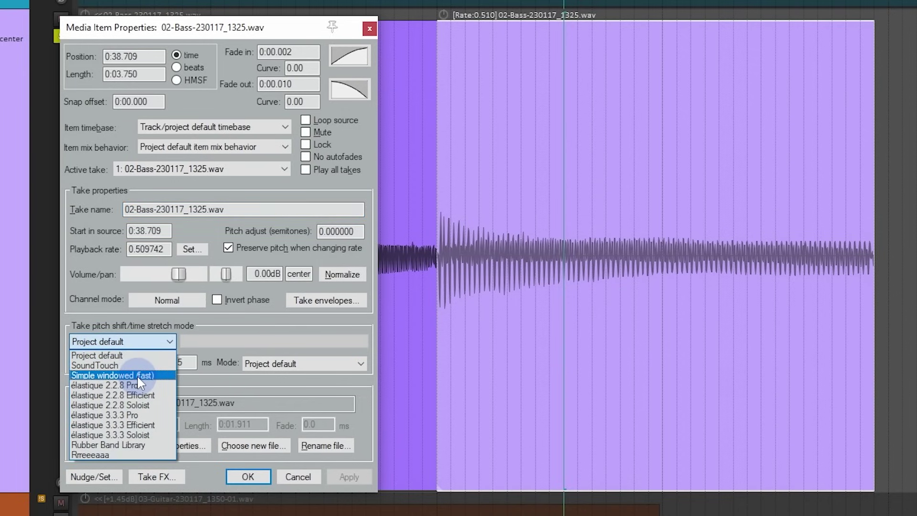
{"action": "left_click", "coordinate": [201, 327]}
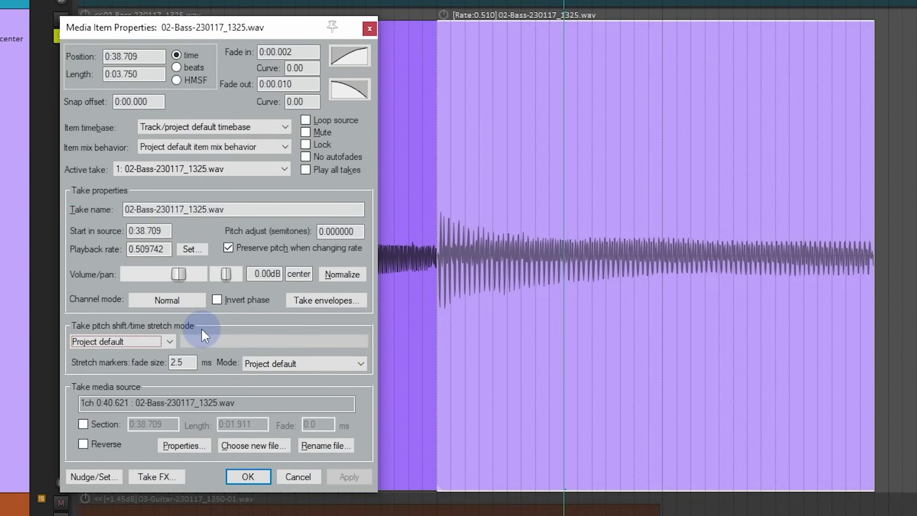
- Set the take pitch shift/time stretch mode to élastique 3.3.3 Pro and view its formant preservation options
{"action": "left_click", "coordinate": [169, 341]}
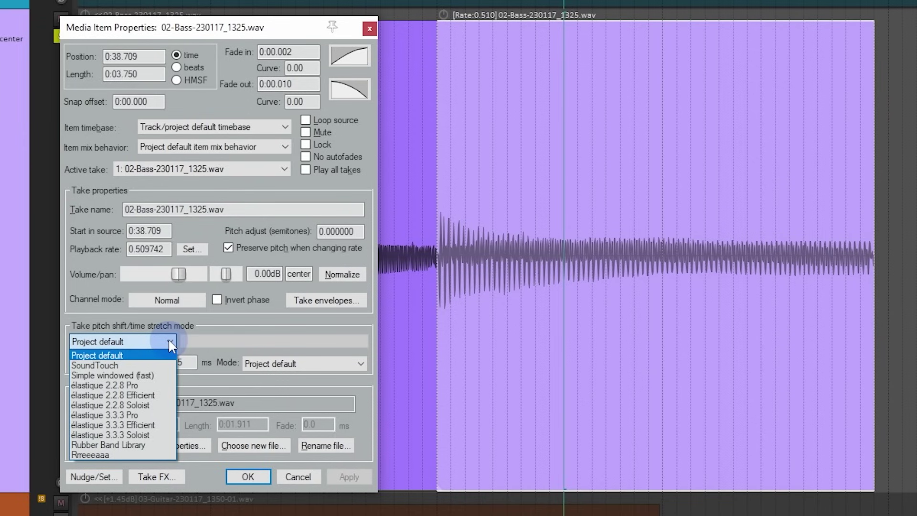
{"action": "left_click", "coordinate": [159, 414]}
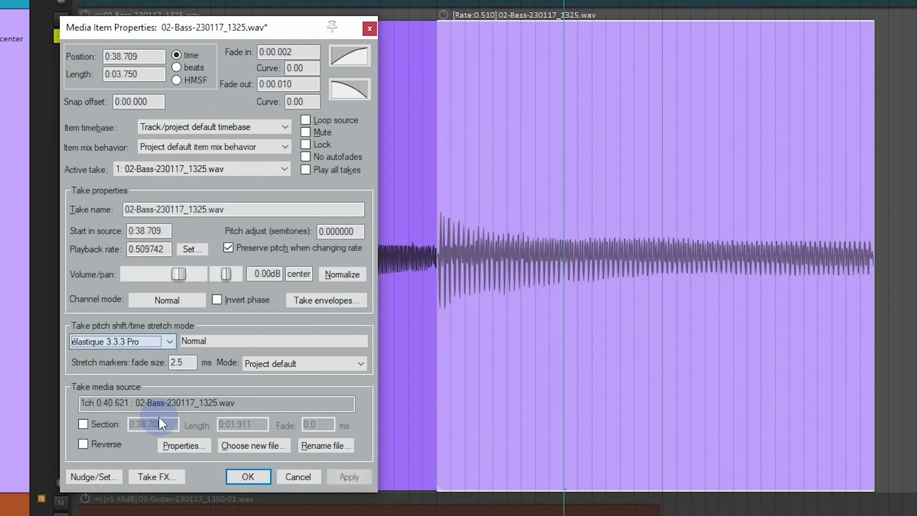
{"action": "left_click", "coordinate": [244, 341]}
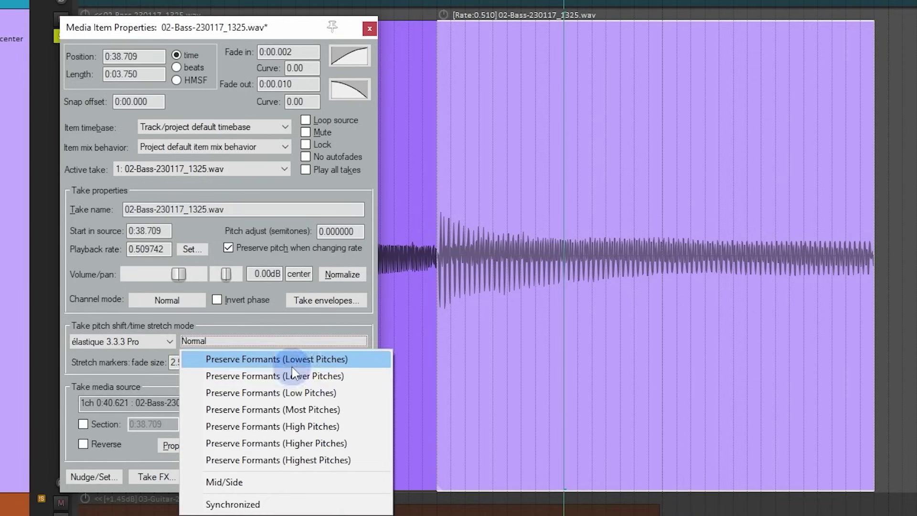
{"action": "left_click", "coordinate": [294, 324]}
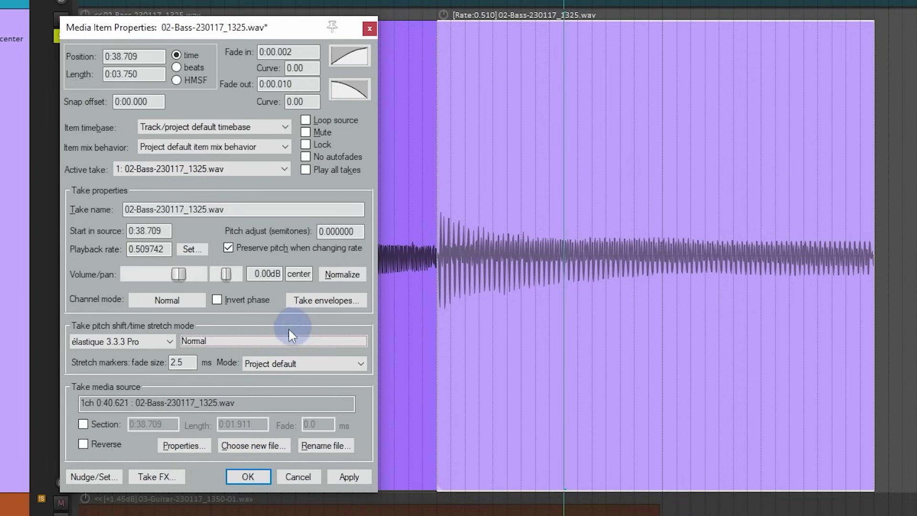
- Apply the Rrreeeaaa pitch shift/time stretch mode to the final bass note and play it back
{"action": "left_click", "coordinate": [169, 341]}
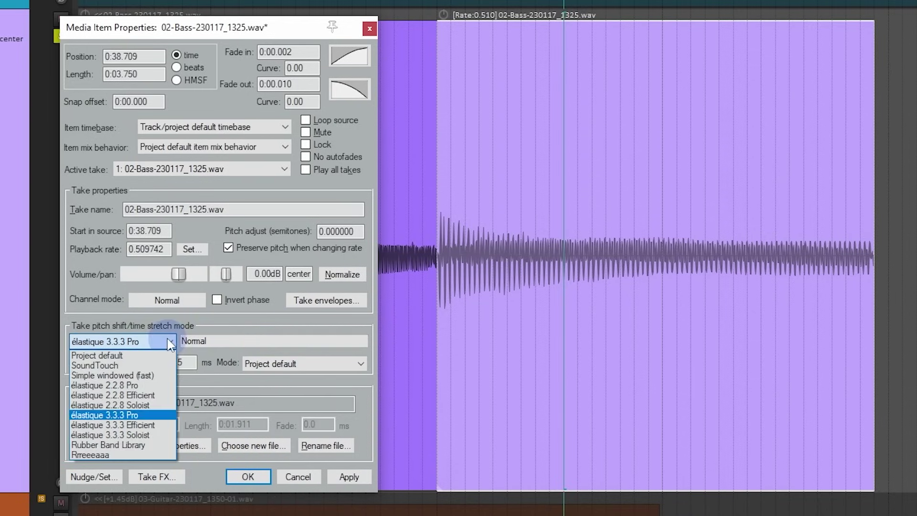
{"action": "left_click", "coordinate": [136, 453]}
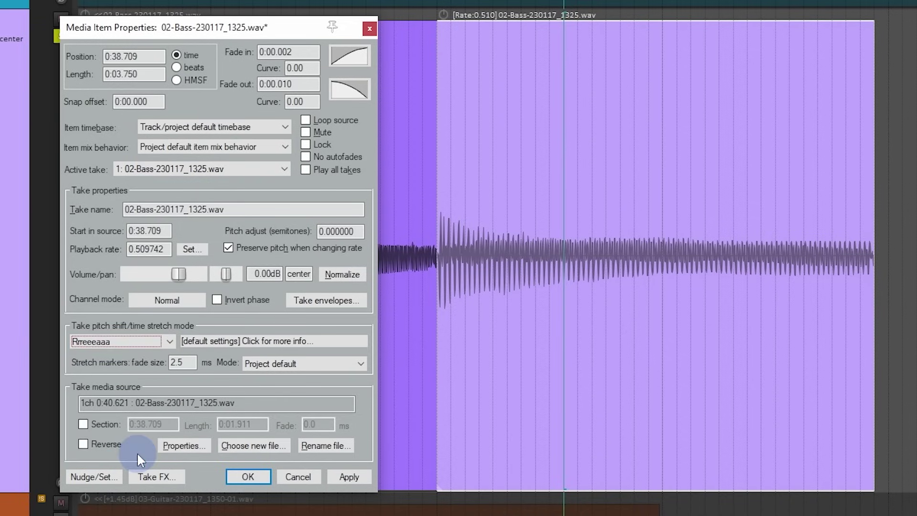
{"action": "left_click", "coordinate": [354, 475]}
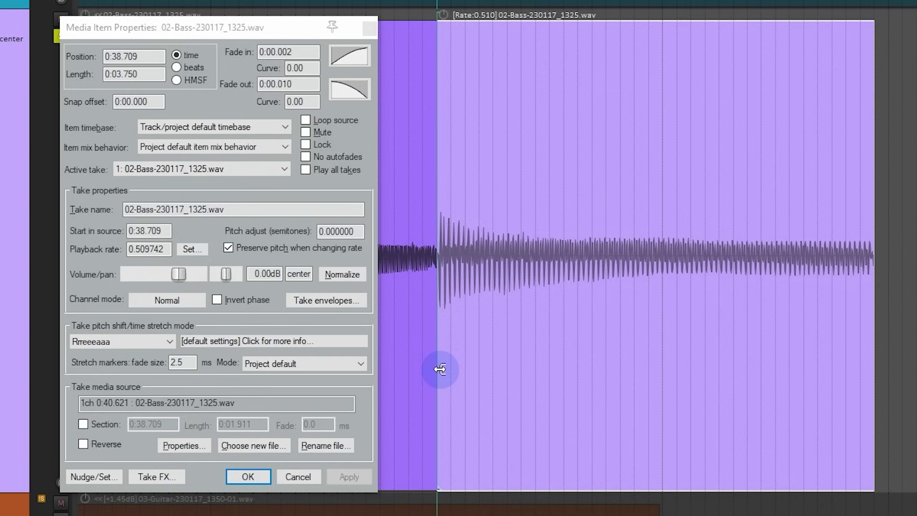
{"action": "key", "text": "space"}
{"action": "key", "text": "space"}
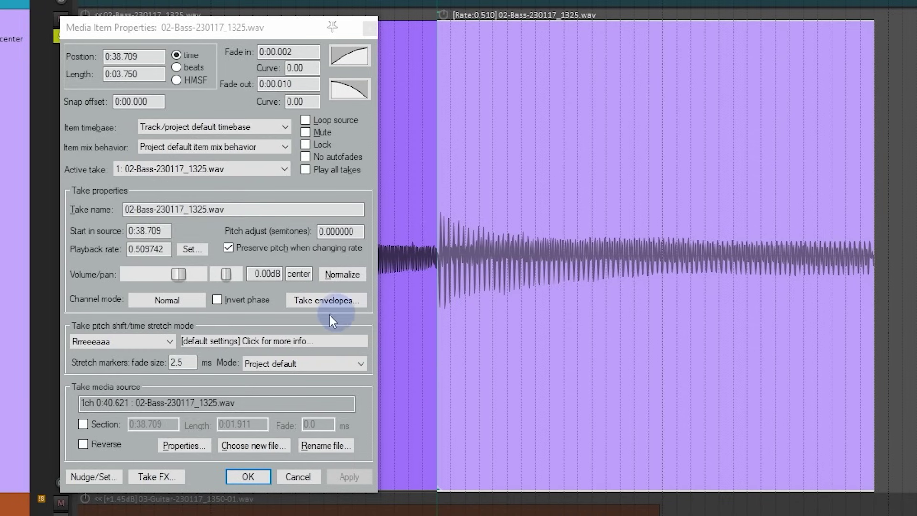
- Return the take's pitch shift/time stretch mode to Project default and apply a playback rate of 1
{"action": "left_click", "coordinate": [161, 342]}
{"action": "left_click", "coordinate": [155, 354]}
{"action": "left_click", "coordinate": [353, 473]}
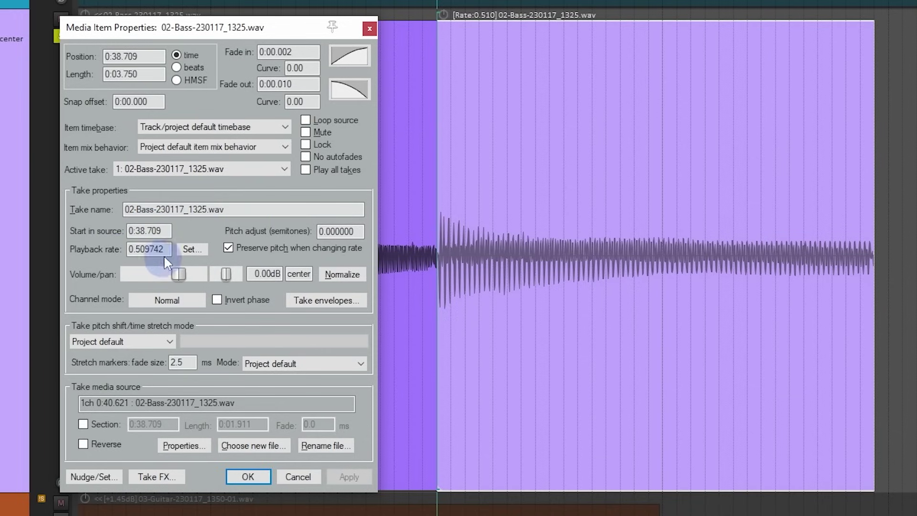
{"action": "left_click_drag", "start_coordinate": [168, 248], "coordinate": [125, 247]}
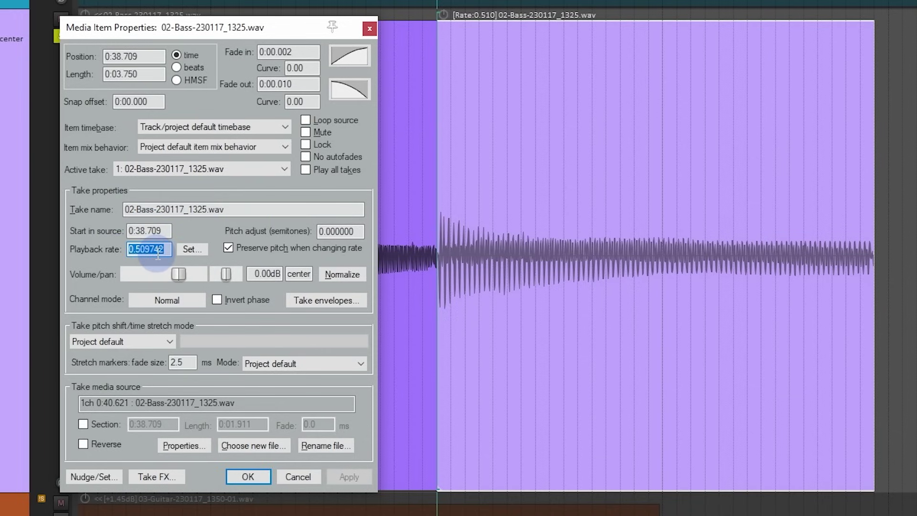
{"action": "type", "text": "1"}
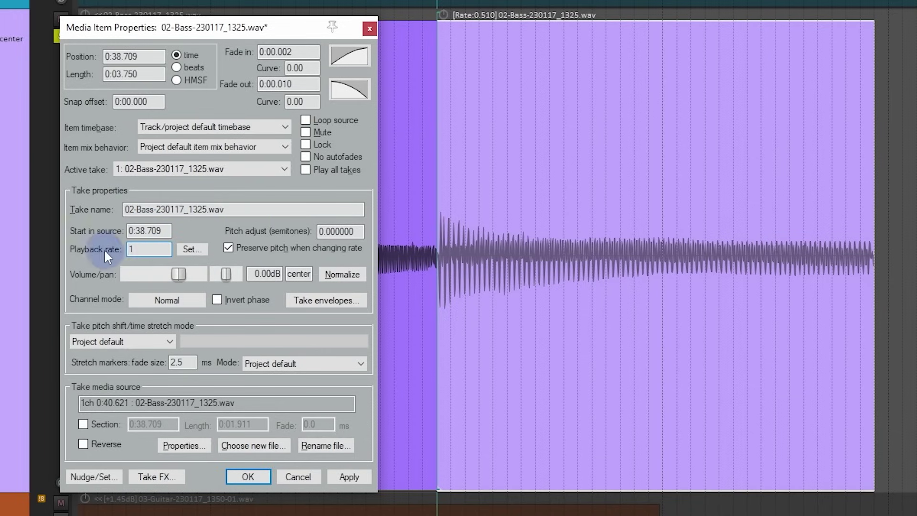
{"action": "left_click", "coordinate": [358, 474]}
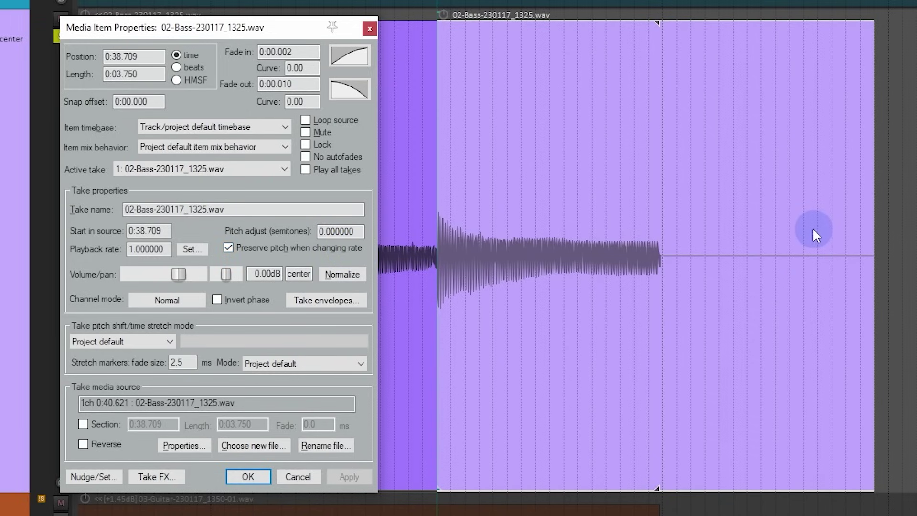
- Disable preserving pitch for the final bass note, stretch its item to rates of 0.527 and 0.500, and play it back
{"action": "left_click", "coordinate": [261, 243]}
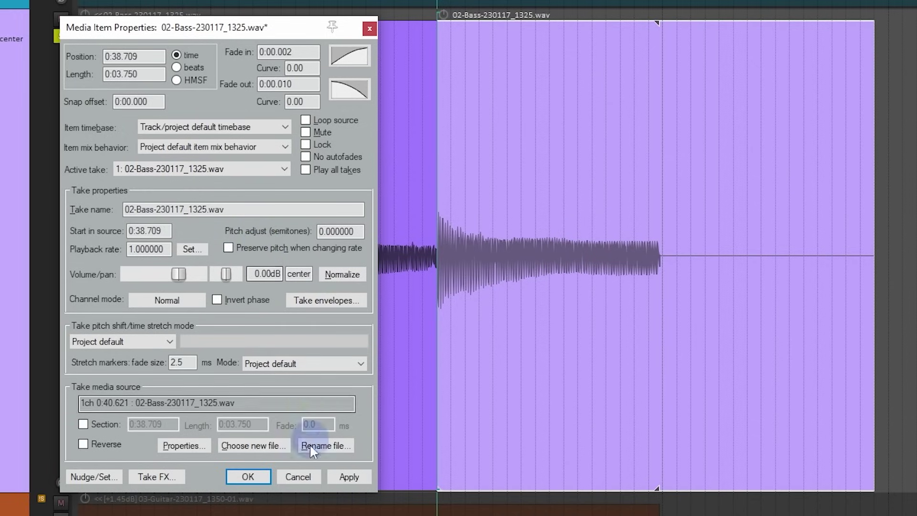
{"action": "left_click", "coordinate": [349, 476]}
{"action": "left_click_drag", "start_coordinate": [873, 268], "coordinate": [859, 286]}
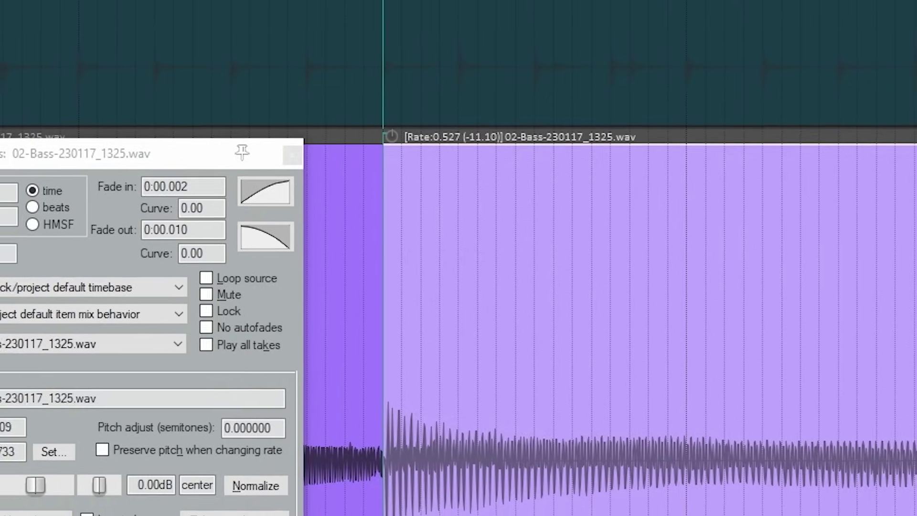
{"action": "left_click_drag", "start_coordinate": [900, 236], "coordinate": [883, 147]}
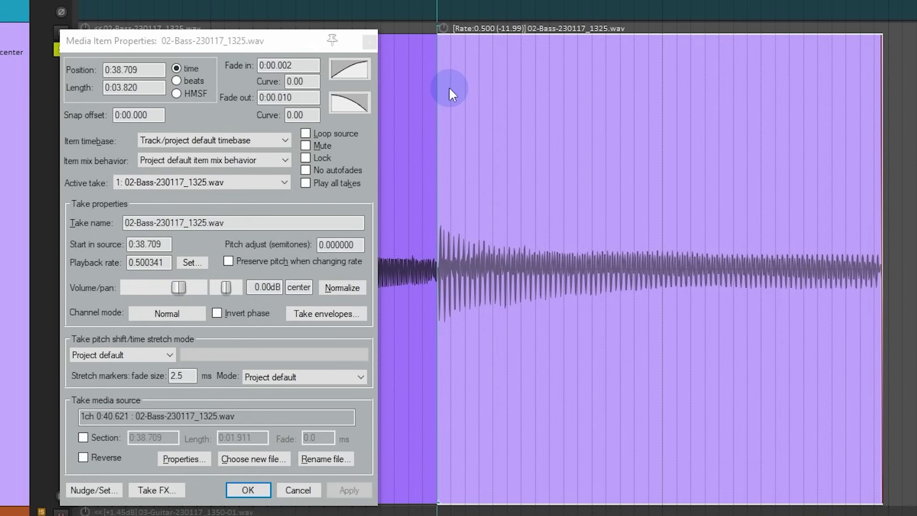
{"action": "key", "text": "space"}
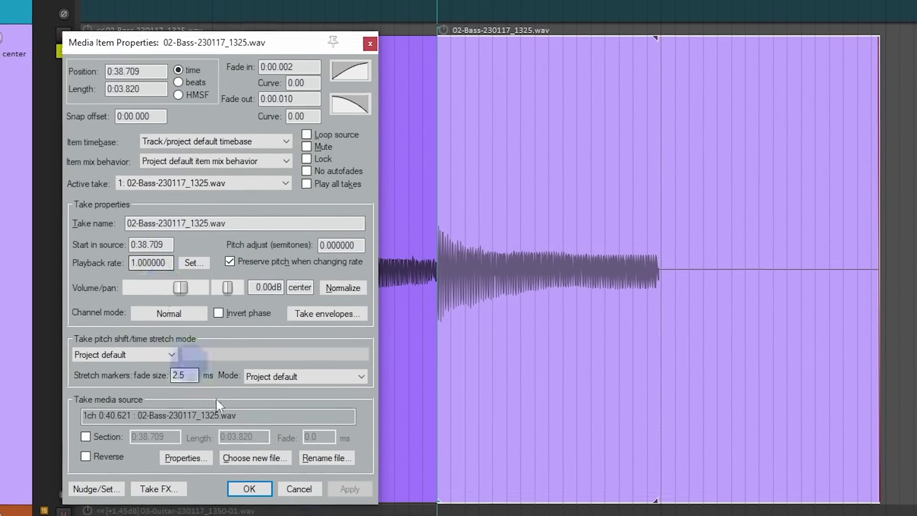
- Close the media item properties and trim the final bass note's item back to end at 22.1.00
{"action": "left_click", "coordinate": [268, 482]}
{"action": "left_click_drag", "start_coordinate": [837, 234], "coordinate": [633, 269]}
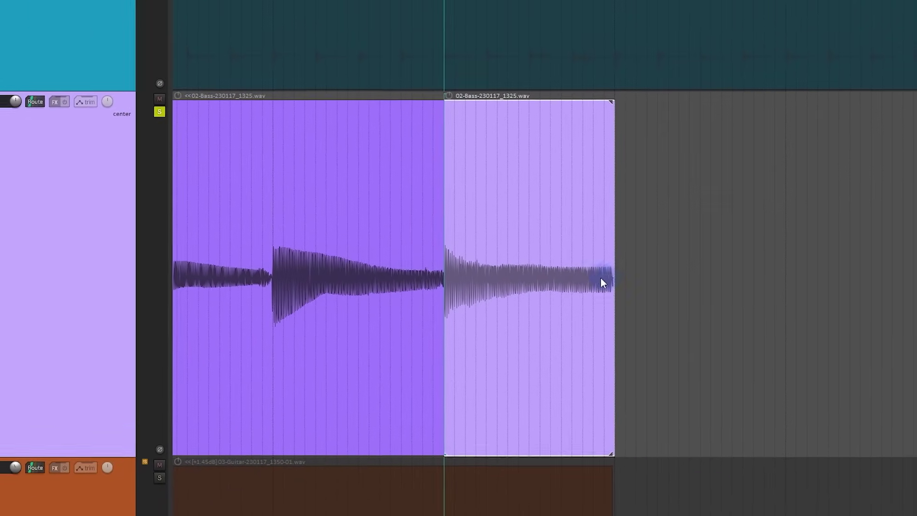
- Select the last green bass item, around measure 13, and place the edit cursor at 13.1.50, before its second note
{"action": "scroll", "coordinate": [550, 275], "scroll_direction": "down", "scroll_amount": 5}
{"action": "scroll", "coordinate": [535, 274], "scroll_direction": "down", "scroll_amount": 3}
{"action": "left_click", "coordinate": [381, 277]}
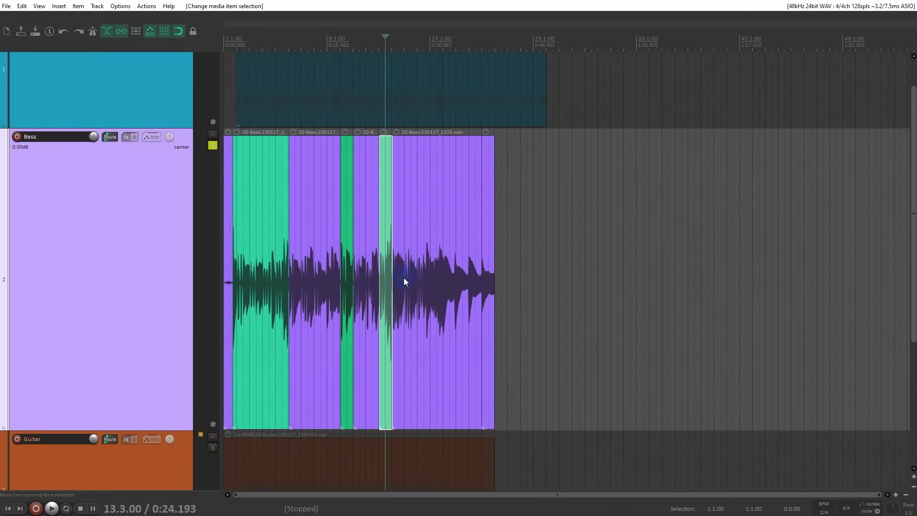
{"action": "scroll", "coordinate": [404, 280], "scroll_direction": "up", "scroll_amount": 10}
{"action": "left_click_drag", "start_coordinate": [411, 292], "coordinate": [341, 285]}
{"action": "scroll", "coordinate": [469, 252], "scroll_direction": "down", "scroll_amount": 10}
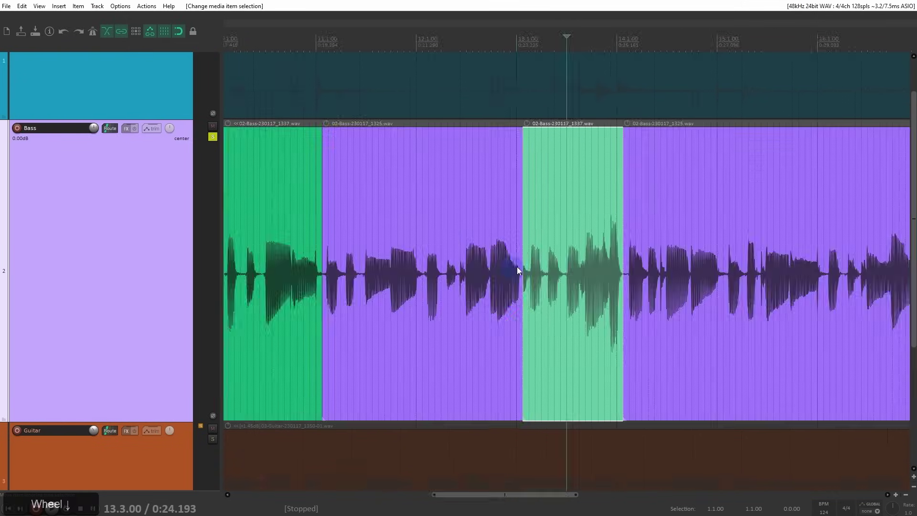
{"action": "scroll", "coordinate": [541, 260], "scroll_direction": "up", "scroll_amount": 8}
{"action": "left_click_drag", "start_coordinate": [545, 266], "coordinate": [370, 276]}
{"action": "left_click", "coordinate": [345, 276]}
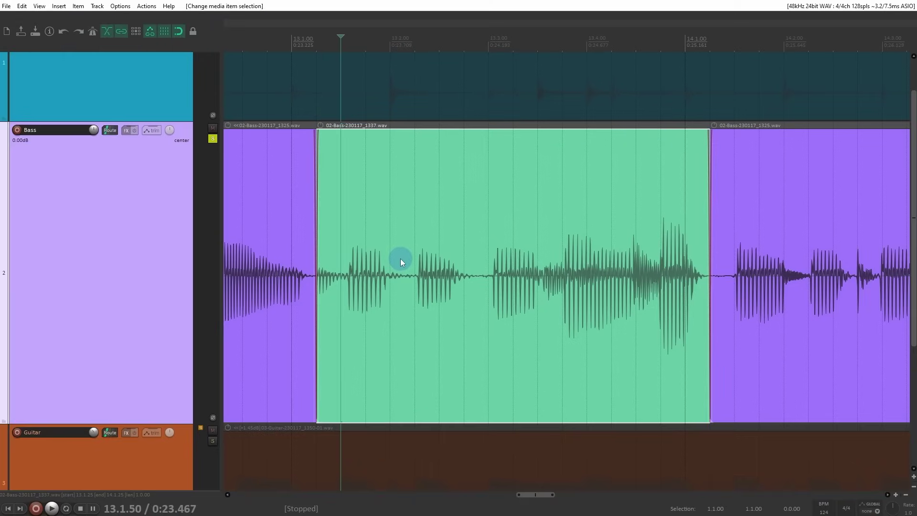
- Turn off snapping and place the edit cursor freely in the green bass item, at 13.2.11 and finally at 13.1.31
{"action": "key", "text": "alt+s"}
{"action": "left_click", "coordinate": [400, 261]}
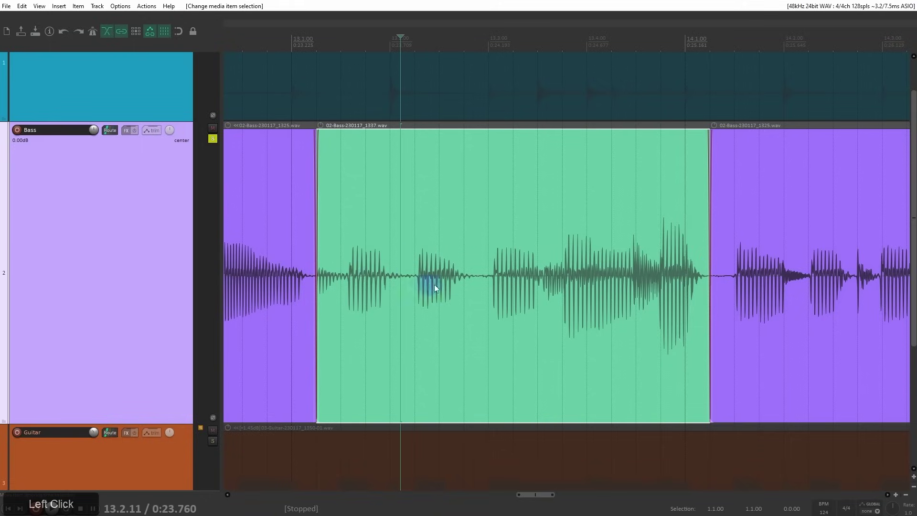
{"action": "middle_click", "coordinate": [434, 285], "text": "shift"}
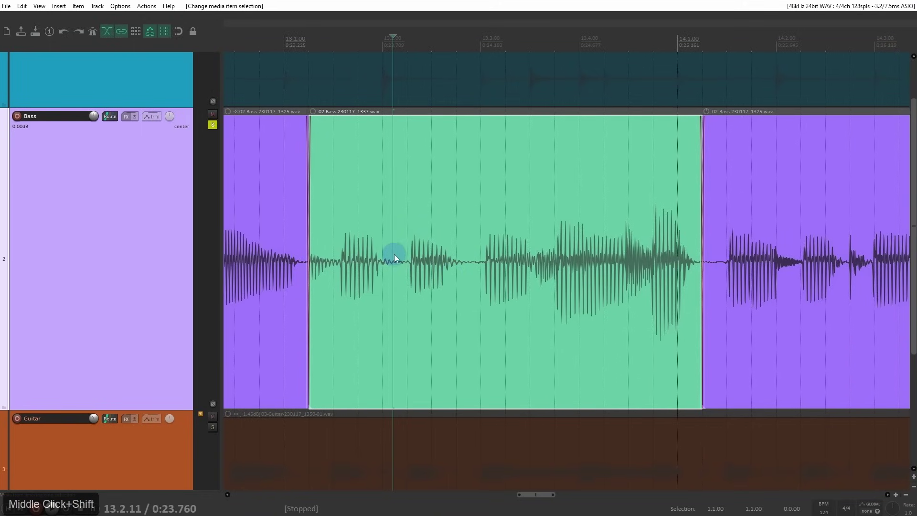
{"action": "scroll", "coordinate": [398, 260], "scroll_direction": "up", "scroll_amount": 3}
{"action": "middle_click", "coordinate": [613, 281], "text": "shift"}
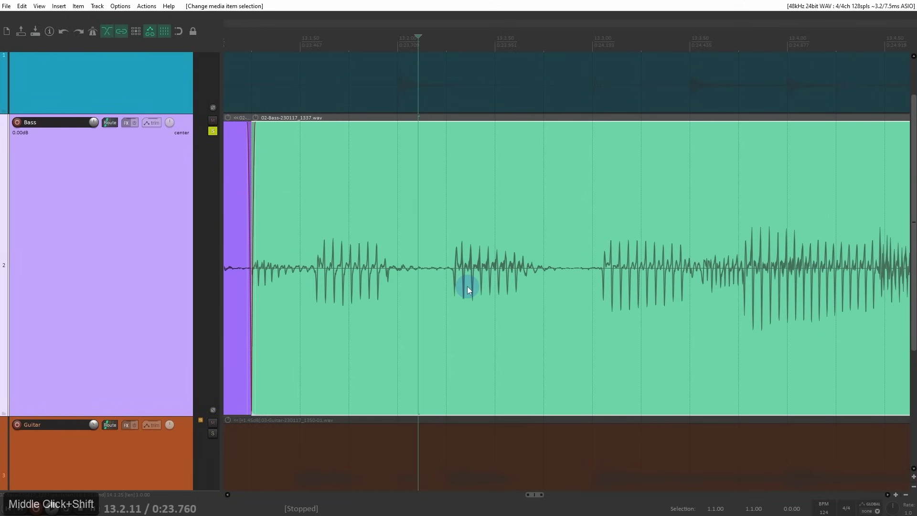
{"action": "scroll", "coordinate": [467, 286], "scroll_direction": "down", "scroll_amount": 3}
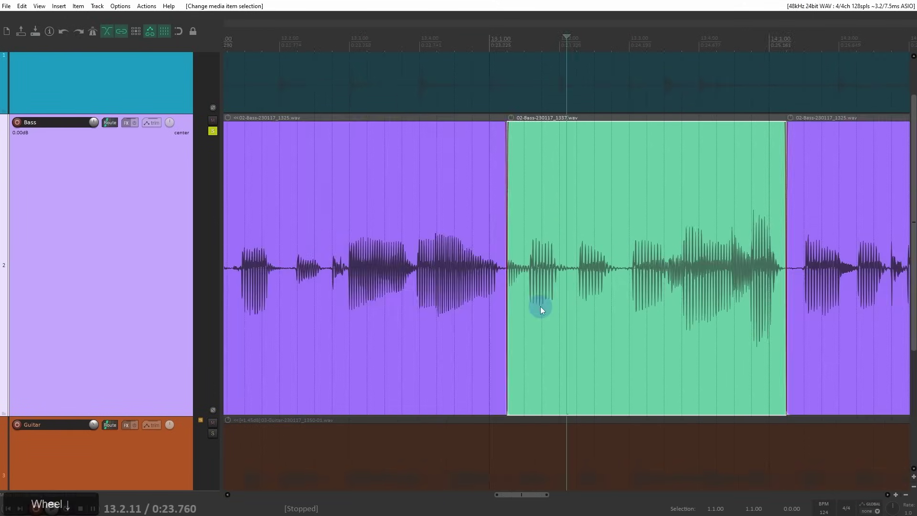
{"action": "middle_click", "coordinate": [538, 307], "text": "shift"}
{"action": "left_click", "coordinate": [426, 298]}
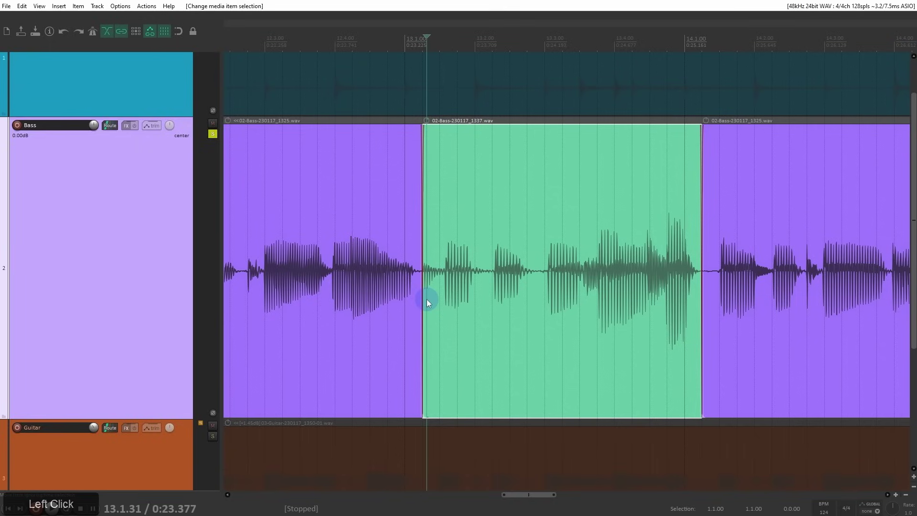
- Split the green bass item at 13.2.11 and slip the first part's contents earlier so its note starts at 13.1.50
{"action": "key", "text": "space"}
{"action": "key", "text": "space"}
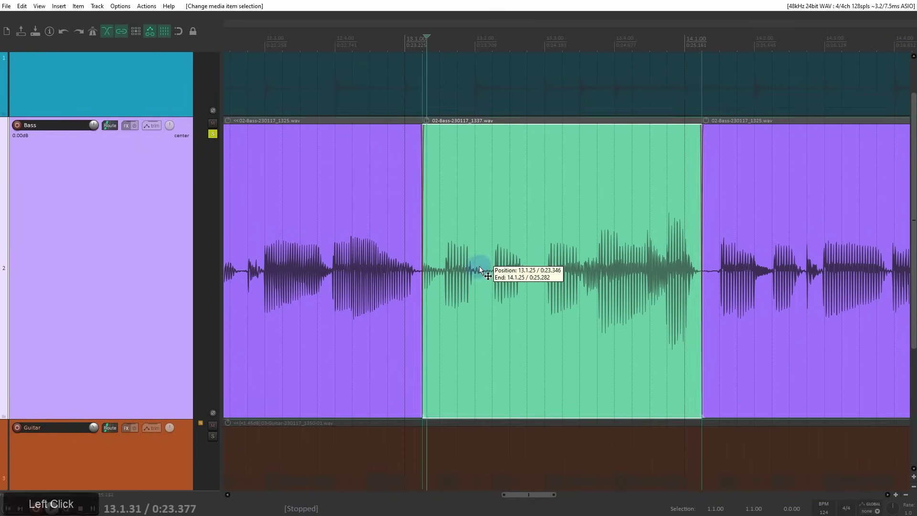
{"action": "scroll", "coordinate": [479, 270], "scroll_direction": "up", "scroll_amount": 3}
{"action": "left_click", "coordinate": [574, 282]}
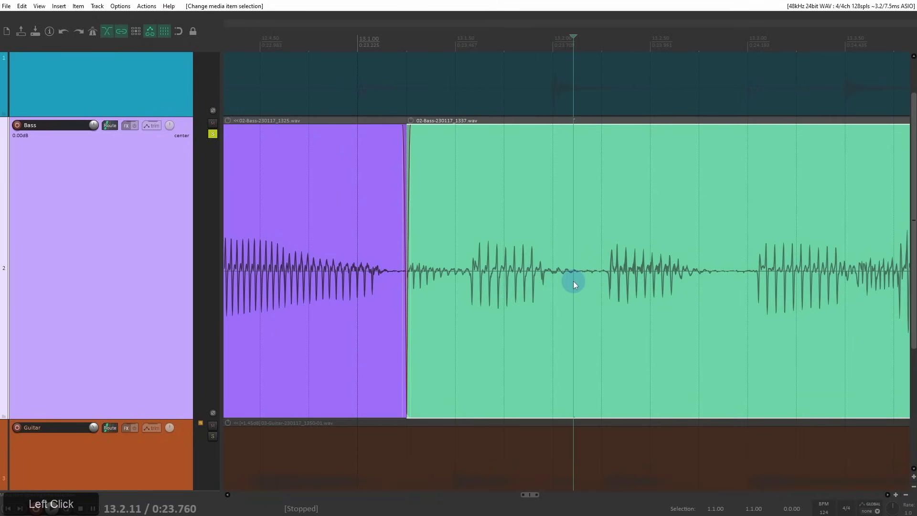
{"action": "key", "text": "s"}
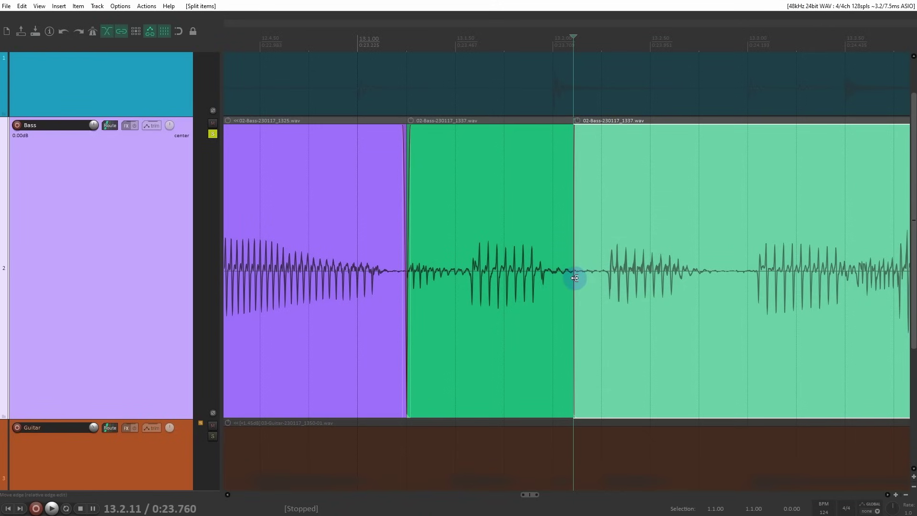
{"action": "left_click", "coordinate": [521, 288], "text": "alt"}
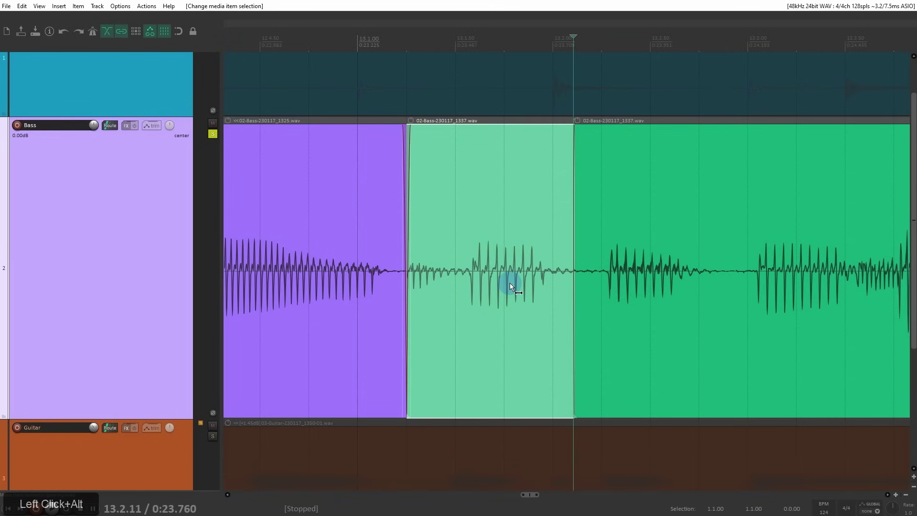
{"action": "left_click_drag", "start_coordinate": [509, 283], "coordinate": [491, 287]}
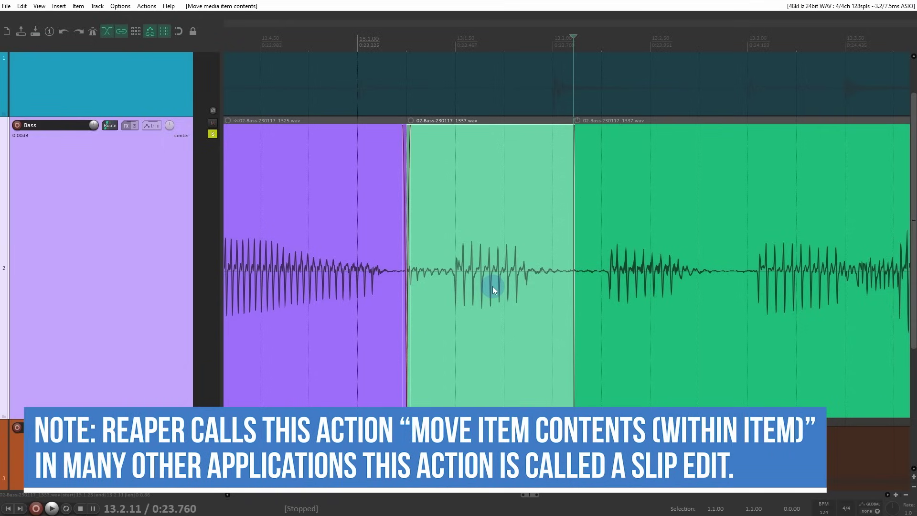
- Split the remaining green bass item at 13.2.87 and slip the middle part's contents earlier so its note starts at 13.2.25
{"action": "left_click_drag", "start_coordinate": [641, 296], "coordinate": [551, 299]}
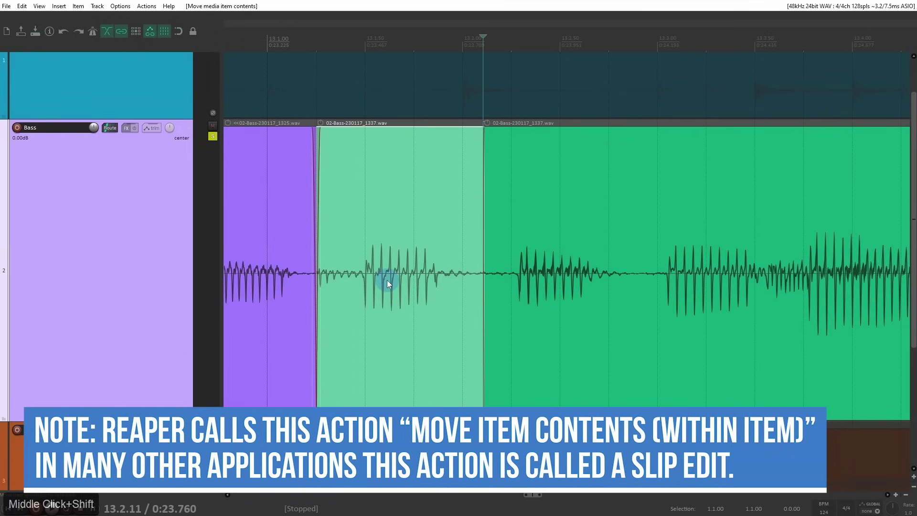
{"action": "left_click", "coordinate": [632, 281]}
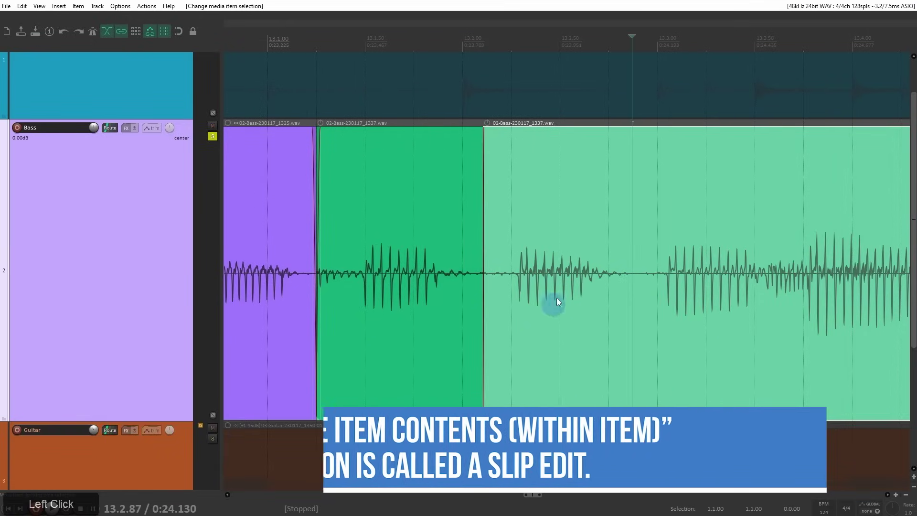
{"action": "key", "text": "s"}
{"action": "left_click_drag", "start_coordinate": [565, 278], "coordinate": [558, 282]}
- Play back the remaining green bass item from just before its first note and split it at 13.3.49
{"action": "left_click_drag", "start_coordinate": [666, 289], "coordinate": [430, 269]}
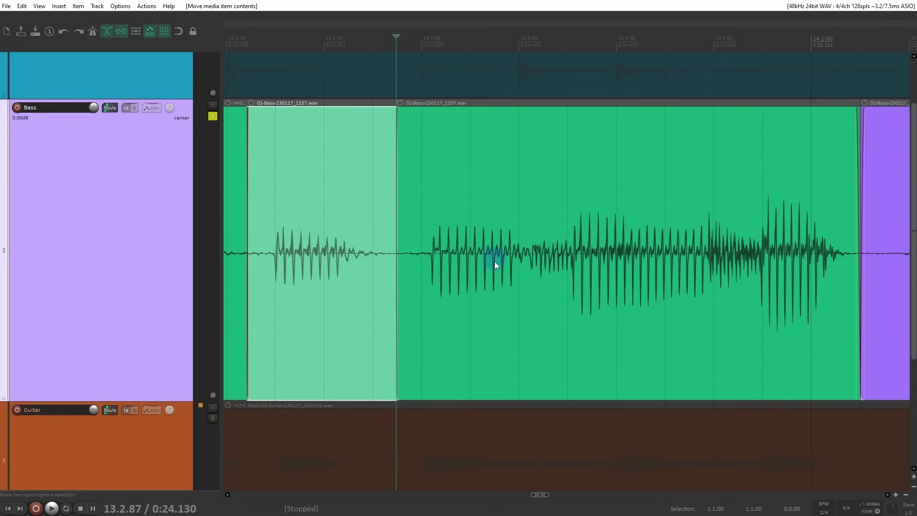
{"action": "left_click", "coordinate": [411, 243]}
{"action": "key", "text": "space"}
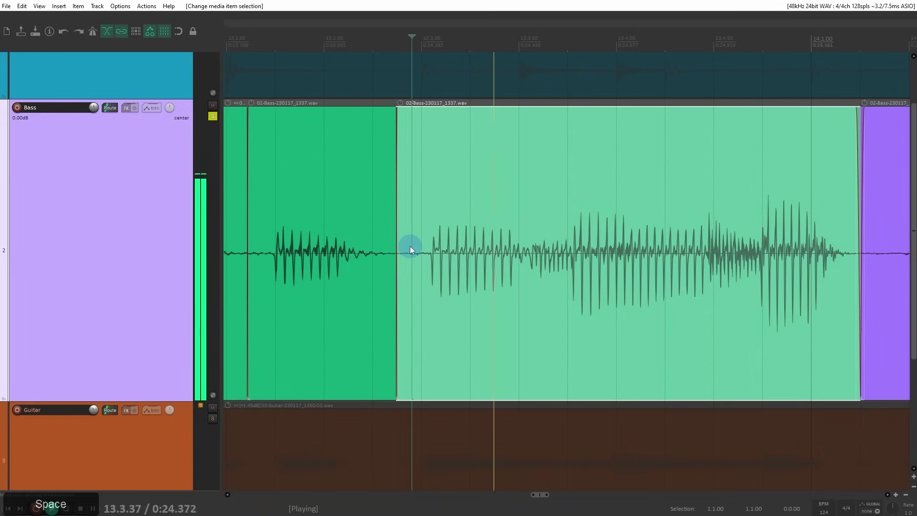
{"action": "key", "text": "space"}
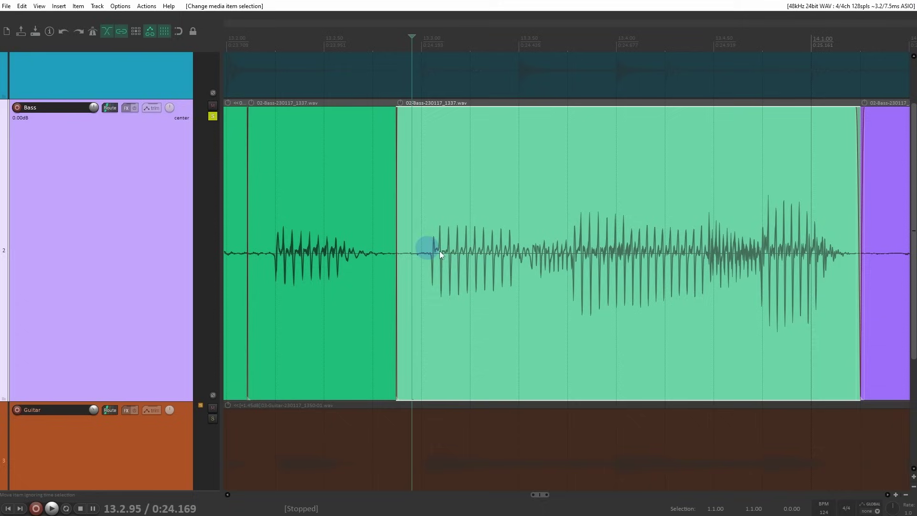
{"action": "left_click", "coordinate": [517, 257]}
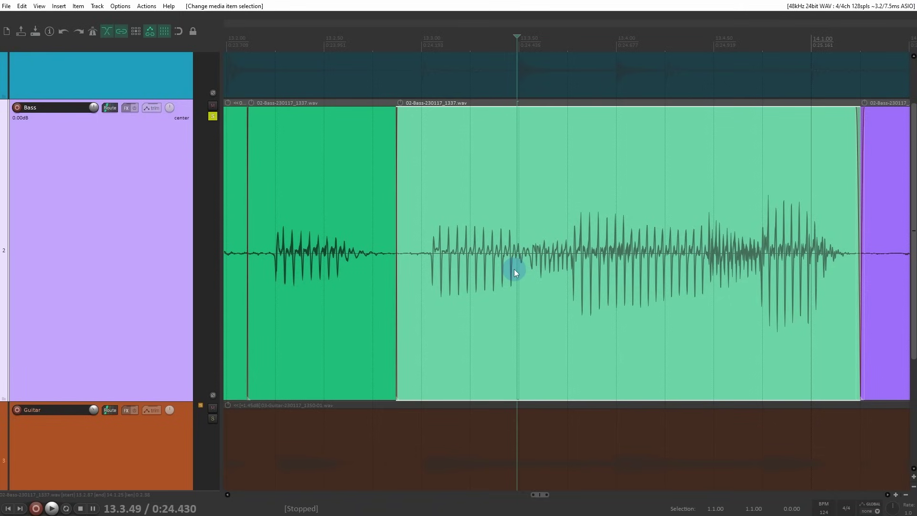
{"action": "key", "text": "s"}
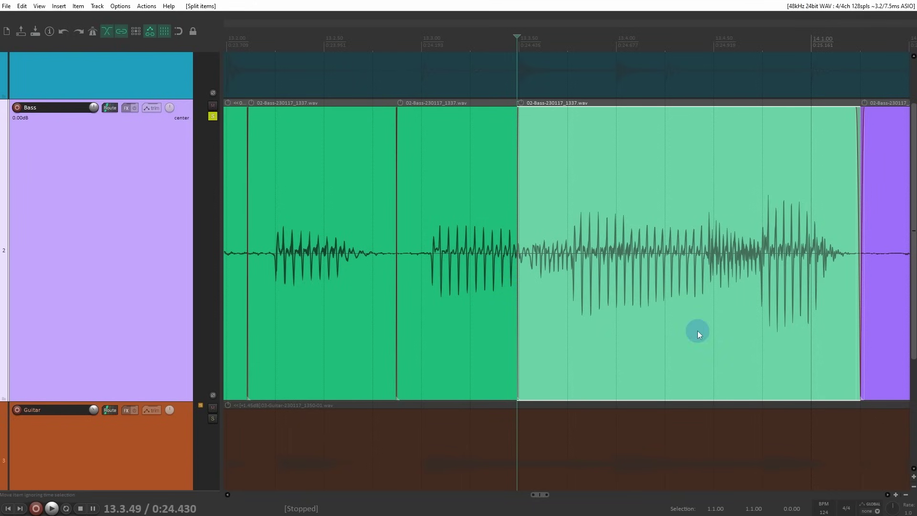
- Try slipping the whole following purple bass item's contents earlier so its first note starts at 14.1.50, and undo the slip
{"action": "left_click_drag", "start_coordinate": [668, 240], "coordinate": [277, 247]}
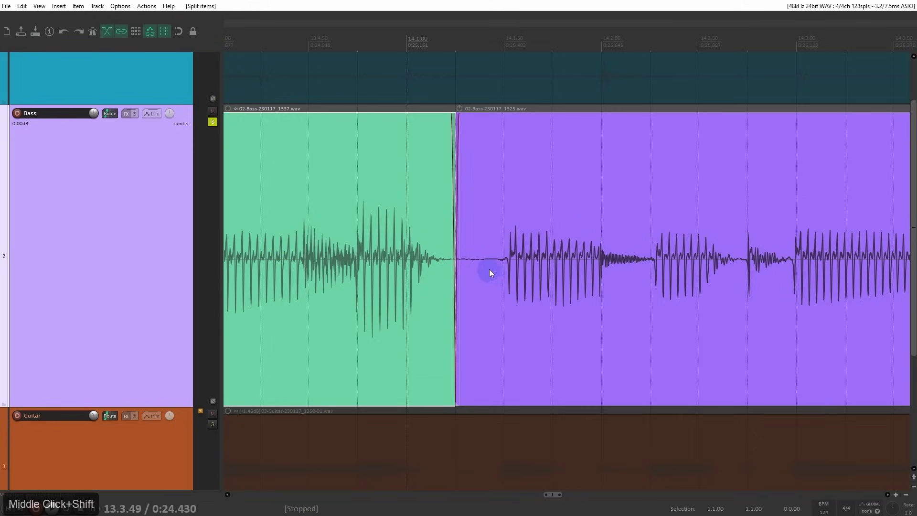
{"action": "left_click", "coordinate": [574, 270]}
{"action": "left_click", "coordinate": [615, 277], "text": "alt"}
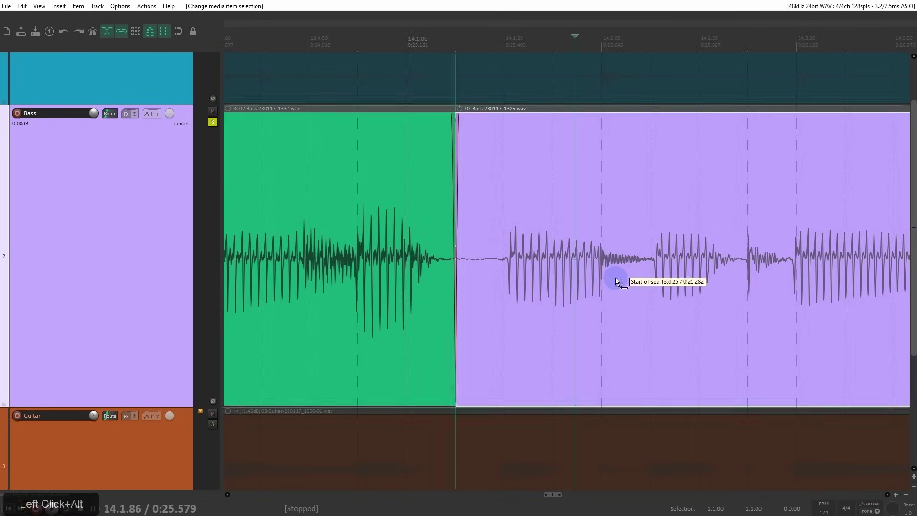
{"action": "left_click_drag", "start_coordinate": [614, 279], "coordinate": [606, 280], "text": "alt"}
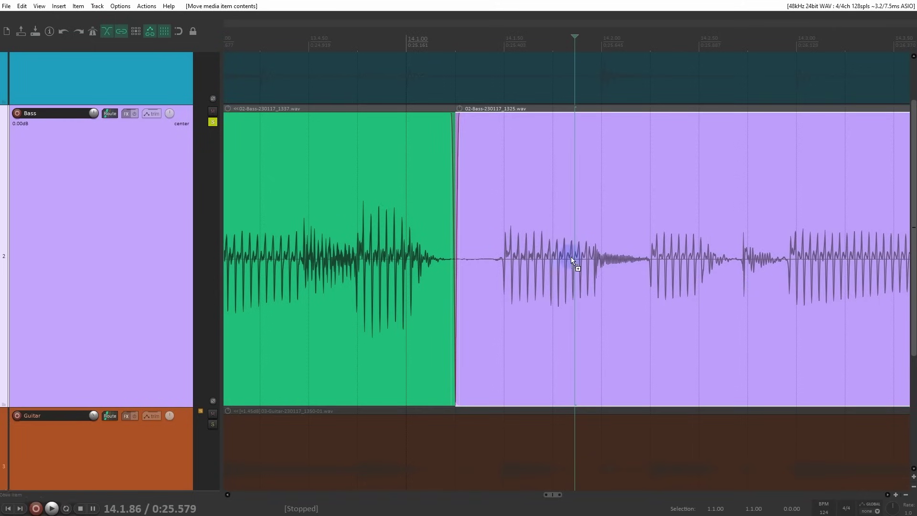
{"action": "key", "text": "ctrl+z"}
- Try splitting the purple bass item at 14.2.25 and slipping only its first part's contents earlier, and undo both edits
{"action": "left_click", "coordinate": [637, 263]}
{"action": "left_click", "coordinate": [649, 270]}
{"action": "key", "text": "s"}
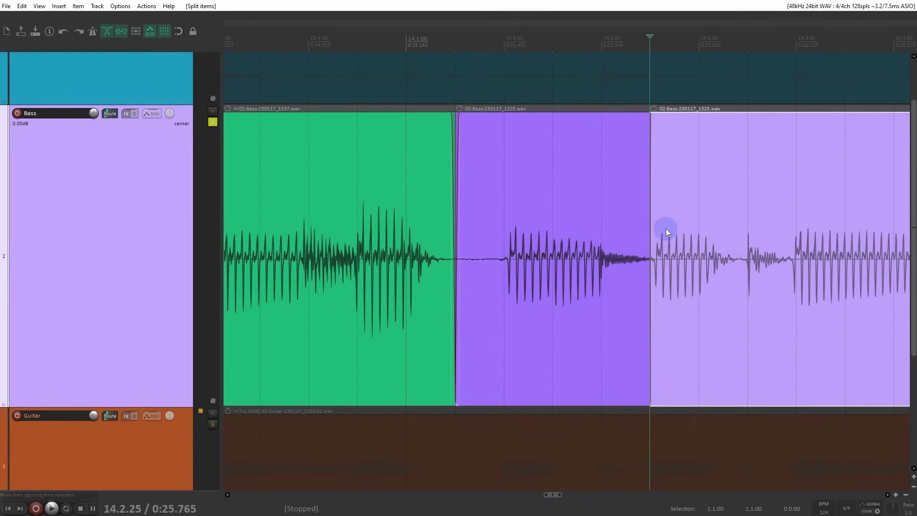
{"action": "left_click_drag", "start_coordinate": [619, 275], "coordinate": [598, 287], "text": "alt"}
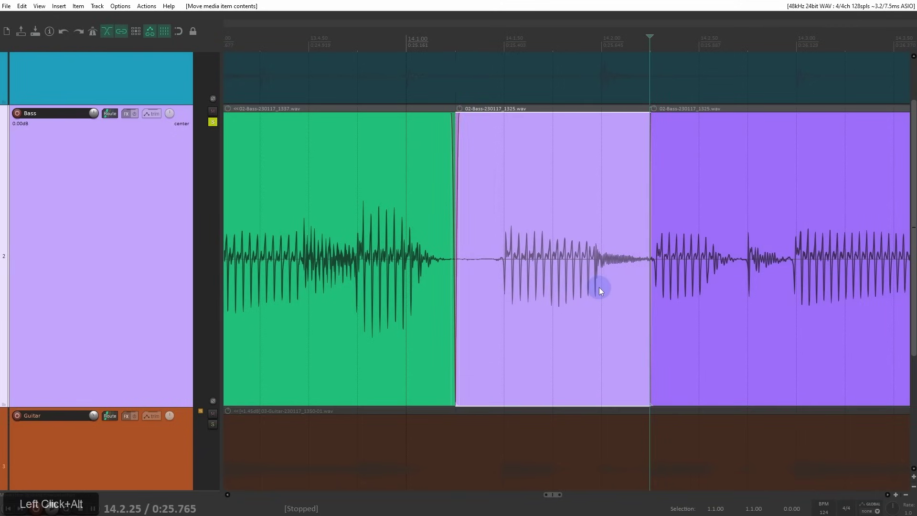
{"action": "key", "text": "ctrl+z"}
{"action": "key", "text": "ctrl+z"}
{"action": "key", "text": "ctrl+z"}
- Slip the contents of the green bass item between 13.2.87 and 13.3.49 earlier so its note starts at 13.3.00
{"action": "left_click_drag", "start_coordinate": [276, 270], "coordinate": [592, 268], "text": "shift"}
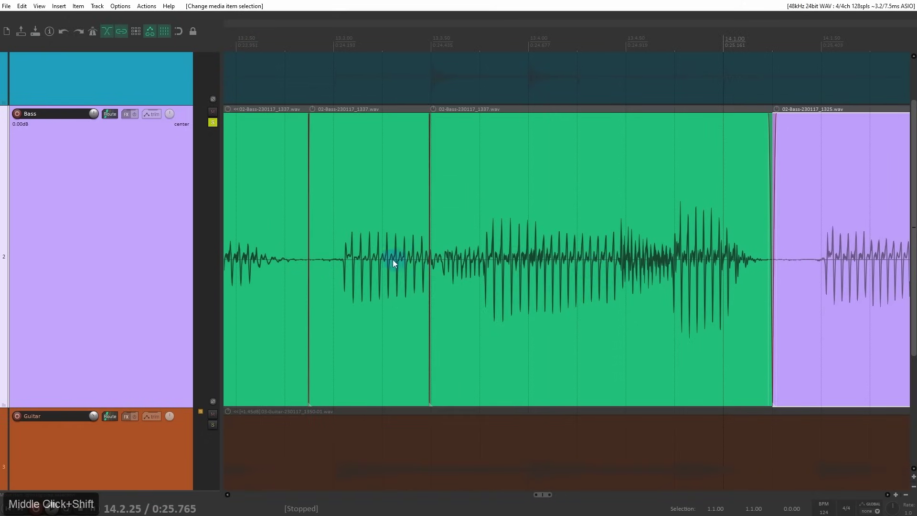
{"action": "left_click_drag", "start_coordinate": [406, 258], "coordinate": [439, 259], "text": "shift"}
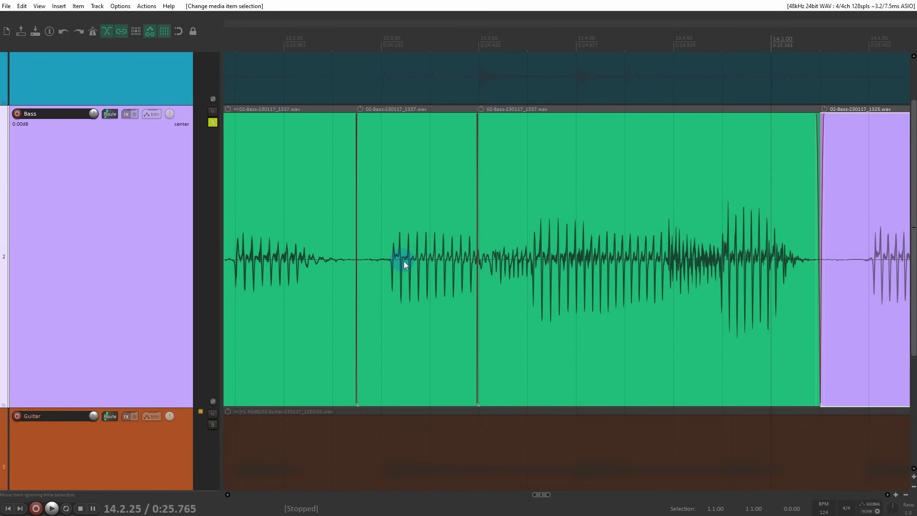
{"action": "left_click", "coordinate": [439, 267], "text": "alt"}
{"action": "left_click_drag", "start_coordinate": [440, 267], "coordinate": [425, 271], "text": "alt"}
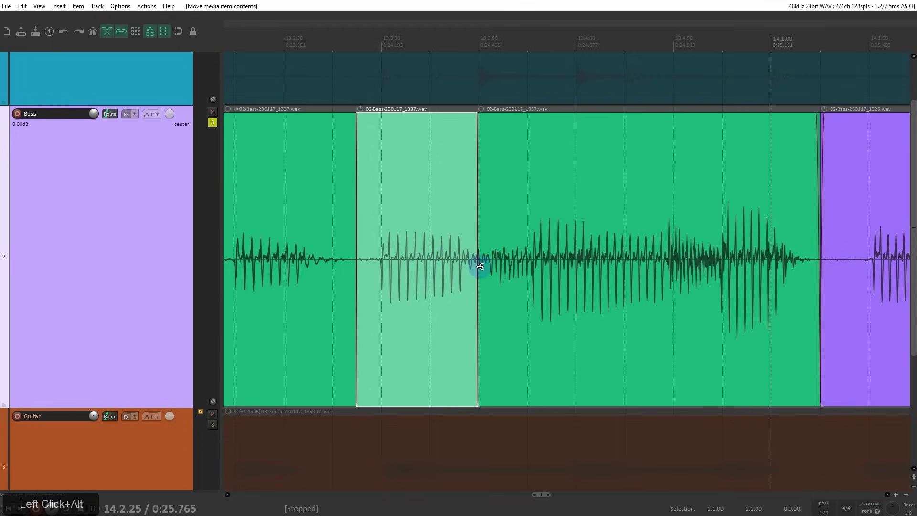
- Place the edit cursor at 13.2.97, just before the slipped note, and review the snap and grid settings
{"action": "middle_click", "coordinate": [409, 228], "text": "shift"}
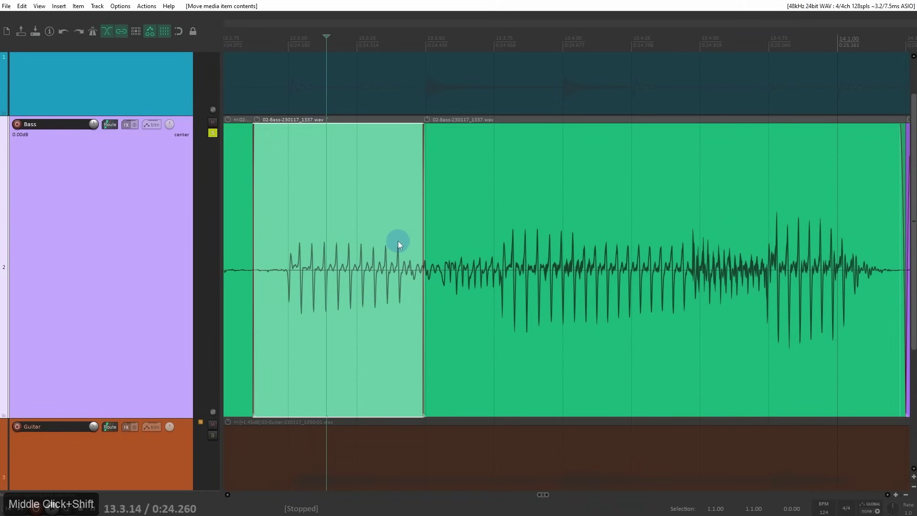
{"action": "left_click", "coordinate": [281, 240]}
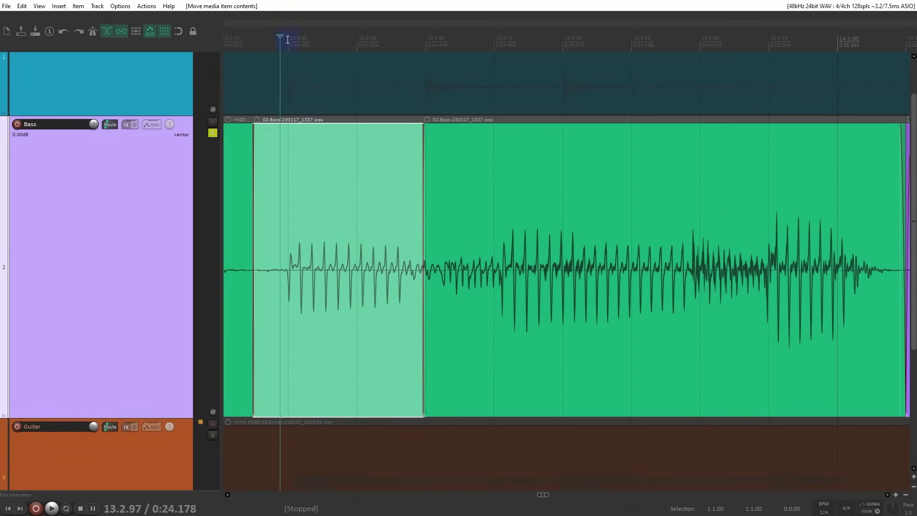
{"action": "right_click", "coordinate": [164, 32]}
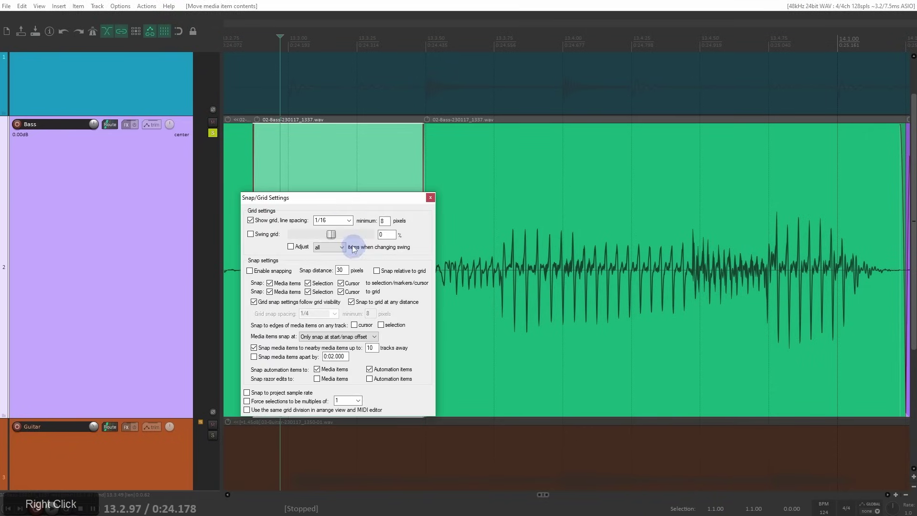
{"action": "left_click", "coordinate": [431, 199]}
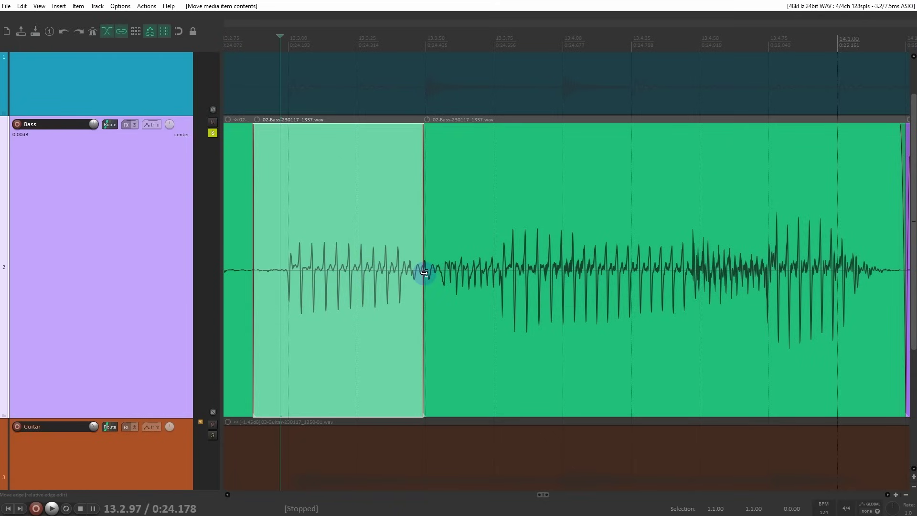
- Try time-stretching the slipped note's item over the following green item to a rate of 0.532, and undo it
{"action": "left_click_drag", "start_coordinate": [424, 273], "coordinate": [574, 296]}
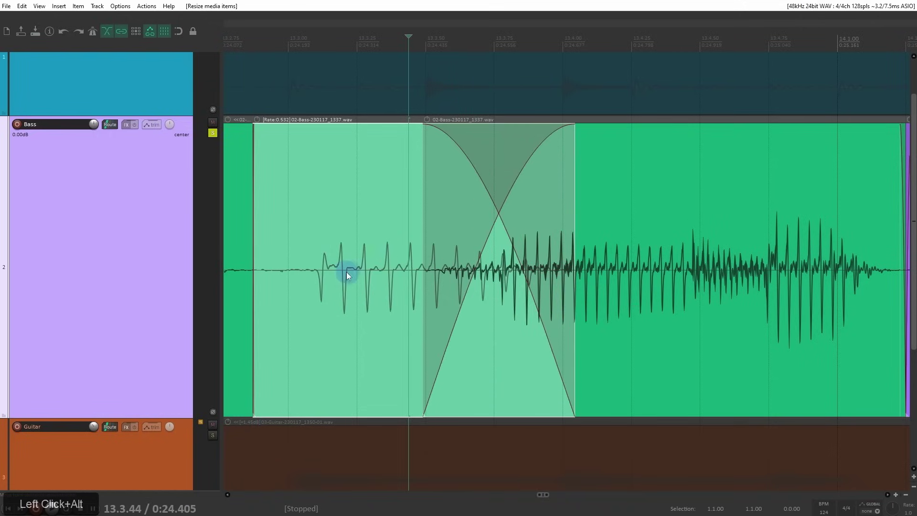
{"action": "key", "text": "ctrl+z"}
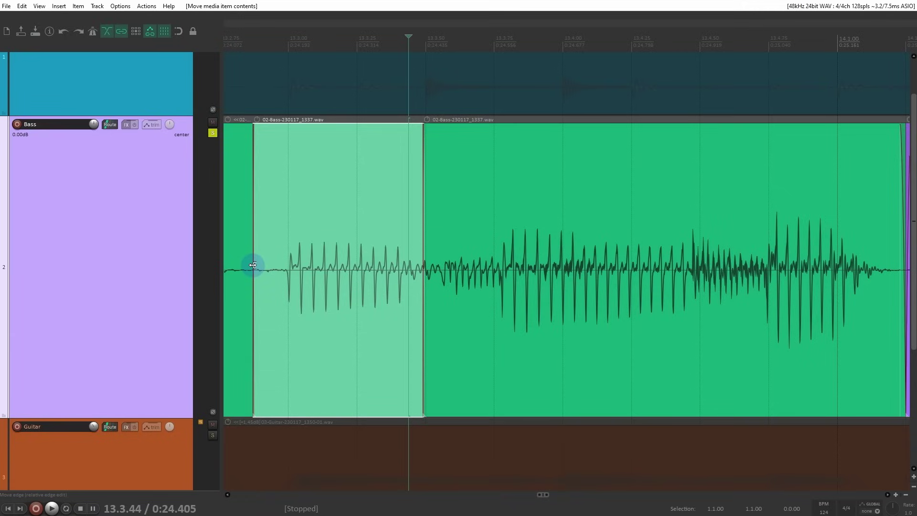
{"action": "key", "text": "ctrl+z"}
- Move the crossfade at 13.2.87 later to about 13.2.99, just before the slipped note begins
{"action": "left_click_drag", "start_coordinate": [253, 265], "coordinate": [283, 286]}
{"action": "scroll", "coordinate": [286, 284], "scroll_direction": "up", "scroll_amount": 3}
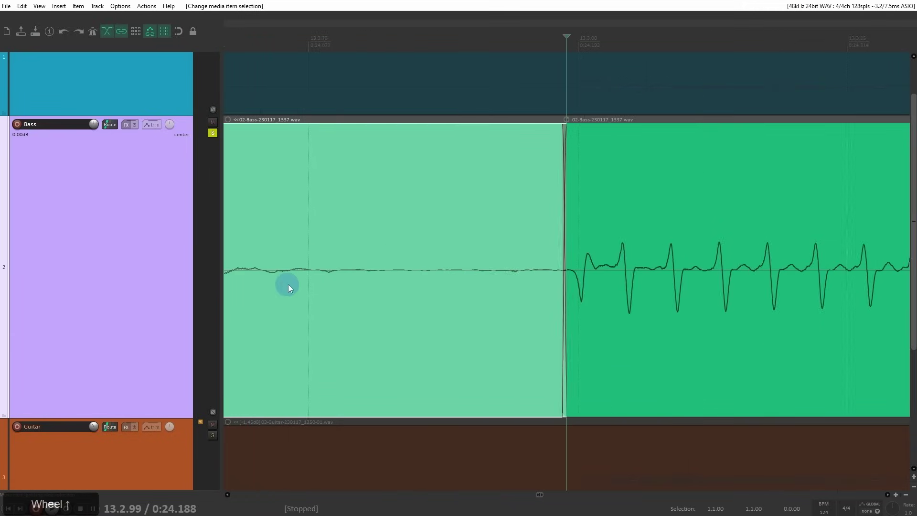
{"action": "left_click_drag", "start_coordinate": [563, 280], "coordinate": [576, 287]}
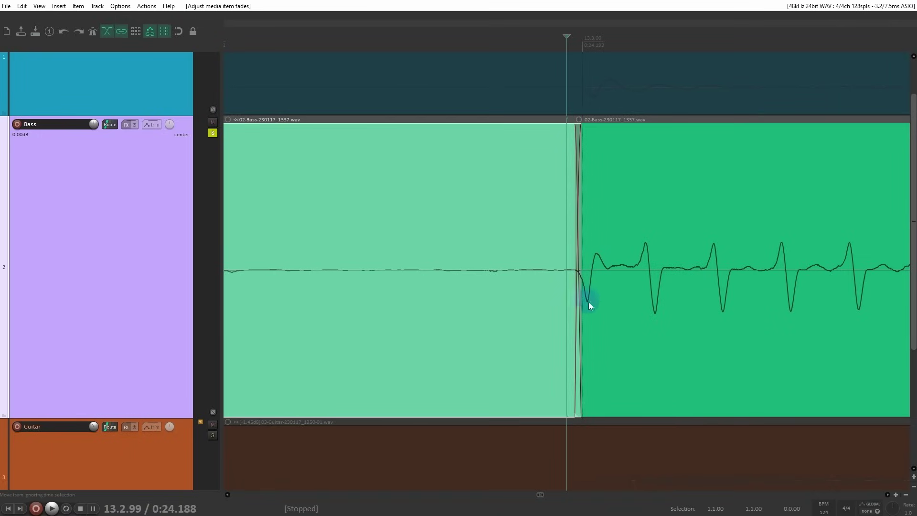
- Trim the end of the item starting at 13.2.99 to about 13.3.42 and time-stretch it to 13.3.49 at rate 0.840
{"action": "left_click_drag", "start_coordinate": [636, 280], "coordinate": [345, 272]}
{"action": "scroll", "coordinate": [455, 274], "scroll_direction": "down", "scroll_amount": 2}
{"action": "left_click_drag", "start_coordinate": [455, 273], "coordinate": [441, 256]}
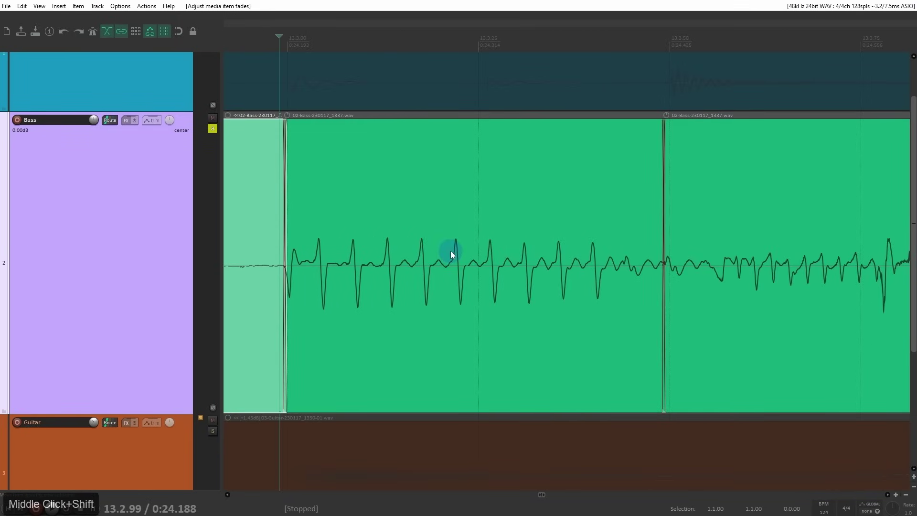
{"action": "left_click", "coordinate": [667, 281]}
{"action": "scroll", "coordinate": [666, 281], "scroll_direction": "up", "scroll_amount": 5}
{"action": "left_click_drag", "start_coordinate": [581, 285], "coordinate": [319, 285]}
{"action": "scroll", "coordinate": [324, 288], "scroll_direction": "down", "scroll_amount": 5}
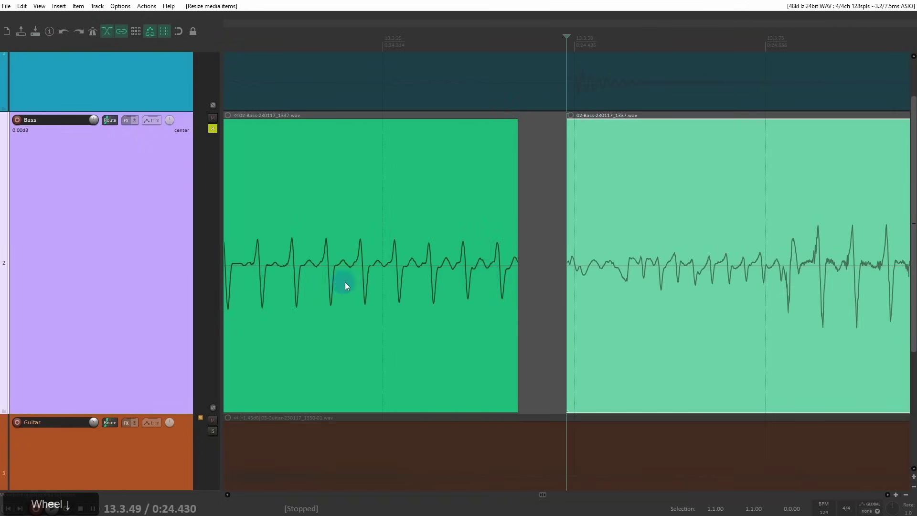
{"action": "left_click_drag", "start_coordinate": [513, 279], "coordinate": [529, 261]}
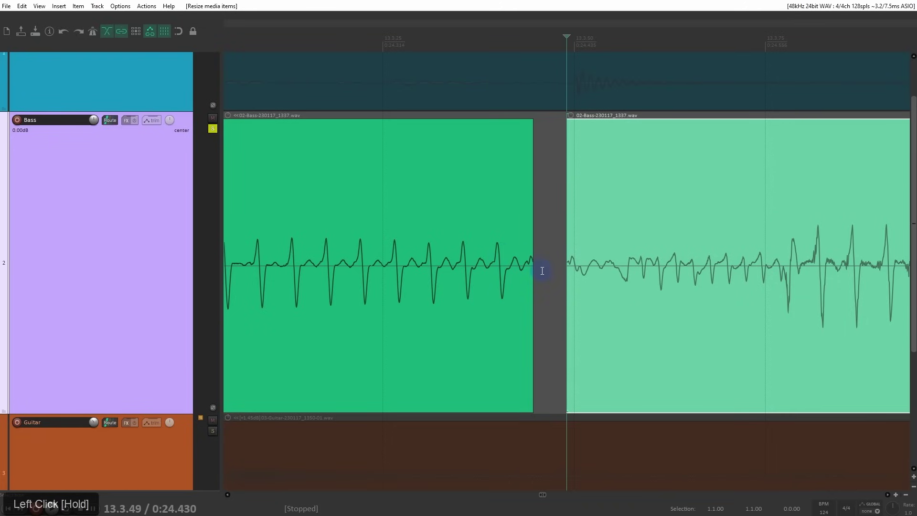
{"action": "left_click_drag", "start_coordinate": [530, 271], "coordinate": [569, 293]}
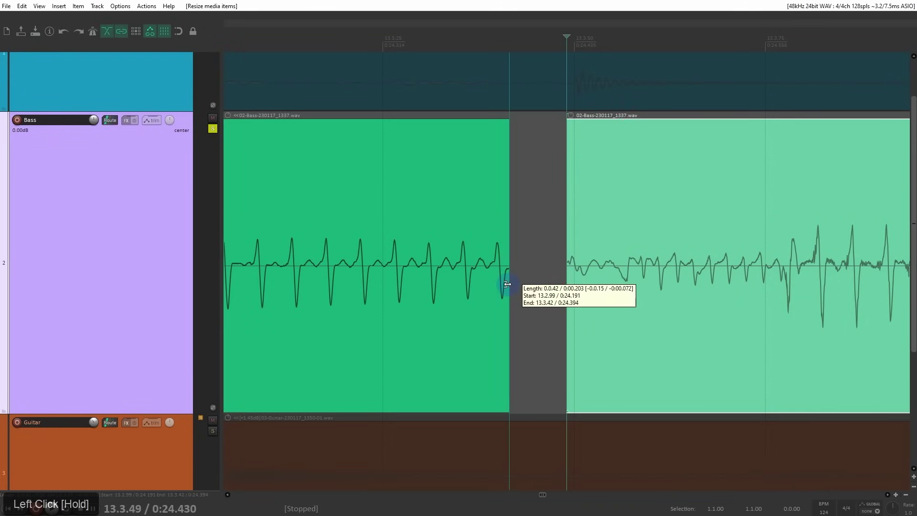
{"action": "scroll", "coordinate": [568, 294], "scroll_direction": "down", "scroll_amount": 4}
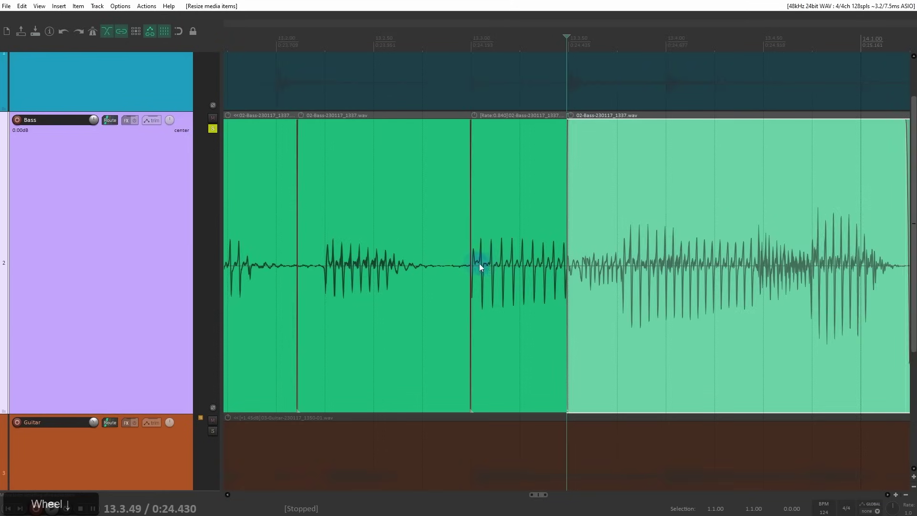
- Split the bass item at 13.3.77 and slip the contents of the short piece before the split slightly earlier
{"action": "left_click_drag", "start_coordinate": [499, 262], "coordinate": [371, 256]}
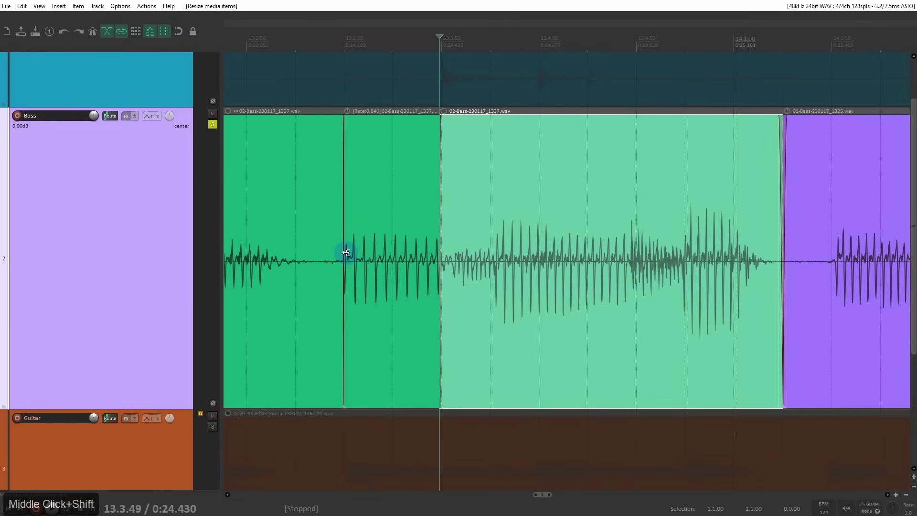
{"action": "left_click", "coordinate": [491, 267]}
{"action": "scroll", "coordinate": [597, 279], "scroll_direction": "up", "scroll_amount": 3}
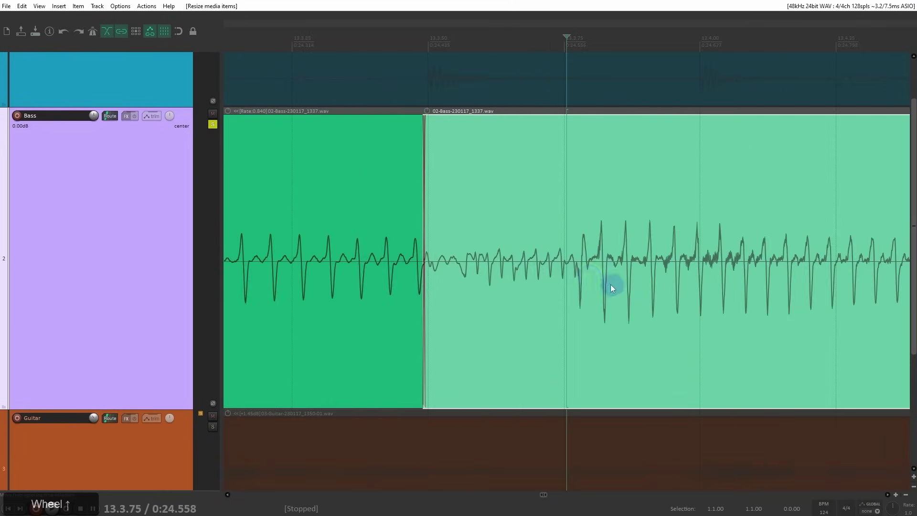
{"action": "left_click", "coordinate": [577, 270]}
{"action": "key", "text": "s"}
{"action": "left_click_drag", "start_coordinate": [563, 274], "coordinate": [543, 274]}
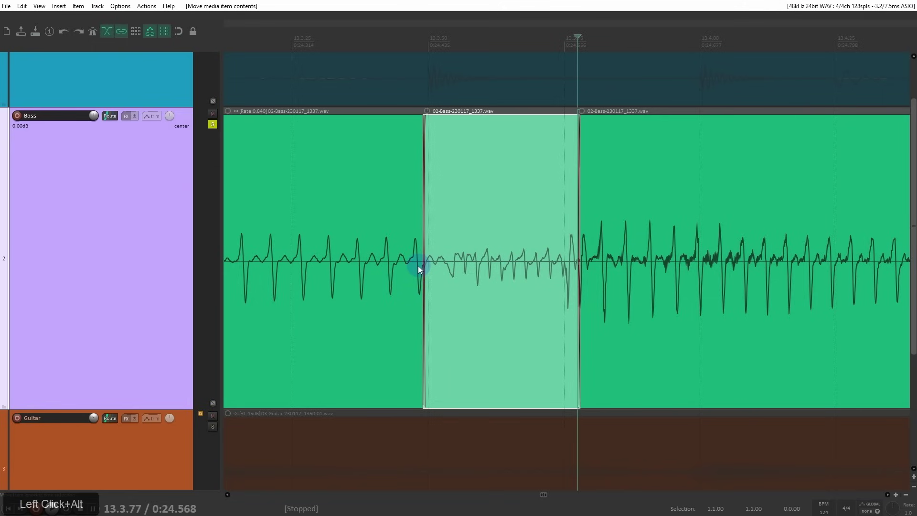
- Play back the edited bass from about 13.3.03 to check the stretched note and the slipped piece
{"action": "left_click", "coordinate": [434, 239]}
{"action": "scroll", "coordinate": [446, 229], "scroll_direction": "down", "scroll_amount": 2}
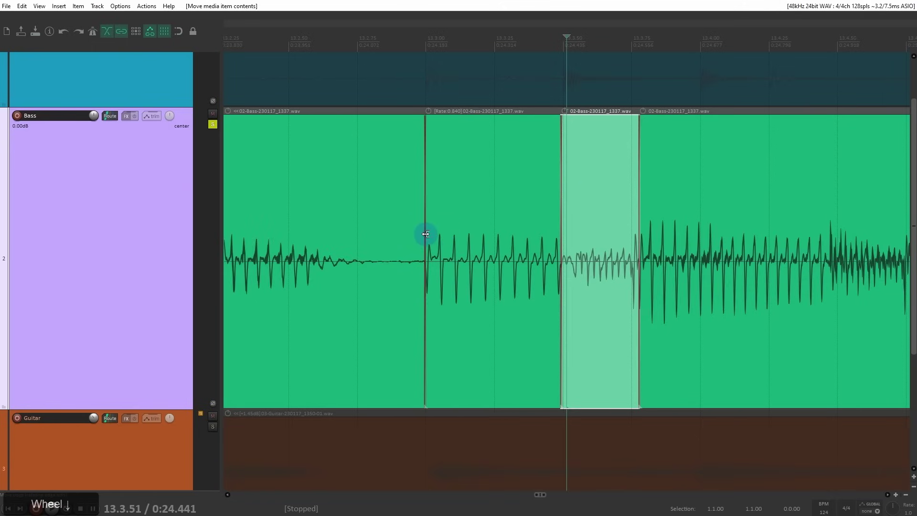
{"action": "left_click", "coordinate": [432, 232]}
{"action": "key", "text": "space"}
{"action": "key", "text": "space"}
{"action": "key", "text": "space"}
{"action": "key", "text": "space"}
{"action": "left_click_drag", "start_coordinate": [637, 269], "coordinate": [479, 265]}
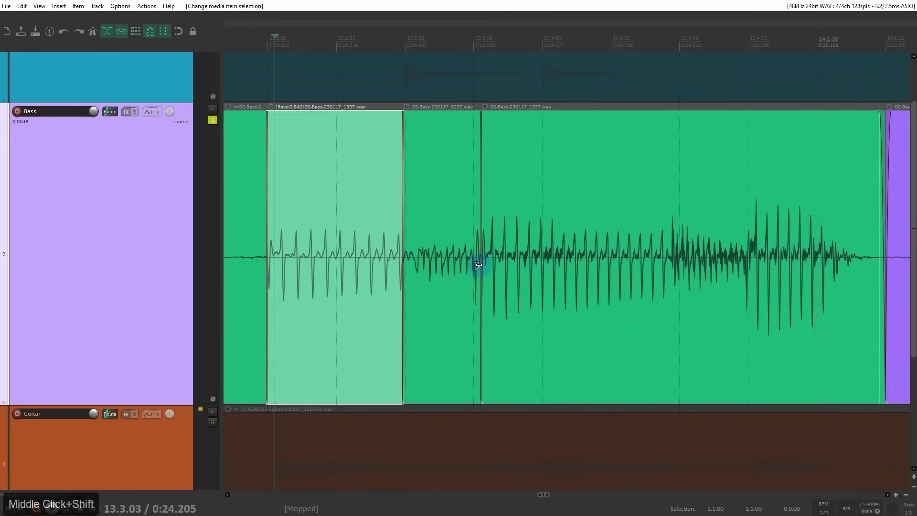
- Move the crossfade at 13.3.77 earlier to 13.3.75, just before the next note begins
{"action": "left_click", "coordinate": [457, 254]}
{"action": "scroll", "coordinate": [458, 255], "scroll_direction": "up", "scroll_amount": 3}
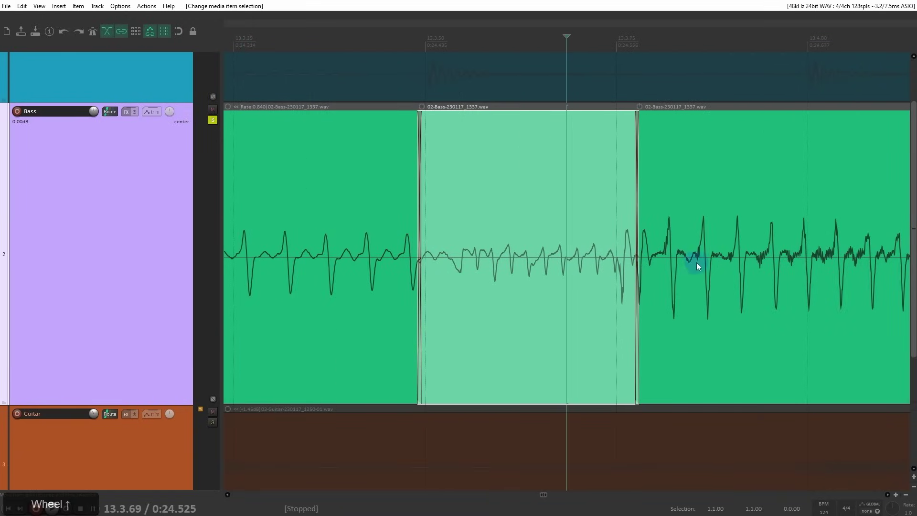
{"action": "left_click_drag", "start_coordinate": [695, 262], "coordinate": [522, 261]}
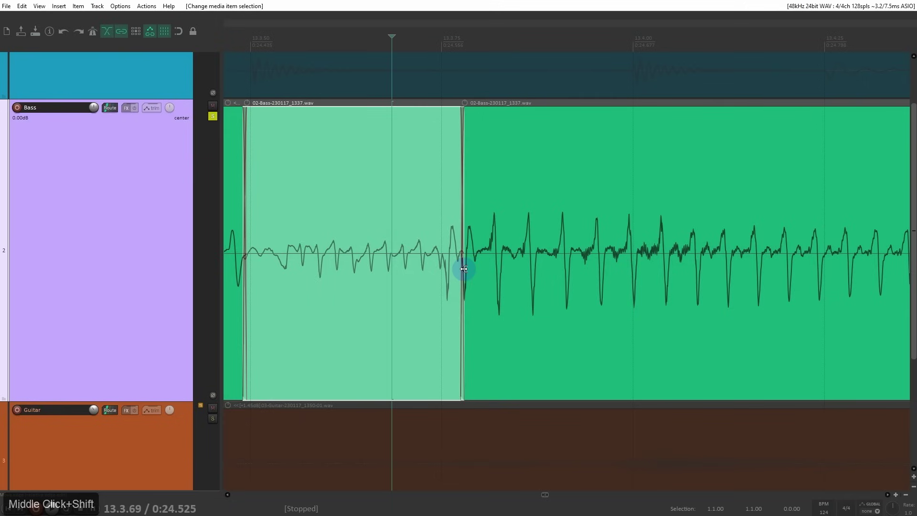
{"action": "left_click_drag", "start_coordinate": [461, 267], "coordinate": [441, 276]}
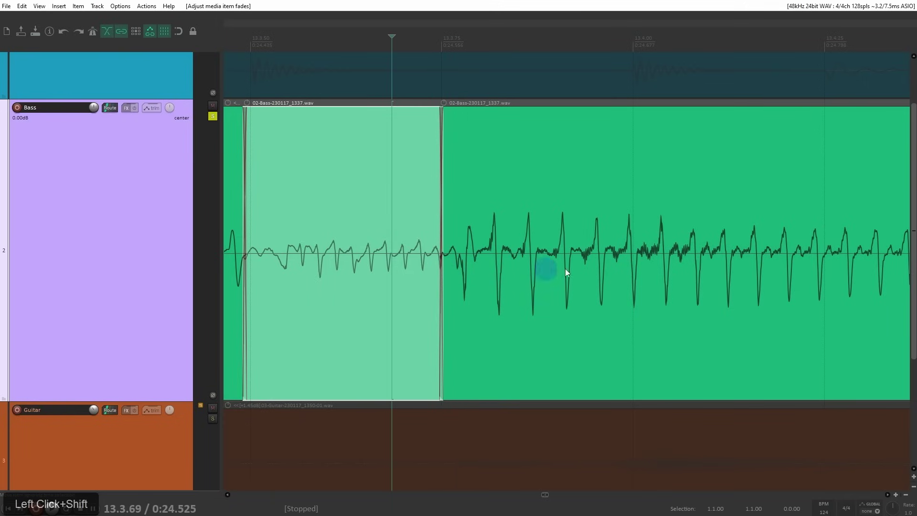
- Split the last green bass item at 13.4.47, where the next note begins
{"action": "scroll", "coordinate": [565, 269], "scroll_direction": "down", "scroll_amount": 4}
{"action": "left_click", "coordinate": [719, 250]}
{"action": "scroll", "coordinate": [719, 251], "scroll_direction": "up", "scroll_amount": 5}
{"action": "left_click", "coordinate": [572, 247]}
{"action": "key", "text": "s"}
{"action": "scroll", "coordinate": [572, 247], "scroll_direction": "down", "scroll_amount": 5}
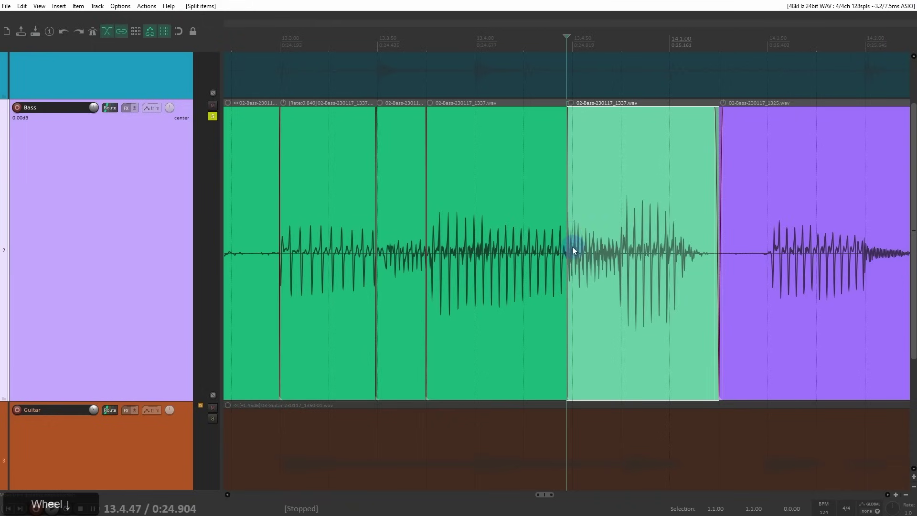
- Slip the contents of the item between 13.3.75 and 13.4.47 slightly earlier so its note starts on the 13.3.75 grid line
{"action": "left_click", "coordinate": [451, 256]}
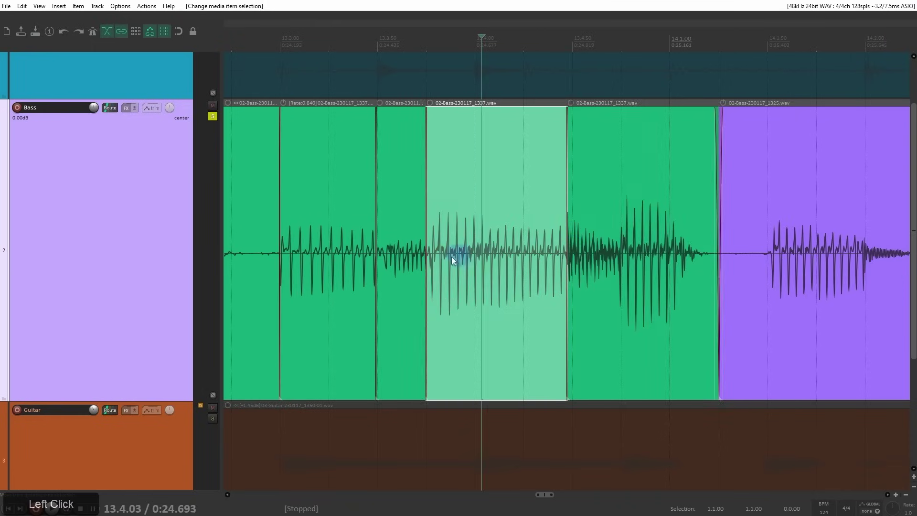
{"action": "scroll", "coordinate": [480, 290], "scroll_direction": "up", "scroll_amount": 3}
{"action": "mouse_move", "coordinate": [491, 282]}
{"action": "left_mouse_down"}
{"action": "mouse_move", "coordinate": [511, 282]}
{"action": "mouse_move", "coordinate": [484, 285]}
{"action": "left_mouse_up"}
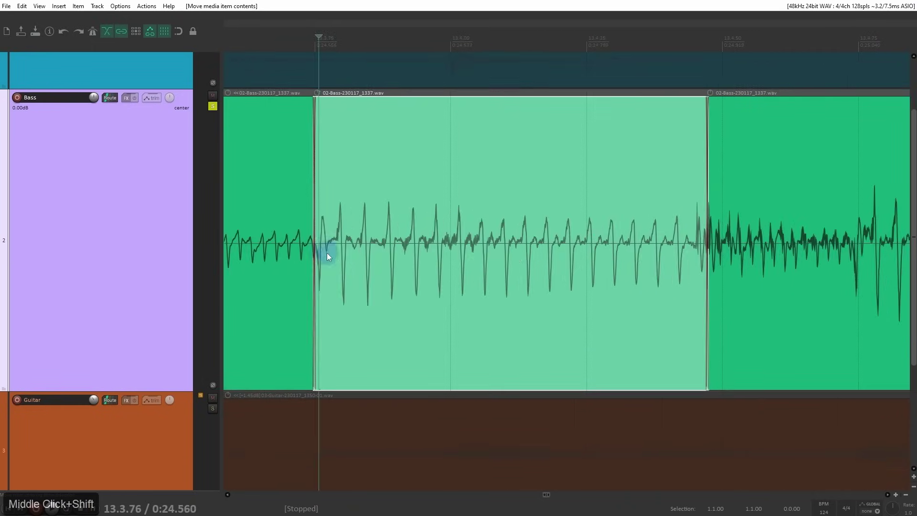
{"action": "left_click_drag", "start_coordinate": [327, 250], "coordinate": [350, 274]}
- Split the item that follows 13.4.47 just before 13.4.75, at the onset of its last loud note
{"action": "left_click_drag", "start_coordinate": [556, 283], "coordinate": [346, 273]}
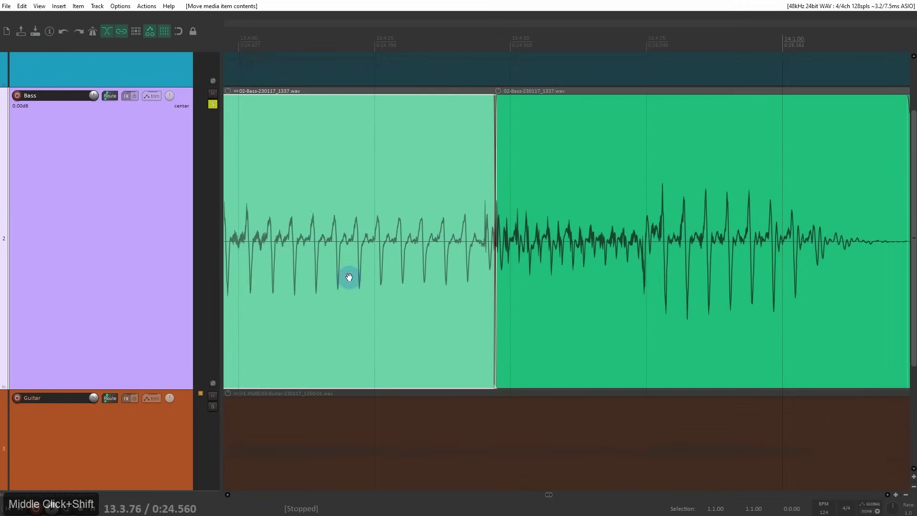
{"action": "scroll", "coordinate": [429, 228], "scroll_direction": "down", "scroll_amount": 2}
{"action": "left_click_drag", "start_coordinate": [653, 245], "coordinate": [352, 246]}
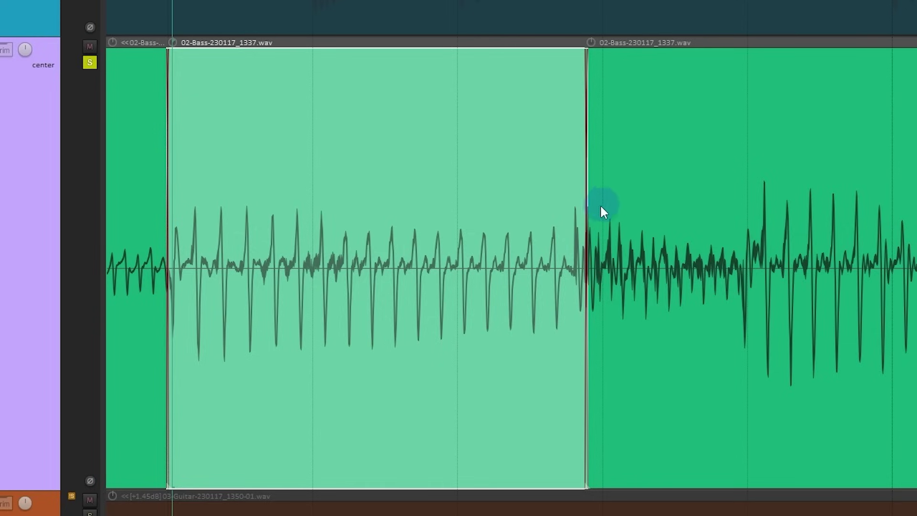
{"action": "left_click", "coordinate": [745, 254]}
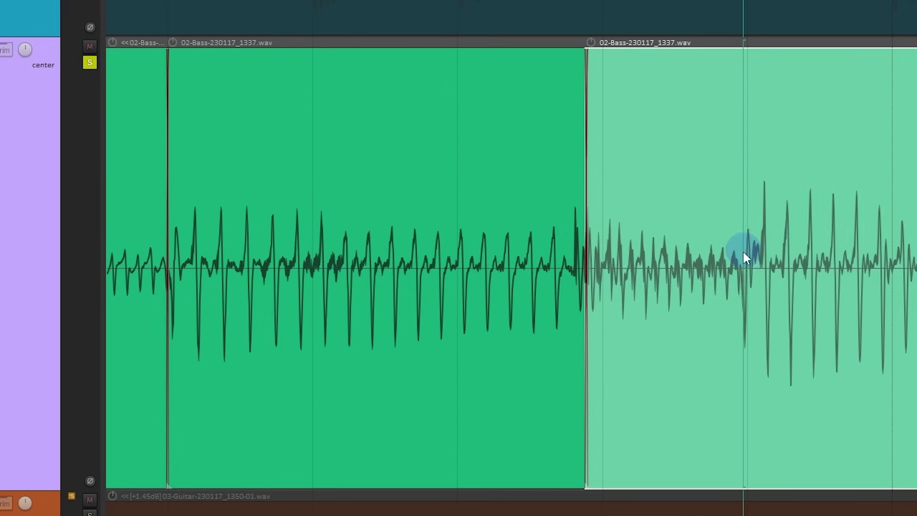
{"action": "left_click_drag", "start_coordinate": [738, 322], "coordinate": [737, 338]}
{"action": "left_click", "coordinate": [605, 273]}
{"action": "left_click", "coordinate": [741, 270]}
{"action": "key", "text": "s"}
- Slip the new short piece's contents later to start its note at 13.4.50, and time-stretch the preceding item to that grid line at rate 0.932
{"action": "left_click_drag", "start_coordinate": [643, 276], "coordinate": [659, 280]}
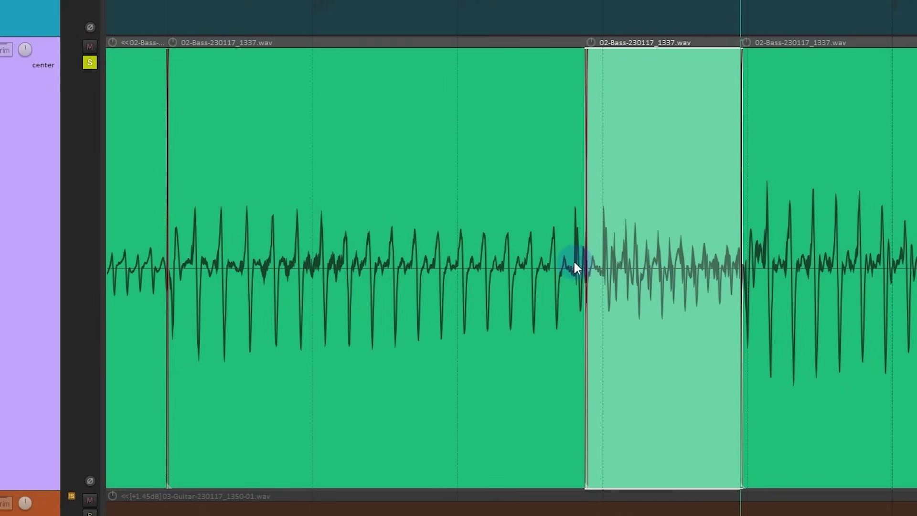
{"action": "left_click_drag", "start_coordinate": [583, 270], "coordinate": [602, 280]}
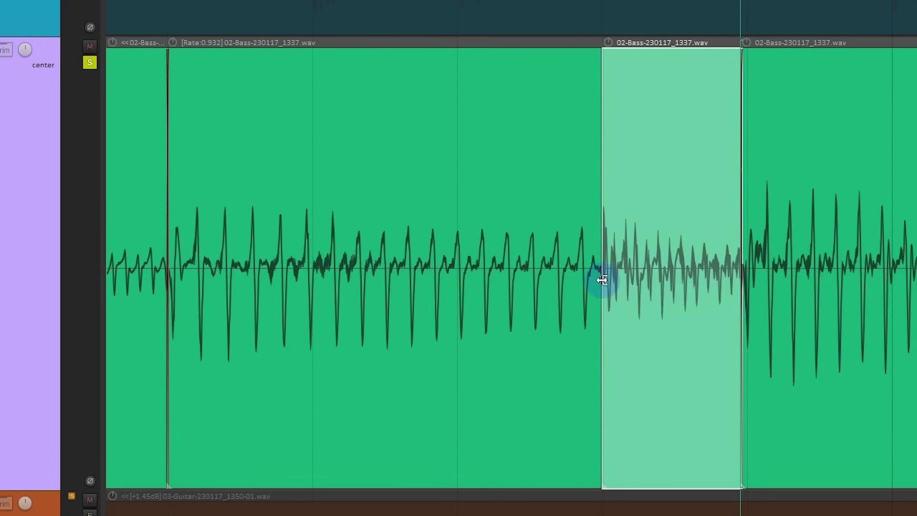
- Extend the start of the short bass item before the final green note back over the gap to crossfade with the preceding item
{"action": "scroll", "coordinate": [609, 282], "scroll_direction": "up", "scroll_amount": 5}
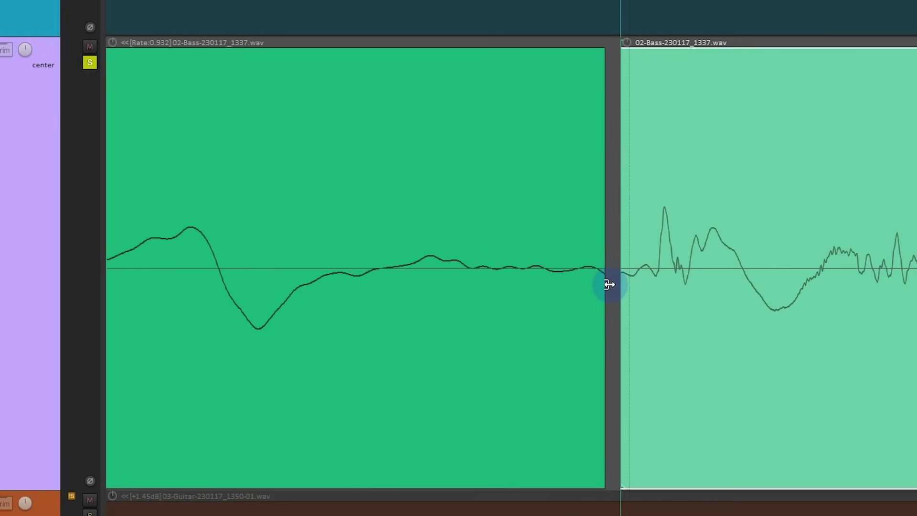
{"action": "left_click_drag", "start_coordinate": [620, 284], "coordinate": [580, 291]}
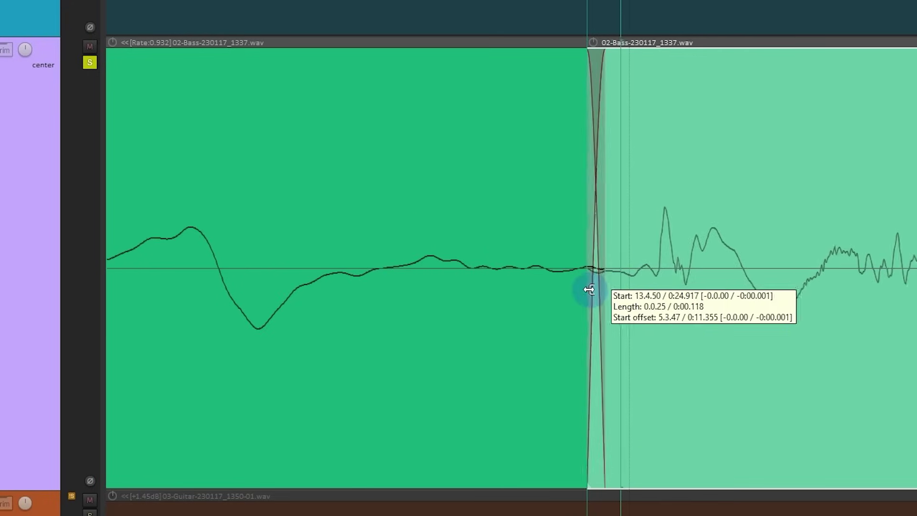
{"action": "scroll", "coordinate": [580, 292], "scroll_direction": "down", "scroll_amount": 6}
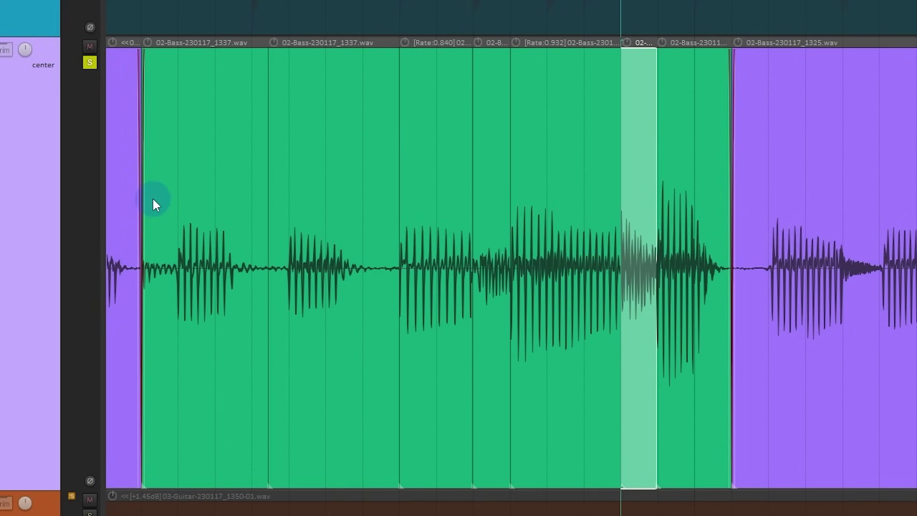
- Play back the edited green bass section from its beginning to hear the timing corrections
{"action": "left_click", "coordinate": [147, 193]}
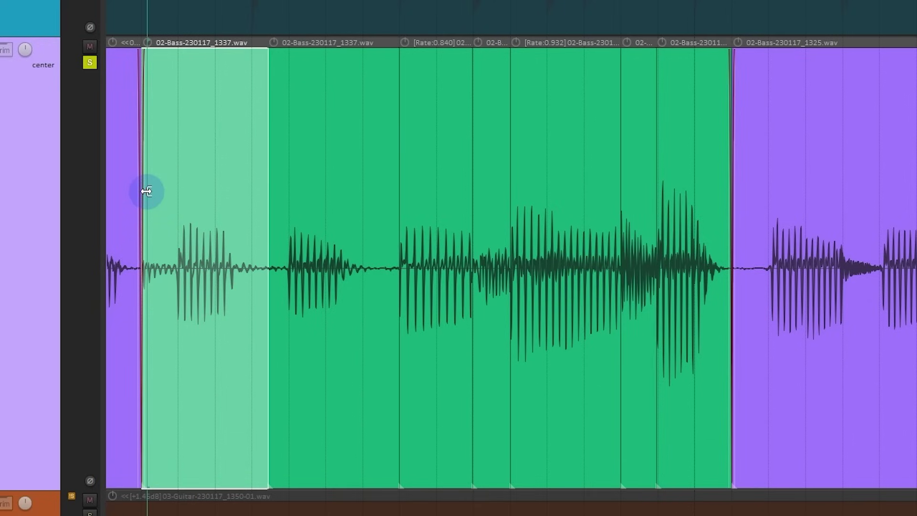
{"action": "key", "text": "space"}
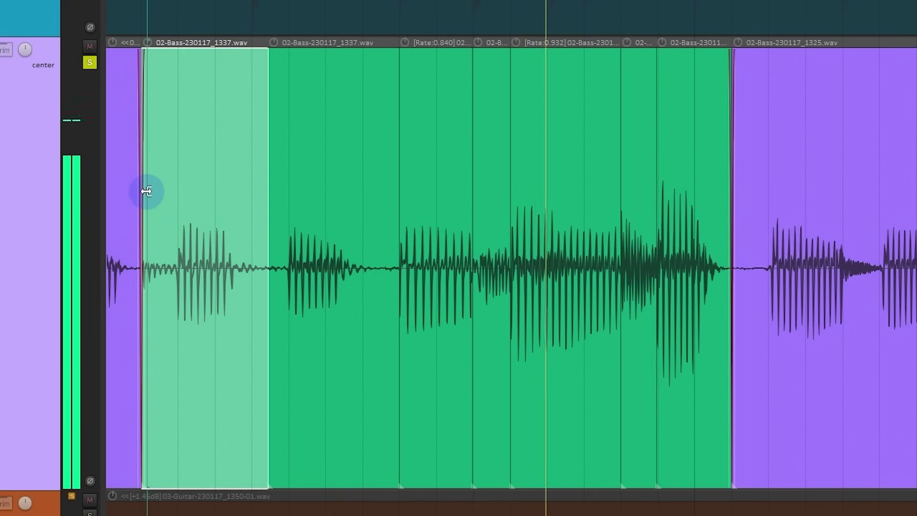
{"action": "key", "text": "space"}
{"action": "key", "text": "space"}
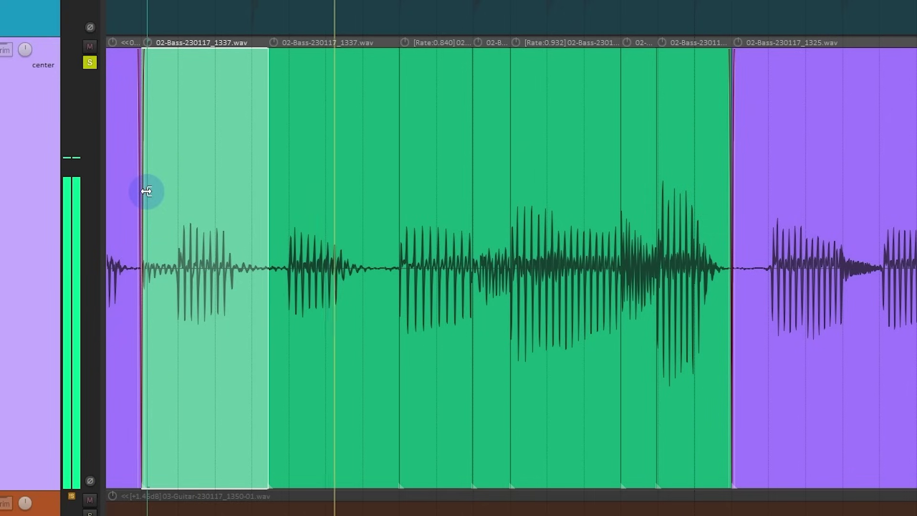
{"action": "key", "text": "space"}
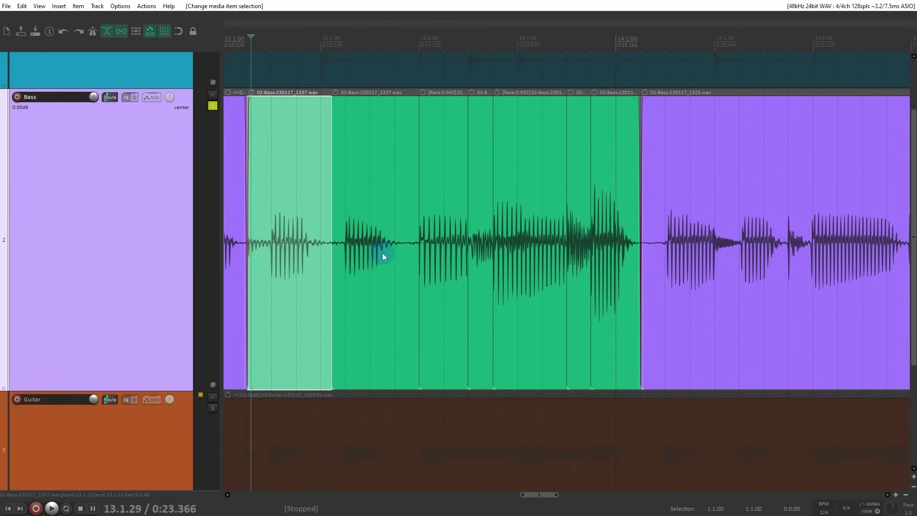
- Undo the split, stretch and edge edits back to a single unsplit 02-Bass-230117_1337 item
{"action": "scroll", "coordinate": [339, 260], "scroll_direction": "down", "scroll_amount": 3}
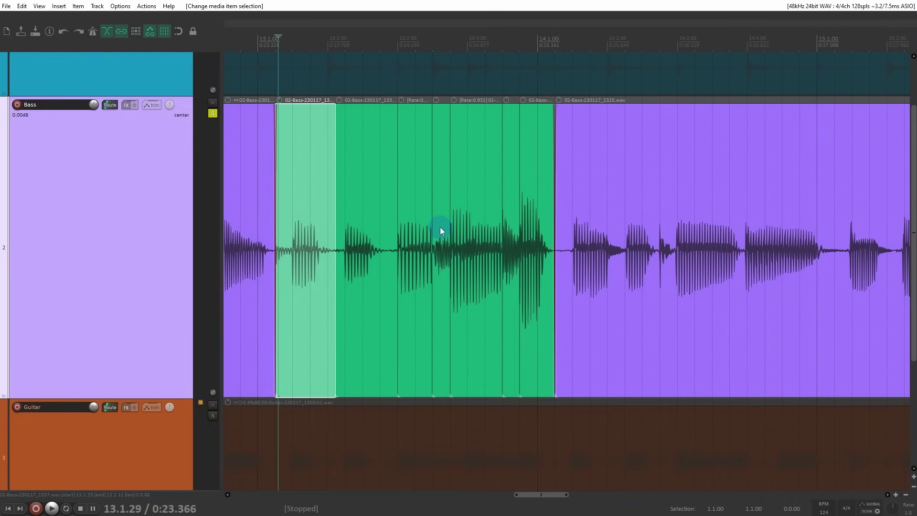
{"action": "key", "text": "ctrl+z"}
{"action": "key", "text": "ctrl+z"}
{"action": "key", "text": "ctrl+z"}
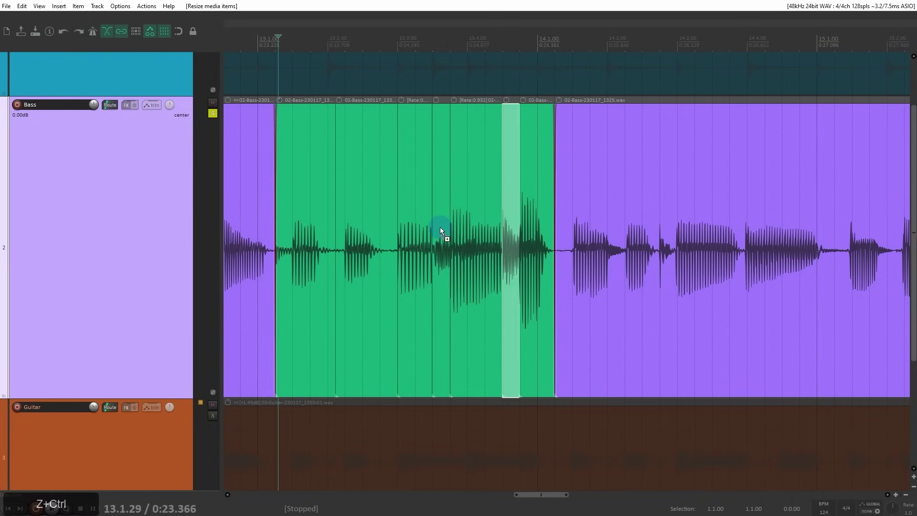
{"action": "key", "text": "ctrl+z"}
{"action": "key", "text": "ctrl+z"}
{"action": "key", "text": "ctrl+z"}
{"action": "key", "text": "ctrl+z"}
{"action": "key", "text": "ctrl+z"}
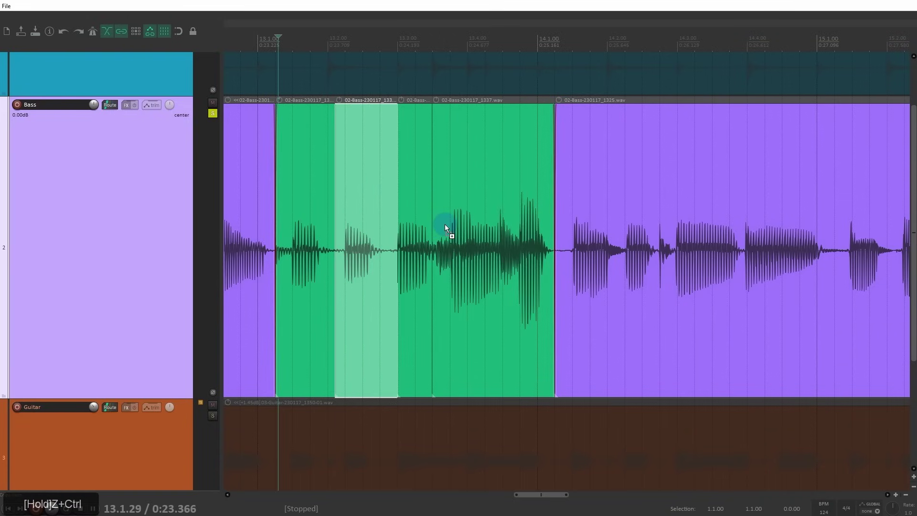
{"action": "key", "text": "ctrl+z"}
{"action": "key", "text": "ctrl+z"}
{"action": "key", "text": "ctrl+z"}
{"action": "key", "text": "ctrl+z"}
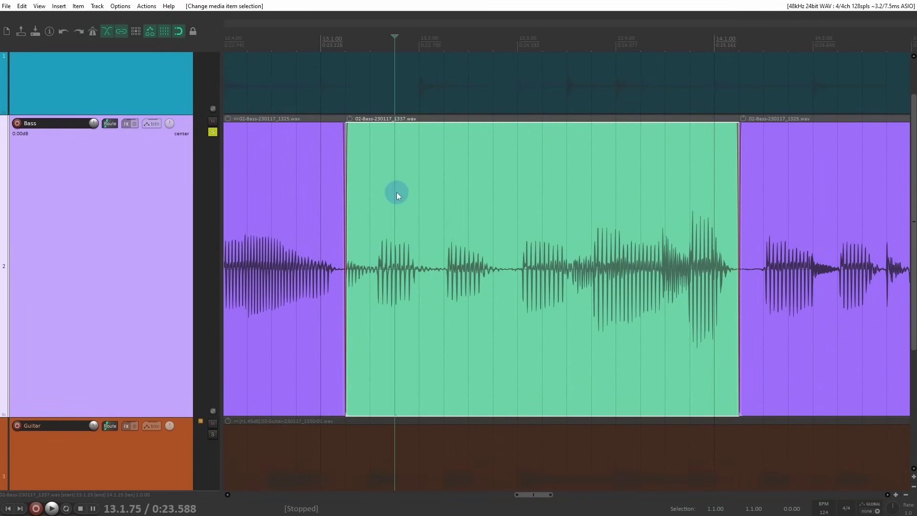
- Turn off snapping and examine the onset of the green item's second main bass note, just after 13.2.25
{"action": "left_click", "coordinate": [444, 275]}
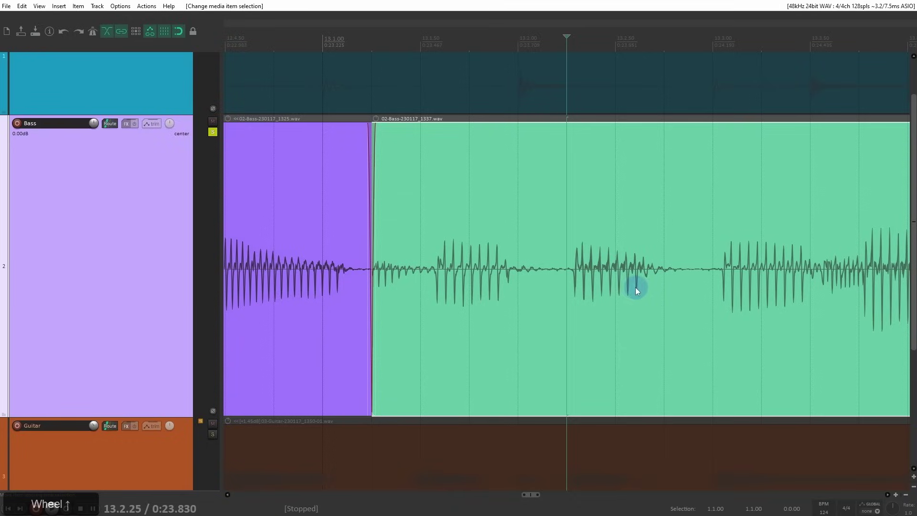
{"action": "key", "text": "alt+s"}
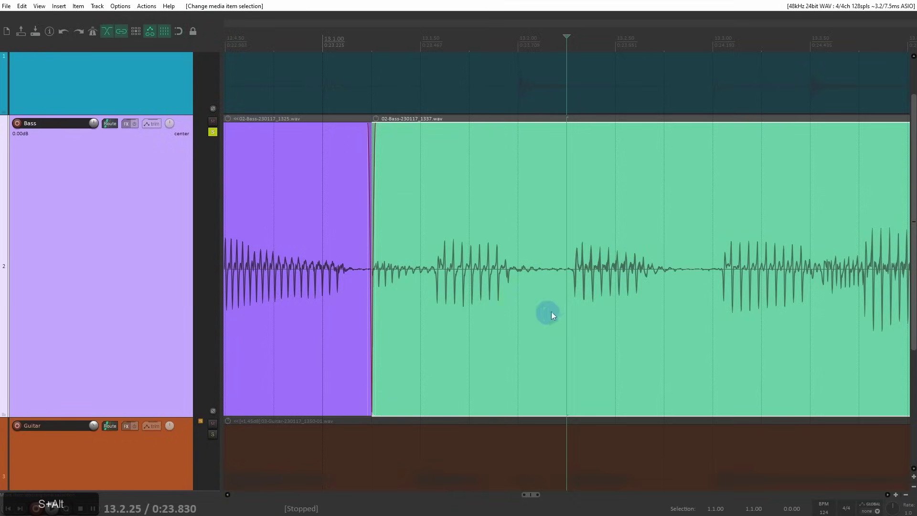
{"action": "left_click", "coordinate": [576, 282]}
{"action": "scroll", "coordinate": [570, 282], "scroll_direction": "up", "scroll_amount": 6}
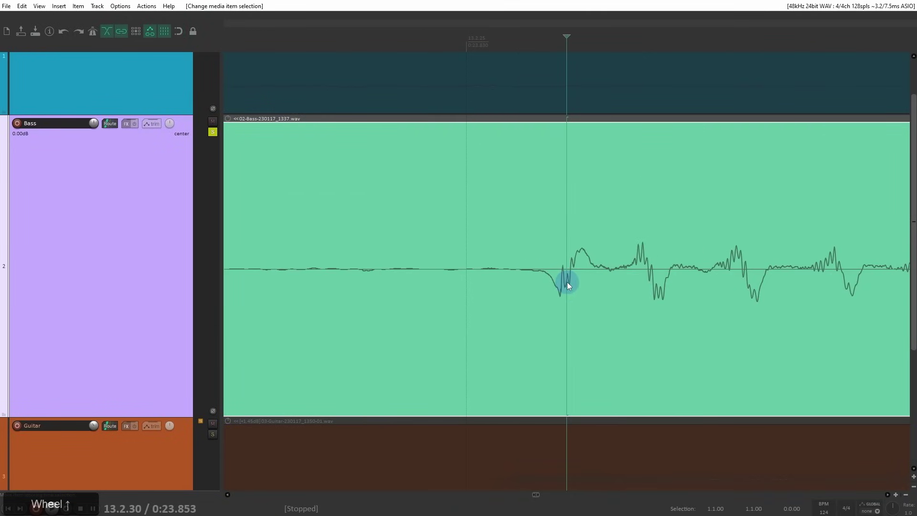
{"action": "scroll", "coordinate": [608, 285], "scroll_direction": "up", "scroll_amount": 2}
{"action": "left_click_drag", "start_coordinate": [510, 268], "coordinate": [872, 285]}
{"action": "left_click_drag", "start_coordinate": [258, 312], "coordinate": [491, 268]}
{"action": "scroll", "coordinate": [594, 263], "scroll_direction": "down", "scroll_amount": 3}
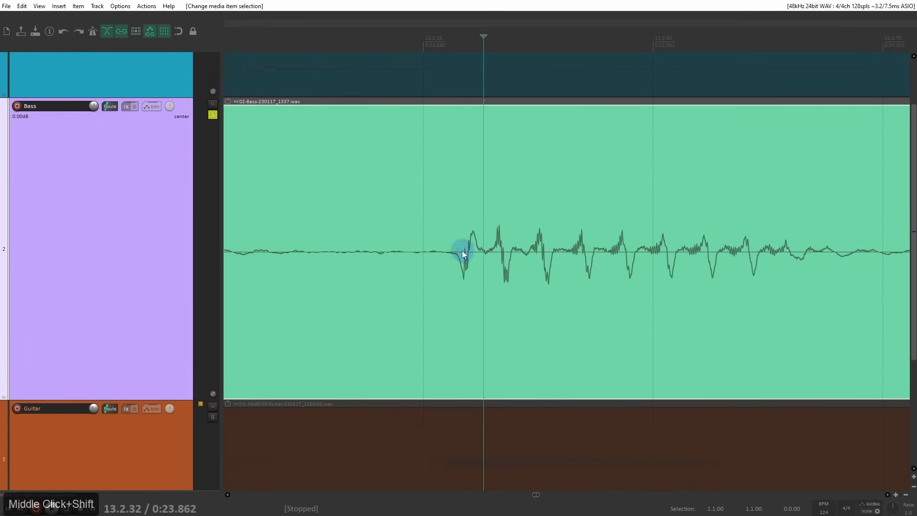
{"action": "scroll", "coordinate": [463, 262], "scroll_direction": "down", "scroll_amount": 5}
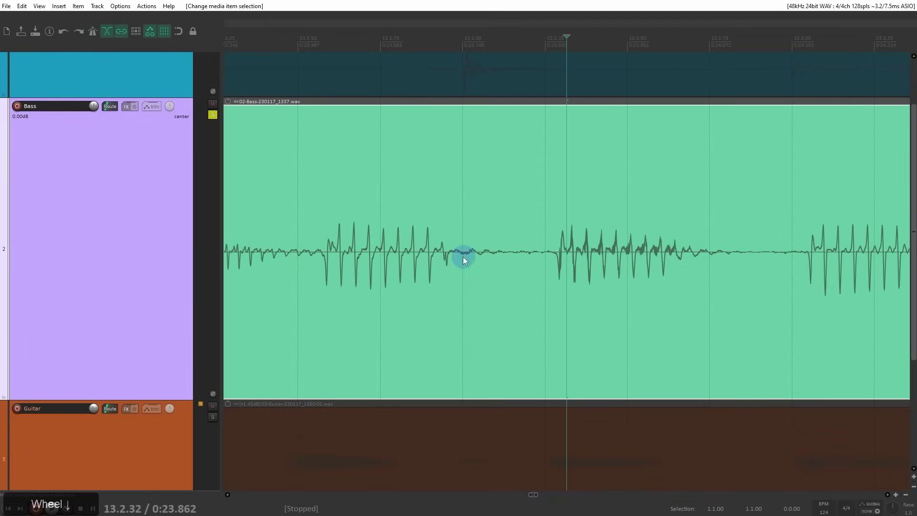
- Add a stretch marker at the onset of the first main bass note, near 13.1.58
{"action": "scroll", "coordinate": [443, 255], "scroll_direction": "up", "scroll_amount": 7}
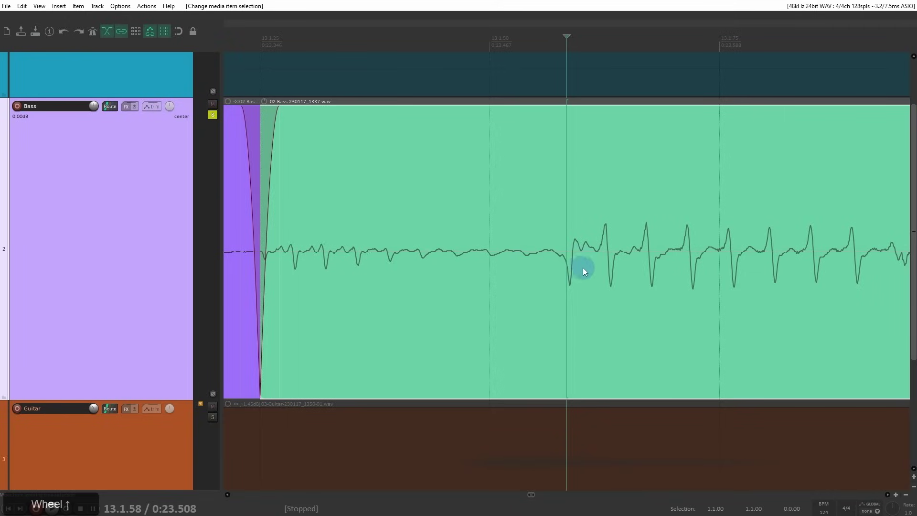
{"action": "middle_click", "coordinate": [570, 269], "text": "shift"}
{"action": "left_click_drag", "start_coordinate": [570, 268], "coordinate": [487, 266]}
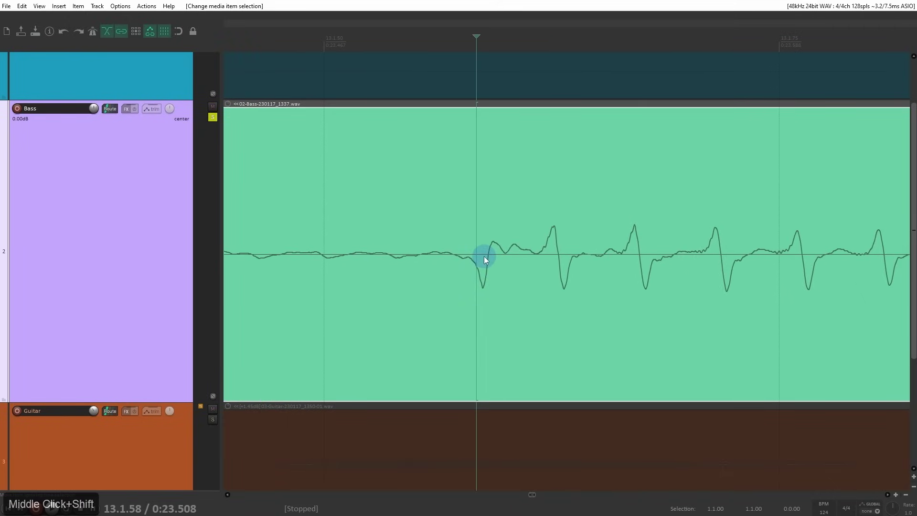
{"action": "left_click", "coordinate": [483, 257], "text": "ctrl+alt"}
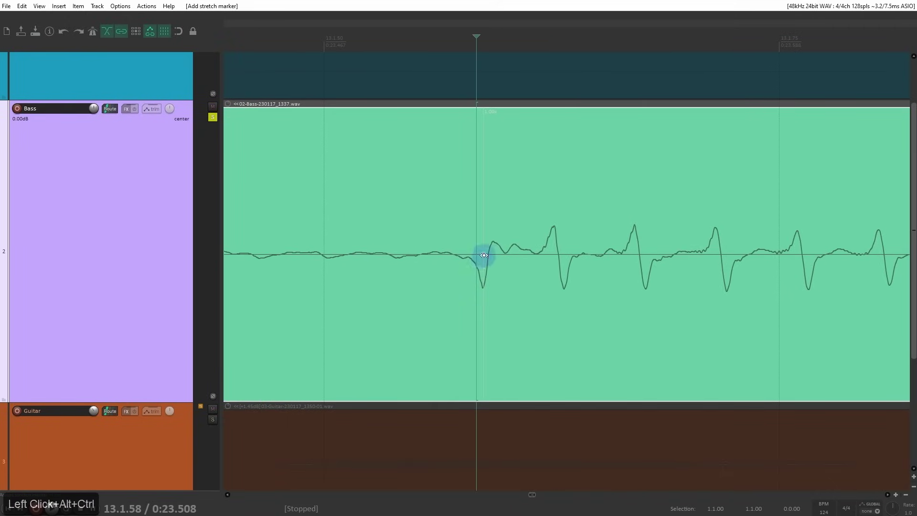
- Change the green bass take's colour to dark blue with red 1, green 16 and blue 192
{"action": "right_click", "coordinate": [309, 132]}
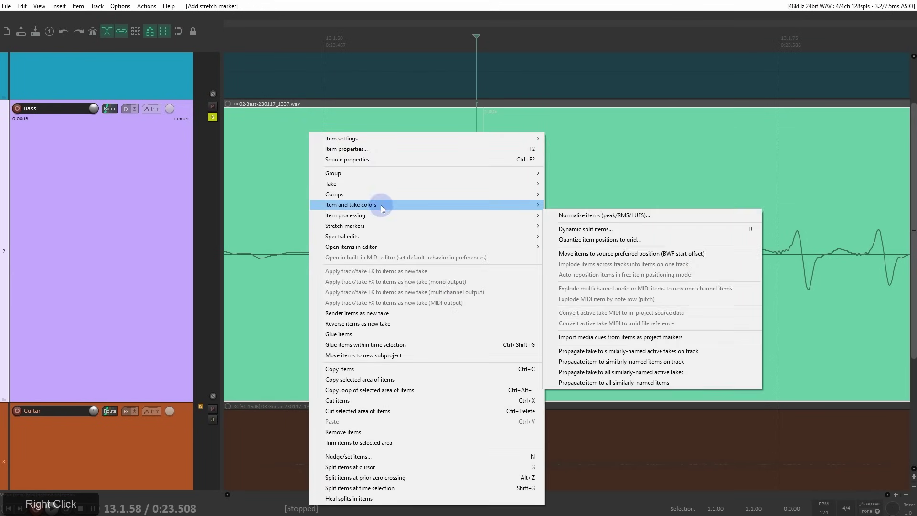
{"action": "left_click", "coordinate": [381, 204]}
{"action": "left_click", "coordinate": [629, 250]}
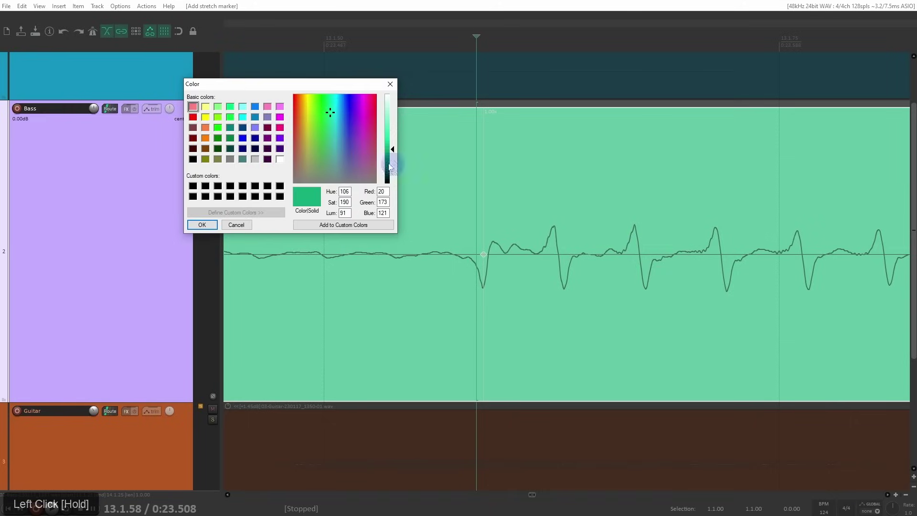
{"action": "left_click", "coordinate": [345, 98]}
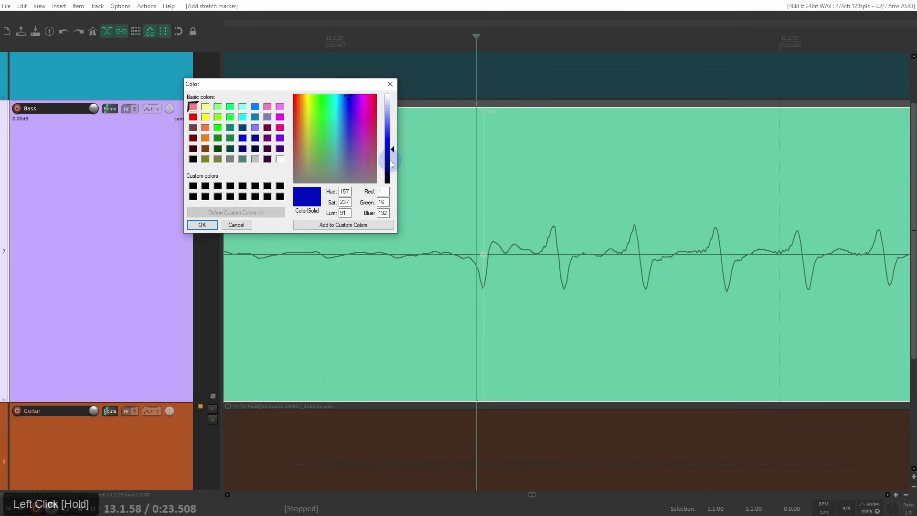
{"action": "left_click", "coordinate": [202, 225]}
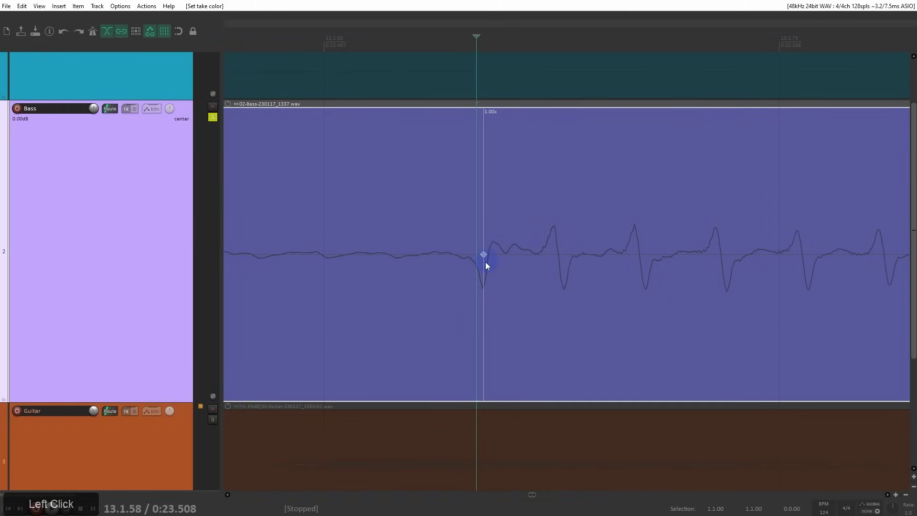
- Add a stretch marker at the onset of the second main bass note, just after 13.2.25
{"action": "left_click_drag", "start_coordinate": [597, 229], "coordinate": [620, 249]}
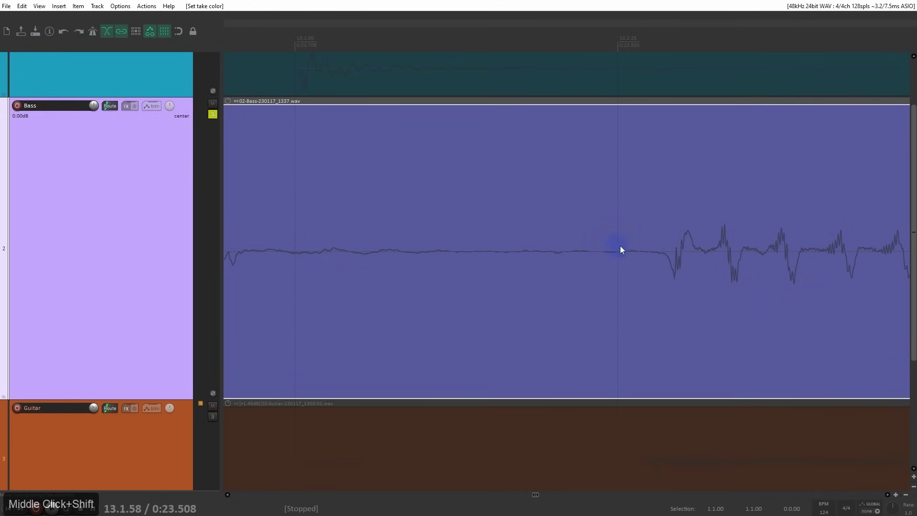
{"action": "left_click", "coordinate": [676, 259], "text": "ctrl+alt"}
{"action": "scroll", "coordinate": [673, 265], "scroll_direction": "down", "scroll_amount": 5}
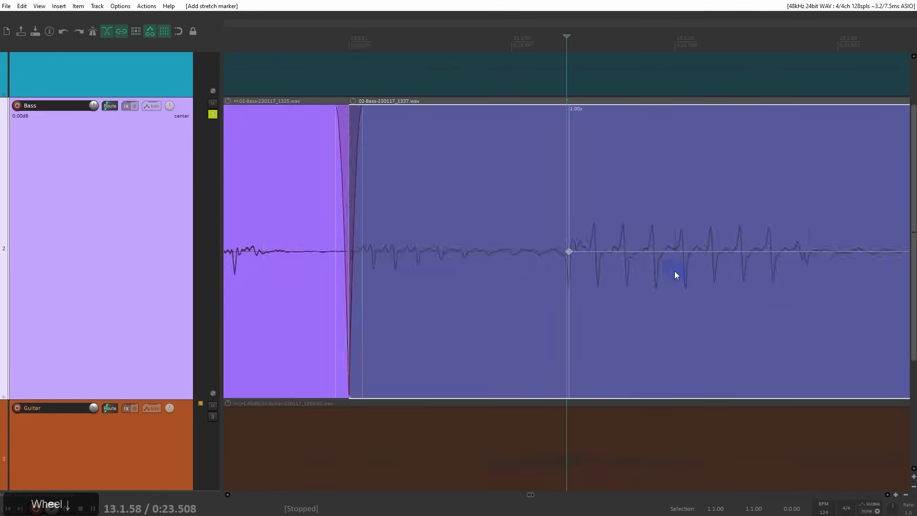
- Move the first stretch marker earlier so its note starts on the 13.1.50 grid line
{"action": "mouse_move", "coordinate": [666, 267]}
{"action": "left_mouse_down"}
{"action": "mouse_move", "coordinate": [466, 284]}
{"action": "mouse_move", "coordinate": [424, 307]}
{"action": "mouse_move", "coordinate": [447, 288]}
{"action": "left_mouse_up"}
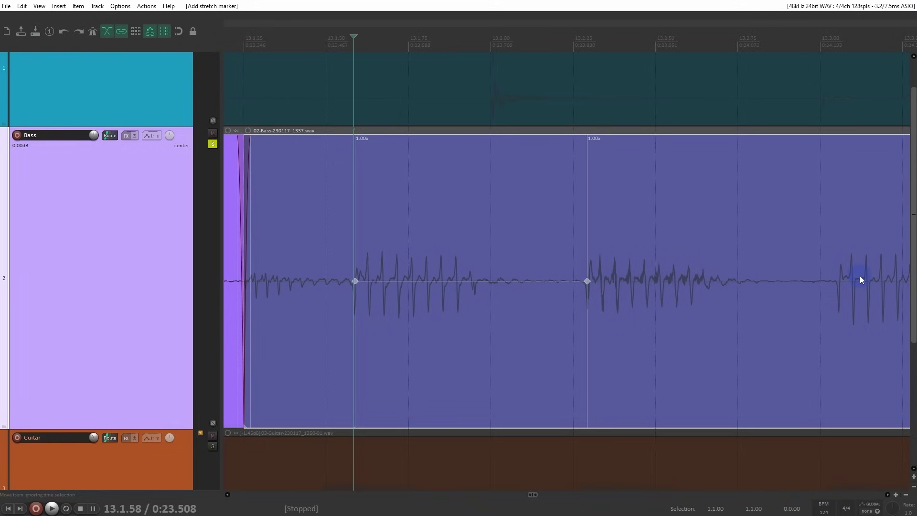
{"action": "left_click", "coordinate": [354, 281]}
{"action": "left_click_drag", "start_coordinate": [353, 281], "coordinate": [351, 284]}
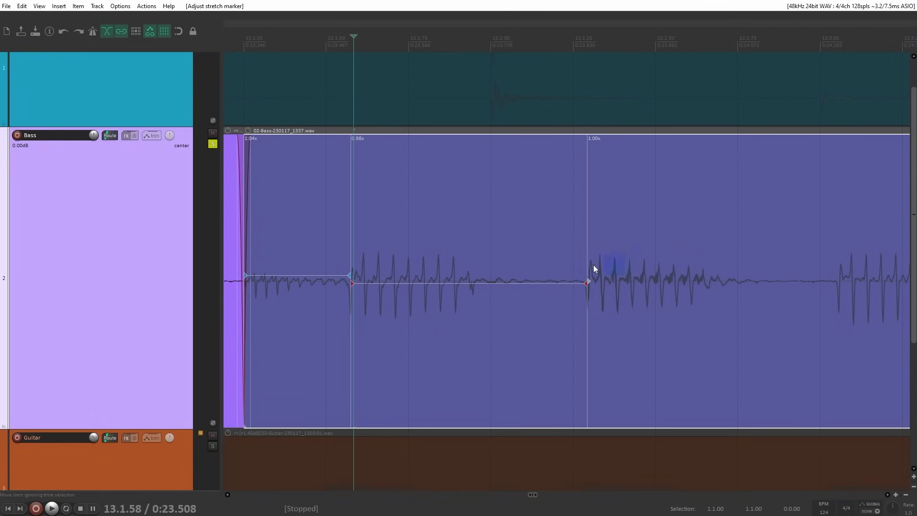
{"action": "mouse_move", "coordinate": [352, 282]}
{"action": "left_mouse_down"}
{"action": "mouse_move", "coordinate": [387, 290]}
{"action": "mouse_move", "coordinate": [325, 290]}
{"action": "left_mouse_up"}
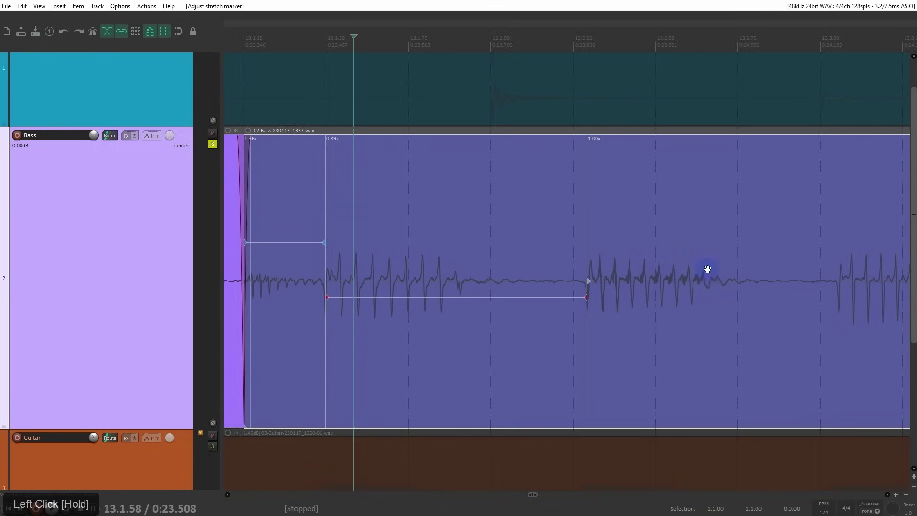
- Add stretch markers at the onsets of the five remaining bass notes, from just after 13.3.00 to just before 14.1.00
{"action": "left_click_drag", "start_coordinate": [707, 269], "coordinate": [452, 276]}
{"action": "left_click", "coordinate": [582, 286], "text": "ctrl+alt"}
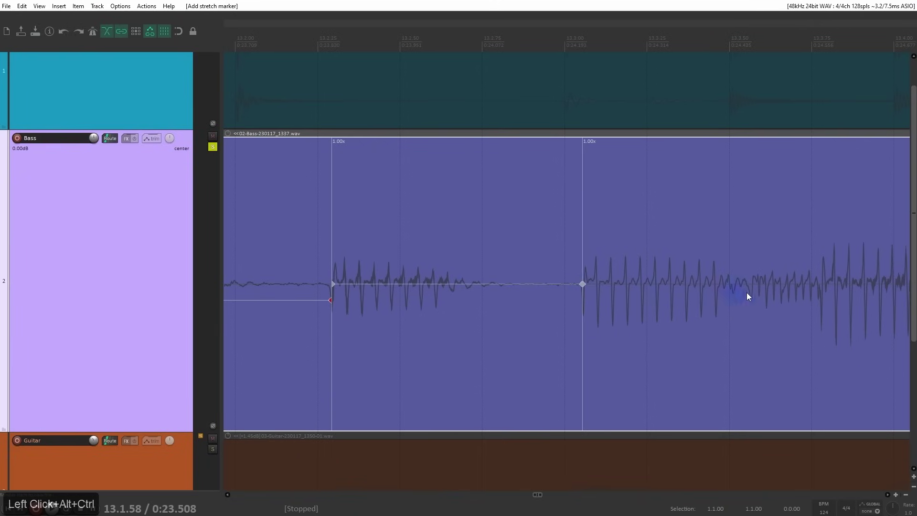
{"action": "left_click", "coordinate": [752, 287], "text": "ctrl+alt"}
{"action": "left_click", "coordinate": [820, 285], "text": "ctrl+alt"}
{"action": "left_click_drag", "start_coordinate": [793, 290], "coordinate": [348, 297]}
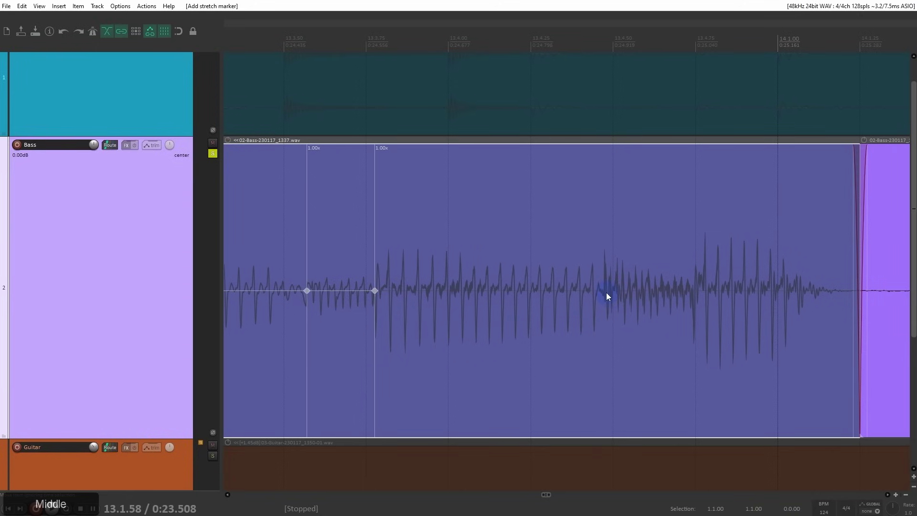
{"action": "left_click", "coordinate": [605, 288], "text": "ctrl+alt"}
{"action": "left_click", "coordinate": [693, 292], "text": "ctrl+alt"}
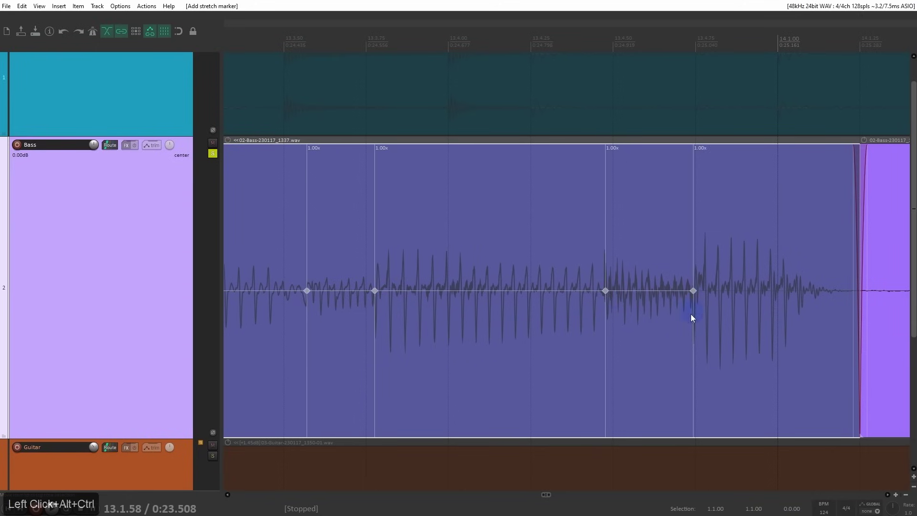
- Try moving the second and third notes' stretch markers earlier towards 13.2.25 and 13.3.00, and undo both adjustments
{"action": "left_click_drag", "start_coordinate": [452, 311], "coordinate": [552, 304]}
{"action": "scroll", "coordinate": [553, 304], "scroll_direction": "down", "scroll_amount": 3}
{"action": "left_click_drag", "start_coordinate": [625, 305], "coordinate": [355, 295]}
{"action": "left_click_drag", "start_coordinate": [556, 265], "coordinate": [517, 269]}
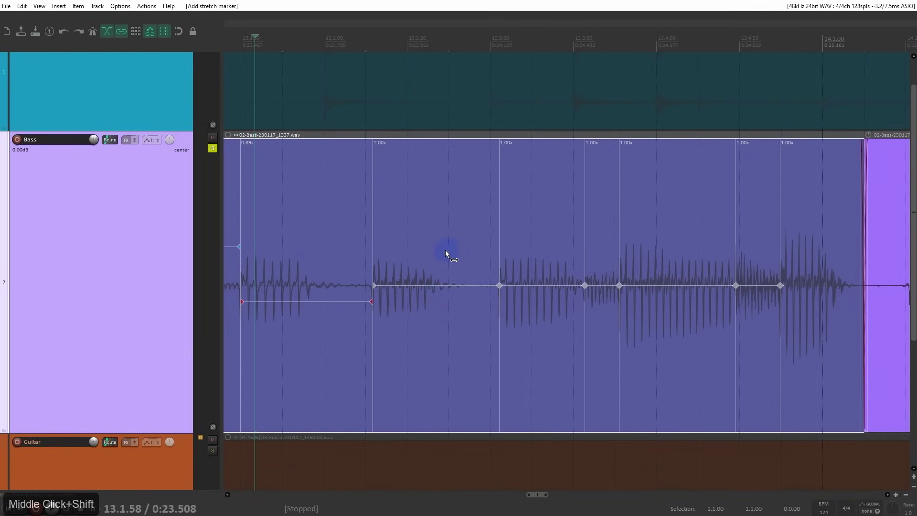
{"action": "left_click_drag", "start_coordinate": [373, 285], "coordinate": [366, 286]}
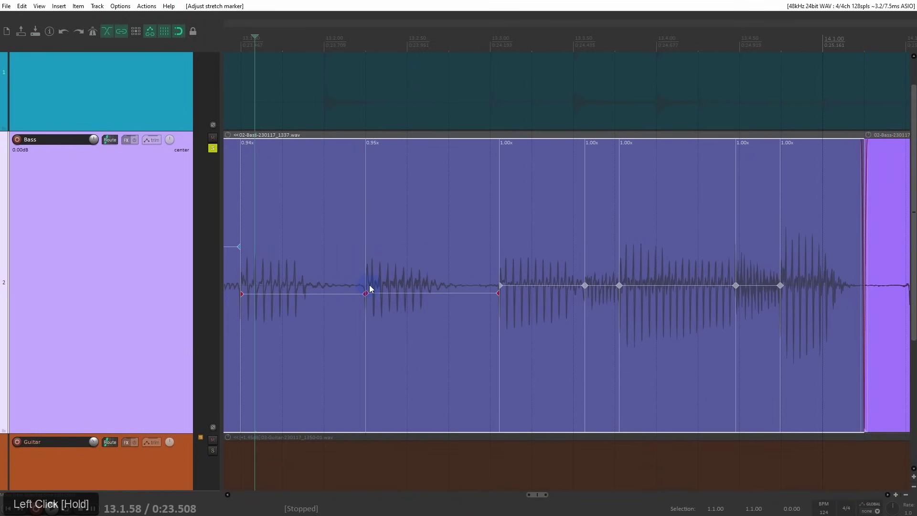
{"action": "left_click_drag", "start_coordinate": [499, 285], "coordinate": [493, 287]}
{"action": "key", "text": "ctrl+z"}
{"action": "key", "text": "ctrl+z"}
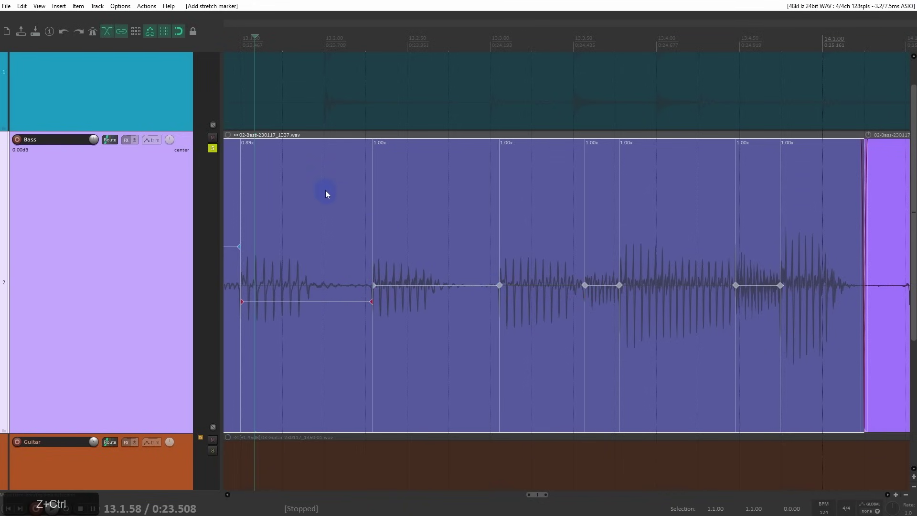
- Snap all the stretch markers in the selected bass item to the grid
{"action": "right_click", "coordinate": [327, 194]}
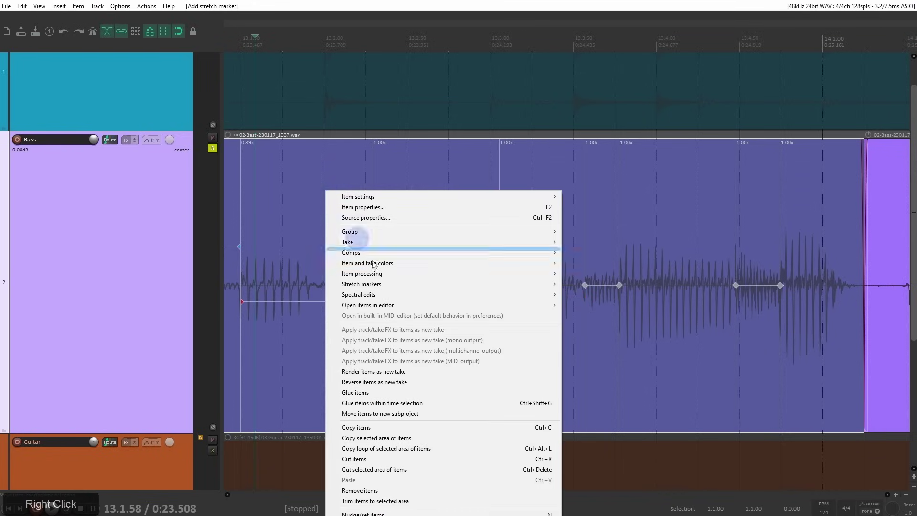
{"action": "mouse_move", "coordinate": [394, 284]}
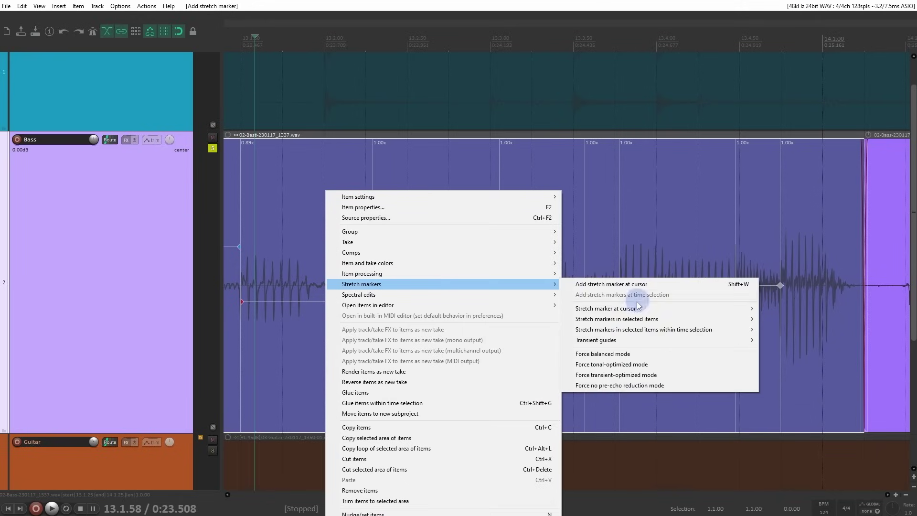
{"action": "mouse_move", "coordinate": [635, 320]}
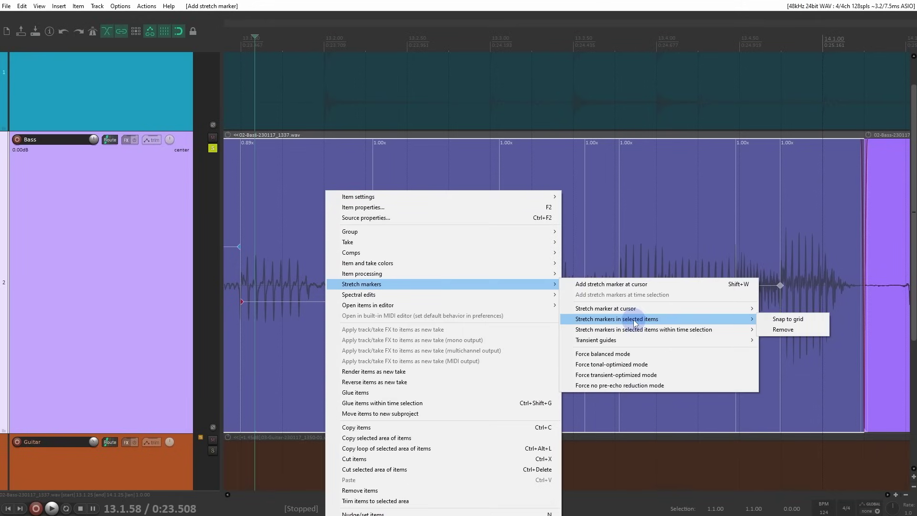
{"action": "left_click", "coordinate": [803, 322]}
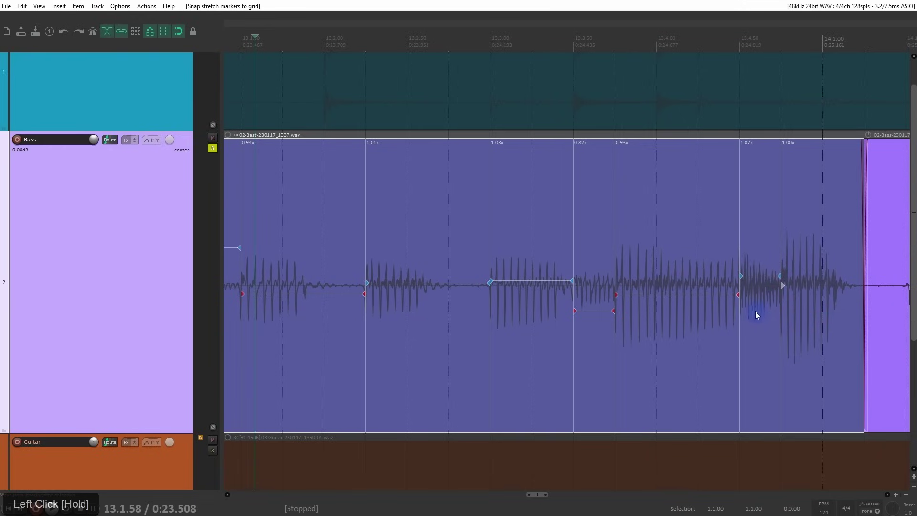
- Play back the corrected bass item from its start at 13.1.25 to check the timing
{"action": "scroll", "coordinate": [537, 266], "scroll_direction": "down", "scroll_amount": 2}
{"action": "left_click_drag", "start_coordinate": [625, 258], "coordinate": [350, 252]}
{"action": "left_click", "coordinate": [250, 210]}
{"action": "key", "text": "space"}
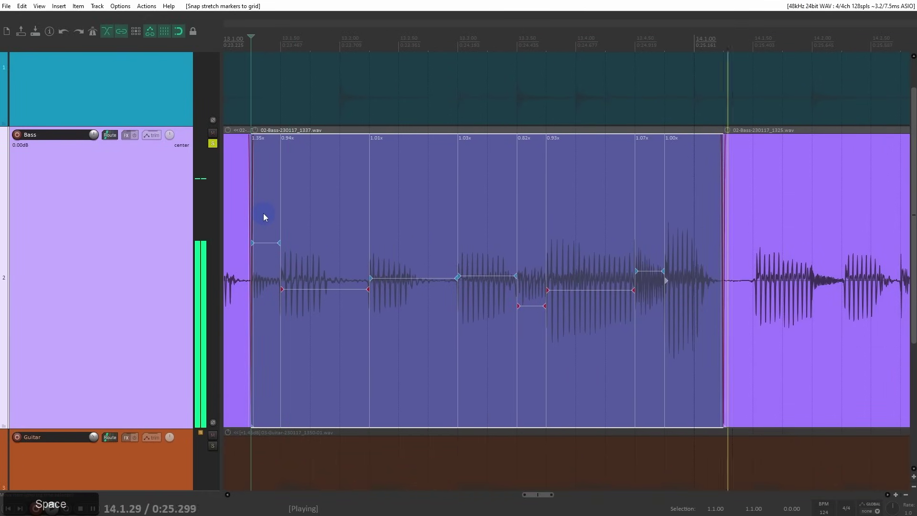
{"action": "key", "text": "space"}
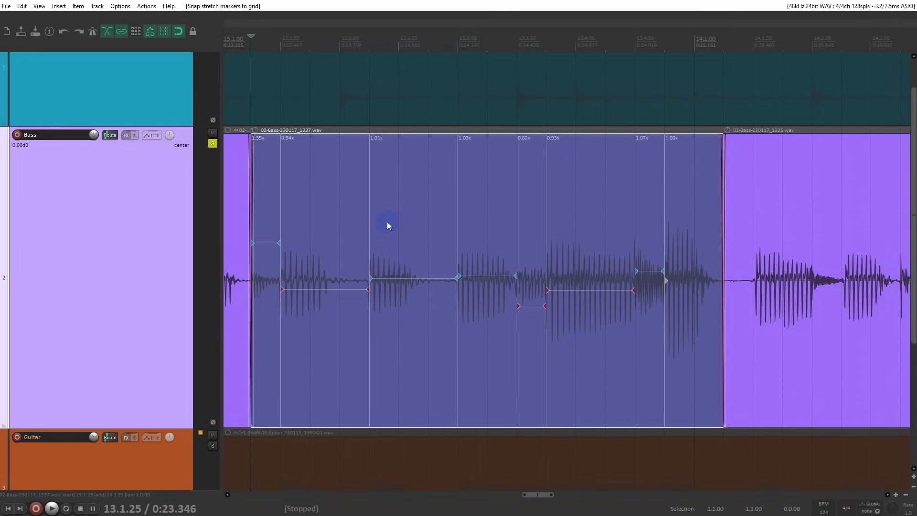
- Remove all stretch markers from the selected bass item, and undo the removal
{"action": "right_click", "coordinate": [339, 210]}
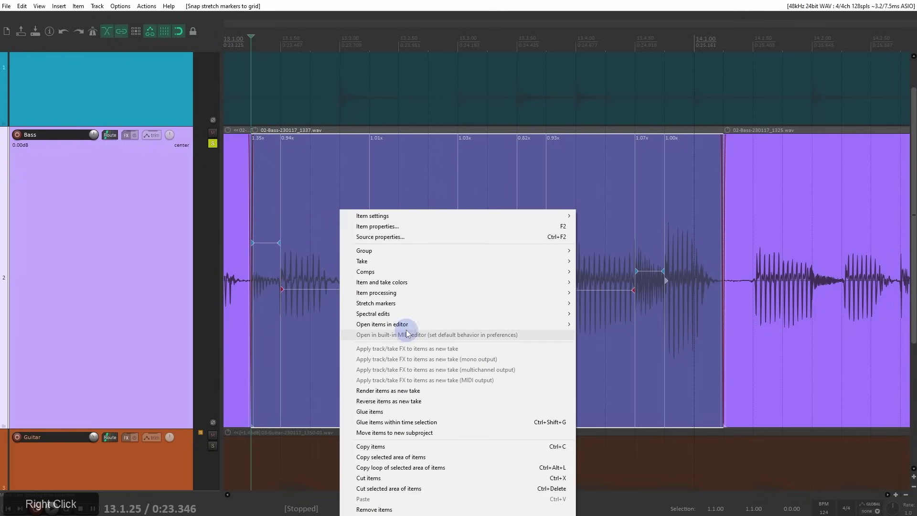
{"action": "left_click", "coordinate": [415, 306]}
{"action": "mouse_move", "coordinate": [599, 338]}
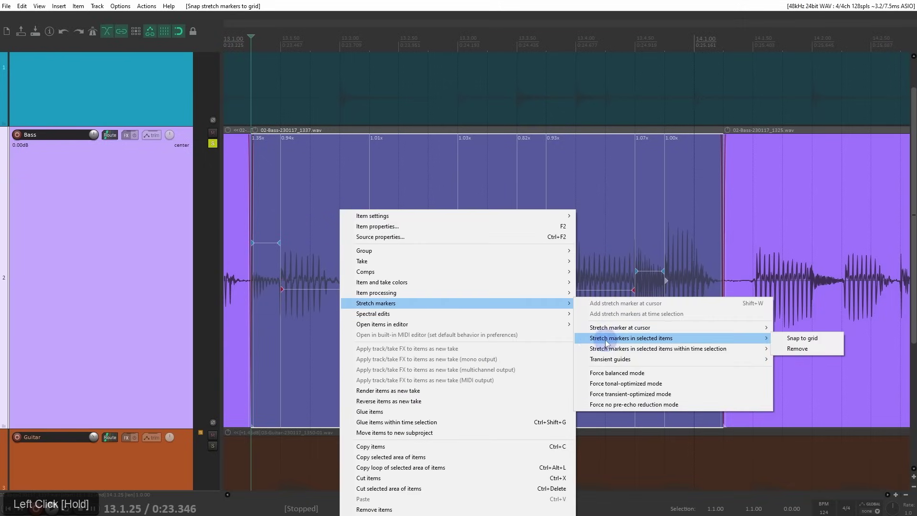
{"action": "left_click", "coordinate": [824, 351]}
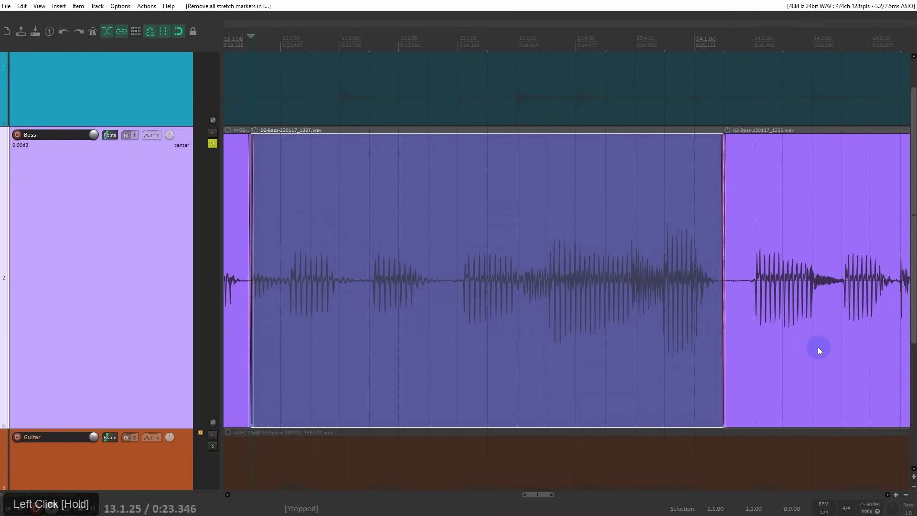
{"action": "key", "text": "ctrl+z"}
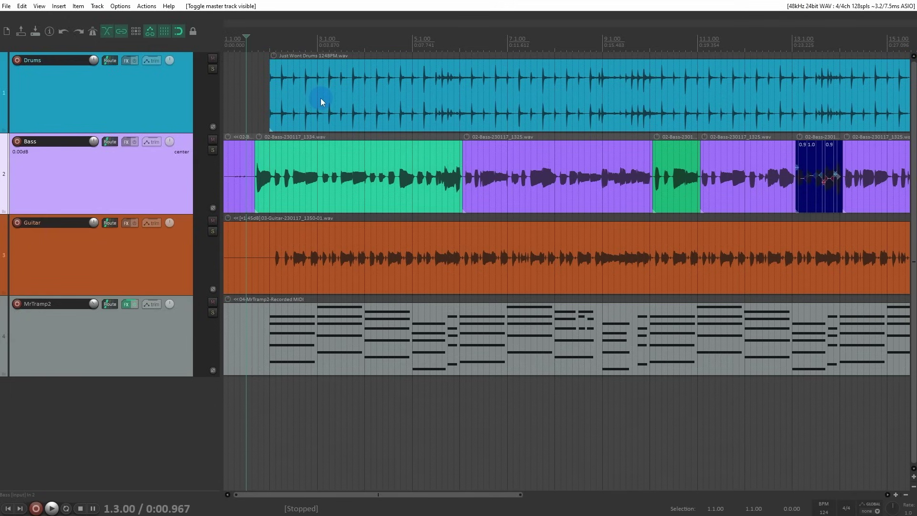
- Open the effects browser for the Drums track and filter the plug-ins by "nova"
{"action": "left_click", "coordinate": [121, 97]}
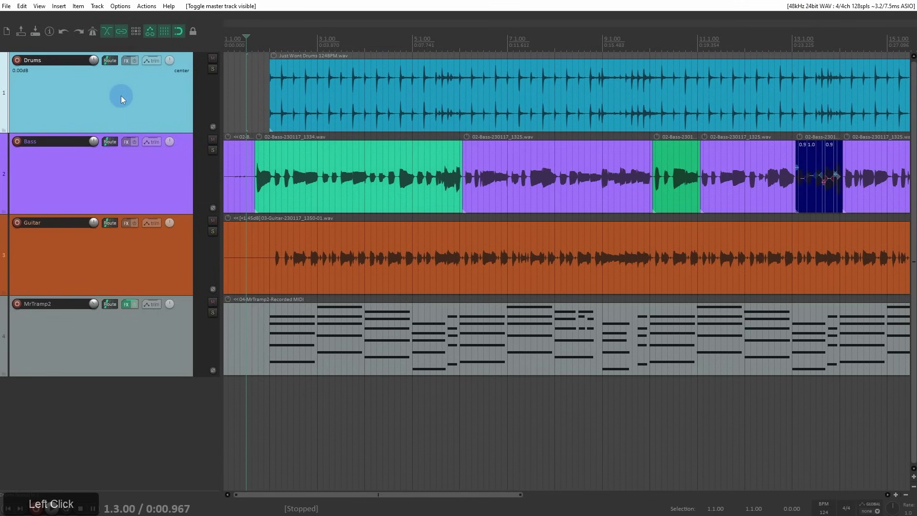
{"action": "left_click", "coordinate": [124, 63]}
{"action": "left_click_drag", "start_coordinate": [148, 66], "coordinate": [254, 84]}
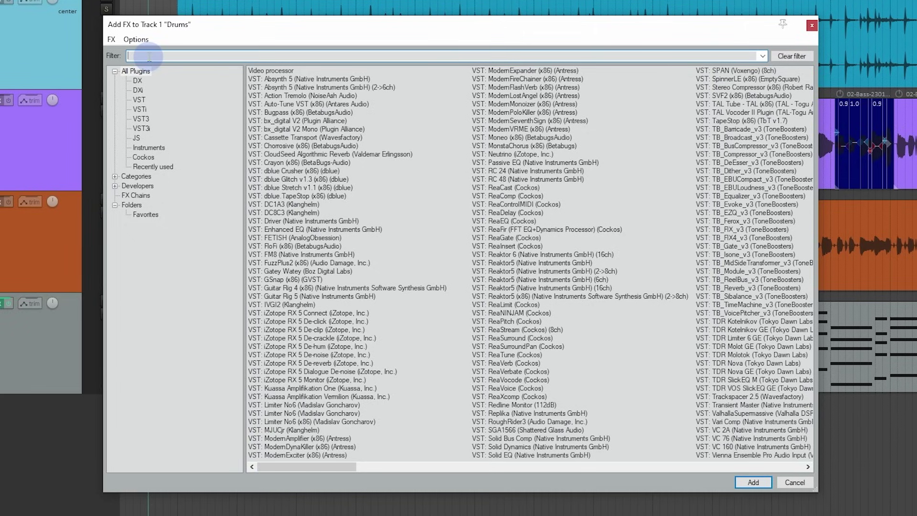
{"action": "type", "text": "ova"}
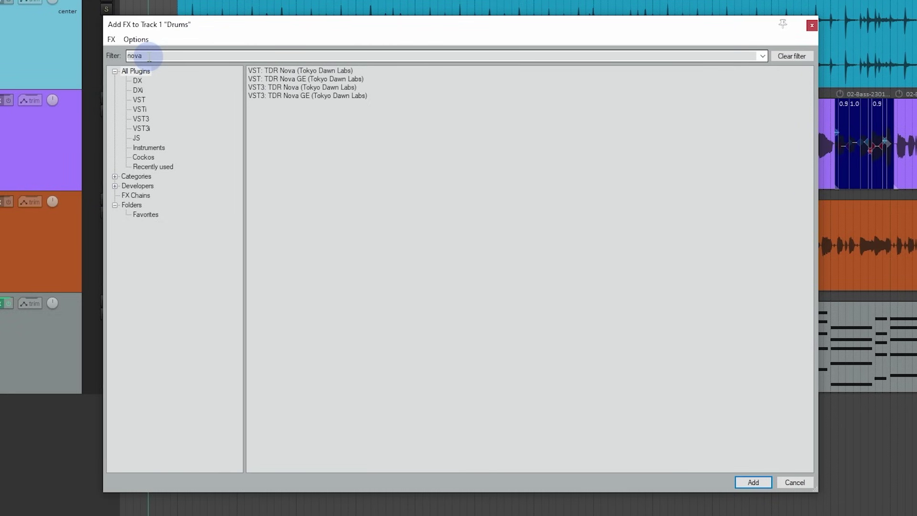
- Filter the plug-in list by "comp", by "rough" and by "comp" again, and clear the filter
{"action": "double_click", "coordinate": [149, 56]}
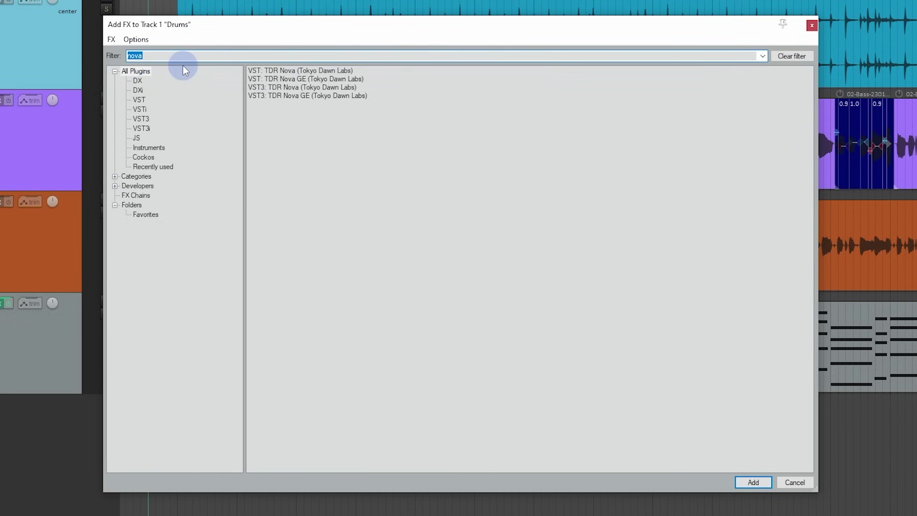
{"action": "type", "text": "comp"}
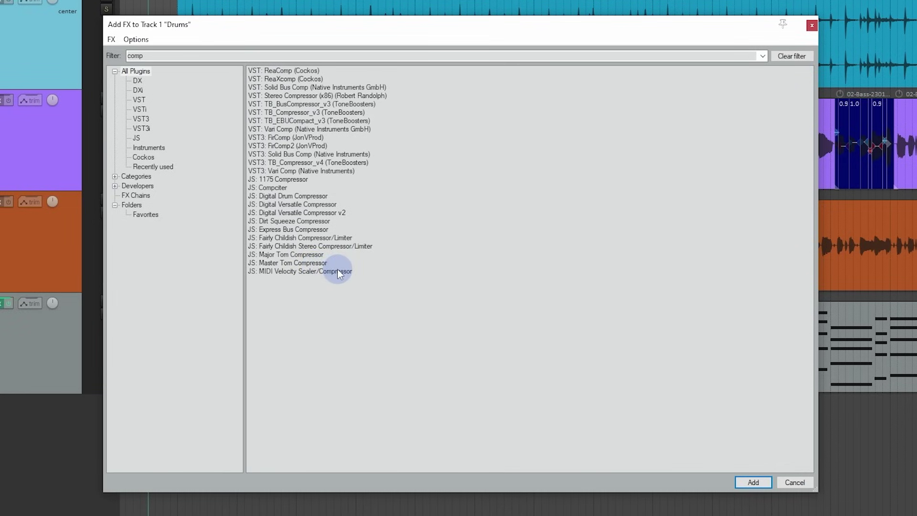
{"action": "double_click", "coordinate": [137, 56]}
{"action": "type", "text": "rough"}
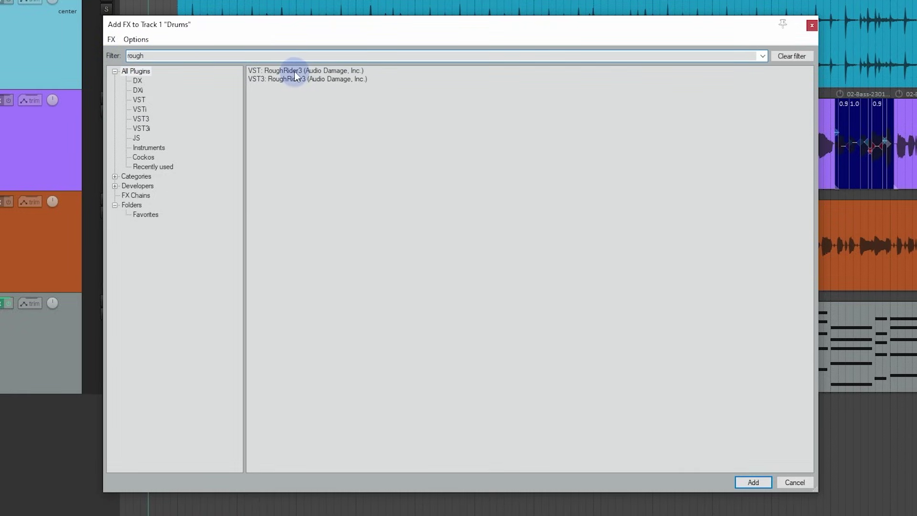
{"action": "left_click_drag", "start_coordinate": [145, 56], "coordinate": [108, 57]}
{"action": "type", "text": "comp"}
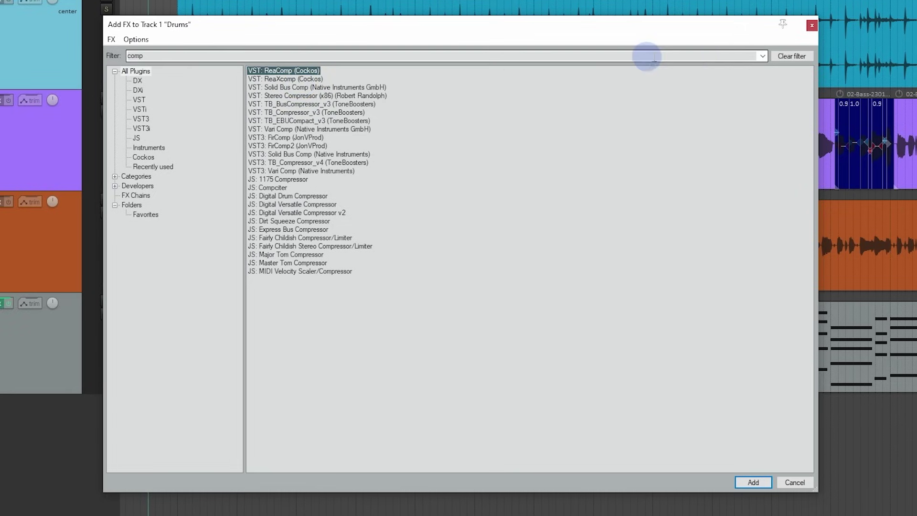
{"action": "left_click", "coordinate": [792, 56]}
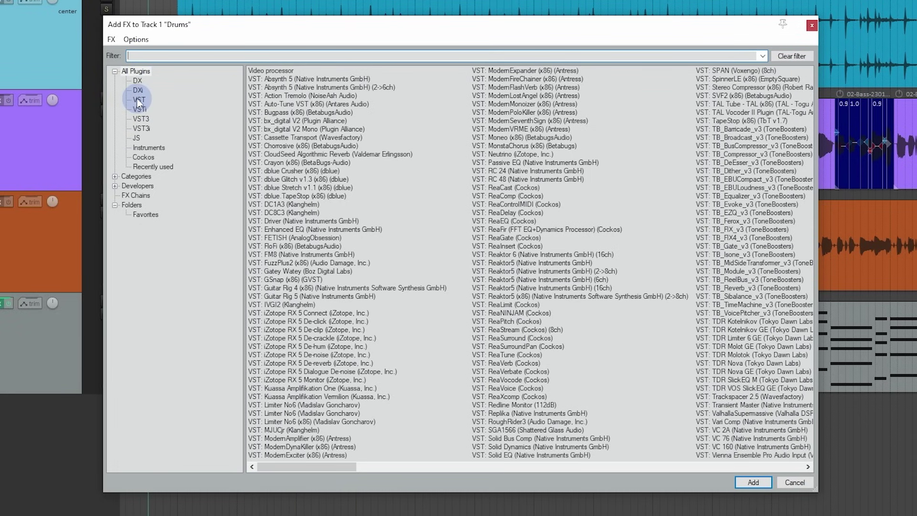
- Browse the plug-in groups VST, VST3, JS and Cockos
{"action": "left_click", "coordinate": [138, 100]}
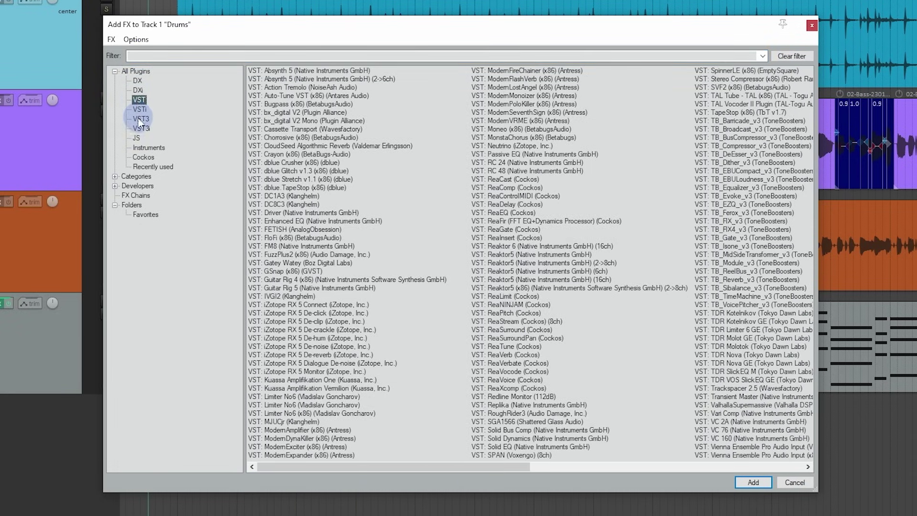
{"action": "left_click", "coordinate": [140, 121]}
{"action": "left_click", "coordinate": [136, 138]}
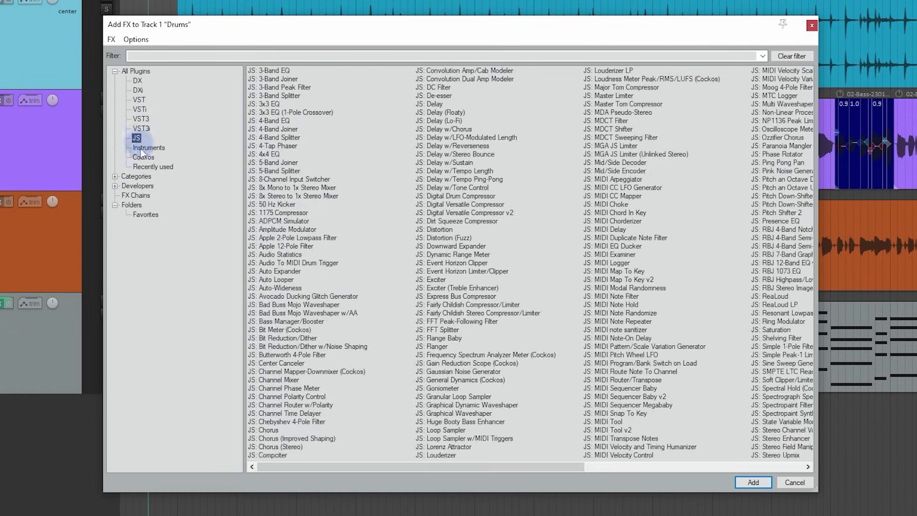
{"action": "left_click", "coordinate": [144, 158]}
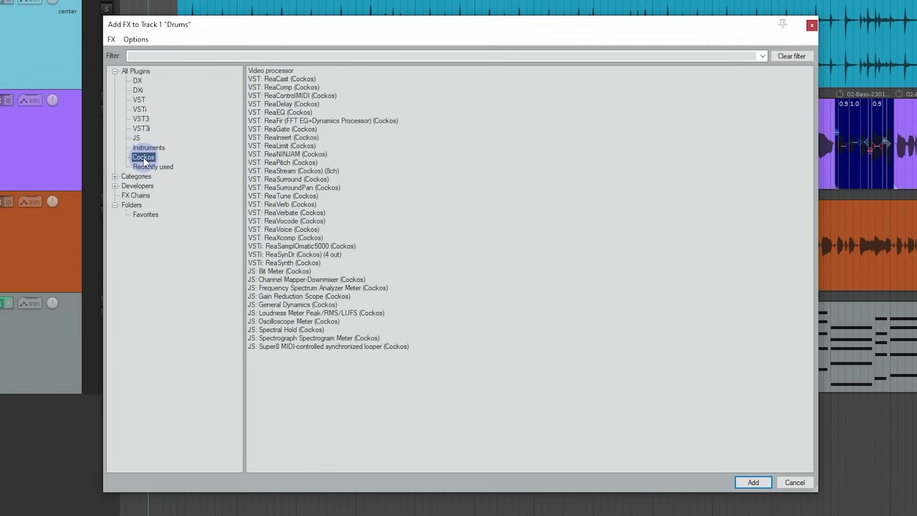
- Look through the plug-in categories, including EQ, and the developer list, and return to the full plug-in list
{"action": "left_click", "coordinate": [115, 176]}
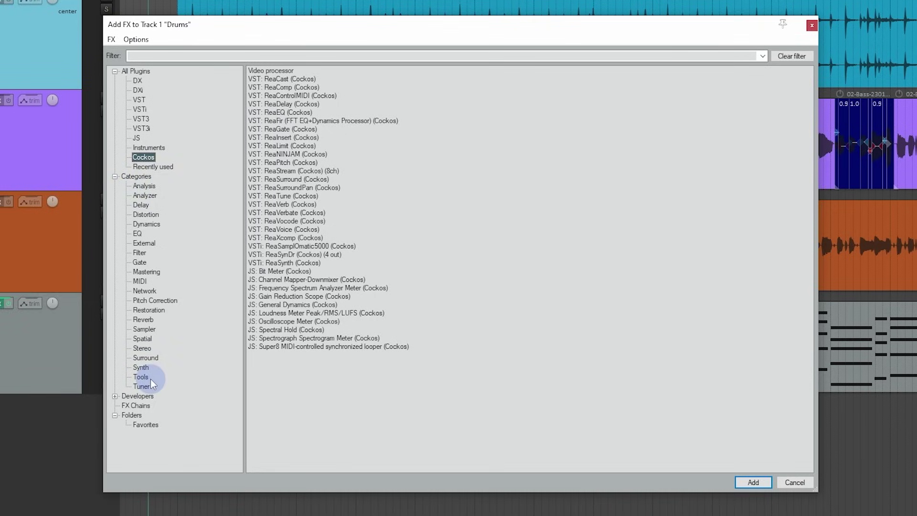
{"action": "left_click", "coordinate": [137, 235]}
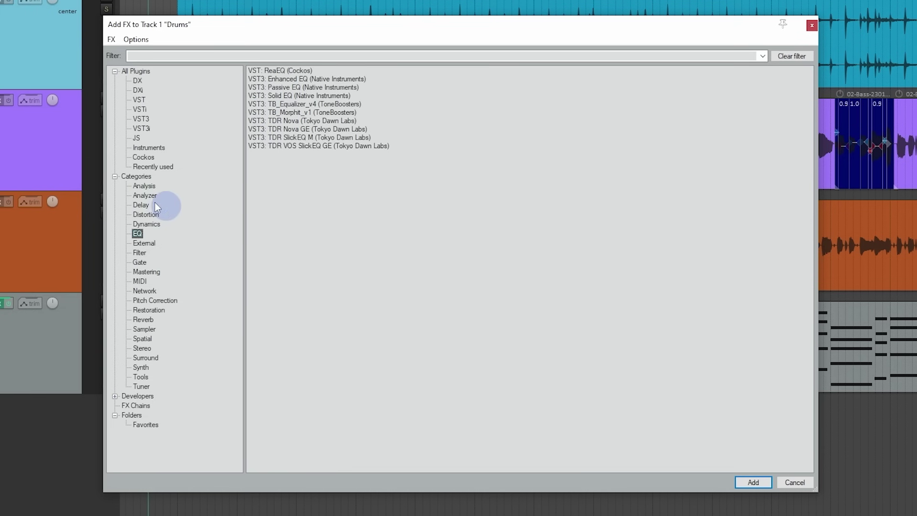
{"action": "left_click", "coordinate": [114, 176]}
{"action": "left_click", "coordinate": [114, 187]}
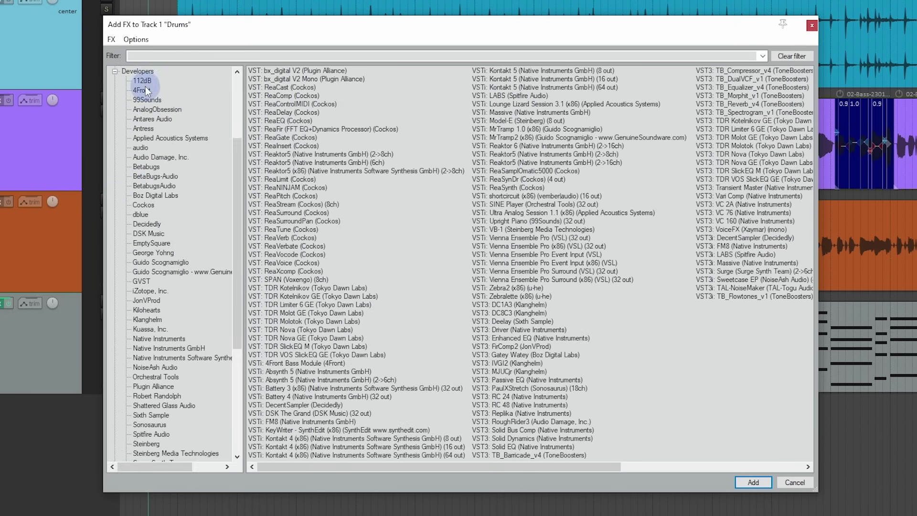
{"action": "scroll", "coordinate": [145, 96], "scroll_direction": "down", "scroll_amount": 7}
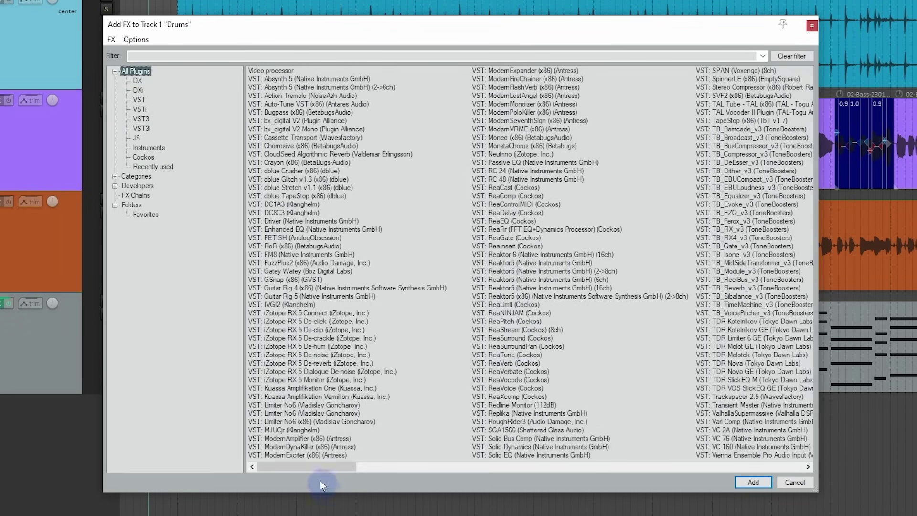
{"action": "left_click_drag", "start_coordinate": [332, 464], "coordinate": [296, 468]}
- Add the Cockos ReaEQ plug-in to the Drums track's effects chain
{"action": "left_click", "coordinate": [136, 158]}
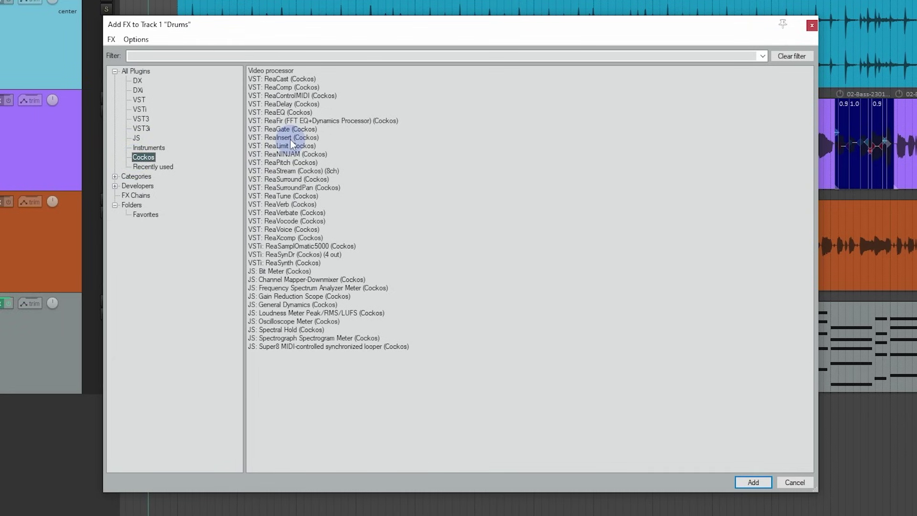
{"action": "left_click", "coordinate": [303, 113]}
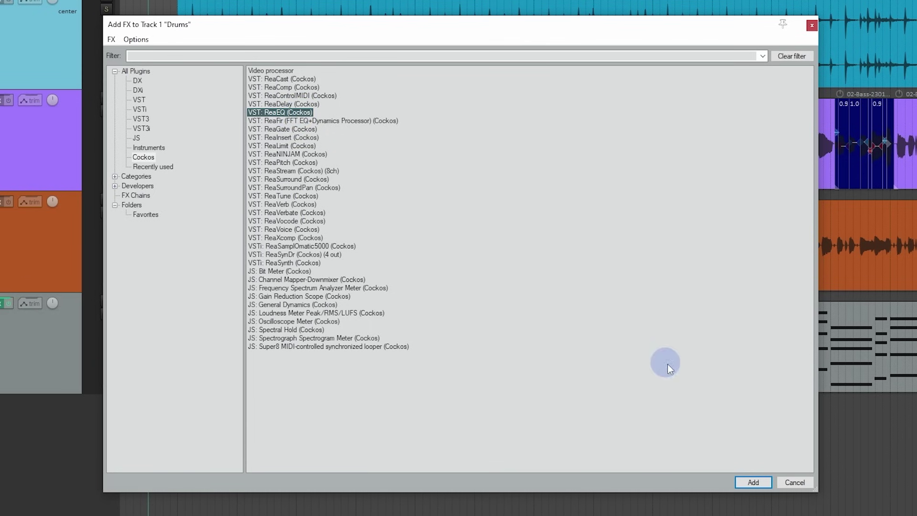
{"action": "left_click", "coordinate": [754, 482]}
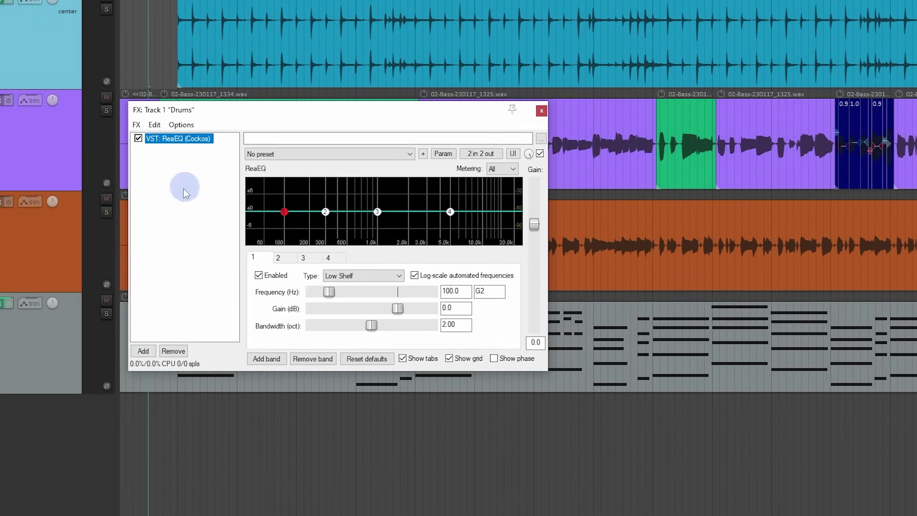
{"action": "double_click", "coordinate": [168, 170]}
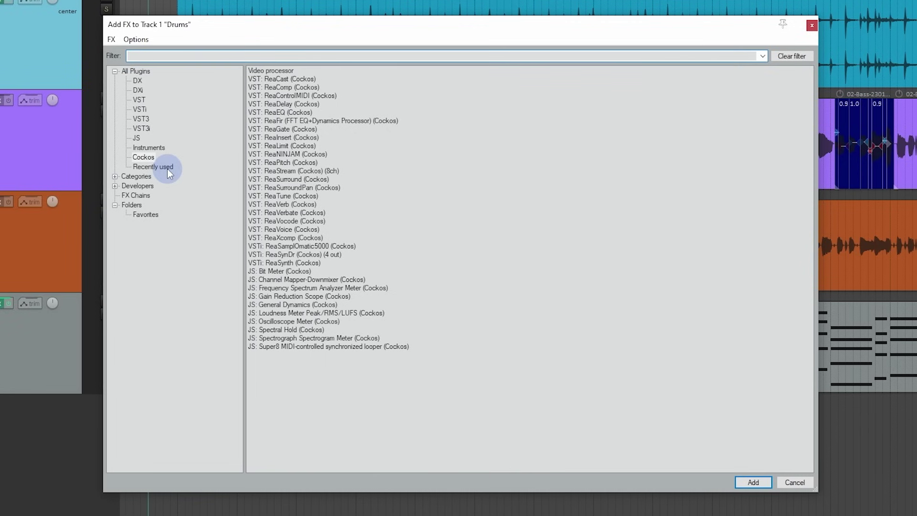
{"action": "left_click", "coordinate": [812, 26]}
{"action": "left_click", "coordinate": [210, 292]}
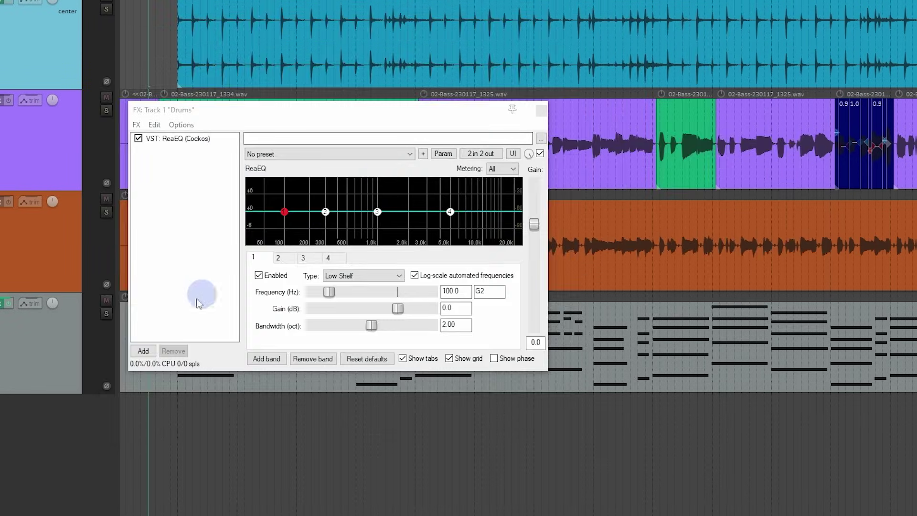
{"action": "left_click", "coordinate": [144, 352]}
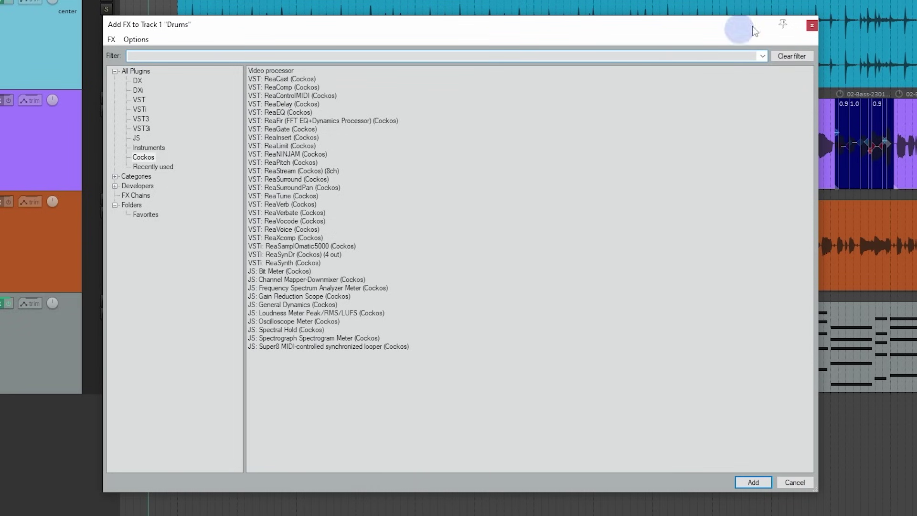
{"action": "left_click", "coordinate": [812, 25]}
- Add the Cockos ReaComp plug-in to the Drums track's effects chain after ReaEQ
{"action": "left_click", "coordinate": [136, 126]}
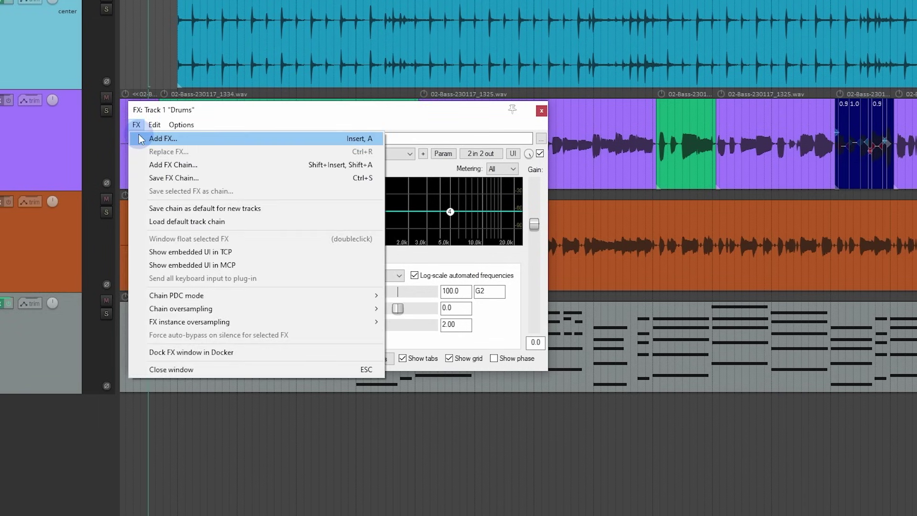
{"action": "left_click", "coordinate": [338, 145]}
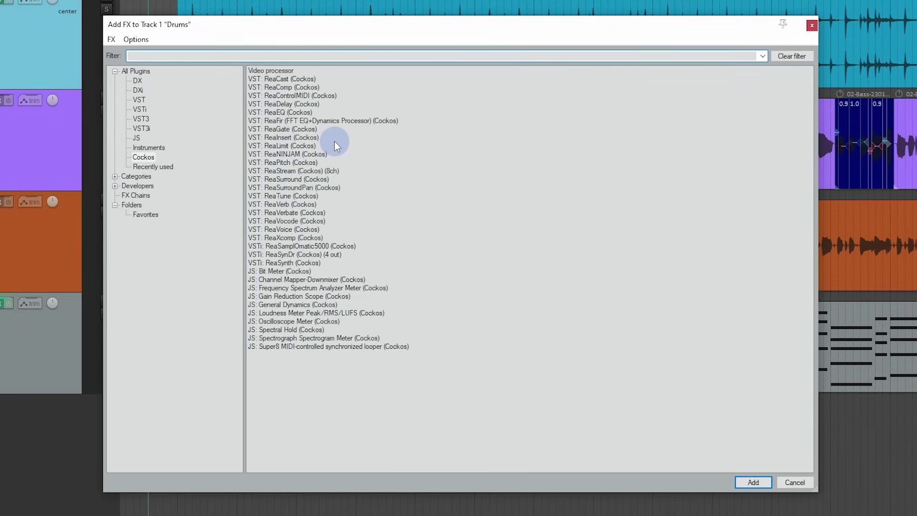
{"action": "left_click", "coordinate": [299, 88]}
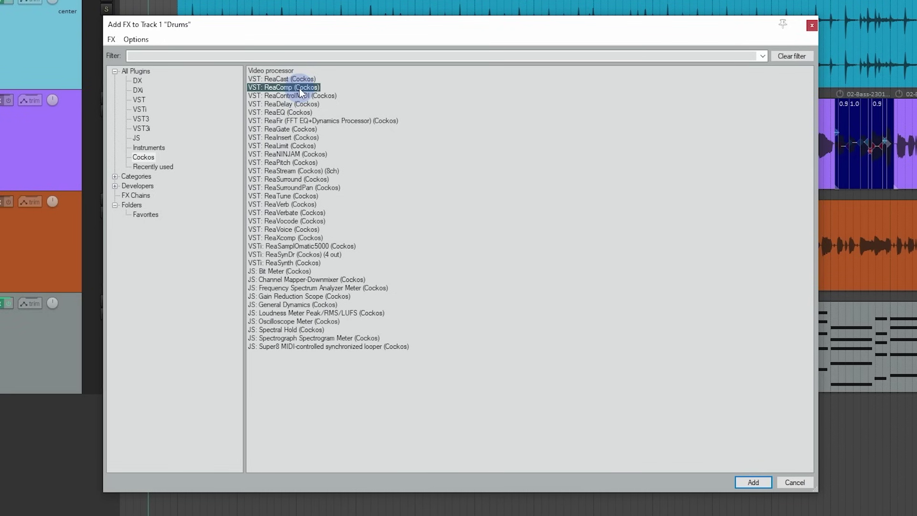
{"action": "double_click", "coordinate": [300, 90]}
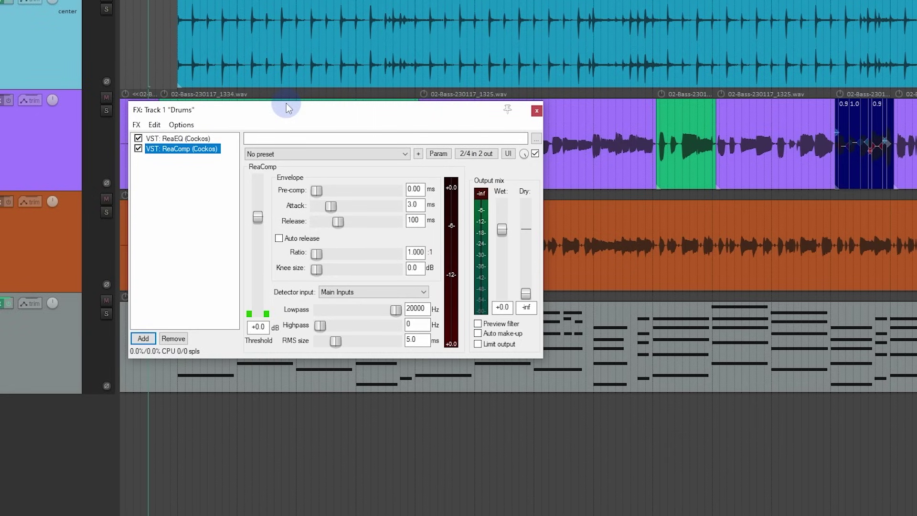
- Save the Drums track's ReaEQ and ReaComp chain as the default effects chain for new tracks
{"action": "left_click", "coordinate": [160, 138], "text": "ctrl"}
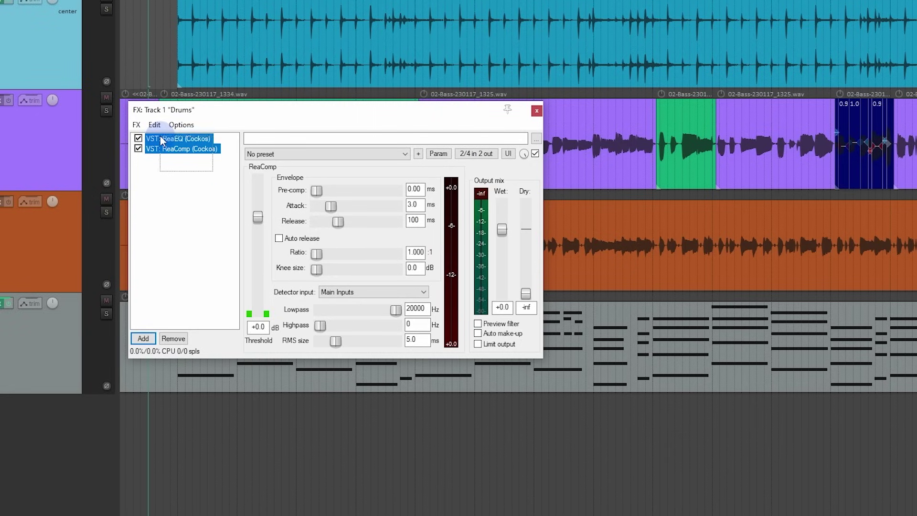
{"action": "left_click", "coordinate": [136, 125]}
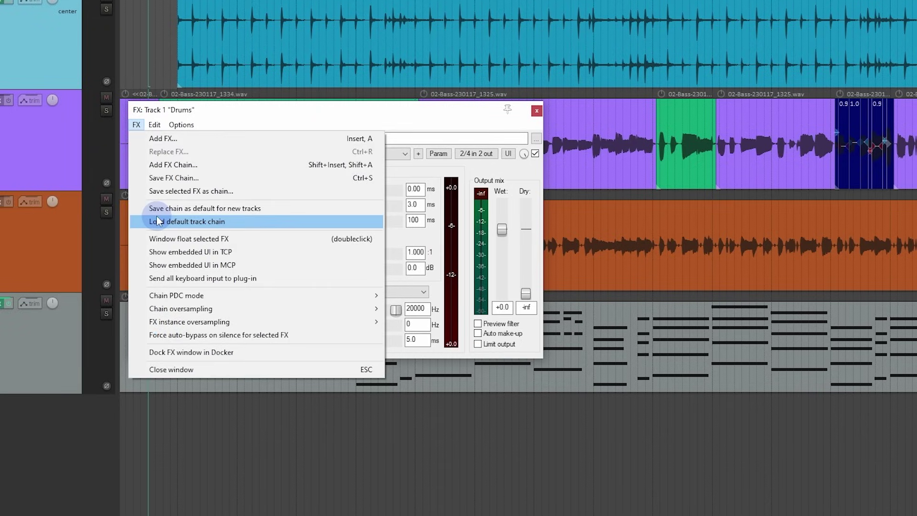
{"action": "left_click", "coordinate": [269, 210]}
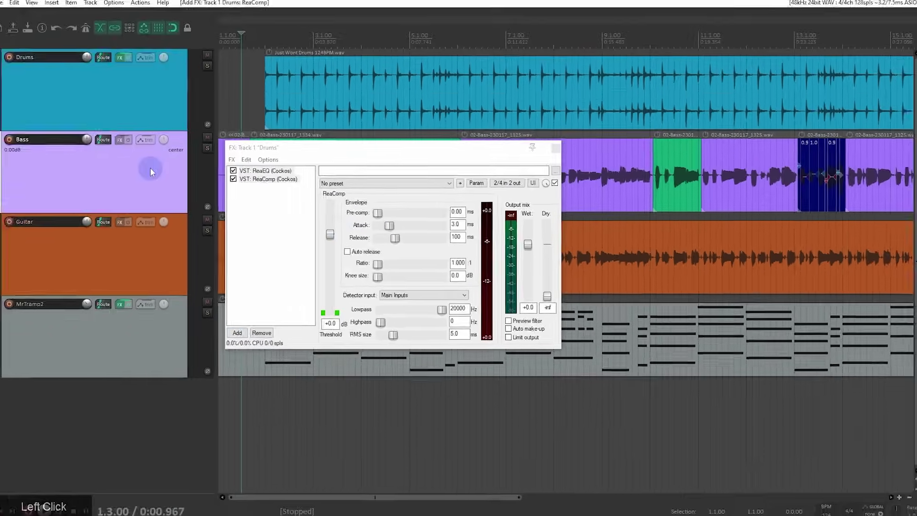
- Insert a new track below Bass and inspect the ReaEQ and ReaComp plug-ins in its default effects chain
{"action": "key", "text": "ctrl+t"}
{"action": "left_click_drag", "start_coordinate": [231, 154], "coordinate": [429, 152]}
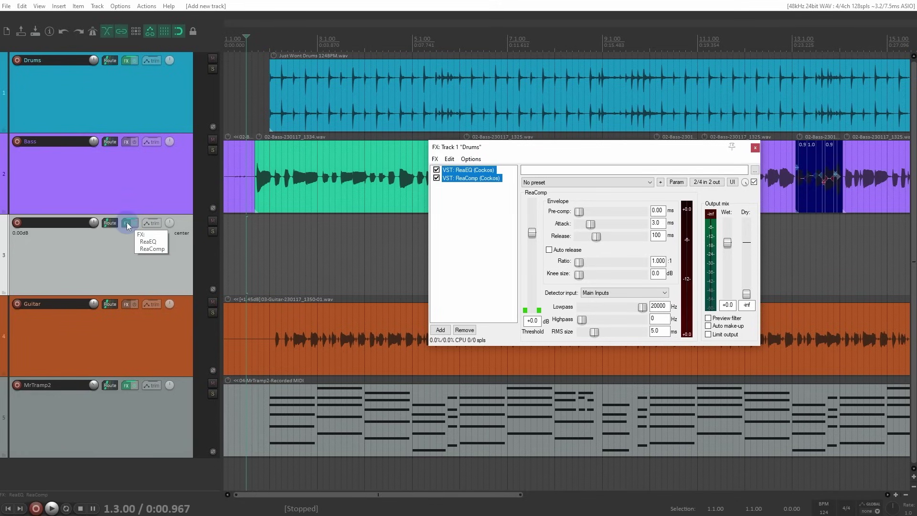
{"action": "left_click", "coordinate": [128, 223]}
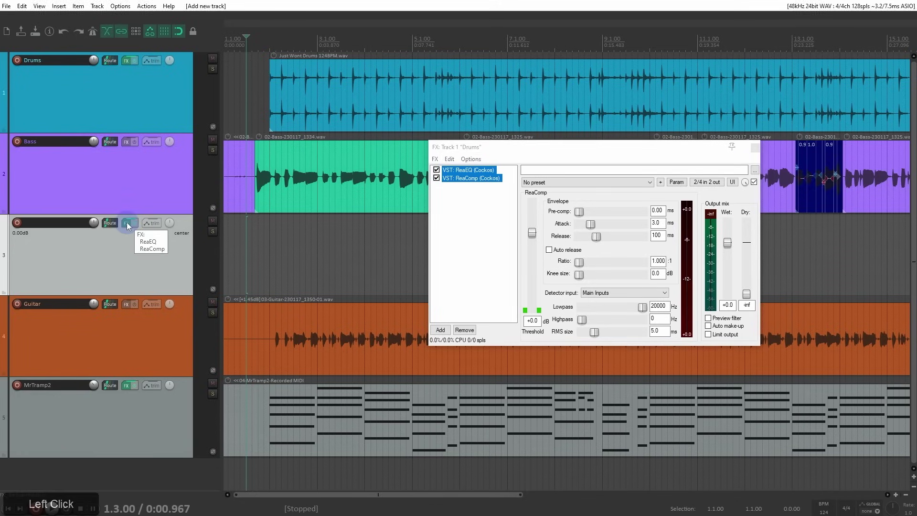
{"action": "left_click_drag", "start_coordinate": [551, 166], "coordinate": [258, 86]}
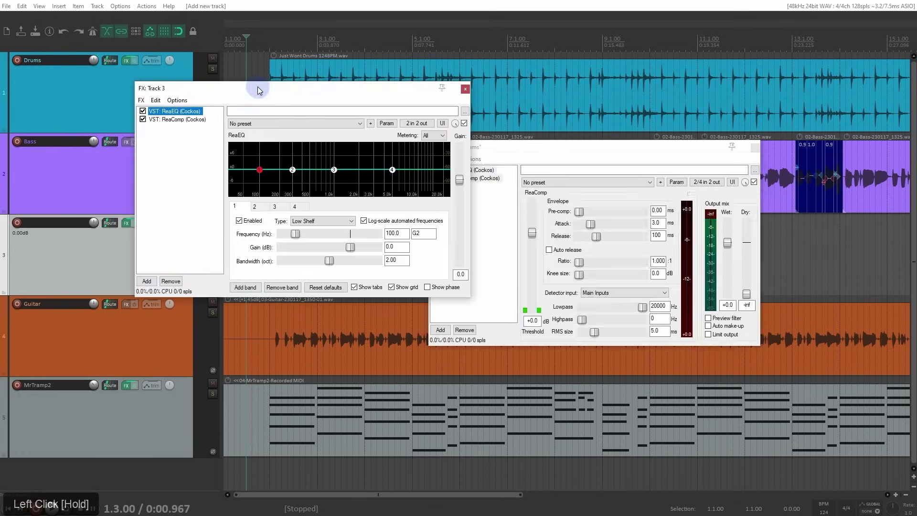
{"action": "left_click", "coordinate": [192, 121]}
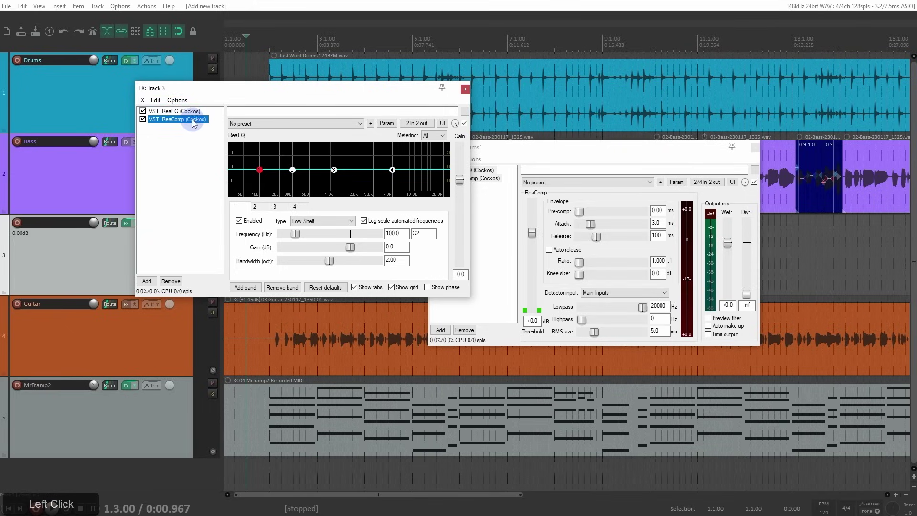
{"action": "left_click", "coordinate": [192, 114]}
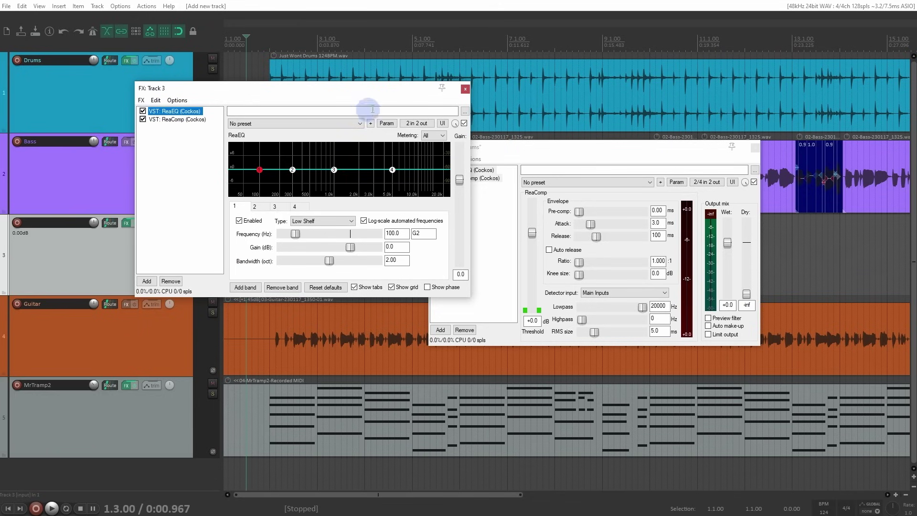
{"action": "left_click", "coordinate": [465, 88]}
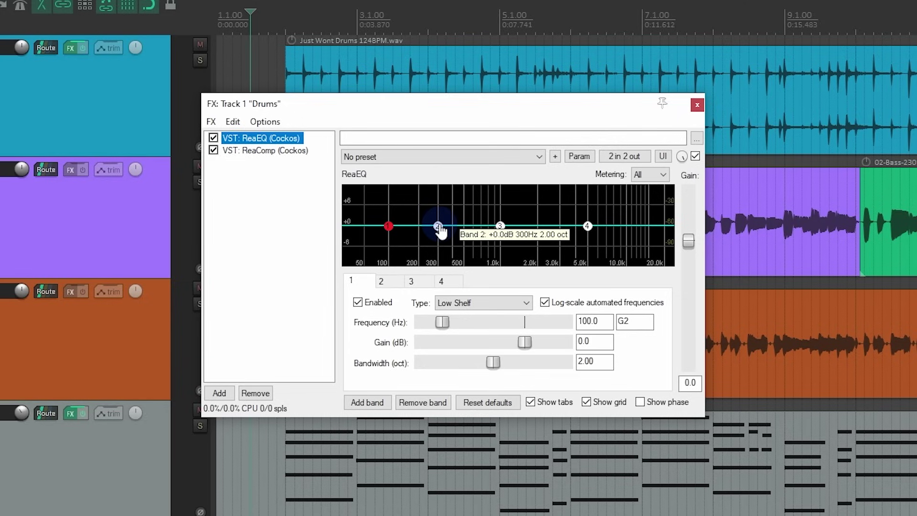
- Shape the Drums ReaEQ curve: band 2 about +9.8 dB at 134 Hz, band 3 cut near 1 kHz, band 4 about +10.2 dB at 3905 Hz
{"action": "left_click_drag", "start_coordinate": [439, 229], "coordinate": [401, 194]}
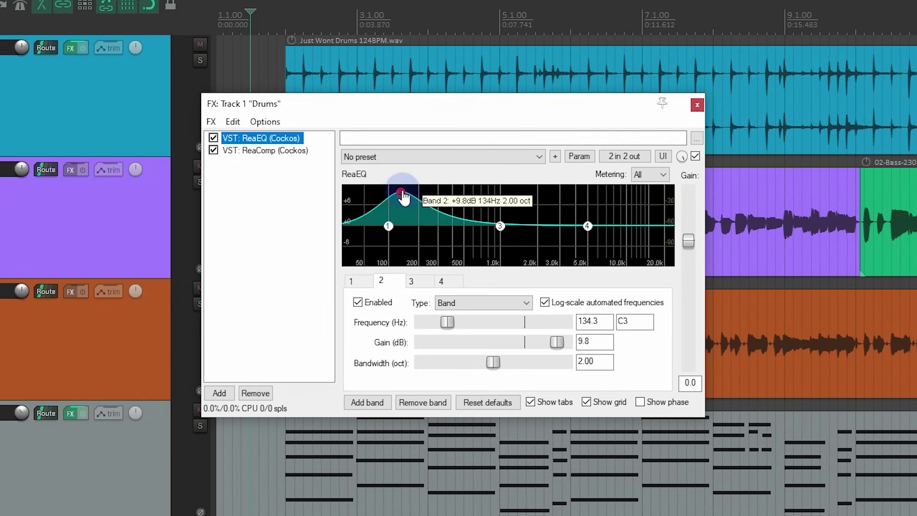
{"action": "left_click_drag", "start_coordinate": [500, 225], "coordinate": [497, 253]}
{"action": "left_click_drag", "start_coordinate": [586, 226], "coordinate": [574, 191]}
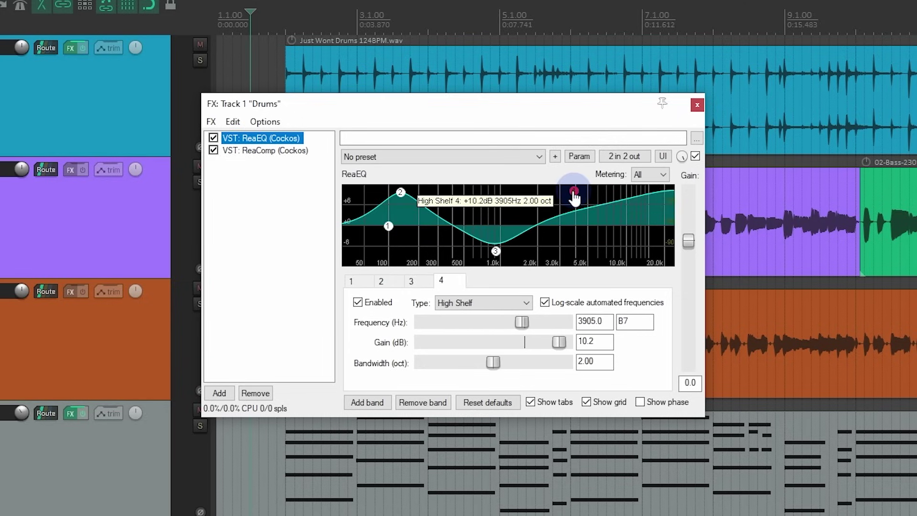
- Set the Drums ReaComp to -18.4 dB threshold, 2.37:1 ratio and 6.2 ms pre-comp, and enable auto make-up
{"action": "left_click", "coordinate": [275, 154]}
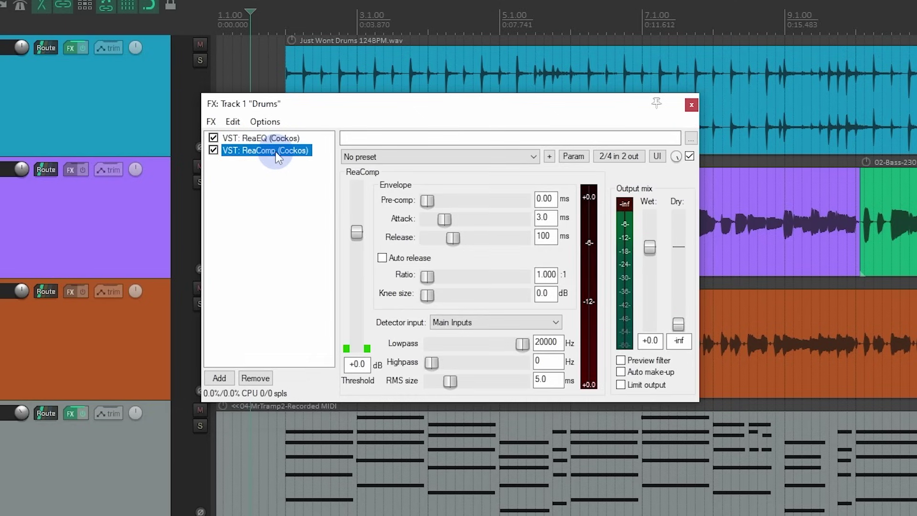
{"action": "left_click_drag", "start_coordinate": [356, 232], "coordinate": [357, 284]}
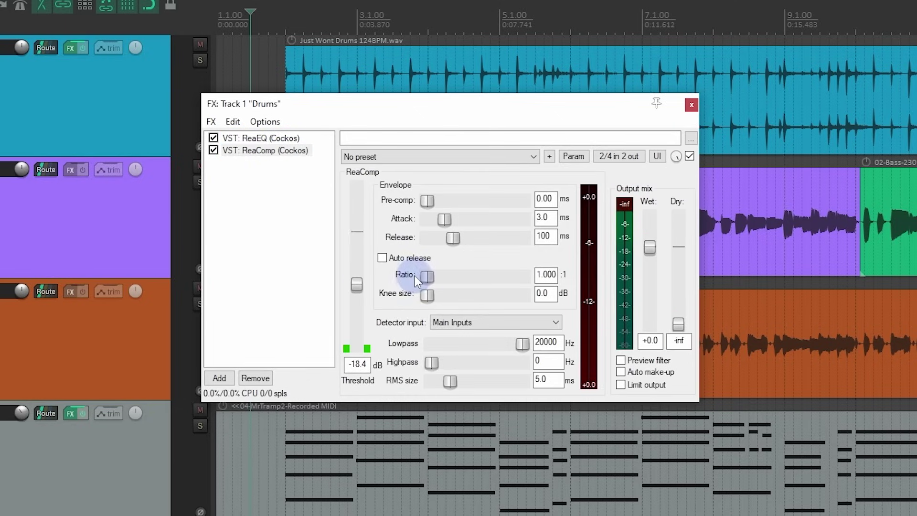
{"action": "left_click_drag", "start_coordinate": [424, 276], "coordinate": [459, 276]}
{"action": "left_click_drag", "start_coordinate": [427, 200], "coordinate": [455, 201]}
{"action": "left_click", "coordinate": [620, 372]}
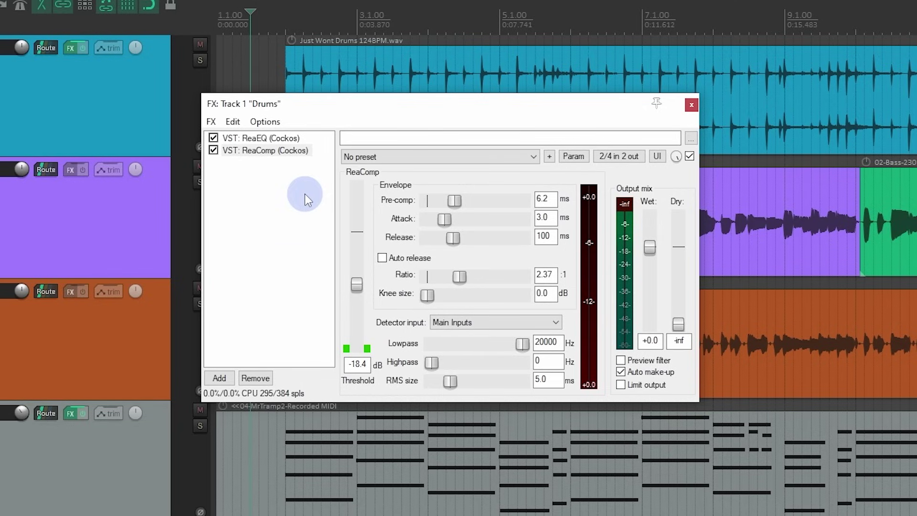
- Save the Drums track's ReaEQ and ReaComp settings as an effects chain, overwriting Drum FX.RfxChain
{"action": "left_click_drag", "start_coordinate": [311, 185], "coordinate": [233, 133]}
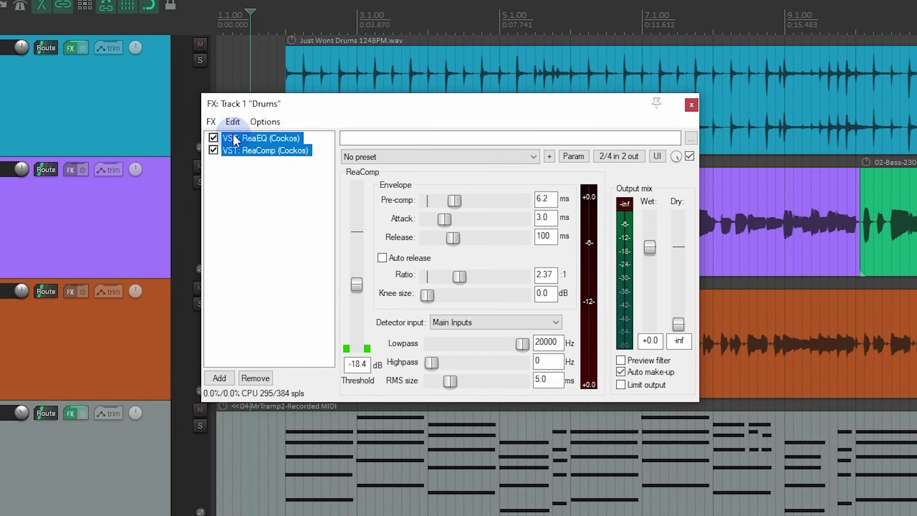
{"action": "left_click", "coordinate": [210, 123]}
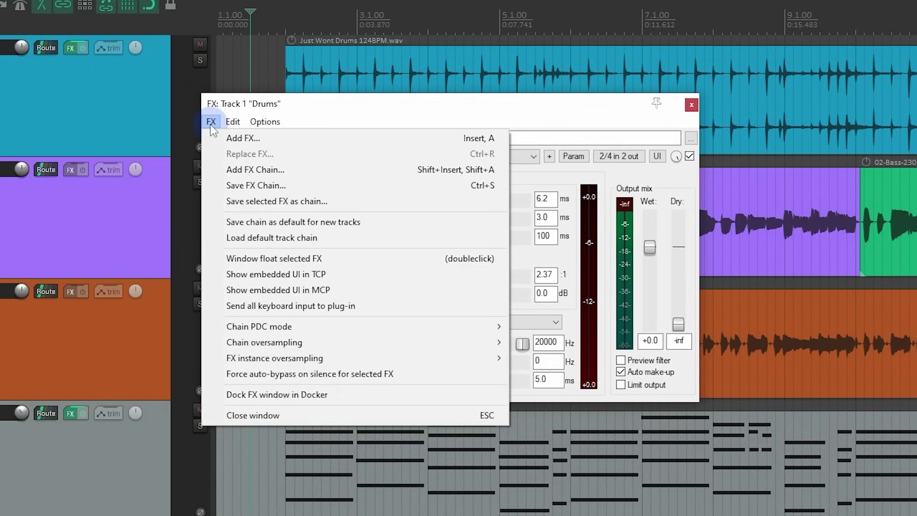
{"action": "left_click", "coordinate": [227, 190]}
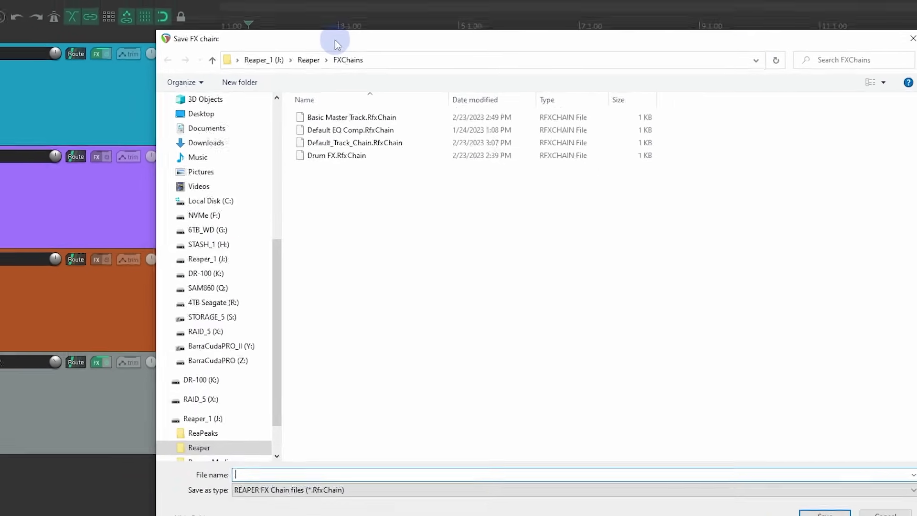
{"action": "left_click", "coordinate": [319, 159]}
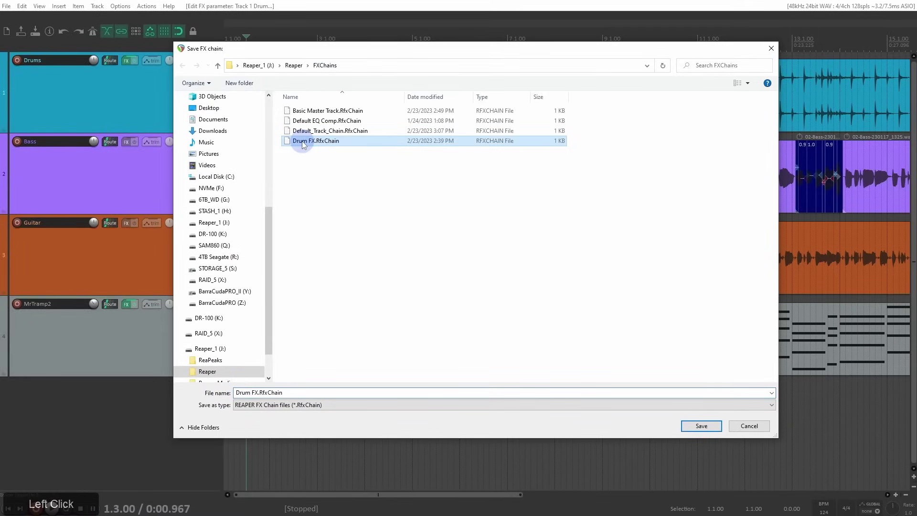
{"action": "left_click", "coordinate": [700, 426]}
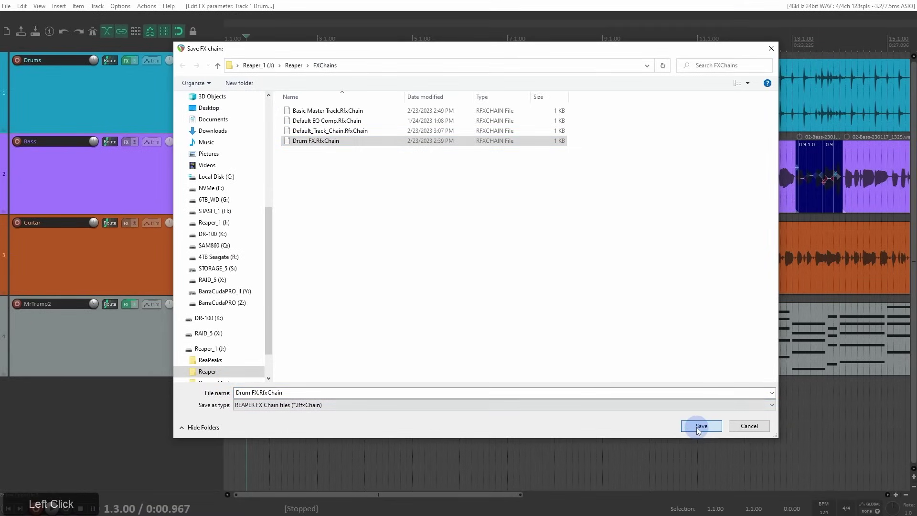
{"action": "left_click", "coordinate": [487, 256]}
- Delete both plug-ins from the Drums track and load the saved Drum FX.RfxChain in their place
{"action": "left_click", "coordinate": [236, 110]}
{"action": "key", "text": "Delete"}
{"action": "left_click", "coordinate": [220, 110]}
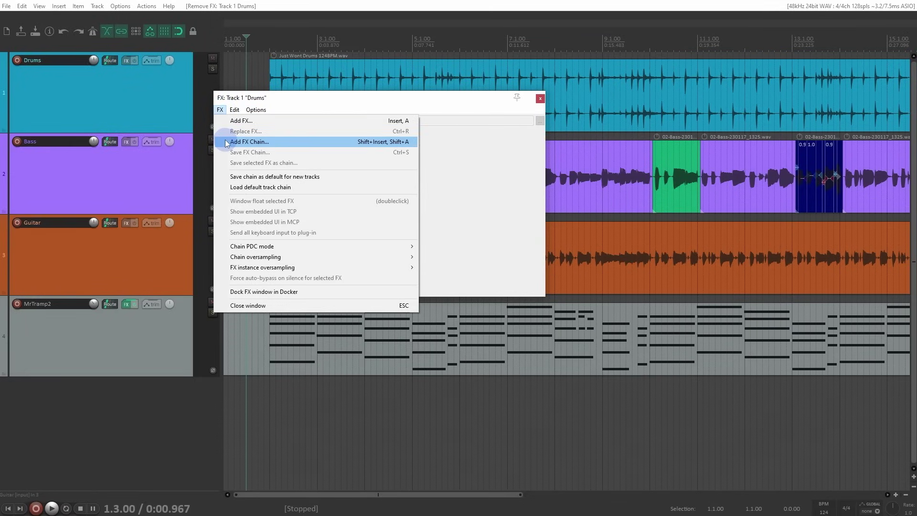
{"action": "left_click", "coordinate": [244, 142]}
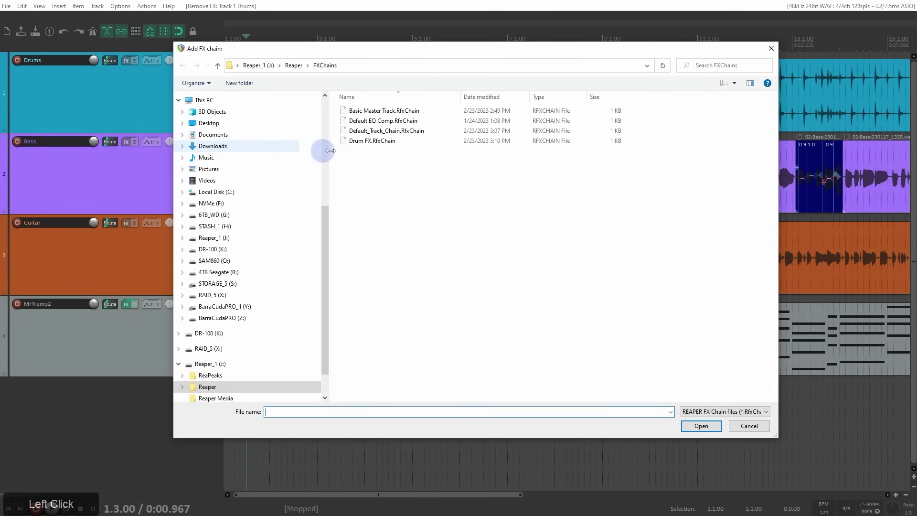
{"action": "double_click", "coordinate": [368, 142]}
{"action": "left_click", "coordinate": [258, 150]}
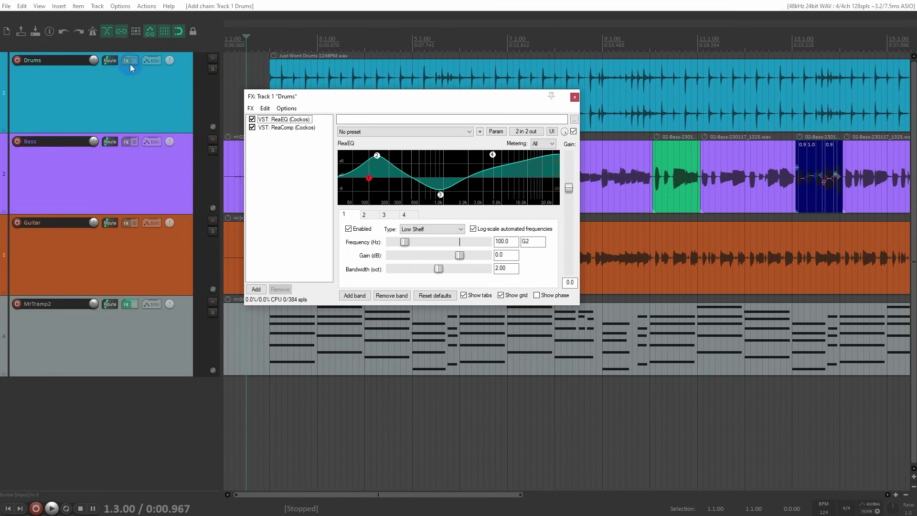
- Copy the whole Drums effects chain onto the Bass track and check the copied ReaEQ and ReaComp
{"action": "mouse_move", "coordinate": [130, 64]}
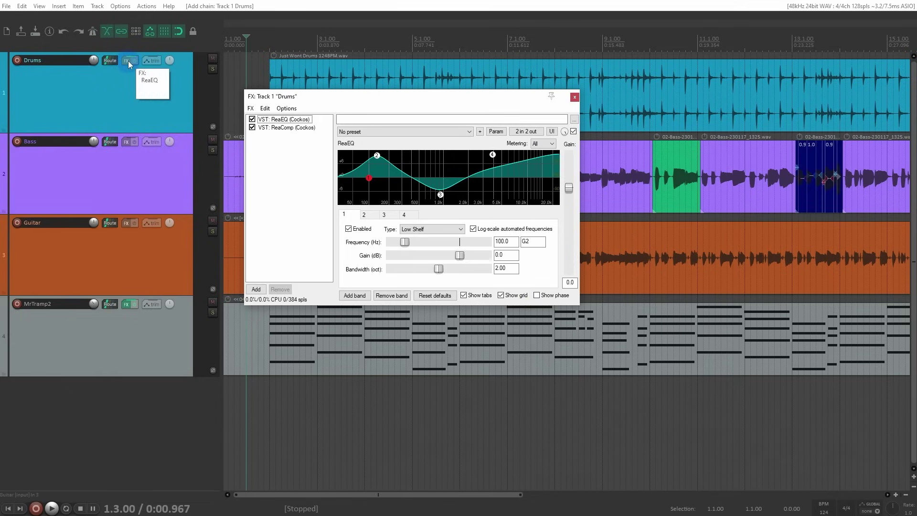
{"action": "left_click", "coordinate": [127, 58]}
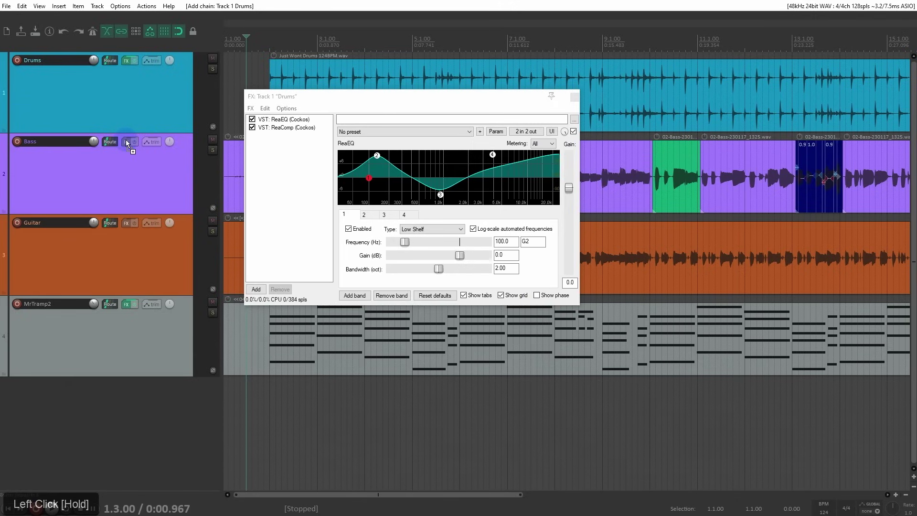
{"action": "left_click_drag", "start_coordinate": [126, 141], "coordinate": [125, 141]}
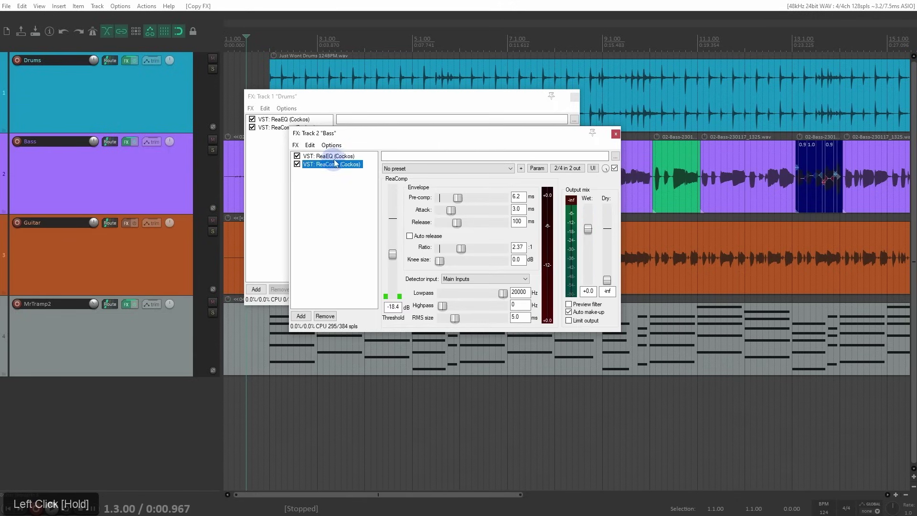
{"action": "left_click", "coordinate": [335, 156]}
{"action": "left_click", "coordinate": [340, 164]}
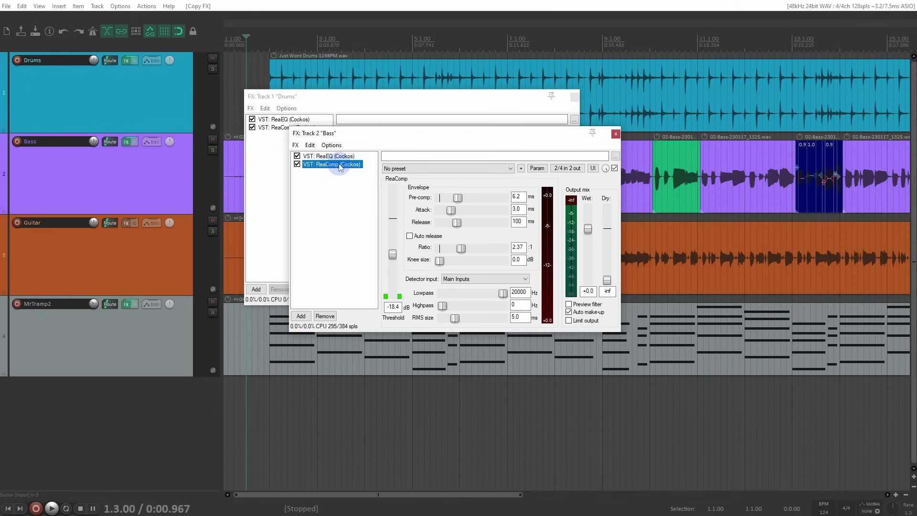
{"action": "left_click", "coordinate": [333, 184]}
{"action": "left_click", "coordinate": [175, 194]}
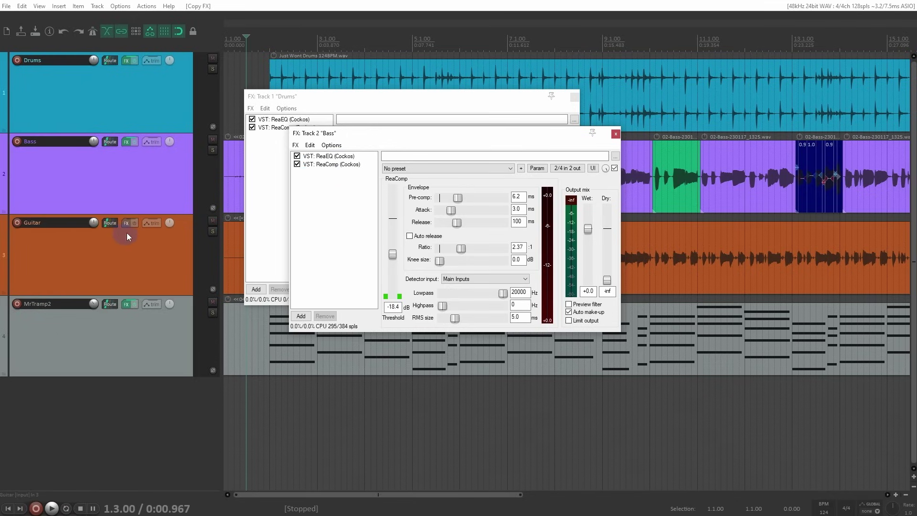
- Copy only the ReaComp plug-in from the Bass track's effects chain to the Guitar track
{"action": "left_click", "coordinate": [315, 165]}
{"action": "left_click_drag", "start_coordinate": [346, 170], "coordinate": [186, 208]}
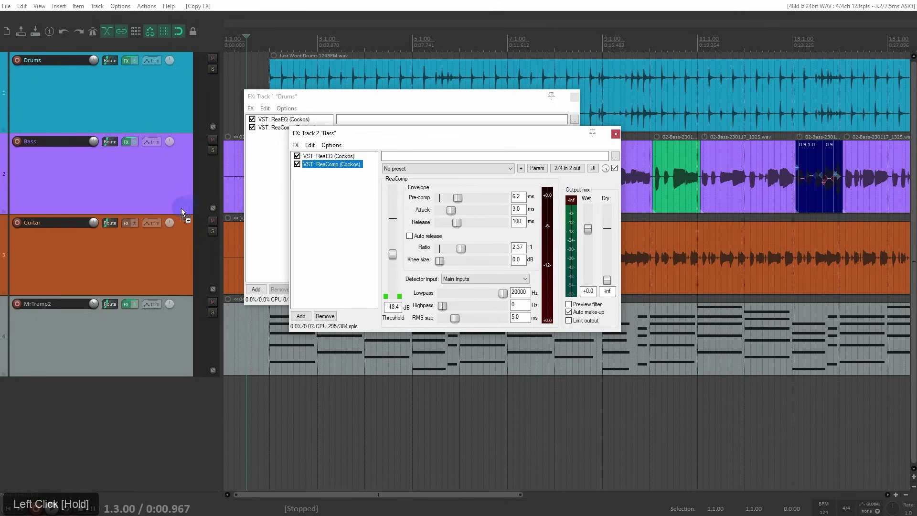
{"action": "left_click_drag", "start_coordinate": [127, 223], "coordinate": [127, 223]}
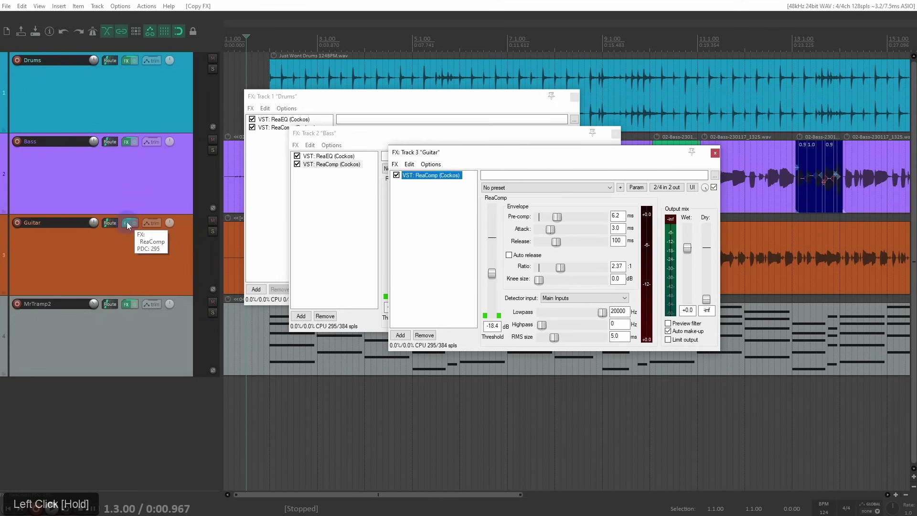
{"action": "left_click", "coordinate": [127, 222]}
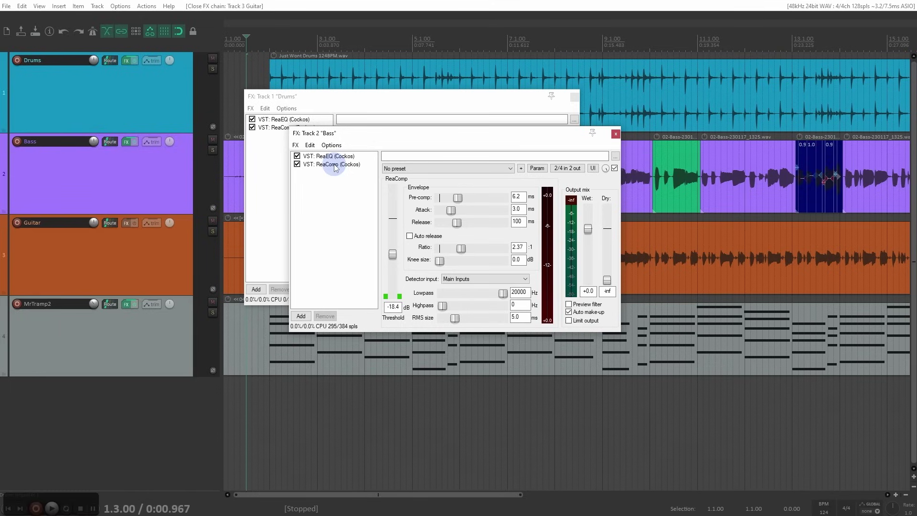
- Move the ReaComp plug-in from the Bass track to the Guitar track and close all open effects windows
{"action": "left_click_drag", "start_coordinate": [335, 167], "coordinate": [124, 225]}
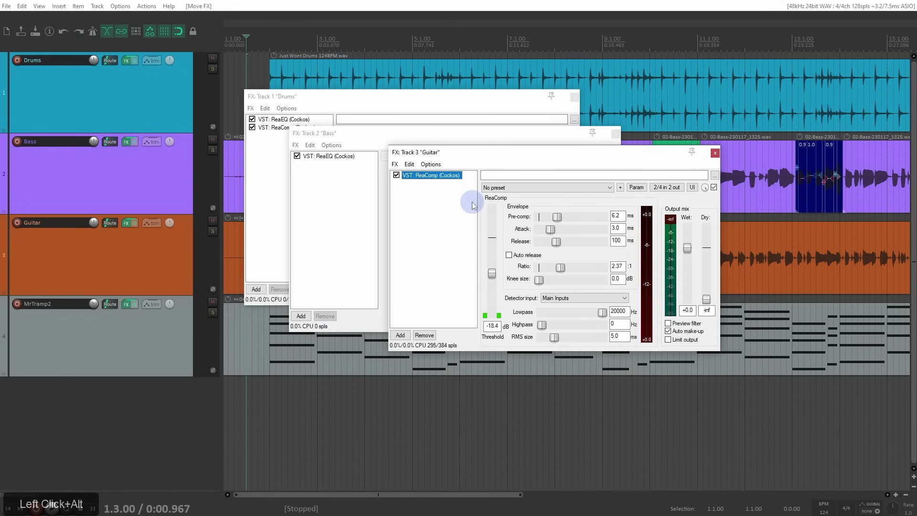
{"action": "left_click", "coordinate": [715, 153]}
{"action": "left_click", "coordinate": [616, 133]}
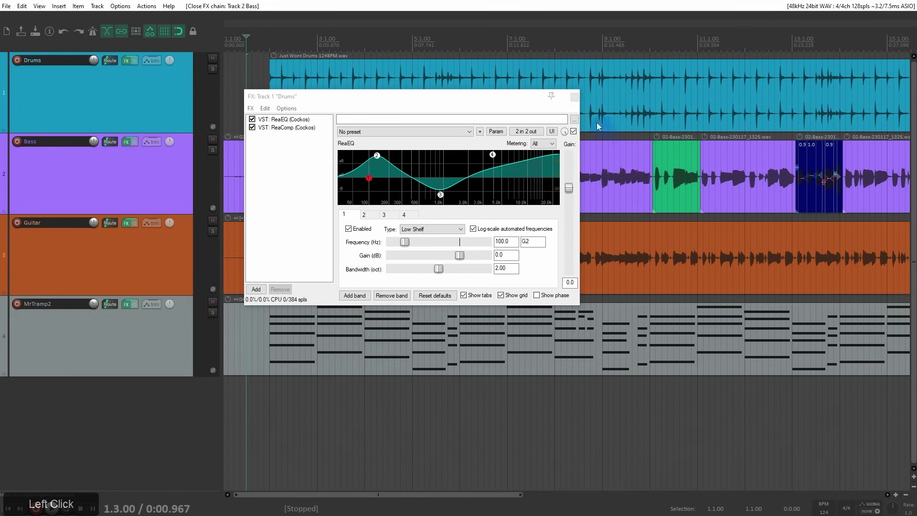
{"action": "left_click", "coordinate": [573, 97]}
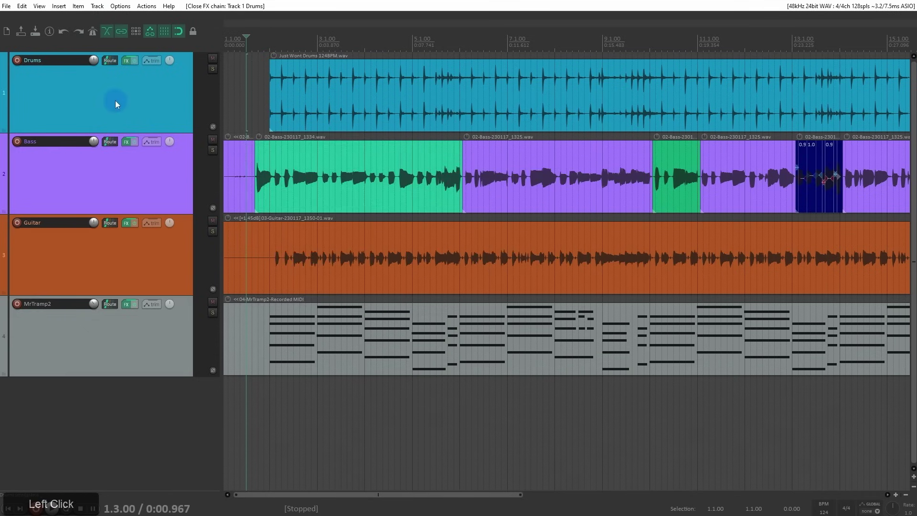
- Remove all effects from the Guitar, Bass and Drums tracks
{"action": "left_click", "coordinate": [125, 222], "text": "alt"}
{"action": "left_click", "coordinate": [126, 141], "text": "alt"}
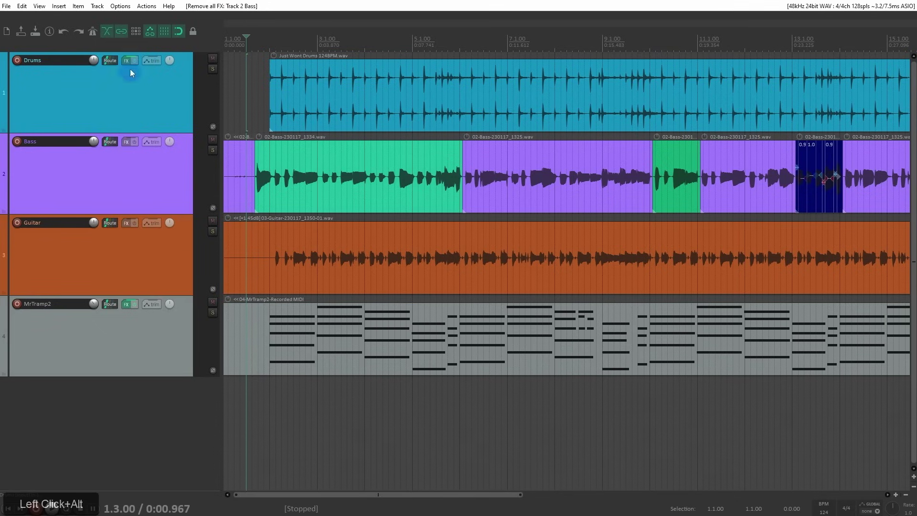
{"action": "left_click", "coordinate": [127, 61], "text": "alt"}
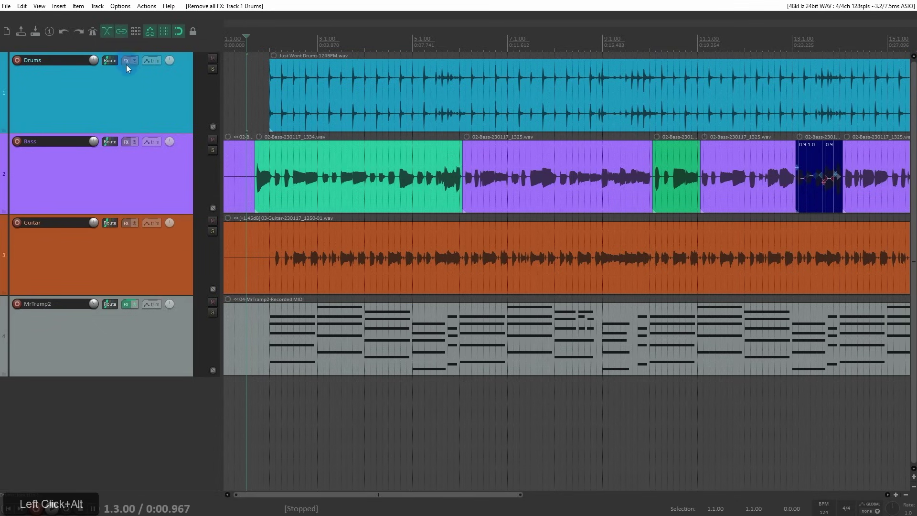
- Add the JS 3-Band EQ from the FX Browser to the bass item 02-Bass-230117_1334.wav and close the browser
{"action": "left_click", "coordinate": [137, 95]}
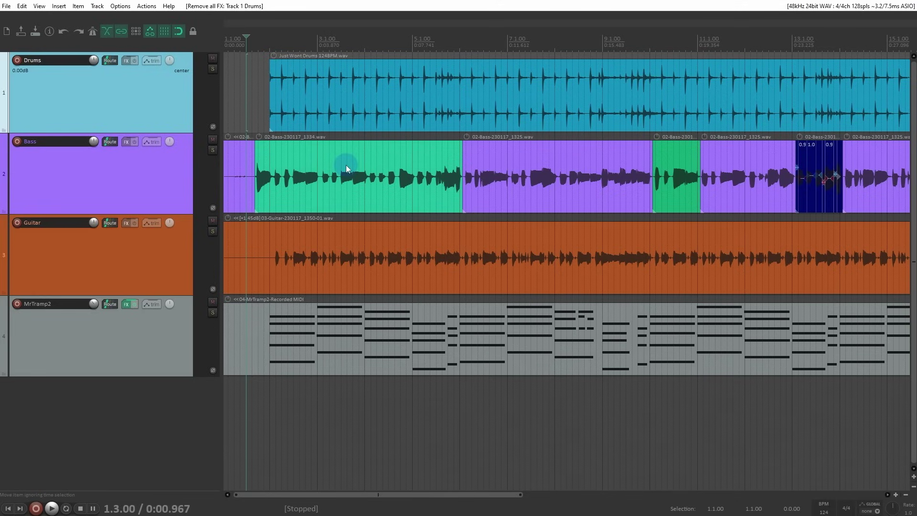
{"action": "left_click", "coordinate": [288, 159]}
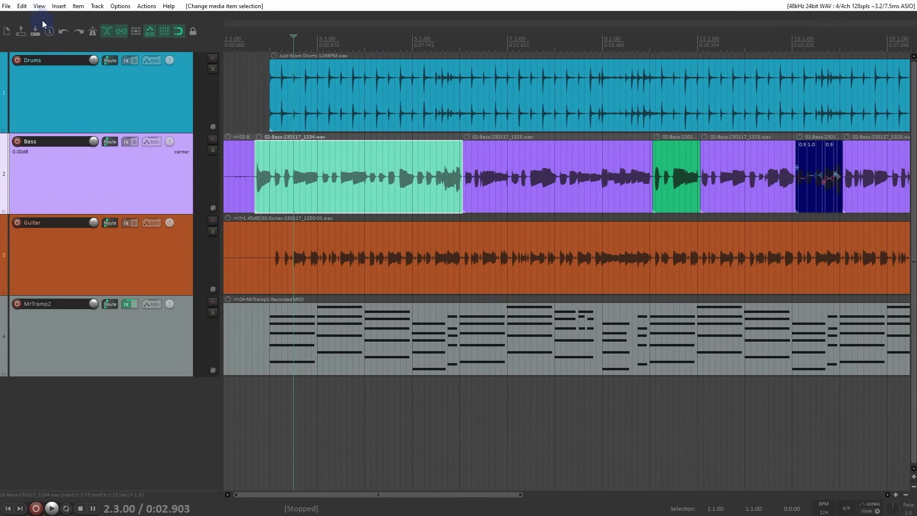
{"action": "left_click", "coordinate": [37, 7]}
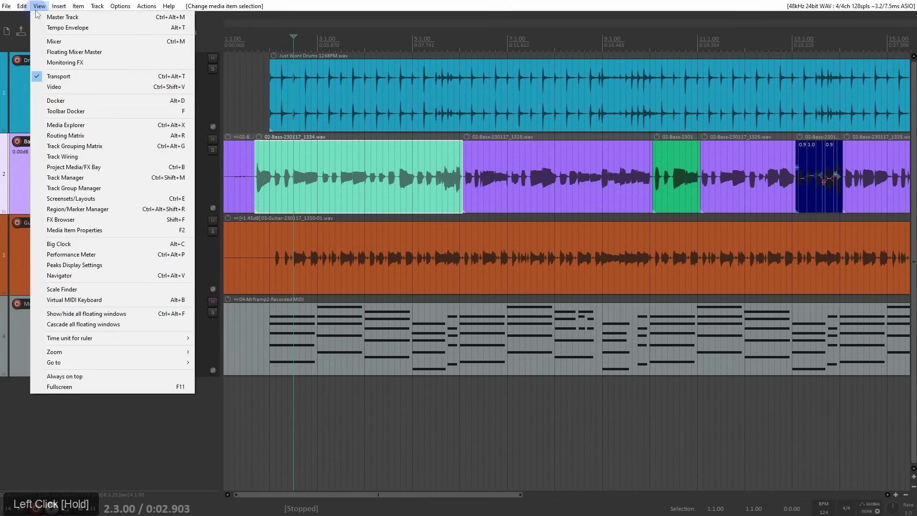
{"action": "left_click_drag", "start_coordinate": [37, 13], "coordinate": [79, 219]}
{"action": "left_click_drag", "start_coordinate": [328, 82], "coordinate": [547, 74]}
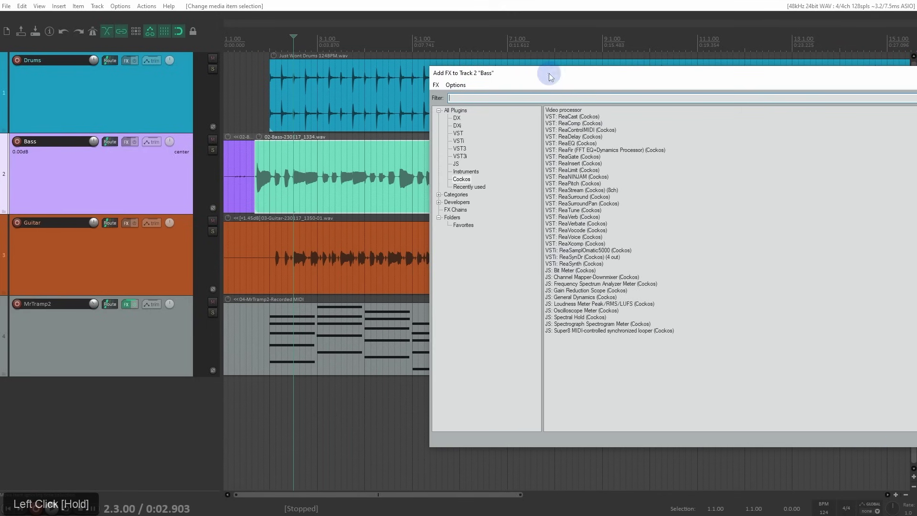
{"action": "left_click", "coordinate": [456, 164]}
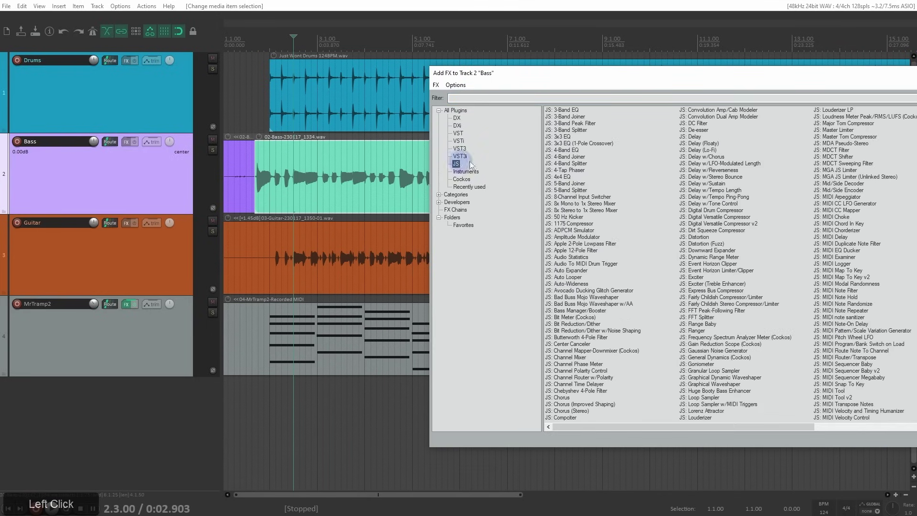
{"action": "left_click", "coordinate": [572, 112]}
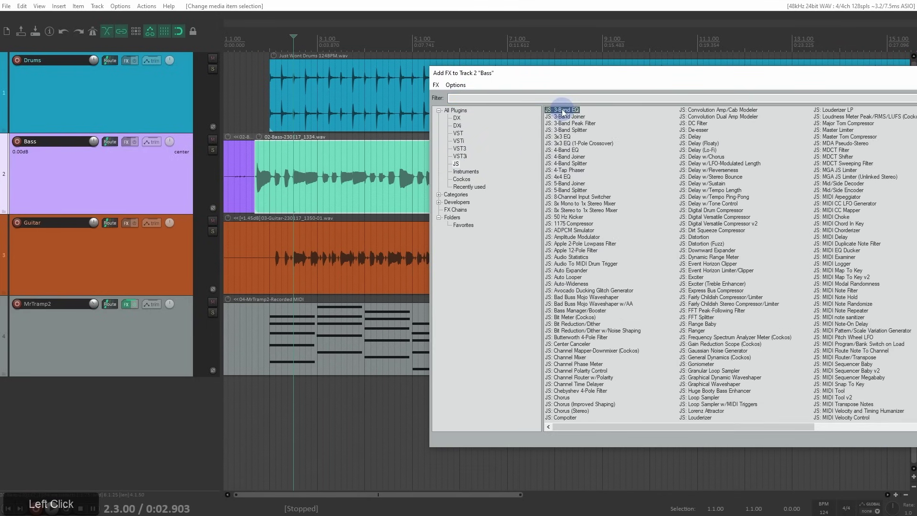
{"action": "left_click_drag", "start_coordinate": [562, 113], "coordinate": [329, 182]}
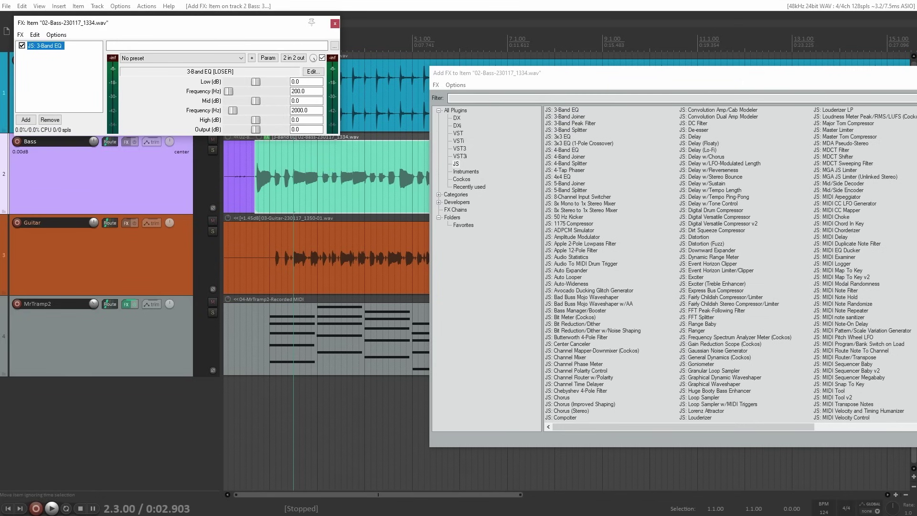
{"action": "left_click", "coordinate": [915, 72]}
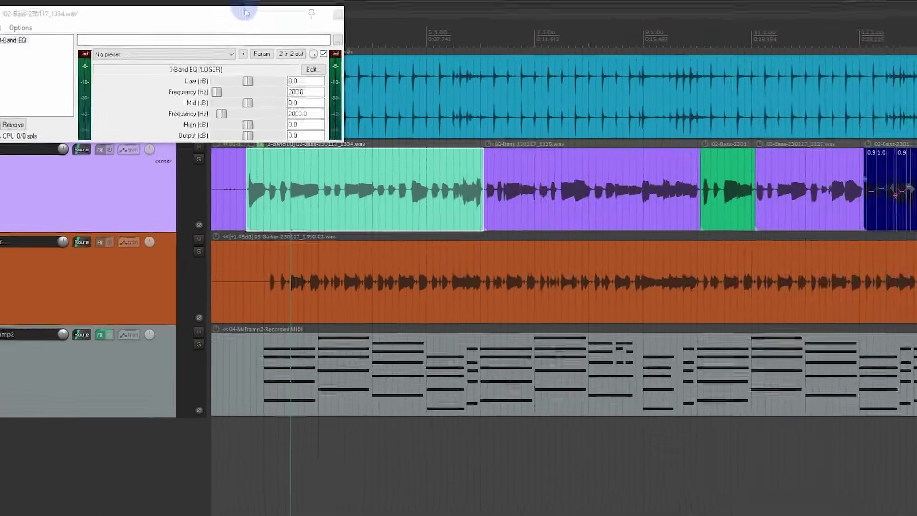
{"action": "left_click_drag", "start_coordinate": [255, 22], "coordinate": [668, 171]}
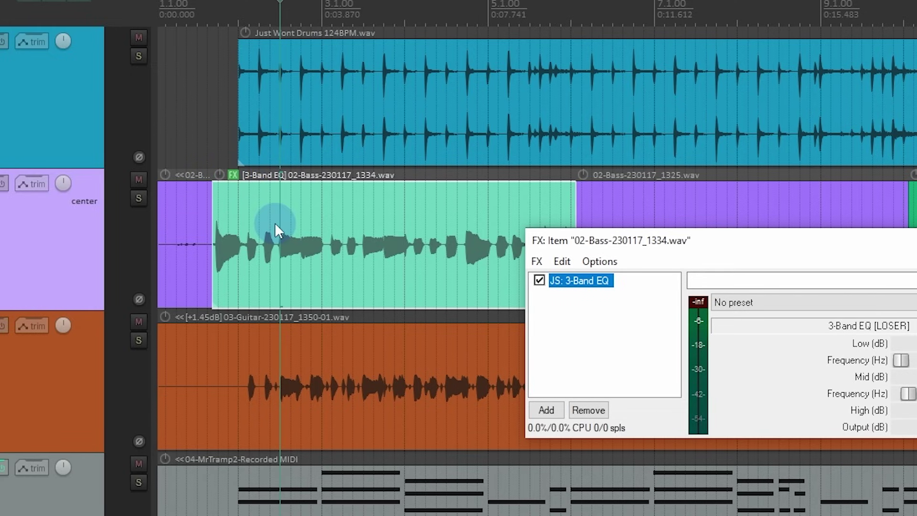
- Enable the No FX media item button in the media appearance preferences and apply the change
{"action": "key", "text": "ctrl+p"}
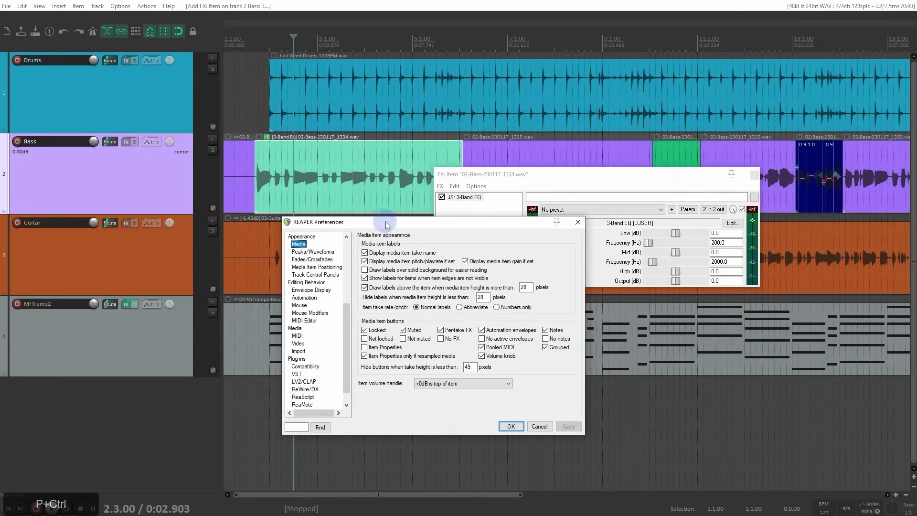
{"action": "left_click_drag", "start_coordinate": [386, 225], "coordinate": [396, 66]}
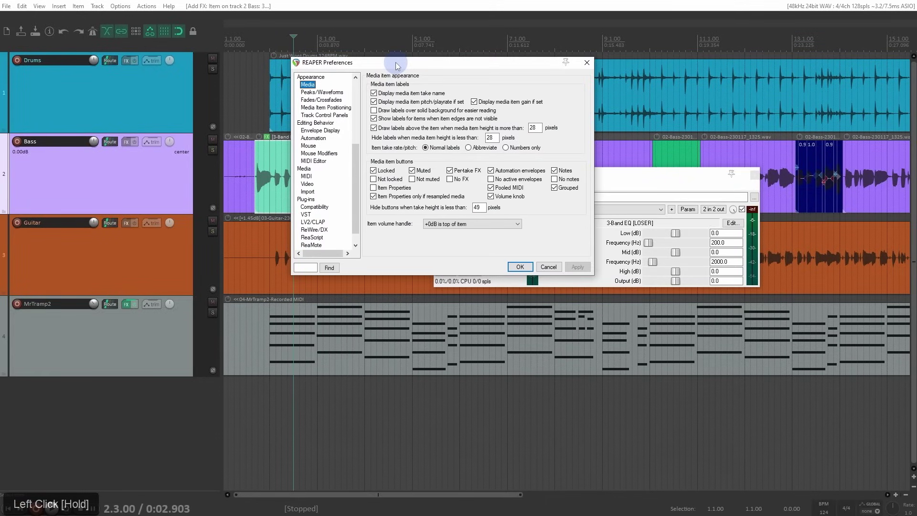
{"action": "left_click_drag", "start_coordinate": [357, 154], "coordinate": [357, 135]}
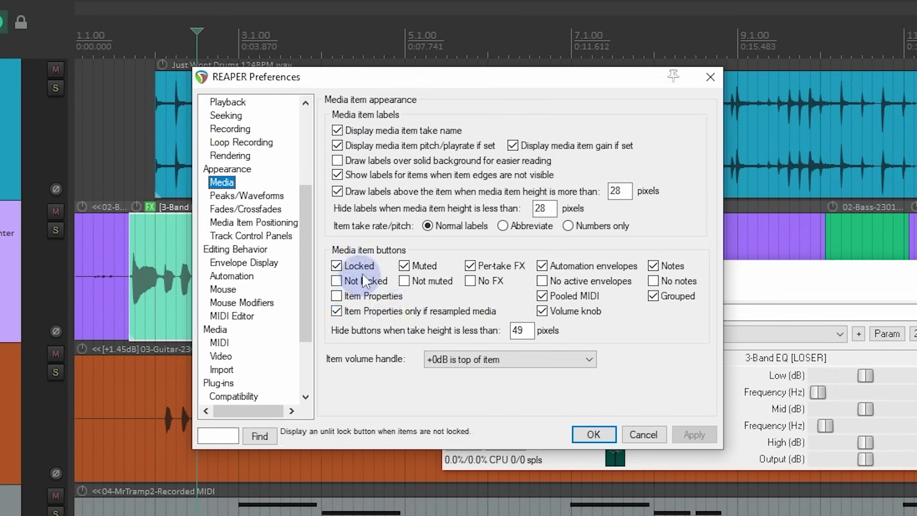
{"action": "left_click", "coordinate": [471, 280]}
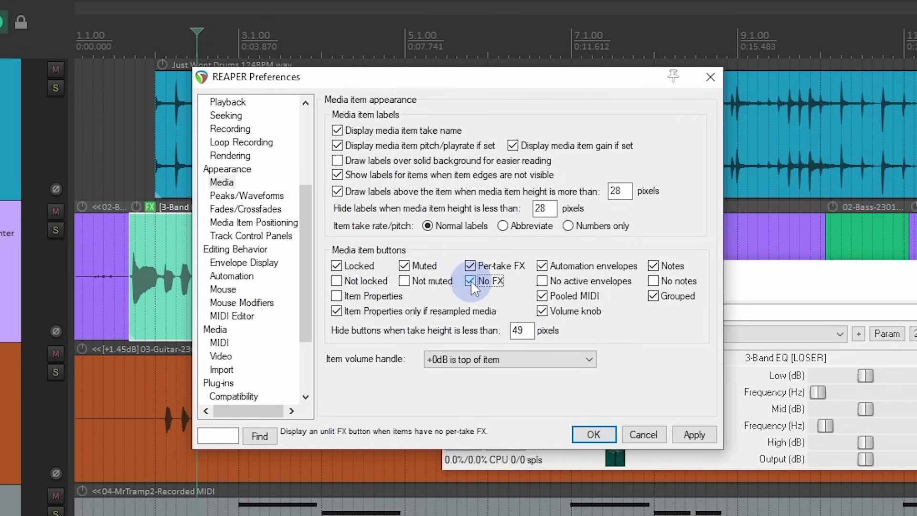
{"action": "left_click", "coordinate": [700, 431]}
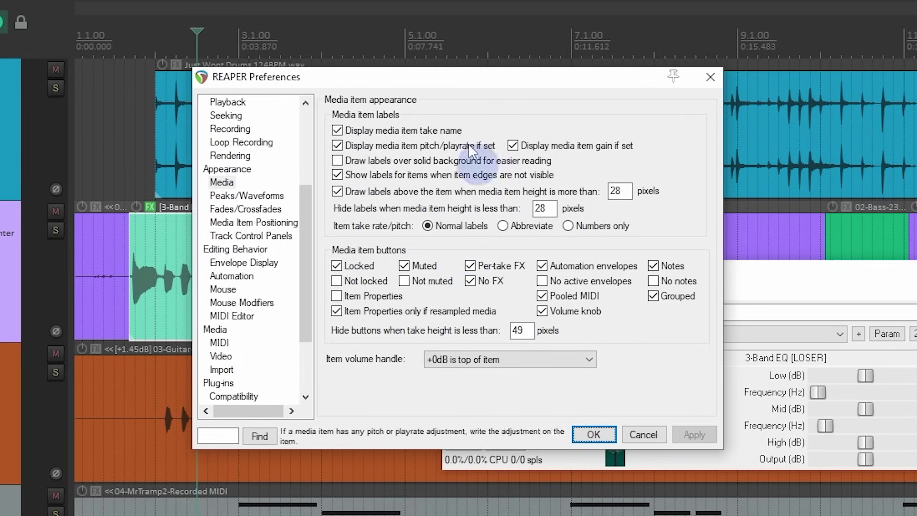
{"action": "left_click_drag", "start_coordinate": [454, 78], "coordinate": [424, 307]}
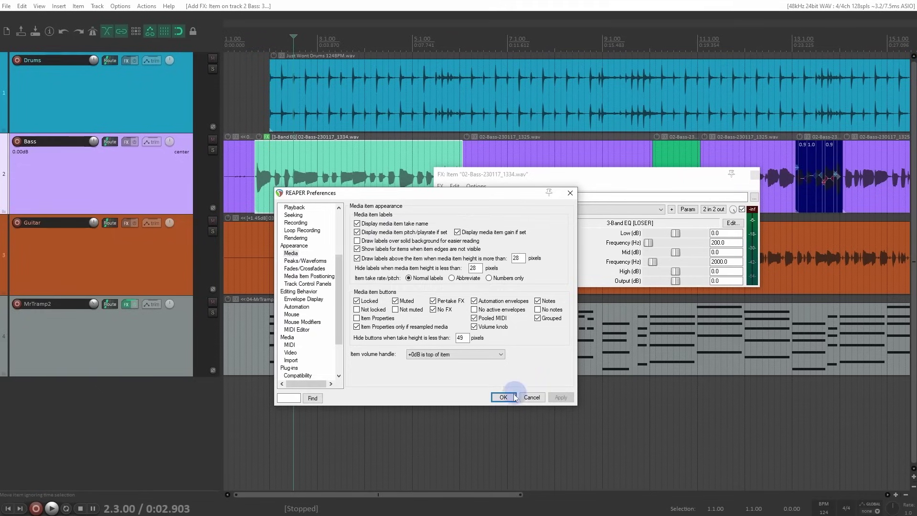
{"action": "left_click", "coordinate": [507, 416]}
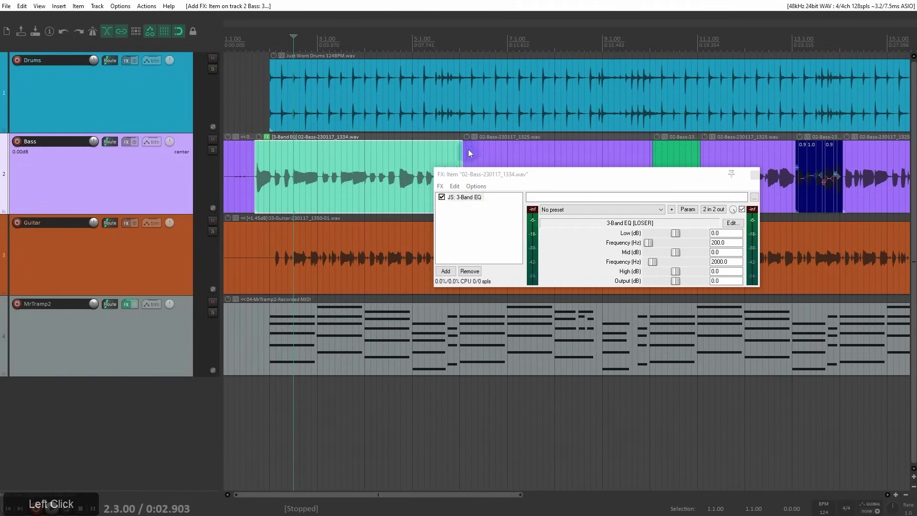
- Add JS Delay w/Stereo Bounce to the bass item 02-Bass-230117_1325.wav directly after the item with the 3-Band EQ
{"action": "left_click", "coordinate": [475, 137]}
{"action": "left_click_drag", "start_coordinate": [522, 67], "coordinate": [254, 68]}
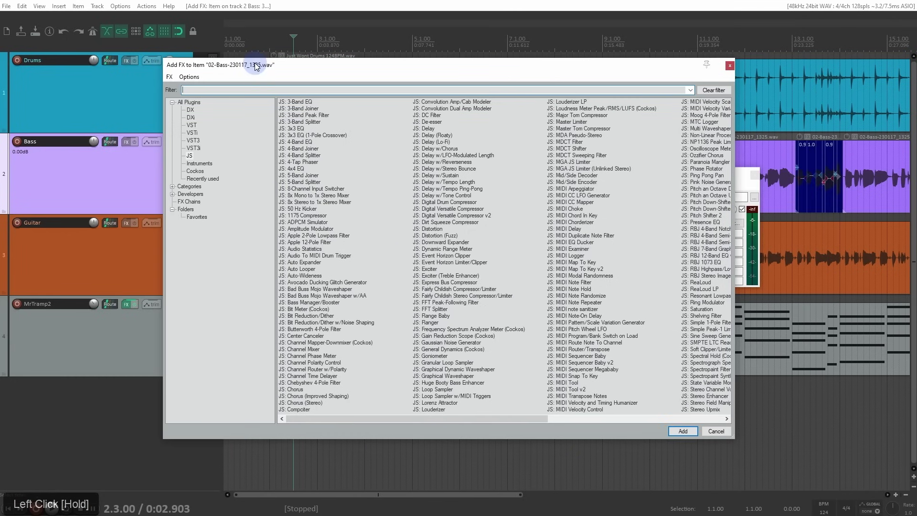
{"action": "double_click", "coordinate": [429, 168]}
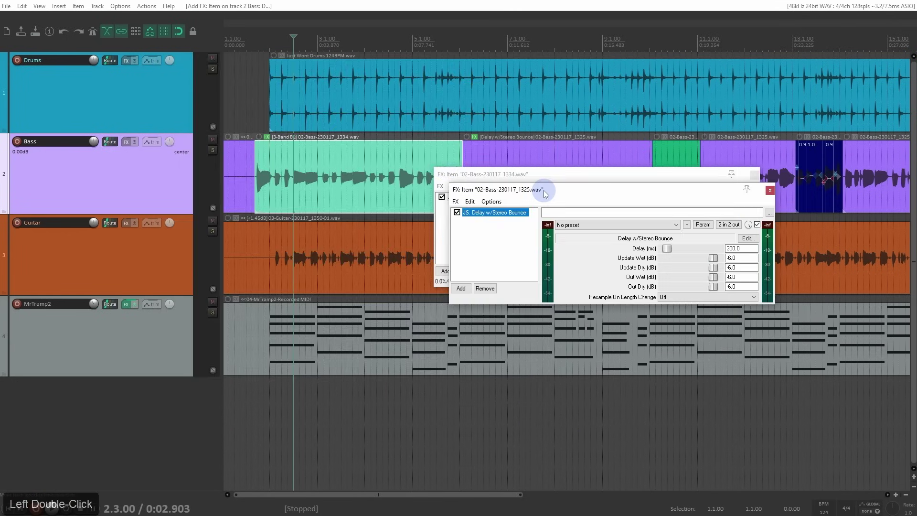
{"action": "left_click_drag", "start_coordinate": [543, 190], "coordinate": [358, 266]}
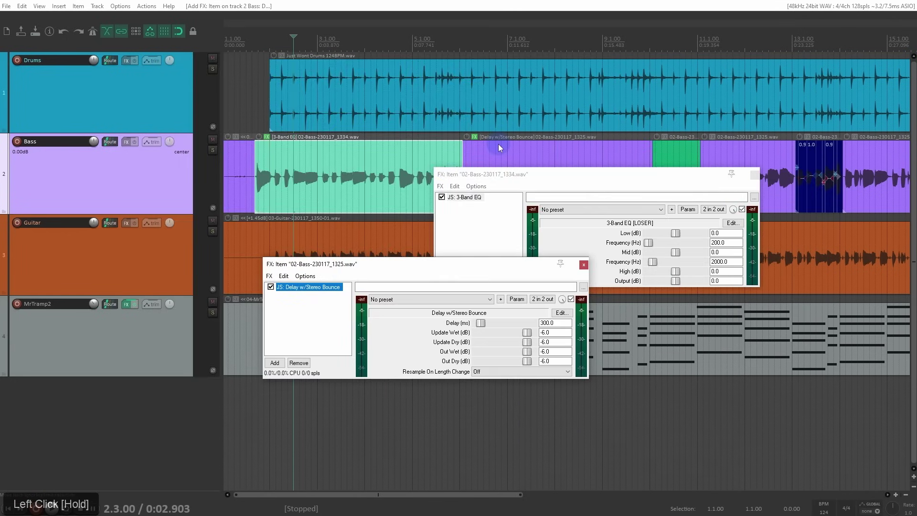
- Close both item effects windows and remove the delay and the 3-Band EQ from the two bass items
{"action": "left_click", "coordinate": [583, 268]}
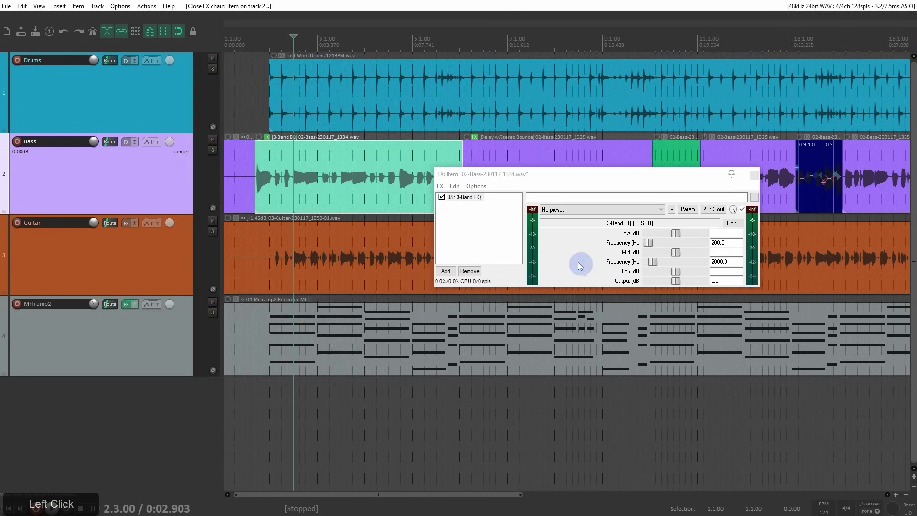
{"action": "left_click", "coordinate": [754, 175]}
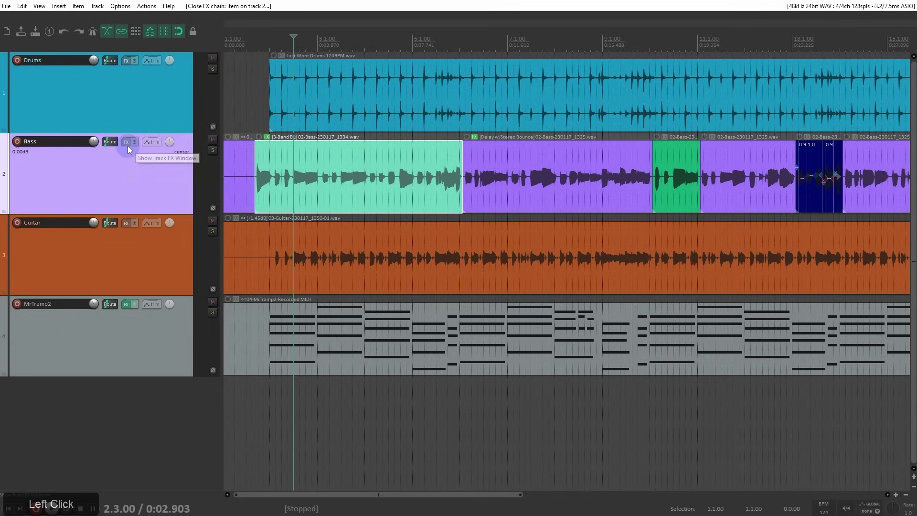
{"action": "left_click", "coordinate": [475, 136], "text": "alt"}
{"action": "left_click", "coordinate": [266, 137], "text": "alt"}
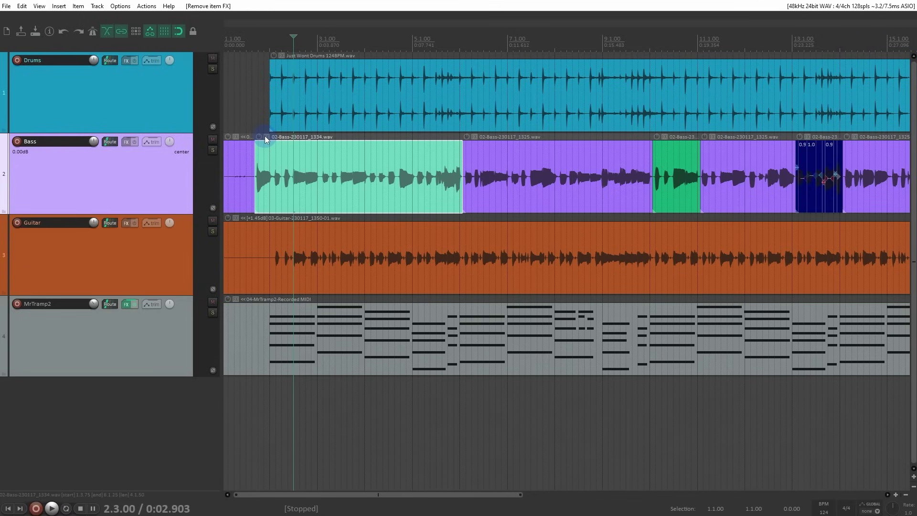
- Disable the No FX media item button in the media appearance preferences and apply the change
{"action": "key", "text": "ctrl+p"}
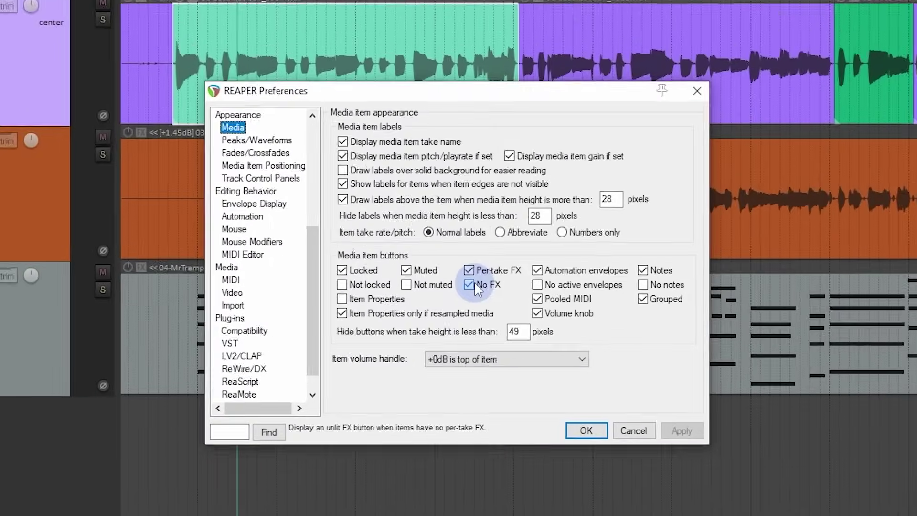
{"action": "left_click", "coordinate": [476, 286]}
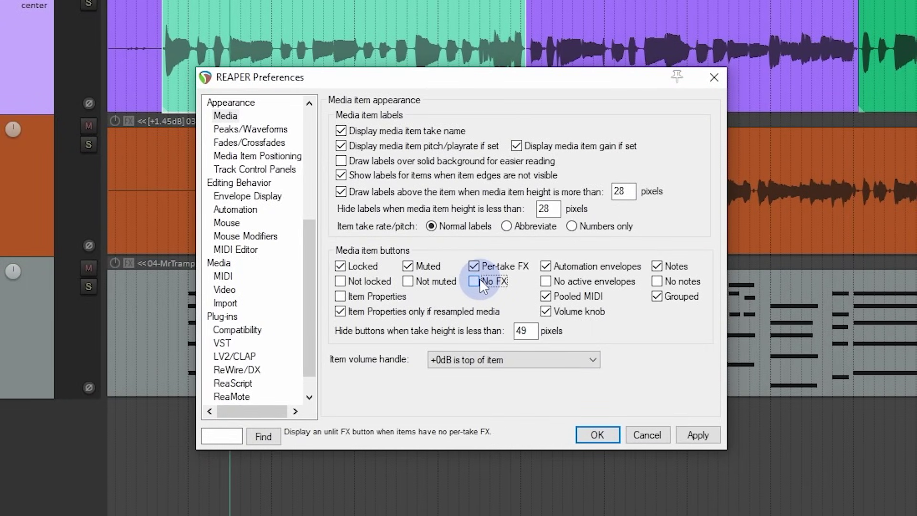
{"action": "left_click", "coordinate": [699, 434]}
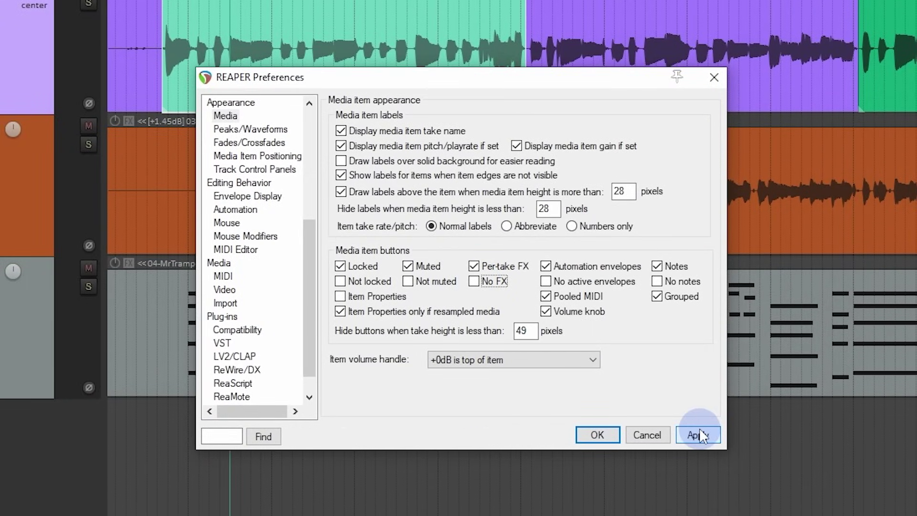
{"action": "left_click", "coordinate": [699, 434]}
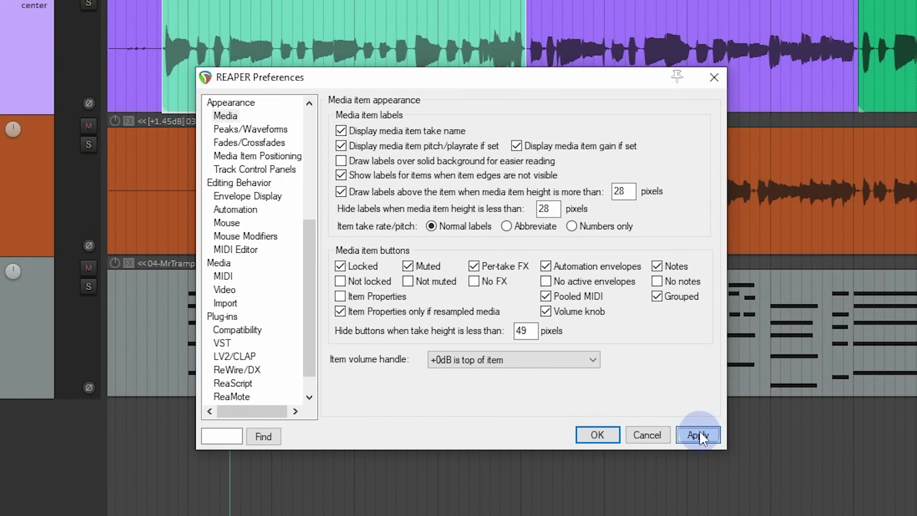
{"action": "left_click", "coordinate": [609, 431]}
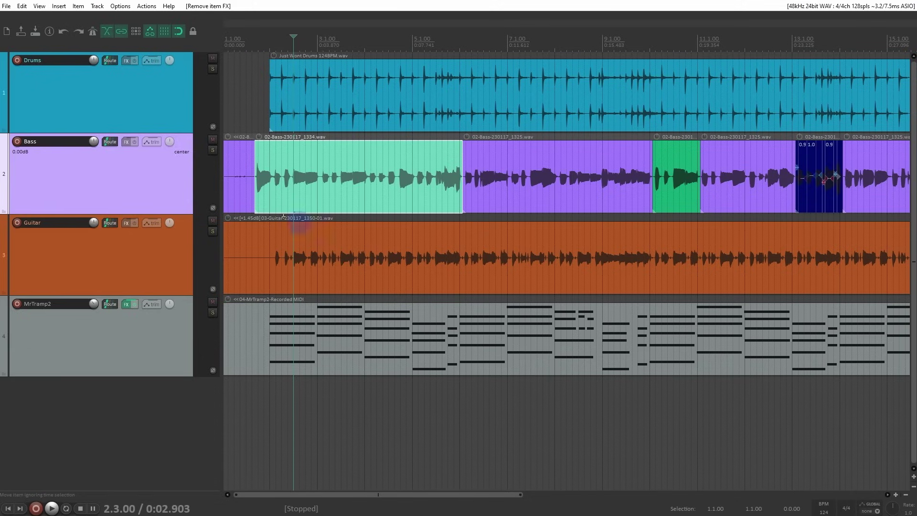
- Show the master track above the Drums track
{"action": "left_click", "coordinate": [171, 124]}
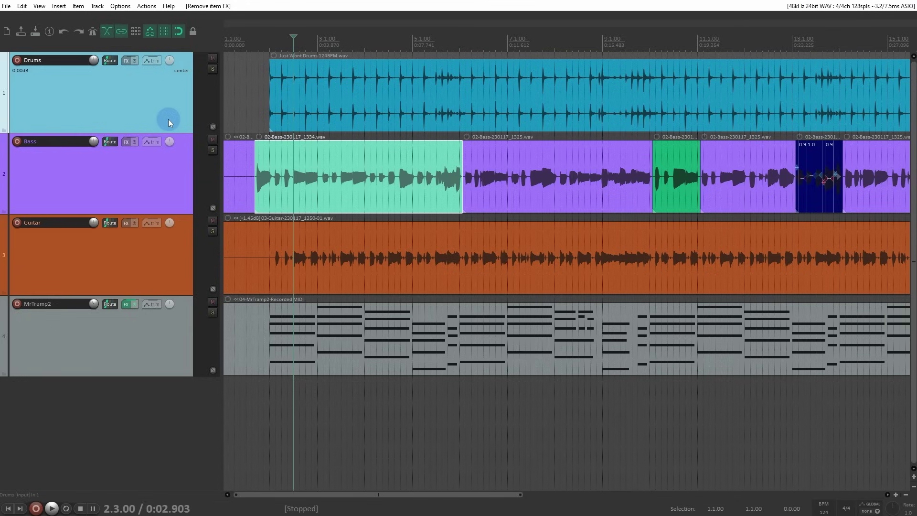
{"action": "left_click", "coordinate": [40, 7]}
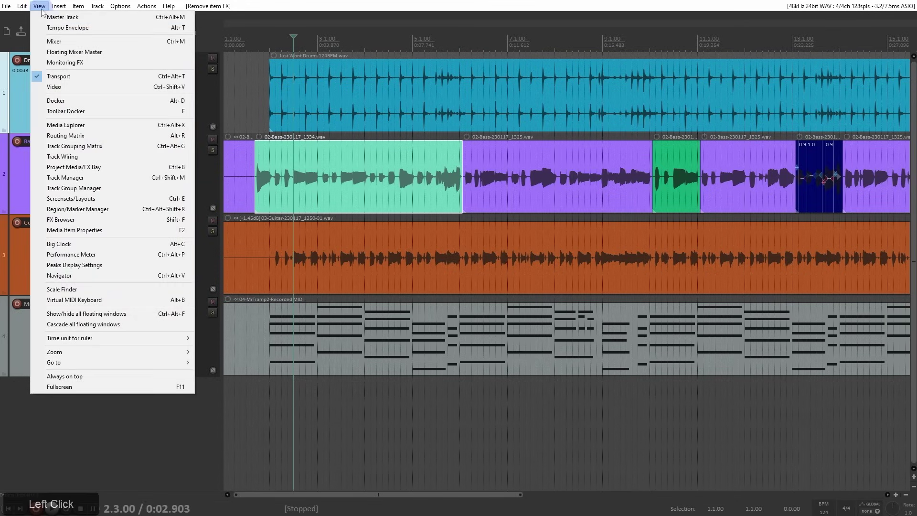
{"action": "left_click", "coordinate": [113, 16]}
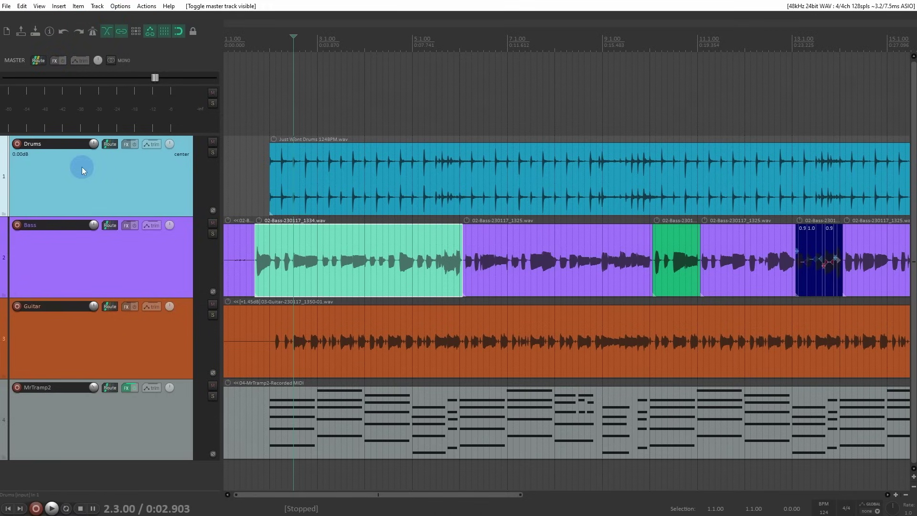
- Add the Cockos ReaLimit plug-in to the master track's effects chain
{"action": "left_click", "coordinate": [55, 60]}
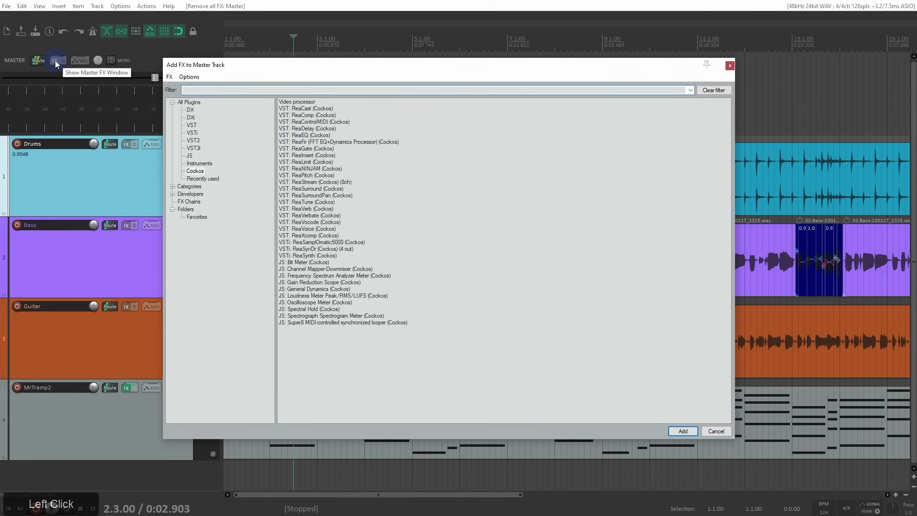
{"action": "left_click", "coordinate": [195, 171]}
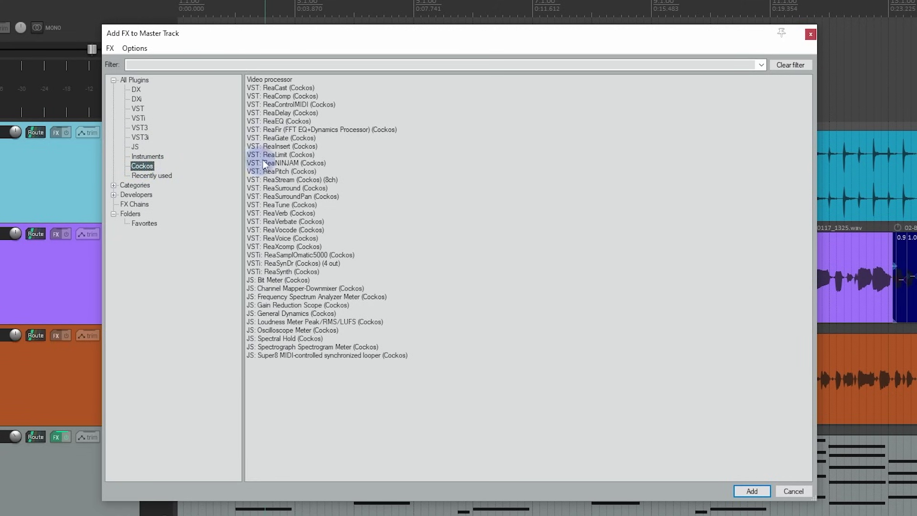
{"action": "double_click", "coordinate": [281, 154]}
{"action": "left_click_drag", "start_coordinate": [440, 240], "coordinate": [354, 70]}
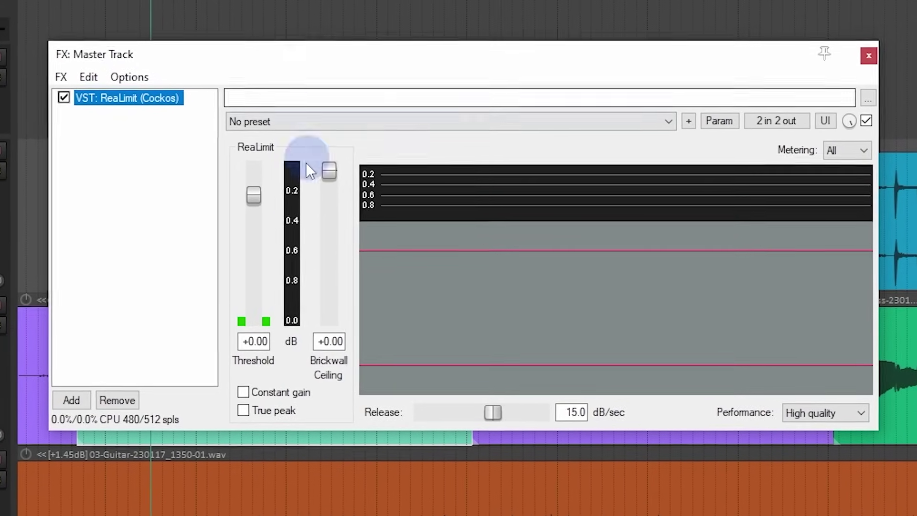
- Set ReaLimit's brickwall ceiling to -1.00 dB
{"action": "double_click", "coordinate": [333, 340]}
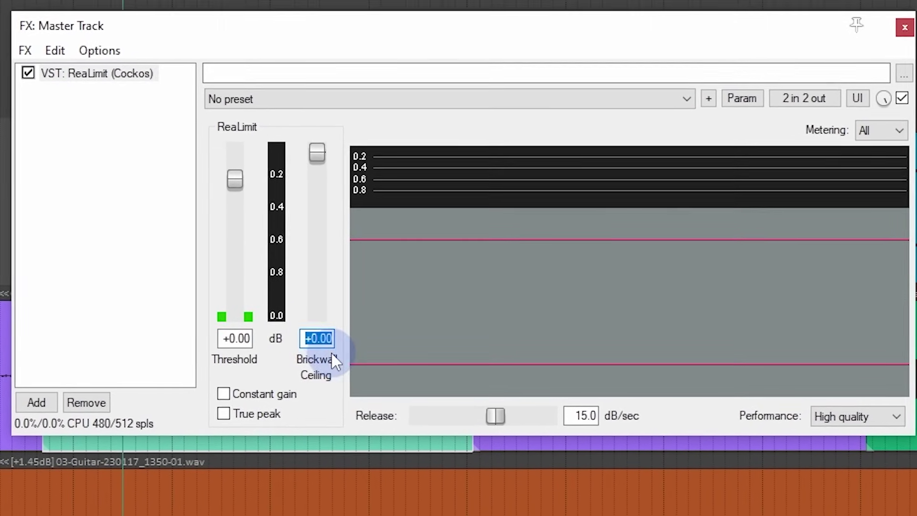
{"action": "key", "text": "BackSpace"}
{"action": "type", "text": "-1"}
- Set ReaLimit's threshold to -1.00 dB and enable true peak limiting
{"action": "left_click", "coordinate": [242, 338]}
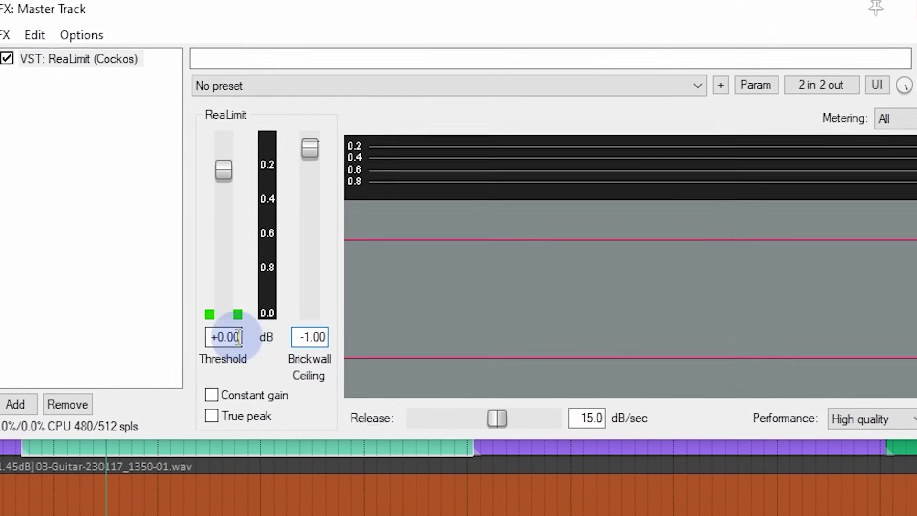
{"action": "left_click_drag", "start_coordinate": [239, 337], "coordinate": [171, 336]}
{"action": "key", "text": "BackSpace"}
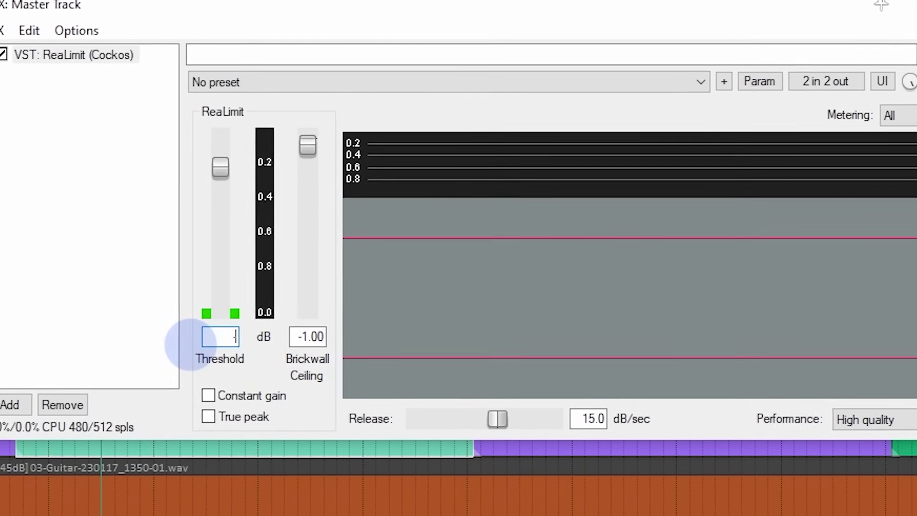
{"action": "type", "text": "-1"}
{"action": "left_click", "coordinate": [209, 416]}
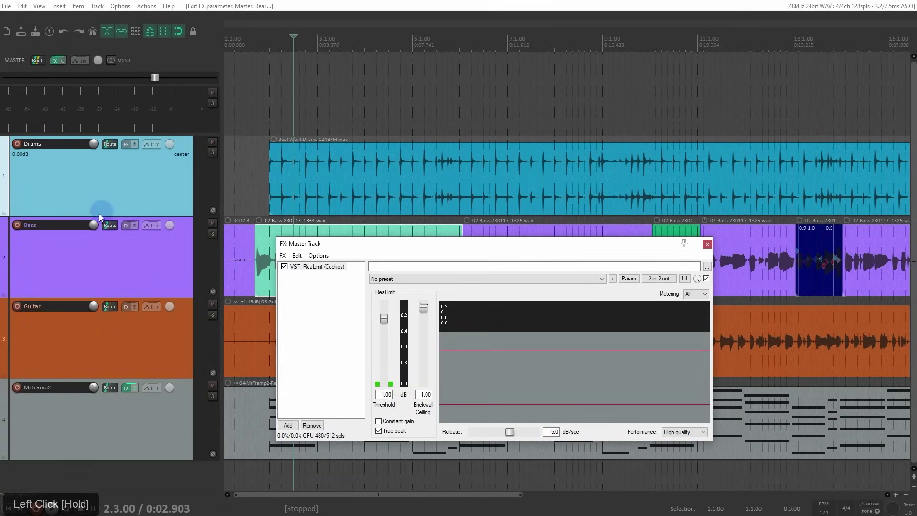
- Select the Drums, Bass and Guitar tracks together and raise their volume to 12 dB
{"action": "left_click", "coordinate": [118, 192]}
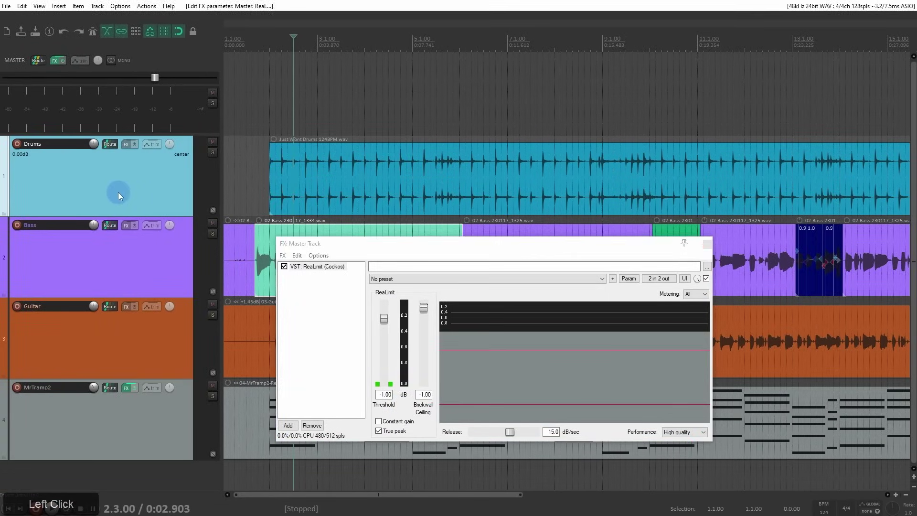
{"action": "left_click", "coordinate": [122, 275], "text": "shift"}
{"action": "left_click", "coordinate": [125, 341], "text": "shift"}
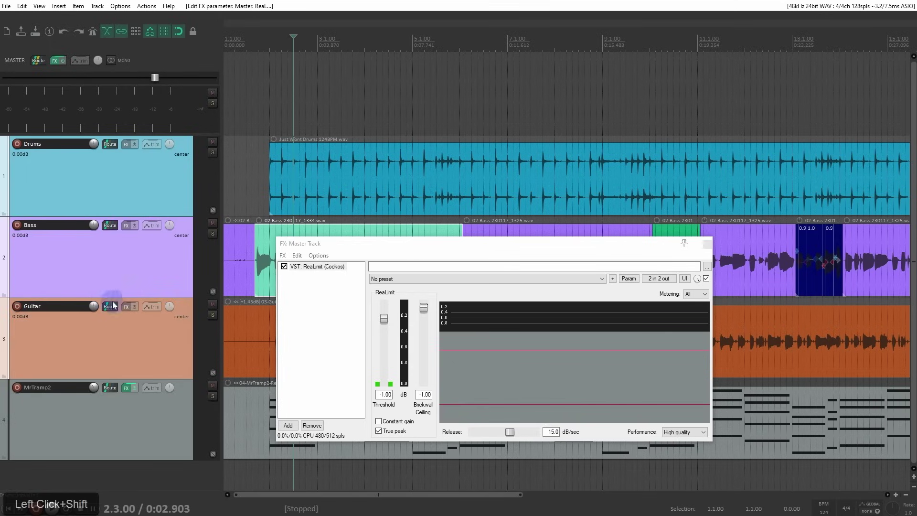
{"action": "mouse_move", "coordinate": [95, 311]}
{"action": "left_mouse_down"}
{"action": "mouse_move", "coordinate": [95, 281]}
{"action": "mouse_move", "coordinate": [95, 311]}
{"action": "left_mouse_up"}
{"action": "left_click", "coordinate": [321, 271]}
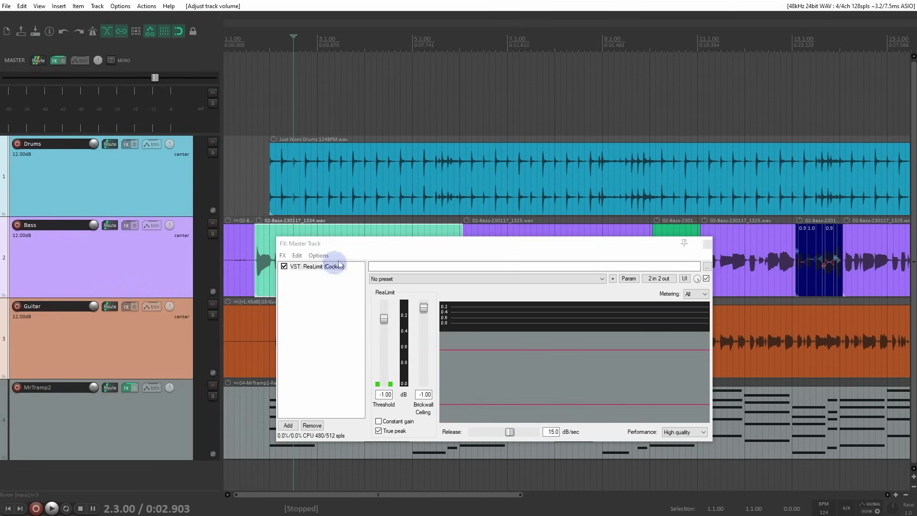
- Play the project from just before the drums item through the limiter, stop, and reset the Drums track's volume to 0 dB
{"action": "left_click", "coordinate": [257, 186]}
{"action": "key", "text": "space"}
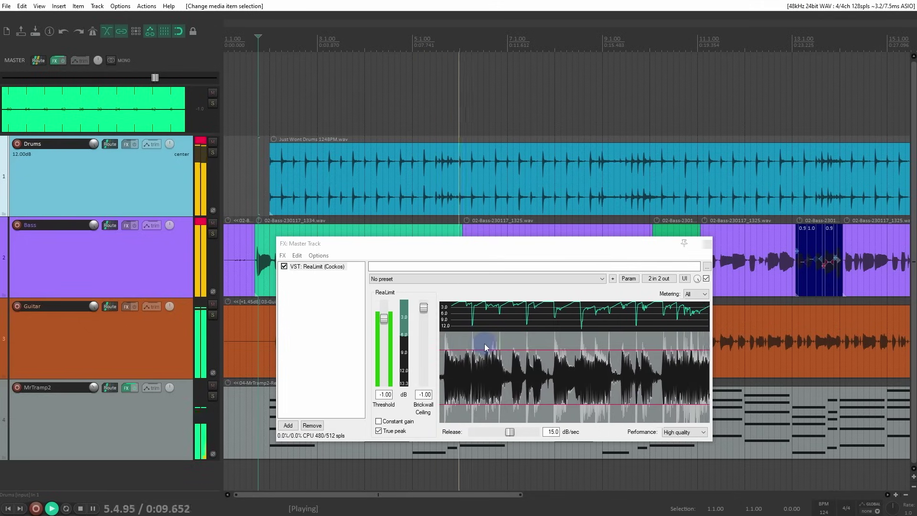
{"action": "key", "text": "space"}
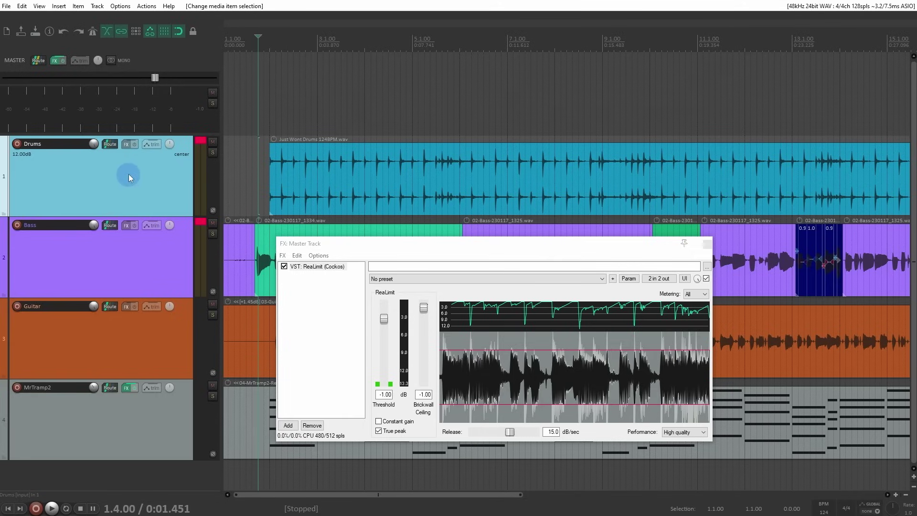
{"action": "double_click", "coordinate": [94, 144]}
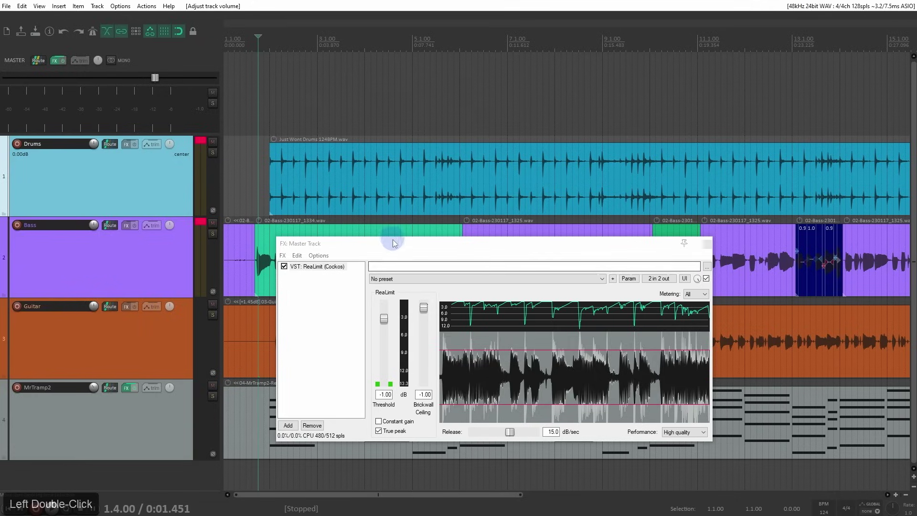
- Add the JS Loudness Meter Peak/RMS/LUFS after ReaLimit in the master track's effects chain
{"action": "left_click_drag", "start_coordinate": [391, 239], "coordinate": [331, 95]}
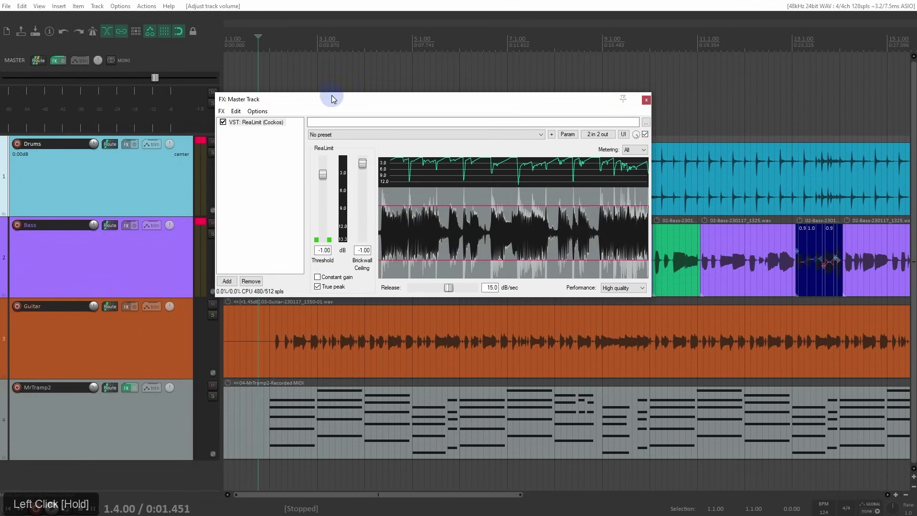
{"action": "double_click", "coordinate": [244, 154]}
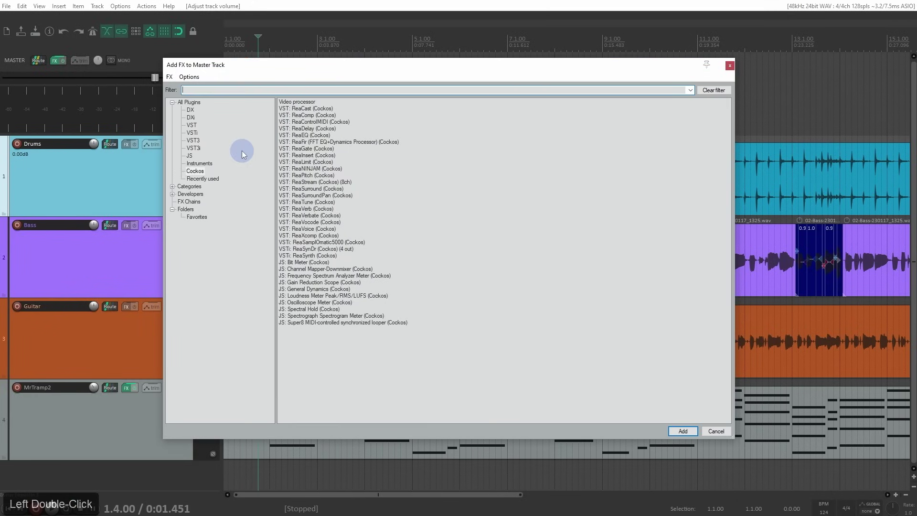
{"action": "left_click", "coordinate": [295, 297]}
{"action": "left_click", "coordinate": [683, 431]}
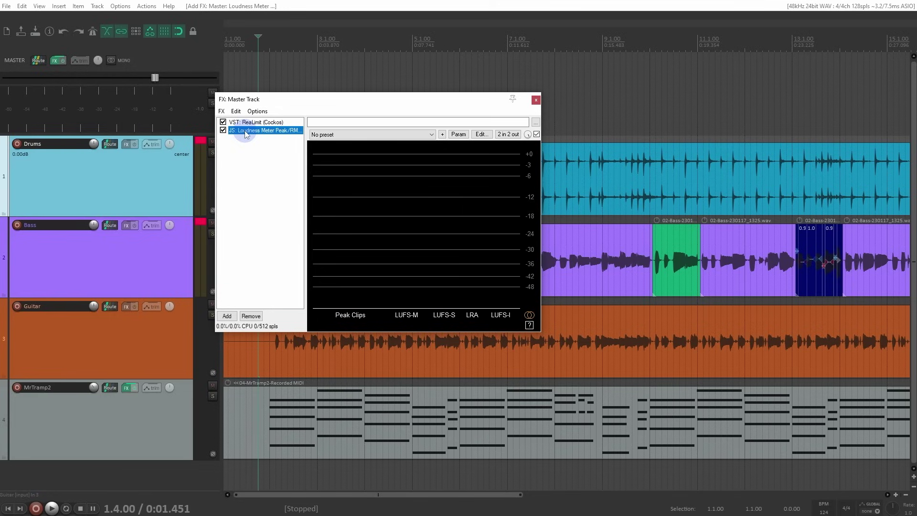
{"action": "left_click_drag", "start_coordinate": [245, 132], "coordinate": [266, 160]}
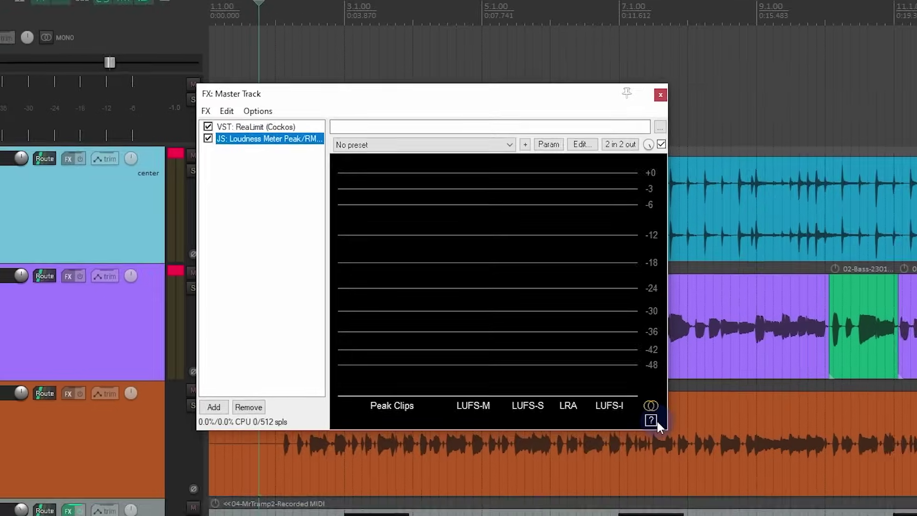
- Set the loudness meter's peak reading to true peak and turn off LUFS short-term and LRA loudness range
{"action": "left_click", "coordinate": [532, 325]}
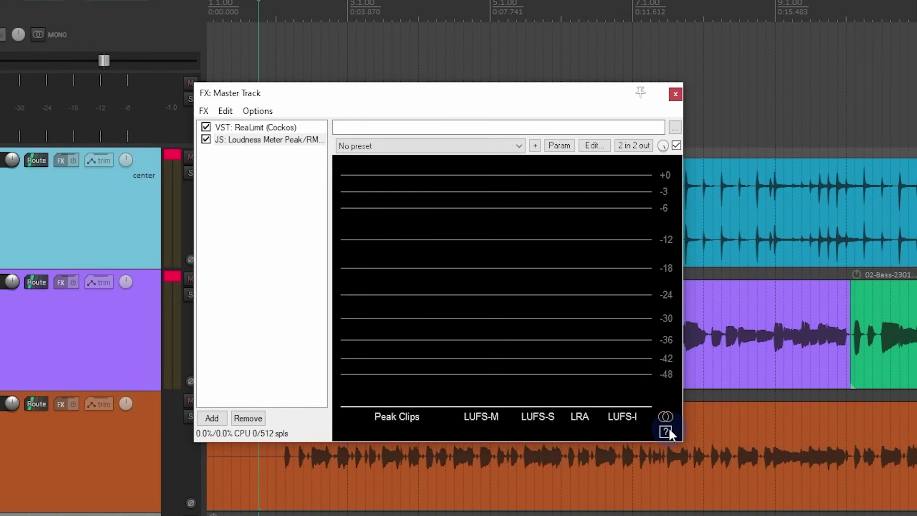
{"action": "left_click", "coordinate": [666, 432]}
{"action": "left_click", "coordinate": [544, 184]}
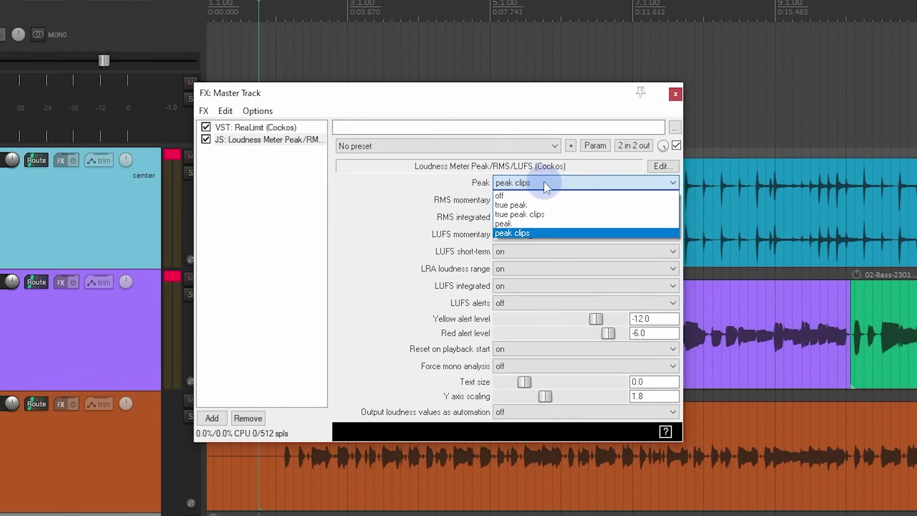
{"action": "left_click", "coordinate": [535, 204]}
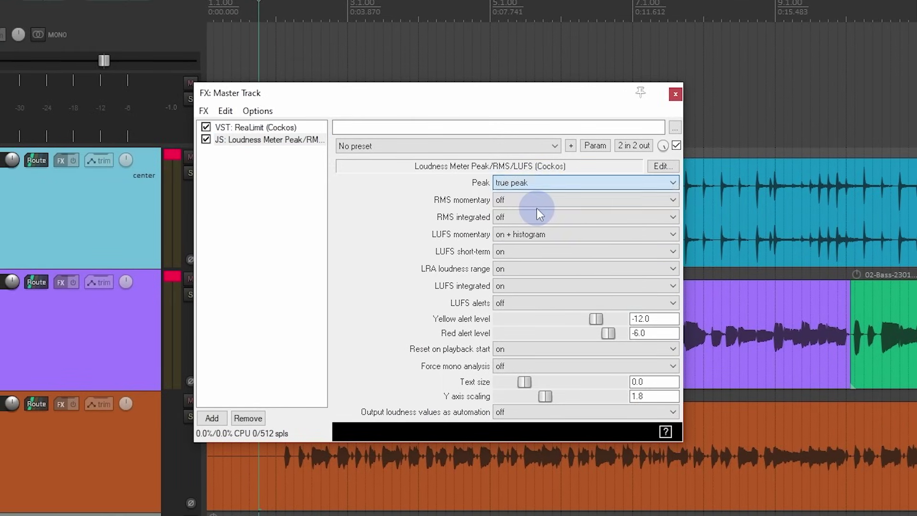
{"action": "left_click", "coordinate": [530, 253]}
{"action": "left_click", "coordinate": [528, 263]}
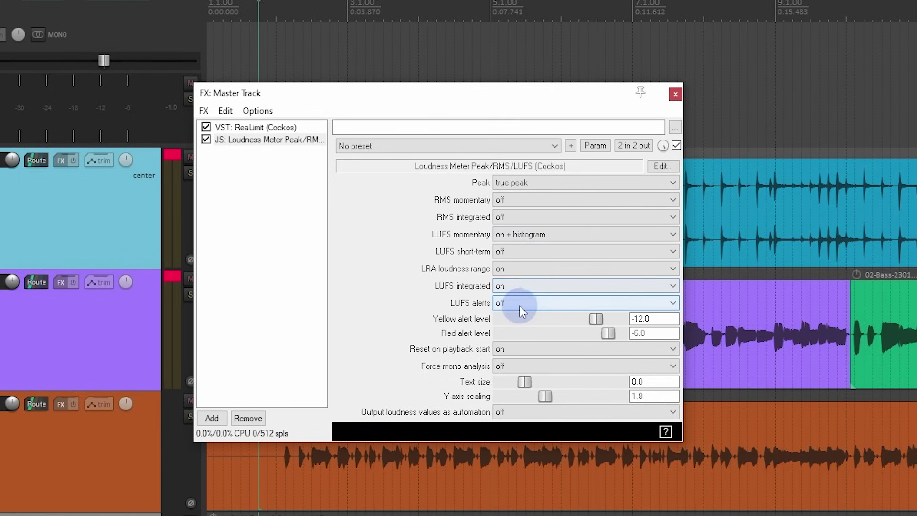
{"action": "left_click", "coordinate": [520, 270]}
{"action": "left_click", "coordinate": [522, 277]}
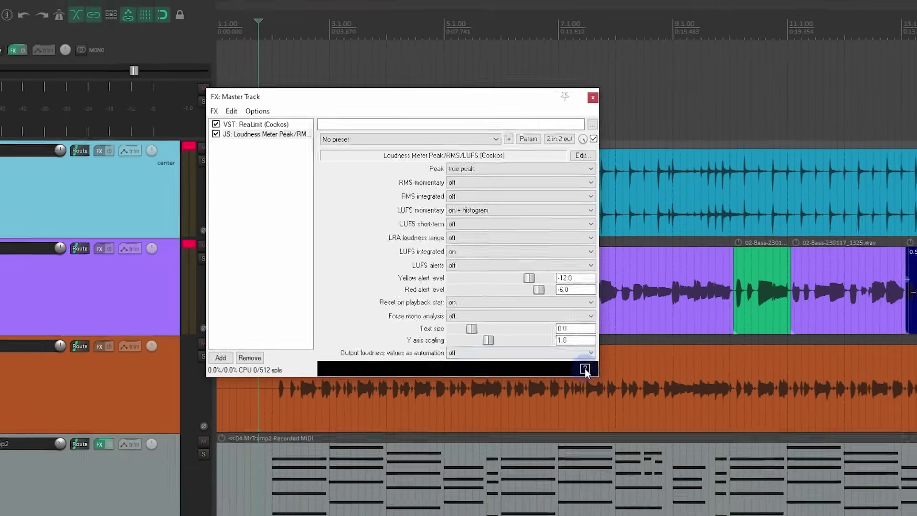
{"action": "left_click", "coordinate": [665, 432]}
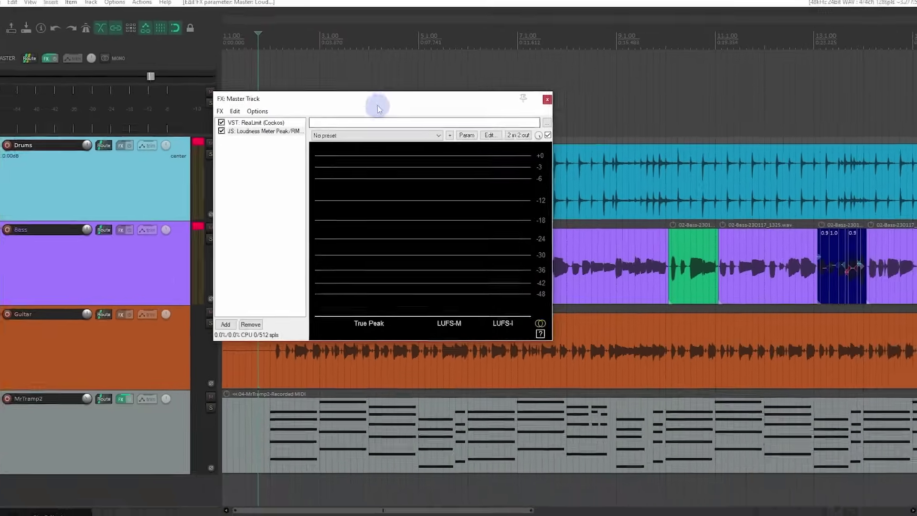
- Play the project from before the drums item to check true peak and LUFS, and close the master effects window
{"action": "left_click_drag", "start_coordinate": [431, 97], "coordinate": [557, 264]}
{"action": "left_click_drag", "start_coordinate": [457, 215], "coordinate": [457, 223]}
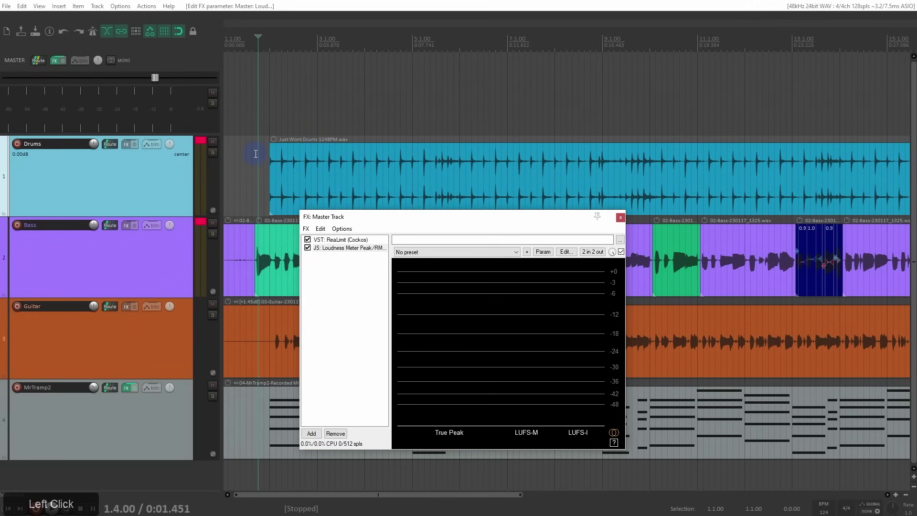
{"action": "left_click", "coordinate": [255, 154]}
{"action": "key", "text": "space"}
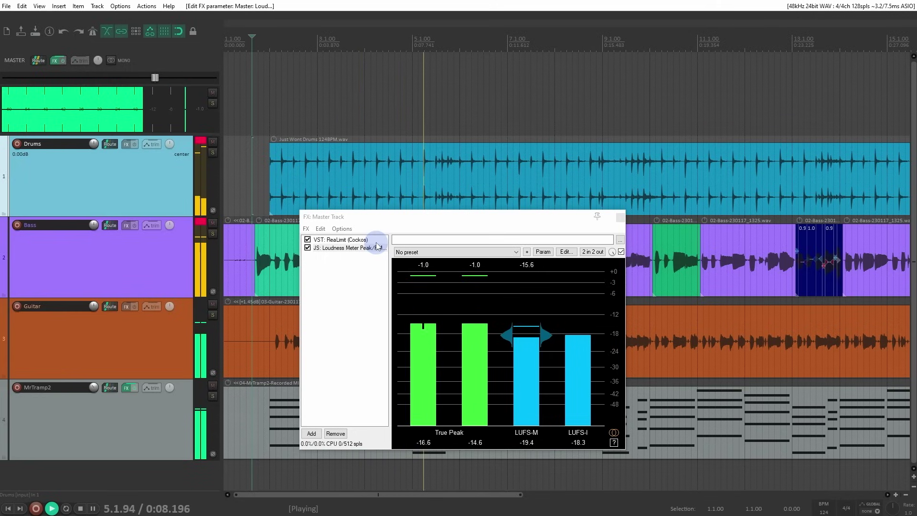
{"action": "key", "text": "space"}
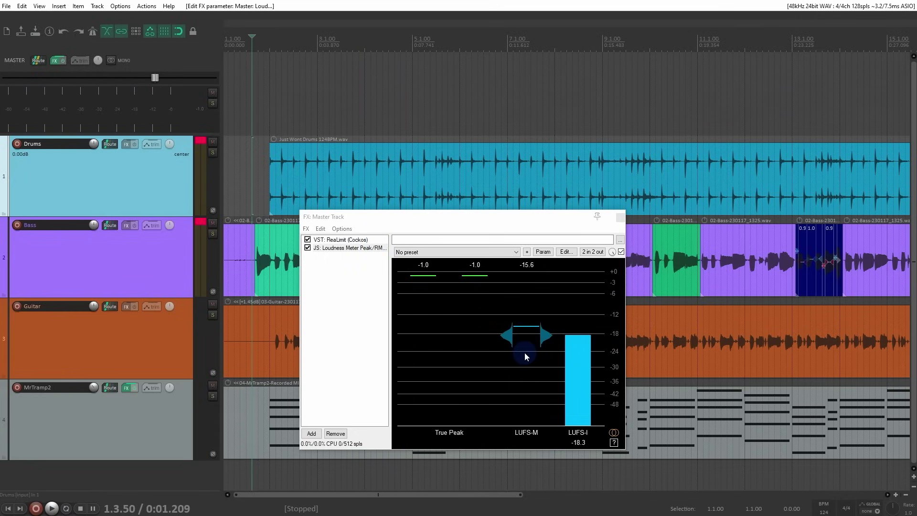
{"action": "left_click", "coordinate": [619, 218]}
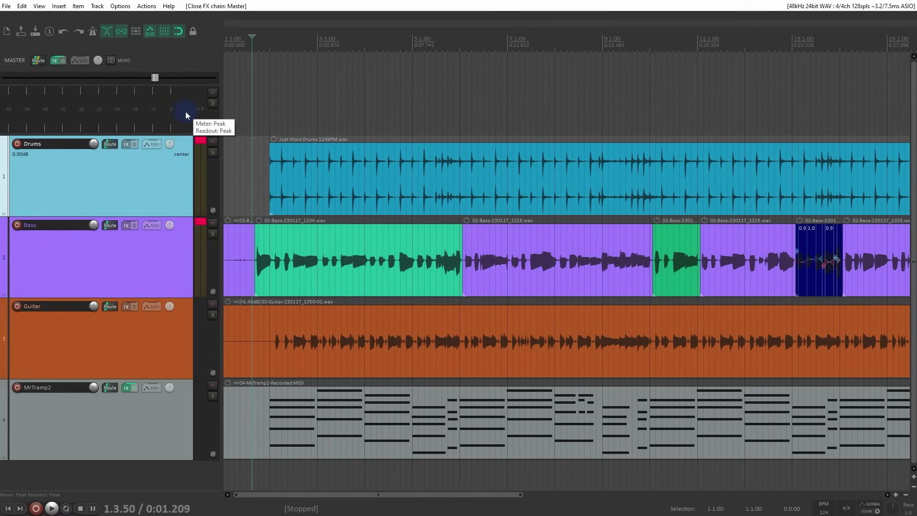
- Search all plug-ins for "morphit" and add TB_Morphit_v1 to the monitoring effects chain
{"action": "left_click", "coordinate": [39, 7]}
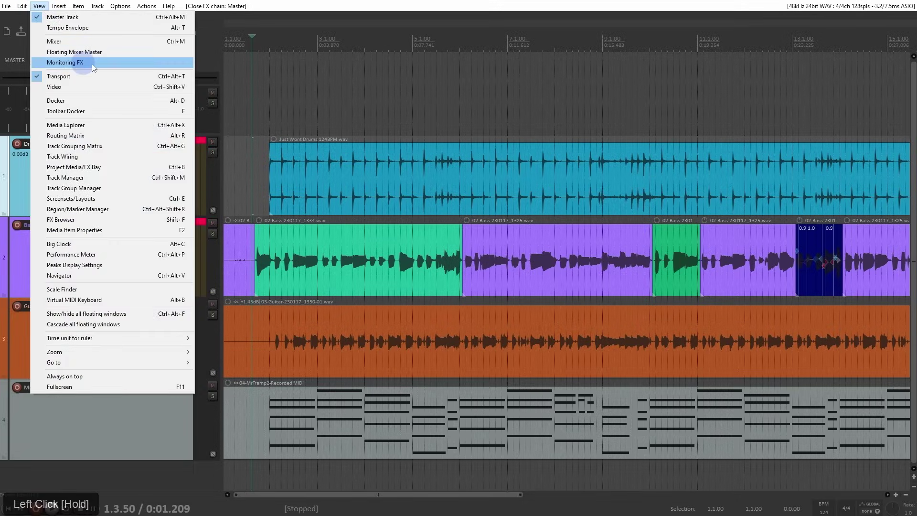
{"action": "left_click", "coordinate": [70, 63]}
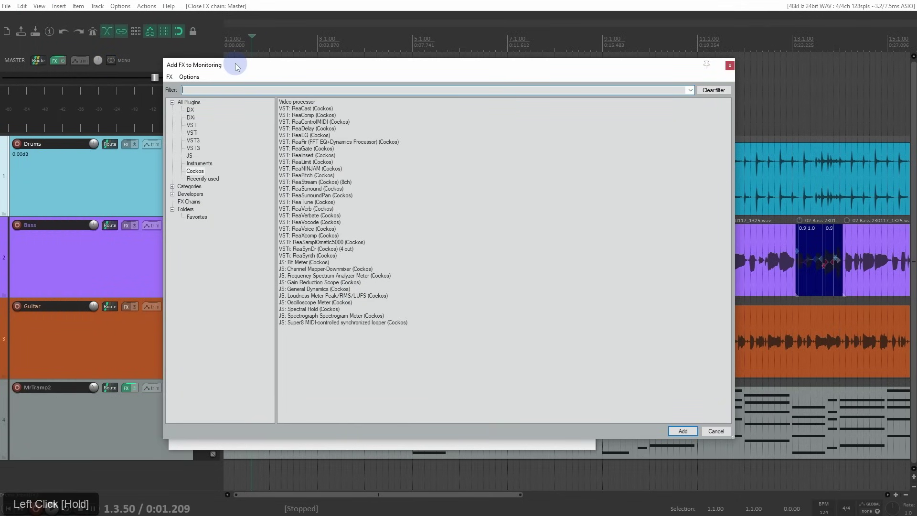
{"action": "left_click", "coordinate": [249, 89]}
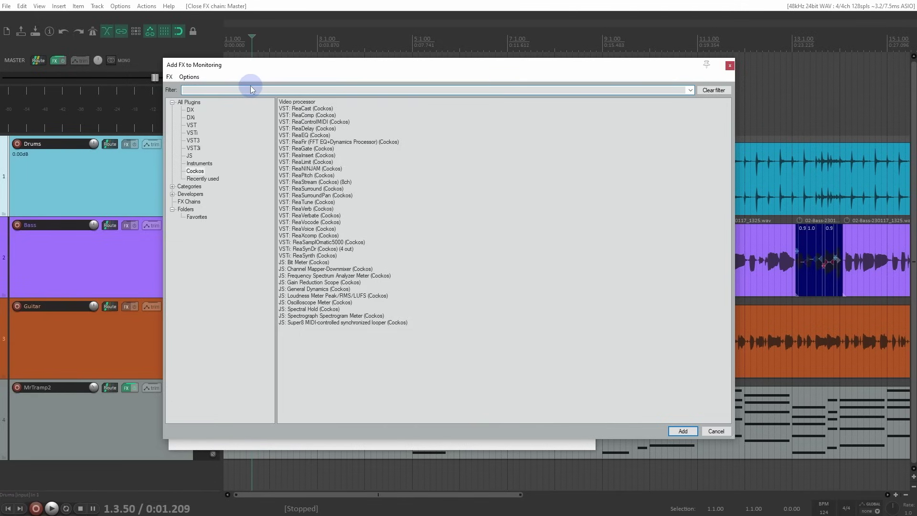
{"action": "type", "text": "morphit"}
{"action": "left_click", "coordinate": [192, 102]}
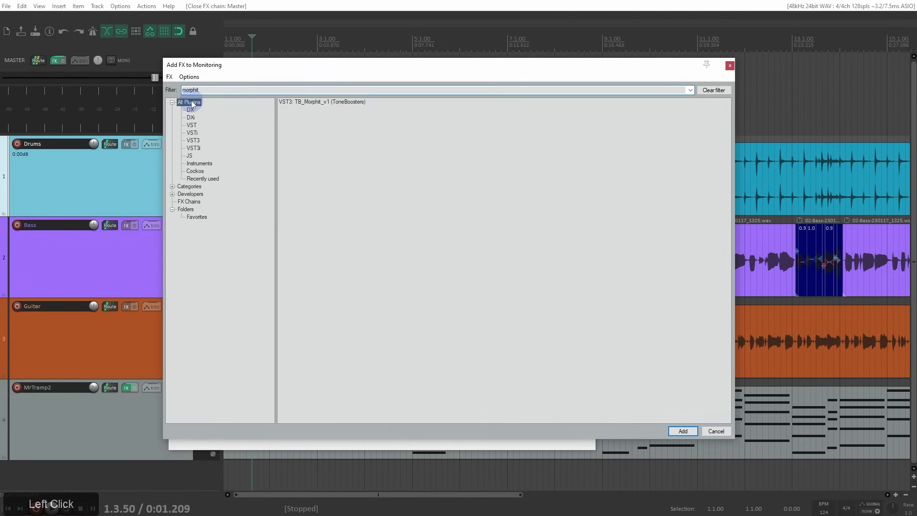
{"action": "double_click", "coordinate": [328, 101]}
{"action": "left_click_drag", "start_coordinate": [352, 170], "coordinate": [412, 67]}
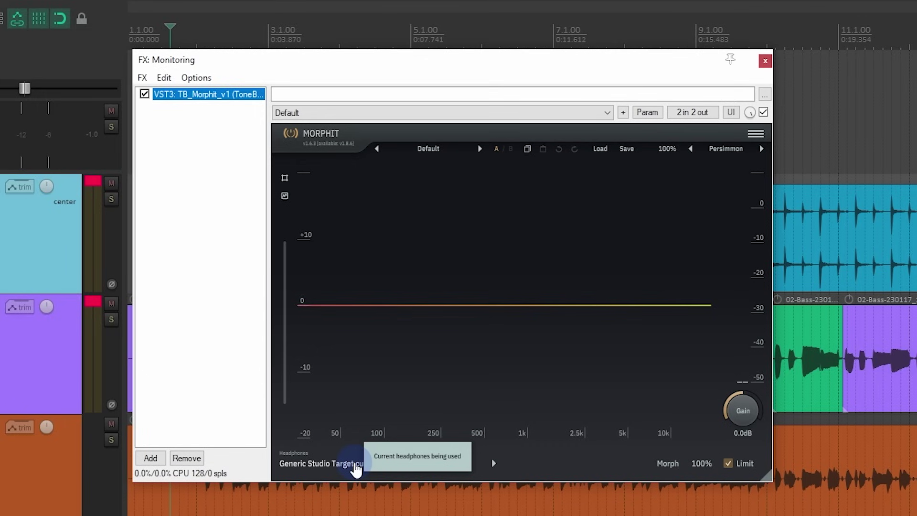
- Search Morphit's headphone list for 598 and choose the Sennheiser HD598
{"action": "left_click", "coordinate": [356, 465]}
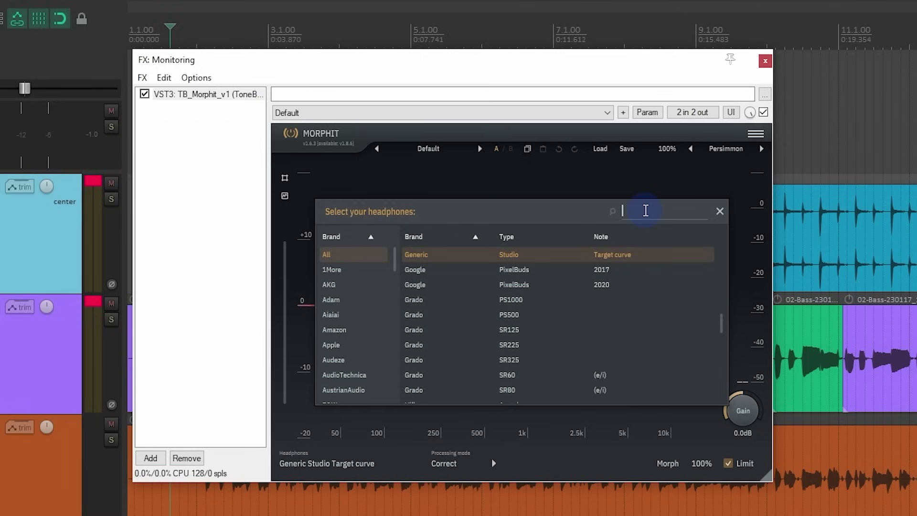
{"action": "type", "text": "598"}
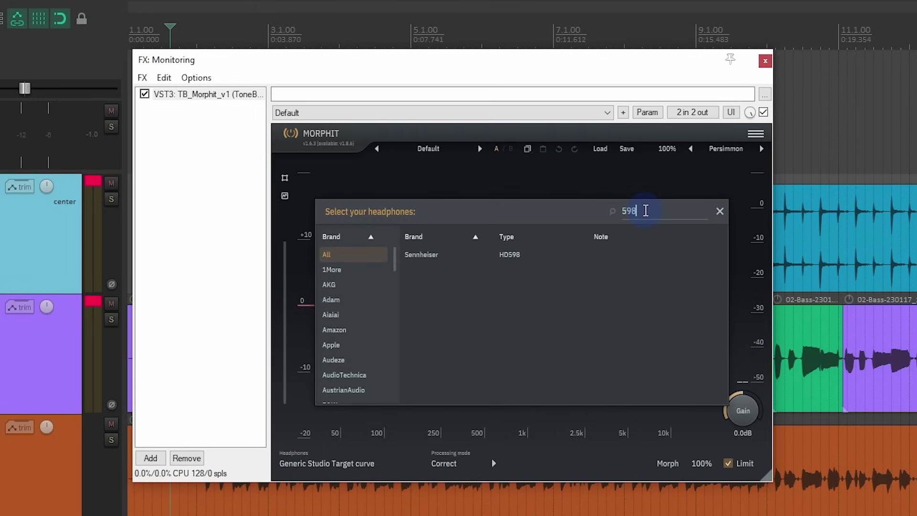
{"action": "left_click", "coordinate": [490, 257]}
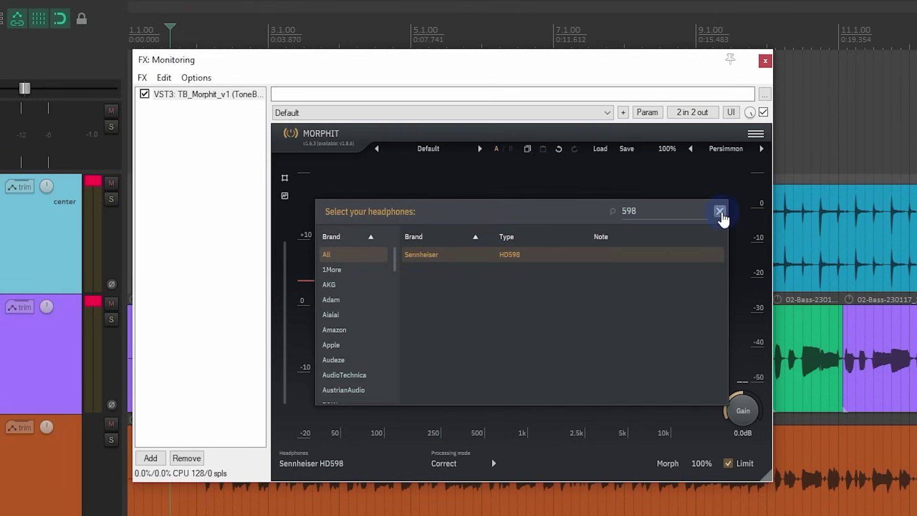
{"action": "double_click", "coordinate": [475, 255]}
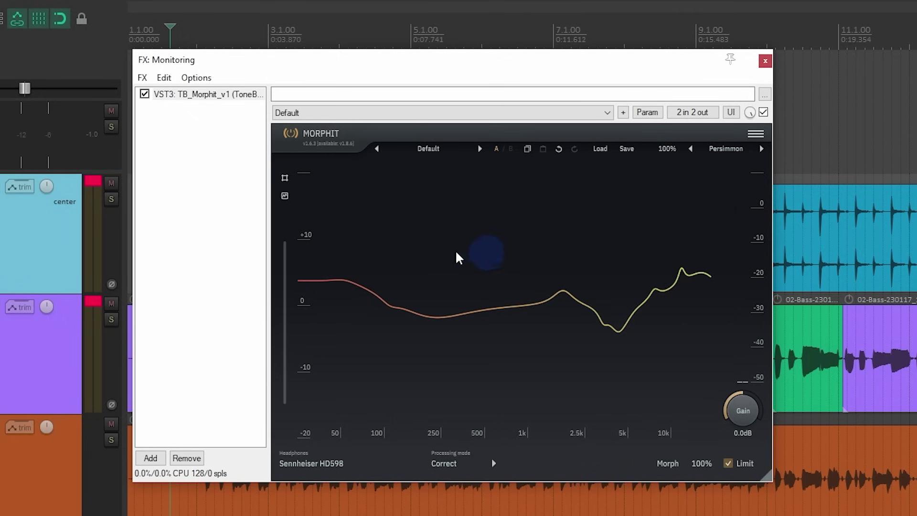
- Play the project to hear the Morphit headphone correction, then stop playback and close the monitoring effects window
{"action": "left_click_drag", "start_coordinate": [610, 66], "coordinate": [801, 258]}
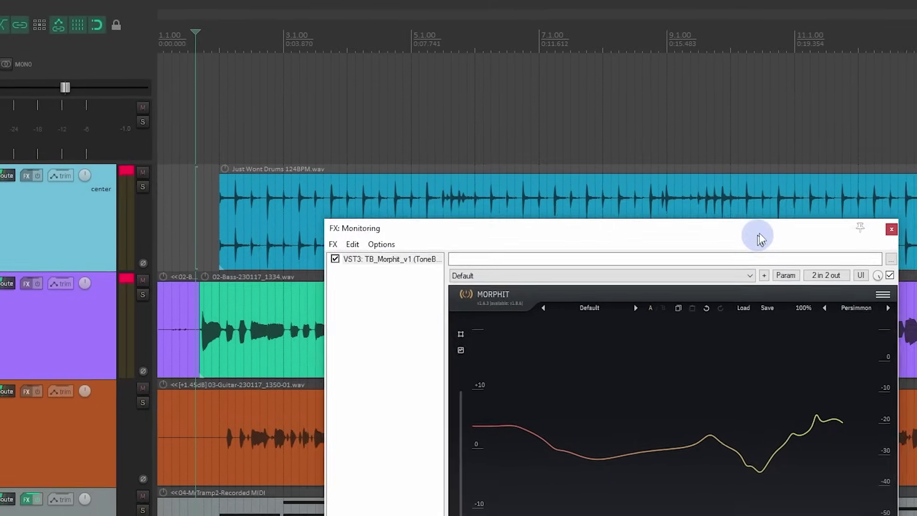
{"action": "key", "text": "space"}
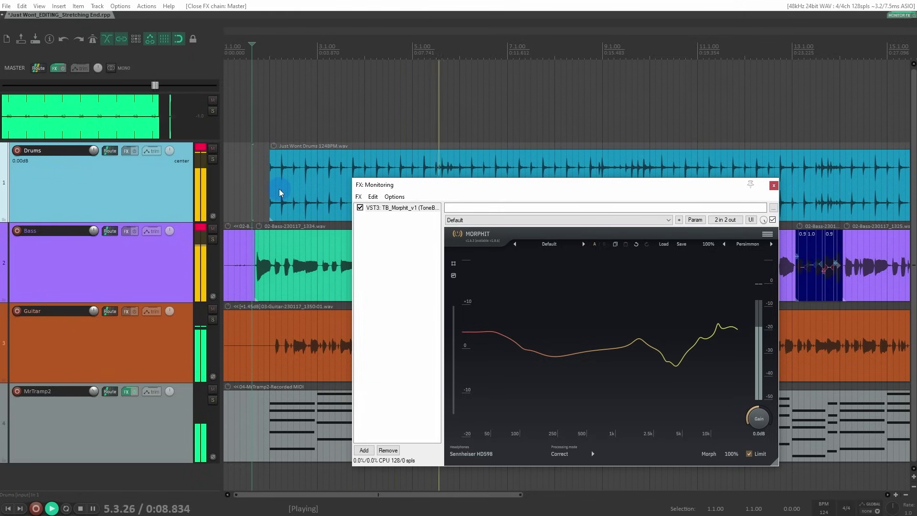
{"action": "key", "text": "space"}
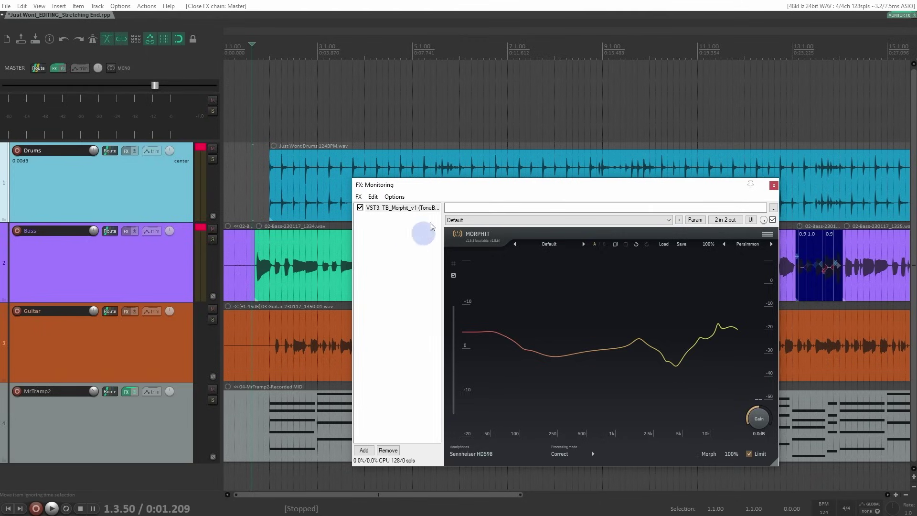
{"action": "left_click_drag", "start_coordinate": [446, 186], "coordinate": [371, 100]}
{"action": "left_click", "coordinate": [345, 122]}
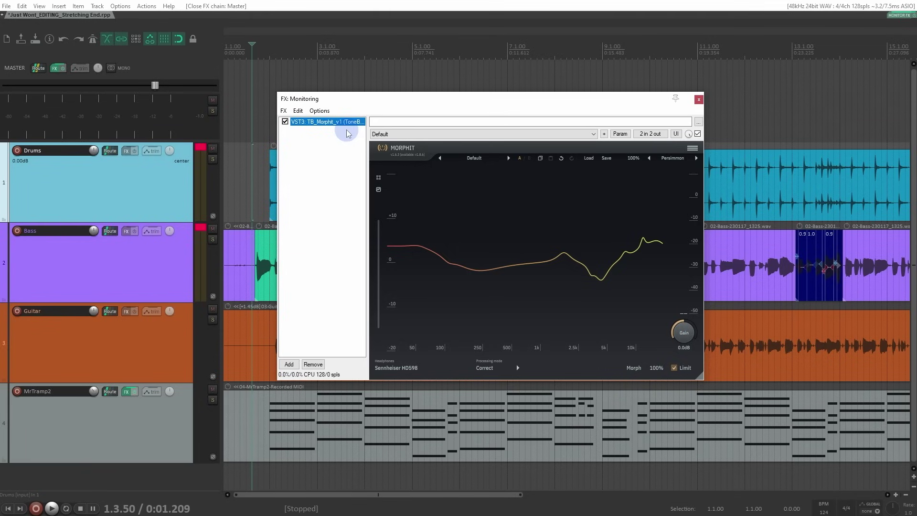
{"action": "left_click", "coordinate": [698, 99]}
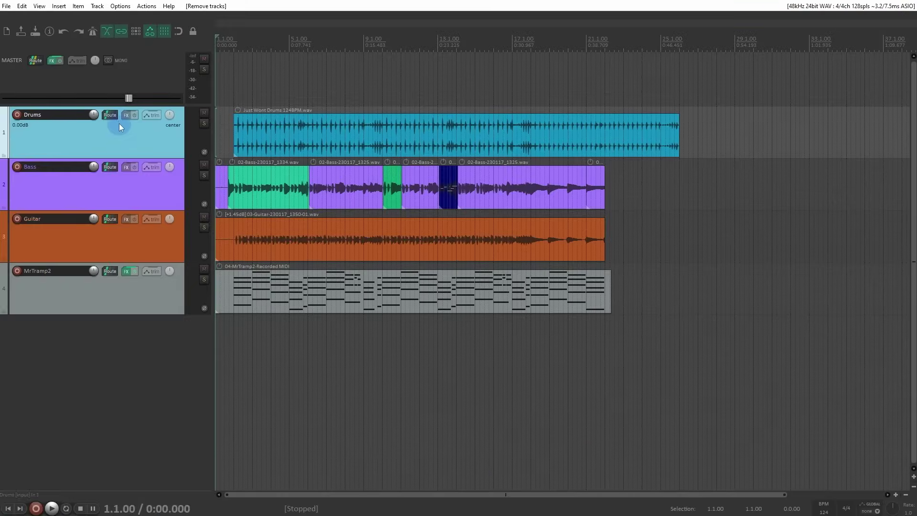
- View the Drums track's routing settings and the Guitar track's plug-in browser, closing each without making changes
{"action": "left_click", "coordinate": [116, 117]}
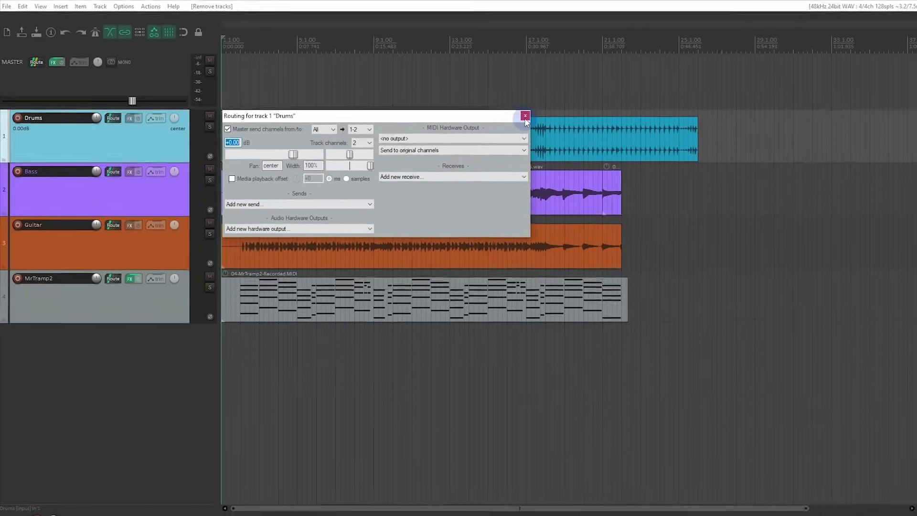
{"action": "left_click", "coordinate": [525, 117]}
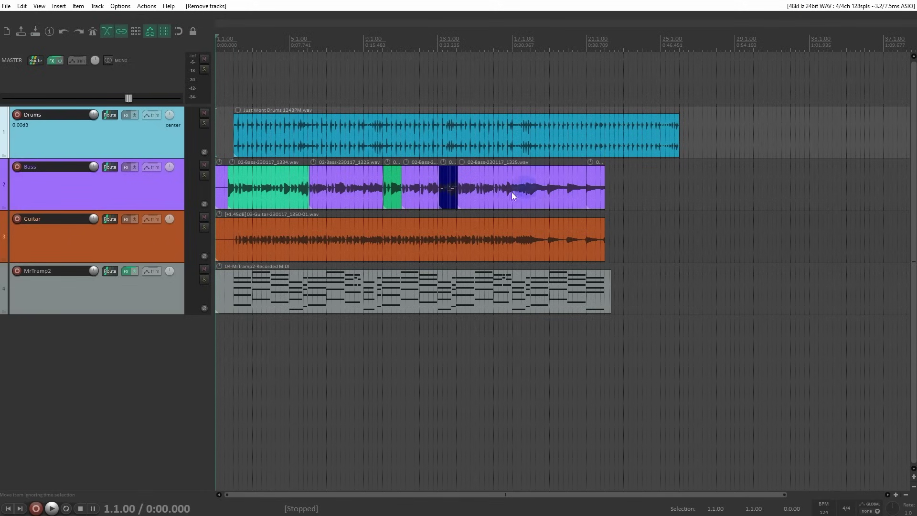
{"action": "left_click", "coordinate": [125, 226]}
{"action": "left_click", "coordinate": [123, 218]}
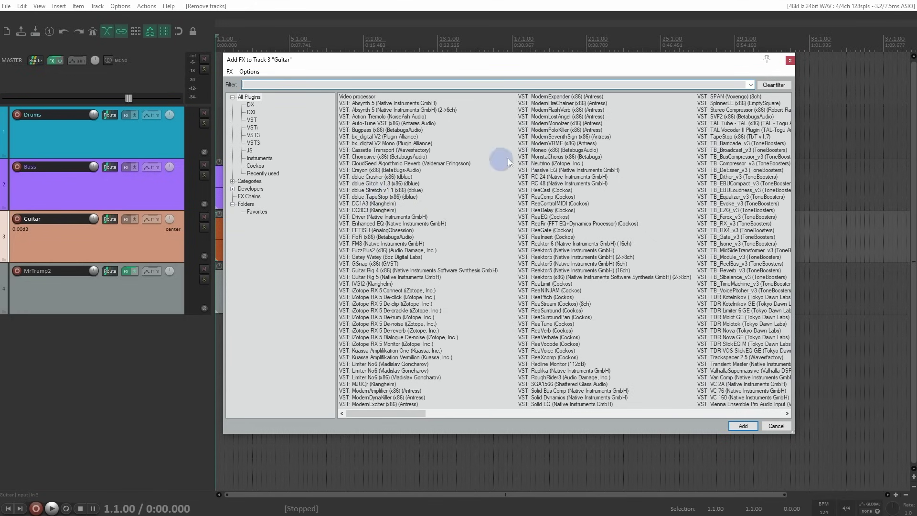
{"action": "left_click", "coordinate": [790, 61]}
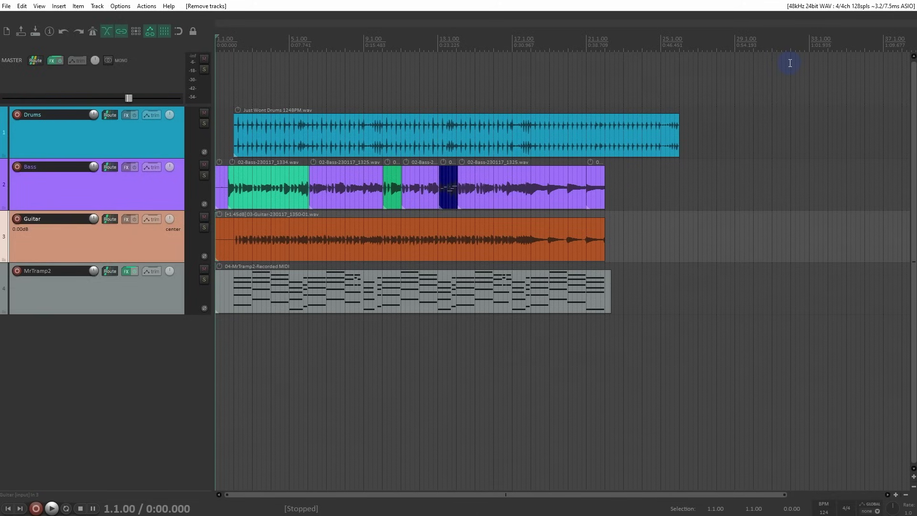
- Add a new track below MrTramp2 and name it "Reverb Return"
{"action": "left_click", "coordinate": [120, 341]}
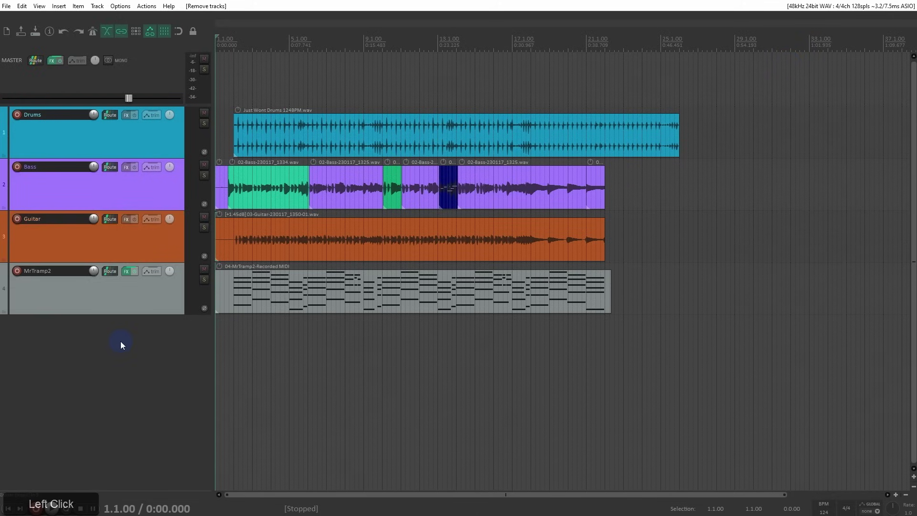
{"action": "double_click", "coordinate": [121, 341]}
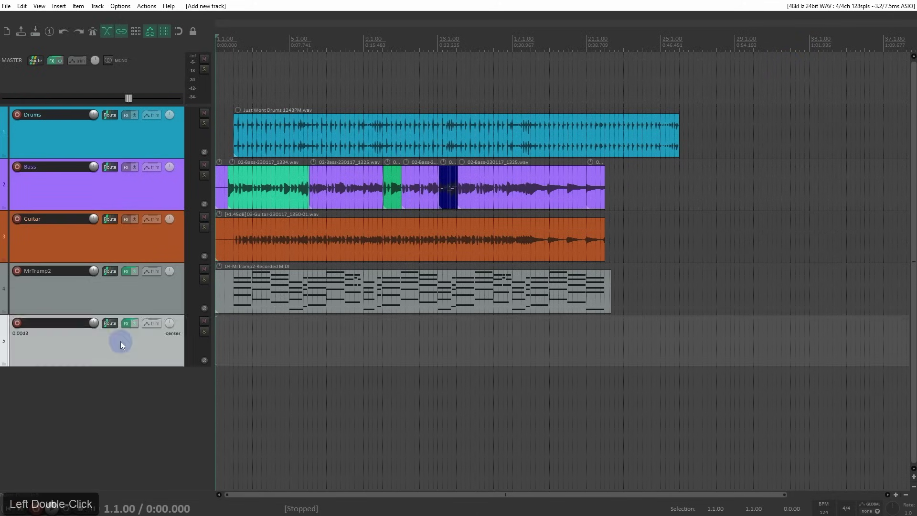
{"action": "double_click", "coordinate": [49, 324]}
{"action": "type", "text": "Reverb Return"}
{"action": "key", "text": "Return"}
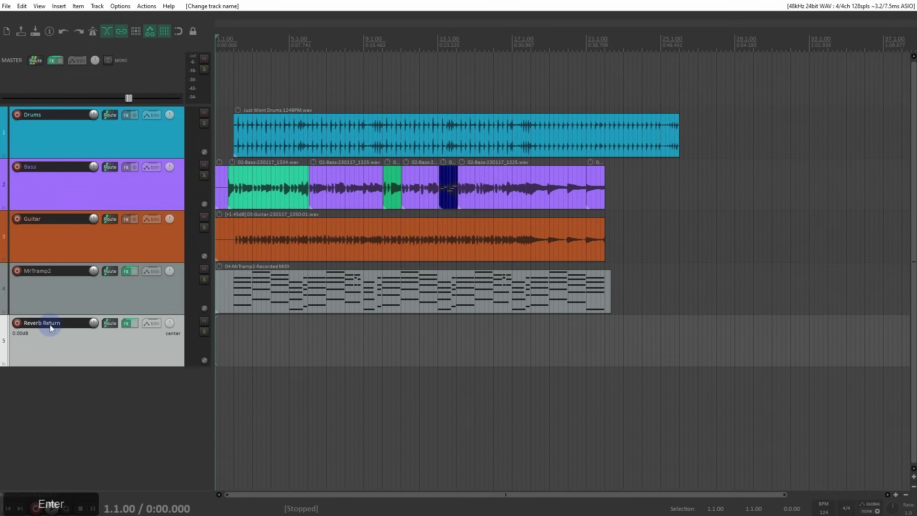
- Remove ReaEQ and ReaComp from the Reverb Return track's effects chain
{"action": "left_click", "coordinate": [125, 324]}
{"action": "left_click_drag", "start_coordinate": [166, 24], "coordinate": [410, 80]}
{"action": "left_click_drag", "start_coordinate": [318, 127], "coordinate": [288, 106]}
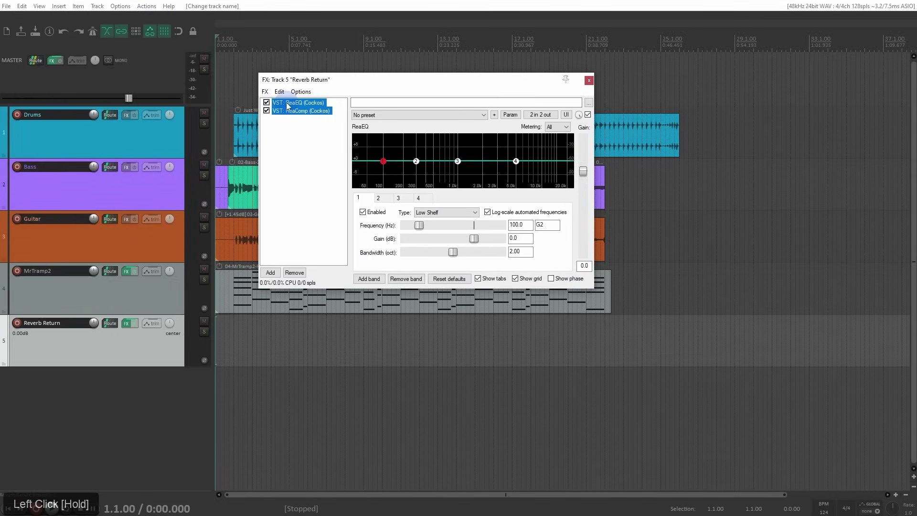
{"action": "key", "text": "Delete"}
- Add the ReaVerbate plug-in from the Cockos effects to the Reverb Return track
{"action": "double_click", "coordinate": [285, 110]}
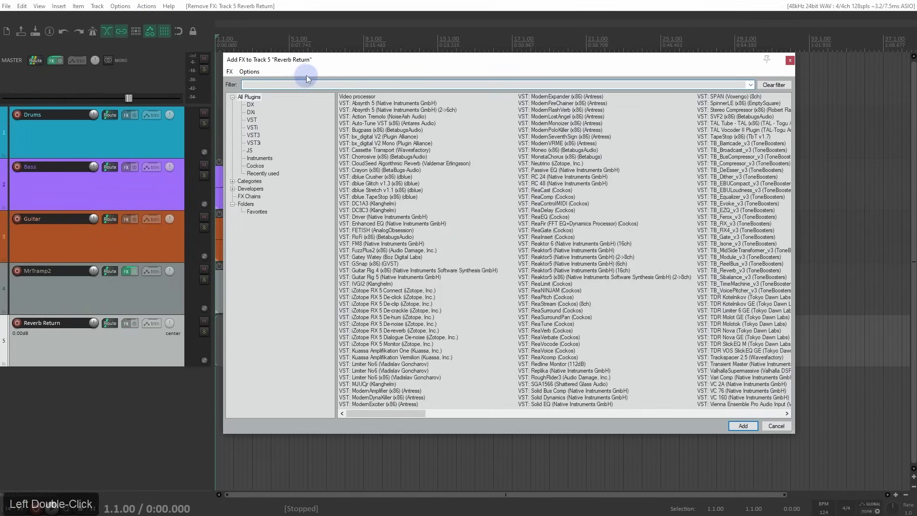
{"action": "left_click_drag", "start_coordinate": [311, 65], "coordinate": [346, 50]}
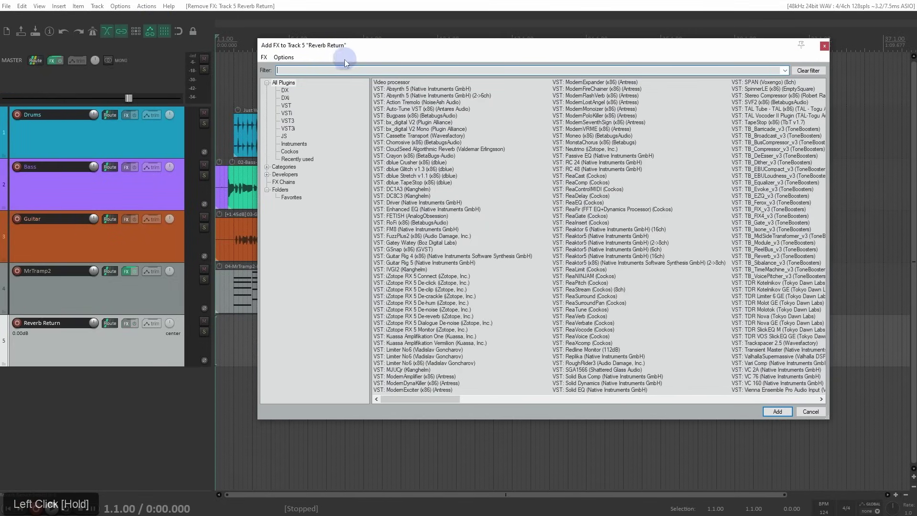
{"action": "left_click", "coordinate": [299, 151]}
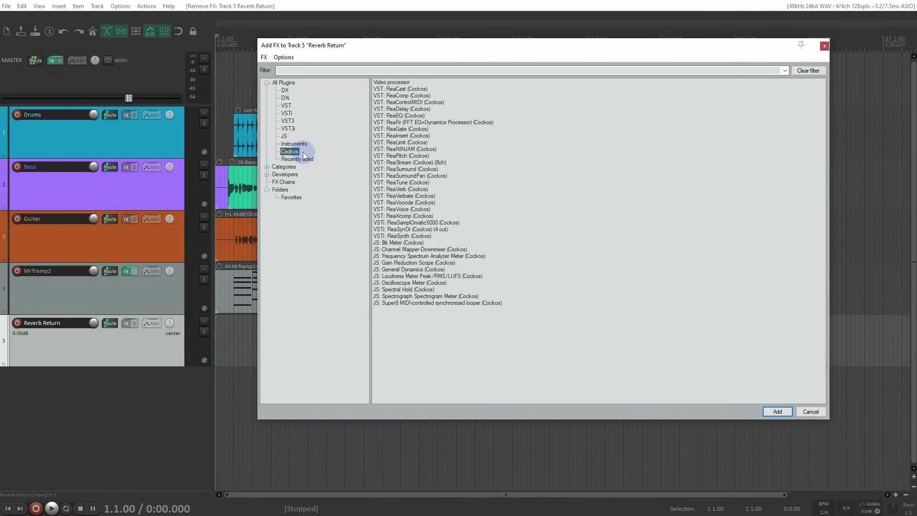
{"action": "left_click", "coordinate": [404, 195]}
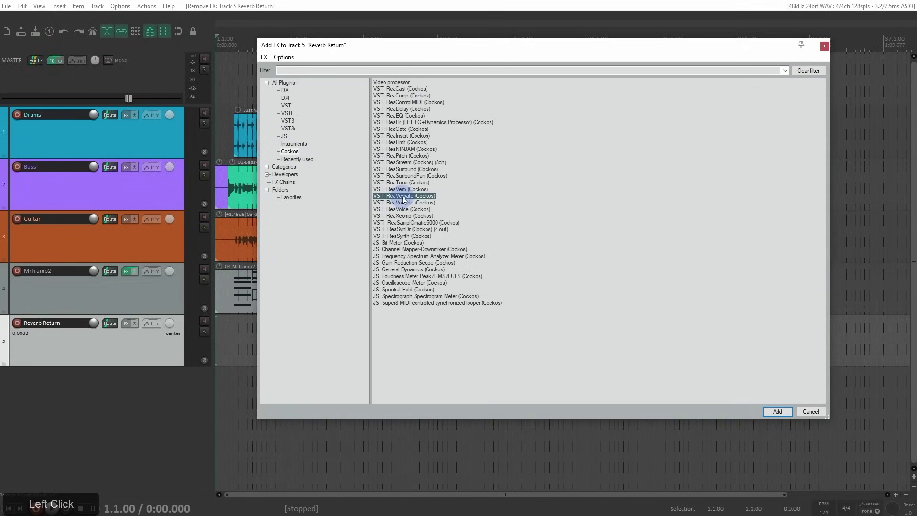
{"action": "left_click", "coordinate": [403, 196]}
{"action": "double_click", "coordinate": [403, 196]}
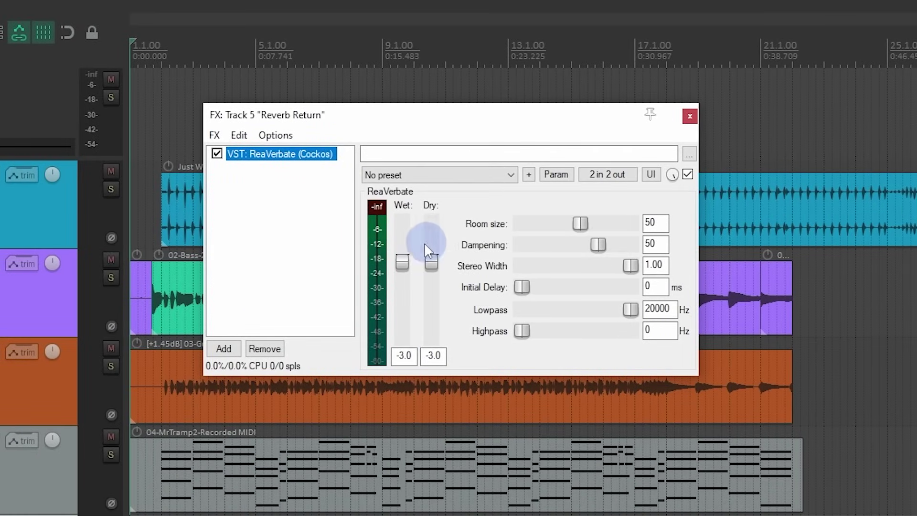
- Set ReaVerbate's dry level to -inf and its wet level to +0.0 dB, trying the opposite balance in between
{"action": "left_click_drag", "start_coordinate": [433, 259], "coordinate": [432, 358]}
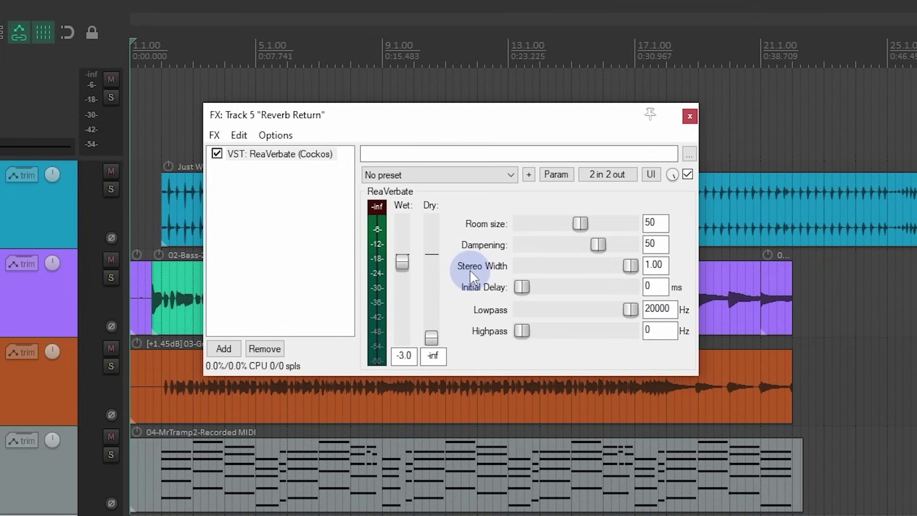
{"action": "left_click_drag", "start_coordinate": [401, 261], "coordinate": [435, 258]}
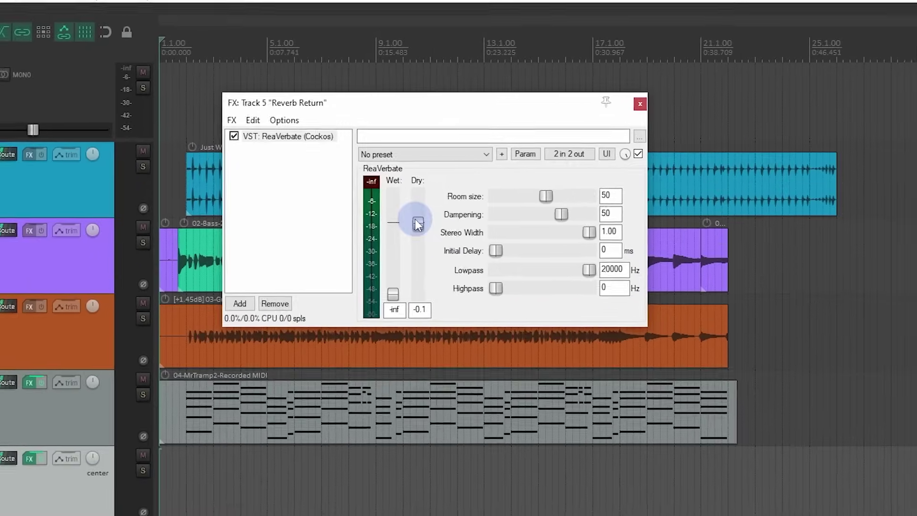
{"action": "left_click_drag", "start_coordinate": [392, 162], "coordinate": [393, 191]}
{"action": "left_click_drag", "start_coordinate": [430, 299], "coordinate": [430, 344]}
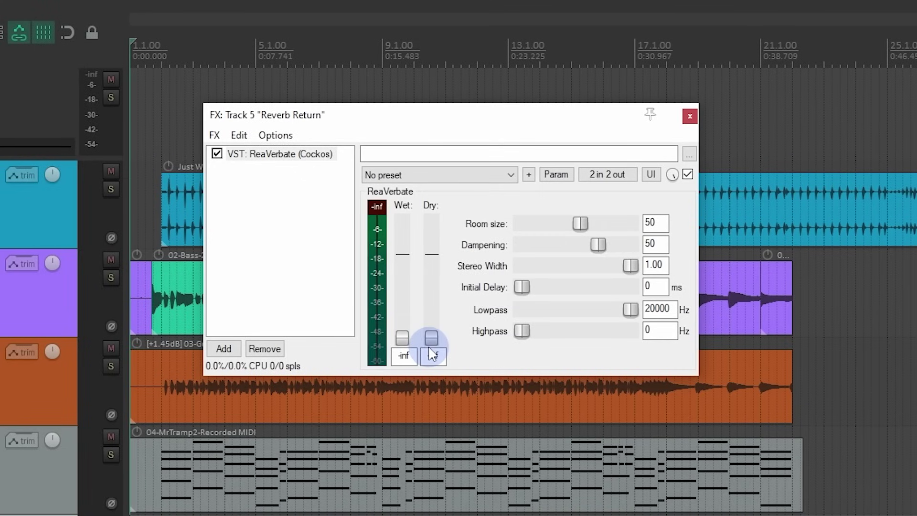
{"action": "double_click", "coordinate": [402, 338]}
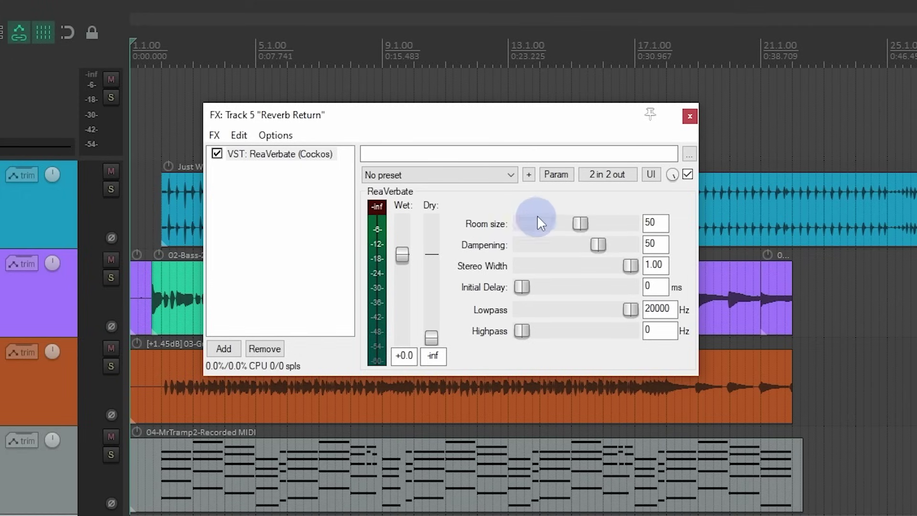
- Raise ReaVerbate's room size to 93 and close the Reverb Return effects window
{"action": "left_click_drag", "start_coordinate": [581, 224], "coordinate": [626, 233]}
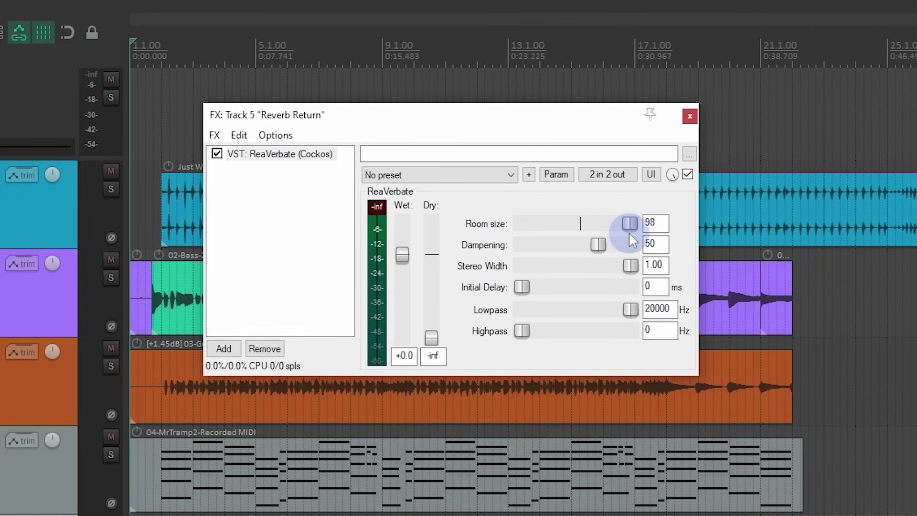
{"action": "left_click_drag", "start_coordinate": [624, 234], "coordinate": [625, 236]}
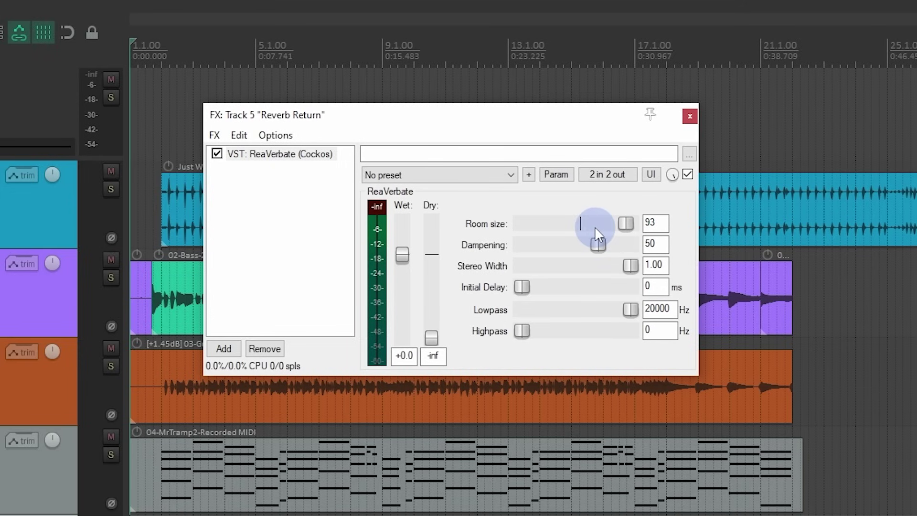
{"action": "left_click", "coordinate": [689, 116]}
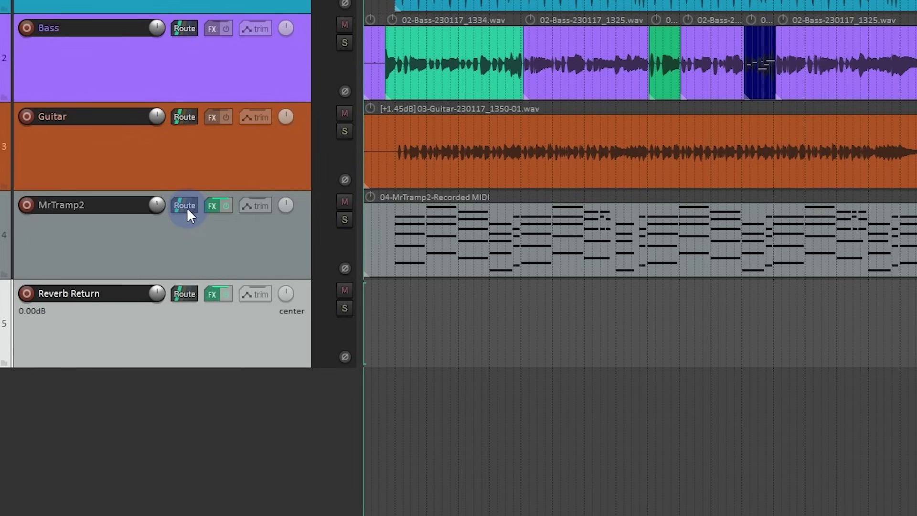
- Create a send from the MrTramp2 track to the Reverb Return track and close the send controls
{"action": "left_click", "coordinate": [187, 206]}
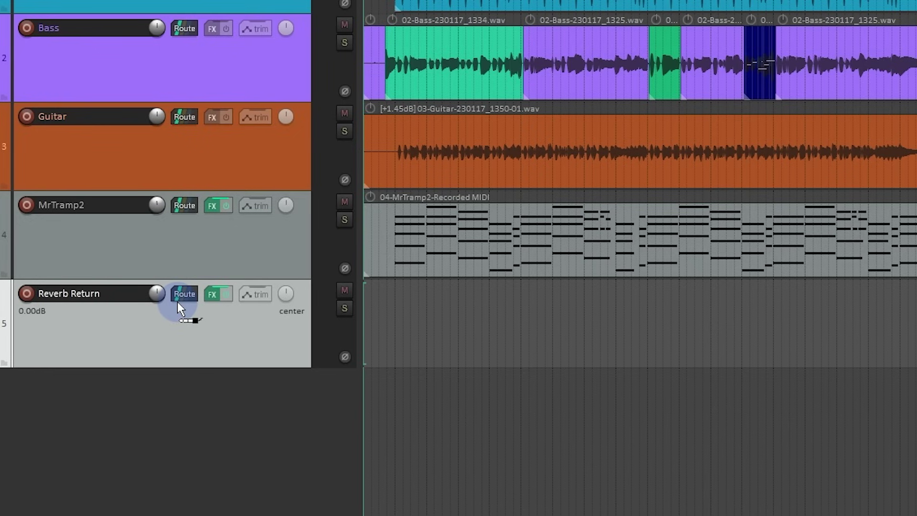
{"action": "left_click_drag", "start_coordinate": [177, 302], "coordinate": [178, 302]}
{"action": "left_click_drag", "start_coordinate": [233, 311], "coordinate": [413, 113]}
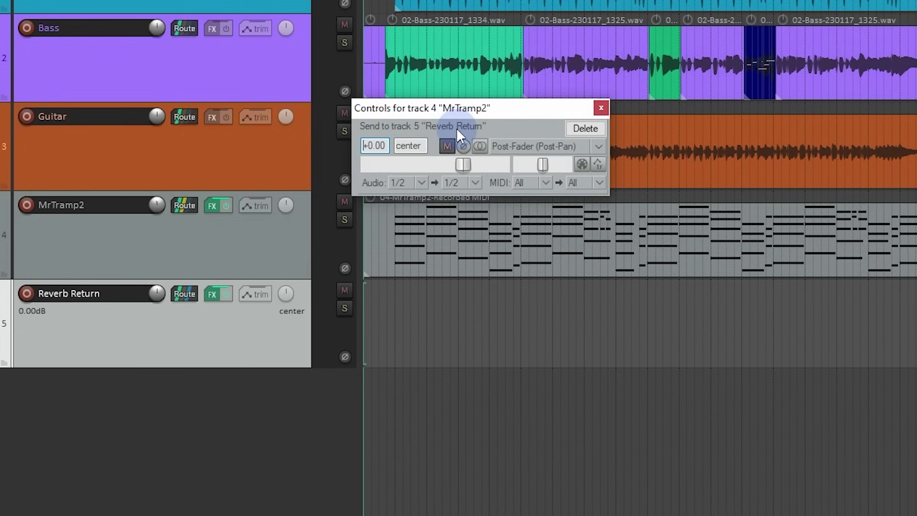
{"action": "left_click", "coordinate": [600, 108]}
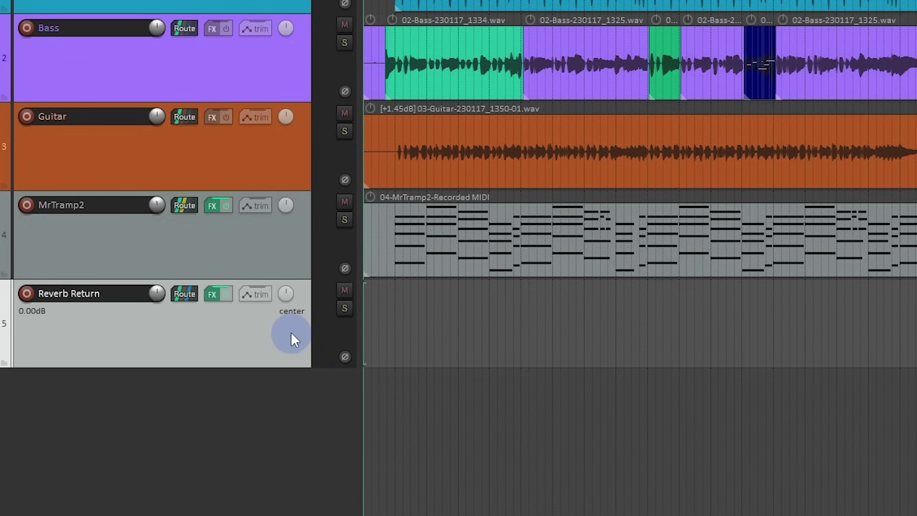
- Play MrTramp2 soloed, comparing the sound with Reverb Return active and muted, then stop and clear the mute and solo
{"action": "left_click", "coordinate": [344, 221]}
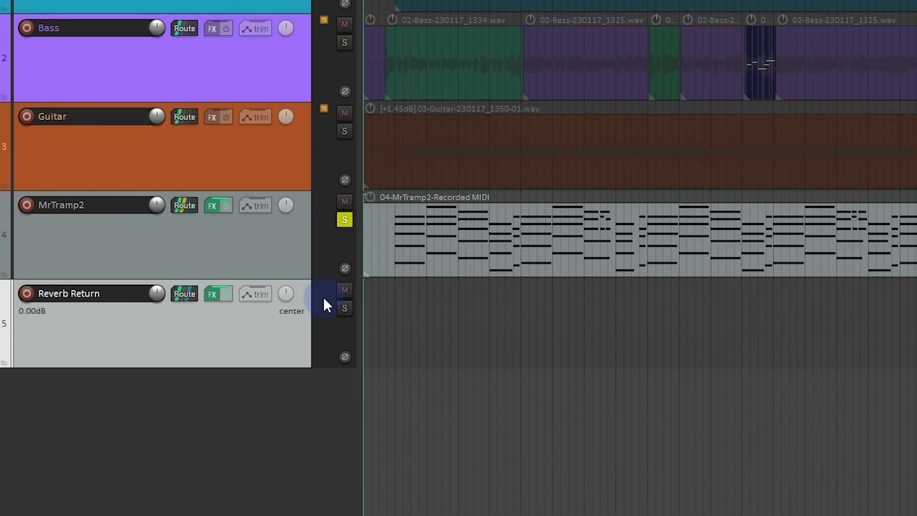
{"action": "key", "text": "space"}
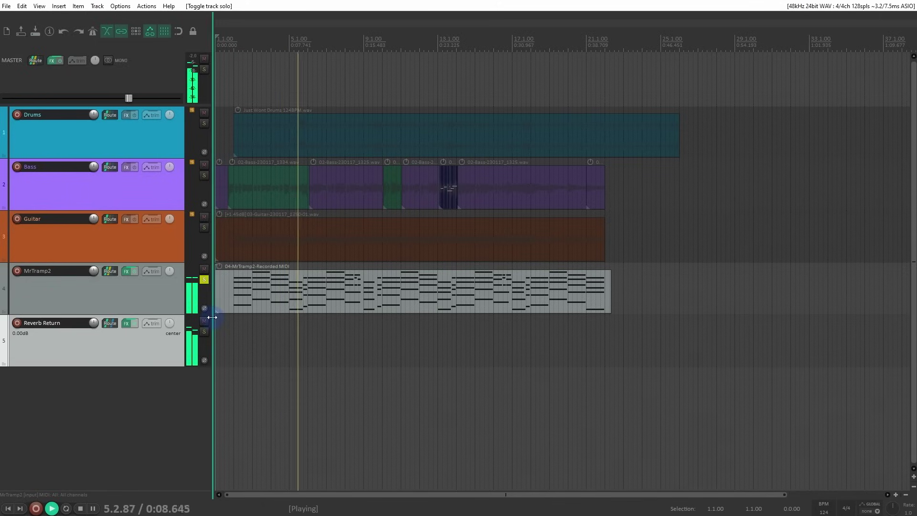
{"action": "left_click", "coordinate": [205, 320]}
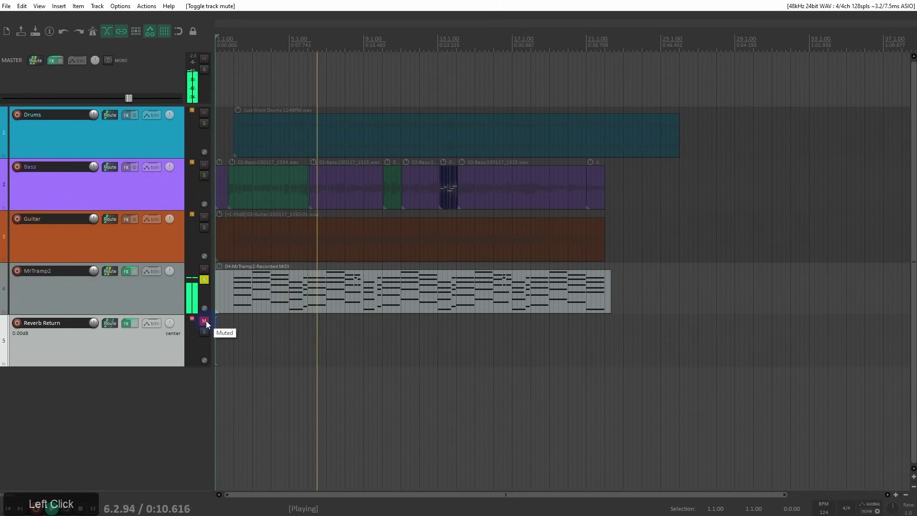
{"action": "key", "text": "space"}
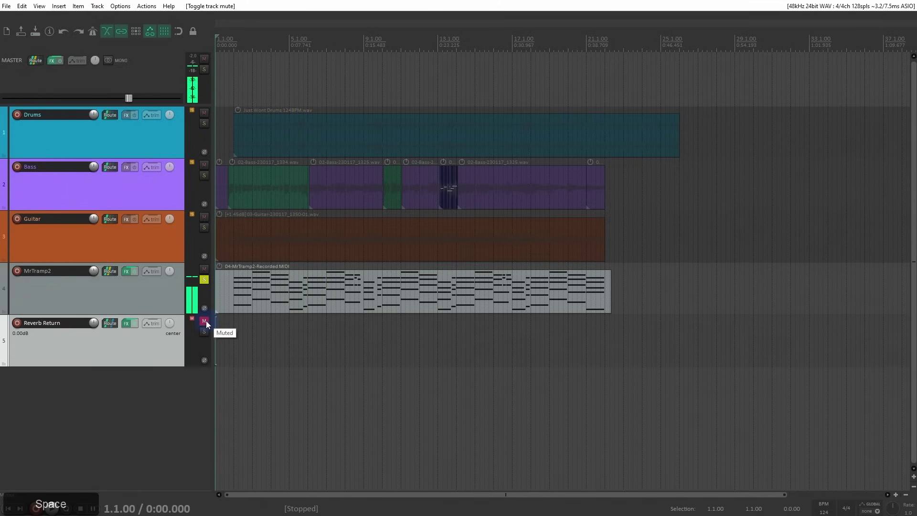
{"action": "left_click", "coordinate": [205, 321]}
{"action": "left_click", "coordinate": [204, 280]}
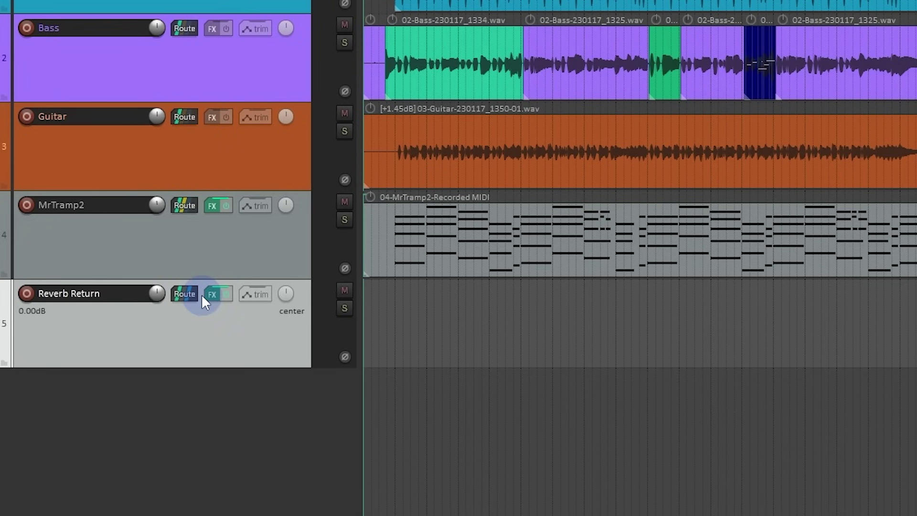
- In the Reverb Return track's routing, delete the receive from MrTramp2 and add receives from all tracks
{"action": "left_click", "coordinate": [193, 294]}
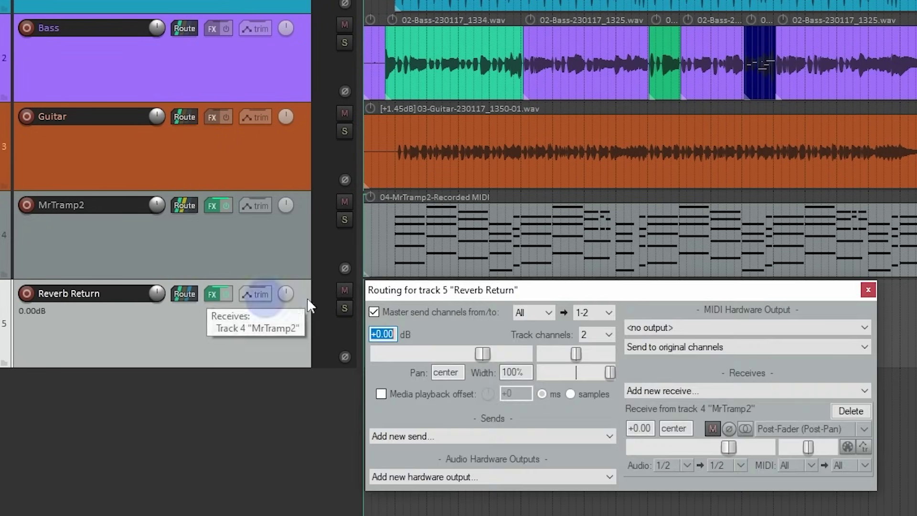
{"action": "left_click_drag", "start_coordinate": [433, 294], "coordinate": [539, 39]}
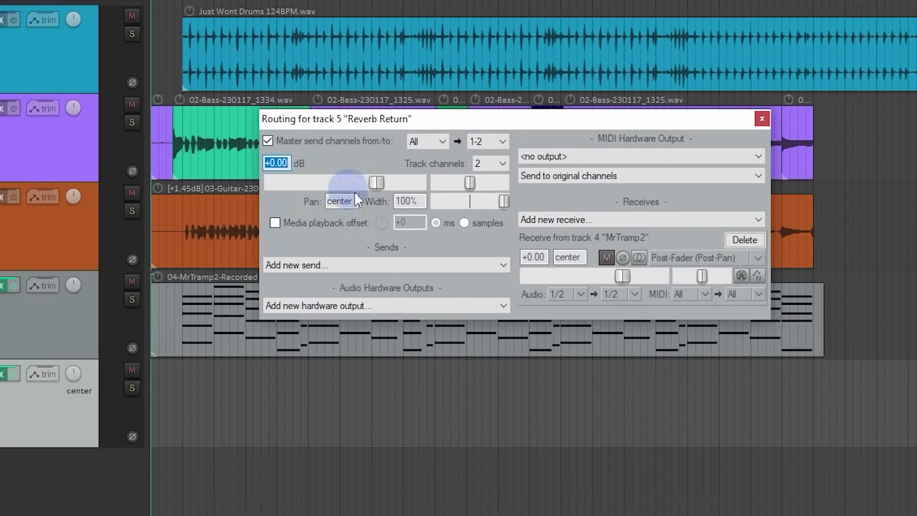
{"action": "left_click", "coordinate": [660, 219]}
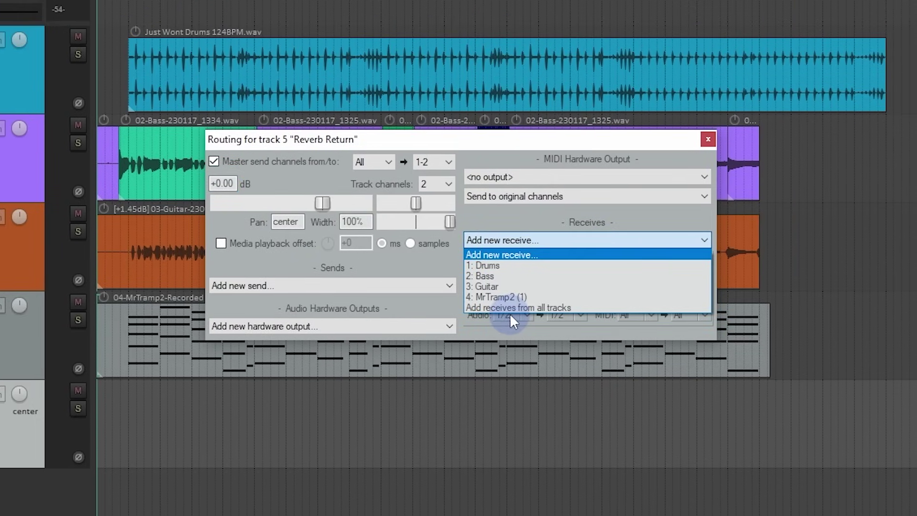
{"action": "left_click", "coordinate": [630, 236]}
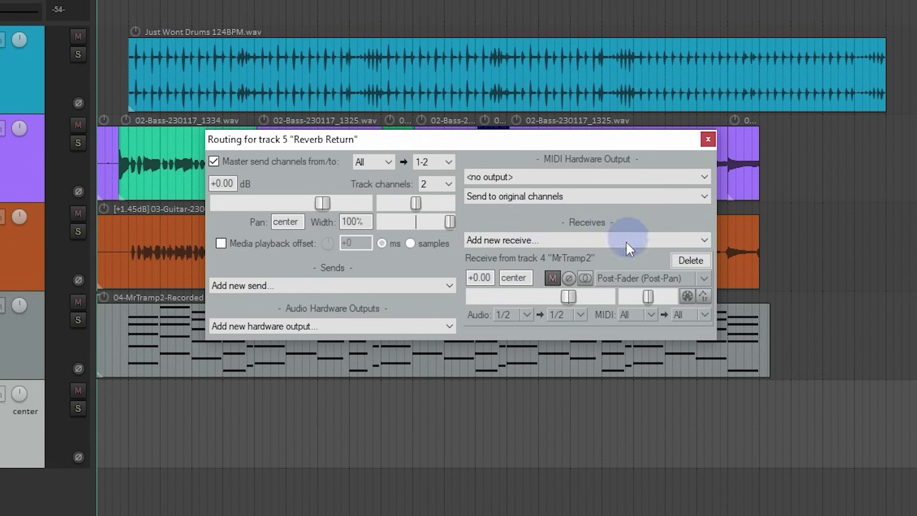
{"action": "left_click", "coordinate": [681, 261]}
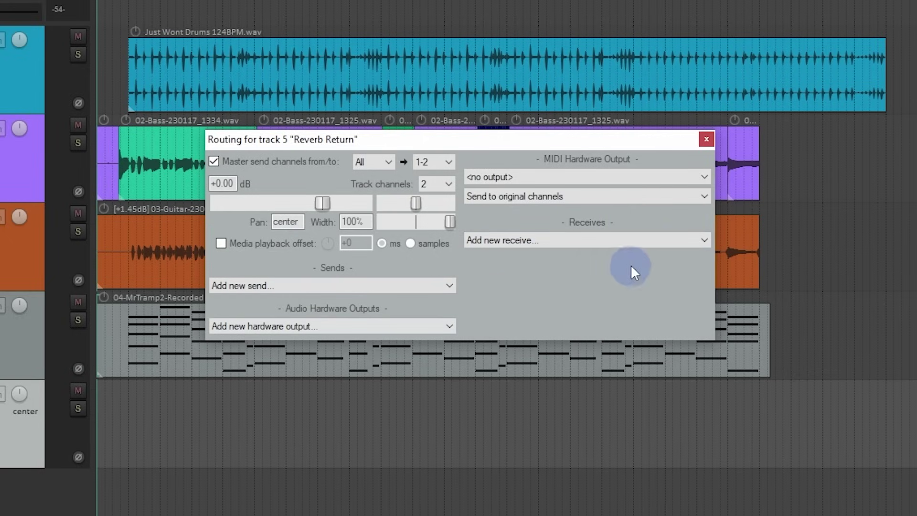
{"action": "left_click", "coordinate": [663, 240]}
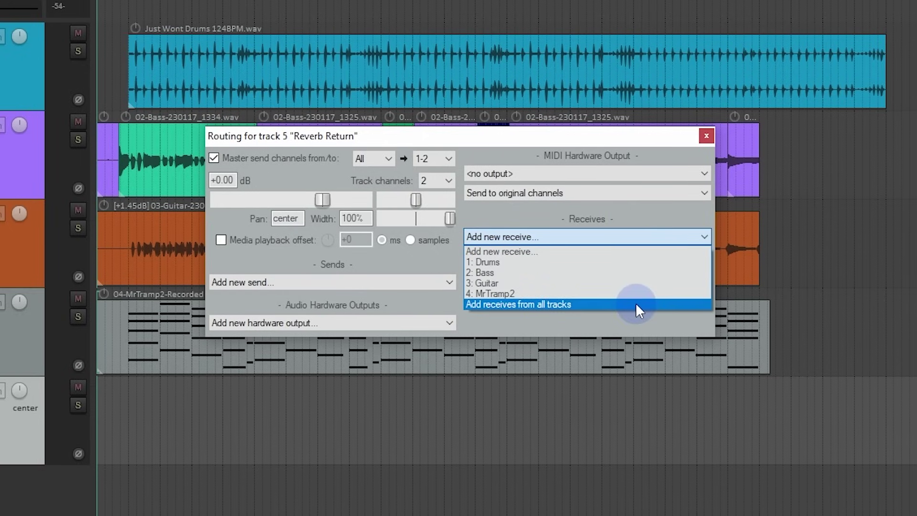
{"action": "left_click", "coordinate": [637, 308]}
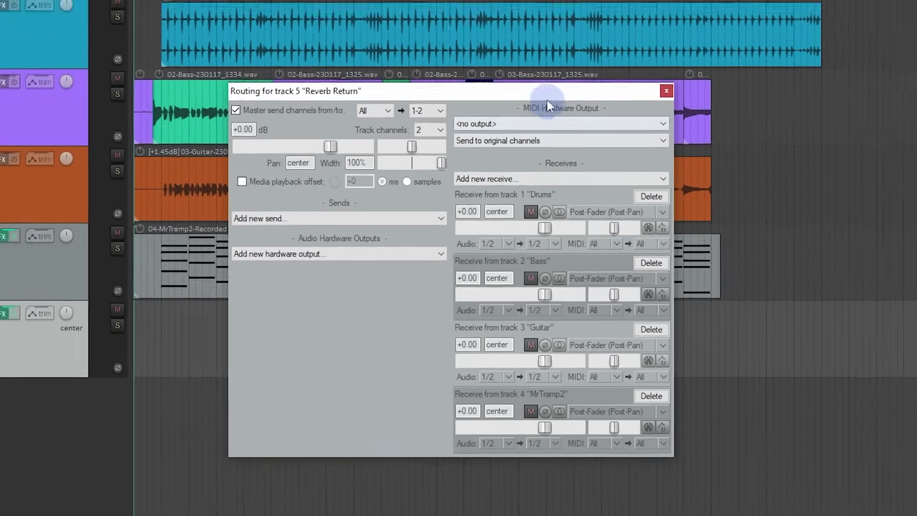
{"action": "left_click_drag", "start_coordinate": [564, 60], "coordinate": [547, 126]}
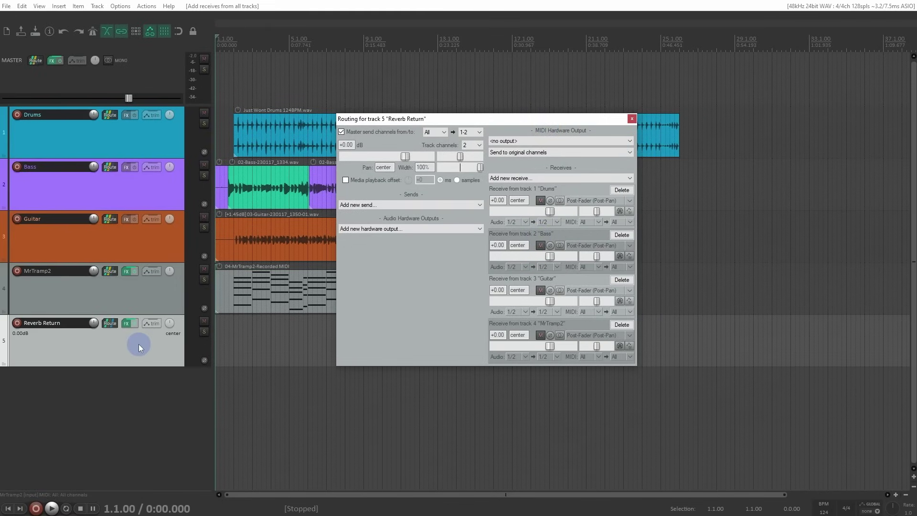
- Play the full mix from just before the drums start to hear all tracks feeding the reverb, then stop
{"action": "left_click", "coordinate": [232, 71]}
{"action": "key", "text": "space"}
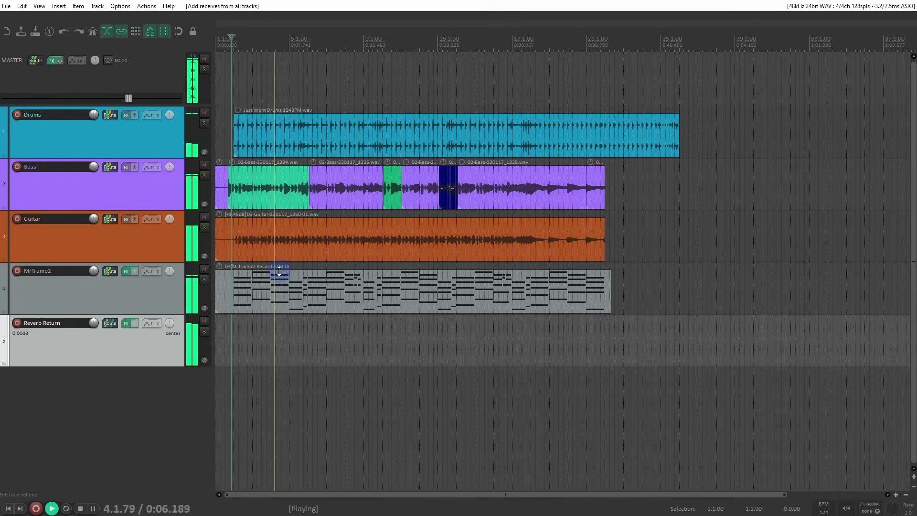
{"action": "key", "text": "space"}
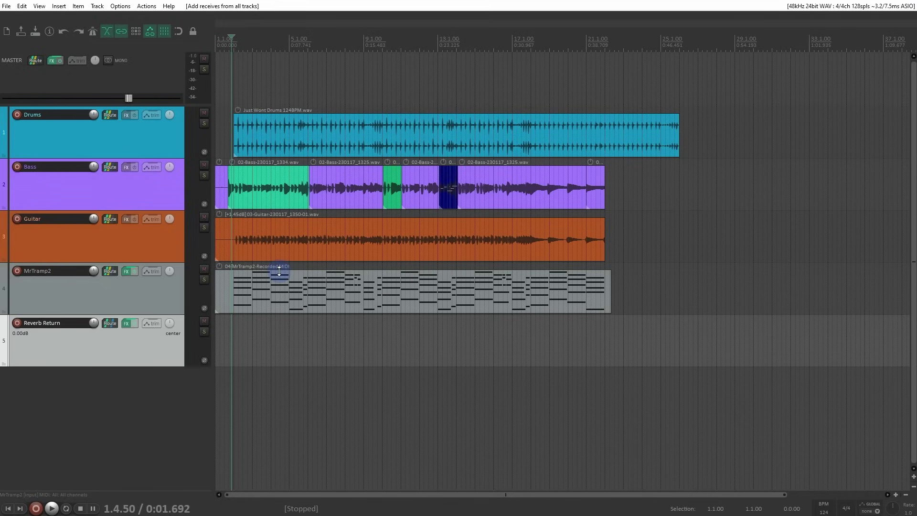
- Delete the receive from the Bass track in the Reverb Return track's routing
{"action": "left_click", "coordinate": [110, 322]}
{"action": "left_click_drag", "start_coordinate": [356, 323], "coordinate": [478, 58]}
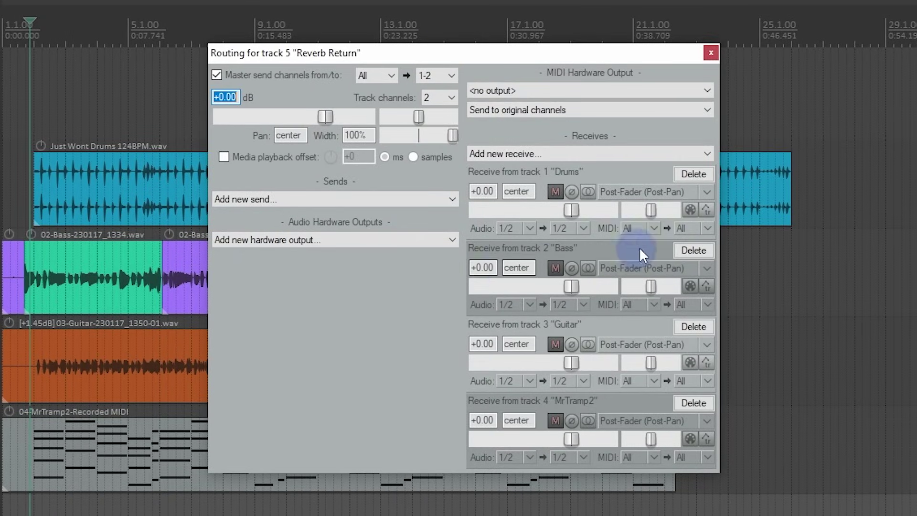
{"action": "left_click", "coordinate": [684, 254]}
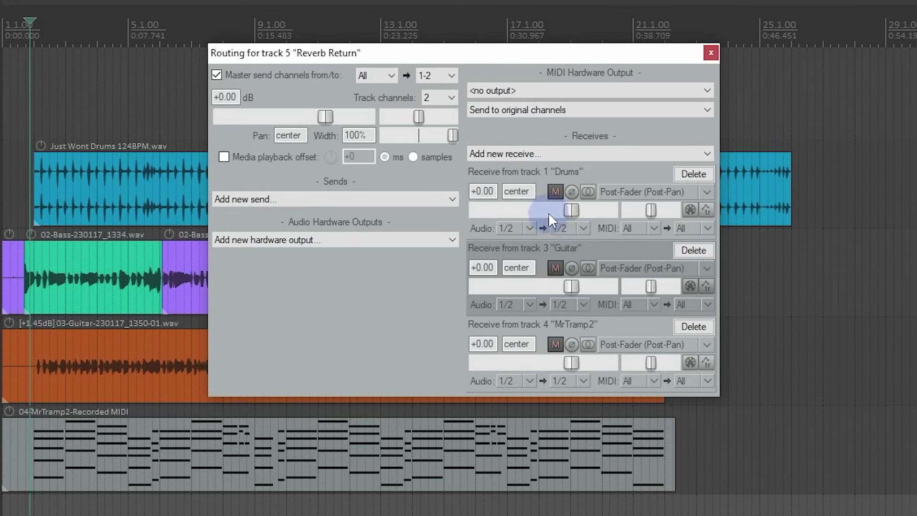
- Lower the Reverb Return receive levels to -13.70 dB for Drums, -16.47 dB for Guitar and -7.67 dB for MrTramp2
{"action": "left_click_drag", "start_coordinate": [568, 211], "coordinate": [549, 214]}
{"action": "left_click_drag", "start_coordinate": [569, 286], "coordinate": [557, 286]}
{"action": "left_click_drag", "start_coordinate": [571, 363], "coordinate": [550, 366]}
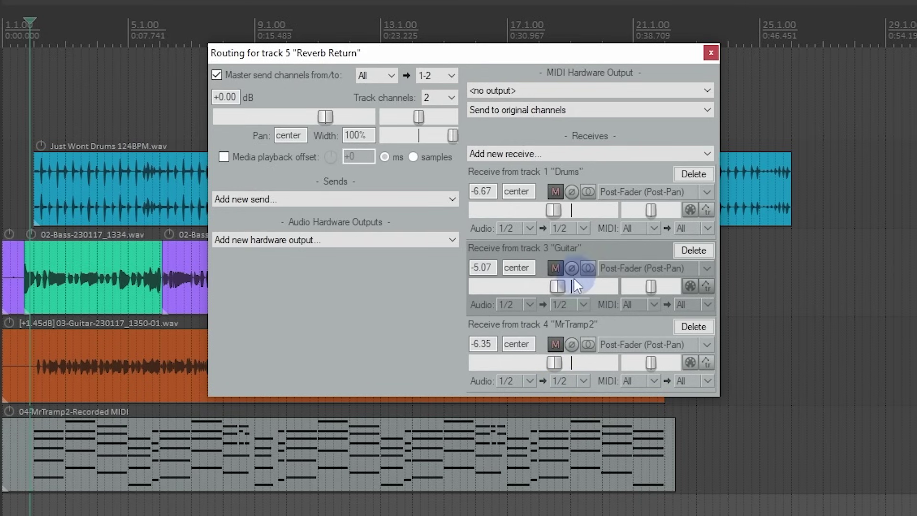
{"action": "left_click_drag", "start_coordinate": [553, 283], "coordinate": [529, 289]}
{"action": "mouse_move", "coordinate": [553, 363]}
{"action": "left_mouse_down"}
{"action": "mouse_move", "coordinate": [545, 362]}
{"action": "mouse_move", "coordinate": [551, 371]}
{"action": "left_mouse_up"}
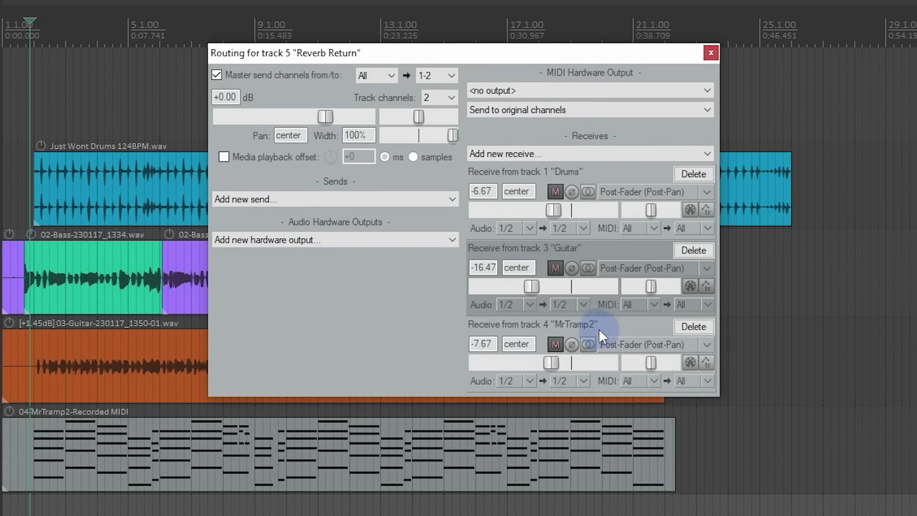
{"action": "left_click_drag", "start_coordinate": [554, 210], "coordinate": [538, 219]}
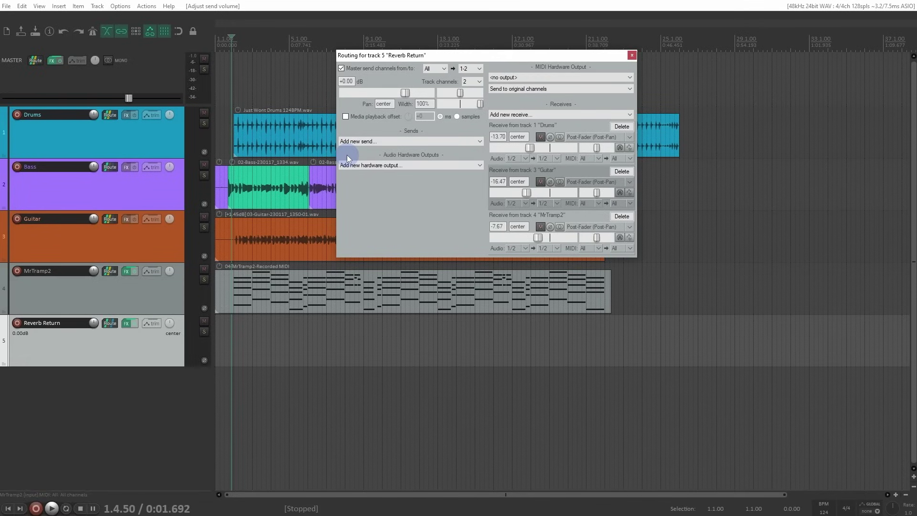
- Play the mix to hear the reverb with the adjusted receive levels, then stop playback
{"action": "key", "text": "space"}
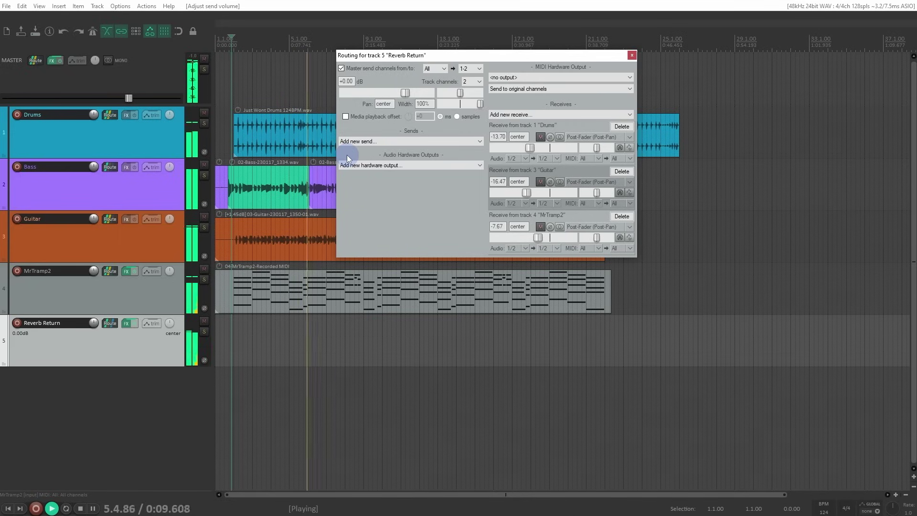
{"action": "left_click_drag", "start_coordinate": [425, 56], "coordinate": [510, 131]}
{"action": "key", "text": "space"}
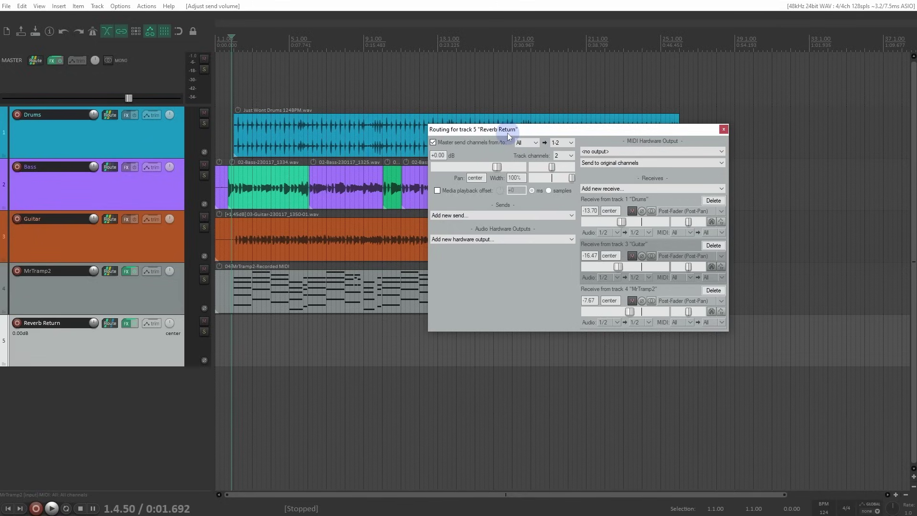
- Lower the wet level of ReaVerbate on the Reverb Return track to -7.2 dB
{"action": "left_click", "coordinate": [126, 325]}
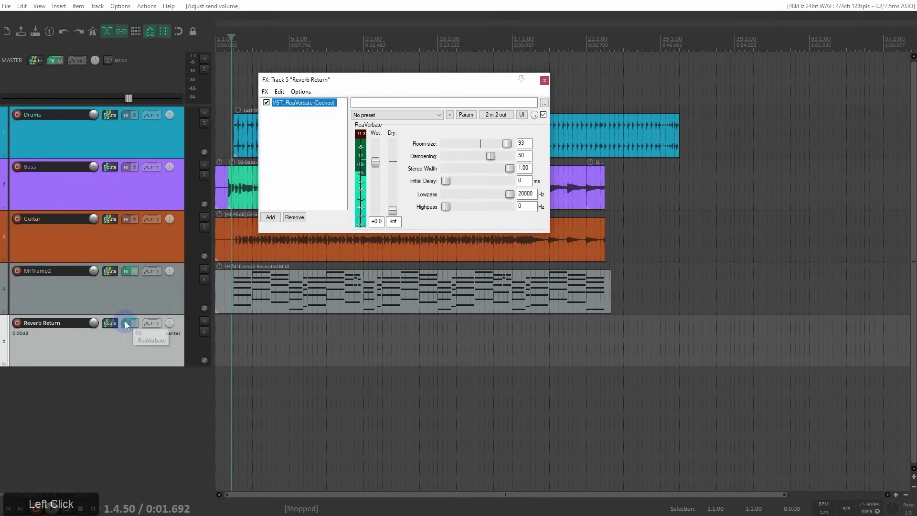
{"action": "left_click_drag", "start_coordinate": [375, 168], "coordinate": [377, 223]}
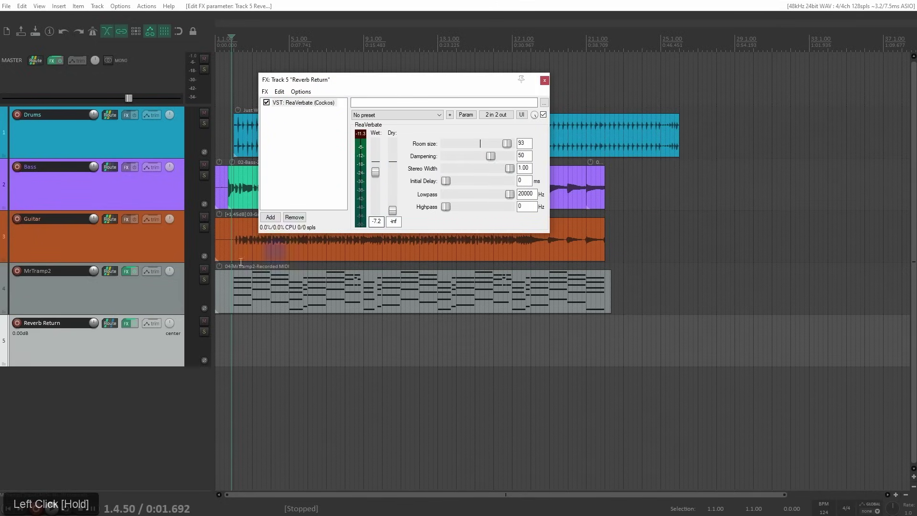
- Raise the Reverb Return receives to -8.10 dB for Drums, -10.09 dB for Guitar and -3.28 dB for MrTramp2, and close the effects window
{"action": "left_click", "coordinate": [110, 323]}
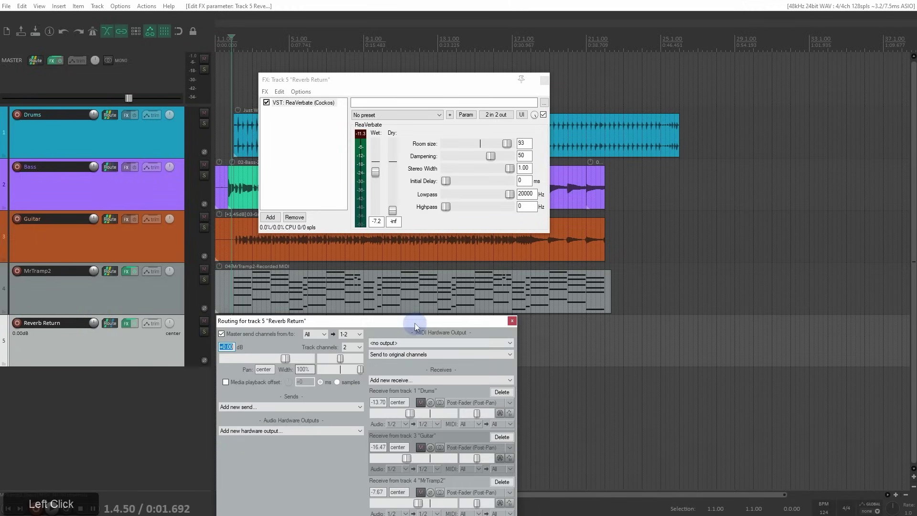
{"action": "left_click_drag", "start_coordinate": [410, 321], "coordinate": [563, 122]}
{"action": "left_click_drag", "start_coordinate": [562, 213], "coordinate": [569, 218]}
{"action": "left_click_drag", "start_coordinate": [558, 258], "coordinate": [566, 260]}
{"action": "left_click_drag", "start_coordinate": [569, 303], "coordinate": [578, 307]}
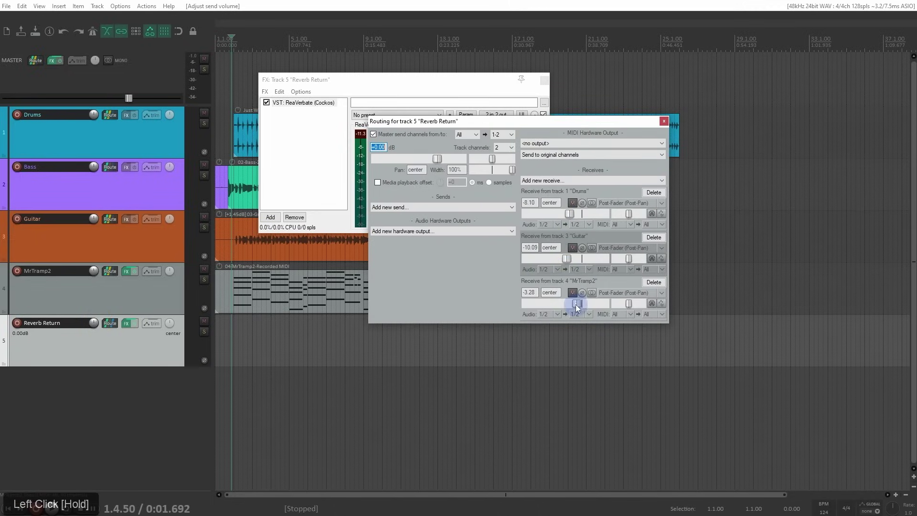
{"action": "left_click", "coordinate": [544, 80]}
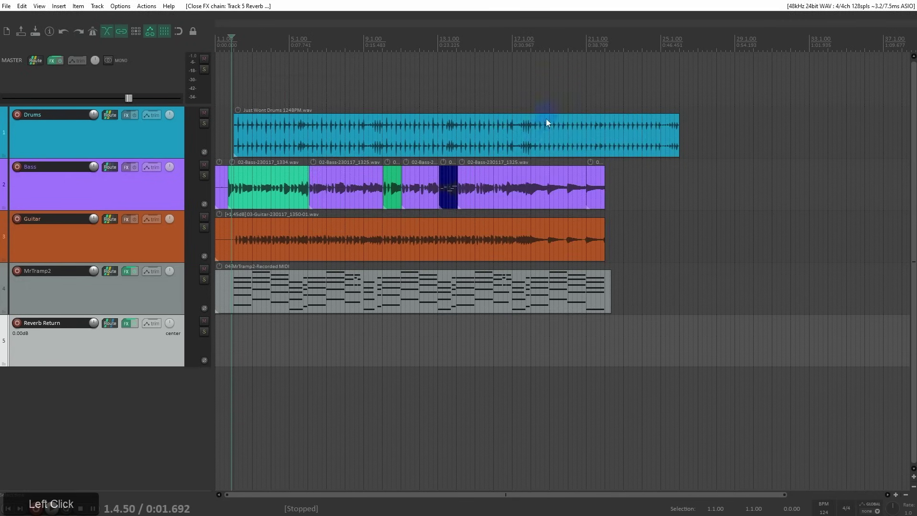
- Fine-tune the Reverb Return receives by ear to -6.41 dB for MrTramp2 and -11.18 dB for Guitar, then close the routing window
{"action": "left_click", "coordinate": [111, 326]}
{"action": "left_click_drag", "start_coordinate": [375, 316], "coordinate": [637, 67]}
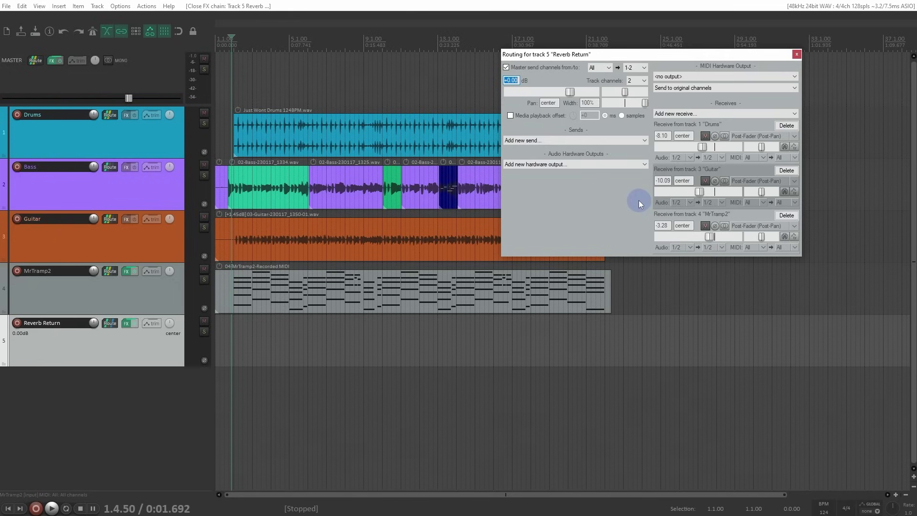
{"action": "mouse_move", "coordinate": [710, 237]}
{"action": "left_mouse_down"}
{"action": "mouse_move", "coordinate": [701, 239]}
{"action": "mouse_move", "coordinate": [710, 246]}
{"action": "left_mouse_up"}
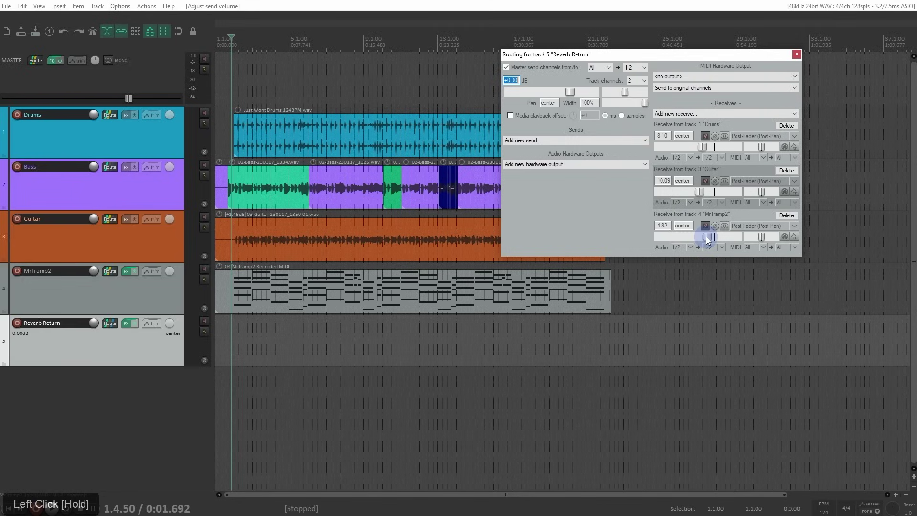
{"action": "key", "text": "space"}
{"action": "left_click_drag", "start_coordinate": [707, 236], "coordinate": [700, 191]}
{"action": "left_click_drag", "start_coordinate": [698, 191], "coordinate": [698, 194]}
{"action": "left_click_drag", "start_coordinate": [679, 57], "coordinate": [567, 77]}
{"action": "key", "text": "space"}
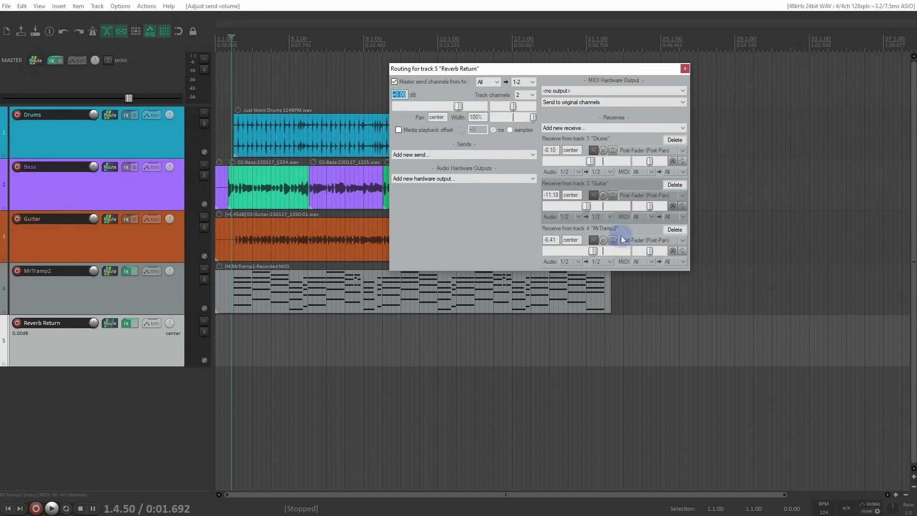
{"action": "left_click", "coordinate": [686, 69]}
- Add a new track below Reverb Return and name it Headphone MIX
{"action": "left_click", "coordinate": [91, 406]}
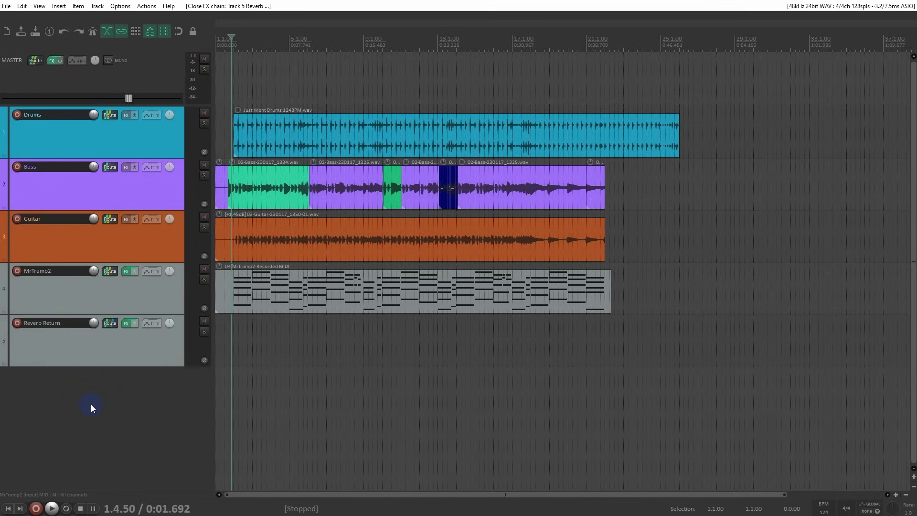
{"action": "double_click", "coordinate": [89, 402]}
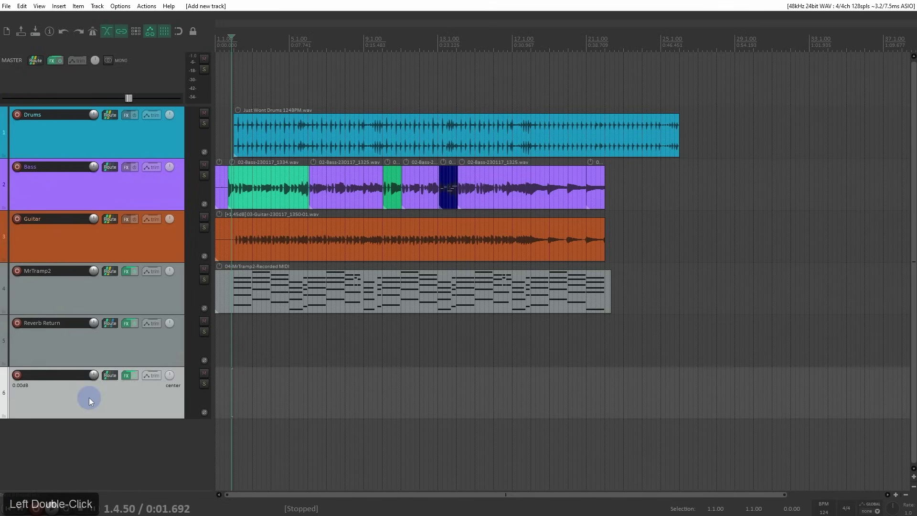
{"action": "double_click", "coordinate": [44, 374]}
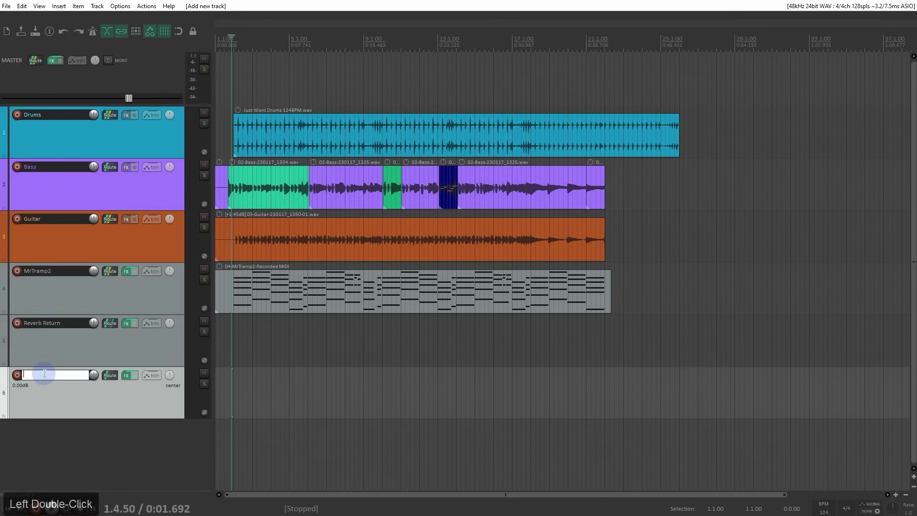
{"action": "type", "text": "Headphone MIX"}
{"action": "key", "text": "Return"}
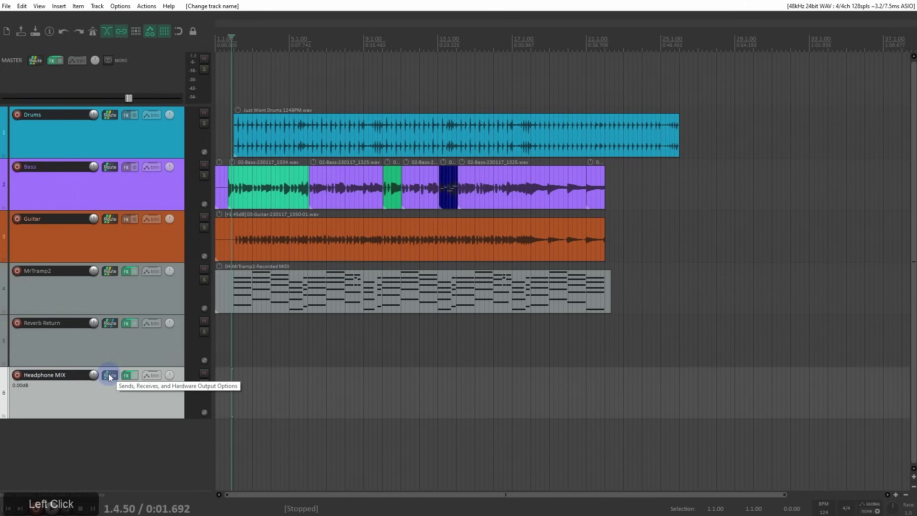
- In the Headphone MIX track's routing, disable the master send and add the hardware output Out 3 / Out 4
{"action": "left_click", "coordinate": [109, 376]}
{"action": "left_click_drag", "start_coordinate": [301, 376], "coordinate": [381, 141]}
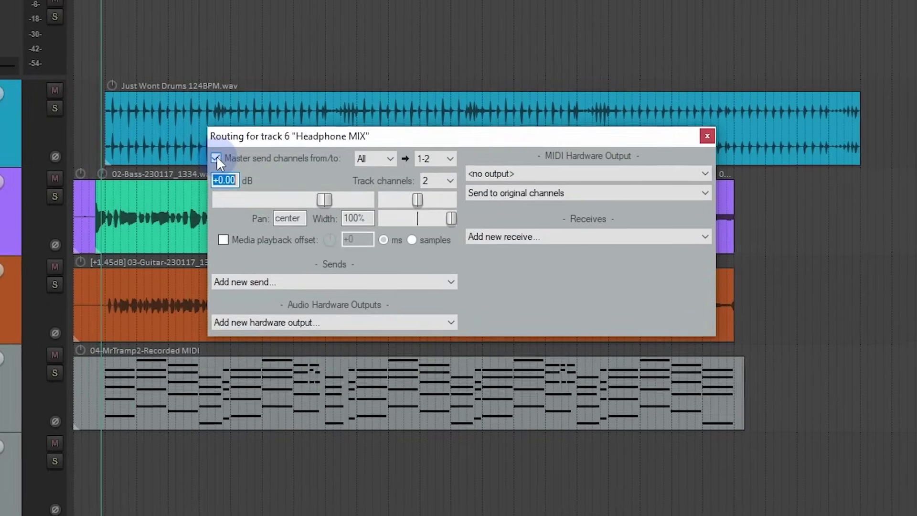
{"action": "left_click", "coordinate": [216, 158]}
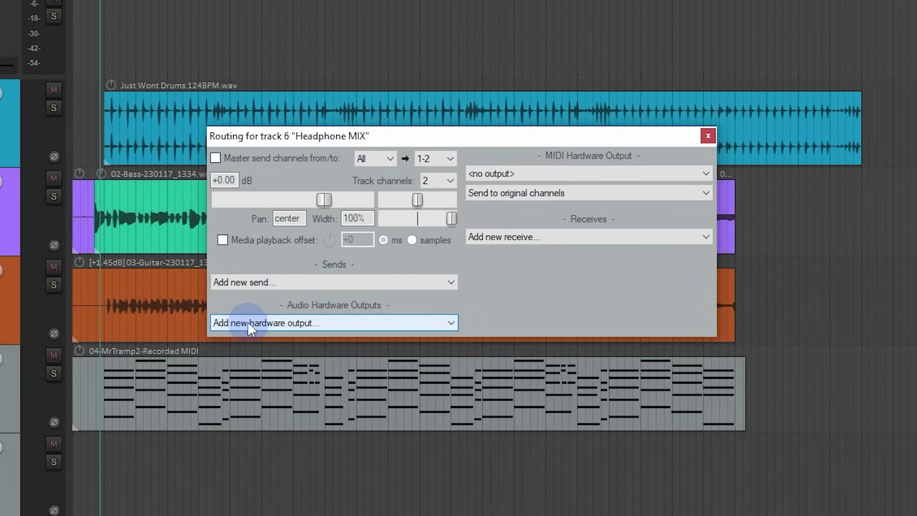
{"action": "left_click", "coordinate": [450, 322]}
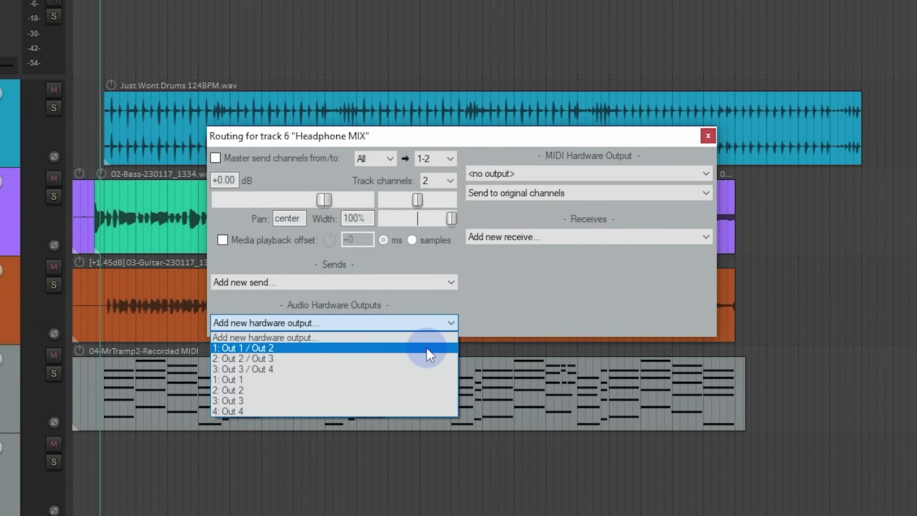
{"action": "left_click", "coordinate": [415, 369]}
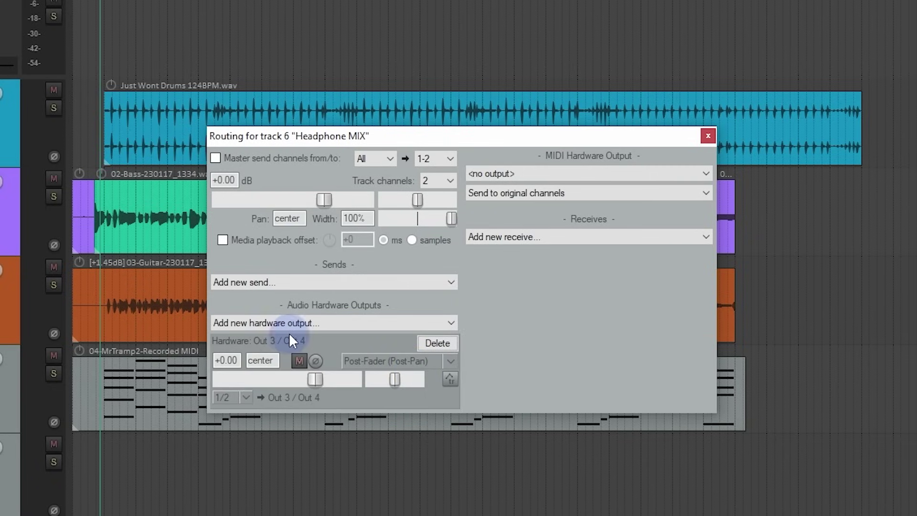
- Add receives from all tracks to the Headphone MIX track
{"action": "left_click_drag", "start_coordinate": [490, 137], "coordinate": [419, 53]}
{"action": "left_click", "coordinate": [493, 154]}
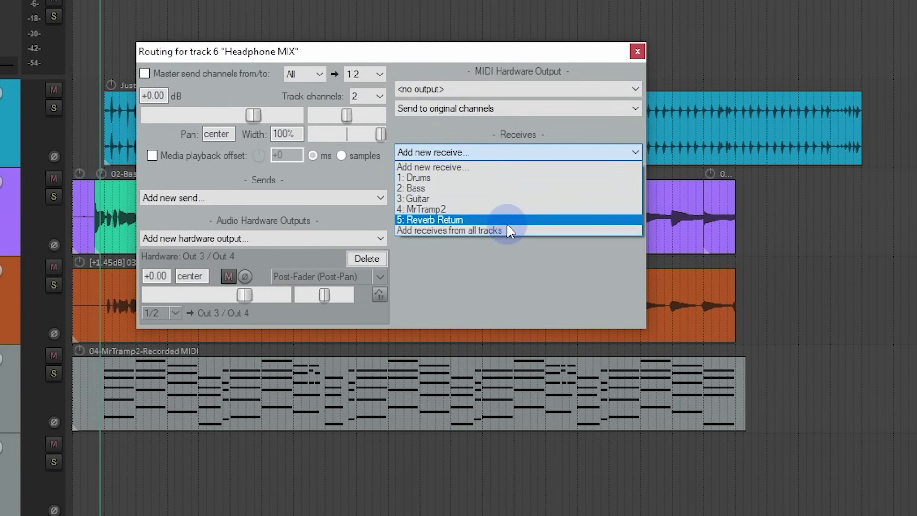
{"action": "left_click", "coordinate": [506, 230]}
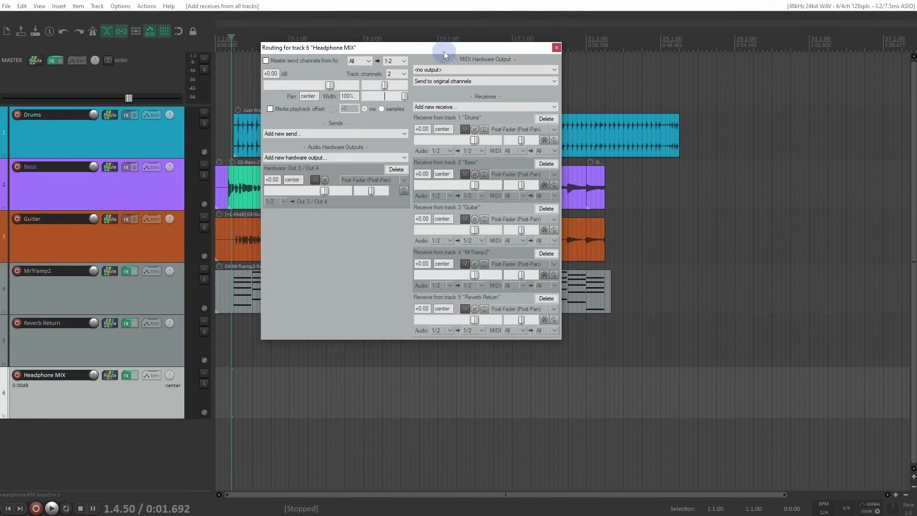
- Play the project briefly to check the signal reaching the Headphone MIX track, then close its routing window
{"action": "left_click_drag", "start_coordinate": [443, 51], "coordinate": [509, 57]}
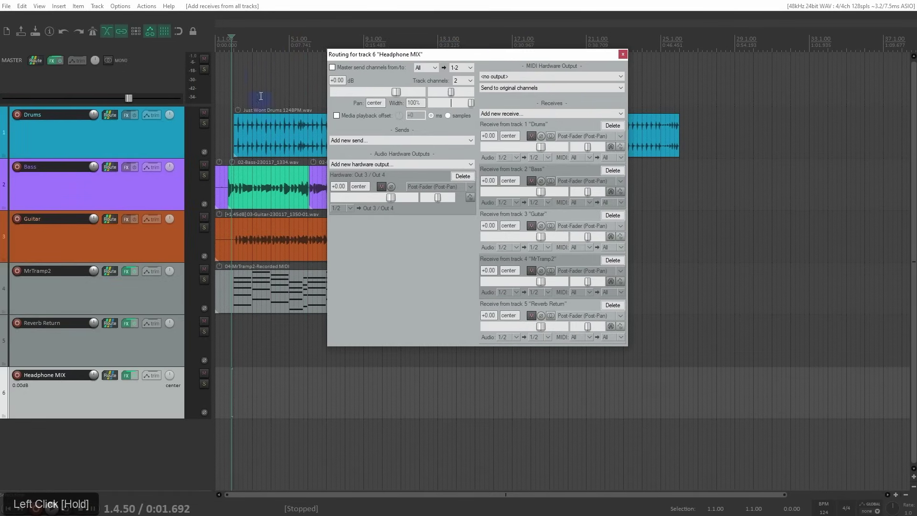
{"action": "key", "text": "space"}
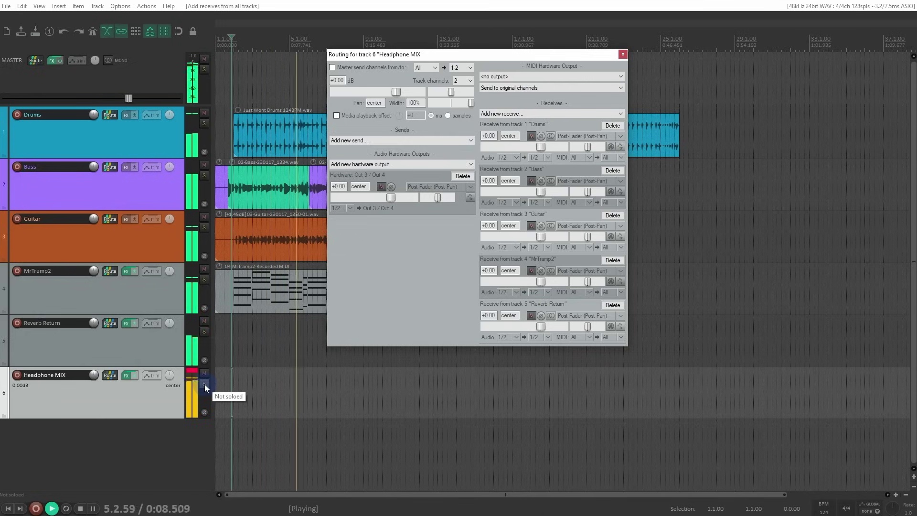
{"action": "key", "text": "space"}
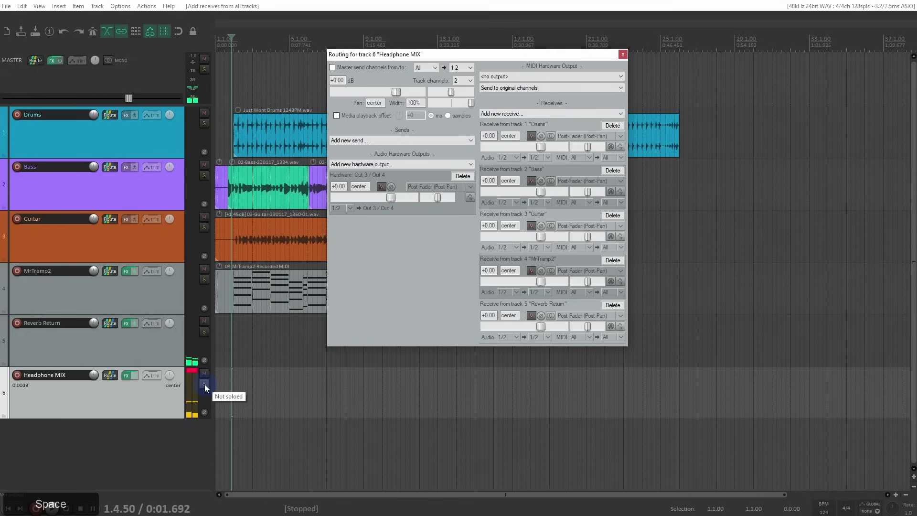
{"action": "left_click", "coordinate": [150, 391]}
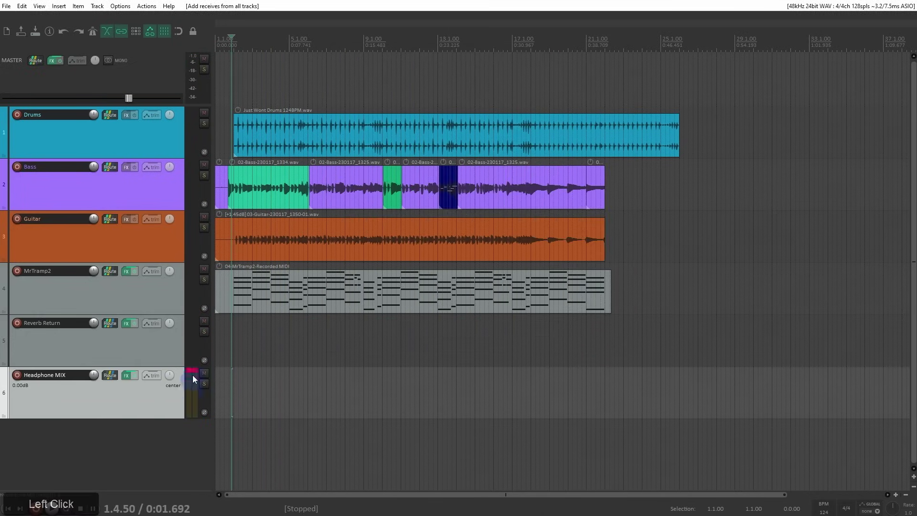
- Solo the Headphone MIX track and listen to it during a short playback
{"action": "left_click", "coordinate": [204, 384]}
{"action": "key", "text": "space"}
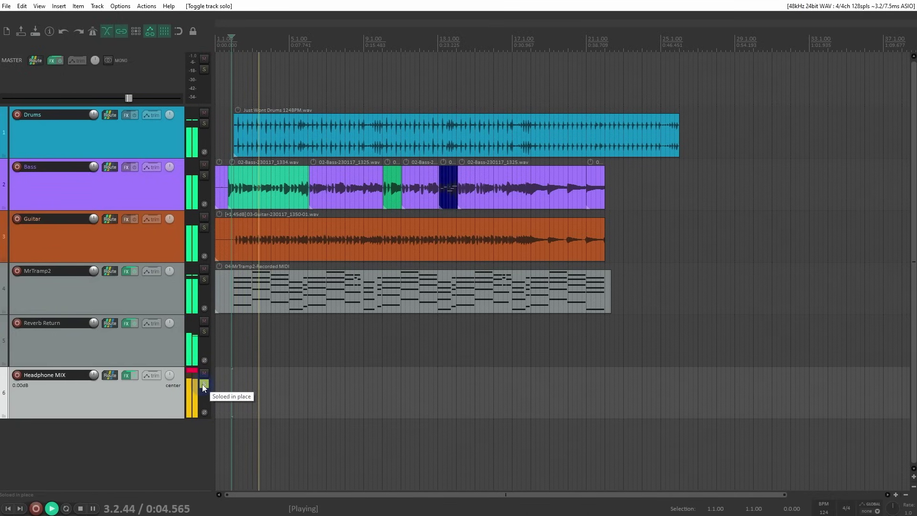
{"action": "key", "text": "space"}
- In the Headphone MIX routing, lower the receives to -5.07 dB for Bass, -25.61 dB for Guitar and -21.88 dB for Reverb Return
{"action": "left_click", "coordinate": [110, 375]}
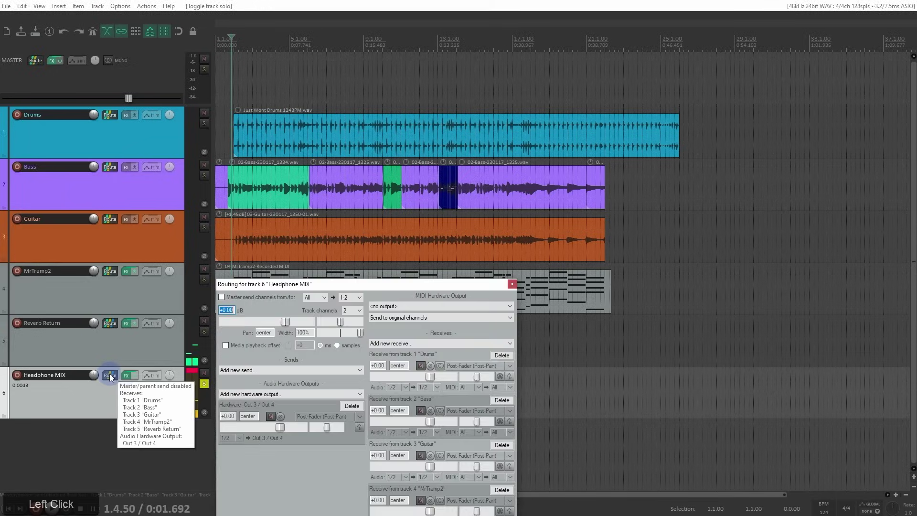
{"action": "left_click_drag", "start_coordinate": [290, 298], "coordinate": [439, 93]}
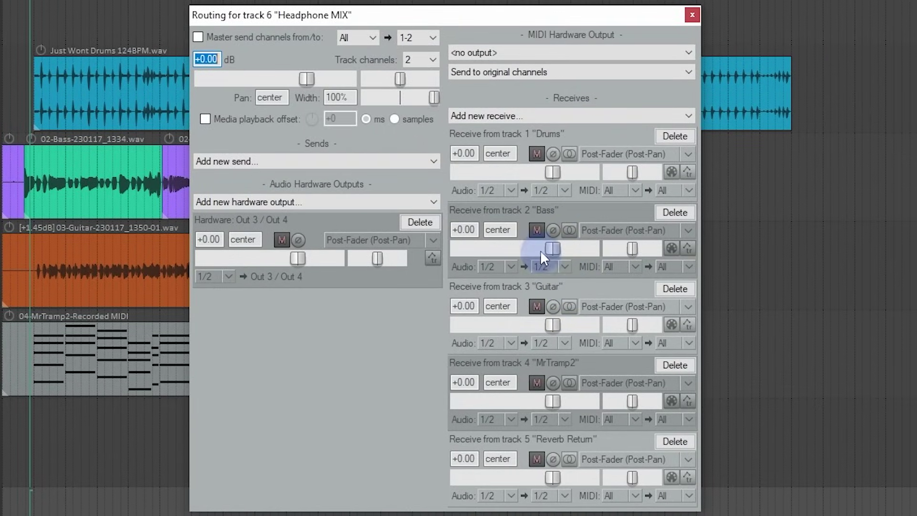
{"action": "left_click_drag", "start_coordinate": [552, 247], "coordinate": [543, 276]}
{"action": "left_click_drag", "start_coordinate": [552, 323], "coordinate": [504, 332]}
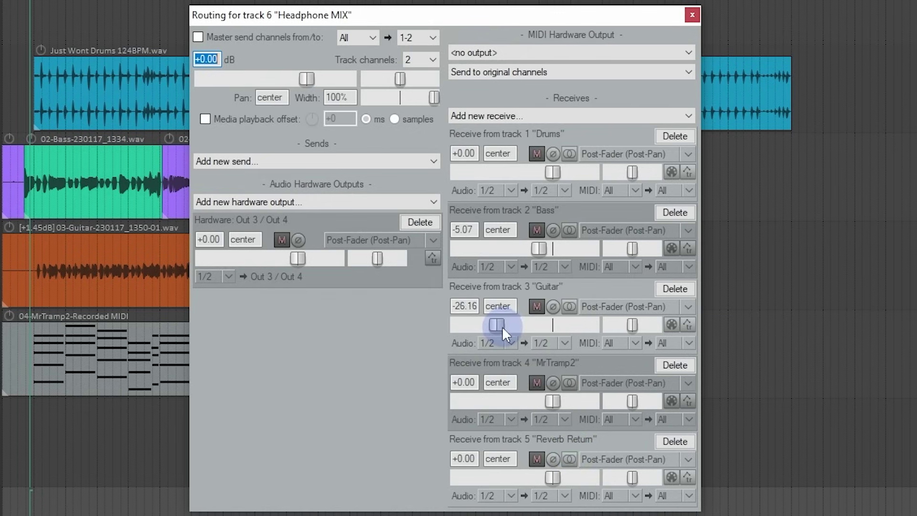
{"action": "left_click_drag", "start_coordinate": [570, 483], "coordinate": [508, 482]}
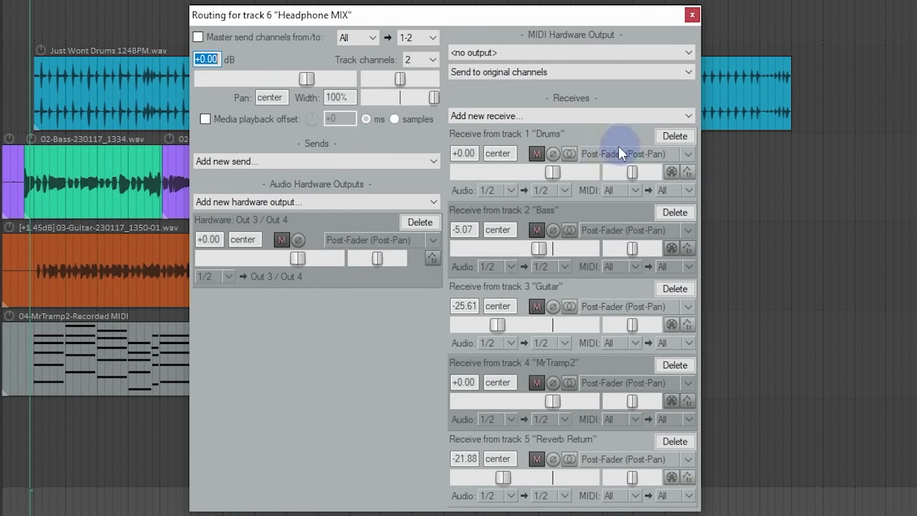
- Try Pre-Fader (Post-FX) on the Drums receive and return it to Post-Fader (Post-Pan)
{"action": "left_click", "coordinate": [660, 155]}
{"action": "left_click", "coordinate": [665, 189]}
{"action": "left_click", "coordinate": [655, 158]}
{"action": "left_click", "coordinate": [649, 171]}
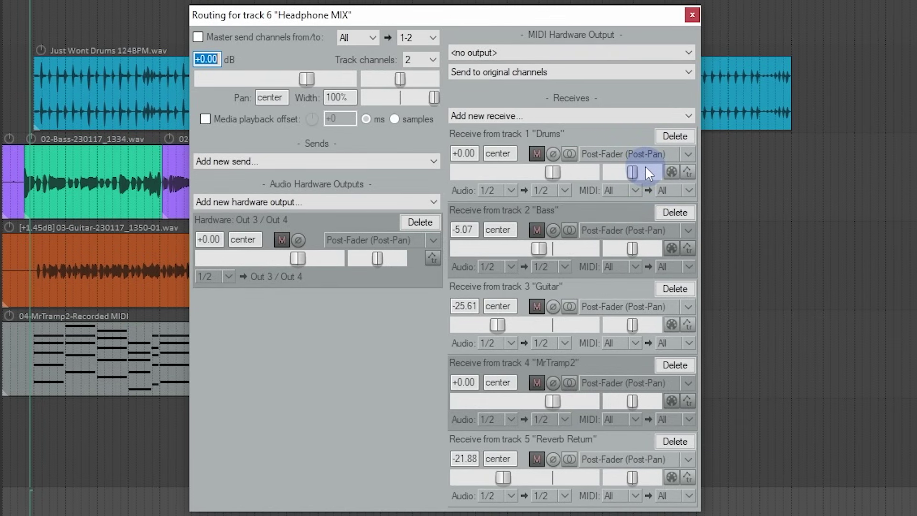
- Set the Headphone MIX receives from Drums, Bass, Guitar, MrTramp2 and Reverb Return to Pre-Fader (Post-FX)
{"action": "left_click", "coordinate": [687, 155]}
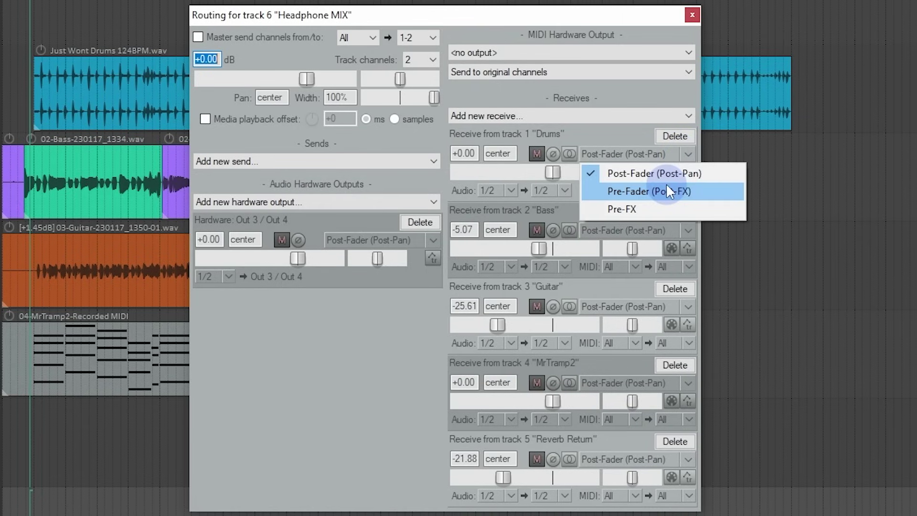
{"action": "left_click", "coordinate": [707, 191]}
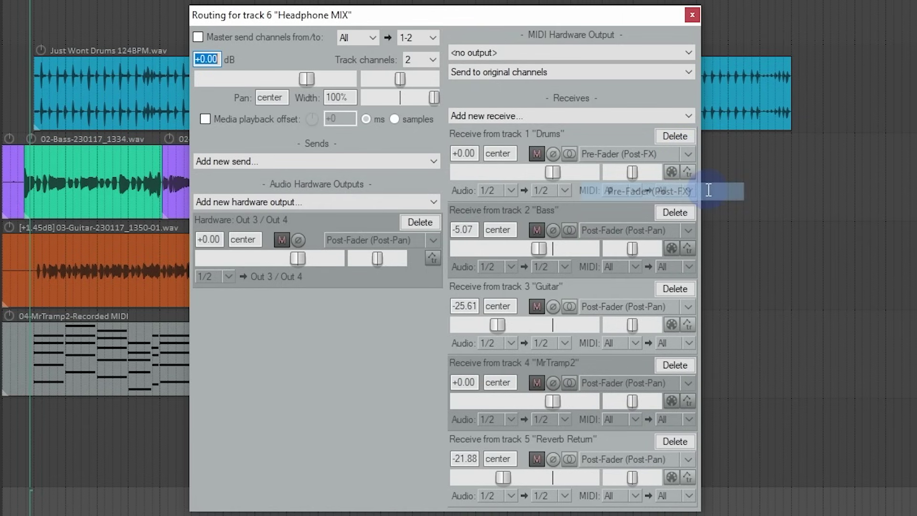
{"action": "left_click_drag", "start_coordinate": [426, 10], "coordinate": [482, 26]}
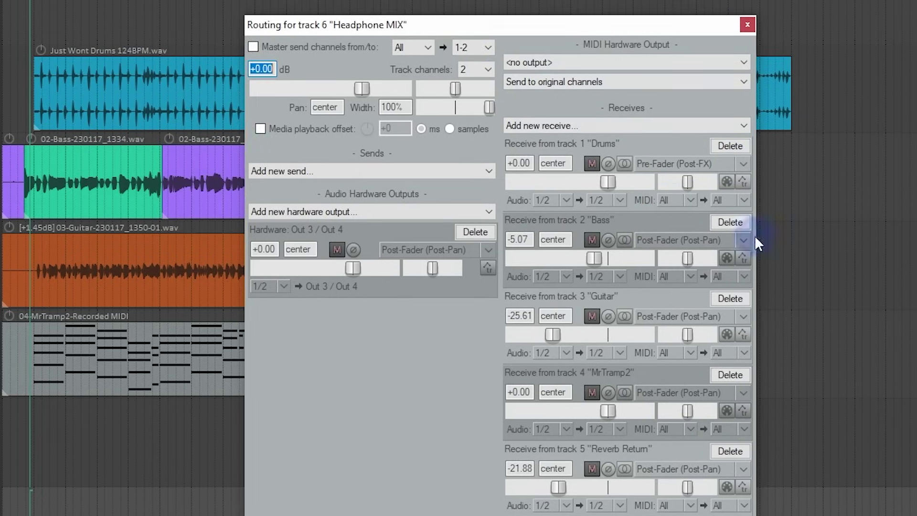
{"action": "left_click", "coordinate": [741, 239]}
{"action": "left_click", "coordinate": [718, 276]}
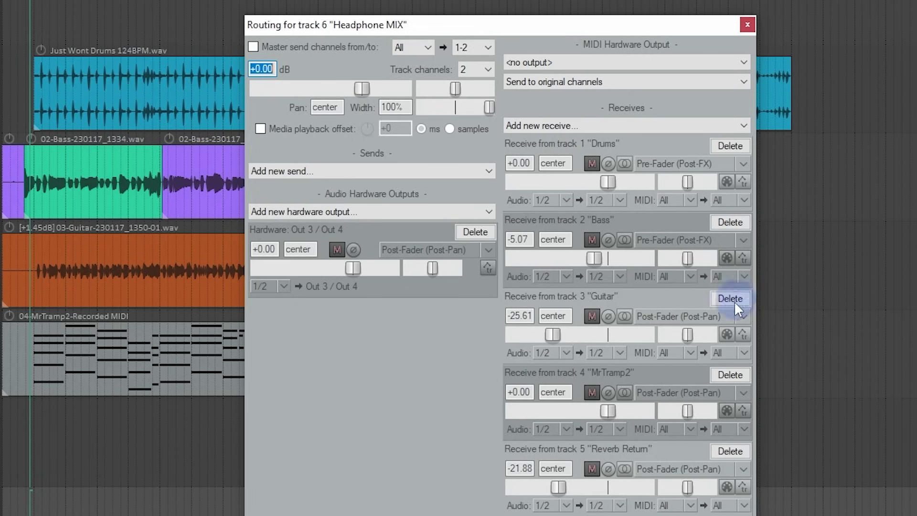
{"action": "left_click", "coordinate": [743, 316]}
{"action": "left_click", "coordinate": [714, 350]}
{"action": "left_click", "coordinate": [743, 392]}
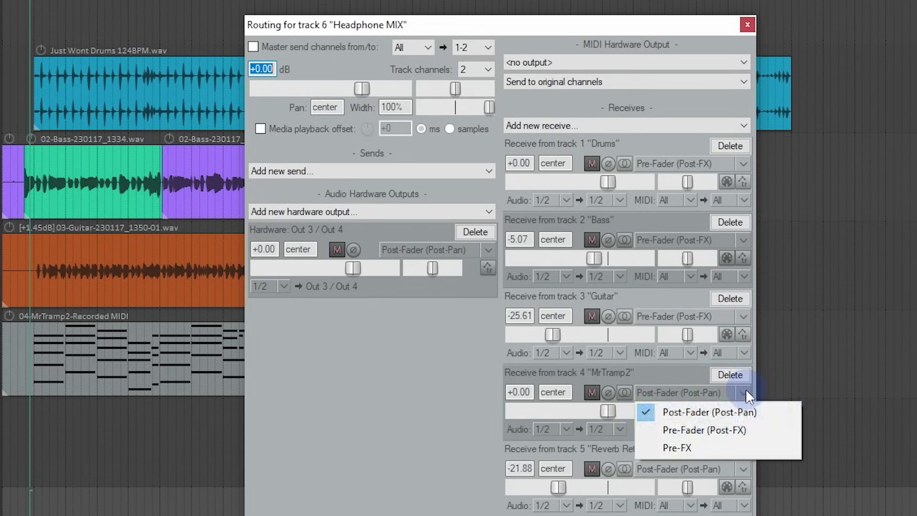
{"action": "left_click", "coordinate": [709, 429]}
{"action": "left_click", "coordinate": [733, 467]}
{"action": "left_click", "coordinate": [711, 488]}
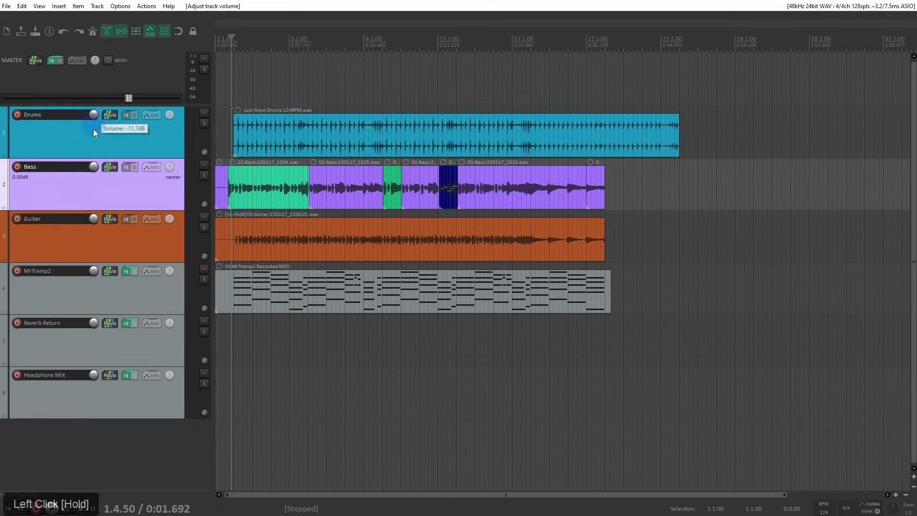
- Change the main mix by lowering Bass to -20.86 dB, turning Guitar down and turning MrTramp2 up
{"action": "left_click", "coordinate": [94, 167]}
{"action": "left_click_drag", "start_coordinate": [93, 169], "coordinate": [93, 176]}
{"action": "left_click_drag", "start_coordinate": [93, 220], "coordinate": [94, 231]}
{"action": "left_click_drag", "start_coordinate": [95, 272], "coordinate": [95, 263]}
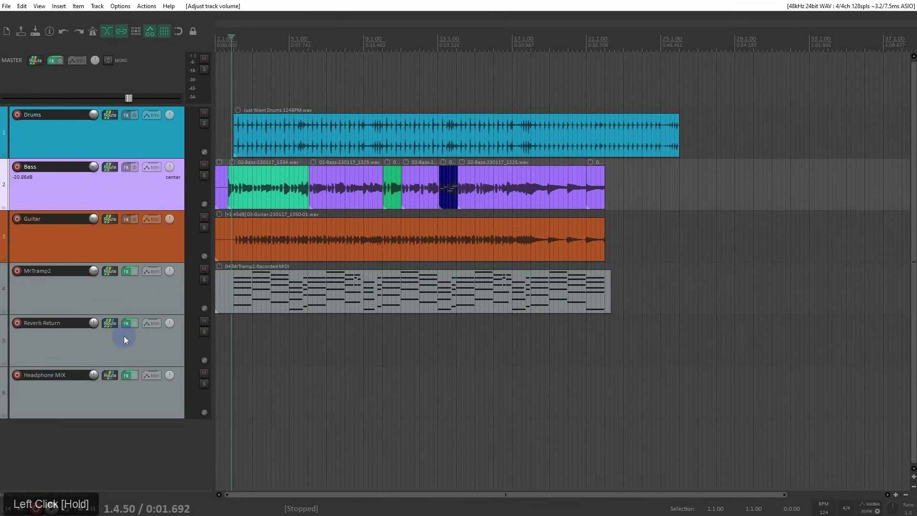
- Reopen the Headphone MIX routing and review the send mode options of the Drums receive
{"action": "left_click", "coordinate": [110, 374]}
{"action": "left_click_drag", "start_coordinate": [341, 286], "coordinate": [457, 87]}
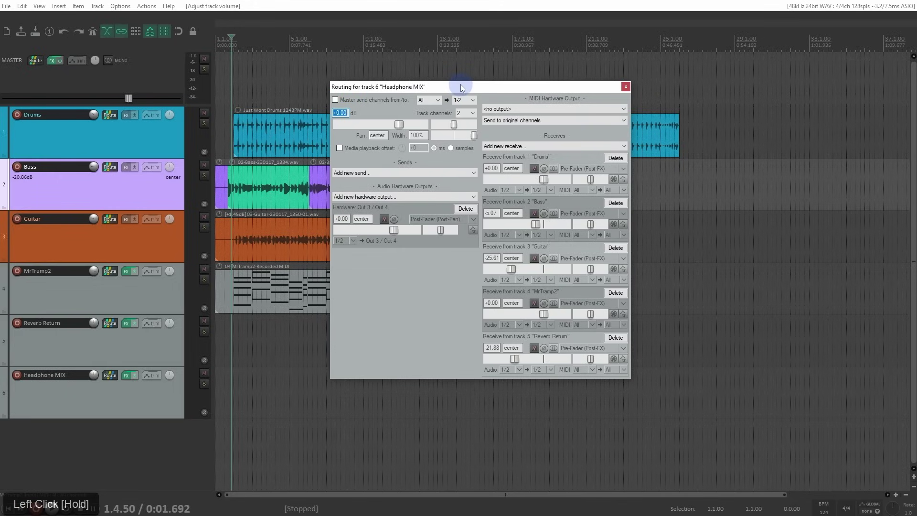
{"action": "left_click", "coordinate": [601, 168]}
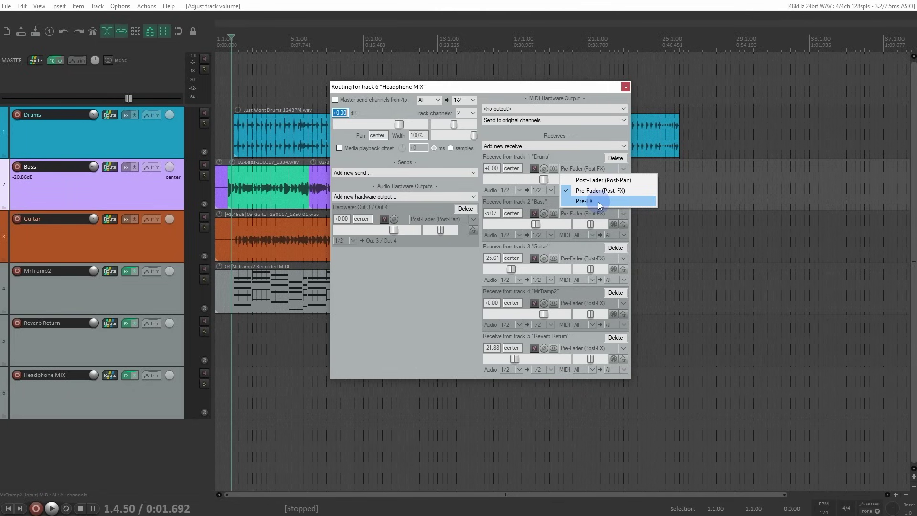
{"action": "left_click", "coordinate": [600, 161]}
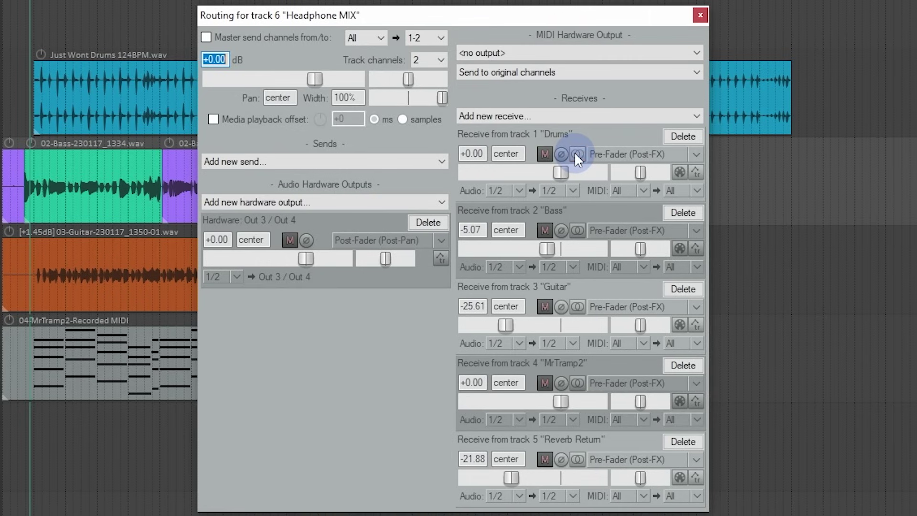
- Try panning the Drums receive slightly left in the Headphone MIX routing, then reset it to center
{"action": "left_click", "coordinate": [574, 151]}
{"action": "mouse_move", "coordinate": [640, 172]}
{"action": "left_mouse_down"}
{"action": "mouse_move", "coordinate": [616, 173]}
{"action": "mouse_move", "coordinate": [664, 171]}
{"action": "mouse_move", "coordinate": [630, 172]}
{"action": "left_mouse_up"}
{"action": "double_click", "coordinate": [631, 173]}
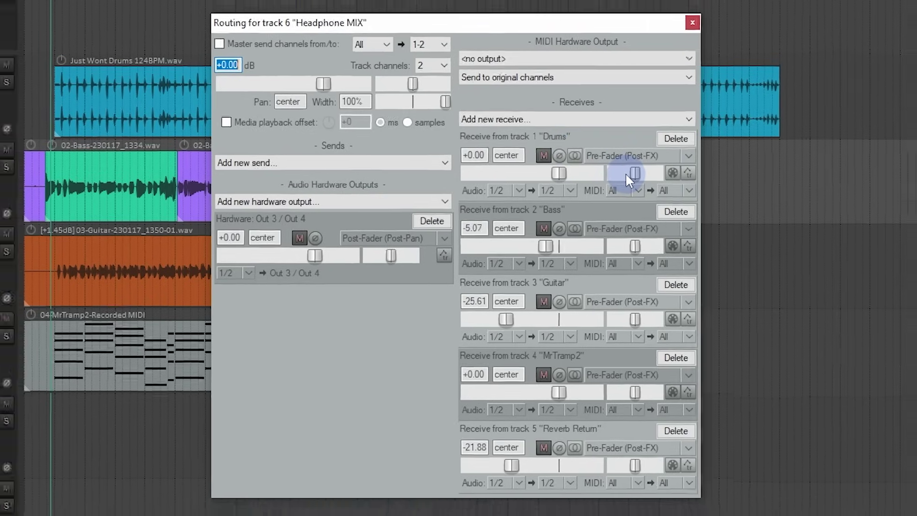
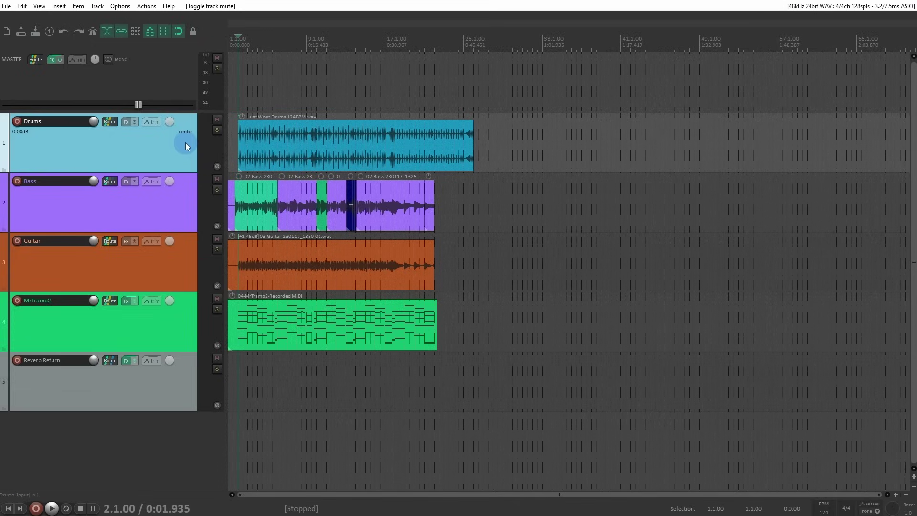
- Select the Drums track and open the Default_6.0 theme adjuster at its Track Control Panel settings
{"action": "left_click", "coordinate": [71, 146]}
{"action": "left_click", "coordinate": [120, 6]}
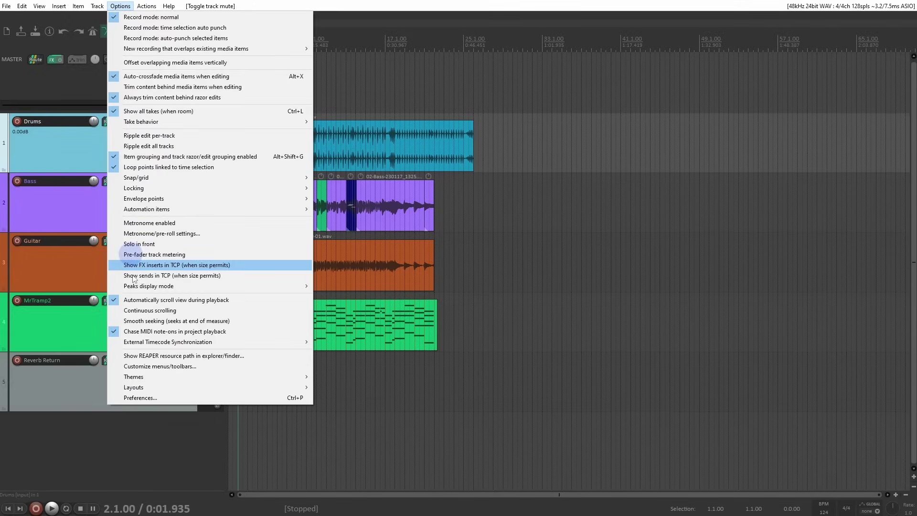
{"action": "left_click", "coordinate": [170, 380]}
{"action": "left_click", "coordinate": [374, 377]}
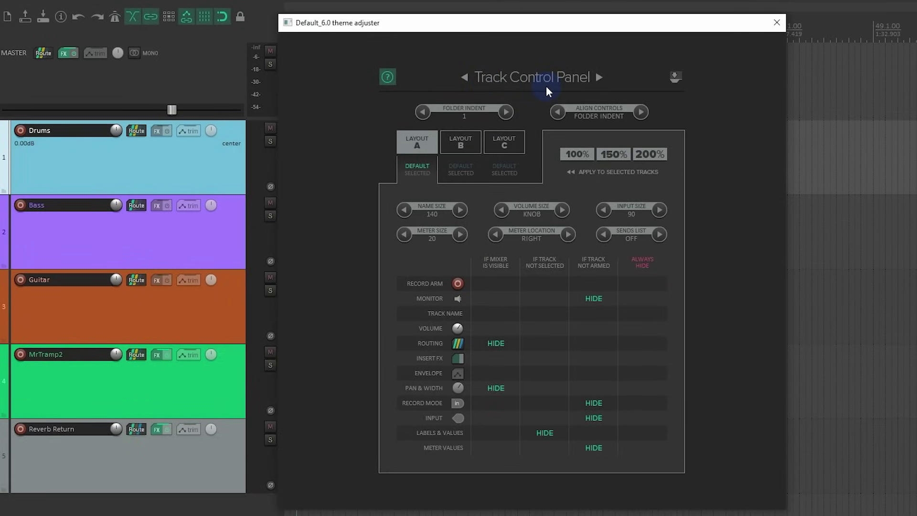
{"action": "left_click", "coordinate": [599, 77]}
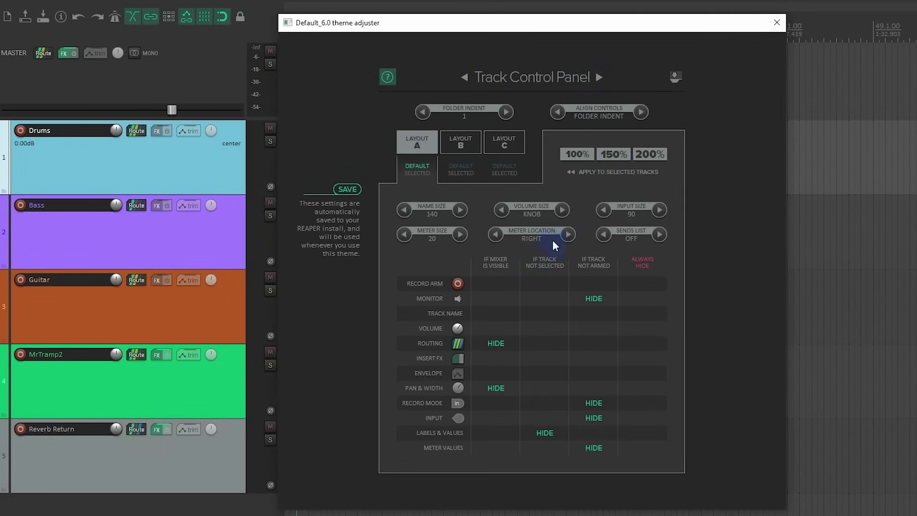
- Set the track panel volume size to 160 and the name size to 80, then close the theme adjuster
{"action": "left_click", "coordinate": [562, 210]}
{"action": "left_click", "coordinate": [562, 211]}
{"action": "left_click", "coordinate": [562, 210]}
{"action": "left_click", "coordinate": [562, 210]}
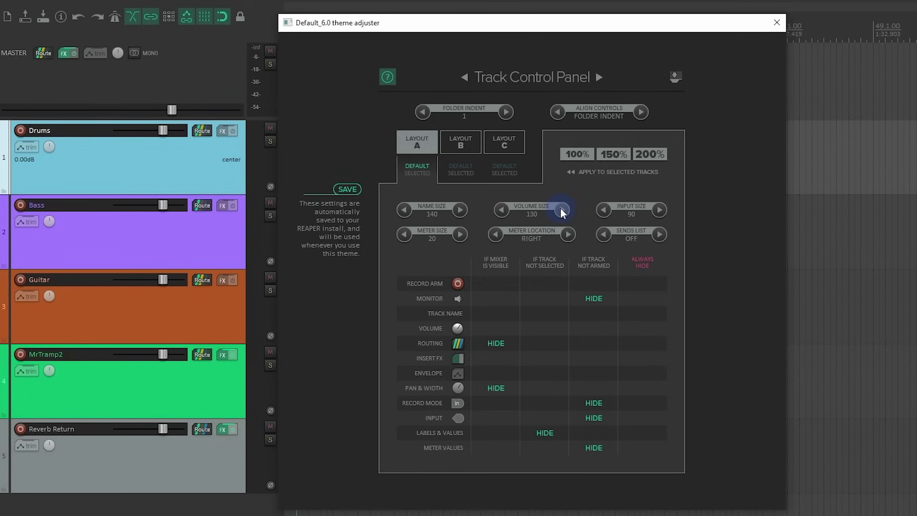
{"action": "left_click", "coordinate": [562, 211]}
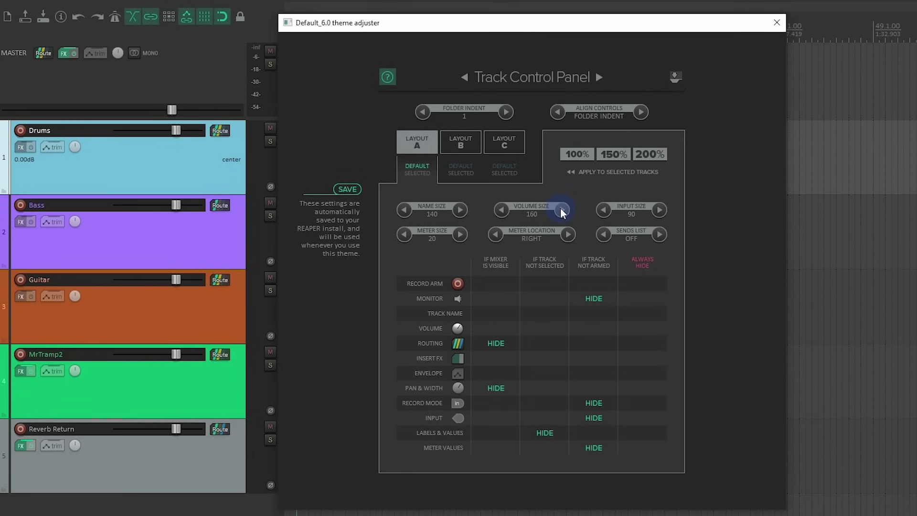
{"action": "left_click", "coordinate": [404, 210]}
{"action": "left_click", "coordinate": [404, 210]}
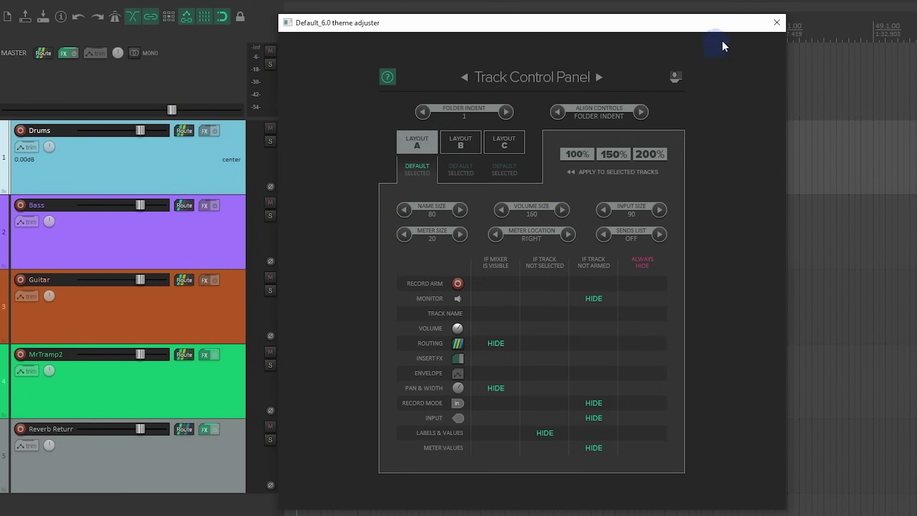
{"action": "left_click", "coordinate": [776, 23]}
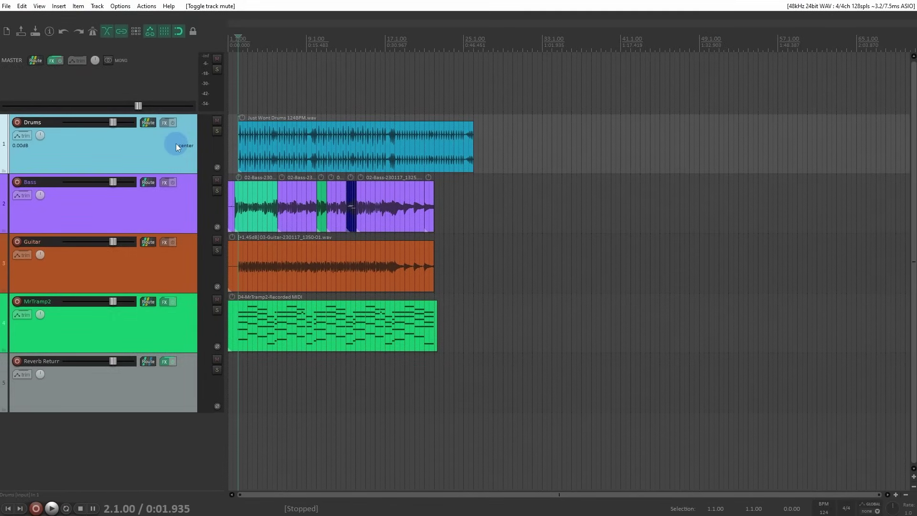
- Try lowering the Drums volume fader and reset it to 0.00 dB
{"action": "mouse_move", "coordinate": [113, 127]}
{"action": "left_mouse_down"}
{"action": "mouse_move", "coordinate": [88, 128]}
{"action": "mouse_move", "coordinate": [105, 121]}
{"action": "left_mouse_up"}
{"action": "double_click", "coordinate": [105, 121]}
{"action": "left_click", "coordinate": [131, 160]}
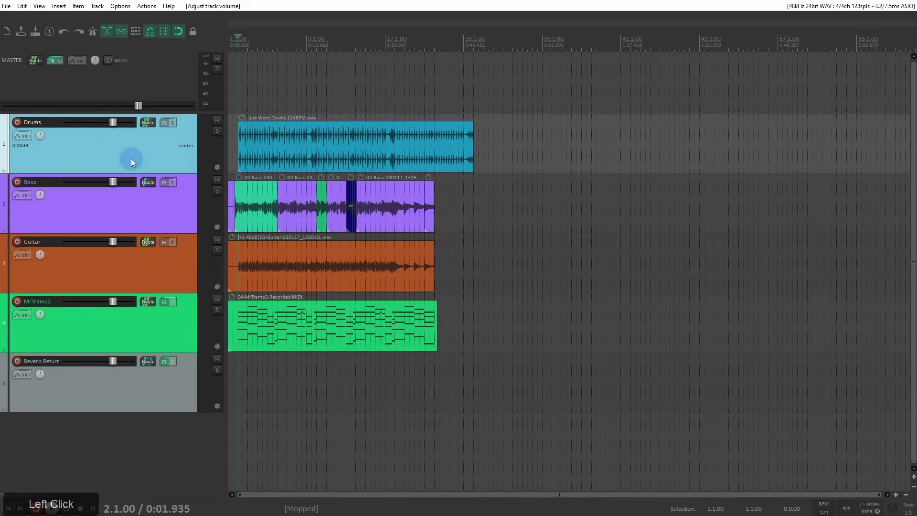
- Set the Drums track automation mode to Write and lower its volume fader to about -28.47 dB
{"action": "right_click", "coordinate": [26, 137]}
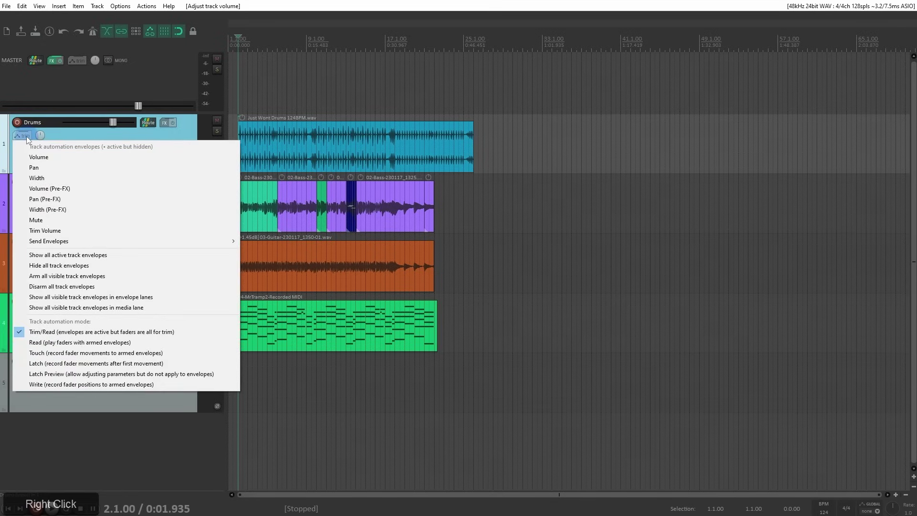
{"action": "left_click", "coordinate": [73, 384]}
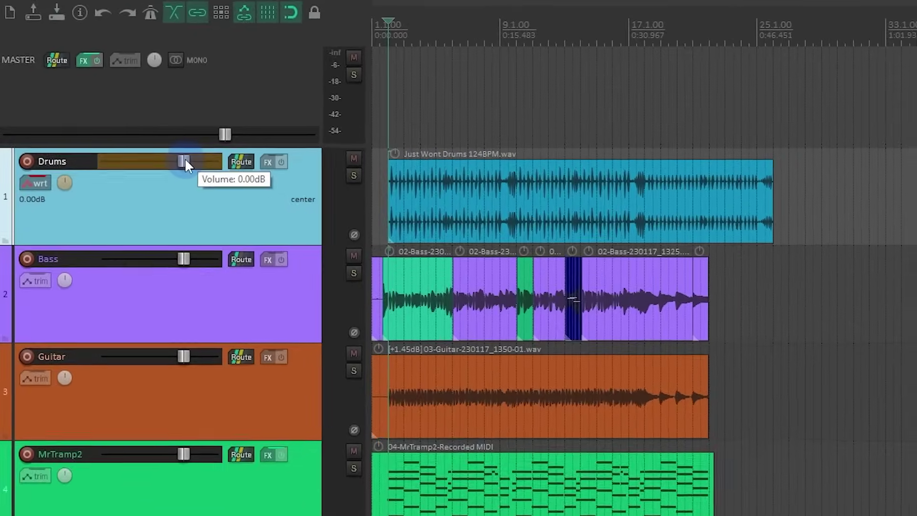
{"action": "left_click_drag", "start_coordinate": [113, 123], "coordinate": [113, 124]}
{"action": "left_click_drag", "start_coordinate": [186, 164], "coordinate": [133, 178]}
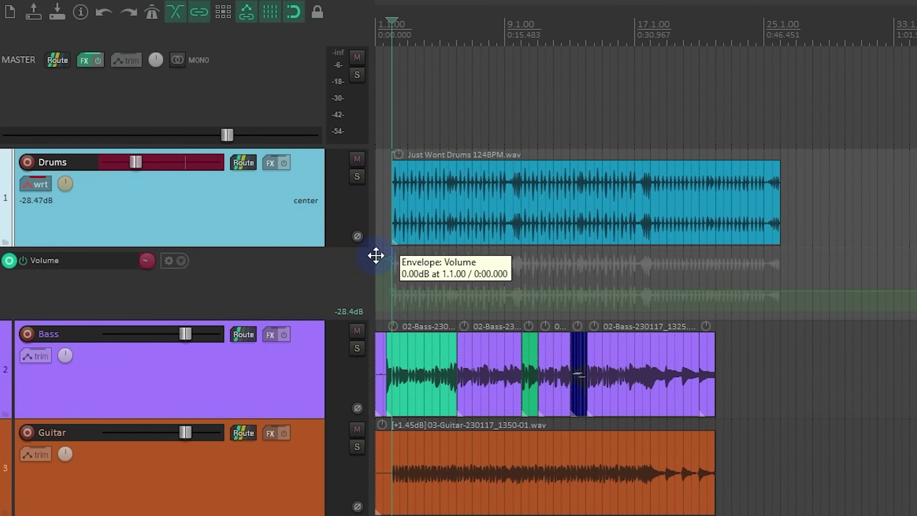
- Set the Drums fader to about -22.68 dB, then play and write volume automation by moving it up and down
{"action": "scroll", "coordinate": [396, 264], "scroll_direction": "up", "scroll_amount": 5}
{"action": "mouse_move", "coordinate": [135, 162]}
{"action": "left_mouse_down"}
{"action": "mouse_move", "coordinate": [156, 168]}
{"action": "mouse_move", "coordinate": [140, 168]}
{"action": "left_mouse_up"}
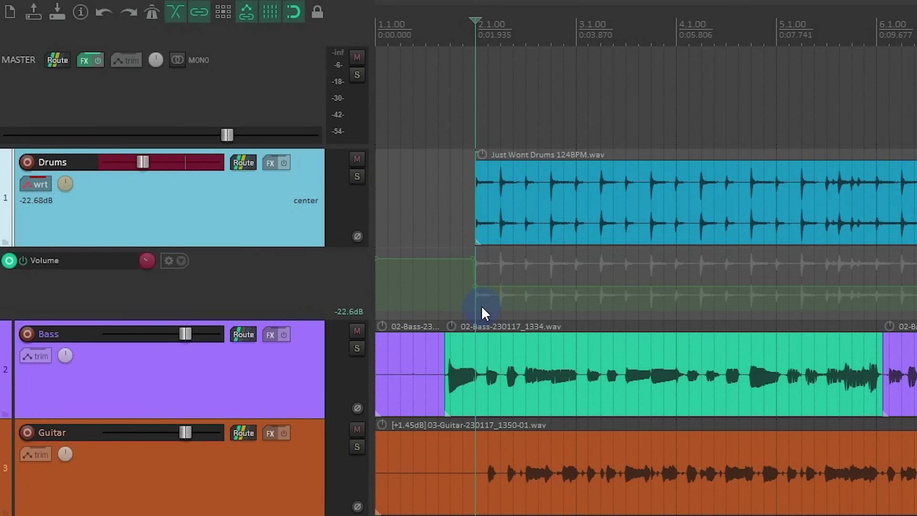
{"action": "key", "text": "space"}
{"action": "mouse_move", "coordinate": [142, 162]}
{"action": "left_mouse_down"}
{"action": "mouse_move", "coordinate": [182, 168]}
{"action": "mouse_move", "coordinate": [89, 178]}
{"action": "mouse_move", "coordinate": [176, 181]}
{"action": "mouse_move", "coordinate": [87, 178]}
{"action": "mouse_move", "coordinate": [157, 178]}
{"action": "left_mouse_up"}
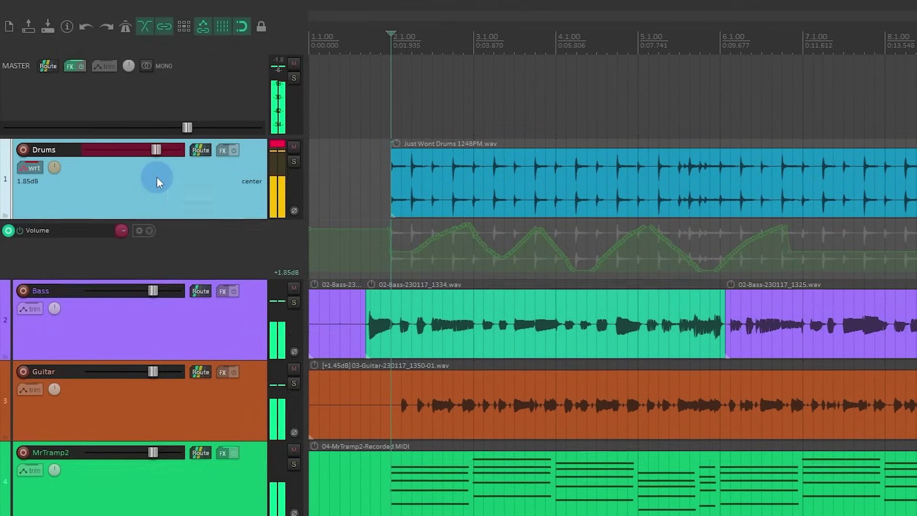
- Stop playback, replay the Drums automation in Write mode, and undo the resulting volume envelope overwrite
{"action": "key", "text": "space"}
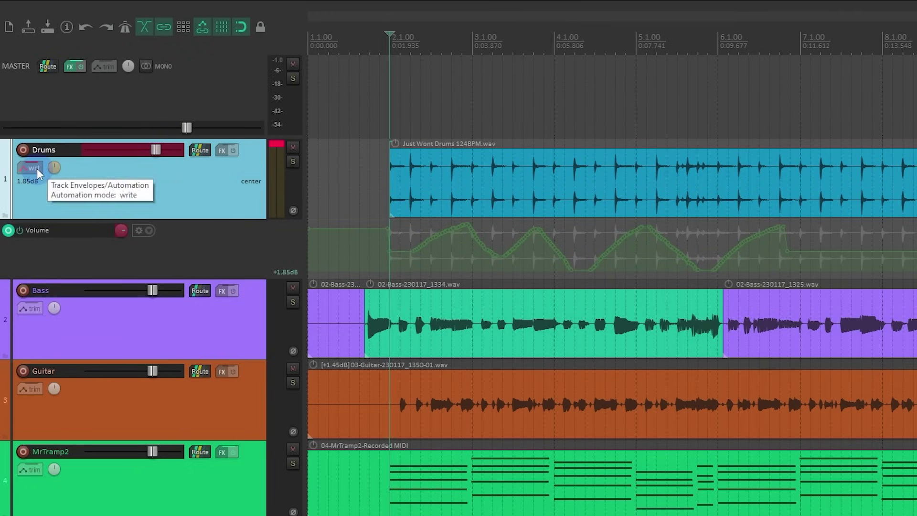
{"action": "key", "text": "space"}
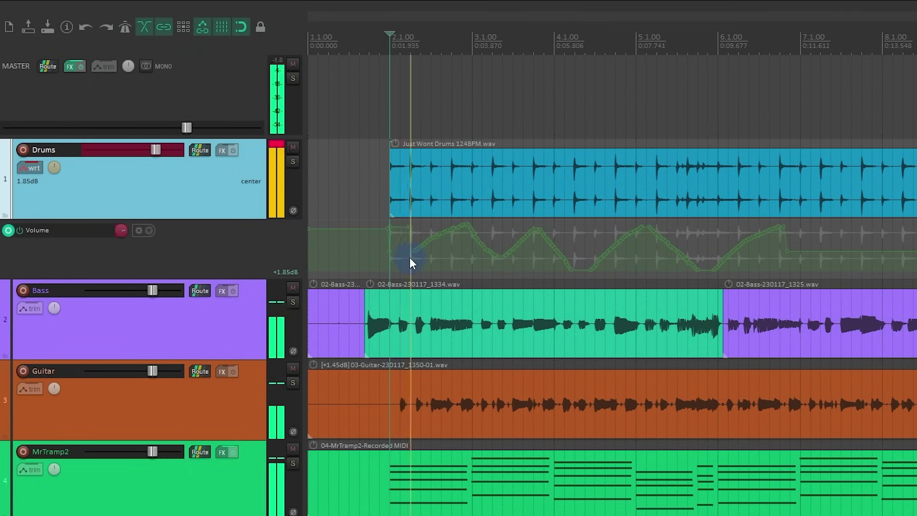
{"action": "key", "text": "space"}
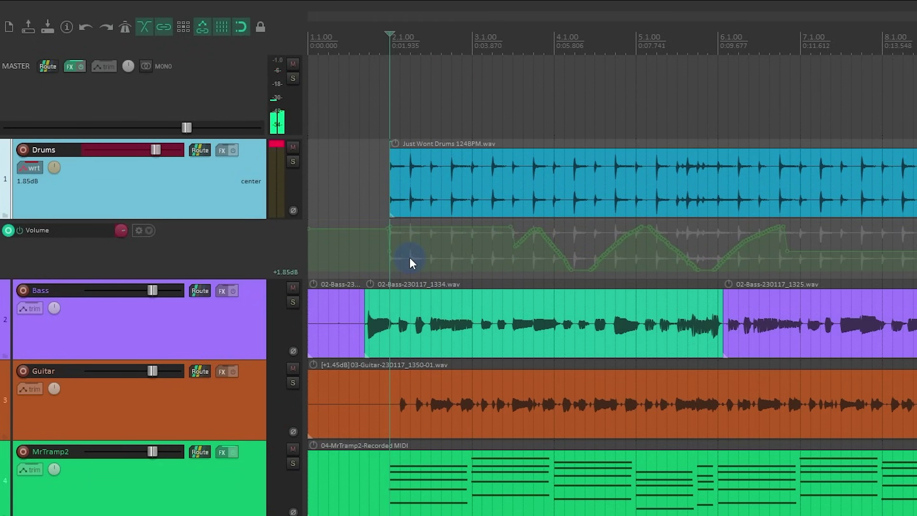
{"action": "key", "text": "ctrl+z"}
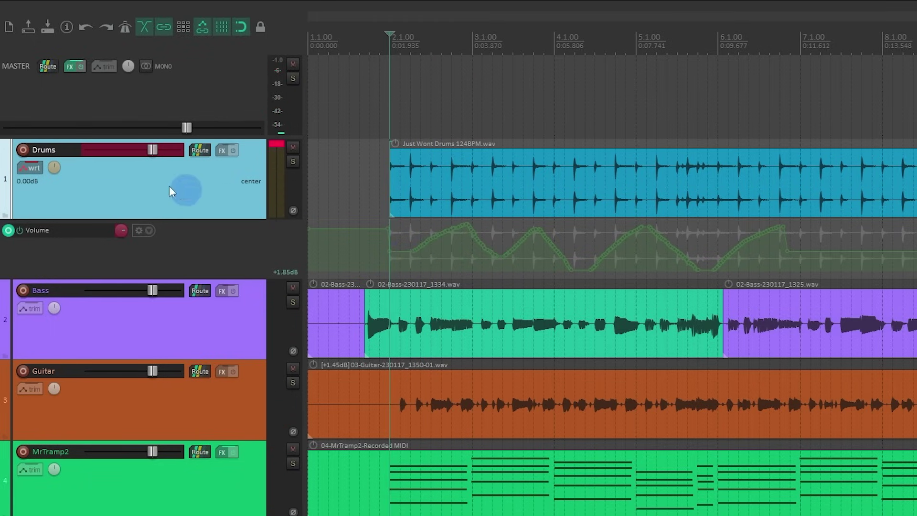
- Set the Drums automation mode to Trim/Read and play back the written volume envelope
{"action": "left_click", "coordinate": [28, 167]}
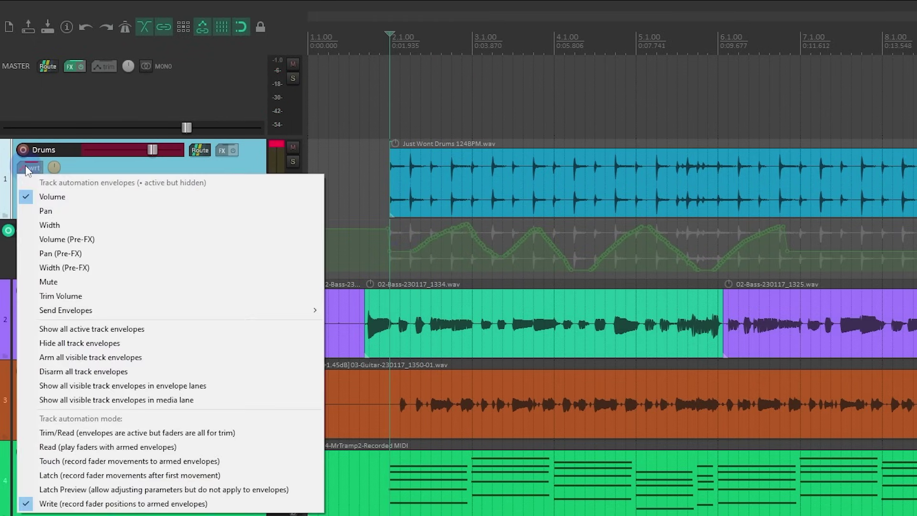
{"action": "left_click", "coordinate": [101, 436]}
{"action": "key", "text": "space"}
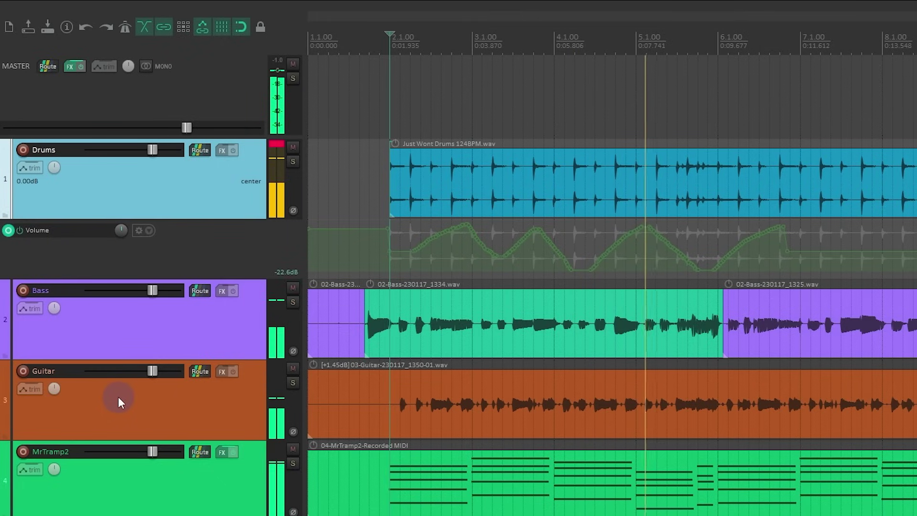
{"action": "key", "text": "space"}
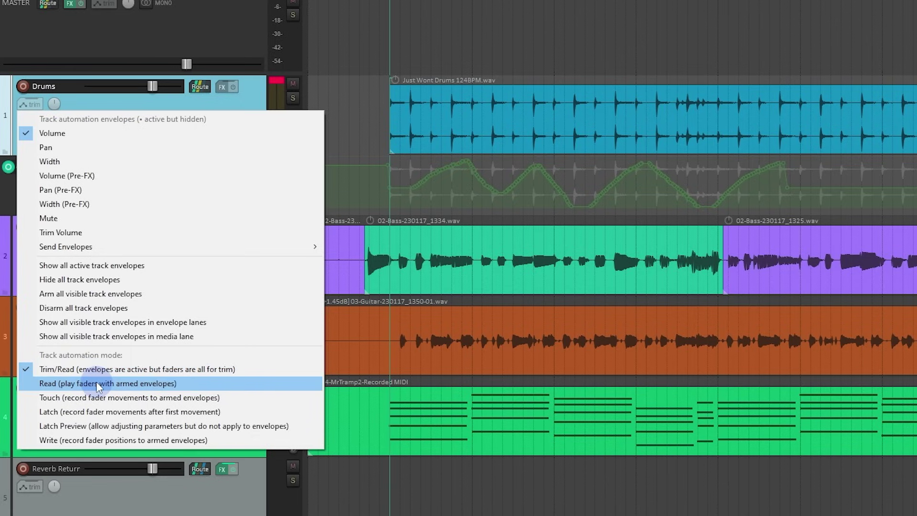
- Set the Drums automation mode to Read and play back the volume envelope to check the fader's movement
{"action": "left_click", "coordinate": [96, 381]}
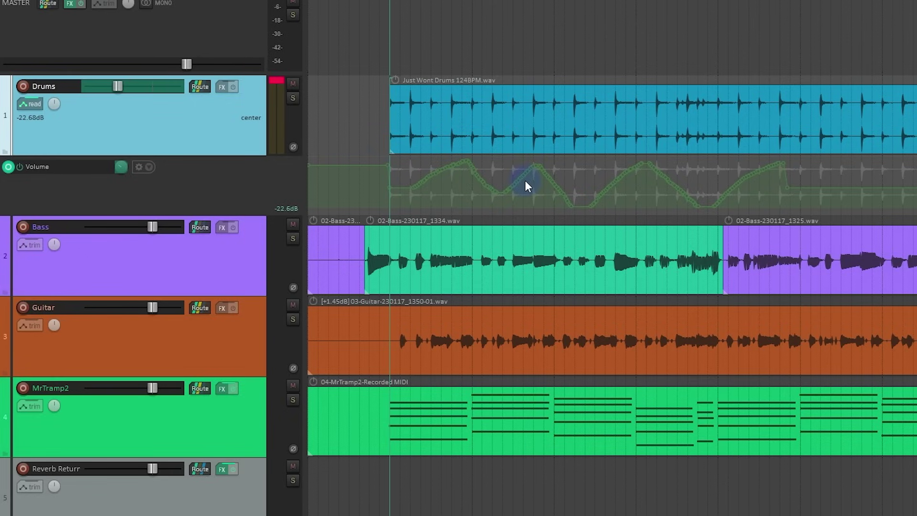
{"action": "key", "text": "space"}
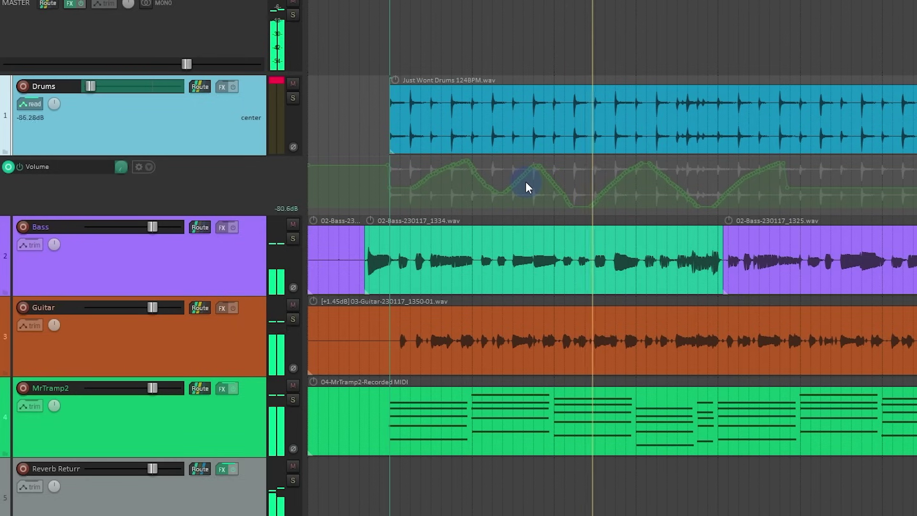
{"action": "key", "text": "space"}
- Return the Drums track to Trim/Read mode and play its volume automation again
{"action": "left_click", "coordinate": [30, 104]}
{"action": "left_click", "coordinate": [124, 369]}
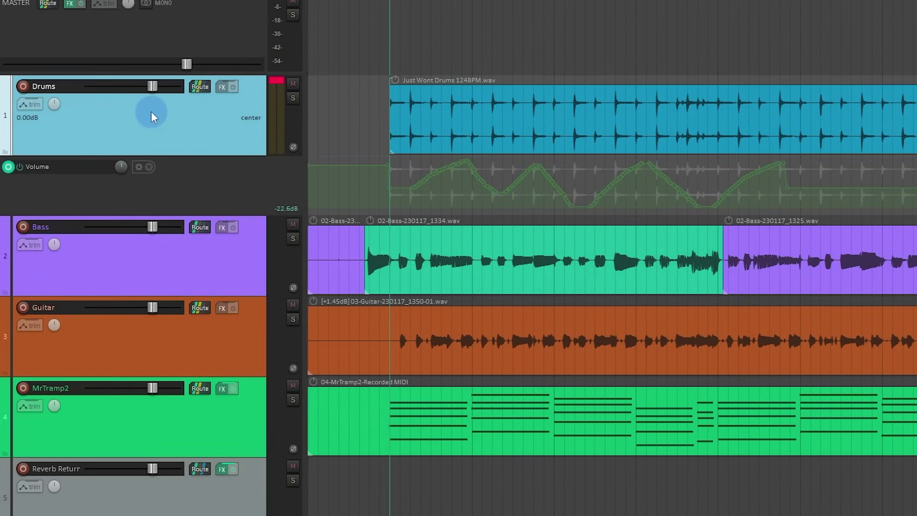
{"action": "key", "text": "space"}
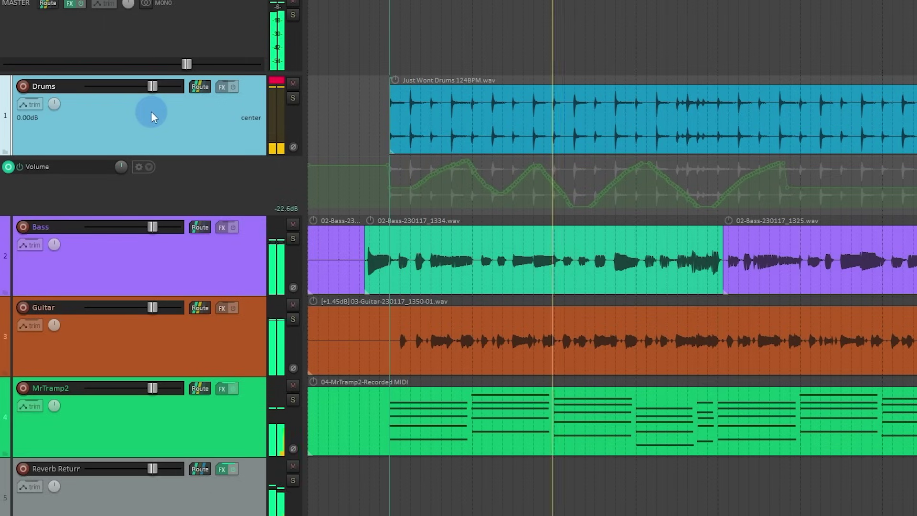
{"action": "key", "text": "space"}
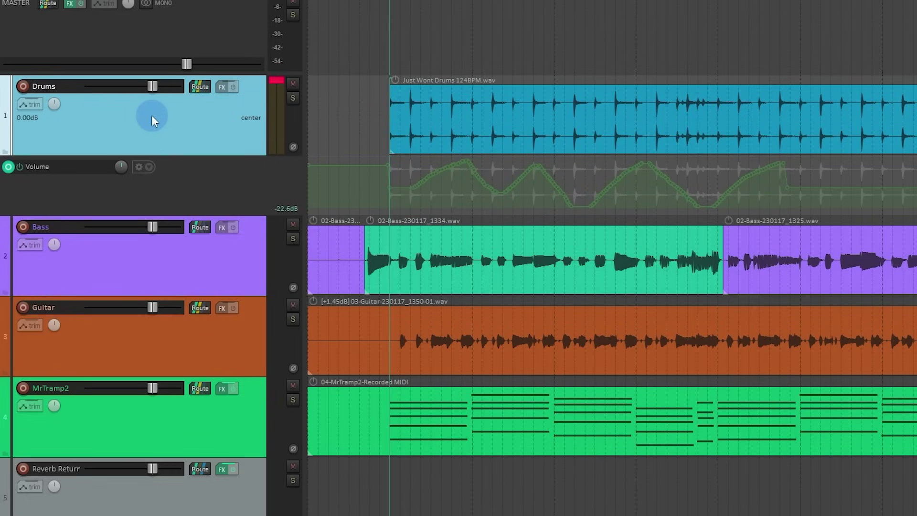
- Trim the Drums volume fader up to about 1.59 dB and then down to about -0.75 dB
{"action": "mouse_move", "coordinate": [138, 93]}
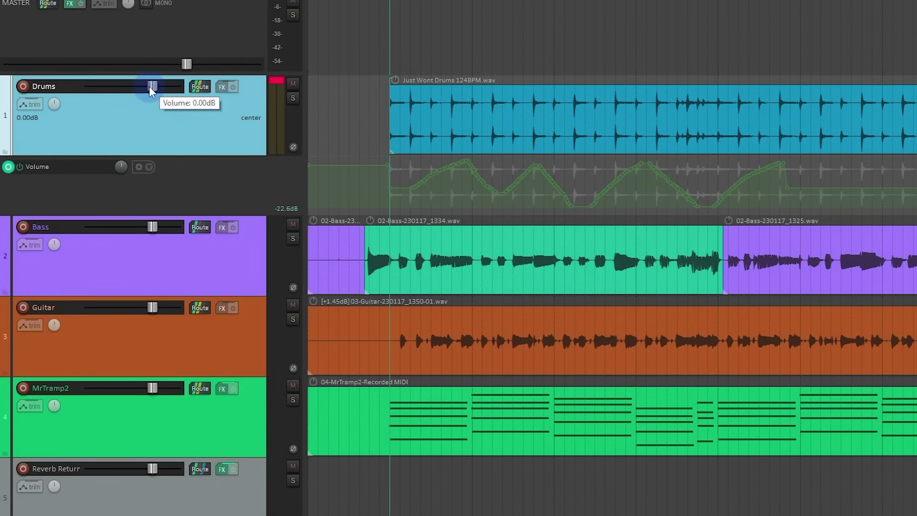
{"action": "mouse_move", "coordinate": [149, 86]}
{"action": "left_mouse_down"}
{"action": "mouse_move", "coordinate": [141, 89]}
{"action": "mouse_move", "coordinate": [153, 91]}
{"action": "left_mouse_up"}
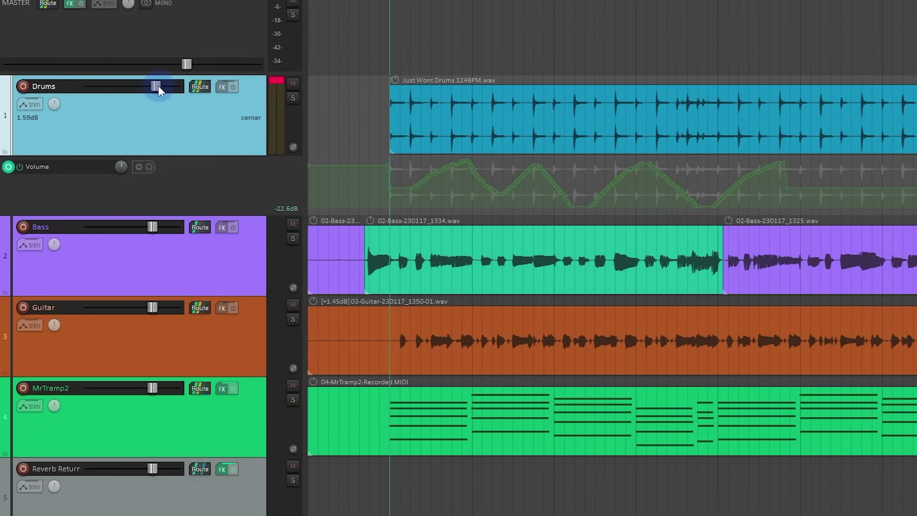
{"action": "left_click_drag", "start_coordinate": [159, 85], "coordinate": [142, 98]}
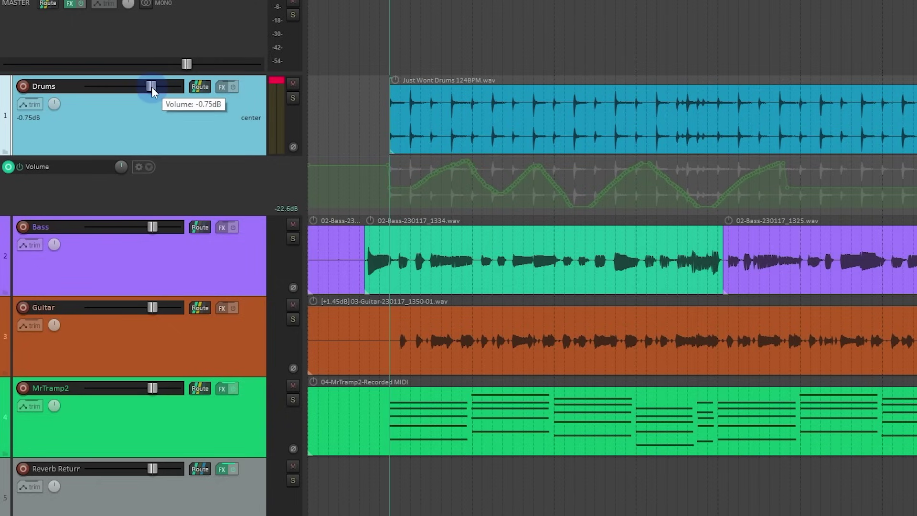
- Switch the Drums automation mode to Read and back to Trim/Read to compare the fader behaviour
{"action": "left_click", "coordinate": [25, 103]}
{"action": "left_click", "coordinate": [98, 383]}
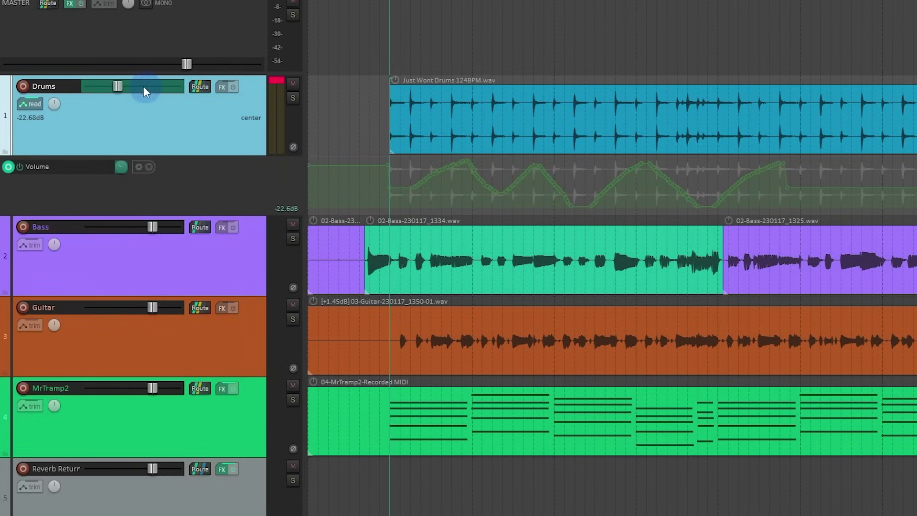
{"action": "left_click", "coordinate": [27, 102]}
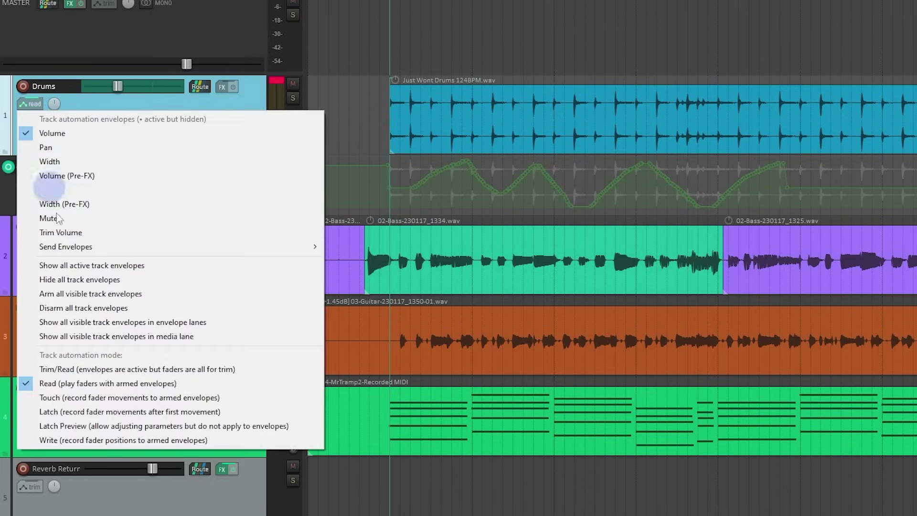
{"action": "left_click", "coordinate": [102, 368]}
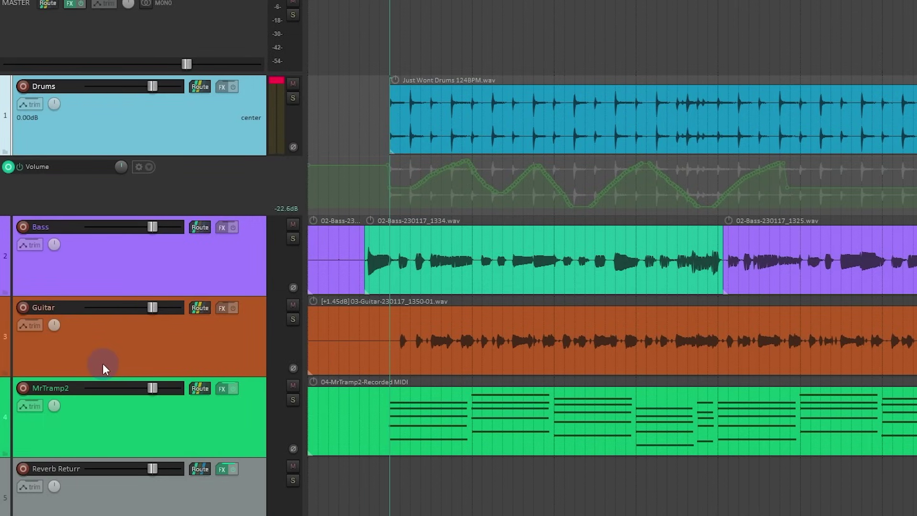
- Set the Drums automation mode to Latch and clear the previously written volume automation
{"action": "left_click", "coordinate": [34, 105]}
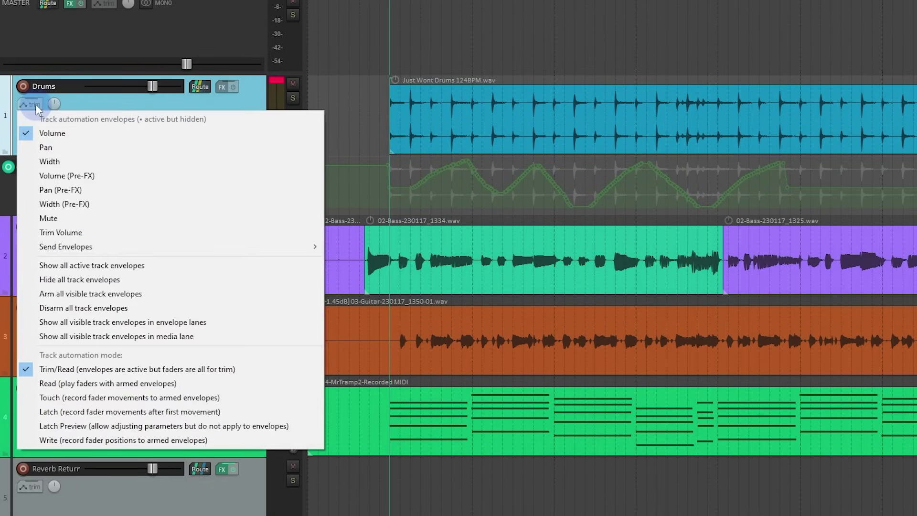
{"action": "left_click", "coordinate": [102, 412]}
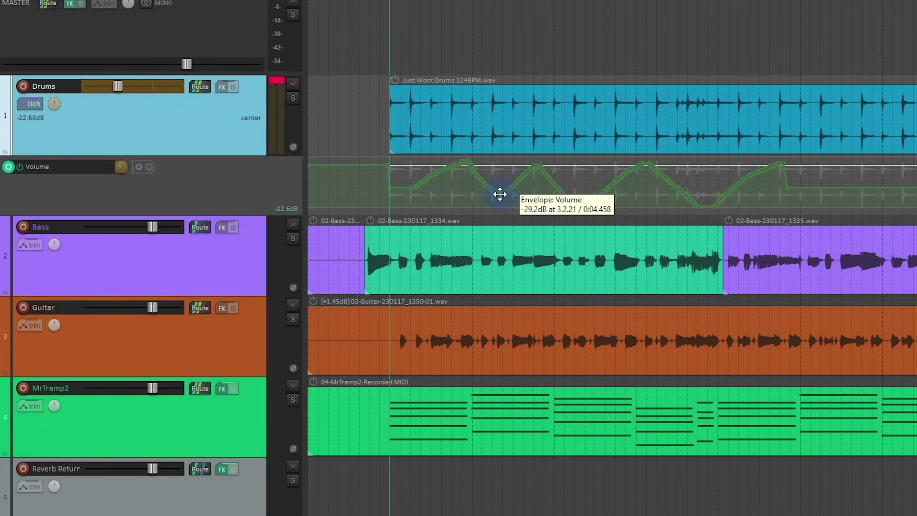
{"action": "key", "text": "ctrl+z"}
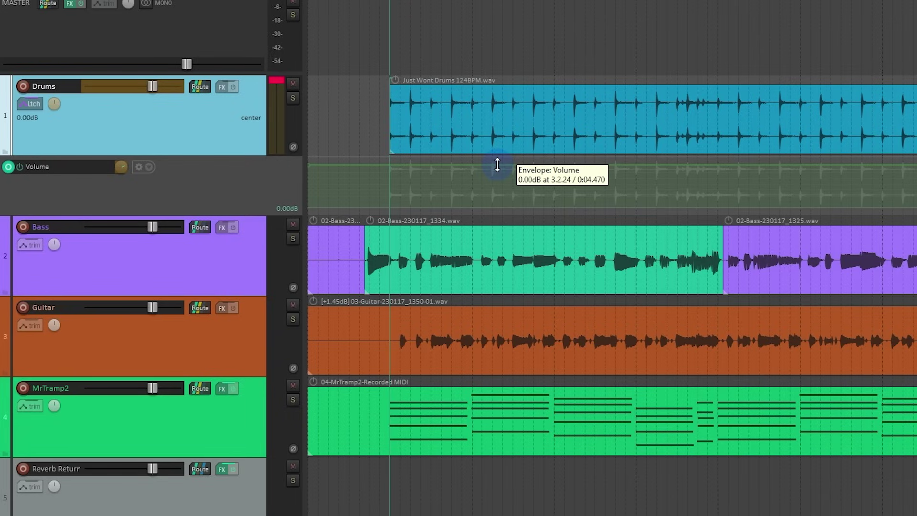
- Play and record Latch volume automation on Drums by moving the fader down and up, releasing it at about -33.99 dB
{"action": "key", "text": "space"}
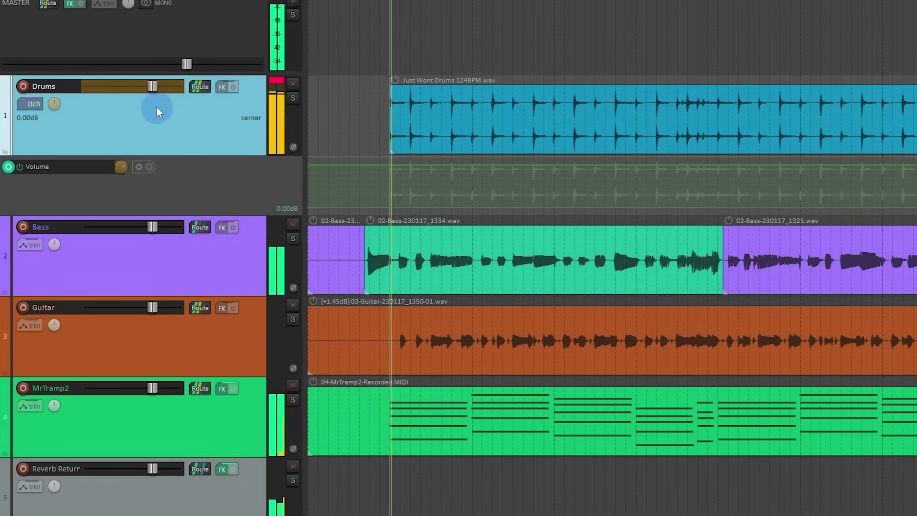
{"action": "mouse_move", "coordinate": [152, 86]}
{"action": "left_mouse_down"}
{"action": "mouse_move", "coordinate": [113, 99]}
{"action": "mouse_move", "coordinate": [162, 102]}
{"action": "mouse_move", "coordinate": [104, 107]}
{"action": "left_mouse_up"}
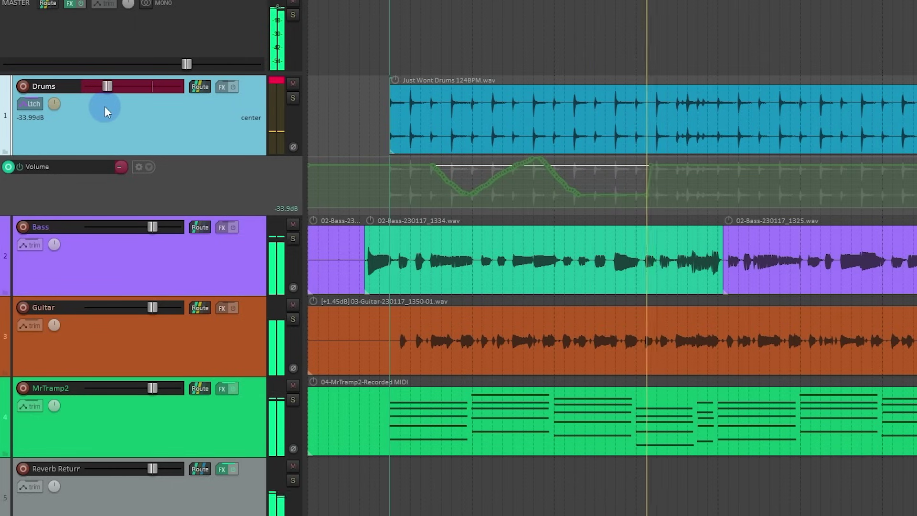
{"action": "key", "text": "space"}
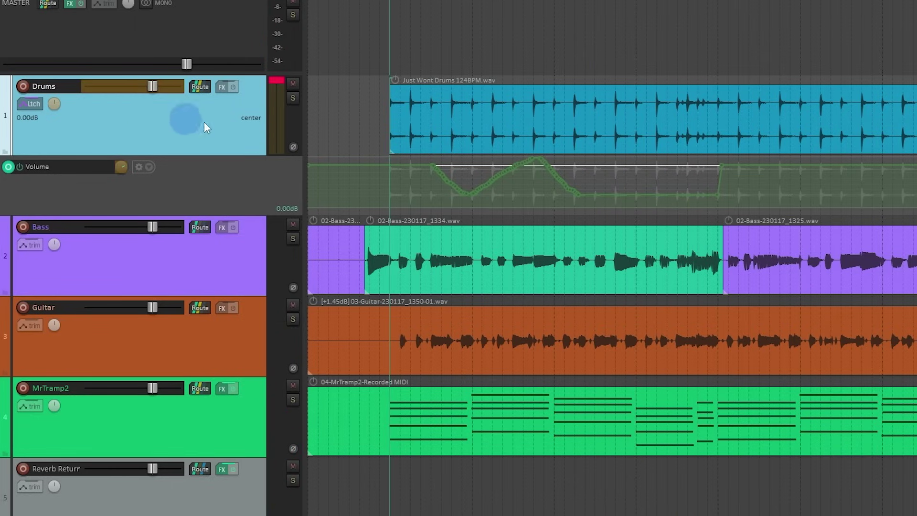
- Examine the held level in the latched Drums volume envelope, then delete all its recorded points
{"action": "left_click", "coordinate": [448, 190]}
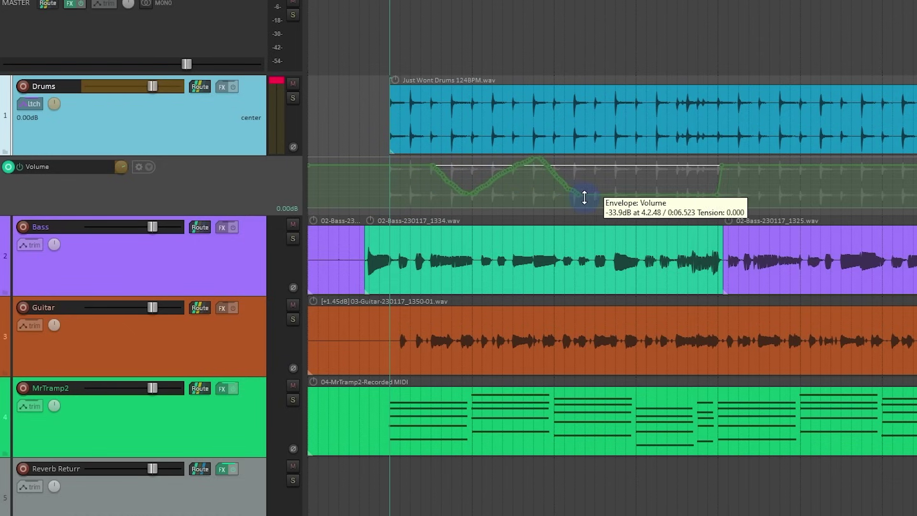
{"action": "left_click_drag", "start_coordinate": [586, 197], "coordinate": [710, 199]}
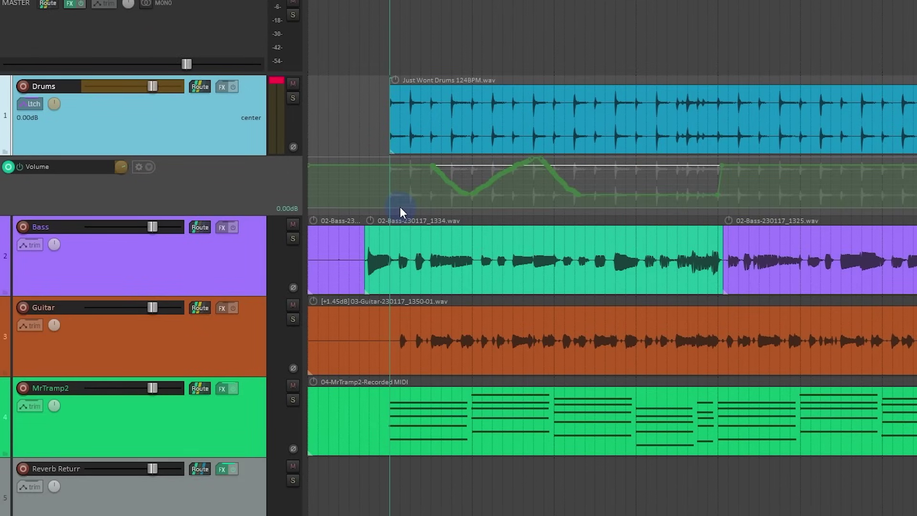
{"action": "key", "text": "Delete"}
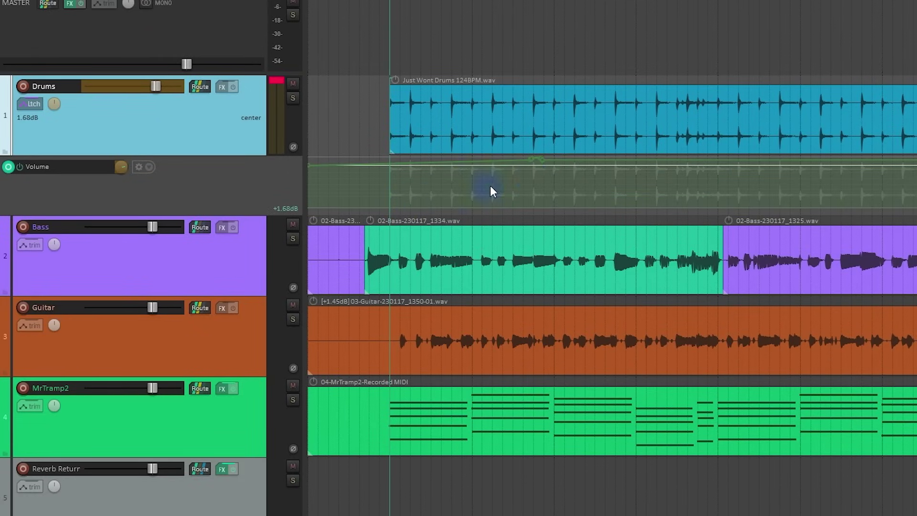
{"action": "key", "text": "Delete"}
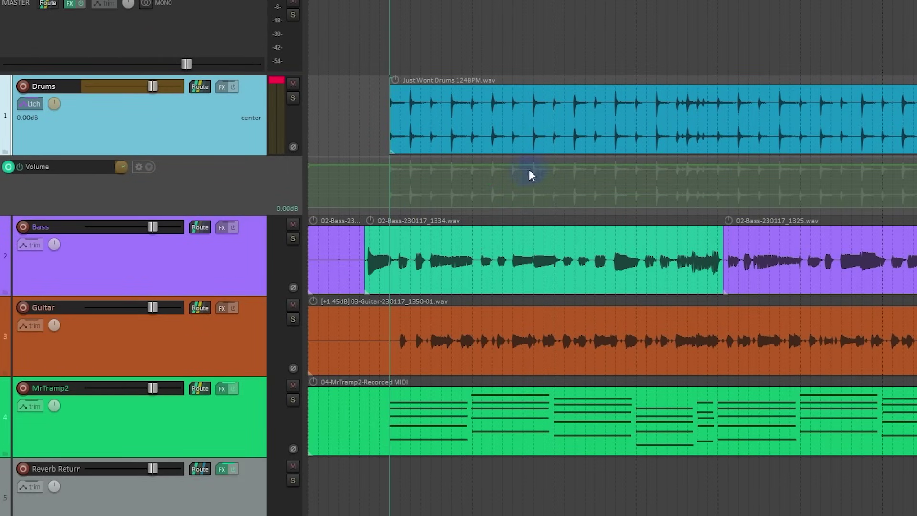
- Set the Drums automation mode to Touch, then play and record volume automation by moving the fader down and up
{"action": "left_click", "coordinate": [33, 106]}
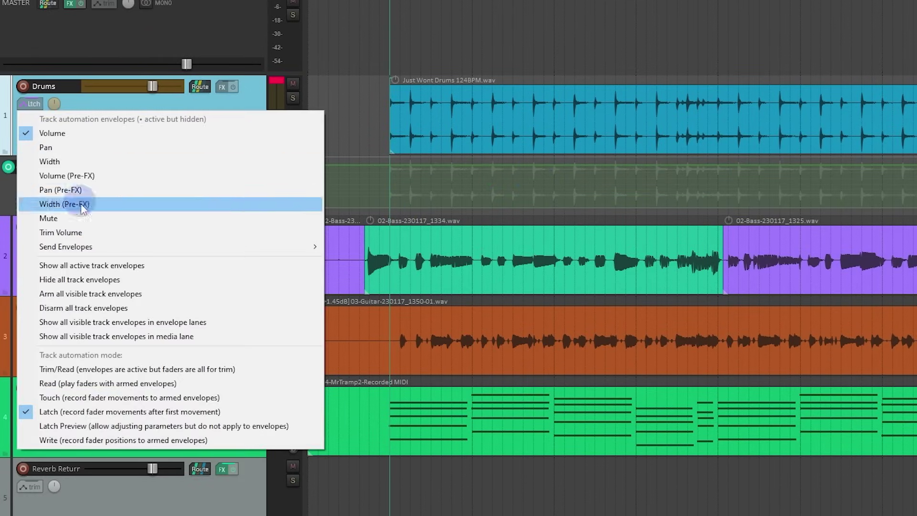
{"action": "left_click", "coordinate": [138, 399]}
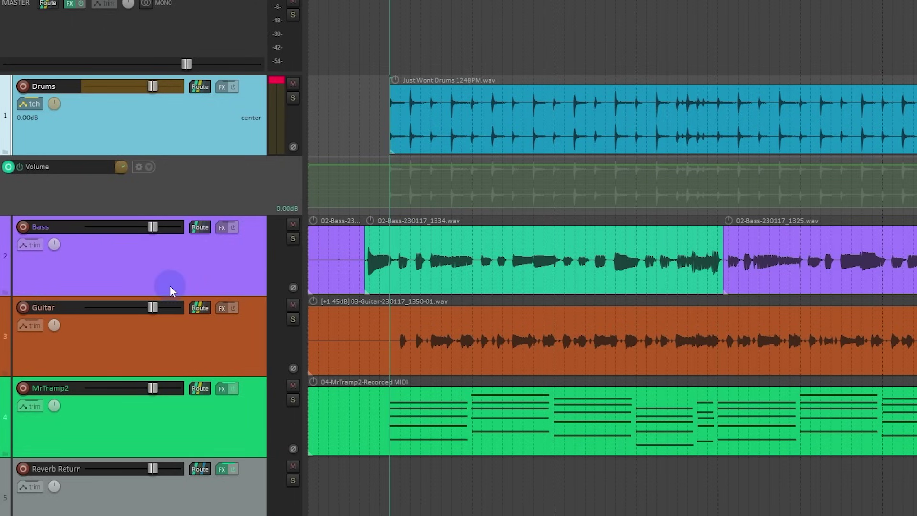
{"action": "key", "text": "space"}
{"action": "mouse_move", "coordinate": [156, 80]}
{"action": "left_mouse_down"}
{"action": "mouse_move", "coordinate": [115, 95]}
{"action": "mouse_move", "coordinate": [156, 99]}
{"action": "mouse_move", "coordinate": [124, 102]}
{"action": "left_mouse_up"}
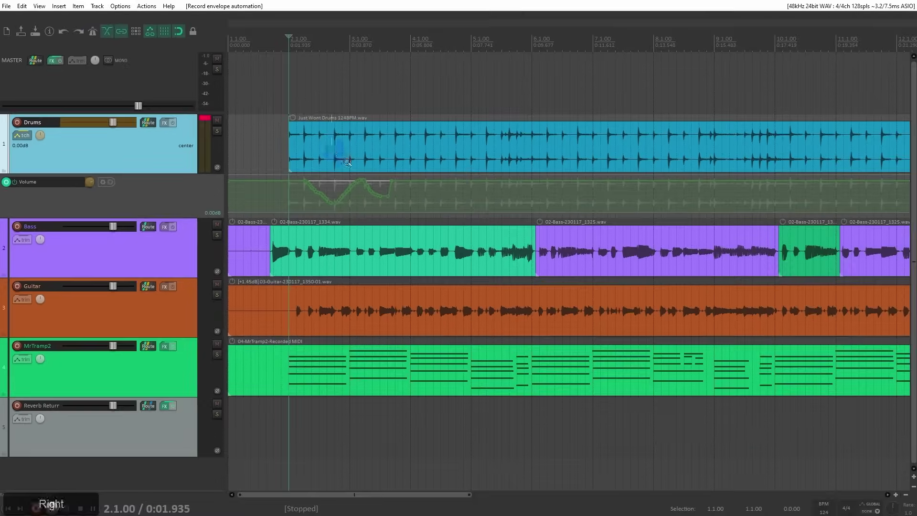
- Play back the touch-recorded Drums volume automation, then place the edit cursor just after it at 3.4.50
{"action": "left_click_drag", "start_coordinate": [377, 122], "coordinate": [497, 212]}
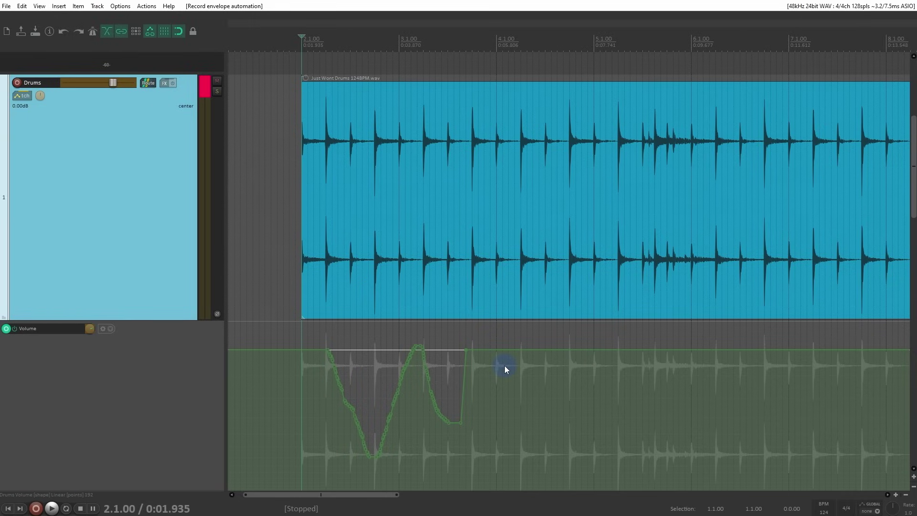
{"action": "key", "text": "space"}
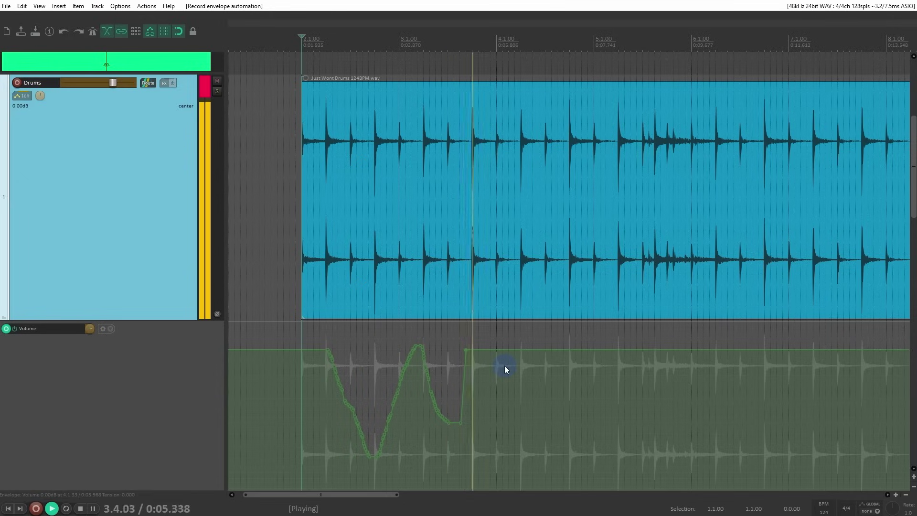
{"action": "key", "text": "space"}
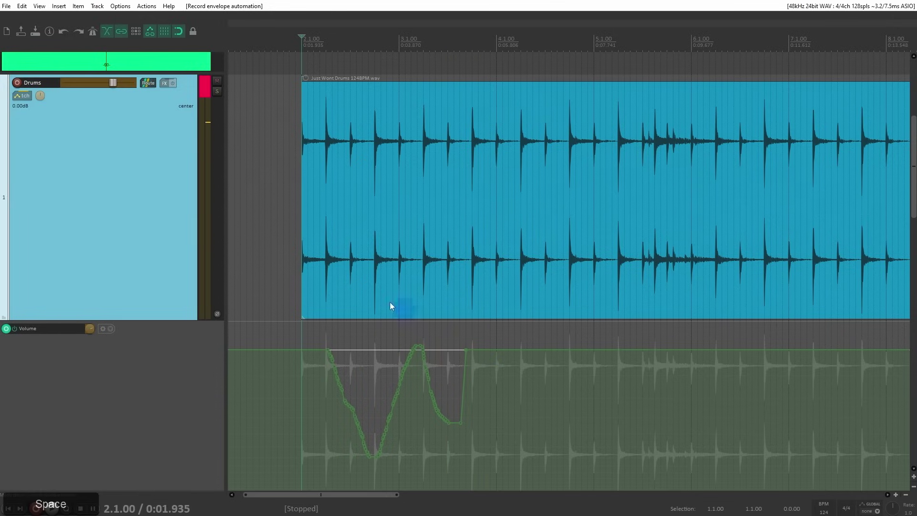
{"action": "left_click", "coordinate": [483, 331]}
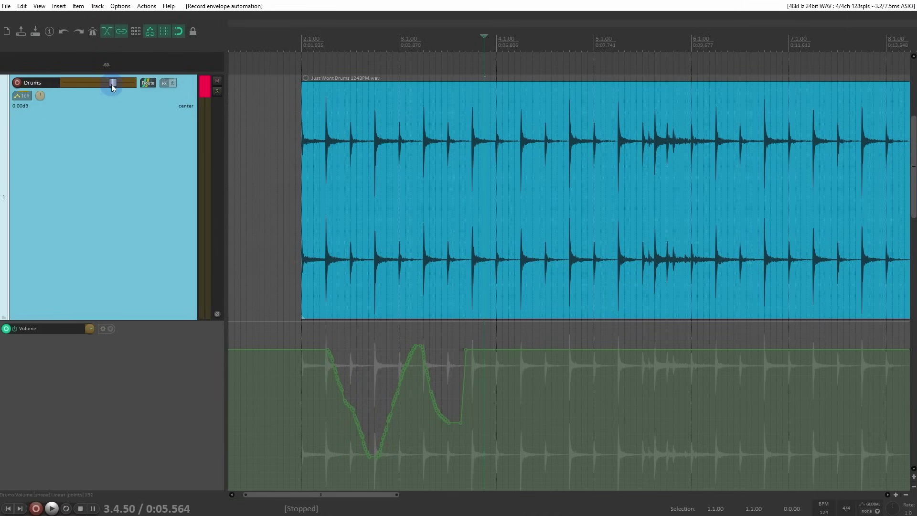
- Play and record another Touch pass of Drums volume automation by moving the fader rapidly down and up, then stop playback
{"action": "key", "text": "space"}
{"action": "mouse_move", "coordinate": [111, 84]}
{"action": "left_mouse_down"}
{"action": "mouse_move", "coordinate": [105, 103]}
{"action": "mouse_move", "coordinate": [103, 90]}
{"action": "mouse_move", "coordinate": [84, 97]}
{"action": "mouse_move", "coordinate": [107, 156]}
{"action": "left_mouse_up"}
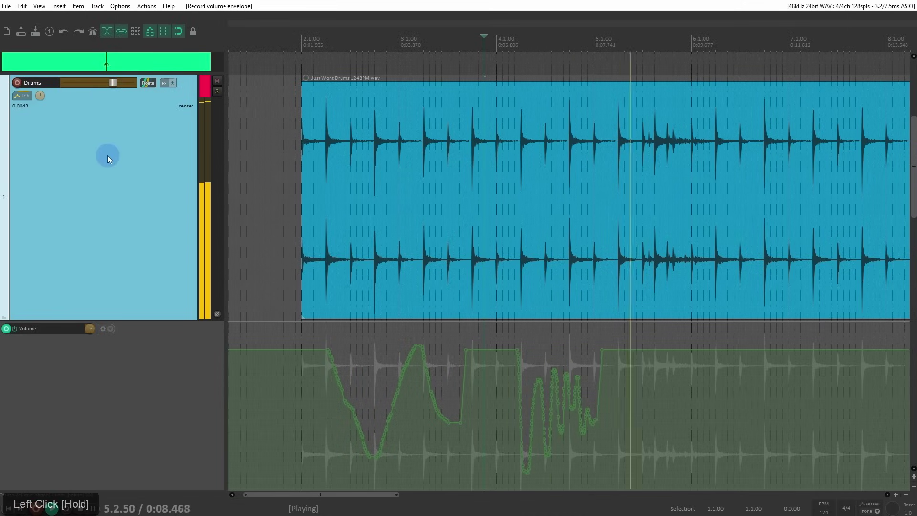
{"action": "key", "text": "space"}
- Set the Drums automation mode to Trim/Read, then clear its Volume envelope and remove it completely
{"action": "right_click", "coordinate": [107, 155]}
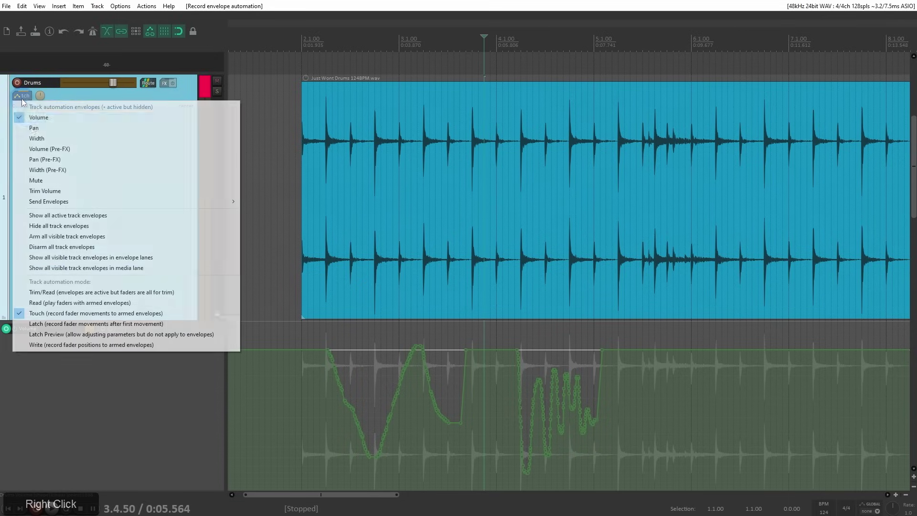
{"action": "left_click", "coordinate": [80, 292]}
{"action": "left_click", "coordinate": [108, 330]}
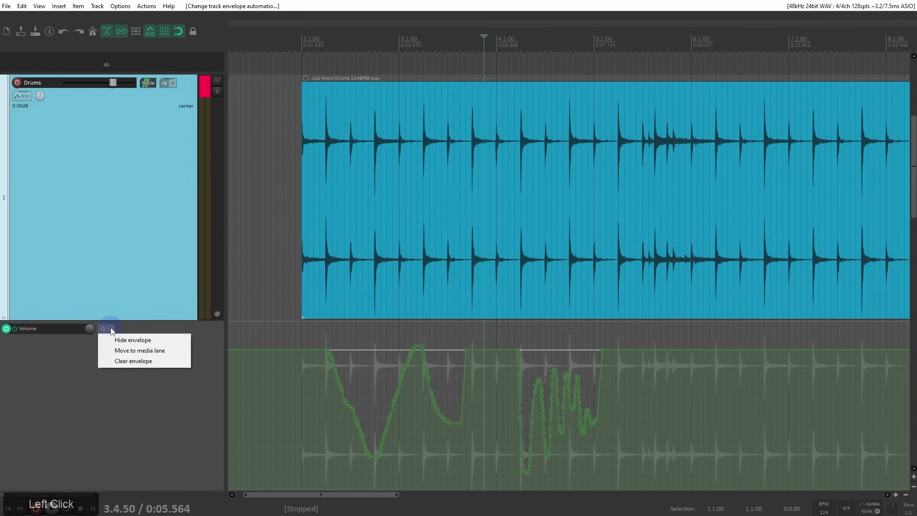
{"action": "left_click", "coordinate": [138, 361]}
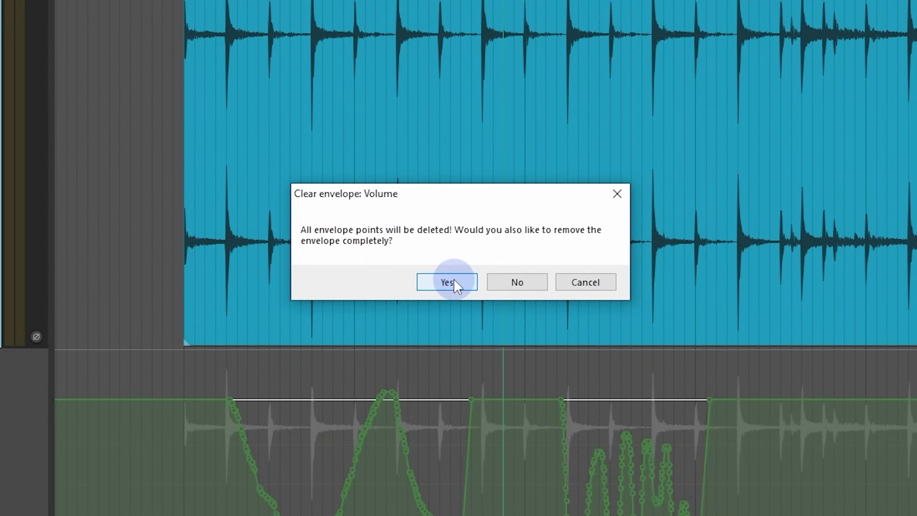
{"action": "left_click", "coordinate": [453, 282]}
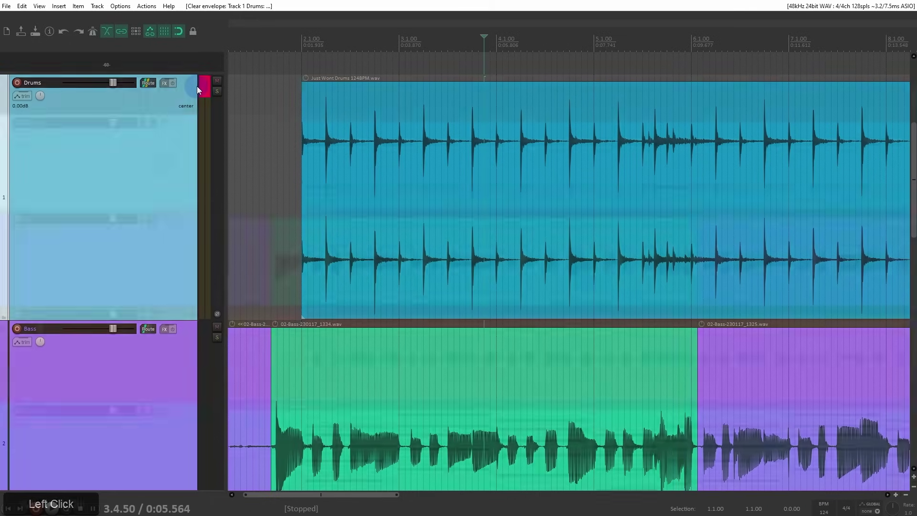
- Add ReaEQ to the Drums track and set the track's automation mode to Latch
{"action": "scroll", "coordinate": [163, 160], "scroll_direction": "down", "scroll_amount": 3}
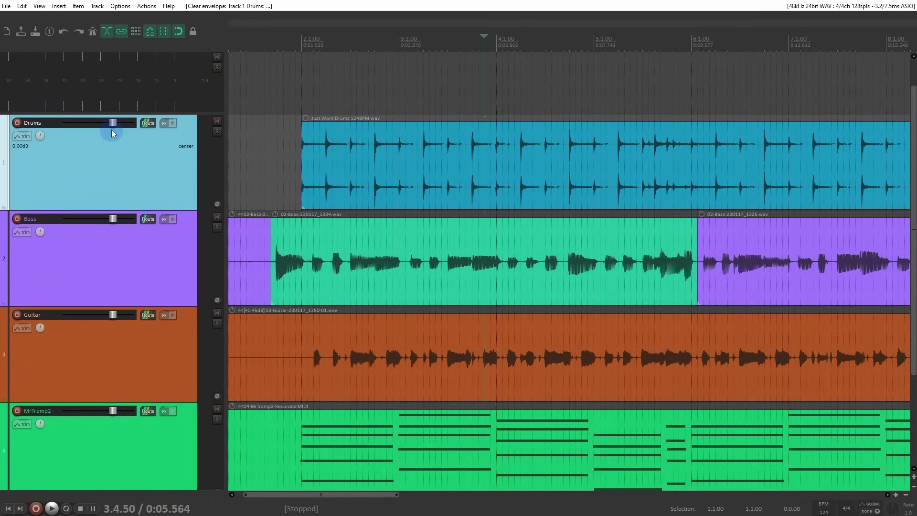
{"action": "left_click", "coordinate": [164, 123]}
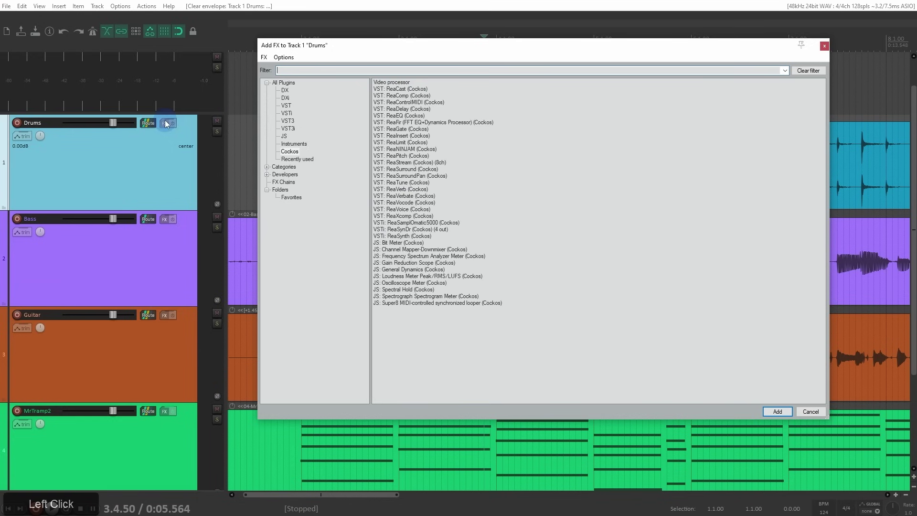
{"action": "double_click", "coordinate": [405, 115]}
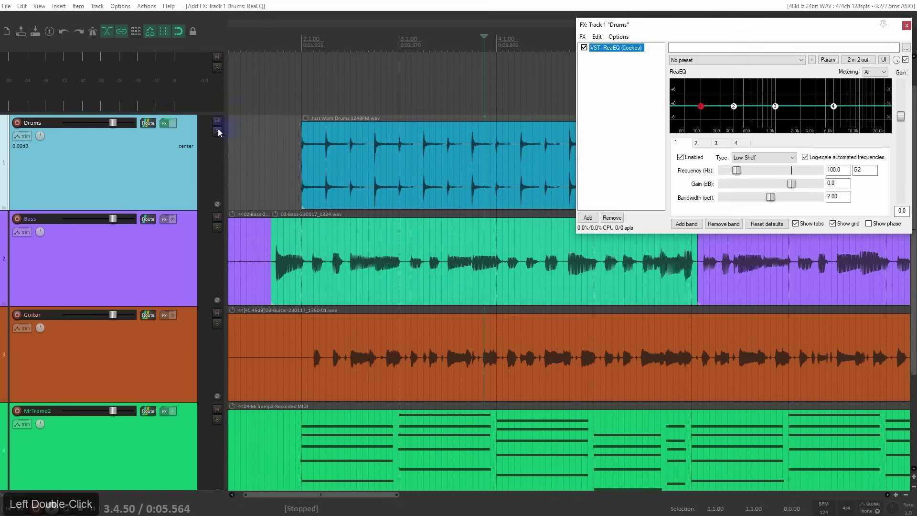
{"action": "right_click", "coordinate": [22, 136]}
{"action": "left_click", "coordinate": [62, 252]}
{"action": "left_click", "coordinate": [92, 365]}
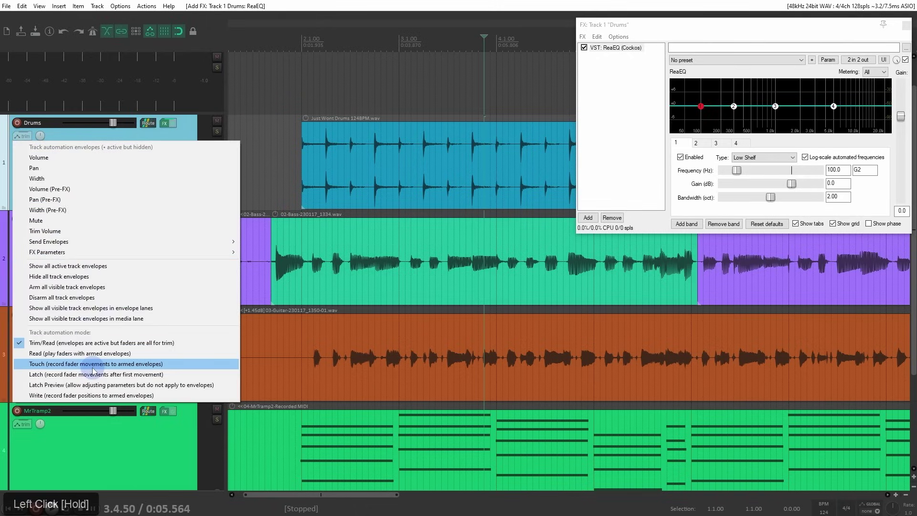
{"action": "left_click", "coordinate": [93, 374]}
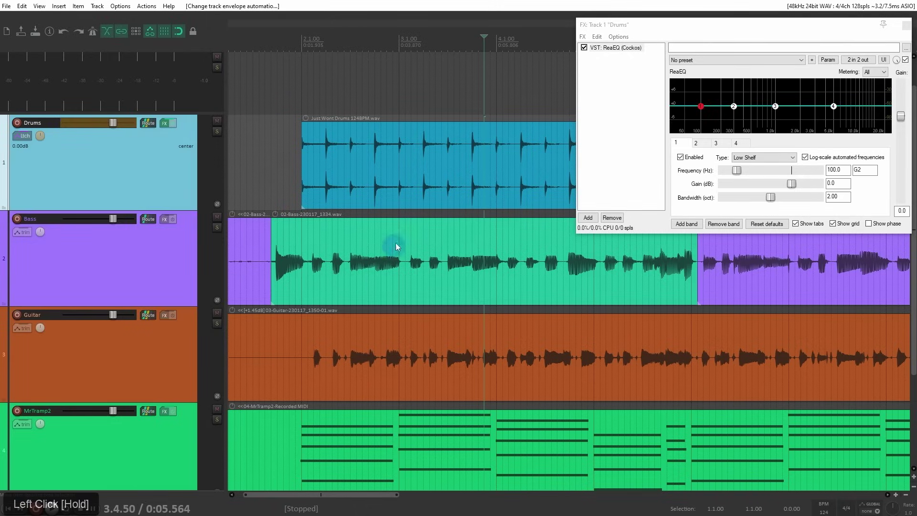
- Play from 1.4.75 and record latched ReaEQ automation by moving bands 3 and 2 in gain and frequency and changing band 2's bandwidth
{"action": "left_click", "coordinate": [295, 97]}
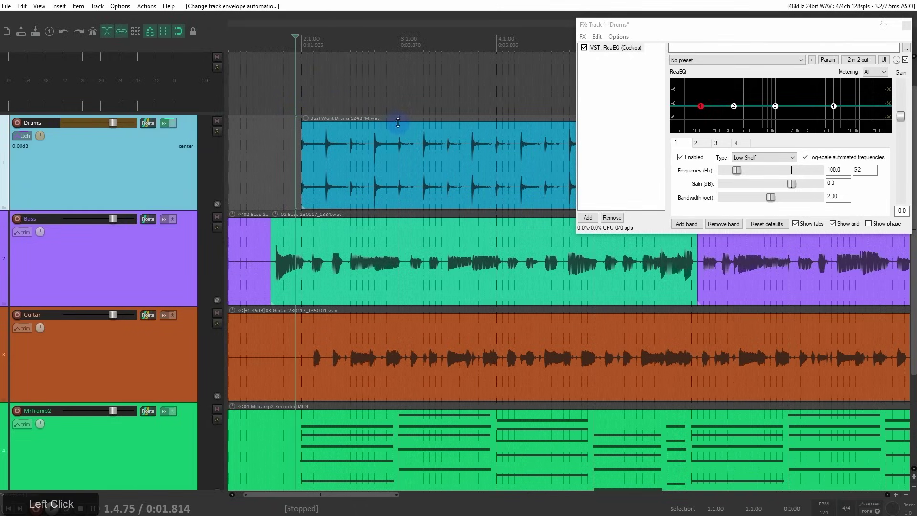
{"action": "key", "text": "space"}
{"action": "mouse_move", "coordinate": [776, 108]}
{"action": "left_mouse_down"}
{"action": "mouse_move", "coordinate": [741, 88]}
{"action": "mouse_move", "coordinate": [726, 93]}
{"action": "mouse_move", "coordinate": [764, 127]}
{"action": "mouse_move", "coordinate": [720, 95]}
{"action": "mouse_move", "coordinate": [753, 85]}
{"action": "mouse_move", "coordinate": [780, 95]}
{"action": "left_mouse_up"}
{"action": "scroll", "coordinate": [780, 95], "scroll_direction": "up", "scroll_amount": 2}
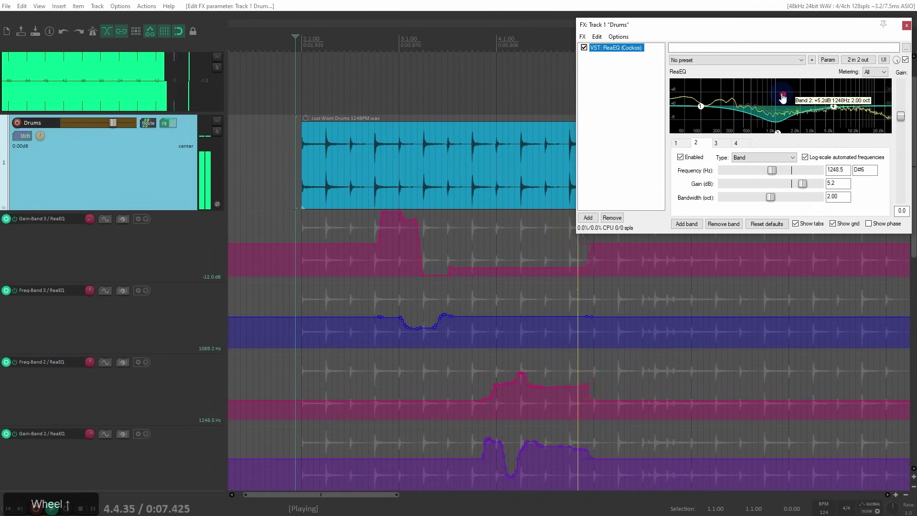
{"action": "key", "text": "space"}
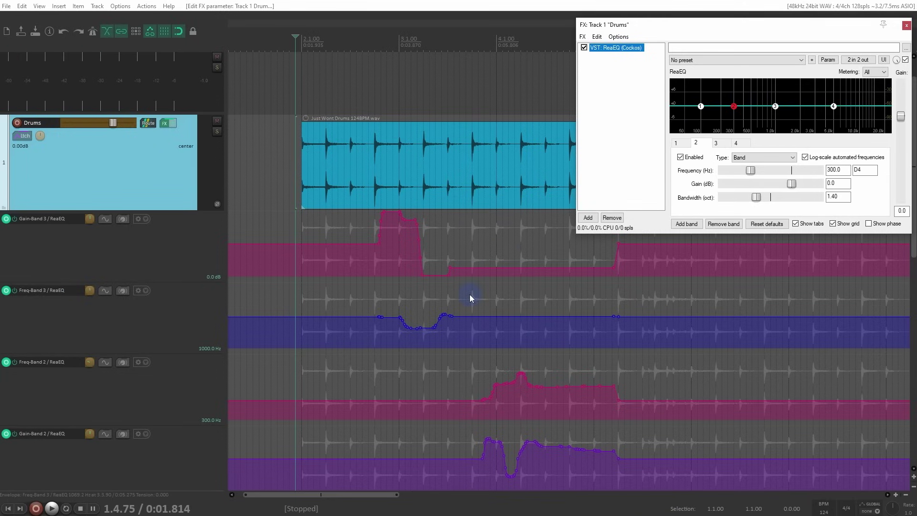
{"action": "scroll", "coordinate": [471, 296], "scroll_direction": "down", "scroll_amount": 3, "text": "ctrl"}
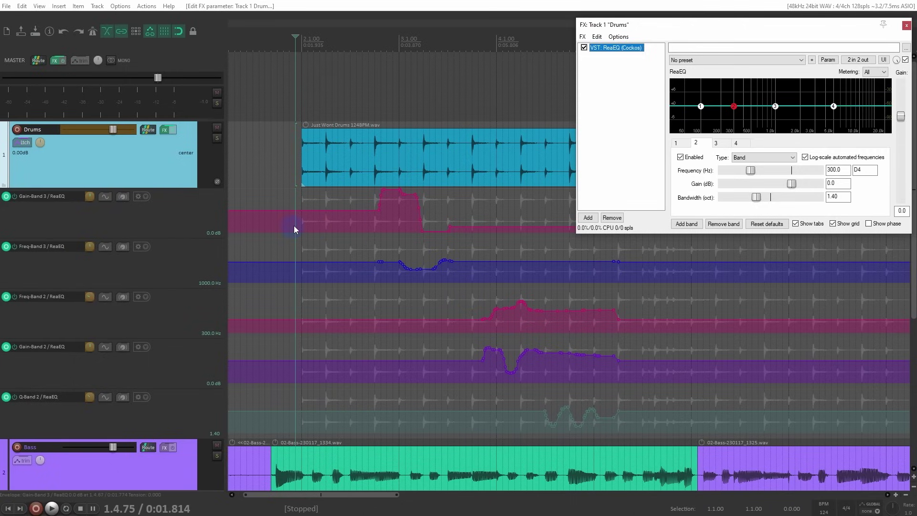
- Undo the recorded ReaEQ automation and the Latch mode change, then remove all effects from the Drums track
{"action": "key", "text": "ctrl+z"}
{"action": "key", "text": "ctrl+z"}
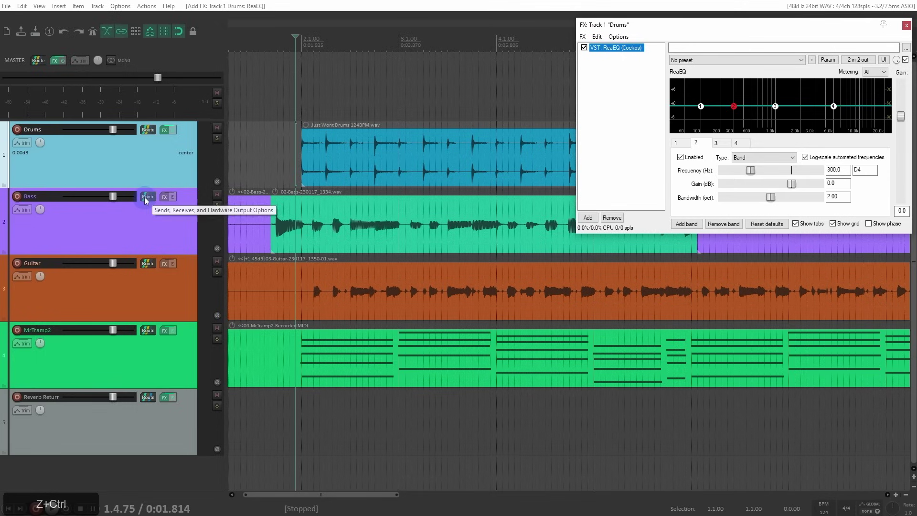
{"action": "left_click", "coordinate": [165, 129], "text": "alt"}
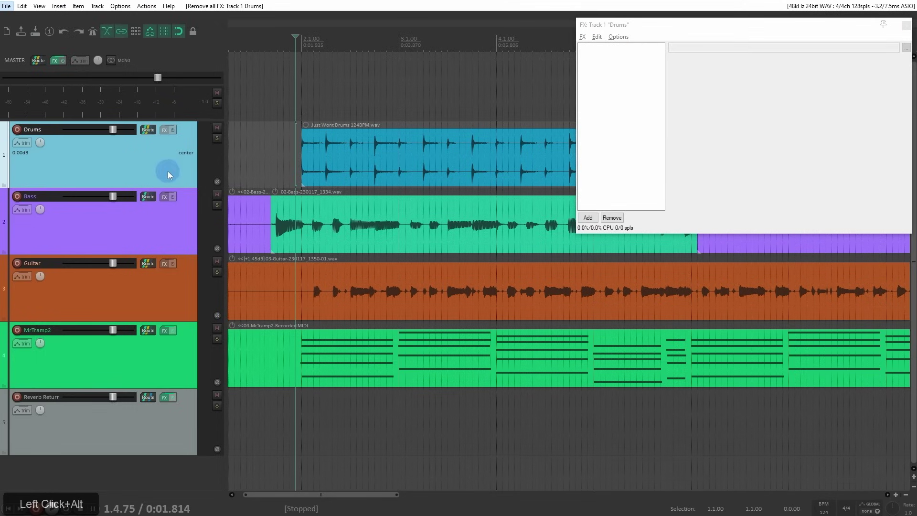
{"action": "left_click", "coordinate": [906, 25]}
- Draw a freehand wavy curve on the Drums track's Trim Volume envelope between 2.1.00 and about 4.1.00, then delete its points
{"action": "left_click_drag", "start_coordinate": [195, 190], "coordinate": [190, 284]}
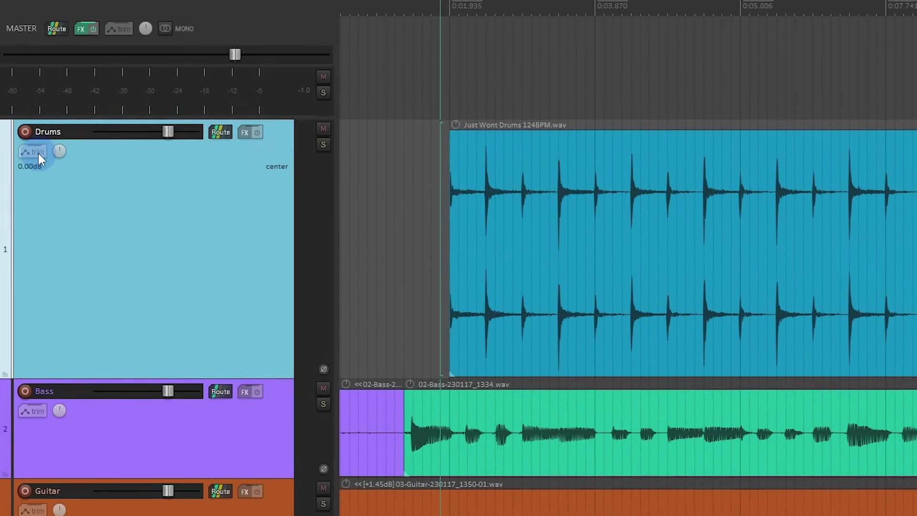
{"action": "left_click", "coordinate": [38, 152]}
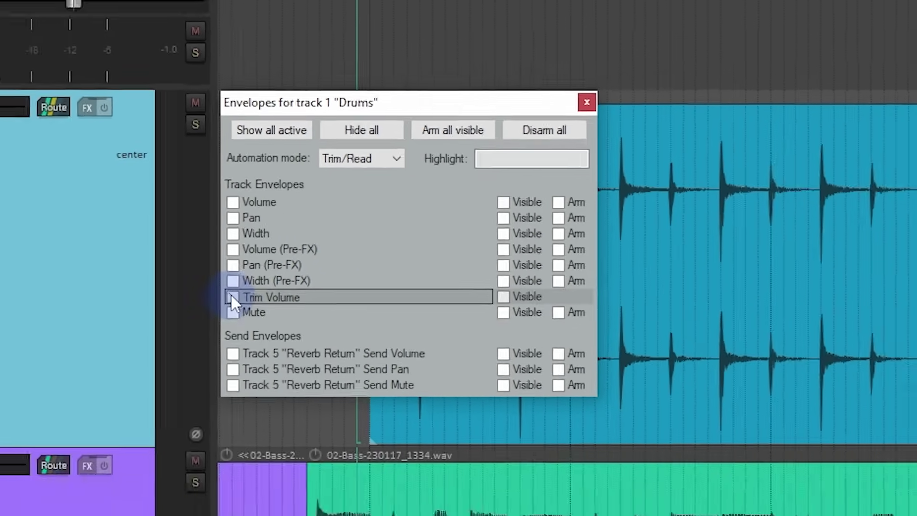
{"action": "left_click", "coordinate": [232, 328]}
{"action": "left_click_drag", "start_coordinate": [306, 316], "coordinate": [480, 335]}
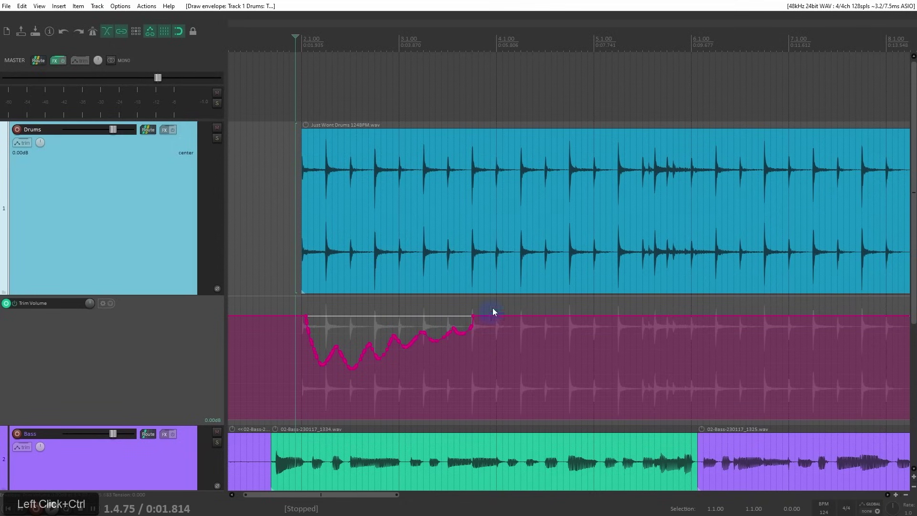
{"action": "left_click_drag", "start_coordinate": [496, 299], "coordinate": [281, 379]}
{"action": "key", "text": "Delete"}
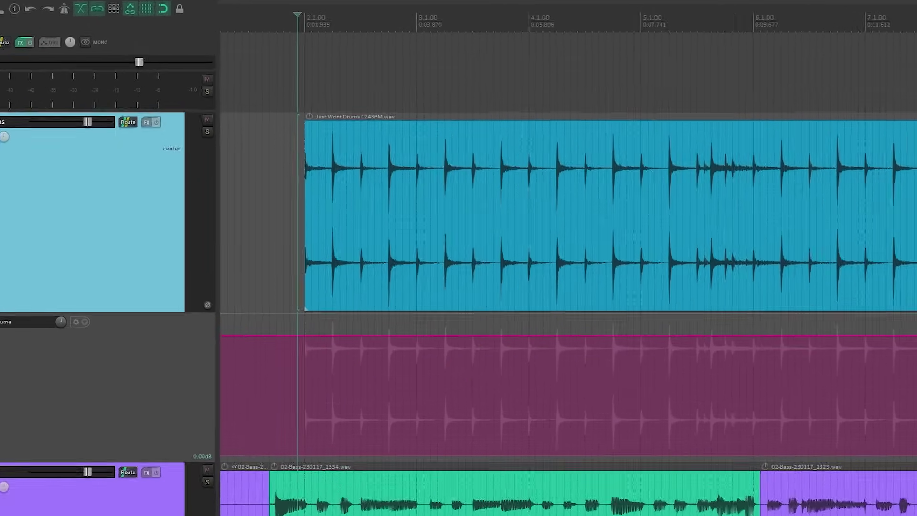
- Replace the Trim Volume envelope on Drums with an active, visible and armed Volume envelope, then toggle its visibility off and on
{"action": "left_click", "coordinate": [22, 143]}
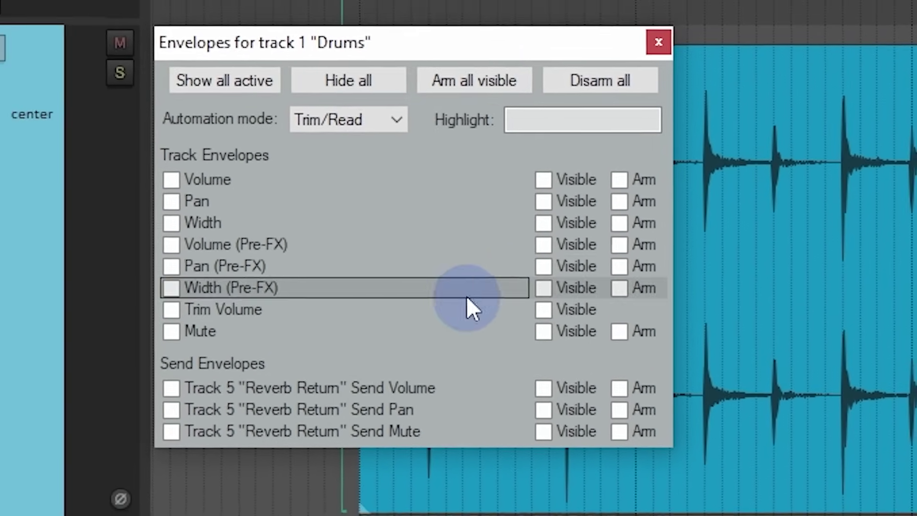
{"action": "left_click", "coordinate": [153, 170]}
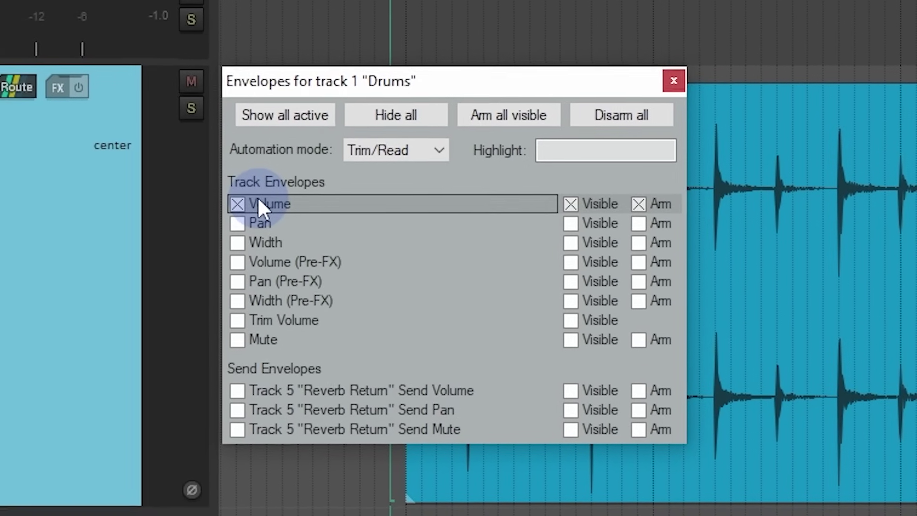
{"action": "left_click", "coordinate": [626, 97]}
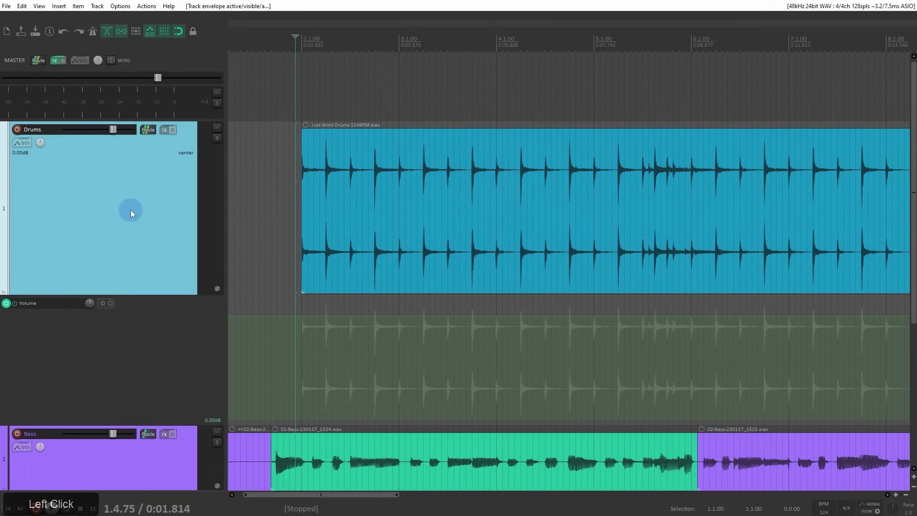
{"action": "key", "text": "v"}
{"action": "key", "text": "v"}
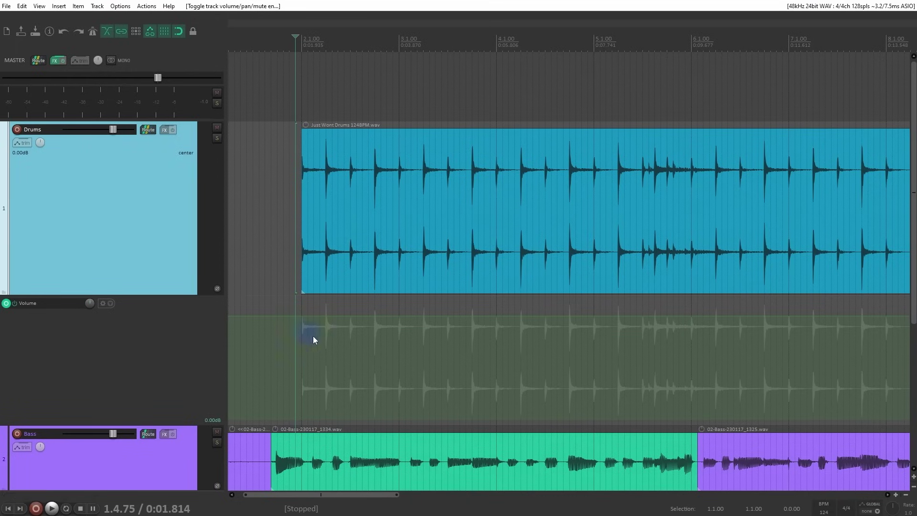
- Add a series of alternately falling and rising points to the Drums Volume envelope from 2.1.00 to about 6.3.00
{"action": "left_click_drag", "start_coordinate": [339, 330], "coordinate": [324, 283]}
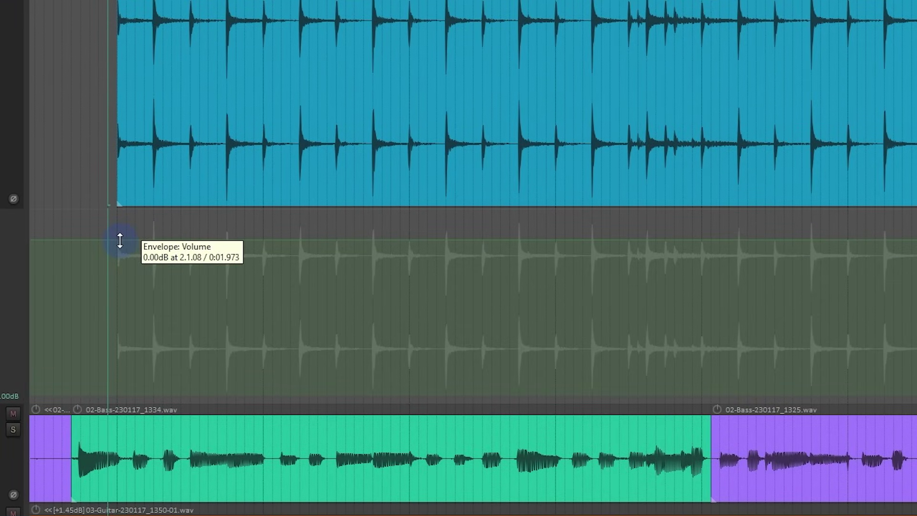
{"action": "left_click", "coordinate": [118, 240]}
{"action": "left_click", "coordinate": [161, 248]}
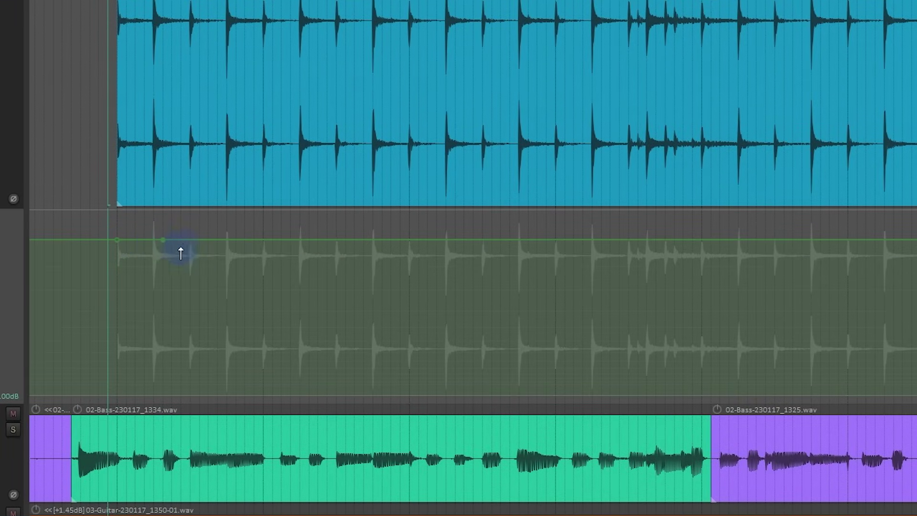
{"action": "mouse_move", "coordinate": [188, 266]}
{"action": "left_mouse_down"}
{"action": "mouse_move", "coordinate": [296, 337]}
{"action": "mouse_move", "coordinate": [373, 263]}
{"action": "mouse_move", "coordinate": [420, 272]}
{"action": "mouse_move", "coordinate": [438, 325]}
{"action": "mouse_move", "coordinate": [477, 351]}
{"action": "mouse_move", "coordinate": [521, 276]}
{"action": "mouse_move", "coordinate": [553, 256]}
{"action": "mouse_move", "coordinate": [588, 258]}
{"action": "mouse_move", "coordinate": [629, 323]}
{"action": "mouse_move", "coordinate": [697, 344]}
{"action": "mouse_move", "coordinate": [772, 260]}
{"action": "left_mouse_up"}
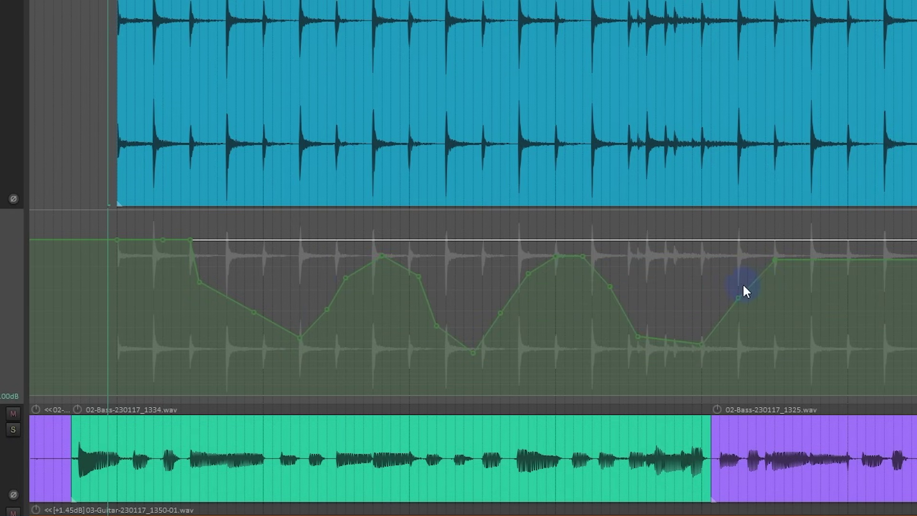
{"action": "scroll", "coordinate": [742, 283], "scroll_direction": "down", "scroll_amount": 6}
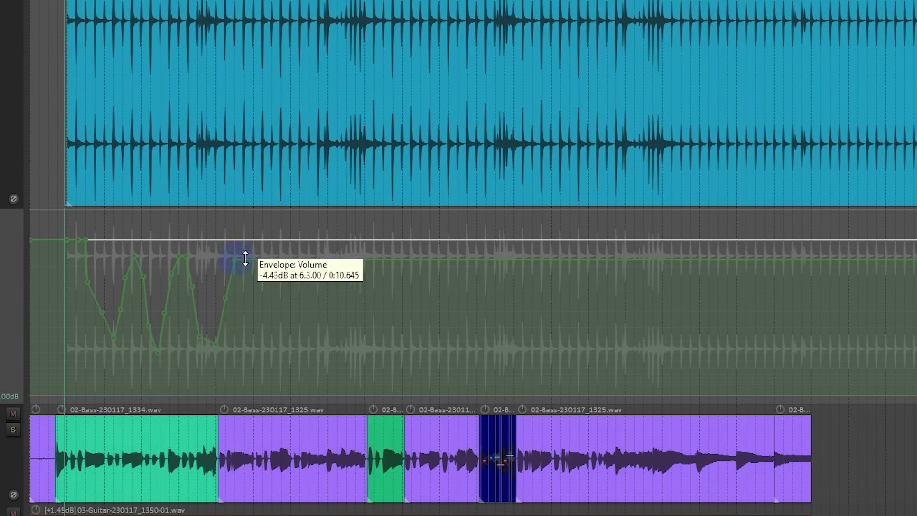
{"action": "scroll", "coordinate": [129, 277], "scroll_direction": "up", "scroll_amount": 7}
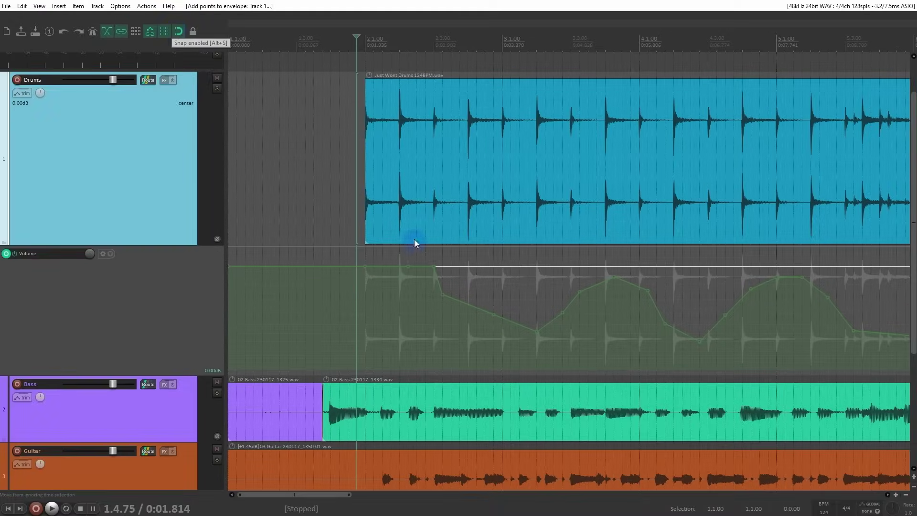
- Select all the added points on the Drums Volume envelope and delete them
{"action": "mouse_move", "coordinate": [390, 254]}
{"action": "left_mouse_down"}
{"action": "mouse_move", "coordinate": [604, 354]}
{"action": "mouse_move", "coordinate": [643, 356]}
{"action": "left_mouse_up"}
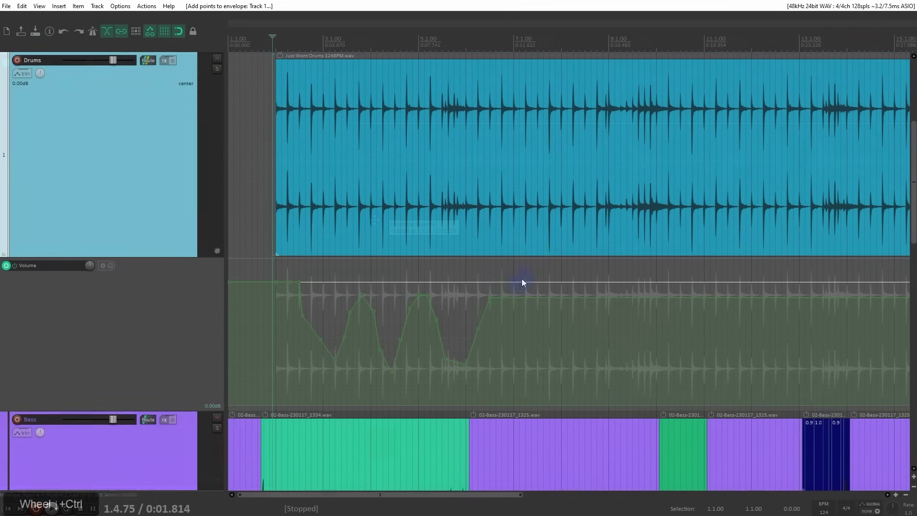
{"action": "left_click_drag", "start_coordinate": [521, 278], "coordinate": [275, 392]}
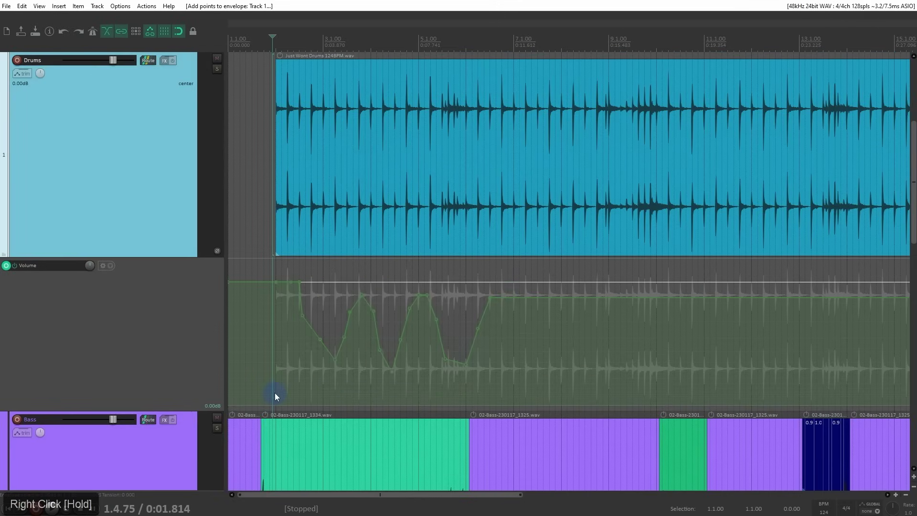
{"action": "key", "text": "Delete"}
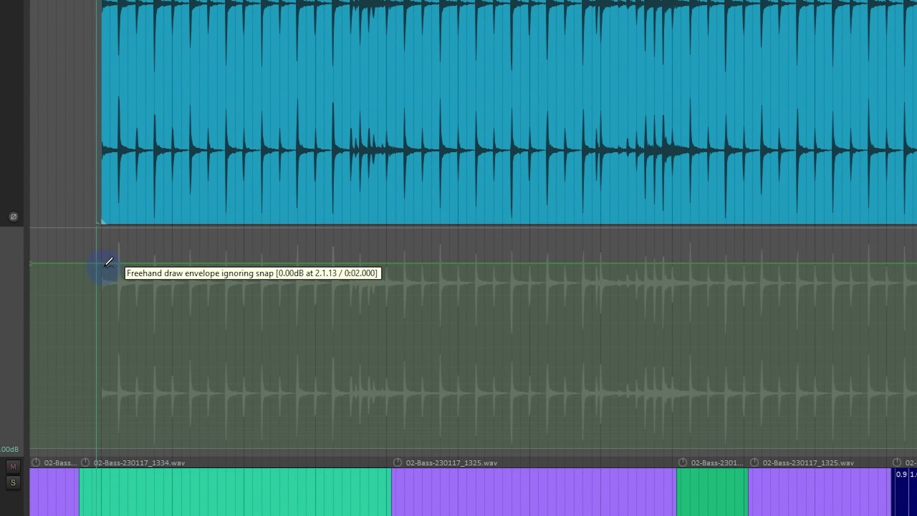
- Draw a smooth freehand wave on the Drums Volume envelope, ignoring snap, from about 2.1.00 to 11.1.00 and inspect its points
{"action": "mouse_move", "coordinate": [109, 262]}
{"action": "left_mouse_down"}
{"action": "mouse_move", "coordinate": [117, 285]}
{"action": "mouse_move", "coordinate": [153, 317]}
{"action": "mouse_move", "coordinate": [205, 274]}
{"action": "mouse_move", "coordinate": [253, 281]}
{"action": "mouse_move", "coordinate": [293, 313]}
{"action": "mouse_move", "coordinate": [390, 284]}
{"action": "mouse_move", "coordinate": [466, 321]}
{"action": "mouse_move", "coordinate": [538, 280]}
{"action": "mouse_move", "coordinate": [582, 287]}
{"action": "mouse_move", "coordinate": [630, 325]}
{"action": "mouse_move", "coordinate": [681, 317]}
{"action": "mouse_move", "coordinate": [740, 290]}
{"action": "left_mouse_up"}
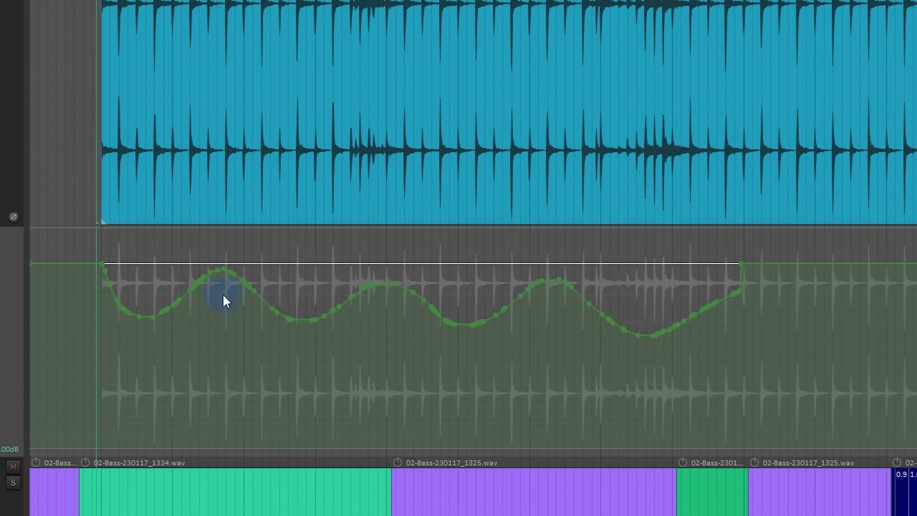
{"action": "left_click_drag", "start_coordinate": [118, 252], "coordinate": [307, 373]}
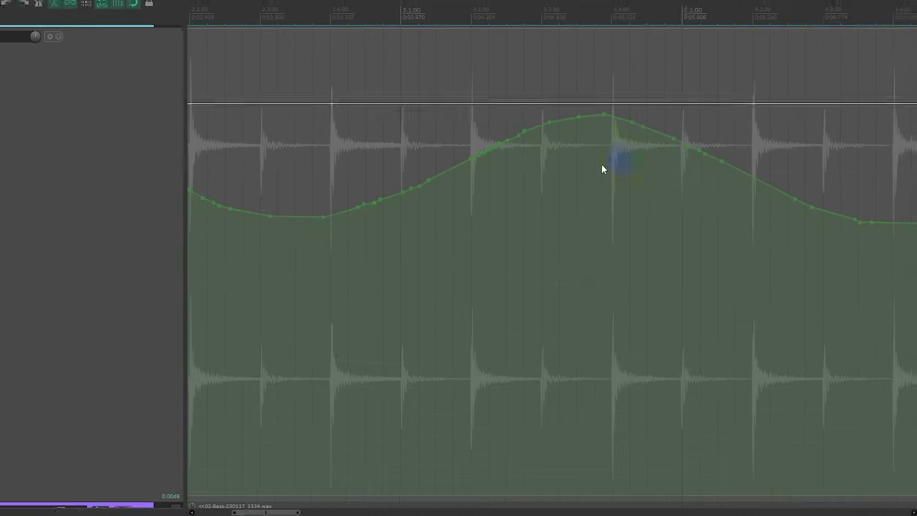
{"action": "scroll", "coordinate": [601, 165], "scroll_direction": "down", "scroll_amount": 5}
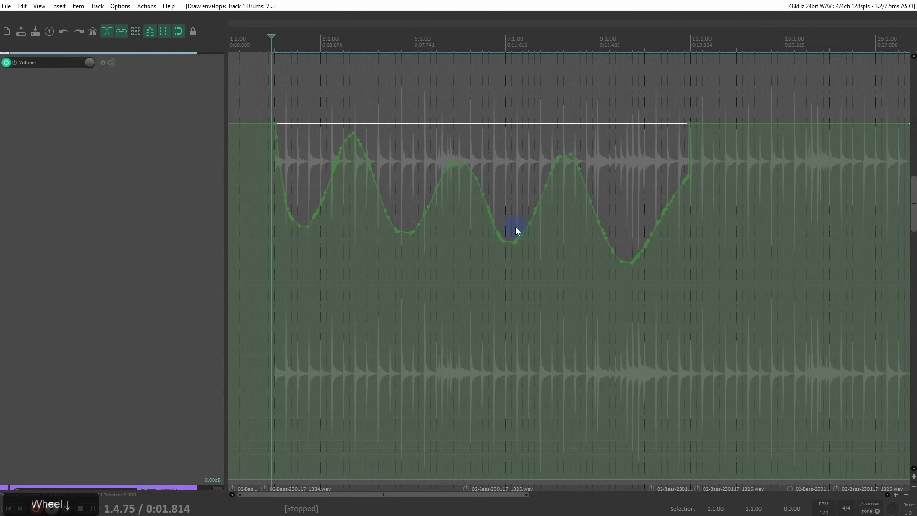
- Draw another freehand wave on the Drums Volume envelope from about 11.2.00 to 13.1.50
{"action": "left_click", "coordinate": [683, 96]}
{"action": "scroll", "coordinate": [684, 96], "scroll_direction": "up", "scroll_amount": 5}
{"action": "mouse_move", "coordinate": [337, 139]}
{"action": "left_mouse_down"}
{"action": "mouse_move", "coordinate": [515, 208]}
{"action": "mouse_move", "coordinate": [585, 150]}
{"action": "mouse_move", "coordinate": [659, 218]}
{"action": "mouse_move", "coordinate": [742, 164]}
{"action": "mouse_move", "coordinate": [776, 167]}
{"action": "left_mouse_up"}
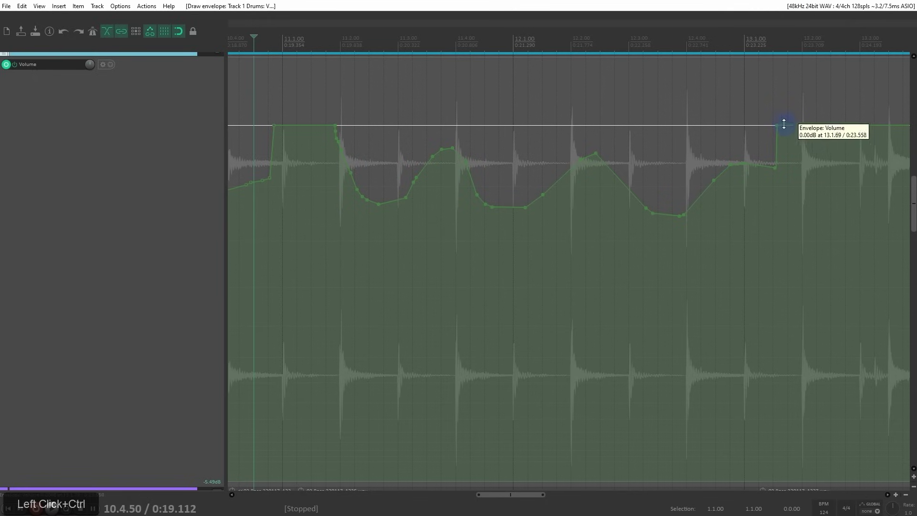
{"action": "right_click", "coordinate": [764, 142]}
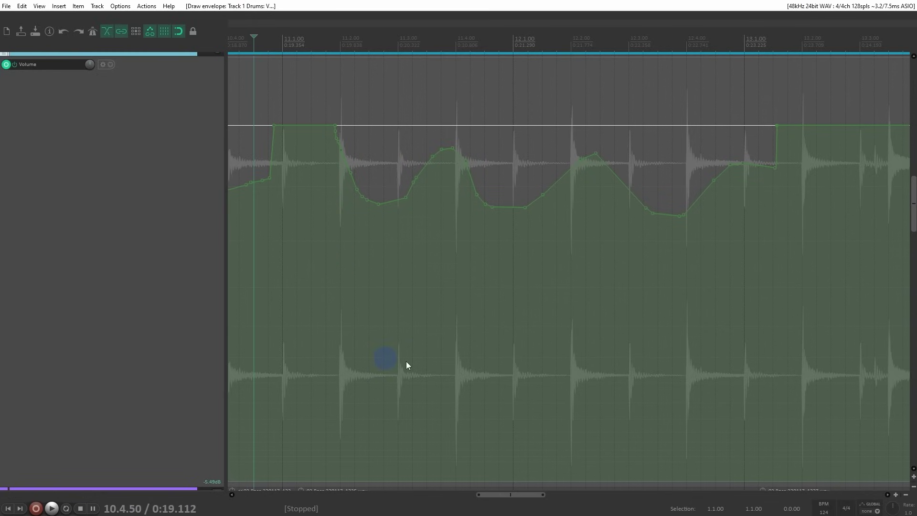
{"action": "left_click", "coordinate": [429, 147]}
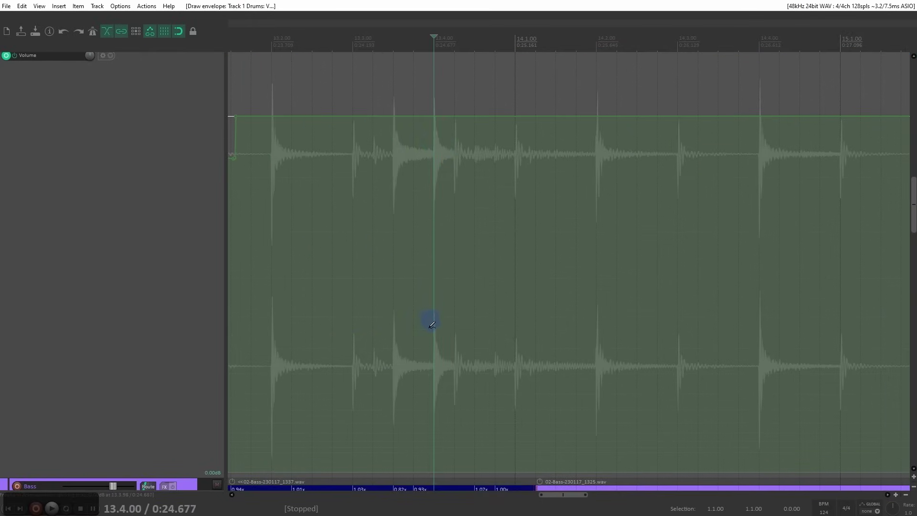
- Draw a narrow, deep freehand dip in the Drums Volume envelope around the hit at 13.4.00, down to about -58.8 dB
{"action": "left_click_drag", "start_coordinate": [436, 353], "coordinate": [452, 358]}
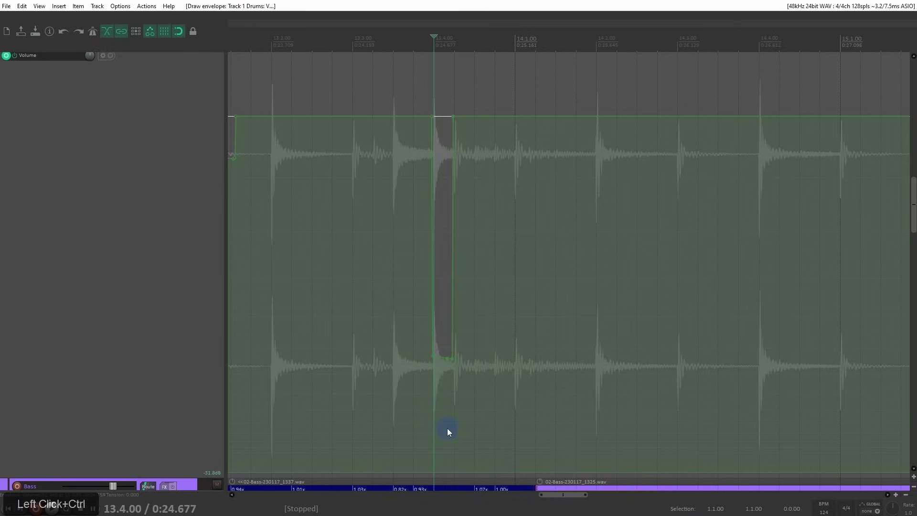
{"action": "scroll", "coordinate": [444, 428], "scroll_direction": "up", "scroll_amount": 3}
{"action": "left_click_drag", "start_coordinate": [562, 426], "coordinate": [620, 429]}
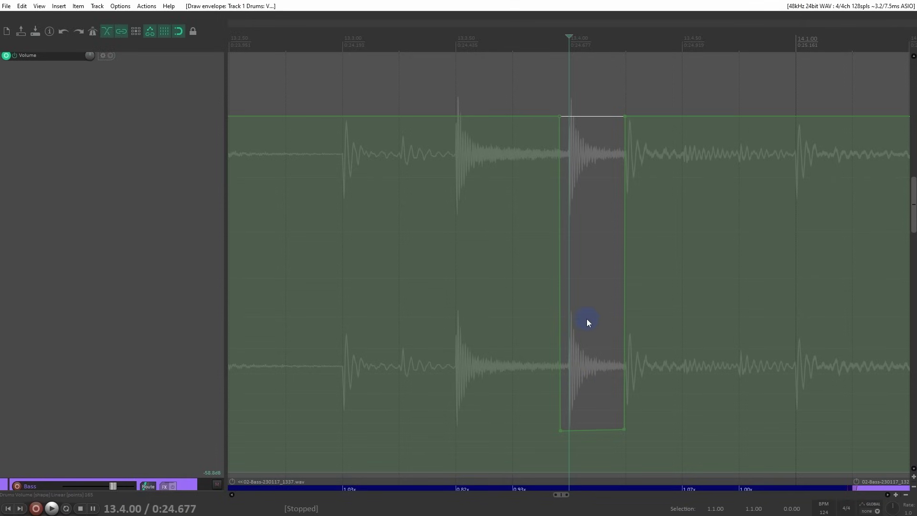
- Draw further deep freehand dips in the Drums Volume envelope between 13.4.25 and about 14.2.40, including around the hits at 14.1.00 and 14.2.00
{"action": "left_click_drag", "start_coordinate": [710, 281], "coordinate": [392, 258]}
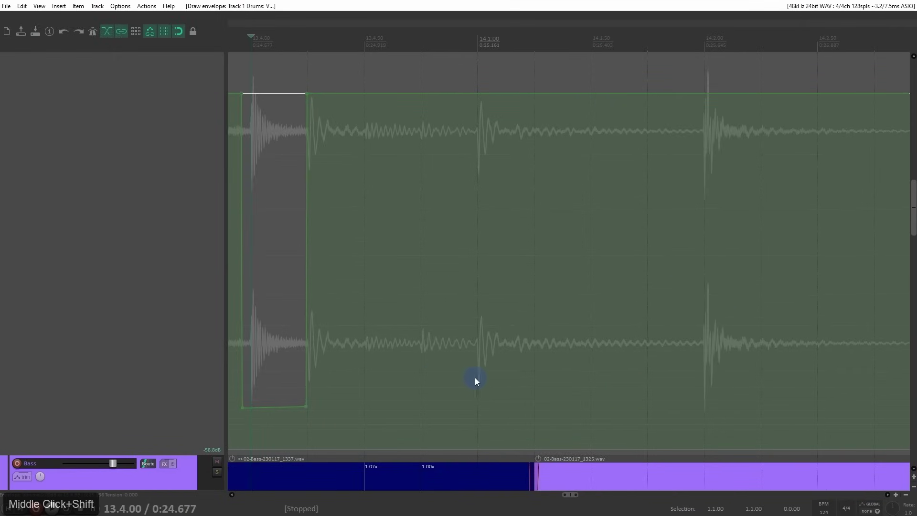
{"action": "left_click_drag", "start_coordinate": [474, 378], "coordinate": [507, 376]}
{"action": "left_click_drag", "start_coordinate": [690, 386], "coordinate": [789, 393]}
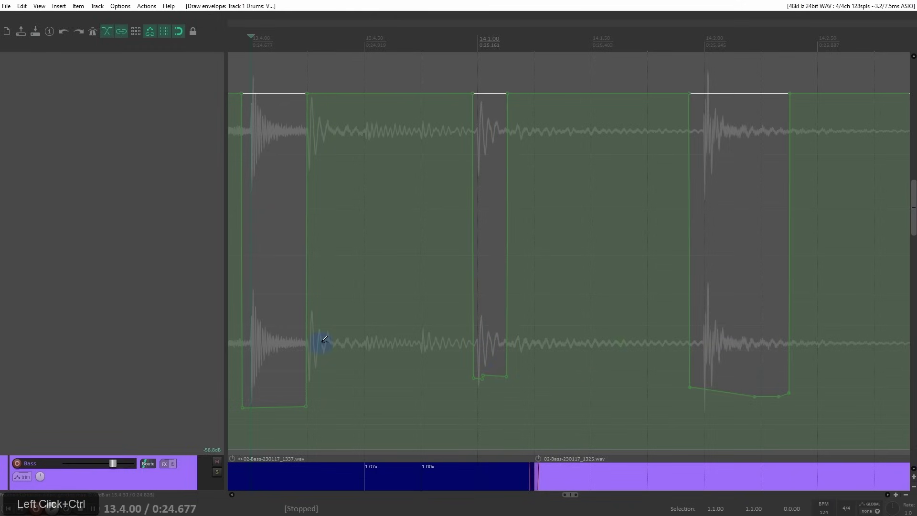
{"action": "left_click_drag", "start_coordinate": [323, 371], "coordinate": [359, 371]}
{"action": "left_click_drag", "start_coordinate": [422, 379], "coordinate": [487, 390]}
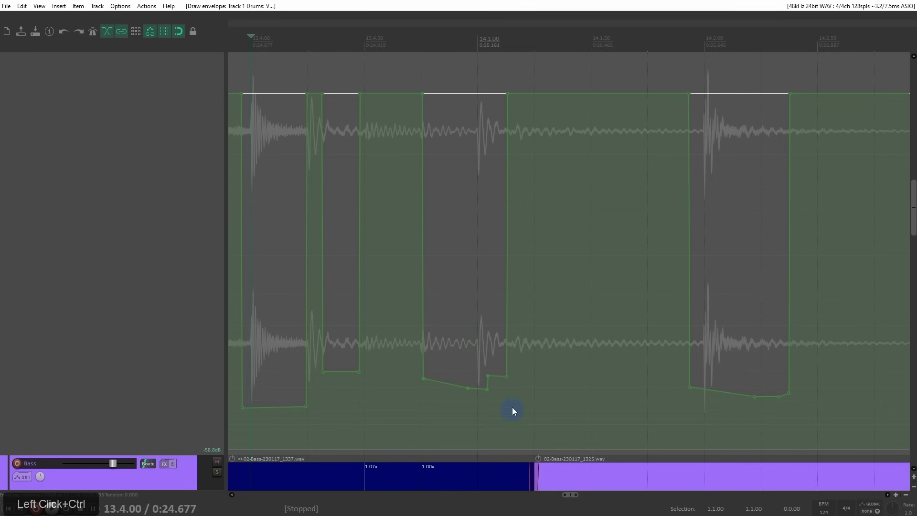
{"action": "scroll", "coordinate": [611, 150], "scroll_direction": "down", "scroll_amount": 3}
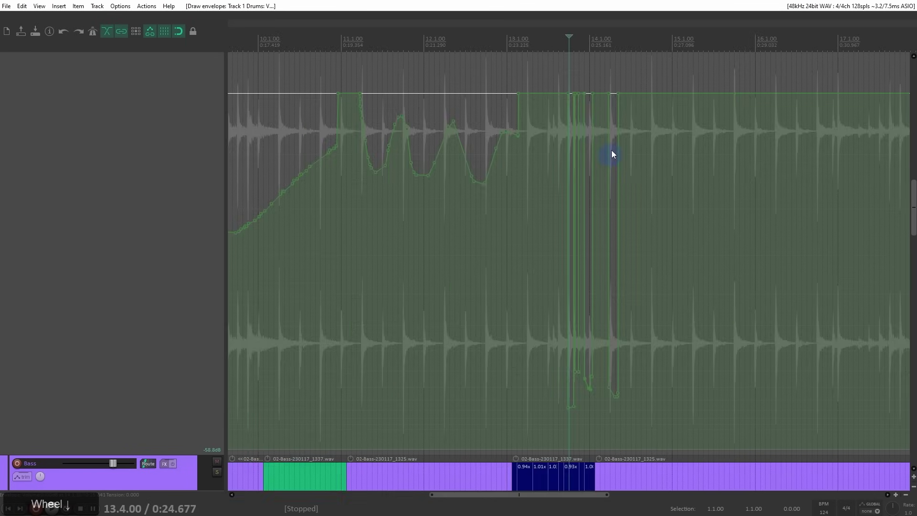
{"action": "scroll", "coordinate": [575, 151], "scroll_direction": "down", "scroll_amount": 2}
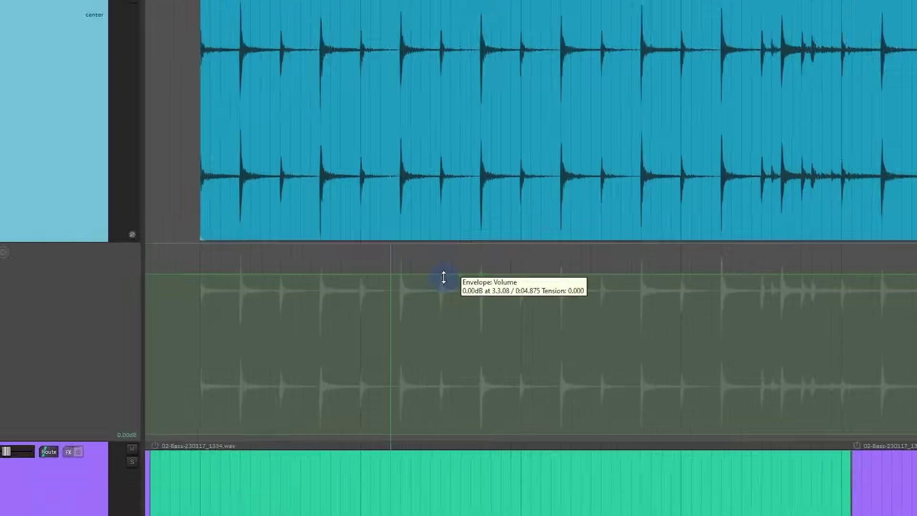
- Shape a flat-bottomed dip on the Drums Volume envelope from 3.2.00 to 3.4.00, with its floor at about -10.2 dB
{"action": "left_click_drag", "start_coordinate": [442, 274], "coordinate": [399, 310]}
{"action": "left_click_drag", "start_coordinate": [454, 256], "coordinate": [340, 355]}
{"action": "mouse_move", "coordinate": [373, 319]}
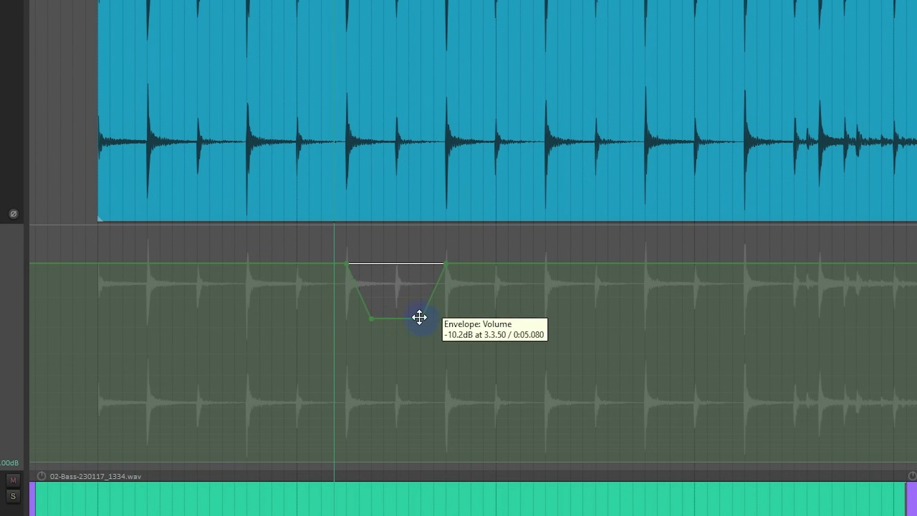
- Select the dip's four envelope points and move them together so the first sits at about 3.2.03, then try shifting the dip's floor points
{"action": "left_click_drag", "start_coordinate": [337, 260], "coordinate": [476, 382]}
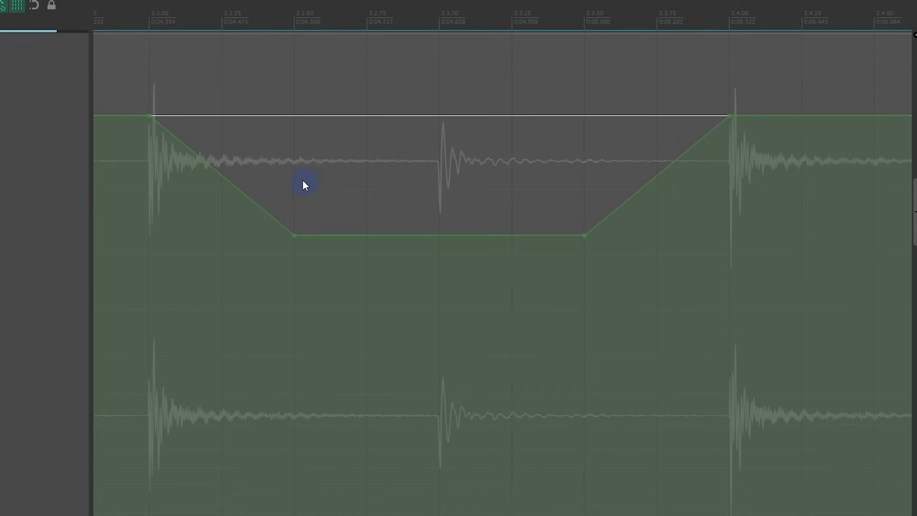
{"action": "left_click_drag", "start_coordinate": [147, 117], "coordinate": [176, 115]}
{"action": "left_click", "coordinate": [149, 116]}
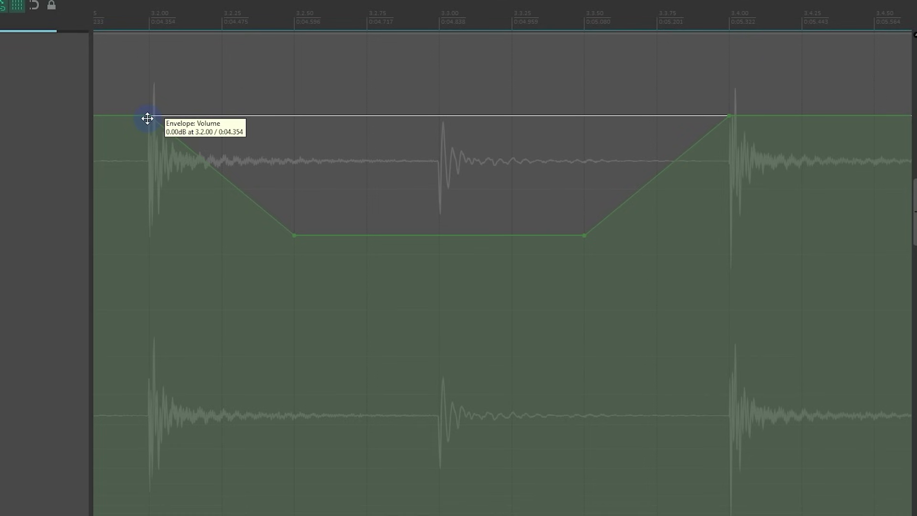
{"action": "left_click_drag", "start_coordinate": [148, 119], "coordinate": [157, 164]}
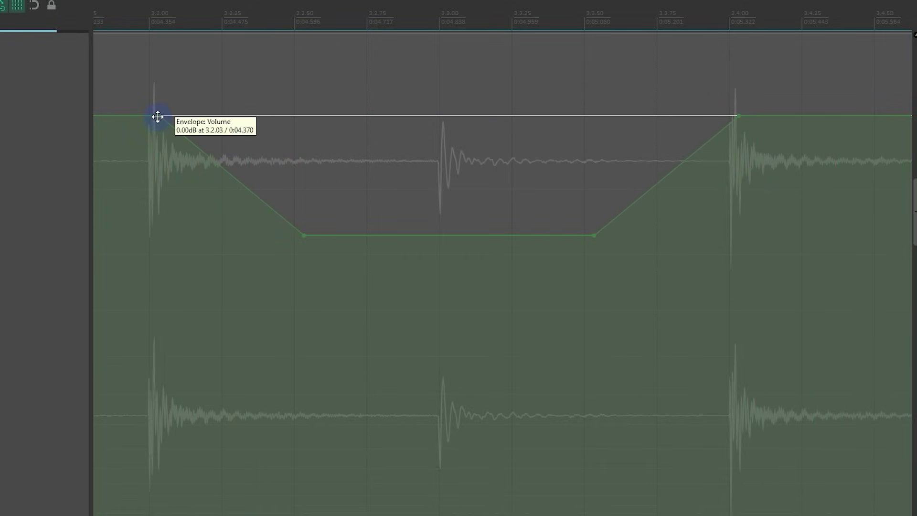
{"action": "left_click_drag", "start_coordinate": [158, 117], "coordinate": [183, 125]}
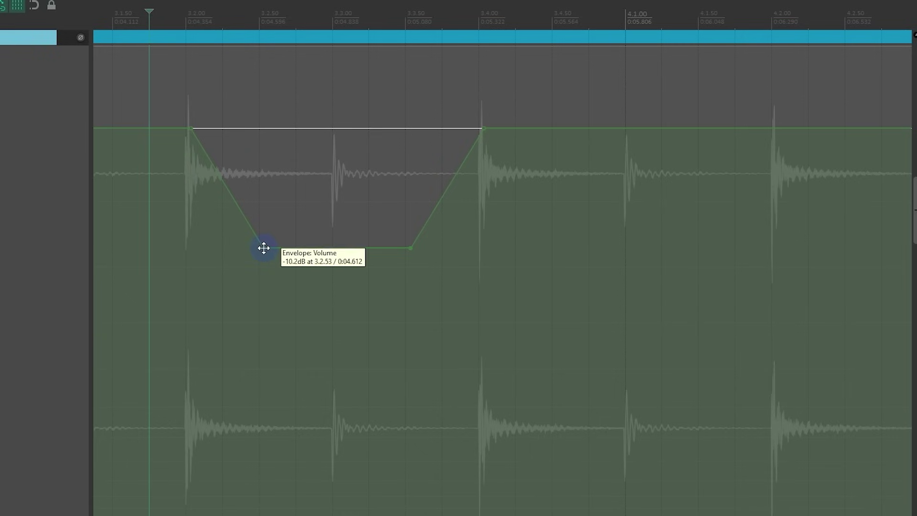
{"action": "left_click_drag", "start_coordinate": [264, 248], "coordinate": [258, 325]}
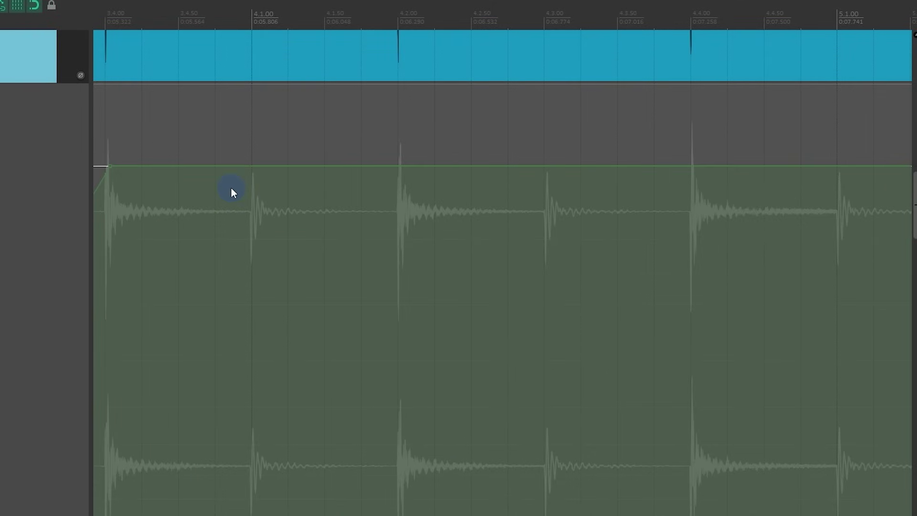
- Add Volume envelope points at 4.1.00 and 4.2.00, lower the segment between them and raise the segment before 4.1.00
{"action": "left_click", "coordinate": [252, 167]}
{"action": "left_click", "coordinate": [399, 167]}
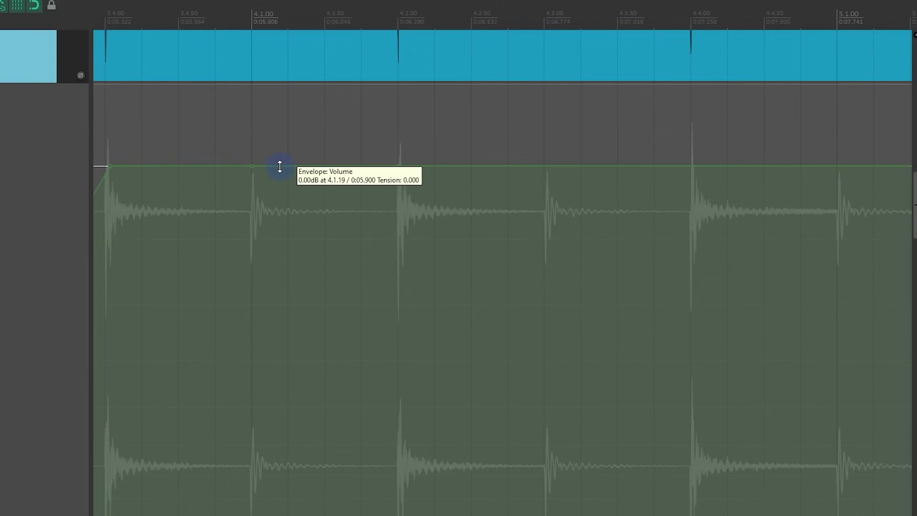
{"action": "left_click_drag", "start_coordinate": [280, 167], "coordinate": [280, 195]}
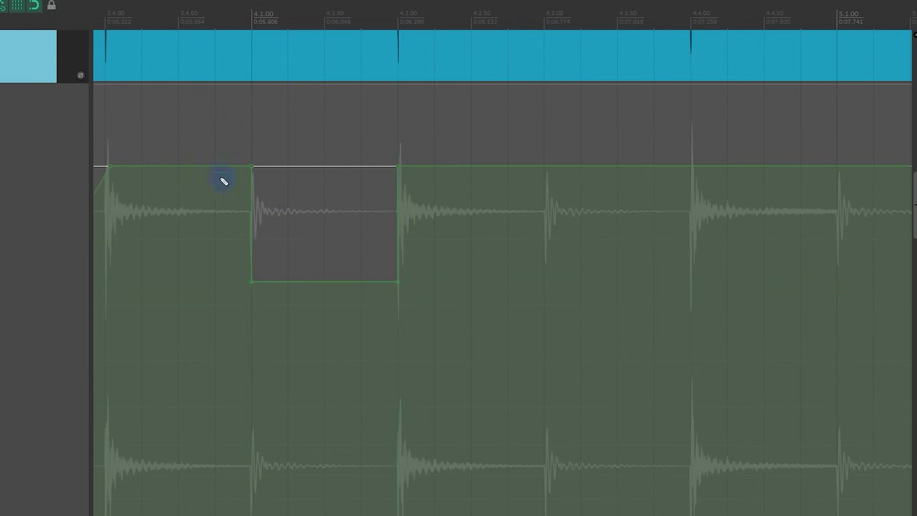
{"action": "left_click_drag", "start_coordinate": [207, 165], "coordinate": [215, 157]}
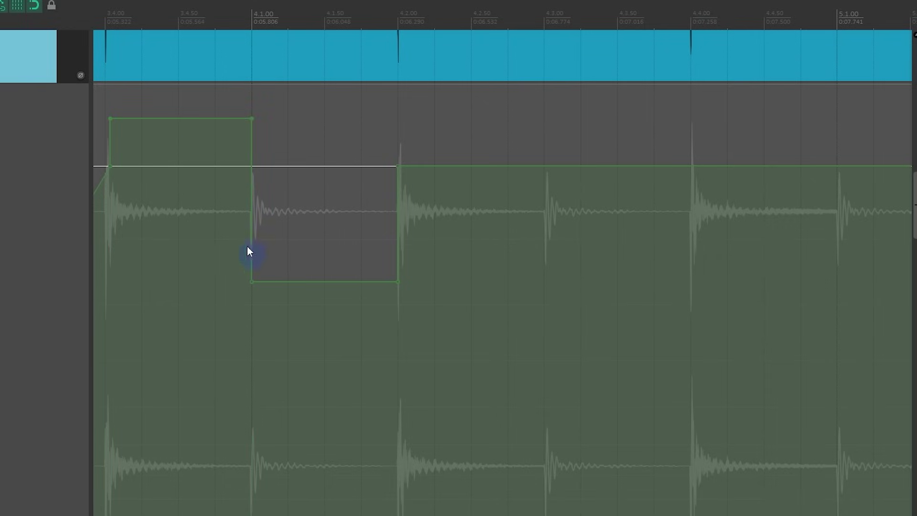
- Lower the Drums Volume envelope within a time selection from 4.3.00 to 5.1.00, and within another from about 5.1.25 to 5.2.25
{"action": "left_click_drag", "start_coordinate": [481, 213], "coordinate": [220, 225]}
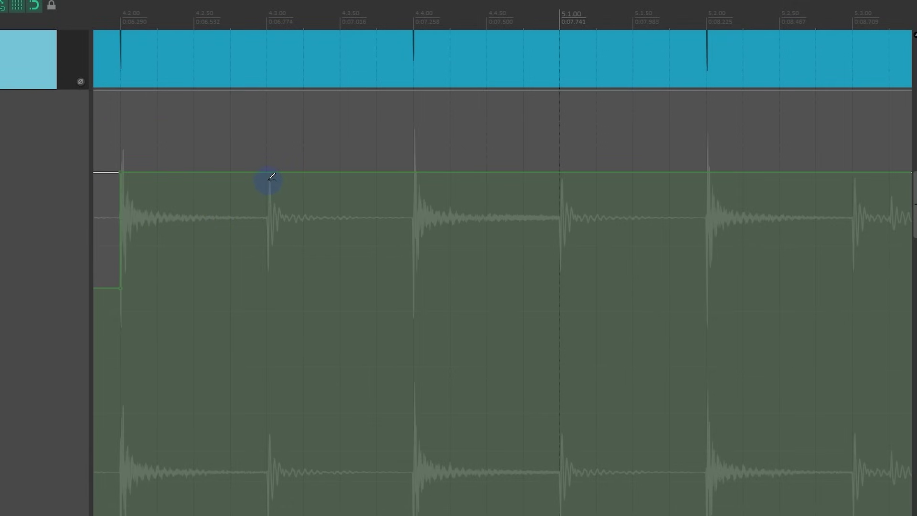
{"action": "left_click_drag", "start_coordinate": [275, 182], "coordinate": [565, 220]}
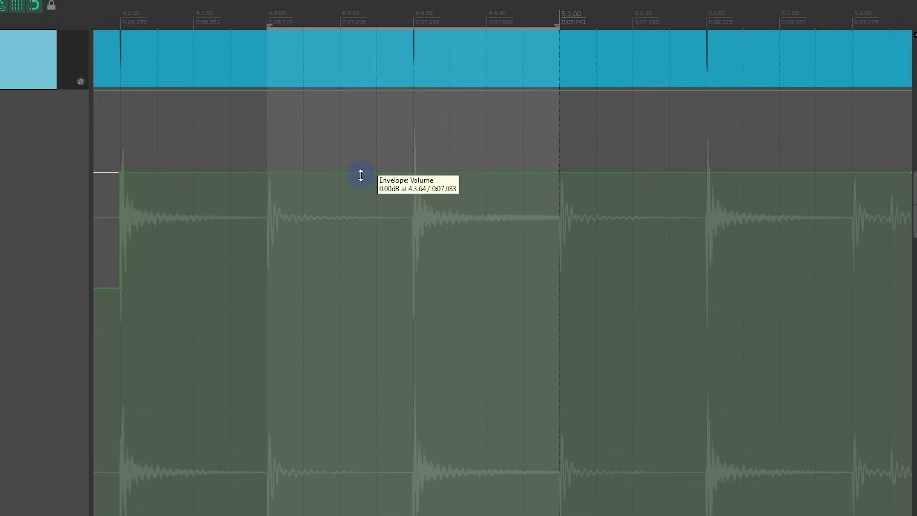
{"action": "left_click_drag", "start_coordinate": [360, 176], "coordinate": [372, 225]}
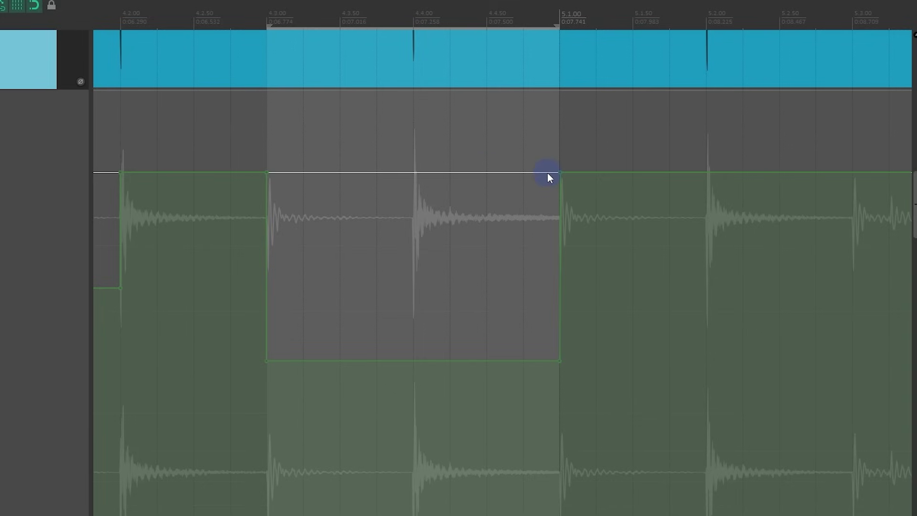
{"action": "left_click_drag", "start_coordinate": [594, 218], "coordinate": [748, 231]}
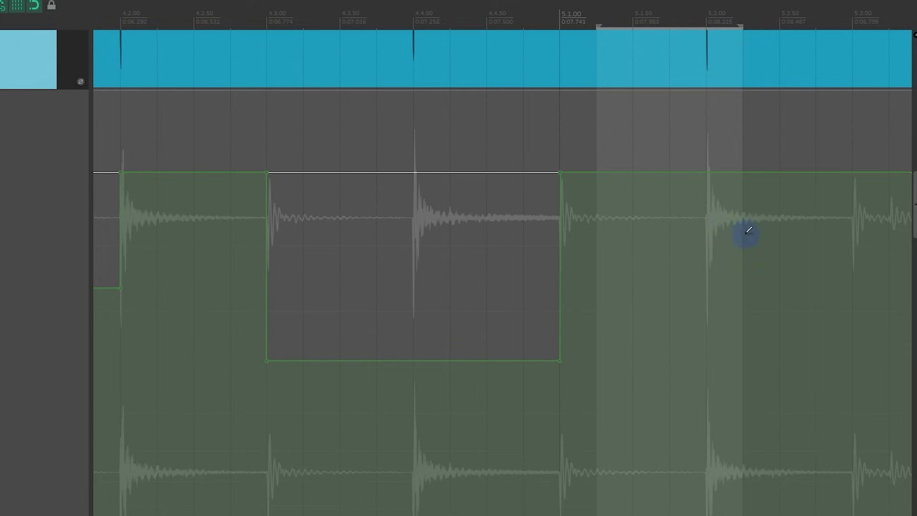
{"action": "left_click_drag", "start_coordinate": [665, 172], "coordinate": [667, 213]}
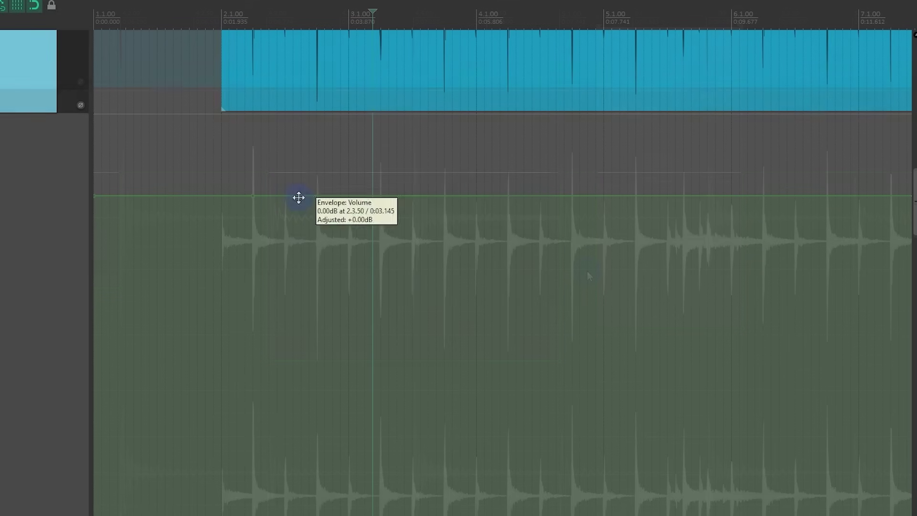
- Add a series of falling and rising points, ignoring snap, to the Drums Volume envelope from about 2.3.50 to 5.2.00
{"action": "left_click_drag", "start_coordinate": [297, 199], "coordinate": [405, 272]}
{"action": "left_click", "coordinate": [452, 253], "text": "shift"}
{"action": "left_click", "coordinate": [484, 224], "text": "shift"}
{"action": "left_click", "coordinate": [588, 252], "text": "shift"}
{"action": "left_click", "coordinate": [604, 223], "text": "shift"}
{"action": "left_click", "coordinate": [636, 202], "text": "shift"}
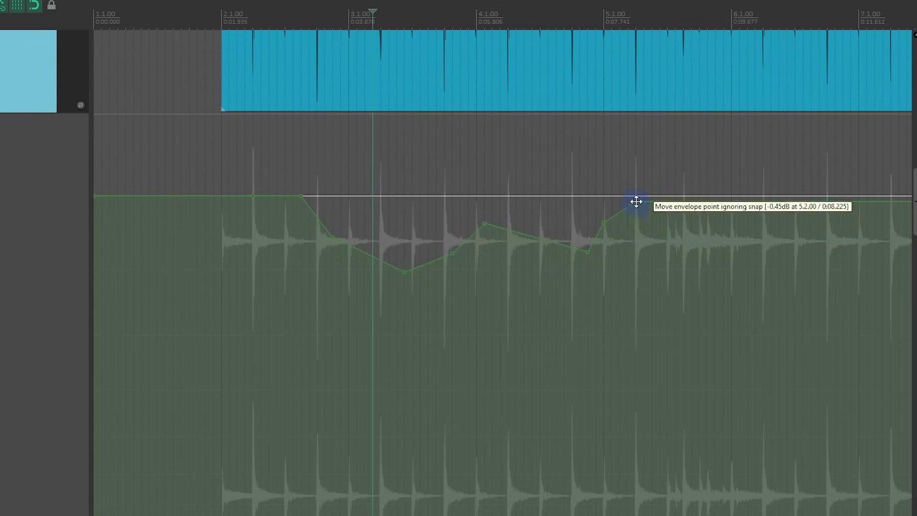
- Try bending the curvature of the segments between the added Volume envelope points, then undo the curvature edits
{"action": "left_click_drag", "start_coordinate": [655, 163], "coordinate": [248, 433]}
{"action": "left_click_drag", "start_coordinate": [545, 250], "coordinate": [362, 311]}
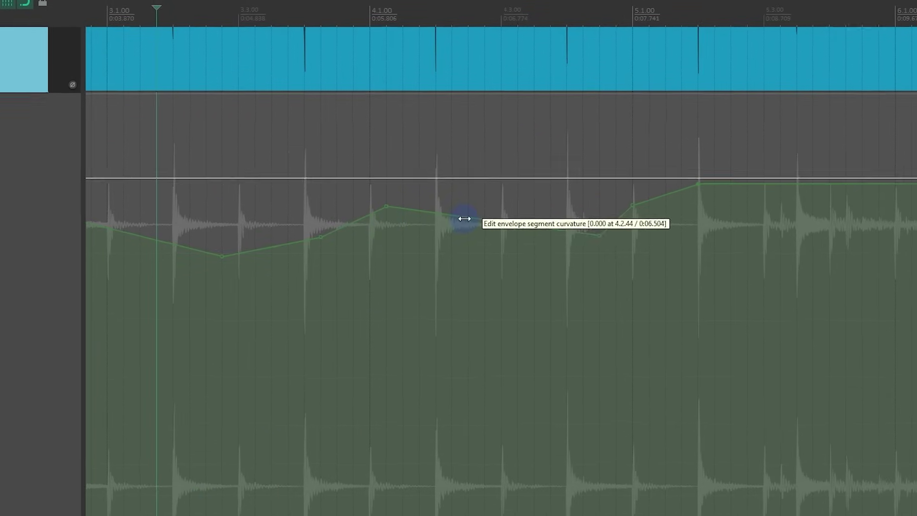
{"action": "left_click_drag", "start_coordinate": [464, 218], "coordinate": [410, 225]}
{"action": "left_click_drag", "start_coordinate": [422, 256], "coordinate": [573, 210]}
{"action": "left_click_drag", "start_coordinate": [343, 248], "coordinate": [328, 250]}
{"action": "key", "text": "ctrl+z"}
{"action": "key", "text": "ctrl+z"}
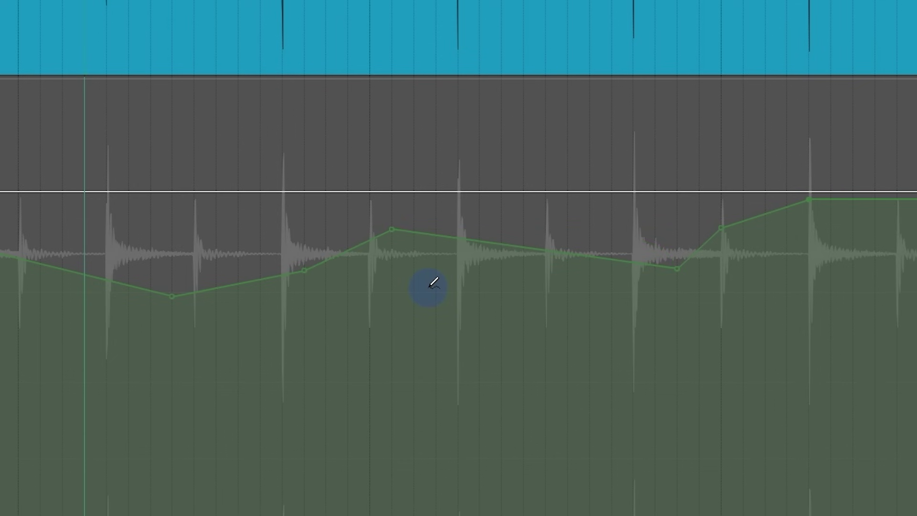
- Select the Volume envelope points from about 3.2.75 to 5.2.00 and set their shape to Bezier
{"action": "left_click_drag", "start_coordinate": [870, 160], "coordinate": [157, 358]}
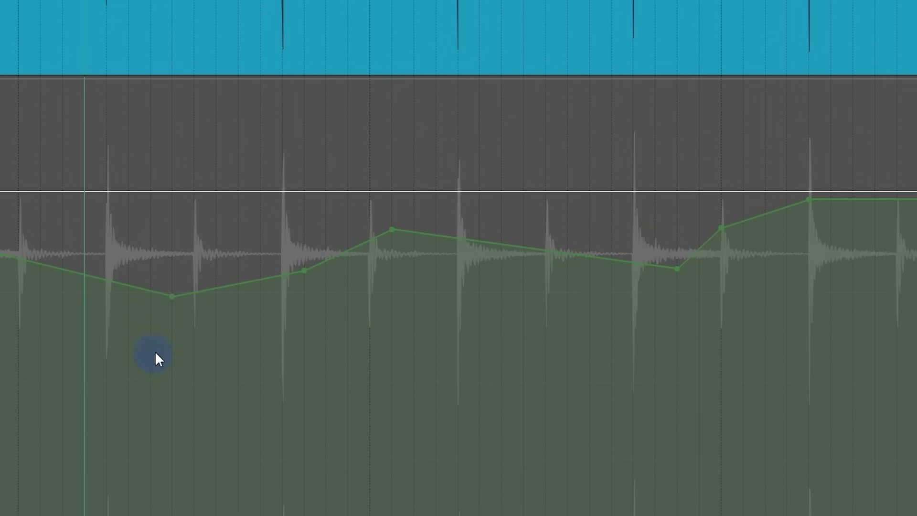
{"action": "right_click", "coordinate": [172, 297]}
{"action": "mouse_move", "coordinate": [284, 299]}
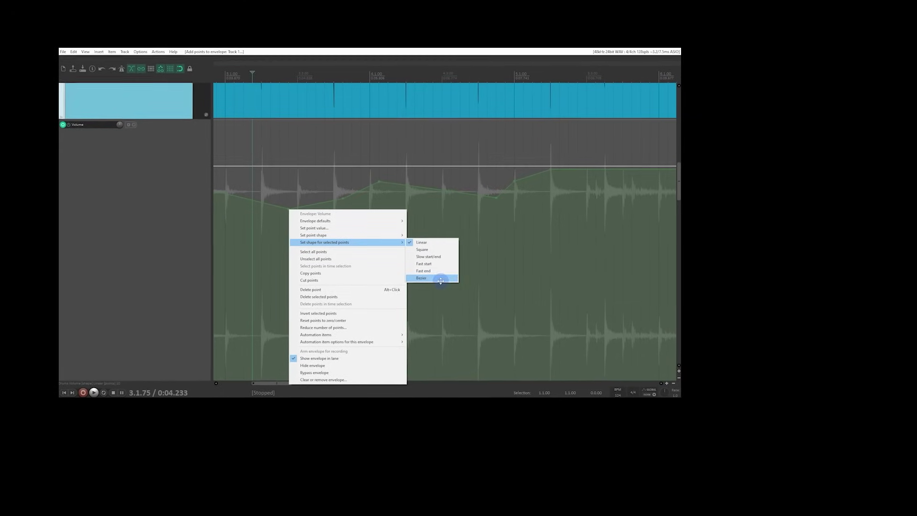
{"action": "left_click", "coordinate": [440, 278]}
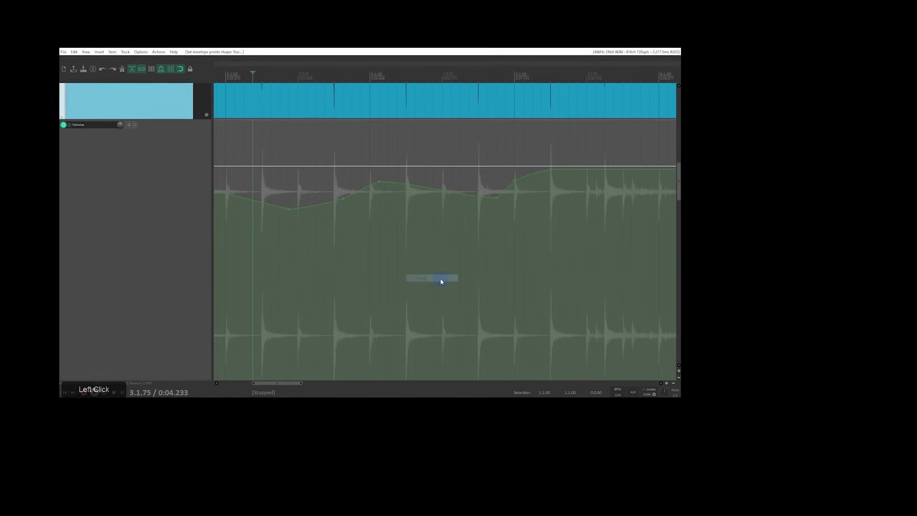
- Change the shape of the selected Volume envelope points to Square and look through the envelope's other point commands
{"action": "right_click", "coordinate": [288, 209]}
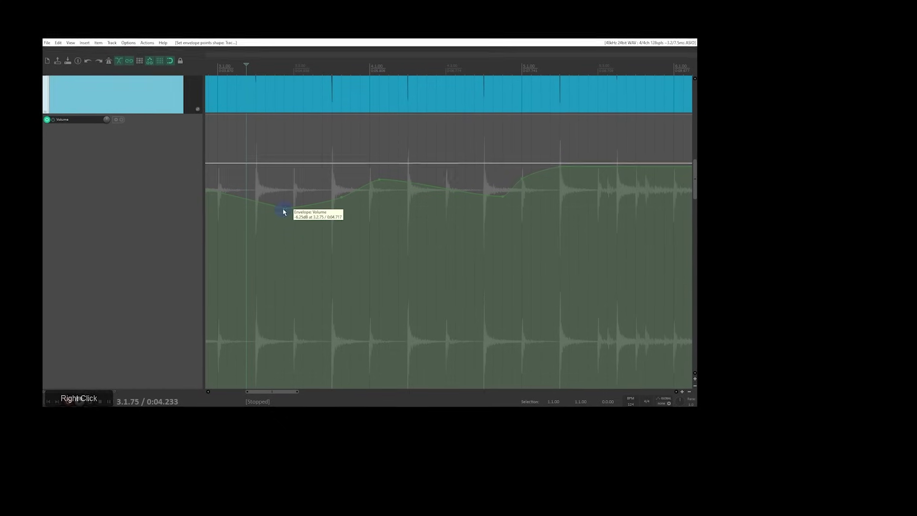
{"action": "mouse_move", "coordinate": [315, 243]}
{"action": "left_click", "coordinate": [431, 251]}
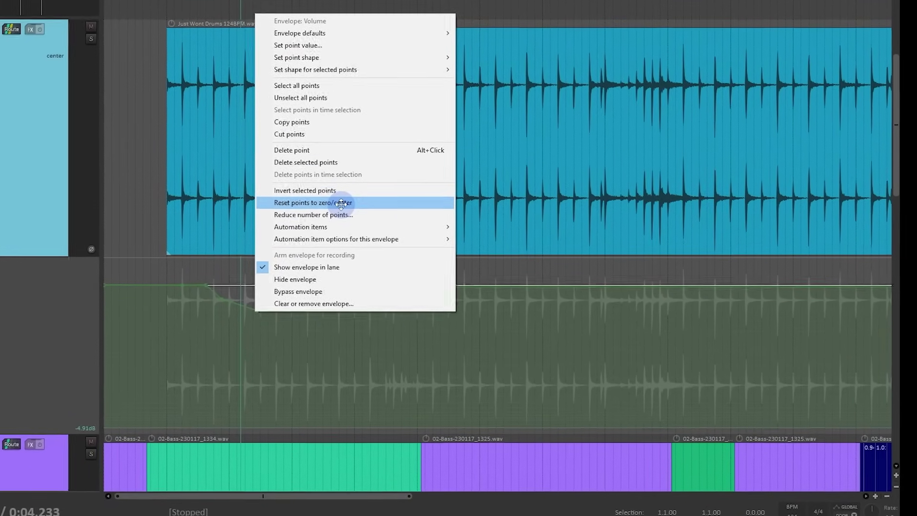
{"action": "left_click", "coordinate": [343, 337]}
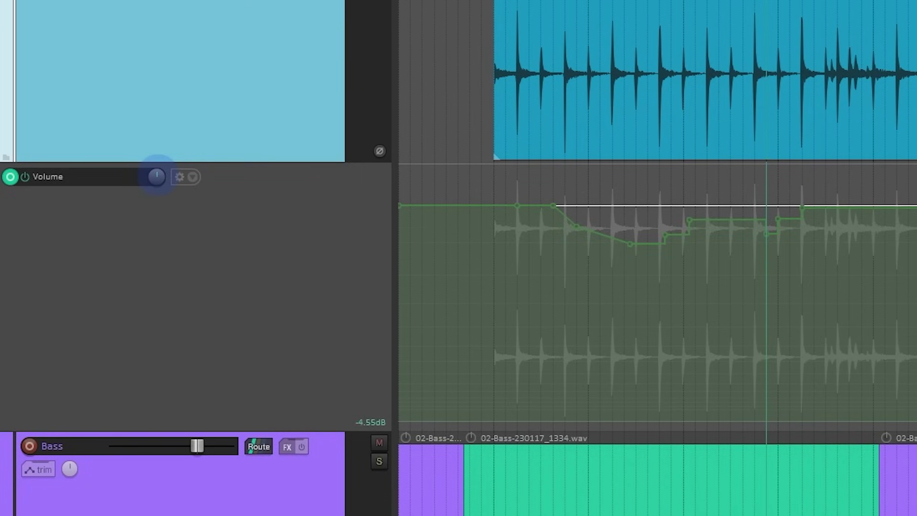
- Select the square-shaped points, raise them with the Volume envelope's control to about -3.95 dB at the edit cursor, and bypass the envelope
{"action": "left_click_drag", "start_coordinate": [89, 295], "coordinate": [90, 299]}
{"action": "left_click_drag", "start_coordinate": [156, 177], "coordinate": [708, 212]}
{"action": "left_click_drag", "start_coordinate": [836, 214], "coordinate": [595, 298]}
{"action": "mouse_move", "coordinate": [157, 177]}
{"action": "left_mouse_down"}
{"action": "mouse_move", "coordinate": [156, 186]}
{"action": "mouse_move", "coordinate": [156, 169]}
{"action": "mouse_move", "coordinate": [156, 185]}
{"action": "mouse_move", "coordinate": [159, 176]}
{"action": "left_mouse_up"}
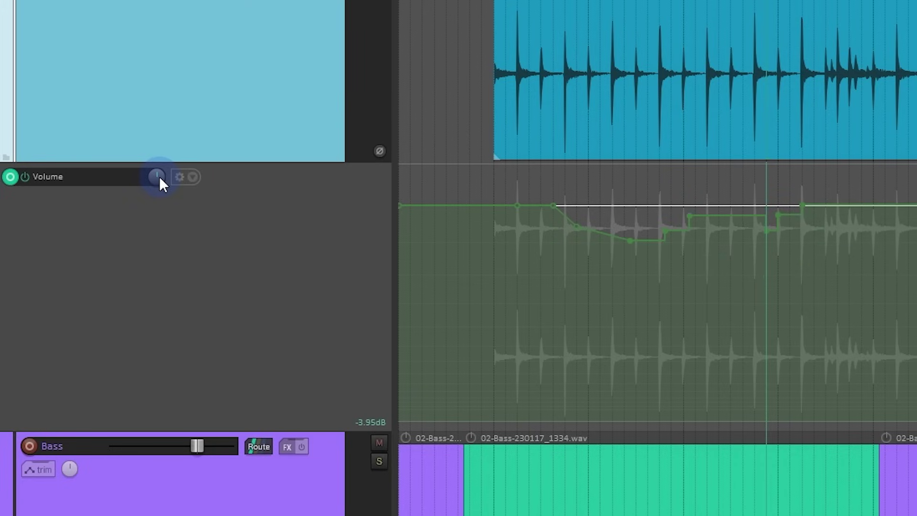
{"action": "left_click", "coordinate": [24, 177]}
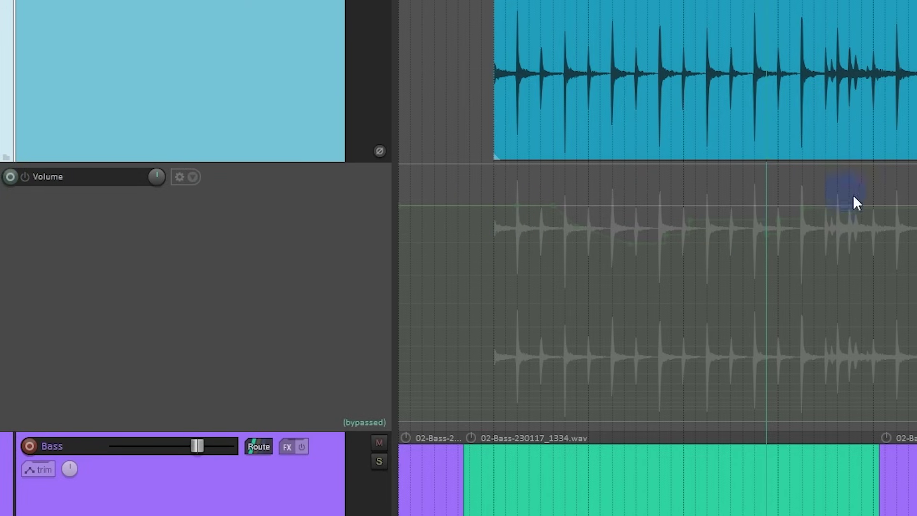
- Reactivate the Drums track's Volume envelope, try moving it to the media lane, and undo the move
{"action": "left_click", "coordinate": [25, 176]}
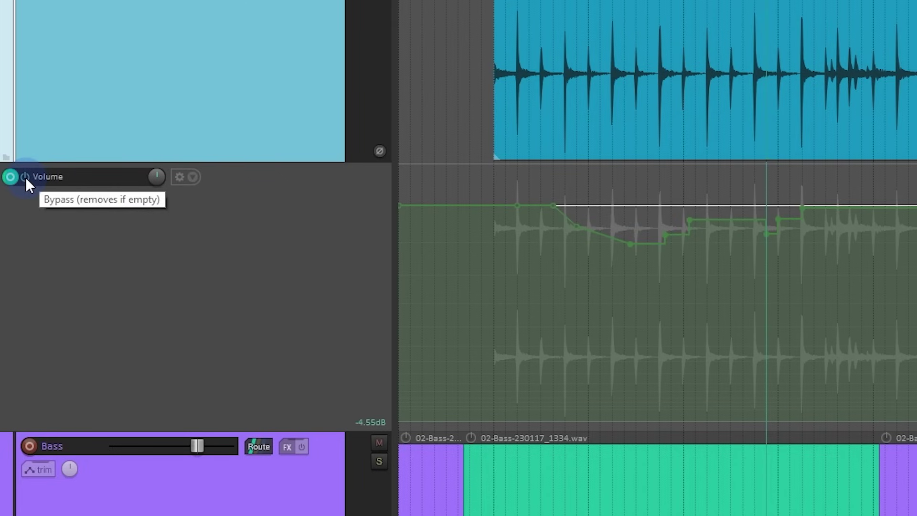
{"action": "left_click", "coordinate": [182, 178]}
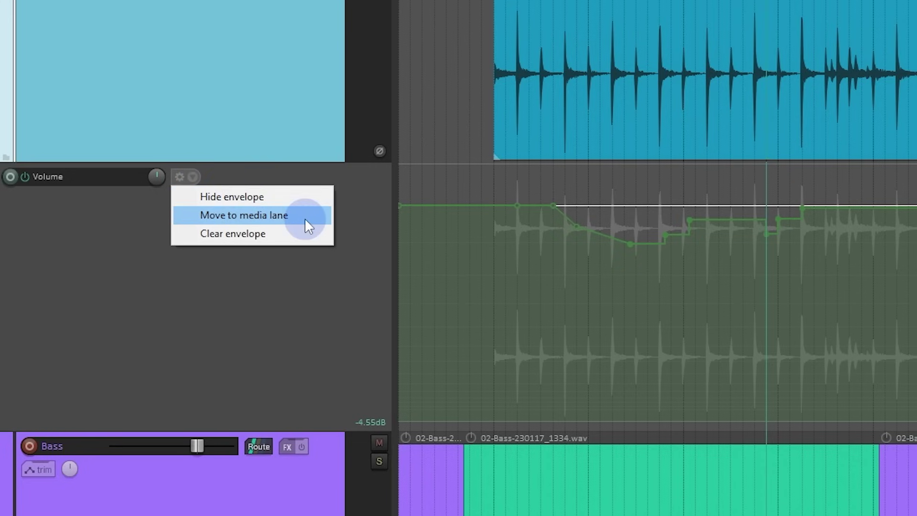
{"action": "left_click", "coordinate": [305, 217]}
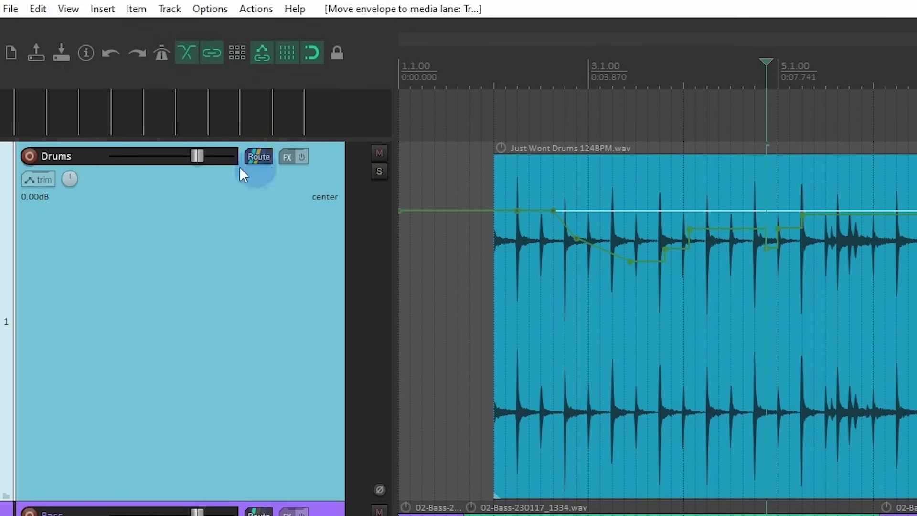
{"action": "key", "text": "ctrl+z"}
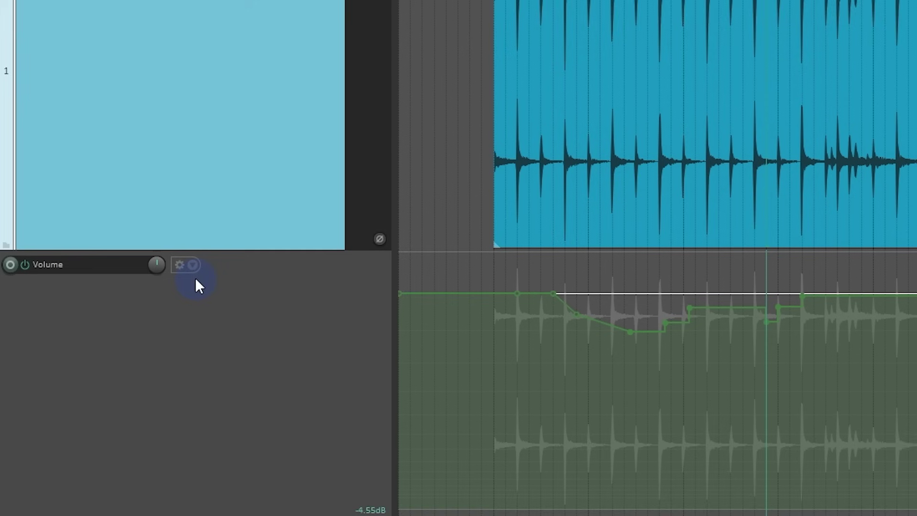
- Clear all points from the Drums track's Volume envelope while keeping the envelope itself
{"action": "left_click", "coordinate": [193, 514]}
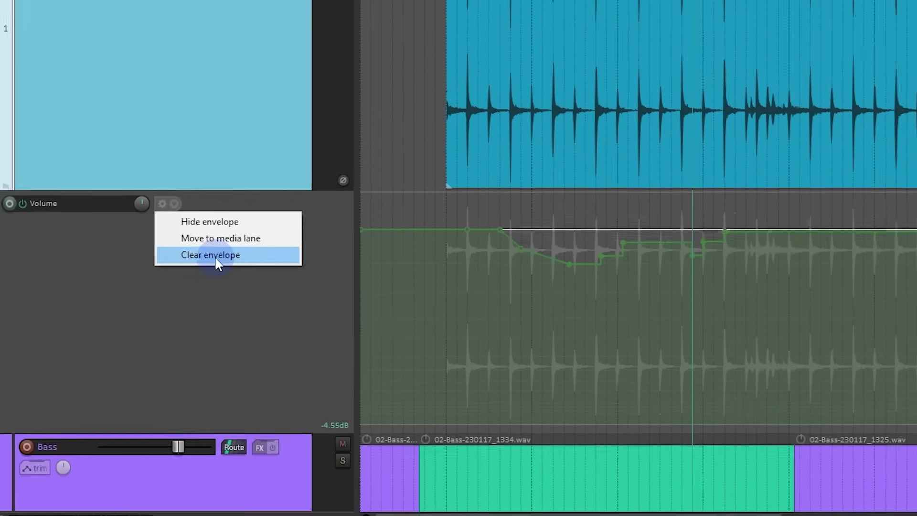
{"action": "left_click", "coordinate": [238, 234]}
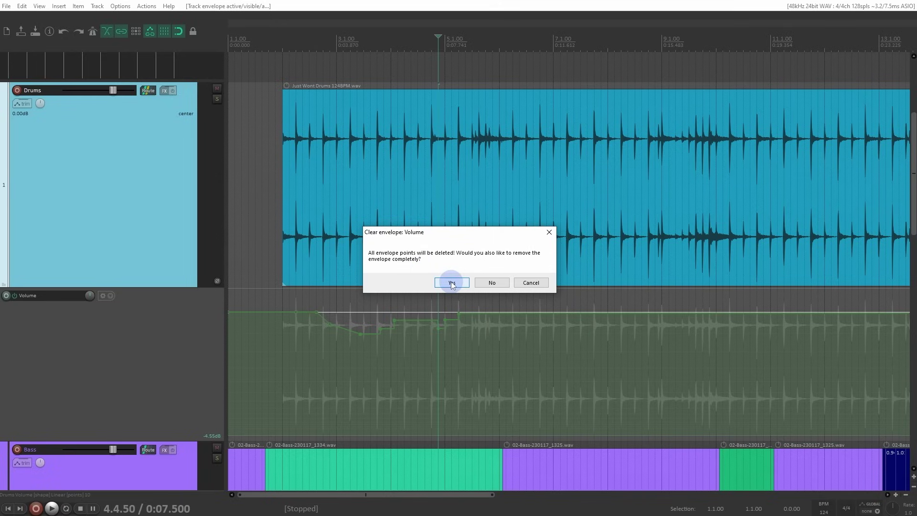
{"action": "left_click", "coordinate": [493, 283]}
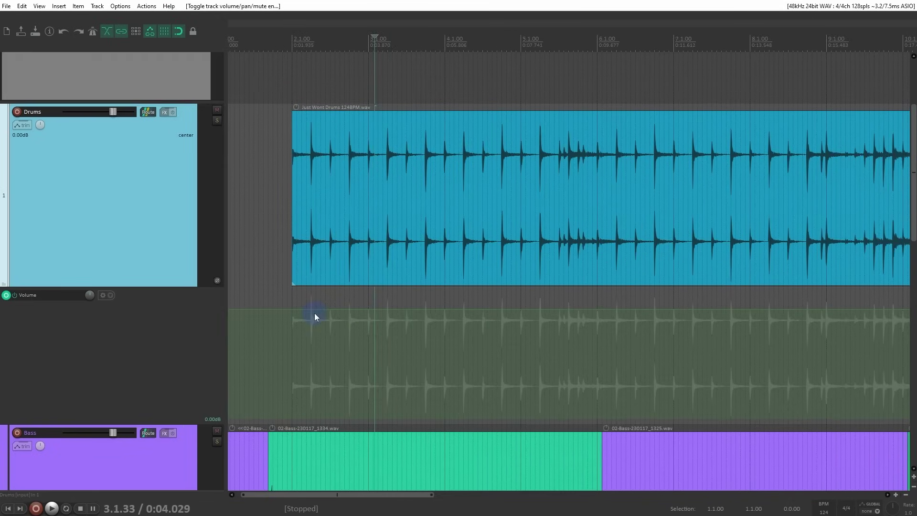
- Draw a wavy dip in the Drums Volume envelope from about 2.2.00 to just before bar 3, and paste a copy ending near 4.3.25
{"action": "left_click_drag", "start_coordinate": [313, 313], "coordinate": [363, 336]}
{"action": "left_click_drag", "start_coordinate": [376, 303], "coordinate": [300, 373]}
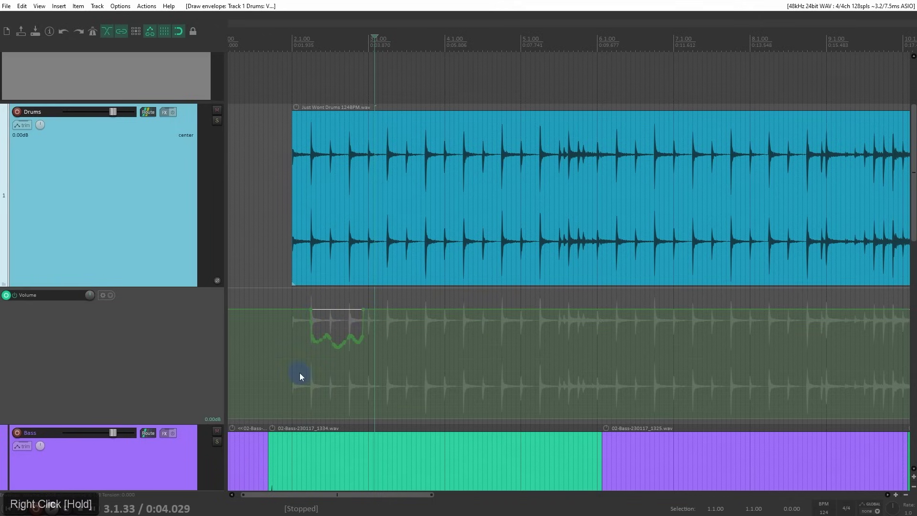
{"action": "key", "text": "ctrl+c"}
{"action": "key", "text": "ctrl+v"}
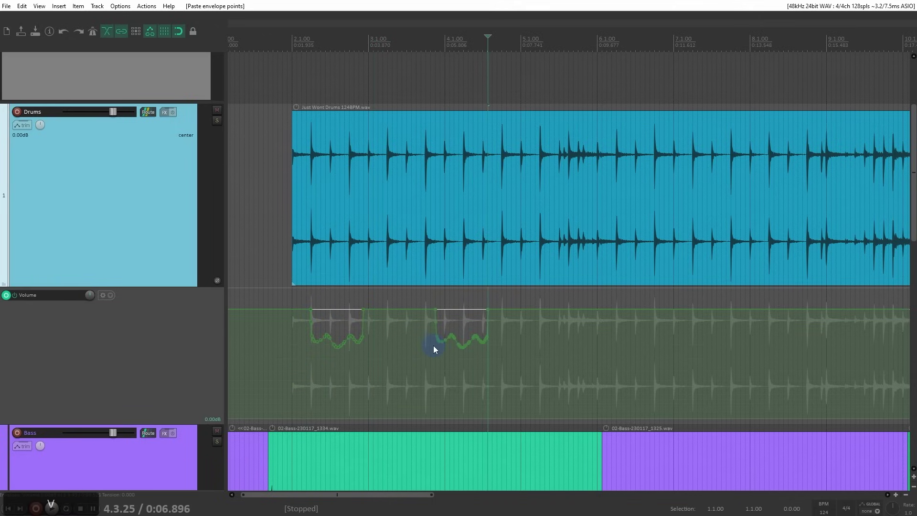
- Show the Bass track's Volume envelope and paste the copied wavy dip into it, starting just before bar 2
{"action": "left_click_drag", "start_coordinate": [493, 342], "coordinate": [504, 104]}
{"action": "left_click", "coordinate": [132, 288]}
{"action": "key", "text": "v"}
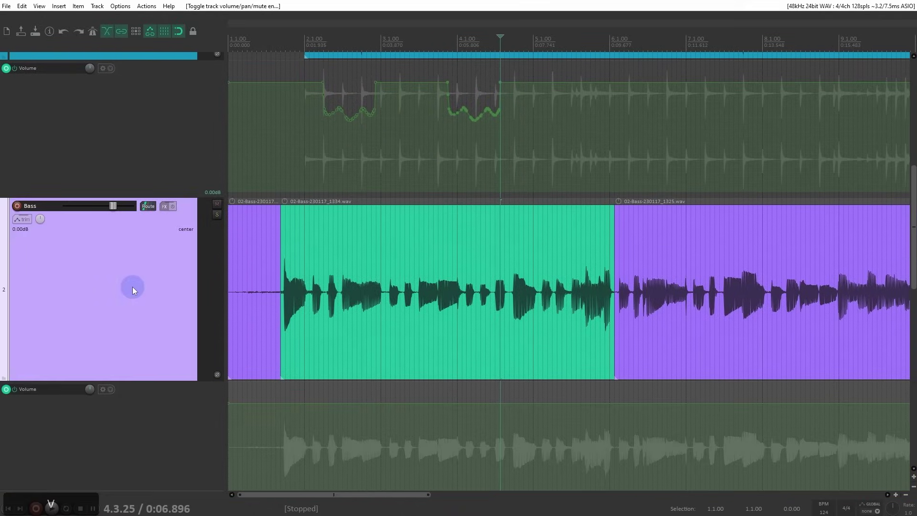
{"action": "left_click", "coordinate": [299, 421]}
{"action": "key", "text": "ctrl+v"}
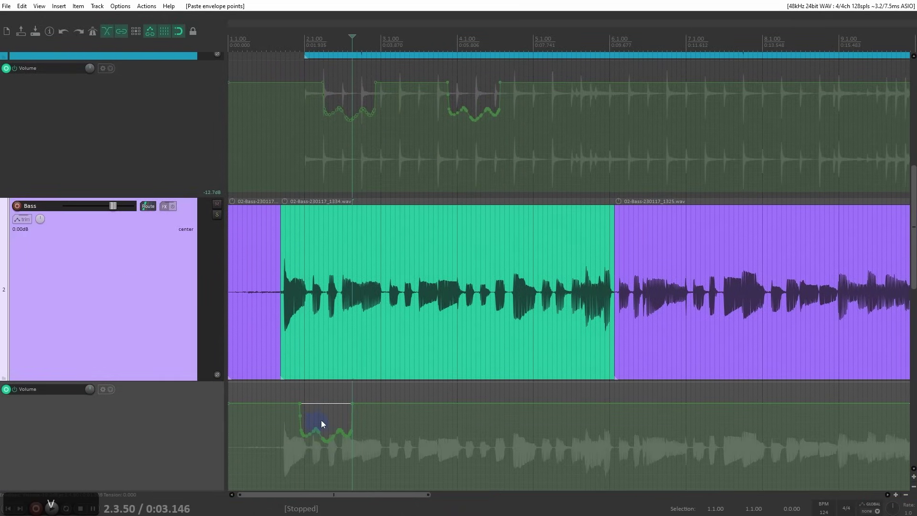
- Select the points of the second wavy dip in the Drums track's Volume envelope
{"action": "left_click_drag", "start_coordinate": [534, 77], "coordinate": [413, 144]}
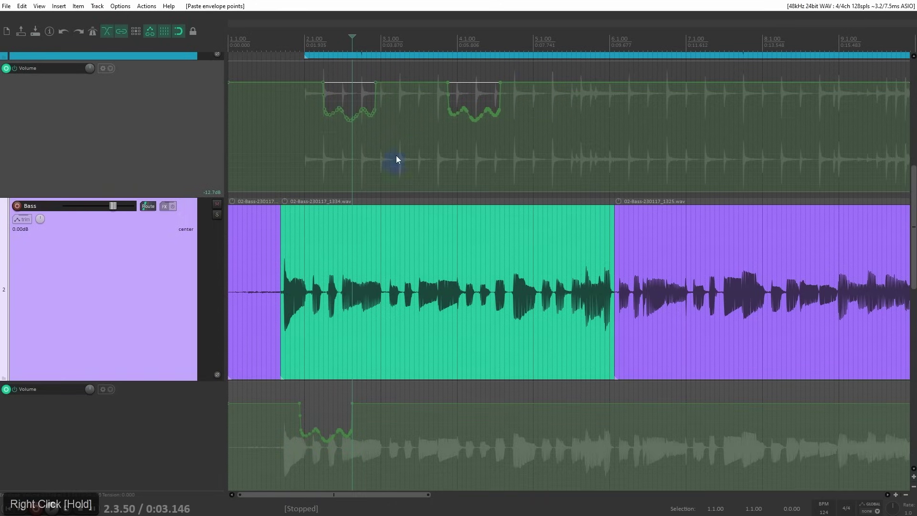
{"action": "left_click_drag", "start_coordinate": [396, 149], "coordinate": [395, 314]}
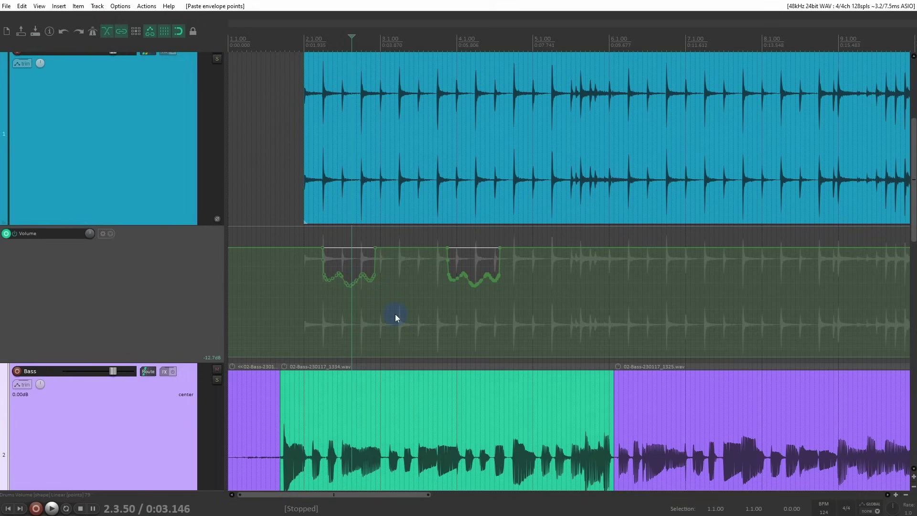
{"action": "left_click", "coordinate": [145, 194]}
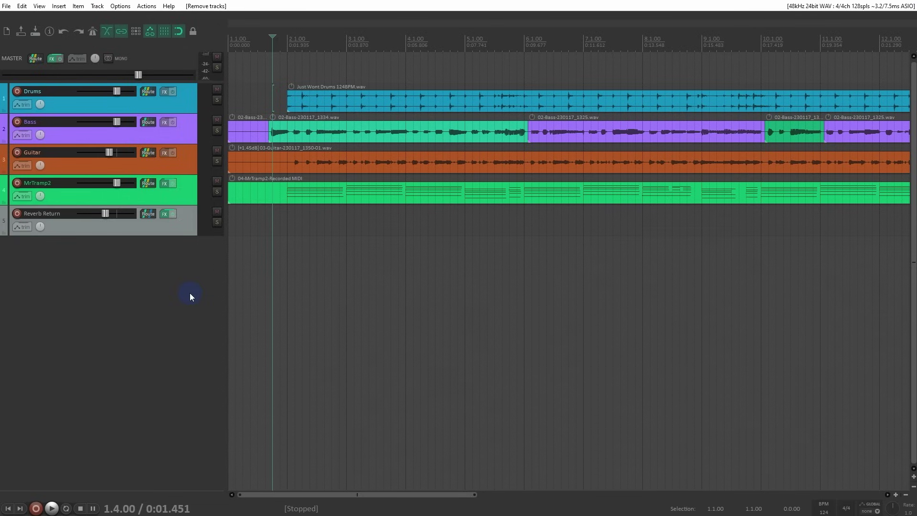
- Add a new track above Drums named "Track Folder" and turn it into a folder containing all tracks below it
{"action": "double_click", "coordinate": [78, 252]}
{"action": "left_click_drag", "start_coordinate": [72, 260], "coordinate": [81, 89]}
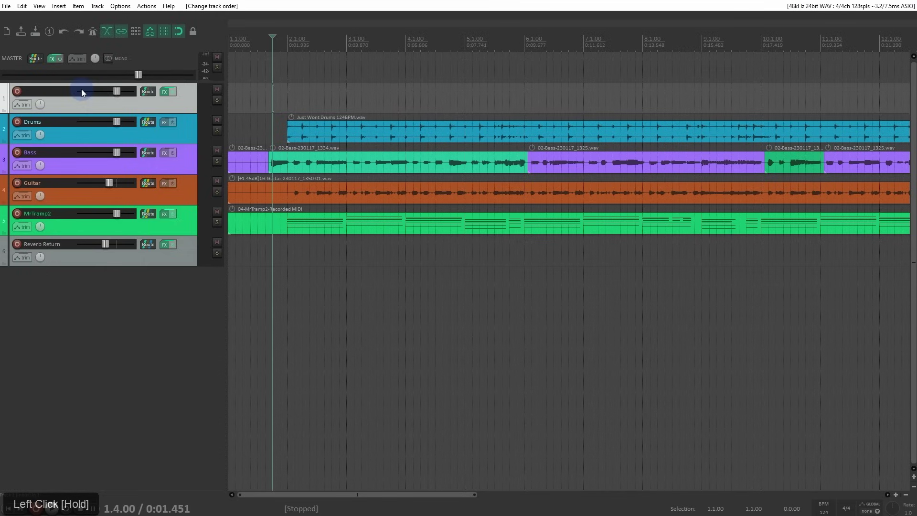
{"action": "double_click", "coordinate": [44, 90]}
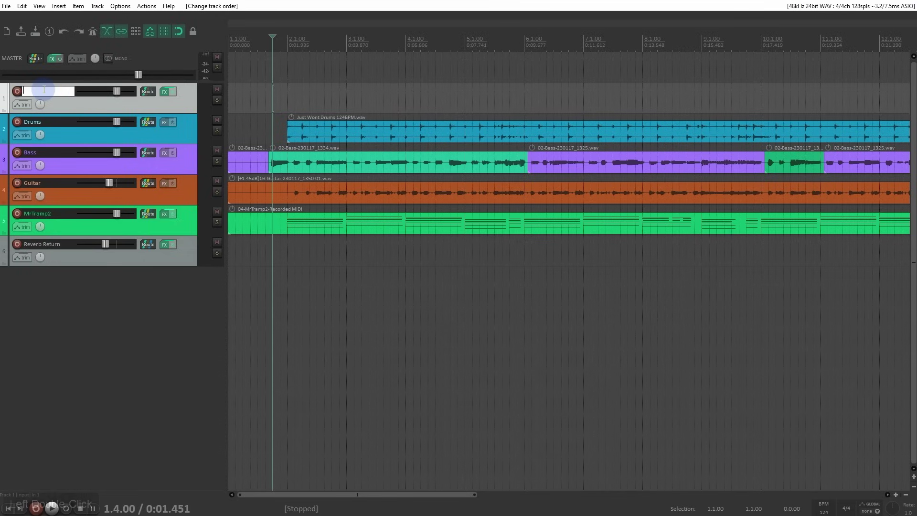
{"action": "type", "text": "Track Folder"}
{"action": "key", "text": "Return"}
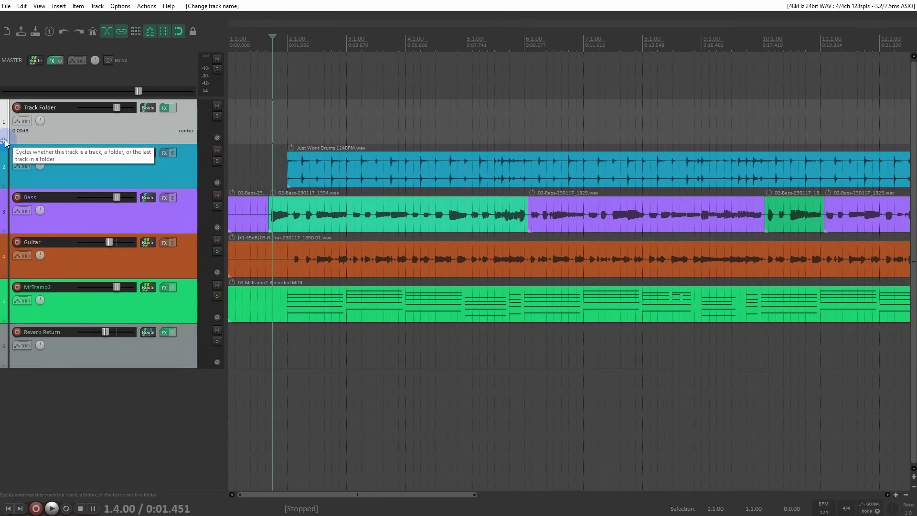
{"action": "left_click", "coordinate": [5, 141]}
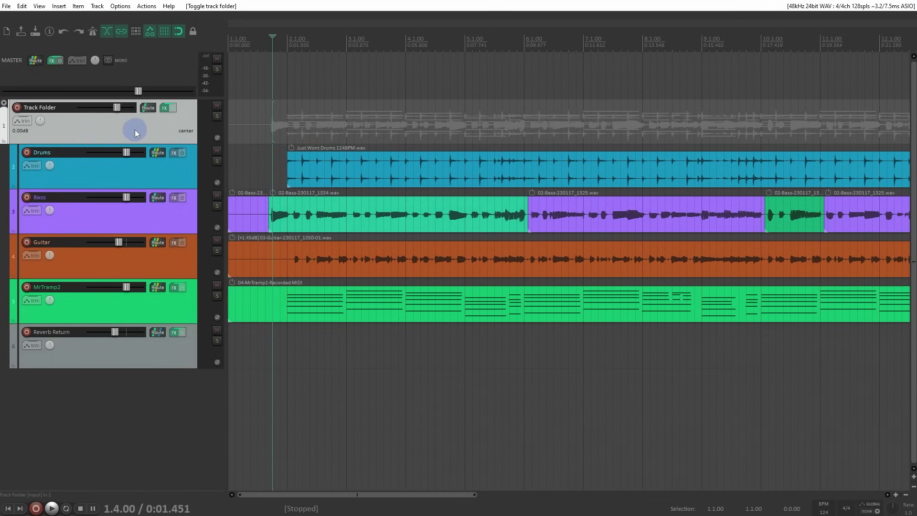
- Try boosting ReaEQ band 3 on Track Folder by about 10.4 dB during playback, undo the boost and close the effects window
{"action": "left_click", "coordinate": [166, 108]}
{"action": "left_click_drag", "start_coordinate": [180, 22], "coordinate": [589, 207]}
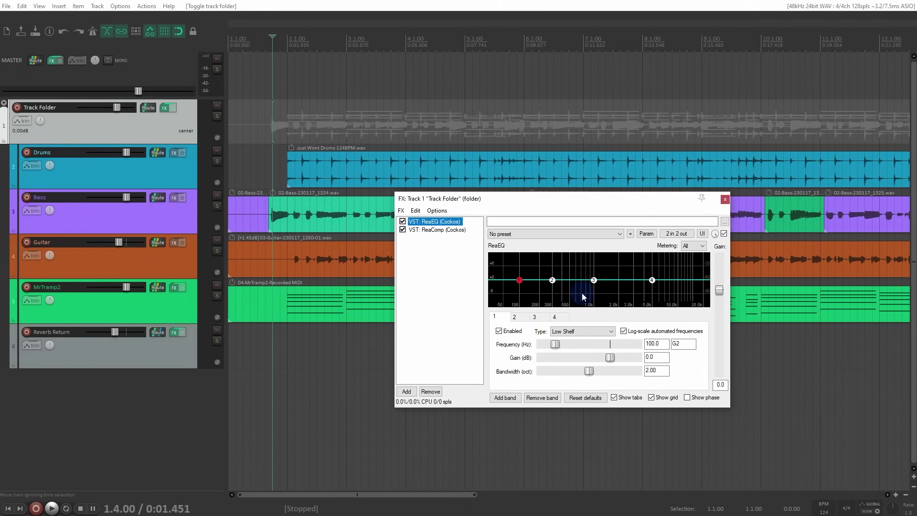
{"action": "key", "text": "space"}
{"action": "mouse_move", "coordinate": [592, 281]}
{"action": "left_mouse_down"}
{"action": "mouse_move", "coordinate": [651, 260]}
{"action": "mouse_move", "coordinate": [658, 262]}
{"action": "mouse_move", "coordinate": [650, 296]}
{"action": "mouse_move", "coordinate": [614, 262]}
{"action": "mouse_move", "coordinate": [685, 266]}
{"action": "mouse_move", "coordinate": [678, 298]}
{"action": "mouse_move", "coordinate": [616, 289]}
{"action": "mouse_move", "coordinate": [587, 261]}
{"action": "mouse_move", "coordinate": [601, 269]}
{"action": "left_mouse_up"}
{"action": "key", "text": "space"}
{"action": "key", "text": "ctrl+z"}
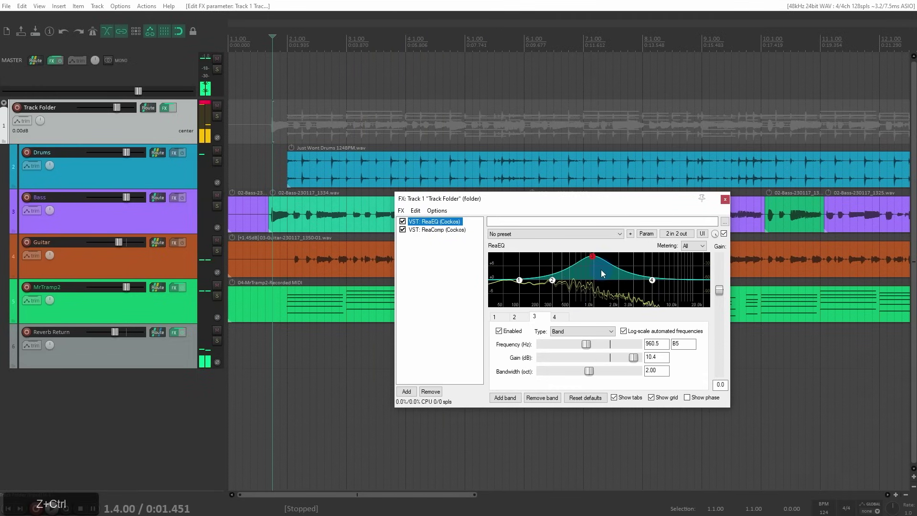
{"action": "key", "text": "ctrl+z"}
{"action": "left_click", "coordinate": [529, 245]}
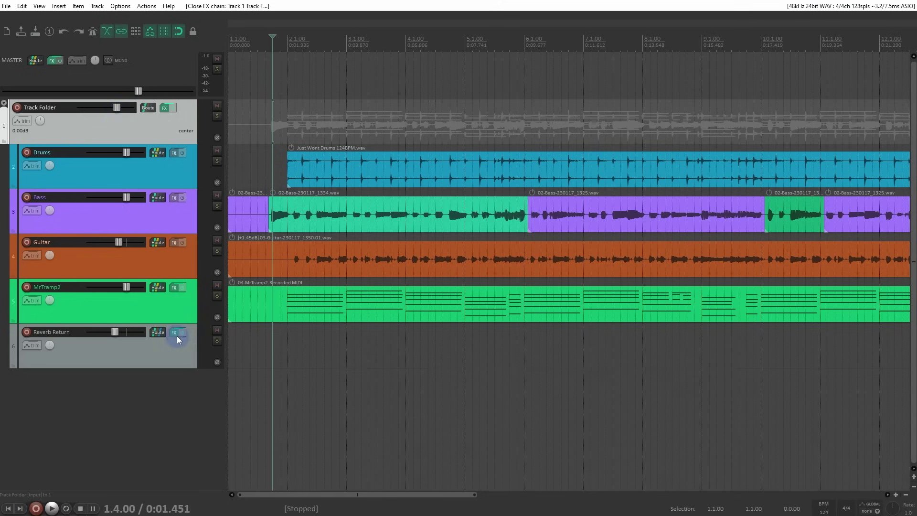
- Try out Track Folder's volume fader during playback and reset it to 0.00 dB
{"action": "mouse_move", "coordinate": [118, 110]}
{"action": "left_mouse_down"}
{"action": "mouse_move", "coordinate": [86, 109]}
{"action": "mouse_move", "coordinate": [116, 108]}
{"action": "left_mouse_up"}
{"action": "key", "text": "space"}
{"action": "double_click", "coordinate": [116, 108]}
{"action": "key", "text": "space"}
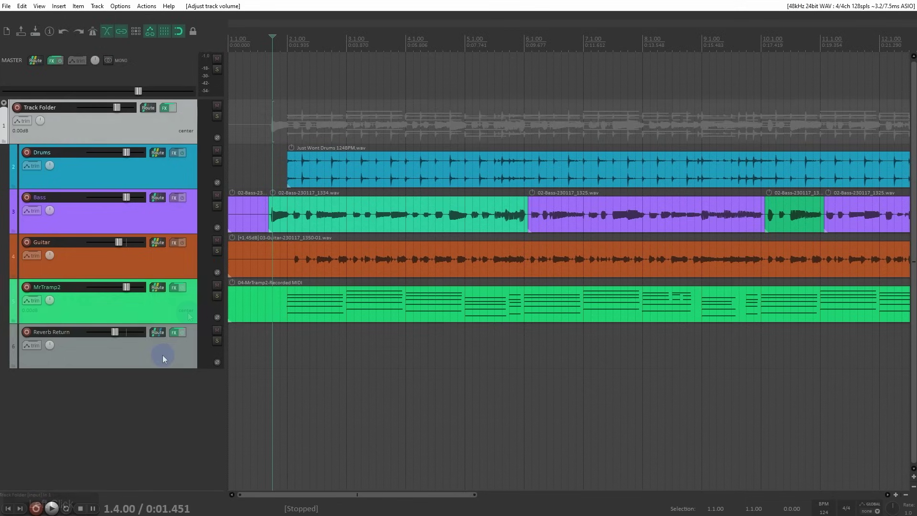
{"action": "left_click", "coordinate": [188, 314]}
{"action": "left_click", "coordinate": [179, 257]}
{"action": "left_click", "coordinate": [174, 221]}
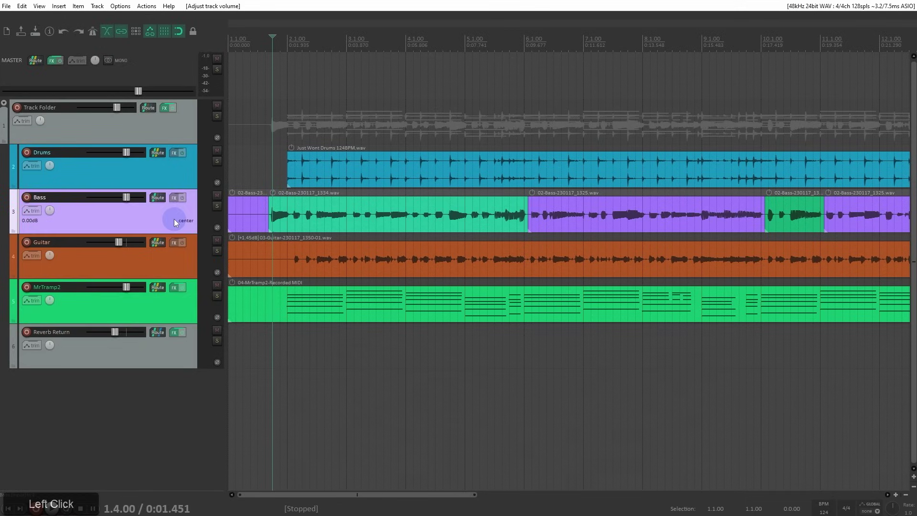
{"action": "left_click", "coordinate": [176, 160]}
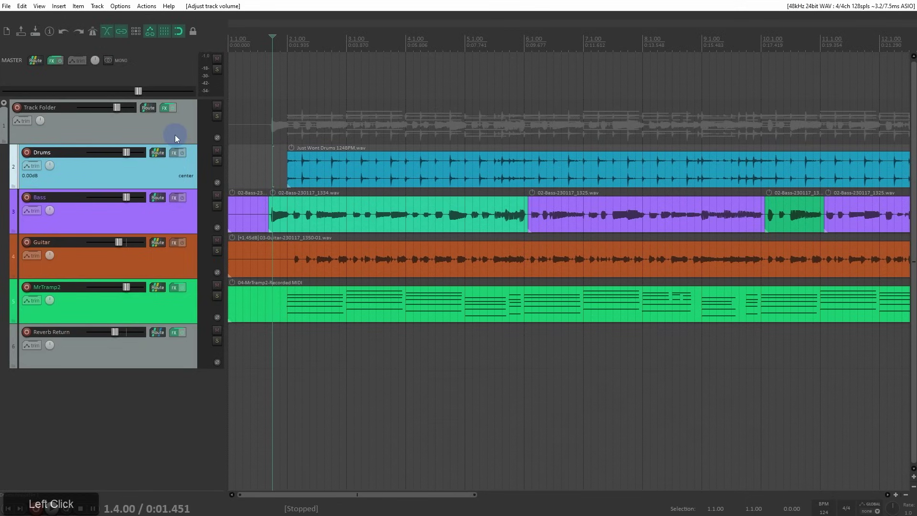
{"action": "left_click", "coordinate": [158, 131]}
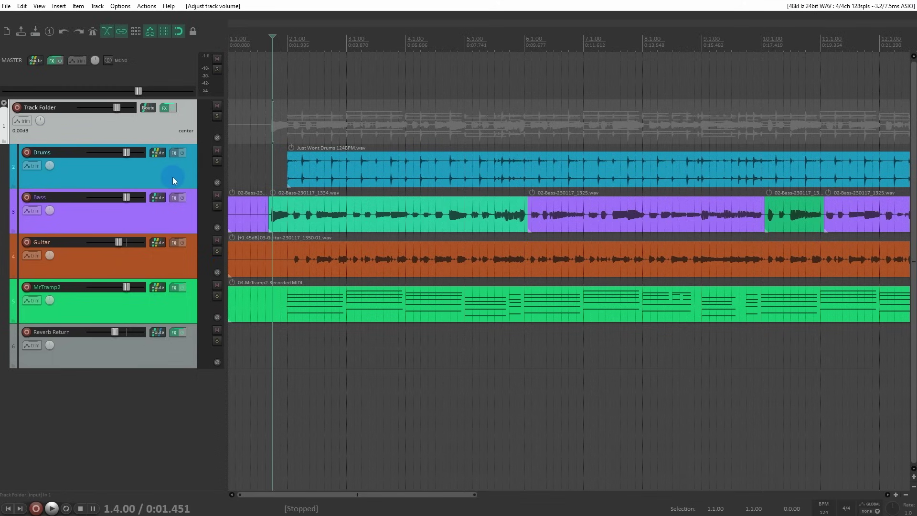
- Move the Reverb Return track out of the folder to the end of the track list
{"action": "left_click", "coordinate": [101, 359]}
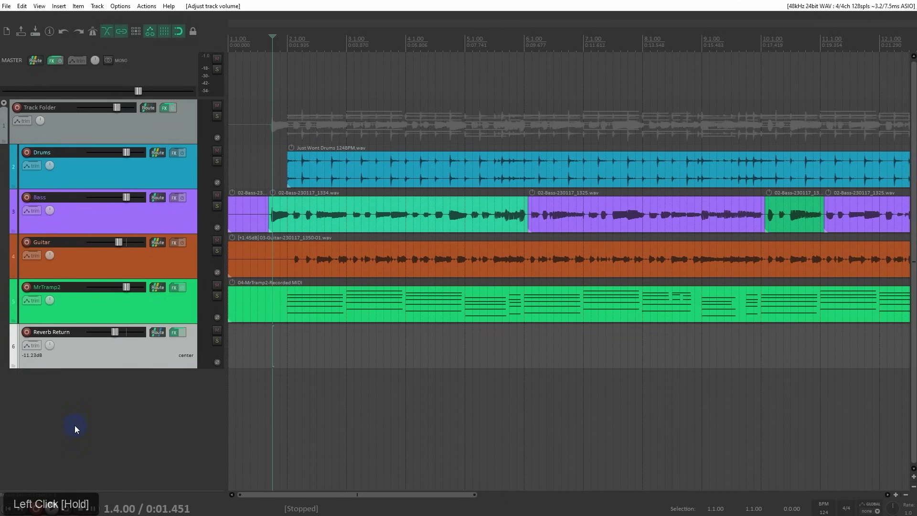
{"action": "left_click", "coordinate": [107, 359]}
{"action": "left_click_drag", "start_coordinate": [107, 359], "coordinate": [107, 445]}
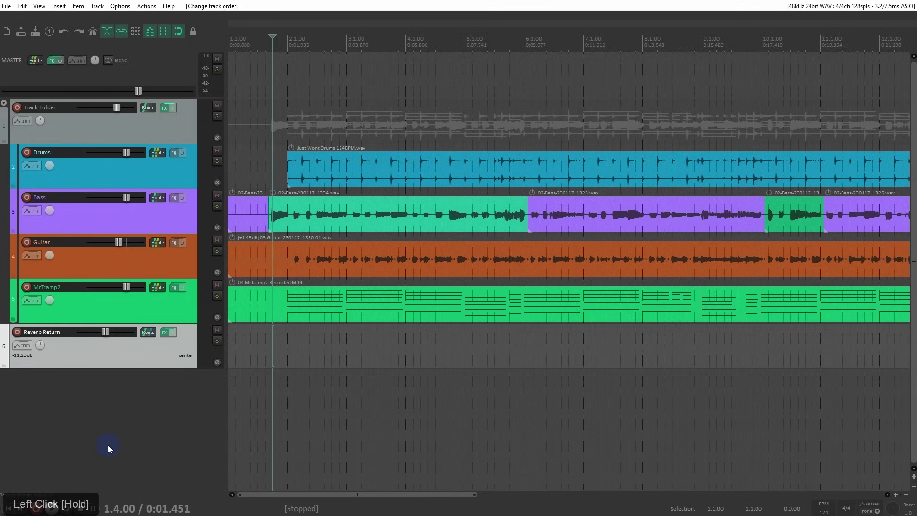
- Undo the last track move and mark MrTramp2 as the last track in the folder
{"action": "left_click", "coordinate": [57, 302]}
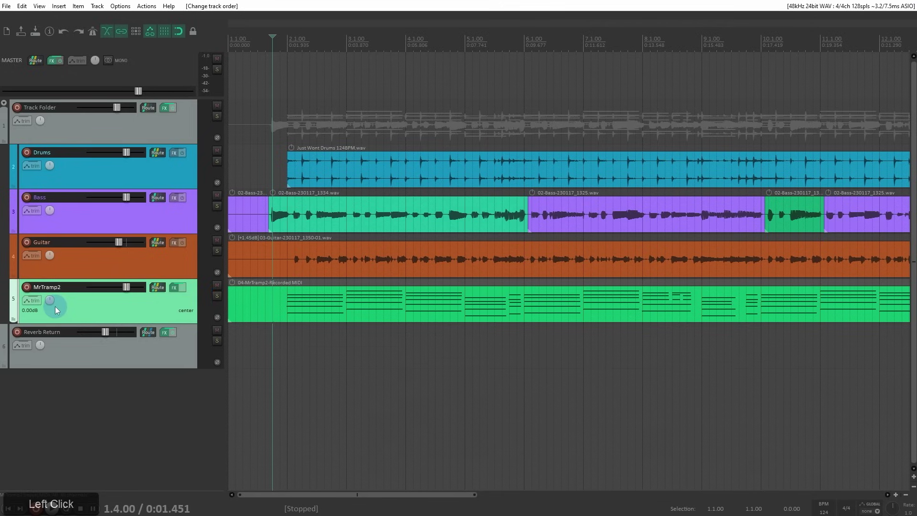
{"action": "key", "text": "ctrl+z"}
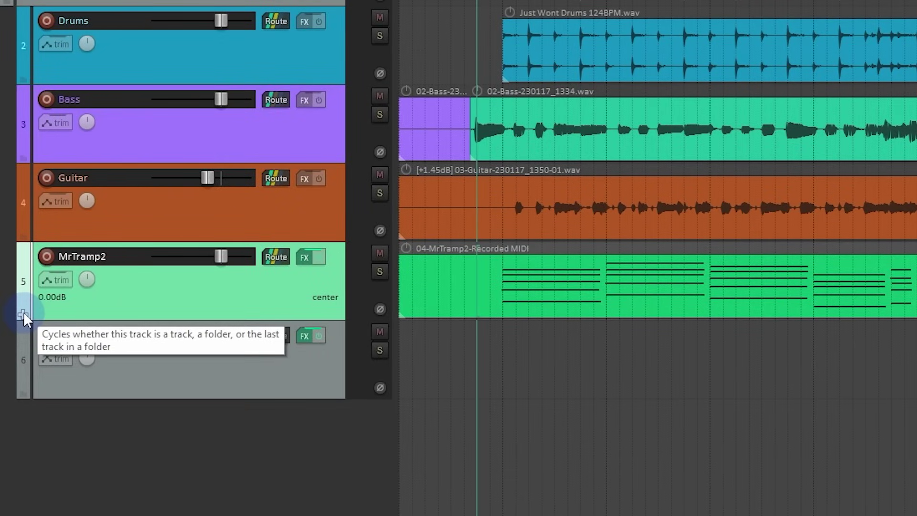
{"action": "left_click", "coordinate": [24, 312]}
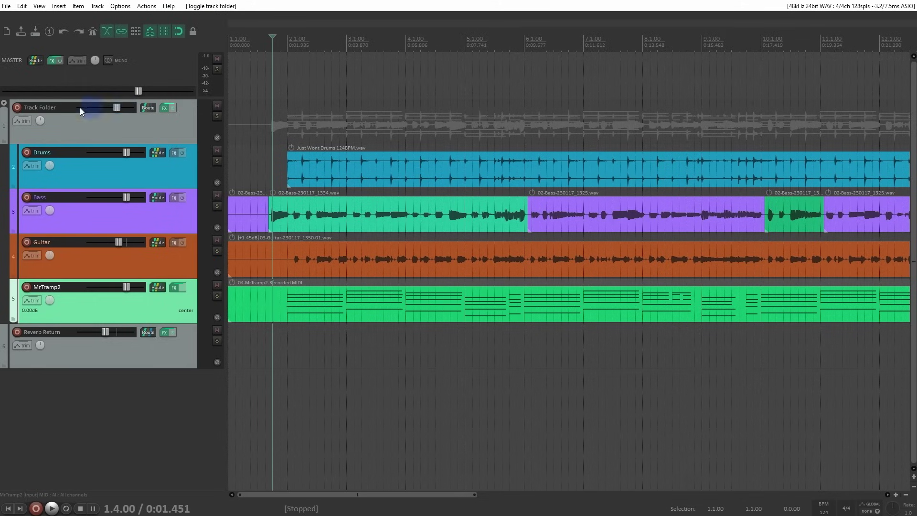
- Play the project while lowering the Track Folder volume to -127.3 dB, and stop playback
{"action": "key", "text": "space"}
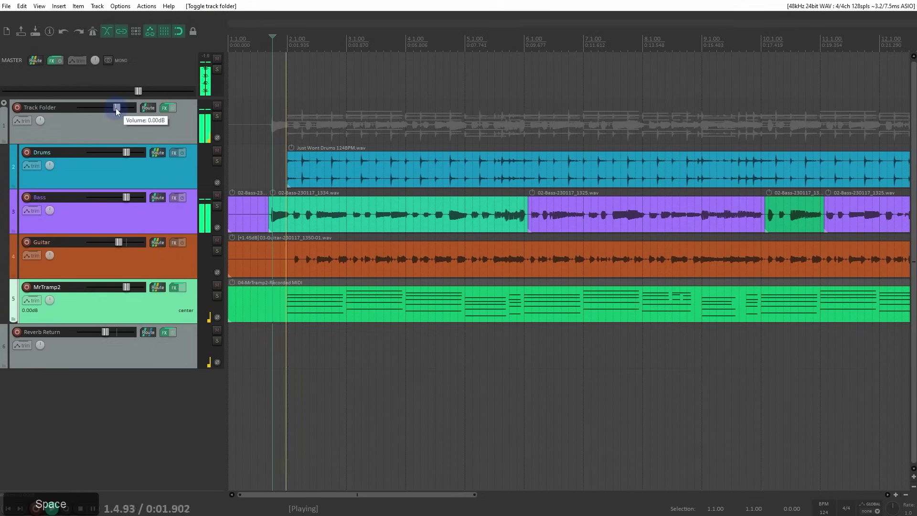
{"action": "left_click_drag", "start_coordinate": [115, 108], "coordinate": [78, 115]}
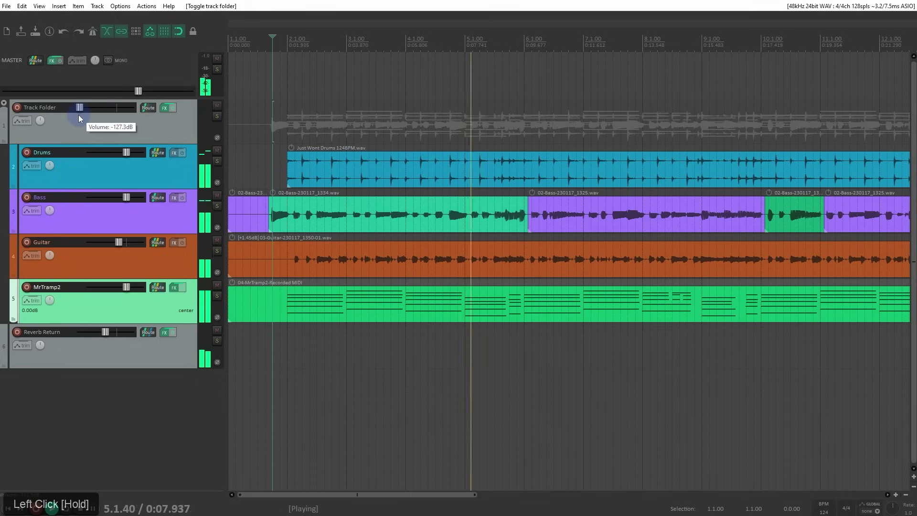
{"action": "key", "text": "space"}
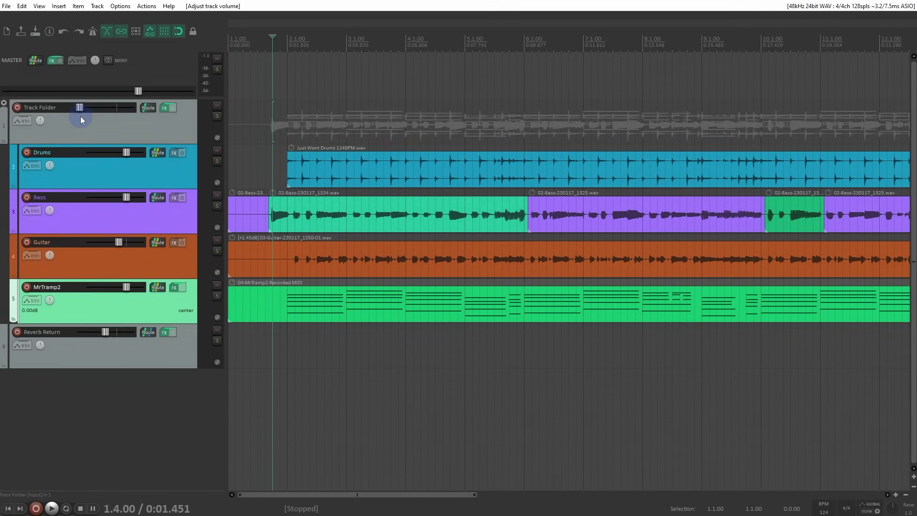
- Examine the Drums track's routing, including its send to Reverb Return, and close the routing window
{"action": "left_click", "coordinate": [157, 152]}
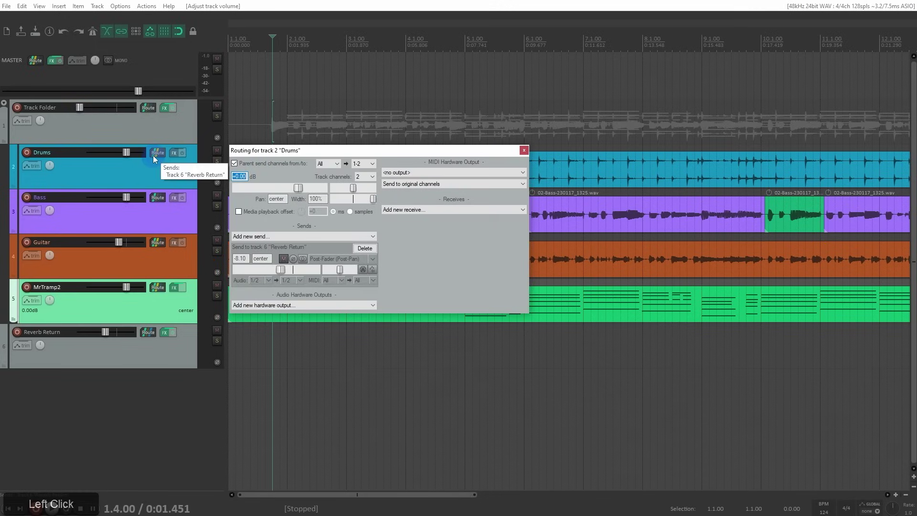
{"action": "left_click", "coordinate": [356, 213]}
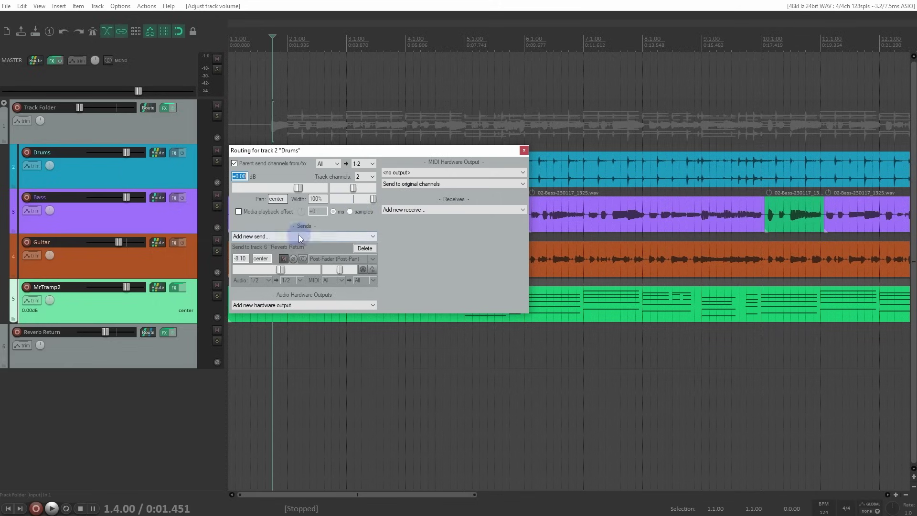
{"action": "left_click", "coordinate": [264, 261]}
{"action": "left_click", "coordinate": [133, 366]}
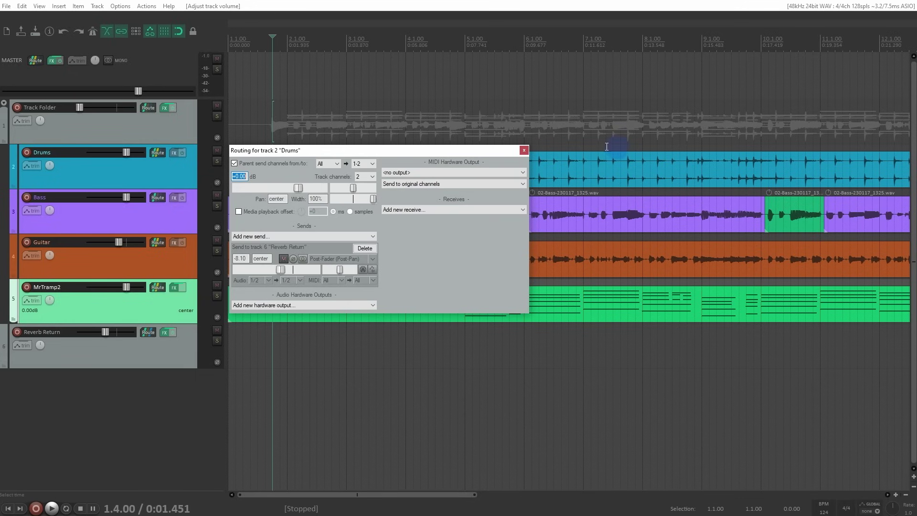
{"action": "left_click", "coordinate": [524, 150]}
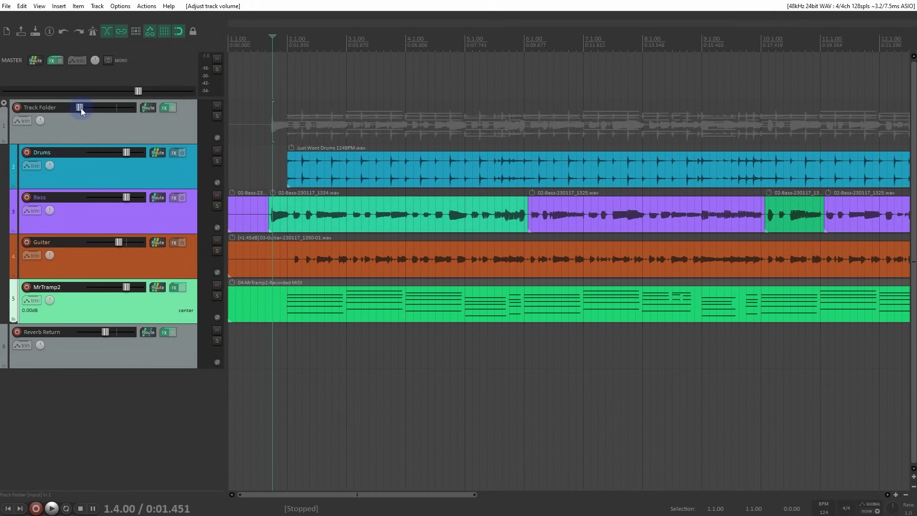
- Undo the last Track Folder volume change and move Reverb Return back into the folder
{"action": "mouse_move", "coordinate": [81, 108]}
{"action": "key", "text": "ctrl+z"}
{"action": "left_click_drag", "start_coordinate": [84, 344], "coordinate": [85, 317]}
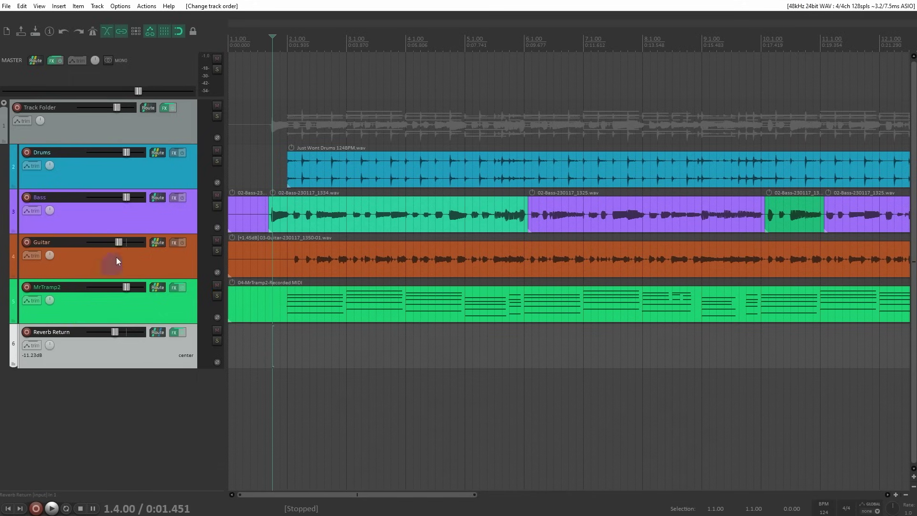
- Move the tracks from Drums through Reverb Return out of the folder and rename the top track "Lead Track"
{"action": "left_click", "coordinate": [57, 176], "text": "shift"}
{"action": "left_click_drag", "start_coordinate": [110, 357], "coordinate": [99, 454]}
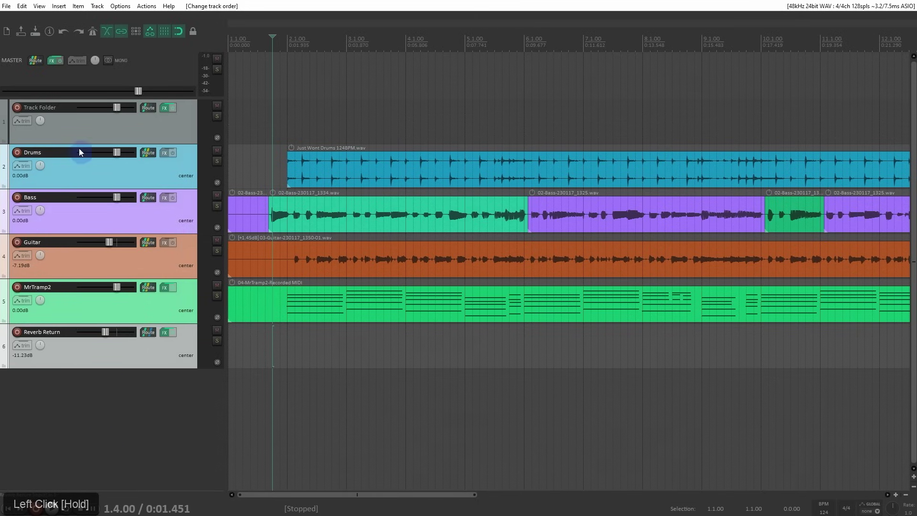
{"action": "double_click", "coordinate": [44, 109]}
{"action": "type", "text": "Lead Track"}
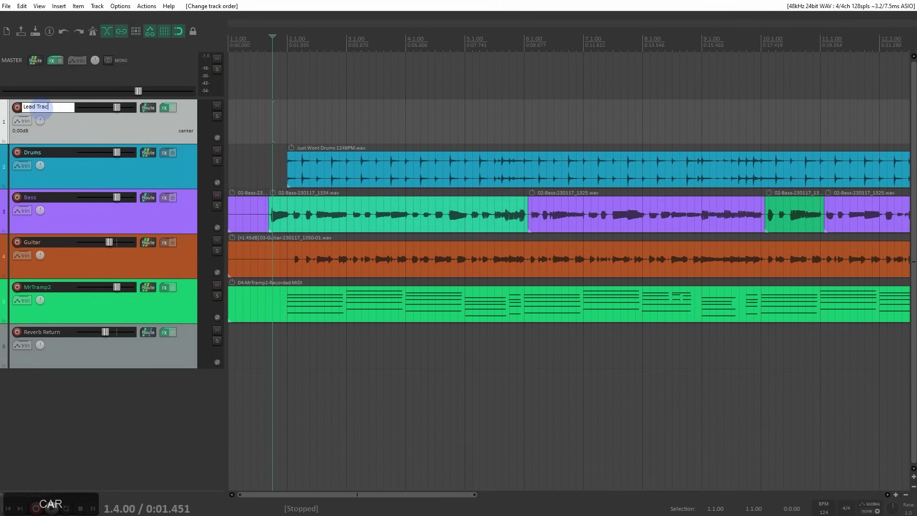
{"action": "key", "text": "Return"}
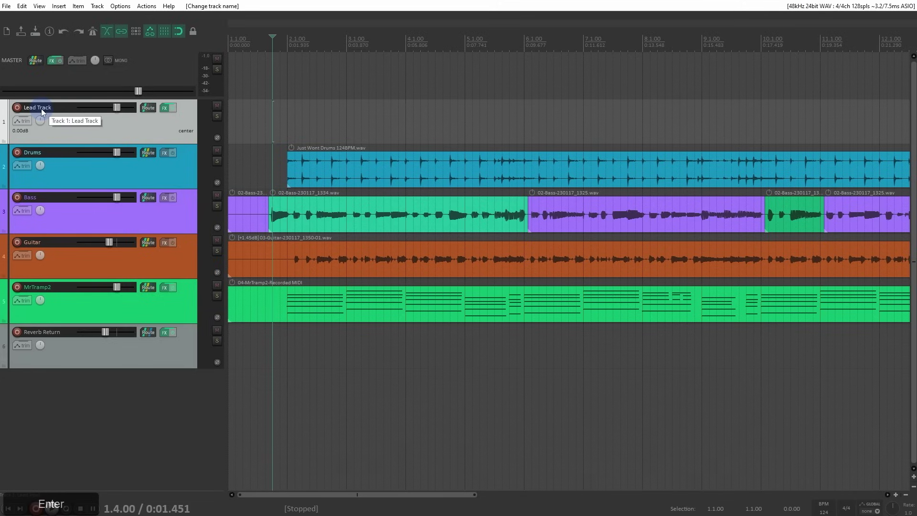
- Open the track grouping settings for Lead Track and enable the standard set of lead parameters in Group 1
{"action": "left_click", "coordinate": [162, 122]}
{"action": "right_click", "coordinate": [162, 124]}
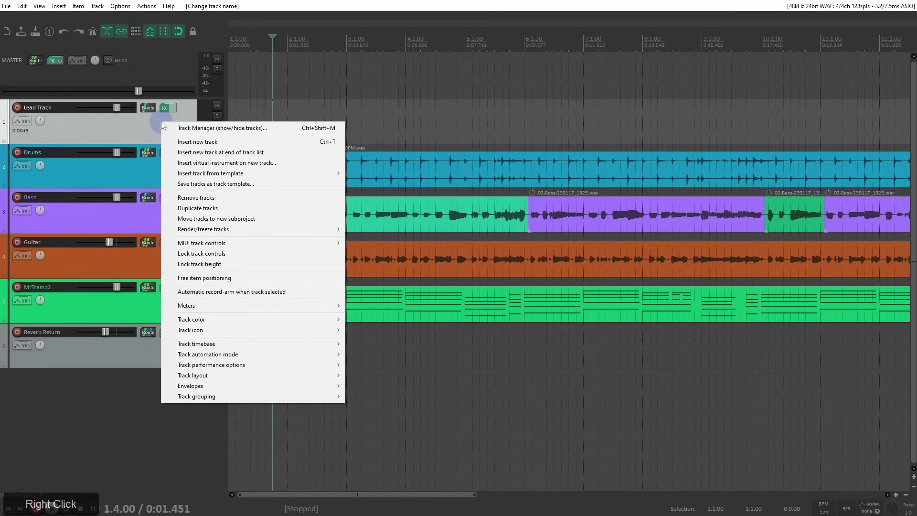
{"action": "left_click_drag", "start_coordinate": [249, 395], "coordinate": [481, 395]}
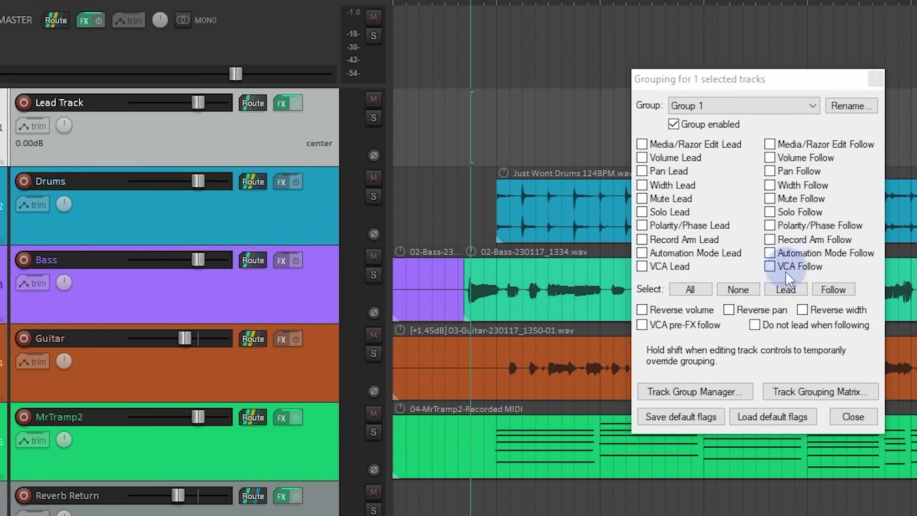
{"action": "left_click", "coordinate": [786, 289]}
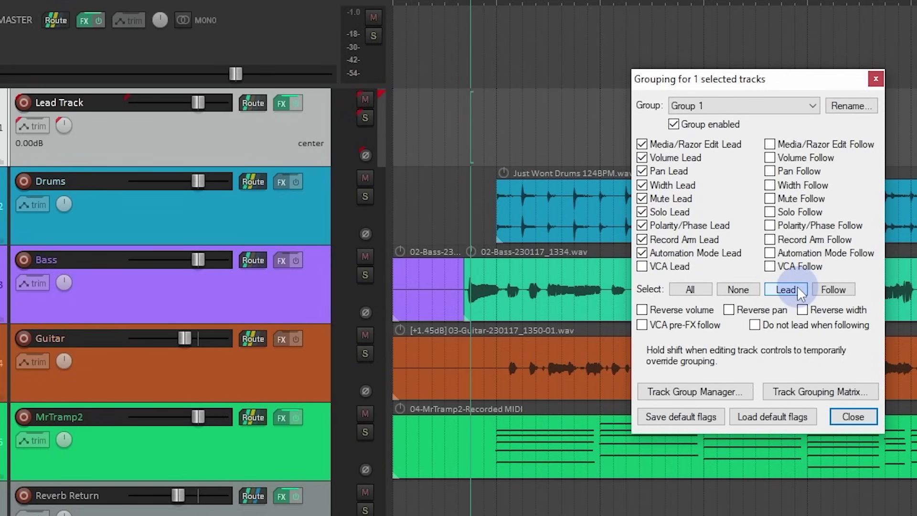
- Set Drums, Bass, Guitar, MrTramp2 and Reverb Return to follow the standard parameters in Group 1, and close the grouping window
{"action": "left_click", "coordinate": [274, 211]}
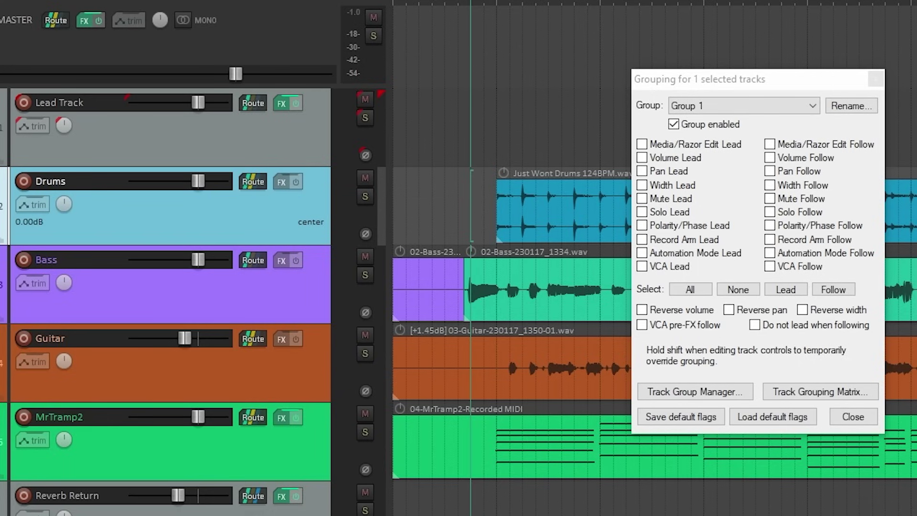
{"action": "left_click", "coordinate": [297, 515], "text": "shift"}
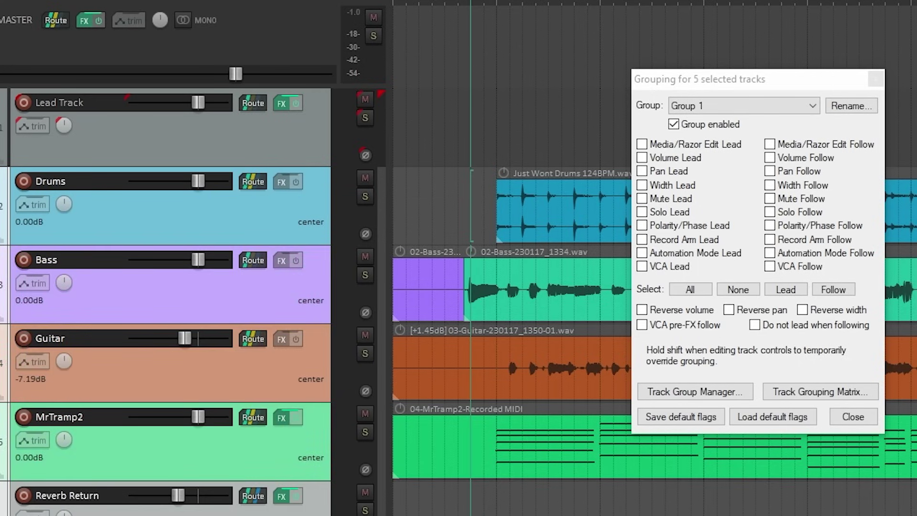
{"action": "left_click", "coordinate": [833, 290]}
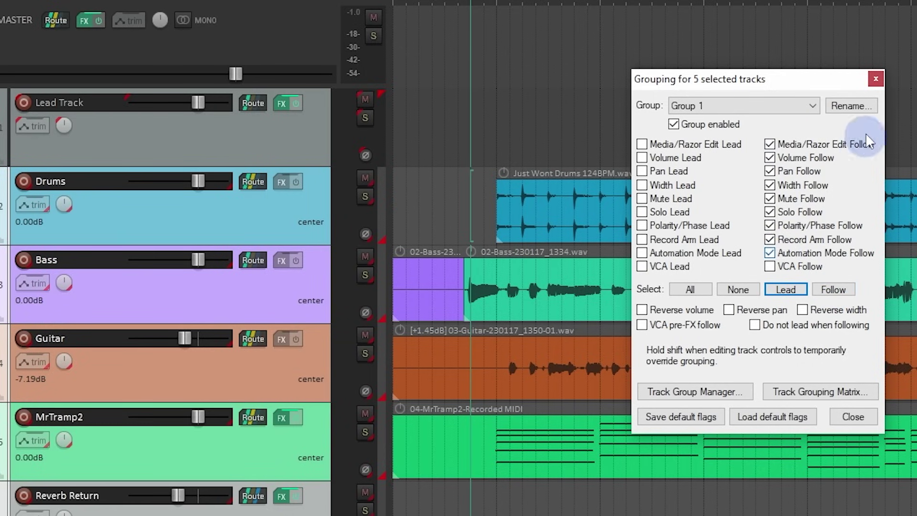
{"action": "left_click", "coordinate": [876, 79]}
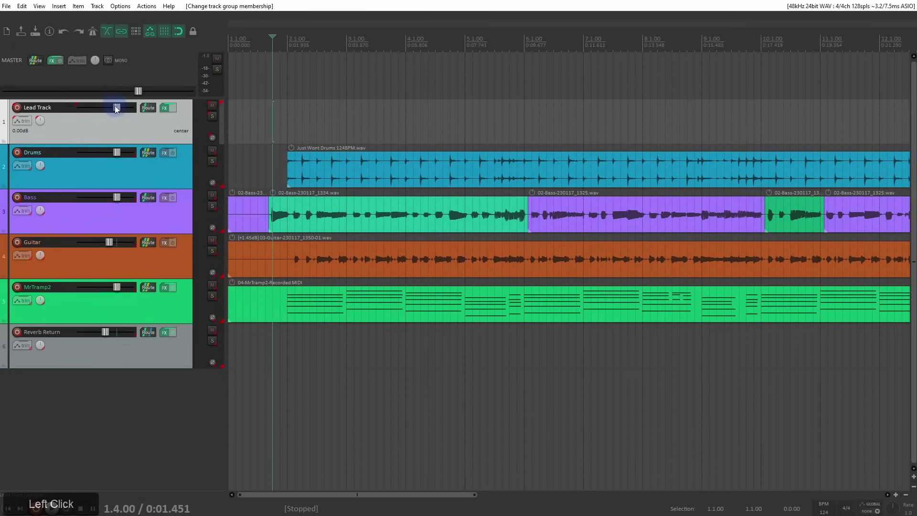
- Move Lead Track's volume fader to test the grouped volume control, and reset it to 0 dB
{"action": "mouse_move", "coordinate": [115, 107]}
{"action": "left_mouse_down"}
{"action": "mouse_move", "coordinate": [86, 108]}
{"action": "mouse_move", "coordinate": [111, 115]}
{"action": "mouse_move", "coordinate": [85, 116]}
{"action": "mouse_move", "coordinate": [111, 119]}
{"action": "mouse_move", "coordinate": [81, 119]}
{"action": "mouse_move", "coordinate": [112, 128]}
{"action": "mouse_move", "coordinate": [110, 120]}
{"action": "left_mouse_up"}
{"action": "double_click", "coordinate": [111, 107]}
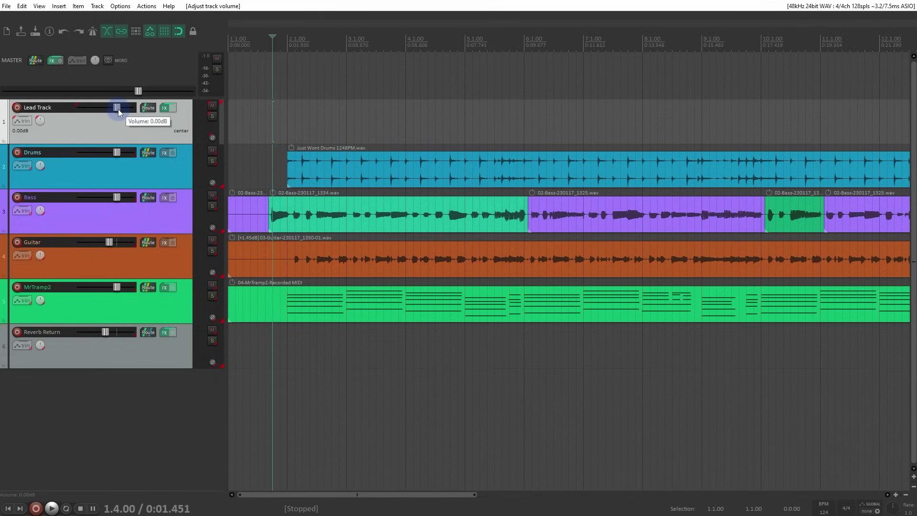
{"action": "double_click", "coordinate": [118, 108]}
- Lower the Drums volume on its own to about -11.8 dB, and test Lead Track's fader again, resetting it to 0 dB
{"action": "left_click_drag", "start_coordinate": [122, 154], "coordinate": [105, 160]}
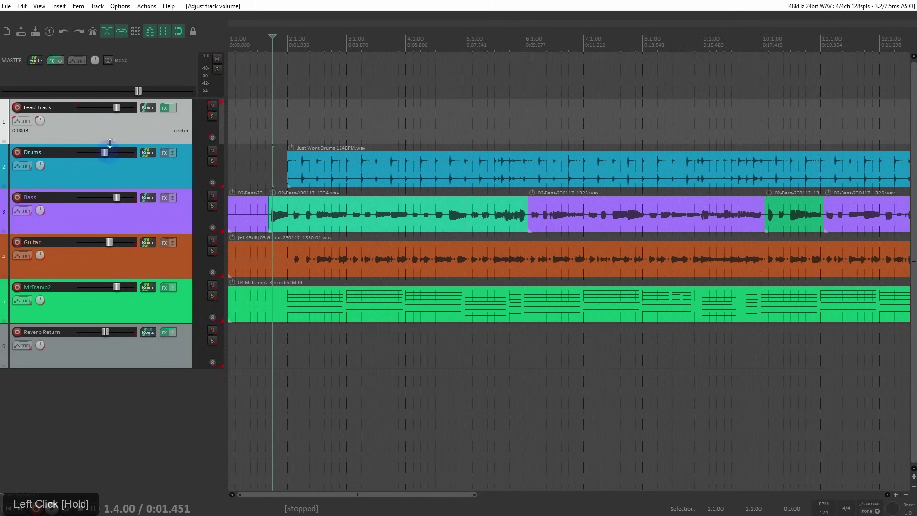
{"action": "mouse_move", "coordinate": [117, 107]}
{"action": "left_mouse_down"}
{"action": "mouse_move", "coordinate": [102, 111]}
{"action": "mouse_move", "coordinate": [113, 115]}
{"action": "mouse_move", "coordinate": [89, 116]}
{"action": "mouse_move", "coordinate": [122, 121]}
{"action": "left_mouse_up"}
{"action": "double_click", "coordinate": [121, 106]}
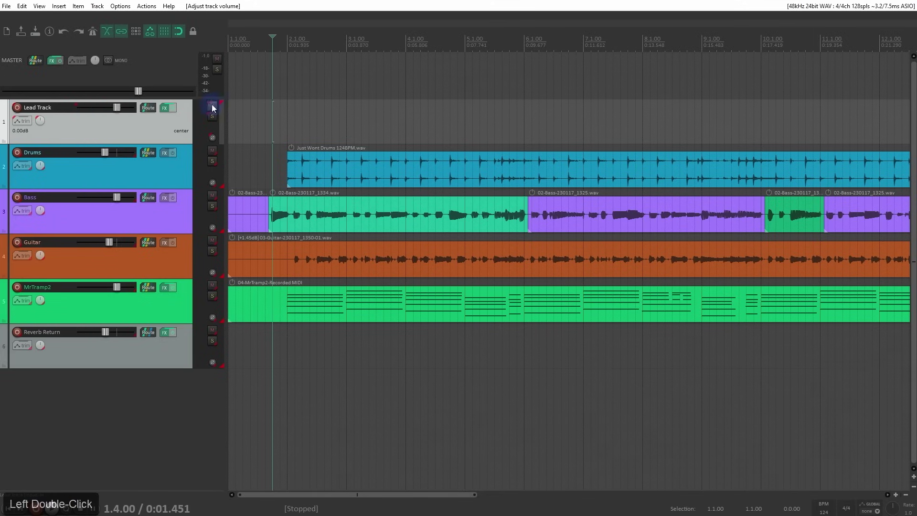
- Test Lead Track's solo, pan and volume on the grouped tracks, returning them to unsoloed, center and 0 dB
{"action": "left_click", "coordinate": [213, 116]}
{"action": "left_click", "coordinate": [212, 116]}
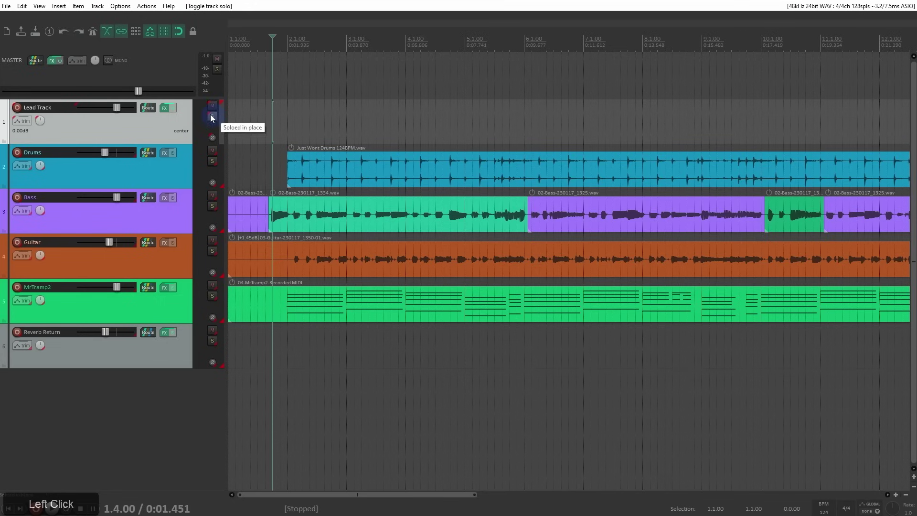
{"action": "left_click_drag", "start_coordinate": [40, 121], "coordinate": [40, 121]}
{"action": "double_click", "coordinate": [40, 122]}
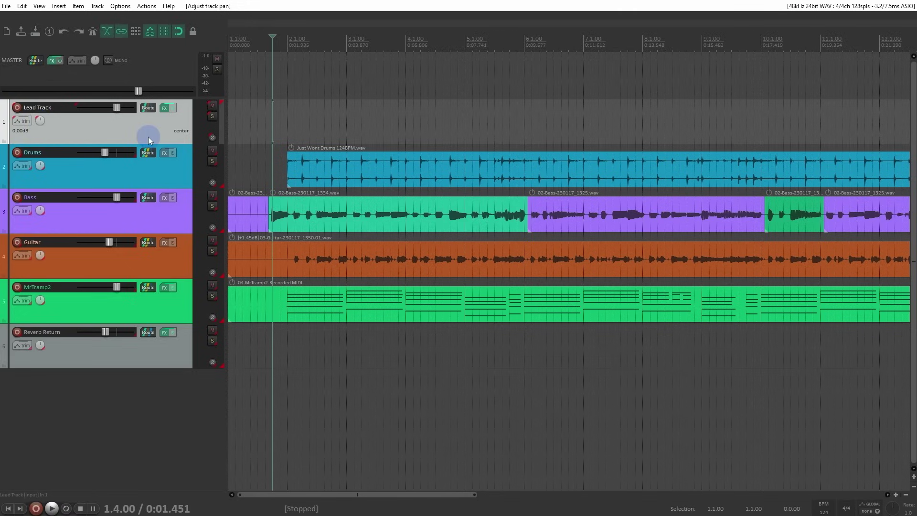
{"action": "left_click_drag", "start_coordinate": [118, 110], "coordinate": [116, 109]}
{"action": "double_click", "coordinate": [114, 109]}
- Set Lead Track's automation mode to Touch and record volume fader movements during playback
{"action": "right_click", "coordinate": [24, 122]}
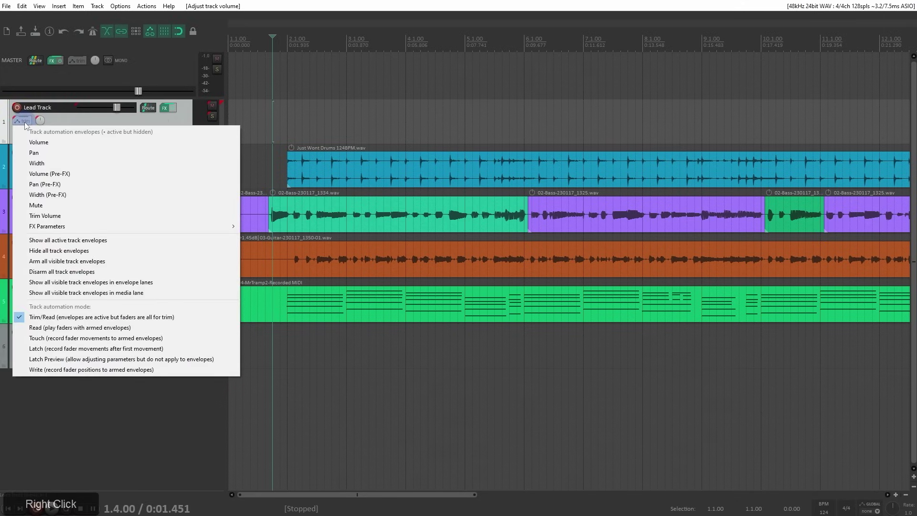
{"action": "left_click", "coordinate": [79, 338]}
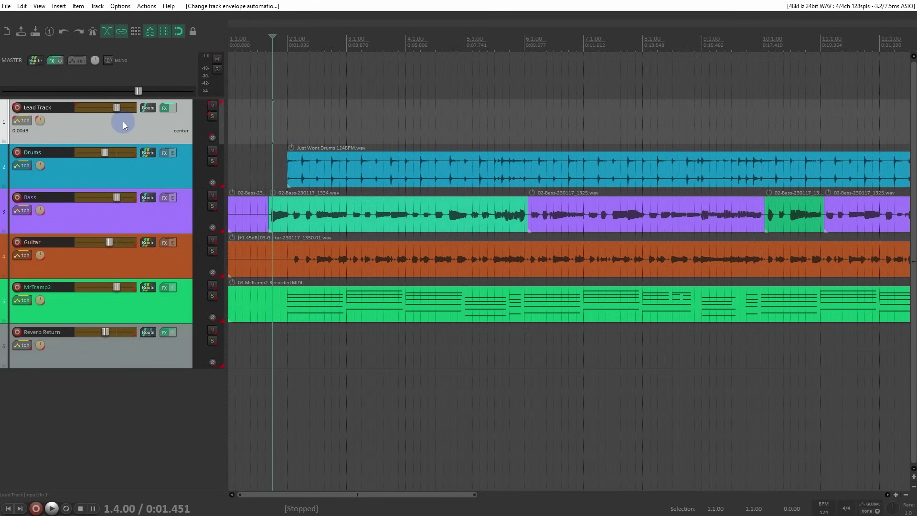
{"action": "key", "text": "space"}
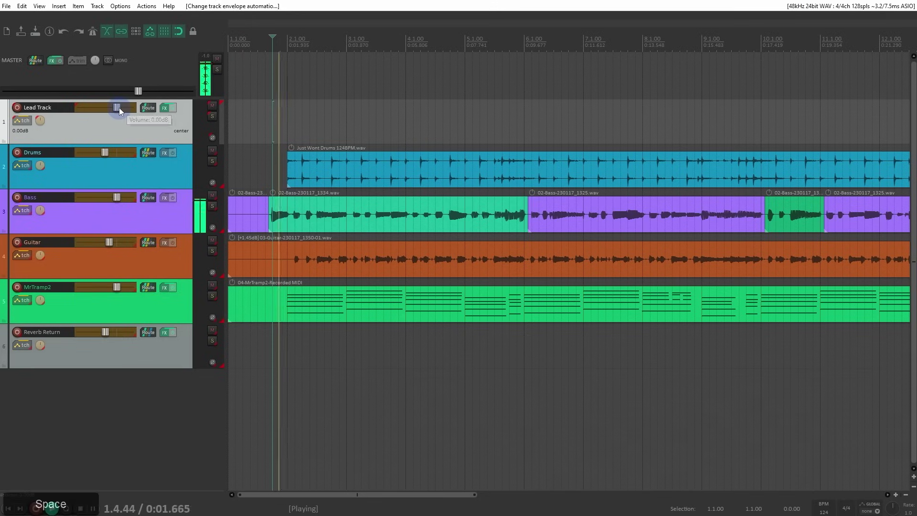
{"action": "mouse_move", "coordinate": [118, 107]}
{"action": "left_mouse_down"}
{"action": "mouse_move", "coordinate": [101, 114]}
{"action": "mouse_move", "coordinate": [130, 119]}
{"action": "mouse_move", "coordinate": [106, 127]}
{"action": "left_mouse_up"}
{"action": "key", "text": "space"}
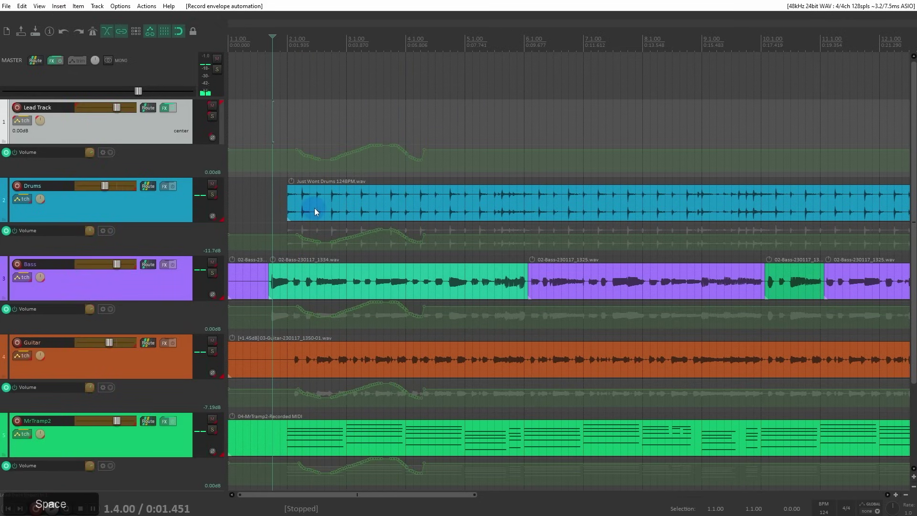
- Enlarge Lead Track's volume envelope lane, draw a wavy curve from about bar 2 to past bar 4, and play it back
{"action": "scroll", "coordinate": [170, 91], "scroll_direction": "down", "scroll_amount": 3, "text": "ctrl"}
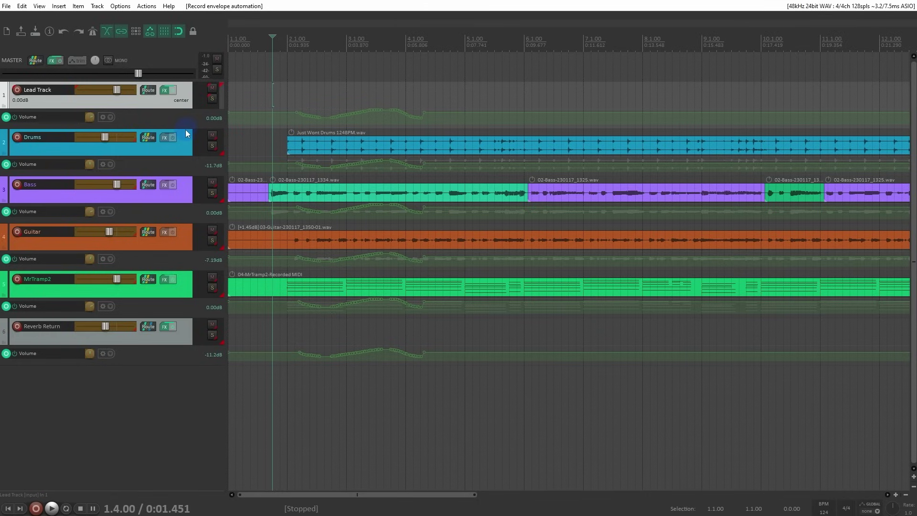
{"action": "left_click_drag", "start_coordinate": [185, 127], "coordinate": [184, 206]}
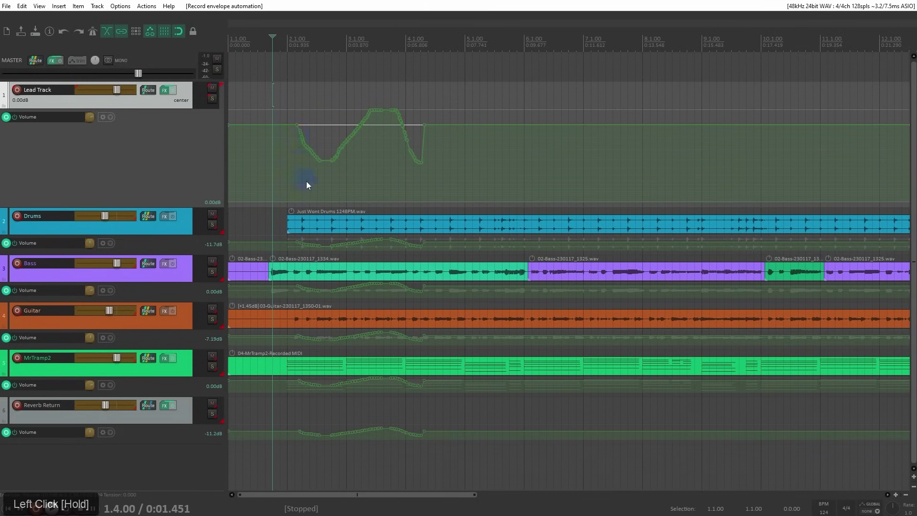
{"action": "mouse_move", "coordinate": [292, 126]}
{"action": "left_mouse_down", "text": "ctrl"}
{"action": "mouse_move", "coordinate": [304, 178]}
{"action": "mouse_move", "coordinate": [337, 122]}
{"action": "mouse_move", "coordinate": [389, 147]}
{"action": "mouse_move", "coordinate": [442, 153]}
{"action": "mouse_move", "coordinate": [418, 163]}
{"action": "left_mouse_up", "text": "ctrl"}
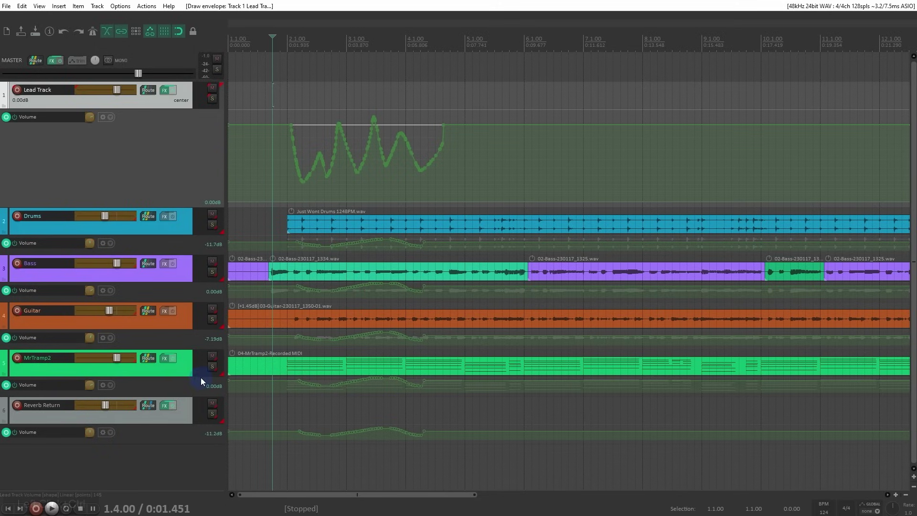
{"action": "key", "text": "space"}
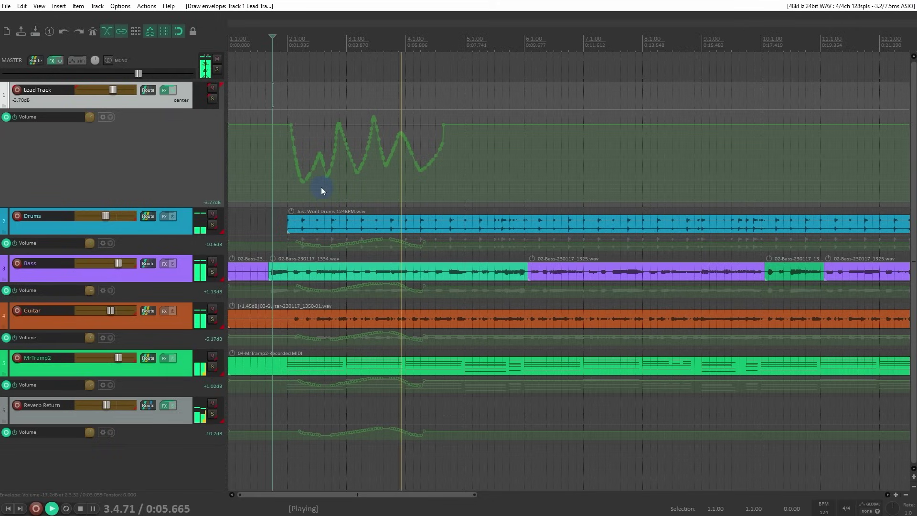
{"action": "key", "text": "space"}
- Undo the drawn volume curve and the recorded volume automation on all grouped tracks
{"action": "key", "text": "ctrl+z"}
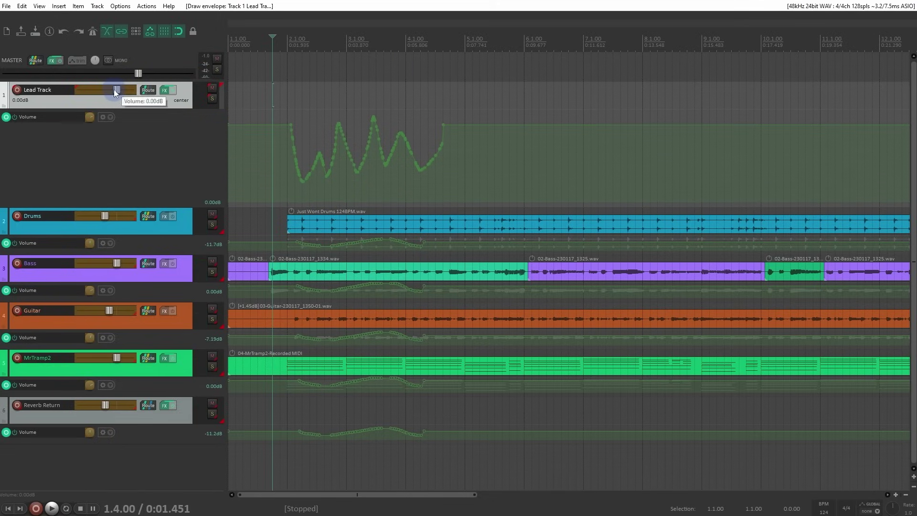
{"action": "mouse_move", "coordinate": [118, 94]}
{"action": "key", "text": "ctrl+z"}
{"action": "key", "text": "ctrl+z"}
{"action": "key", "text": "ctrl+z"}
{"action": "key", "text": "ctrl+z"}
{"action": "key", "text": "ctrl+z"}
{"action": "key", "text": "ctrl+z"}
{"action": "key", "text": "ctrl+z"}
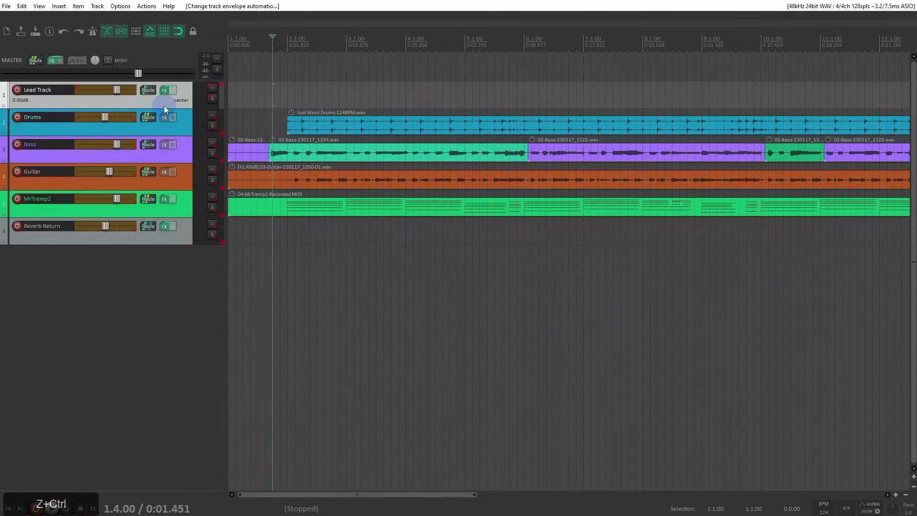
- Open the grouping settings for all six tracks from Lead Track to Reverb Return and clear every Group 1 parameter
{"action": "left_click", "coordinate": [184, 228], "text": "shift"}
{"action": "key", "text": "shift+g"}
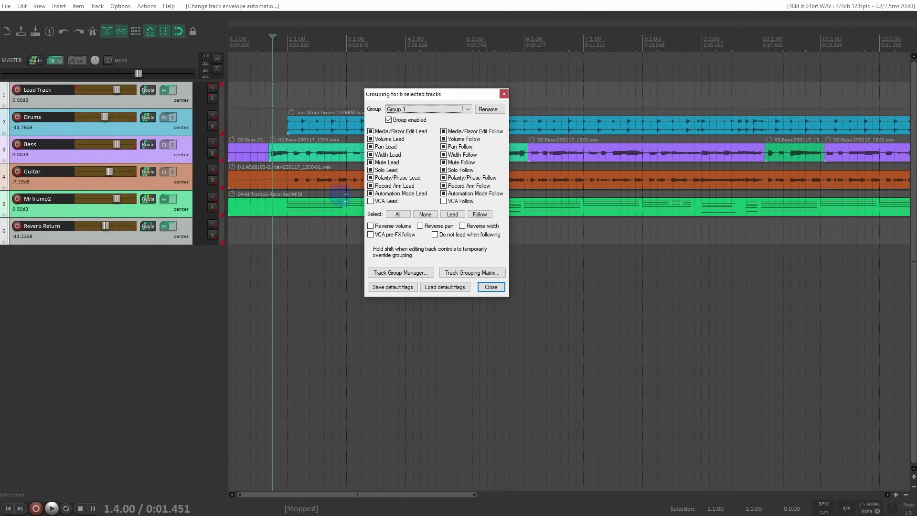
{"action": "left_click", "coordinate": [425, 215]}
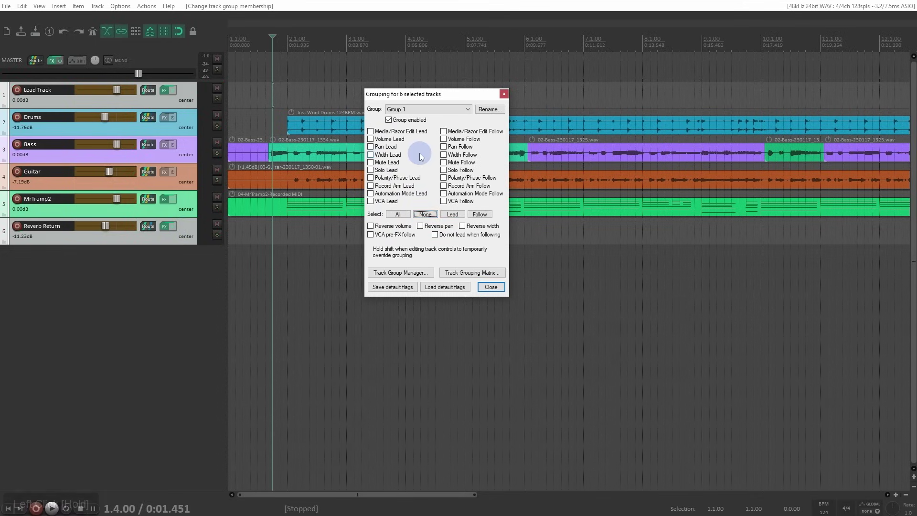
- Set the automation mode of all six selected tracks back to Trim/Read
{"action": "left_click", "coordinate": [184, 359], "text": "shift"}
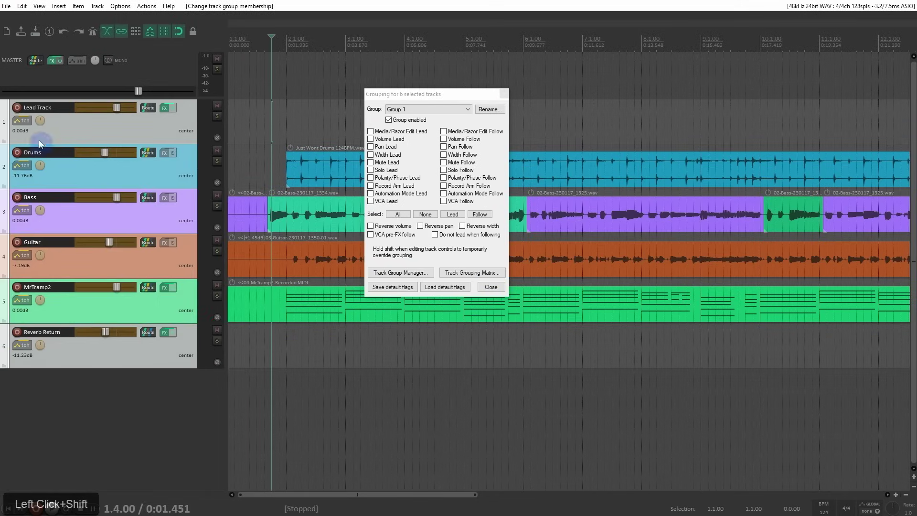
{"action": "right_click", "coordinate": [22, 120]}
{"action": "left_click", "coordinate": [101, 317]}
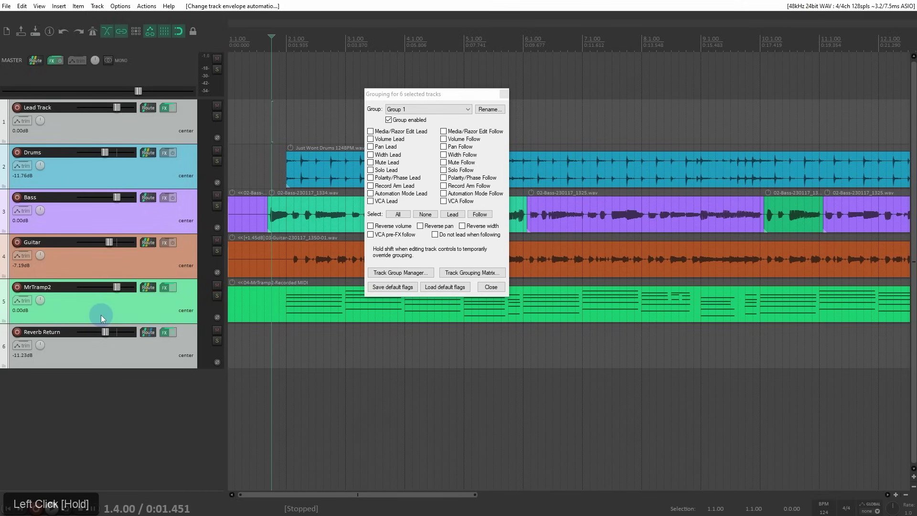
- Make Lead Track alone the VCA, Solo, Mute and Pan lead in Group 1
{"action": "left_click", "coordinate": [168, 373]}
{"action": "left_click", "coordinate": [170, 122]}
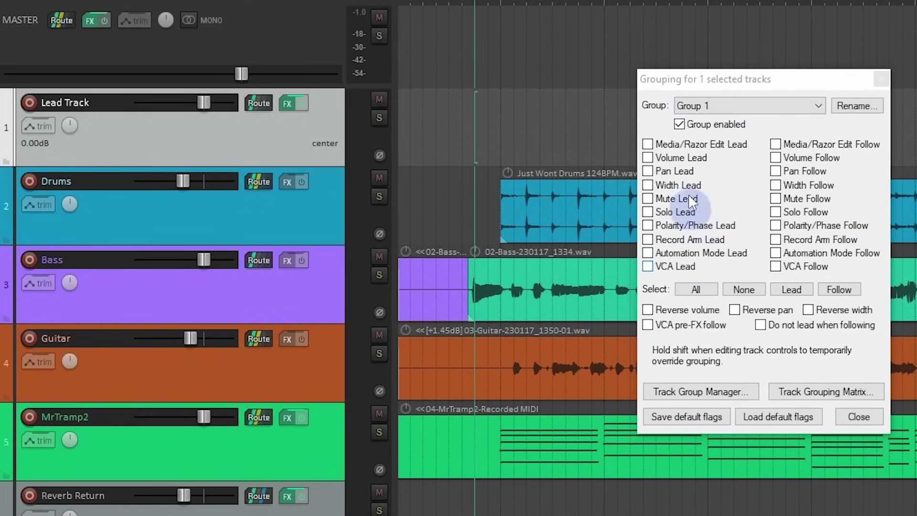
{"action": "left_click", "coordinate": [656, 266]}
{"action": "left_click", "coordinate": [647, 213]}
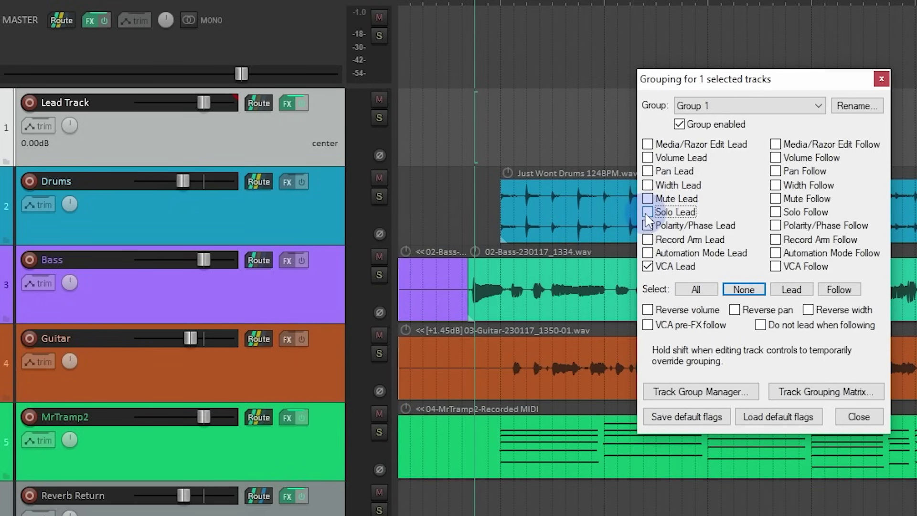
{"action": "left_click", "coordinate": [648, 198]}
{"action": "left_click", "coordinate": [648, 171]}
- Set Drums through Reverb Return to follow VCA, Solo, Mute and Pan in Group 1, and close the grouping window
{"action": "left_click", "coordinate": [304, 228]}
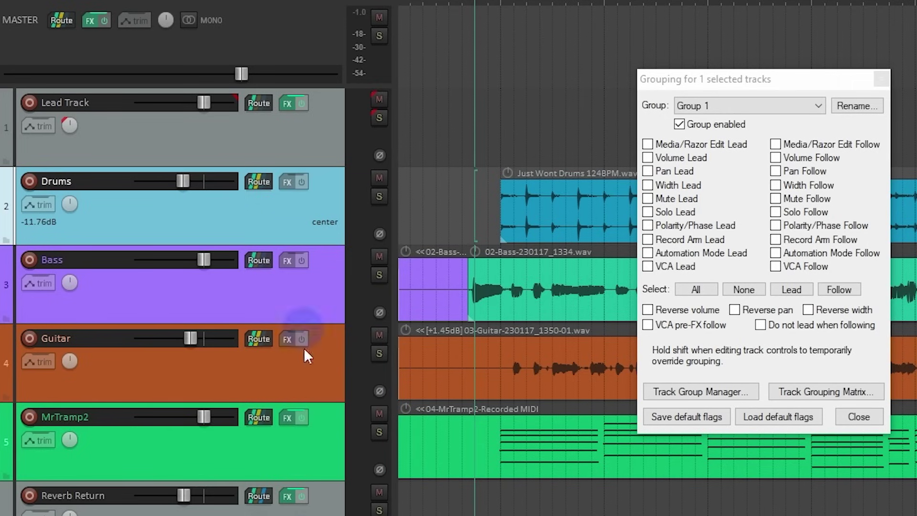
{"action": "left_click", "coordinate": [304, 512], "text": "shift"}
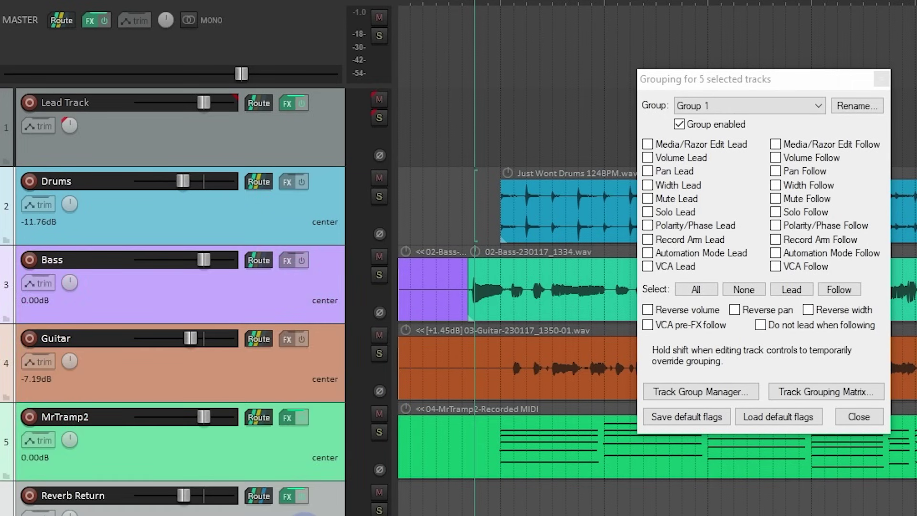
{"action": "left_click", "coordinate": [781, 266]}
{"action": "left_click", "coordinate": [776, 212]}
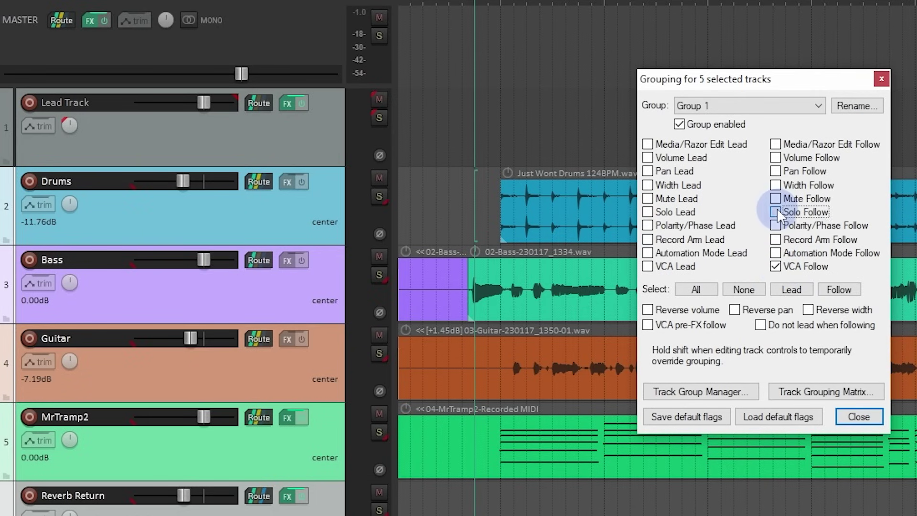
{"action": "left_click", "coordinate": [776, 198]}
{"action": "left_click", "coordinate": [775, 171]}
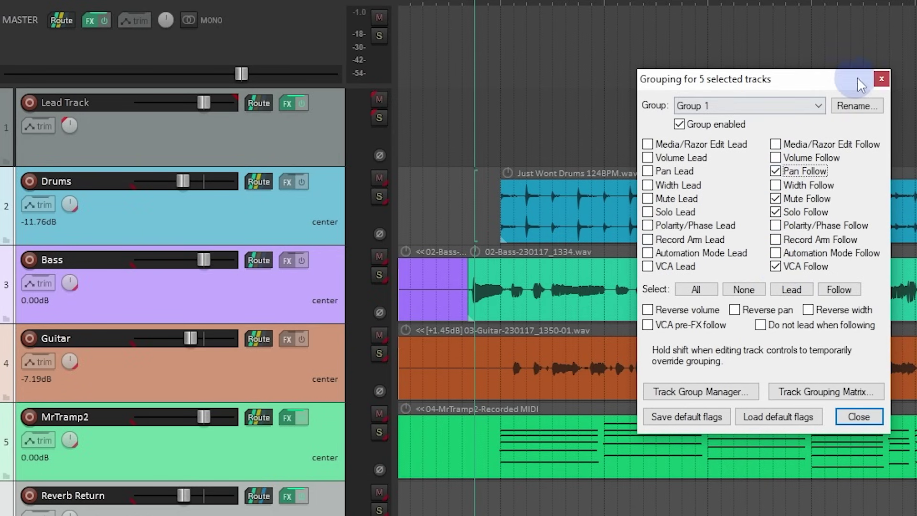
{"action": "left_click", "coordinate": [882, 78]}
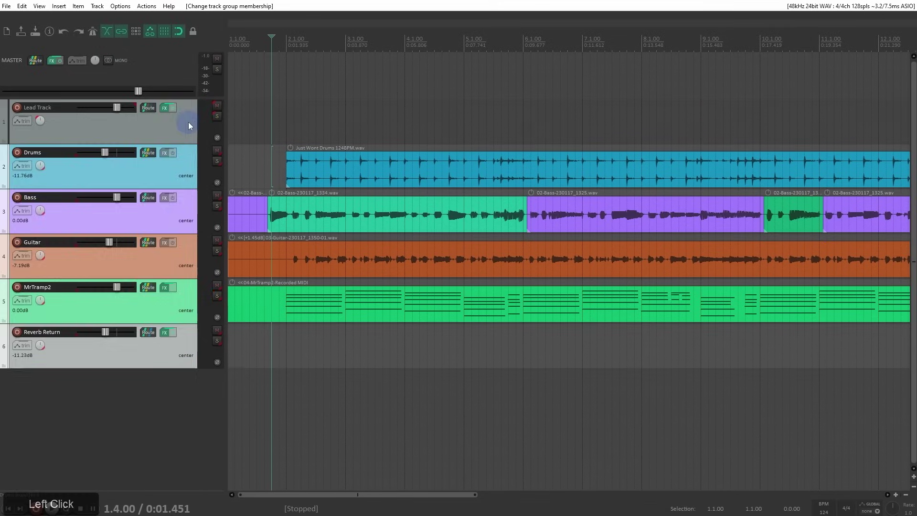
- Test Lead Track's mute, solo and pan on the following tracks, returning them to unmuted, unsoloed and center
{"action": "left_click", "coordinate": [217, 105]}
{"action": "left_click", "coordinate": [216, 105]}
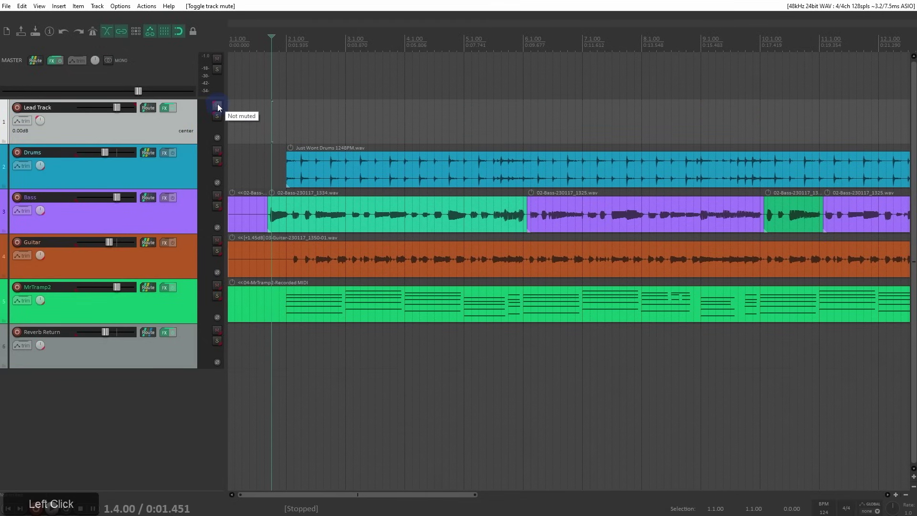
{"action": "left_click", "coordinate": [216, 117]}
{"action": "left_click", "coordinate": [217, 117]}
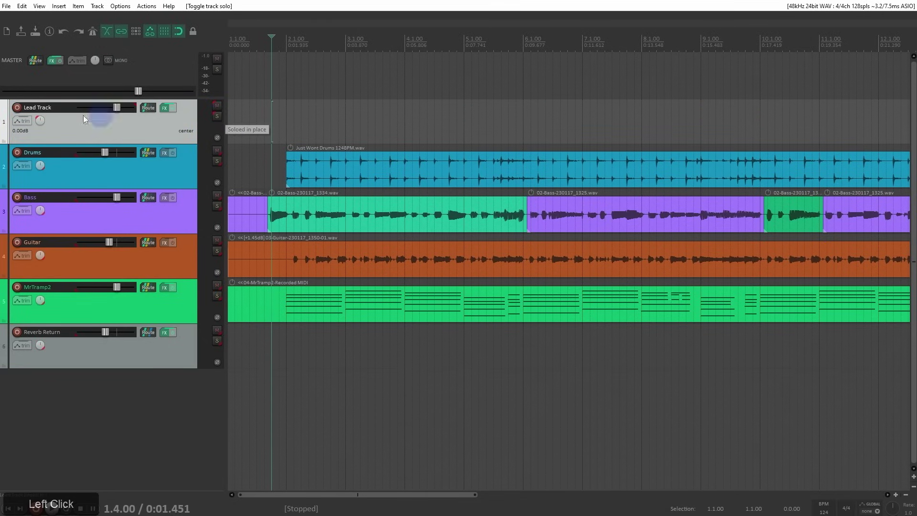
{"action": "left_click_drag", "start_coordinate": [45, 122], "coordinate": [54, 249]}
{"action": "triple_click", "coordinate": [41, 123]}
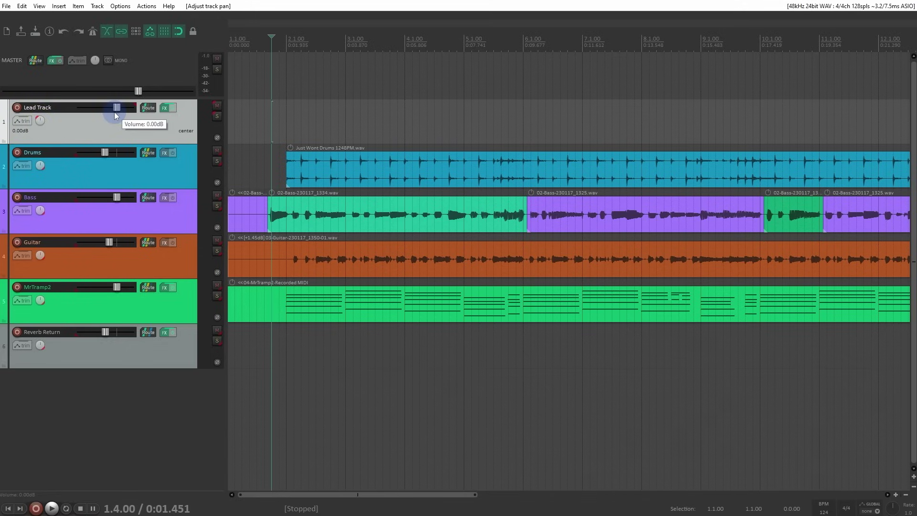
- Lower Lead Track's volume to about -27.9 dB, play the project to hear the VCA control, and reset it to 0 dB
{"action": "mouse_move", "coordinate": [114, 112]}
{"action": "left_mouse_down"}
{"action": "mouse_move", "coordinate": [84, 109]}
{"action": "mouse_move", "coordinate": [119, 113]}
{"action": "mouse_move", "coordinate": [103, 115]}
{"action": "left_mouse_up"}
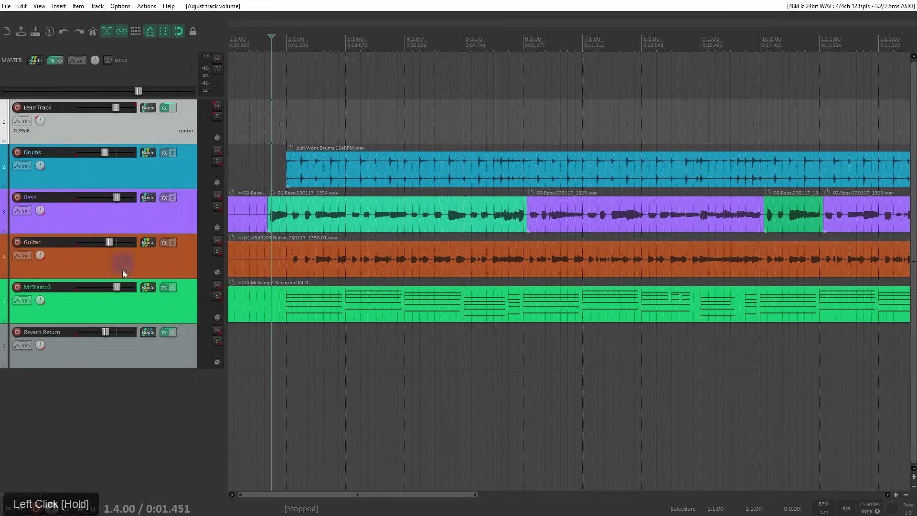
{"action": "left_click_drag", "start_coordinate": [114, 149], "coordinate": [114, 164]}
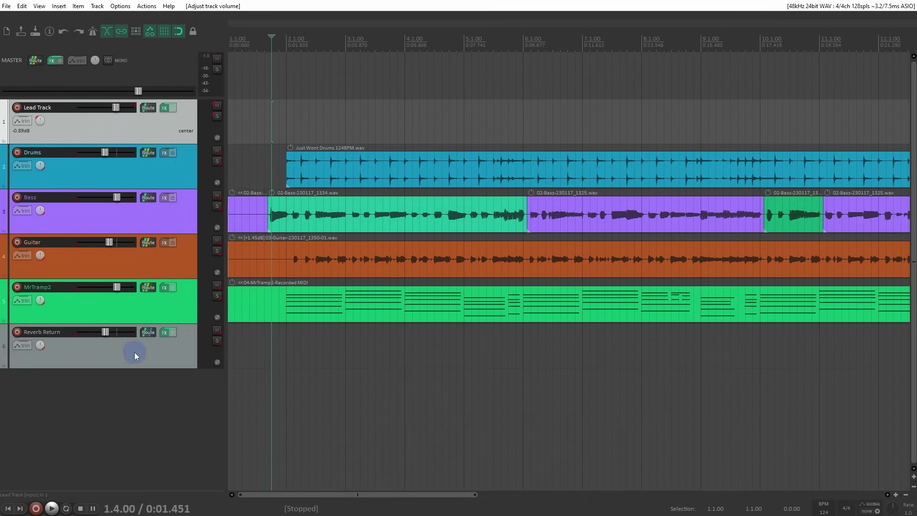
{"action": "left_click_drag", "start_coordinate": [111, 107], "coordinate": [94, 122]}
{"action": "key", "text": "space"}
{"action": "key", "text": "space"}
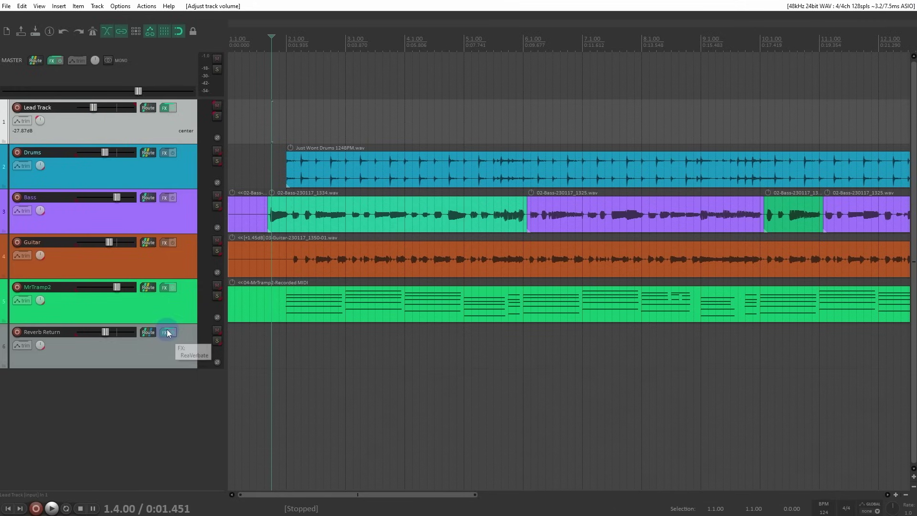
{"action": "double_click", "coordinate": [93, 108]}
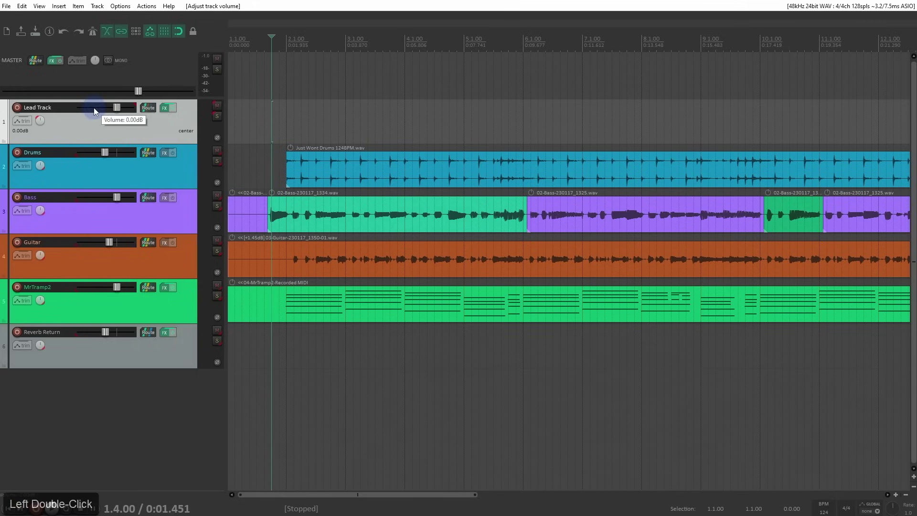
- Show Lead Track's volume envelope, draw a wavy curve from about beat 1.4 to just past bar 4, and play it back
{"action": "key", "text": "v"}
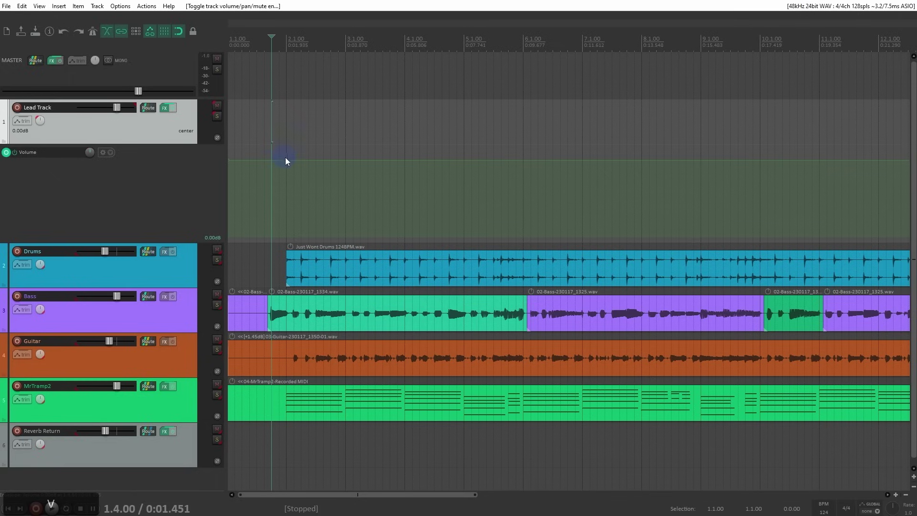
{"action": "mouse_move", "coordinate": [268, 161]}
{"action": "left_mouse_down"}
{"action": "mouse_move", "coordinate": [289, 191]}
{"action": "mouse_move", "coordinate": [327, 173]}
{"action": "mouse_move", "coordinate": [382, 191]}
{"action": "mouse_move", "coordinate": [426, 177]}
{"action": "left_mouse_up"}
{"action": "key", "text": "space"}
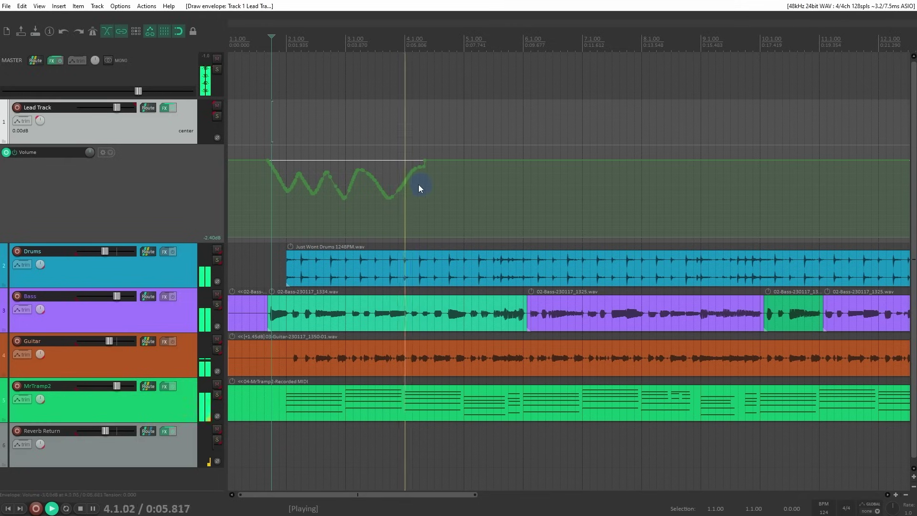
- Stop playback, select the Drums through Reverb Return tracks, and marquee-select the drawn points of Lead Track's volume envelope
{"action": "key", "text": "space"}
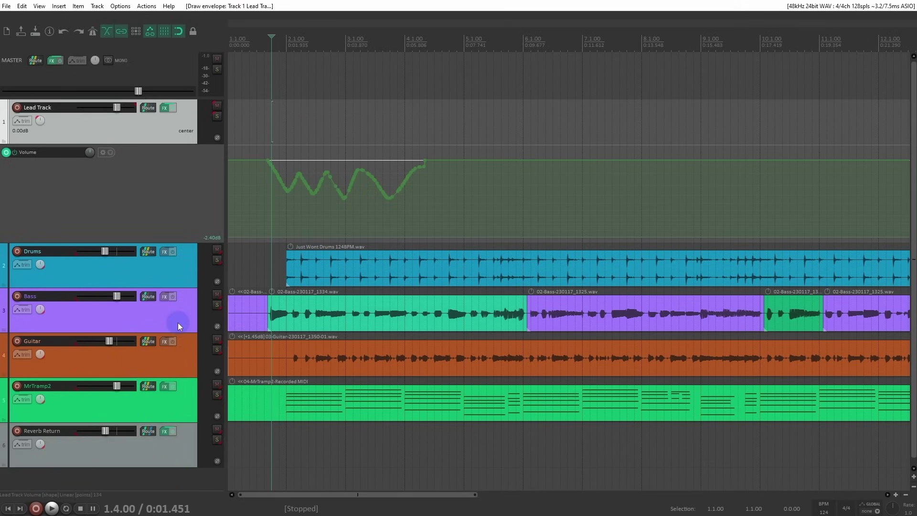
{"action": "left_click", "coordinate": [179, 281]}
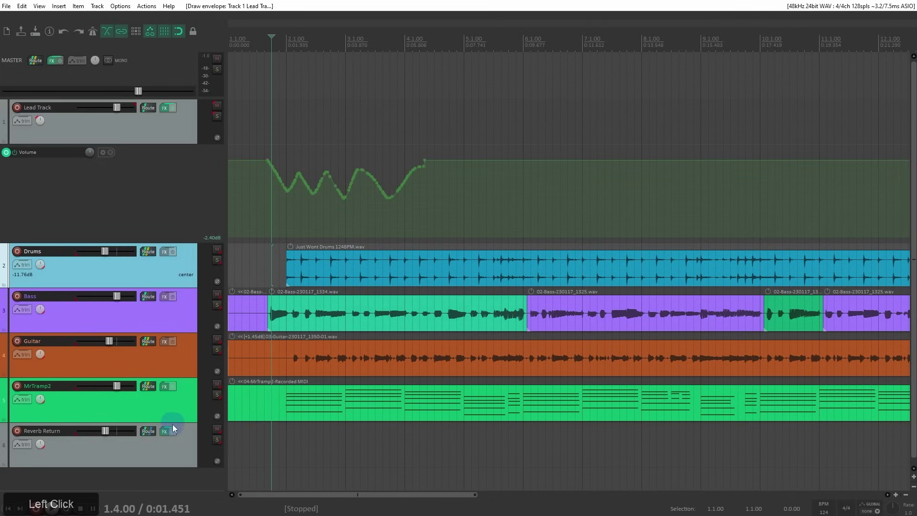
{"action": "left_click", "coordinate": [173, 448], "text": "shift"}
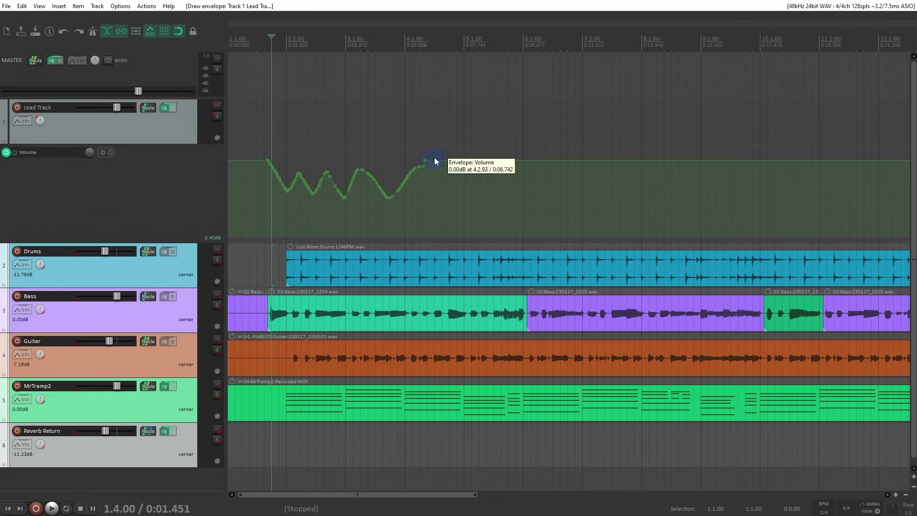
{"action": "left_click_drag", "start_coordinate": [440, 154], "coordinate": [270, 206]}
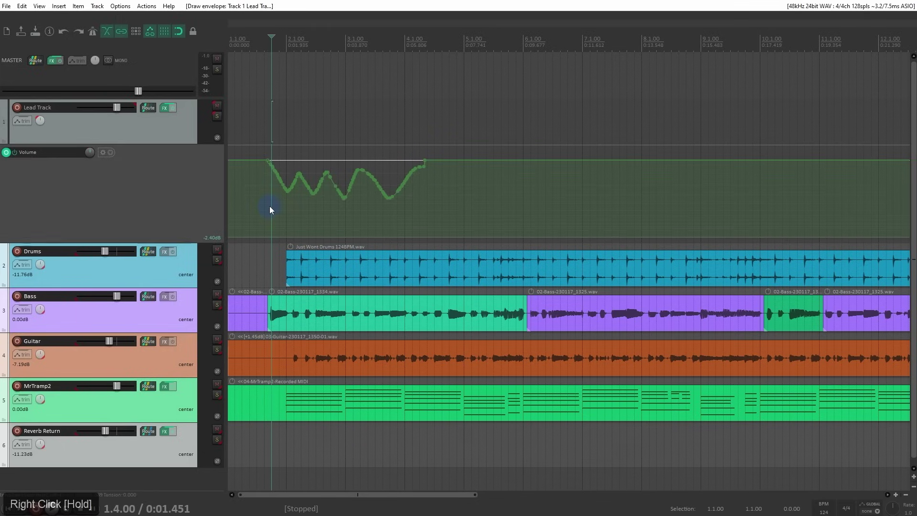
- Undo Lead Track's volume automation, select all six tracks, and clear every lead and follow flag in Group 1
{"action": "left_click", "coordinate": [185, 266]}
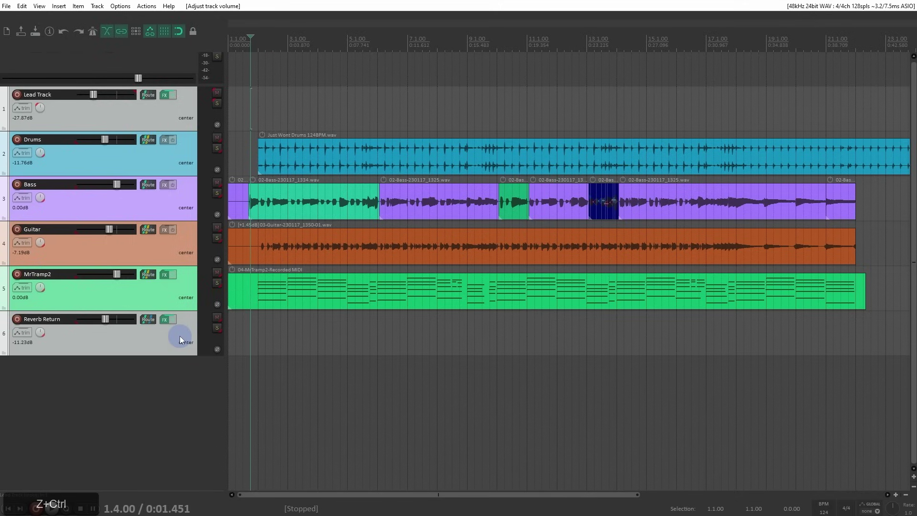
{"action": "key", "text": "shift+g"}
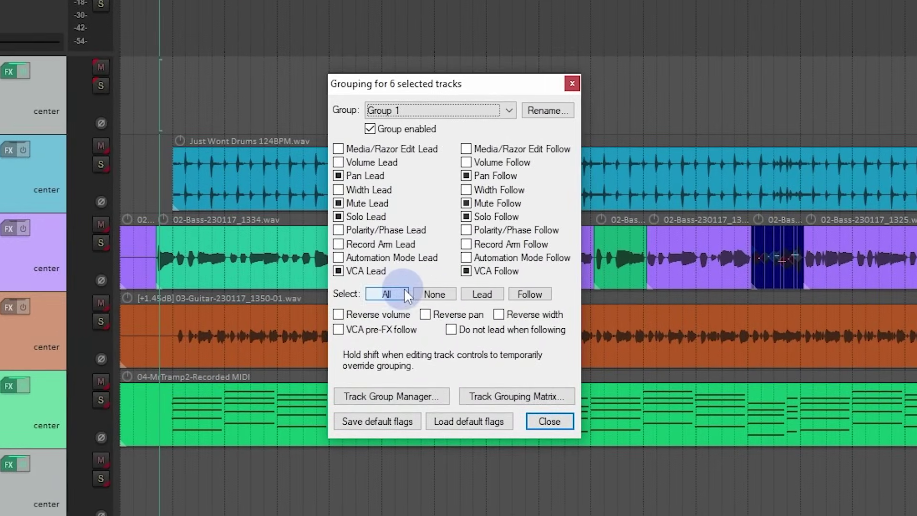
{"action": "left_click", "coordinate": [423, 261]}
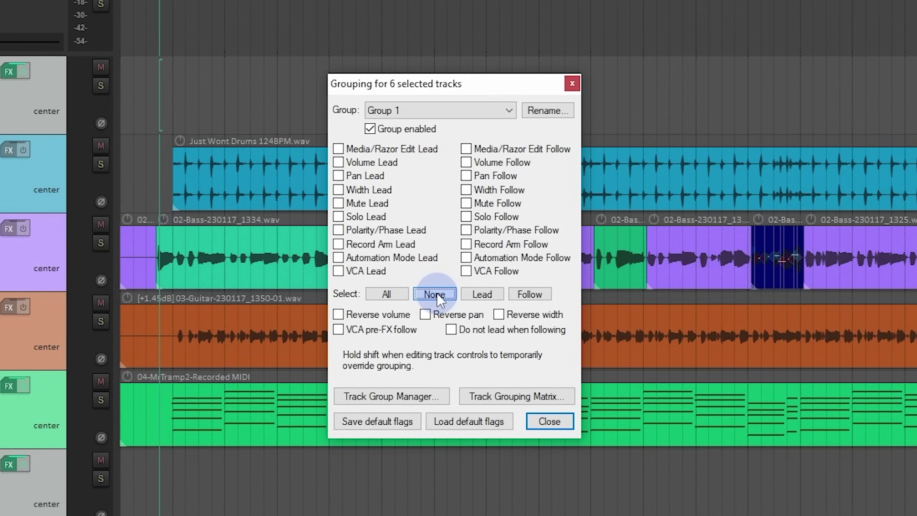
- Look through the list of available groups, keep Group 1, and close the grouping window
{"action": "left_click", "coordinate": [510, 111]}
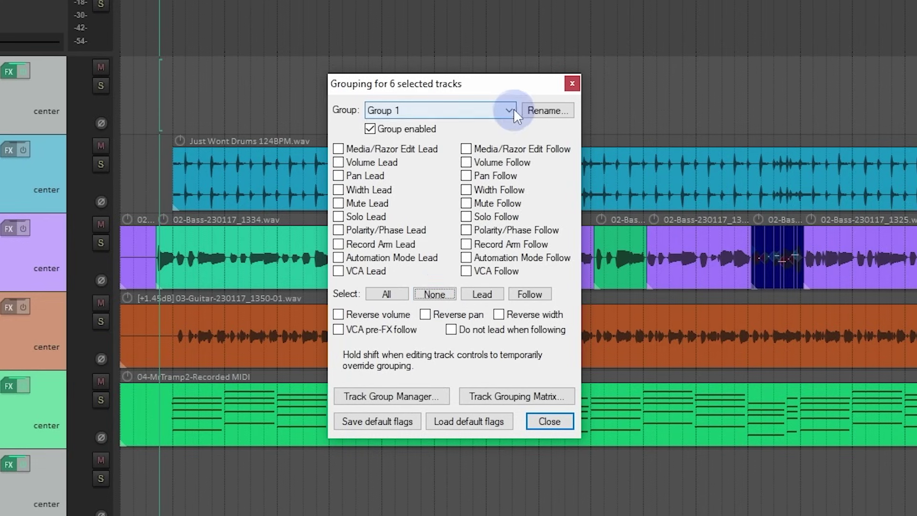
{"action": "left_click_drag", "start_coordinate": [514, 141], "coordinate": [536, 131]}
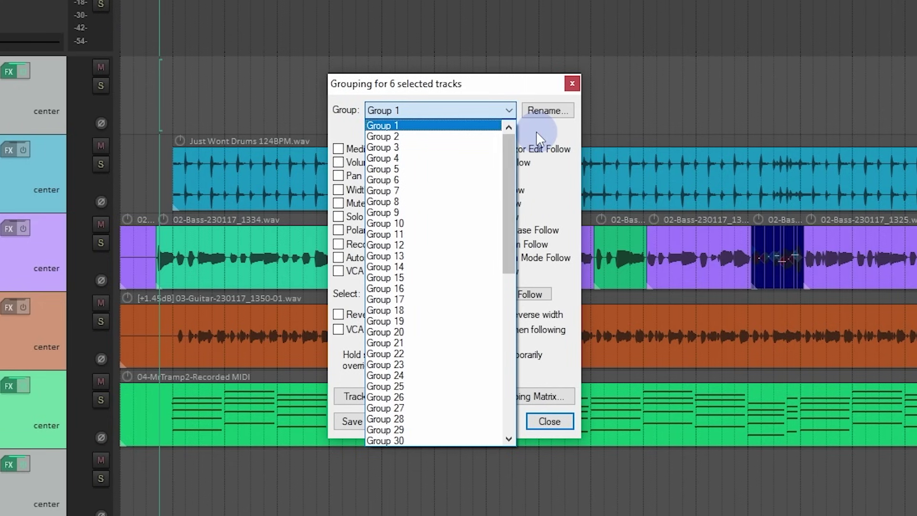
{"action": "left_click", "coordinate": [536, 131]}
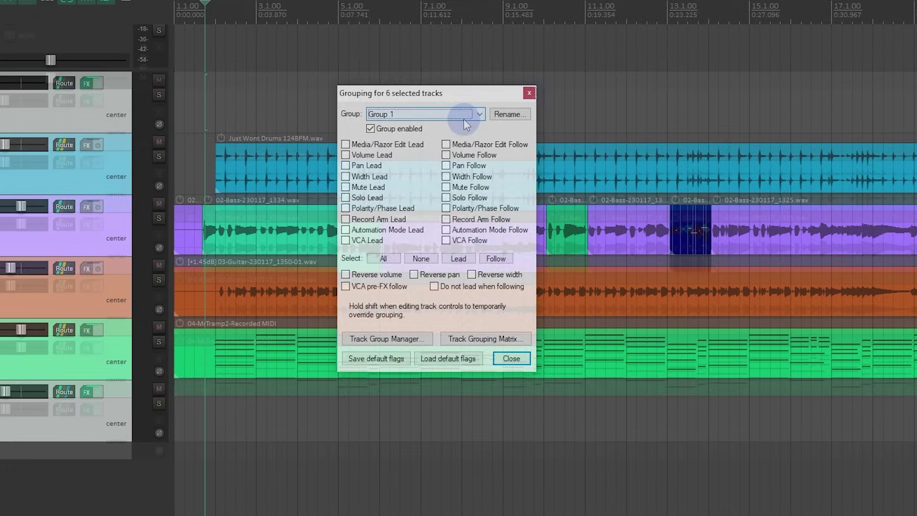
{"action": "left_click", "coordinate": [572, 84]}
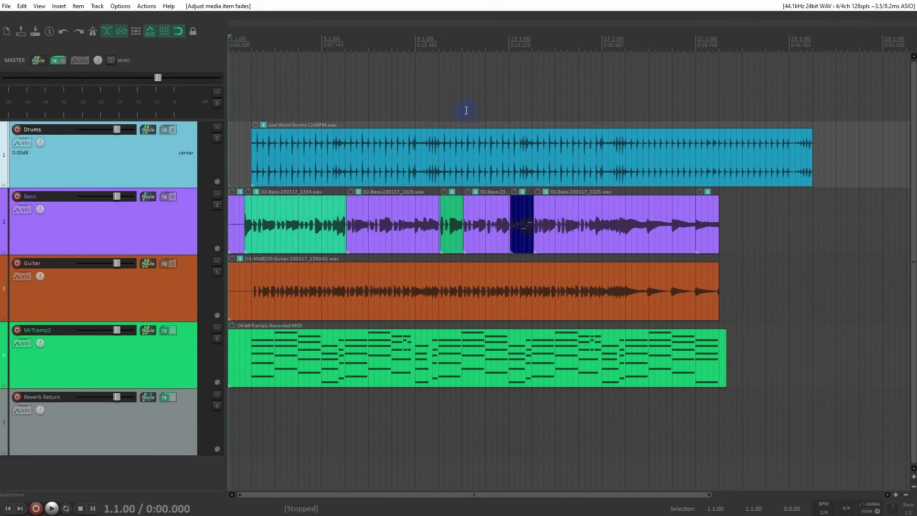
- In the song project without Lead Track, add four project markers at 1.4.00, 5.1.00, 9.1.00 and 13.1.00
{"action": "left_click", "coordinate": [246, 75]}
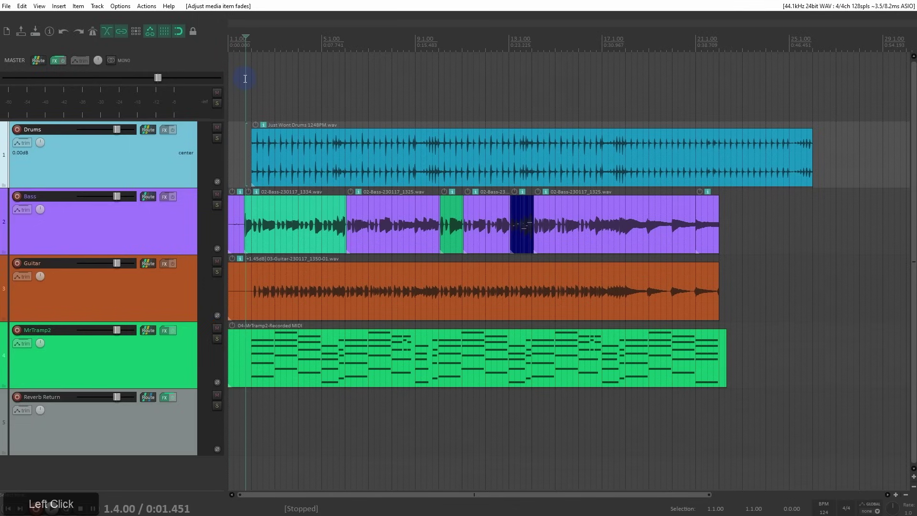
{"action": "key", "text": "m"}
{"action": "left_click", "coordinate": [321, 42]}
{"action": "key", "text": "m"}
{"action": "left_click", "coordinate": [417, 48]}
{"action": "key", "text": "m"}
{"action": "left_click", "coordinate": [503, 55]}
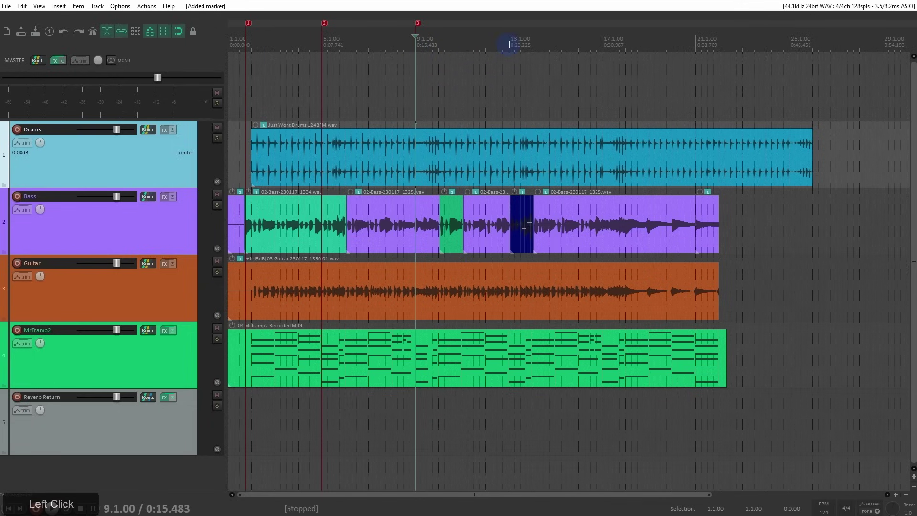
{"action": "key", "text": "m"}
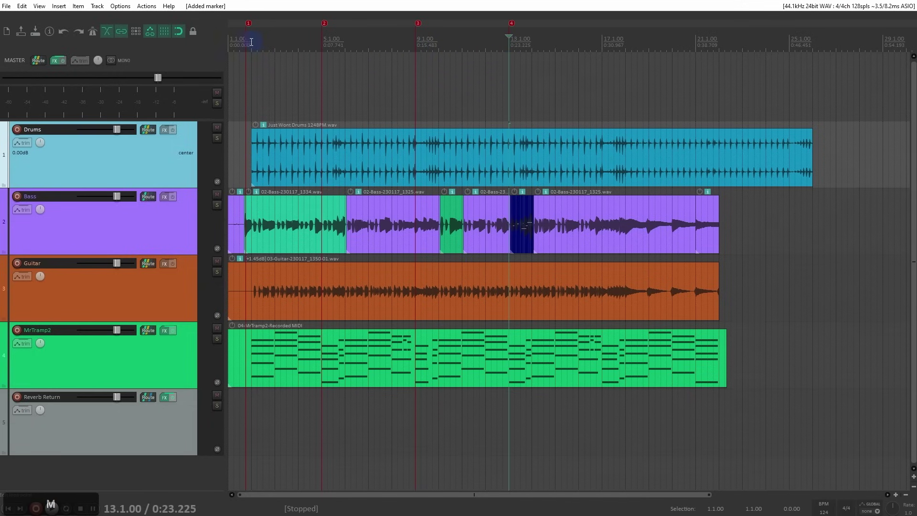
- Turn off snapping and move marker 1 slightly earlier, to about 1.3.61, just ahead of the green bass item
{"action": "scroll", "coordinate": [244, 67], "scroll_direction": "up", "scroll_amount": 3}
{"action": "scroll", "coordinate": [243, 81], "scroll_direction": "down", "scroll_amount": 1}
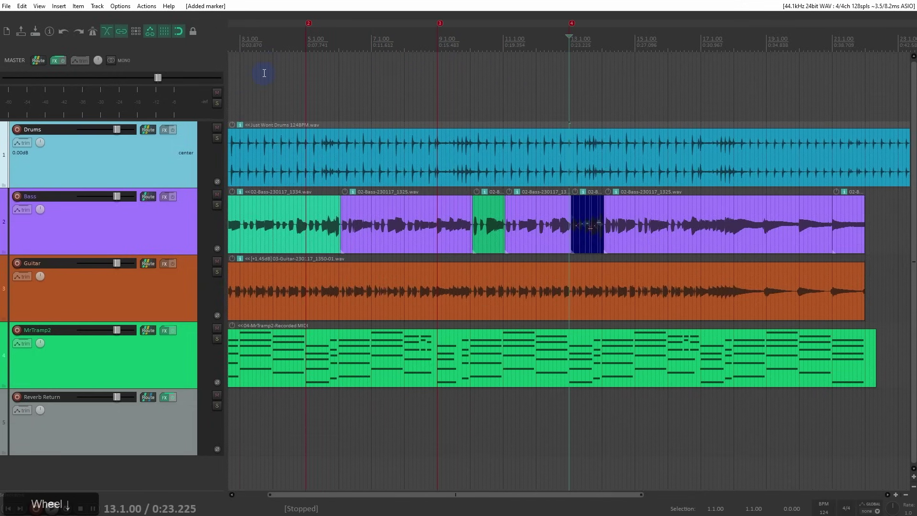
{"action": "left_click_drag", "start_coordinate": [268, 53], "coordinate": [414, 68]}
{"action": "left_click", "coordinate": [248, 53]}
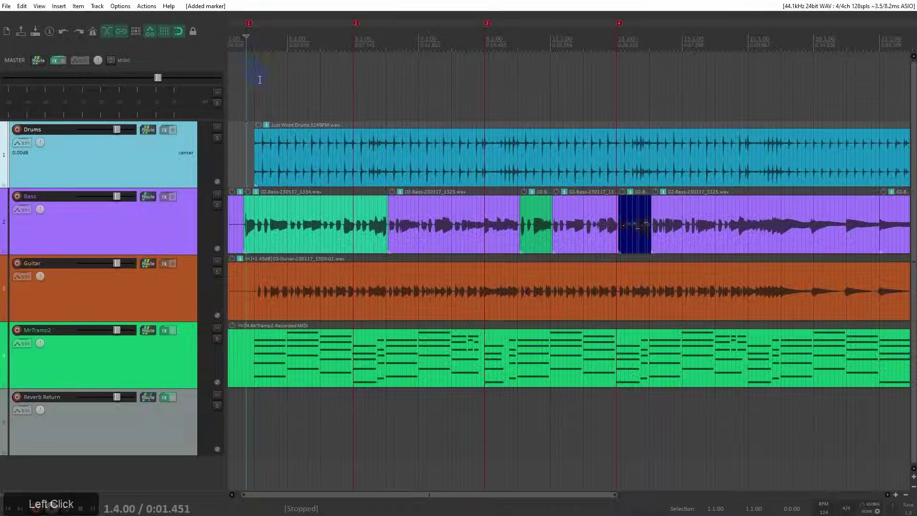
{"action": "scroll", "coordinate": [267, 74], "scroll_direction": "up", "scroll_amount": 6}
{"action": "scroll", "coordinate": [538, 44], "scroll_direction": "up", "scroll_amount": 2}
{"action": "key", "text": "alt+s"}
{"action": "mouse_move", "coordinate": [574, 23]}
{"action": "left_mouse_down"}
{"action": "mouse_move", "coordinate": [511, 24]}
{"action": "mouse_move", "coordinate": [548, 30]}
{"action": "mouse_move", "coordinate": [525, 30]}
{"action": "left_mouse_up"}
{"action": "middle_click", "coordinate": [630, 58], "text": "shift"}
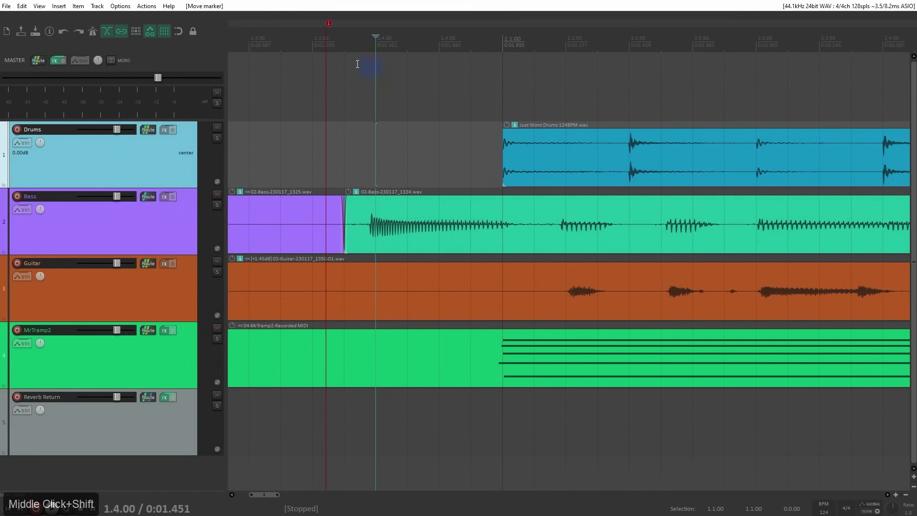
- Name marker 1 "Intro" and marker 2 "Verse 1"
{"action": "double_click", "coordinate": [329, 24]}
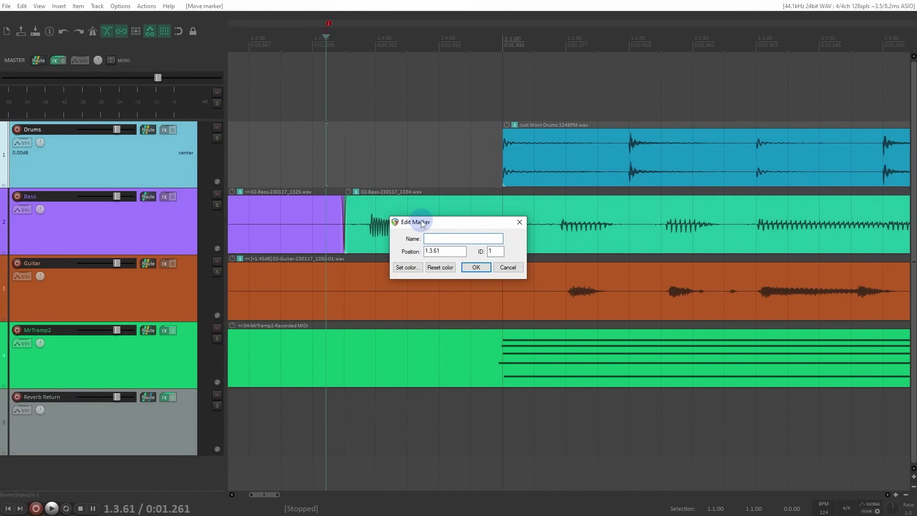
{"action": "type", "text": "Intro"}
{"action": "key", "text": "Return"}
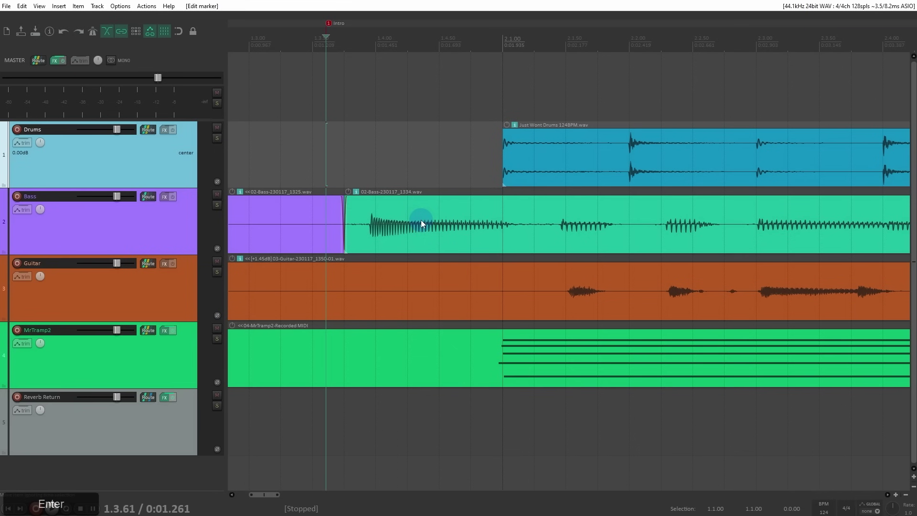
{"action": "scroll", "coordinate": [539, 135], "scroll_direction": "down", "scroll_amount": 5}
{"action": "double_click", "coordinate": [598, 23]}
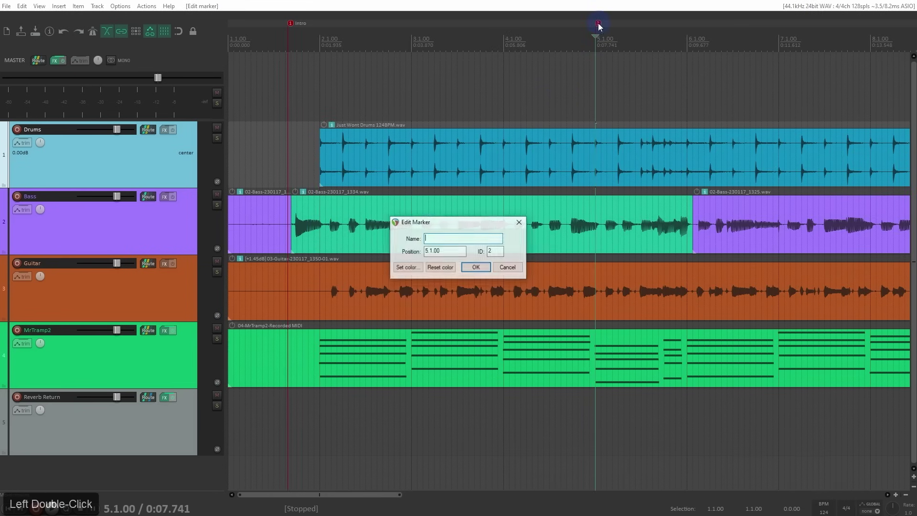
{"action": "type", "text": "Verse "}
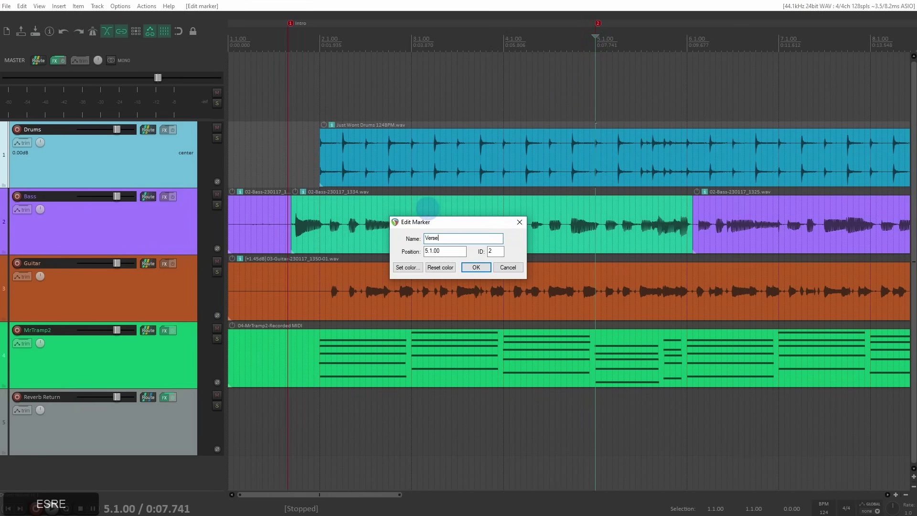
{"action": "type", "text": "1"}
{"action": "key", "text": "Return"}
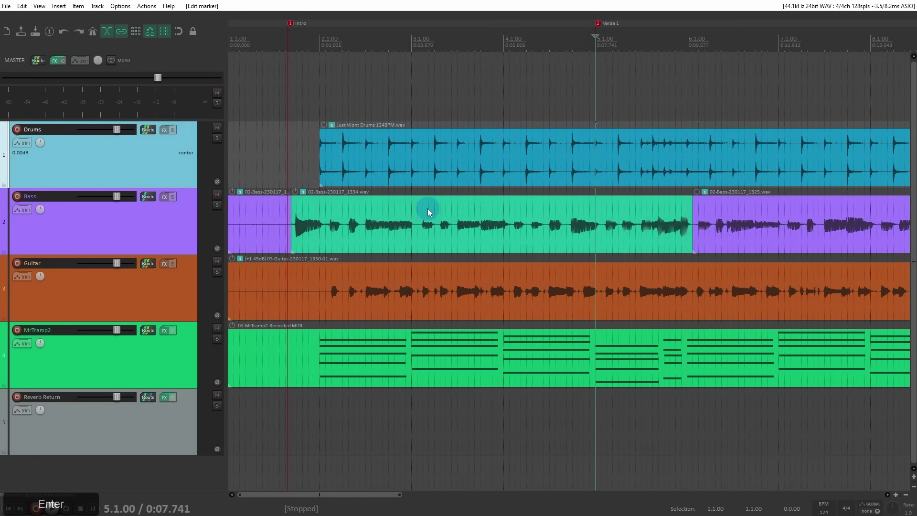
- Jump the edit cursor through markers 1, 2, 3 and 4, and return via marker 3 to marker 1
{"action": "scroll", "coordinate": [428, 208], "scroll_direction": "down", "scroll_amount": 5}
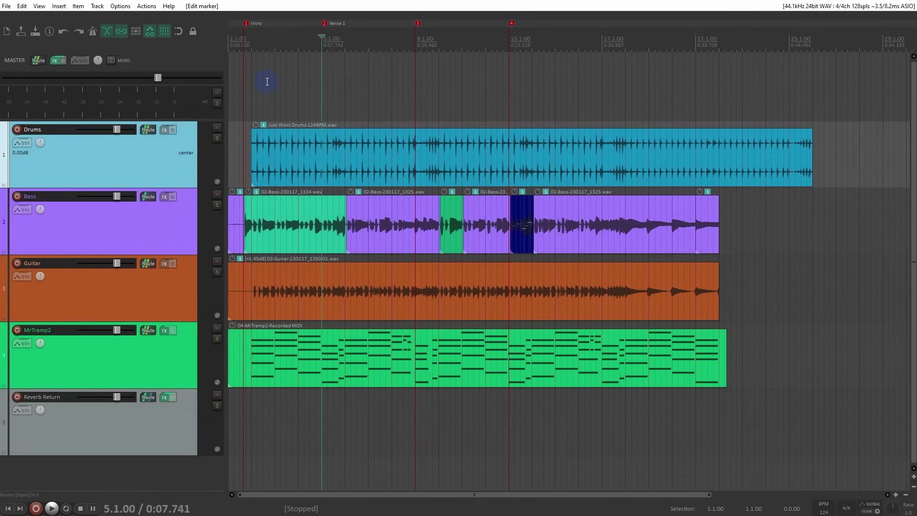
{"action": "key", "text": "1"}
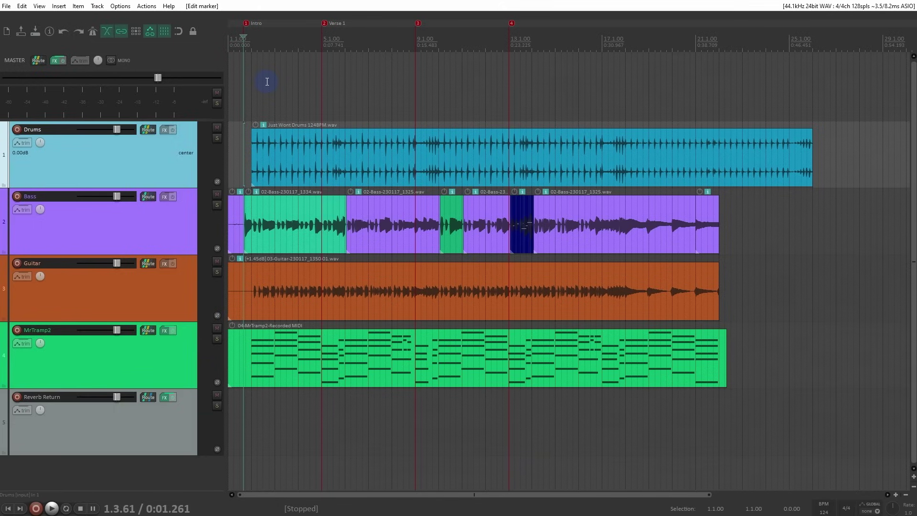
{"action": "key", "text": "2"}
{"action": "key", "text": "3"}
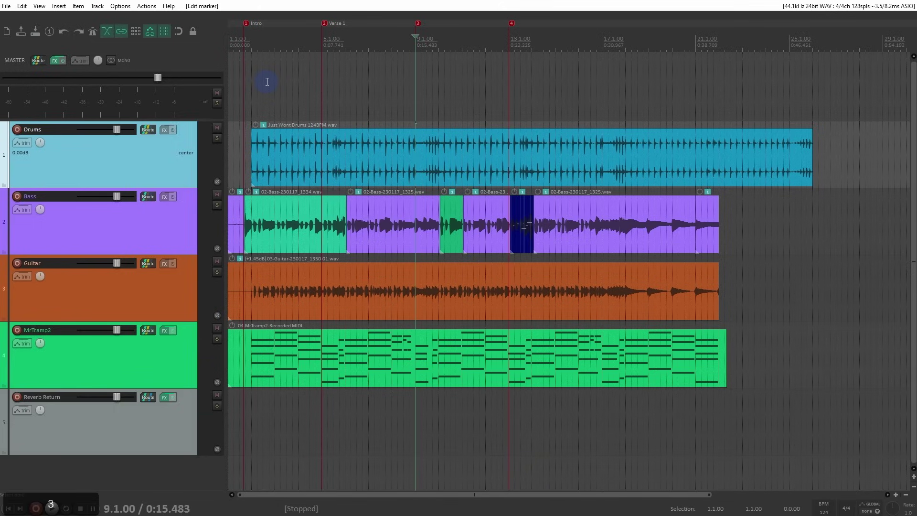
{"action": "key", "text": "4"}
{"action": "key", "text": "3"}
{"action": "key", "text": "1"}
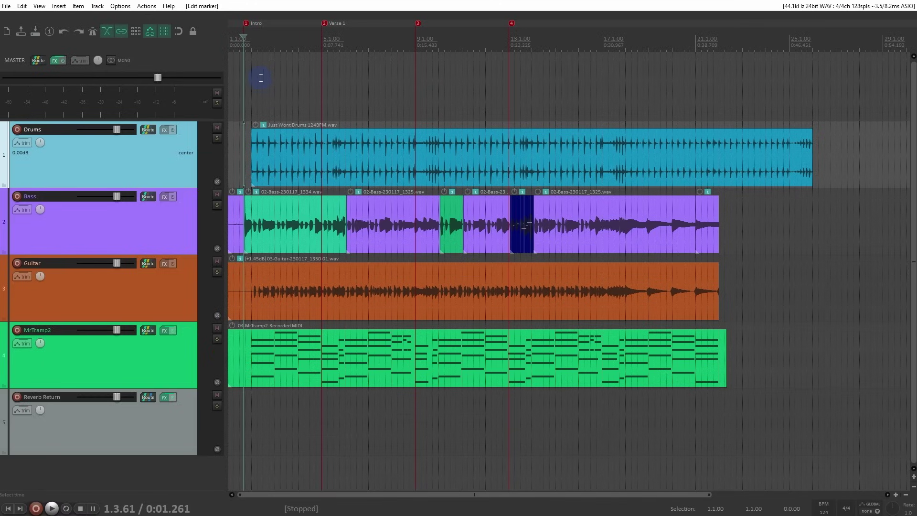
- Add a marker at 17.1.00, and drop three more during playback from there at about 18.1.05, 18.2.93 and 18.4.97
{"action": "mouse_move", "coordinate": [477, 193]}
{"action": "left_click", "coordinate": [602, 43]}
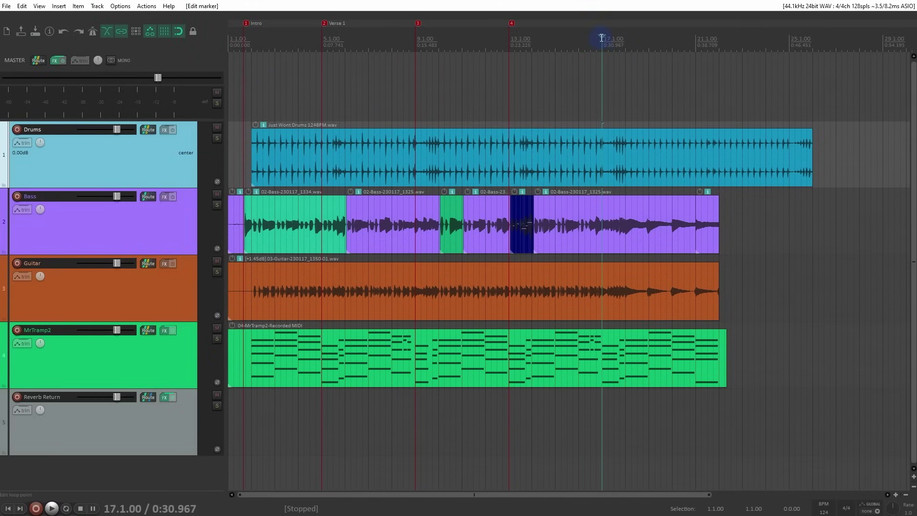
{"action": "key", "text": "m"}
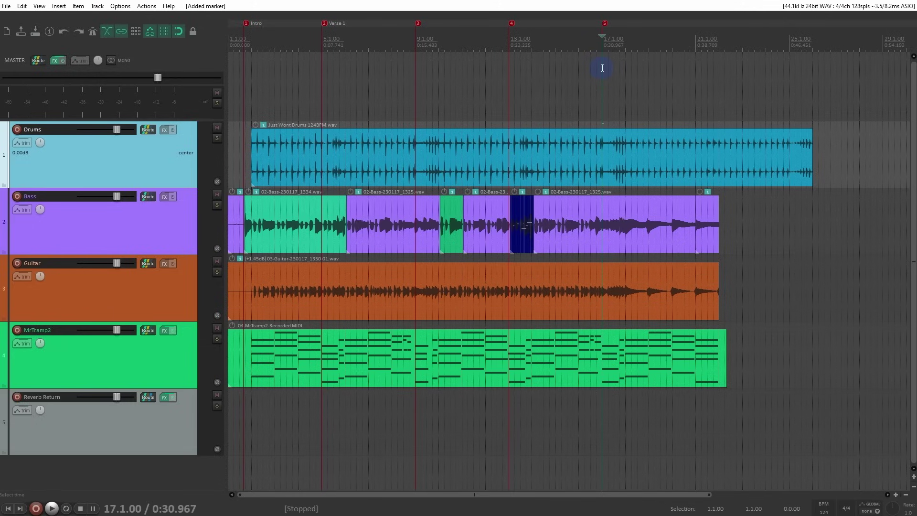
{"action": "key", "text": "space"}
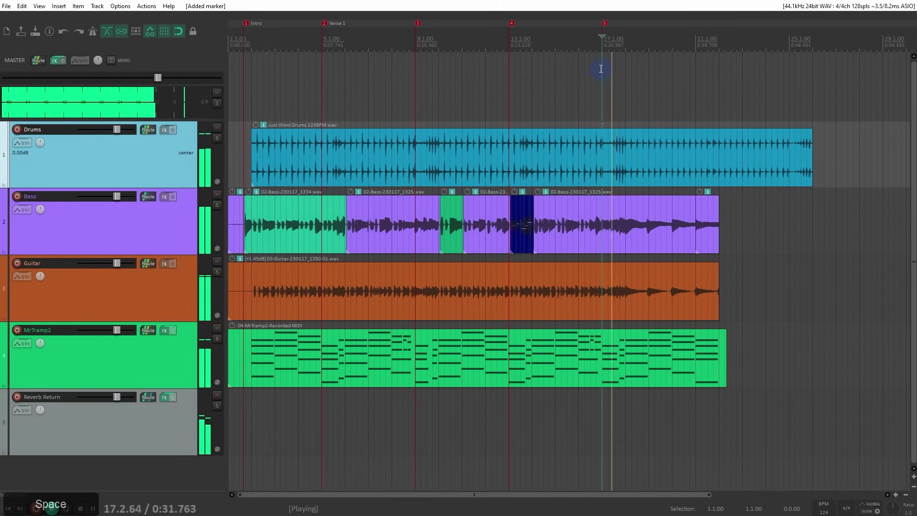
{"action": "key", "text": "m"}
{"action": "key", "text": "m"}
{"action": "key", "text": "m"}
{"action": "key", "text": "space"}
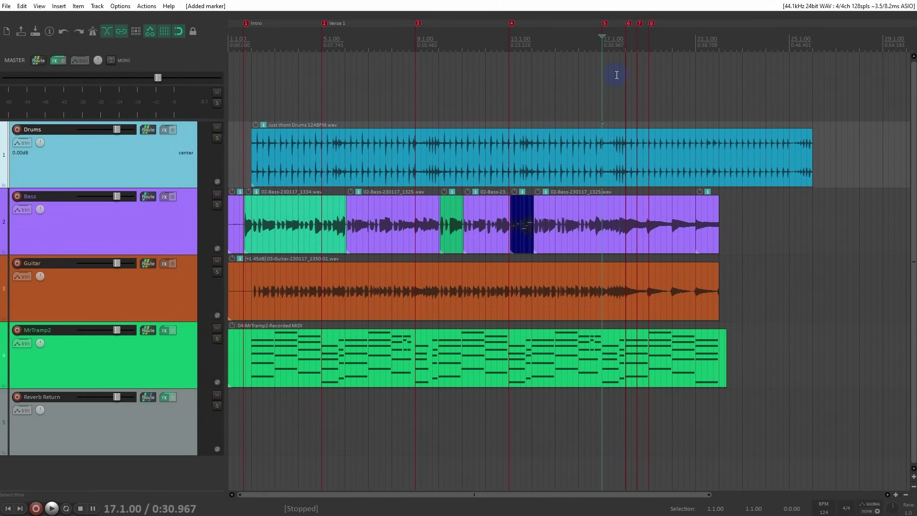
- Jump the edit cursor through markers 5, 6, 7 and 8, and back through 7 and 6
{"action": "key", "text": "5"}
{"action": "key", "text": "6"}
{"action": "key", "text": "7"}
{"action": "key", "text": "8"}
{"action": "key", "text": "7"}
{"action": "key", "text": "6"}
- Open the Region/Marker Manager and make it list project markers instead of regions
{"action": "left_click", "coordinate": [39, 6]}
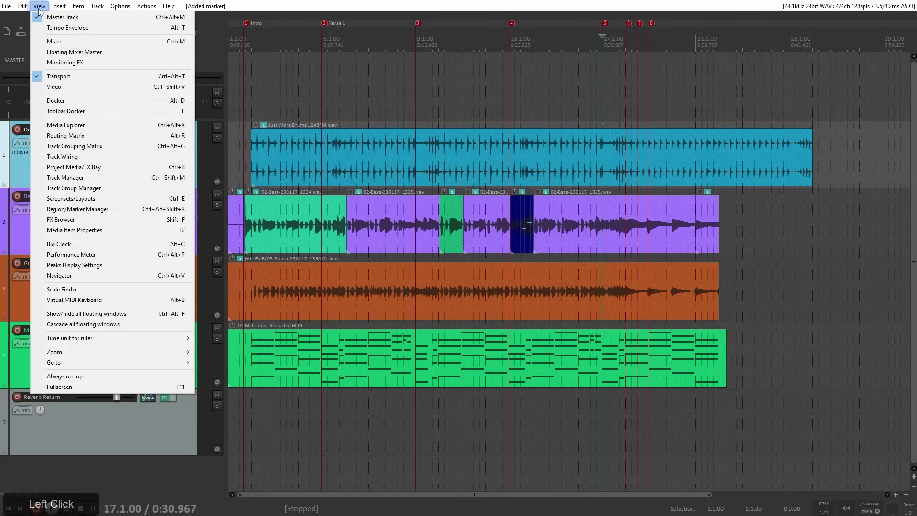
{"action": "left_click", "coordinate": [96, 210]}
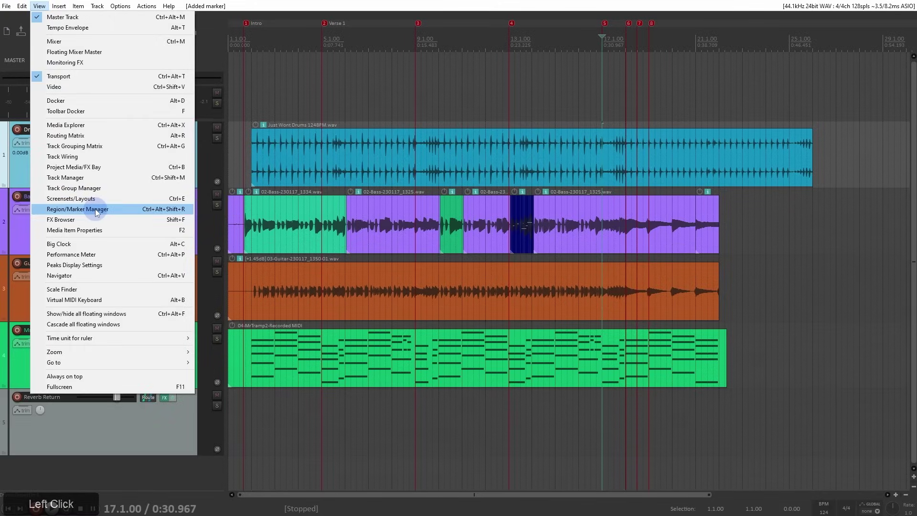
{"action": "left_click_drag", "start_coordinate": [593, 99], "coordinate": [535, 60]}
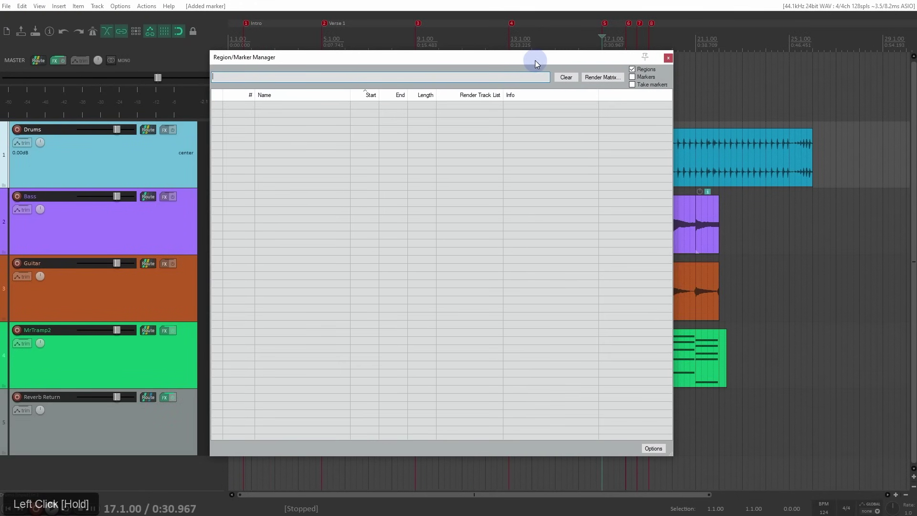
{"action": "left_click", "coordinate": [633, 71]}
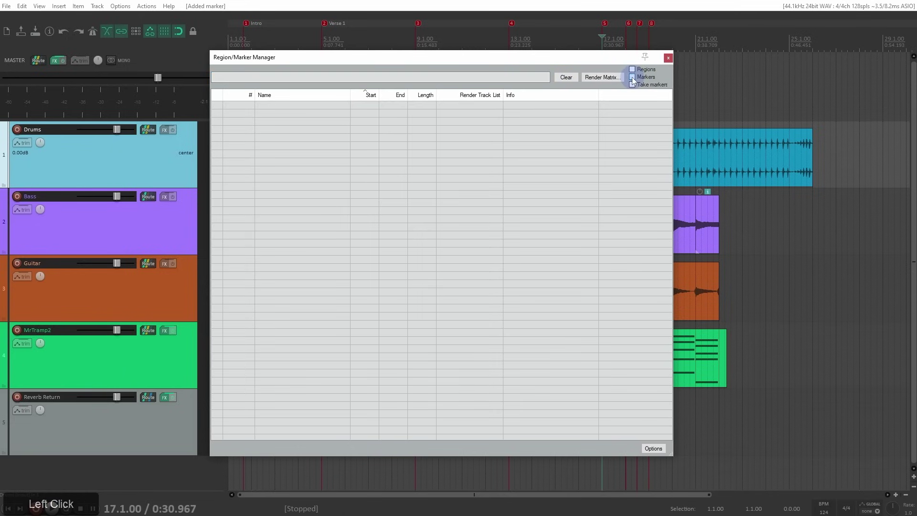
{"action": "left_click", "coordinate": [633, 77]}
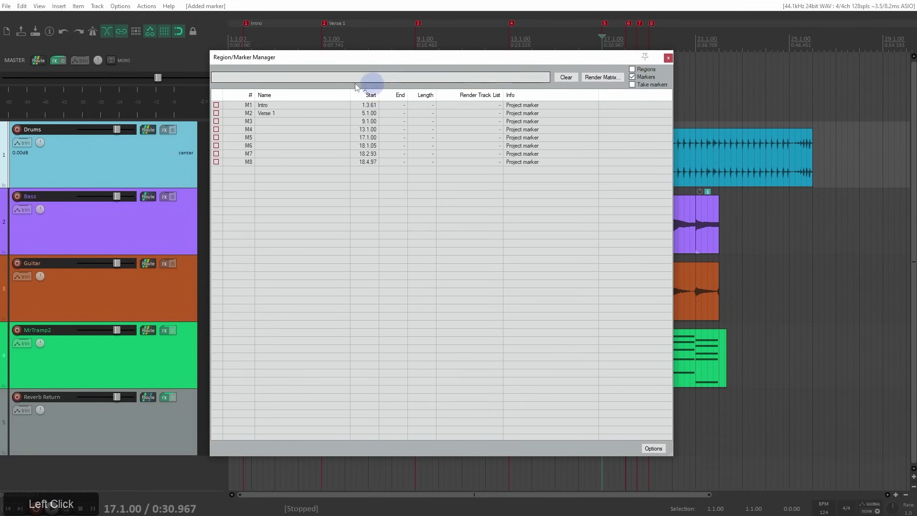
- Name marker 3 Chorus, marker 4 Verse 2 and marker 5 Bridge in the Region/Marker Manager
{"action": "mouse_move", "coordinate": [288, 54]}
{"action": "left_mouse_down"}
{"action": "mouse_move", "coordinate": [337, 56]}
{"action": "mouse_move", "coordinate": [420, 132]}
{"action": "left_mouse_up"}
{"action": "left_click", "coordinate": [320, 124]}
{"action": "double_click", "coordinate": [320, 124]}
{"action": "double_click", "coordinate": [390, 191]}
{"action": "type", "text": "Chorus"}
{"action": "key", "text": "Tab"}
{"action": "type", "text": "Verse 2"}
{"action": "key", "text": "Tab"}
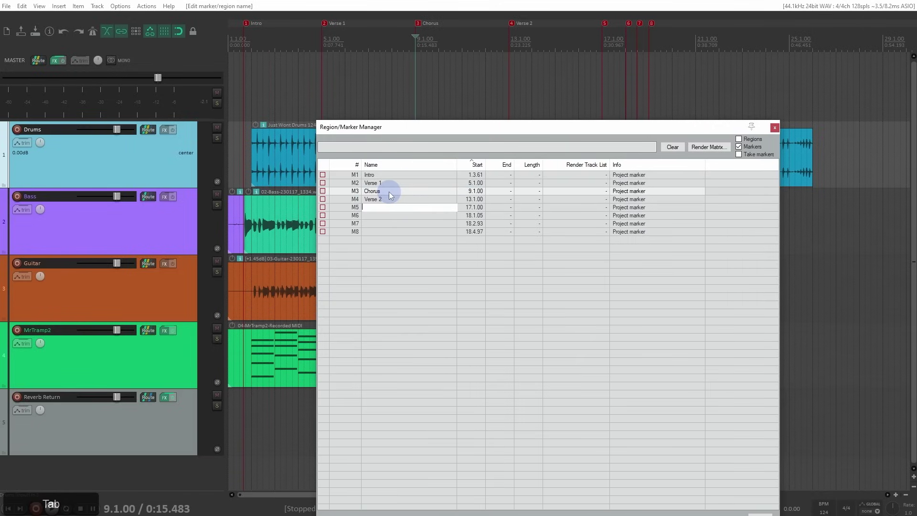
{"action": "type", "text": "Bridge"}
{"action": "key", "text": "Return"}
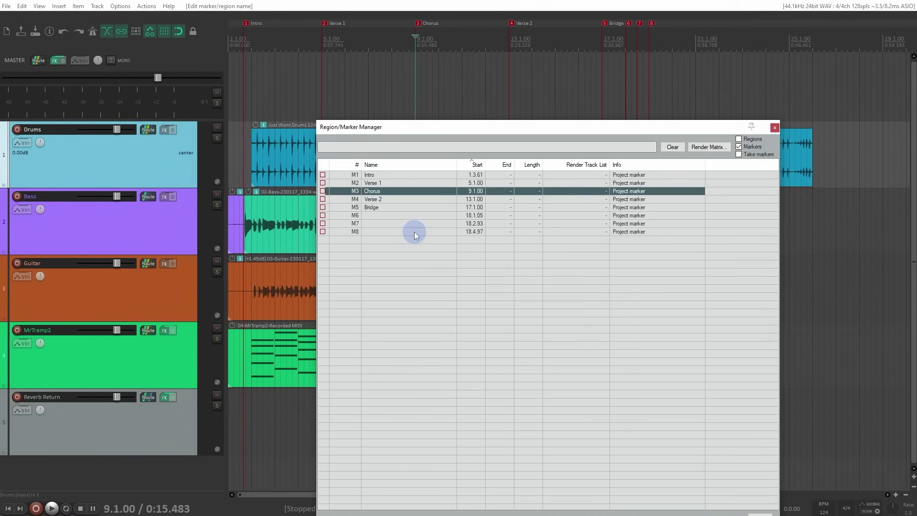
- Set the Verse 2 marker's color to orange and give the Bridge marker a random color
{"action": "left_click", "coordinate": [324, 200]}
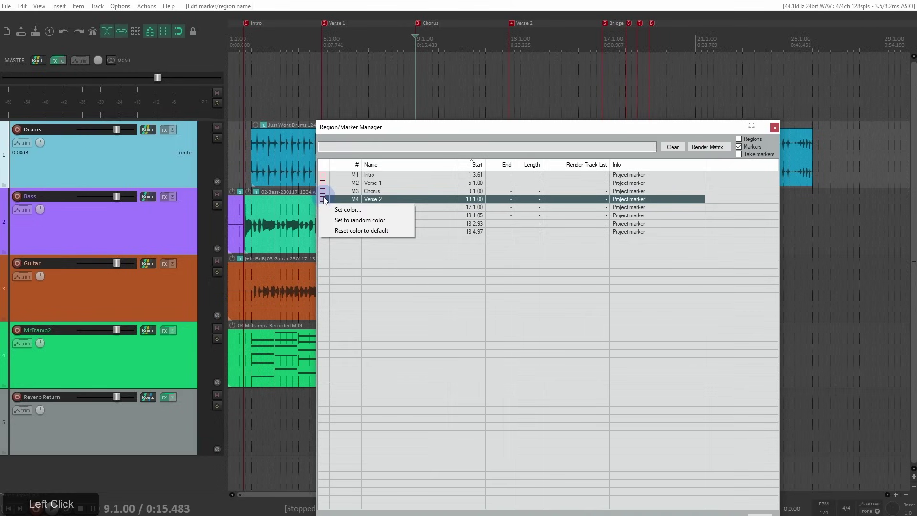
{"action": "left_click", "coordinate": [331, 209]}
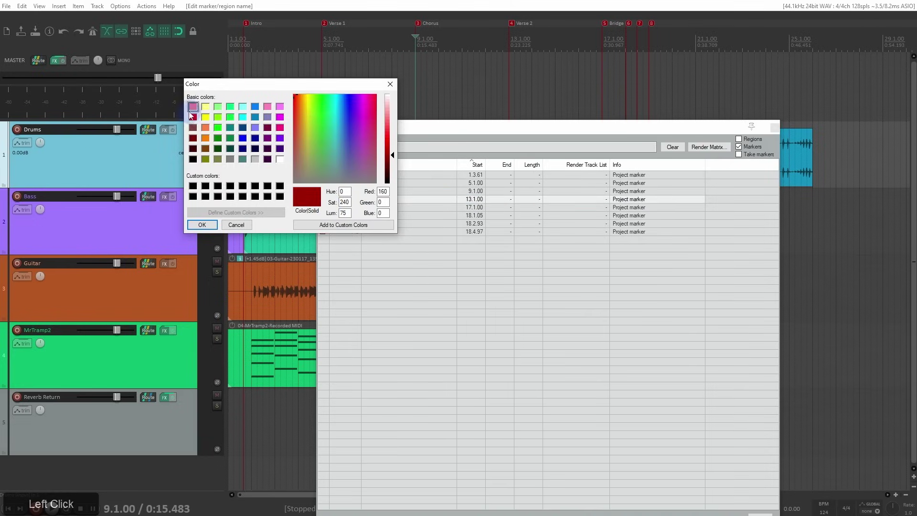
{"action": "left_click", "coordinate": [206, 128]}
{"action": "left_click", "coordinate": [202, 224]}
{"action": "right_click", "coordinate": [322, 207]}
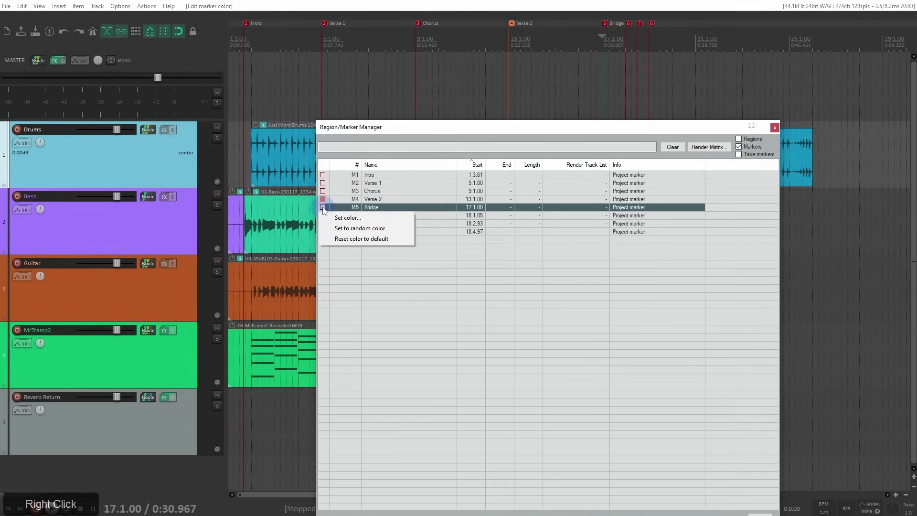
{"action": "left_click", "coordinate": [336, 228]}
- Select all eight markers in the manager and set them to one shared random color
{"action": "left_click", "coordinate": [324, 215]}
{"action": "key", "text": "ctrl+a"}
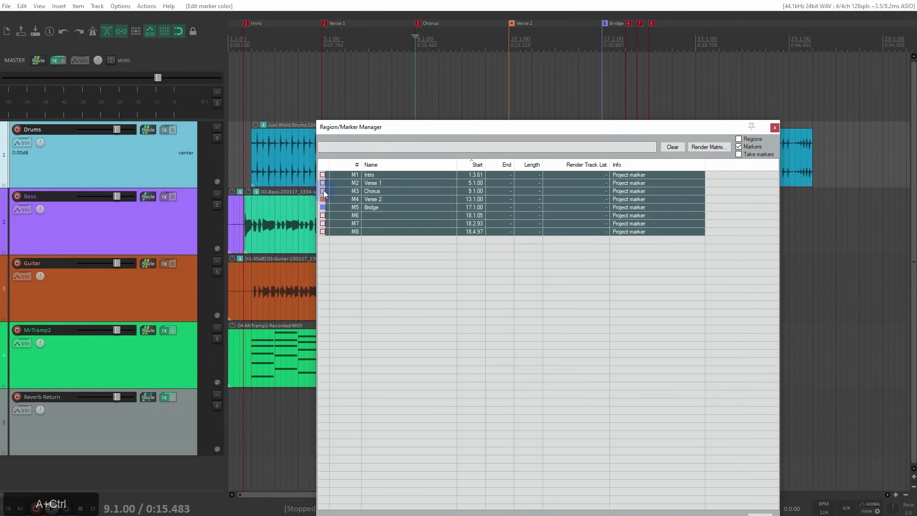
{"action": "right_click", "coordinate": [323, 191]}
{"action": "left_click", "coordinate": [334, 223]}
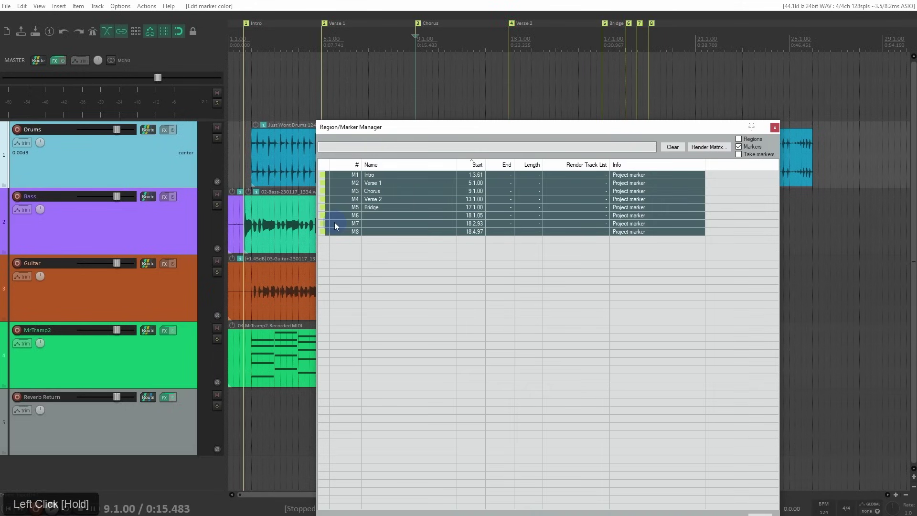
- Set the selected markers to individual random colors, and reset all their colors to default
{"action": "right_click", "coordinate": [323, 195]}
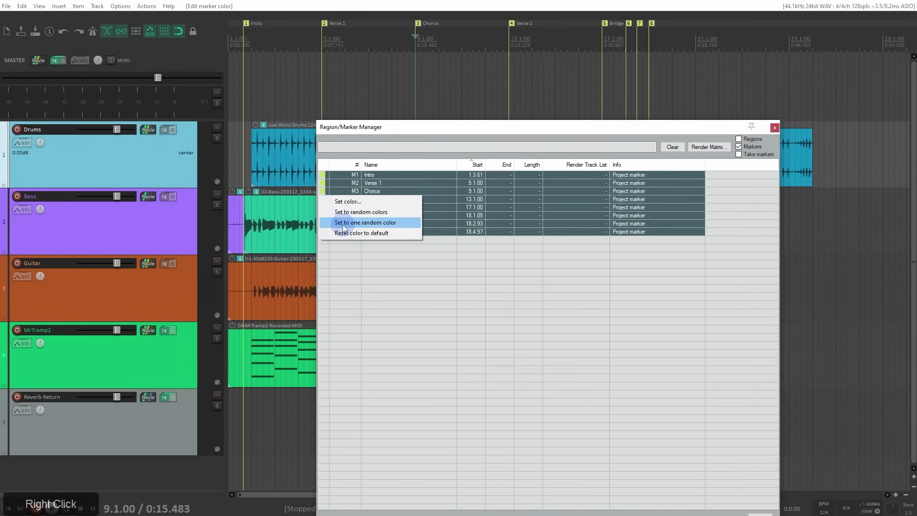
{"action": "left_click", "coordinate": [345, 215]}
{"action": "right_click", "coordinate": [326, 196]}
{"action": "left_click", "coordinate": [341, 233]}
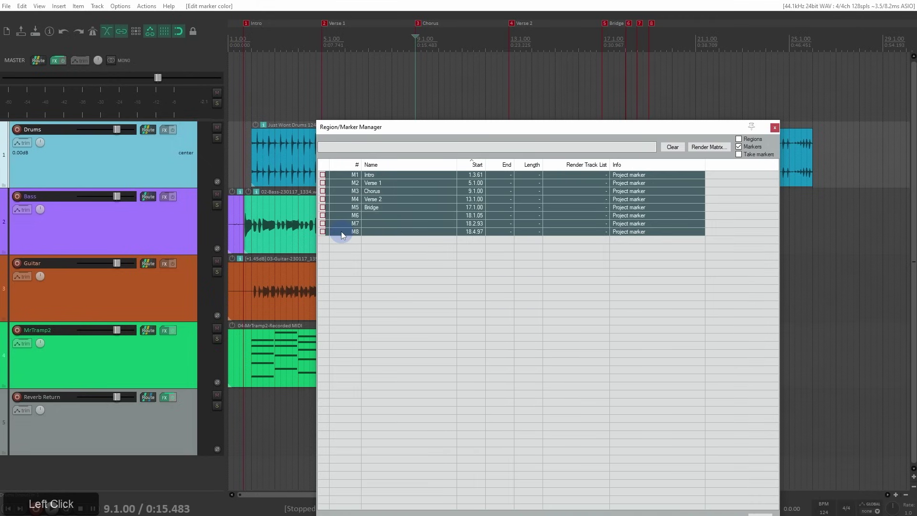
- Move marker 6 to 10.3.00 and marker 7 to 7.1.00, renumber the markers in timeline order, and close the manager
{"action": "left_click_drag", "start_coordinate": [629, 24], "coordinate": [453, 24]}
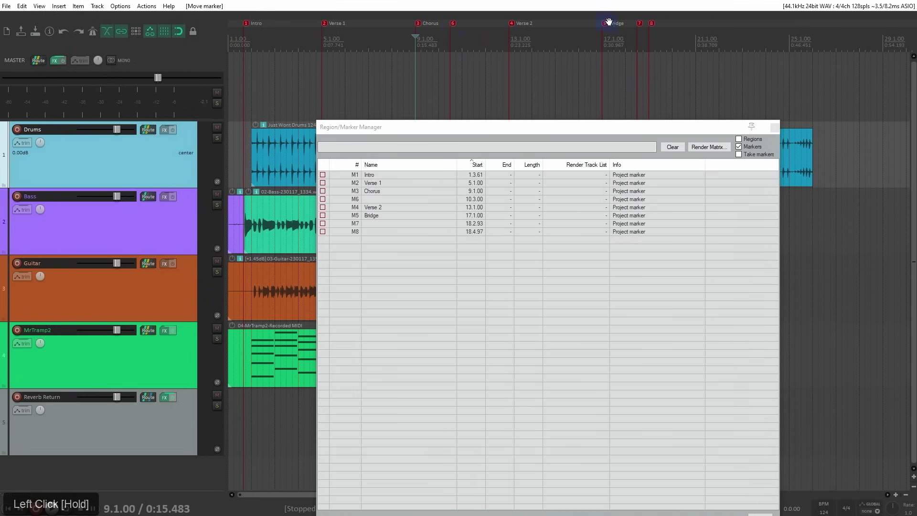
{"action": "left_click_drag", "start_coordinate": [640, 22], "coordinate": [376, 33]}
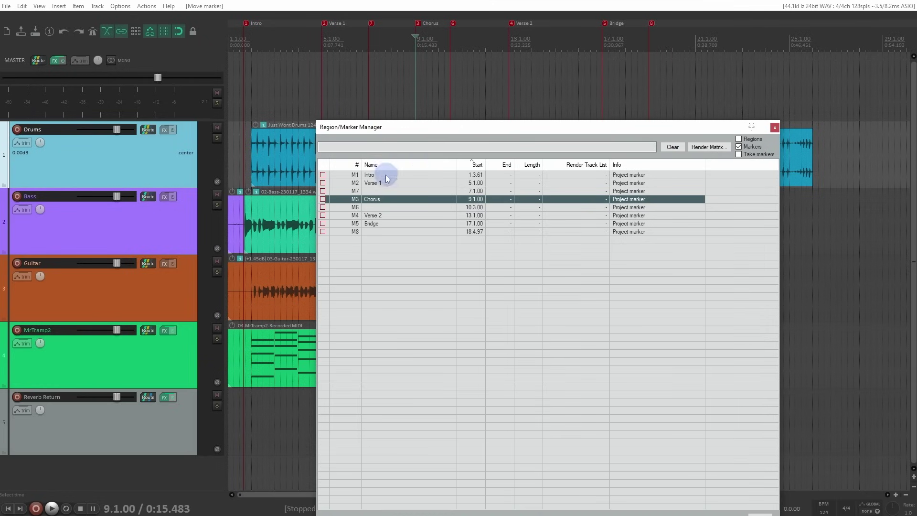
{"action": "right_click", "coordinate": [382, 190]}
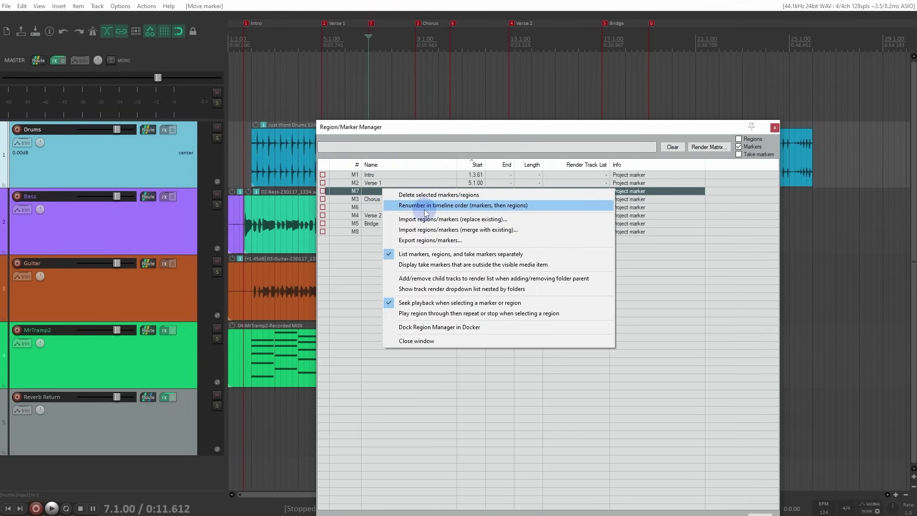
{"action": "left_click", "coordinate": [426, 206]}
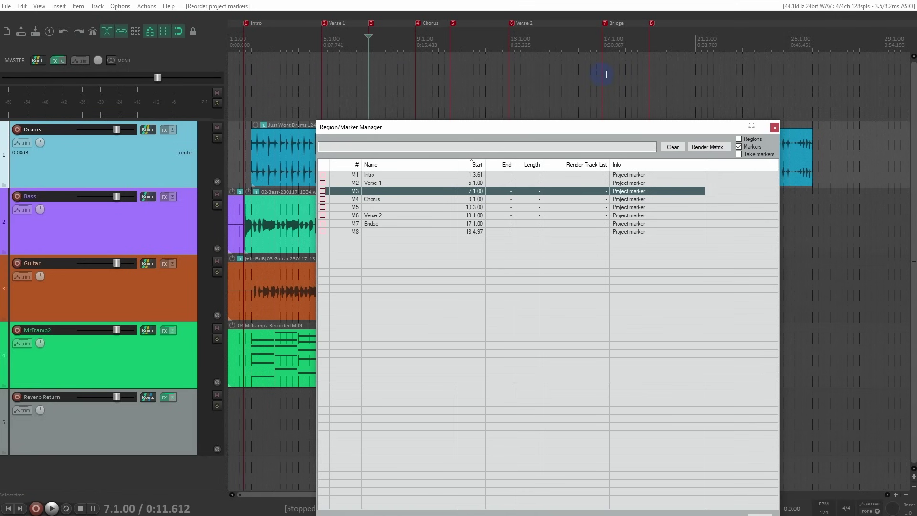
{"action": "left_click", "coordinate": [677, 84]}
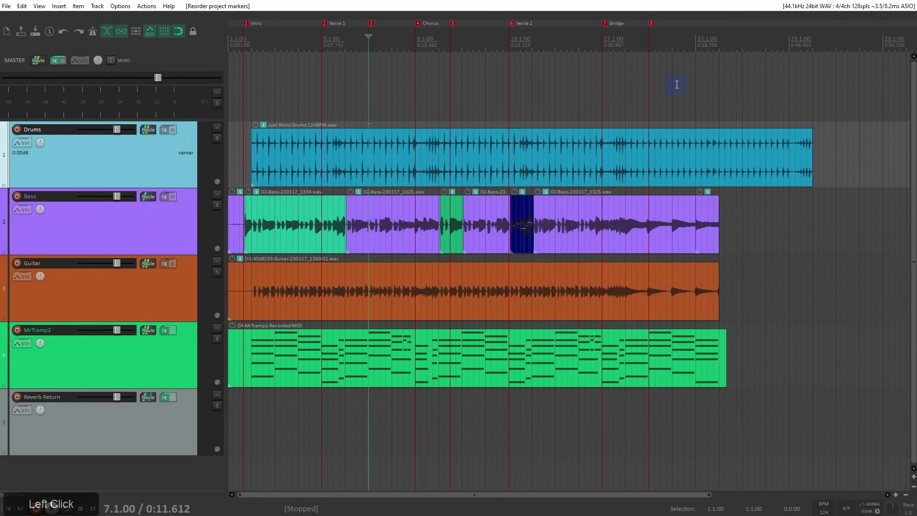
- Delete marker 8, the Bridge marker and the Verse 2 marker one by one from the timeline
{"action": "left_click", "coordinate": [651, 24]}
{"action": "left_click", "coordinate": [651, 24], "text": "alt"}
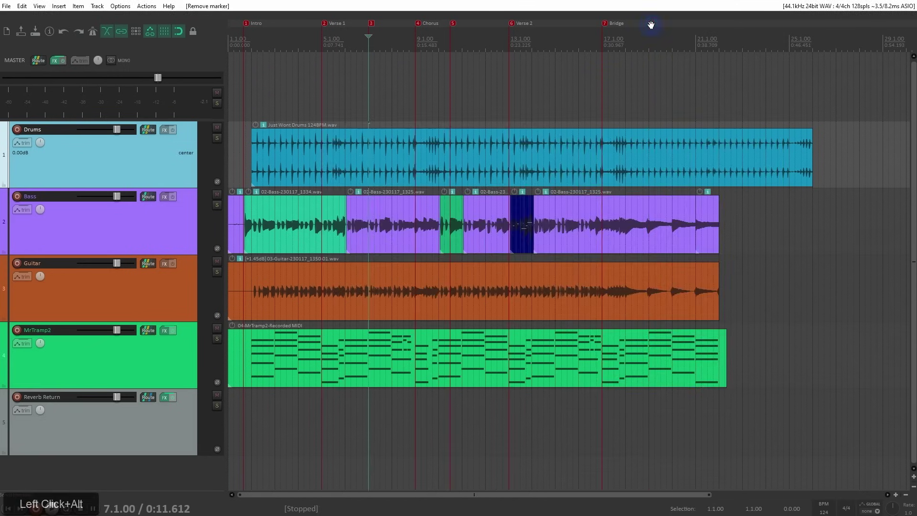
{"action": "left_click", "coordinate": [606, 24], "text": "alt"}
{"action": "left_click", "coordinate": [511, 24], "text": "alt"}
- Remove all markers within a time selection from 1.1.00 to 12.1.00, and clear the time selection
{"action": "left_click_drag", "start_coordinate": [505, 68], "coordinate": [227, 74]}
{"action": "right_click", "coordinate": [272, 64]}
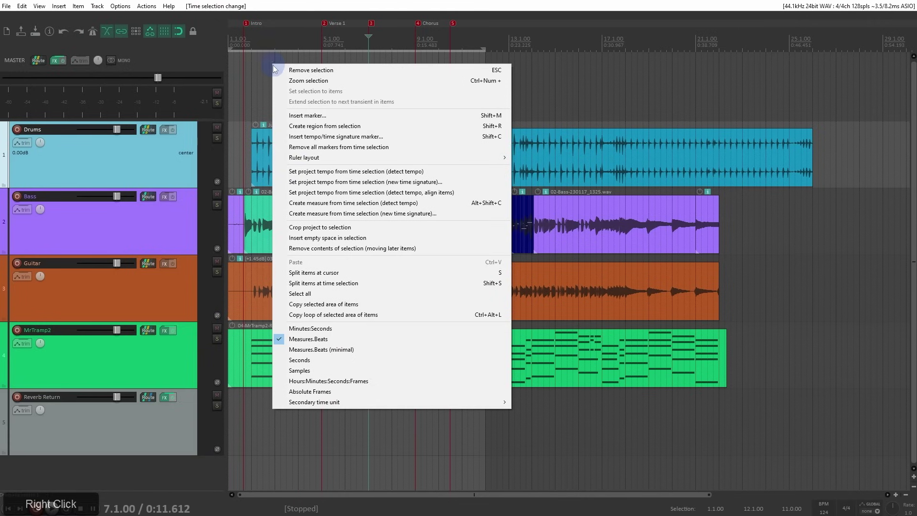
{"action": "left_click", "coordinate": [311, 147]}
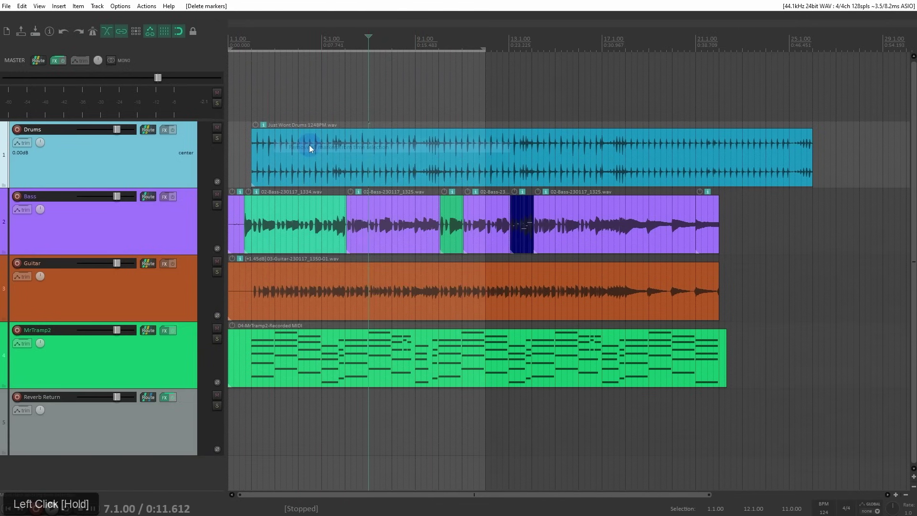
{"action": "key", "text": "Escape"}
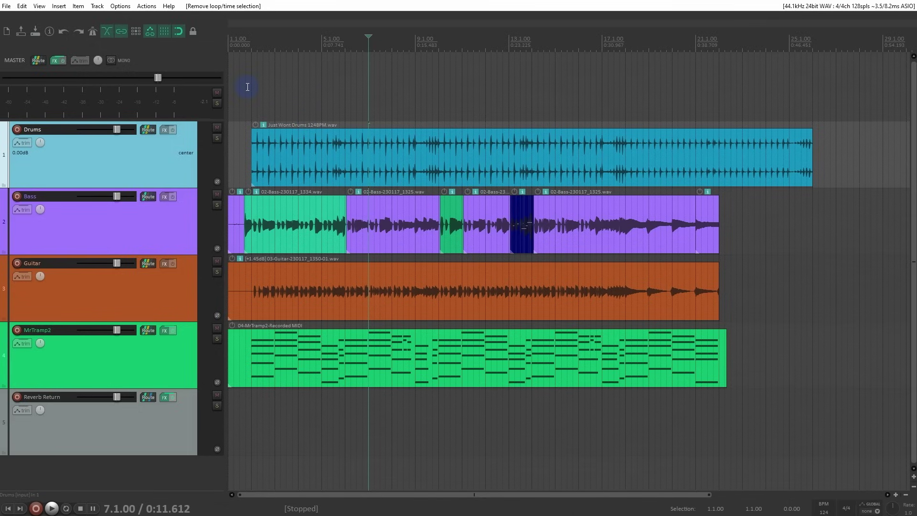
- Add a marker at 2.1.00 and move it to 1.3.75, where the light green bass item starts
{"action": "left_click", "coordinate": [250, 50]}
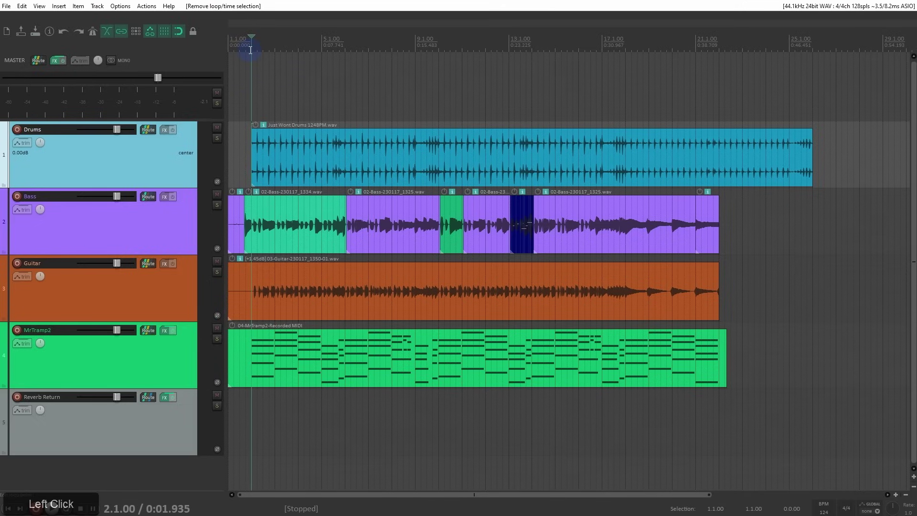
{"action": "key", "text": "m"}
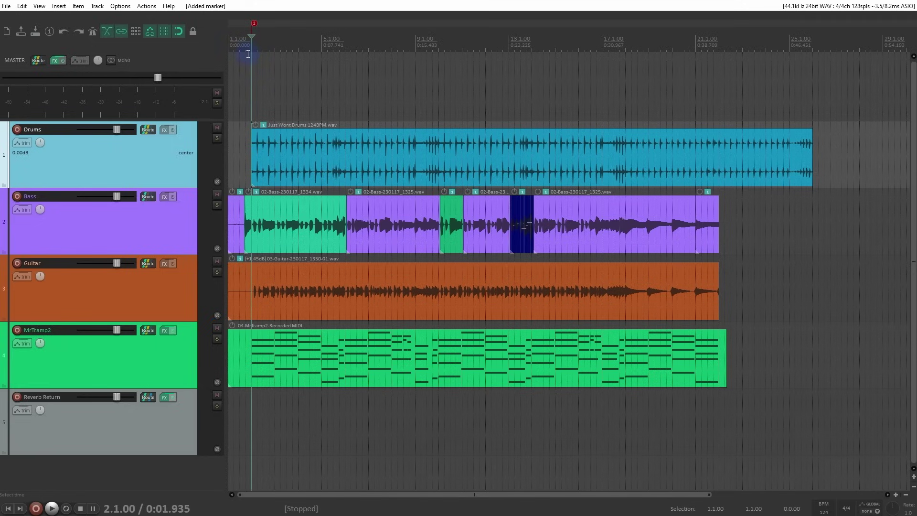
{"action": "scroll", "coordinate": [324, 85], "scroll_direction": "up", "scroll_amount": 5}
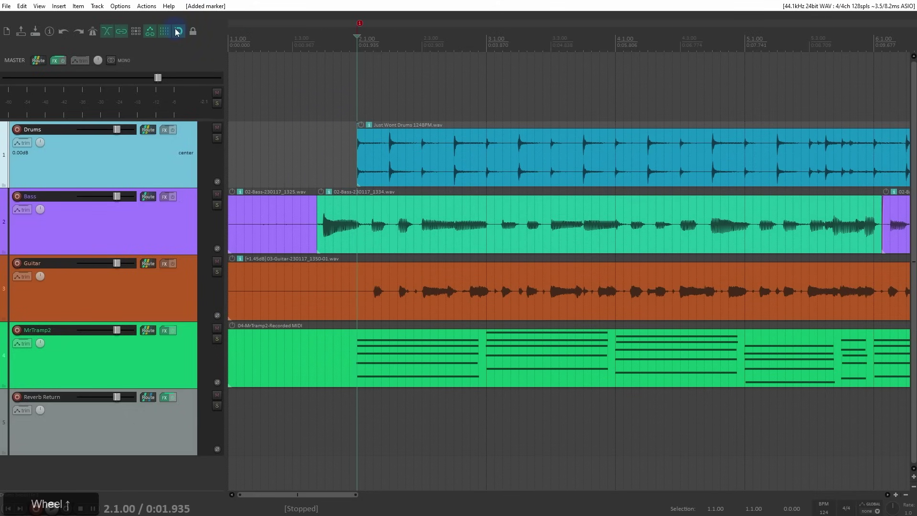
{"action": "left_click_drag", "start_coordinate": [360, 25], "coordinate": [323, 28]}
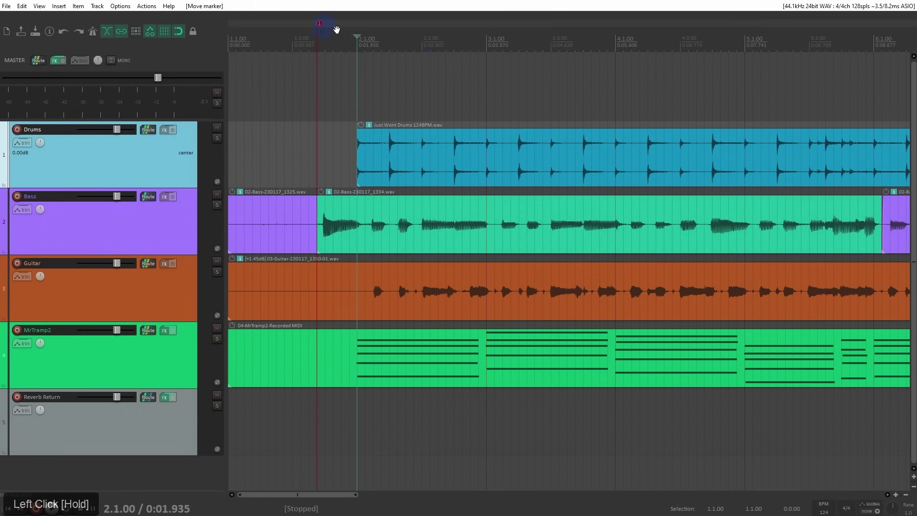
- Add a second marker at 6.1.00, near the end of the light green bass item
{"action": "scroll", "coordinate": [473, 62], "scroll_direction": "down", "scroll_amount": 3}
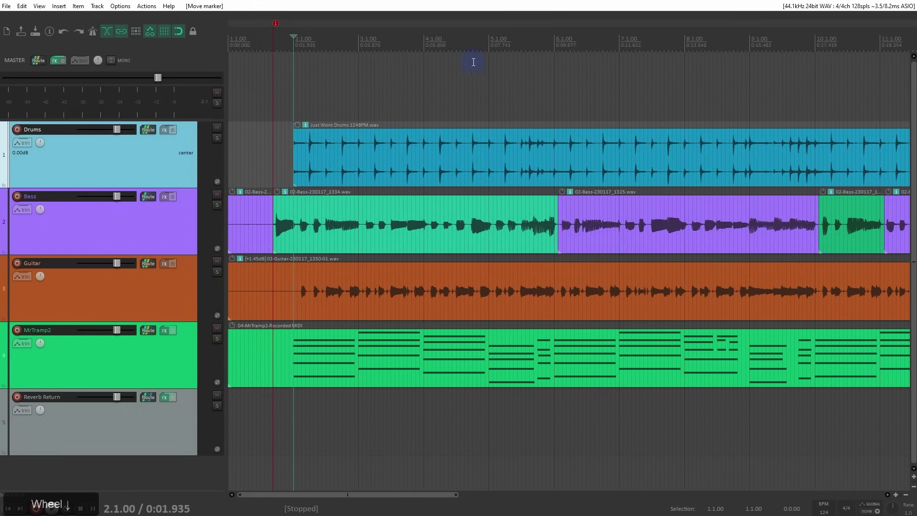
{"action": "left_click", "coordinate": [553, 46]}
{"action": "key", "text": "m"}
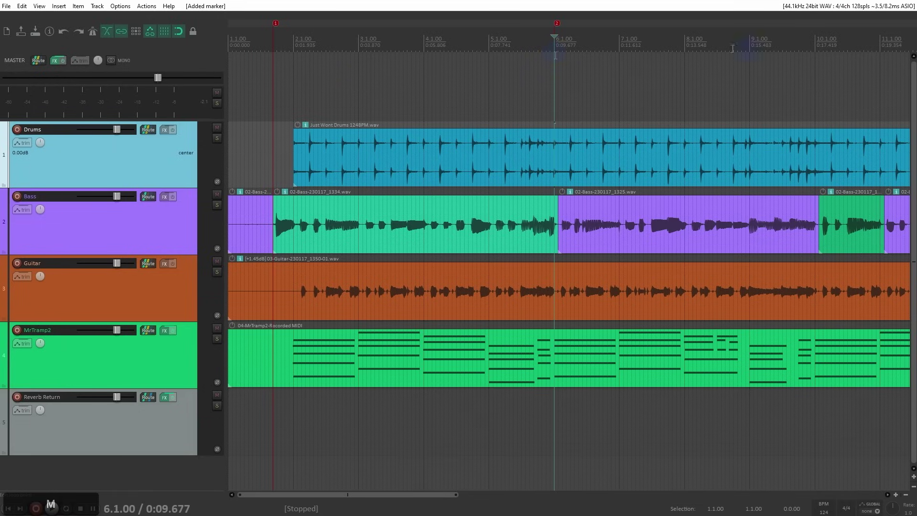
- Select the time between markers 1 and 2, check the snap/grid settings, and create a region from the selection
{"action": "left_click_drag", "start_coordinate": [276, 48], "coordinate": [556, 95]}
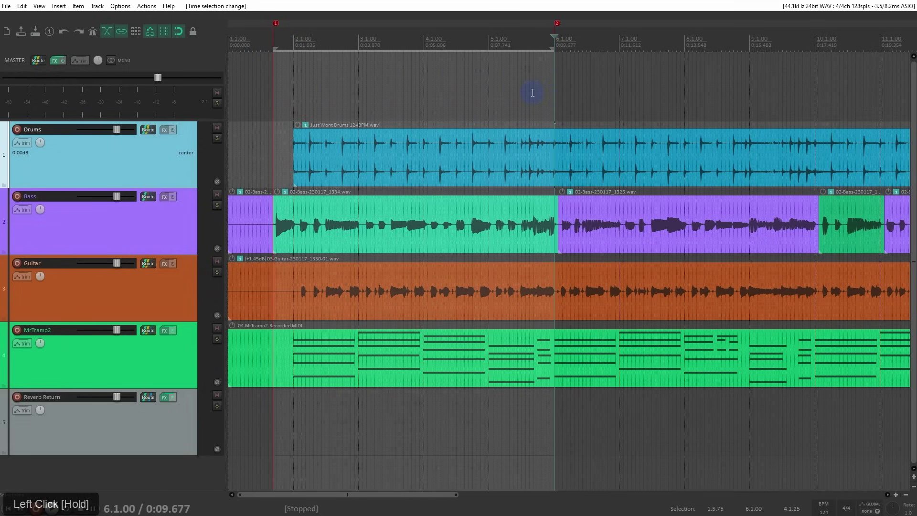
{"action": "scroll", "coordinate": [532, 93], "scroll_direction": "up", "scroll_amount": 2}
{"action": "right_click", "coordinate": [164, 31]}
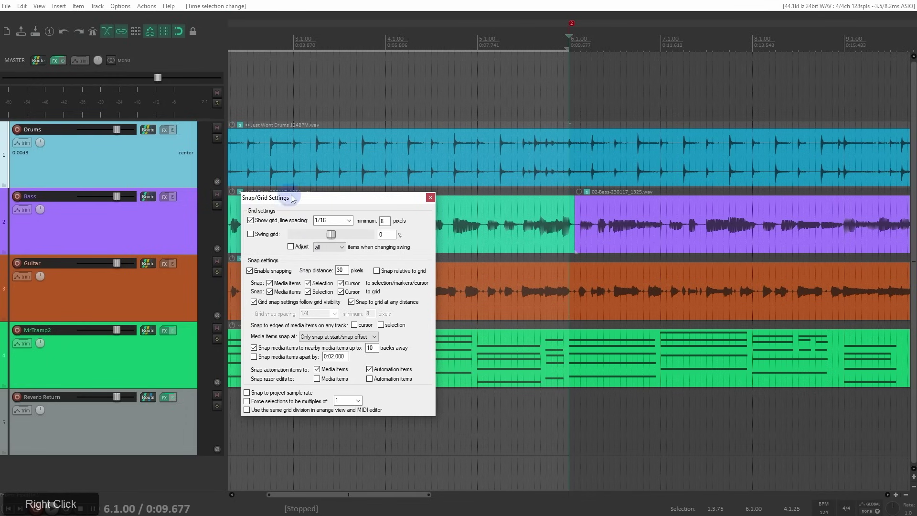
{"action": "left_click", "coordinate": [430, 197]}
{"action": "scroll", "coordinate": [475, 103], "scroll_direction": "down", "scroll_amount": 2}
{"action": "scroll", "coordinate": [474, 104], "scroll_direction": "down", "scroll_amount": 2}
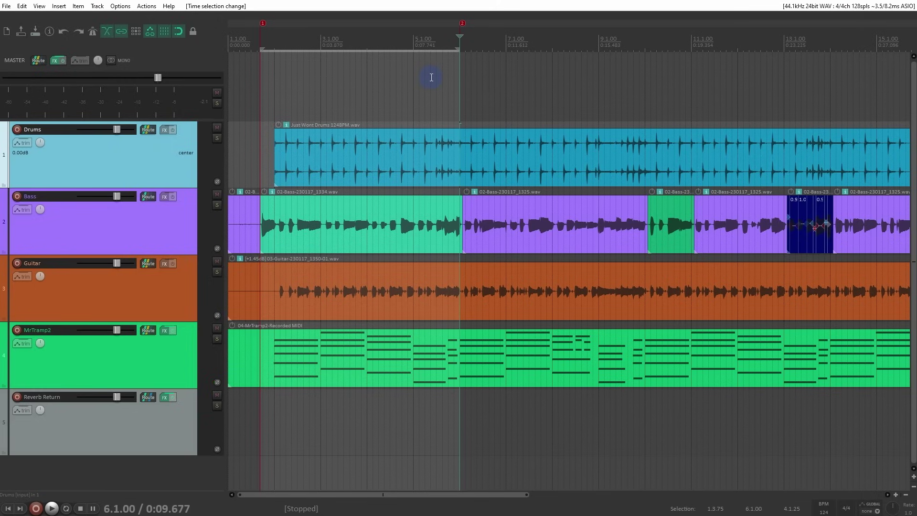
{"action": "key", "text": "shift+r"}
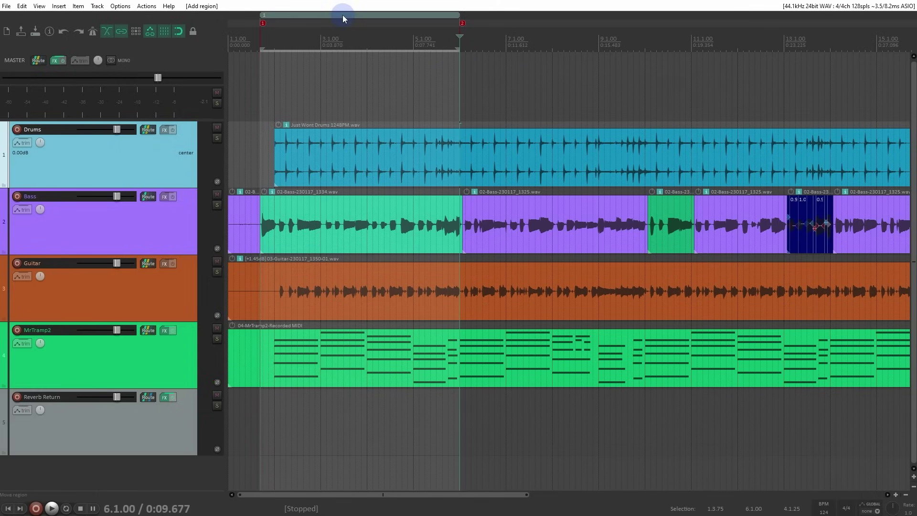
- Add a marker at 10.1.00 and create a region from a time selection spanning 6.1.00 to 10.1.00
{"action": "left_click", "coordinate": [468, 113]}
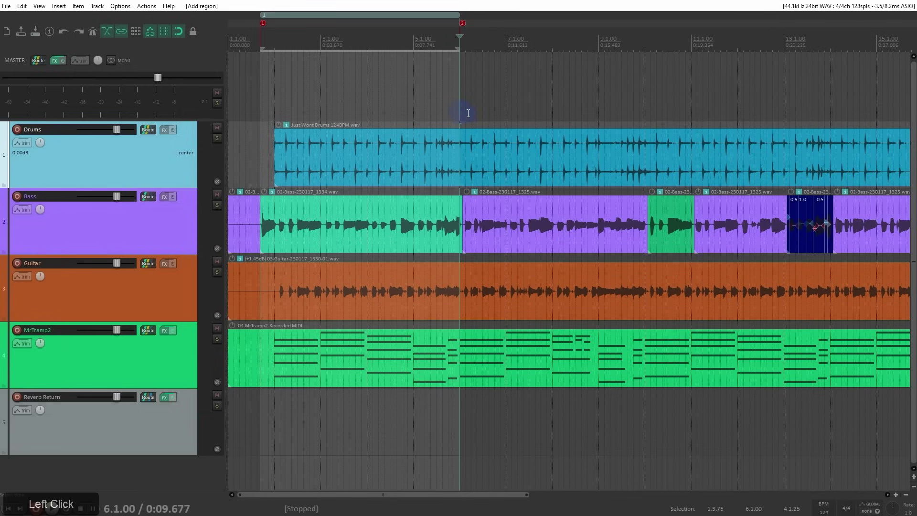
{"action": "left_click", "coordinate": [645, 108]}
{"action": "key", "text": "m"}
{"action": "left_click_drag", "start_coordinate": [459, 46], "coordinate": [643, 84]}
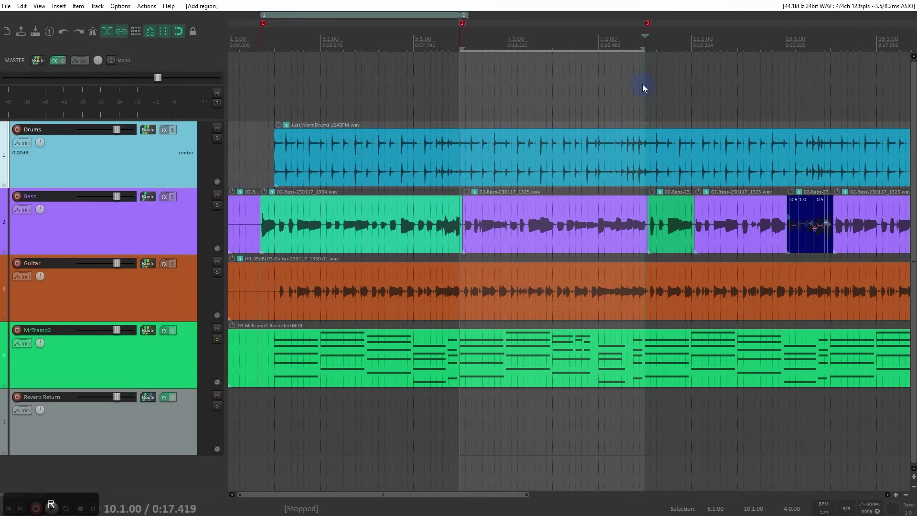
{"action": "key", "text": "shift+r"}
- Add a marker at 14.1.00 and create a region from a time selection spanning 10.1.00 to 14.1.00
{"action": "left_click_drag", "start_coordinate": [703, 82], "coordinate": [495, 83]}
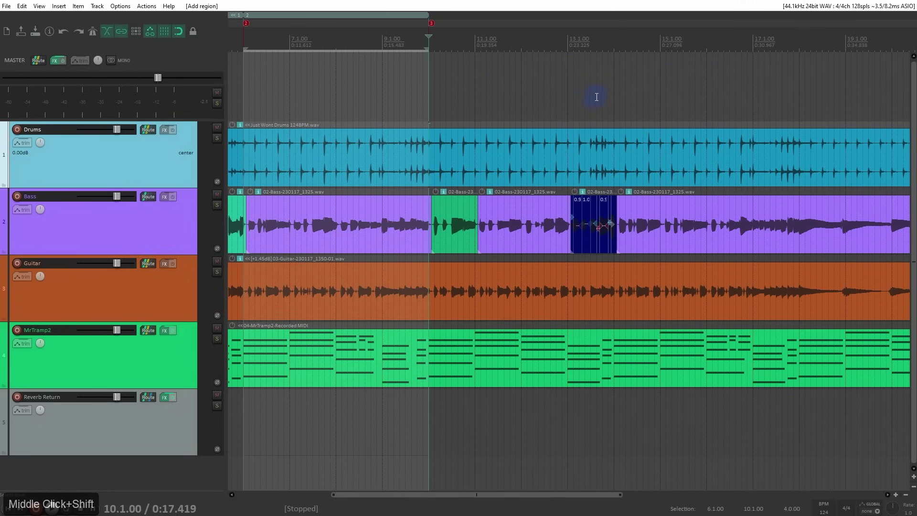
{"action": "left_click", "coordinate": [611, 89]}
{"action": "key", "text": "m"}
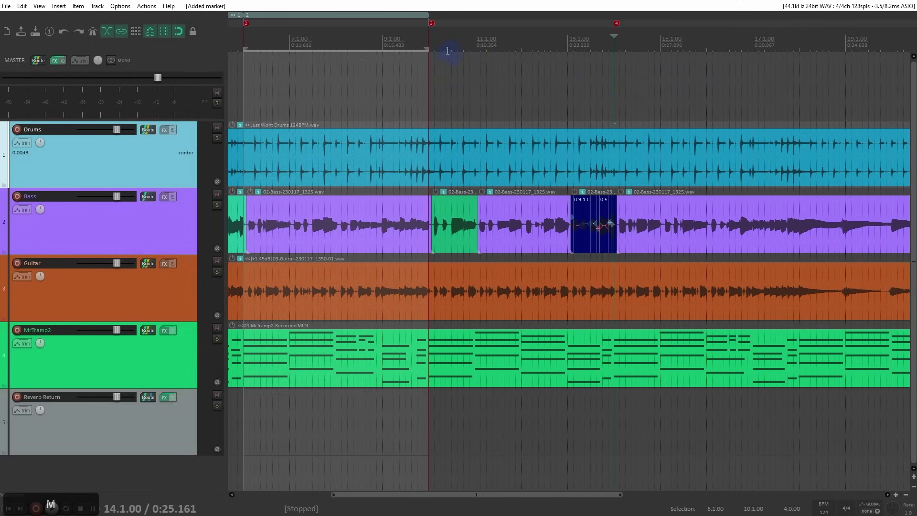
{"action": "left_click_drag", "start_coordinate": [427, 42], "coordinate": [613, 82]}
{"action": "key", "text": "shift+r"}
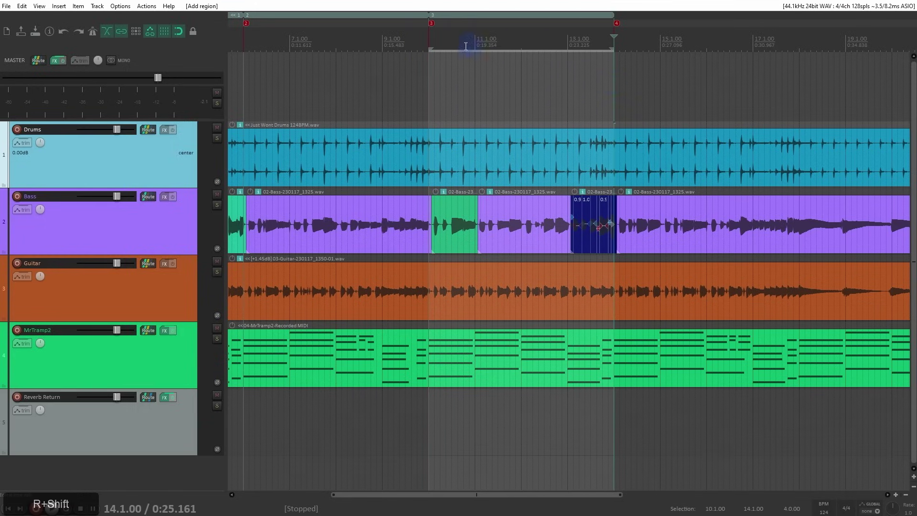
{"action": "scroll", "coordinate": [449, 59], "scroll_direction": "down", "scroll_amount": 2}
{"action": "left_click_drag", "start_coordinate": [425, 62], "coordinate": [543, 80]}
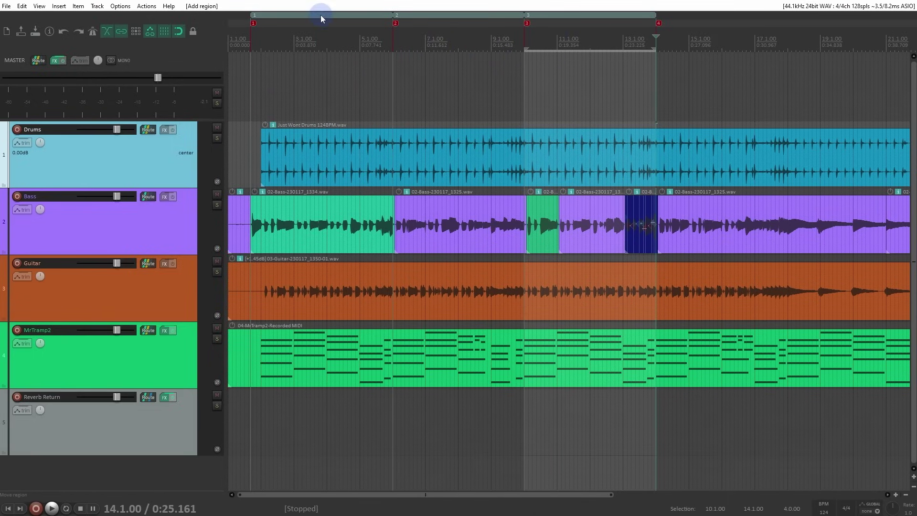
{"action": "left_click", "coordinate": [358, 76]}
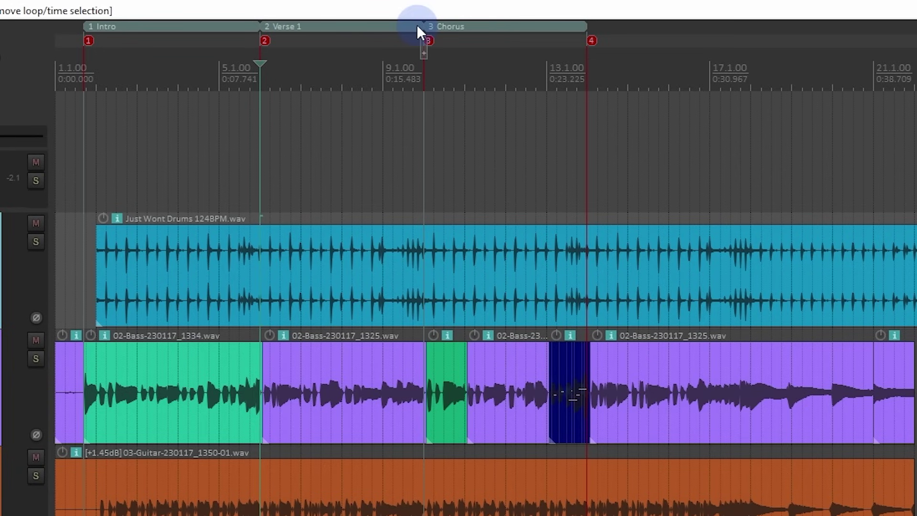
- Duplicate the Verse 1 region directly behind itself at 10.1.00 and reorder the copy to follow the Chorus region
{"action": "left_click_drag", "start_coordinate": [416, 24], "coordinate": [417, 24]}
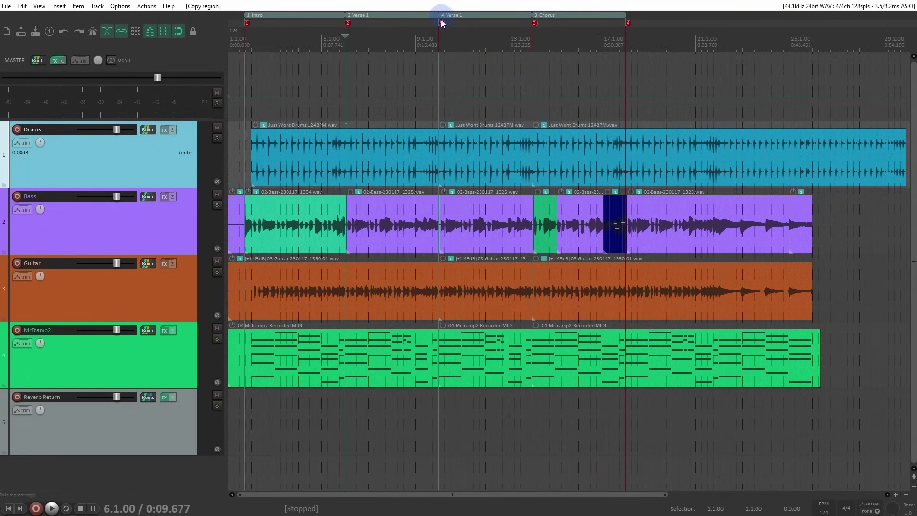
{"action": "left_click", "coordinate": [460, 165]}
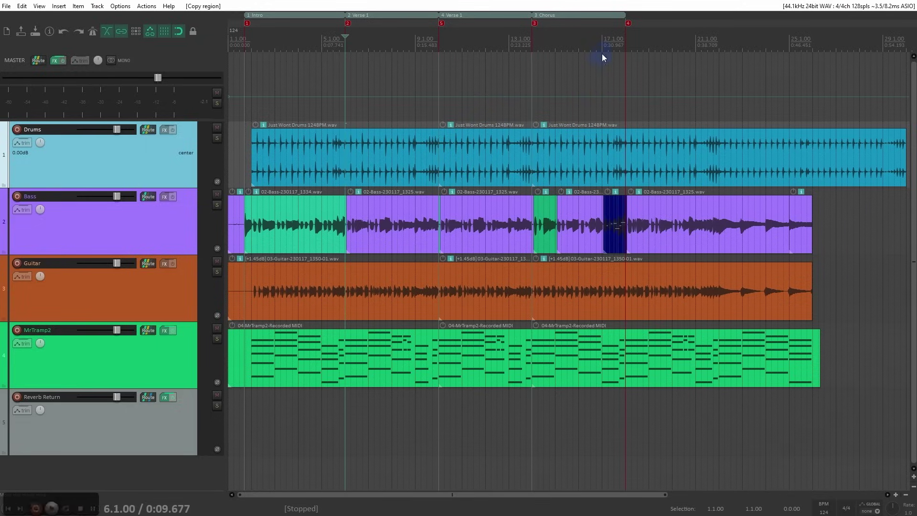
{"action": "left_click_drag", "start_coordinate": [601, 55], "coordinate": [530, 57]}
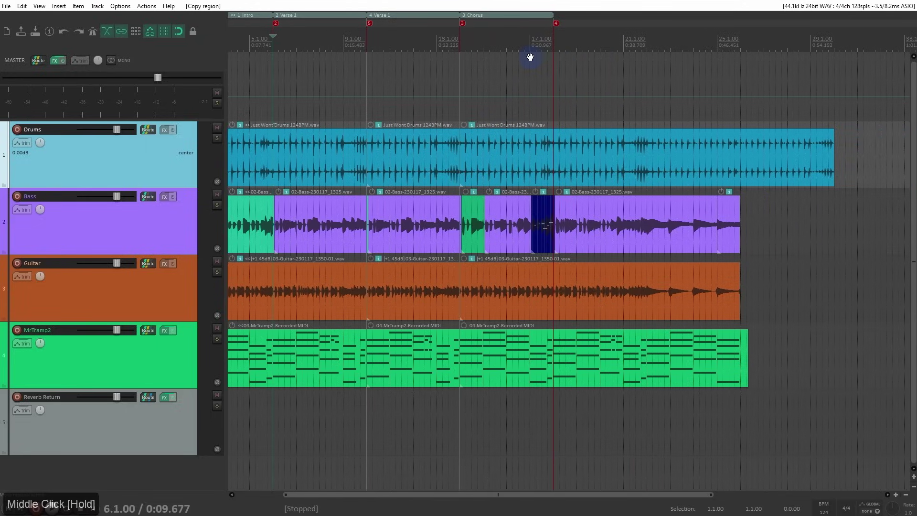
{"action": "left_click", "coordinate": [389, 19]}
{"action": "left_click_drag", "start_coordinate": [389, 19], "coordinate": [588, 46]}
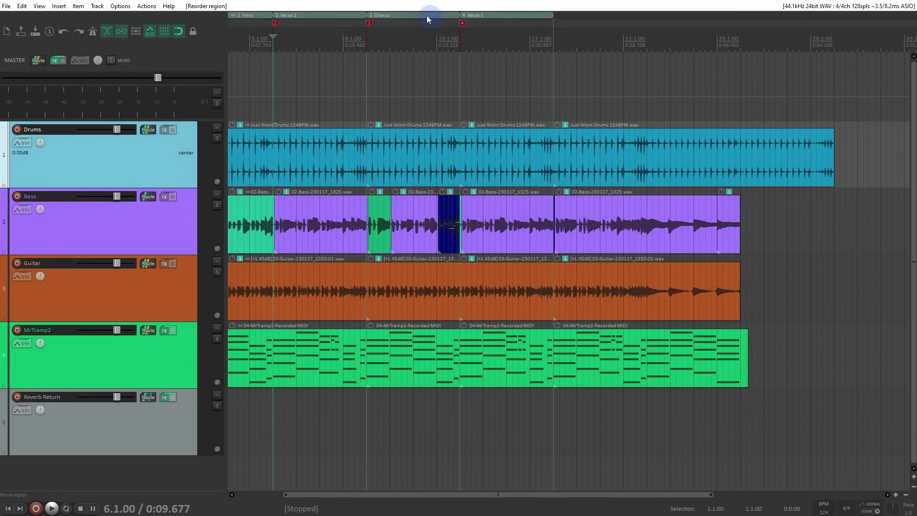
- Copy the Chorus region to 18.1.00 and again to 22.1.00, after the second Verse 1 region
{"action": "left_click_drag", "start_coordinate": [383, 17], "coordinate": [557, 19]}
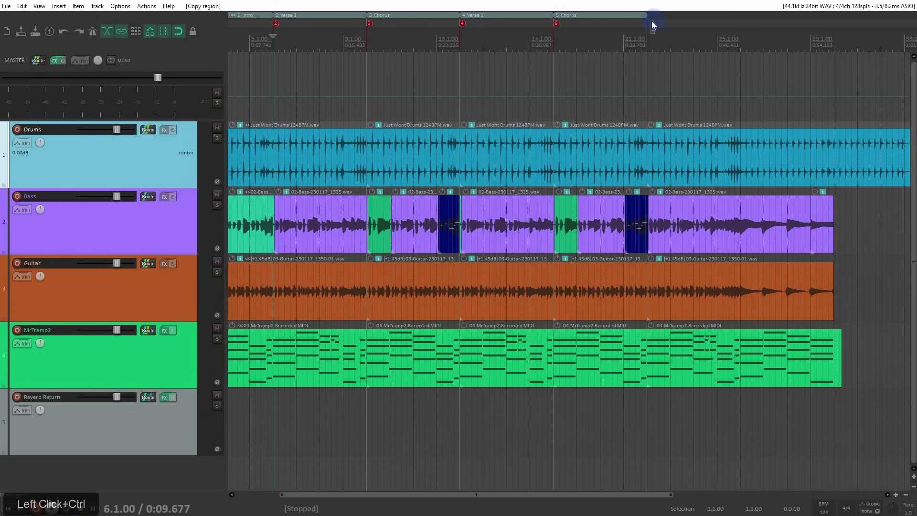
{"action": "scroll", "coordinate": [683, 126], "scroll_direction": "down", "scroll_amount": 2}
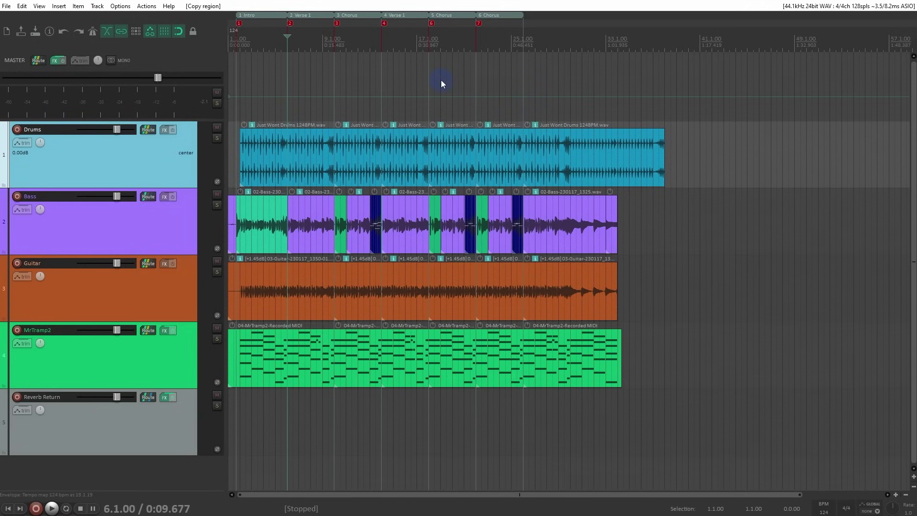
- Open the Region/Marker Manager and filter its list to show only regions, without markers
{"action": "left_click", "coordinate": [39, 6]}
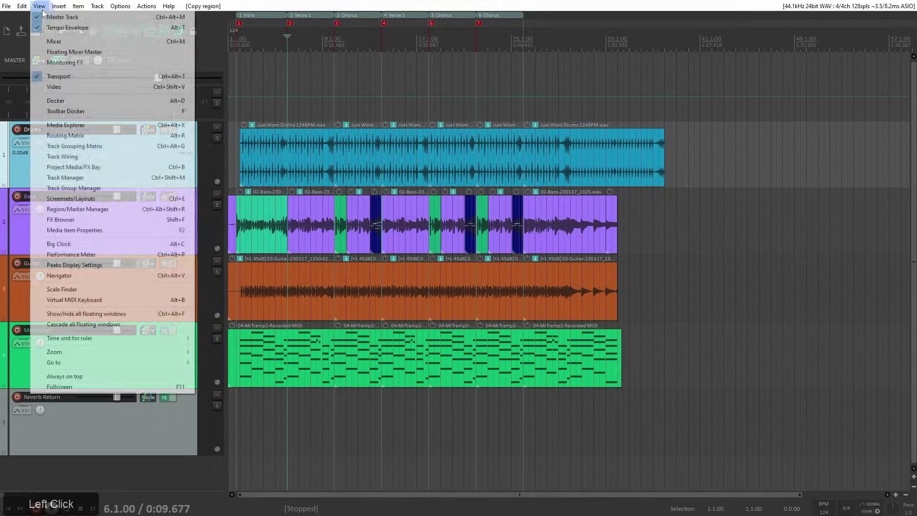
{"action": "left_click", "coordinate": [123, 210]}
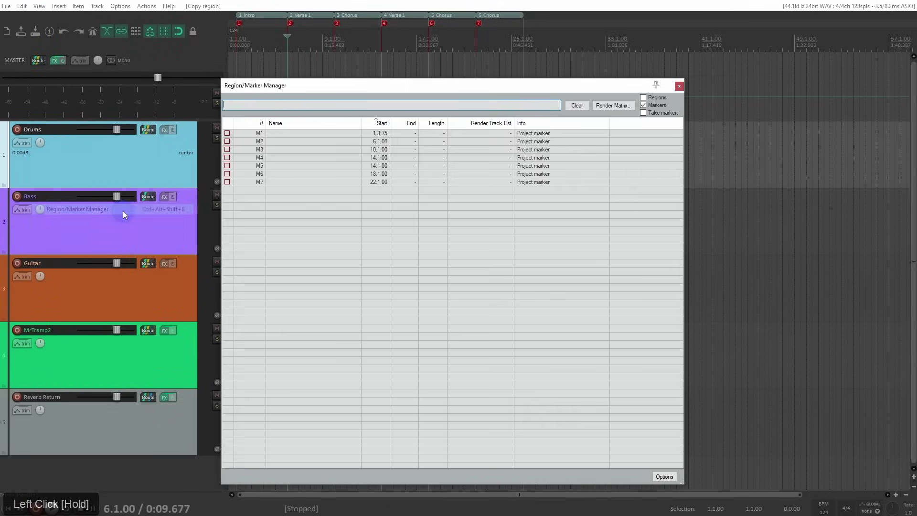
{"action": "double_click", "coordinate": [645, 105]}
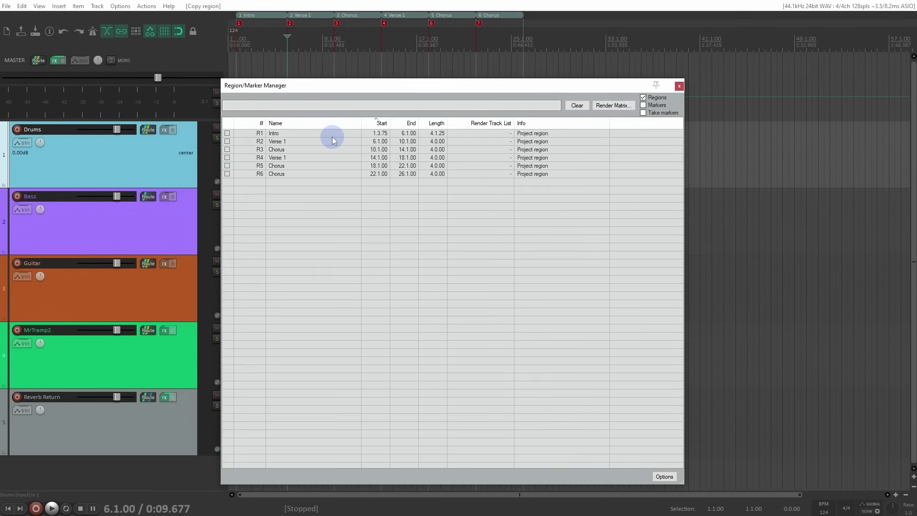
- Set a custom turquoise color for the first Verse 1 region, R2
{"action": "right_click", "coordinate": [225, 142]}
{"action": "left_click", "coordinate": [242, 150]}
{"action": "left_click", "coordinate": [334, 101]}
{"action": "left_click", "coordinate": [202, 224]}
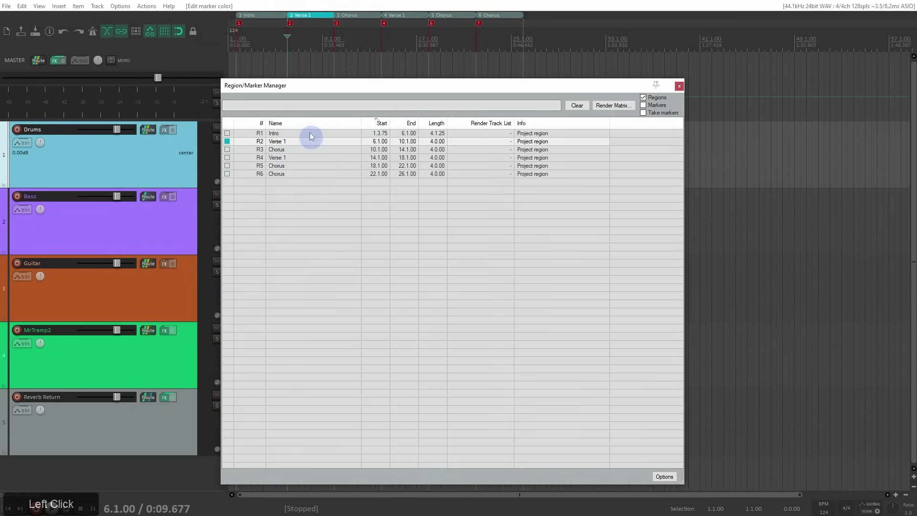
- Set the second Verse 1 region, R4, to a custom purple with red 158, green 27 and blue 173
{"action": "left_click", "coordinate": [228, 158]}
{"action": "left_click", "coordinate": [252, 168]}
{"action": "left_click", "coordinate": [362, 118]}
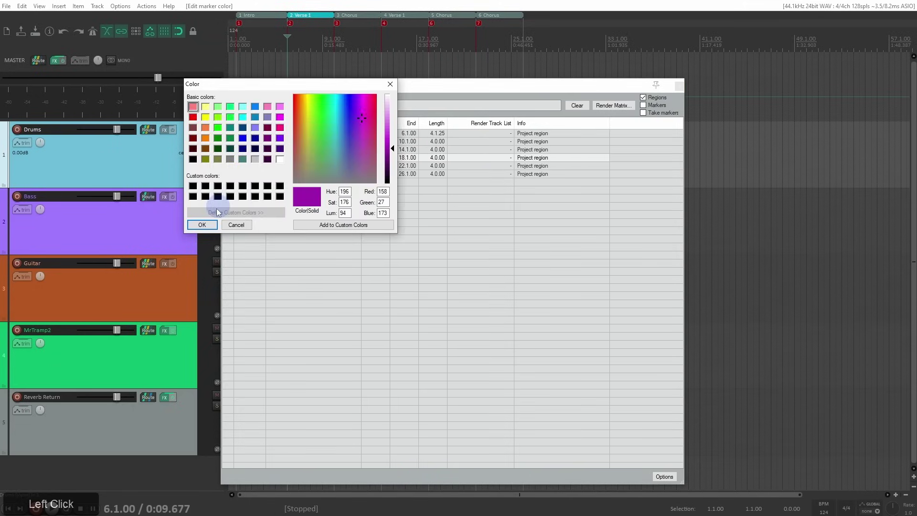
{"action": "left_click", "coordinate": [202, 224]}
- Examine the audiobook project's chapter regions along the timeline, from Opening and Dedication through the LAW chapters
{"action": "mouse_move", "coordinate": [388, 93]}
{"action": "left_mouse_down"}
{"action": "mouse_move", "coordinate": [492, 111]}
{"action": "mouse_move", "coordinate": [614, 110]}
{"action": "mouse_move", "coordinate": [429, 86]}
{"action": "left_mouse_up"}
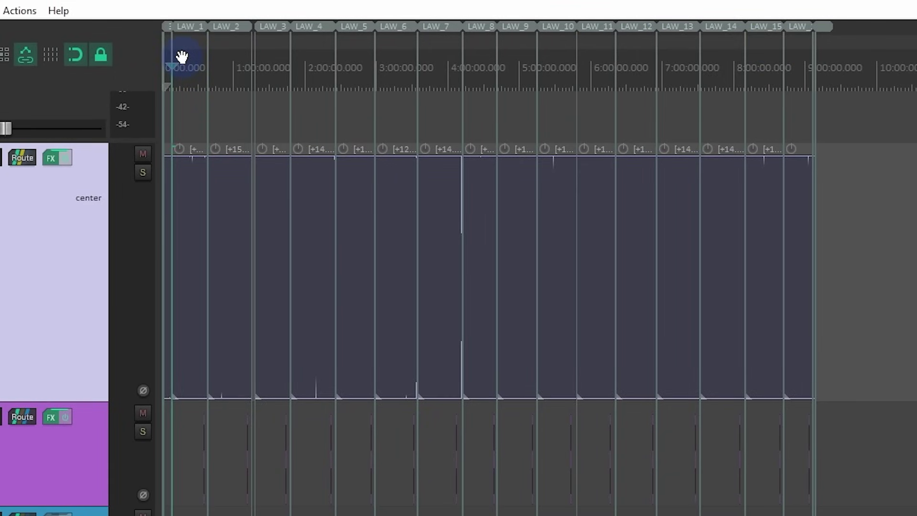
{"action": "scroll", "coordinate": [180, 55], "scroll_direction": "up", "scroll_amount": 10}
{"action": "scroll", "coordinate": [247, 71], "scroll_direction": "up", "scroll_amount": 2}
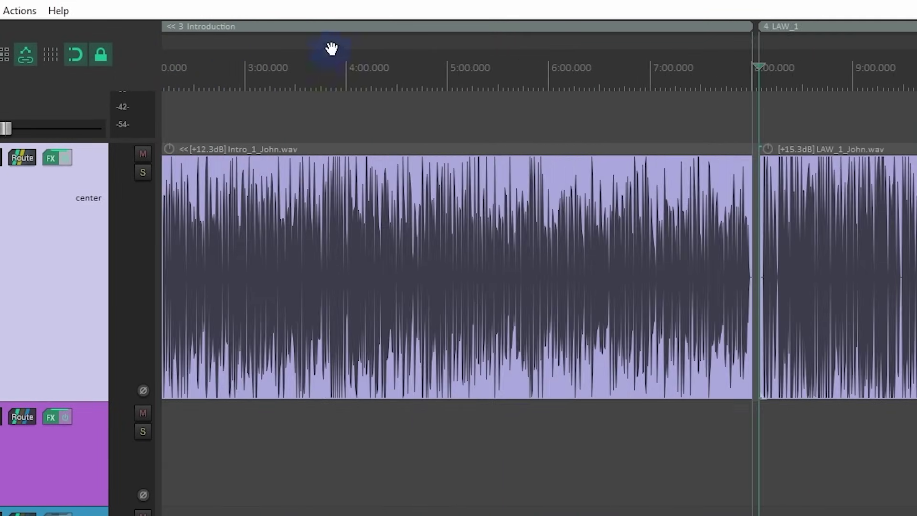
{"action": "left_click_drag", "start_coordinate": [501, 104], "coordinate": [722, 93]}
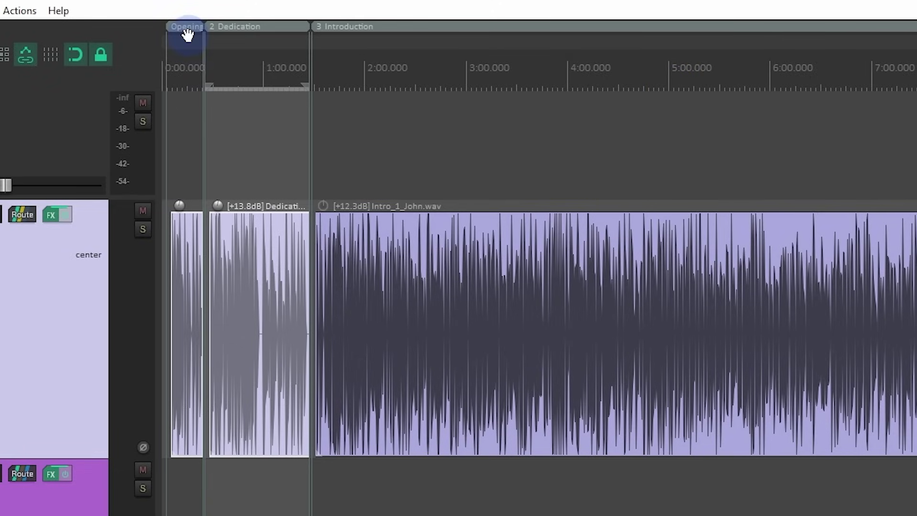
{"action": "left_click_drag", "start_coordinate": [912, 119], "coordinate": [294, 126]}
{"action": "scroll", "coordinate": [395, 110], "scroll_direction": "down", "scroll_amount": 7}
{"action": "scroll", "coordinate": [311, 70], "scroll_direction": "down", "scroll_amount": 6}
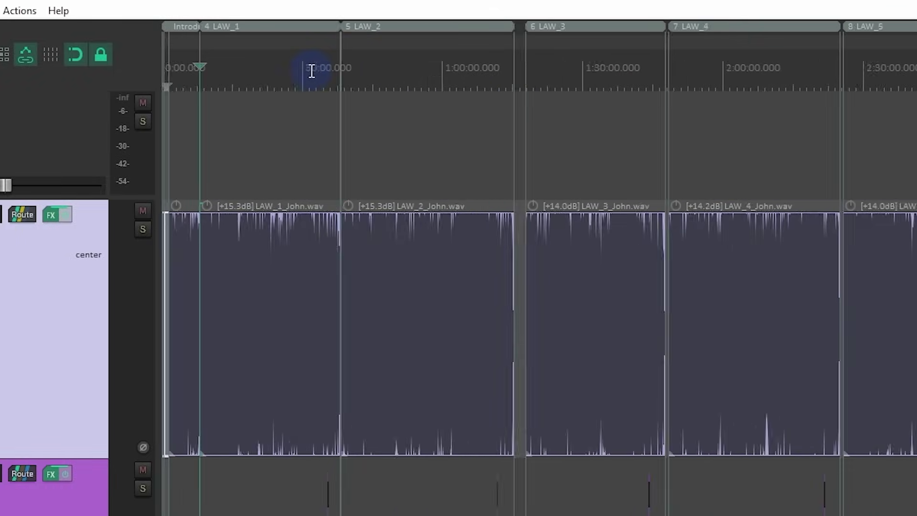
{"action": "left_click_drag", "start_coordinate": [913, 139], "coordinate": [420, 146]}
{"action": "scroll", "coordinate": [361, 123], "scroll_direction": "down", "scroll_amount": 3}
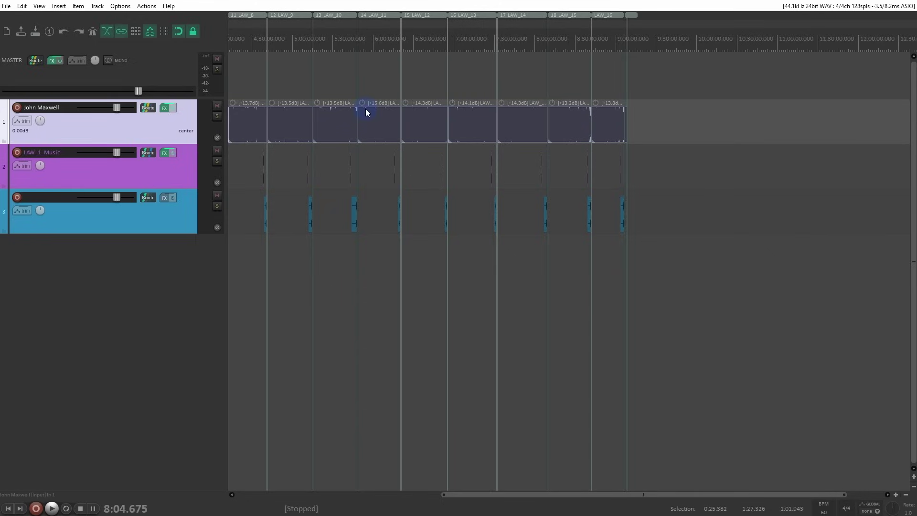
- Open the Region Render Matrix through the Region/Marker Manager, close the manager, and float the matrix as a separate window
{"action": "left_click", "coordinate": [39, 6]}
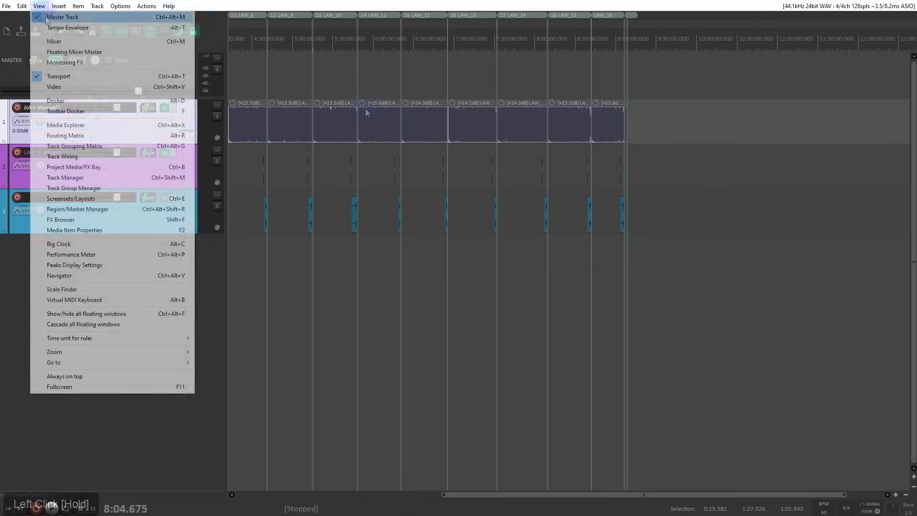
{"action": "left_click", "coordinate": [105, 210]}
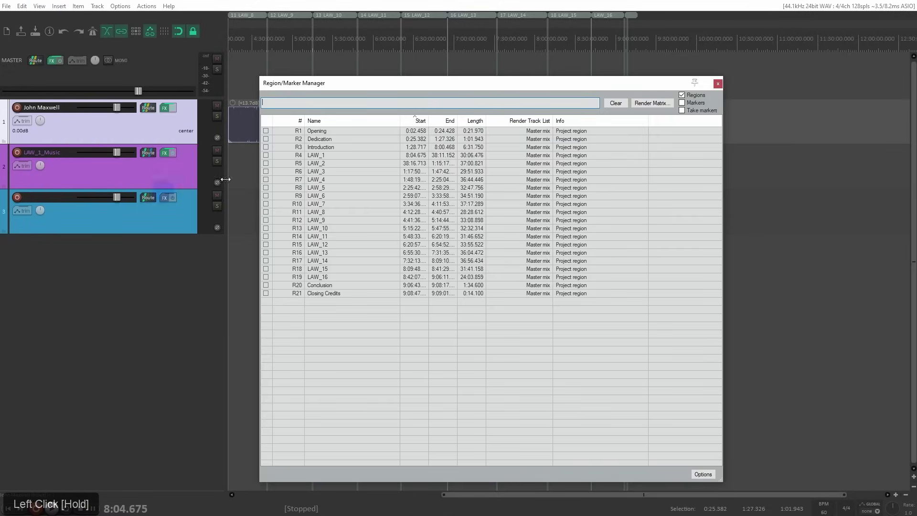
{"action": "left_click", "coordinate": [652, 103]}
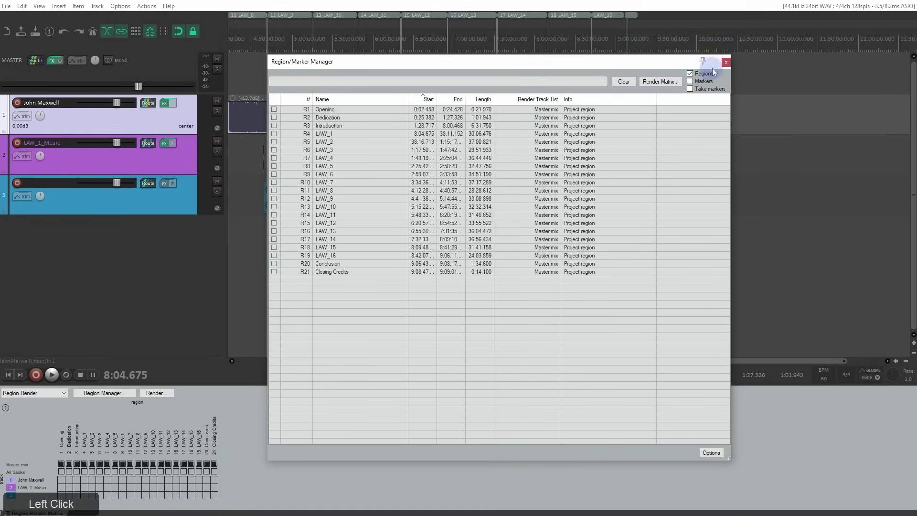
{"action": "left_click", "coordinate": [717, 84]}
{"action": "left_click_drag", "start_coordinate": [20, 499], "coordinate": [420, 154]}
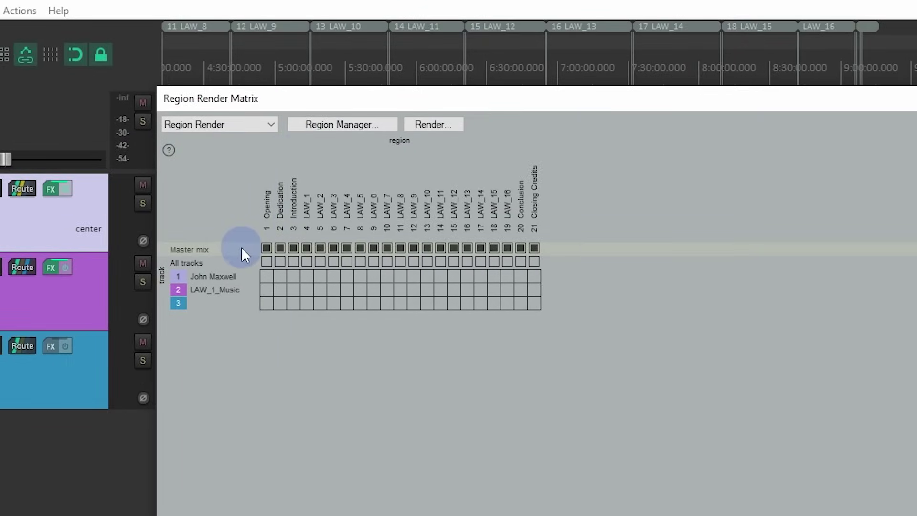
- Clear the Master mix render assignments for all regions and enable them again from Opening to Closing Credits
{"action": "mouse_move", "coordinate": [266, 250]}
{"action": "left_mouse_down"}
{"action": "mouse_move", "coordinate": [370, 243]}
{"action": "mouse_move", "coordinate": [583, 251]}
{"action": "left_mouse_up"}
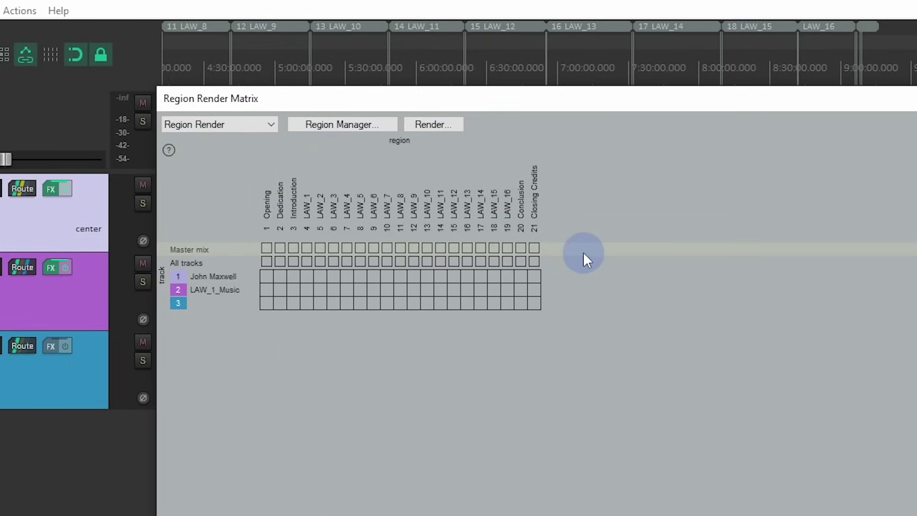
{"action": "left_click", "coordinate": [267, 248]}
{"action": "left_click_drag", "start_coordinate": [271, 247], "coordinate": [534, 248]}
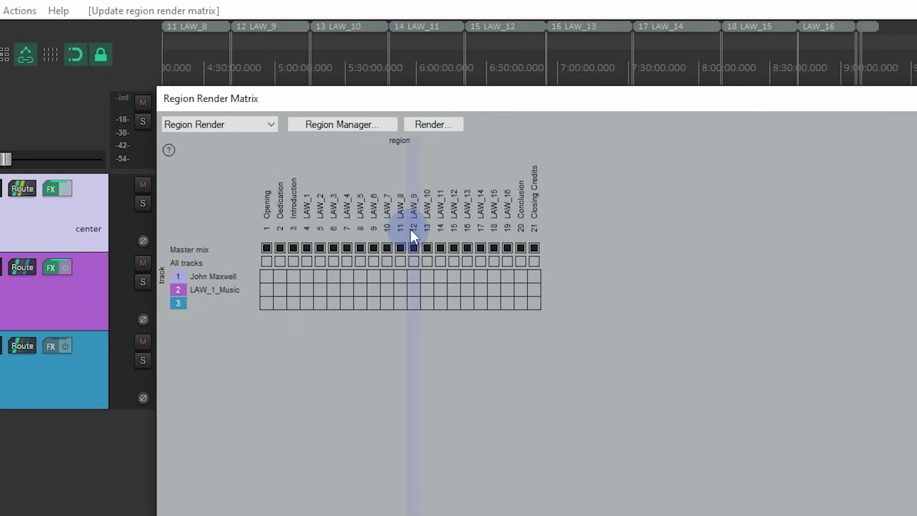
- Open the render settings and review the $regionnumber_$region file name pattern and the list of output files it generates
{"action": "key", "text": "ctrl+alt+r"}
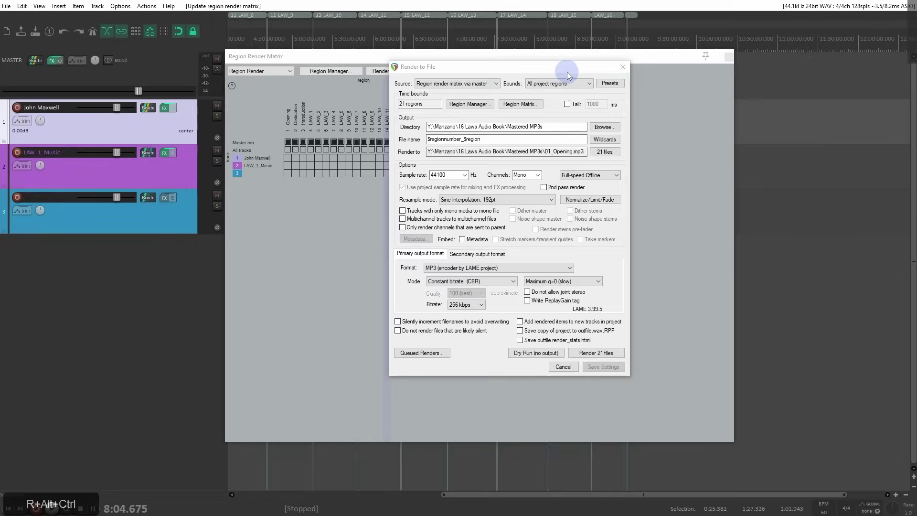
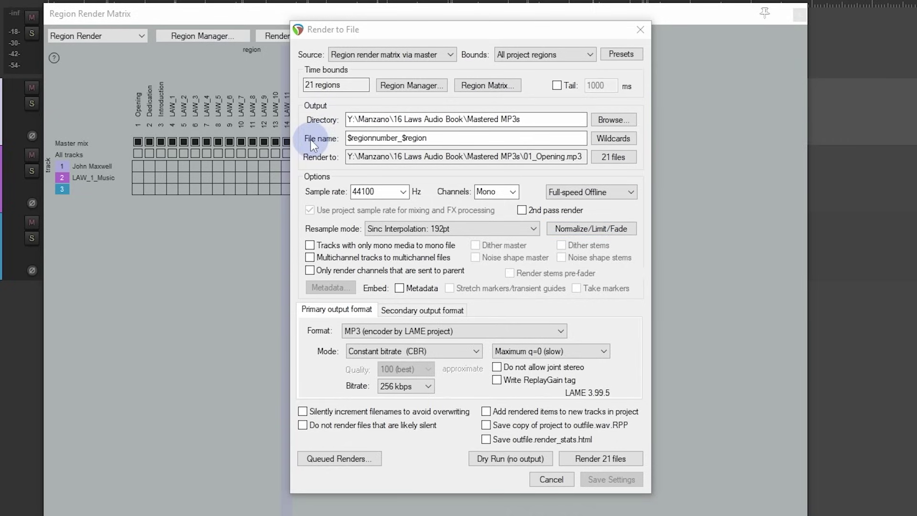
{"action": "left_click_drag", "start_coordinate": [348, 138], "coordinate": [411, 138]}
{"action": "left_click", "coordinate": [449, 139]}
{"action": "left_click_drag", "start_coordinate": [348, 138], "coordinate": [363, 139]}
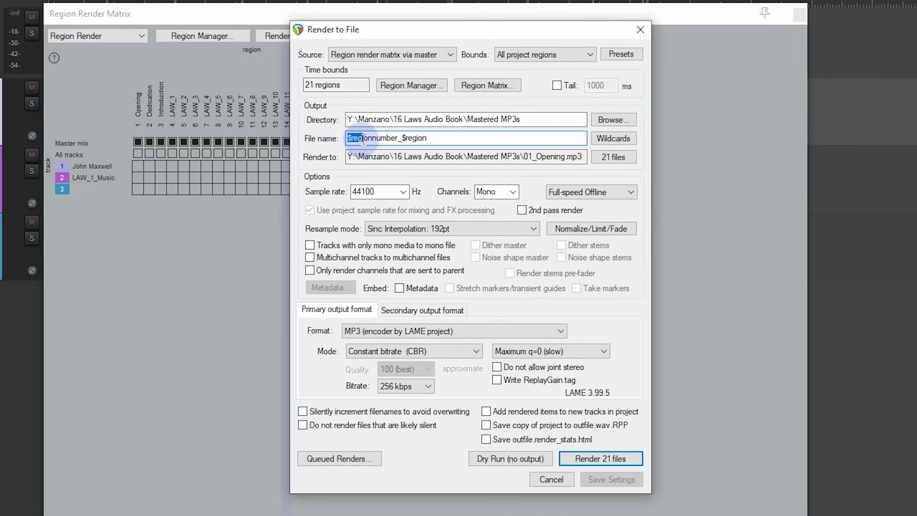
{"action": "left_click", "coordinate": [387, 138]}
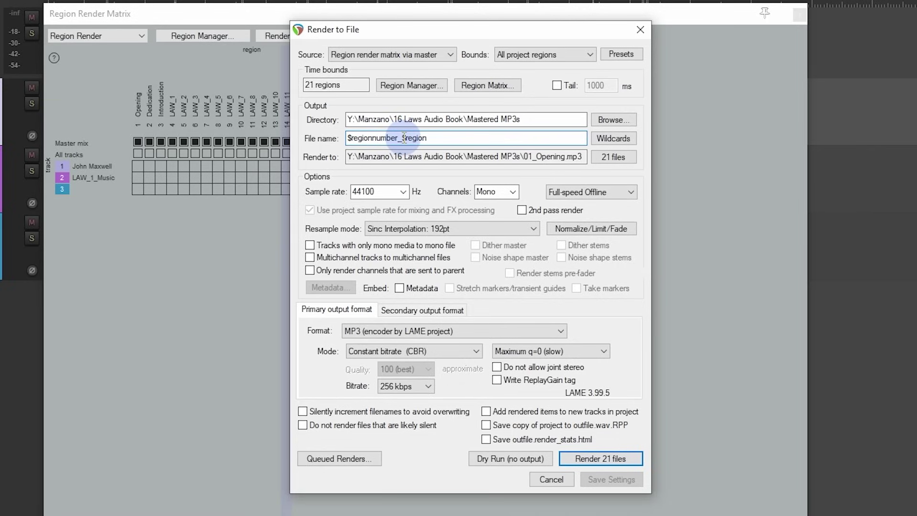
{"action": "double_click", "coordinate": [403, 138]}
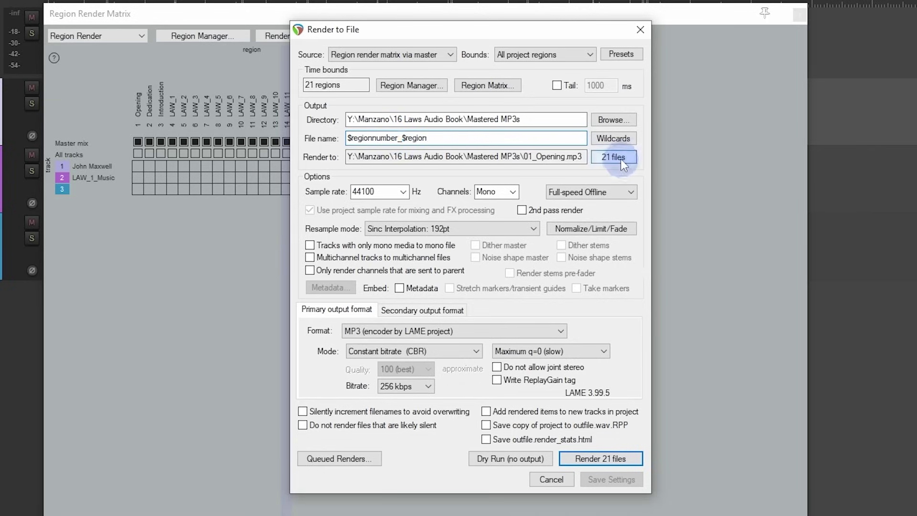
{"action": "left_click", "coordinate": [621, 159]}
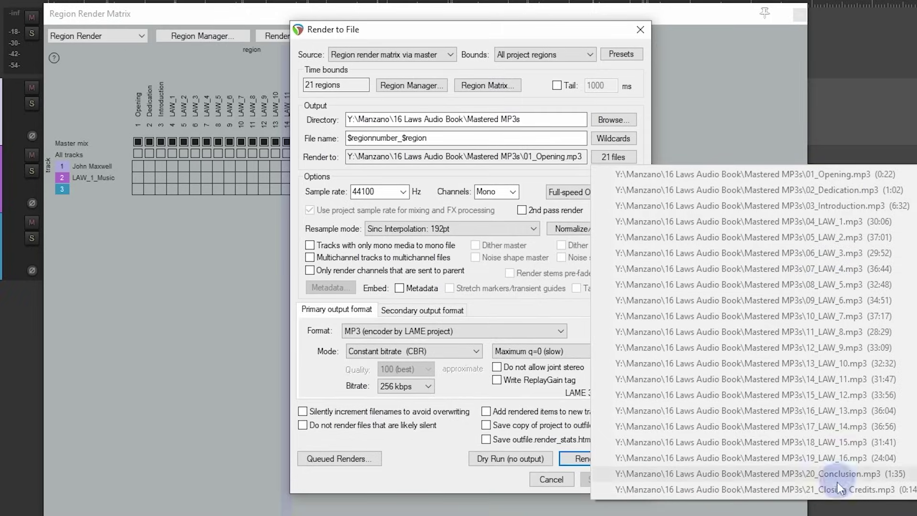
{"action": "left_click", "coordinate": [540, 34]}
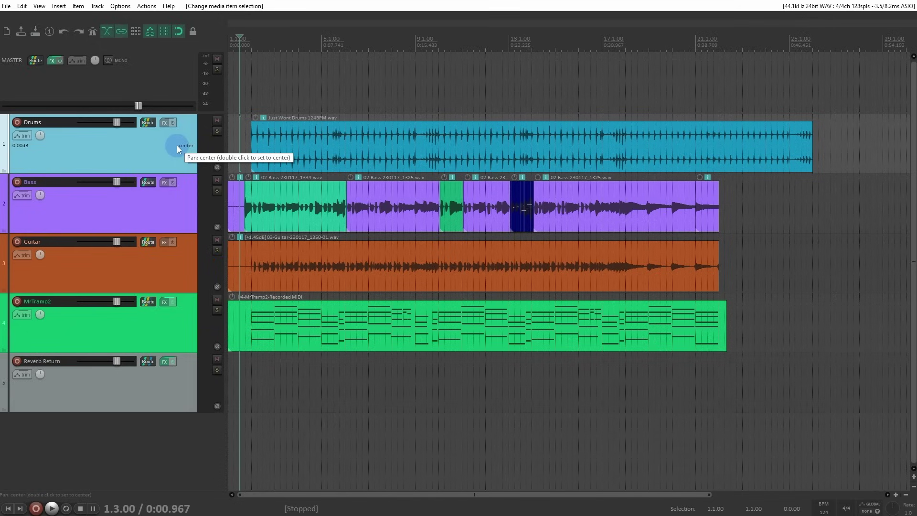
- In the song project, open the full action list and browse through the available actions
{"action": "left_click", "coordinate": [153, 7]}
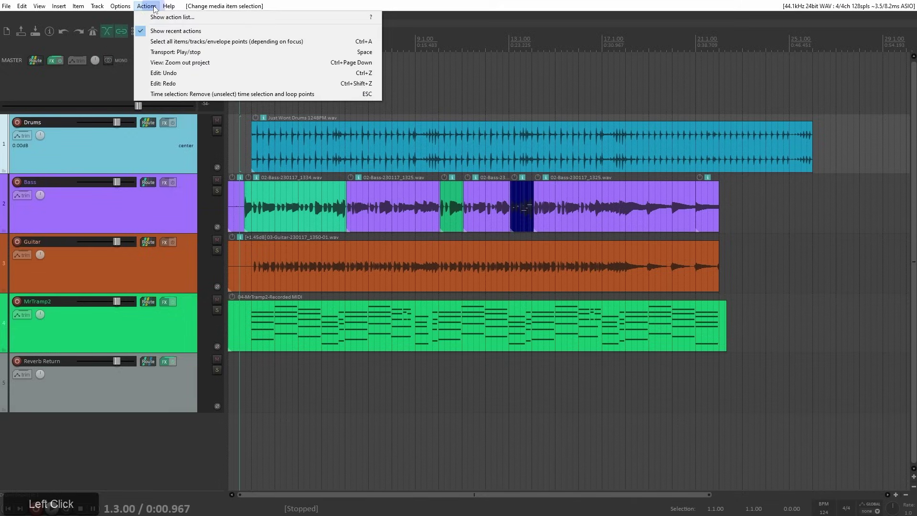
{"action": "left_click", "coordinate": [245, 22]}
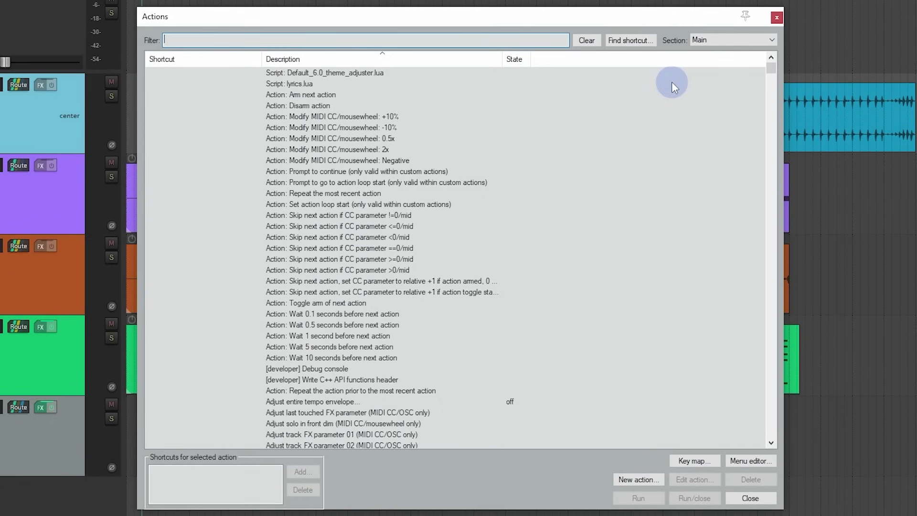
{"action": "left_click_drag", "start_coordinate": [771, 69], "coordinate": [787, 59]}
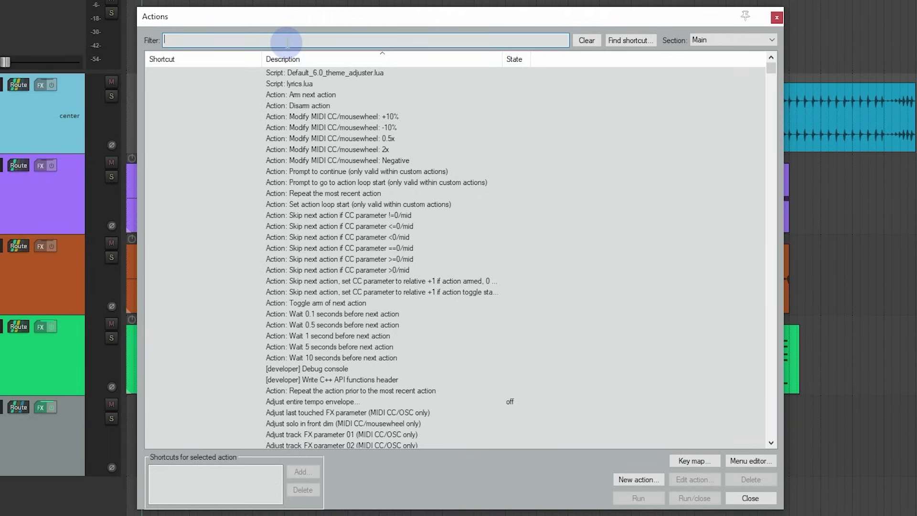
- Filter the actions by "normalize" and remove the Ctrl+Shift+N shortcut from "Item properties: Normalize items to +0dB peak"
{"action": "type", "text": "normalize"}
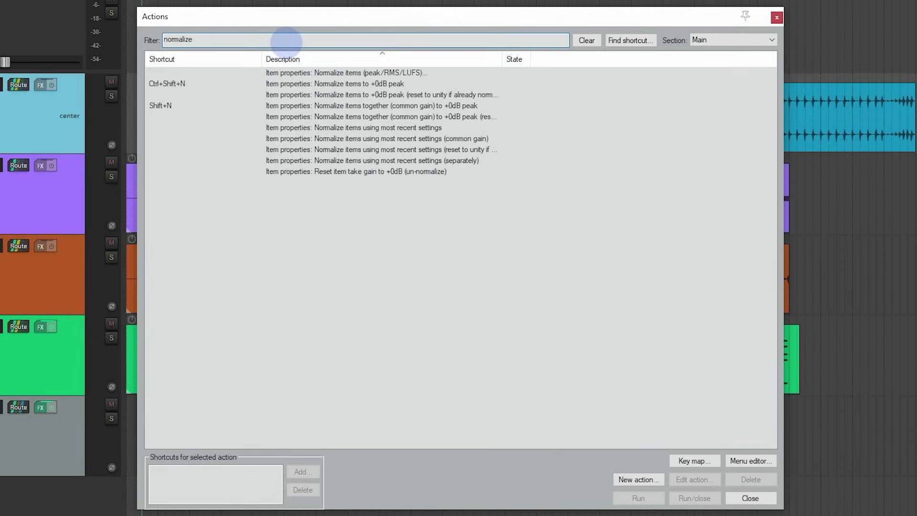
{"action": "left_click", "coordinate": [330, 84]}
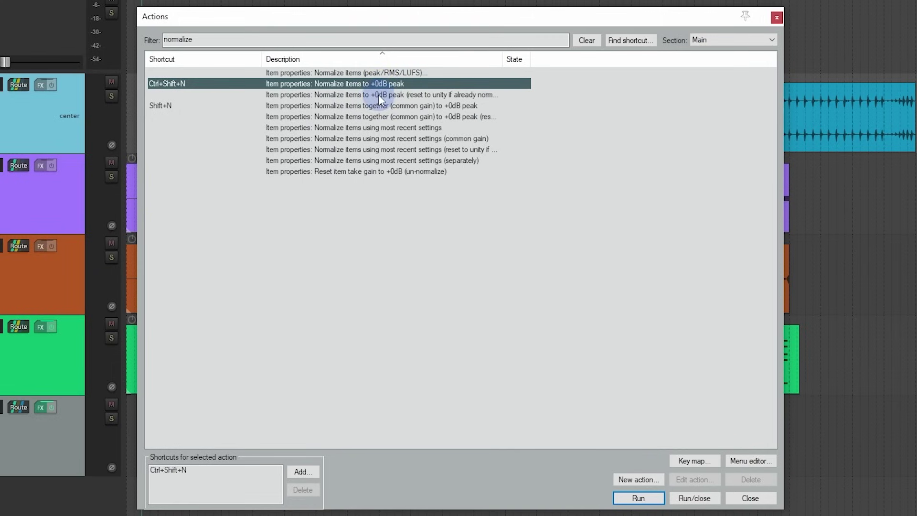
{"action": "left_click", "coordinate": [189, 473]}
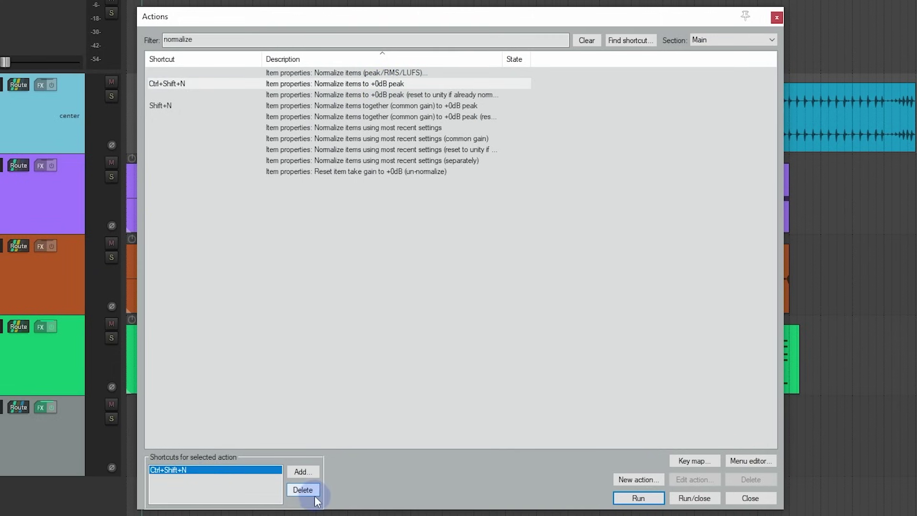
{"action": "left_click", "coordinate": [309, 489]}
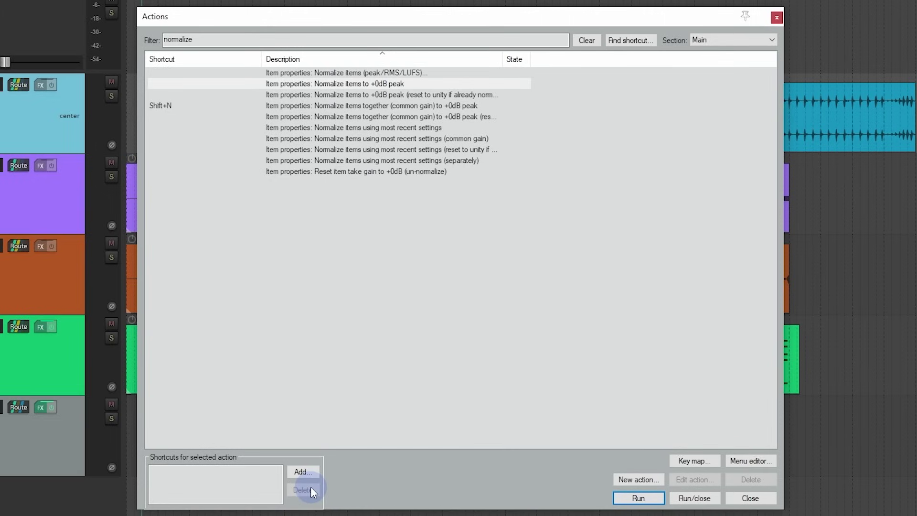
- Assign the shortcut Ctrl+Shift+N to the action "Item properties: Normalize items (peak/RMS/LUFS)"
{"action": "left_click", "coordinate": [329, 87]}
{"action": "left_click", "coordinate": [326, 72]}
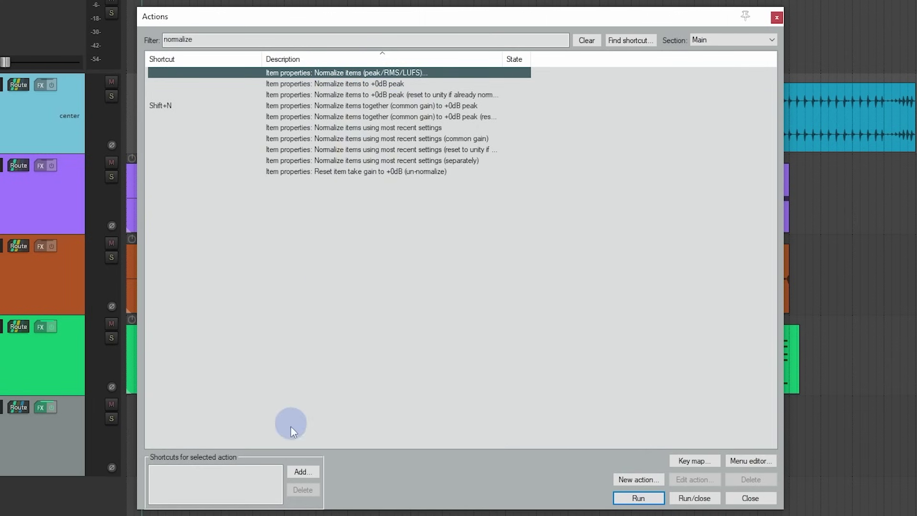
{"action": "left_click", "coordinate": [304, 472]}
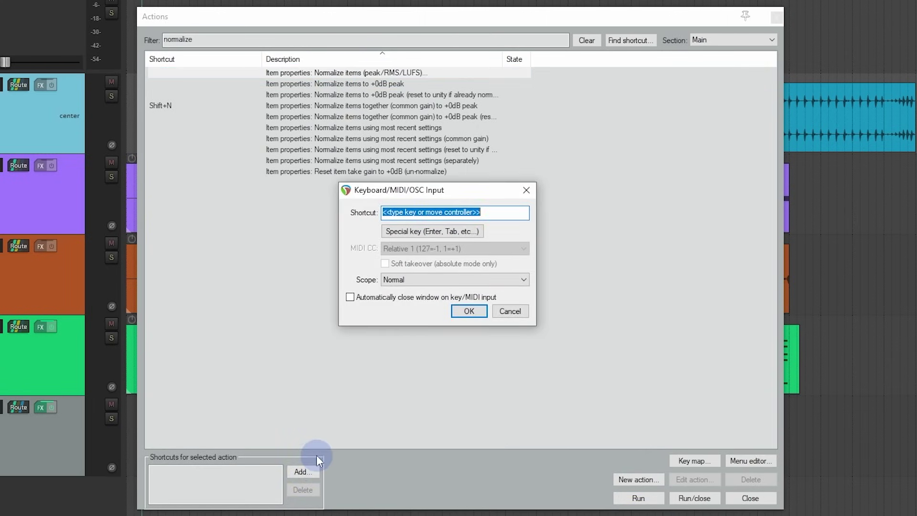
{"action": "key", "text": "ctrl+shift+n"}
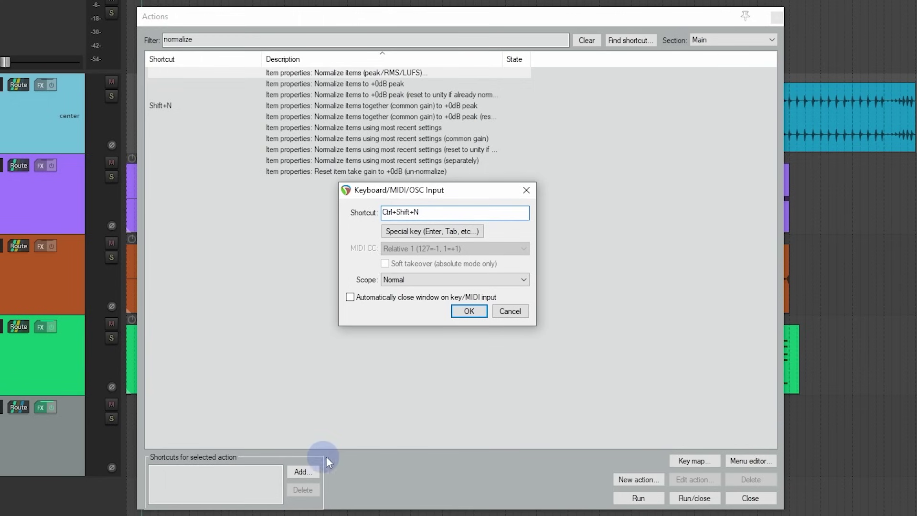
{"action": "left_click", "coordinate": [469, 311]}
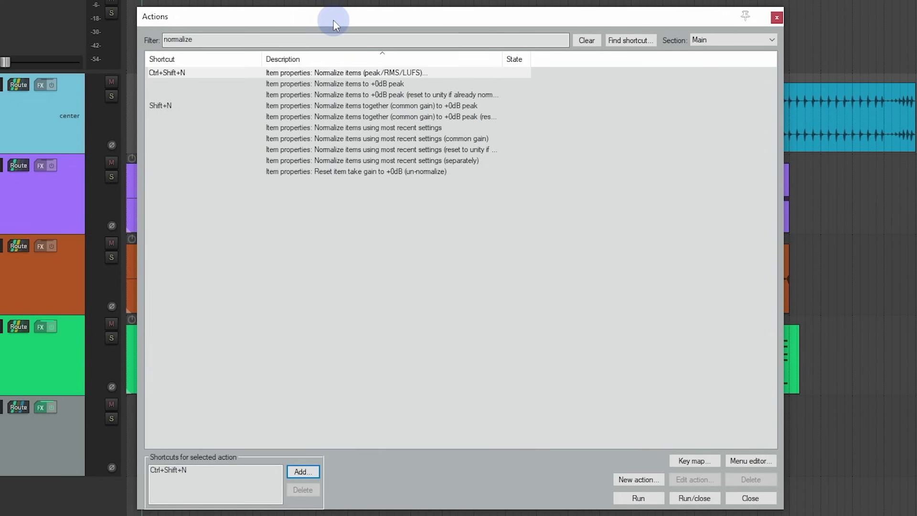
- Test the new normalize shortcut on the guitar item, review the available normalization types, and dismiss the dialog without applying it
{"action": "left_click_drag", "start_coordinate": [333, 19], "coordinate": [580, 21]}
{"action": "left_click", "coordinate": [245, 125]}
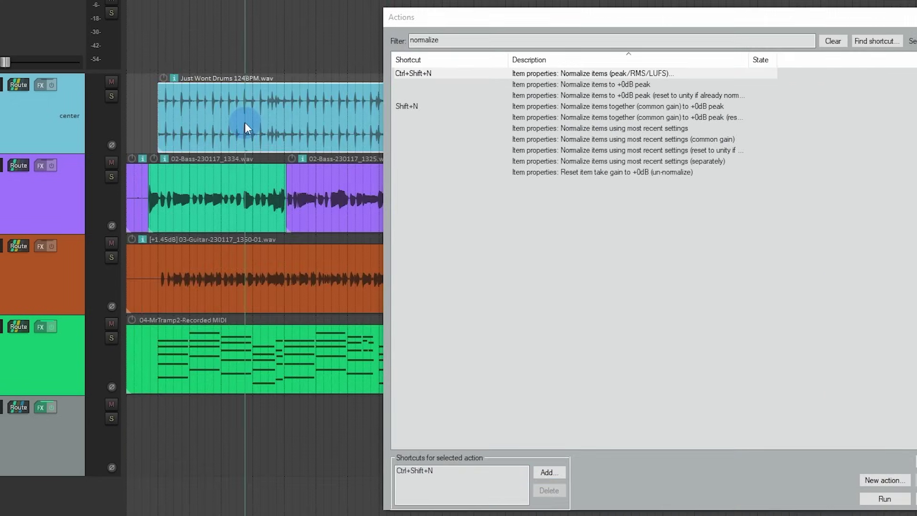
{"action": "left_click", "coordinate": [189, 285]}
{"action": "key", "text": "ctrl+shift+n"}
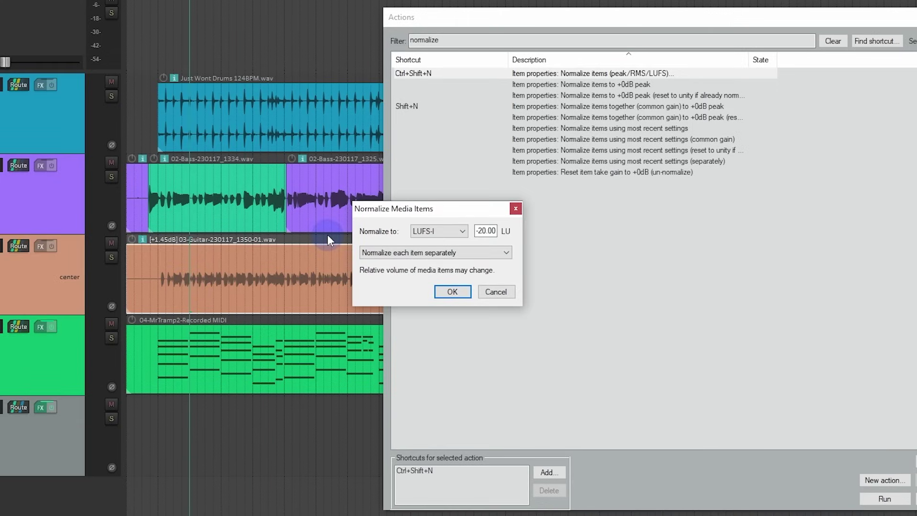
{"action": "left_click_drag", "start_coordinate": [419, 211], "coordinate": [225, 187]}
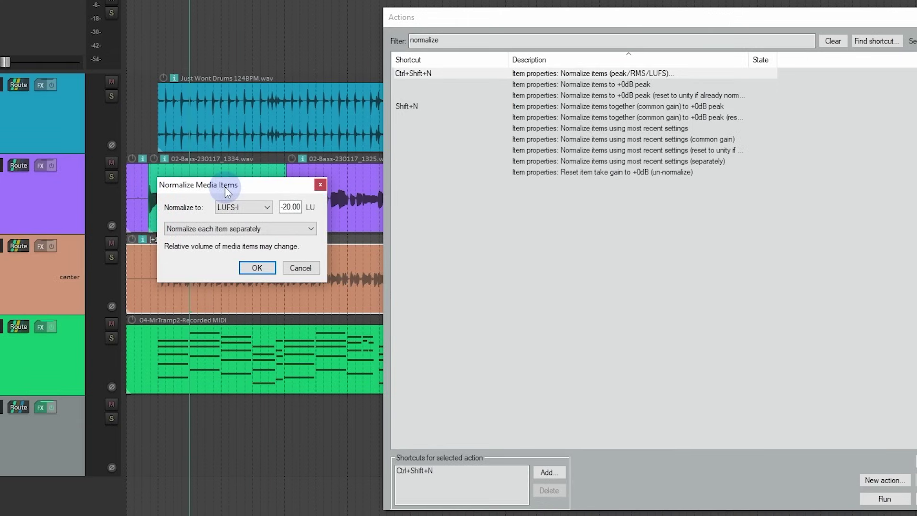
{"action": "left_click", "coordinate": [267, 210]}
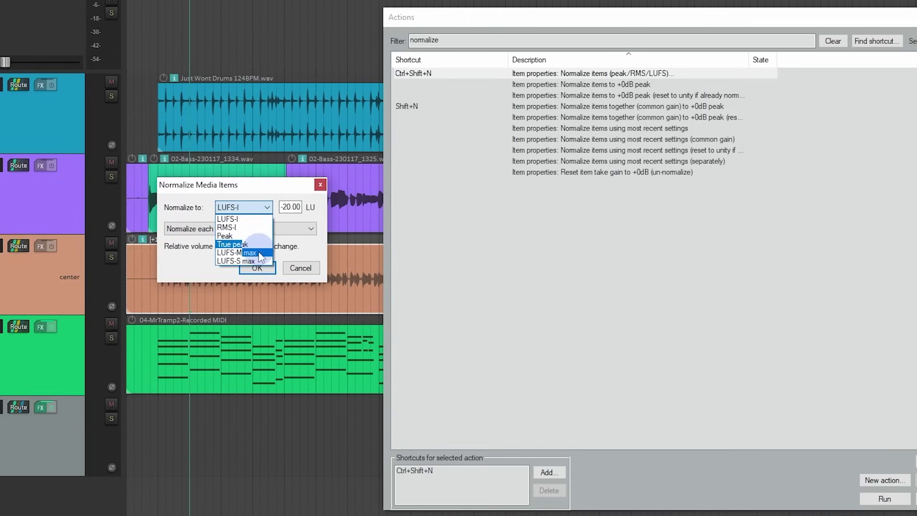
{"action": "left_click", "coordinate": [262, 218]}
{"action": "left_click", "coordinate": [319, 185]}
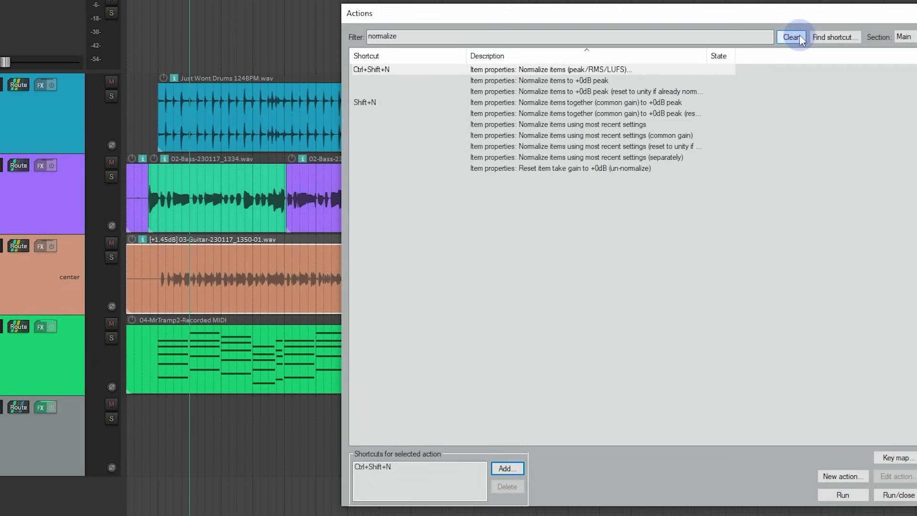
- Clear the action filter, and play the song briefly from the start of the drum item before stopping playback
{"action": "left_click", "coordinate": [791, 38]}
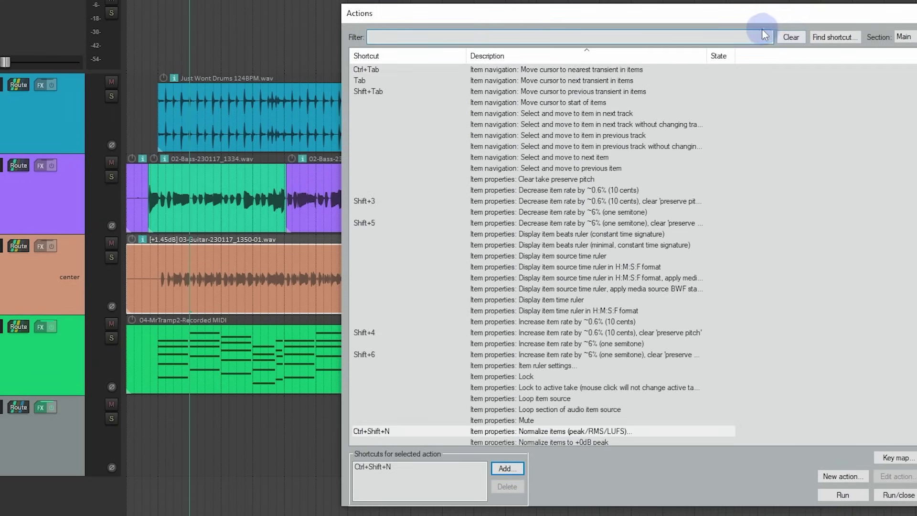
{"action": "left_click", "coordinate": [161, 65]}
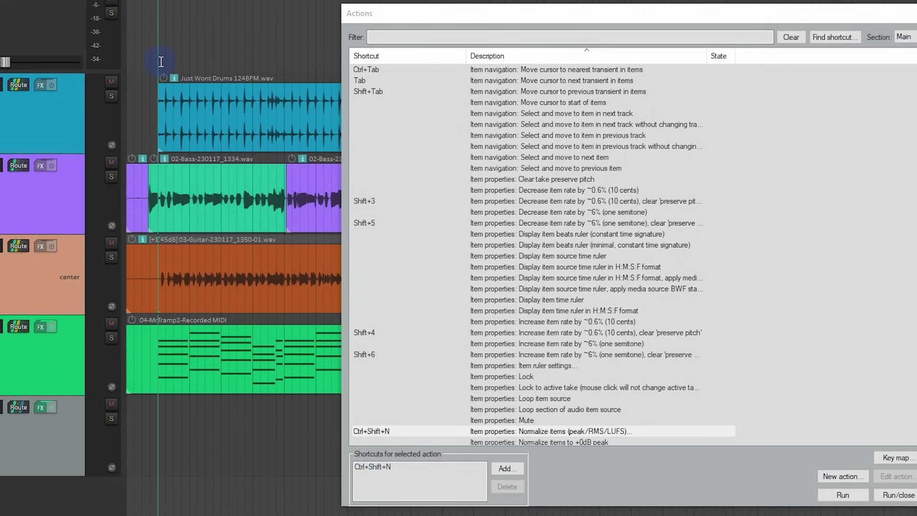
{"action": "key", "text": "space"}
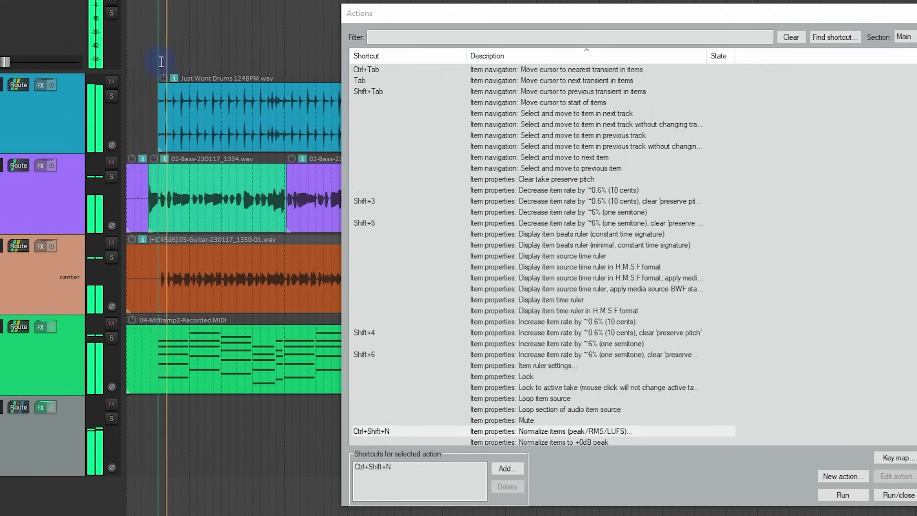
{"action": "key", "text": "space"}
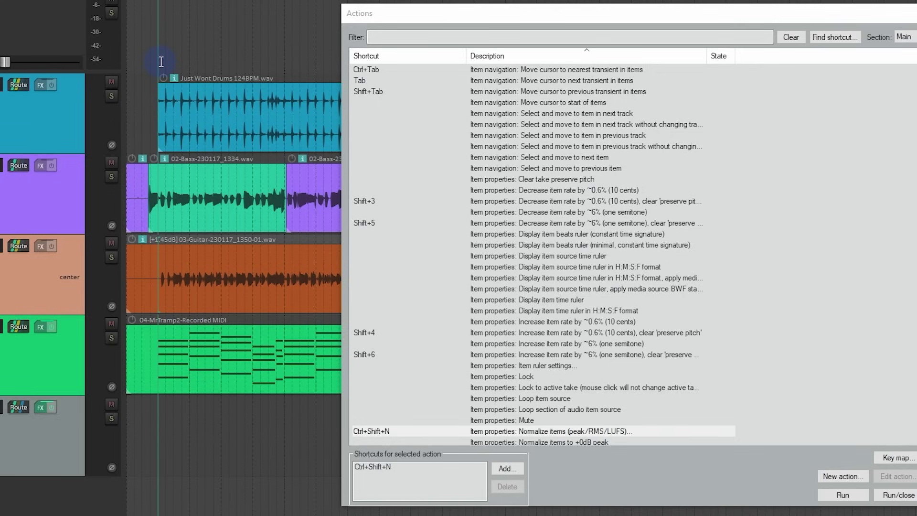
- Find the action assigned to Space and remove that shortcut from "Transport: Play/stop"
{"action": "left_click_drag", "start_coordinate": [414, 17], "coordinate": [500, 44]}
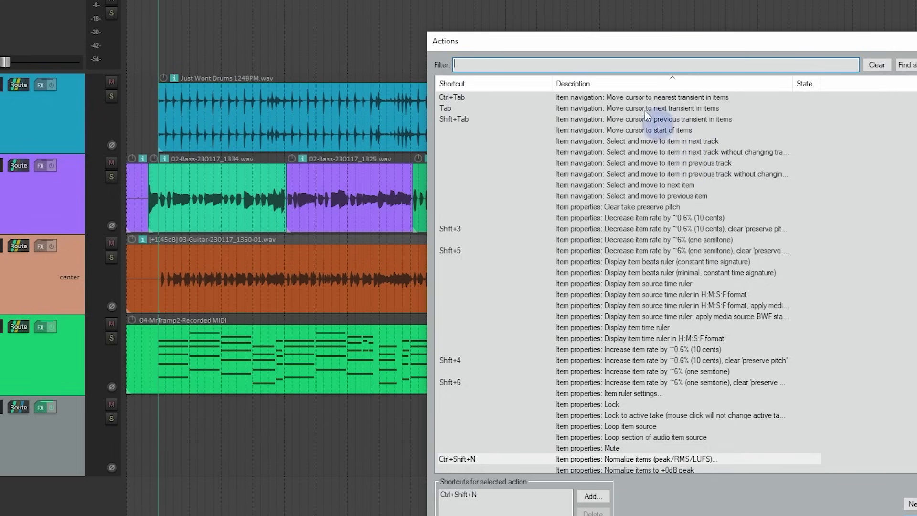
{"action": "left_click_drag", "start_coordinate": [614, 40], "coordinate": [427, 5]}
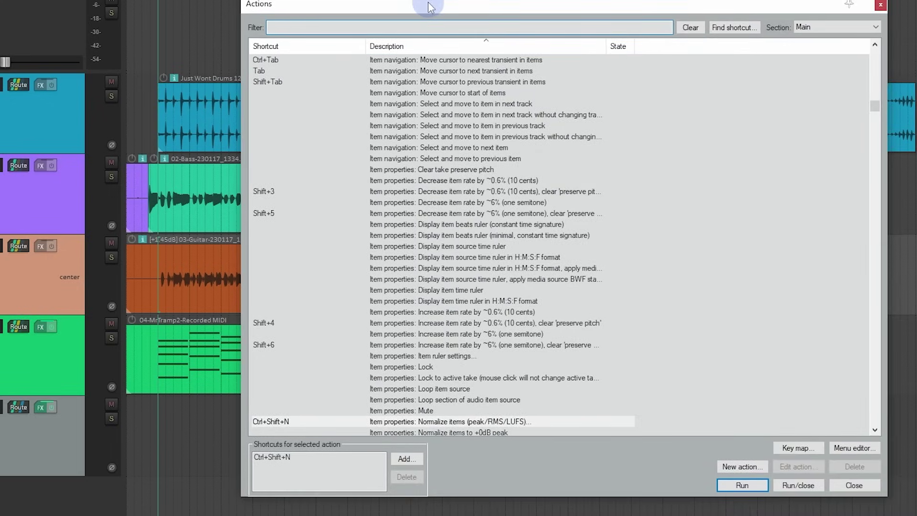
{"action": "left_click", "coordinate": [747, 34]}
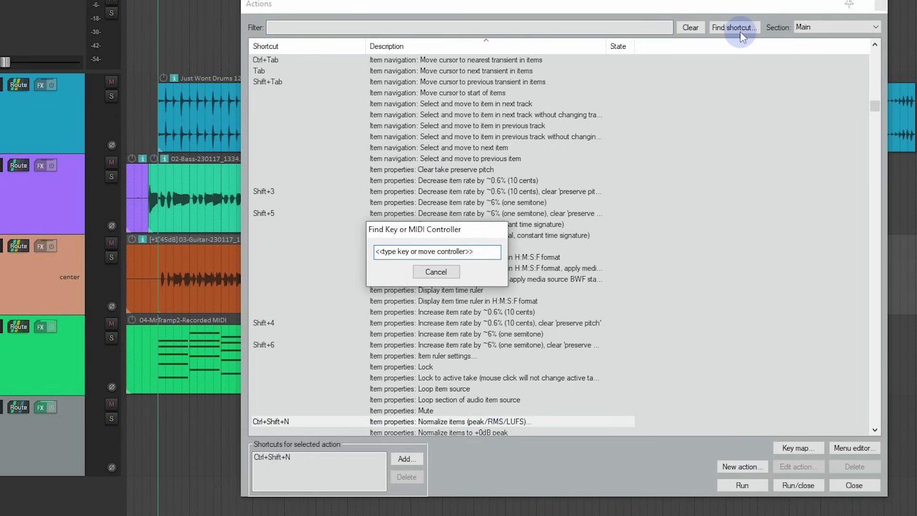
{"action": "key", "text": "space"}
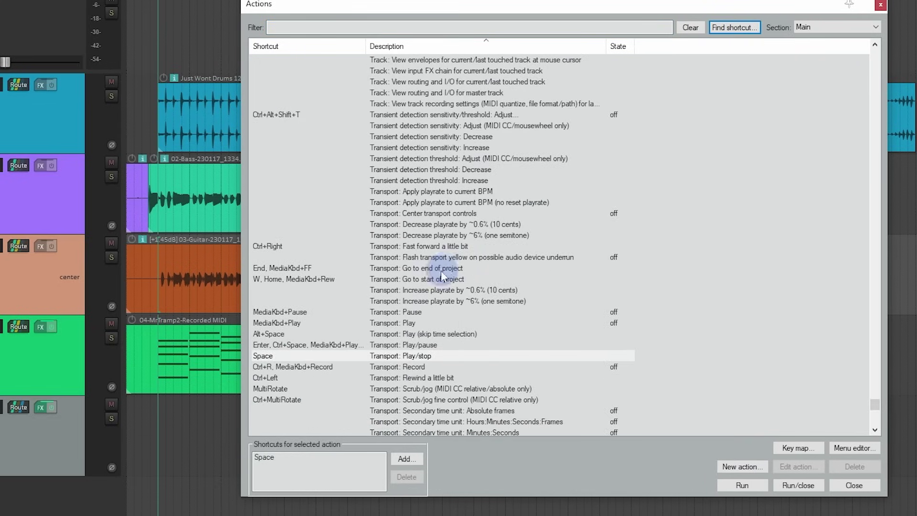
{"action": "left_click", "coordinate": [394, 355]}
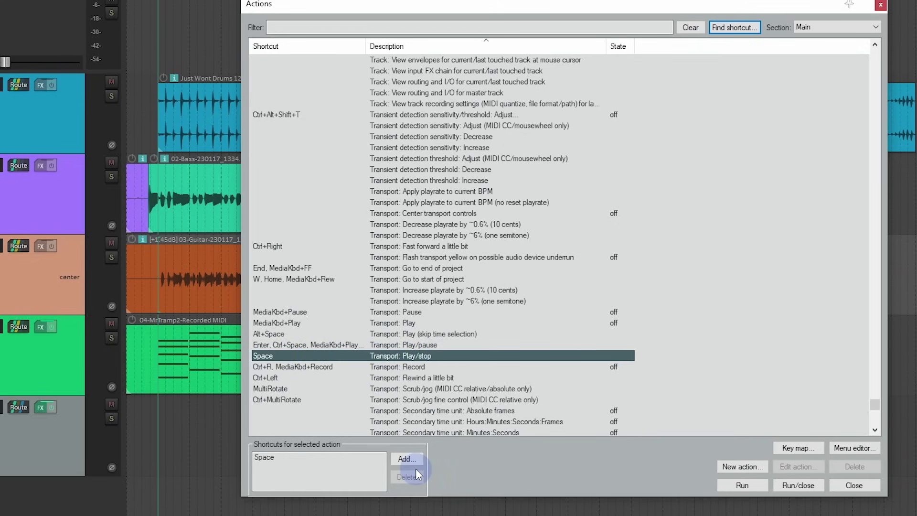
{"action": "left_click", "coordinate": [342, 458]}
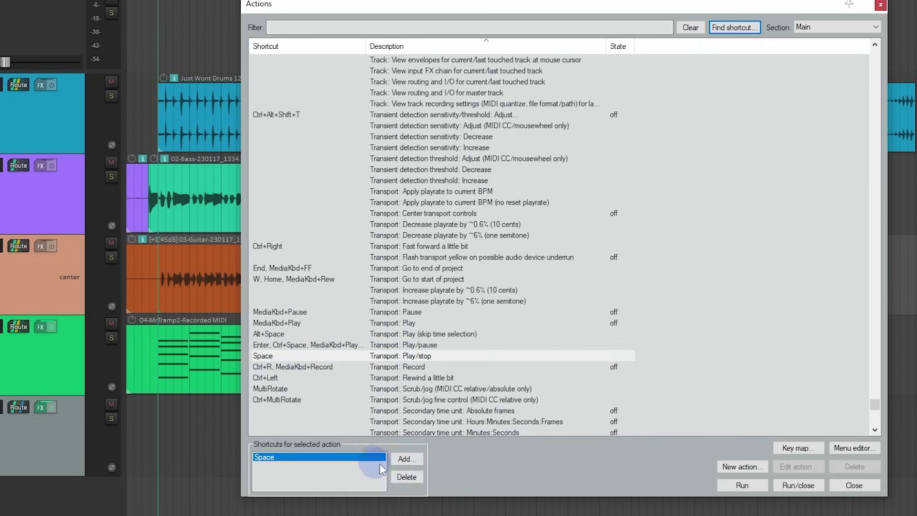
{"action": "left_click", "coordinate": [410, 477]}
- Assign the shortcut Shift+Space to the "Transport: Play/stop" action
{"action": "left_click", "coordinate": [417, 460]}
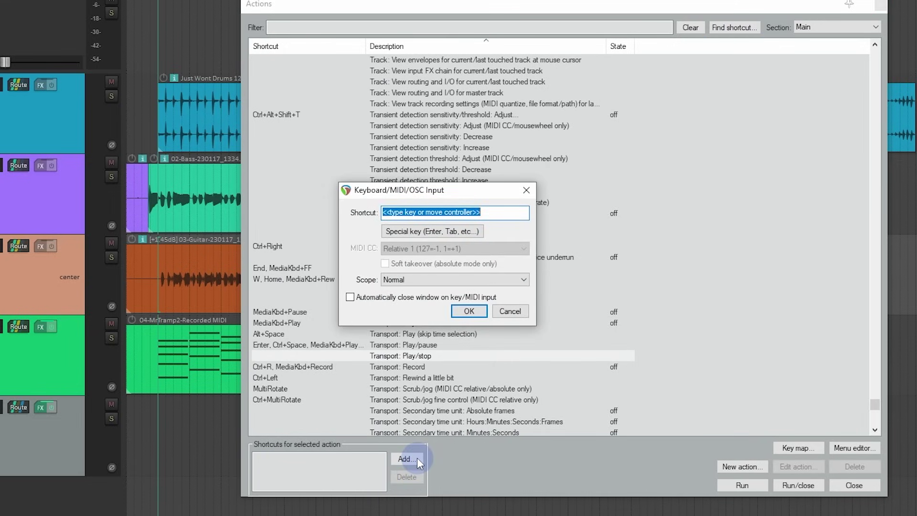
{"action": "key", "text": "shift+space"}
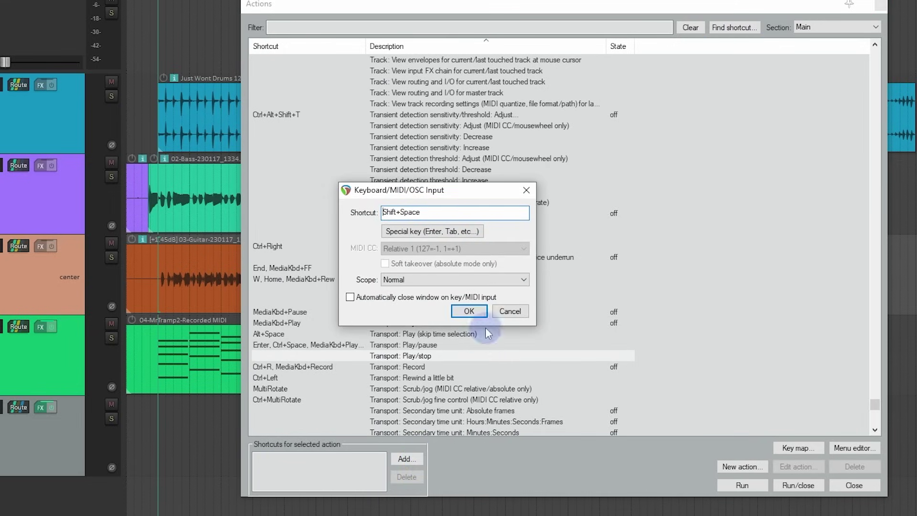
{"action": "left_click", "coordinate": [485, 313]}
{"action": "left_click", "coordinate": [437, 358]}
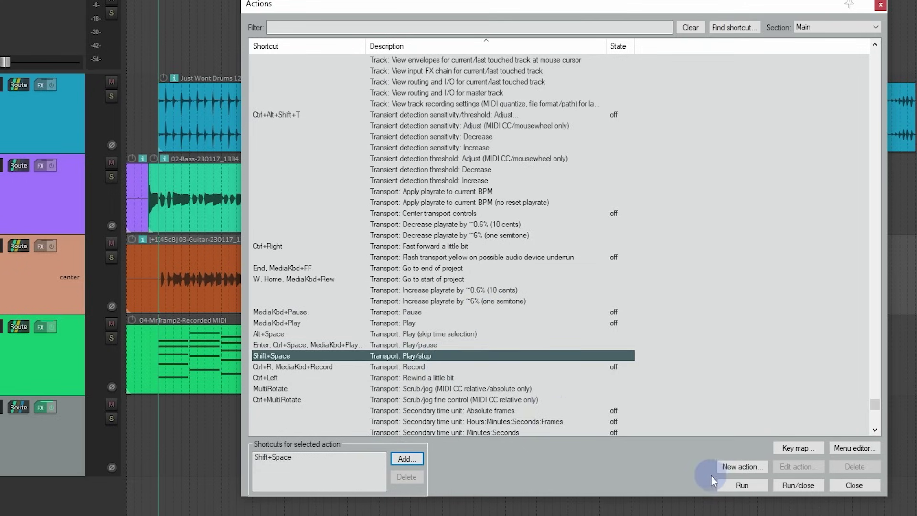
- Start a new custom action containing "Transport: Play/stop" and insert "View: Move edit cursor to play cursor" before it
{"action": "left_click", "coordinate": [760, 467]}
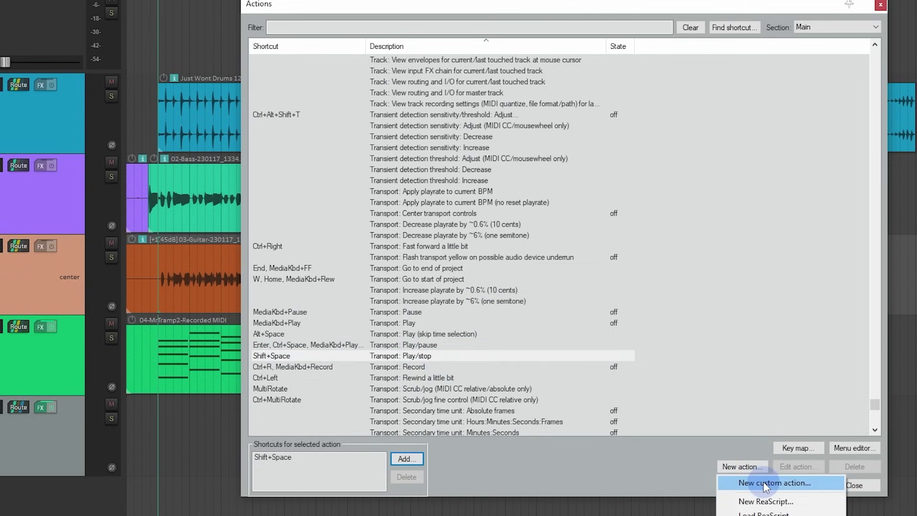
{"action": "left_click", "coordinate": [763, 483]}
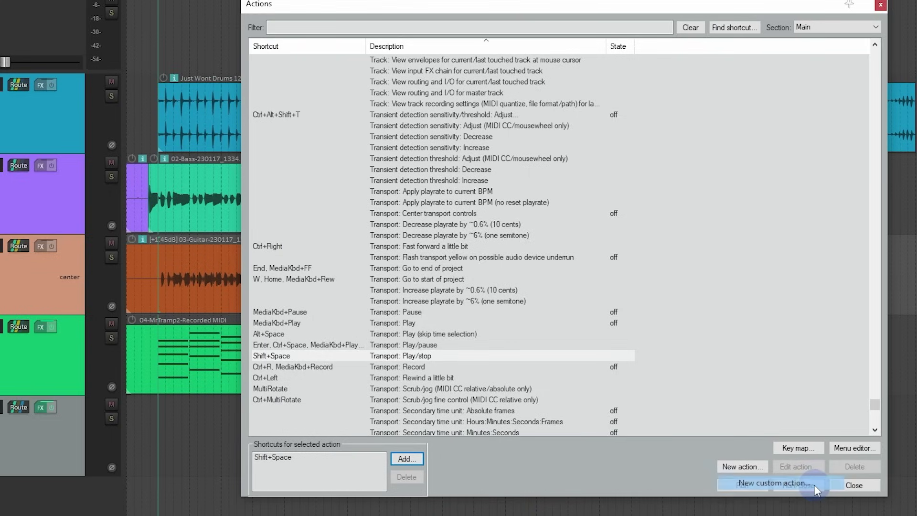
{"action": "left_click", "coordinate": [475, 153]}
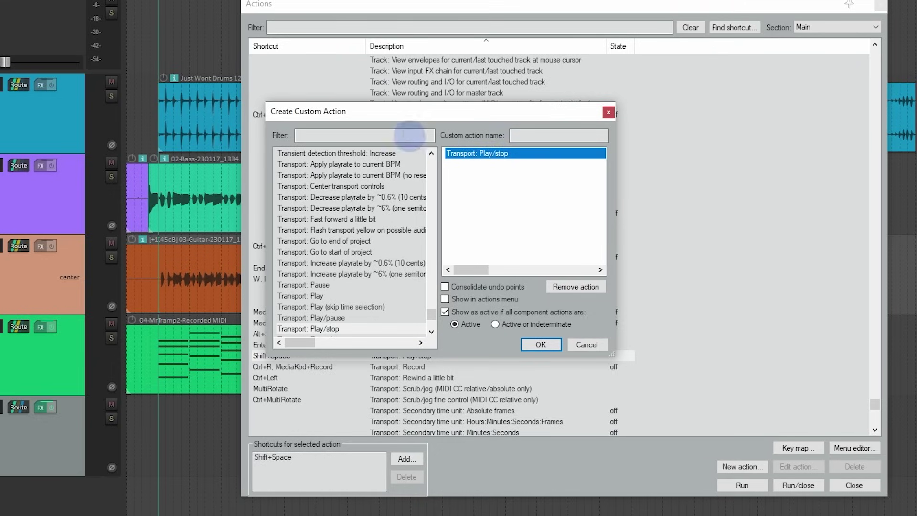
{"action": "left_click", "coordinate": [381, 134]}
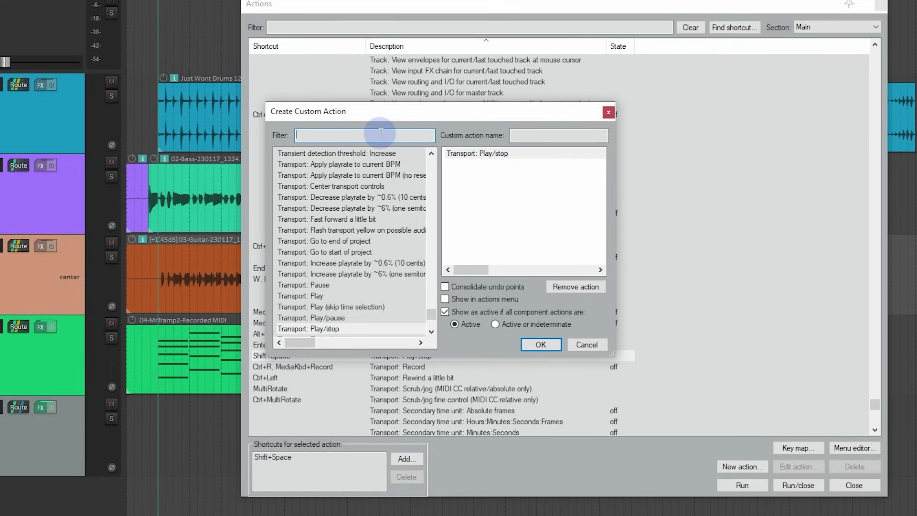
{"action": "type", "text": "mo"}
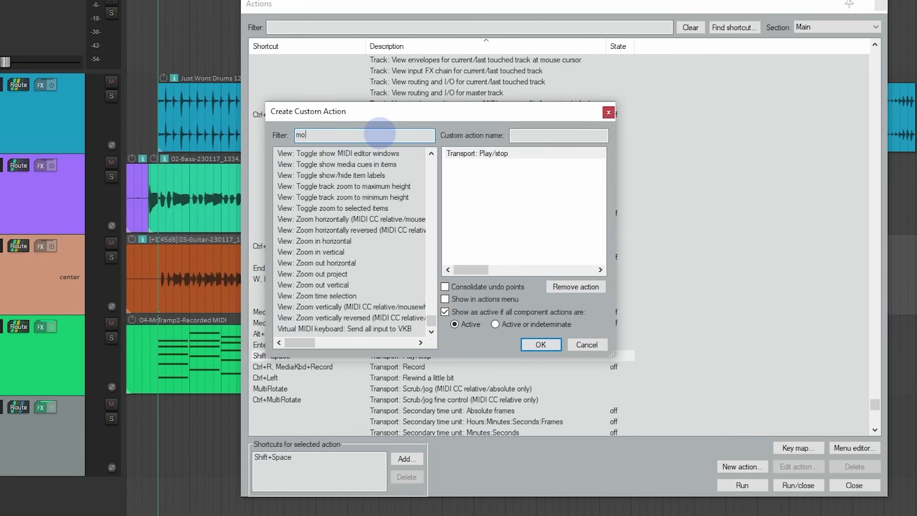
{"action": "type", "text": "ve edit cursor to play"}
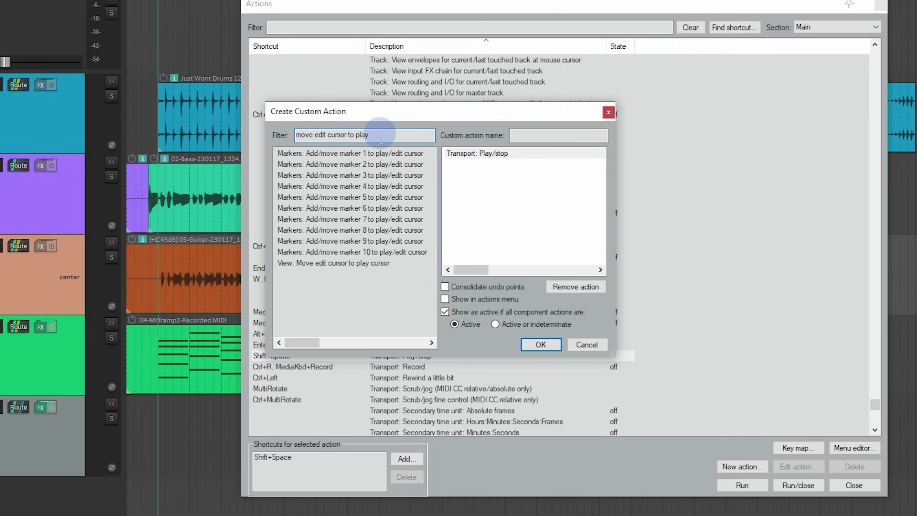
{"action": "left_click_drag", "start_coordinate": [334, 262], "coordinate": [489, 158]}
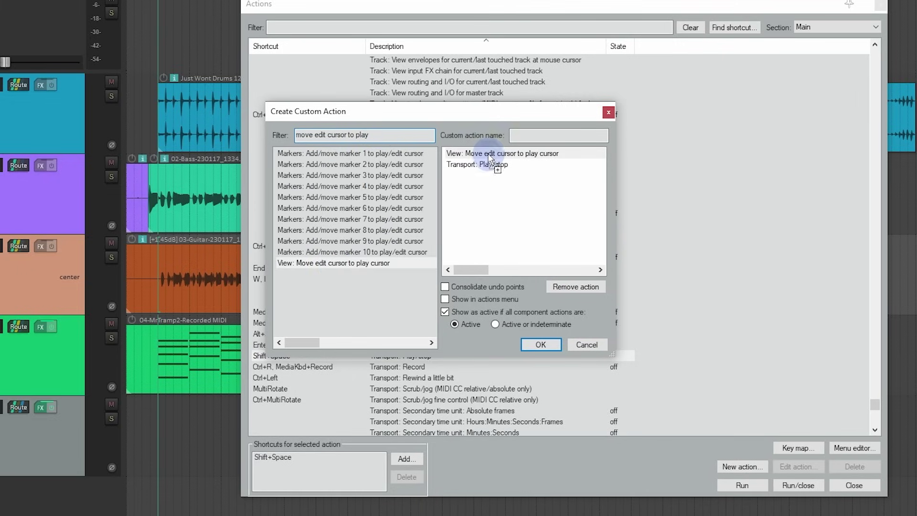
- Name the custom action "Stop on cursor" and save it
{"action": "left_click", "coordinate": [531, 137]}
{"action": "type", "text": "Stop on cursor"}
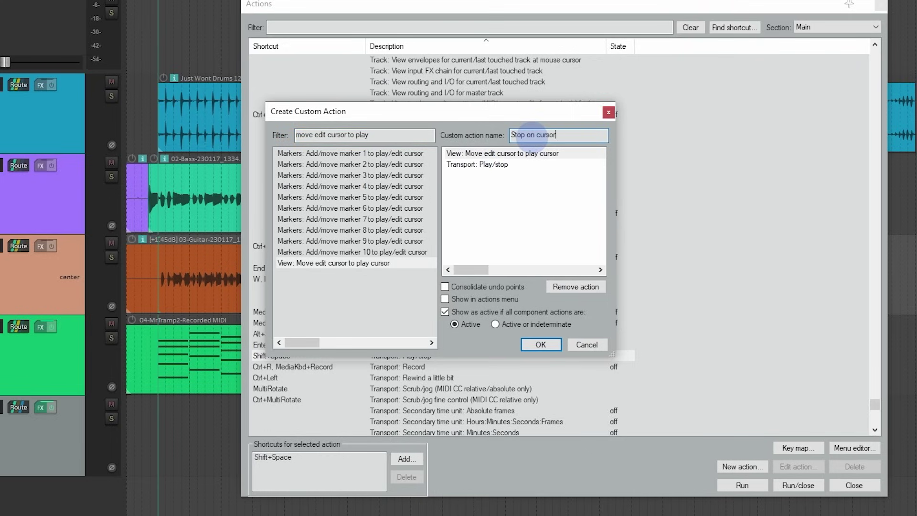
{"action": "left_click", "coordinate": [540, 344]}
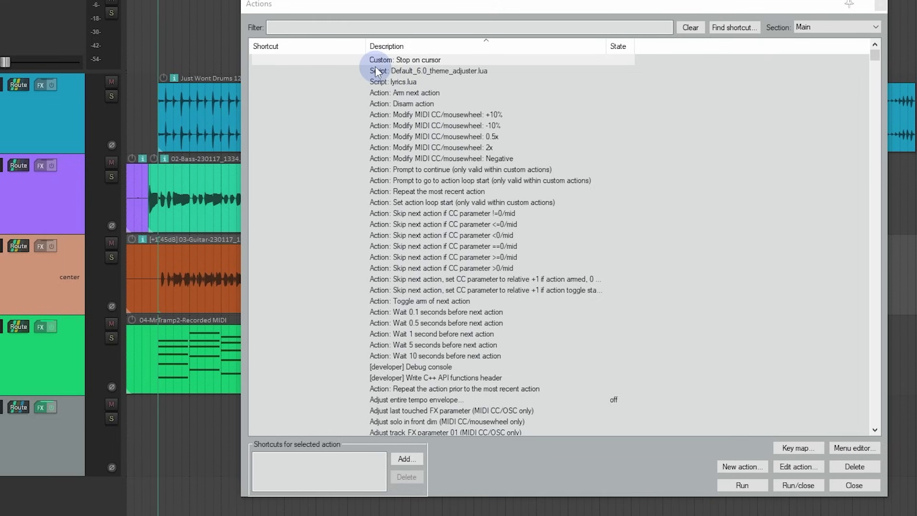
- Assign the Space shortcut to the custom action "Stop on cursor"
{"action": "left_click", "coordinate": [413, 458]}
{"action": "key", "text": "space"}
{"action": "left_click", "coordinate": [469, 311]}
- Place the edit cursor near the start of the drums and test the custom action by starting and stopping playback repeatedly
{"action": "left_click", "coordinate": [164, 56]}
{"action": "left_click", "coordinate": [310, 7]}
{"action": "left_click_drag", "start_coordinate": [310, 7], "coordinate": [547, 17]}
{"action": "left_click", "coordinate": [155, 63]}
{"action": "key", "text": "space"}
{"action": "key", "text": "space"}
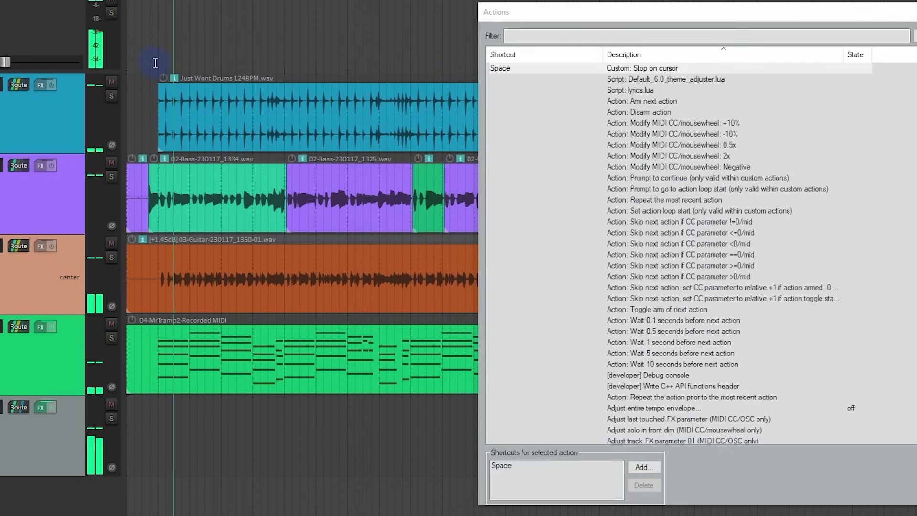
{"action": "key", "text": "space"}
{"action": "key", "text": "space"}
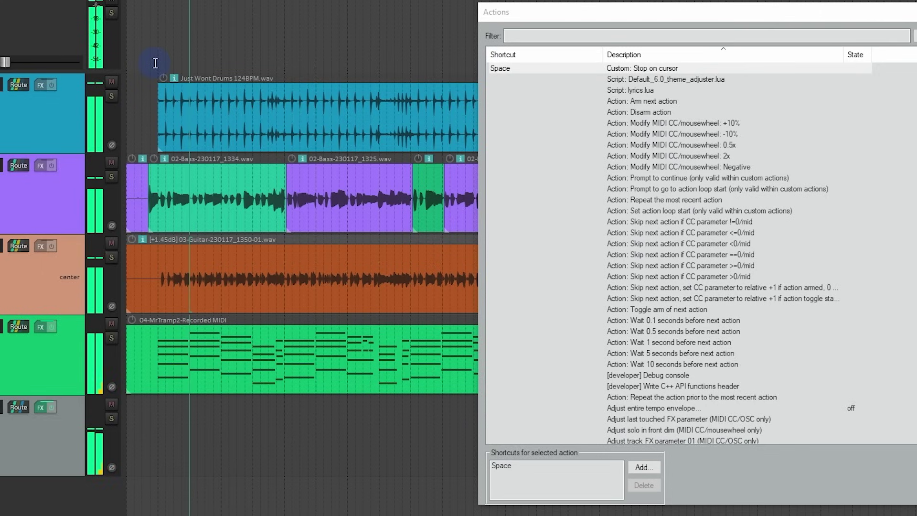
{"action": "key", "text": "space"}
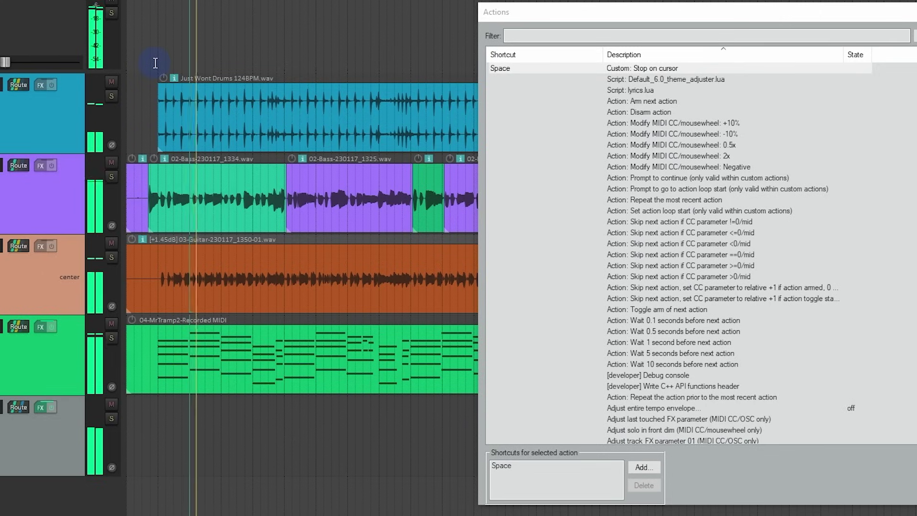
{"action": "key", "text": "space"}
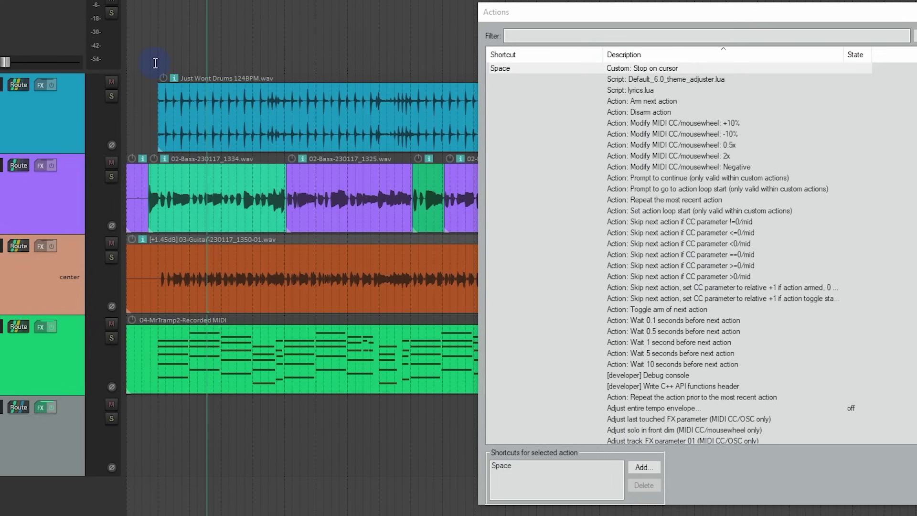
{"action": "key", "text": "space"}
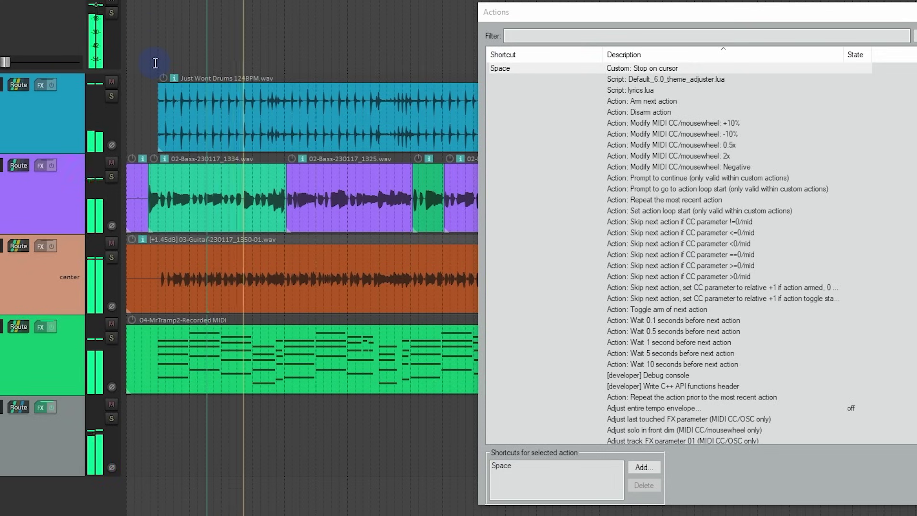
{"action": "key", "text": "space"}
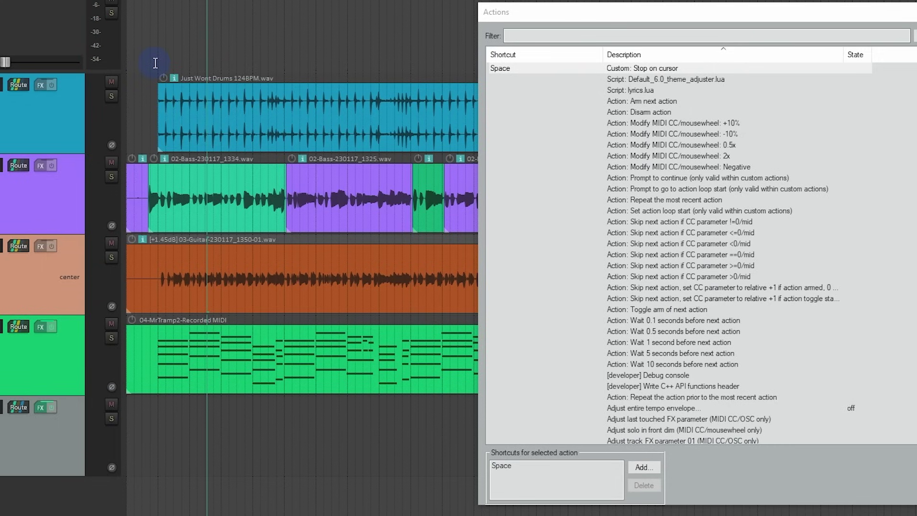
- Export the complete shortcut key map as "Video Play Stop"
{"action": "left_click_drag", "start_coordinate": [712, 12], "coordinate": [480, 2]}
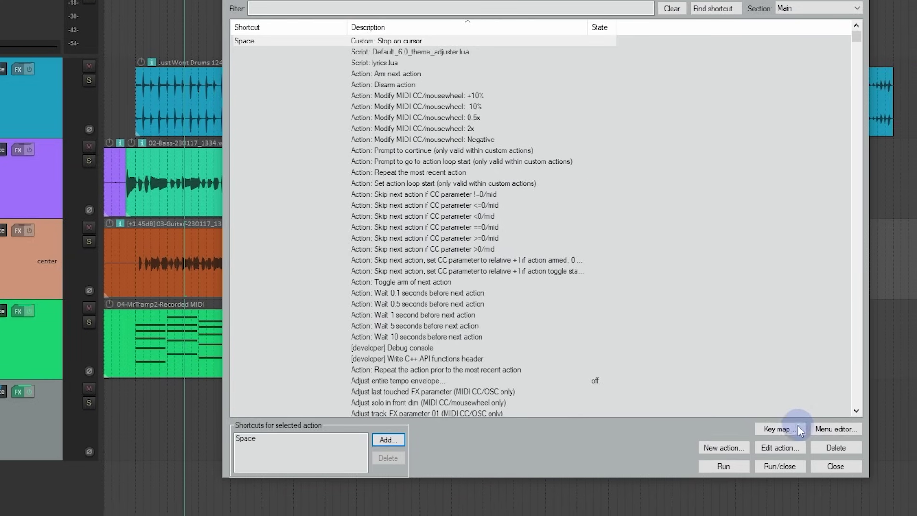
{"action": "left_click", "coordinate": [797, 444]}
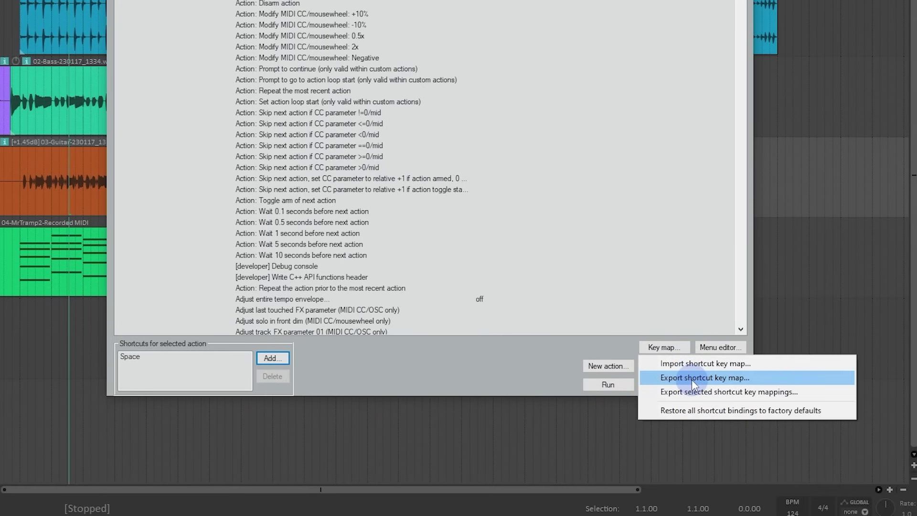
{"action": "left_click", "coordinate": [692, 379]}
{"action": "key", "text": "BackSpace"}
{"action": "type", "text": "Video Play Stop"}
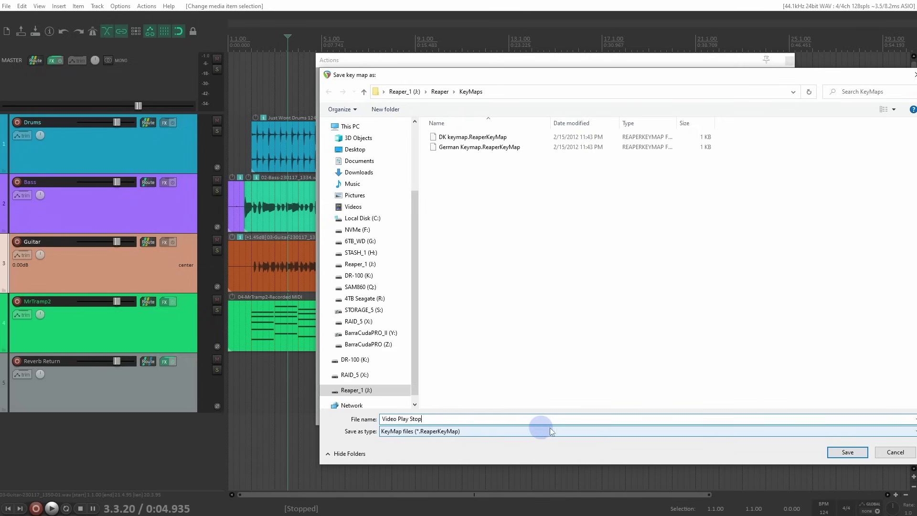
{"action": "left_click", "coordinate": [844, 452]}
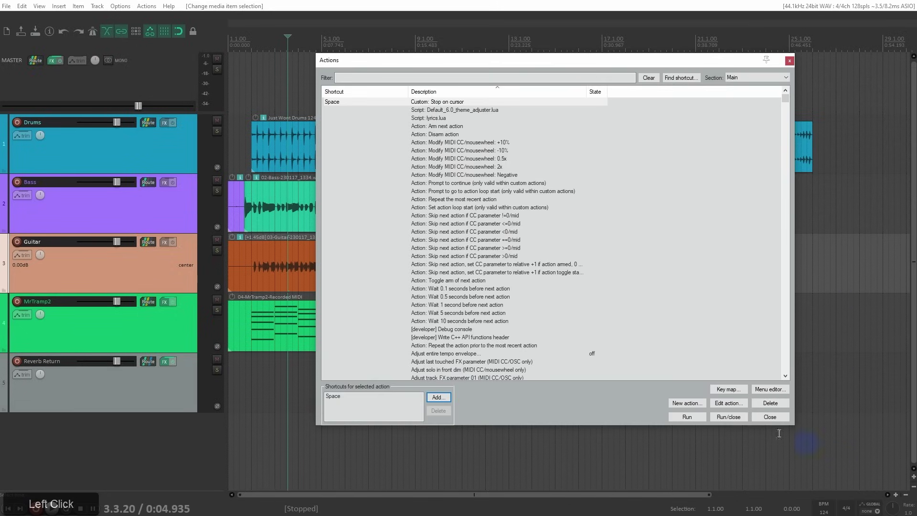
- Assign Shift+Space to "Custom: Stop on cursor", overriding the existing mapping, and remove its Space shortcut
{"action": "left_click", "coordinate": [439, 103]}
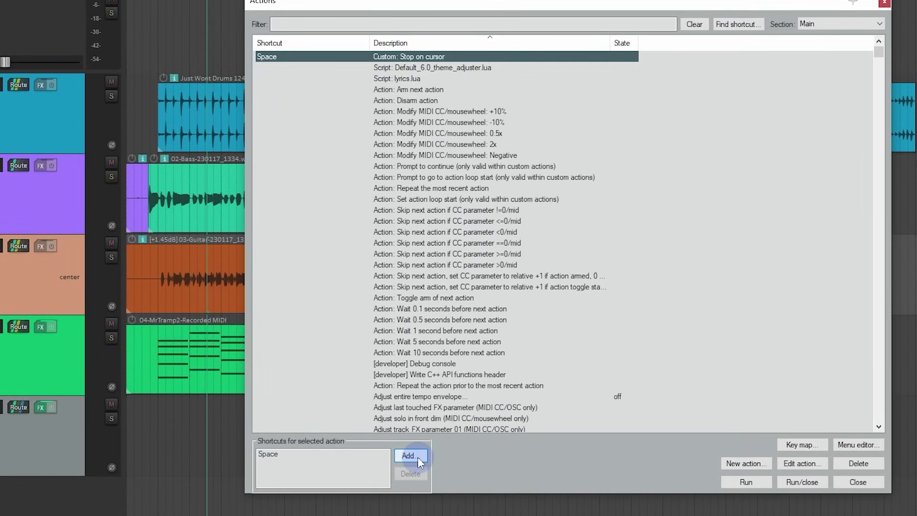
{"action": "left_click", "coordinate": [418, 457]}
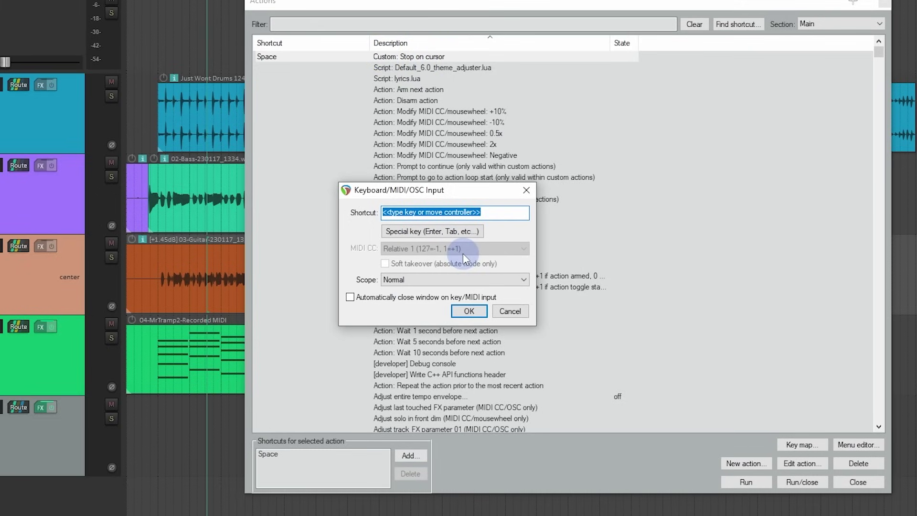
{"action": "key", "text": "shift+space"}
{"action": "left_click", "coordinate": [468, 311]}
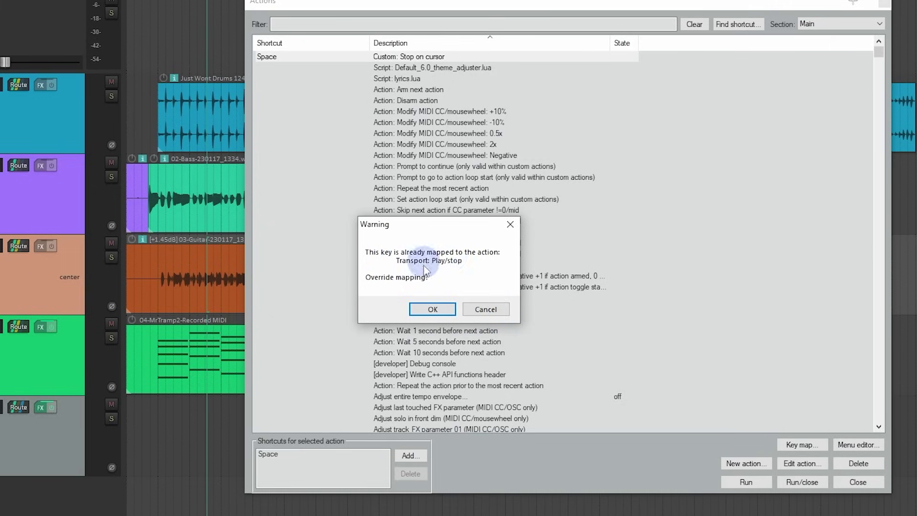
{"action": "left_click", "coordinate": [431, 310]}
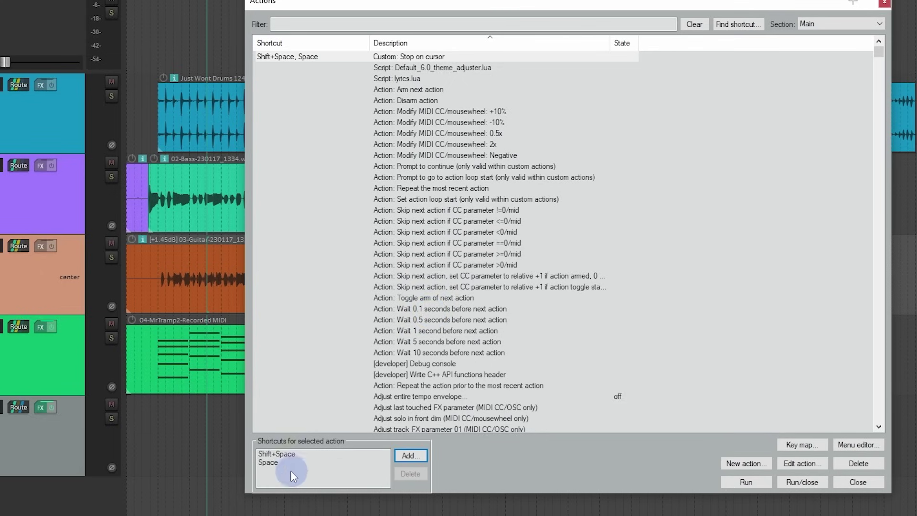
{"action": "left_click", "coordinate": [280, 463]}
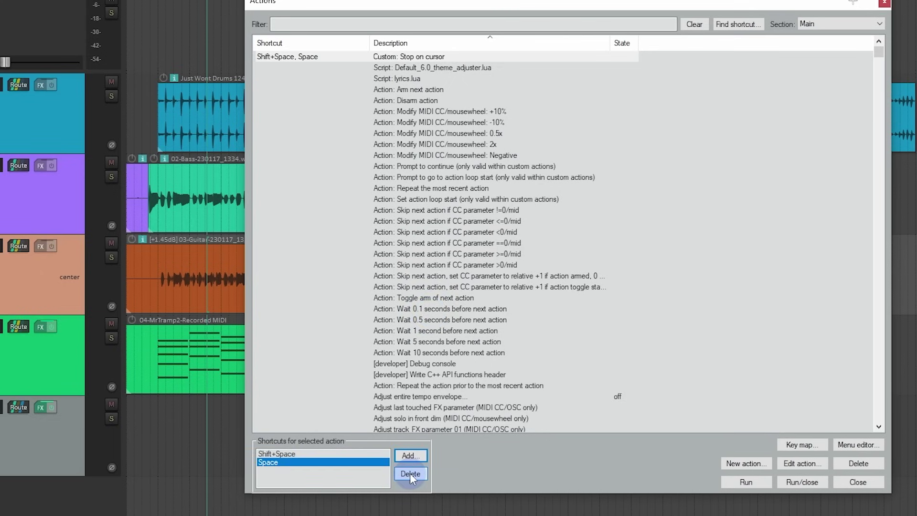
{"action": "left_click", "coordinate": [410, 472]}
- Filter the actions for "play stop", assign Space to "Transport: Play/stop", and clear the filter
{"action": "left_click", "coordinate": [639, 24]}
{"action": "type", "text": "play stop"}
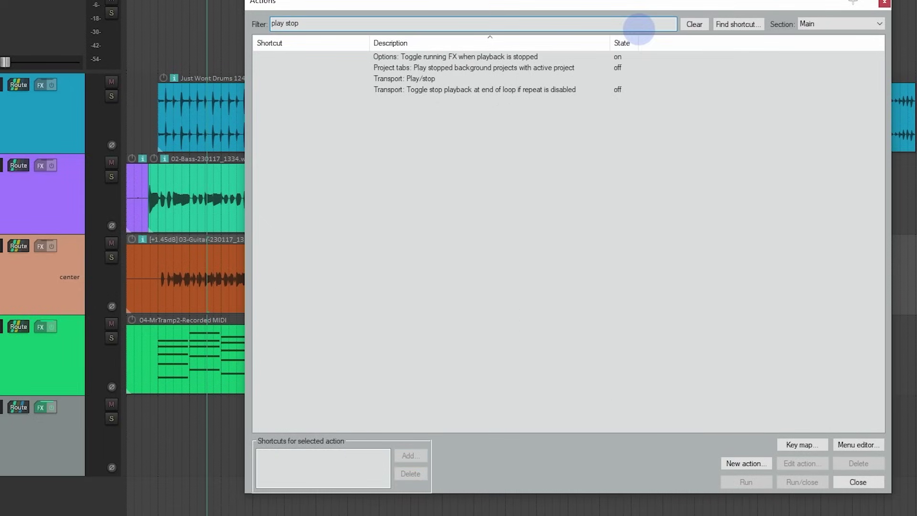
{"action": "left_click", "coordinate": [390, 78]}
{"action": "left_click", "coordinate": [411, 456]}
{"action": "key", "text": "space"}
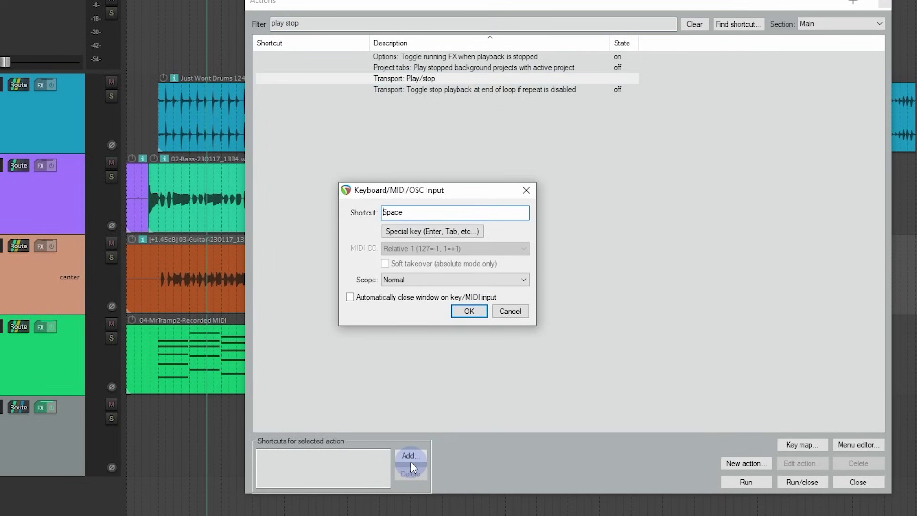
{"action": "left_click", "coordinate": [477, 310]}
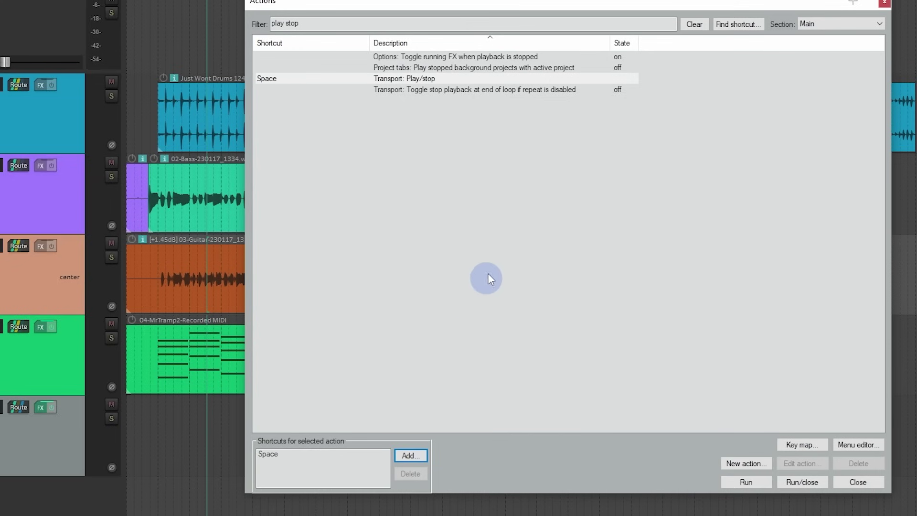
{"action": "left_click", "coordinate": [694, 24]}
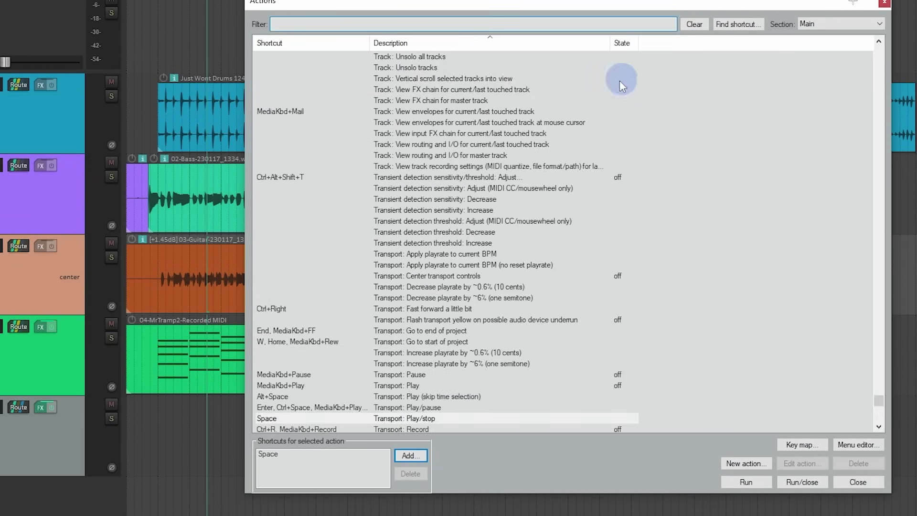
{"action": "left_click_drag", "start_coordinate": [878, 399], "coordinate": [899, 37]}
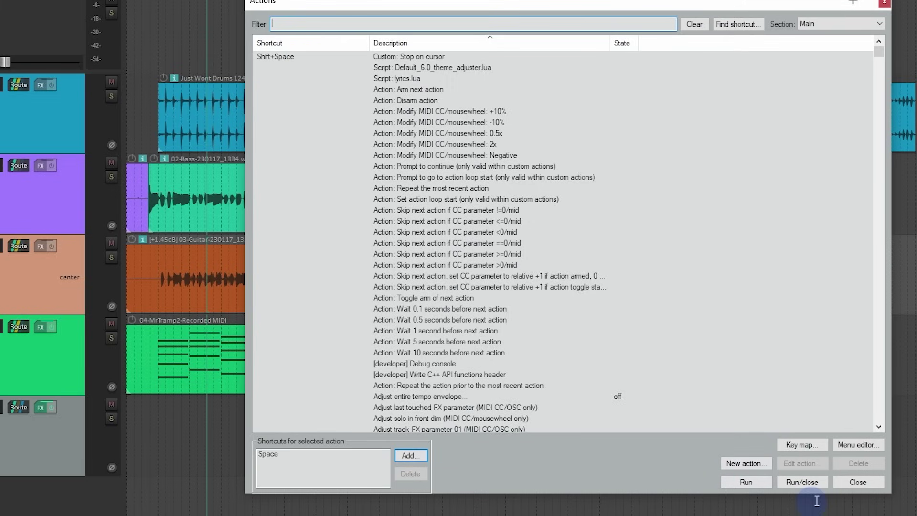
- Export the complete shortcut key map as "Normal Play Stop"
{"action": "left_click", "coordinate": [814, 445]}
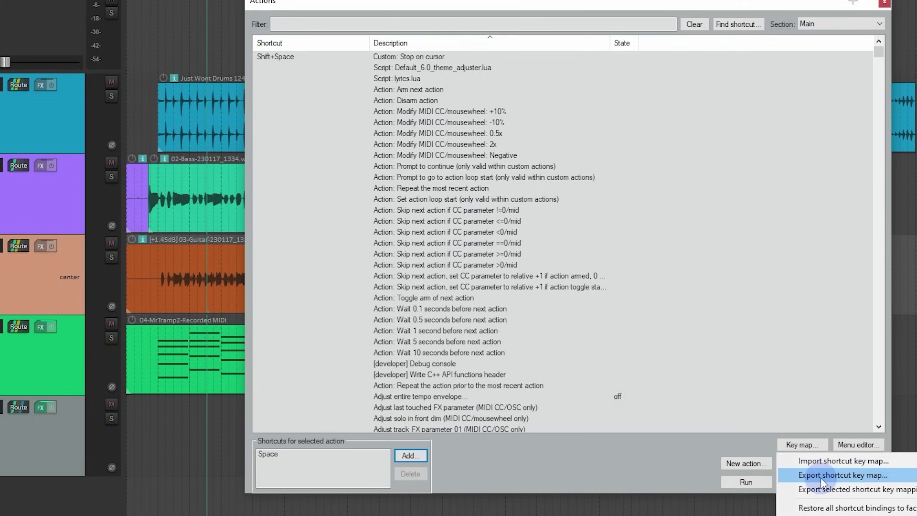
{"action": "left_click", "coordinate": [821, 478]}
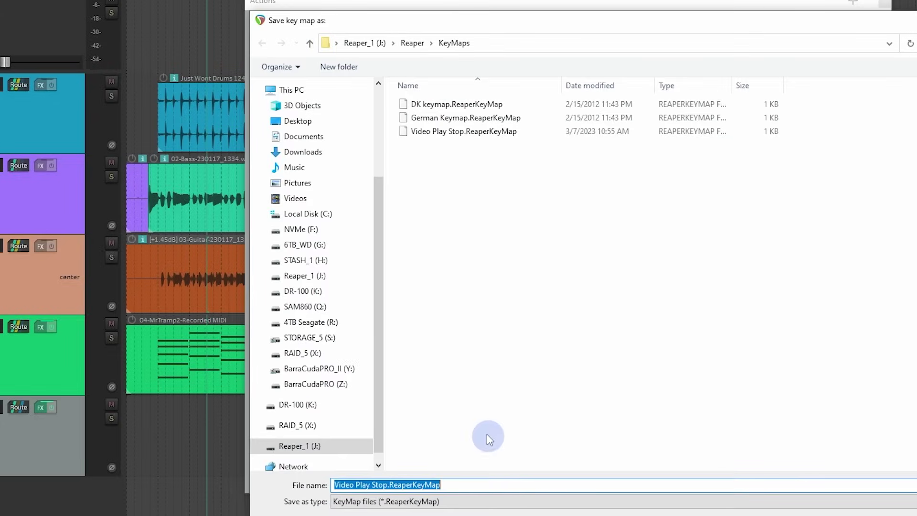
{"action": "type", "text": "Normal Play Stop"}
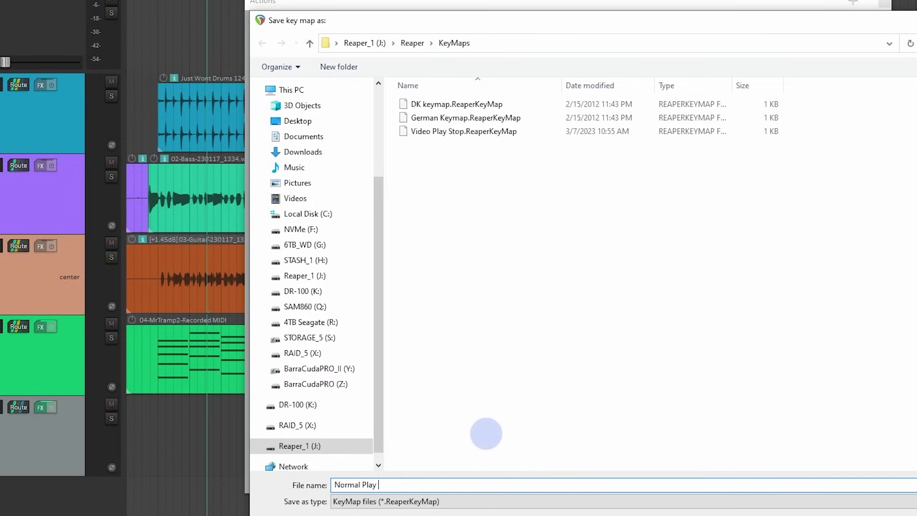
{"action": "key", "text": "Return"}
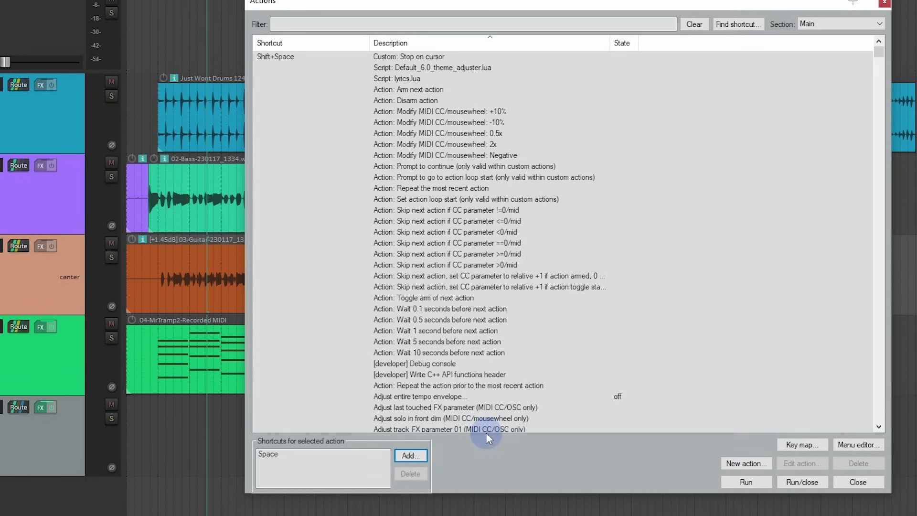
- Place the edit cursor at the start of the drums item and test normal play/stop with Space
{"action": "left_click", "coordinate": [158, 69]}
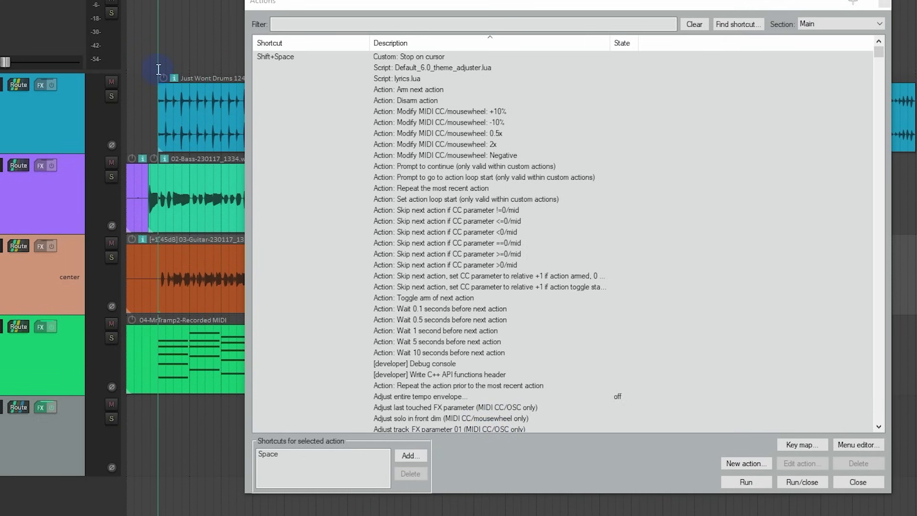
{"action": "key", "text": "space"}
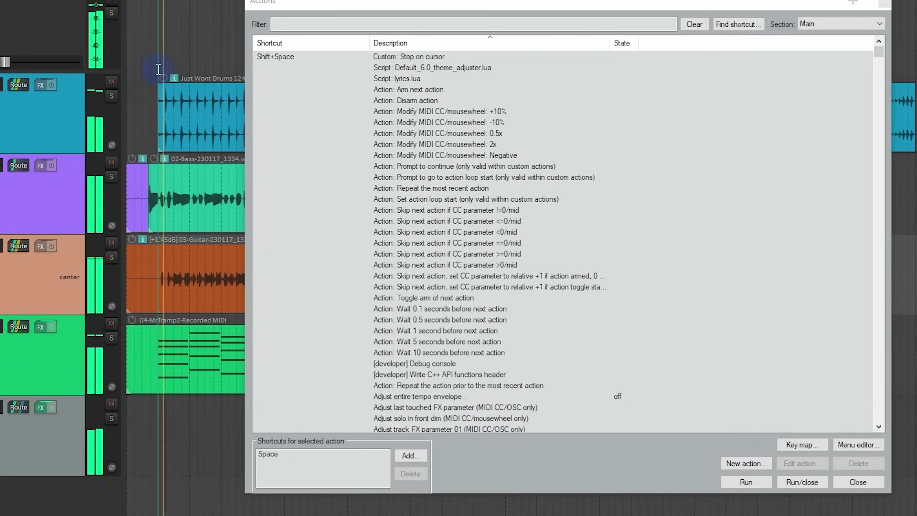
{"action": "key", "text": "space"}
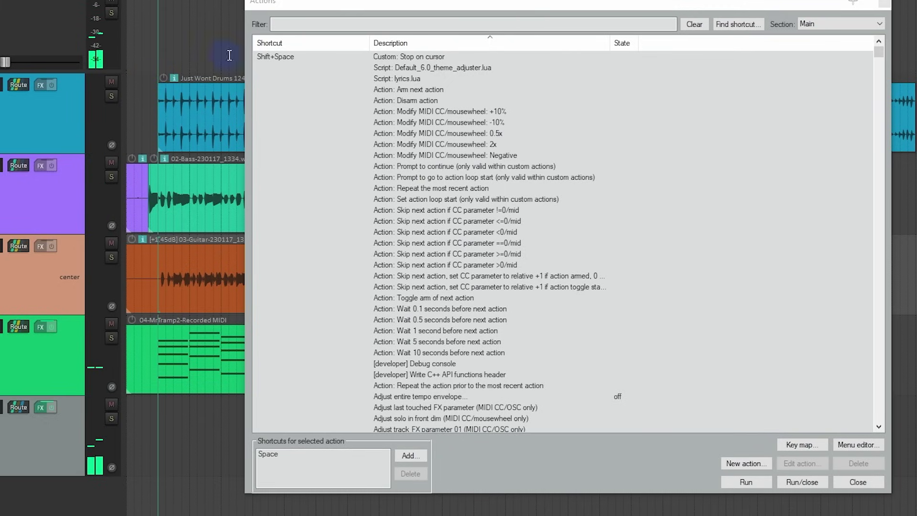
- Import the shortcut key map "Video Play Stop.ReaperKeyMap"
{"action": "left_click", "coordinate": [812, 445]}
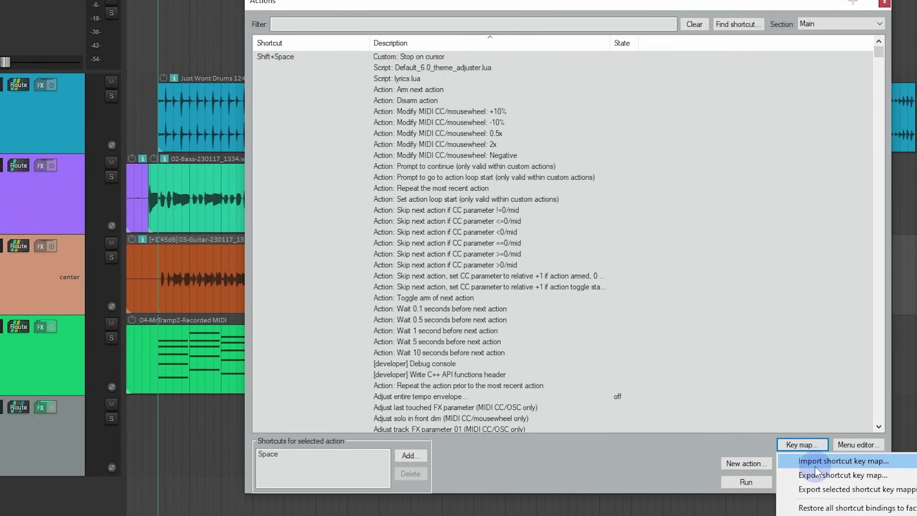
{"action": "left_click", "coordinate": [815, 466]}
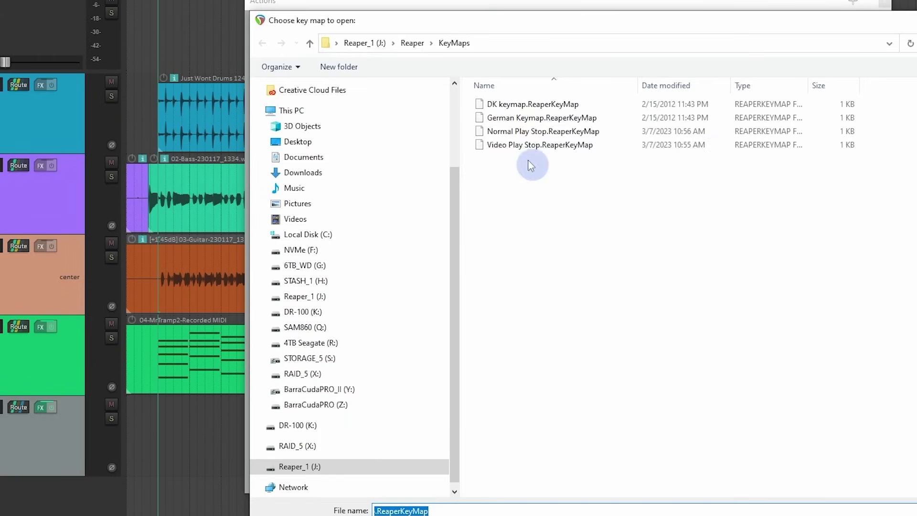
{"action": "left_click", "coordinate": [515, 136]}
{"action": "left_click", "coordinate": [513, 144]}
{"action": "left_click", "coordinate": [850, 515]}
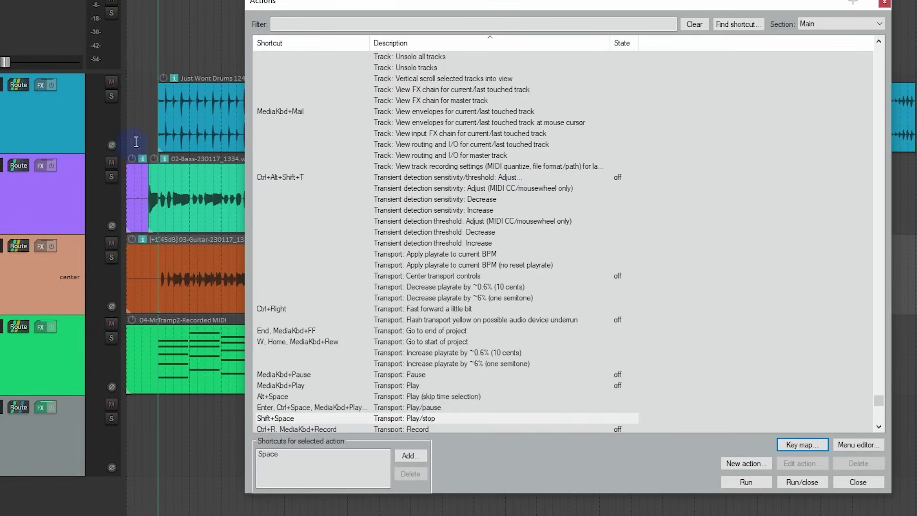
- Test Space playback with the imported key map by starting and stopping near the drums' start
{"action": "left_click", "coordinate": [155, 122]}
{"action": "key", "text": "space"}
{"action": "key", "text": "space"}
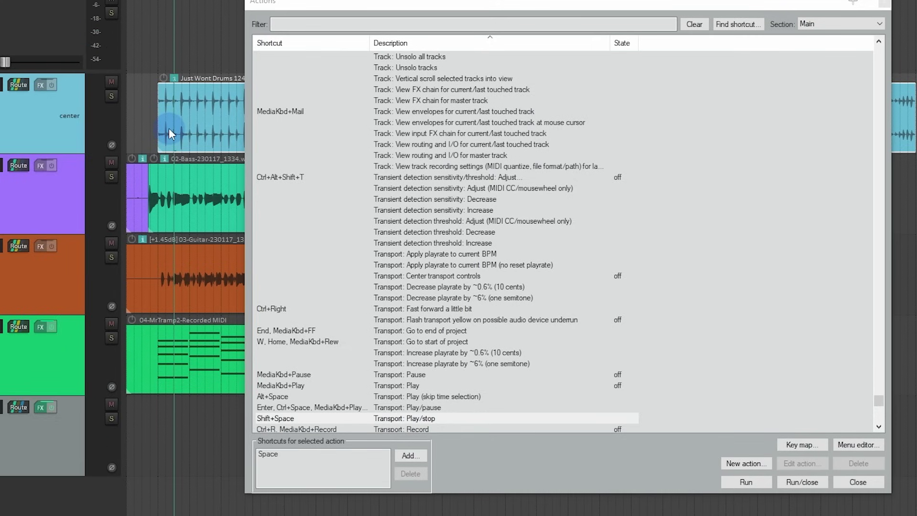
{"action": "left_click", "coordinate": [813, 443]}
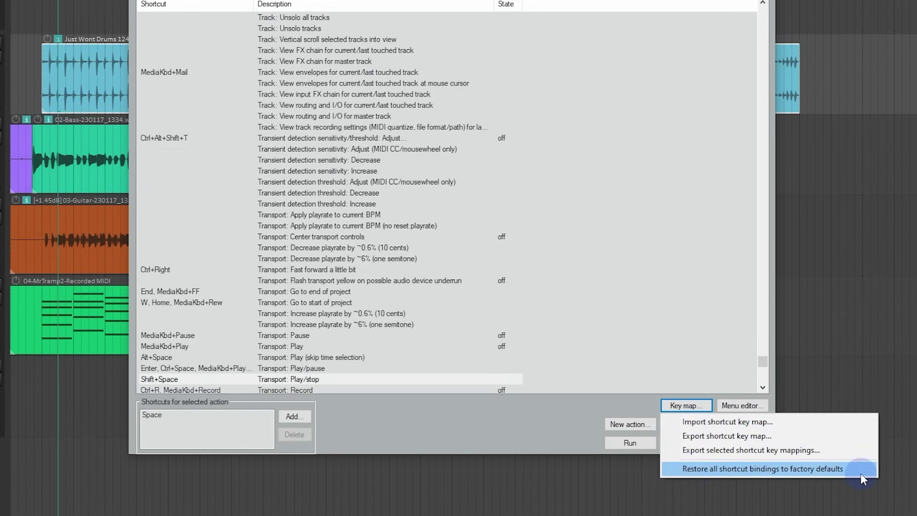
{"action": "left_click", "coordinate": [543, 429]}
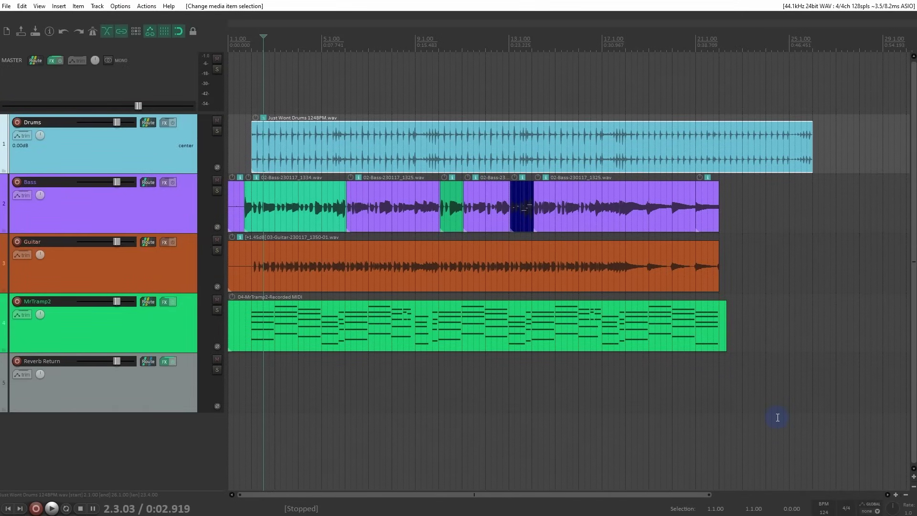
- Lengthen the fade-out at the end of the Guitar item so it starts at the edit cursor at 21.4.75
{"action": "key", "text": "ctrl+z"}
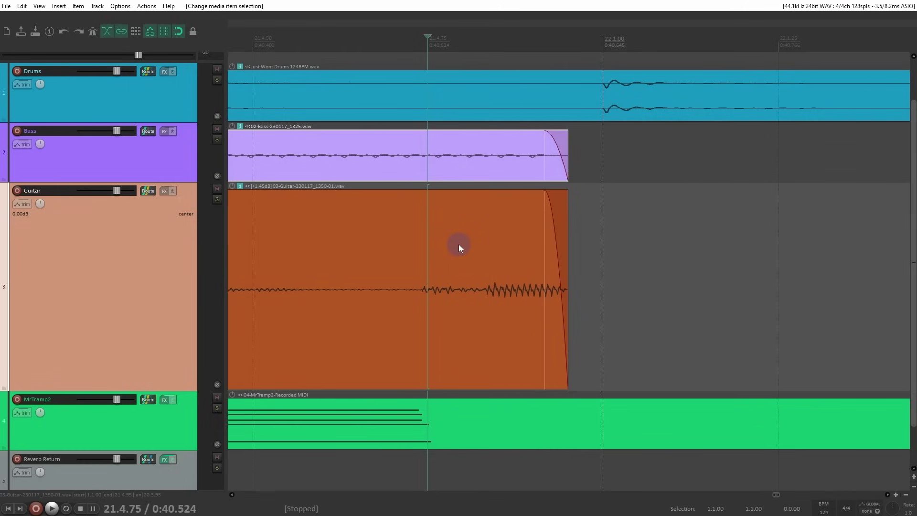
{"action": "left_click_drag", "start_coordinate": [544, 224], "coordinate": [429, 244]}
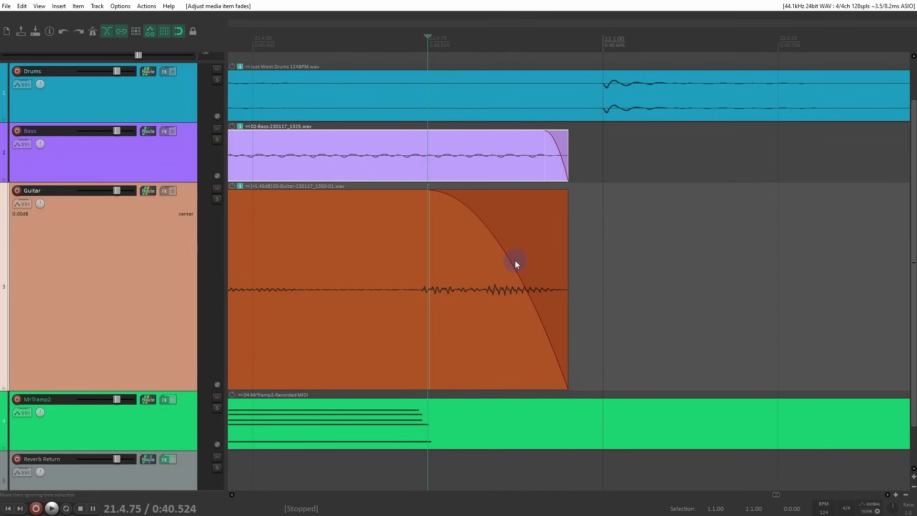
- Review the fade shapes offered for the Guitar item's fade-out and try shifting the fade's start
{"action": "right_click", "coordinate": [479, 221]}
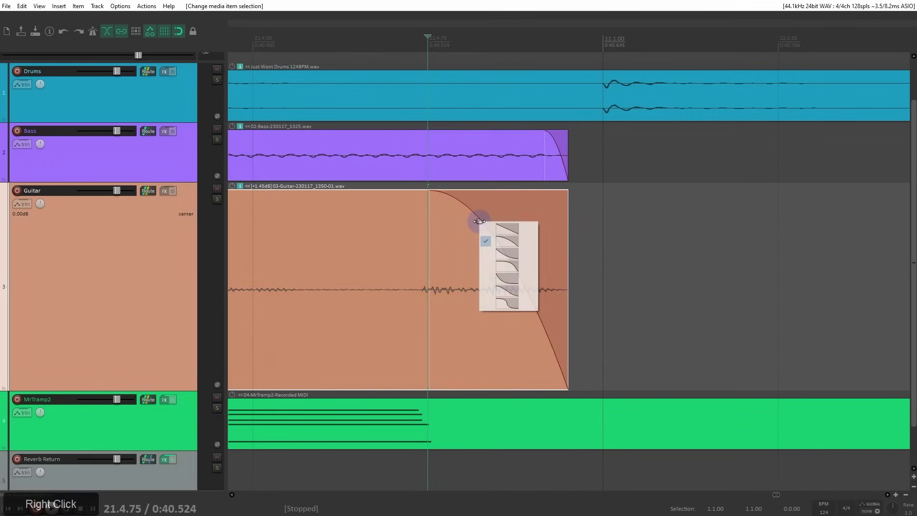
{"action": "right_click", "coordinate": [478, 219]}
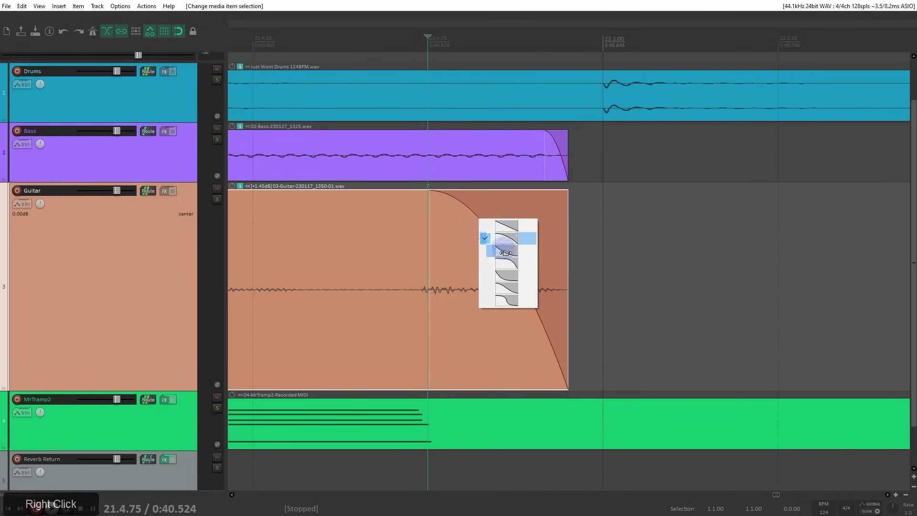
{"action": "left_click", "coordinate": [467, 206]}
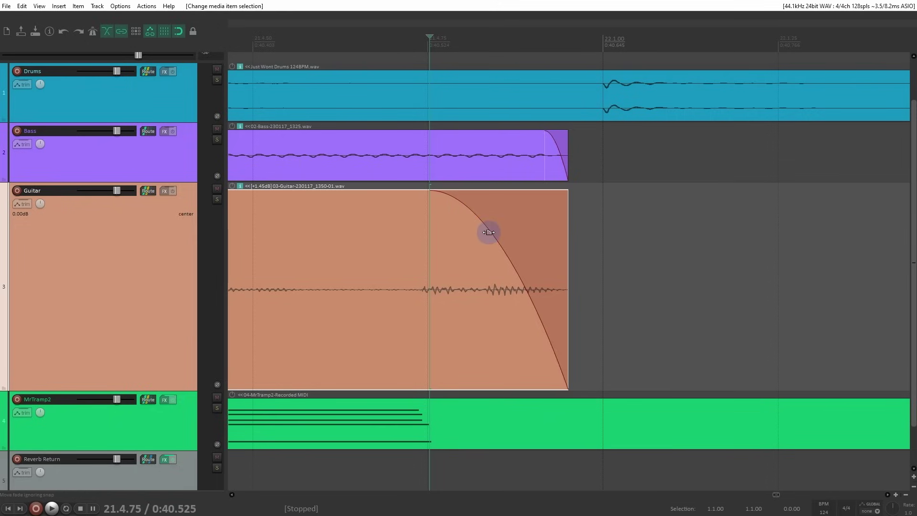
{"action": "left_click_drag", "start_coordinate": [488, 233], "coordinate": [458, 231]}
- Open the mouse modifier preferences and examine the list of available contexts
{"action": "key", "text": "ctrl+p"}
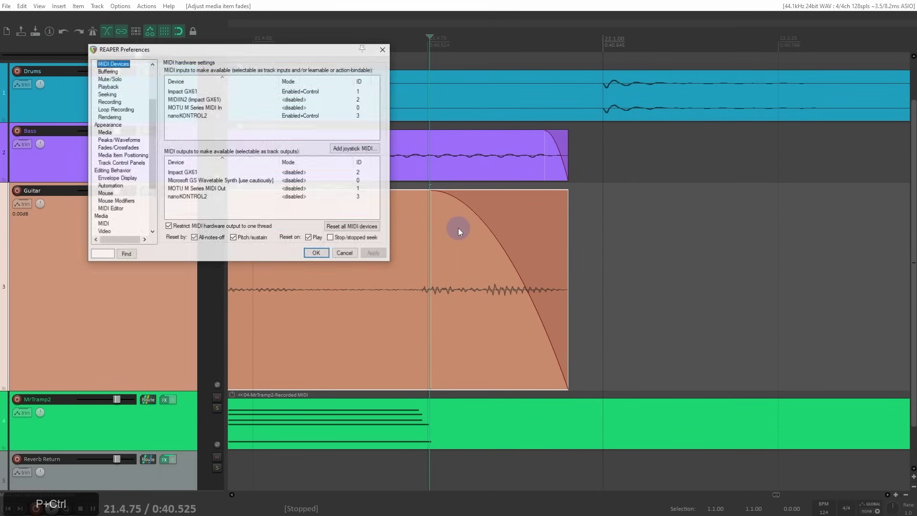
{"action": "left_click_drag", "start_coordinate": [253, 48], "coordinate": [432, 117]}
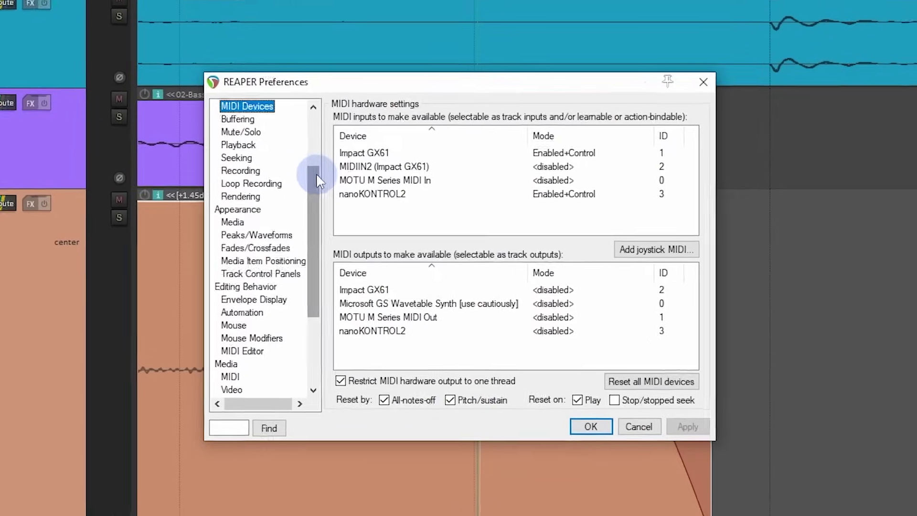
{"action": "left_click_drag", "start_coordinate": [333, 179], "coordinate": [332, 201]}
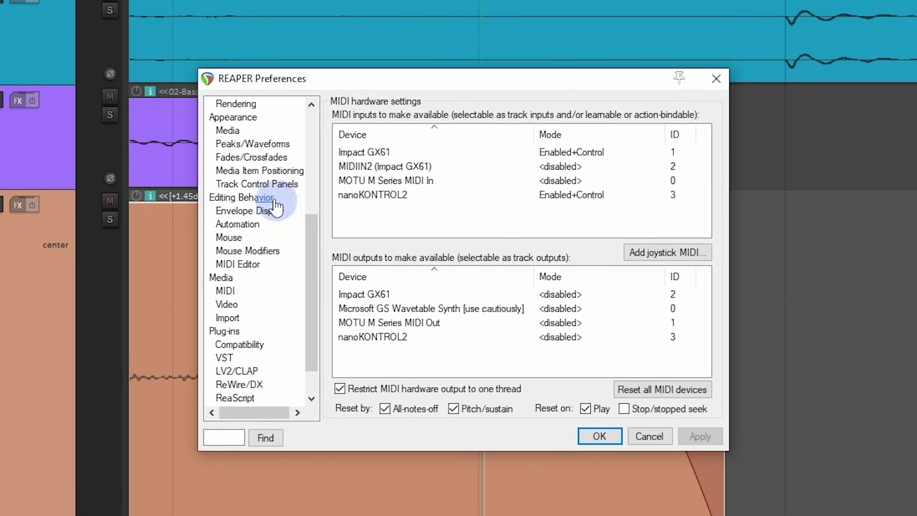
{"action": "left_click", "coordinate": [256, 252]}
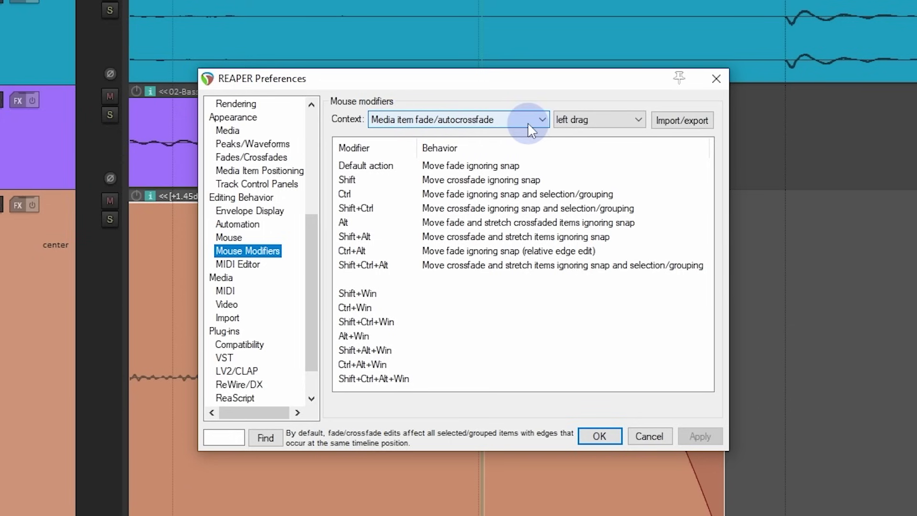
{"action": "left_click", "coordinate": [540, 119]}
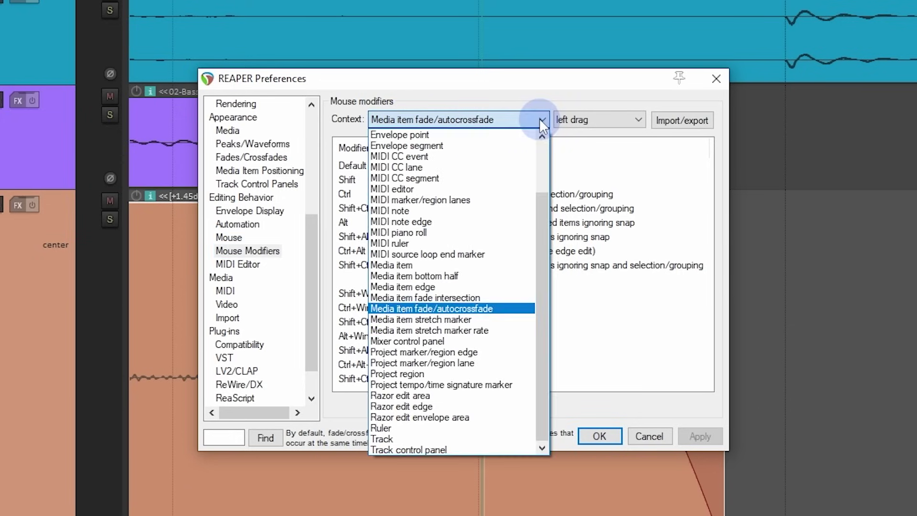
{"action": "left_click_drag", "start_coordinate": [541, 205], "coordinate": [539, 257]}
{"action": "scroll", "coordinate": [470, 162], "scroll_direction": "up", "scroll_amount": 2}
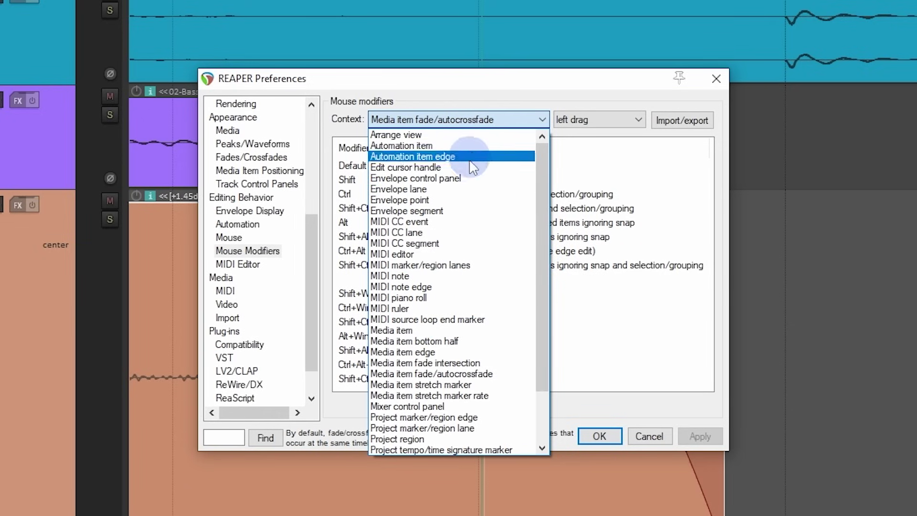
{"action": "scroll", "coordinate": [473, 258], "scroll_direction": "down", "scroll_amount": 2}
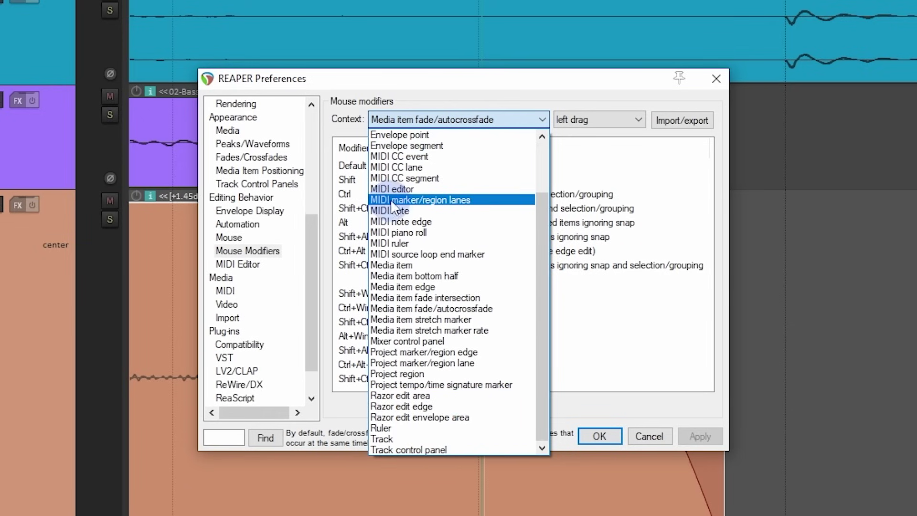
{"action": "left_click", "coordinate": [517, 79]}
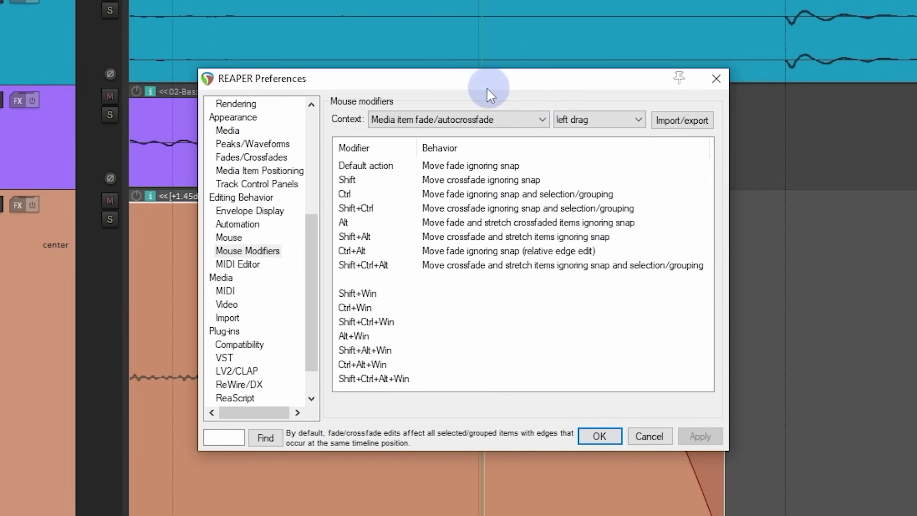
- Assign Adjust fade curve to the Alt+Win left-drag modifier in the Media item fade/autocrossfade context and save the preferences
{"action": "left_click_drag", "start_coordinate": [492, 76], "coordinate": [310, 61]}
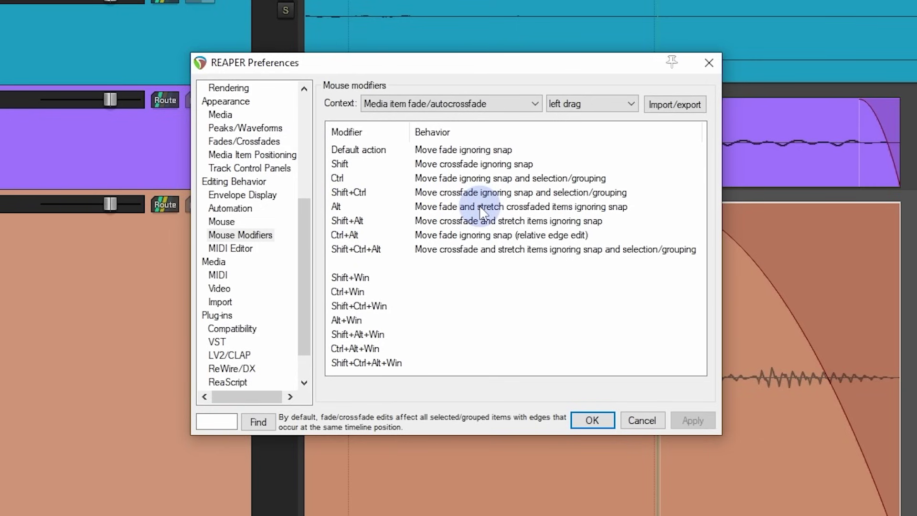
{"action": "left_click", "coordinate": [425, 289]}
{"action": "left_click", "coordinate": [429, 334]}
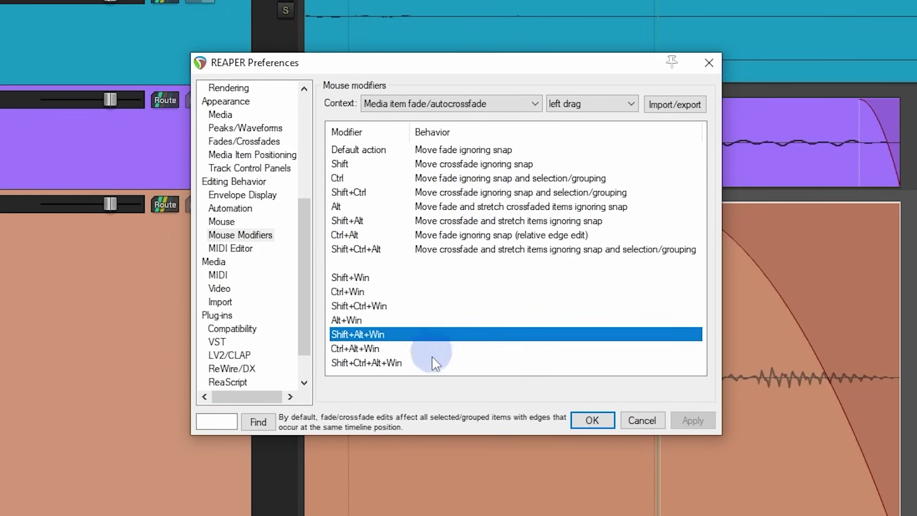
{"action": "left_click", "coordinate": [433, 362]}
{"action": "left_click", "coordinate": [444, 277]}
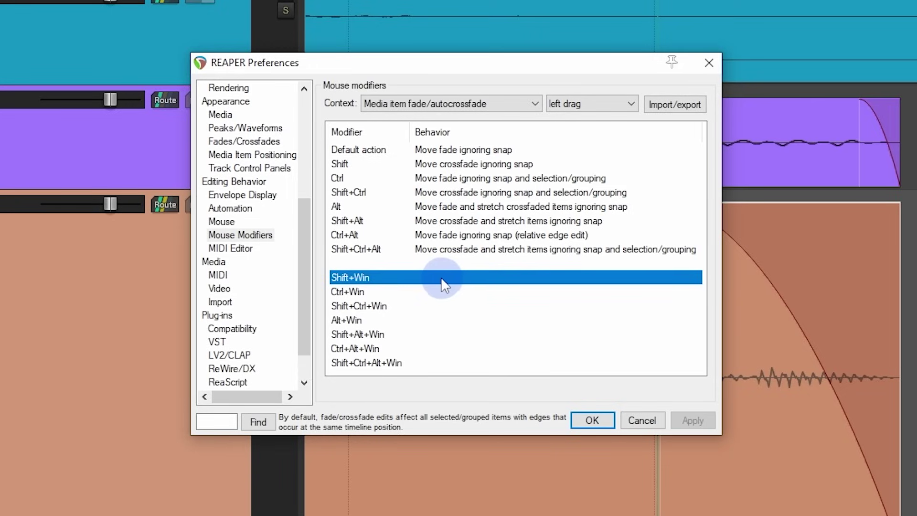
{"action": "left_click", "coordinate": [432, 321]}
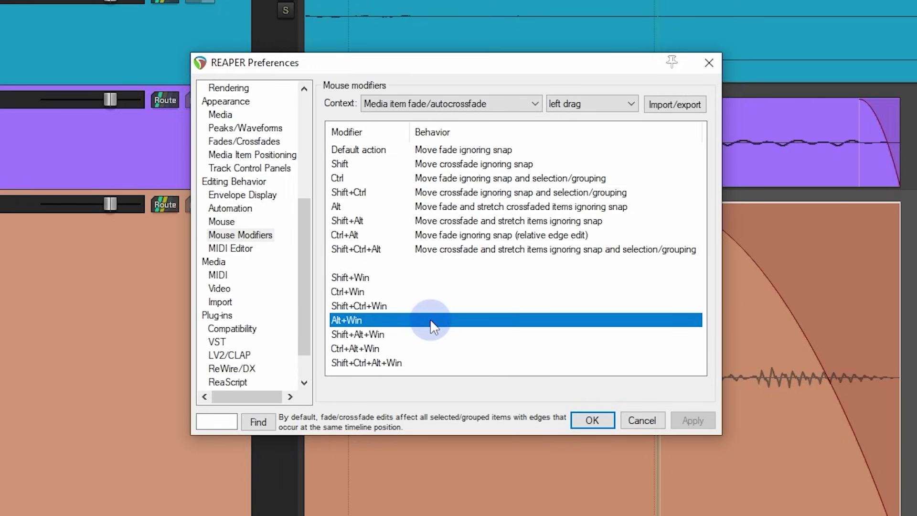
{"action": "double_click", "coordinate": [430, 320]}
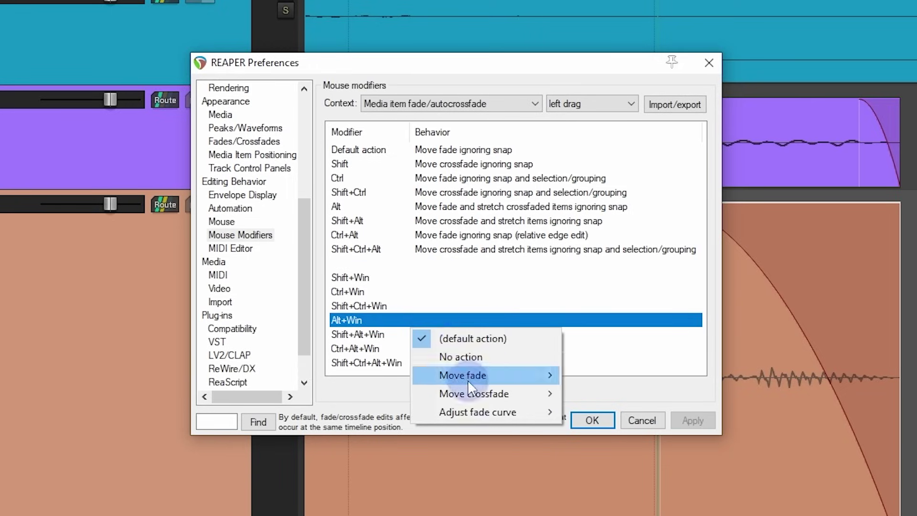
{"action": "mouse_move", "coordinate": [475, 404]}
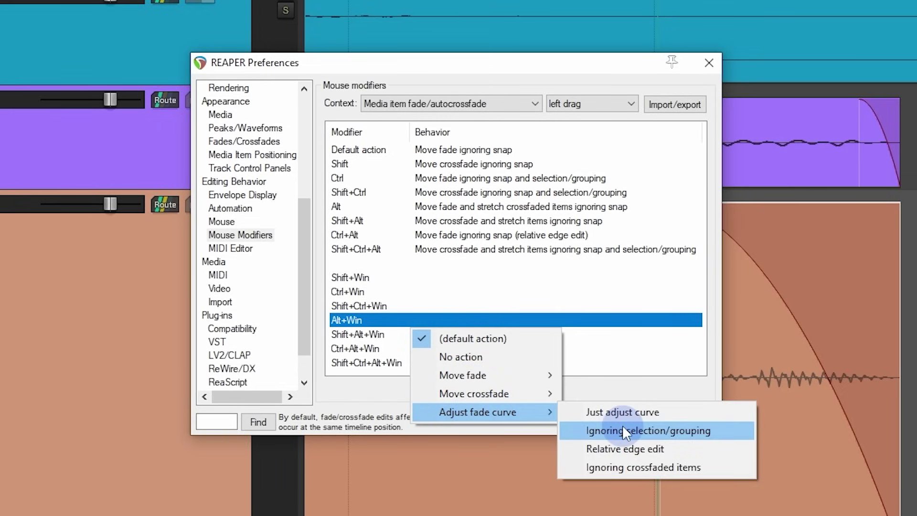
{"action": "left_click", "coordinate": [628, 414]}
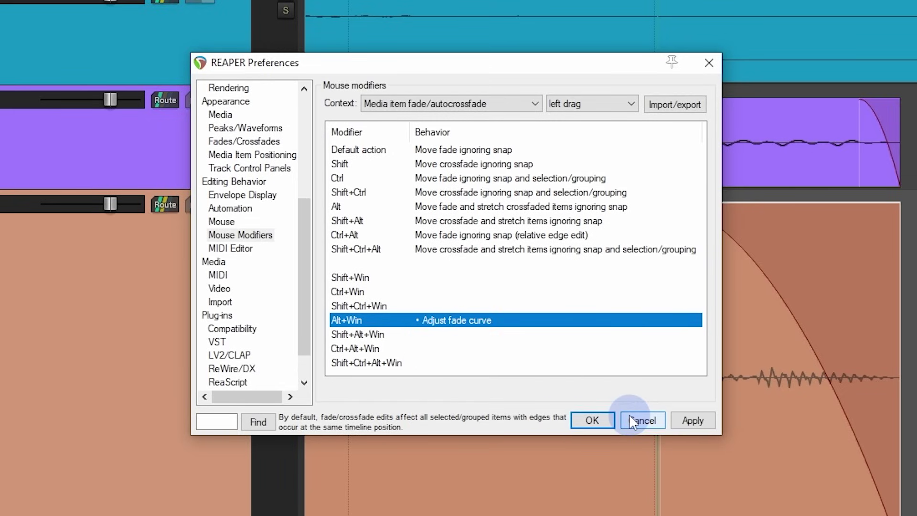
{"action": "left_click", "coordinate": [582, 419]}
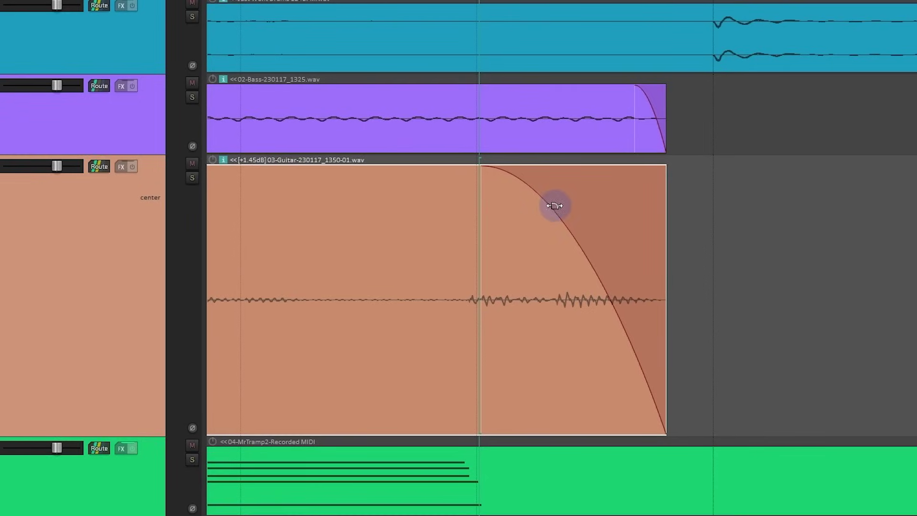
- Test bending the Guitar item's fade-out curve with the new modifier and nudge the fade's start slightly earlier
{"action": "left_click_drag", "start_coordinate": [546, 205], "coordinate": [476, 493]}
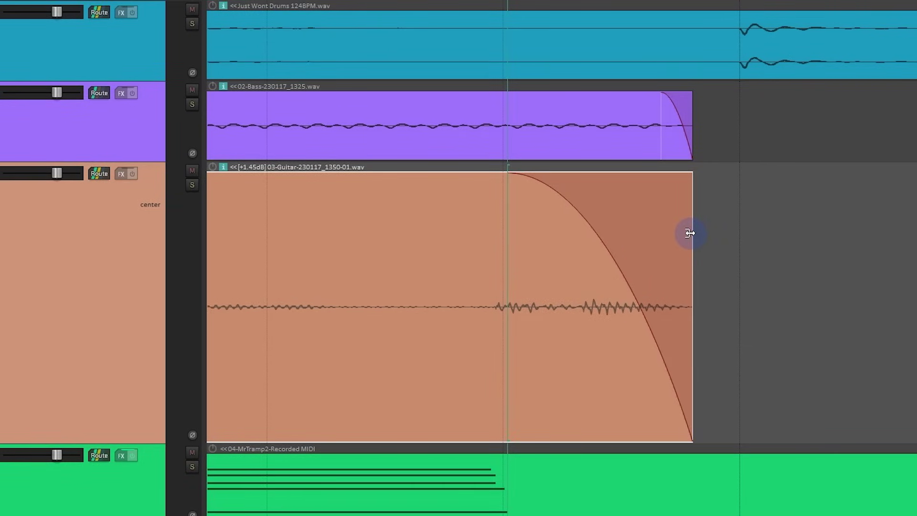
{"action": "mouse_move", "coordinate": [505, 195]}
{"action": "left_mouse_down"}
{"action": "mouse_move", "coordinate": [492, 194]}
{"action": "mouse_move", "coordinate": [504, 200]}
{"action": "left_mouse_up"}
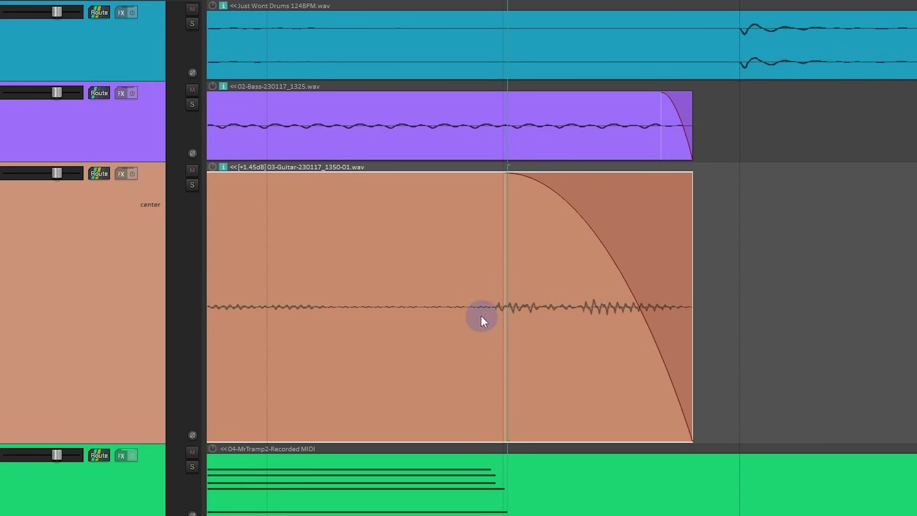
- Try extending the Guitar item's end past bar 22 and stretching its fade-out back to the edit cursor, and undo both changes
{"action": "left_click_drag", "start_coordinate": [693, 263], "coordinate": [916, 278]}
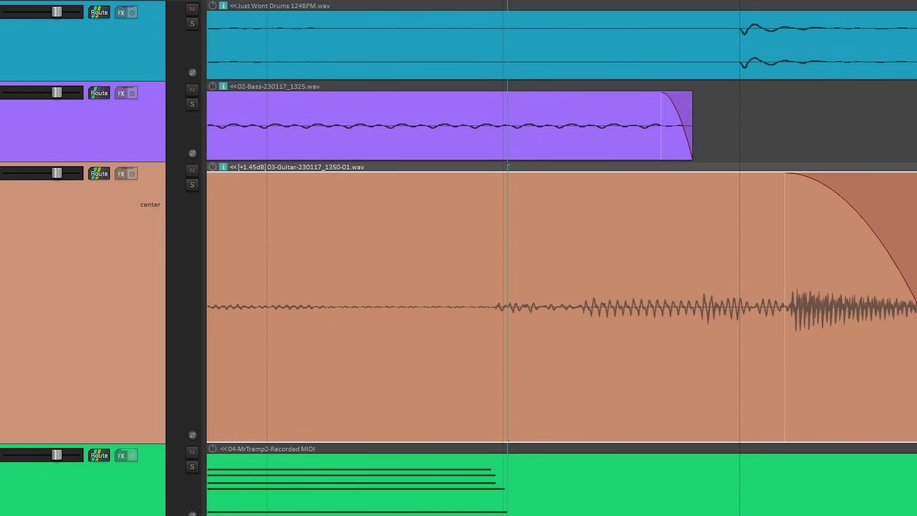
{"action": "left_click_drag", "start_coordinate": [786, 268], "coordinate": [512, 286]}
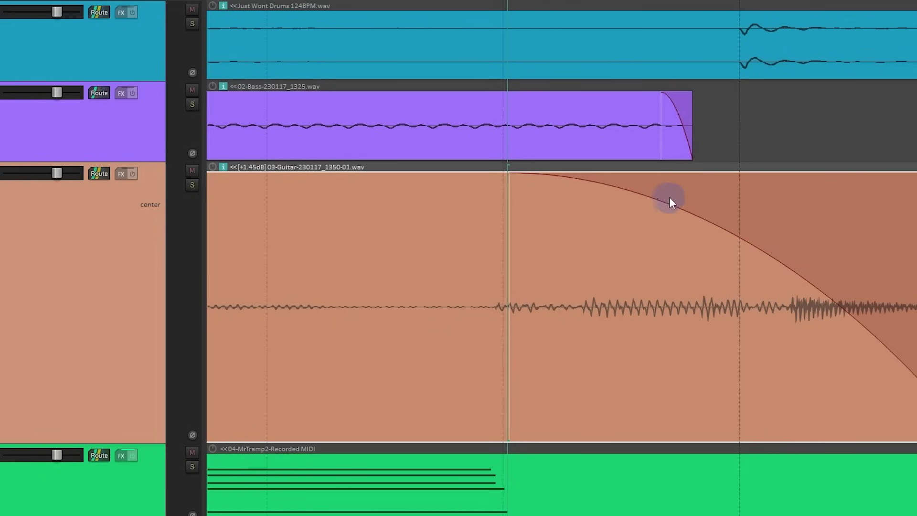
{"action": "key", "text": "ctrl+z"}
{"action": "key", "text": "ctrl+z"}
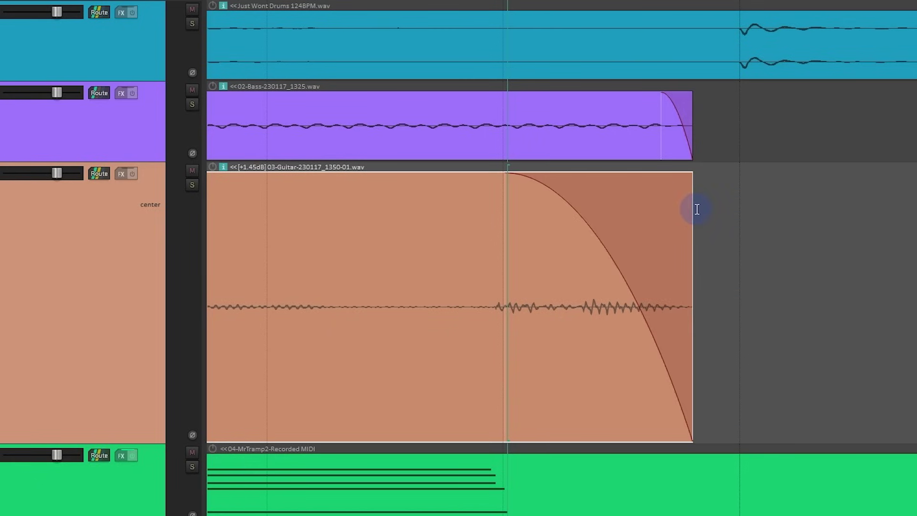
- Assign moving the edge without changing the fade-out start time to Ctrl+Win left drag in the Media item edge context and save
{"action": "left_click_drag", "start_coordinate": [692, 207], "coordinate": [692, 232]}
{"action": "key", "text": "ctrl+p"}
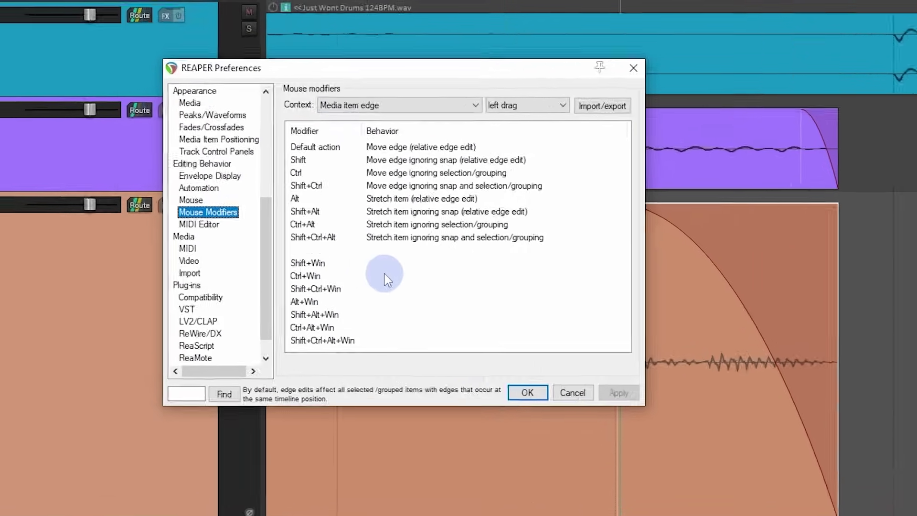
{"action": "left_click", "coordinate": [307, 231]}
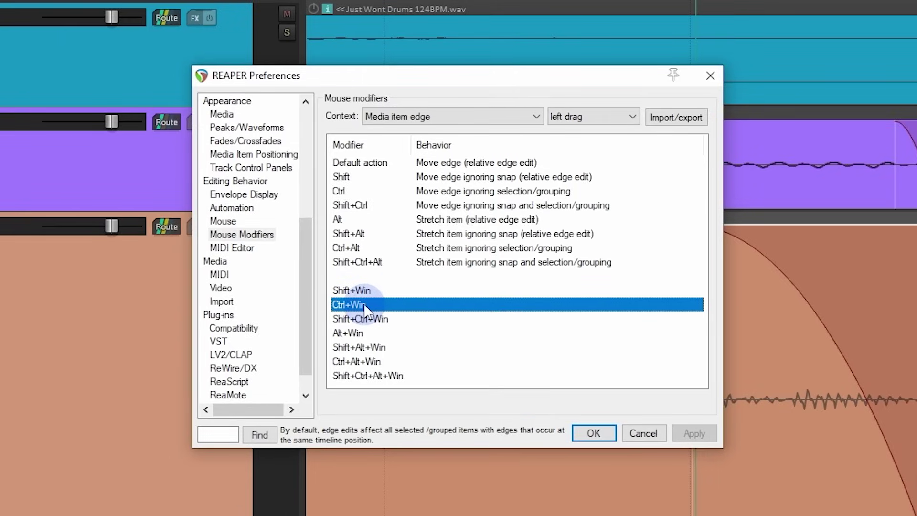
{"action": "right_click", "coordinate": [425, 305]}
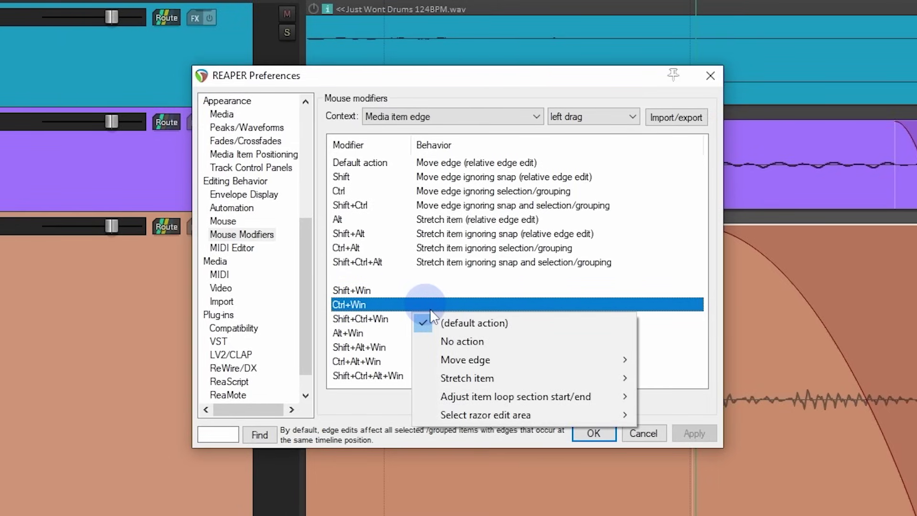
{"action": "mouse_move", "coordinate": [489, 362]}
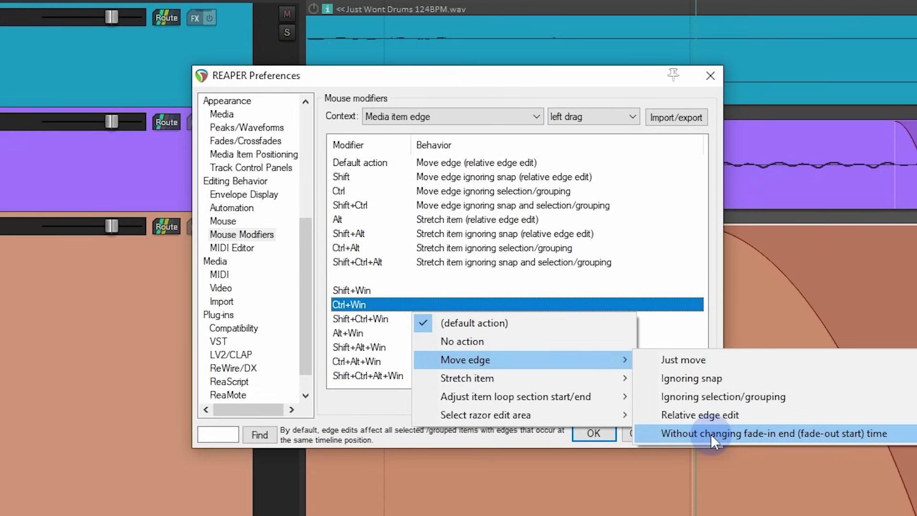
{"action": "left_click", "coordinate": [867, 437]}
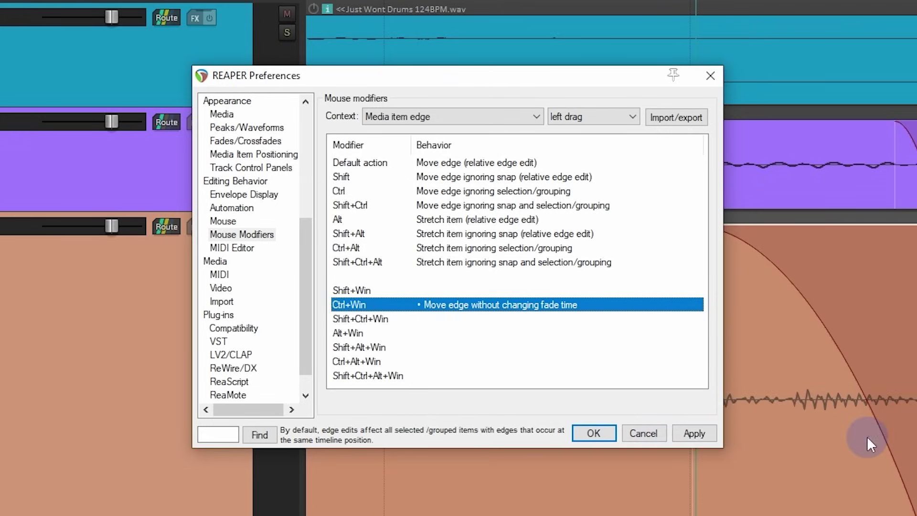
{"action": "left_click", "coordinate": [595, 433]}
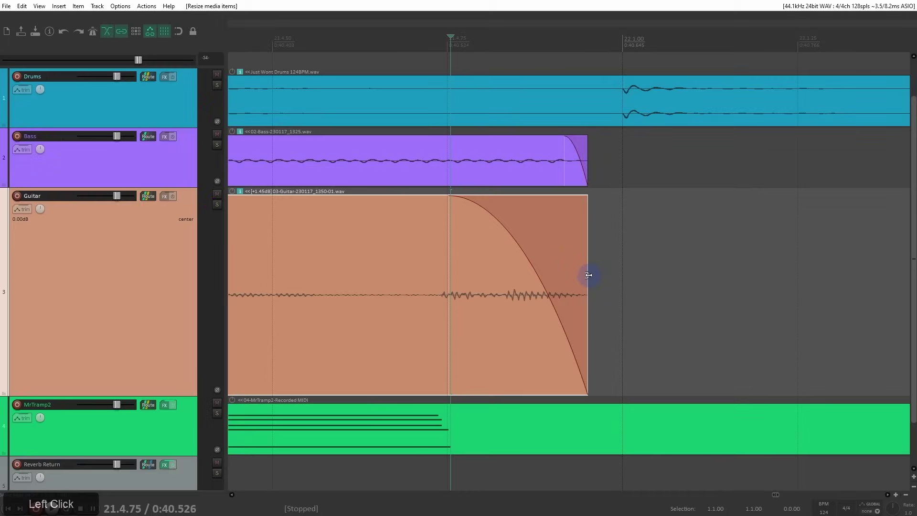
- Resize the Guitar item to end just past 22.1.00 while keeping its fade-out start, and bend the fade-out into a steep concave curve
{"action": "left_click_drag", "start_coordinate": [588, 275], "coordinate": [811, 324]}
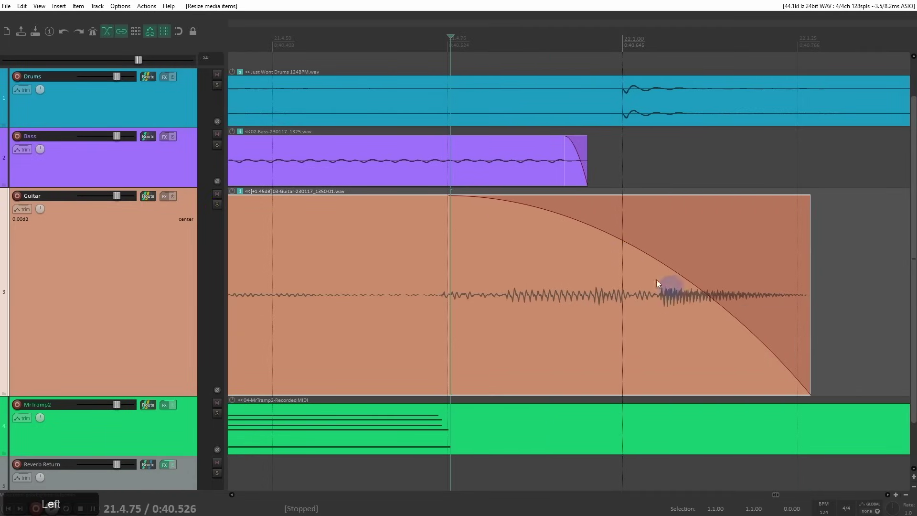
{"action": "left_click_drag", "start_coordinate": [634, 246], "coordinate": [375, 482]}
{"action": "left_click_drag", "start_coordinate": [809, 294], "coordinate": [645, 287]}
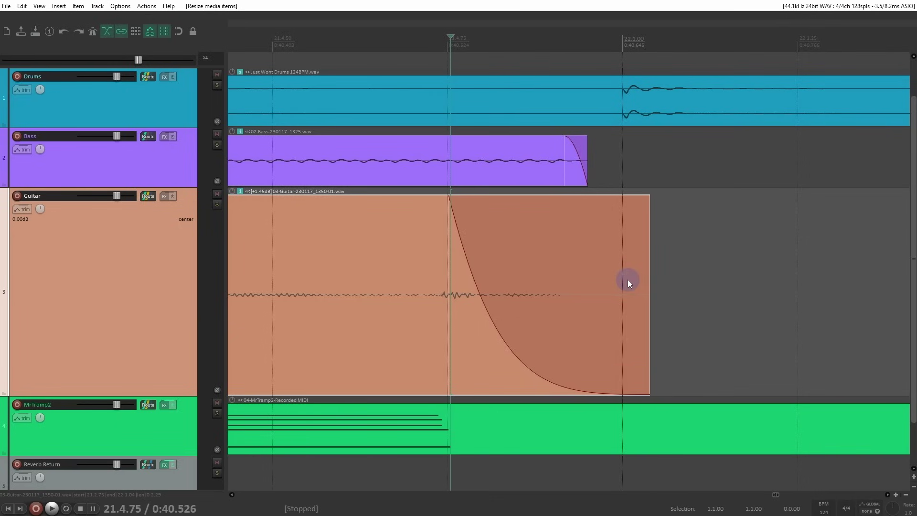
{"action": "scroll", "coordinate": [535, 247], "scroll_direction": "up", "scroll_amount": 4, "text": "ctrl"}
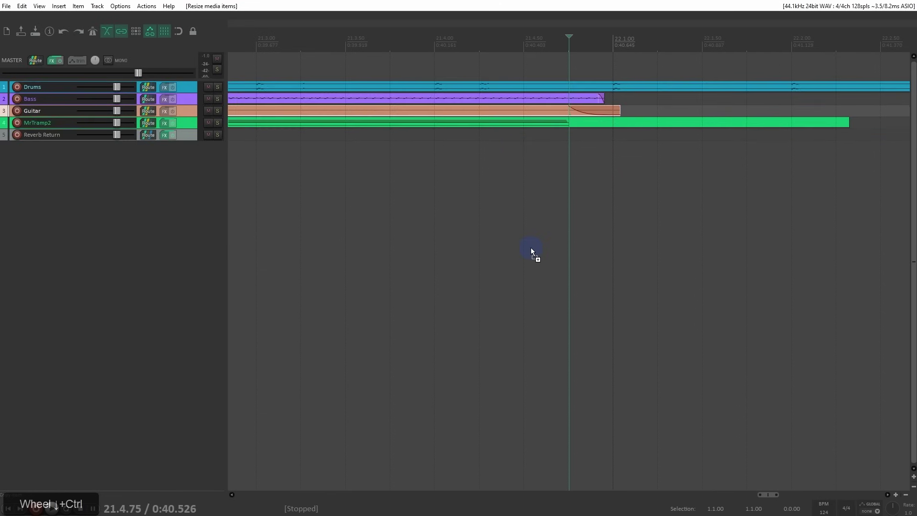
{"action": "scroll", "coordinate": [510, 256], "scroll_direction": "up", "scroll_amount": 3, "text": "ctrl"}
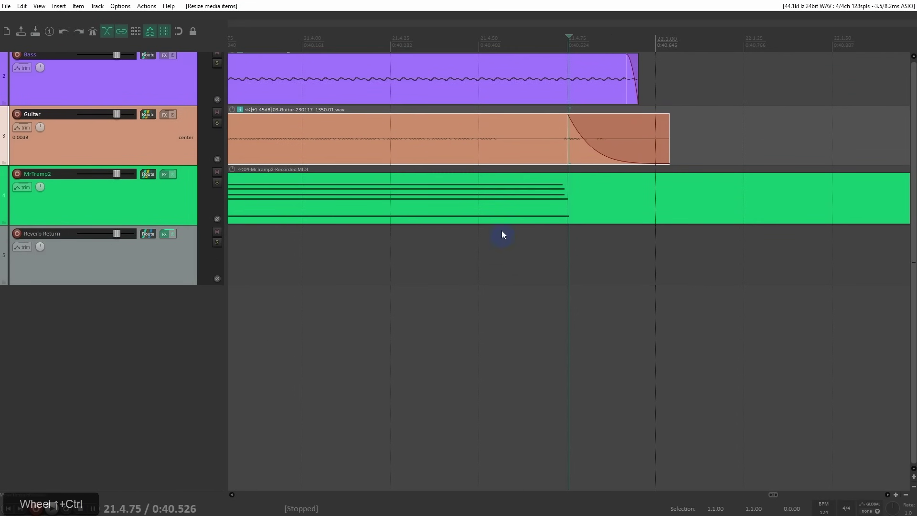
{"action": "middle_click", "coordinate": [499, 277], "text": "shift"}
{"action": "scroll", "coordinate": [490, 371], "scroll_direction": "up", "scroll_amount": 6}
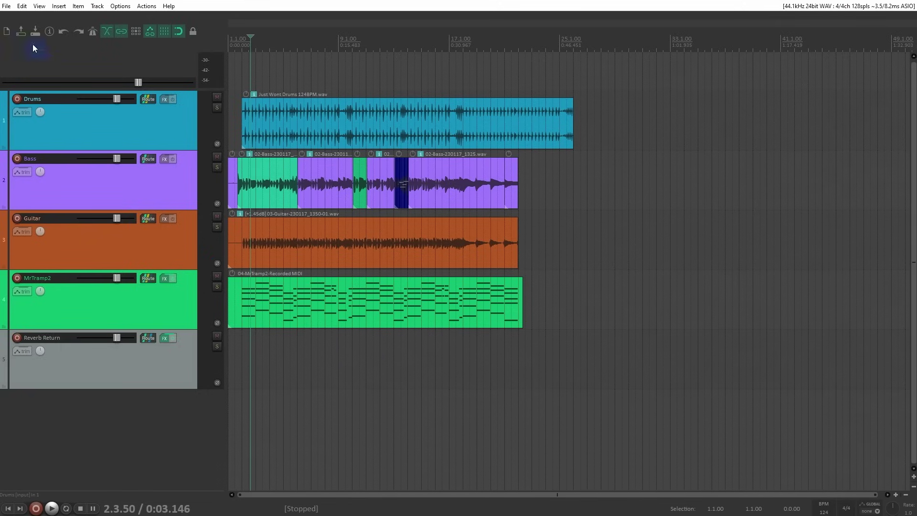
- Open the render settings, review the available render sources and keep Master mix
{"action": "left_click_drag", "start_coordinate": [6, 6], "coordinate": [47, 153]}
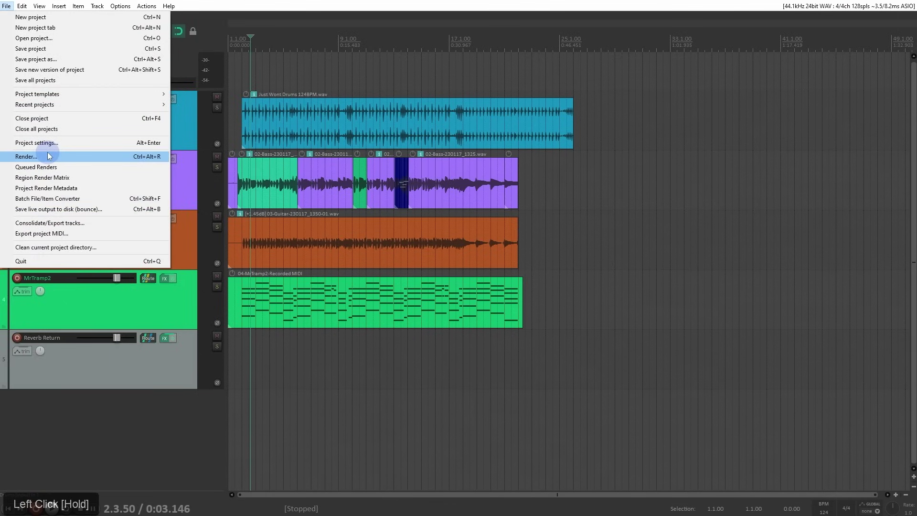
{"action": "left_click_drag", "start_coordinate": [47, 153], "coordinate": [47, 154]}
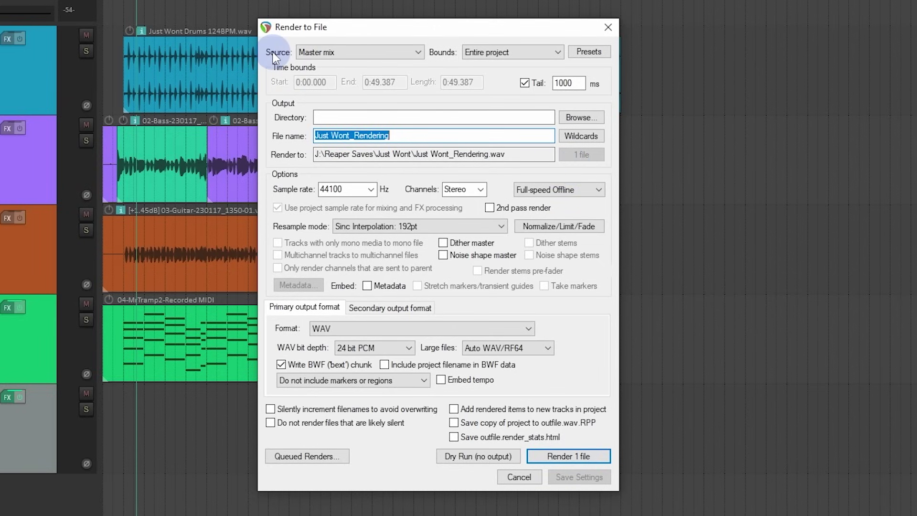
{"action": "left_click", "coordinate": [419, 53]}
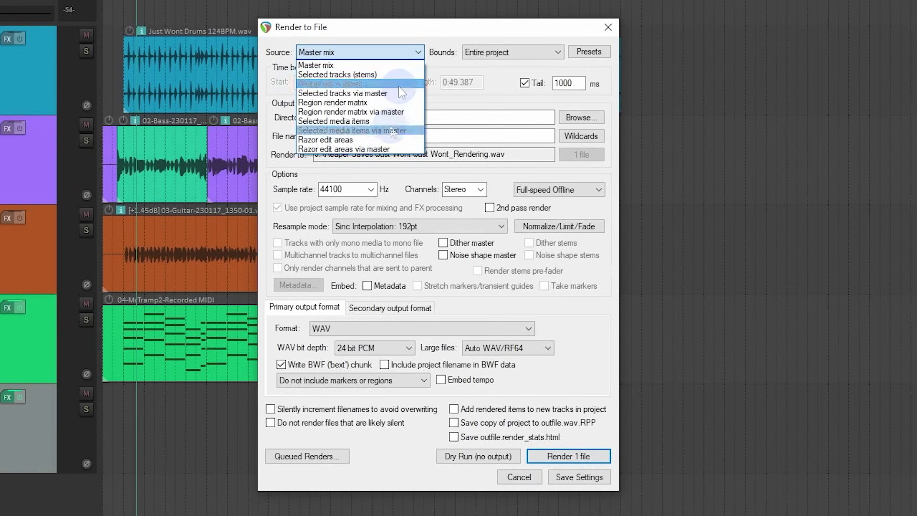
{"action": "left_click", "coordinate": [282, 68]}
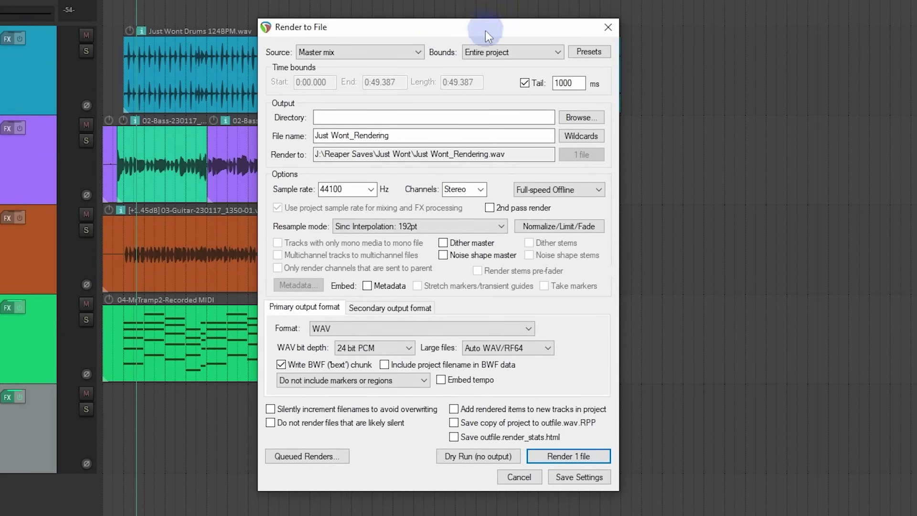
- Move the render dialog off the opening bars and play the project briefly from 1.1.00
{"action": "left_click_drag", "start_coordinate": [489, 28], "coordinate": [893, 57]}
{"action": "left_click", "coordinate": [195, 105]}
{"action": "scroll", "coordinate": [195, 106], "scroll_direction": "up", "scroll_amount": 5}
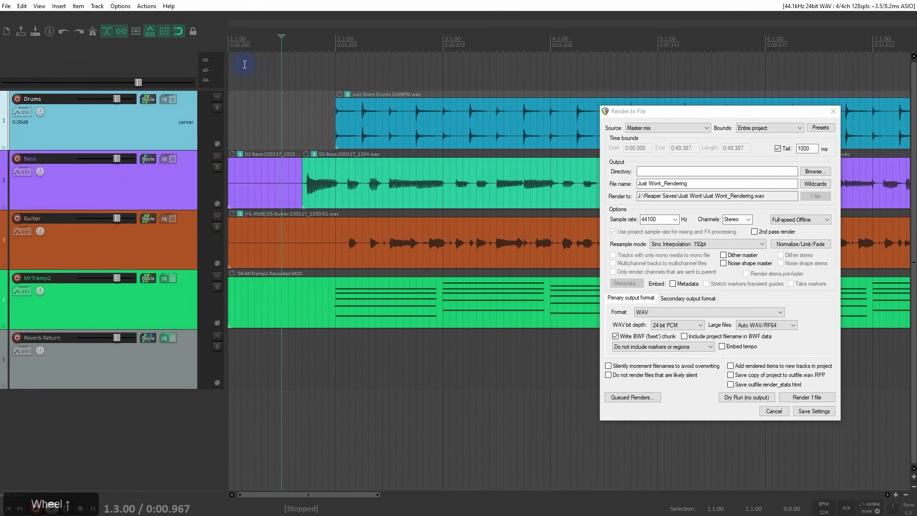
{"action": "left_click", "coordinate": [229, 61]}
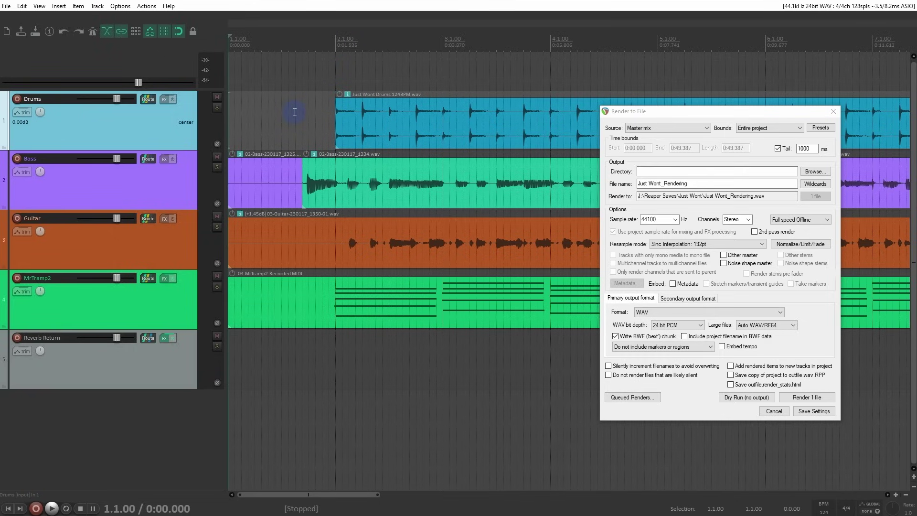
{"action": "key", "text": "space"}
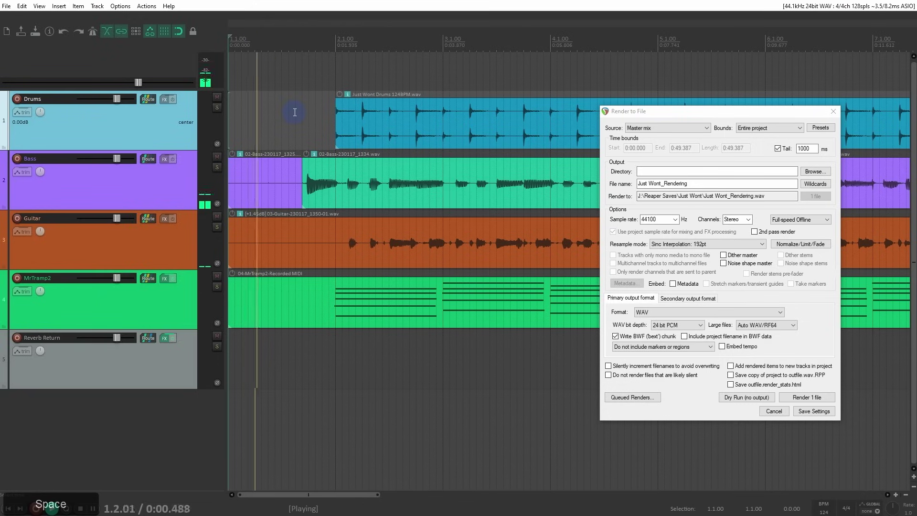
{"action": "key", "text": "space"}
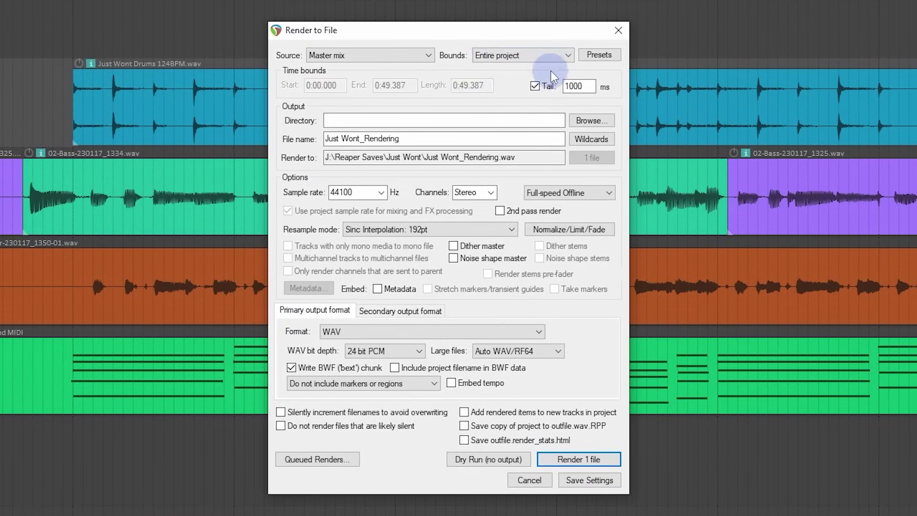
- Keep the render bounds on Entire project, draw a temporary MIDI item on the Bass track from about bar 50 to 70, and delete it
{"action": "left_click", "coordinate": [745, 119]}
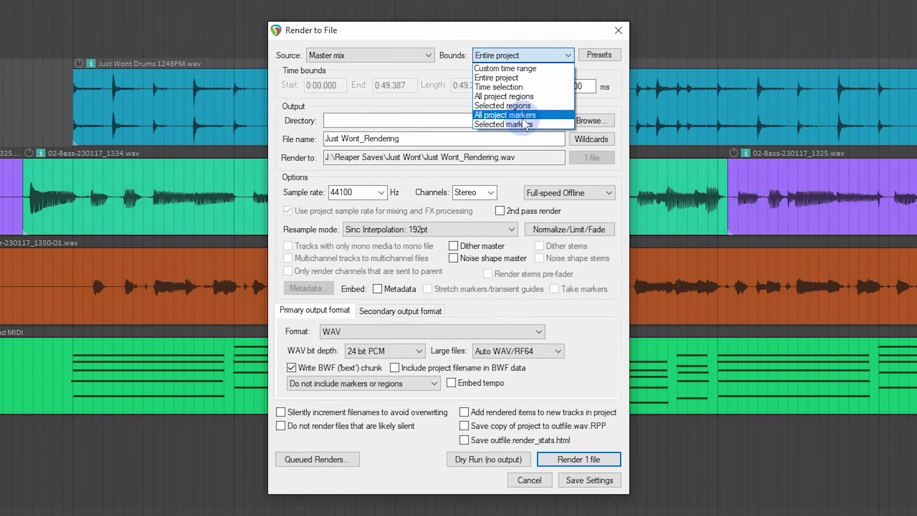
{"action": "left_click", "coordinate": [527, 78]}
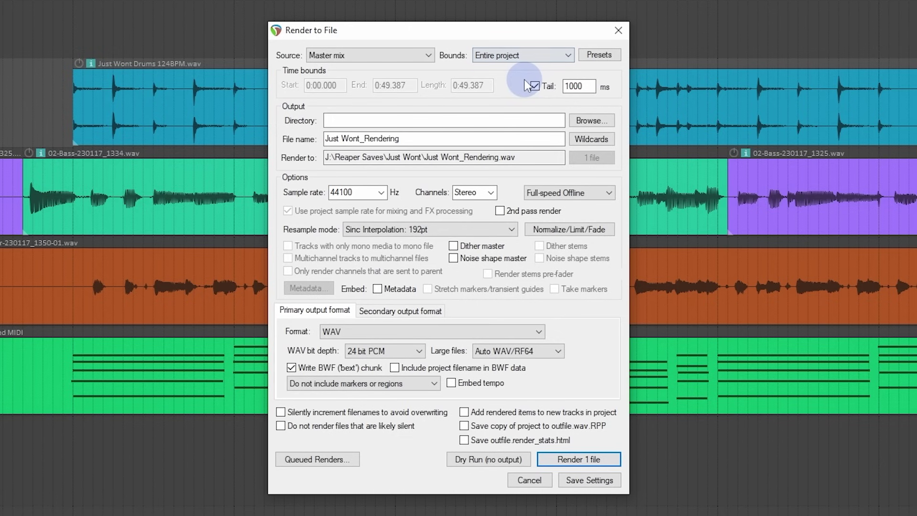
{"action": "scroll", "coordinate": [187, 87], "scroll_direction": "down", "scroll_amount": 3}
{"action": "scroll", "coordinate": [188, 91], "scroll_direction": "down", "scroll_amount": 1}
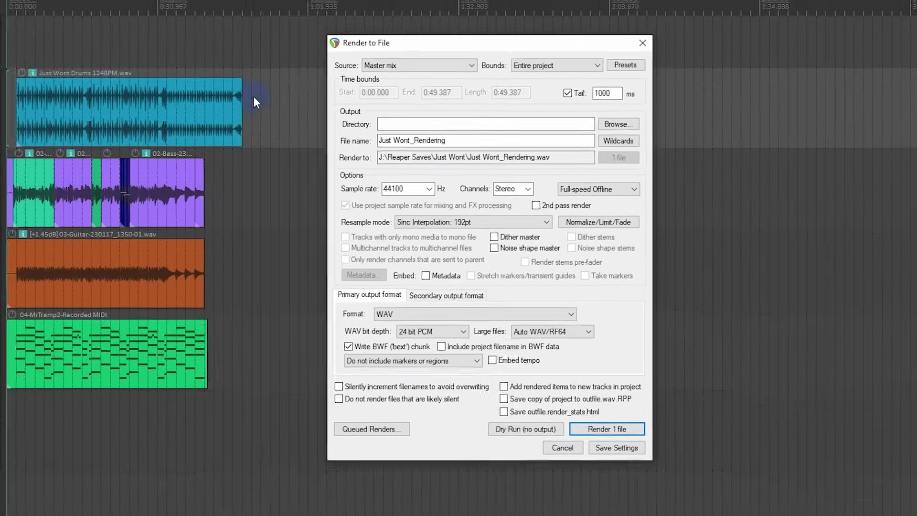
{"action": "left_click_drag", "start_coordinate": [332, 30], "coordinate": [321, 182]}
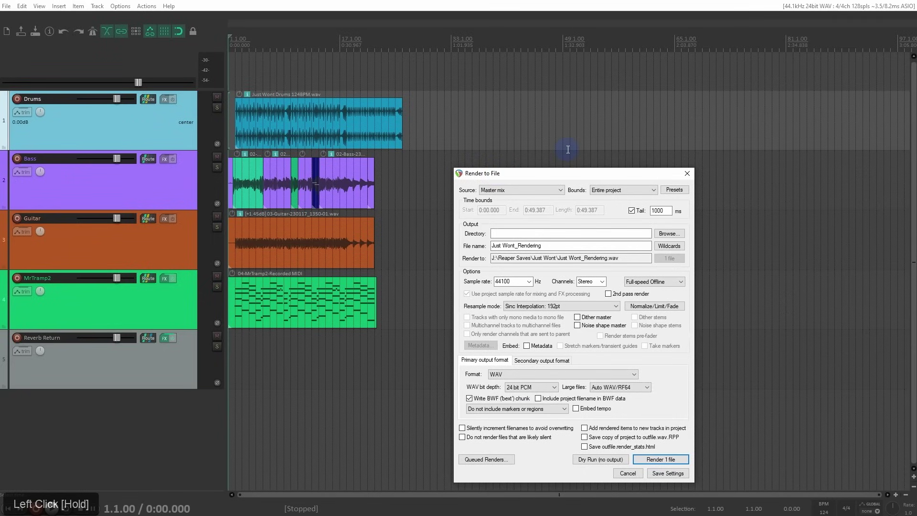
{"action": "left_click_drag", "start_coordinate": [567, 149], "coordinate": [709, 160]}
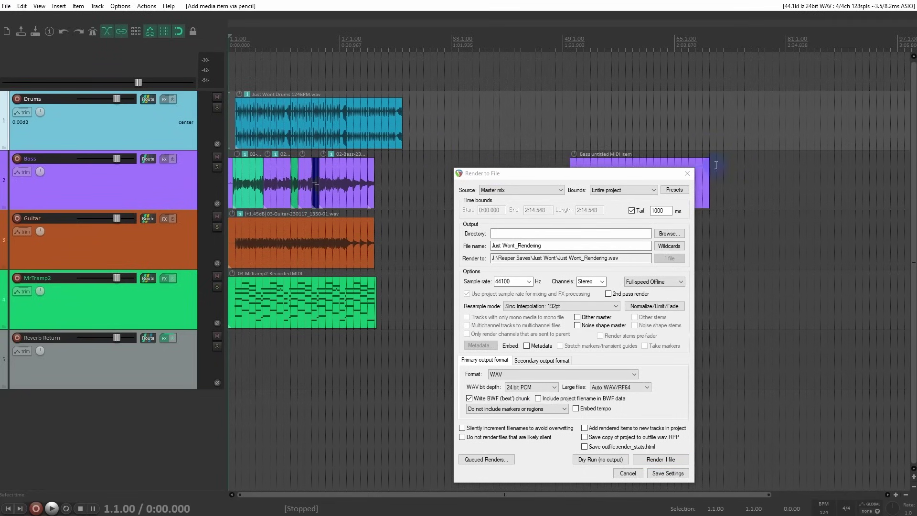
{"action": "left_click", "coordinate": [695, 162]}
{"action": "key", "text": "Delete"}
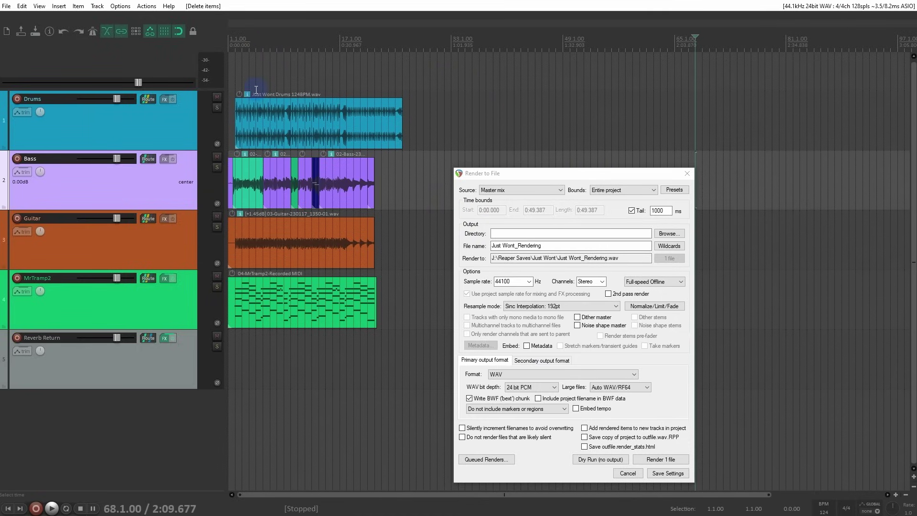
{"action": "scroll", "coordinate": [281, 85], "scroll_direction": "up", "scroll_amount": 3}
{"action": "left_click_drag", "start_coordinate": [238, 49], "coordinate": [256, 51]}
{"action": "left_click", "coordinate": [248, 57]}
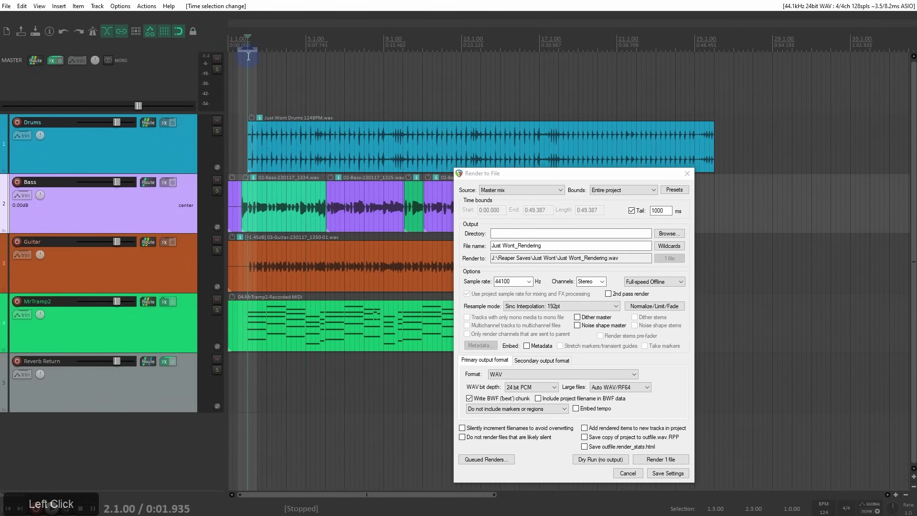
{"action": "left_click", "coordinate": [240, 52]}
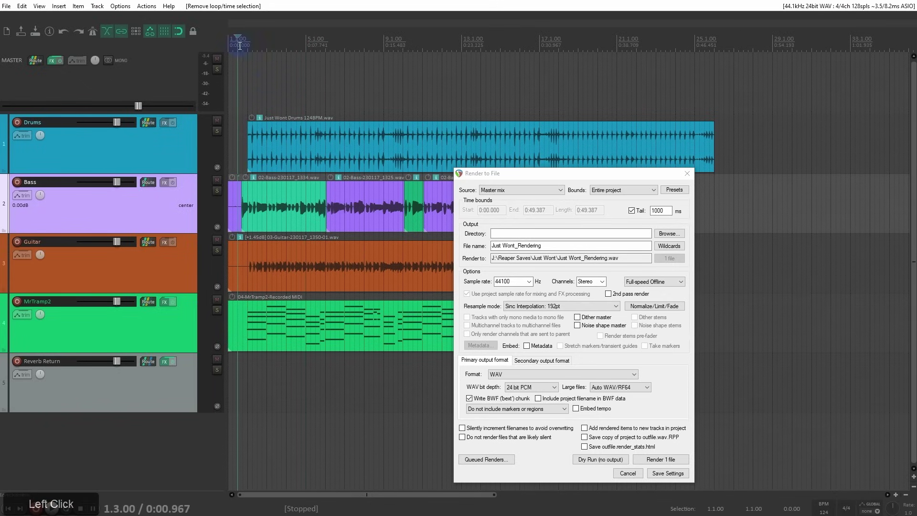
- Add a marker at 1.3.75, where the second Bass item begins
{"action": "scroll", "coordinate": [300, 89], "scroll_direction": "up", "scroll_amount": 3}
{"action": "left_click", "coordinate": [302, 44]}
{"action": "scroll", "coordinate": [303, 44], "scroll_direction": "up", "scroll_amount": 3}
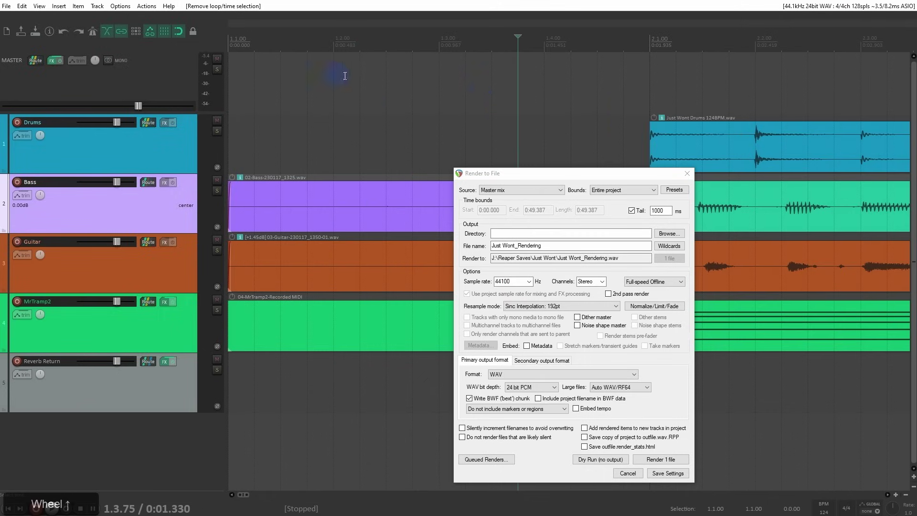
{"action": "left_click_drag", "start_coordinate": [594, 174], "coordinate": [378, 157]}
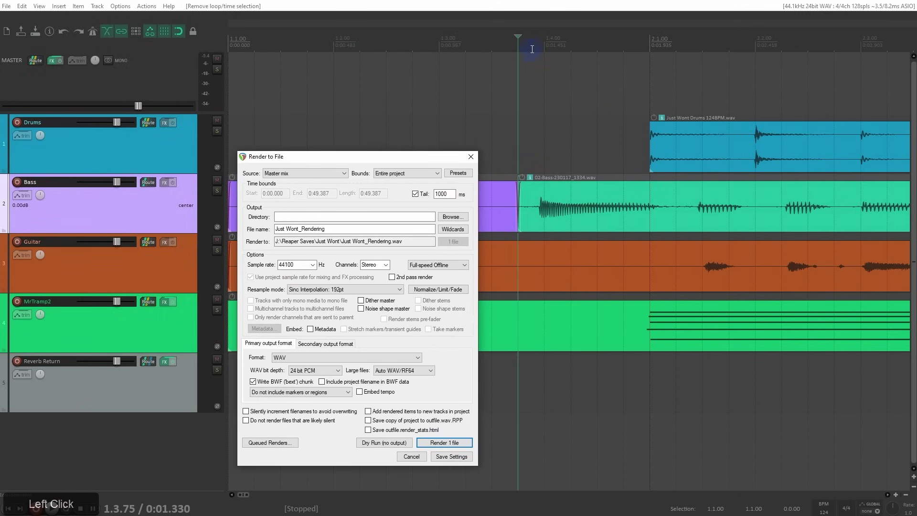
{"action": "key", "text": "m"}
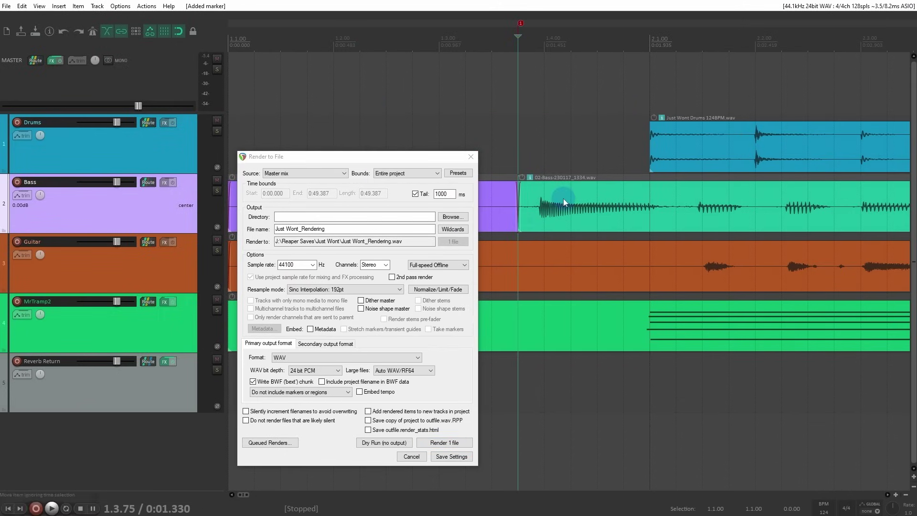
- Add a second marker at 26.1.00, at the end of the Drums item
{"action": "scroll", "coordinate": [543, 191], "scroll_direction": "down", "scroll_amount": 8}
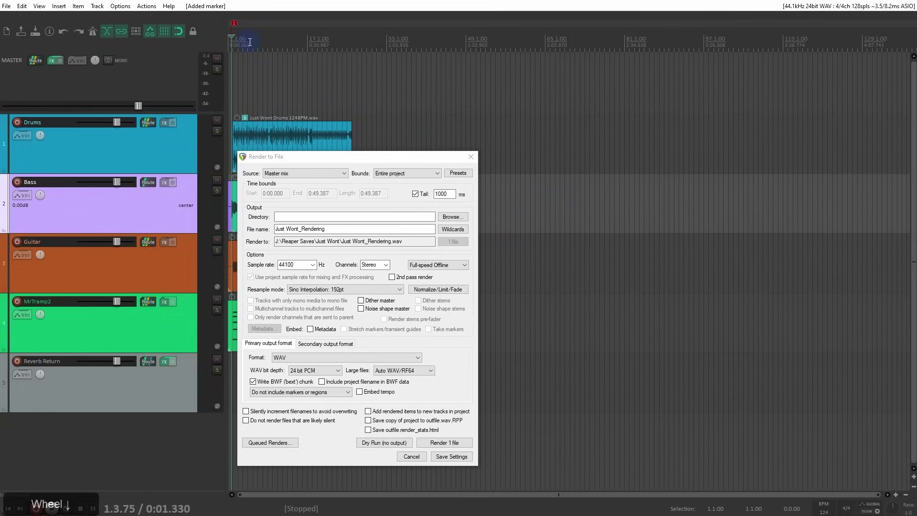
{"action": "scroll", "coordinate": [282, 62], "scroll_direction": "up", "scroll_amount": 3}
{"action": "left_click", "coordinate": [565, 40]}
{"action": "scroll", "coordinate": [595, 106], "scroll_direction": "up", "scroll_amount": 8}
{"action": "key", "text": "m"}
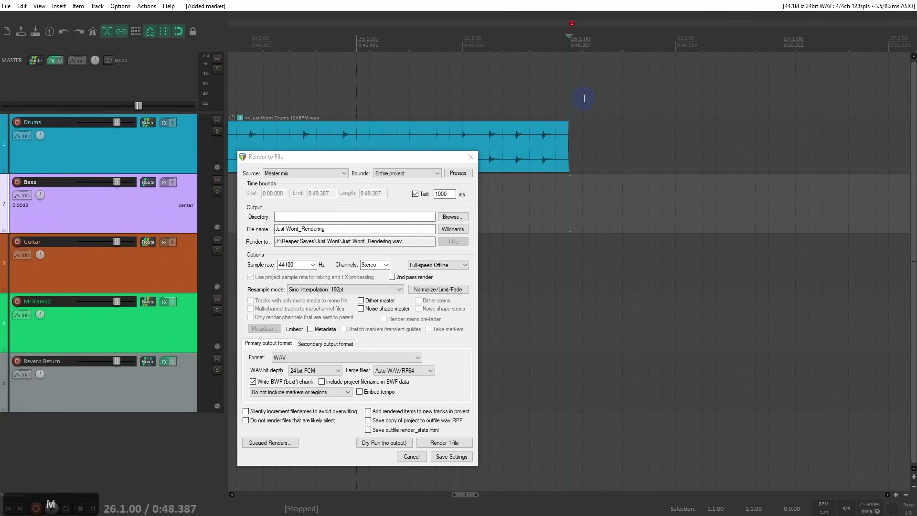
- Make a time selection between the two markers, from 1.3.75 to 26.1.00, and set the render bounds to Time selection
{"action": "scroll", "coordinate": [578, 94], "scroll_direction": "down", "scroll_amount": 8}
{"action": "left_click_drag", "start_coordinate": [336, 156], "coordinate": [555, 102]}
{"action": "left_click_drag", "start_coordinate": [233, 48], "coordinate": [475, 90]}
{"action": "left_click", "coordinate": [695, 120]}
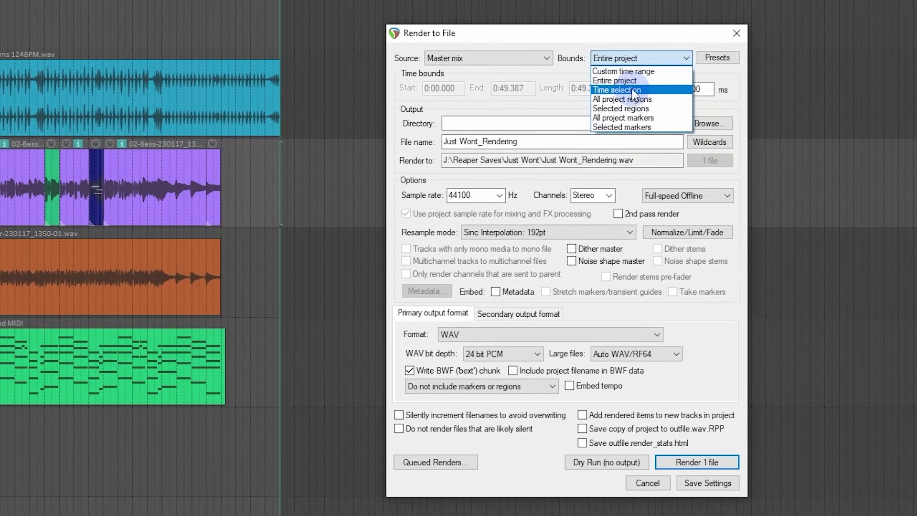
{"action": "left_click", "coordinate": [635, 90]}
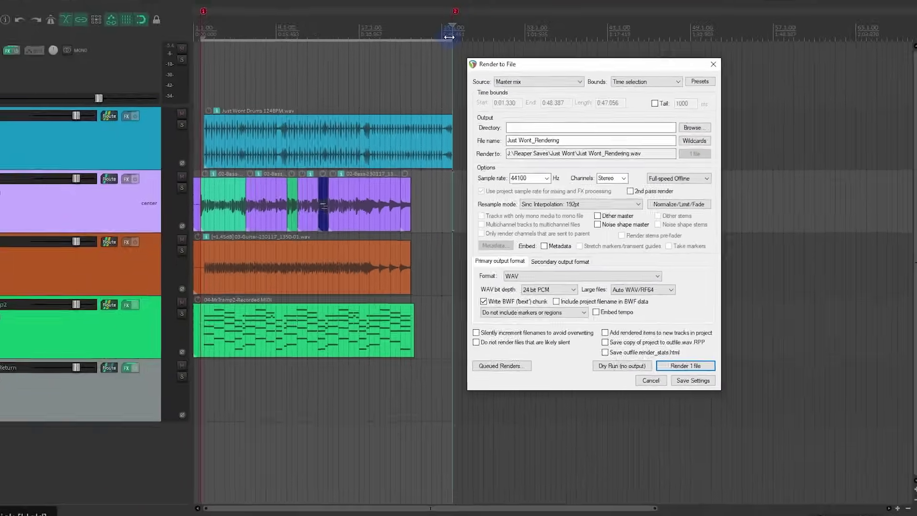
- Try shortening the time selection to end at 20.1.00 and extend it back to the second marker at 26.1.00
{"action": "left_click_drag", "start_coordinate": [449, 37], "coordinate": [391, 43]}
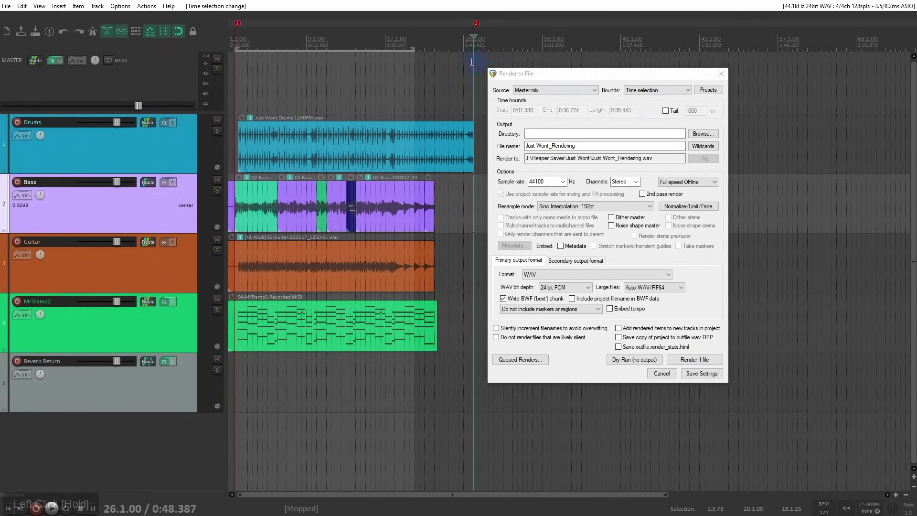
{"action": "left_click", "coordinate": [413, 50]}
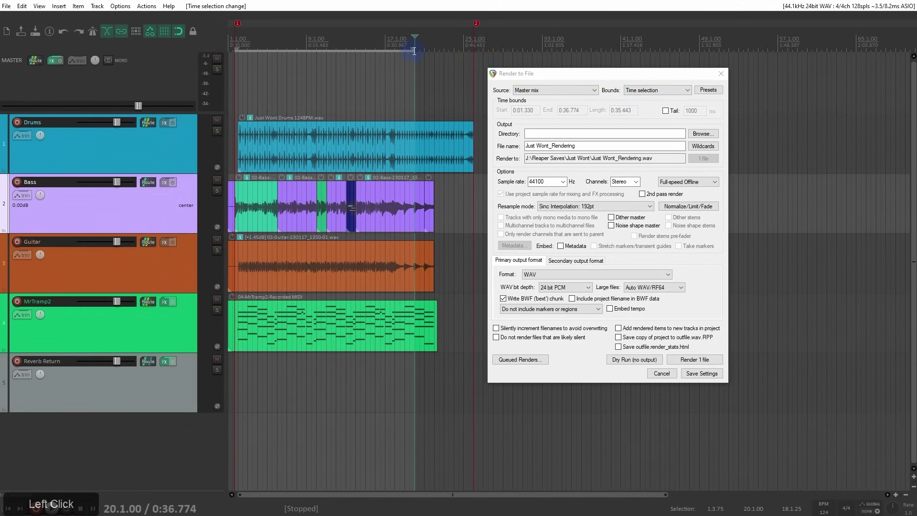
{"action": "left_click_drag", "start_coordinate": [413, 51], "coordinate": [480, 64]}
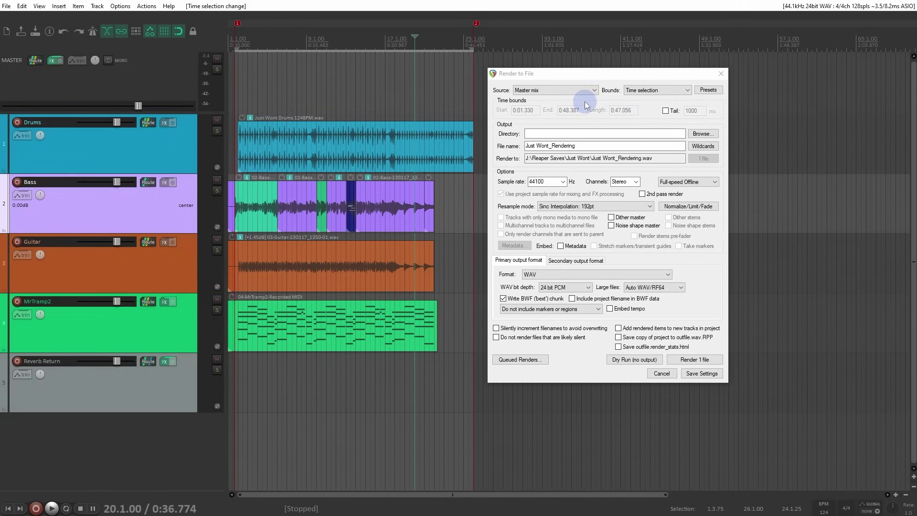
- Clear the time selection and name the first marker =START
{"action": "left_click", "coordinate": [384, 86]}
{"action": "key", "text": "Escape"}
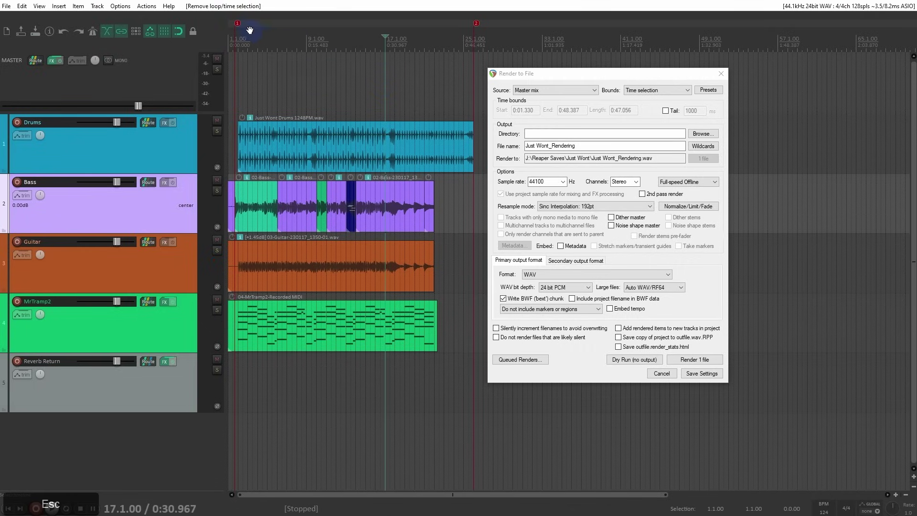
{"action": "double_click", "coordinate": [238, 24]}
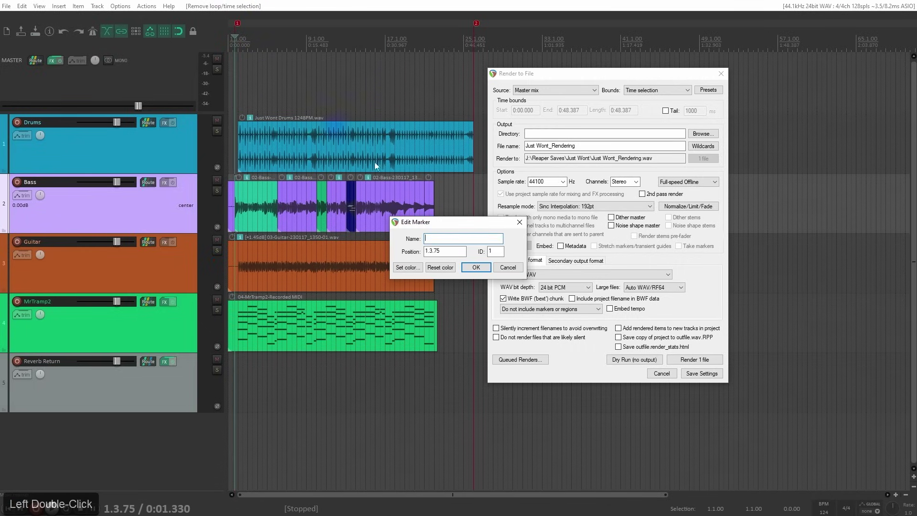
{"action": "key", "text": "BackSpace"}
{"action": "type", "text": "=START"}
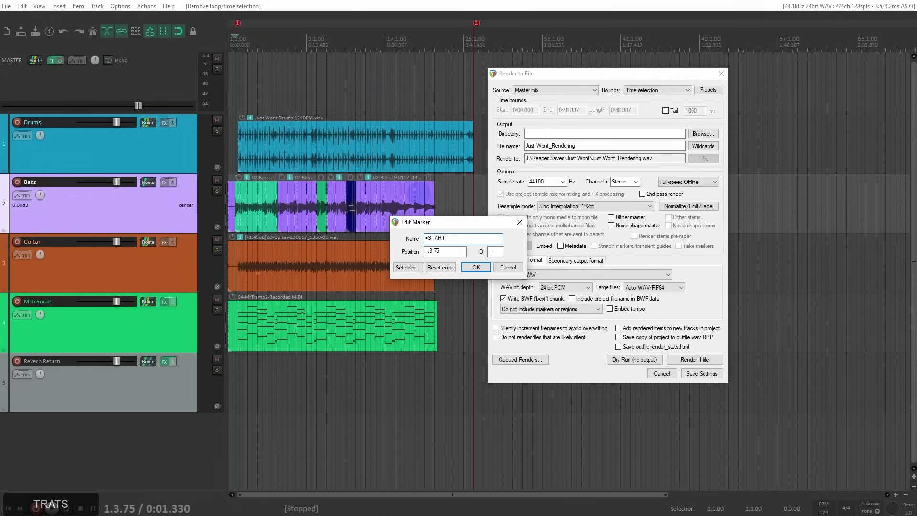
{"action": "left_click", "coordinate": [476, 267]}
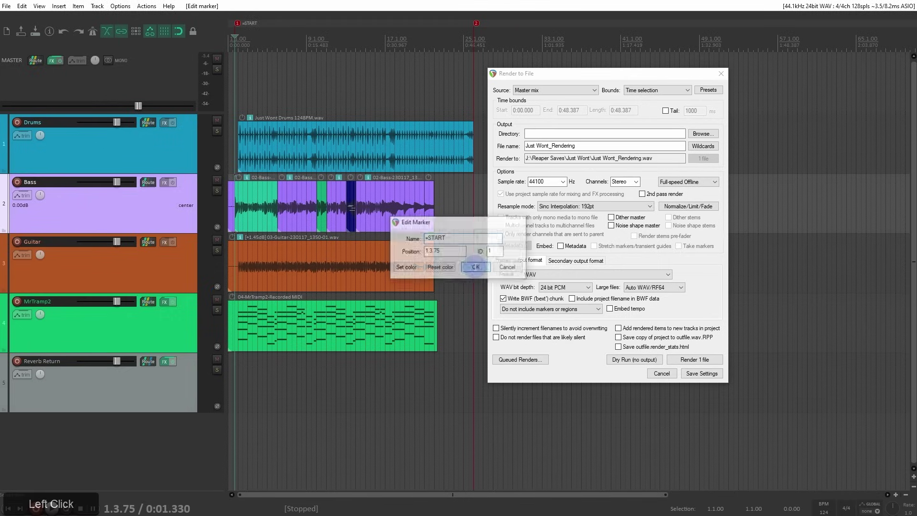
- Name the second marker, at 26.1.00, =END
{"action": "double_click", "coordinate": [476, 23]}
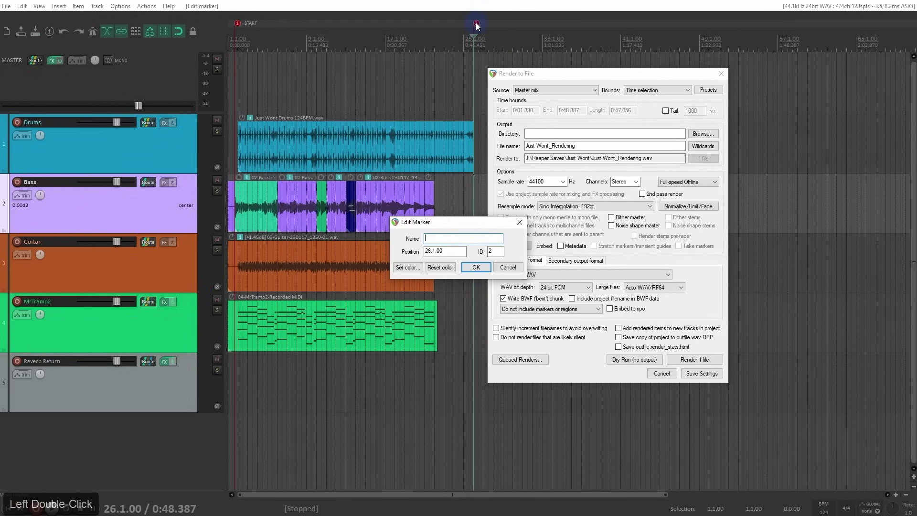
{"action": "left_click", "coordinate": [442, 238]}
{"action": "type", "text": "=END"}
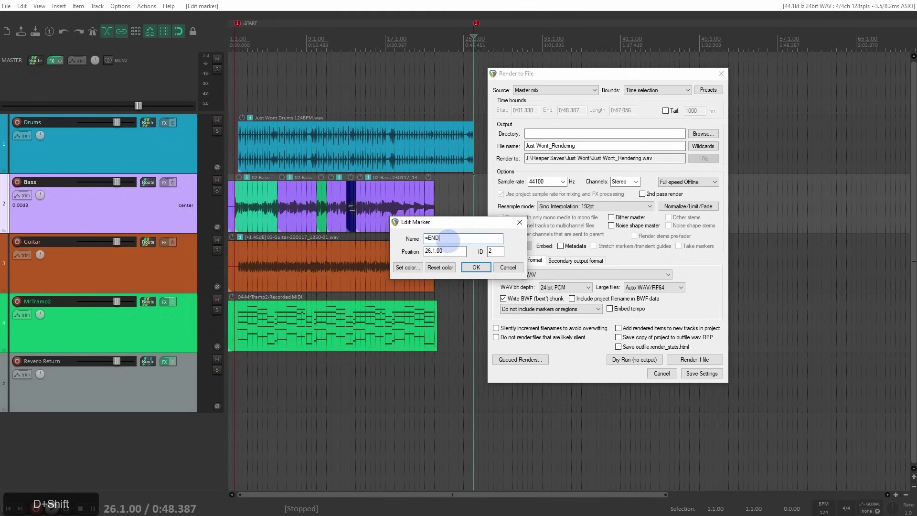
{"action": "left_click", "coordinate": [473, 267]}
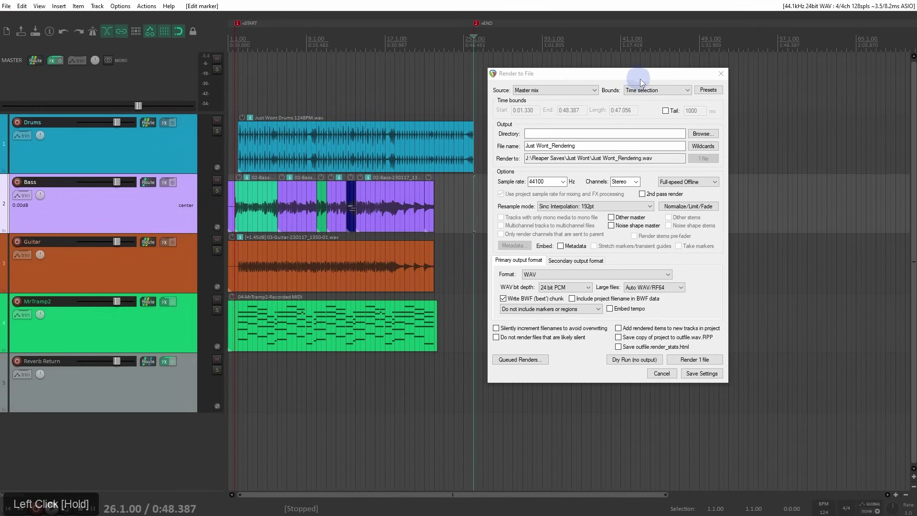
- Set the render bounds to Custom time range and move the =END marker earlier, to about the middle of bar 22
{"action": "left_click", "coordinate": [657, 91]}
{"action": "scroll", "coordinate": [655, 100], "scroll_direction": "up", "scroll_amount": 1}
{"action": "left_click", "coordinate": [655, 99]}
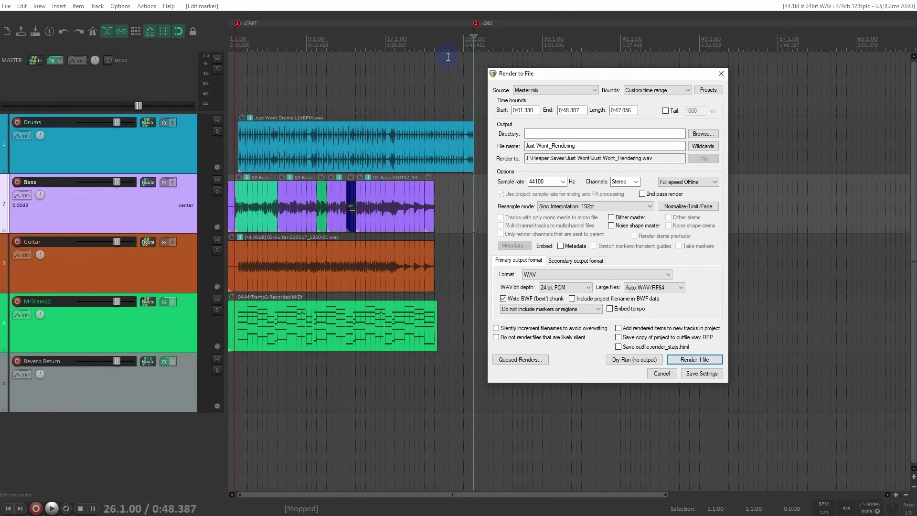
{"action": "left_click_drag", "start_coordinate": [476, 23], "coordinate": [441, 23]}
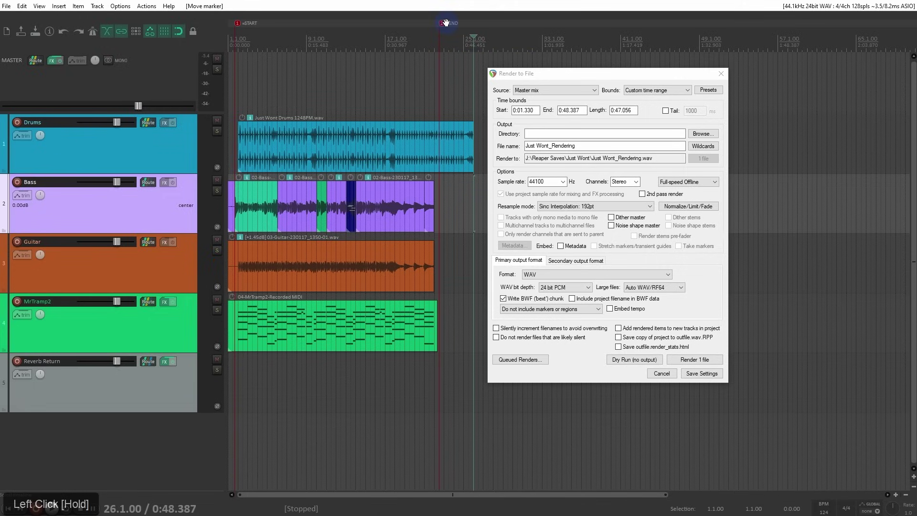
- Reapply the custom time range for the earlier =END marker, move that marker back to 26.1.00 and refresh the render bounds again
{"action": "scroll", "coordinate": [657, 89], "scroll_direction": "down", "scroll_amount": 1}
{"action": "scroll", "coordinate": [657, 88], "scroll_direction": "up", "scroll_amount": 1}
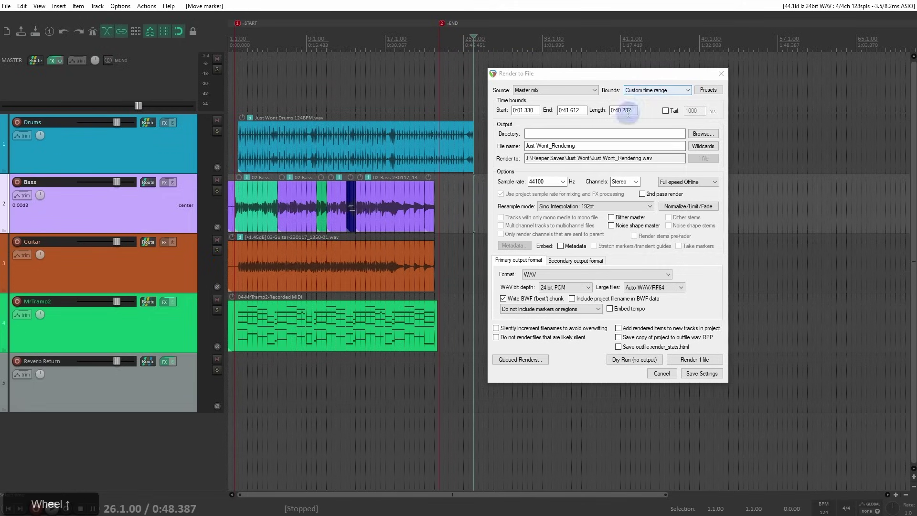
{"action": "left_click_drag", "start_coordinate": [442, 23], "coordinate": [478, 28]}
{"action": "scroll", "coordinate": [666, 92], "scroll_direction": "down", "scroll_amount": 1}
{"action": "scroll", "coordinate": [666, 91], "scroll_direction": "up", "scroll_amount": 1}
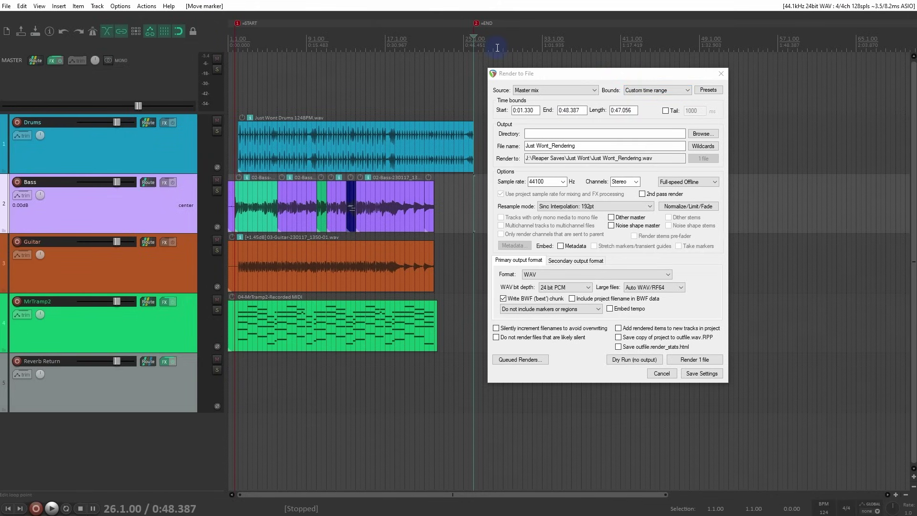
- Try a time selection from 6.1.00 to 13.3.00 as the render bounds and switch the bounds back to Custom time range
{"action": "left_click_drag", "start_coordinate": [275, 62], "coordinate": [349, 73]}
{"action": "left_click", "coordinate": [678, 91]}
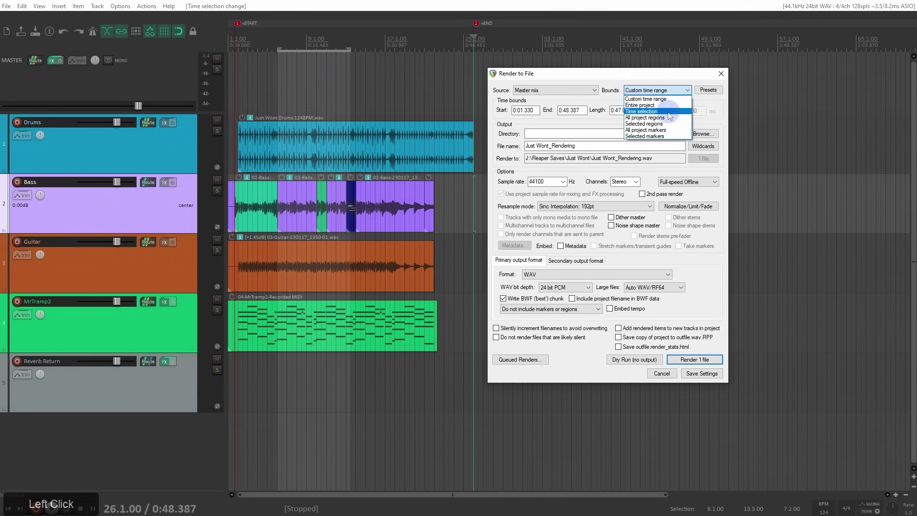
{"action": "left_click", "coordinate": [667, 112]}
{"action": "left_click", "coordinate": [676, 91]}
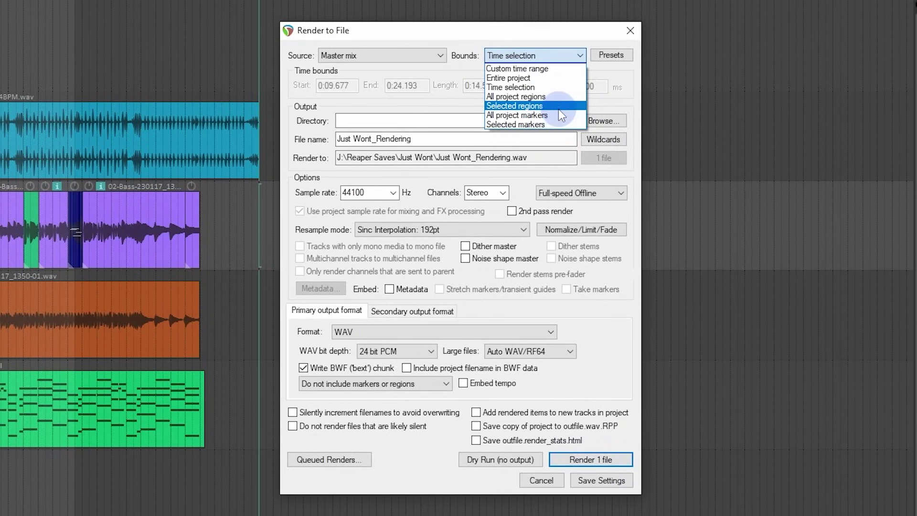
{"action": "left_click", "coordinate": [550, 69]}
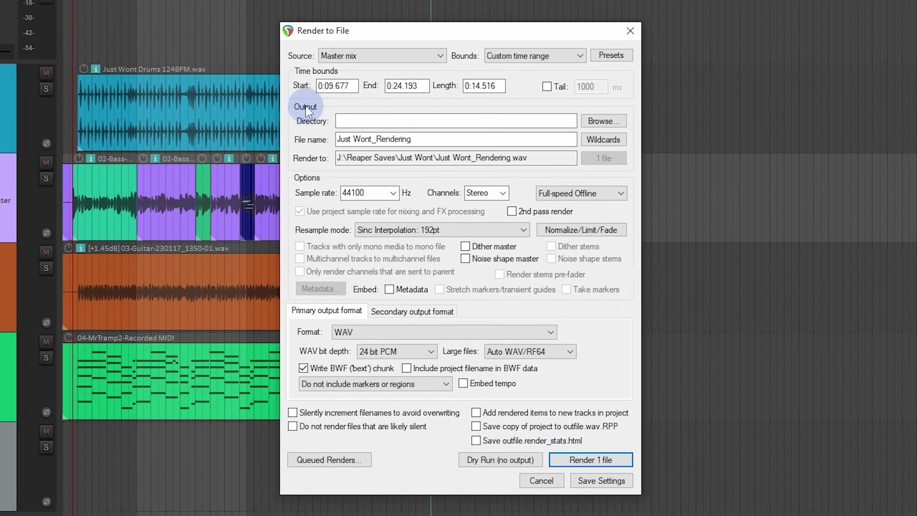
- Set the render directory to J:\Reaper Saves\Just Wont
{"action": "left_click", "coordinate": [608, 123]}
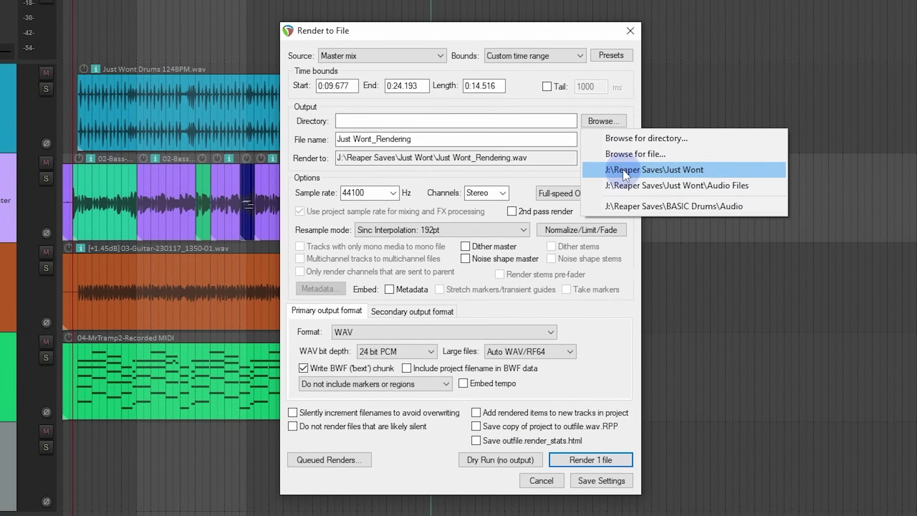
{"action": "left_click", "coordinate": [627, 139]}
{"action": "left_click_drag", "start_coordinate": [621, 153], "coordinate": [621, 73]}
{"action": "left_click", "coordinate": [621, 118]}
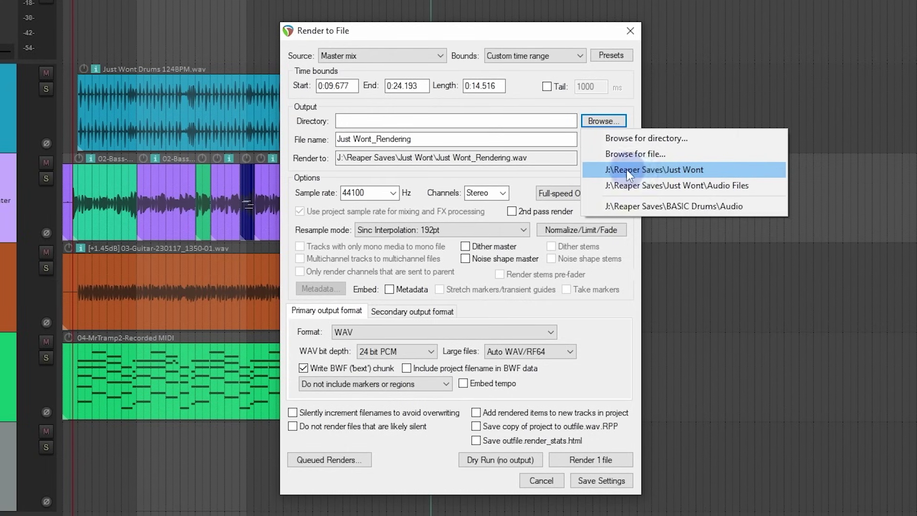
{"action": "left_click", "coordinate": [625, 170]}
- Create a folder named Renders inside the Just Wont folder and use it as the render directory
{"action": "left_click", "coordinate": [612, 121]}
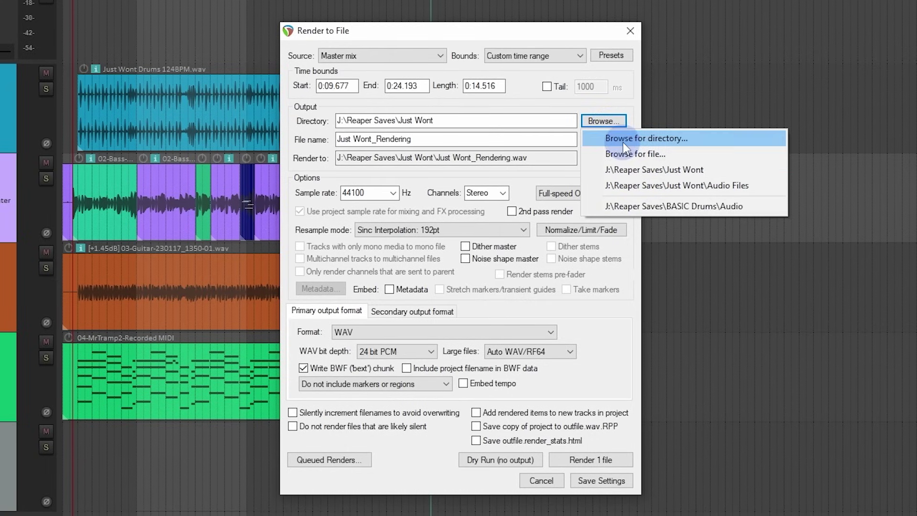
{"action": "left_click", "coordinate": [622, 143]}
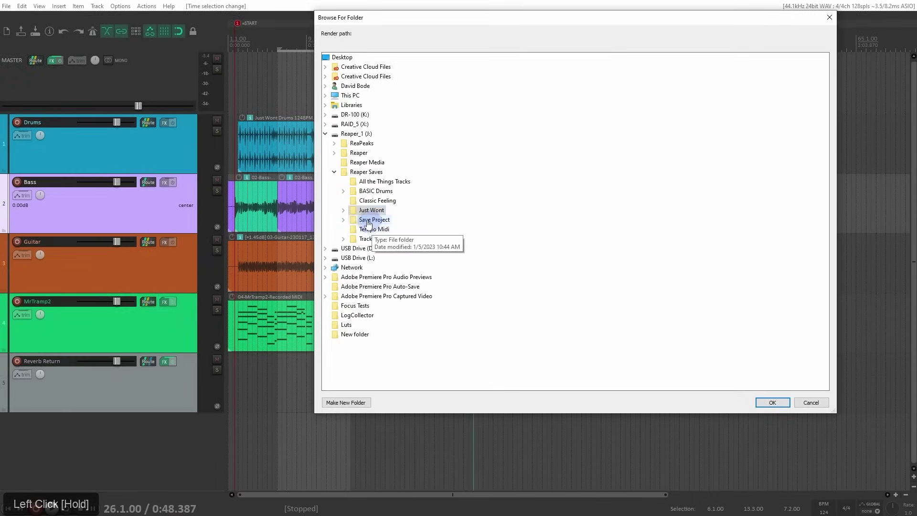
{"action": "left_click", "coordinate": [330, 210]}
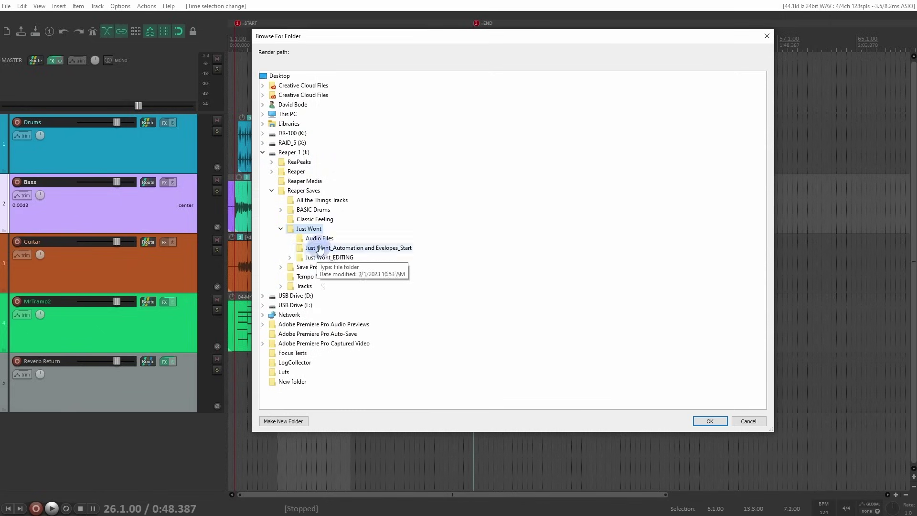
{"action": "left_click", "coordinate": [302, 413]}
{"action": "type", "text": "Re"}
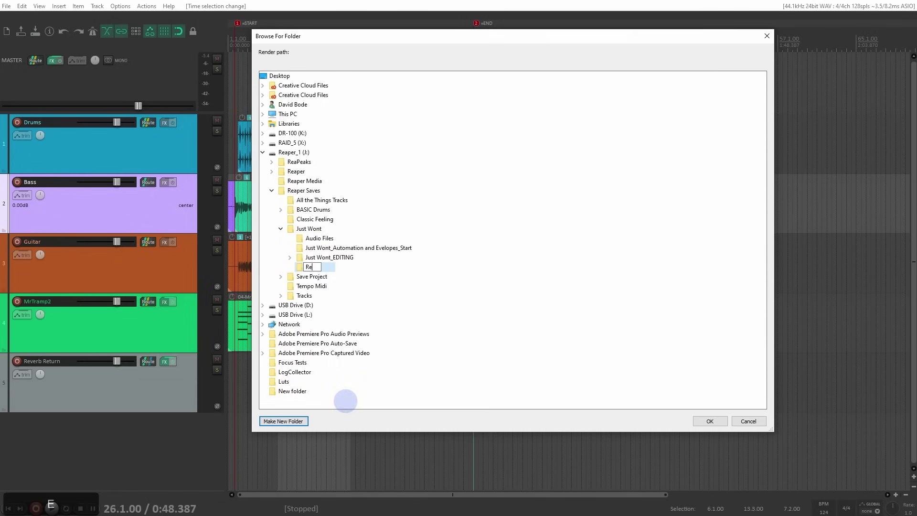
{"action": "type", "text": "nders"}
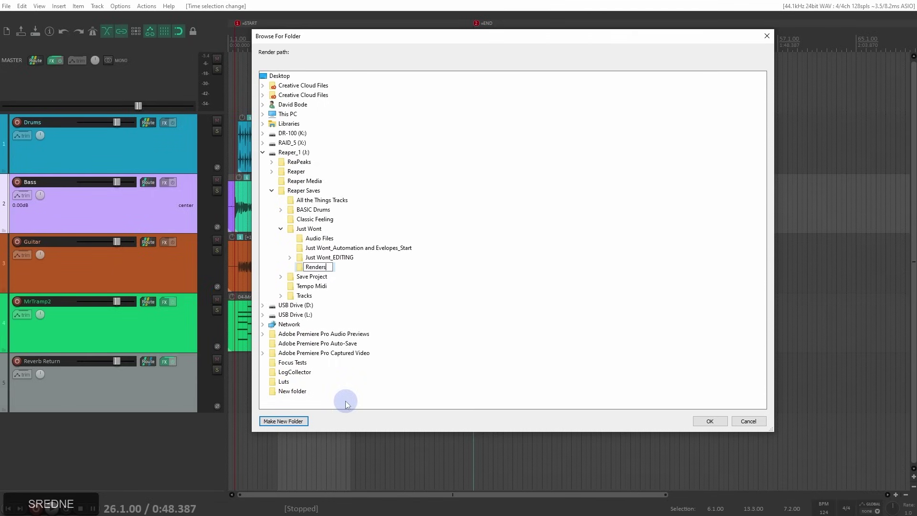
{"action": "key", "text": "KP_Enter"}
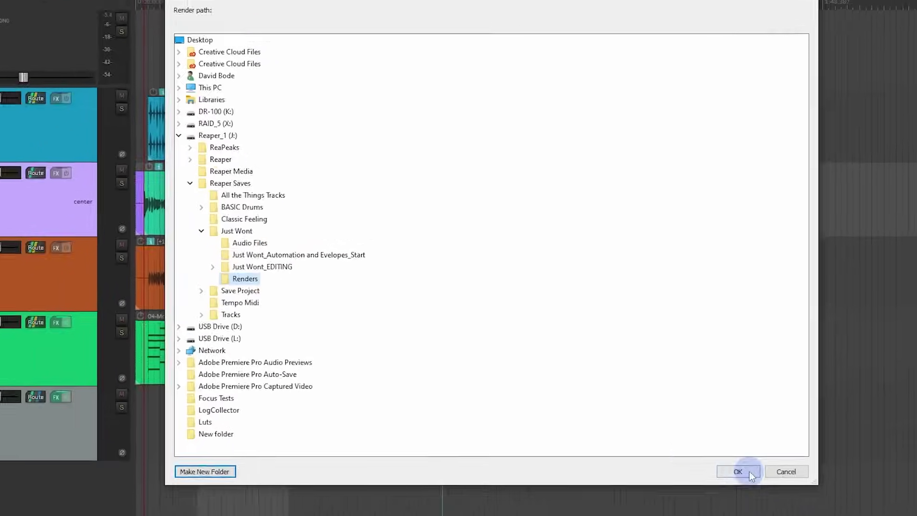
{"action": "left_click", "coordinate": [710, 421]}
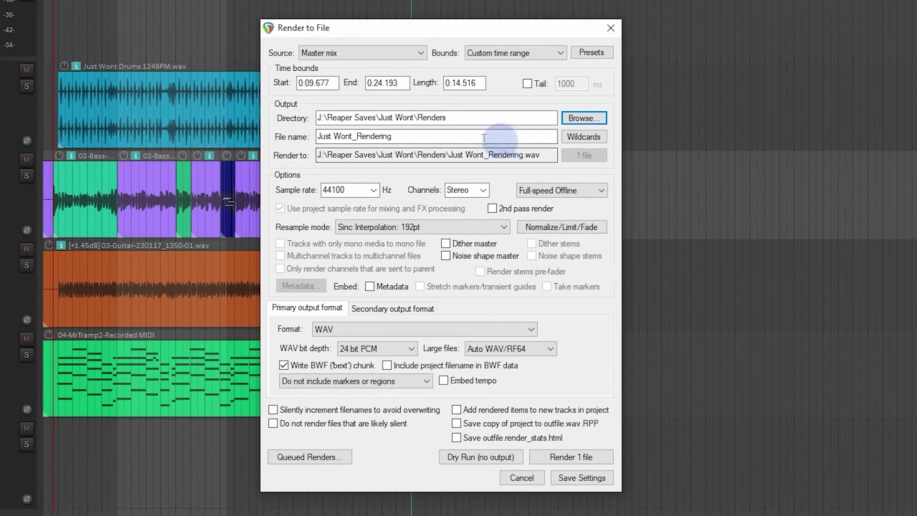
- Check the render directory path and clear the existing render file name
{"action": "left_click_drag", "start_coordinate": [317, 117], "coordinate": [468, 121]}
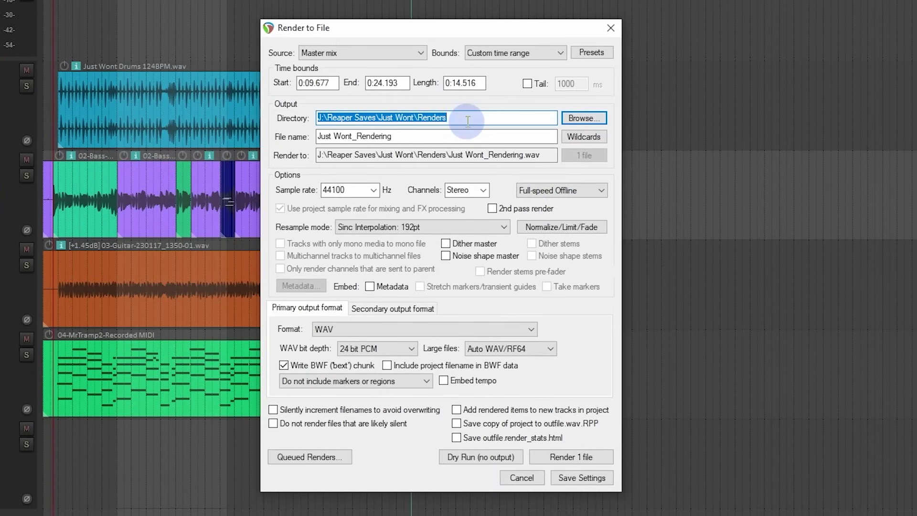
{"action": "left_click", "coordinate": [468, 121]}
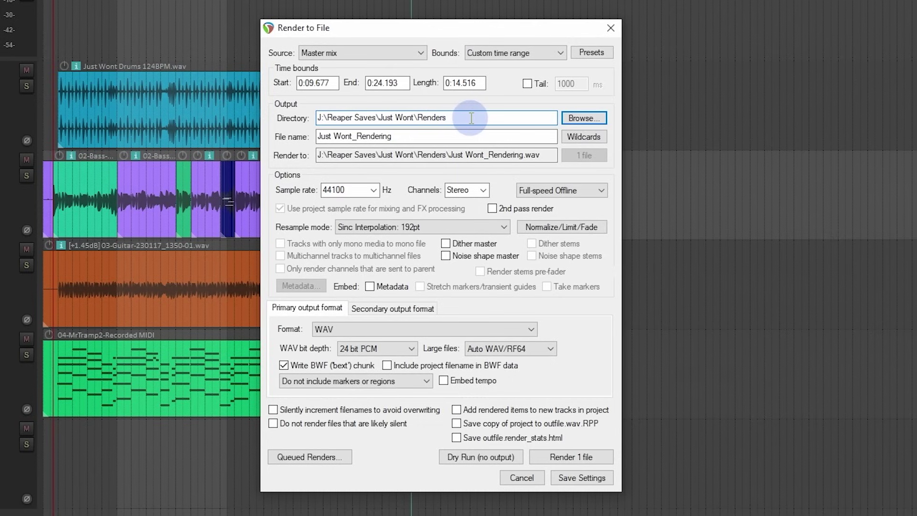
{"action": "left_click", "coordinate": [458, 135]}
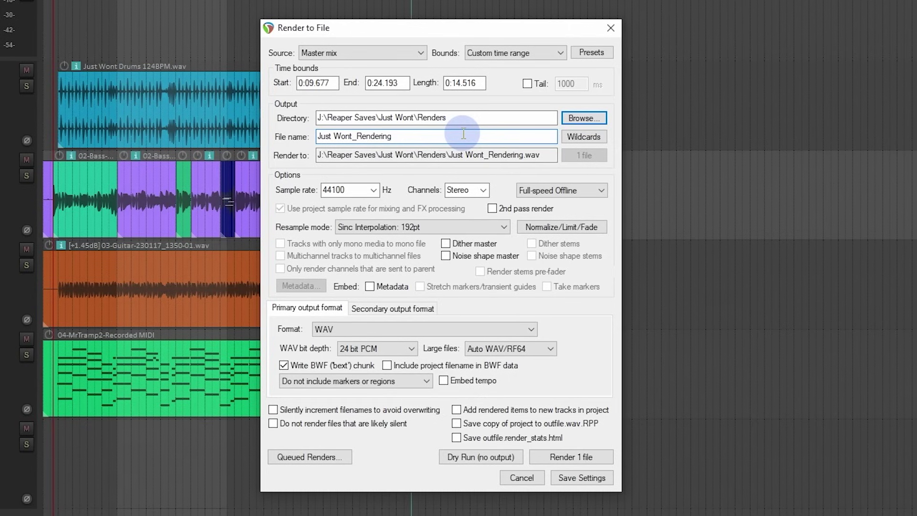
{"action": "left_click_drag", "start_coordinate": [460, 136], "coordinate": [225, 121]}
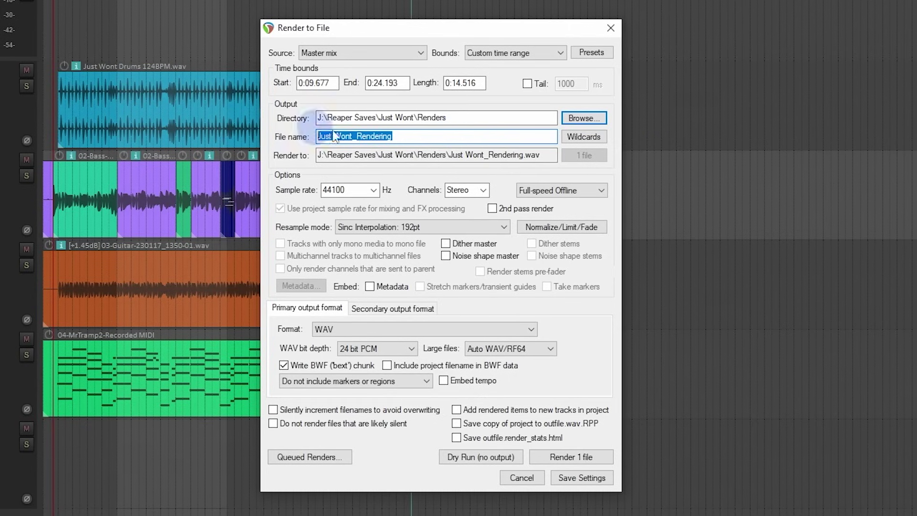
{"action": "key", "text": "BackSpace"}
- Look through the file name wildcard categories and insert the $project wildcard as the render file name
{"action": "left_click", "coordinate": [602, 139]}
{"action": "mouse_move", "coordinate": [602, 155]}
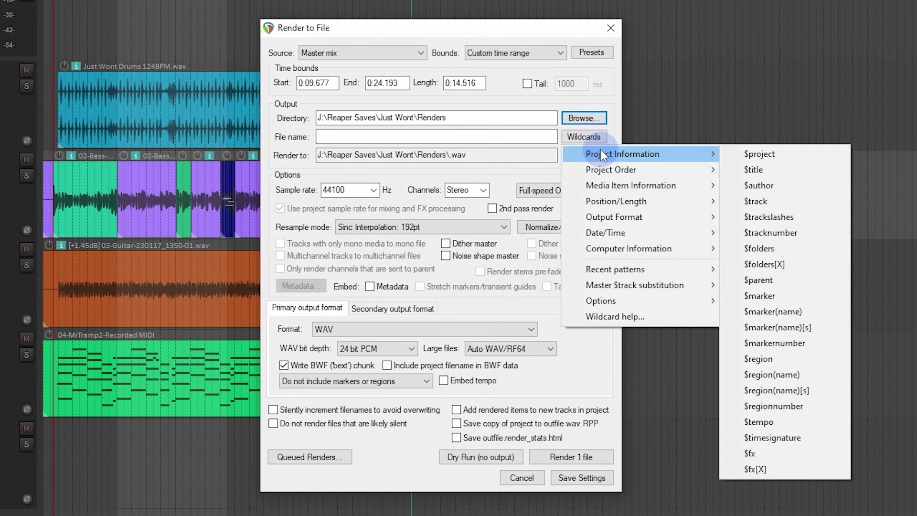
{"action": "mouse_move", "coordinate": [690, 170]}
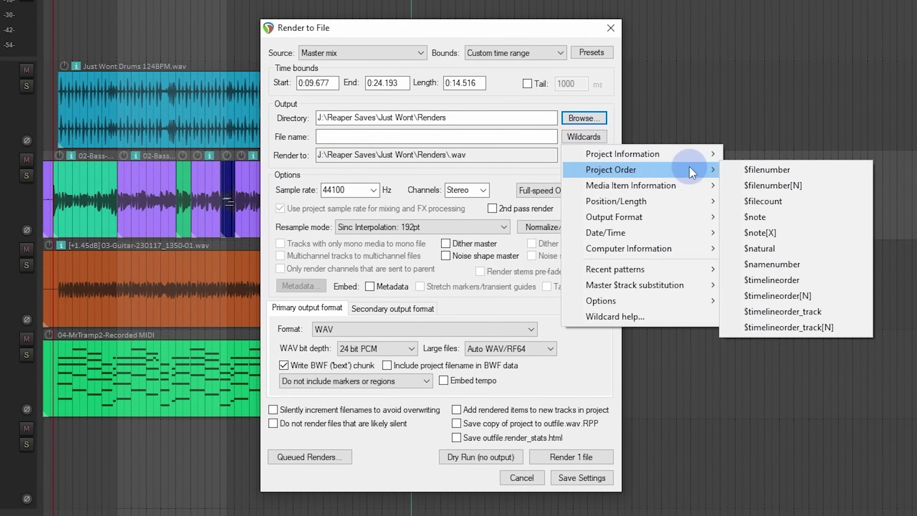
{"action": "mouse_move", "coordinate": [663, 282]}
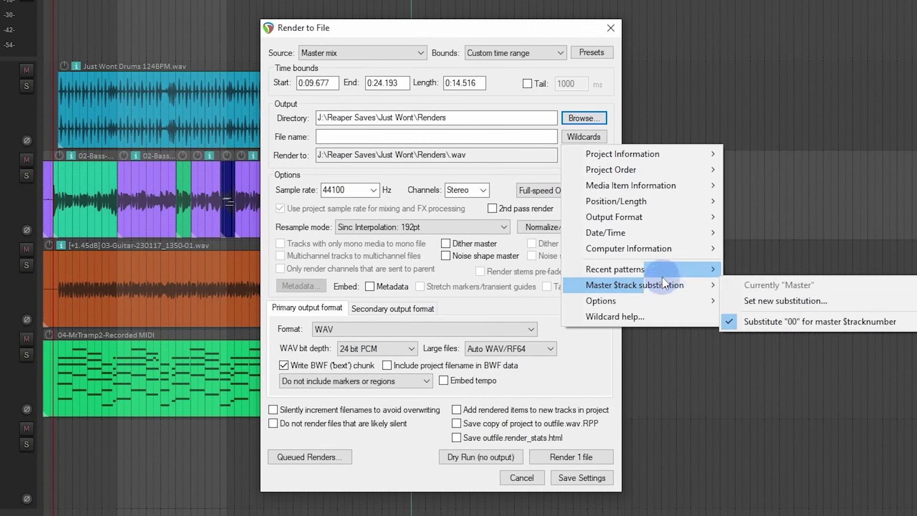
{"action": "mouse_move", "coordinate": [661, 176]}
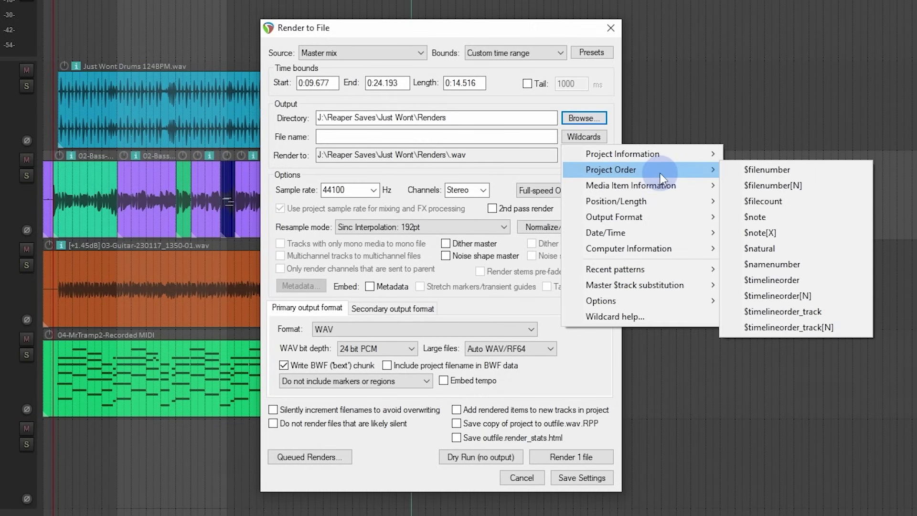
{"action": "mouse_move", "coordinate": [671, 150]}
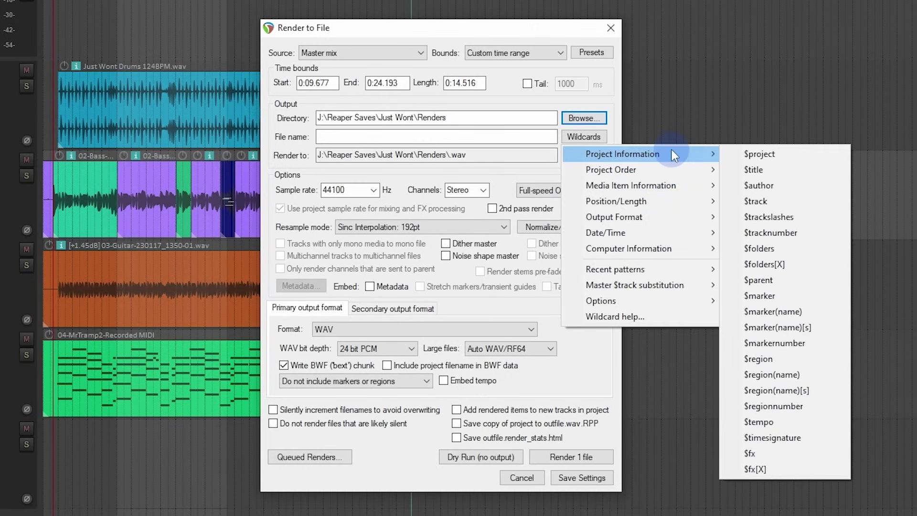
{"action": "left_click", "coordinate": [783, 154]}
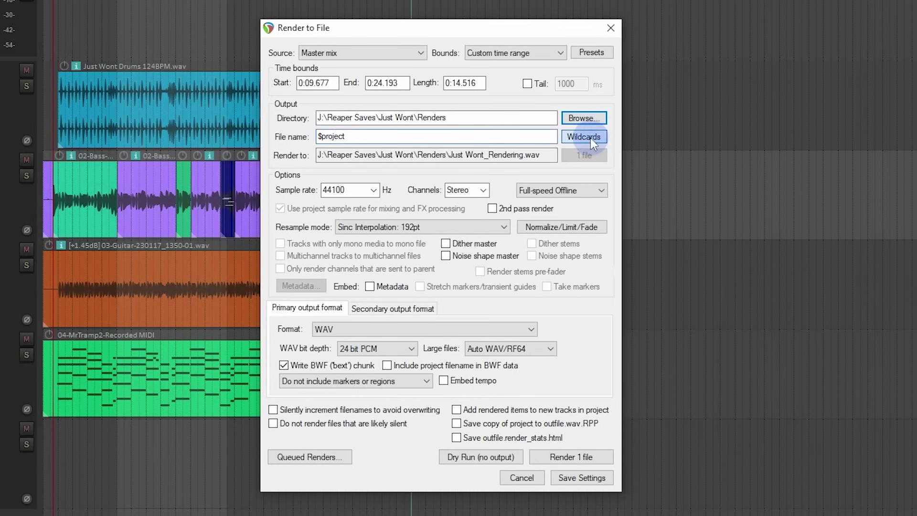
- Extend the render file name to $project_$date and check the project name and date in the resulting output path
{"action": "left_click", "coordinate": [391, 134]}
{"action": "type", "text": "_"}
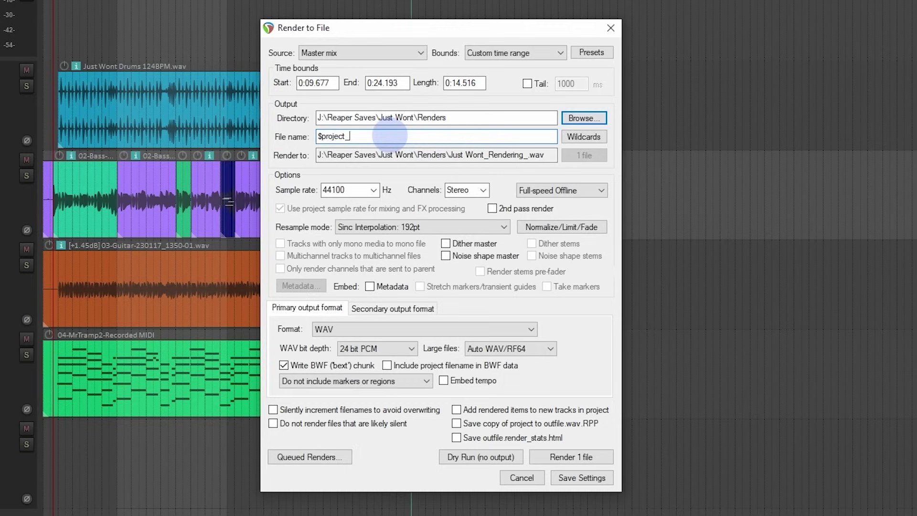
{"action": "left_click", "coordinate": [586, 137]}
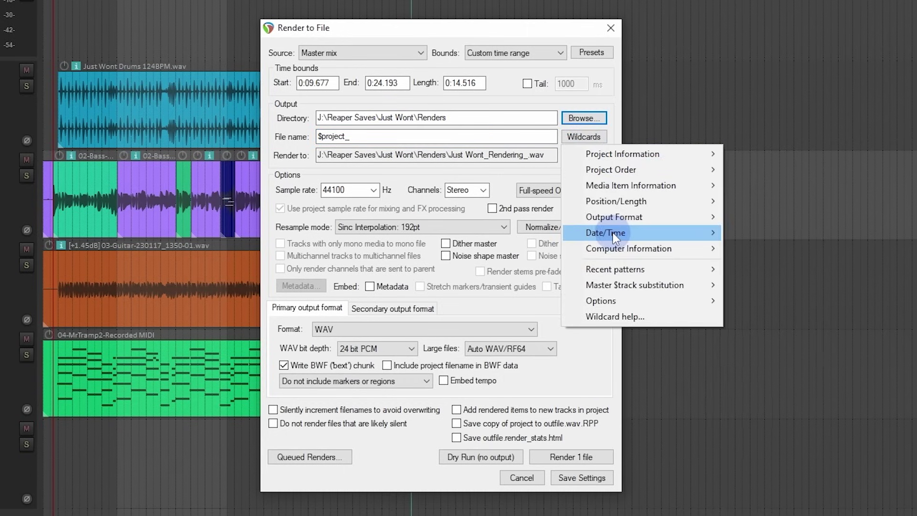
{"action": "mouse_move", "coordinate": [621, 232]}
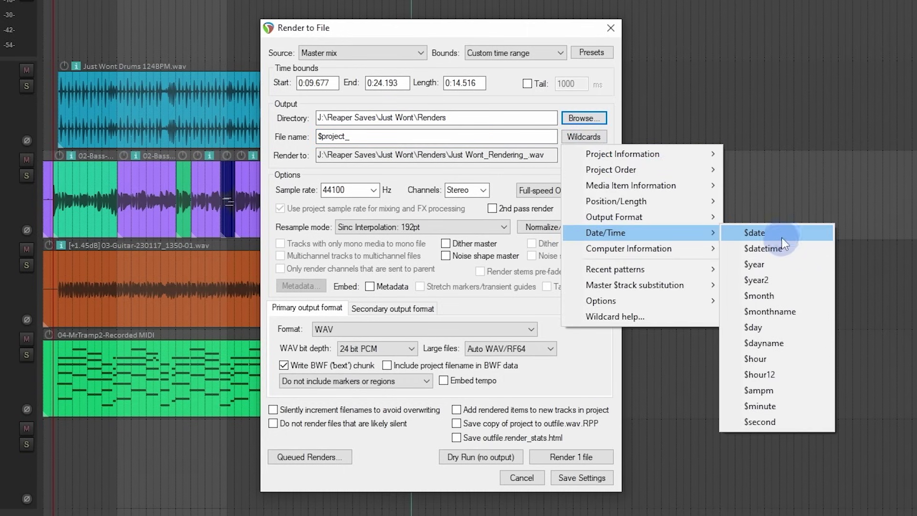
{"action": "left_click", "coordinate": [783, 233]}
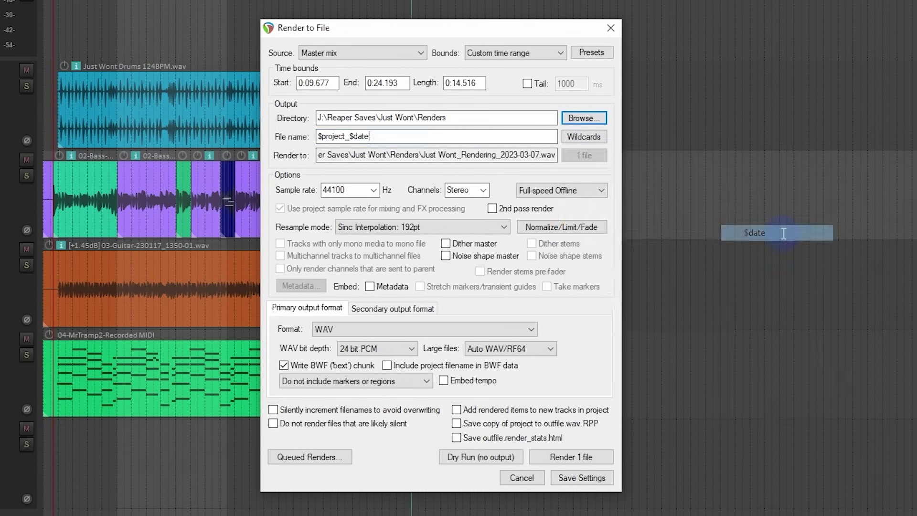
{"action": "left_click_drag", "start_coordinate": [425, 154], "coordinate": [539, 150]}
{"action": "left_click", "coordinate": [449, 158]}
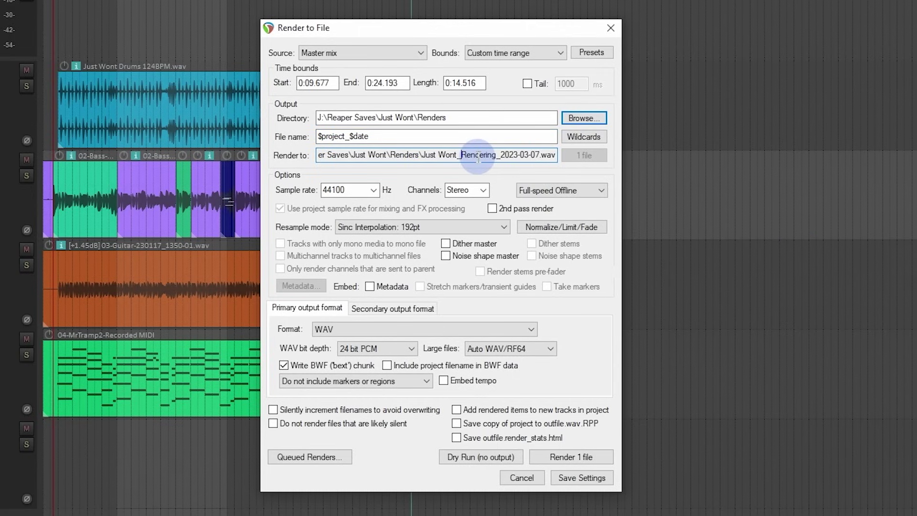
{"action": "left_click_drag", "start_coordinate": [500, 155], "coordinate": [548, 155]}
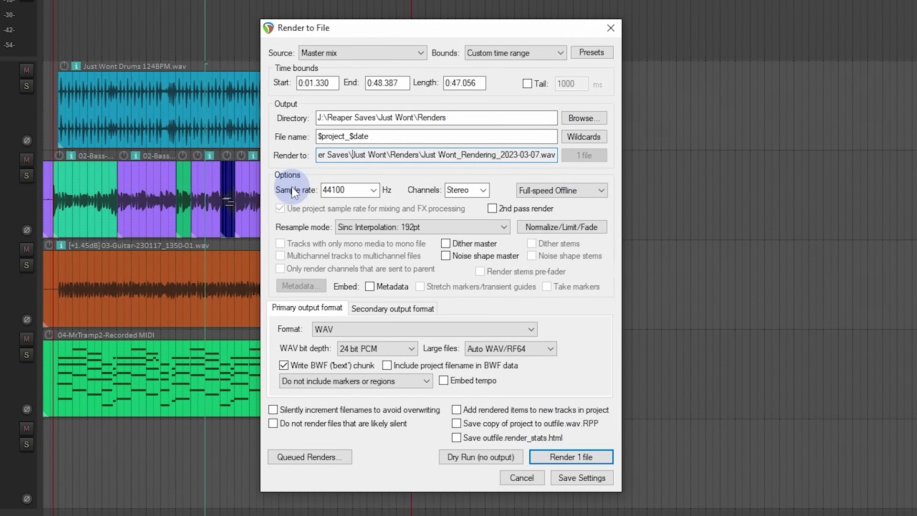
- Try a render sample rate of 48000 Hz and return it to 44100 Hz
{"action": "left_click", "coordinate": [380, 194]}
{"action": "left_click", "coordinate": [356, 265]}
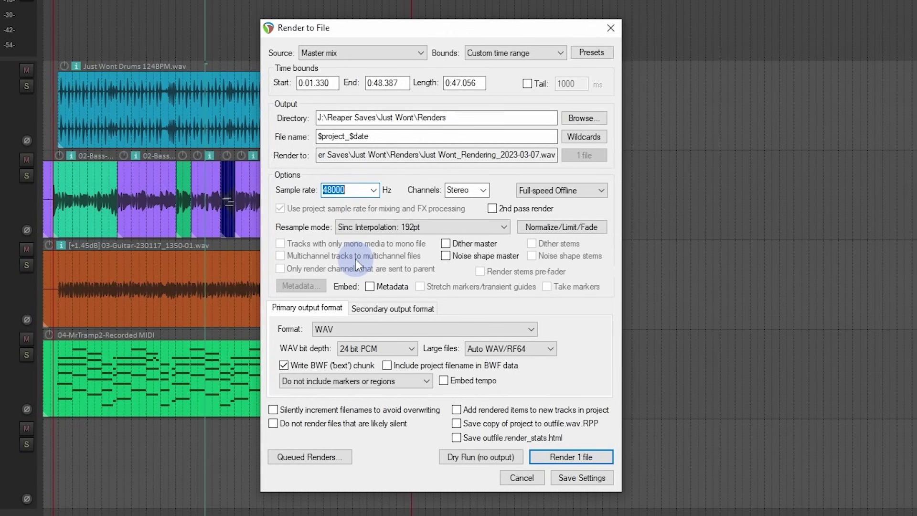
{"action": "key", "text": "Up"}
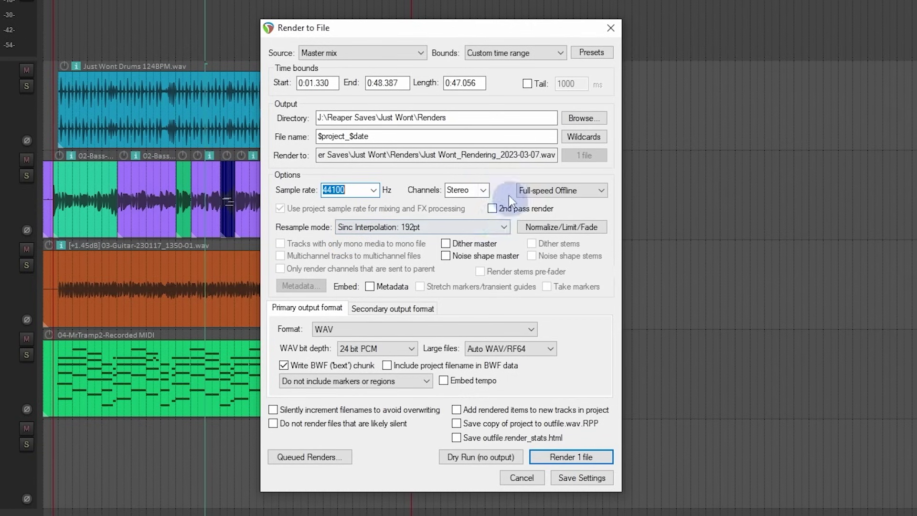
- Try Mono as the render channel setting and return it to Stereo
{"action": "left_click", "coordinate": [484, 191]}
{"action": "left_click", "coordinate": [477, 205]}
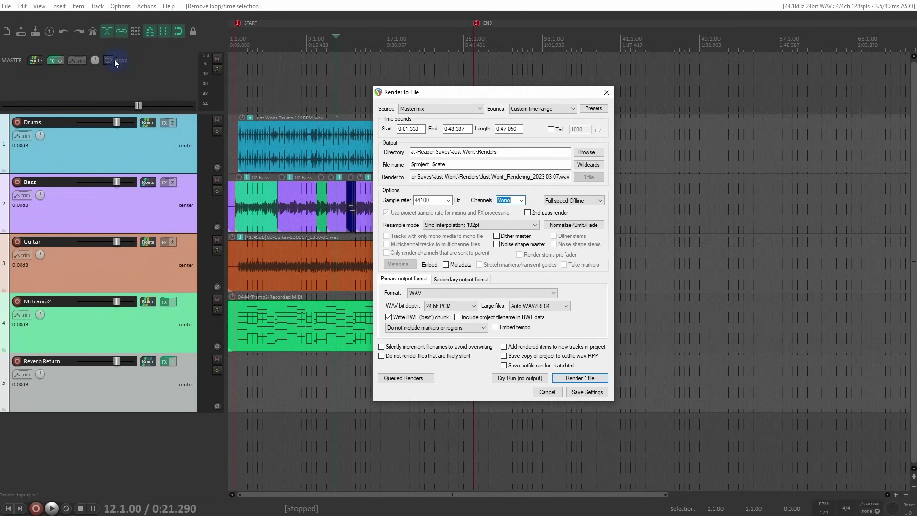
{"action": "left_click", "coordinate": [11, 28]}
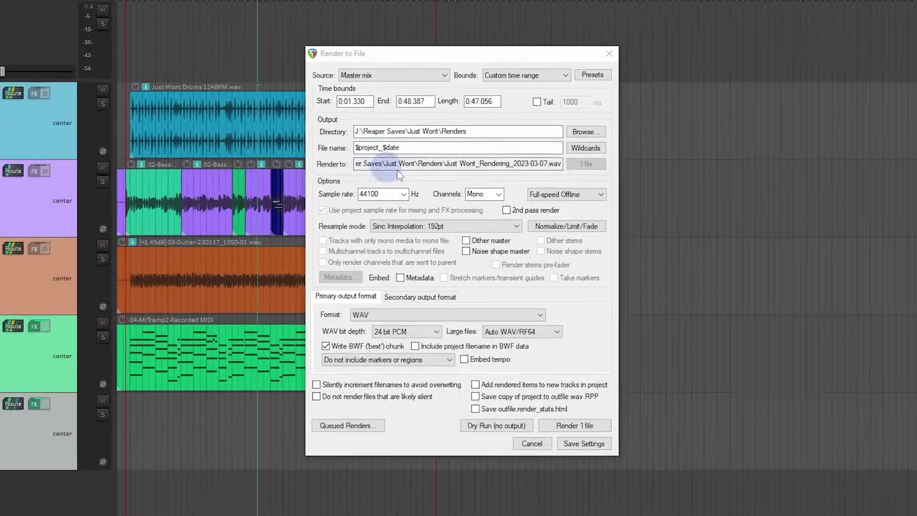
{"action": "left_click", "coordinate": [521, 200]}
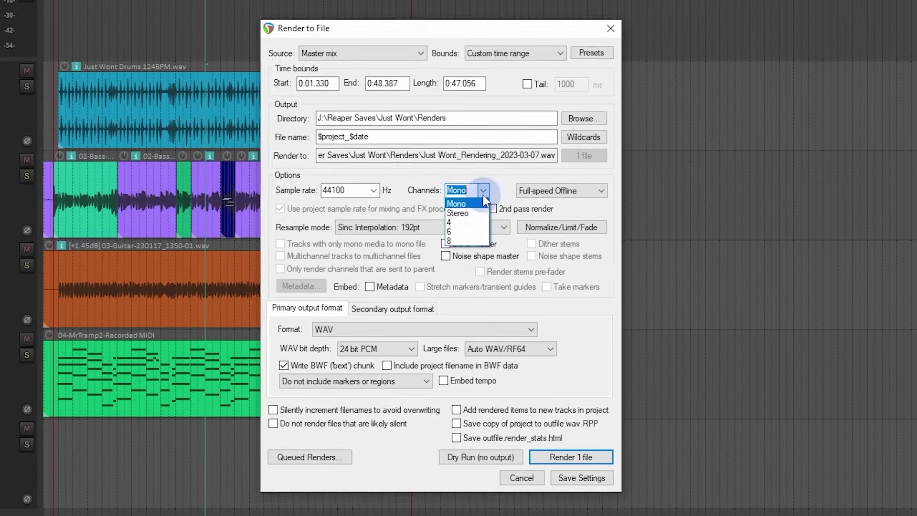
{"action": "left_click", "coordinate": [478, 214]}
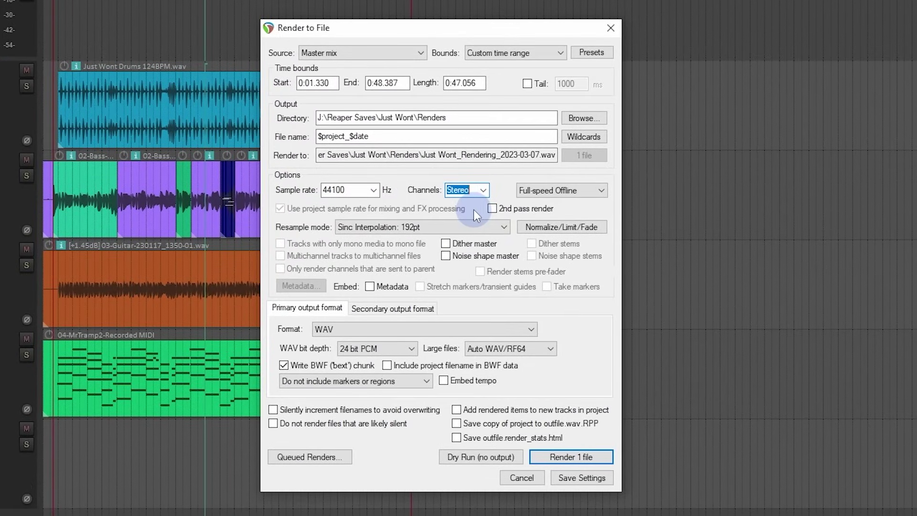
- Enable normalization for the render using RMS-I with a target of -18.50 dB
{"action": "left_click", "coordinate": [561, 227]}
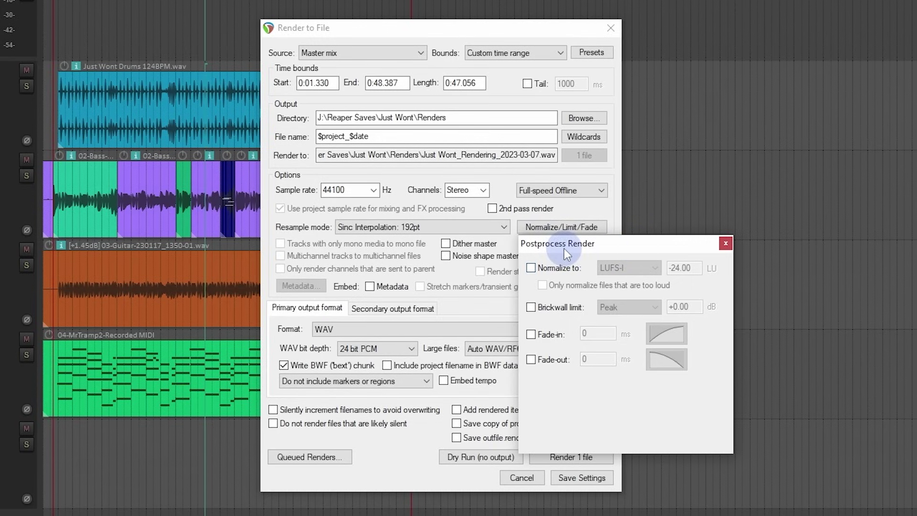
{"action": "left_click", "coordinate": [531, 268]}
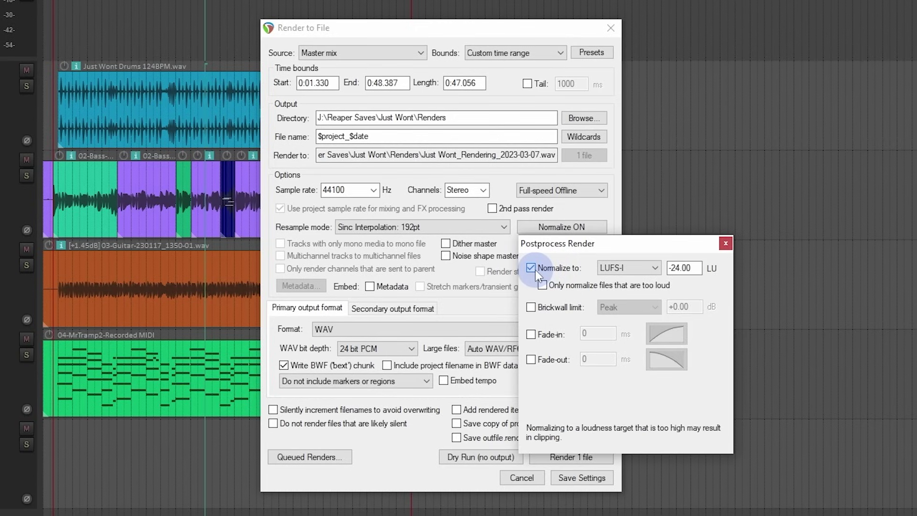
{"action": "left_click", "coordinate": [660, 270]}
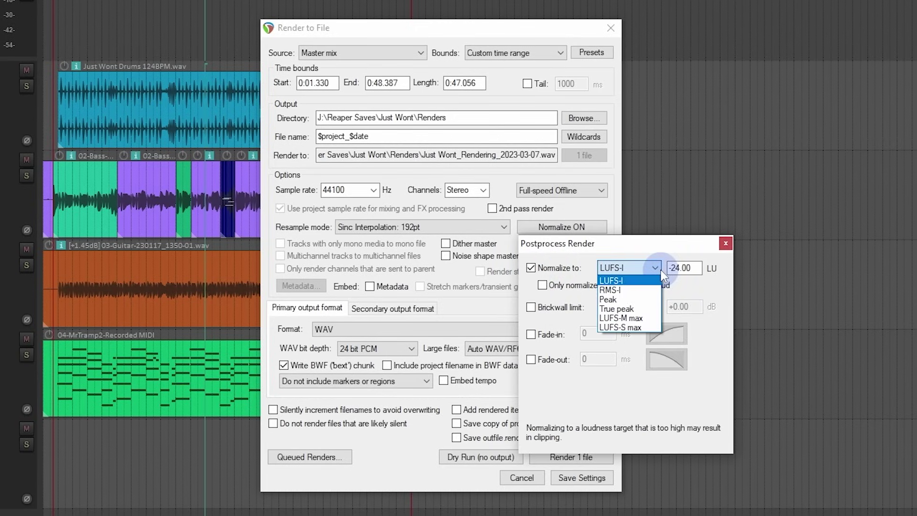
{"action": "left_click", "coordinate": [651, 290]}
{"action": "left_click_drag", "start_coordinate": [680, 268], "coordinate": [673, 269]}
{"action": "type", "text": "18"}
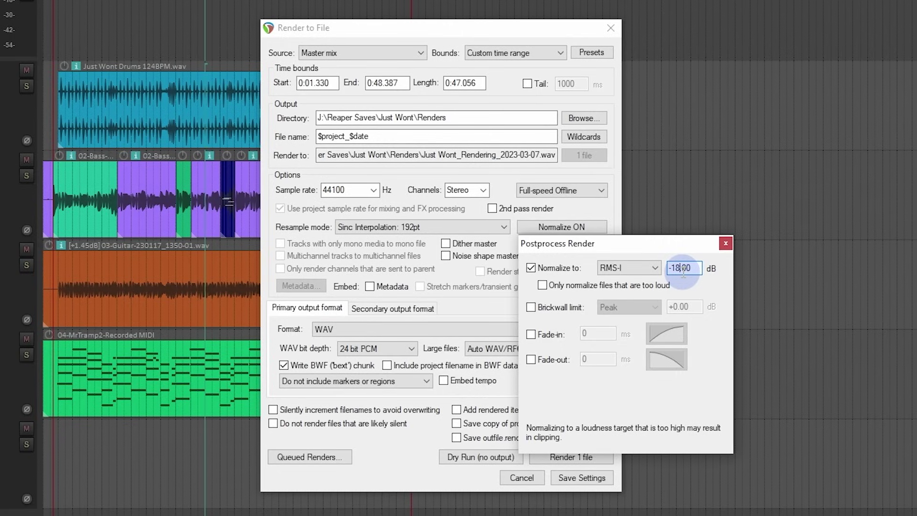
{"action": "key", "text": "Delete"}
{"action": "type", "text": "5"}
{"action": "key", "text": "Right"}
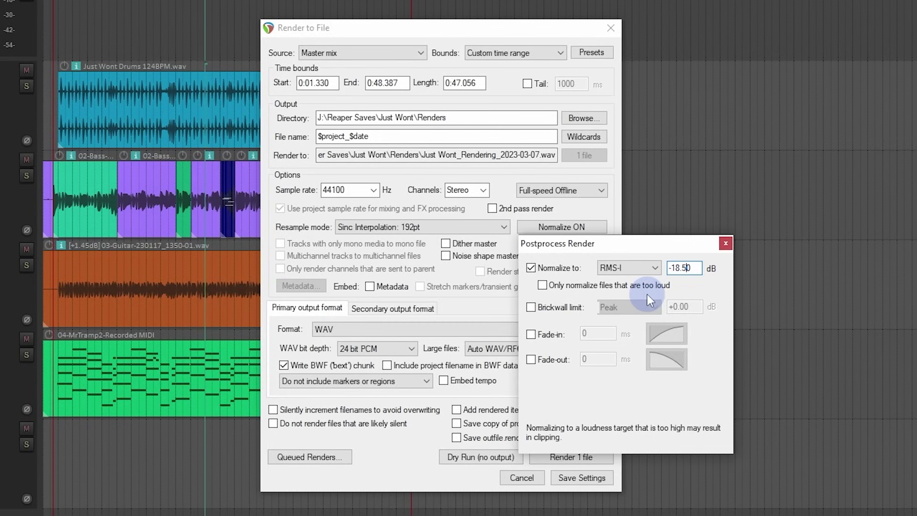
- Set the RMS-I normalization target to -19 dB
{"action": "key", "text": "BackSpace"}
{"action": "key", "text": "BackSpace"}
{"action": "key", "text": "BackSpace"}
{"action": "key", "text": "BackSpace"}
{"action": "type", "text": "9"}
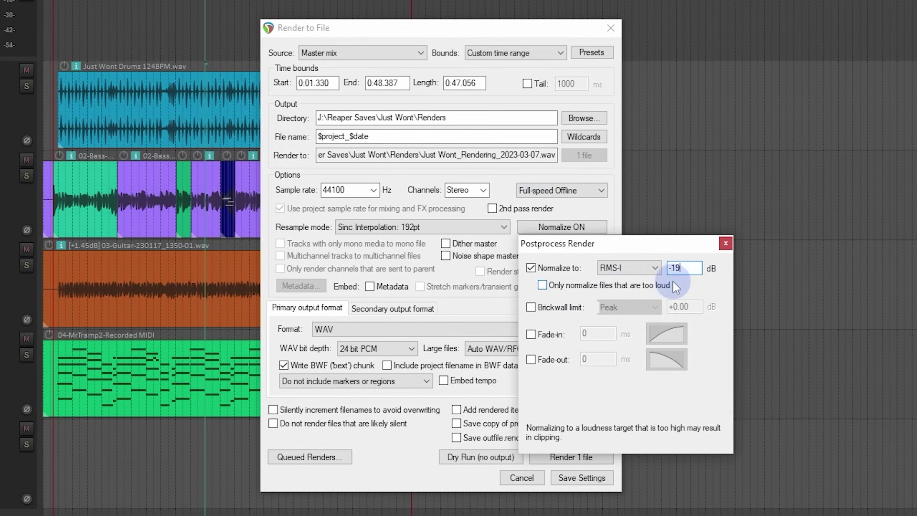
- Enable the brickwall limit for the render with True peak mode at -3 dB
{"action": "left_click", "coordinate": [533, 308]}
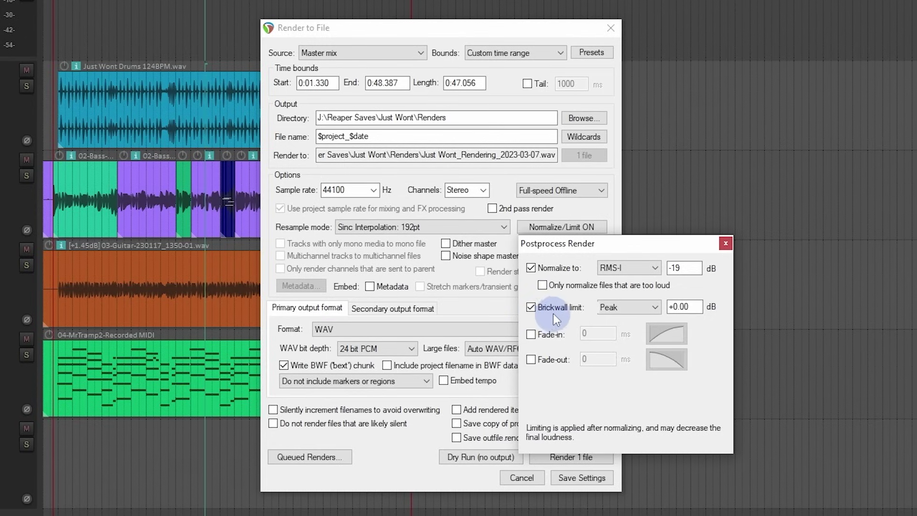
{"action": "left_click", "coordinate": [608, 308]}
{"action": "left_click", "coordinate": [620, 326]}
{"action": "double_click", "coordinate": [668, 306]}
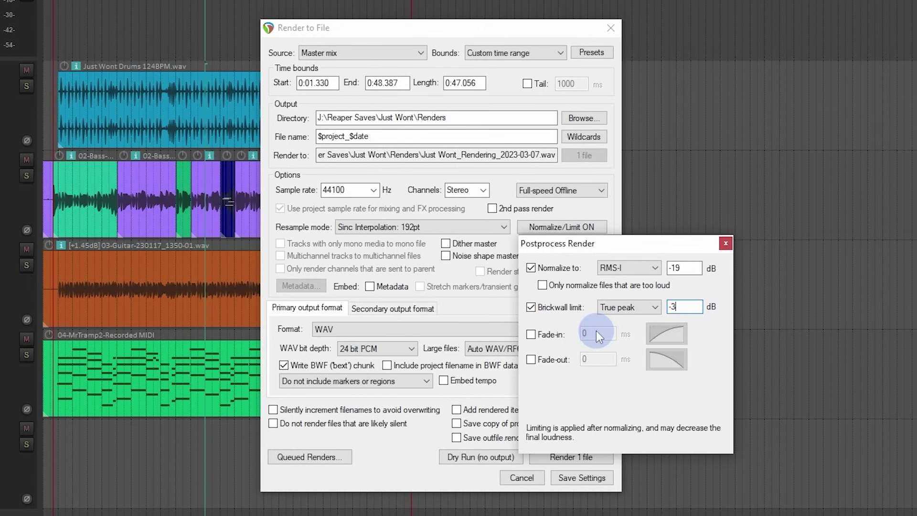
- Try enabling the render fade-in and fade-out, turn both off again and close the post-processing settings
{"action": "left_click", "coordinate": [552, 335]}
{"action": "left_click", "coordinate": [554, 359]}
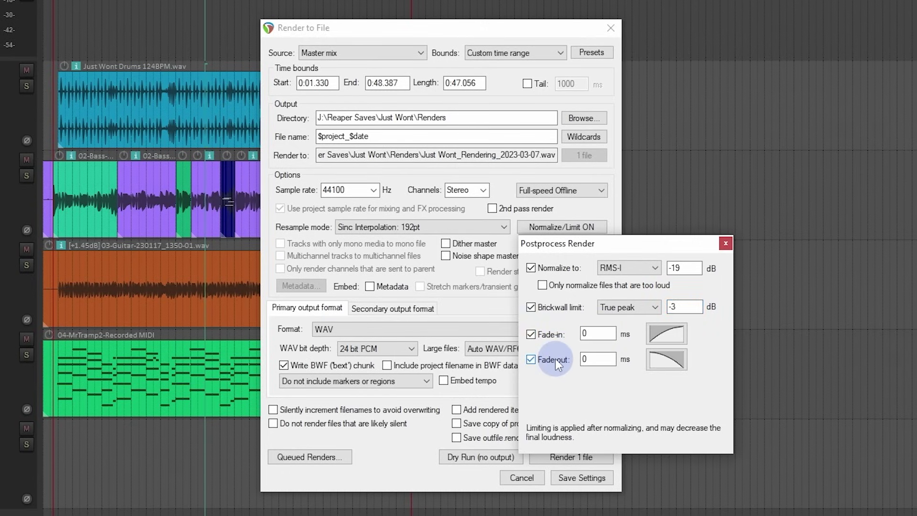
{"action": "left_click", "coordinate": [550, 334]}
{"action": "left_click", "coordinate": [552, 362]}
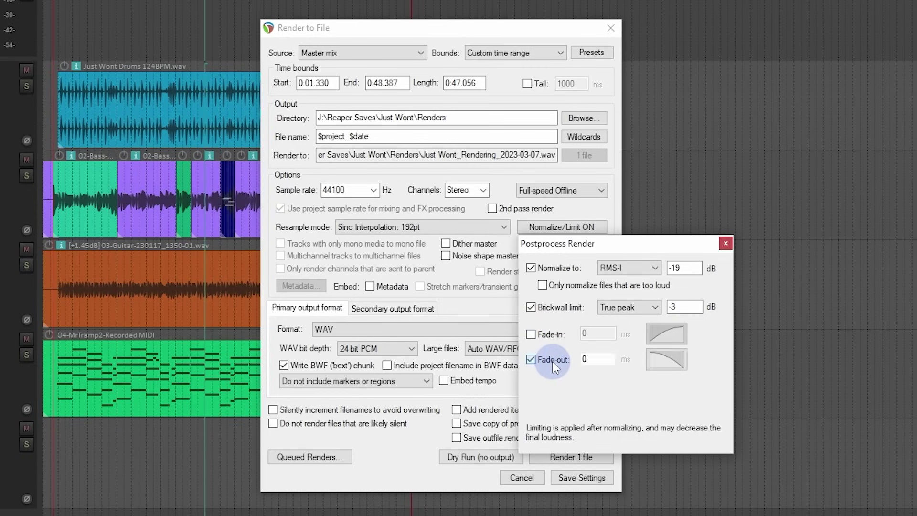
{"action": "left_click", "coordinate": [726, 242]}
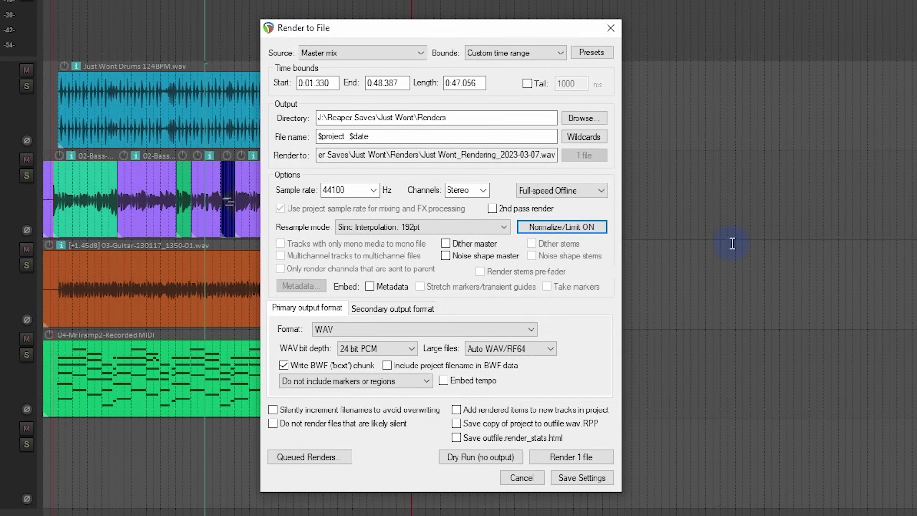
- Try embedding metadata, look through the ID3 scheme's fields in the project render metadata and cancel without keeping it
{"action": "left_click", "coordinate": [368, 287]}
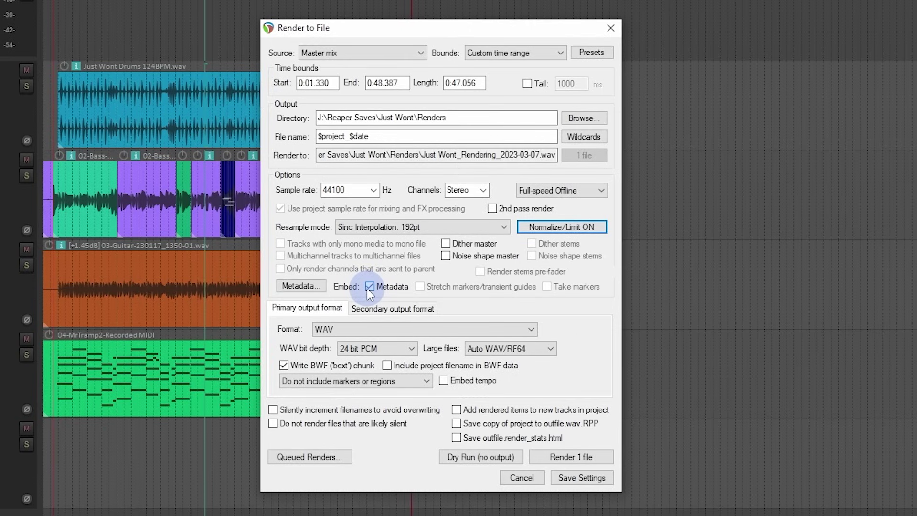
{"action": "left_click", "coordinate": [301, 286]}
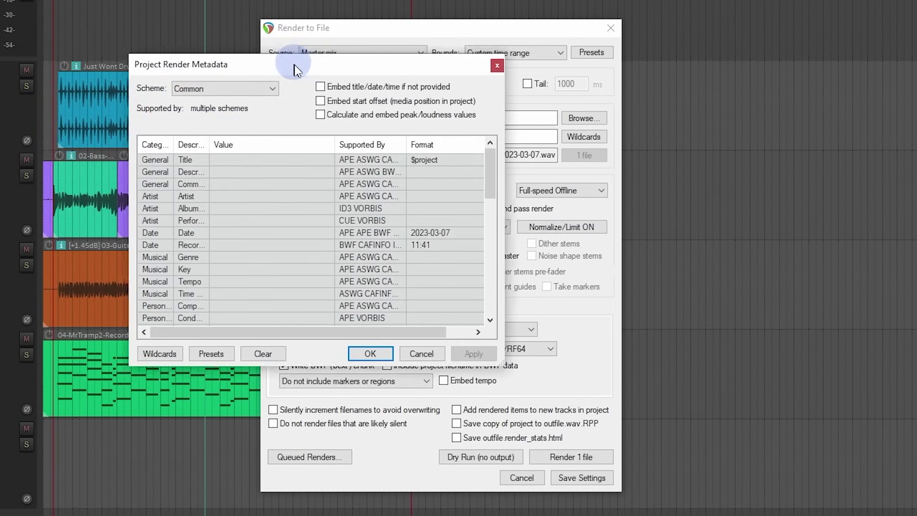
{"action": "left_click", "coordinate": [250, 88]}
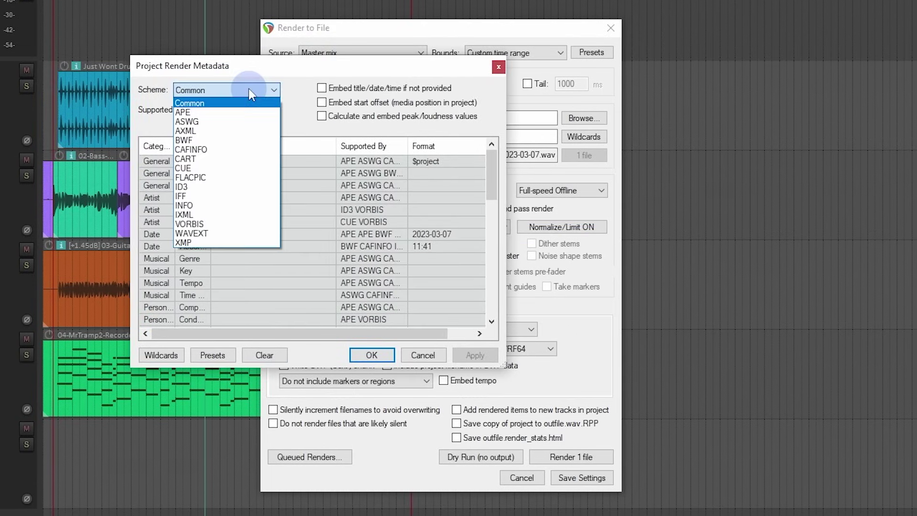
{"action": "left_click", "coordinate": [225, 186]}
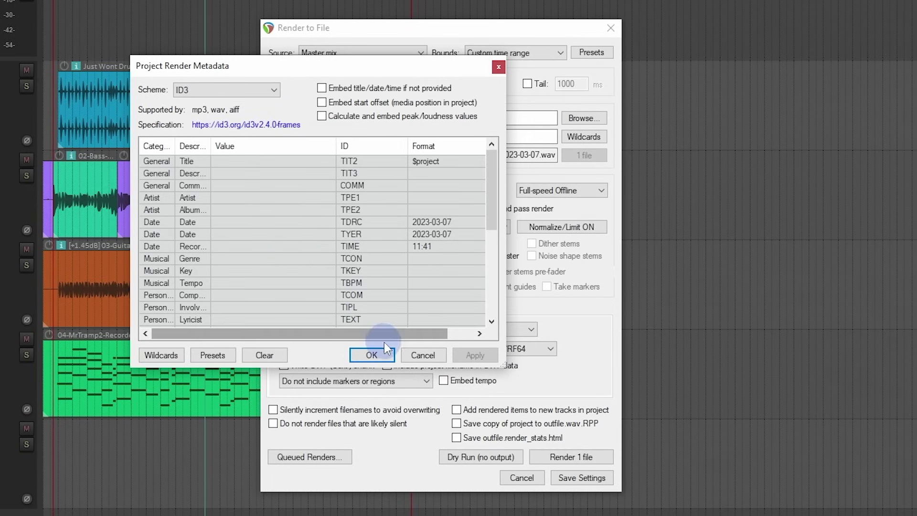
{"action": "left_click", "coordinate": [423, 356]}
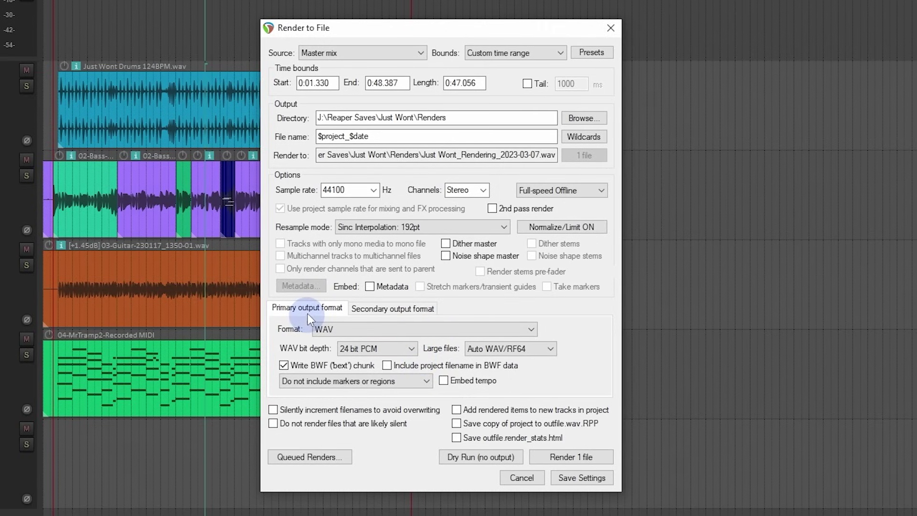
- Try MP3 (encoder by LAME project) as the secondary output format and return to the primary output settings
{"action": "left_click", "coordinate": [386, 313]}
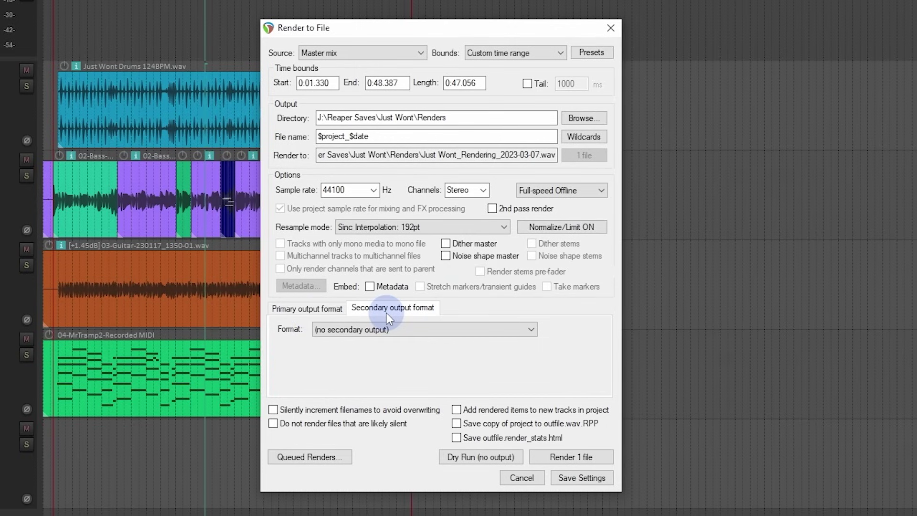
{"action": "left_click", "coordinate": [322, 310]}
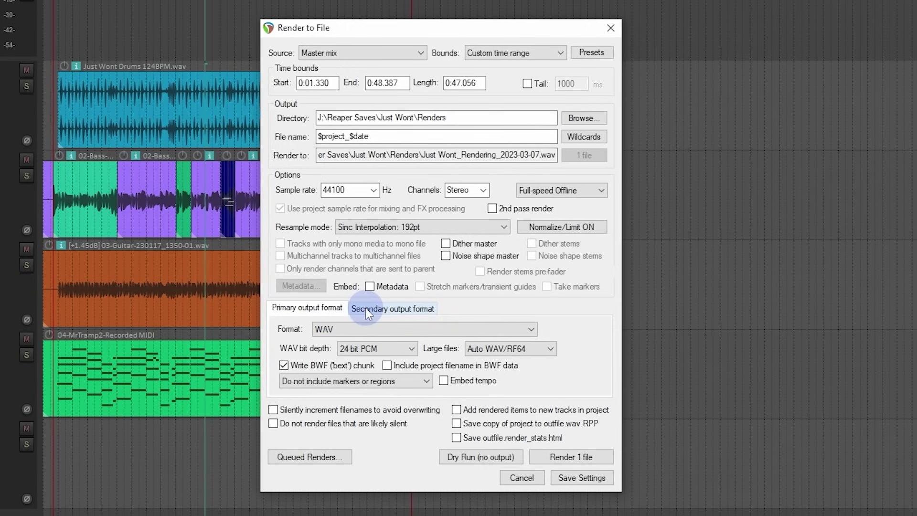
{"action": "left_click", "coordinate": [391, 310]}
{"action": "left_click", "coordinate": [380, 326]}
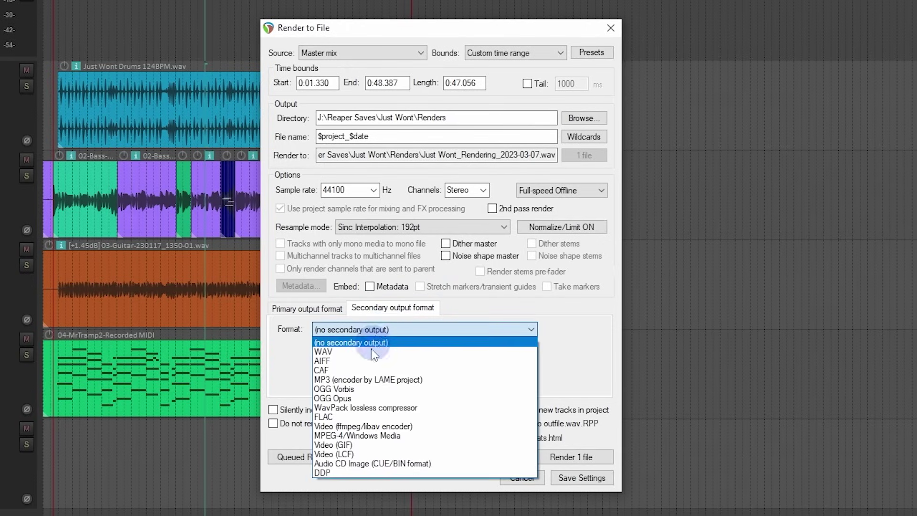
{"action": "left_click", "coordinate": [369, 388]}
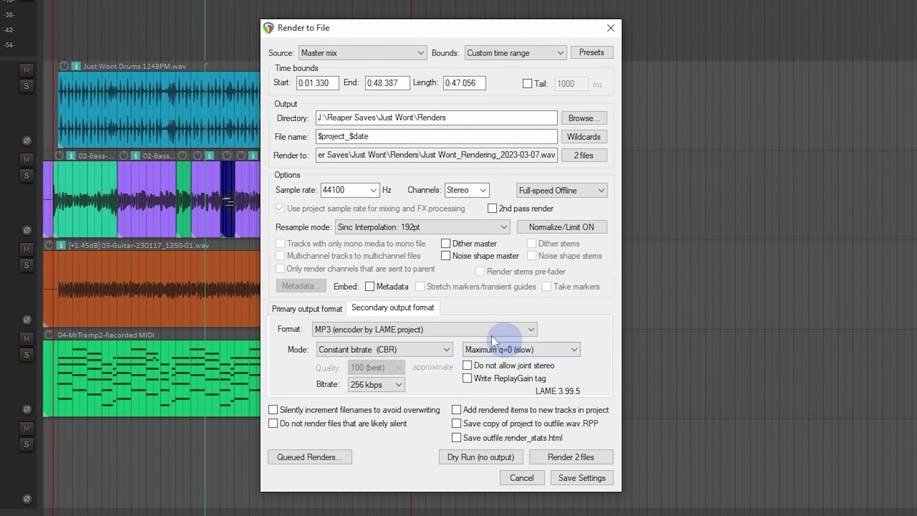
{"action": "left_click", "coordinate": [321, 308]}
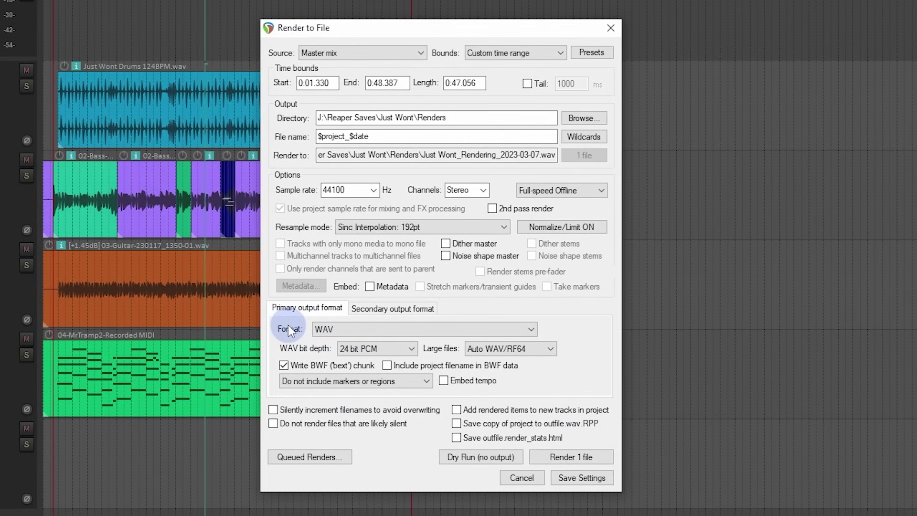
- Try MP3 as the primary output format, look through its bitrate and mode choices, and return the format to WAV
{"action": "left_click", "coordinate": [331, 330]}
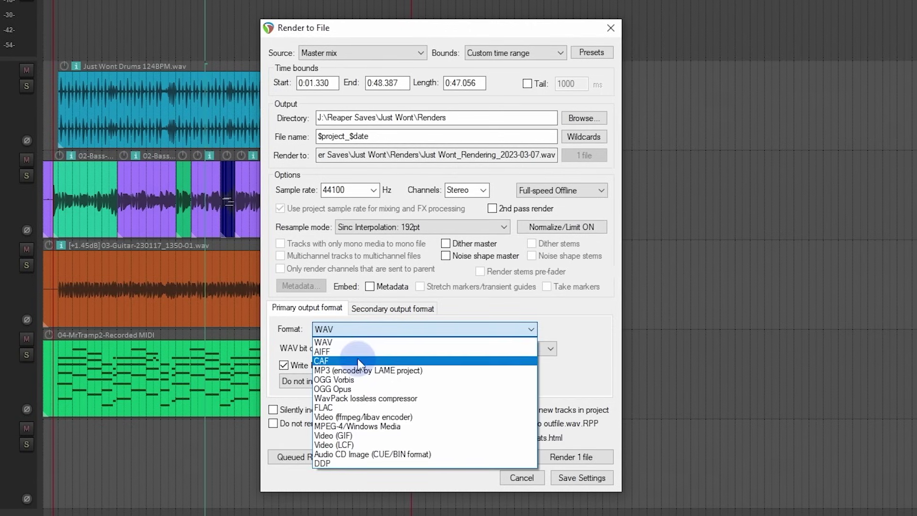
{"action": "left_click", "coordinate": [361, 371]}
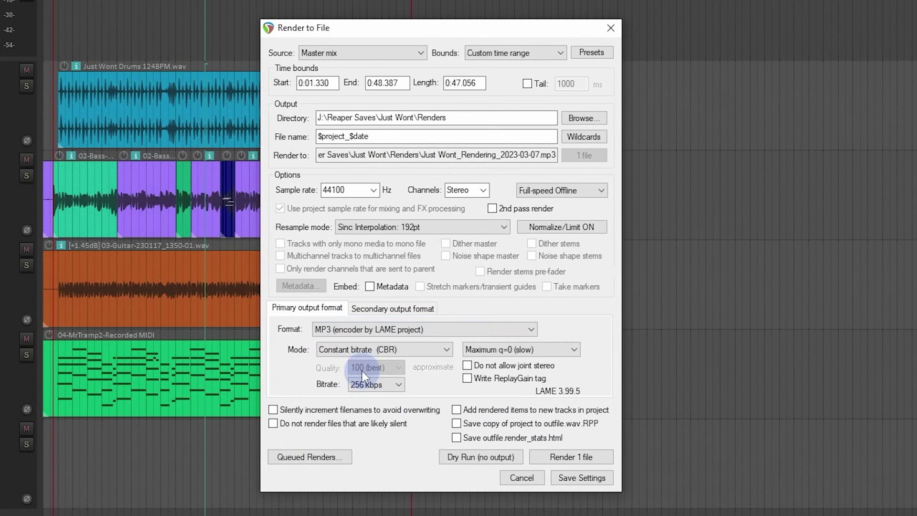
{"action": "left_click", "coordinate": [380, 383]}
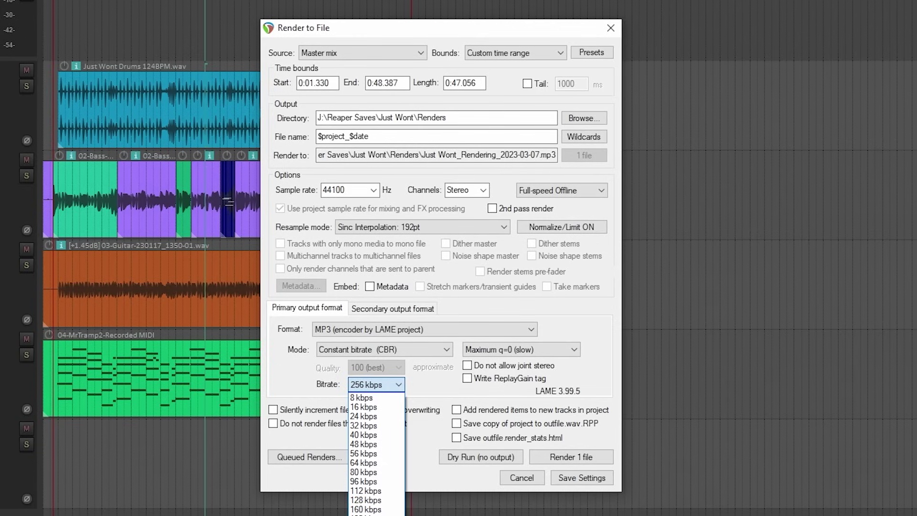
{"action": "left_click", "coordinate": [443, 374]}
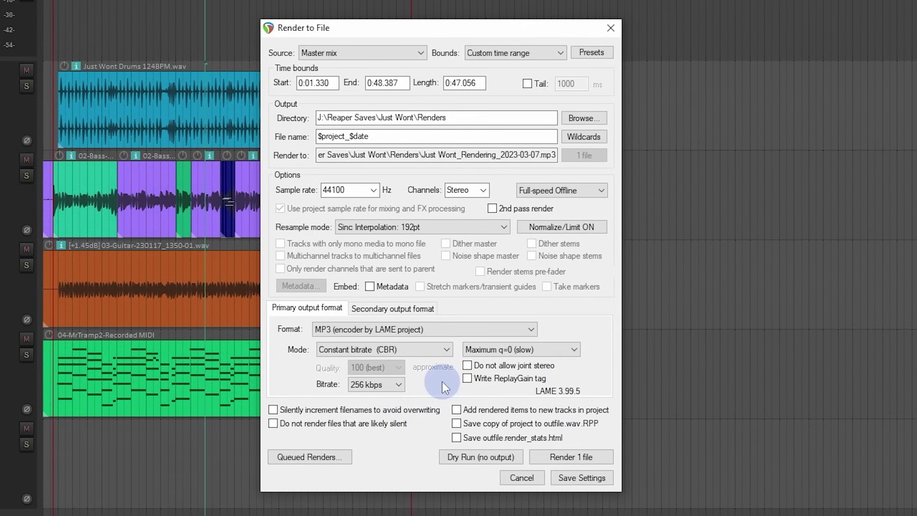
{"action": "left_click", "coordinate": [425, 348]}
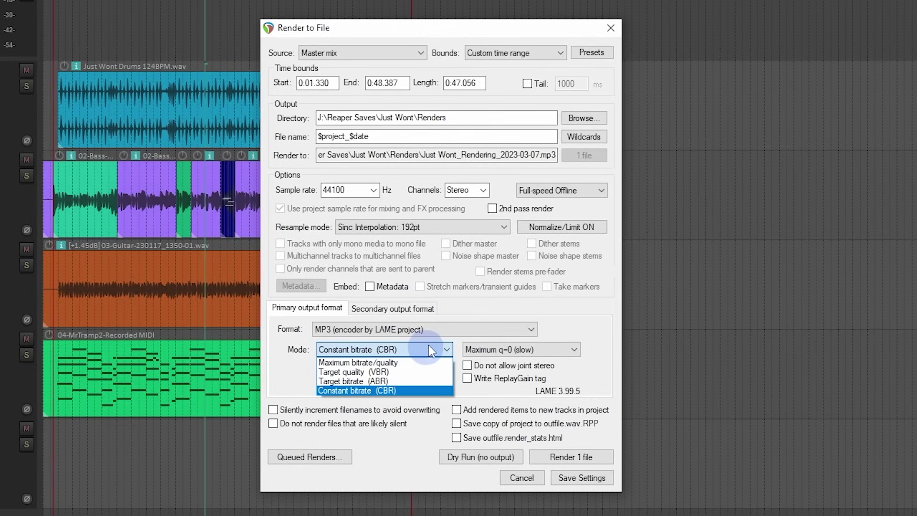
{"action": "left_click", "coordinate": [424, 348]}
{"action": "left_click", "coordinate": [437, 329]}
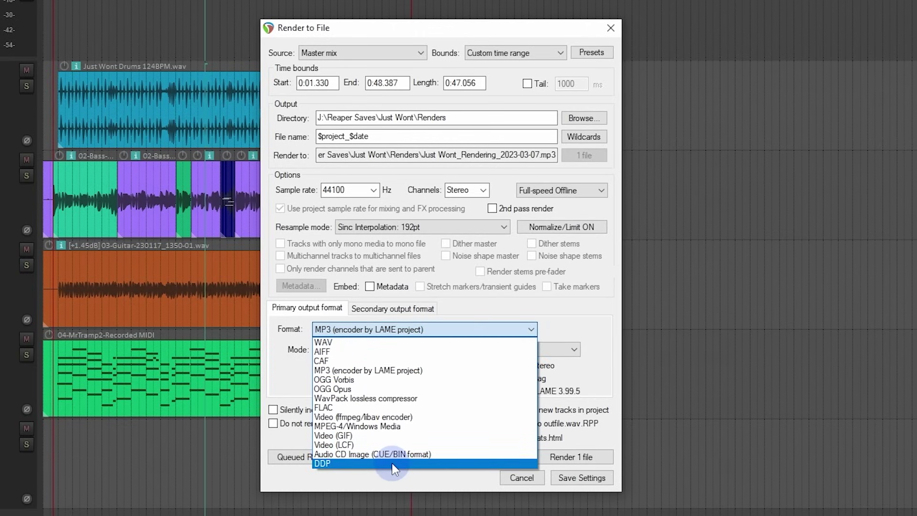
{"action": "left_click", "coordinate": [386, 342]}
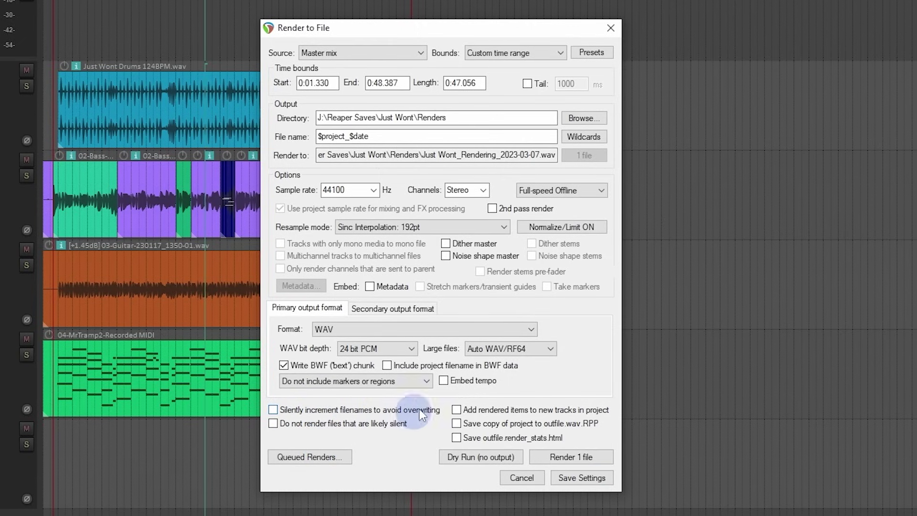
- Switch silent file name incrementing on and off again, render the master mix to the WAV file and close the render window
{"action": "left_click", "coordinate": [437, 412]}
{"action": "left_click", "coordinate": [274, 411]}
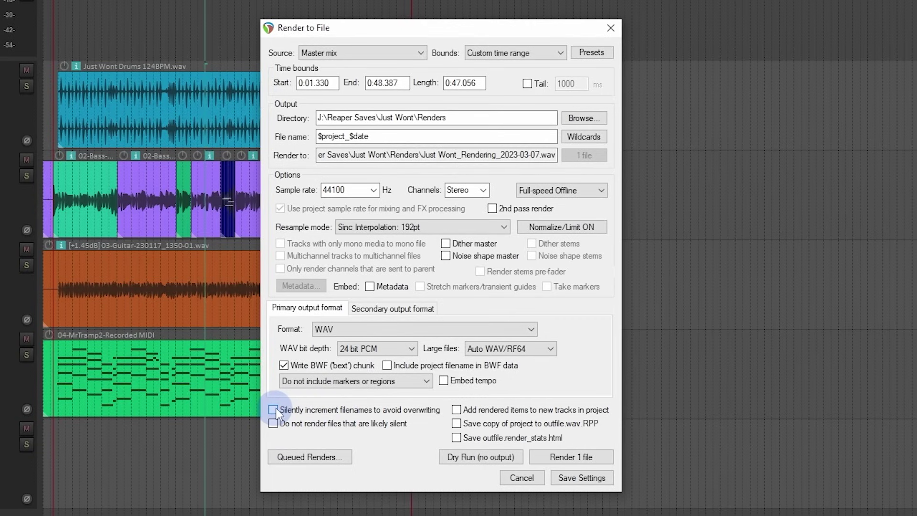
{"action": "left_click", "coordinate": [563, 460]}
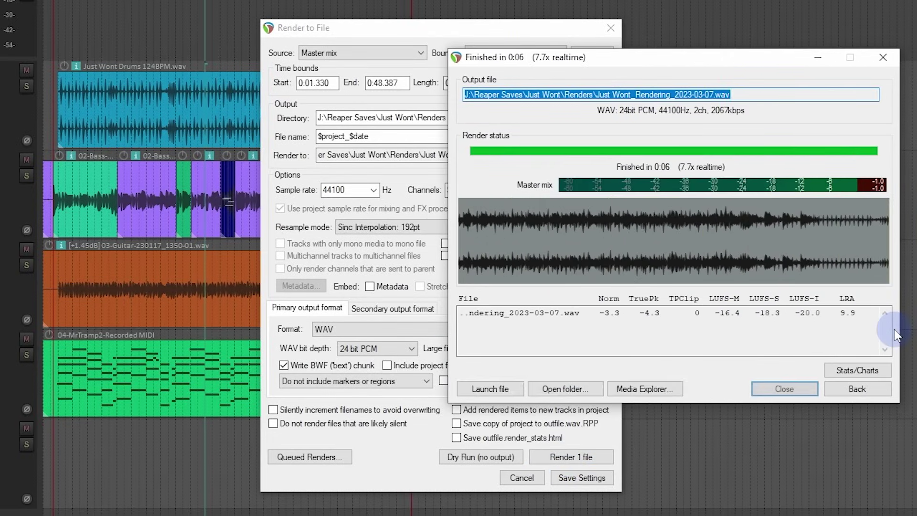
{"action": "left_click", "coordinate": [785, 388]}
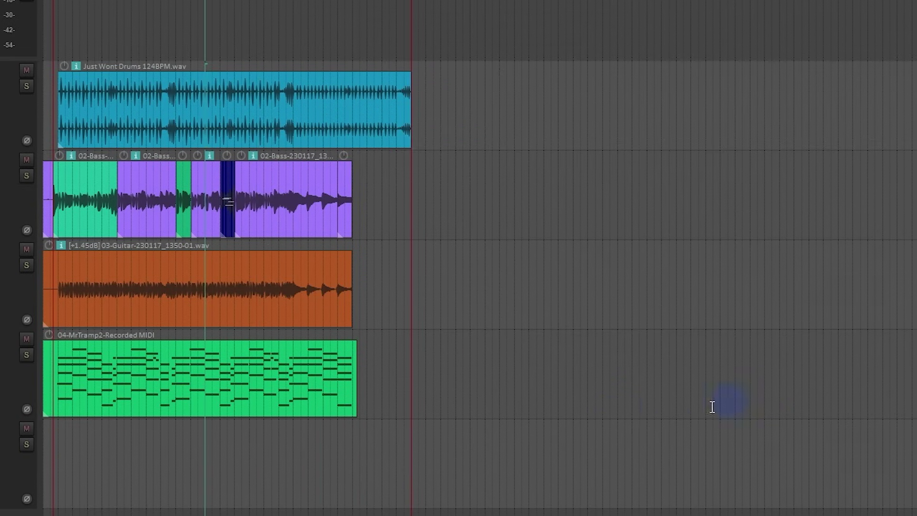
- Render the master mix to WAV again, overwriting the existing file of the same name
{"action": "key", "text": "ctrl+alt+r"}
{"action": "left_click", "coordinate": [572, 457]}
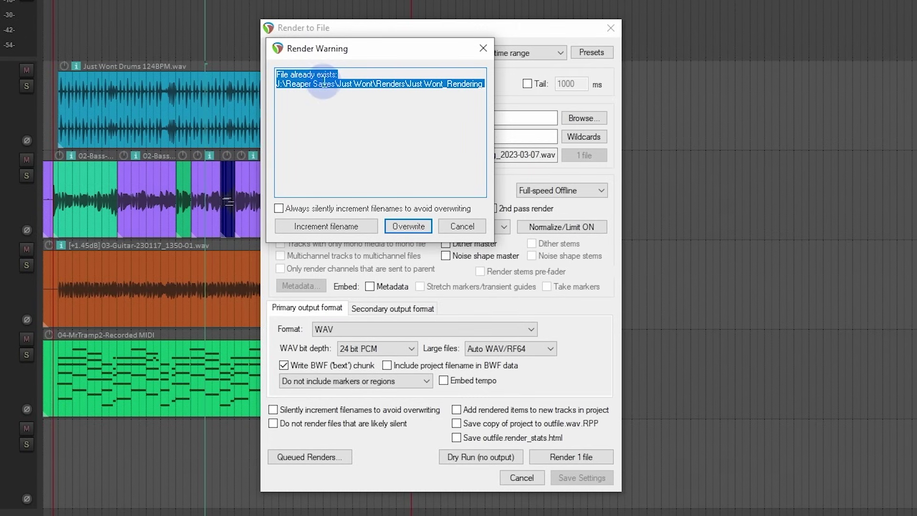
{"action": "left_click", "coordinate": [443, 223]}
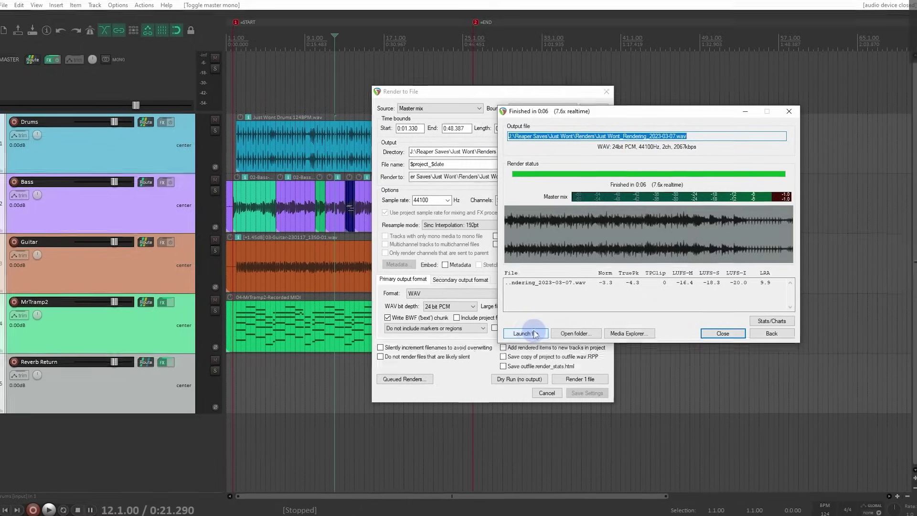
- Launch the rendered WAV file from the finished render window, and return to the render results
{"action": "left_click", "coordinate": [535, 333]}
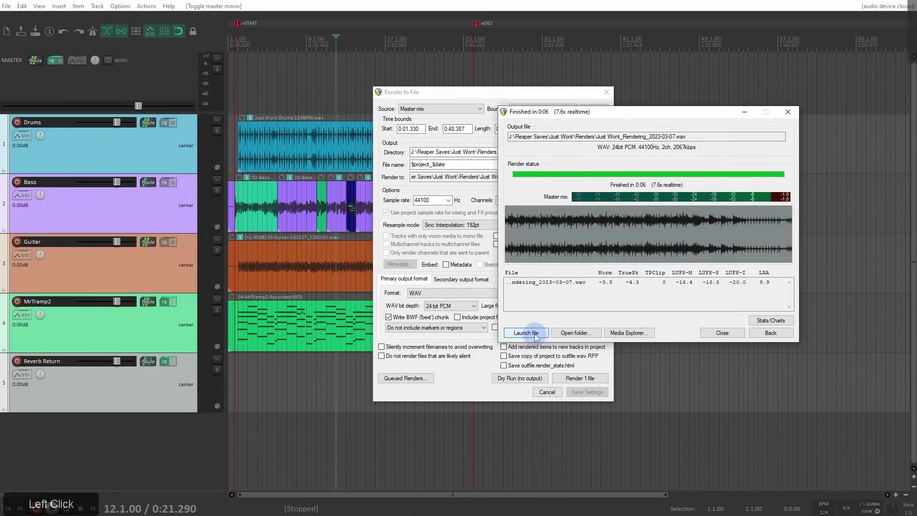
{"action": "left_click", "coordinate": [486, 192]}
{"action": "left_click", "coordinate": [501, 25]}
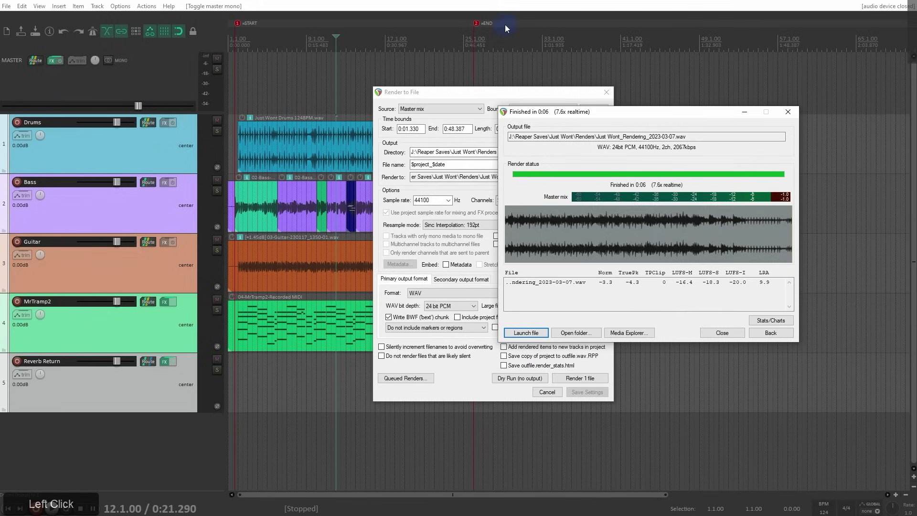
- View the rendered WAV file in the Media Explorer, moving its window aside, and close the explorer
{"action": "left_click", "coordinate": [628, 333]}
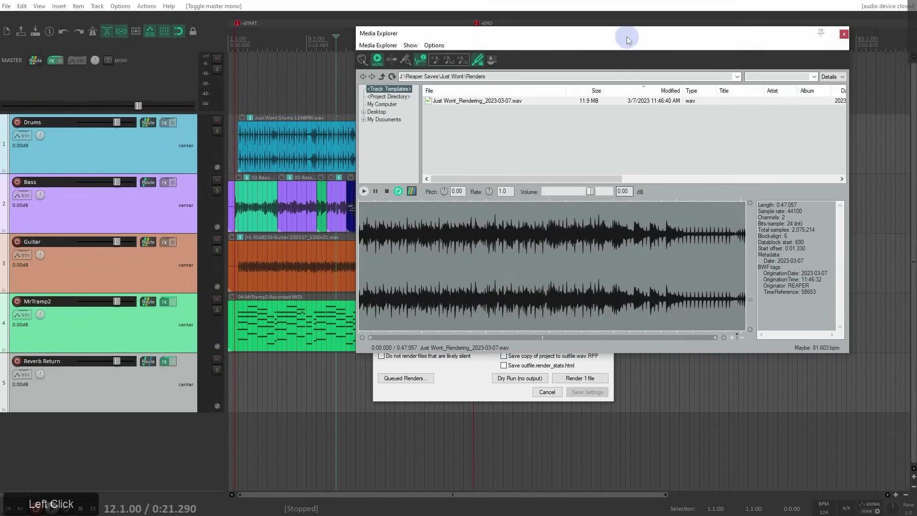
{"action": "left_click_drag", "start_coordinate": [629, 30], "coordinate": [431, 61]}
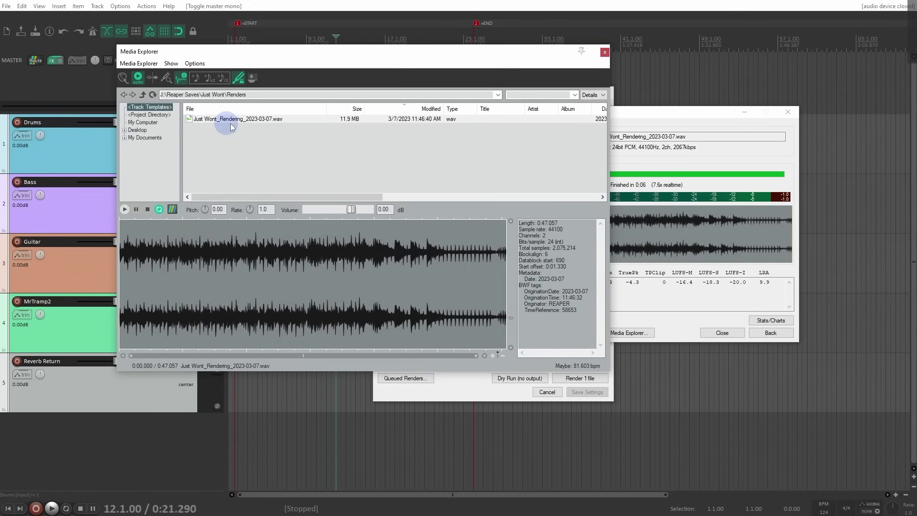
{"action": "left_click", "coordinate": [604, 52]}
- Examine the options for statistics calculated when rendering, return to the render settings and close them
{"action": "left_click", "coordinate": [770, 320]}
{"action": "mouse_move", "coordinate": [811, 378]}
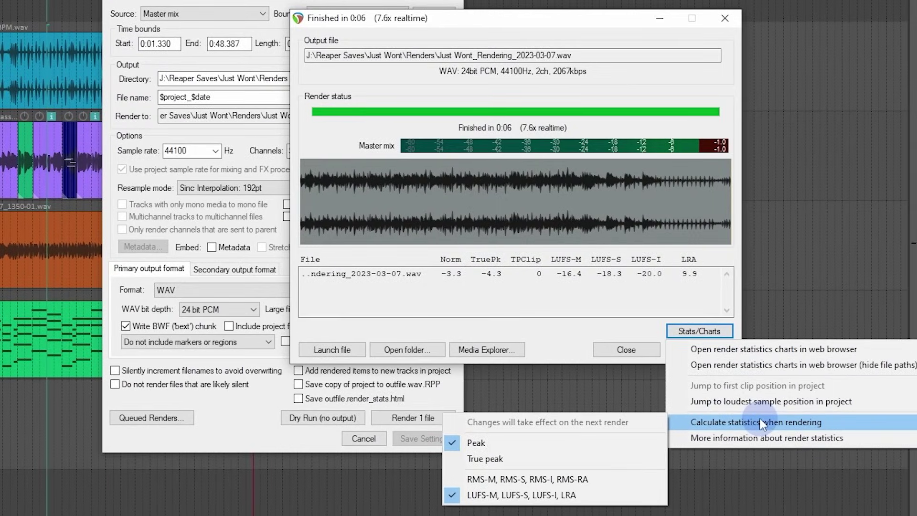
{"action": "left_click", "coordinate": [545, 329]}
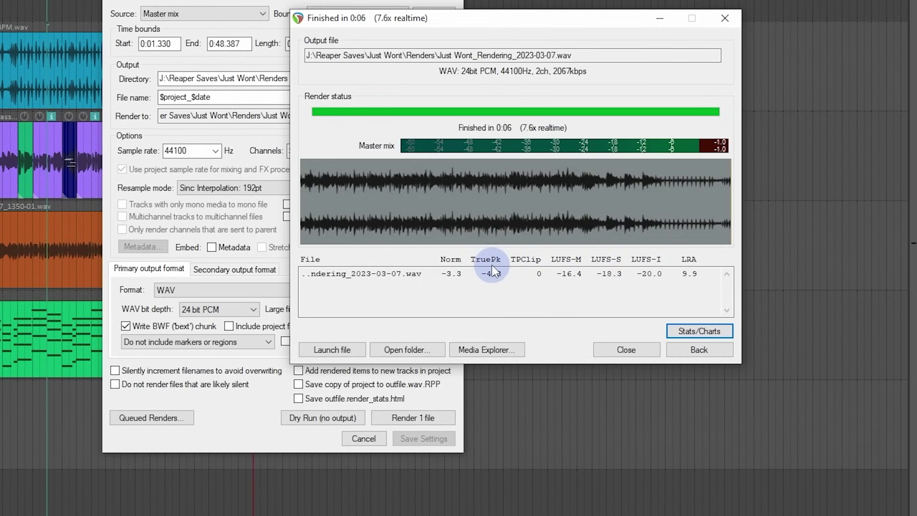
{"action": "left_click", "coordinate": [698, 333]}
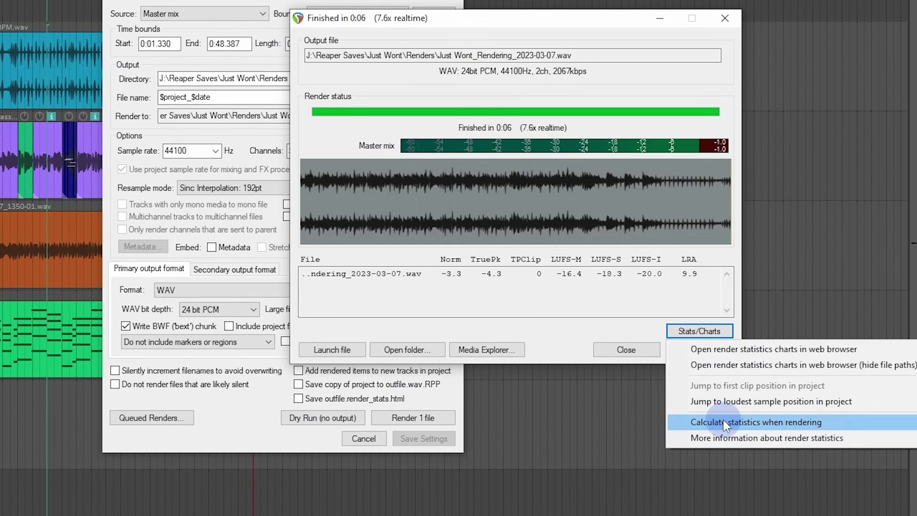
{"action": "mouse_move", "coordinate": [723, 419]}
{"action": "left_click", "coordinate": [585, 324]}
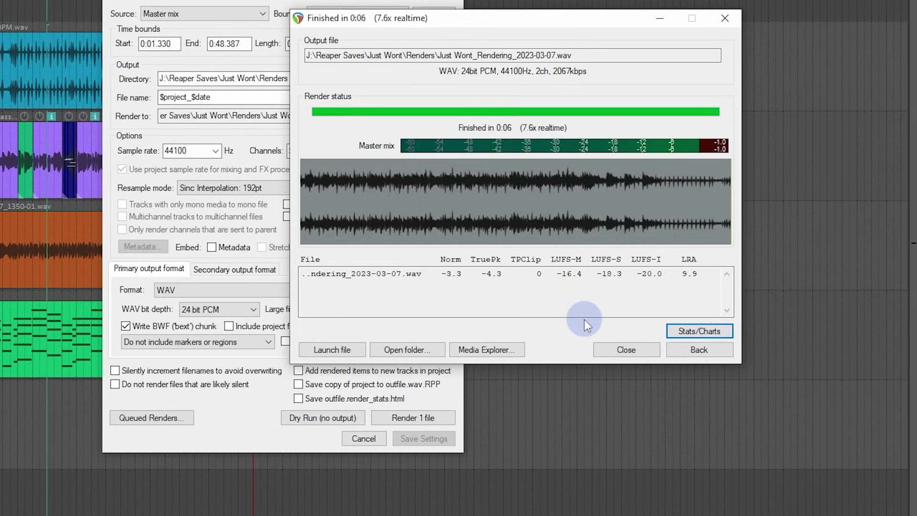
{"action": "left_click", "coordinate": [699, 350]}
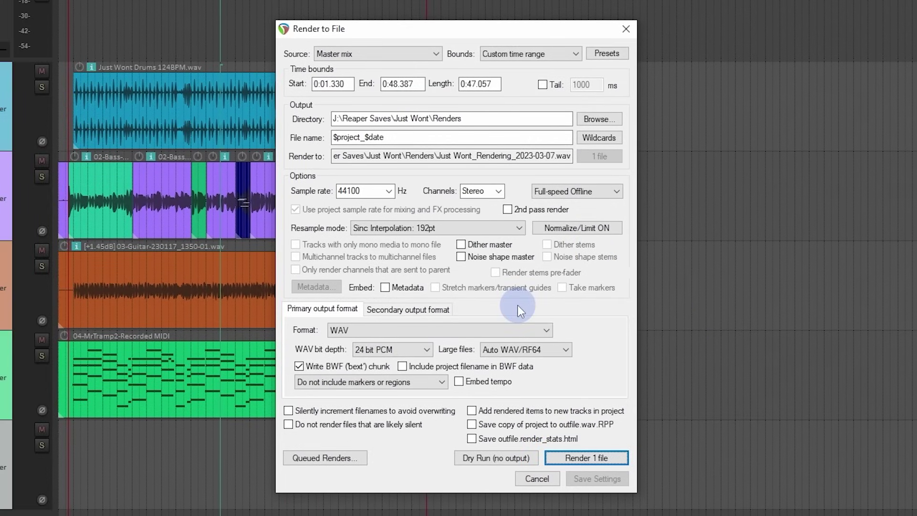
{"action": "left_click", "coordinate": [545, 471]}
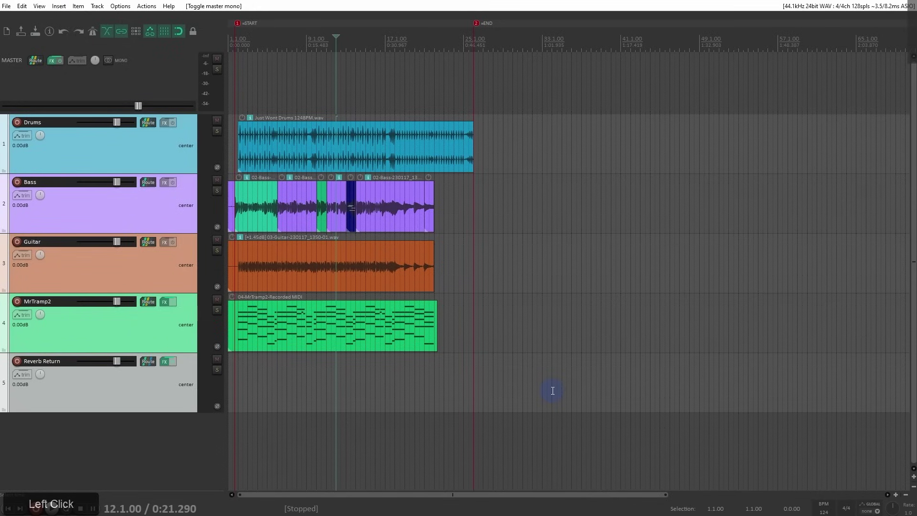